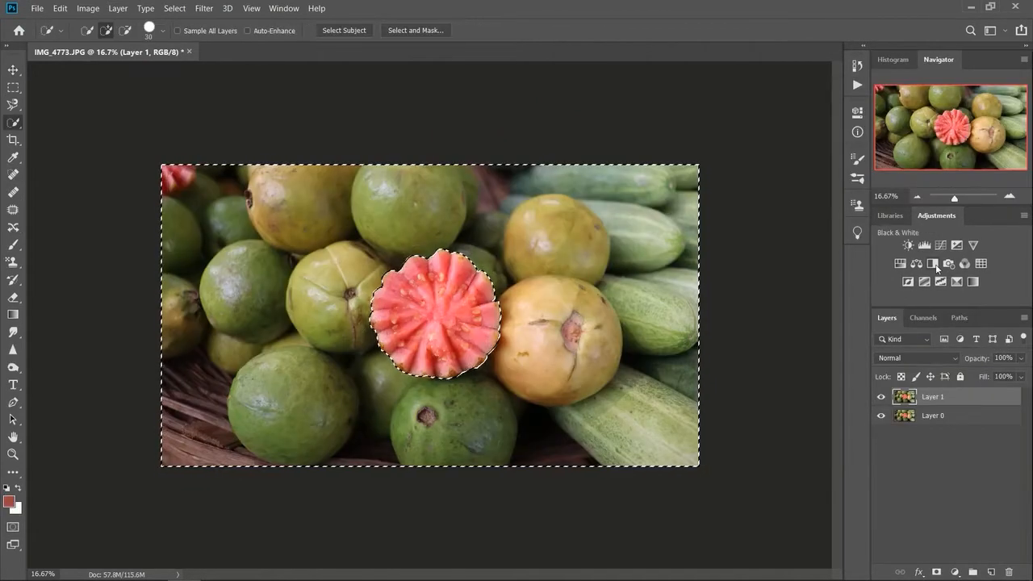
- Add a Black & White adjustment around the red fruit slice and raise its Yellows level
click(933, 263)
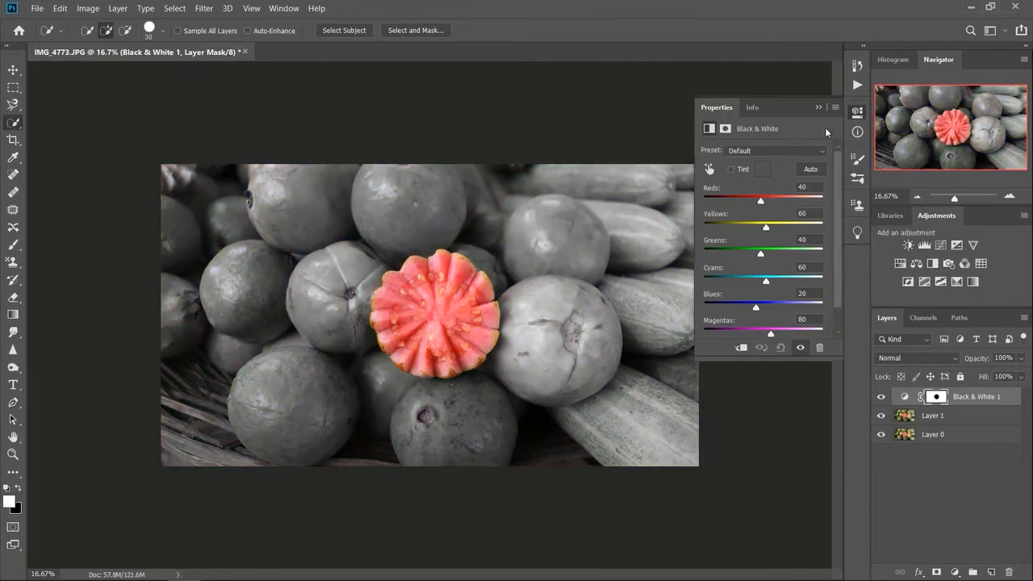
drag(766, 226, 786, 258)
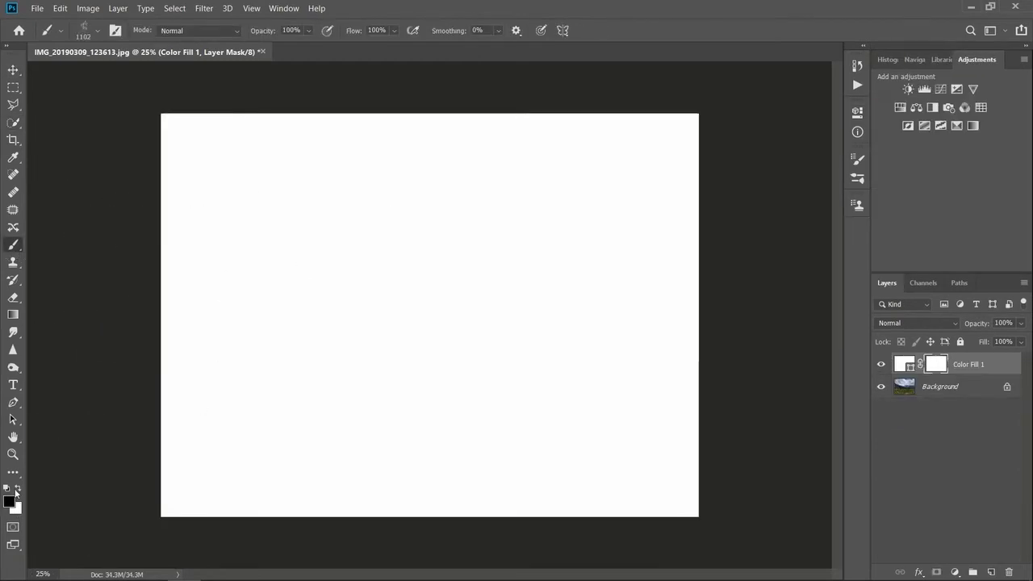
- Paint splatter strokes on the Color Fill 1 layer mask with the Brush, undoing the first strokes and painting again
click(18, 488)
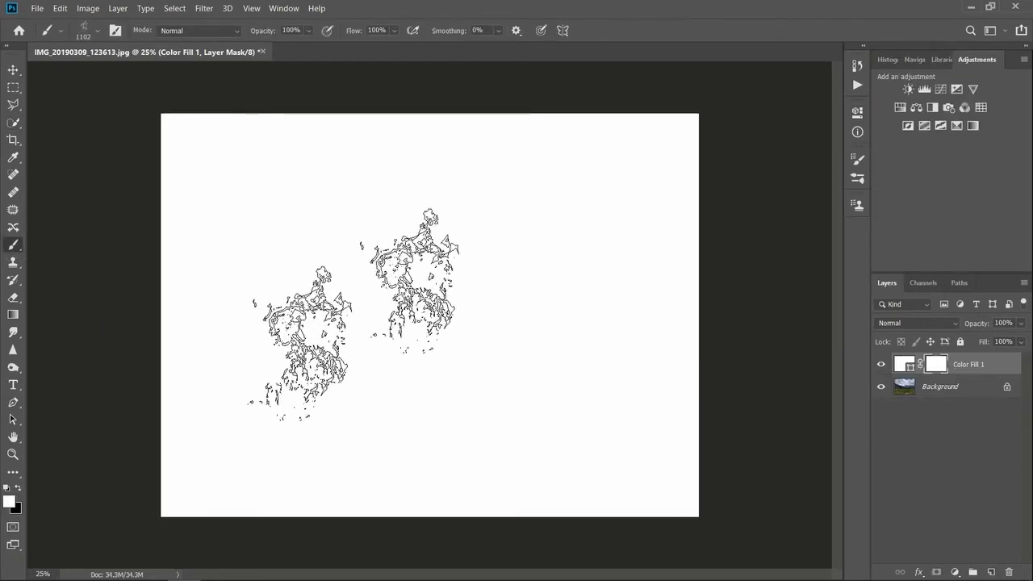
click(18, 488)
drag(253, 263, 426, 227)
key(ctrl+z)
mouse_move(355, 323)
mouse_down()
mouse_move(452, 290)
mouse_move(549, 322)
mouse_move(582, 347)
mouse_move(545, 364)
mouse_move(388, 360)
mouse_move(387, 416)
mouse_up()
key(ctrl+z)
key(ctrl+z)
mouse_move(278, 295)
mouse_down()
mouse_move(295, 369)
mouse_move(617, 446)
mouse_move(282, 329)
mouse_move(403, 367)
mouse_move(557, 290)
mouse_move(513, 420)
mouse_up()
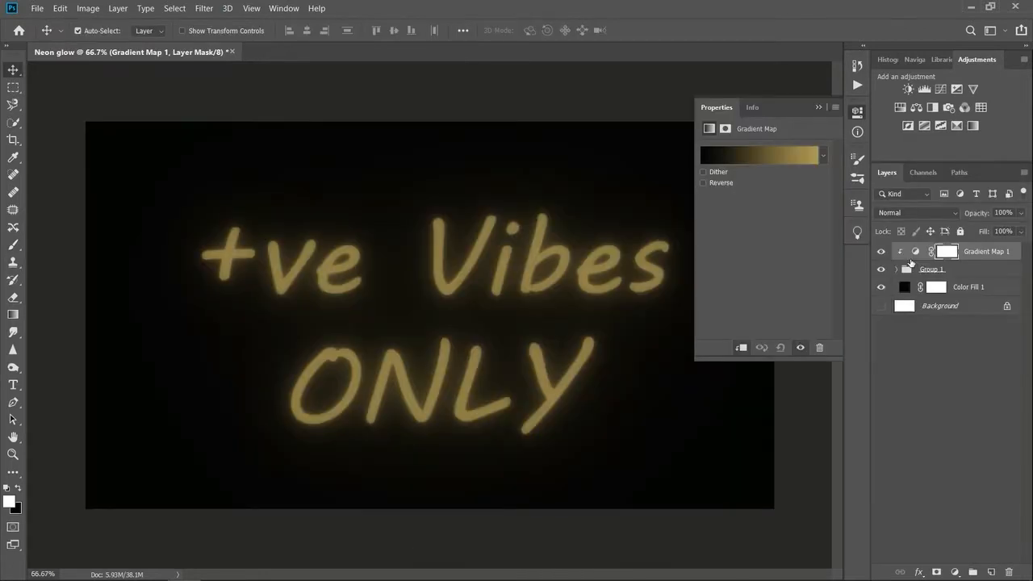
- Open the gradient choices of the Gradient Map 1 adjustment
click(822, 159)
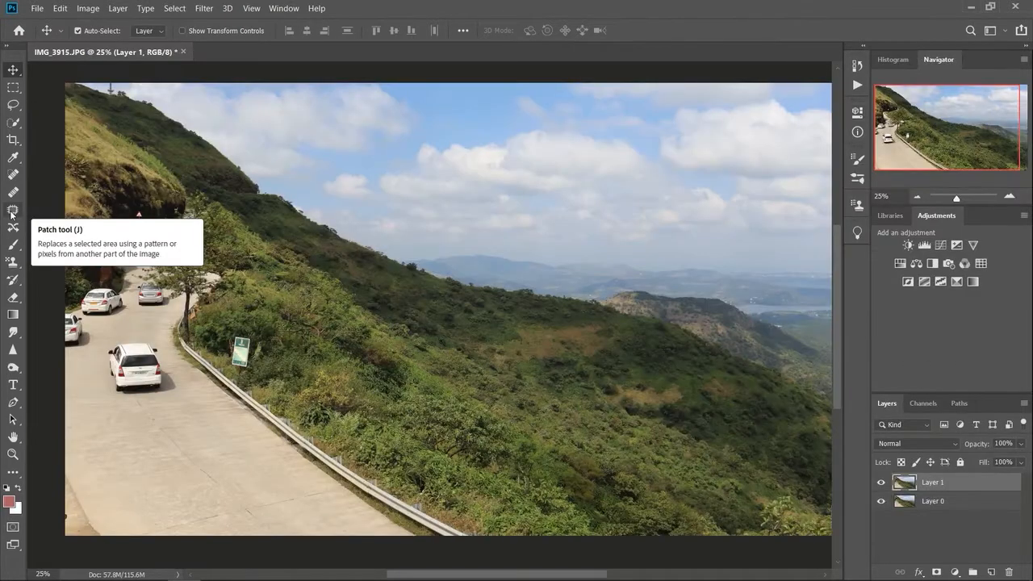
- Outline the nearest white car on the road with the Patch tool
click(12, 212)
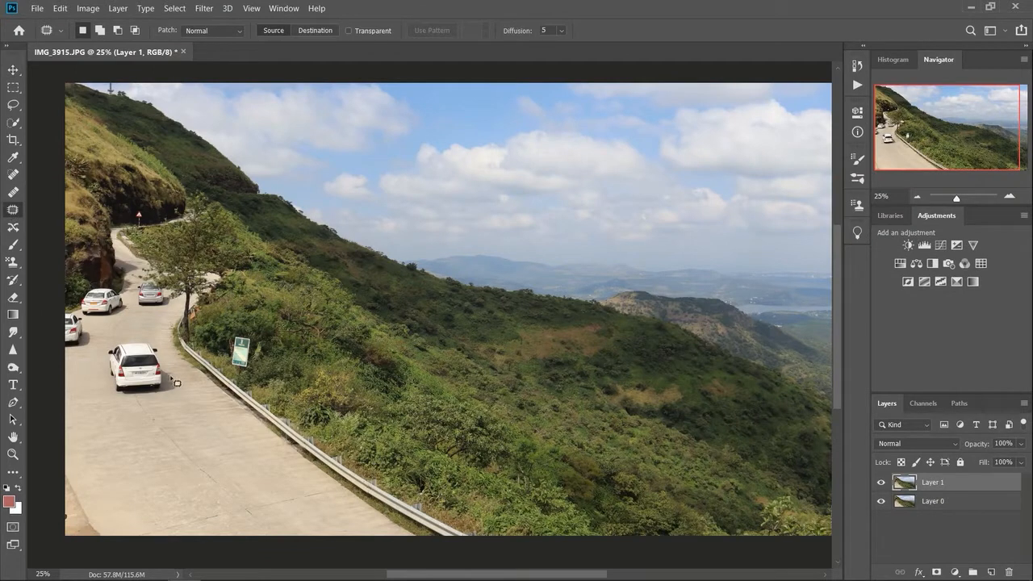
mouse_move(182, 373)
mouse_down()
mouse_move(101, 359)
mouse_move(159, 418)
mouse_move(191, 392)
mouse_move(145, 358)
mouse_move(129, 315)
mouse_move(152, 440)
mouse_move(160, 447)
mouse_move(185, 433)
mouse_up()
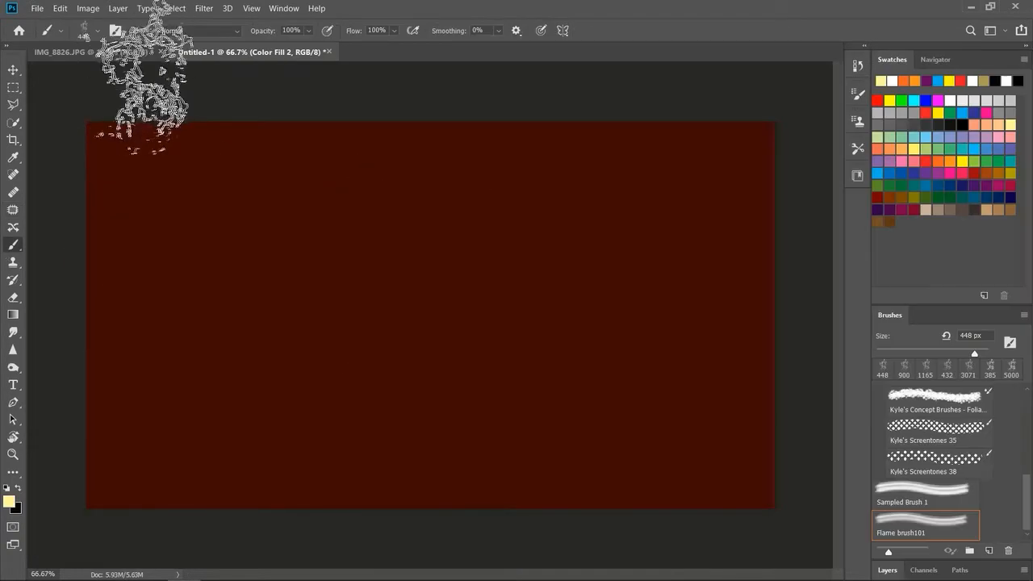
- Stamp light yellow flames around the edges of the dark red canvas with the 448 px Flame brush101
mouse_move(236, 133)
mouse_down()
mouse_move(449, 154)
mouse_move(533, 123)
mouse_move(591, 119)
mouse_move(753, 232)
mouse_move(768, 203)
mouse_move(717, 346)
mouse_move(705, 477)
mouse_move(540, 509)
mouse_move(312, 528)
mouse_move(201, 484)
mouse_move(108, 502)
mouse_move(84, 384)
mouse_move(103, 188)
mouse_up()
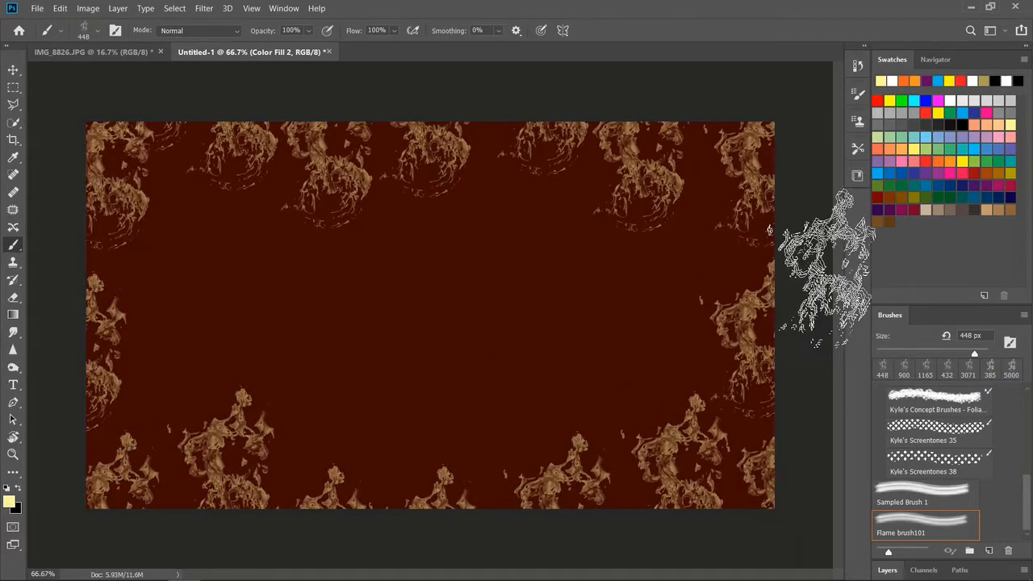
drag(63, 482, 56, 121)
click(13, 105)
click(14, 436)
drag(174, 357, 227, 434)
- Adjust the brush size and stamp the Brush on the canvas, undoing the first two stamps
click(13, 245)
click(98, 30)
drag(149, 74, 154, 74)
click(399, 286)
key(ctrl+z)
click(455, 401)
key(ctrl+z)
click(388, 484)
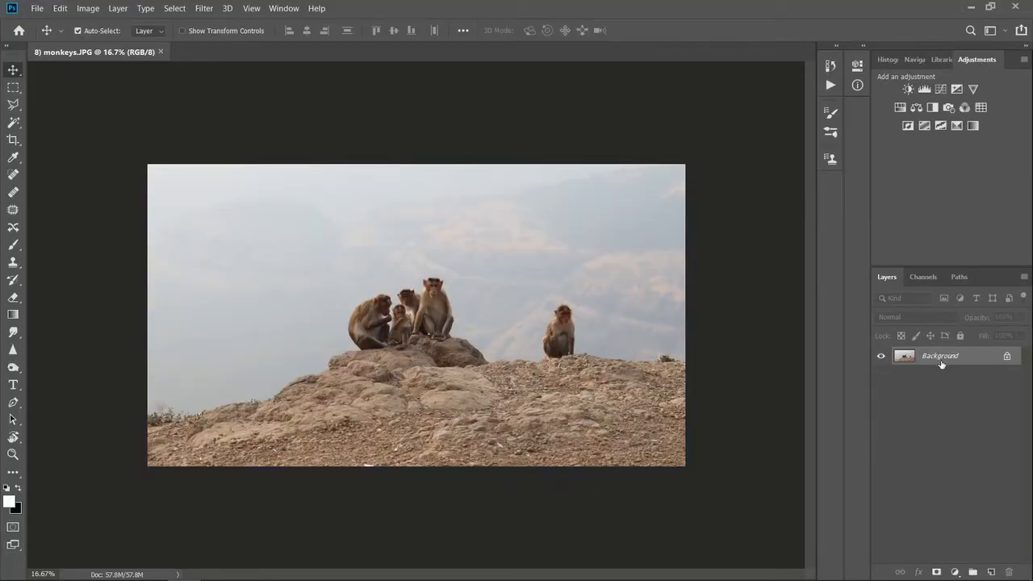
- Unlock the Background layer of the monkeys photo and duplicate it
click(1008, 357)
key(ctrl+j)
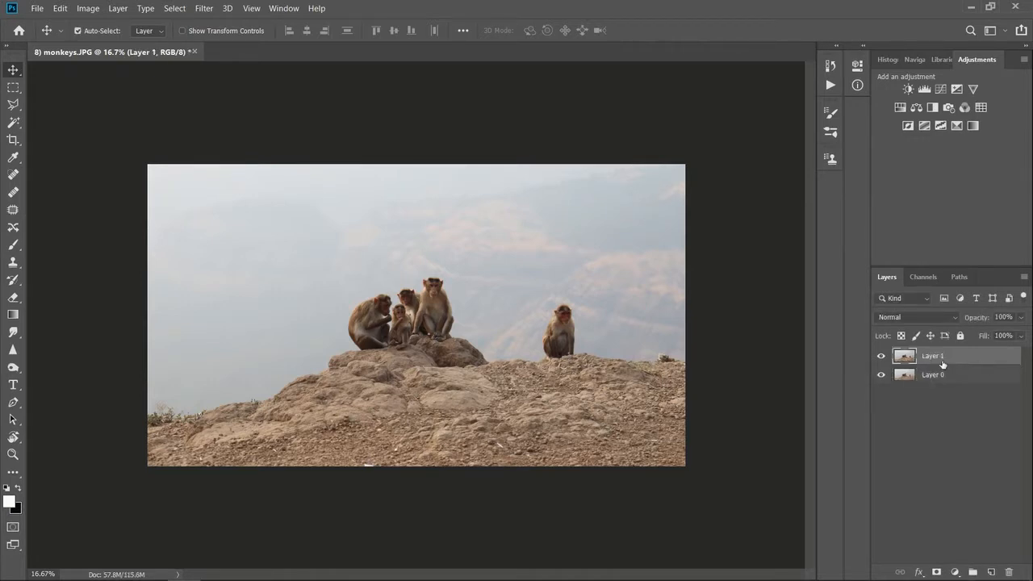
- Choose the freehand Lasso Tool for selecting the group of four monkeys
key(ctrl+plus)
key(ctrl+plus)
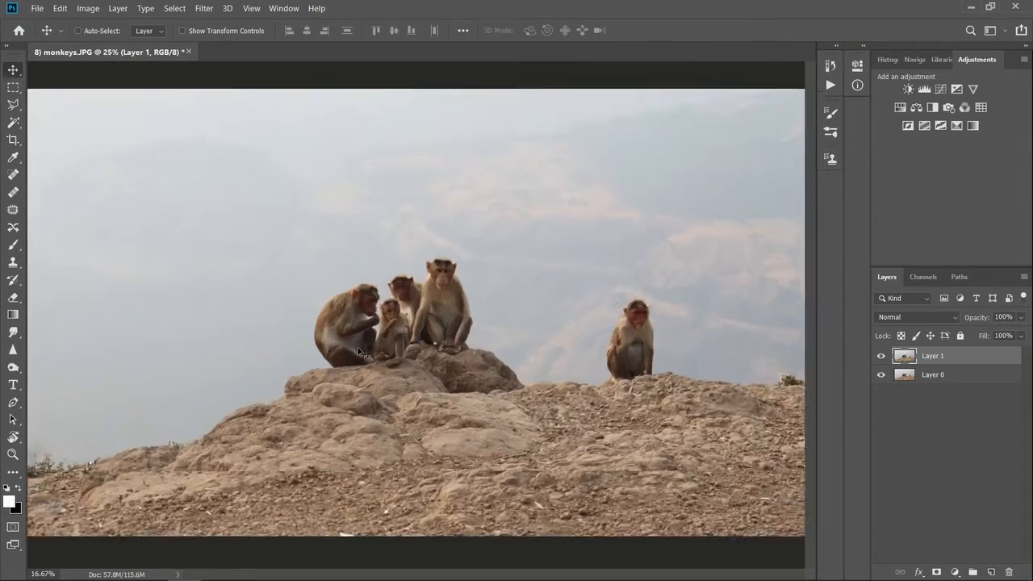
key(ctrl+plus)
key(ctrl+plus)
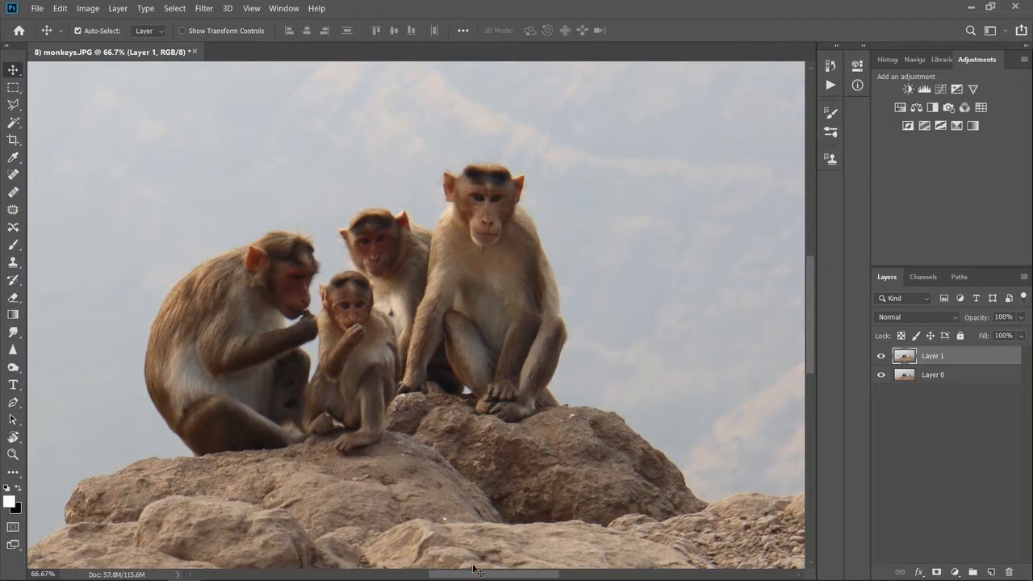
drag(474, 576, 473, 576)
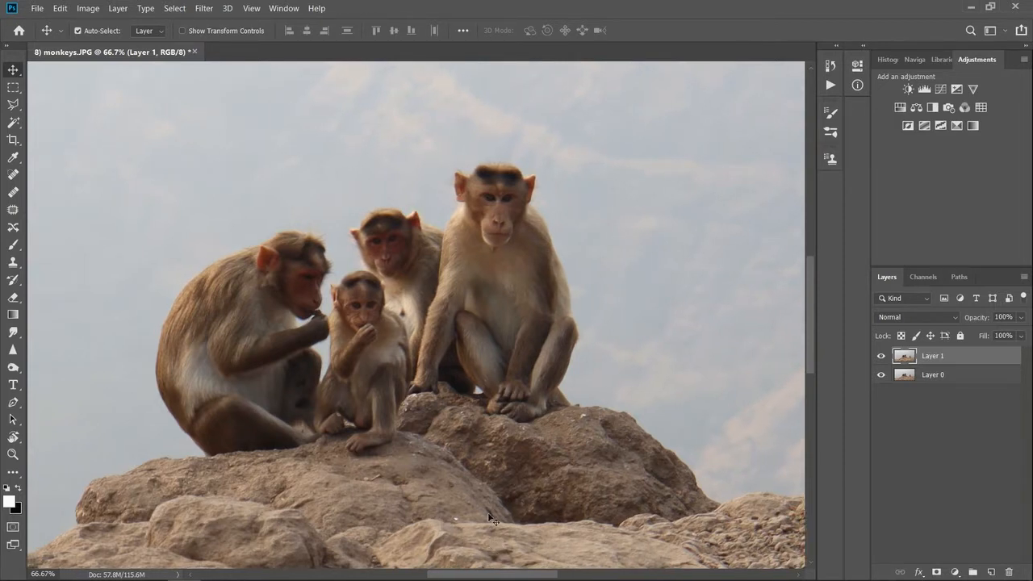
click(19, 106)
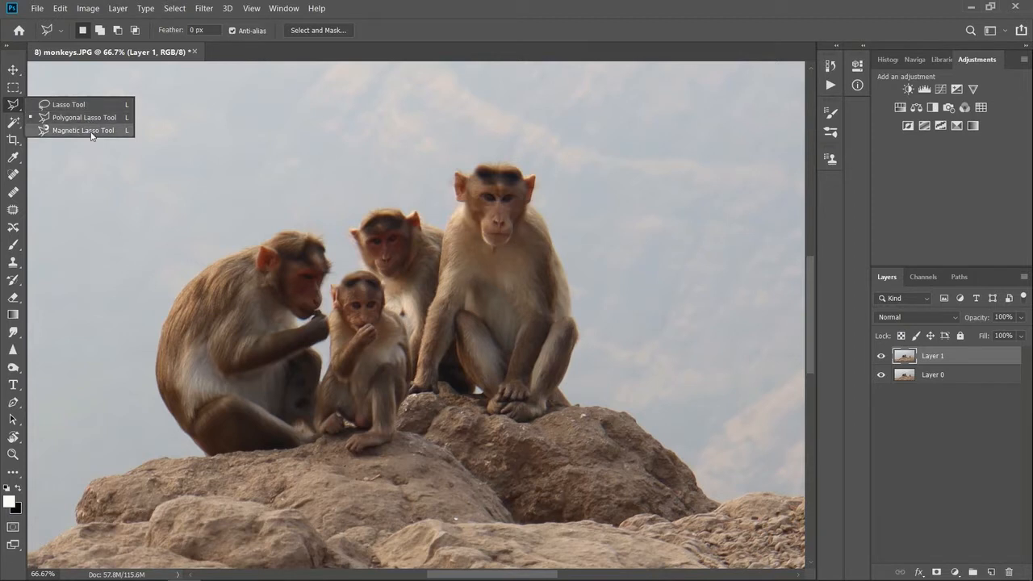
click(96, 106)
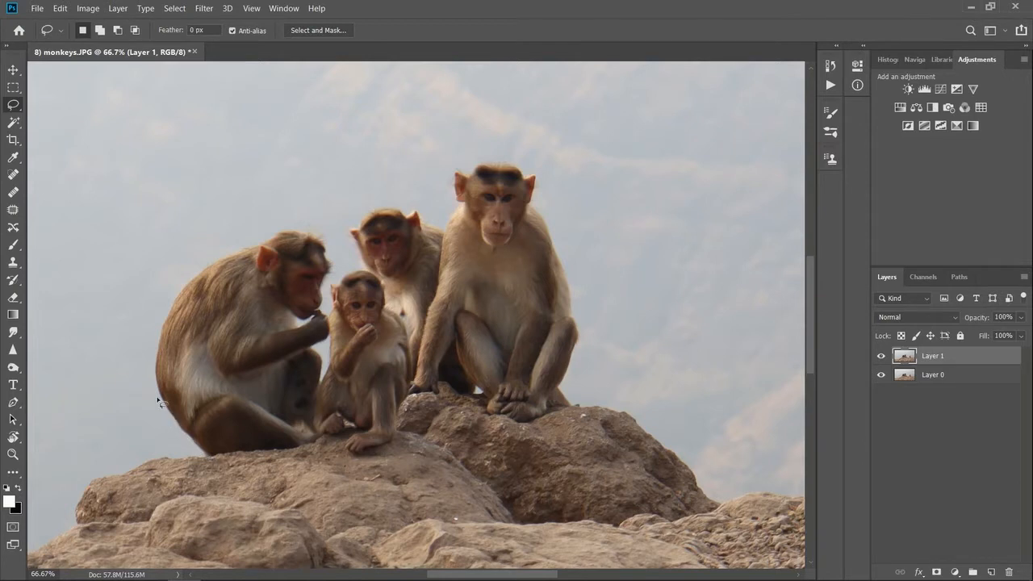
- Try tracing freehand lasso selections along the leftmost monkey's outline and clear each selection
mouse_move(214, 268)
mouse_down()
mouse_move(184, 291)
mouse_move(160, 346)
mouse_move(170, 403)
mouse_move(211, 453)
mouse_up()
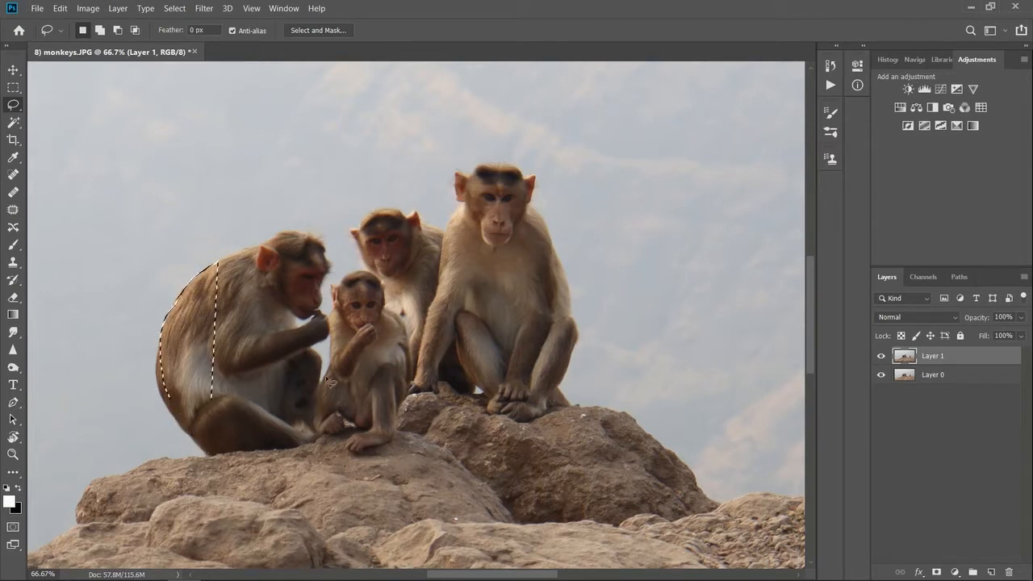
key(ctrl+d)
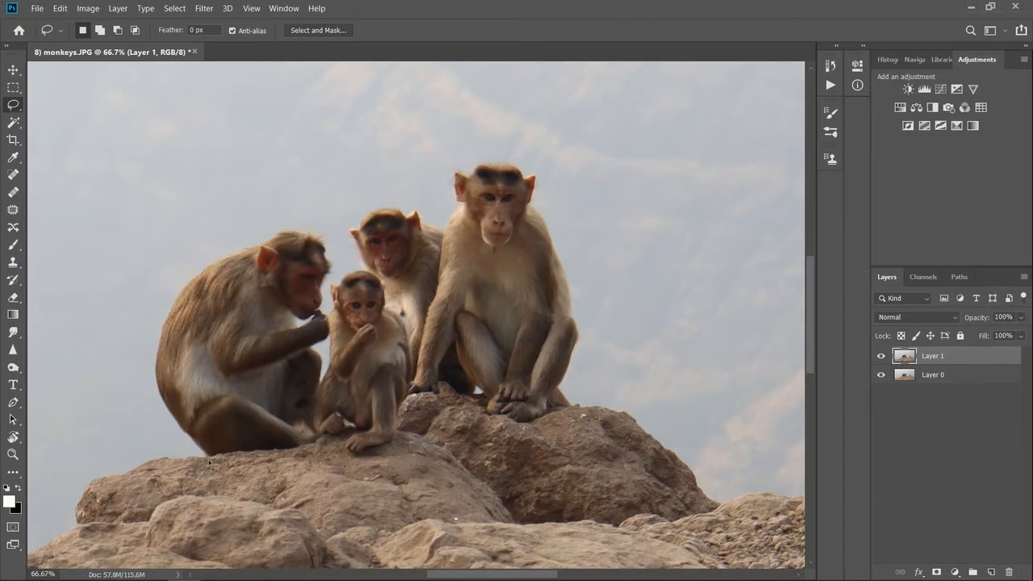
drag(162, 405, 154, 375)
drag(208, 266, 279, 233)
drag(324, 315, 315, 331)
key(ctrl+d)
- Try a loose freehand lasso selection around the group of four monkeys and deselect it
mouse_move(205, 457)
mouse_down()
mouse_move(336, 445)
mouse_move(357, 461)
mouse_move(401, 439)
mouse_move(423, 405)
mouse_move(445, 402)
mouse_move(563, 428)
mouse_up()
mouse_move(588, 342)
mouse_down()
mouse_move(579, 273)
mouse_move(542, 176)
mouse_move(527, 161)
mouse_move(495, 158)
mouse_move(369, 184)
mouse_move(297, 239)
mouse_move(247, 241)
mouse_move(193, 275)
mouse_move(163, 300)
mouse_move(141, 404)
mouse_up()
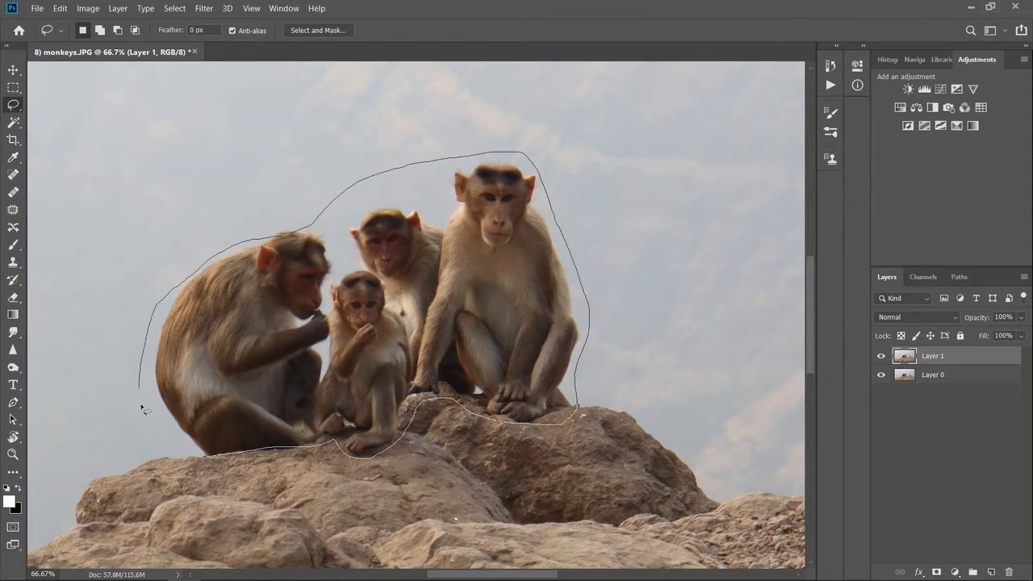
drag(185, 449, 208, 457)
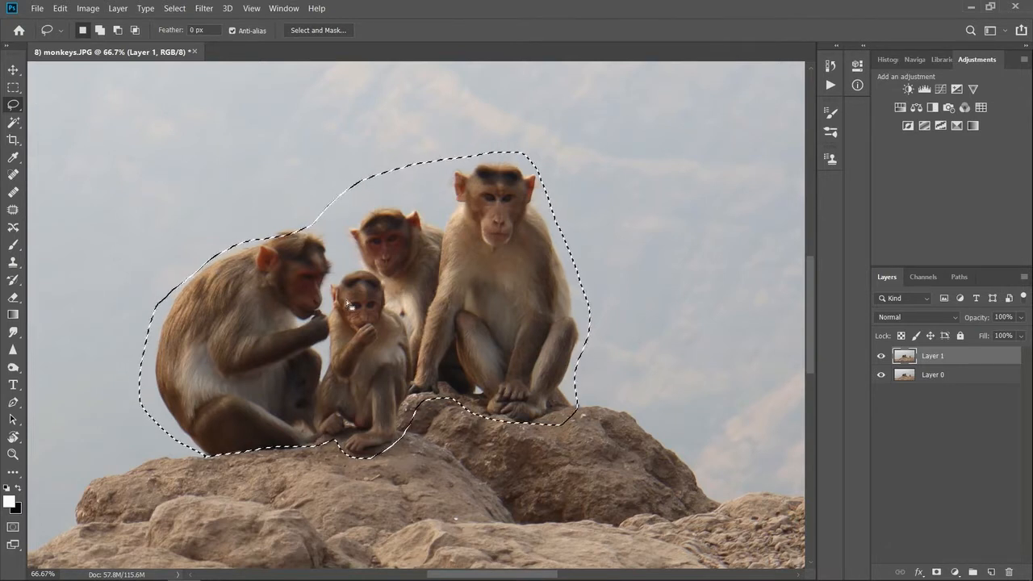
key(ctrl+d)
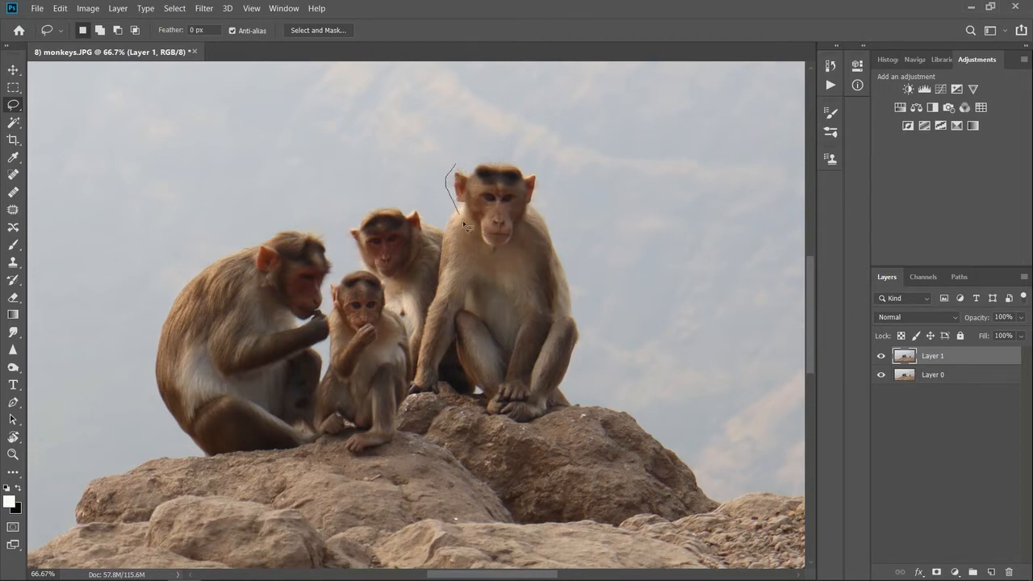
- Try a rough lasso selection around the largest monkey's head and discard it
drag(483, 246, 513, 245)
mouse_move(546, 171)
mouse_down()
mouse_move(493, 156)
mouse_move(453, 173)
mouse_up()
key(ctrl+plus)
key(ctrl+plus)
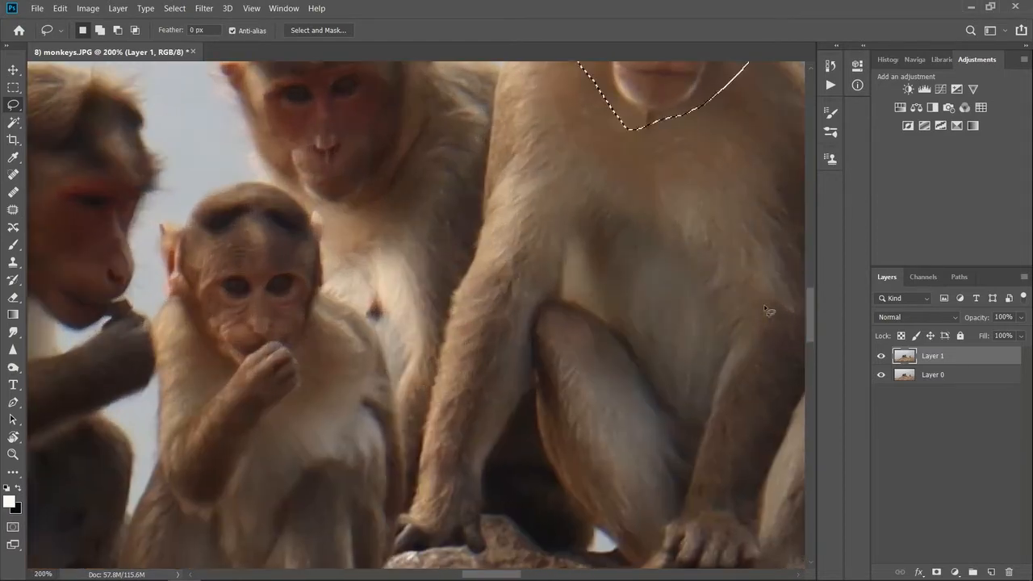
drag(809, 308, 811, 279)
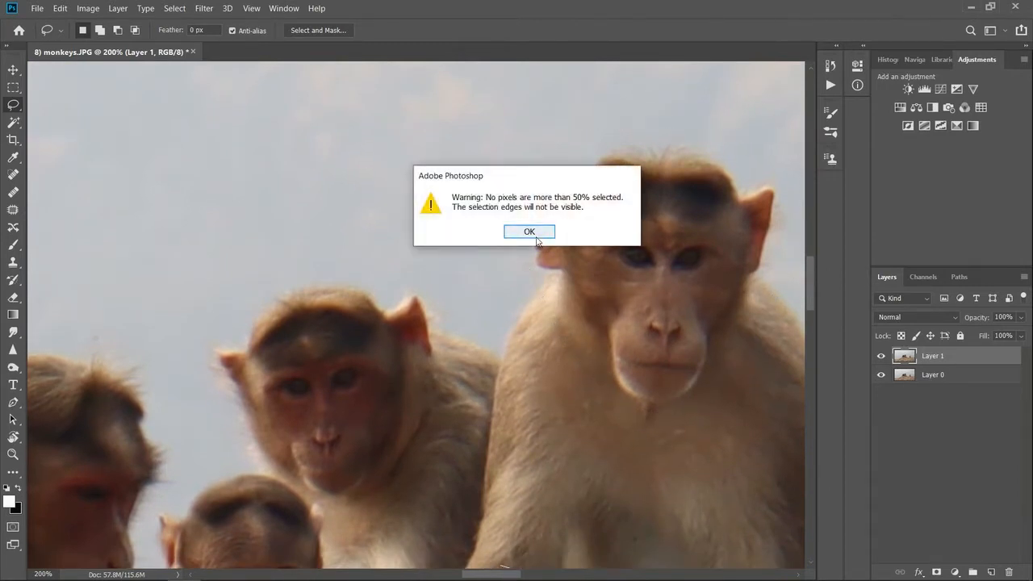
click(549, 238)
- Trace the largest monkey's head closely with the freehand lasso, including both ears and the chin
drag(513, 577, 526, 576)
mouse_move(488, 396)
mouse_down()
mouse_move(551, 386)
mouse_move(605, 289)
mouse_up()
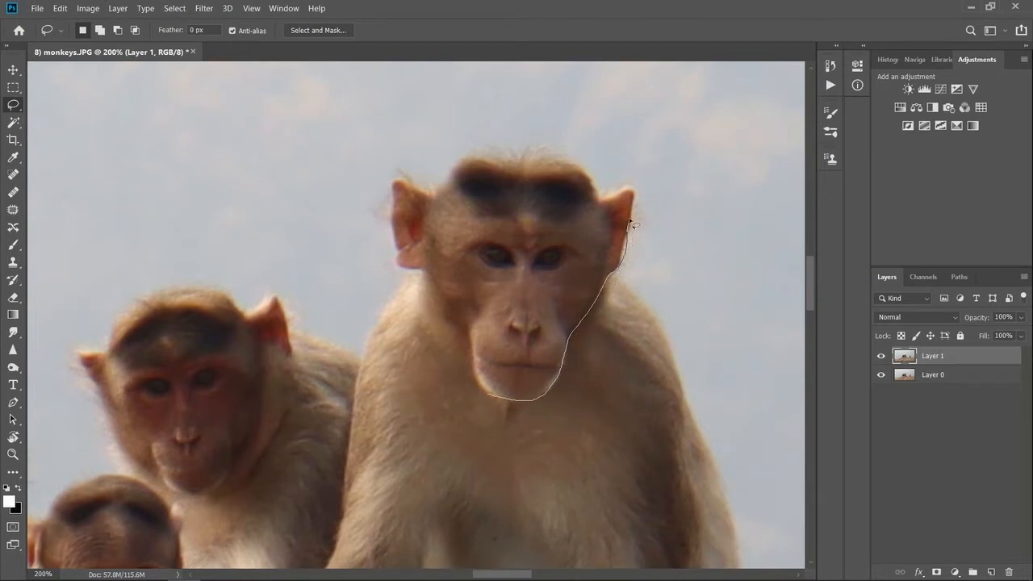
drag(625, 194, 606, 199)
mouse_move(550, 164)
mouse_down()
mouse_move(481, 158)
mouse_move(456, 167)
mouse_move(438, 197)
mouse_move(413, 191)
mouse_up()
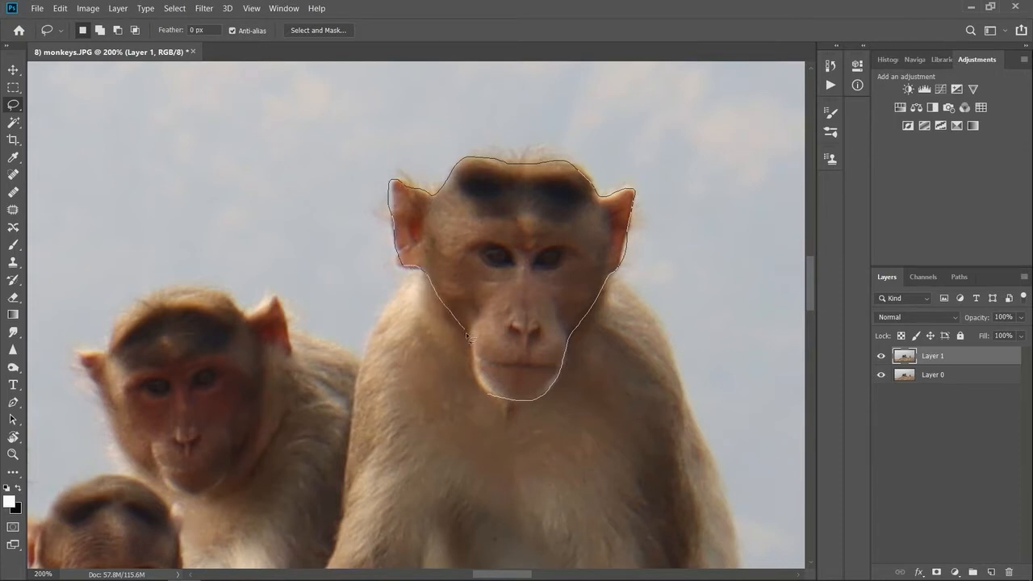
drag(490, 397, 490, 398)
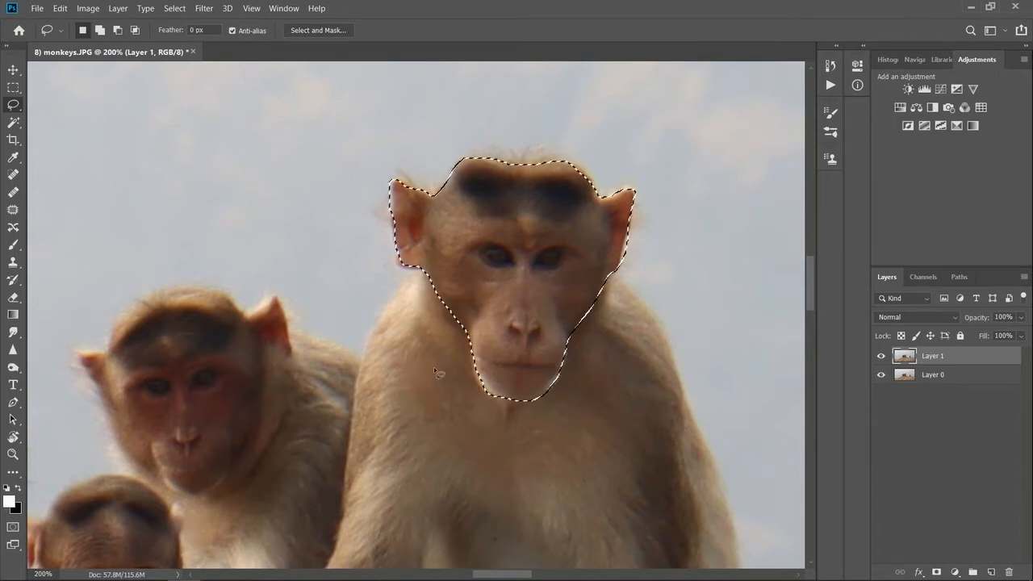
- Place a copy of the selected head over the face of the monkey sitting behind the baby
click(13, 70)
drag(484, 266, 208, 396)
key(ctrl+d)
key(ctrl+minus)
key(ctrl+minus)
key(ctrl+shift+d)
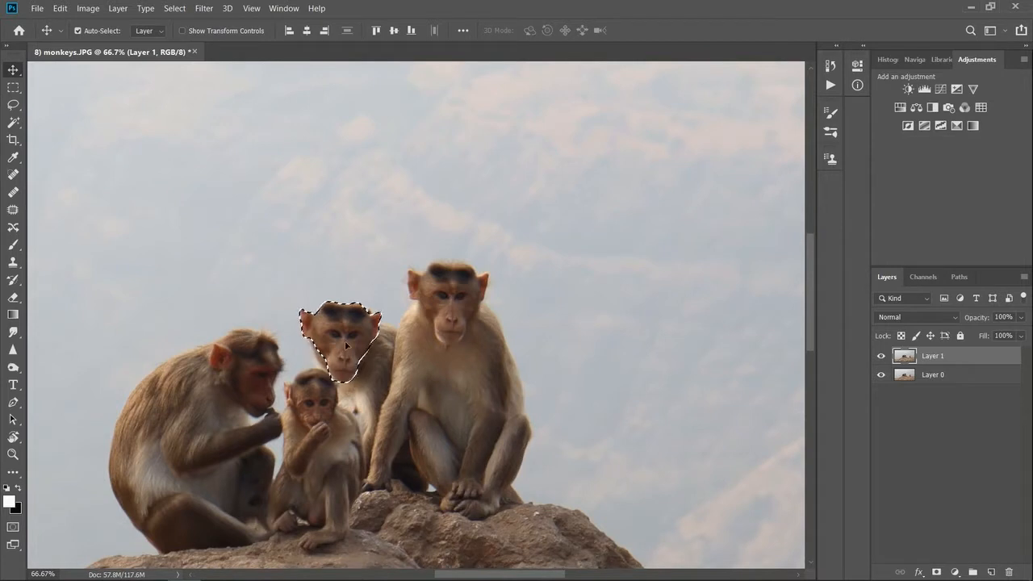
- Move the copied head beside the largest monkey's head and remove the copy
drag(350, 343, 514, 329)
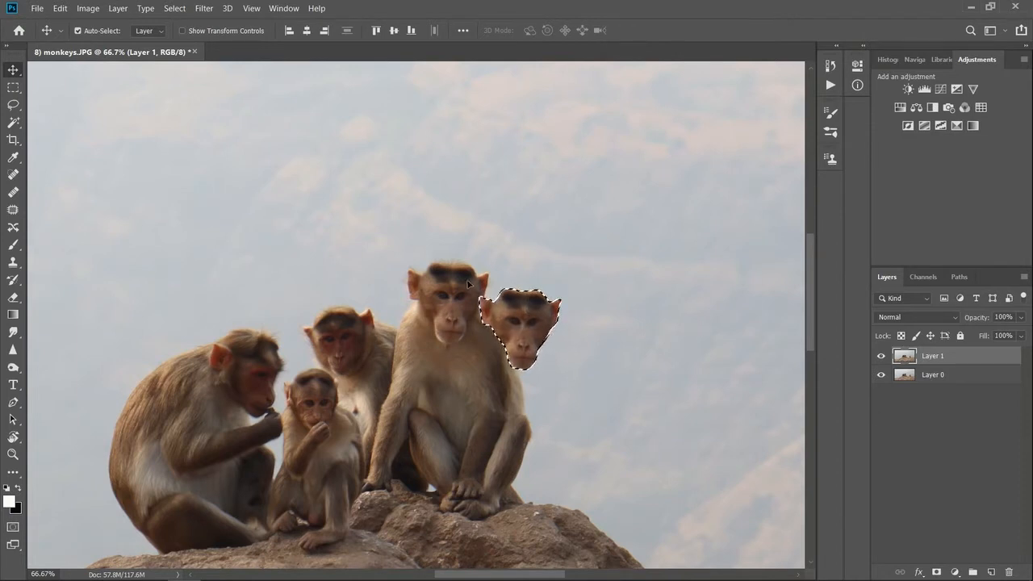
key(Delete)
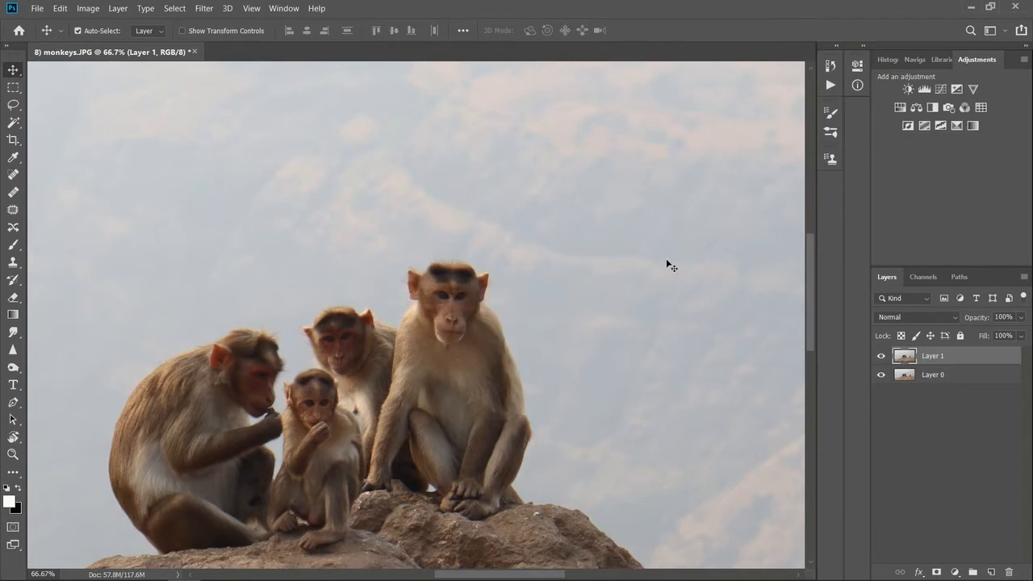
- Switch to the Polygonal Lasso Tool
click(12, 104)
click(81, 117)
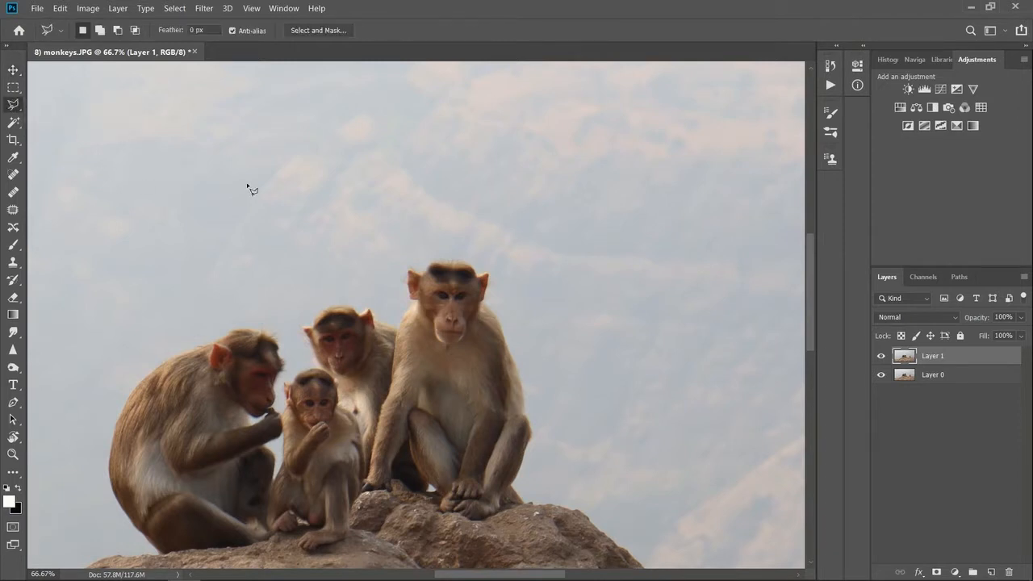
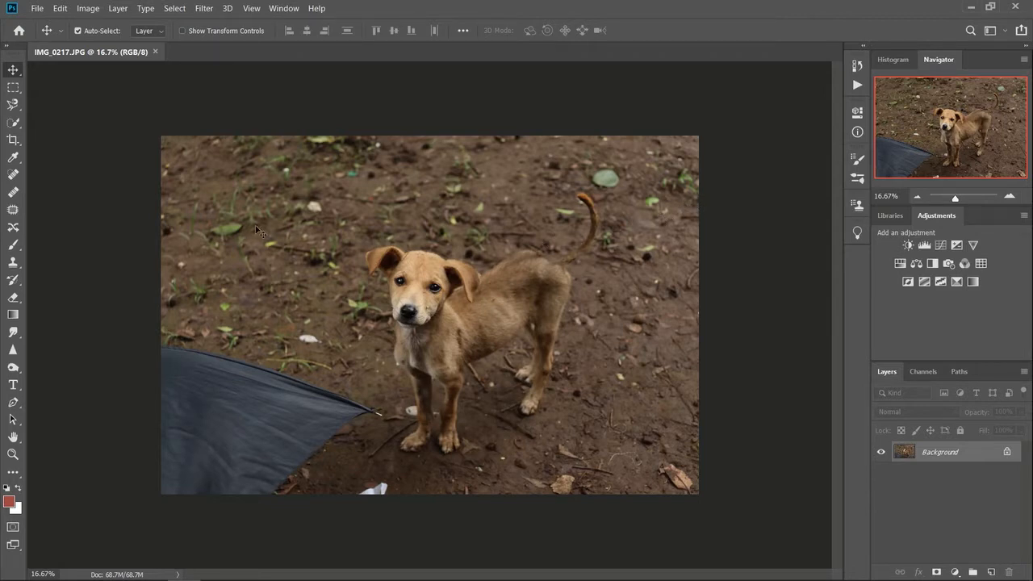
- Select the puppy's face and the ear farther from its body with the Quick Selection tool
key(ctrl+plus)
key(ctrl+plus)
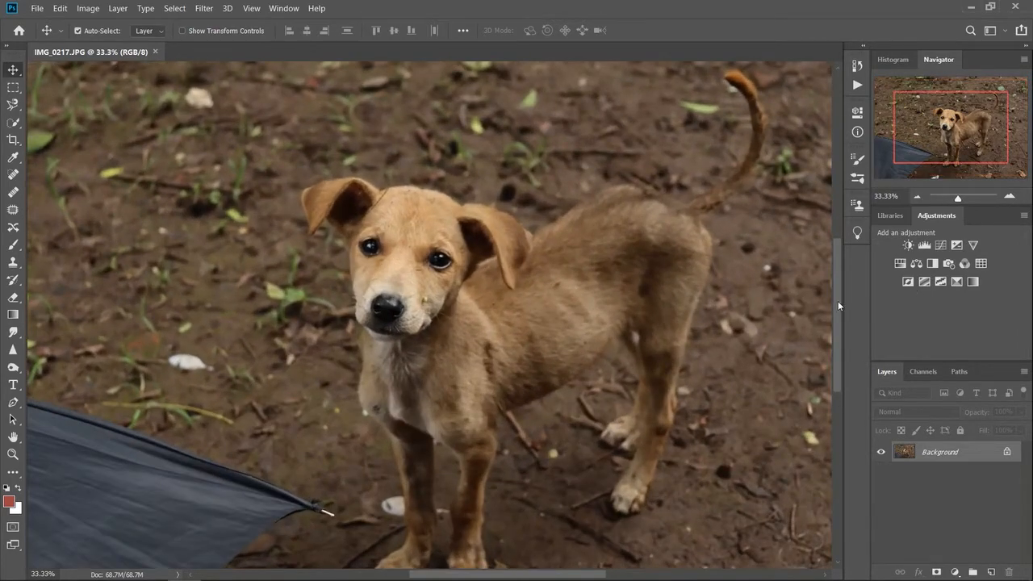
mouse_move(838, 303)
mouse_down()
mouse_move(831, 316)
mouse_move(829, 304)
mouse_up()
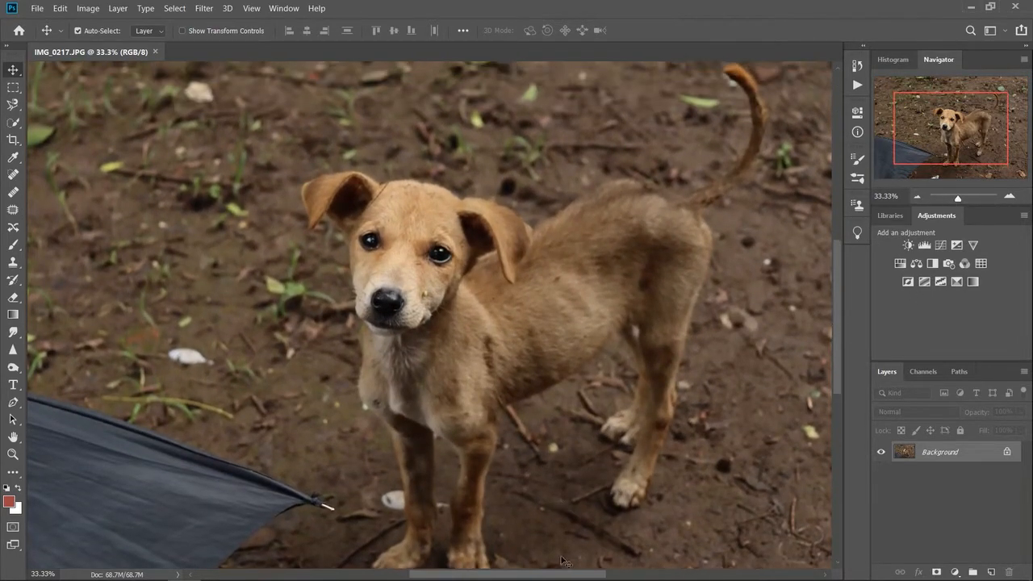
drag(563, 573, 584, 573)
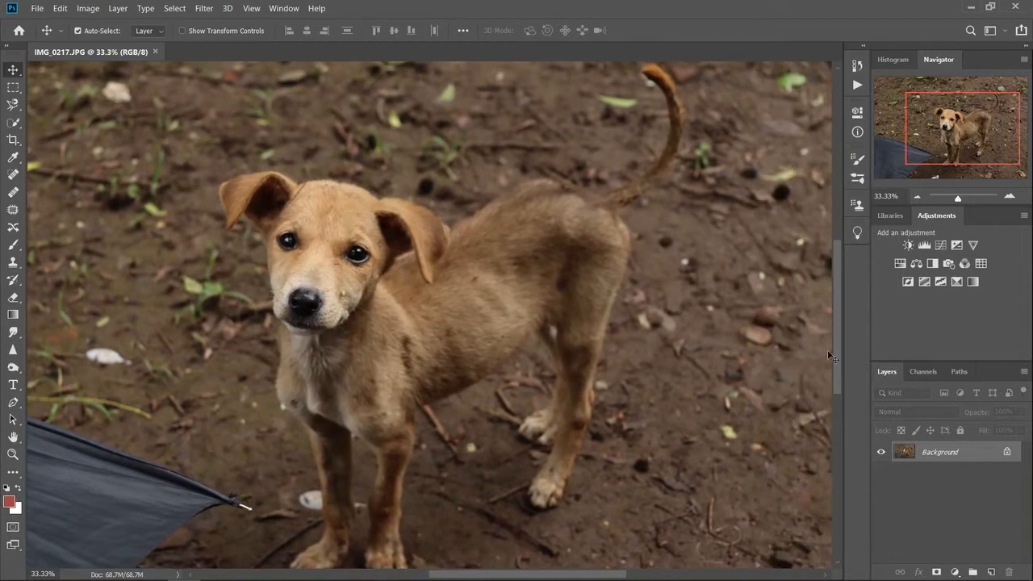
drag(834, 363, 841, 384)
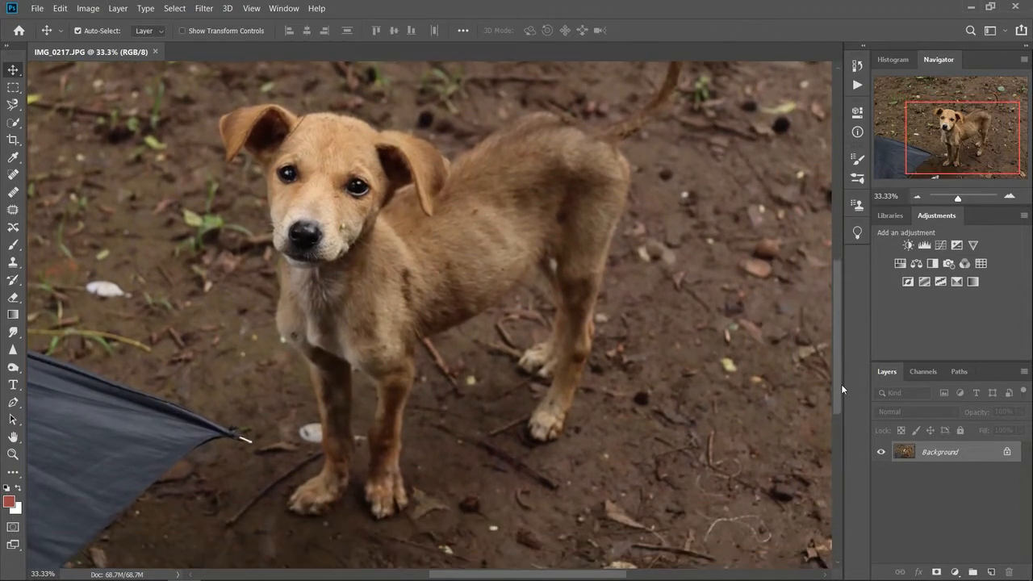
click(14, 122)
mouse_move(311, 142)
mouse_down()
mouse_move(307, 172)
mouse_move(291, 182)
mouse_move(258, 132)
mouse_move(236, 120)
mouse_move(226, 126)
mouse_move(256, 133)
mouse_up()
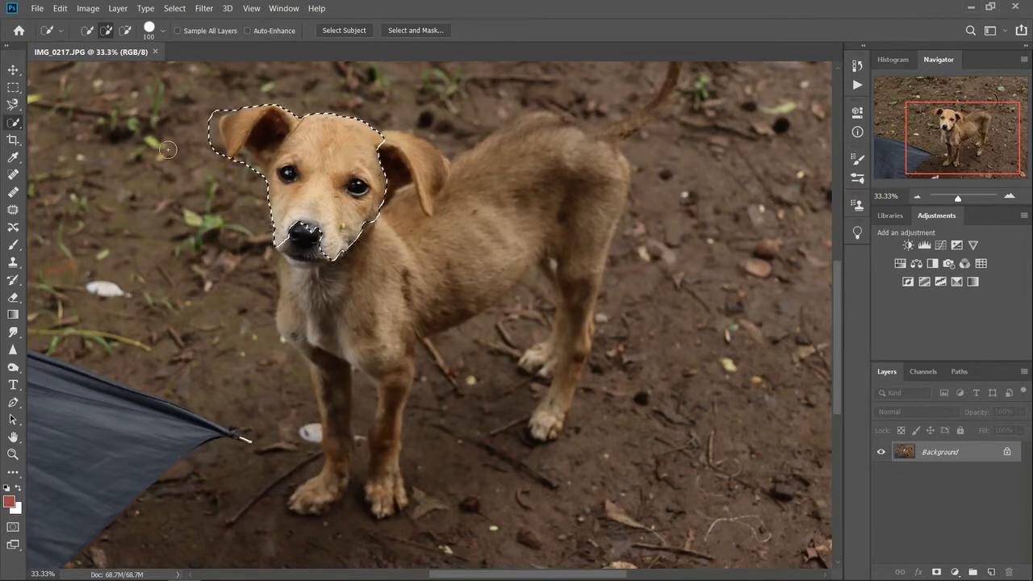
- Undo the last trim beside the ear and clear the selection of the puppy's face
drag(210, 134, 216, 142)
key(ctrl+z)
key(ctrl+d)
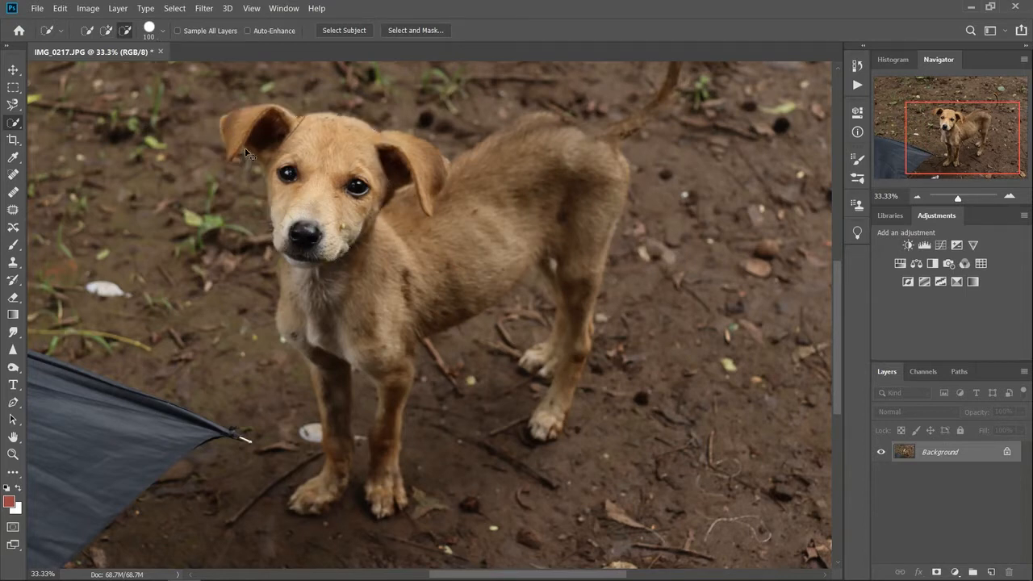
- Set the Quick Selection brush size to 54 px and select the puppy's head, body and legs
click(162, 31)
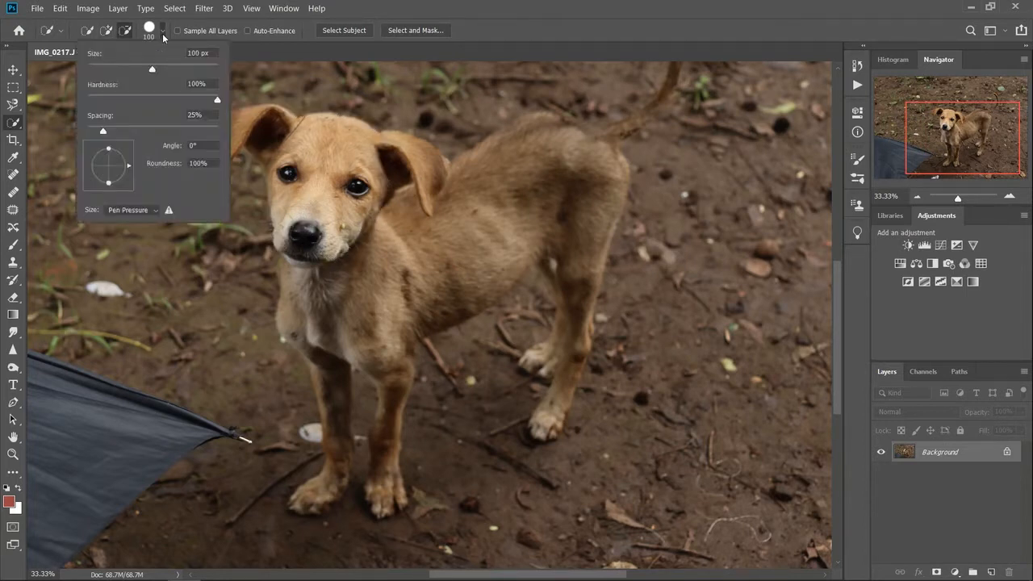
drag(154, 69, 132, 69)
drag(128, 70, 123, 71)
click(289, 143)
drag(289, 143, 299, 218)
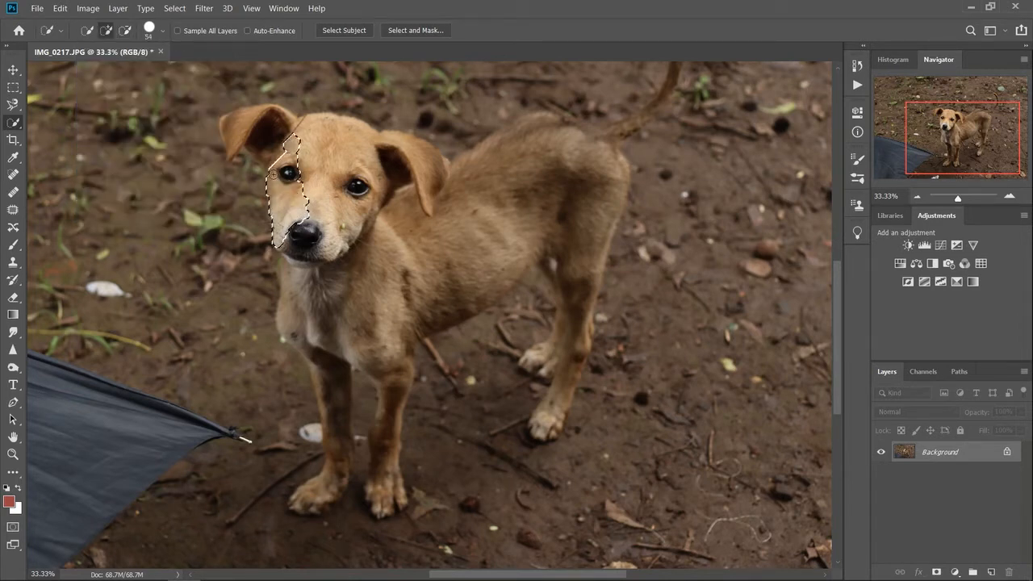
mouse_move(252, 141)
mouse_down()
mouse_move(228, 123)
mouse_move(234, 134)
mouse_move(296, 126)
mouse_move(400, 167)
mouse_move(413, 153)
mouse_move(437, 186)
mouse_move(429, 220)
mouse_move(451, 189)
mouse_move(557, 137)
mouse_move(530, 131)
mouse_move(517, 135)
mouse_move(565, 127)
mouse_move(611, 177)
mouse_move(559, 280)
mouse_move(398, 295)
mouse_move(444, 262)
mouse_move(372, 301)
mouse_move(357, 322)
mouse_move(322, 260)
mouse_move(294, 297)
mouse_up()
mouse_move(301, 342)
mouse_down()
mouse_move(331, 439)
mouse_move(306, 507)
mouse_move(401, 491)
mouse_move(389, 501)
mouse_move(400, 506)
mouse_move(456, 317)
mouse_move(611, 294)
mouse_move(567, 290)
mouse_move(575, 259)
mouse_move(562, 342)
mouse_move(535, 362)
mouse_move(553, 384)
mouse_move(558, 436)
mouse_move(538, 431)
mouse_move(577, 384)
mouse_move(595, 304)
mouse_up()
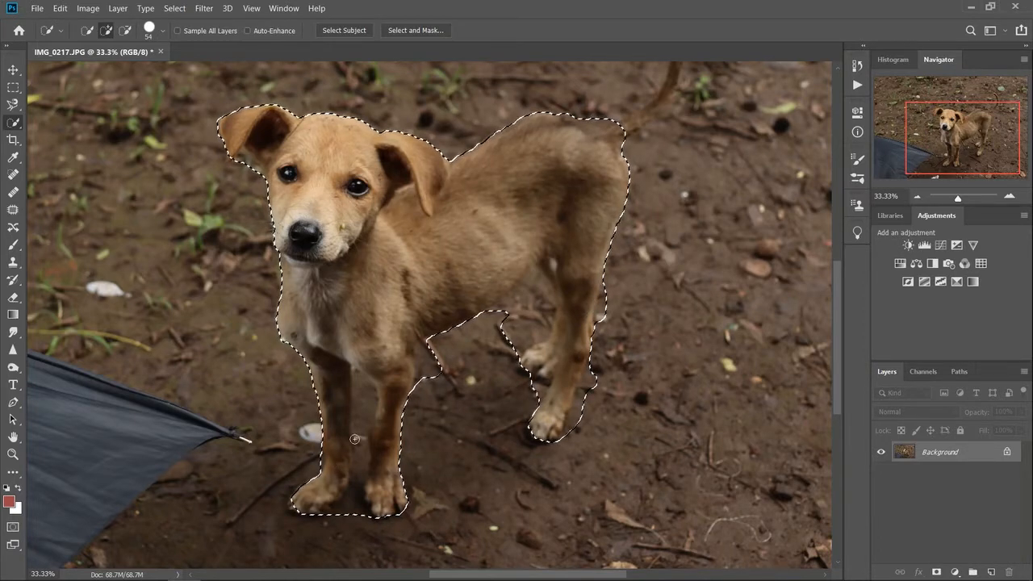
- Subtract the ground between the puppy's two front legs from the selection
key(ctrl+plus)
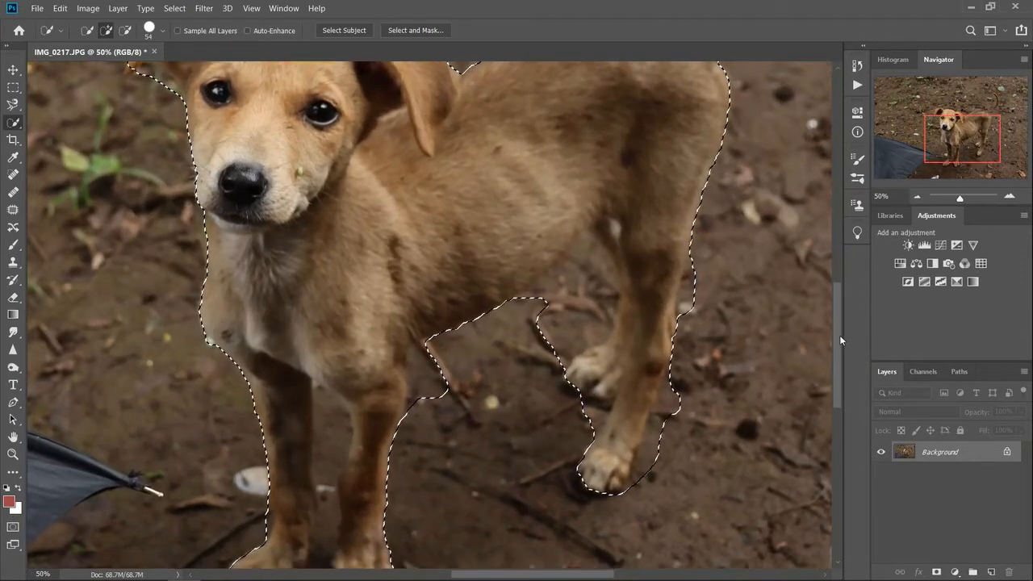
drag(836, 343, 831, 375)
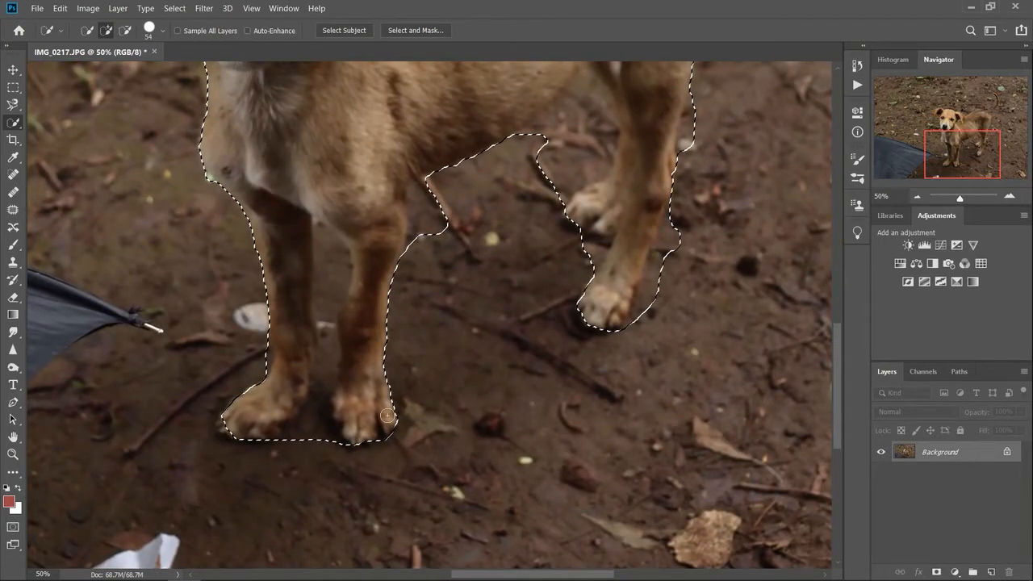
mouse_move(306, 436)
mouse_down()
mouse_move(314, 428)
mouse_move(294, 435)
mouse_move(315, 417)
mouse_move(325, 369)
mouse_up()
drag(330, 322, 324, 278)
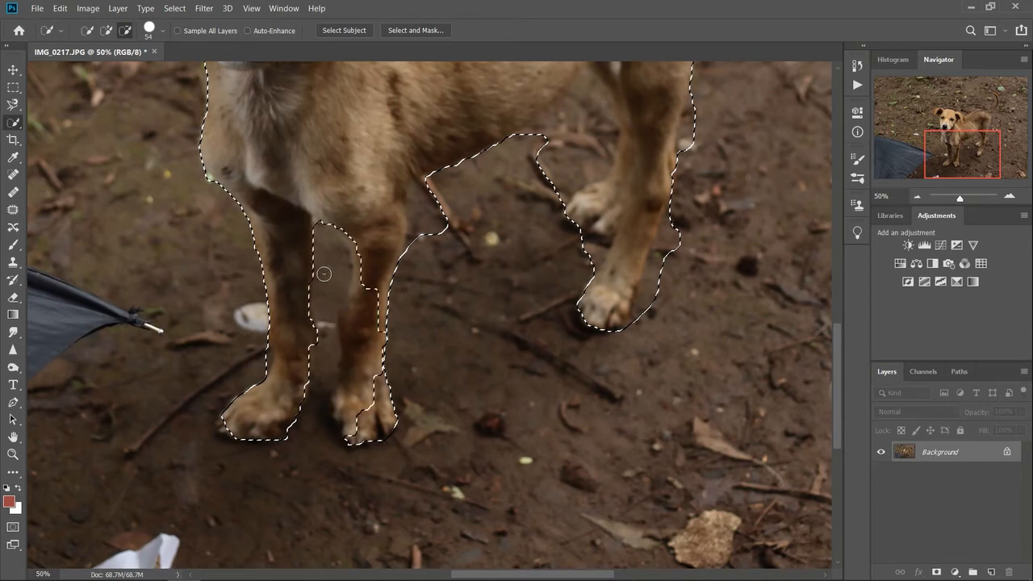
mouse_move(327, 242)
mouse_down()
mouse_move(365, 262)
mouse_move(354, 342)
mouse_up()
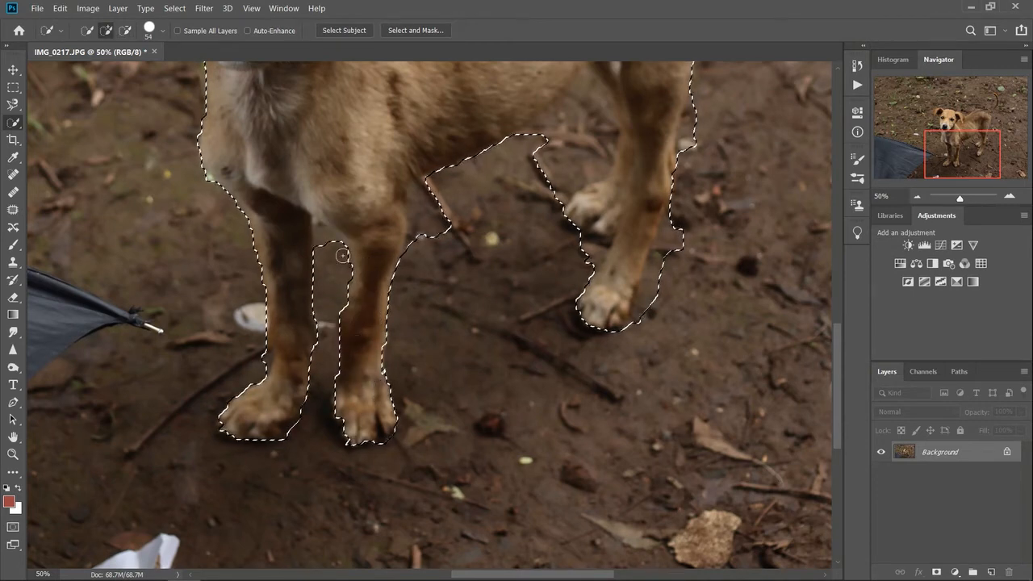
drag(328, 254, 327, 247)
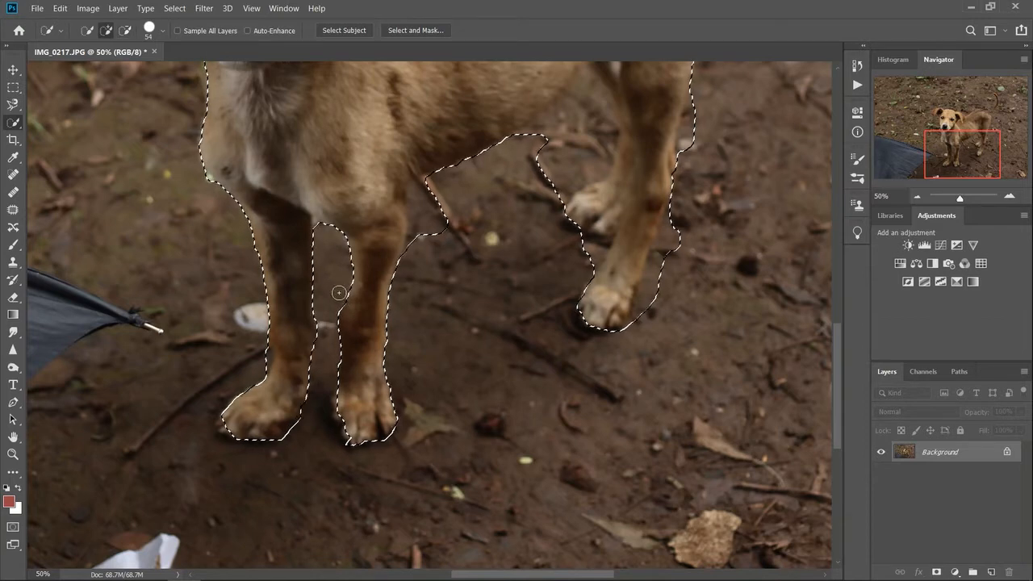
- Subtract the twig beside the front leg and the ground under the belly up to the hind legs from the selection
key(alt)
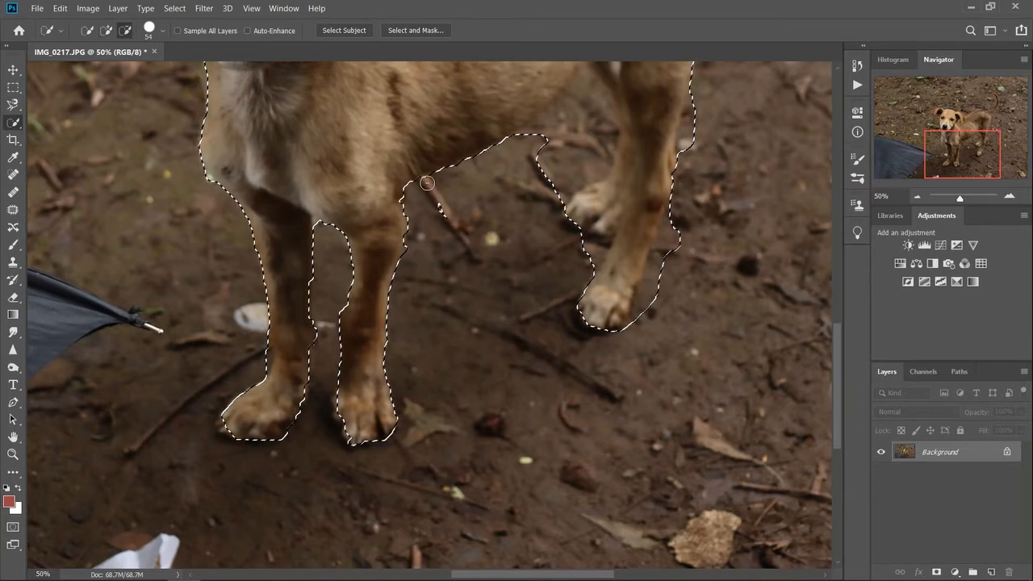
drag(429, 184, 441, 209)
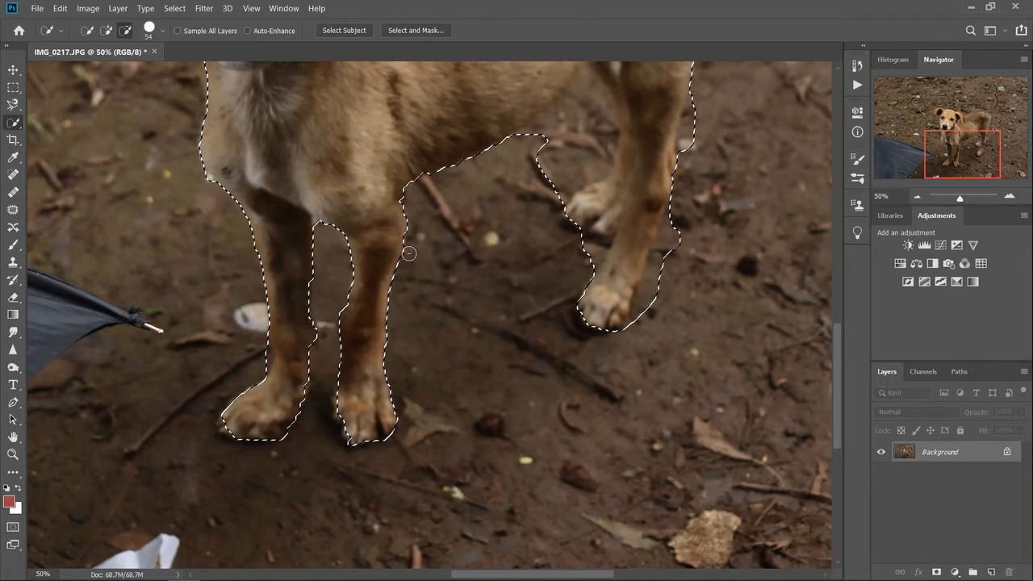
mouse_move(521, 193)
mouse_down()
mouse_move(570, 182)
mouse_move(528, 150)
mouse_move(544, 135)
mouse_move(527, 138)
mouse_move(586, 97)
mouse_move(553, 142)
mouse_move(546, 195)
mouse_move(569, 186)
mouse_up()
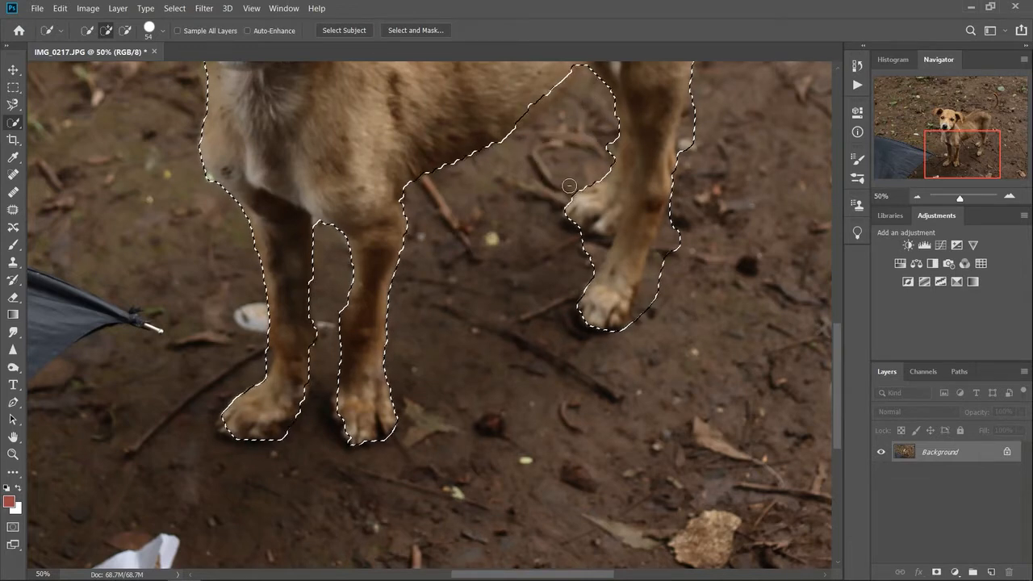
mouse_move(592, 137)
mouse_down()
mouse_move(604, 125)
mouse_move(609, 145)
mouse_move(572, 145)
mouse_move(607, 152)
mouse_move(604, 96)
mouse_move(600, 104)
mouse_up()
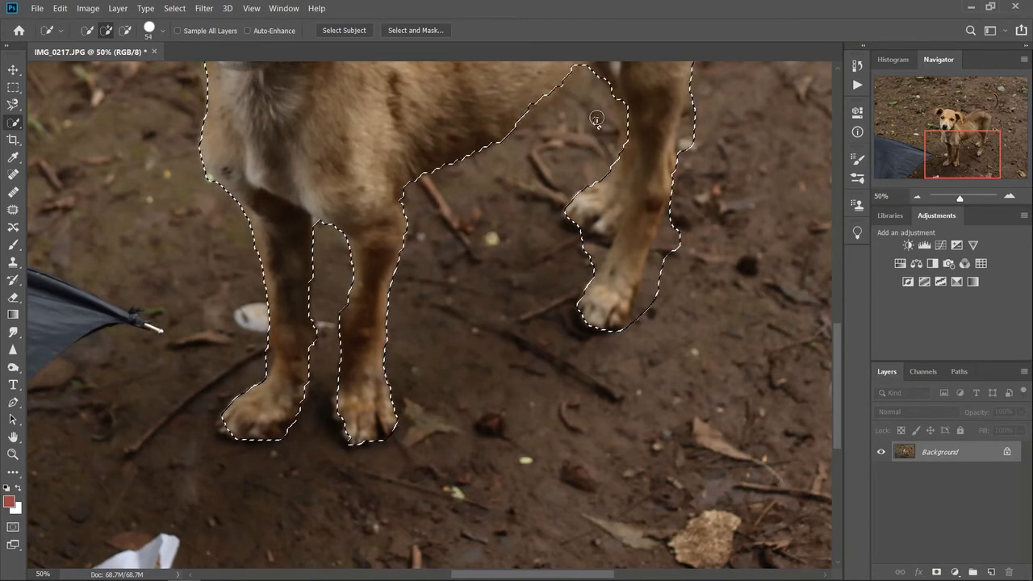
mouse_move(552, 127)
mouse_down()
mouse_move(529, 96)
mouse_move(539, 103)
mouse_up()
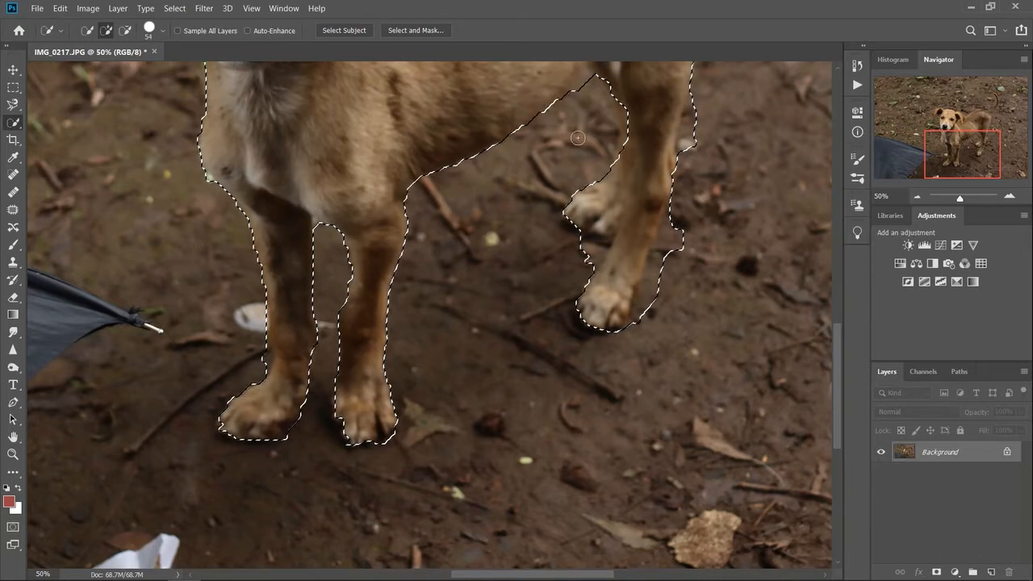
- Try to subtract the ground between the hind paws from the selection with the 54 px brush
scroll(622, 172, up, 1)
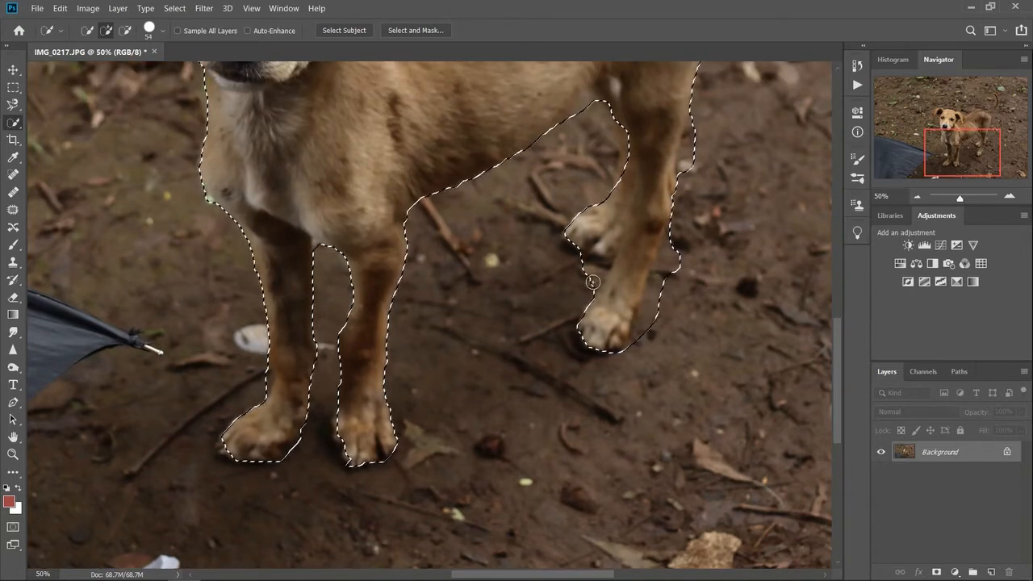
drag(579, 275, 593, 264)
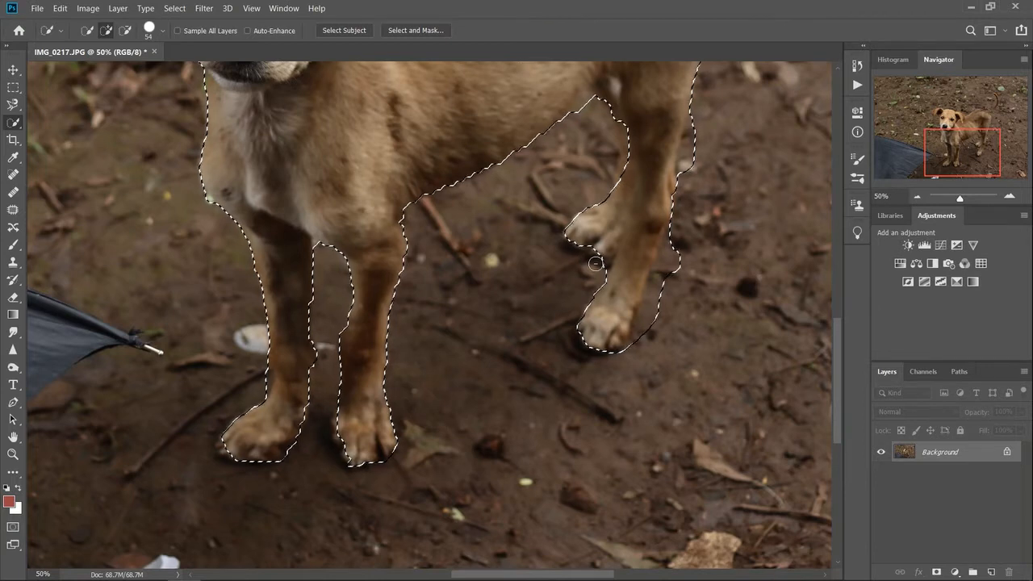
drag(324, 349, 313, 361)
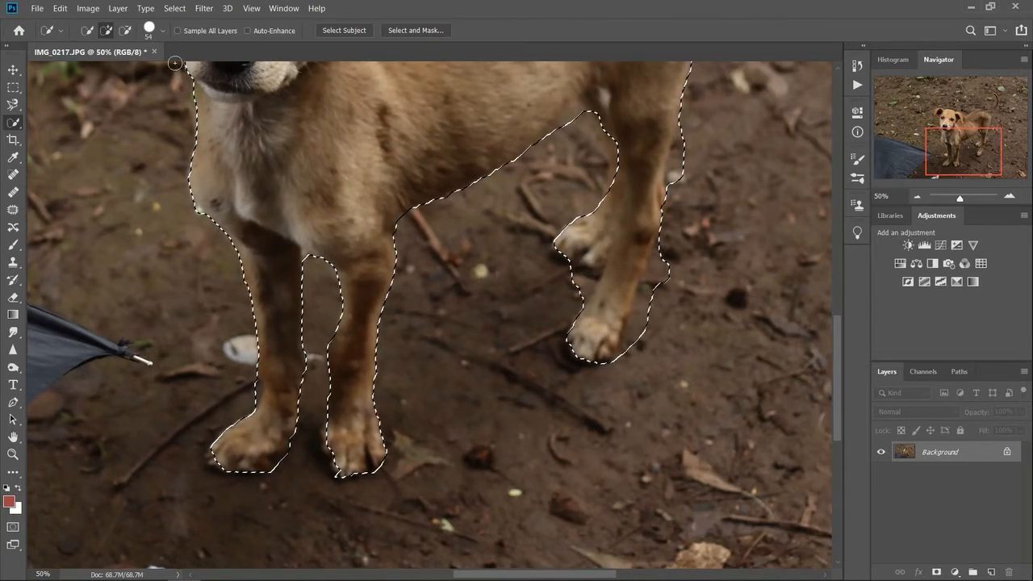
- Reduce the brush size to 29 px and subtract the ground between the hind paws and behind the hind leg
click(159, 31)
drag(110, 72, 106, 72)
click(557, 291)
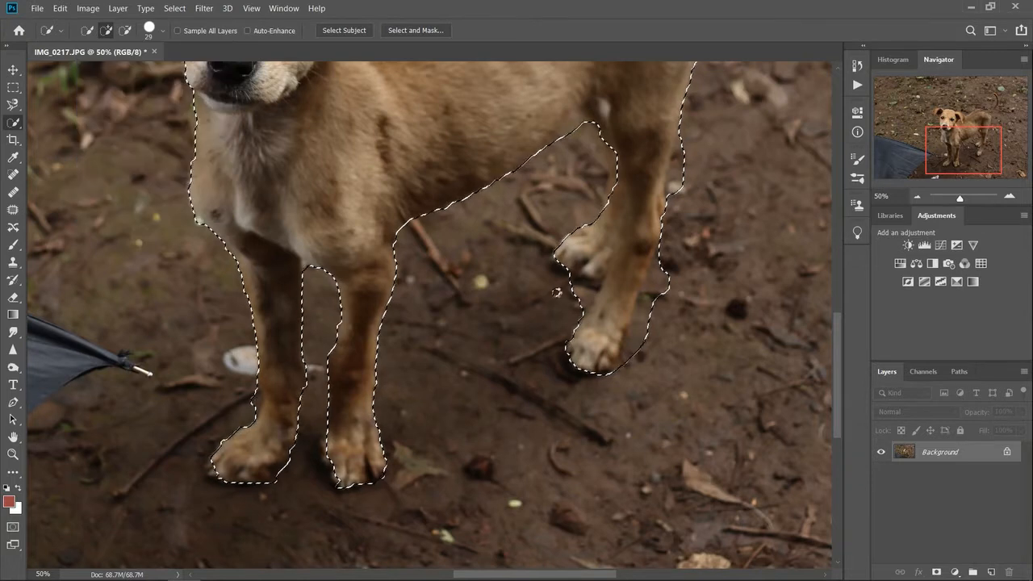
alt+click(554, 296)
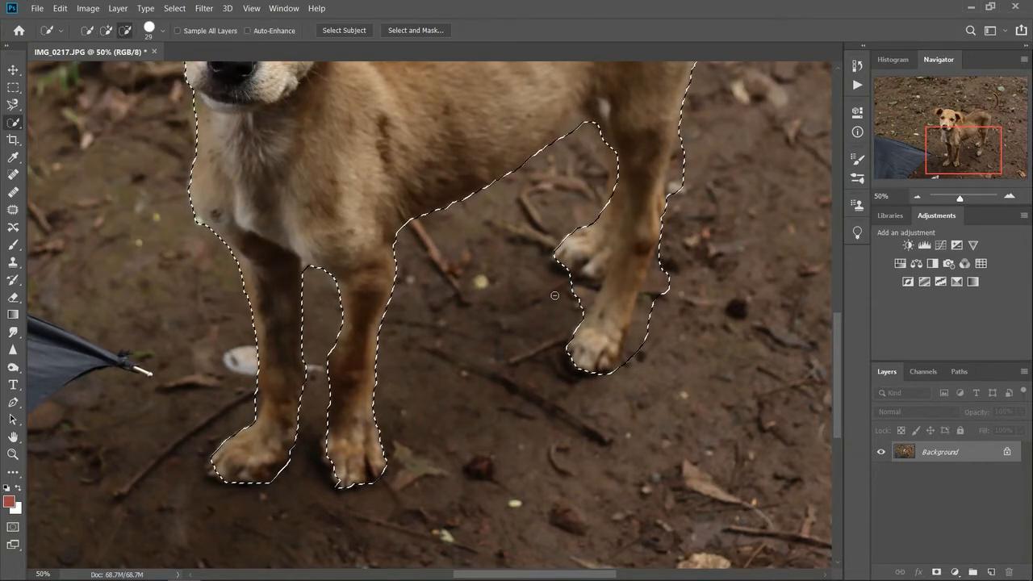
click(587, 285)
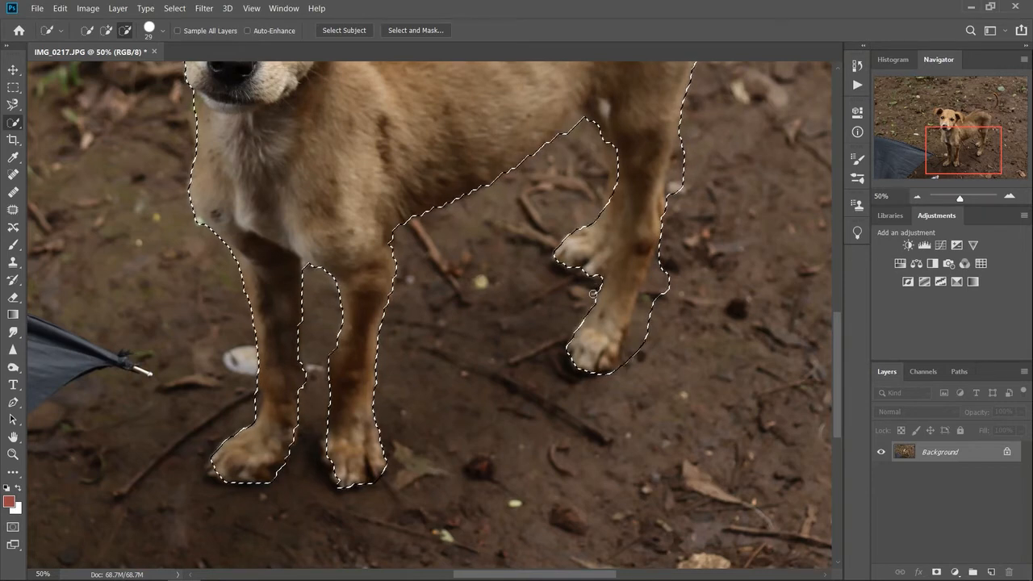
alt+click(598, 298)
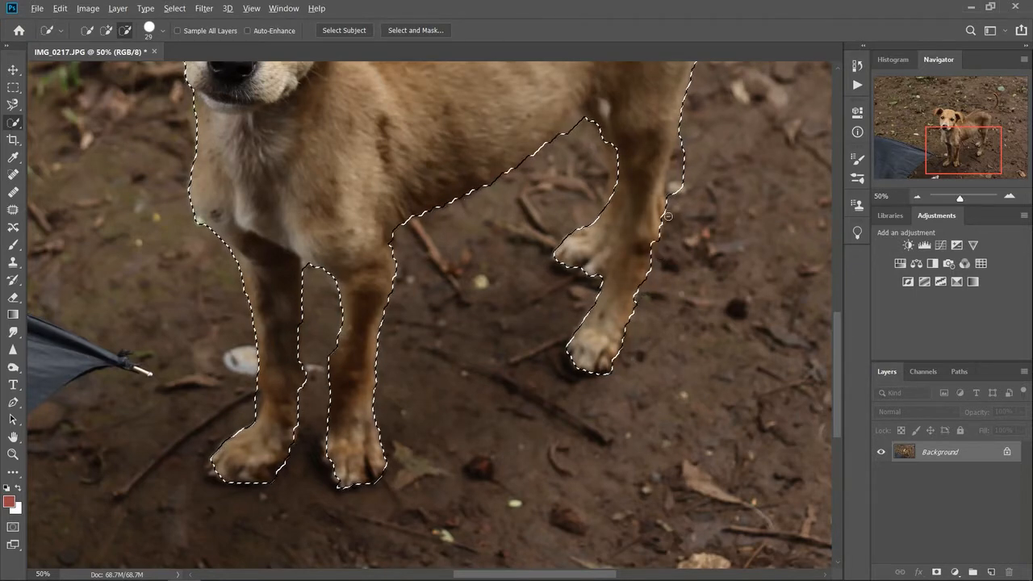
- Refine the selection edge where the puppy's belly meets the hind leg
scroll(668, 216, up, 1)
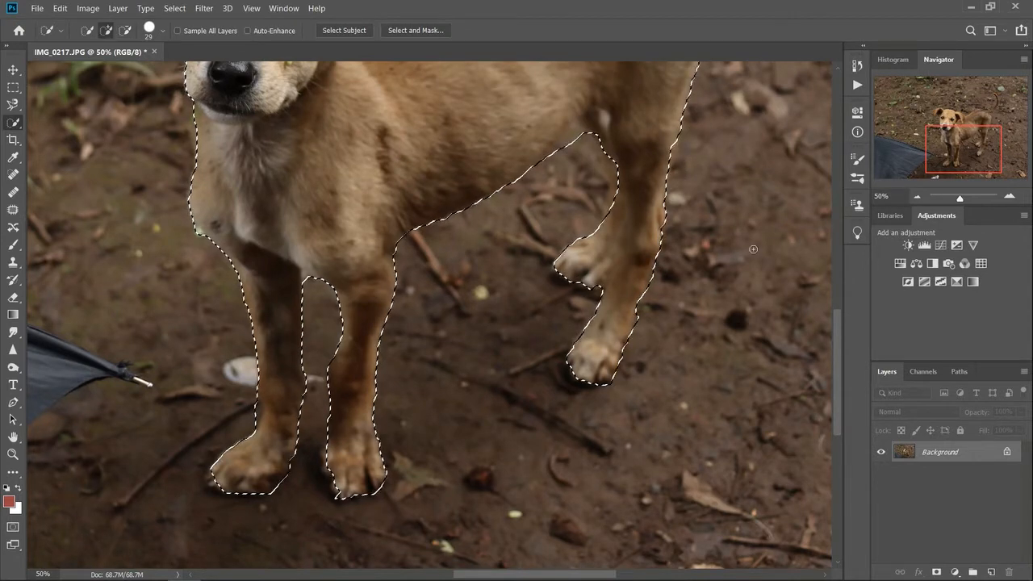
drag(834, 389, 831, 334)
alt+click(603, 368)
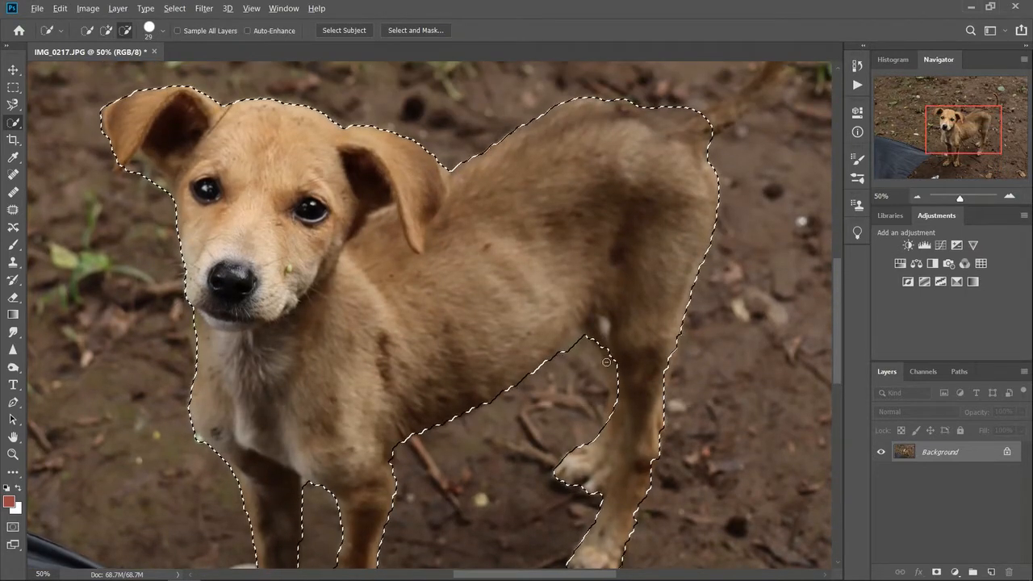
click(556, 335)
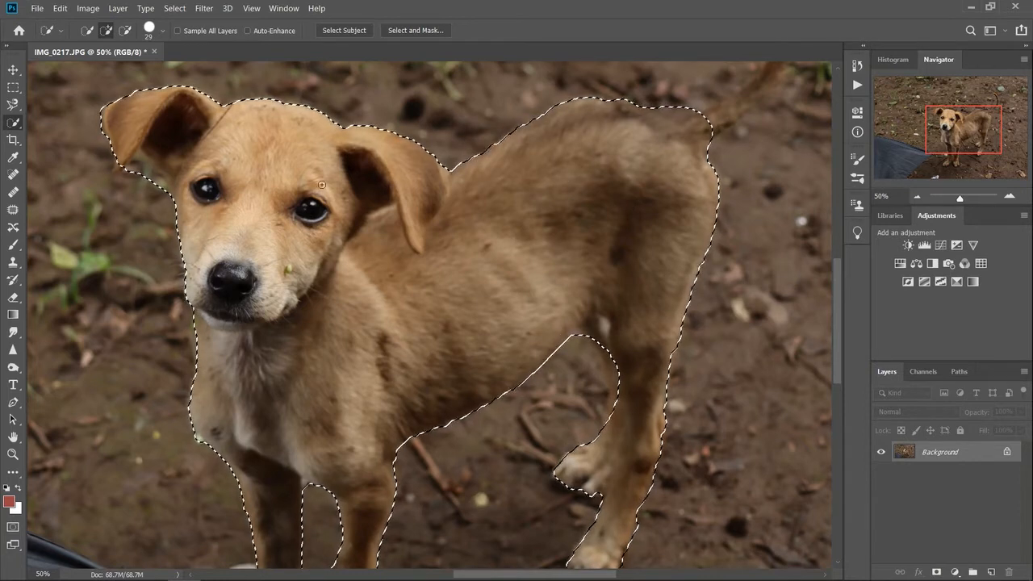
- Trim the ground under the puppy's outer ear, below its chin and above the tail base from the selection
alt+click(132, 177)
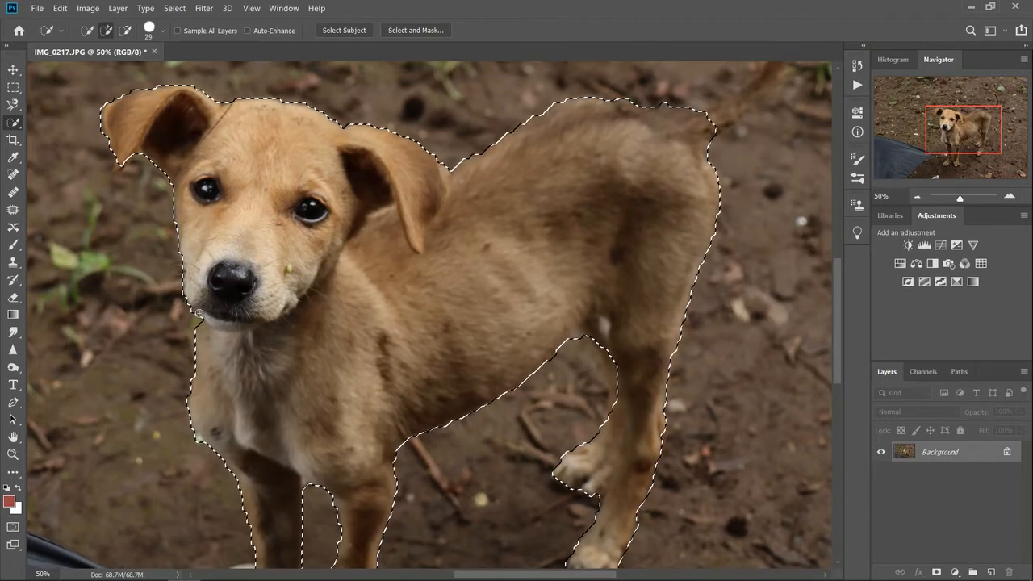
drag(188, 357, 196, 343)
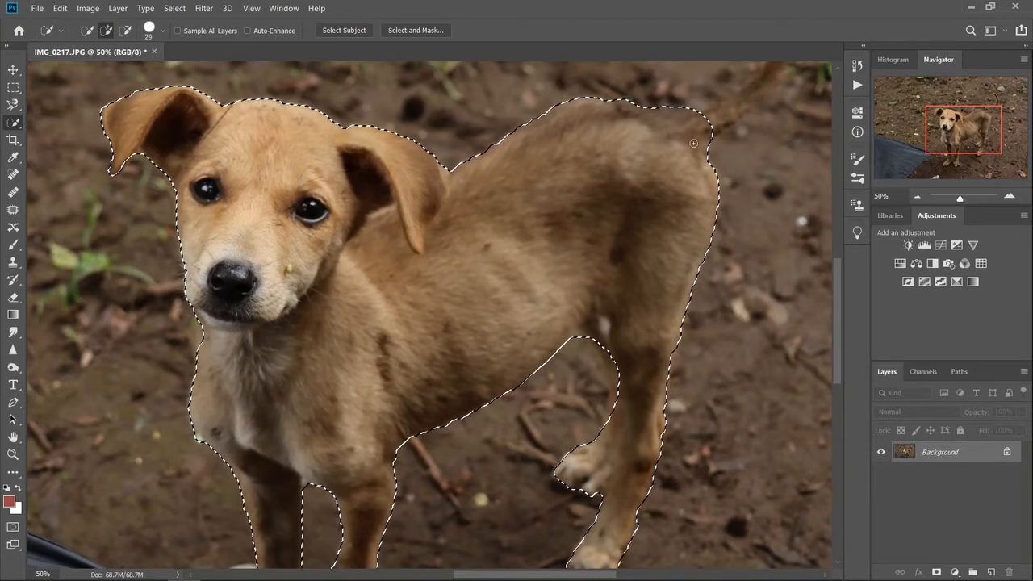
key(alt)
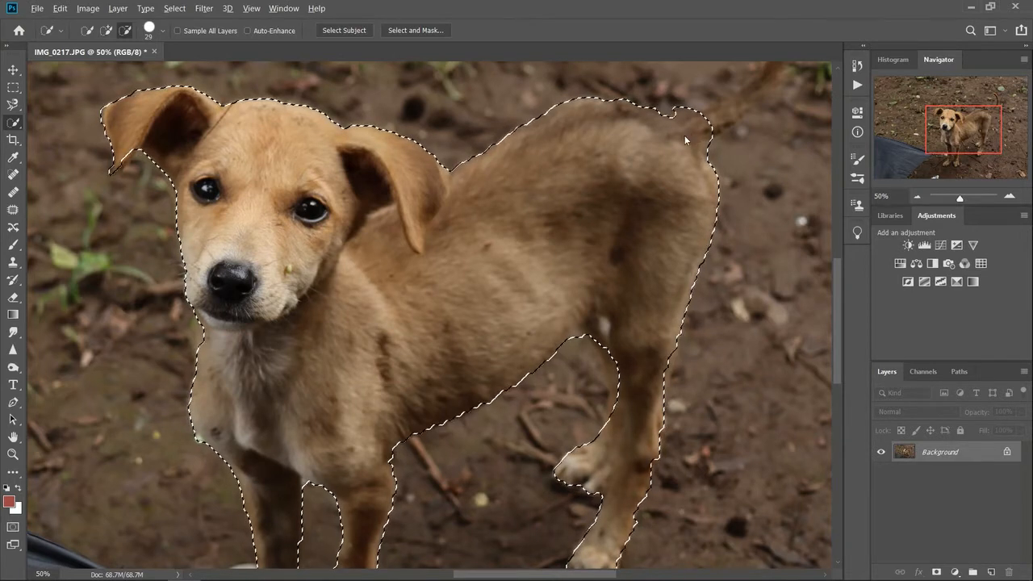
alt+click(686, 115)
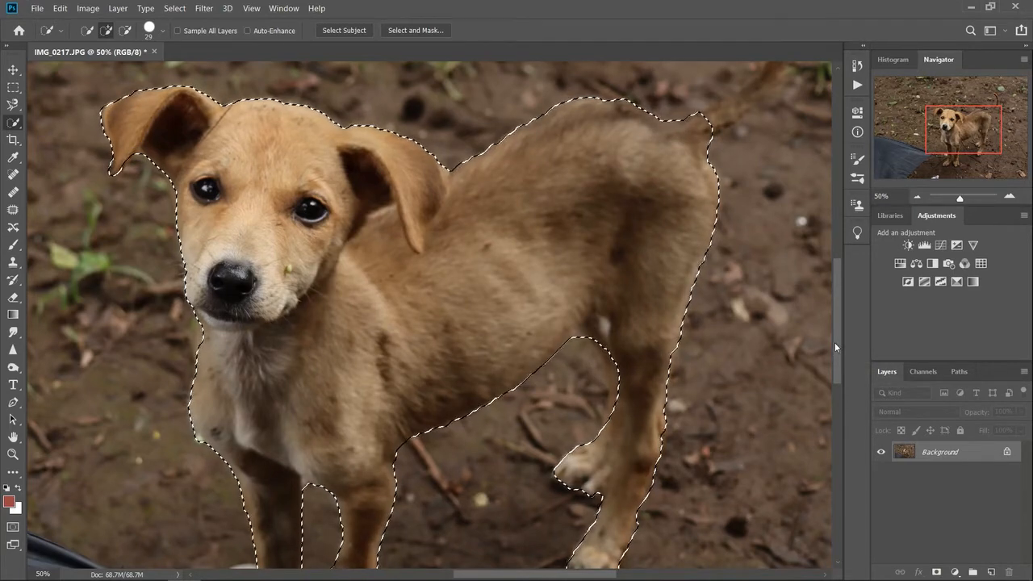
- Add the puppy's tail to the selection and subtract the ground picked up beside it
drag(835, 342, 834, 294)
mouse_move(715, 312)
mouse_down()
mouse_move(771, 272)
mouse_move(791, 236)
mouse_move(790, 184)
mouse_move(739, 119)
mouse_up()
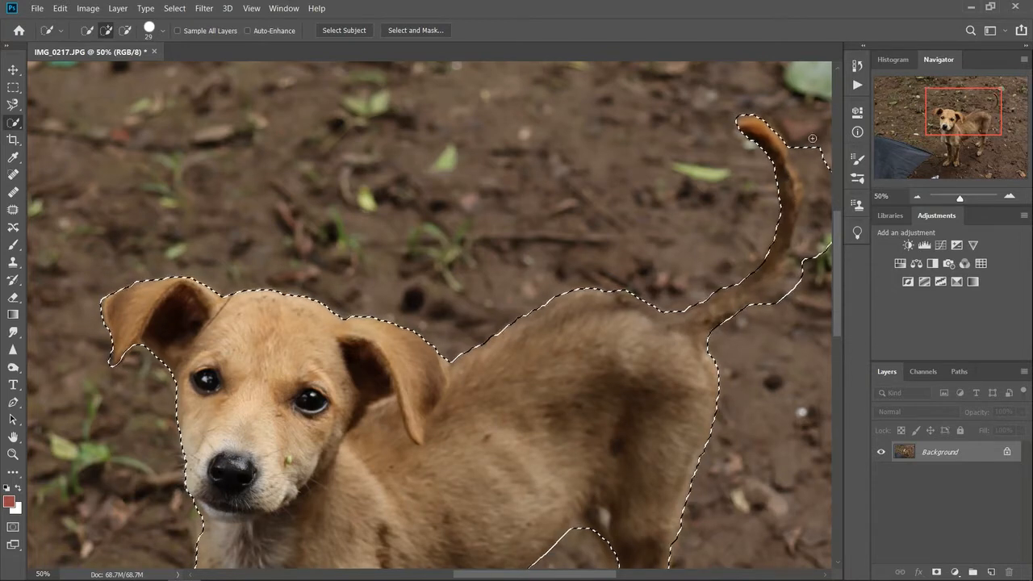
mouse_move(810, 149)
alt+mouse_down()
mouse_move(817, 221)
mouse_move(799, 263)
mouse_move(731, 318)
mouse_move(806, 308)
alt+mouse_up()
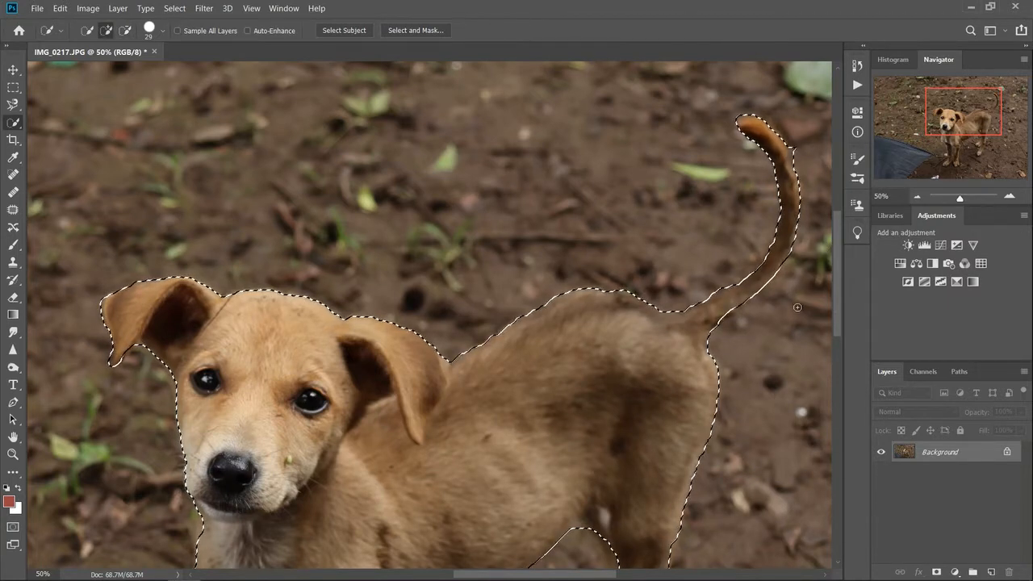
- Refine the selection along the underside of the tail near its base, leaving out the ground
drag(798, 280, 786, 292)
drag(790, 274, 757, 305)
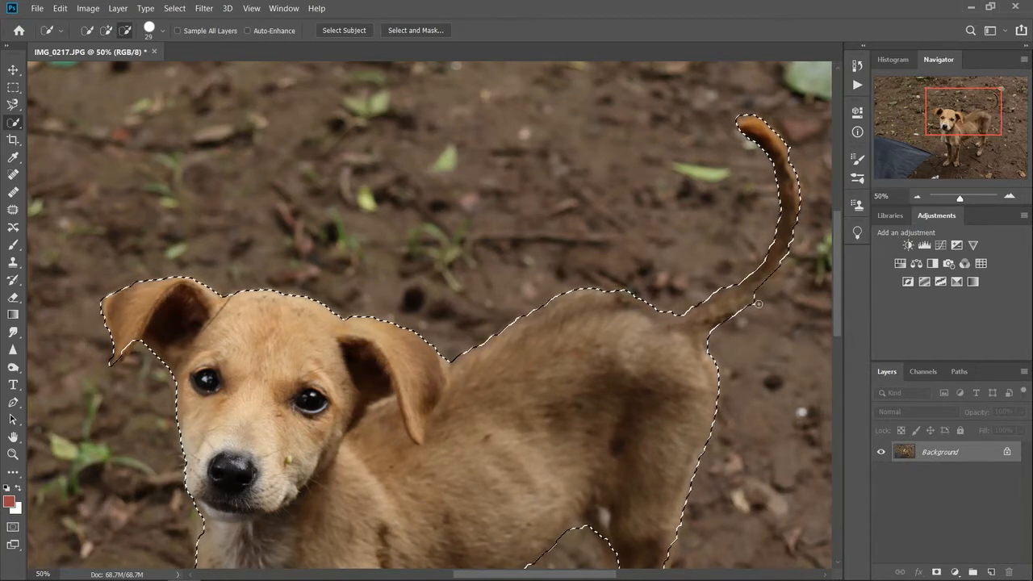
key(ctrl+z)
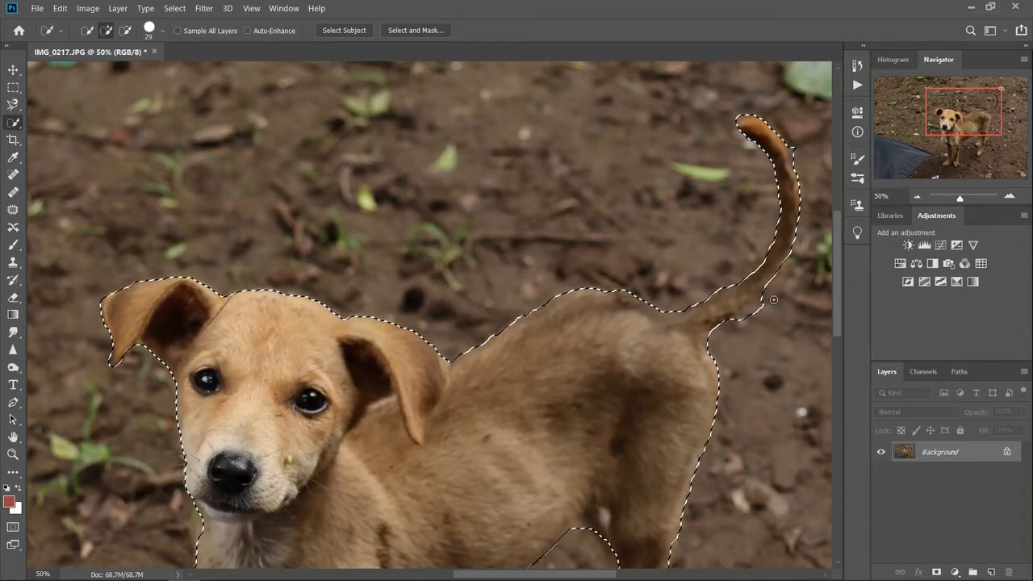
mouse_move(762, 309)
alt+mouse_down()
mouse_move(744, 317)
mouse_move(755, 307)
alt+mouse_up()
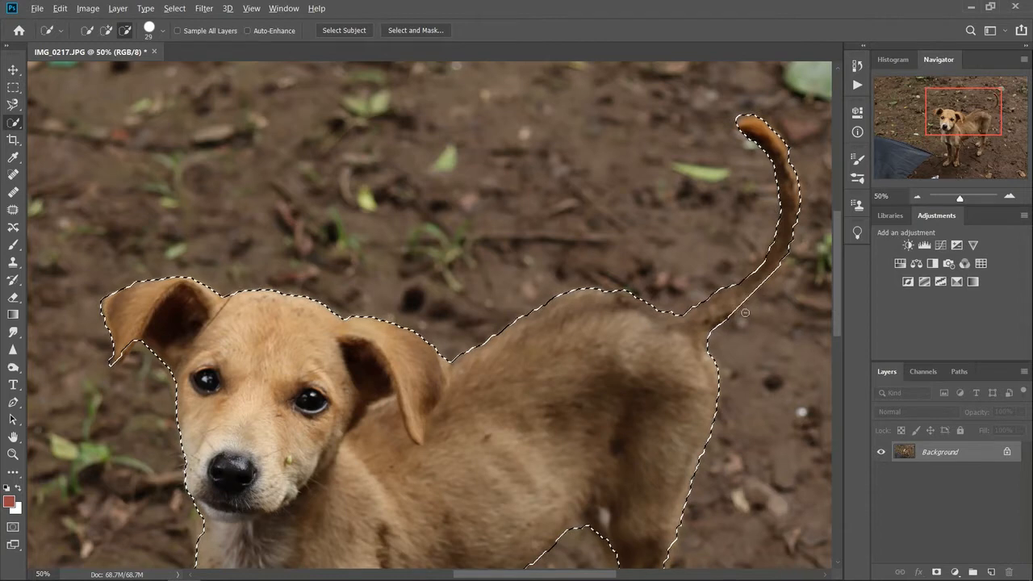
scroll(834, 287, up, 3)
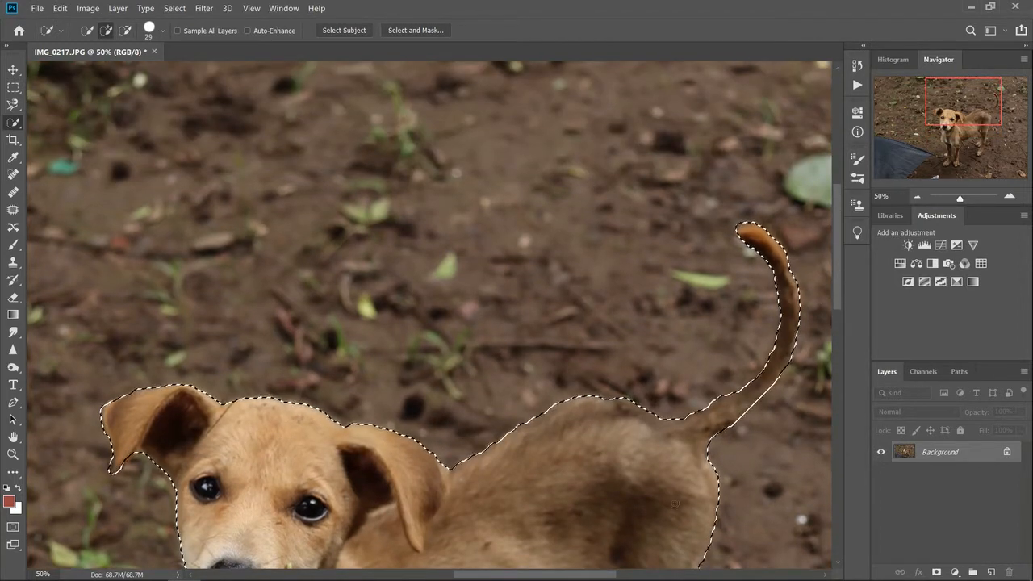
scroll(564, 551, right, 3)
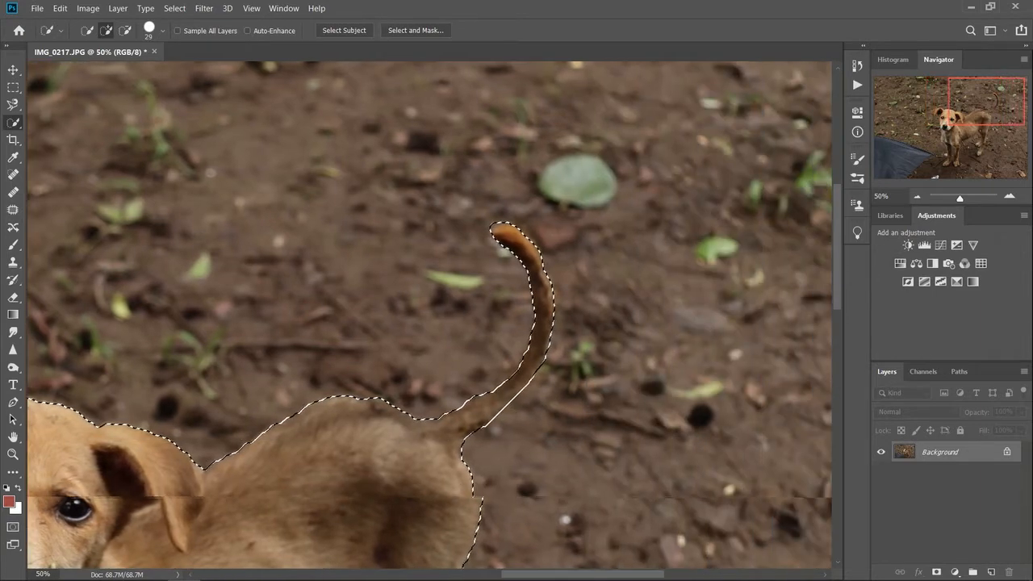
- Hide the ground around the puppy by adding a layer mask from the finished selection
scroll(615, 331, left, 3)
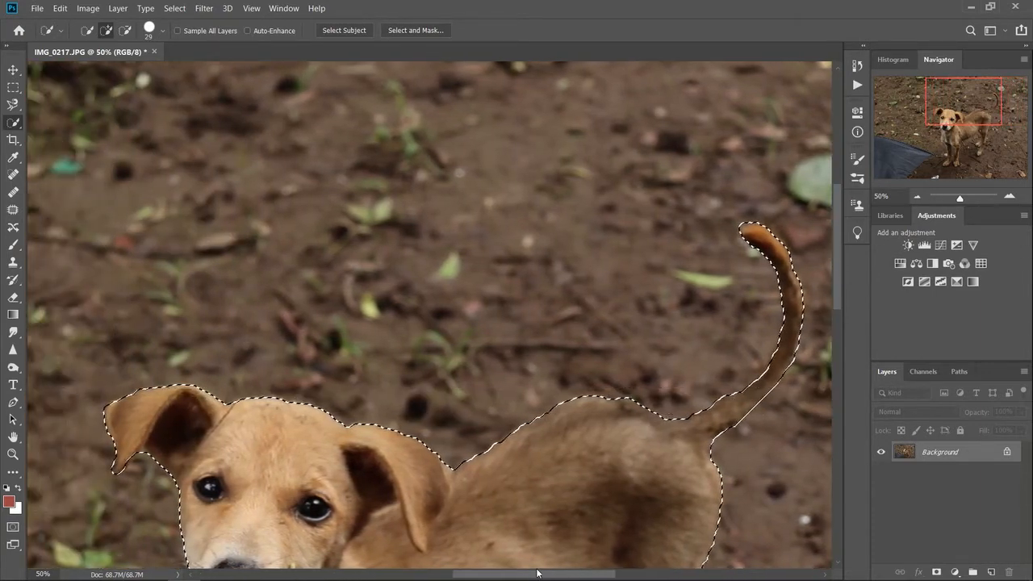
drag(837, 270, 834, 355)
key(ctrl+minus)
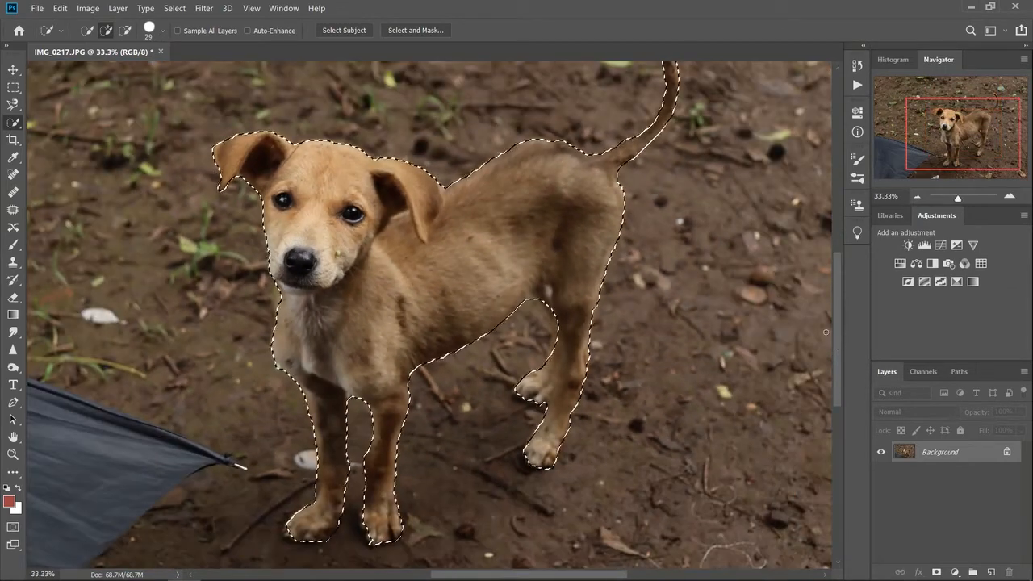
key(ctrl+minus)
scroll(662, 302, up, 2)
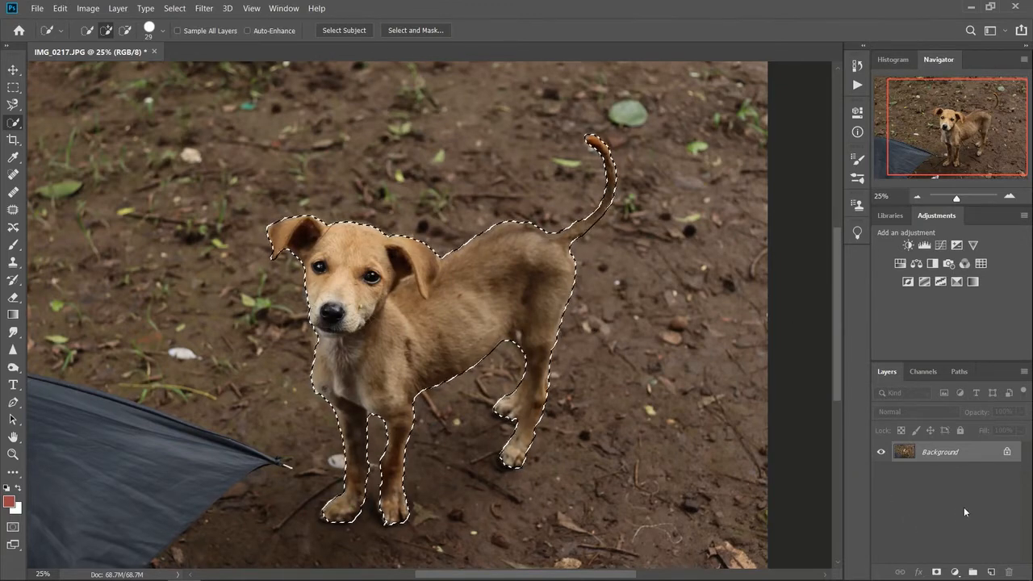
click(937, 572)
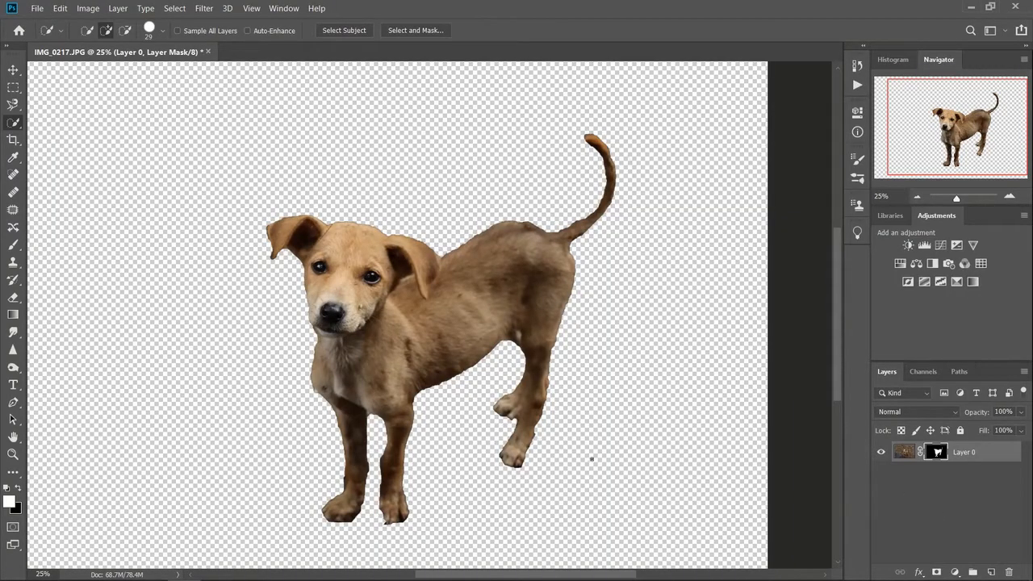
- Shift the cut-out puppy diagonally down and right on the canvas with the Move tool
scroll(591, 460, up, 3)
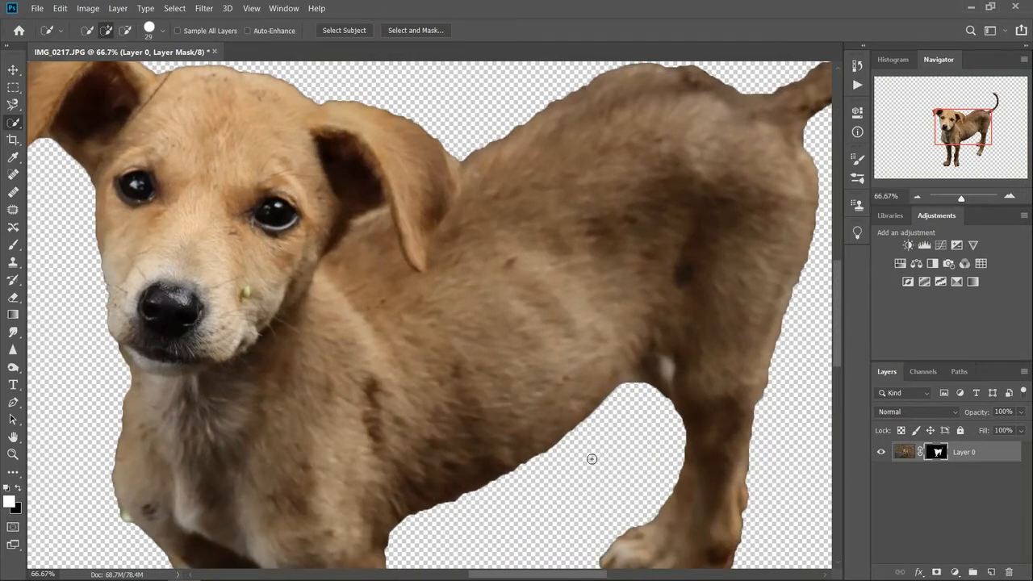
click(13, 69)
drag(252, 263, 571, 475)
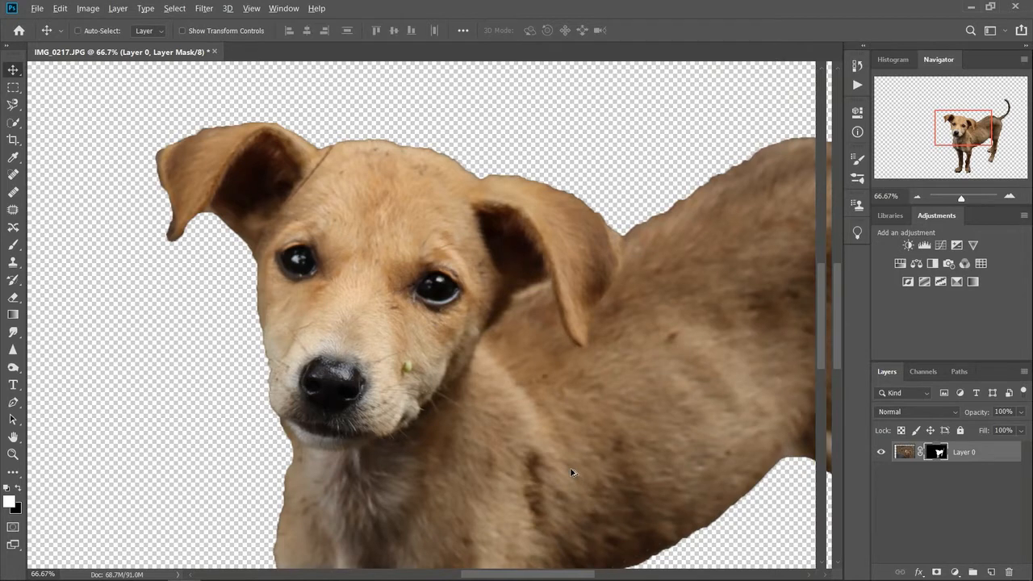
- Open the layer mask in Select and Mask and set the preview transparency to 34%
key(ctrl+alt+r)
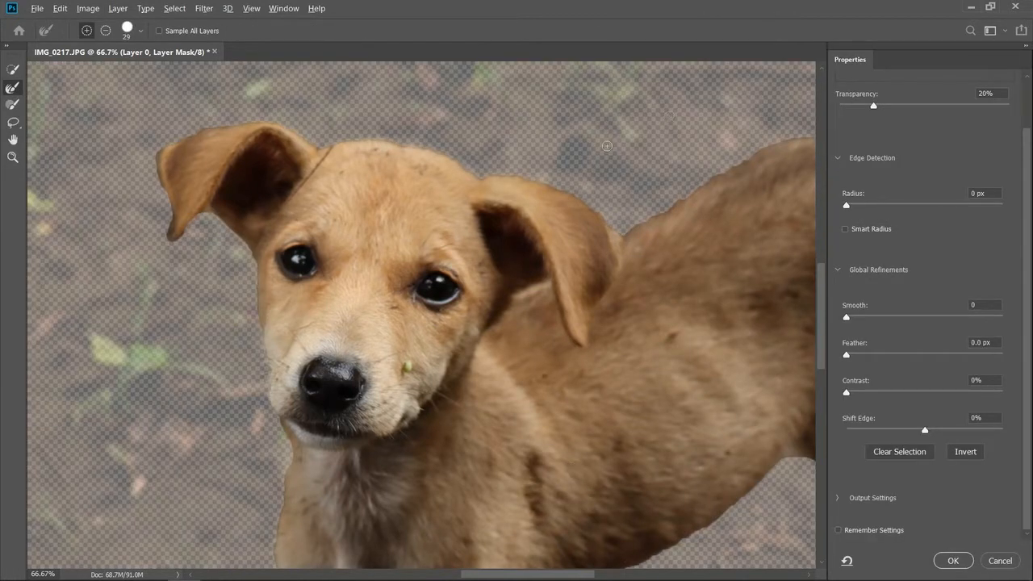
drag(877, 109, 898, 106)
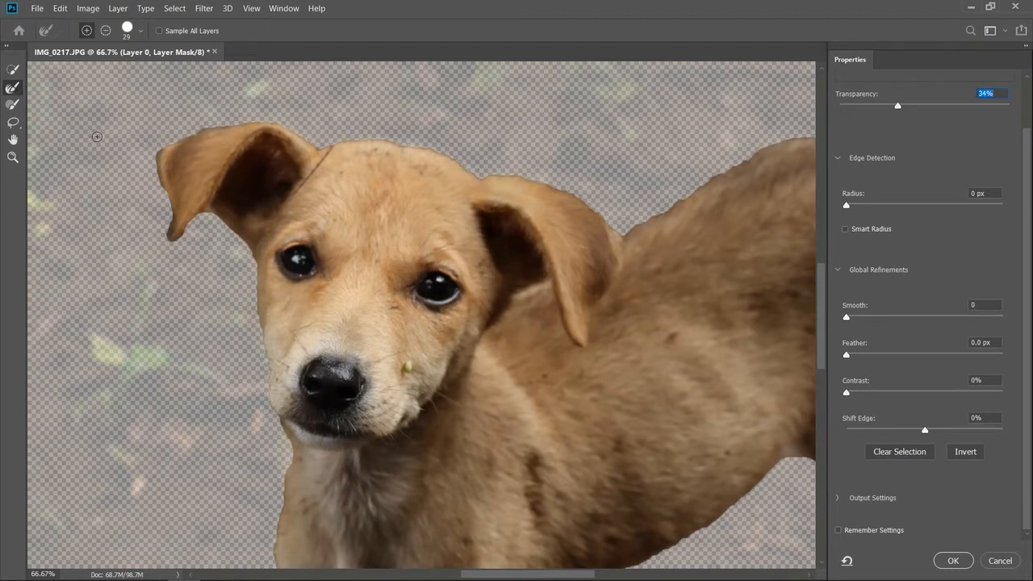
- Try the Refine Edge brush at 50 px on the puppy's outer ear tip and undo the stroke
click(141, 31)
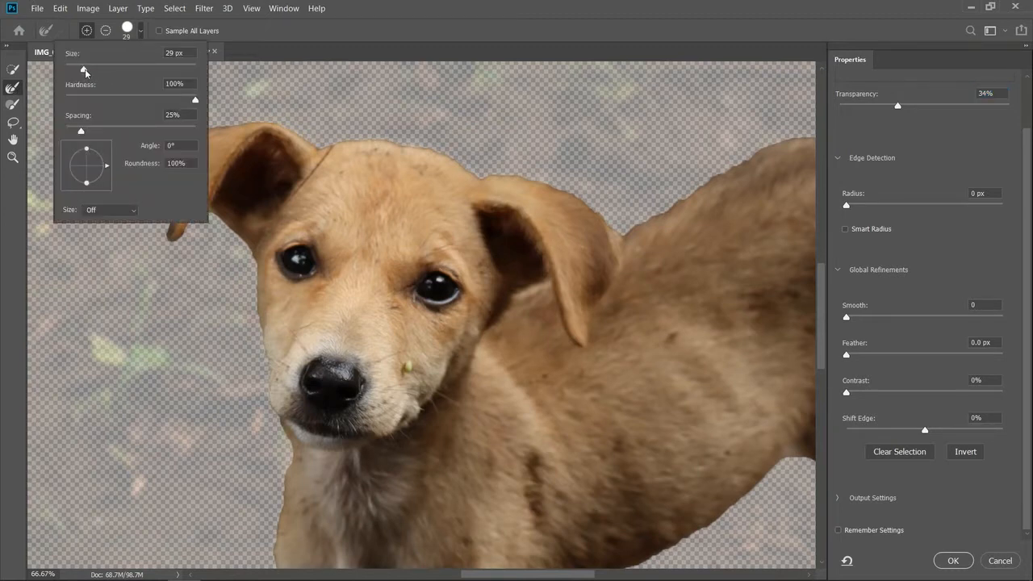
drag(84, 69, 96, 70)
drag(176, 237, 208, 217)
key(ctrl+z)
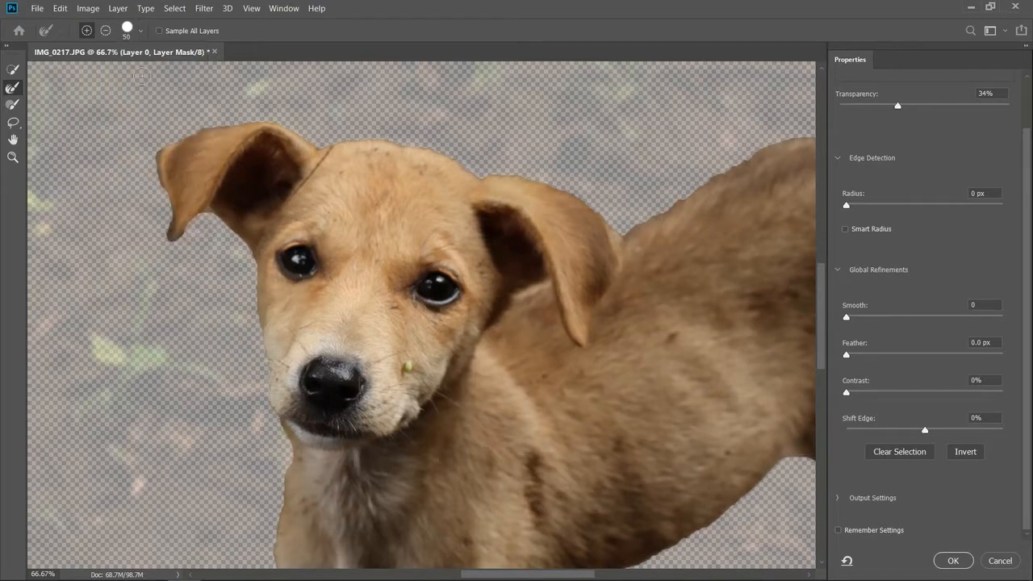
- Set the Refine Edge brush to 20 px in add mode and refine the outer edge of the puppy's outer ear
click(141, 37)
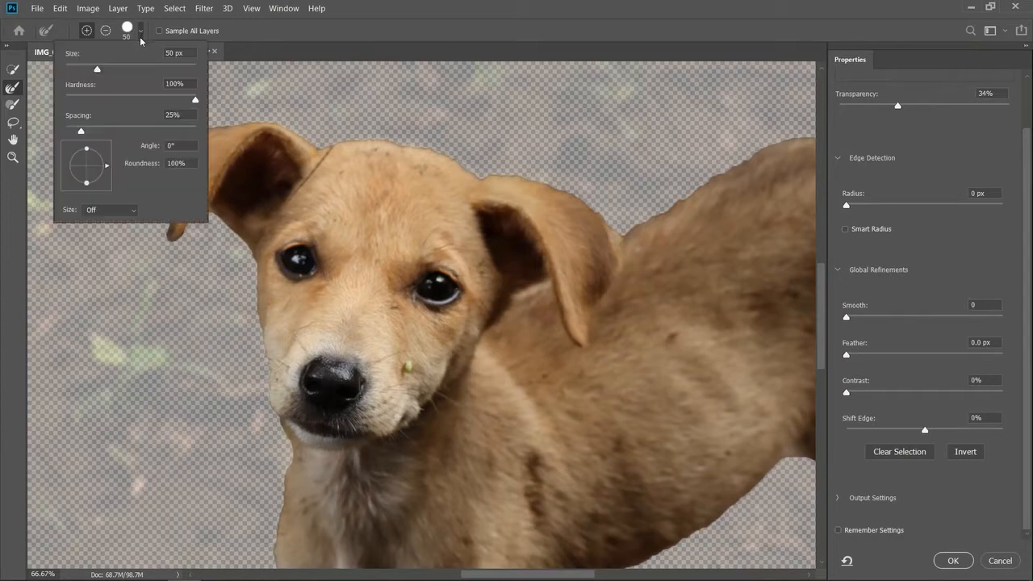
drag(97, 70, 78, 71)
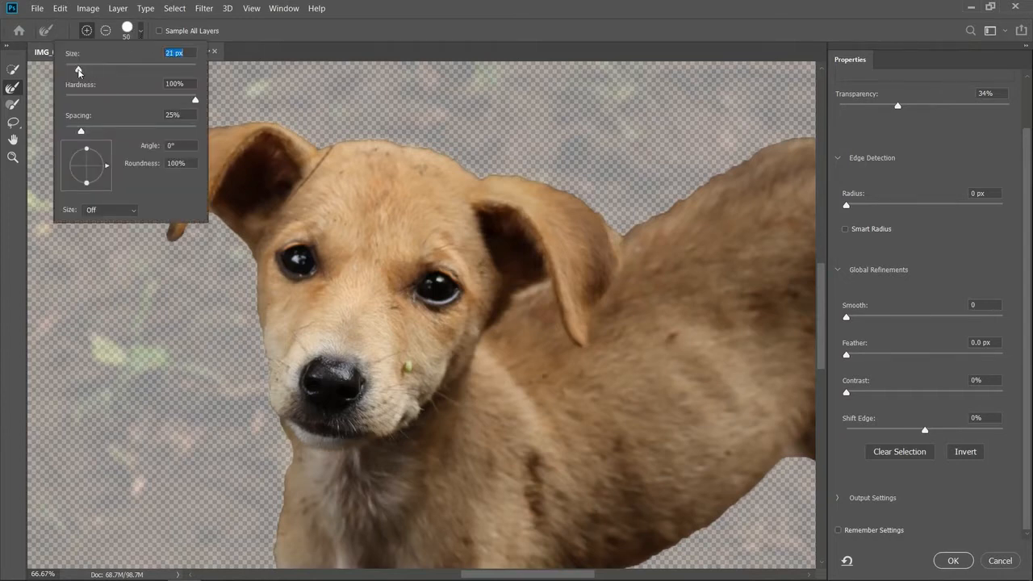
click(250, 155)
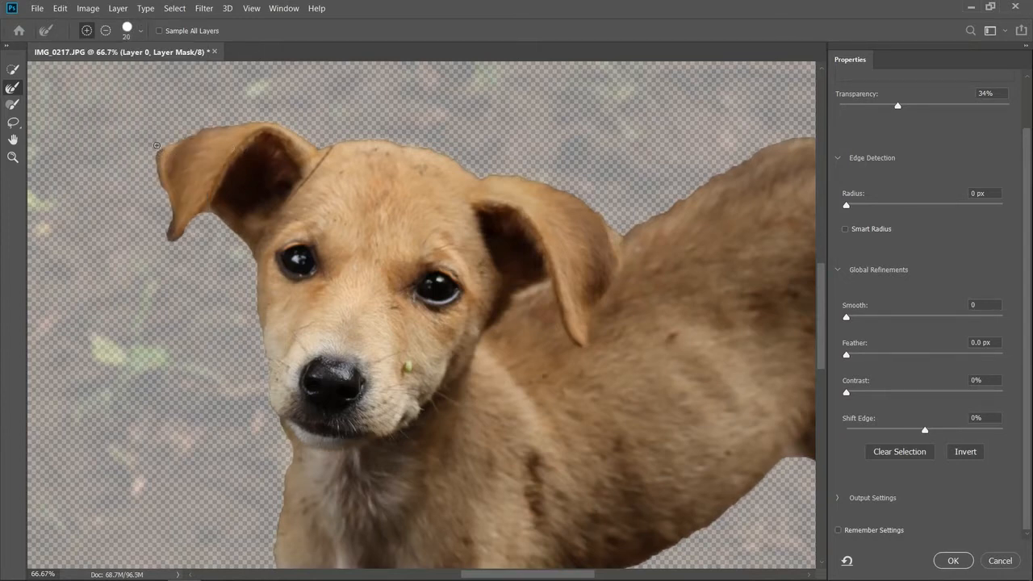
click(105, 31)
click(87, 31)
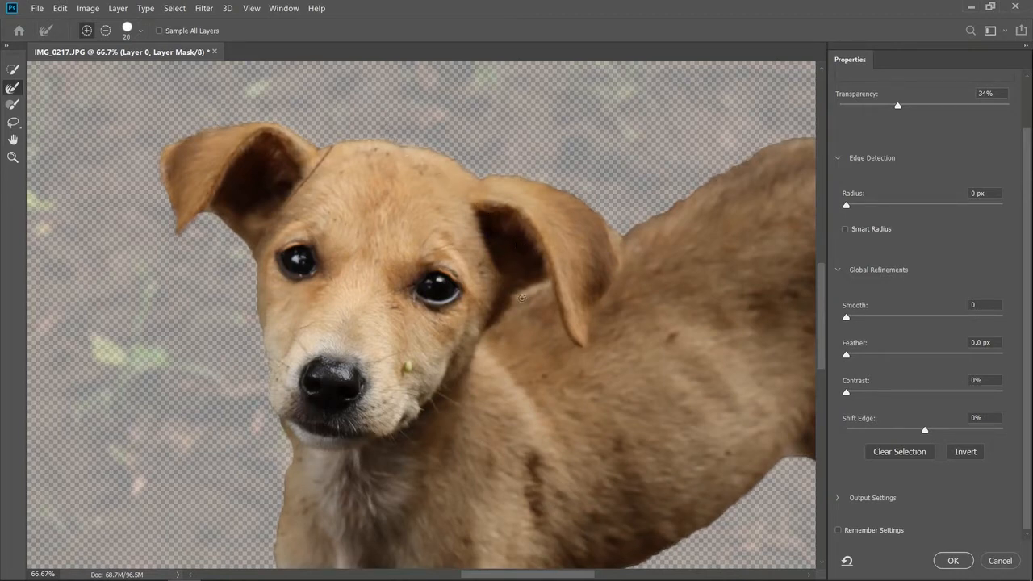
- Refine the mask edge over both ears, across the top of the head and down the face to the chest
mouse_move(483, 175)
mouse_down()
mouse_move(555, 187)
mouse_move(617, 232)
mouse_up()
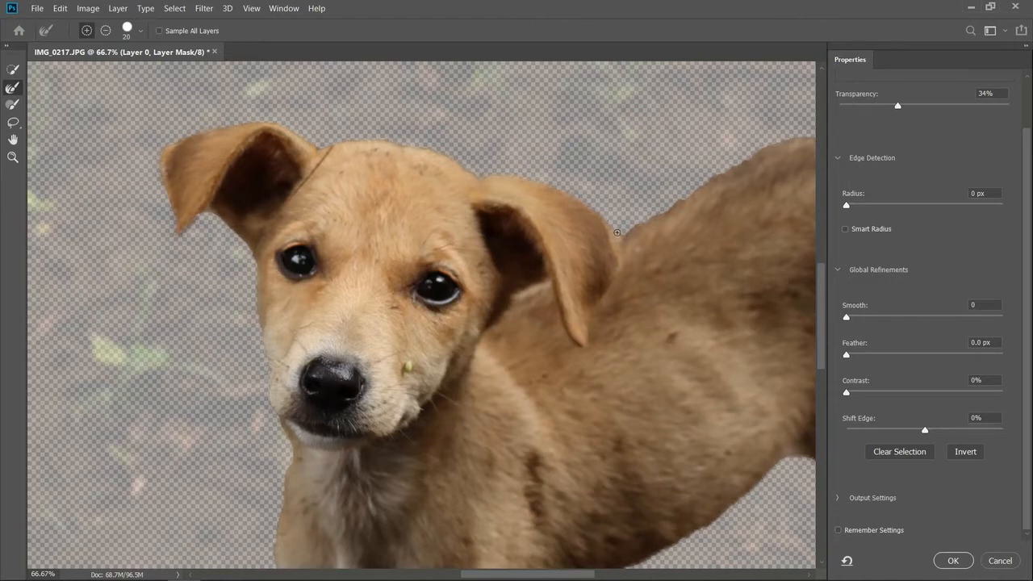
mouse_move(324, 147)
mouse_down()
mouse_move(388, 141)
mouse_move(450, 159)
mouse_up()
mouse_move(305, 136)
mouse_down()
mouse_move(211, 133)
mouse_move(259, 123)
mouse_up()
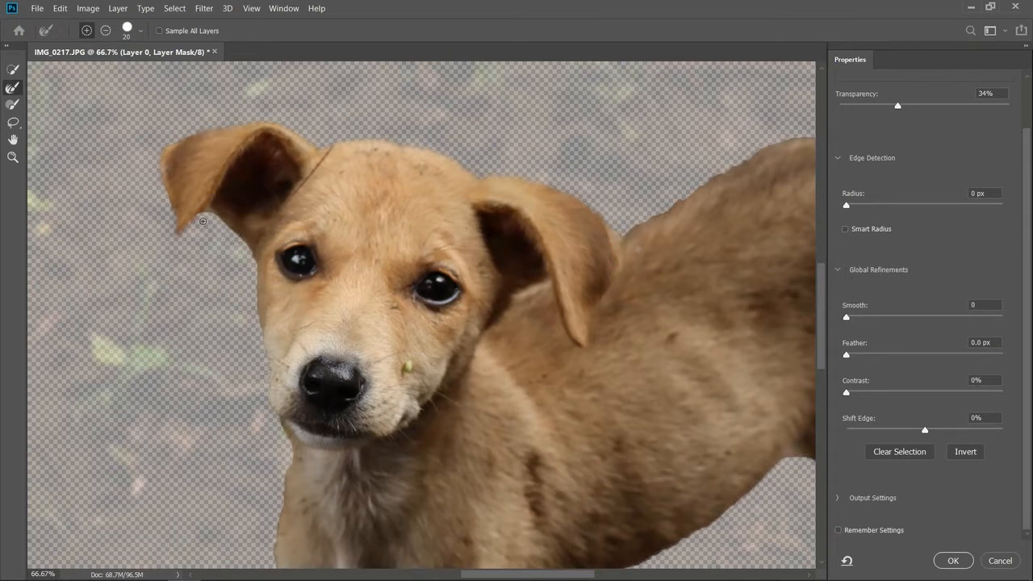
mouse_move(204, 214)
mouse_down()
mouse_move(254, 251)
mouse_move(251, 290)
mouse_move(256, 254)
mouse_move(261, 390)
mouse_move(289, 445)
mouse_move(289, 476)
mouse_move(284, 424)
mouse_move(283, 482)
mouse_up()
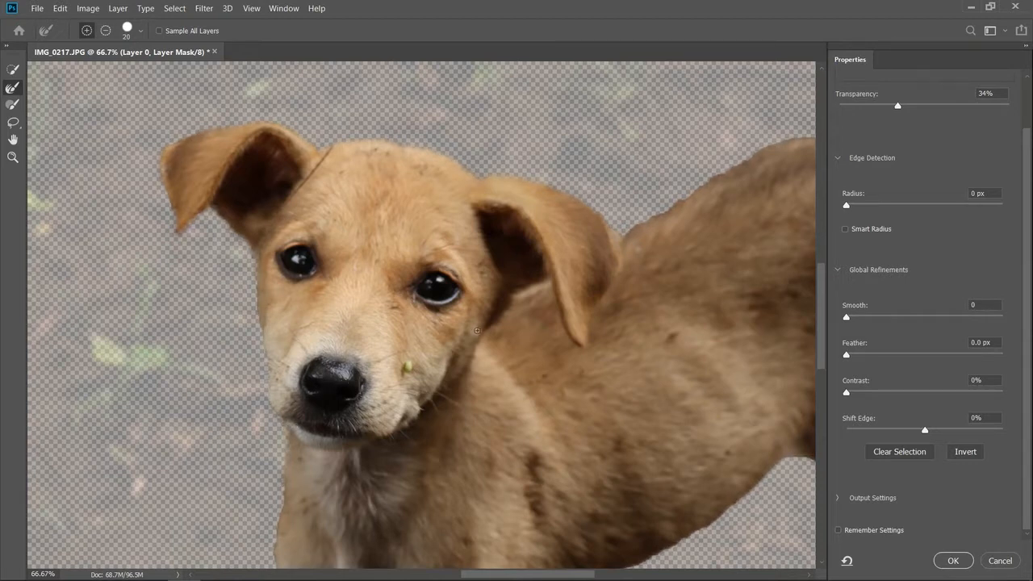
- Refine the fur edge along the puppy's back from behind the ear to the rump
drag(628, 236, 768, 148)
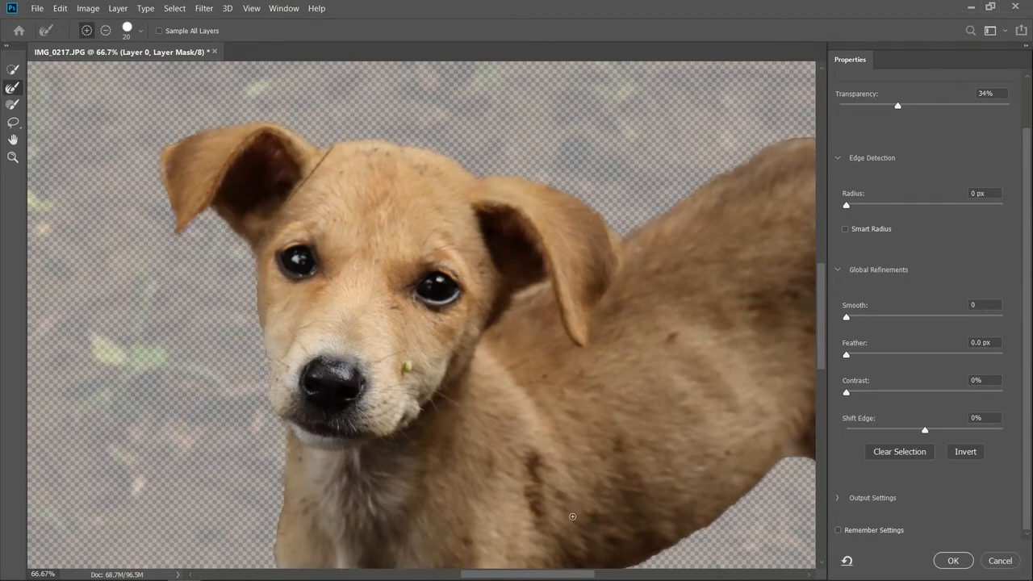
drag(559, 578, 625, 578)
mouse_move(371, 147)
mouse_down()
mouse_move(450, 138)
mouse_move(539, 170)
mouse_move(624, 130)
mouse_move(653, 95)
mouse_move(636, 92)
mouse_move(589, 146)
mouse_up()
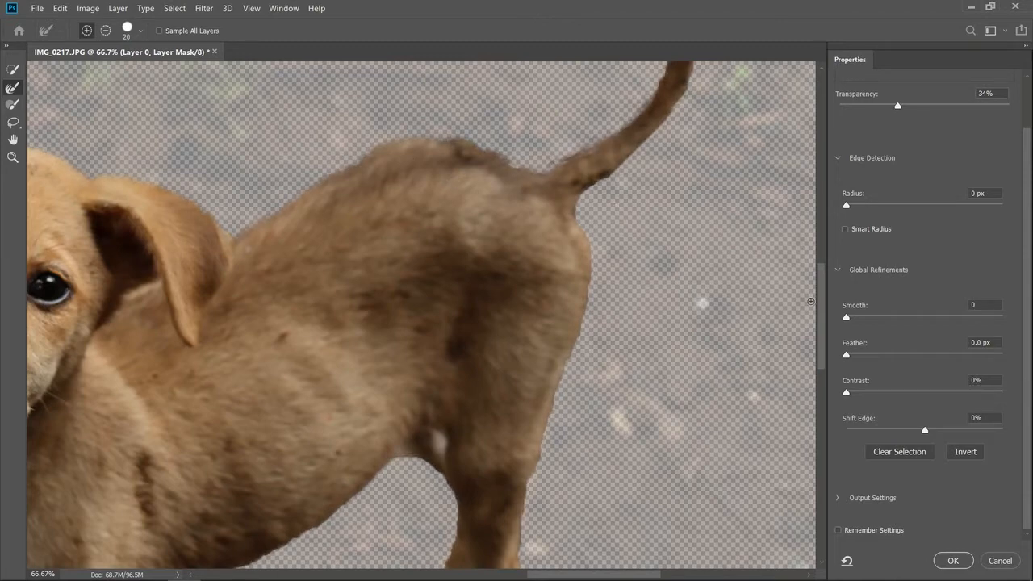
- Refine the mask edge from the puppy's chest down the outer side of the front leg nearest the umbrella
drag(824, 304, 820, 380)
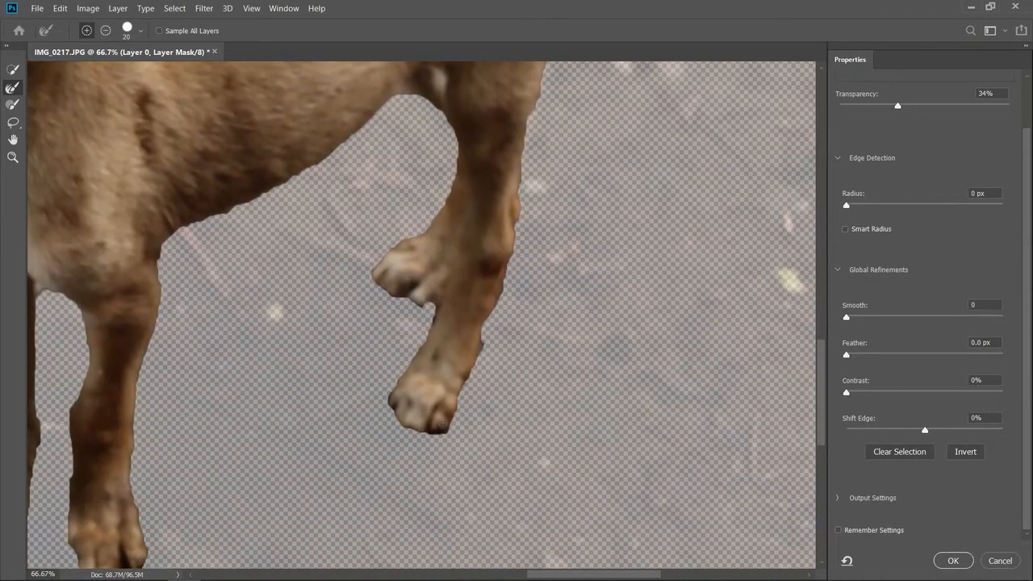
drag(556, 575, 505, 575)
drag(819, 377, 819, 399)
drag(192, 105, 259, 196)
drag(267, 233, 269, 239)
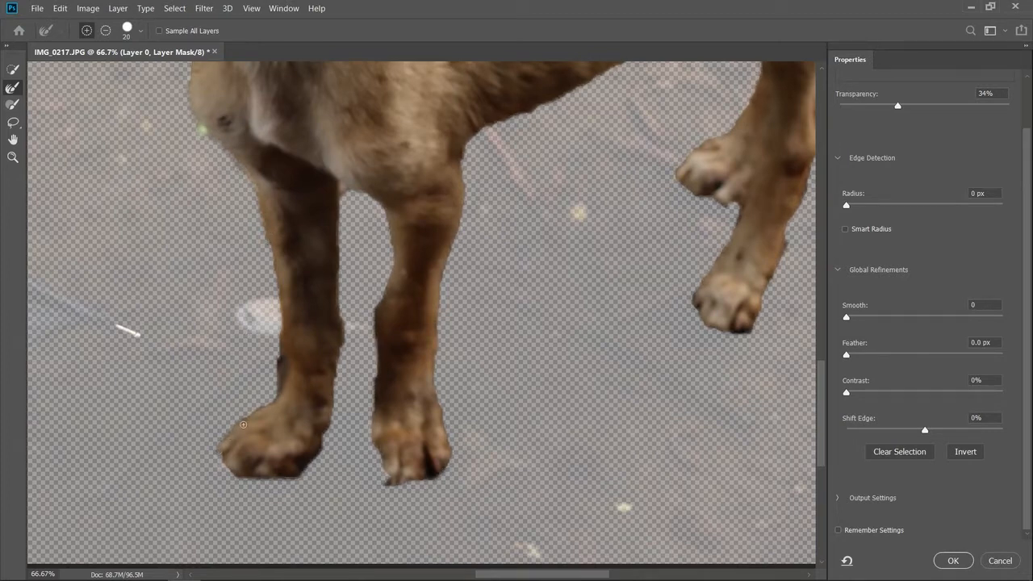
drag(281, 352, 278, 387)
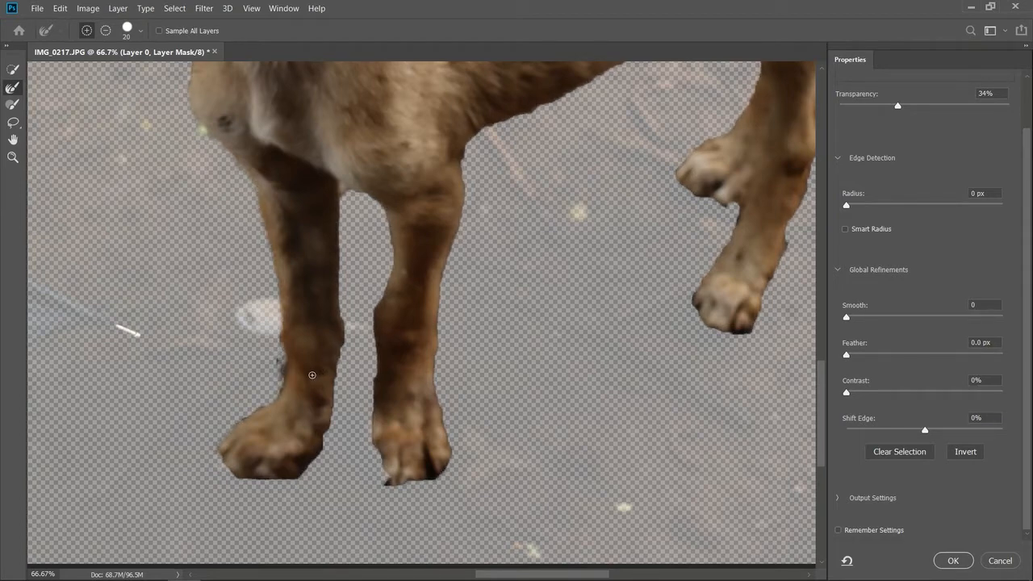
drag(281, 359, 274, 383)
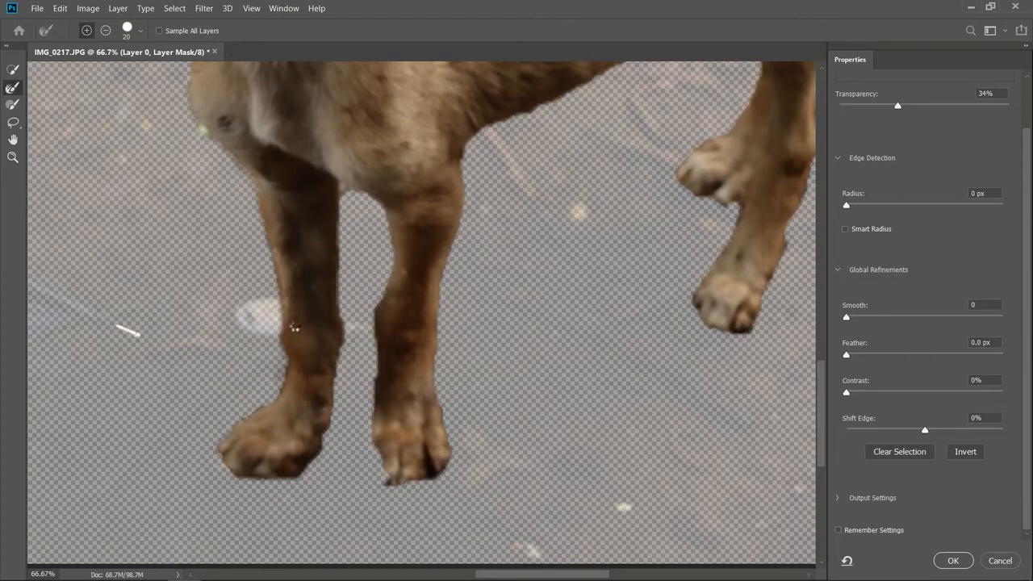
- Refine the underside of that front paw and the inner side of the same leg
drag(283, 480, 235, 478)
mouse_move(312, 466)
mouse_down()
mouse_move(335, 409)
mouse_move(340, 291)
mouse_up()
drag(343, 339, 344, 366)
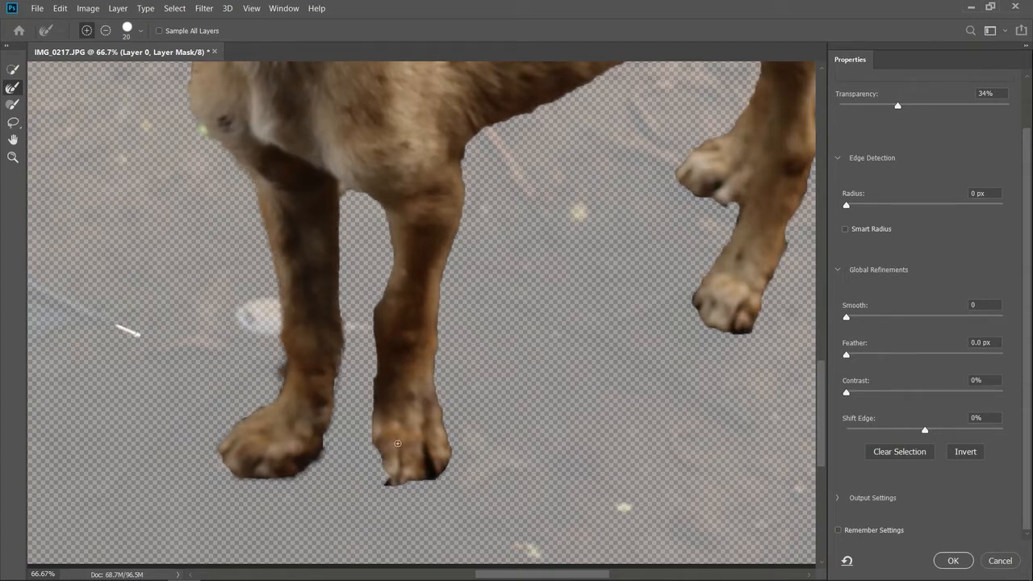
- Refine the mask edges of the other front leg and its paw, and of the hind paw
mouse_move(373, 443)
mouse_down()
mouse_move(391, 488)
mouse_move(440, 475)
mouse_move(449, 438)
mouse_move(434, 373)
mouse_move(477, 267)
mouse_up()
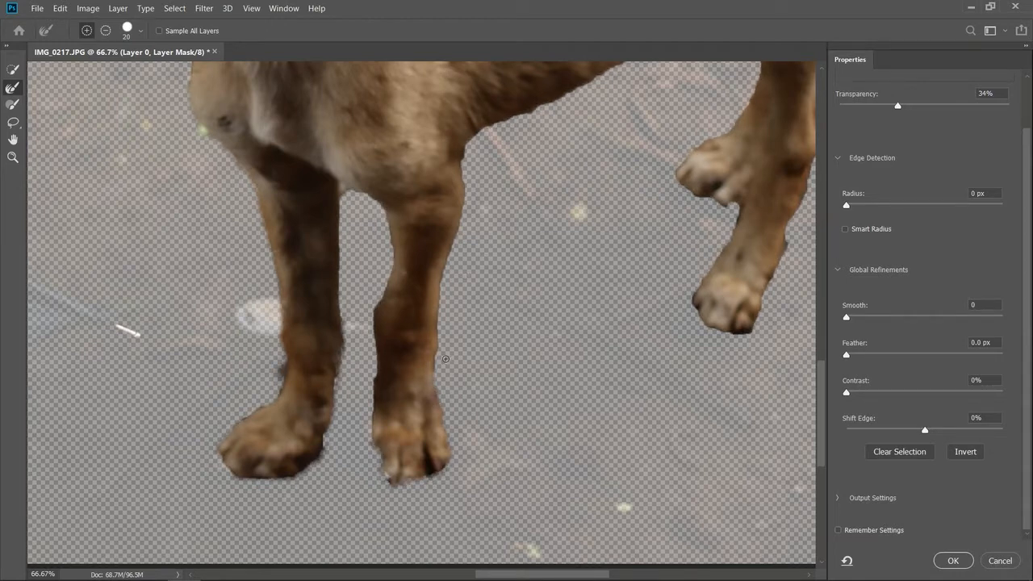
drag(386, 478, 415, 488)
mouse_move(693, 303)
mouse_down()
mouse_move(726, 331)
mouse_move(751, 330)
mouse_move(776, 274)
mouse_up()
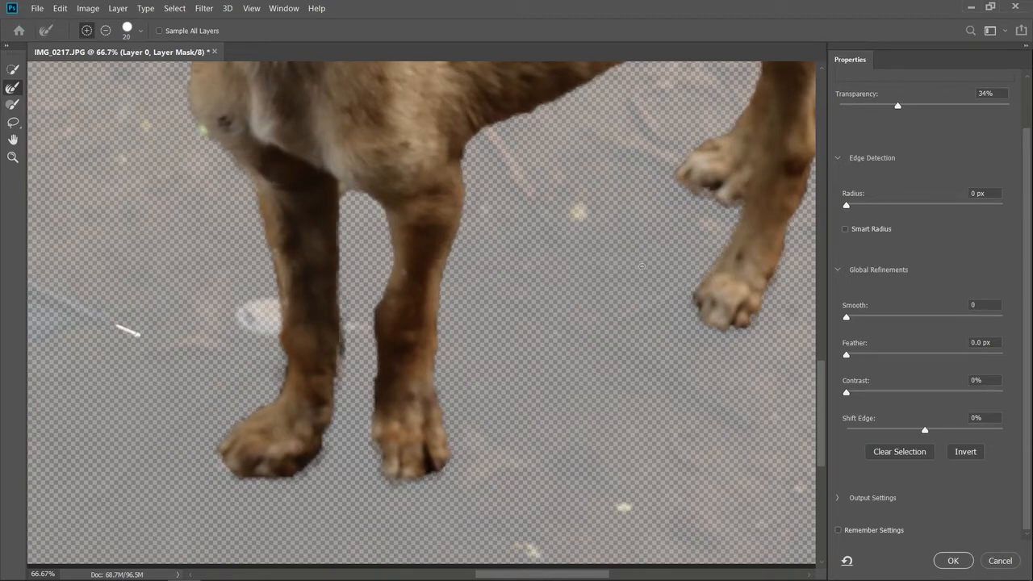
mouse_move(467, 143)
mouse_down()
mouse_move(463, 224)
mouse_move(436, 334)
mouse_move(443, 416)
mouse_up()
mouse_move(391, 286)
mouse_down()
mouse_move(378, 326)
mouse_move(376, 416)
mouse_move(390, 211)
mouse_move(394, 277)
mouse_up()
drag(376, 337, 380, 305)
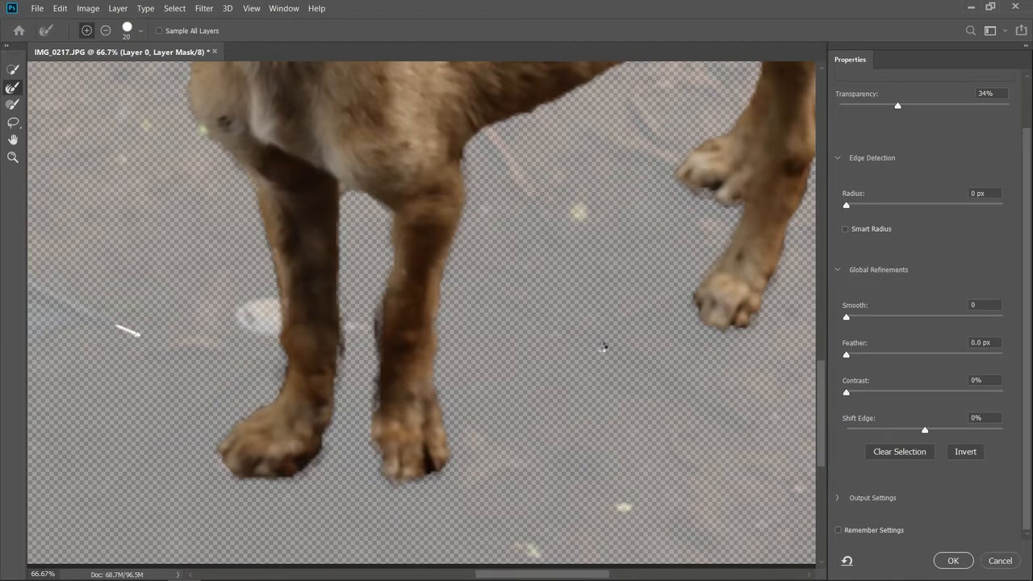
- Refine the fur edge from below the tail base down the back of the puppy's hind leg
drag(824, 400, 816, 293)
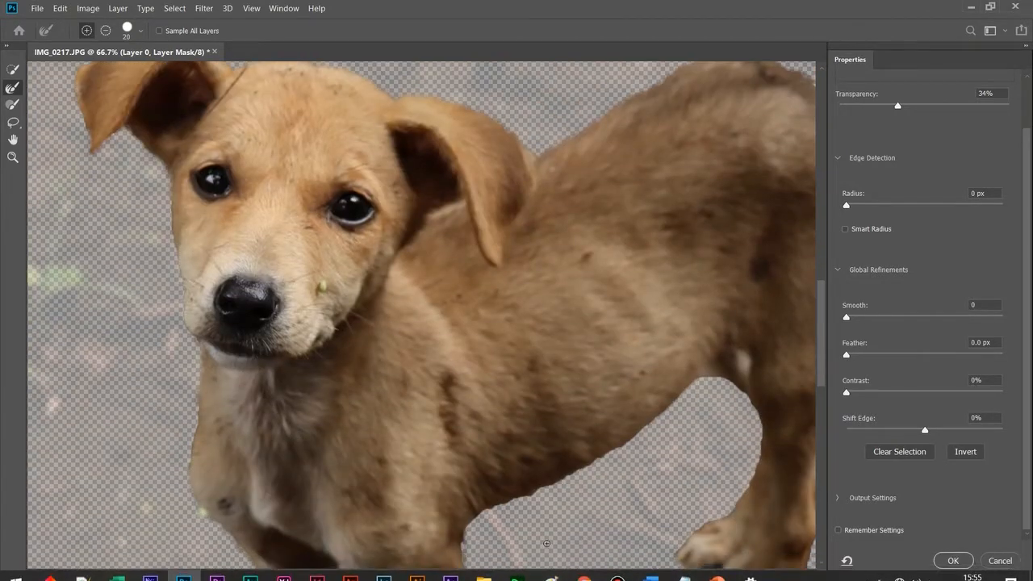
drag(555, 576, 622, 576)
scroll(619, 362, up, 3)
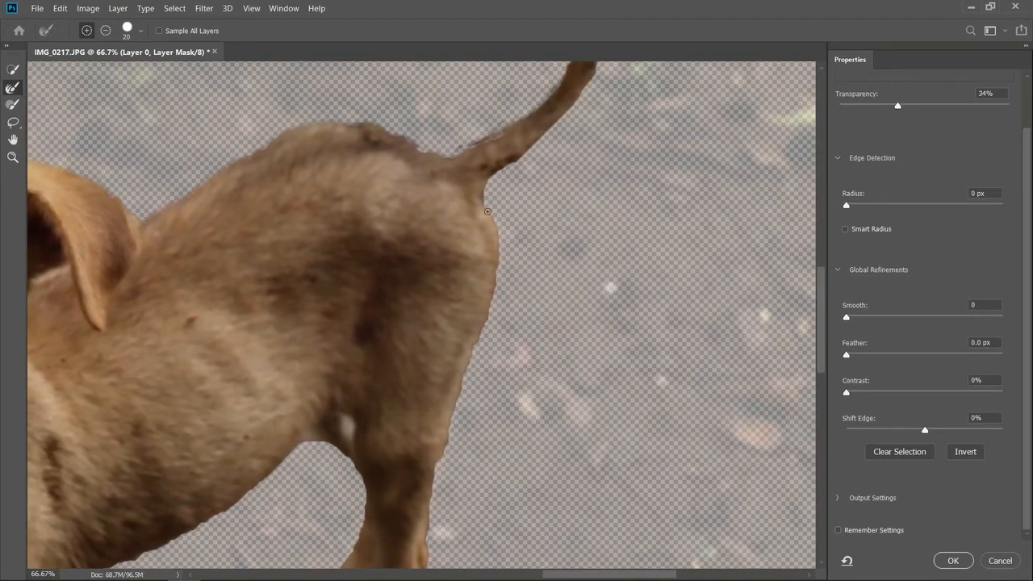
mouse_move(488, 212)
mouse_down()
mouse_move(499, 258)
mouse_move(460, 386)
mouse_up()
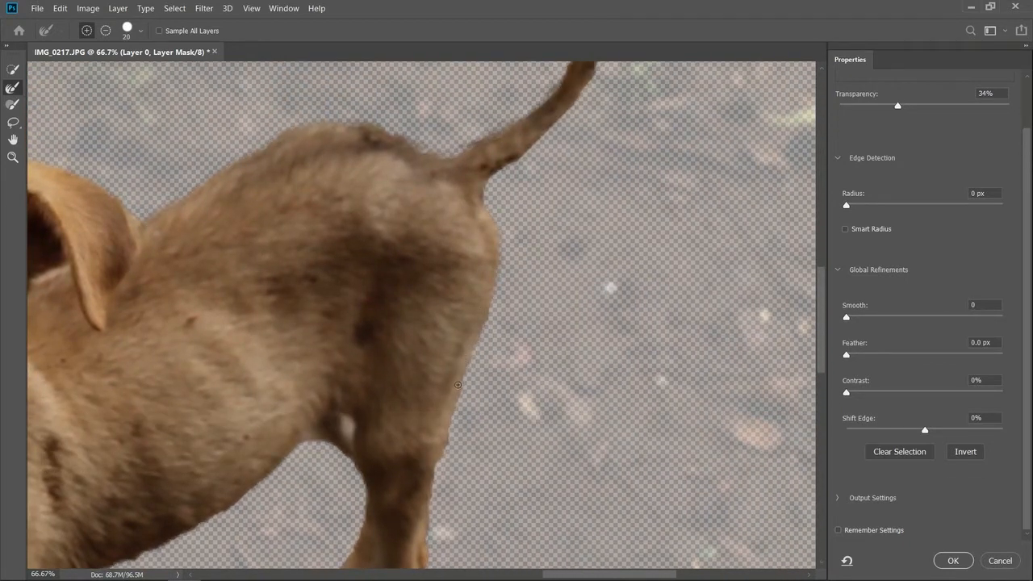
drag(448, 446, 497, 267)
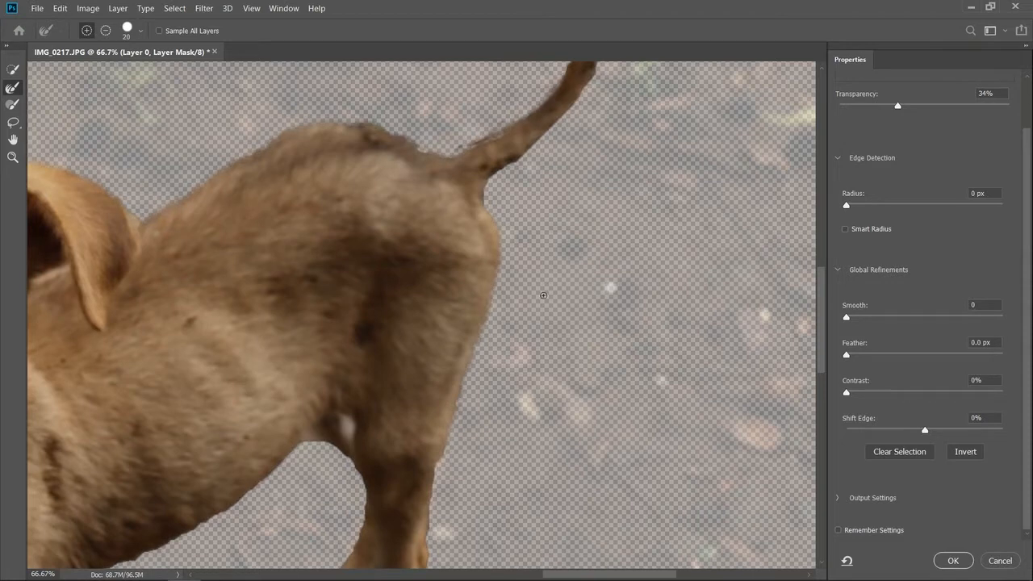
- Examine the refined edges around the whole puppy
key(ctrl+minus)
key(ctrl+minus)
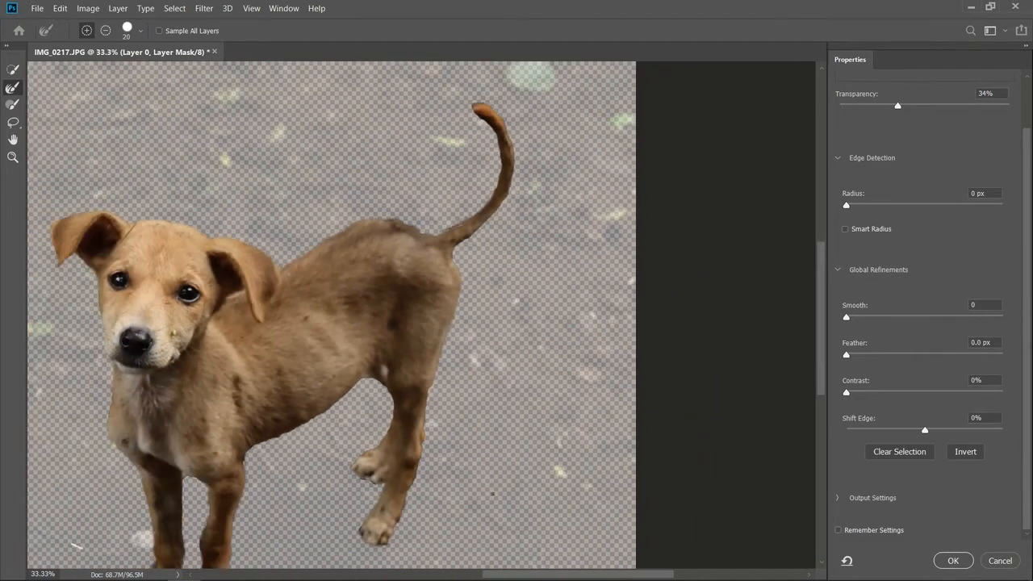
drag(512, 577, 472, 576)
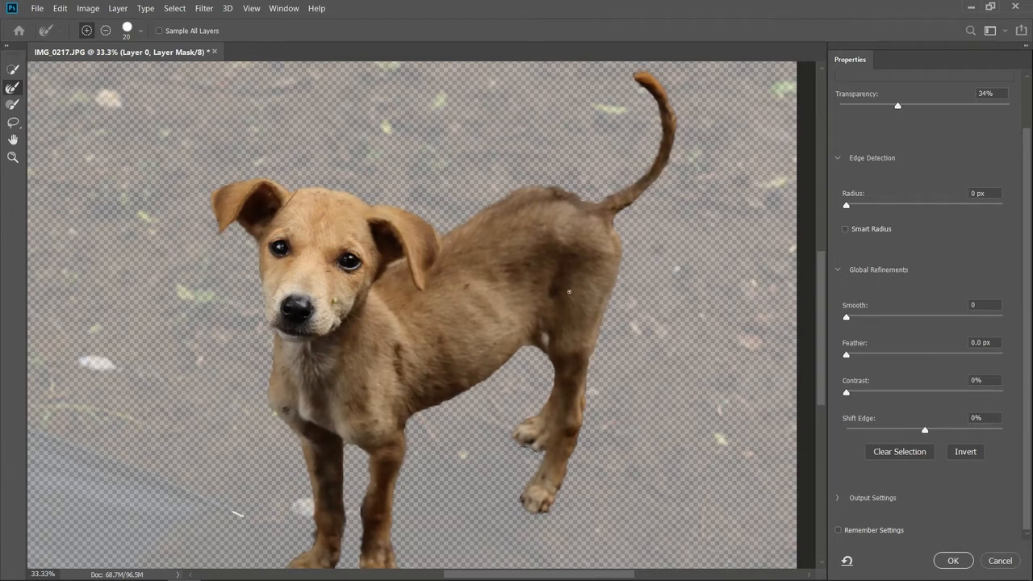
mouse_move(820, 281)
mouse_down()
mouse_move(822, 293)
mouse_move(821, 281)
mouse_up()
key(ctrl+minus)
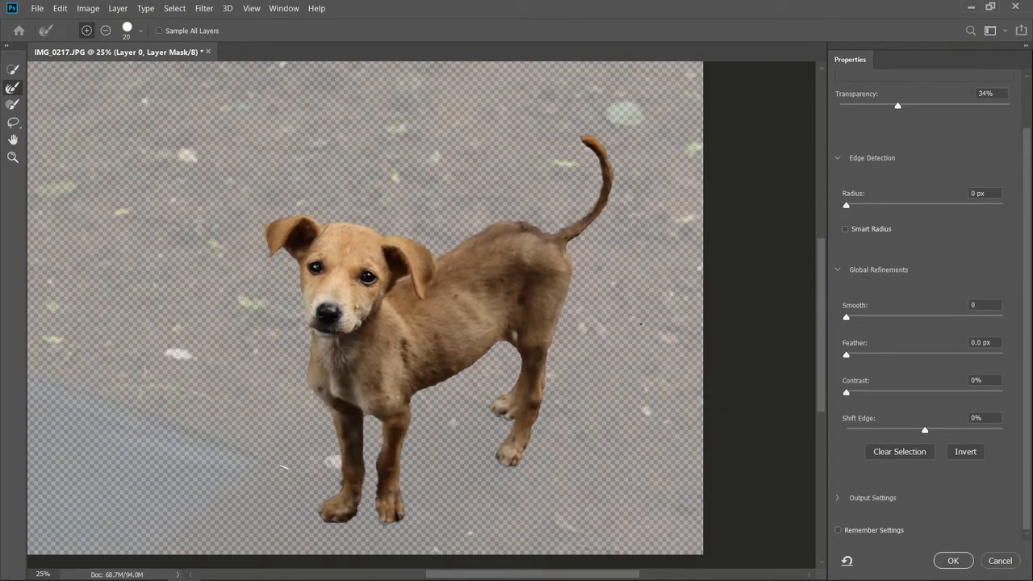
drag(821, 342, 807, 349)
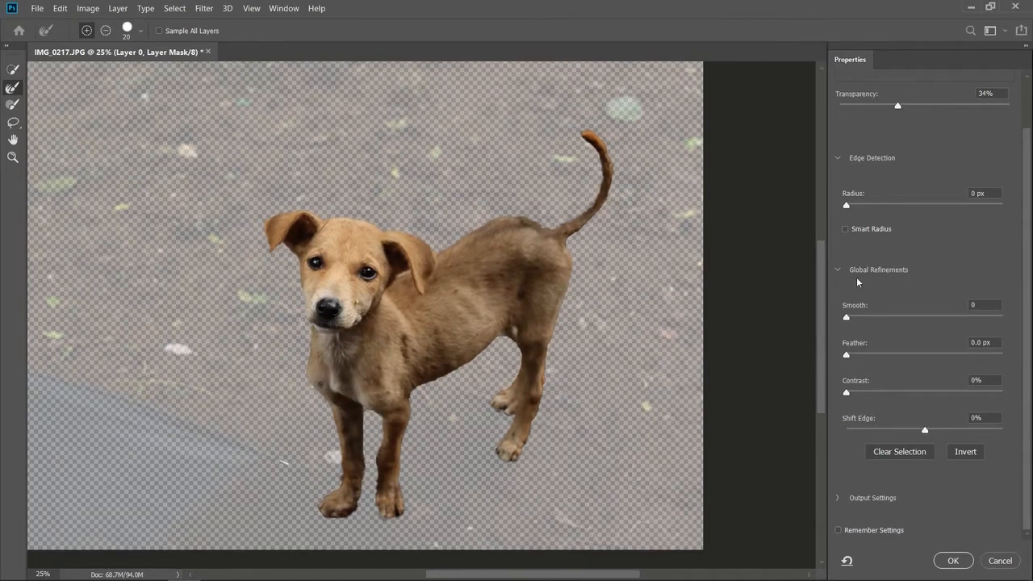
- Apply the refined mask and move the cut-out puppy up and toward the left side of the canvas
click(952, 560)
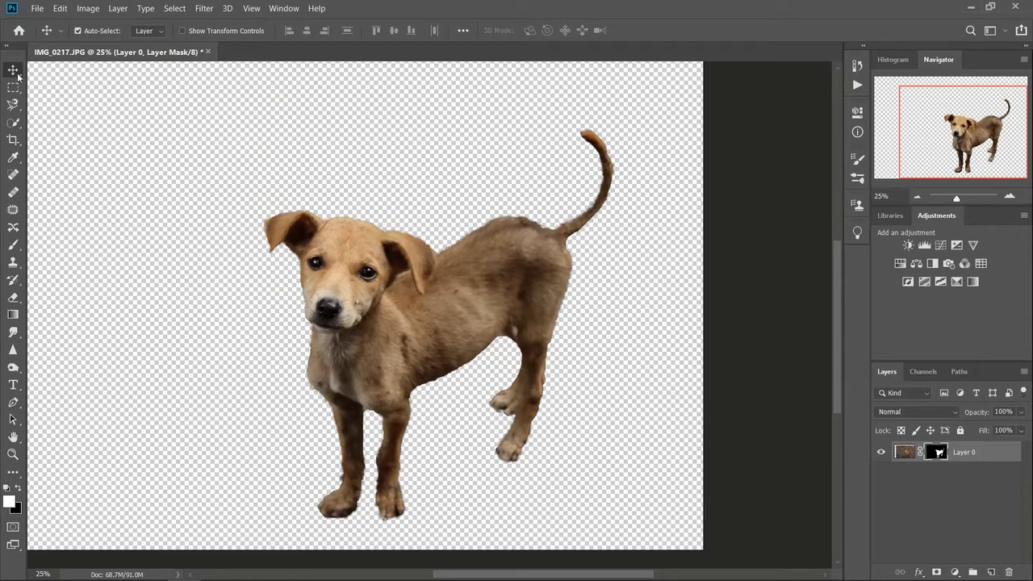
drag(430, 340, 293, 308)
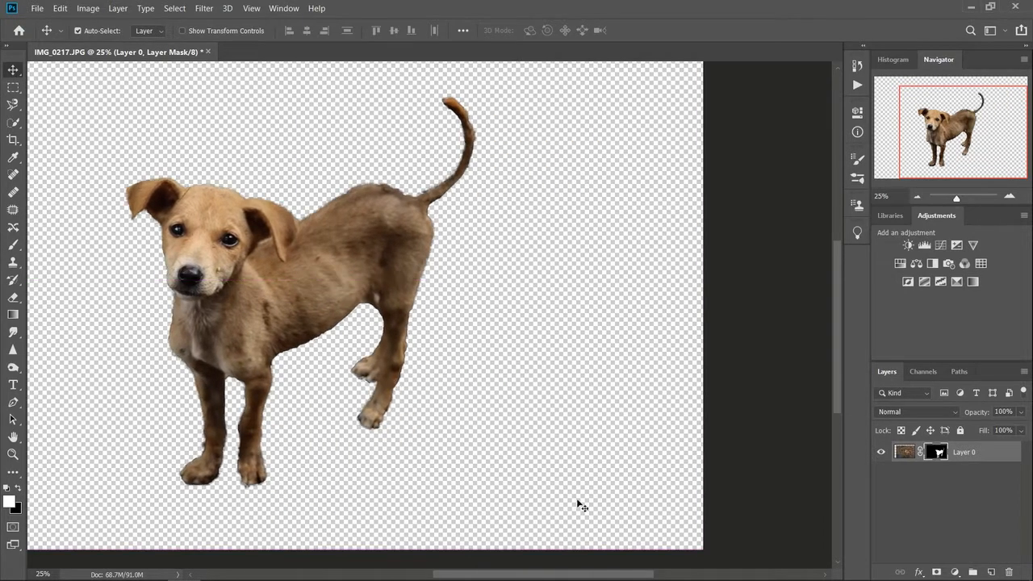
drag(593, 575, 551, 575)
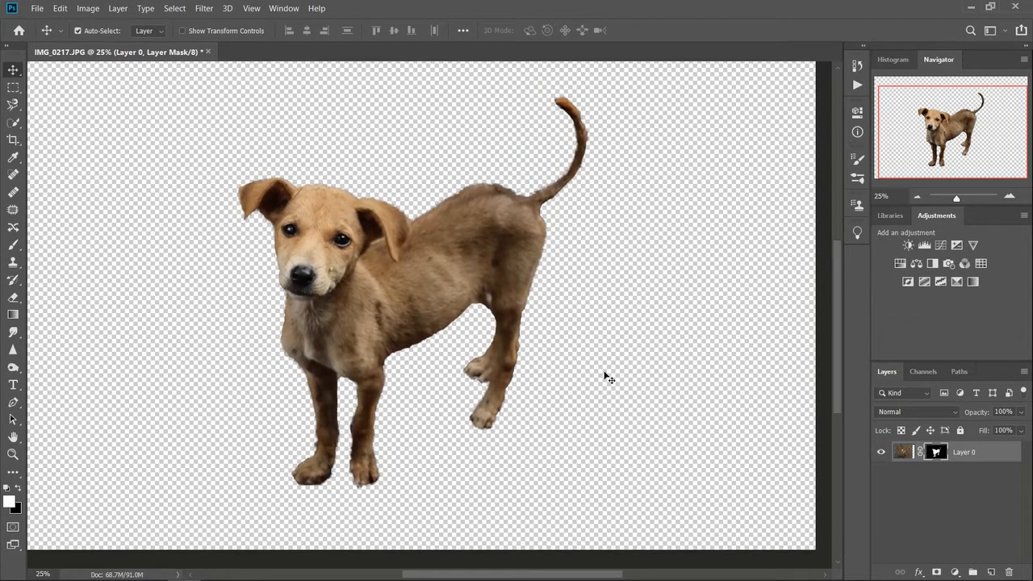
- Add a near-black (#080202) Solid Color fill layer and place it beneath the puppy layer
click(974, 501)
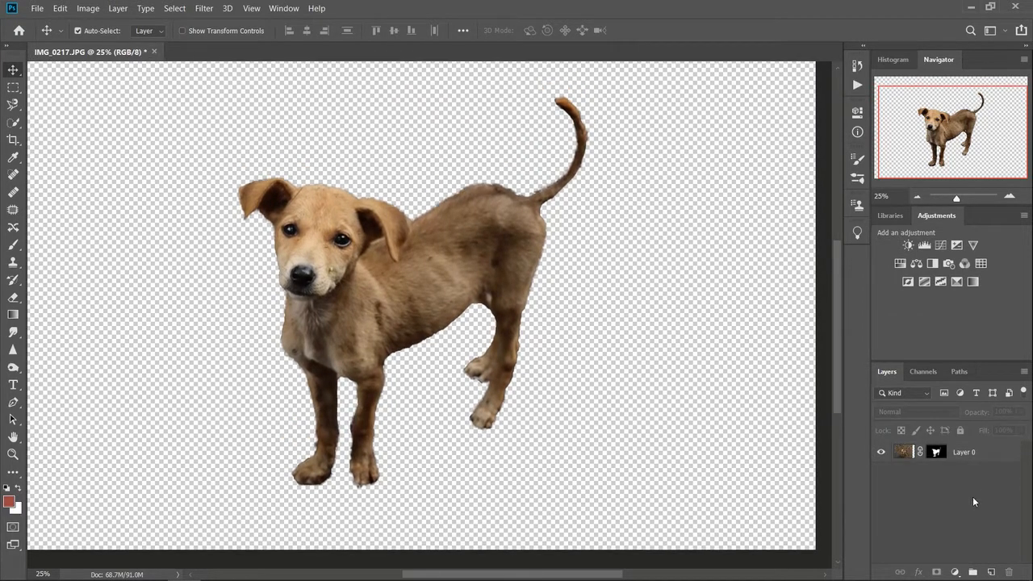
click(956, 571)
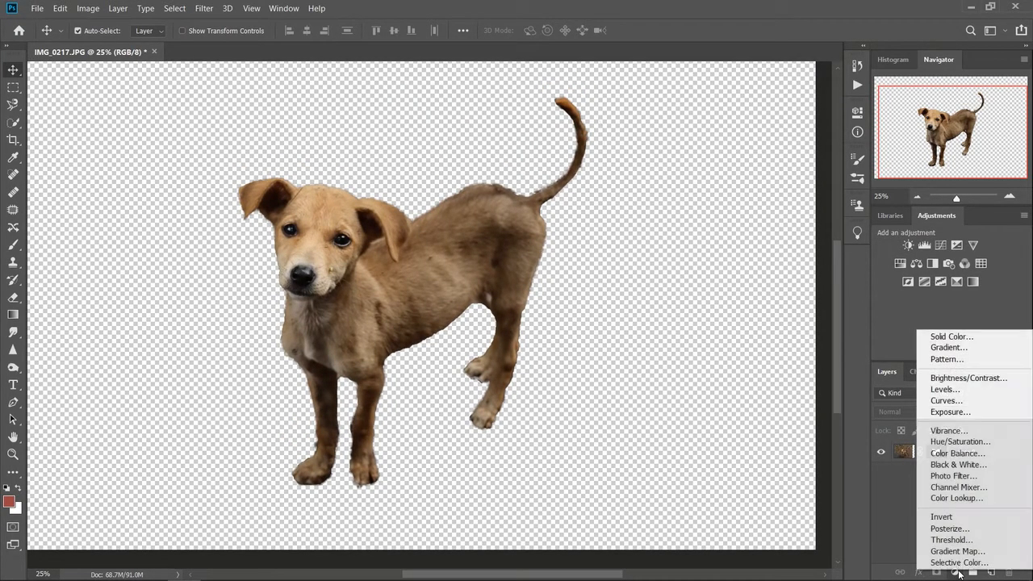
click(965, 338)
click(754, 373)
click(916, 201)
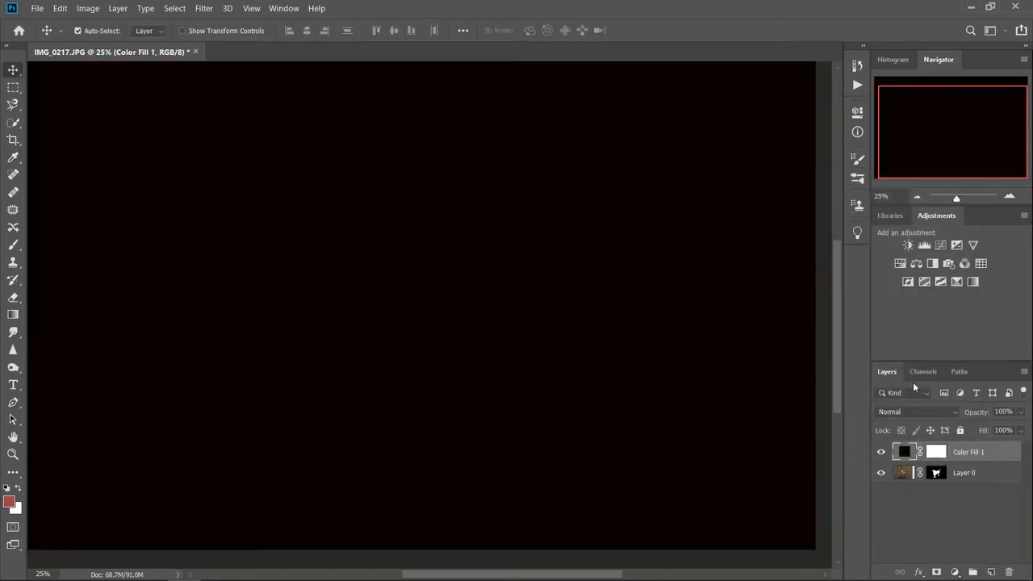
drag(936, 453, 938, 499)
drag(899, 452, 891, 483)
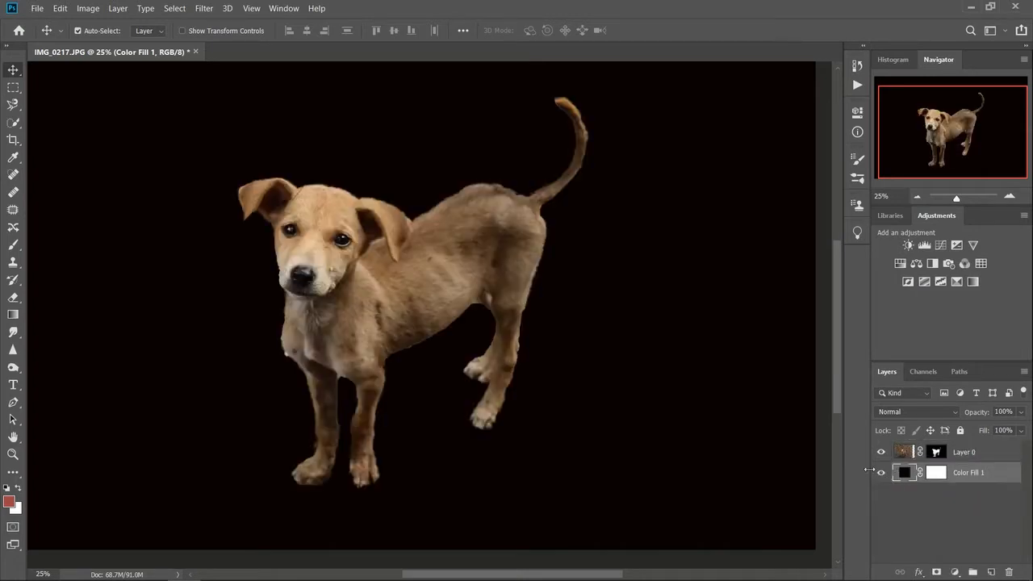
- Change the background fill layer's color to near-white #f8f5f5
drag(563, 578, 554, 577)
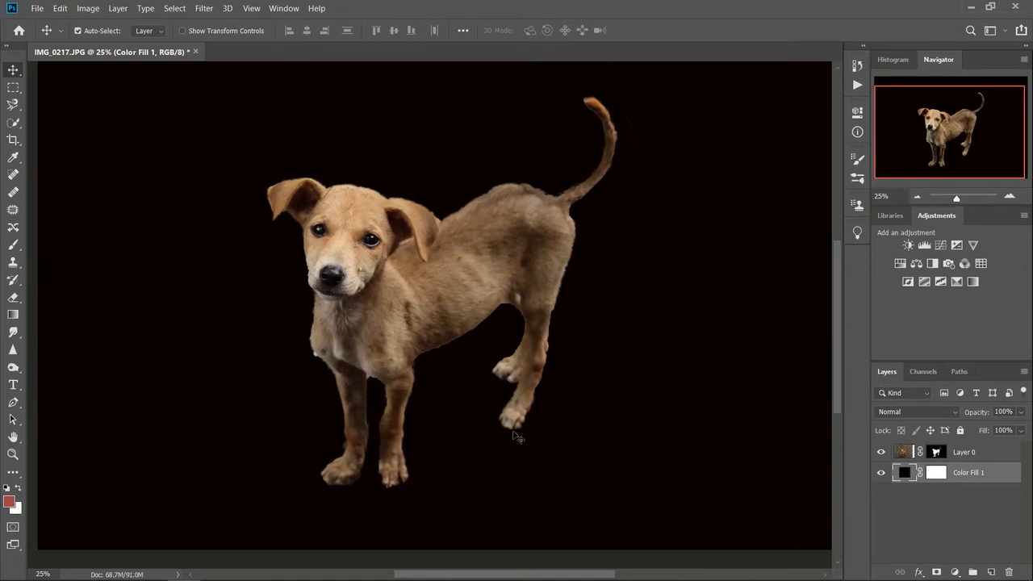
scroll(533, 397, up, 1)
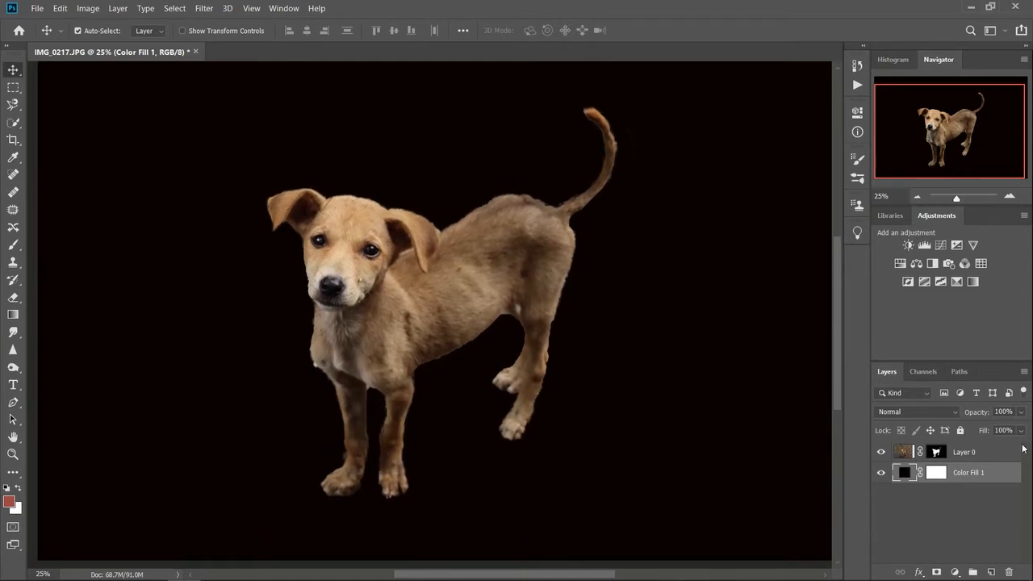
double_click(905, 473)
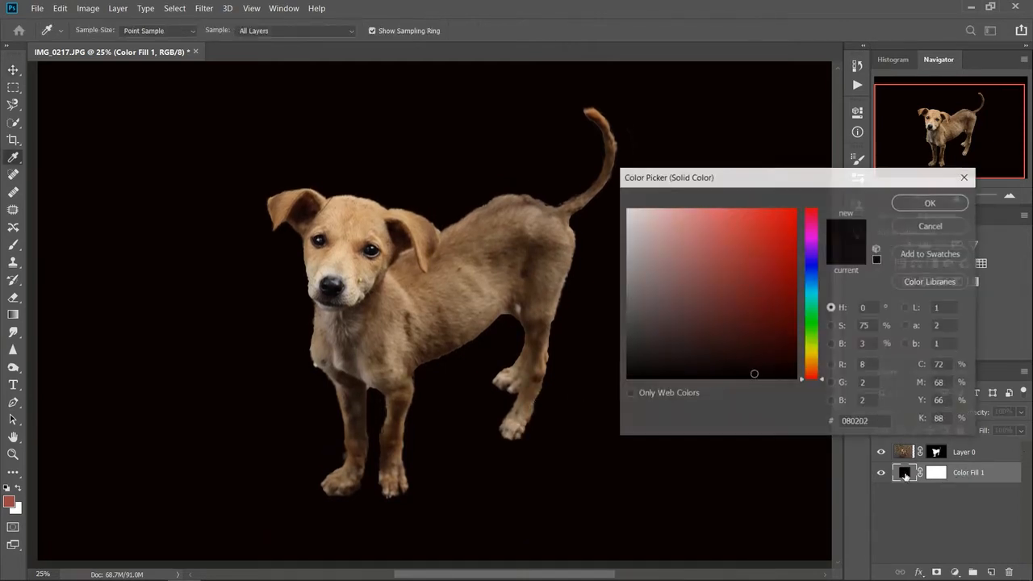
click(667, 296)
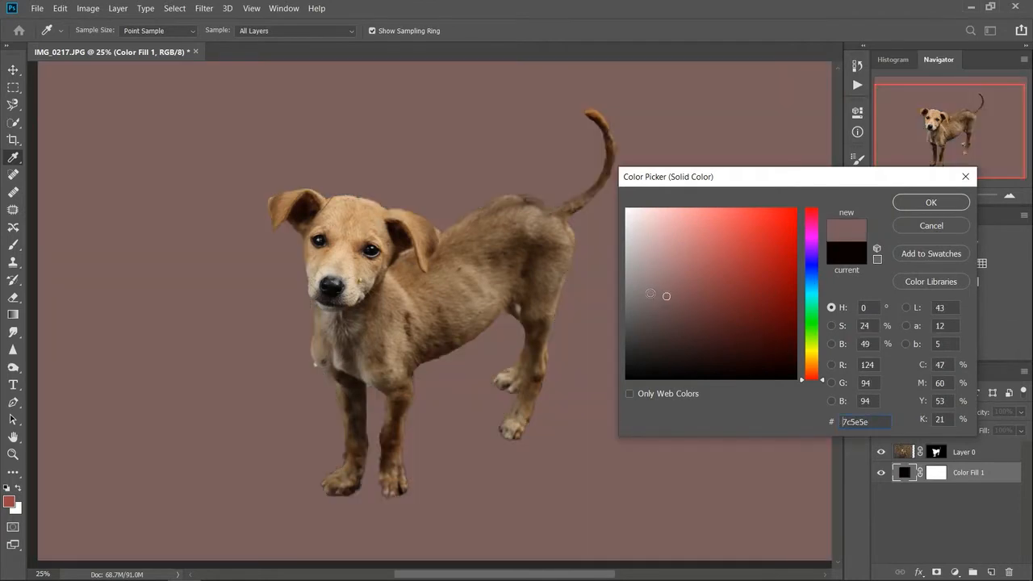
click(628, 212)
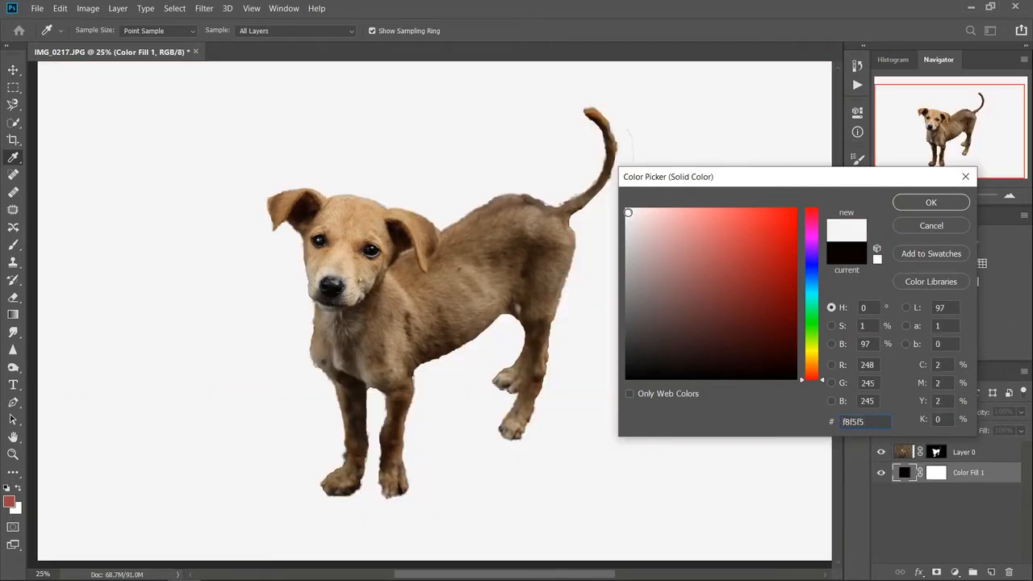
click(918, 206)
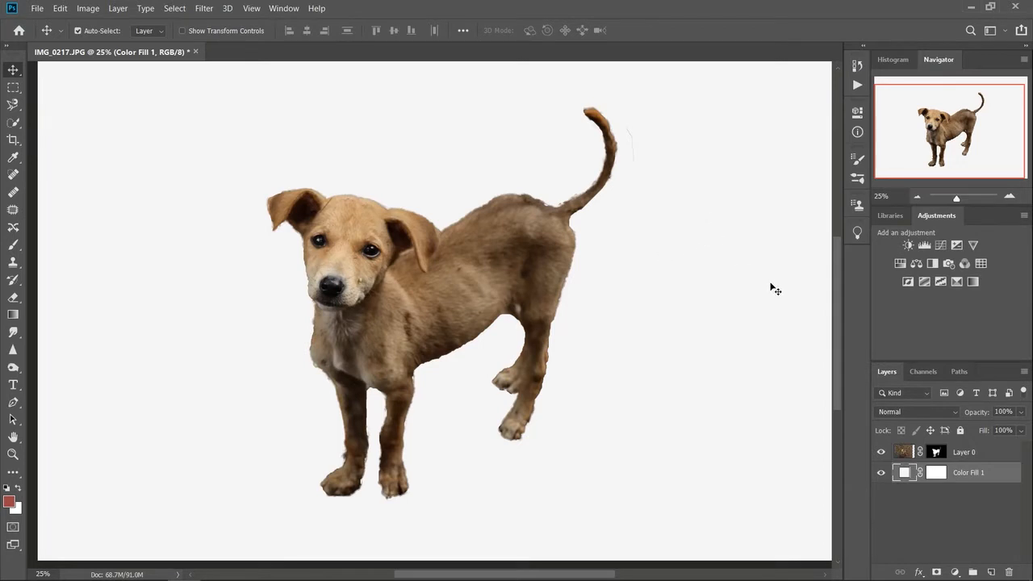
- Change the background fill layer's color to the brownish orange #96601b
double_click(908, 478)
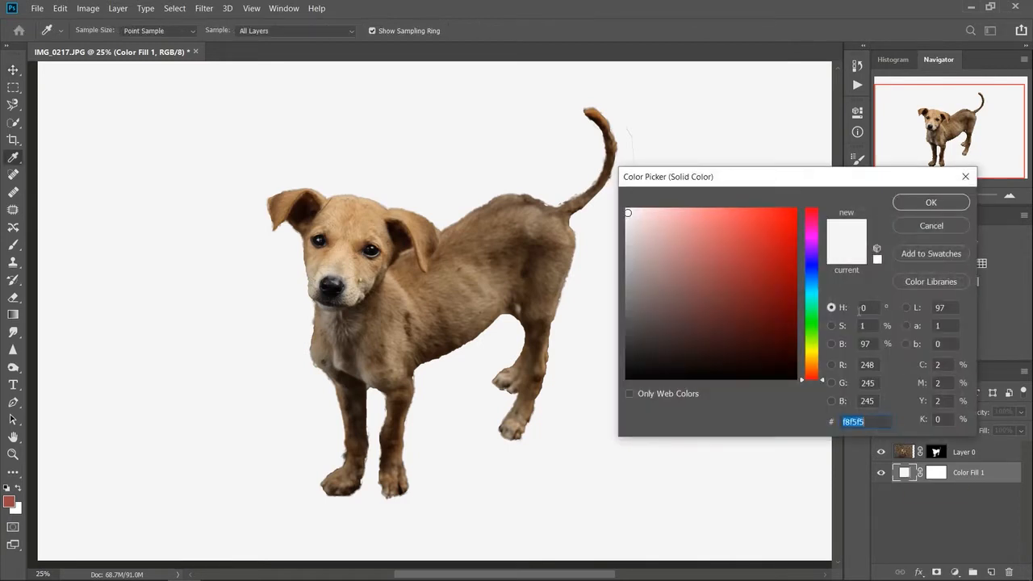
click(723, 260)
click(766, 278)
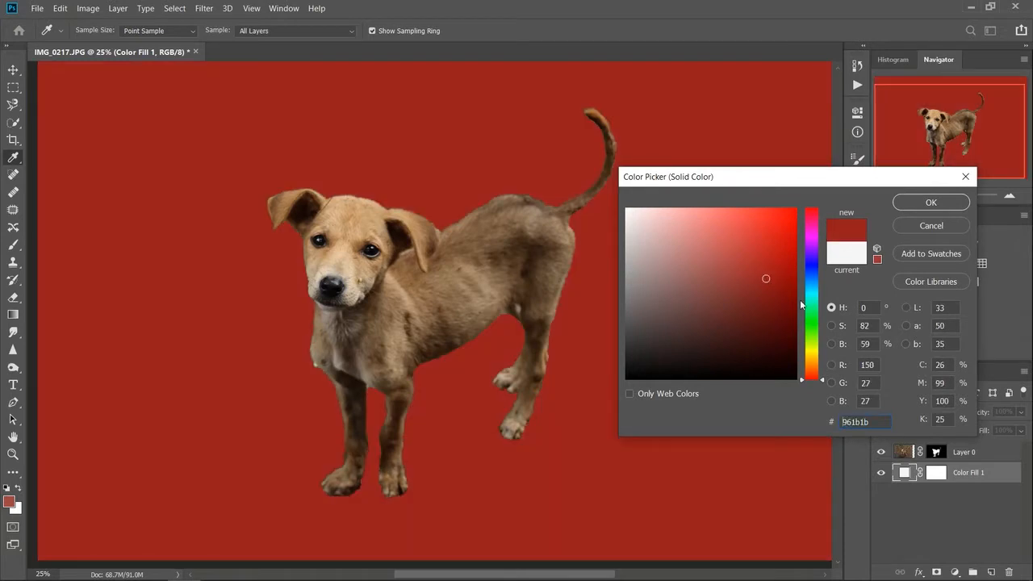
click(814, 336)
click(815, 360)
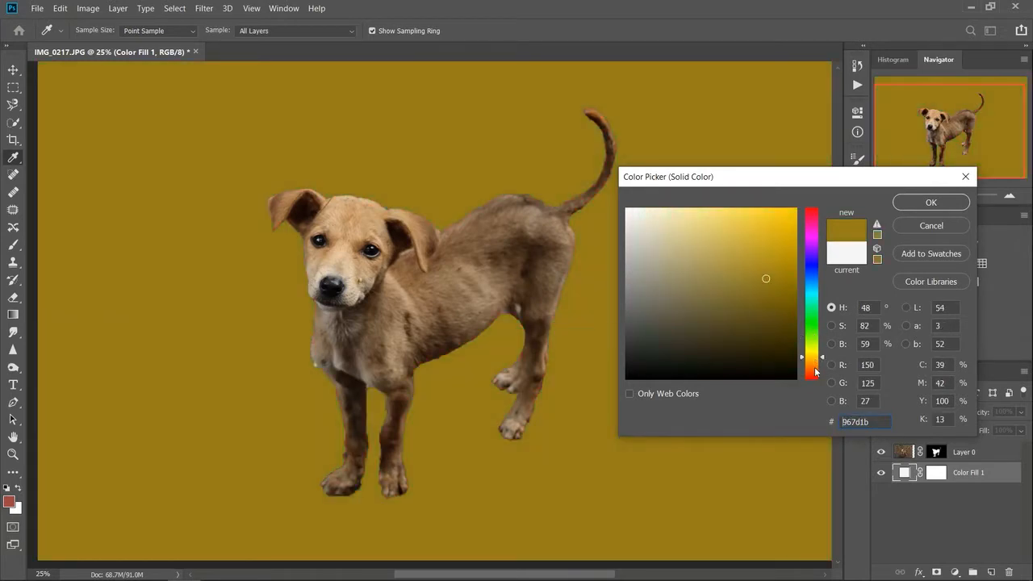
click(815, 368)
click(817, 364)
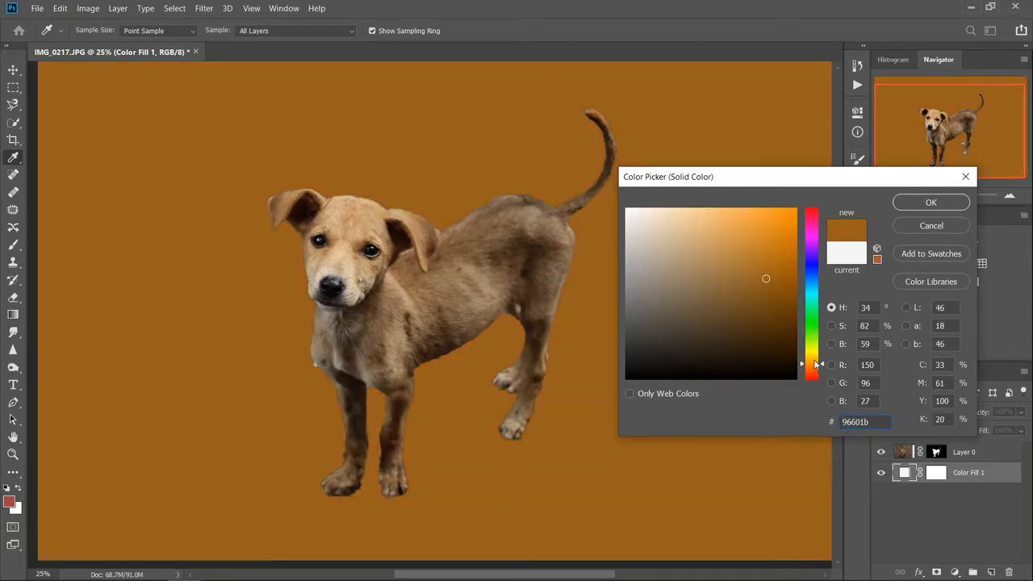
click(931, 204)
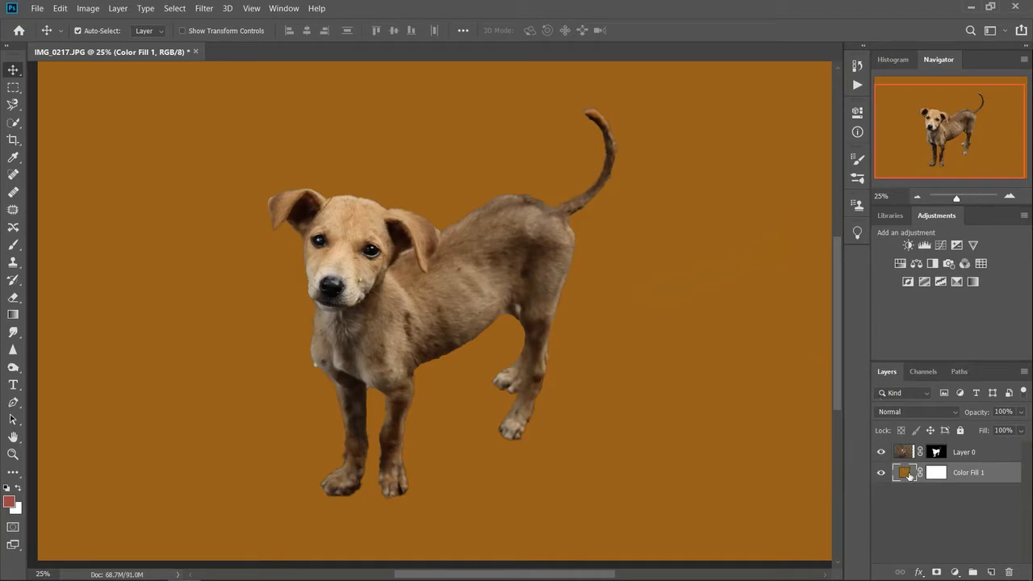
- Lighten the background fill layer's color to the pale orange #e5b16d
double_click(904, 473)
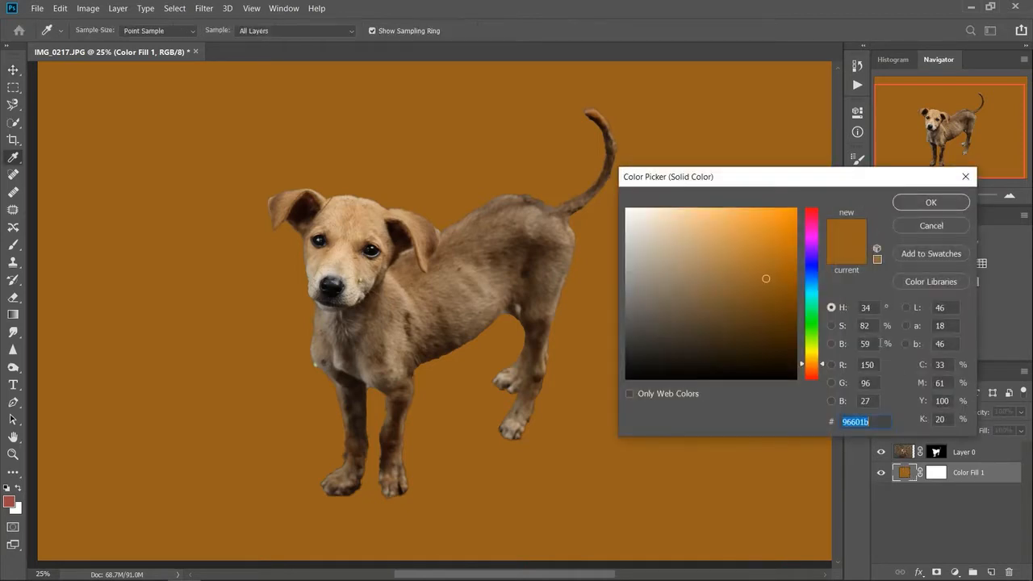
click(744, 240)
click(728, 235)
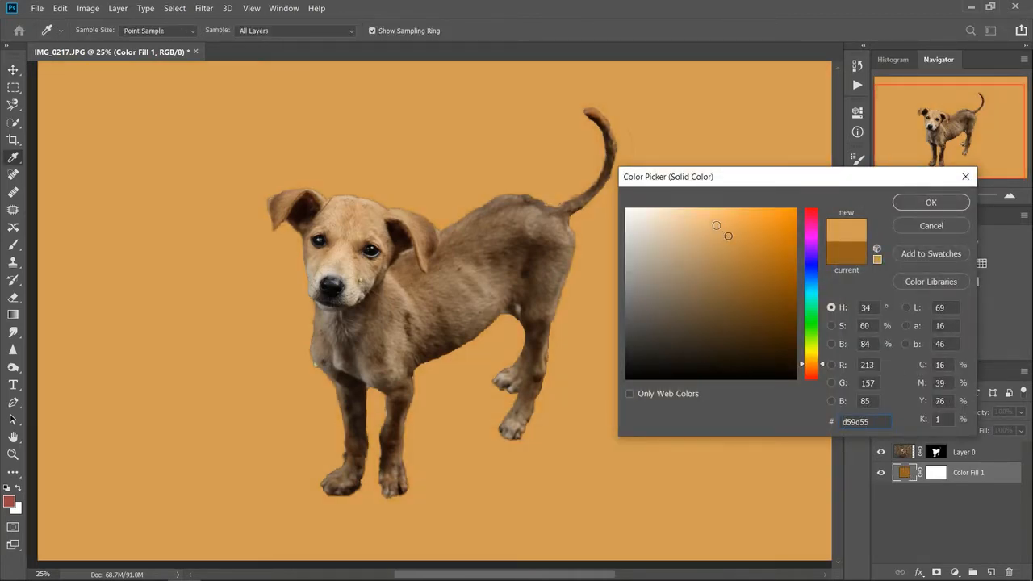
click(715, 224)
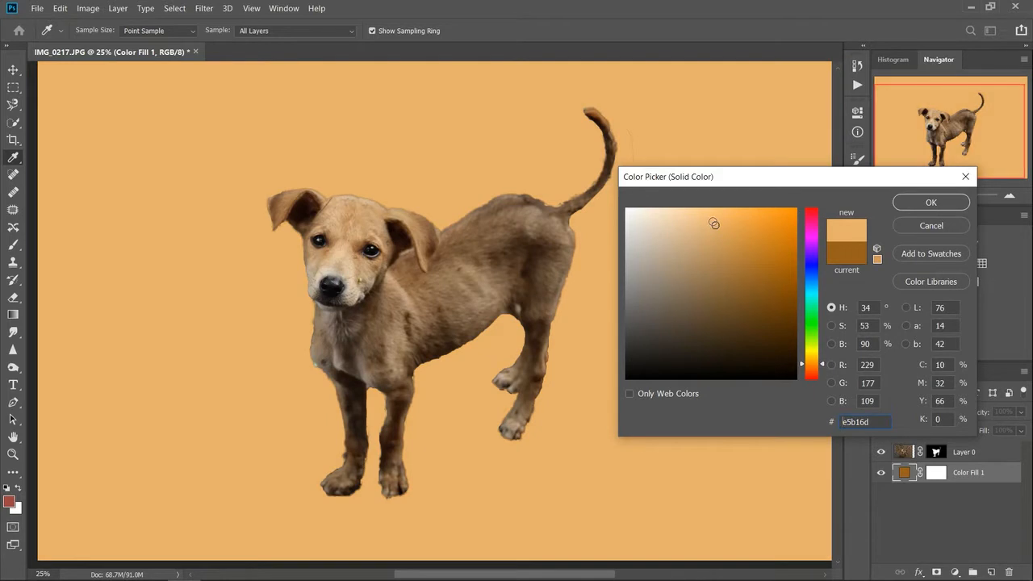
click(920, 204)
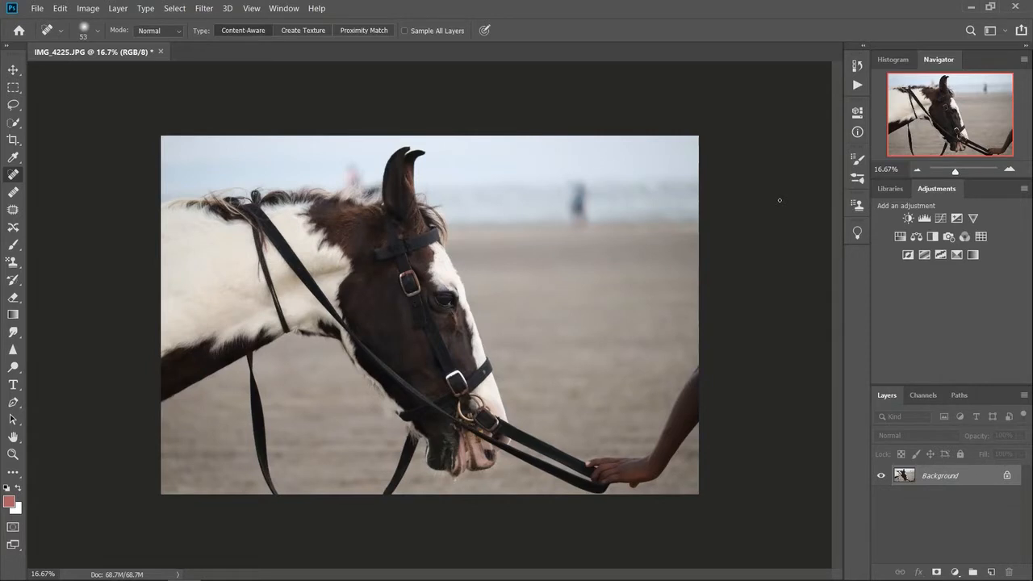
- Switch the workspace to Essentials and back to Photography
click(1002, 32)
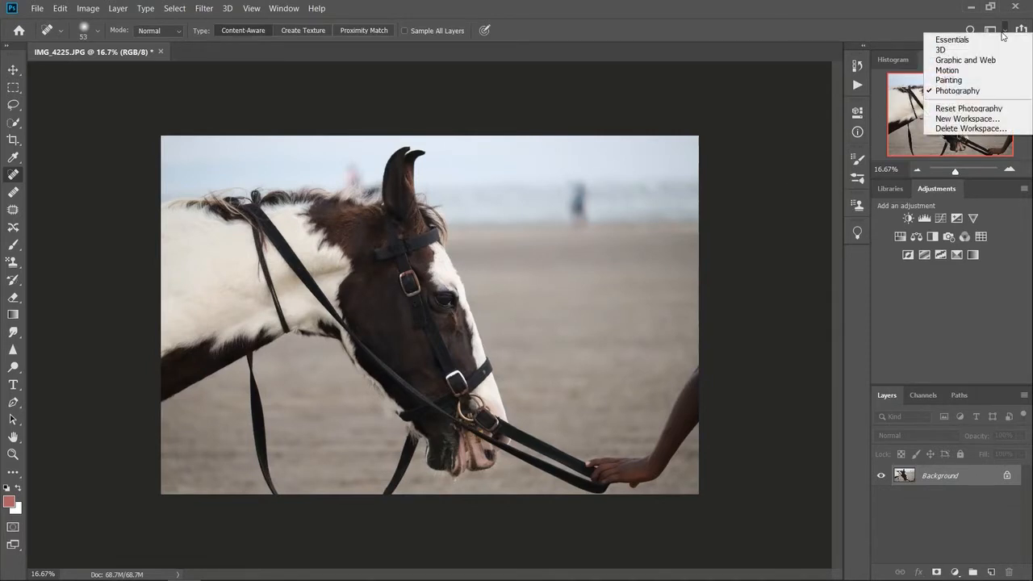
click(953, 40)
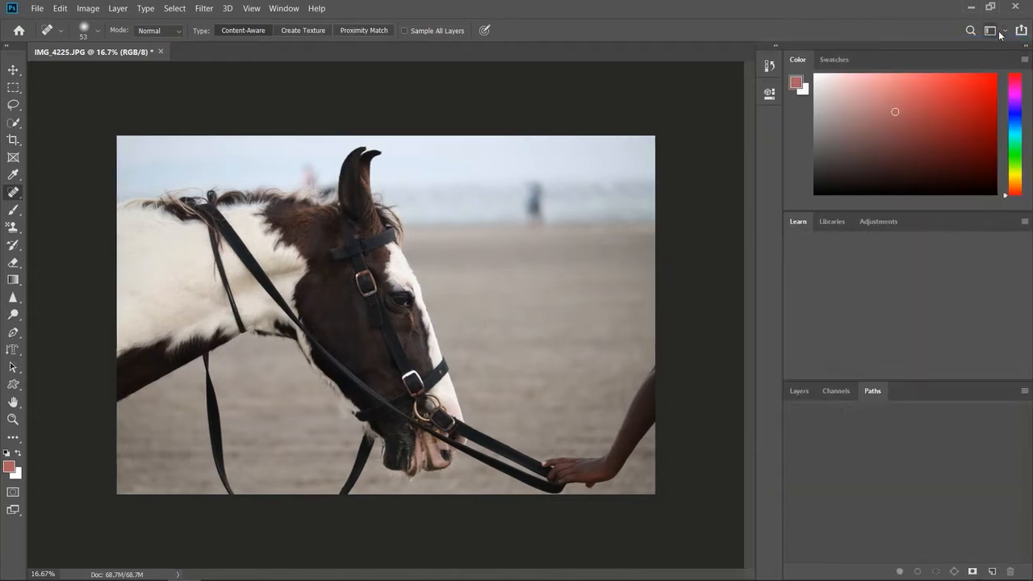
click(1002, 32)
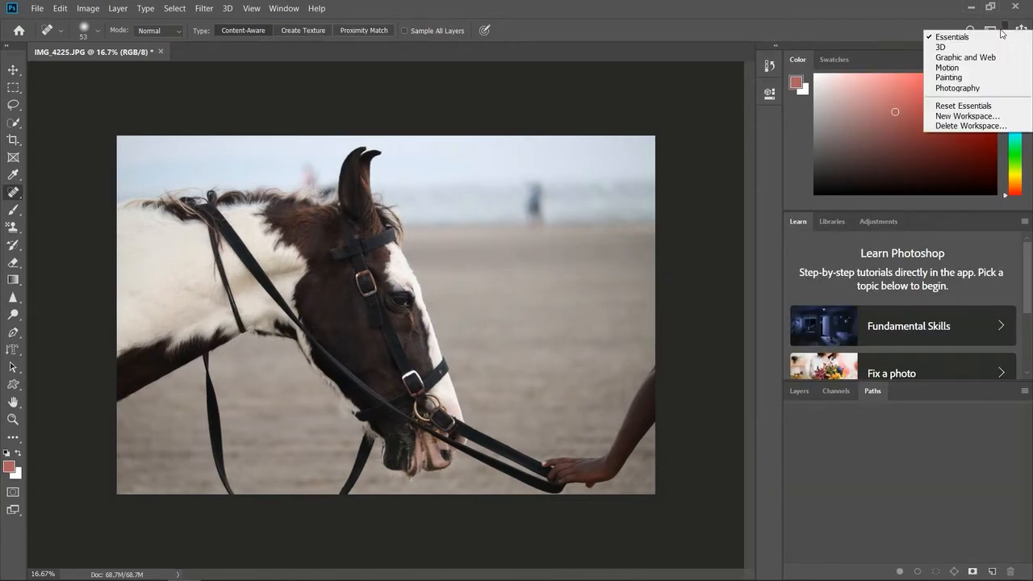
click(998, 89)
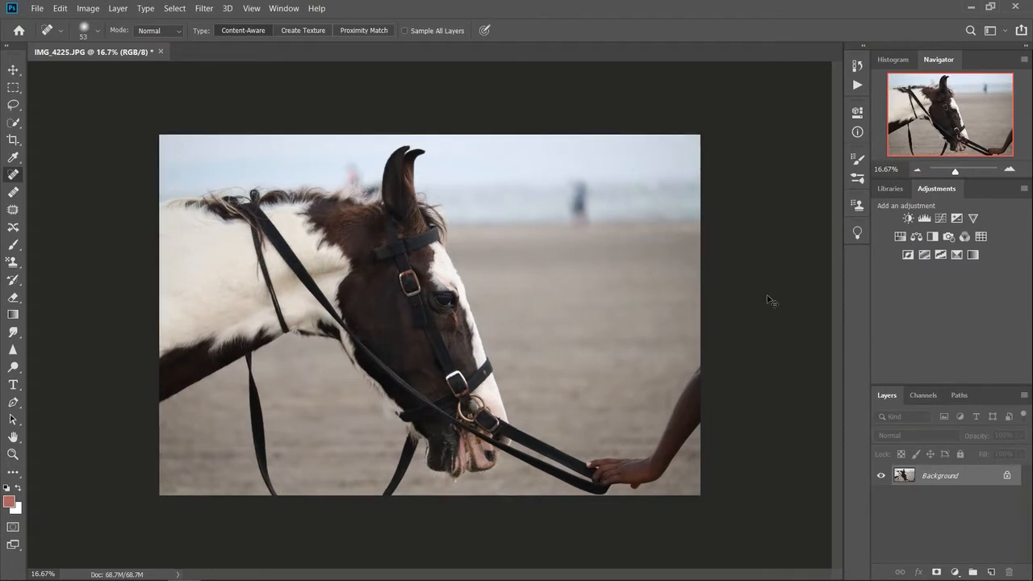
- Set up the Spot Healing Brush with a brush size of 399 px
key(ctrl+plus)
key(ctrl+minus)
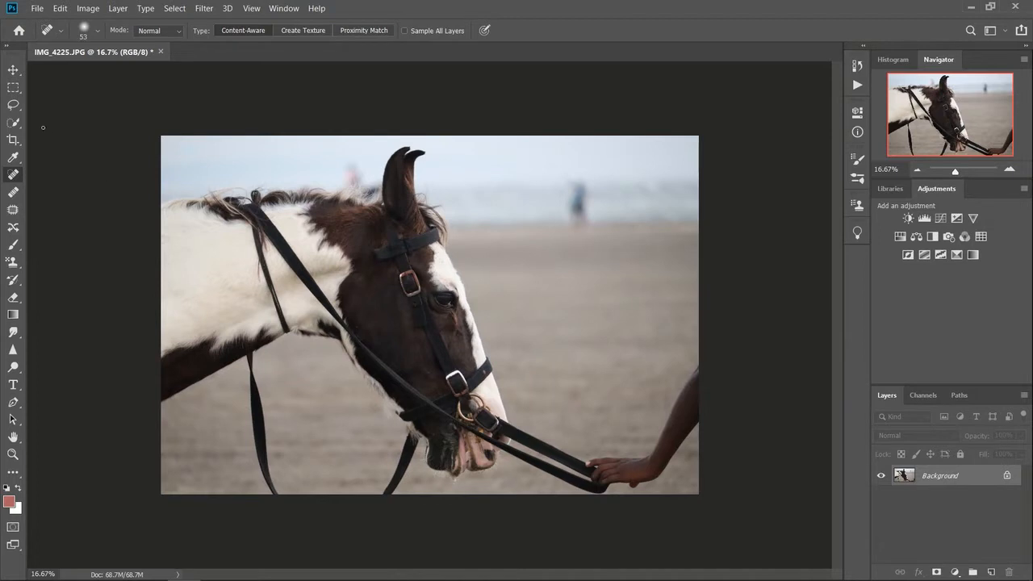
click(13, 70)
click(11, 160)
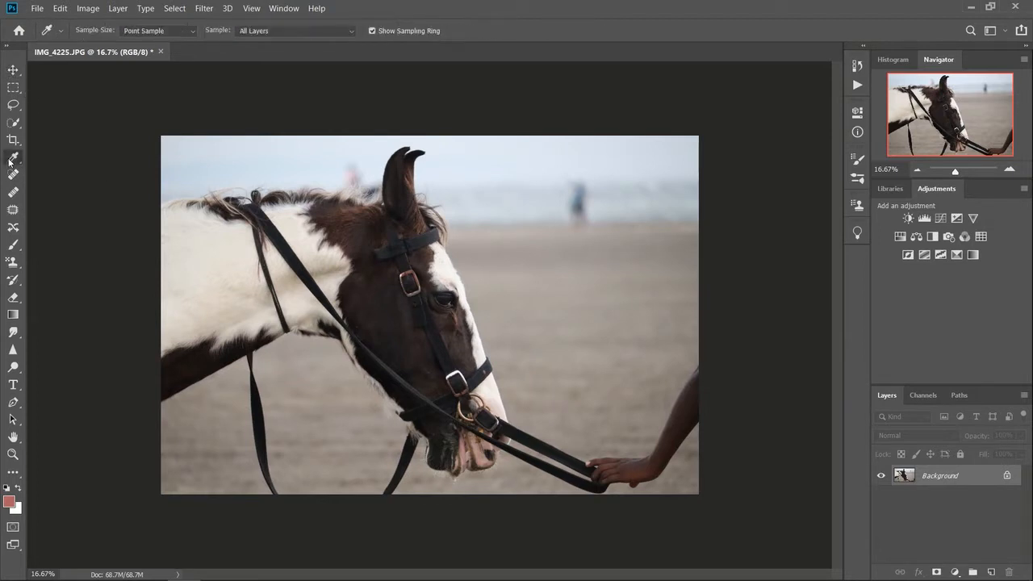
click(13, 174)
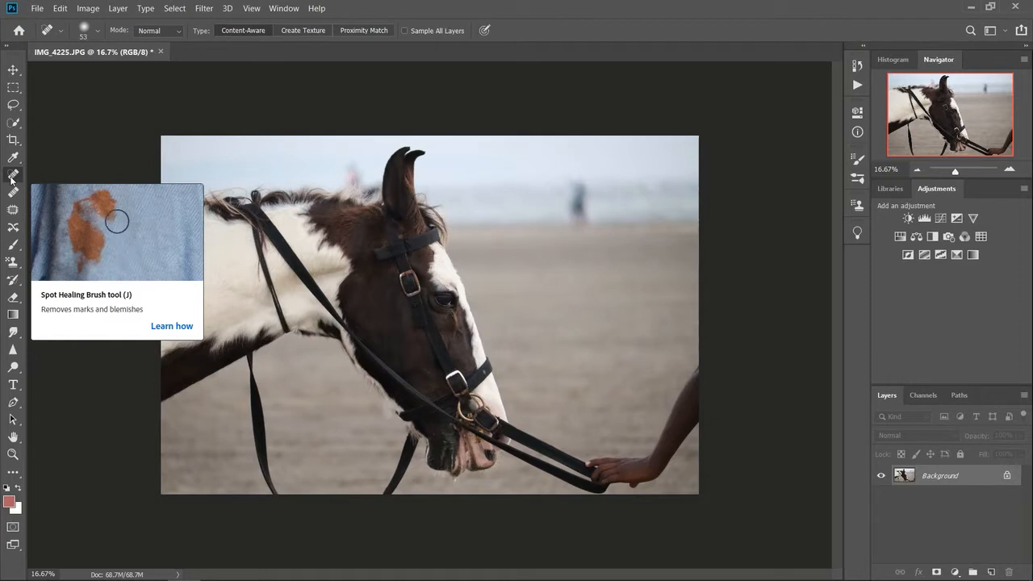
click(97, 36)
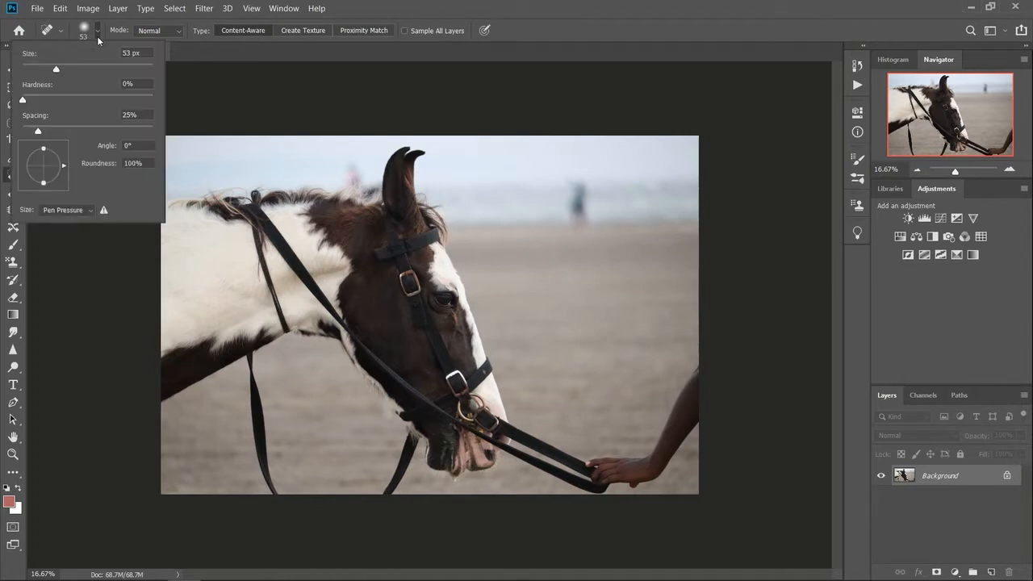
drag(57, 69, 100, 69)
drag(133, 71, 134, 71)
- Try to heal away the strap hanging below the horse's neck with the soft-edged brush, and undo the stroke
click(255, 377)
drag(255, 367, 265, 454)
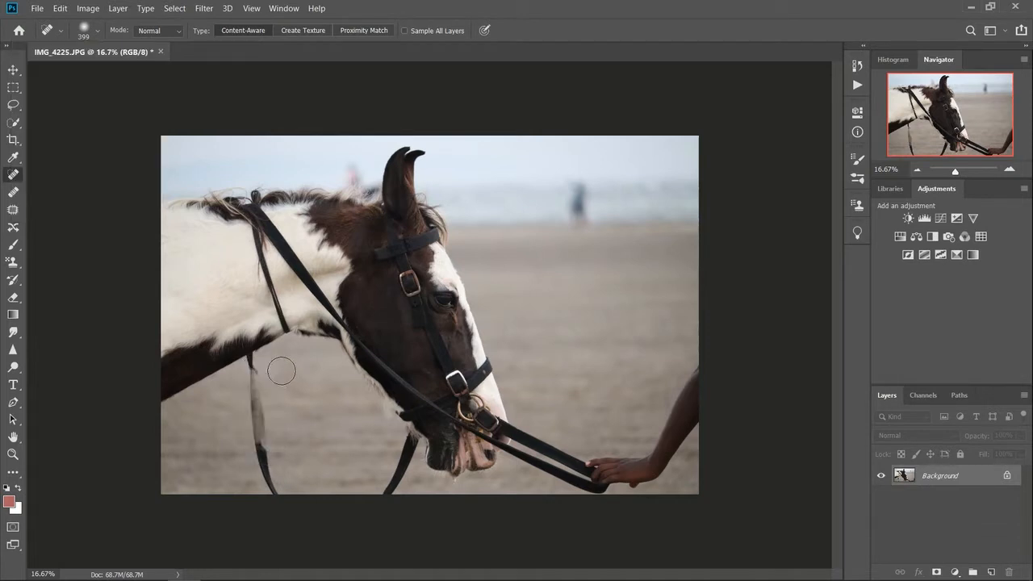
key(ctrl+z)
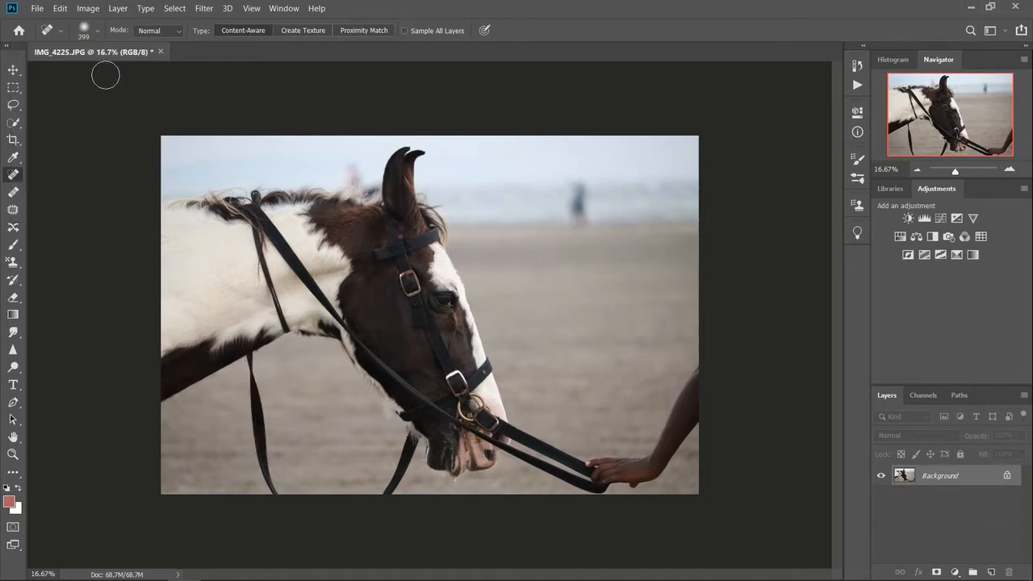
- Raise the Spot Healing Brush's hardness and paint out the straps hanging below the horse's neck and chin
click(99, 33)
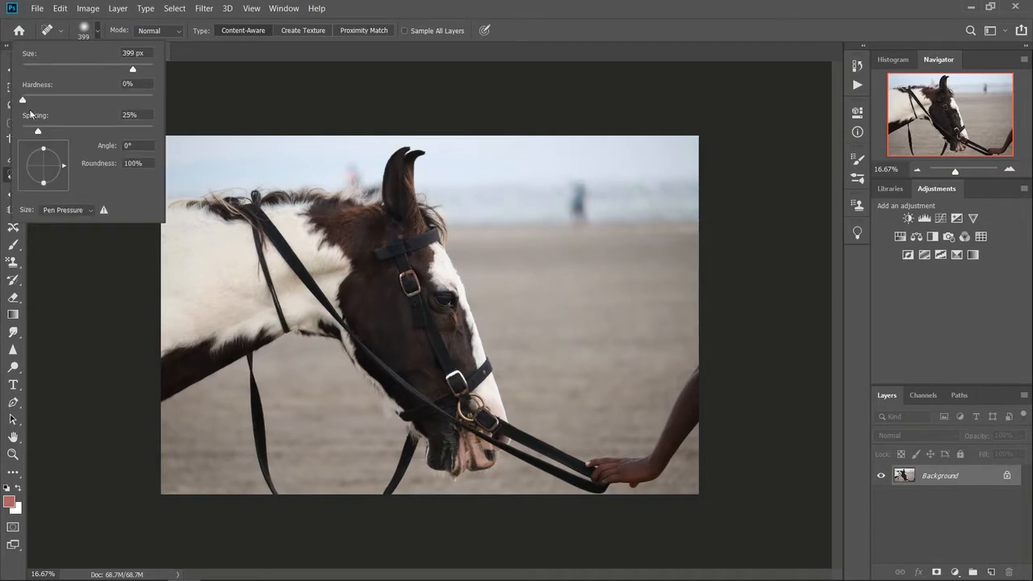
click(252, 371)
drag(252, 371, 274, 486)
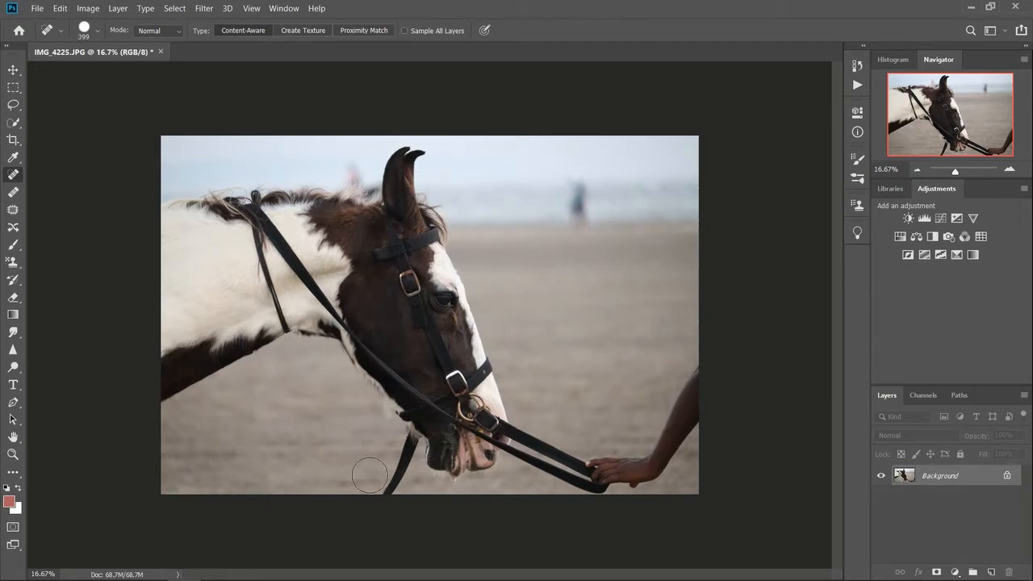
drag(381, 490, 402, 446)
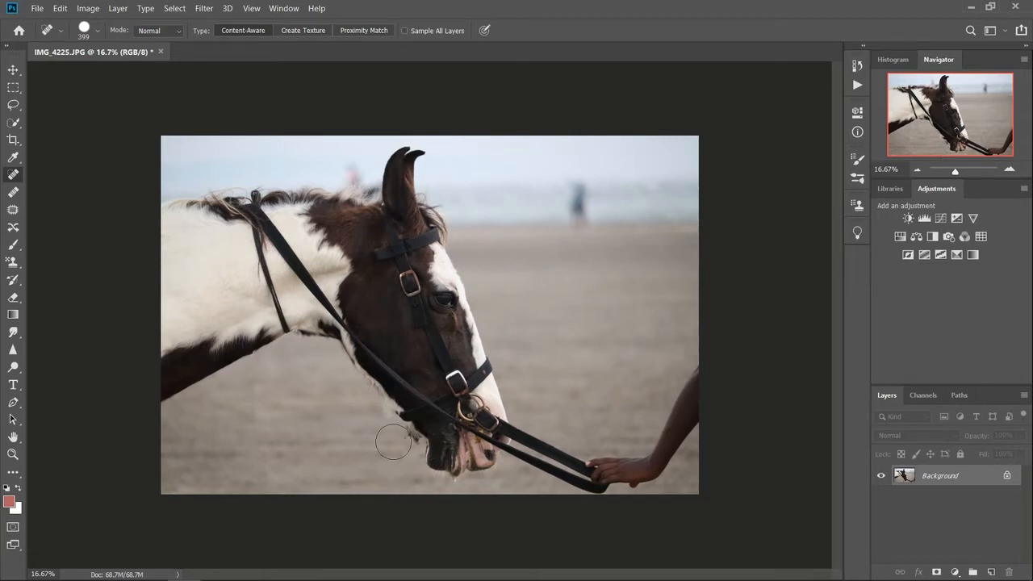
- Undo the last heal below the horse's chin, set the brush size to 184 px and paint out the strap hanging below the chin
drag(394, 444, 400, 446)
key(ctrl+z)
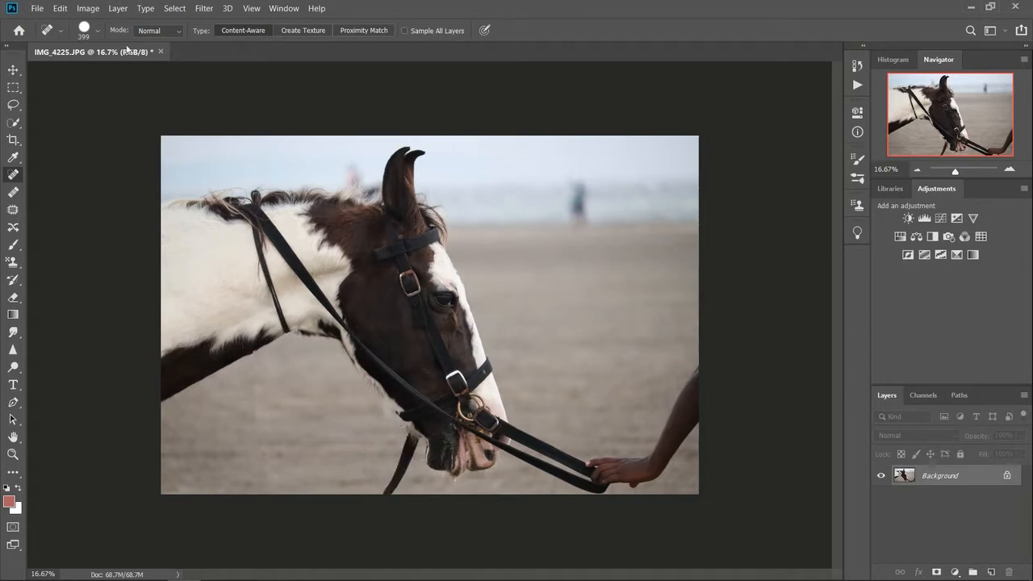
click(98, 31)
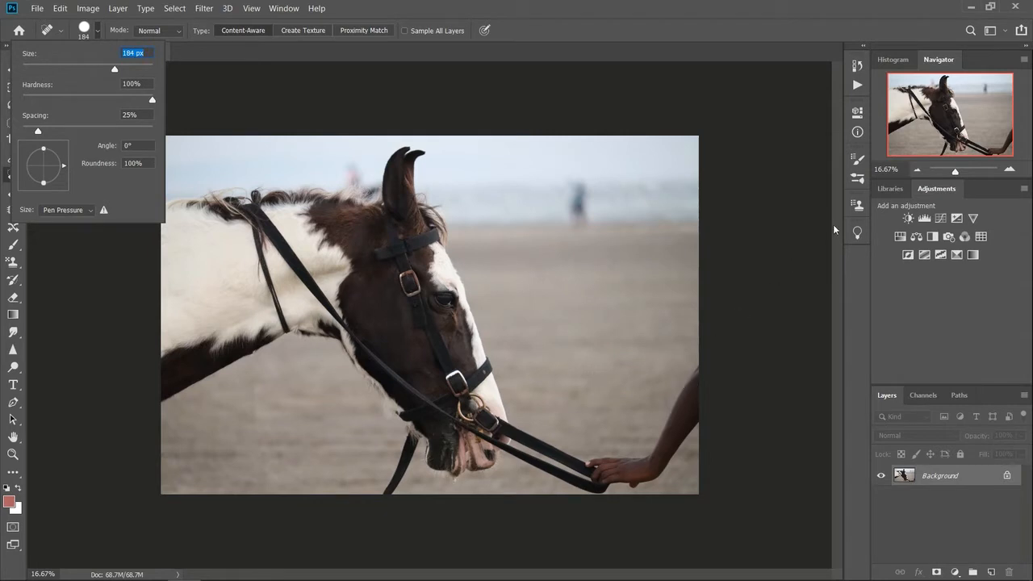
key(Return)
key(ctrl+plus)
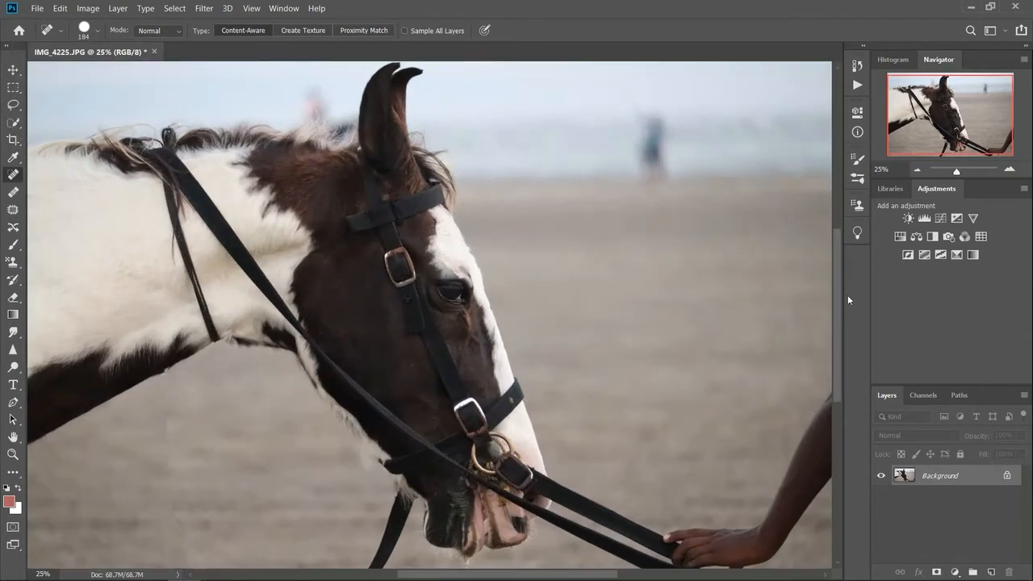
drag(834, 292, 833, 331)
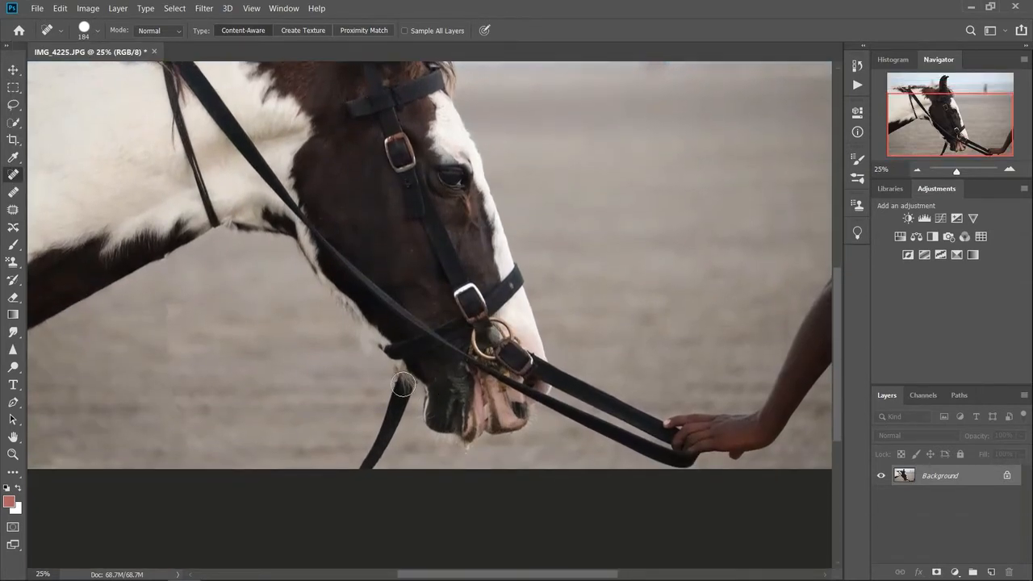
mouse_move(403, 385)
mouse_down()
mouse_move(365, 464)
mouse_move(382, 434)
mouse_move(369, 426)
mouse_up()
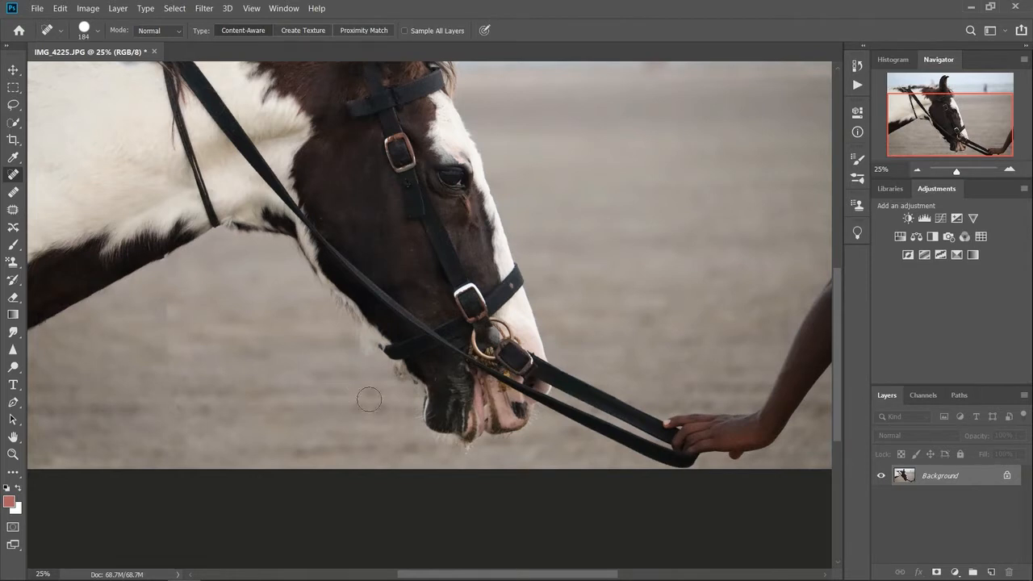
- Try to heal away the reins between the horse's muzzle and the hand, undoing the strokes
mouse_move(553, 406)
mouse_down()
mouse_move(671, 466)
mouse_move(604, 436)
mouse_up()
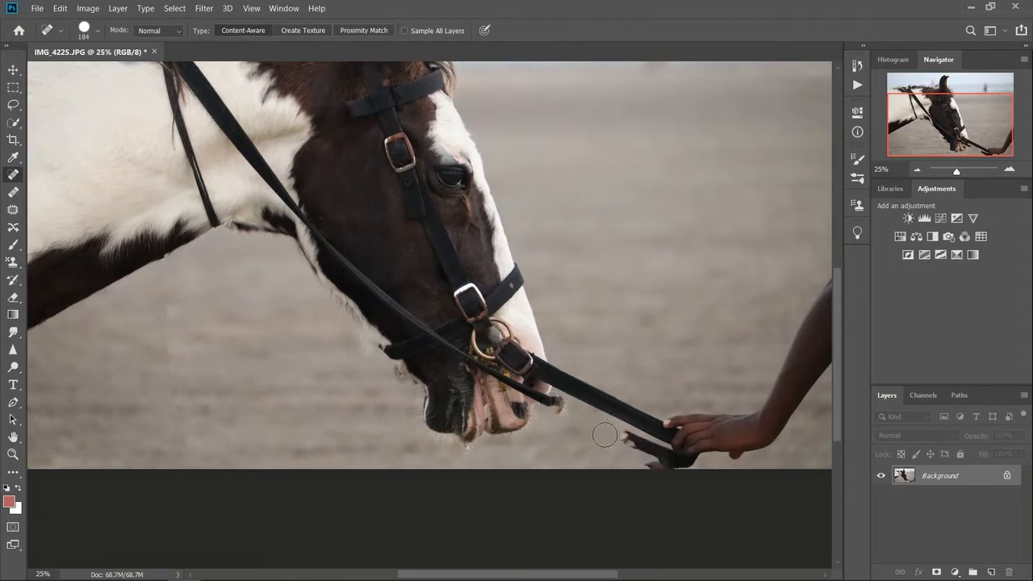
key(ctrl+z)
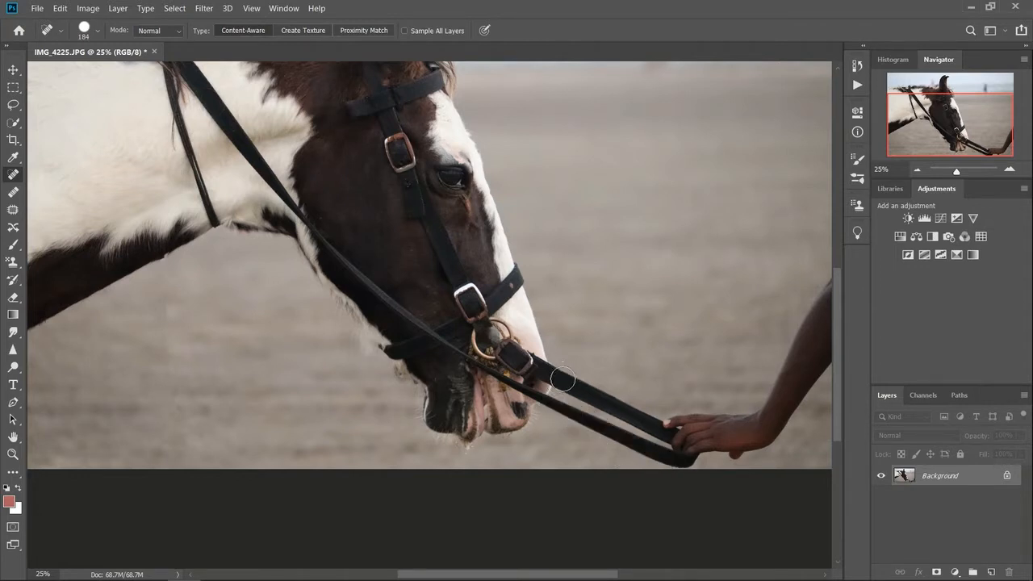
mouse_move(562, 379)
mouse_down()
mouse_move(649, 426)
mouse_move(595, 389)
mouse_up()
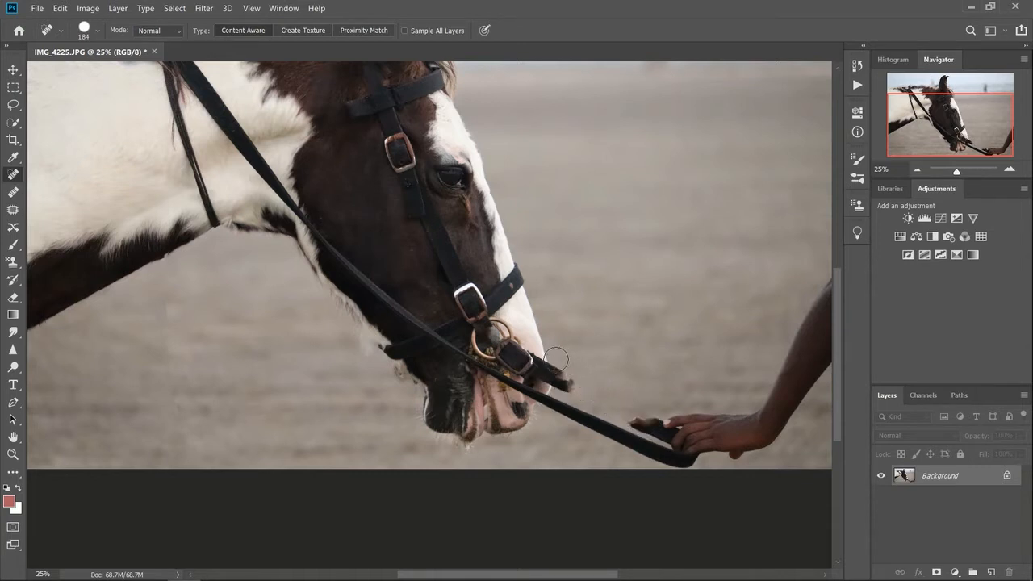
mouse_move(561, 360)
mouse_down()
mouse_move(565, 395)
mouse_move(554, 410)
mouse_up()
key(ctrl+z)
drag(482, 329, 567, 382)
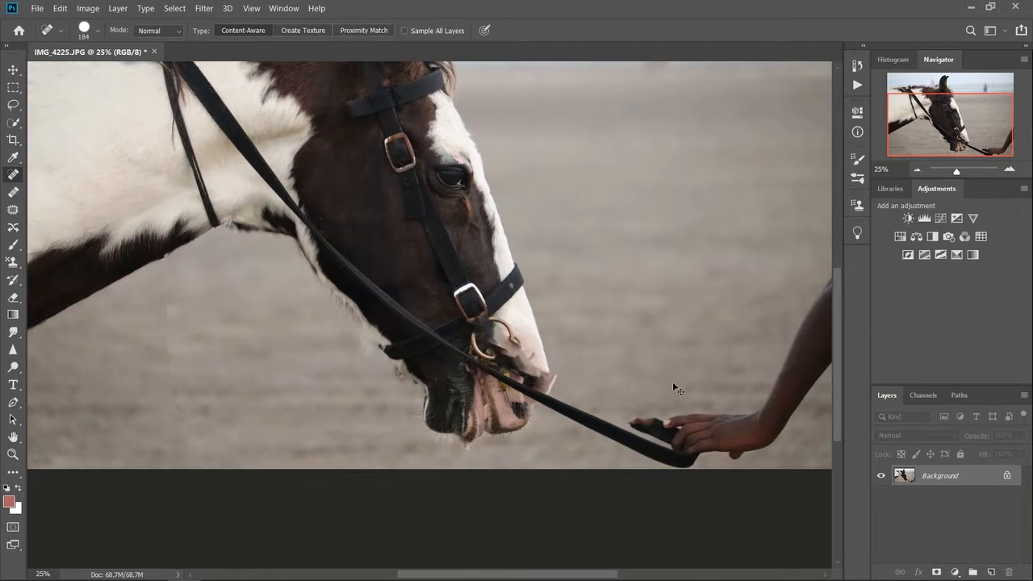
key(ctrl+z)
mouse_move(563, 369)
mouse_down()
mouse_move(568, 394)
mouse_move(594, 415)
mouse_up()
key(ctrl+z)
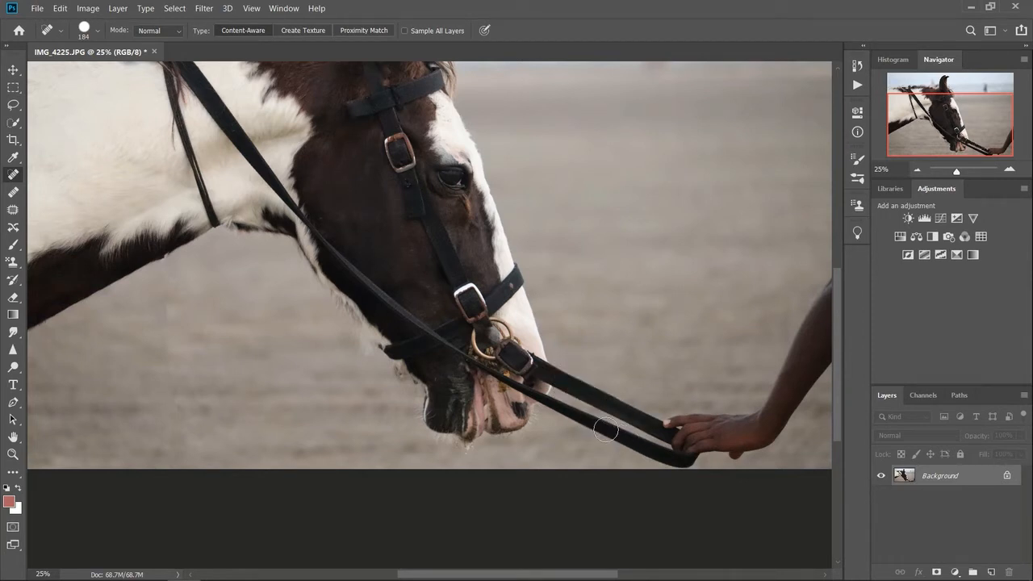
- Paint out both reins between the horse's muzzle and the hand, and undo the last stroke at the muzzle
mouse_move(611, 435)
mouse_down()
mouse_move(689, 466)
mouse_move(681, 480)
mouse_move(631, 479)
mouse_move(661, 462)
mouse_move(656, 453)
mouse_move(711, 485)
mouse_up()
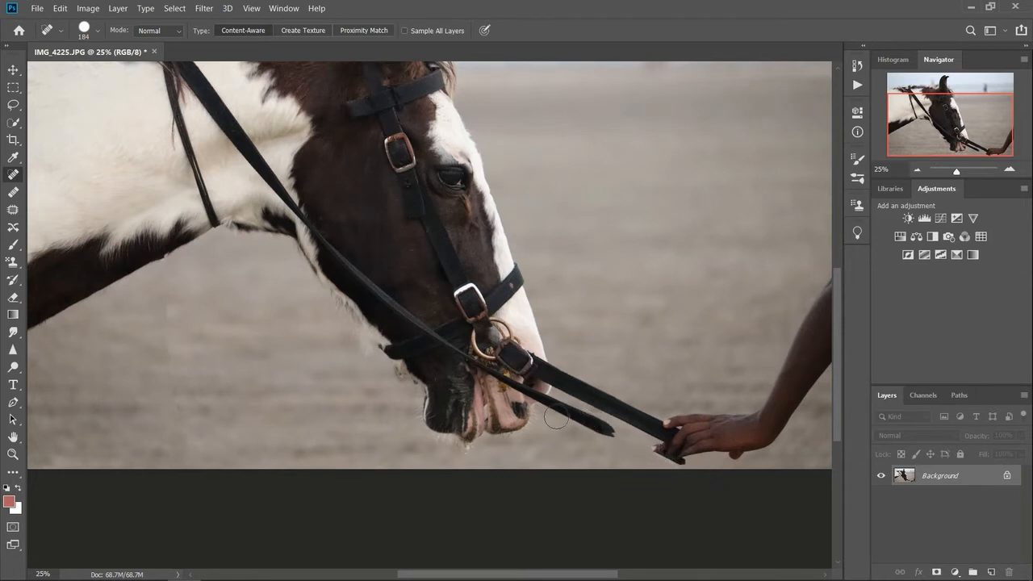
mouse_move(550, 408)
mouse_down()
mouse_move(617, 432)
mouse_move(621, 452)
mouse_up()
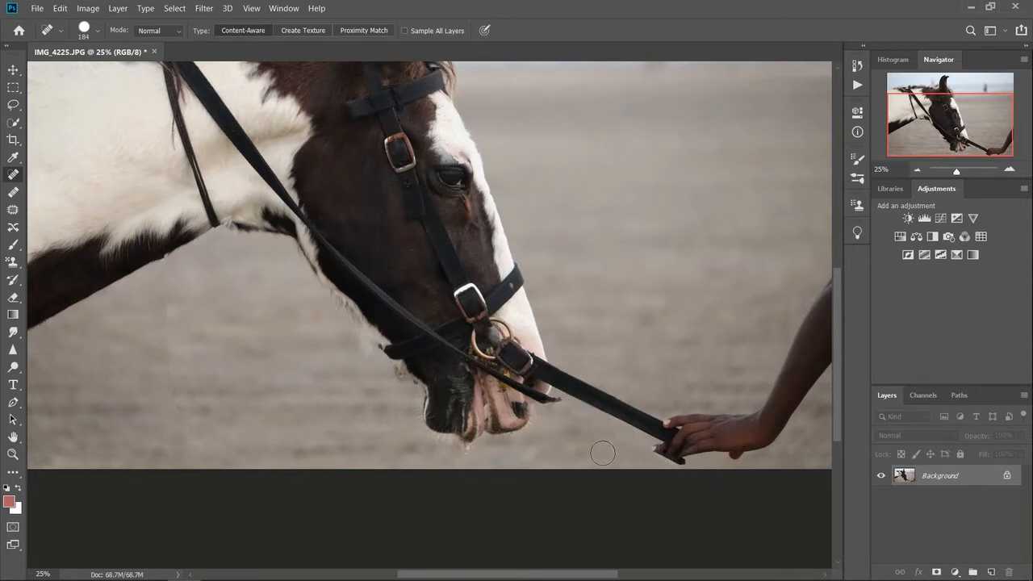
click(561, 401)
drag(568, 382, 655, 424)
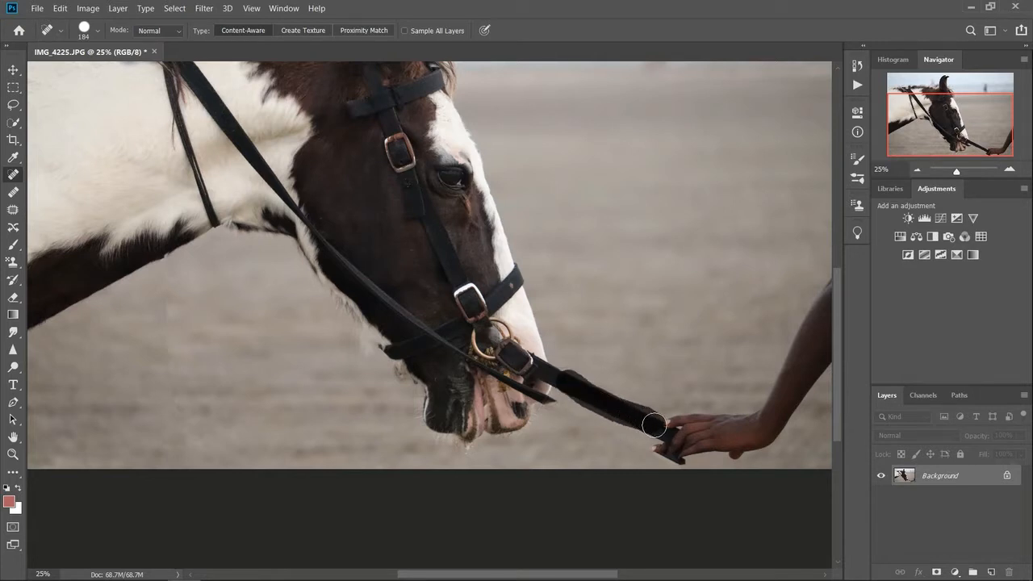
drag(569, 372, 570, 407)
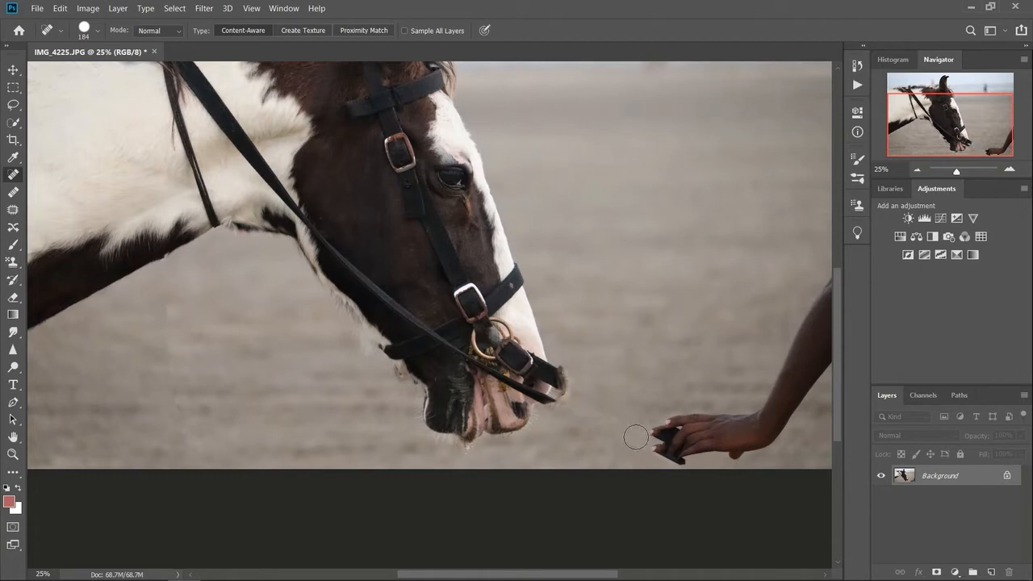
key(ctrl+z)
- Enlarge the Spot Healing Brush to 431 px and paint out the hand and the rein remnant it holds
click(58, 33)
click(59, 33)
click(97, 34)
drag(147, 74, 147, 74)
click(98, 33)
click(97, 33)
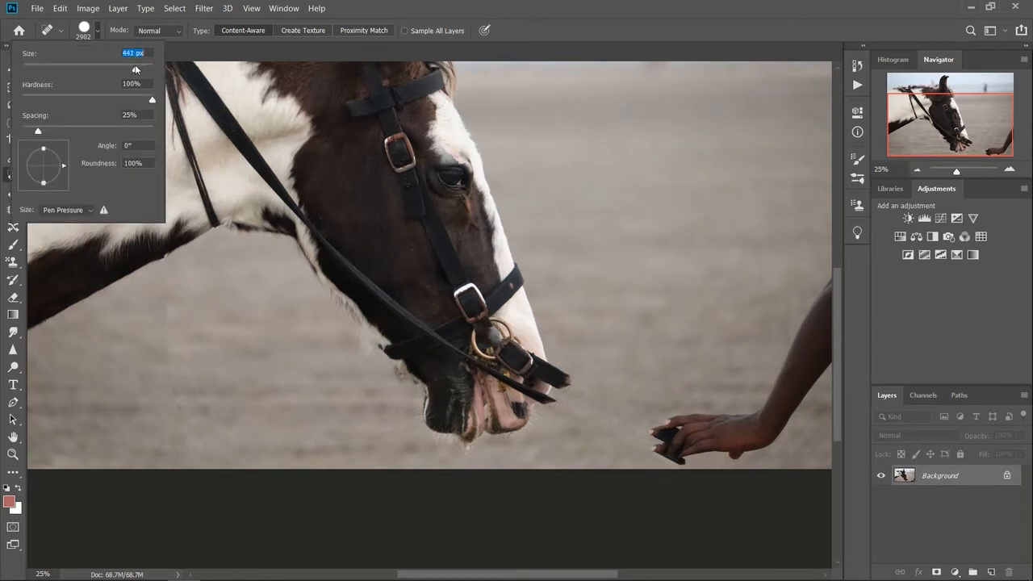
drag(142, 72, 143, 73)
mouse_move(654, 433)
mouse_down()
mouse_move(767, 439)
mouse_move(763, 472)
mouse_up()
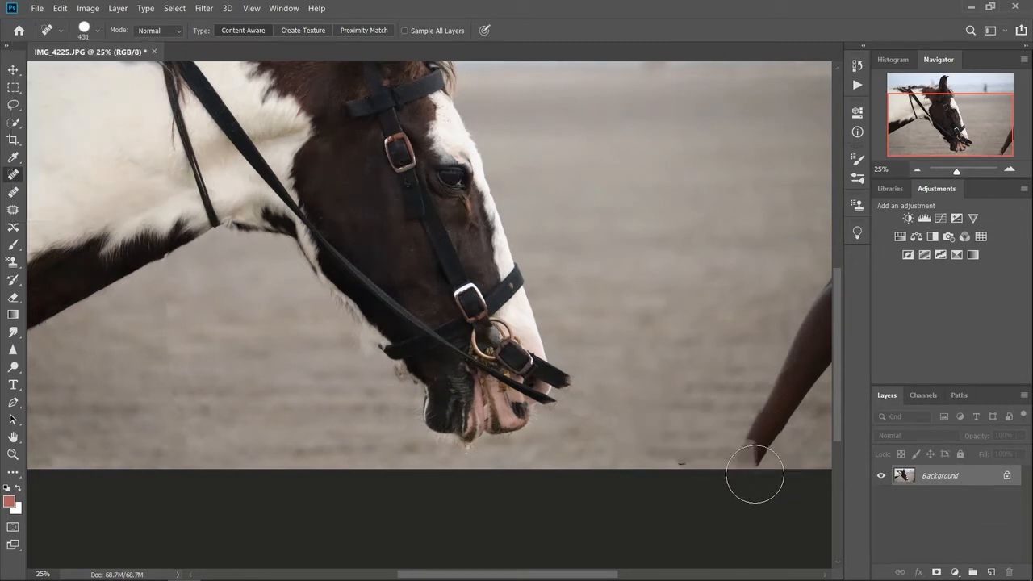
mouse_move(681, 469)
mouse_down()
mouse_move(767, 445)
mouse_move(755, 473)
mouse_up()
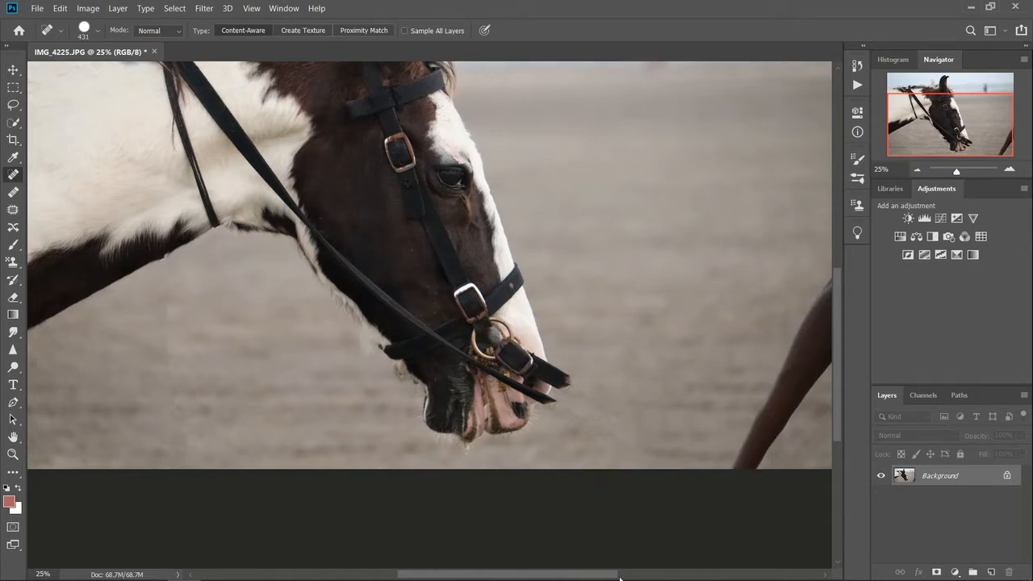
- Paint out the remaining forearm in the photo's lower-right corner, and undo a trial stroke over the rein ends at the muzzle
drag(575, 576, 614, 576)
mouse_move(657, 380)
mouse_down()
mouse_move(620, 445)
mouse_move(674, 360)
mouse_move(699, 288)
mouse_up()
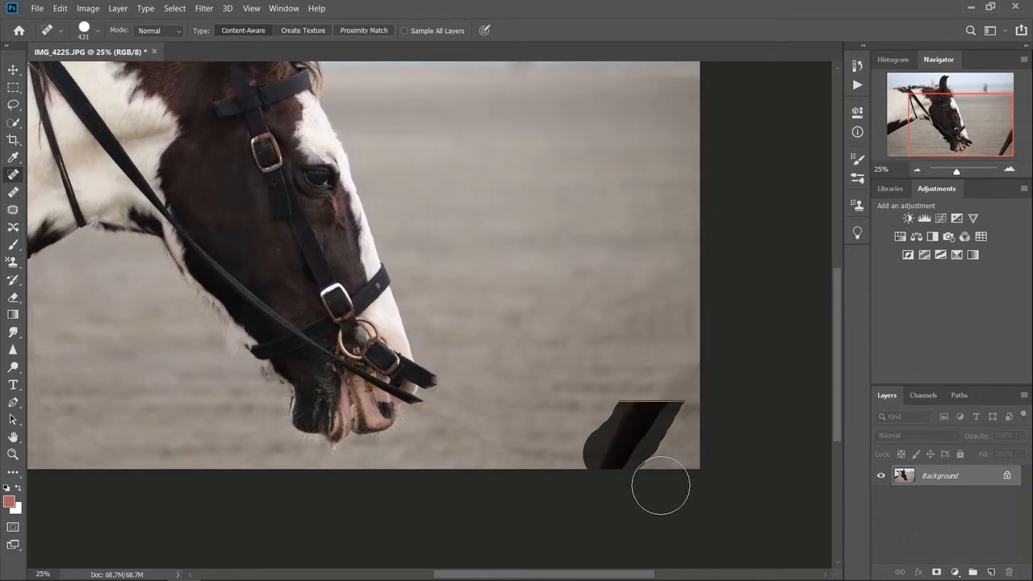
mouse_move(610, 464)
mouse_down()
mouse_move(683, 419)
mouse_move(693, 378)
mouse_move(724, 457)
mouse_move(695, 499)
mouse_move(673, 491)
mouse_move(718, 480)
mouse_up()
drag(439, 334, 449, 395)
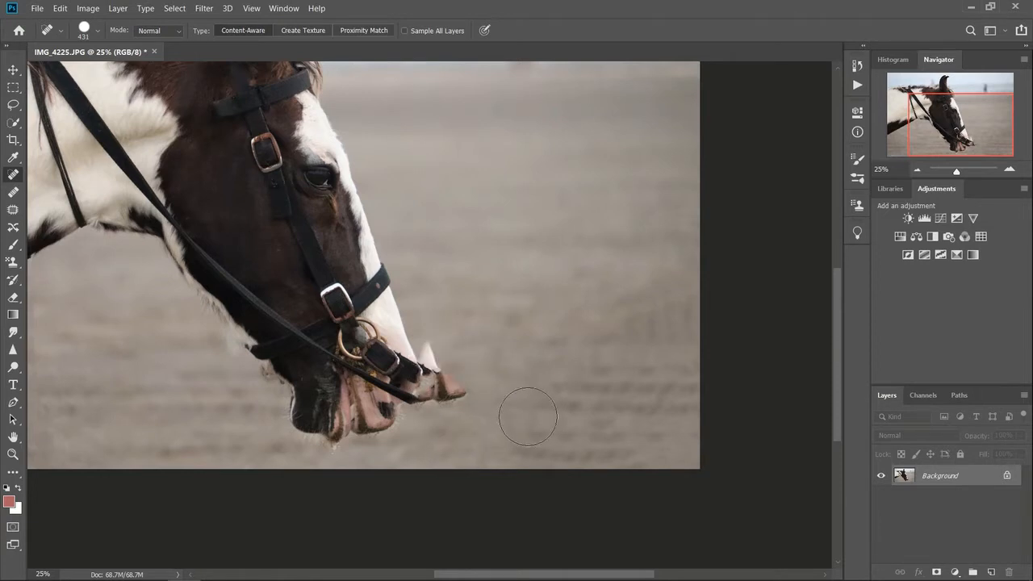
key(ctrl+z)
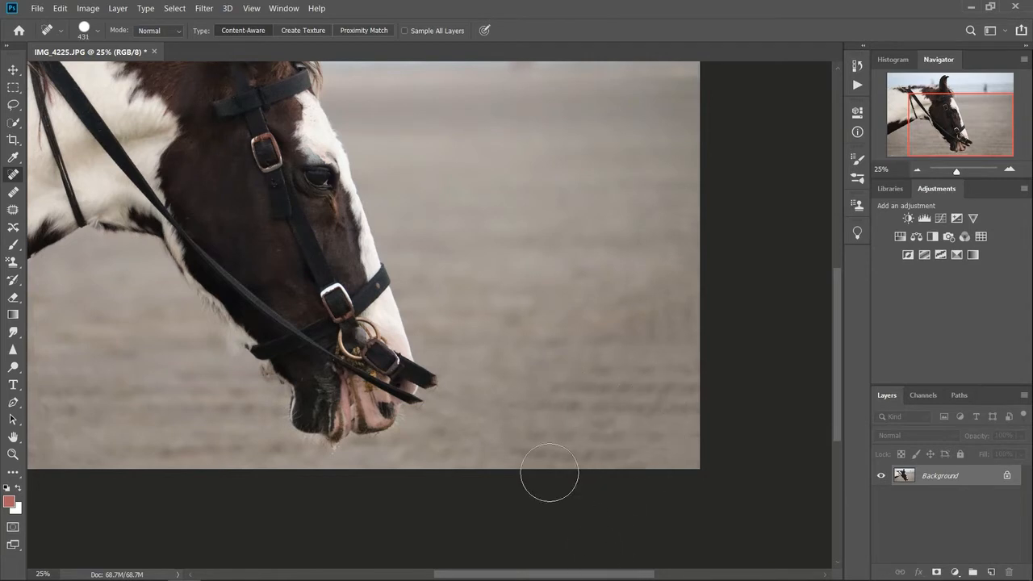
- Reduce the brush size to 186 px and paint out the thin strap hanging down the horse's white neck
click(100, 30)
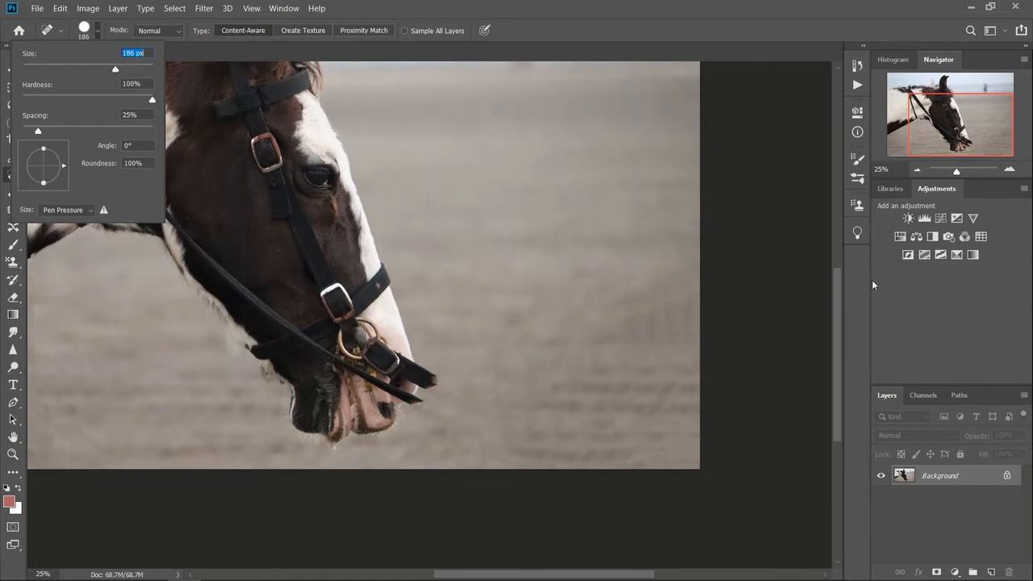
click(769, 279)
drag(610, 578, 574, 577)
scroll(620, 257, up, 1)
scroll(620, 256, up, 5)
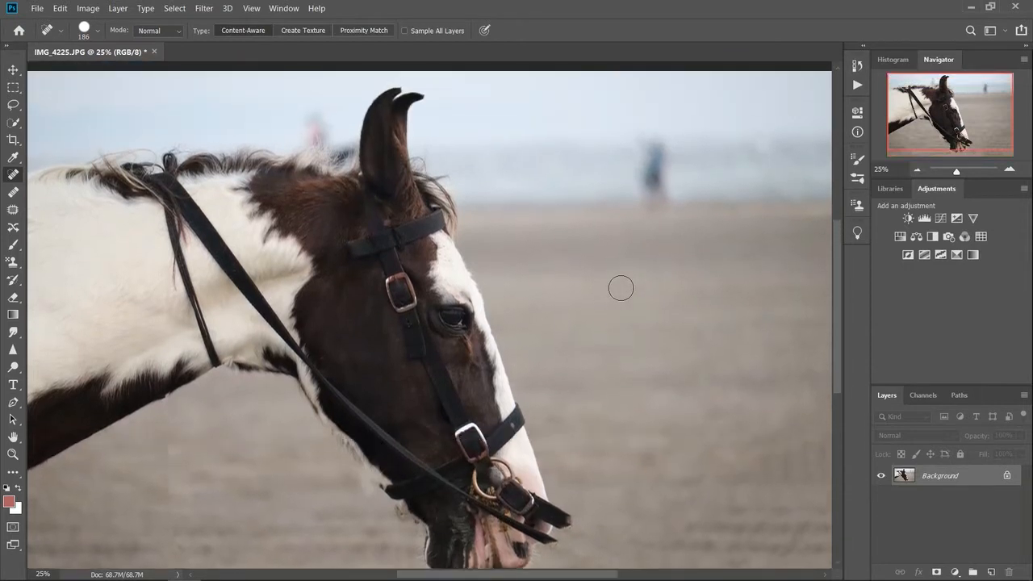
mouse_move(168, 212)
mouse_down()
mouse_move(212, 358)
mouse_move(209, 325)
mouse_up()
drag(230, 260, 231, 261)
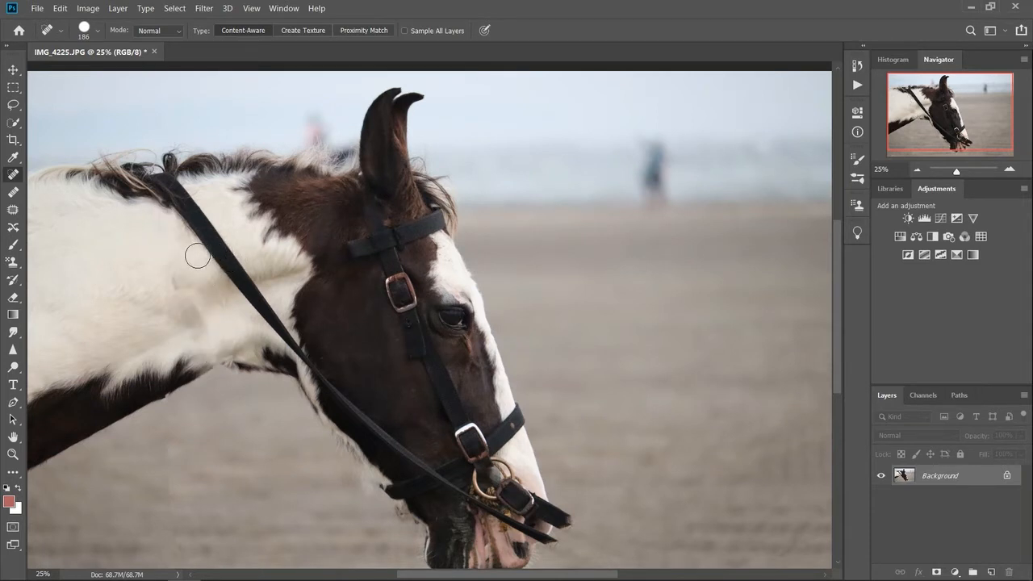
- Try to heal away the wide rein across the horse's neck with the hard-edged brush, and undo the strokes
mouse_move(175, 192)
mouse_down()
mouse_move(286, 339)
mouse_move(206, 242)
mouse_move(242, 278)
mouse_move(277, 260)
mouse_move(277, 241)
mouse_up()
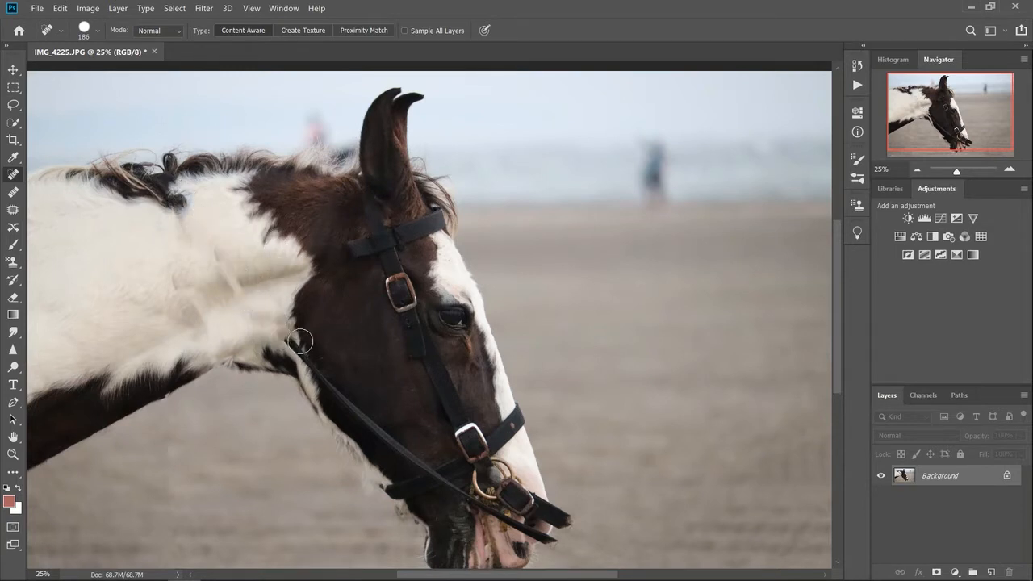
key(ctrl+z)
key(ctrl+z)
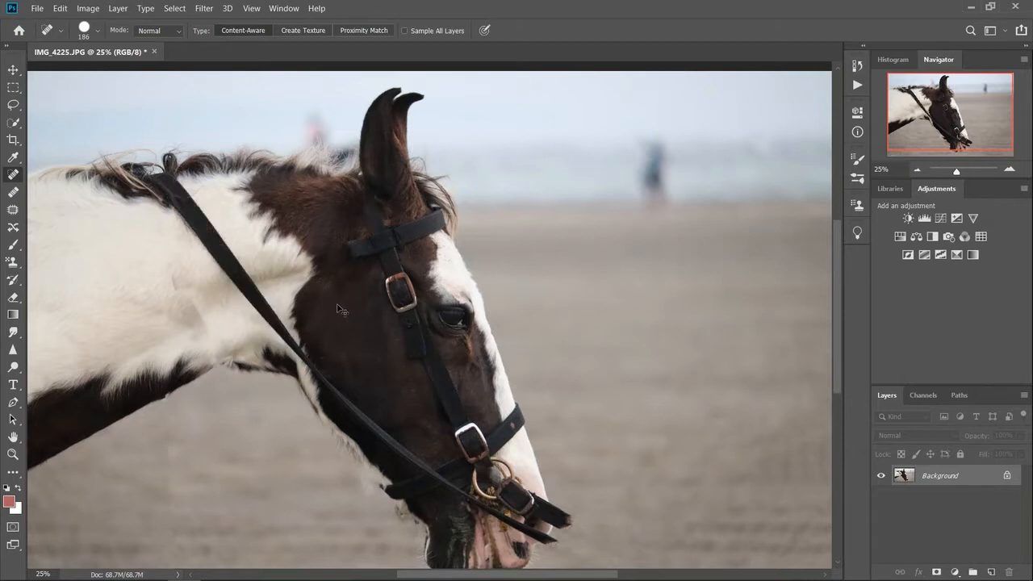
- Lower the brush hardness to 65% and paint out the wide rein across the neck, smoothing the white coat around it
click(98, 32)
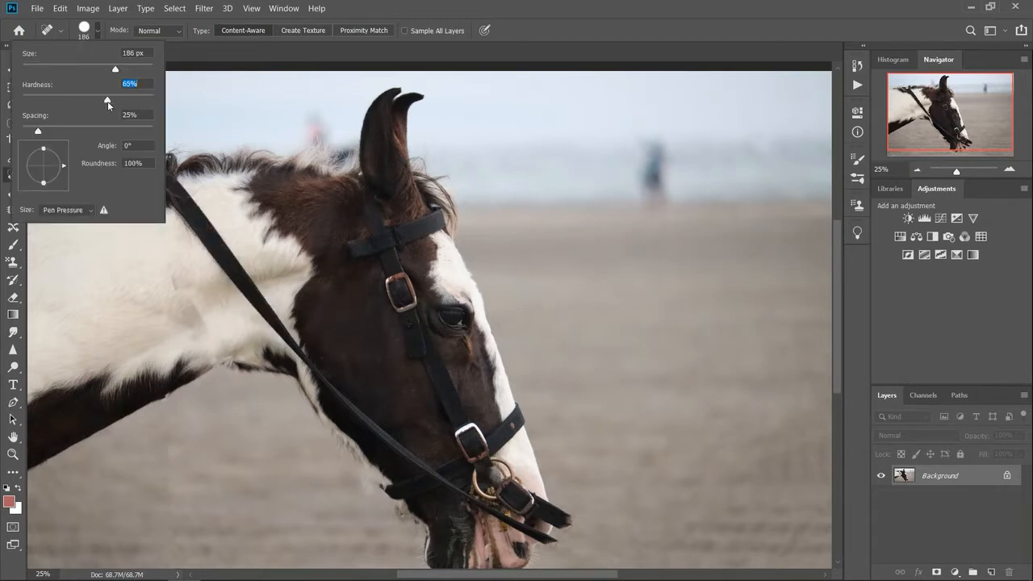
click(235, 301)
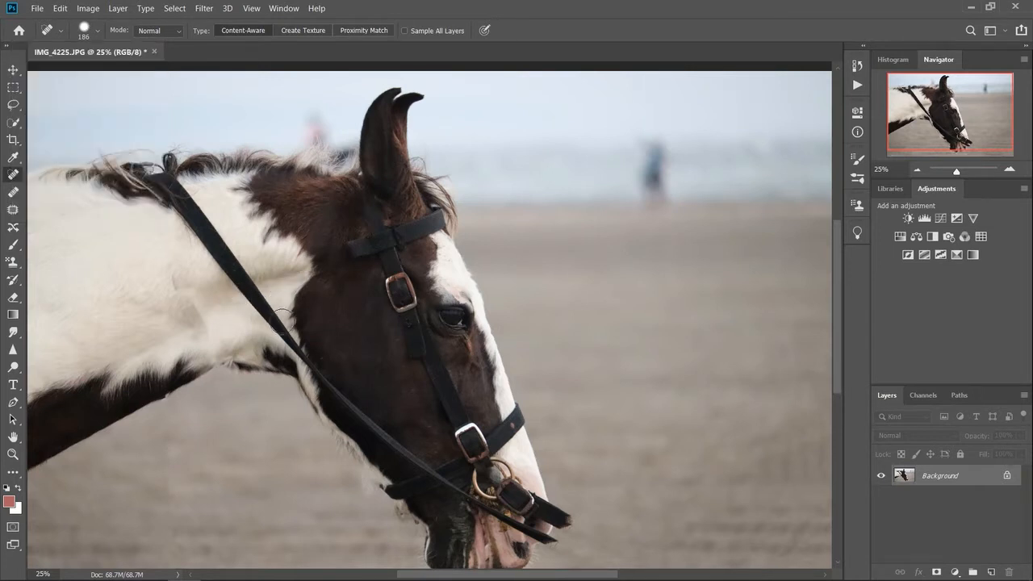
drag(289, 344, 180, 201)
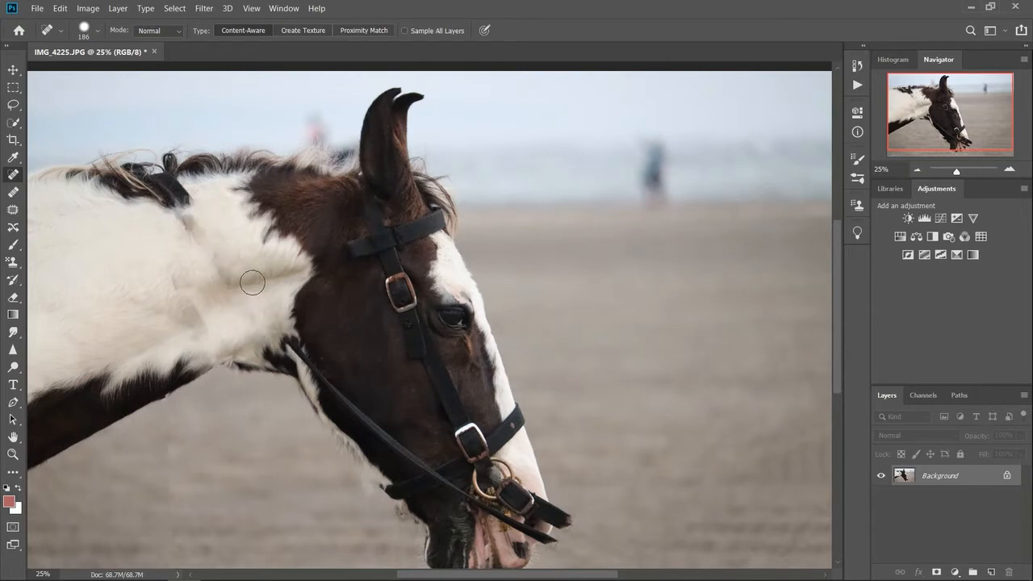
mouse_move(182, 213)
mouse_down()
mouse_move(228, 286)
mouse_move(231, 250)
mouse_move(198, 216)
mouse_move(194, 188)
mouse_move(148, 196)
mouse_move(187, 197)
mouse_up()
mouse_move(159, 279)
mouse_down()
mouse_move(193, 332)
mouse_move(218, 333)
mouse_up()
drag(216, 278, 299, 267)
drag(205, 233, 196, 327)
- Paint out the rein running along the horse's jaw, undoing and redoing the first stroke
mouse_move(291, 339)
mouse_down()
mouse_move(325, 391)
mouse_move(411, 459)
mouse_up()
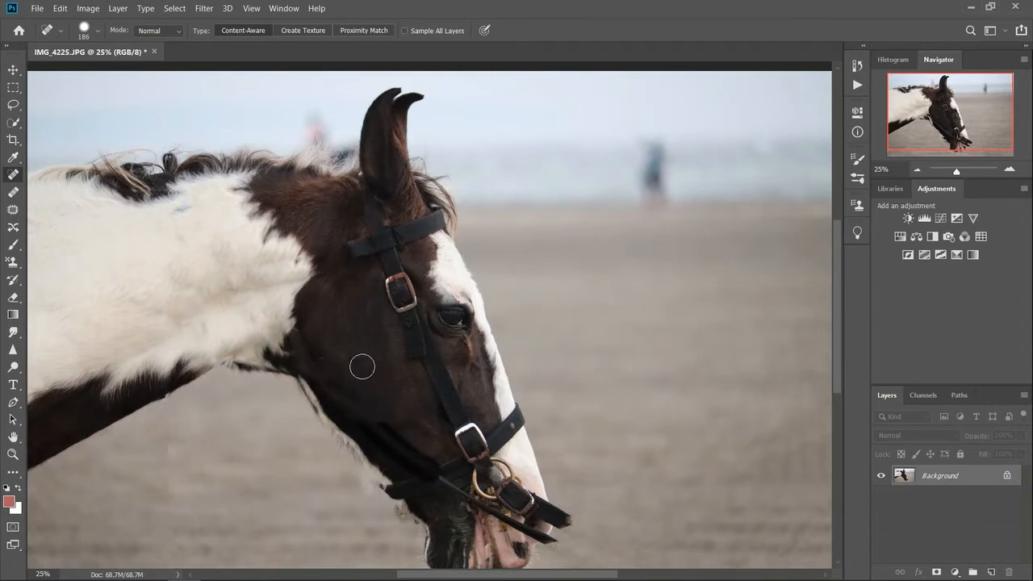
key(ctrl+z)
drag(331, 375, 437, 476)
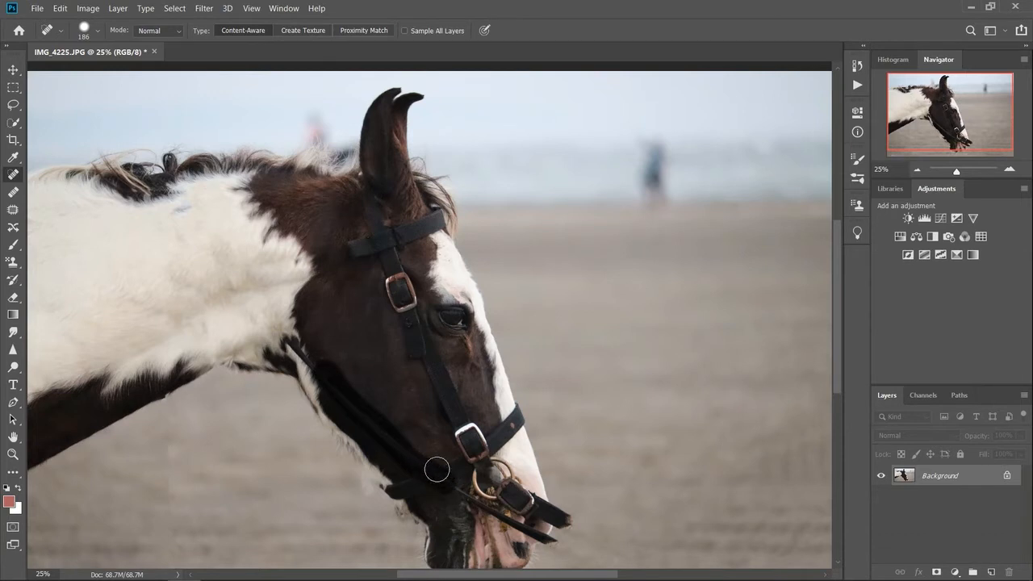
mouse_move(350, 402)
mouse_down()
mouse_move(422, 483)
mouse_move(410, 459)
mouse_up()
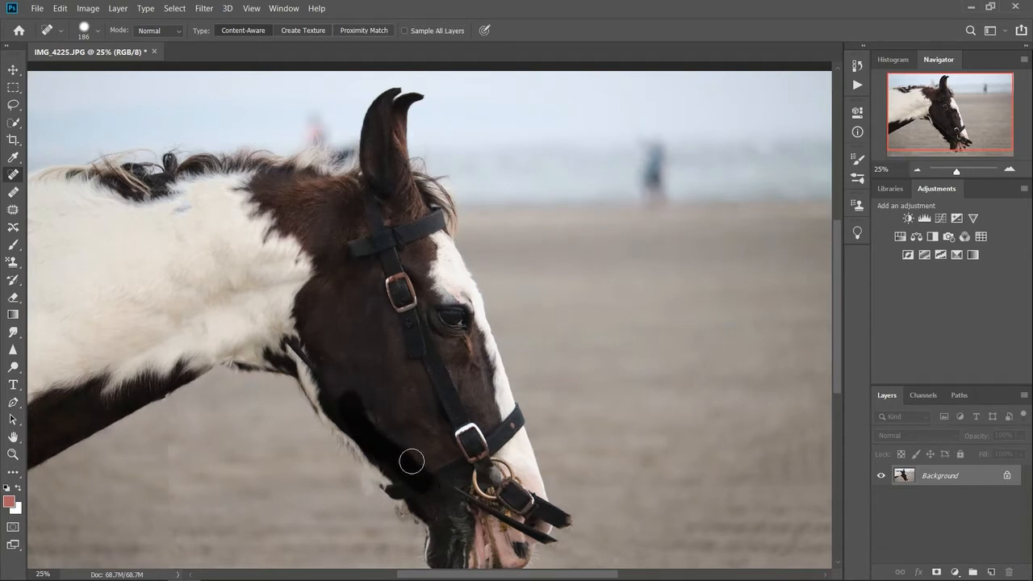
drag(337, 385, 403, 450)
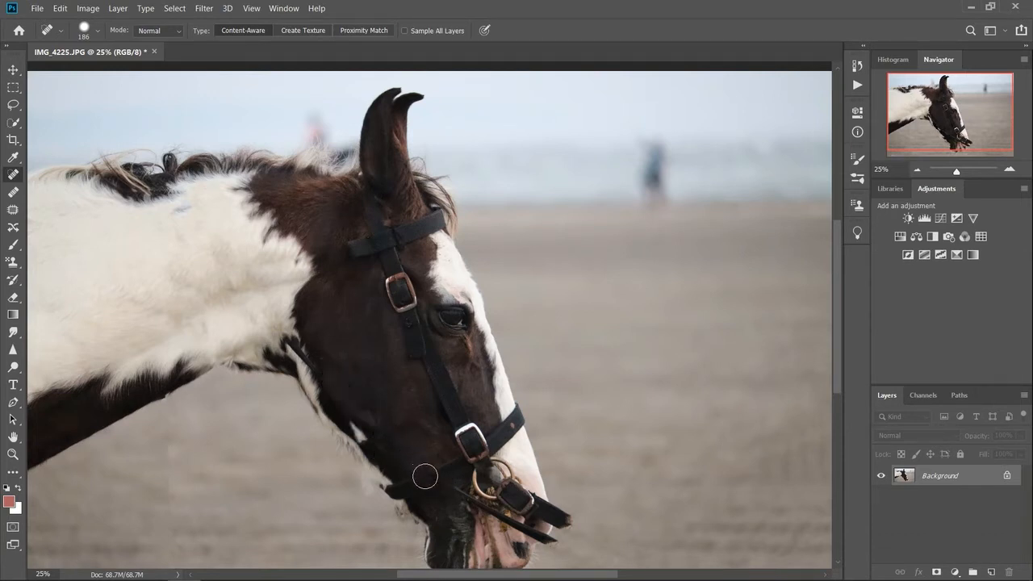
- Paint out the bridle's noseband, browband and cheek strap from the horse's face
mouse_move(402, 463)
mouse_down()
mouse_move(437, 518)
mouse_move(425, 489)
mouse_move(502, 432)
mouse_up()
drag(346, 244, 440, 216)
drag(363, 207, 445, 394)
mouse_move(357, 208)
mouse_down()
mouse_move(424, 365)
mouse_move(419, 374)
mouse_move(407, 364)
mouse_move(466, 436)
mouse_move(464, 450)
mouse_move(461, 436)
mouse_move(487, 444)
mouse_move(520, 413)
mouse_up()
- Paint out the bit rings and the cheek strap remnants beside the horse's mouth
drag(501, 450, 530, 502)
drag(474, 468, 500, 504)
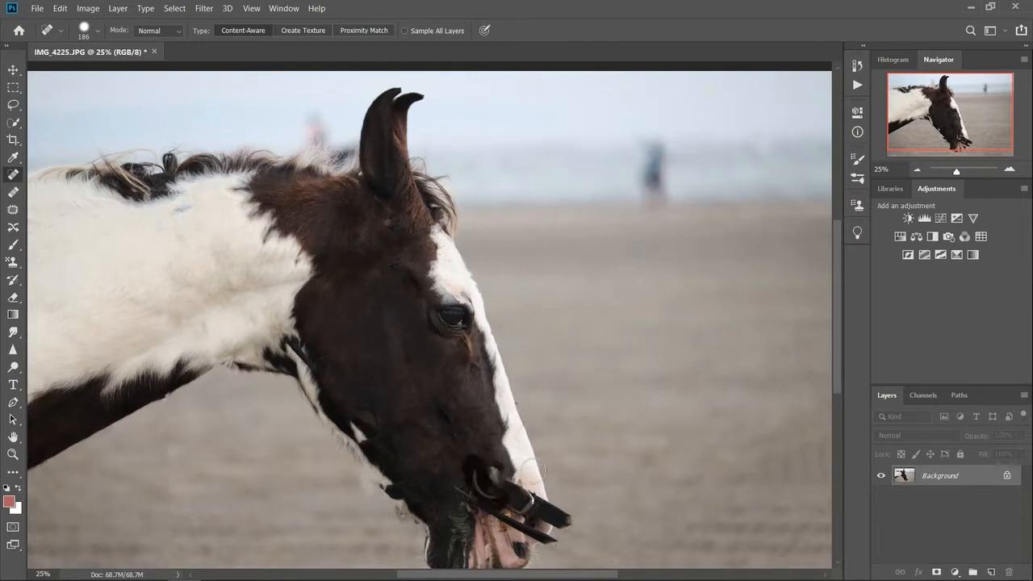
drag(489, 455, 517, 494)
- Try to paint out the two straps crossing the horse's muzzle and their protruding ends, and undo the strokes
drag(450, 489, 553, 535)
drag(512, 489, 566, 520)
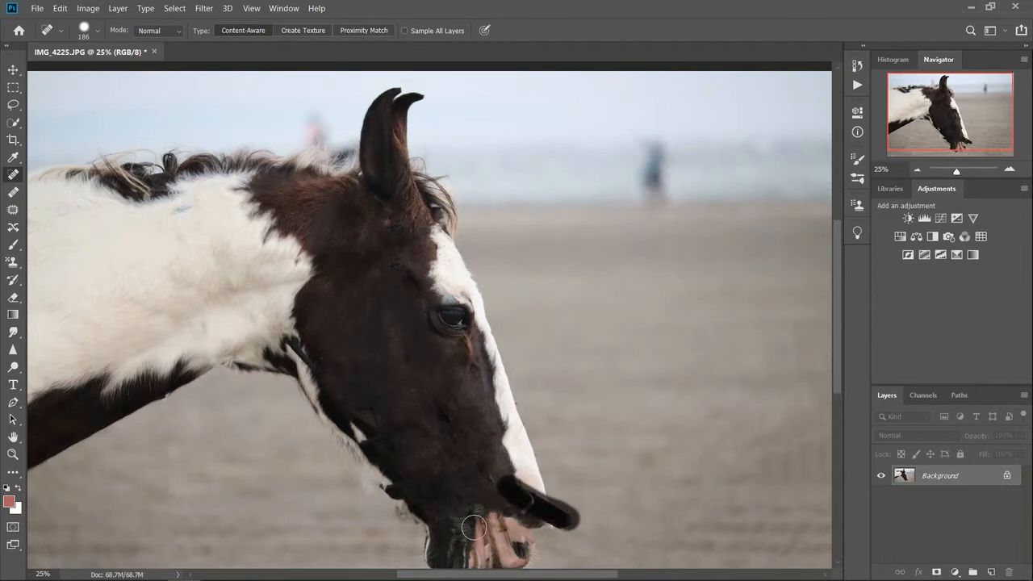
drag(508, 491, 566, 517)
drag(527, 479, 544, 519)
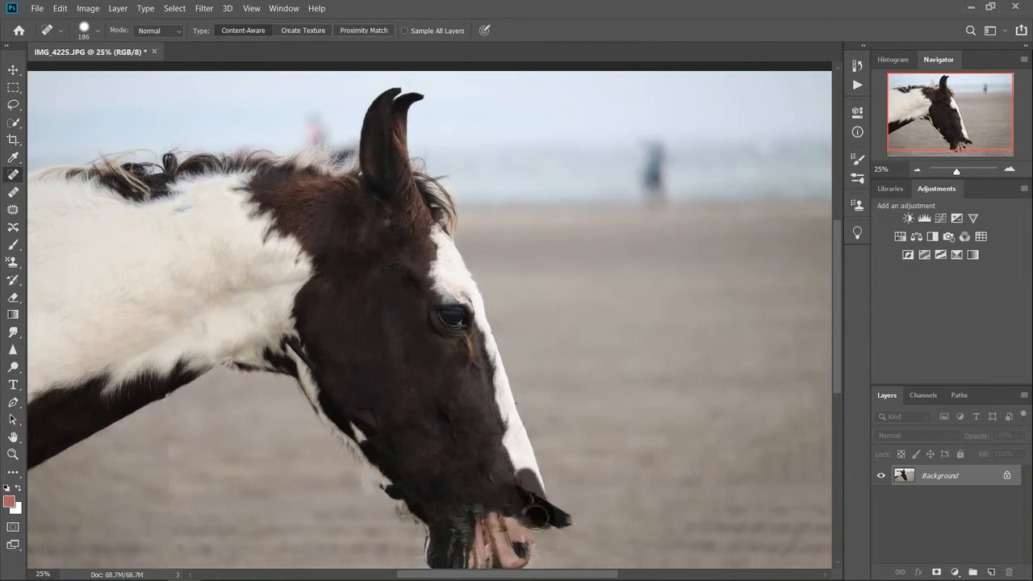
mouse_move(518, 484)
mouse_down()
mouse_move(547, 529)
mouse_move(562, 475)
mouse_move(569, 541)
mouse_up()
drag(575, 504, 594, 536)
mouse_move(566, 483)
mouse_down()
mouse_move(557, 485)
mouse_move(556, 535)
mouse_up()
mouse_move(567, 485)
mouse_down()
mouse_move(556, 491)
mouse_move(549, 528)
mouse_up()
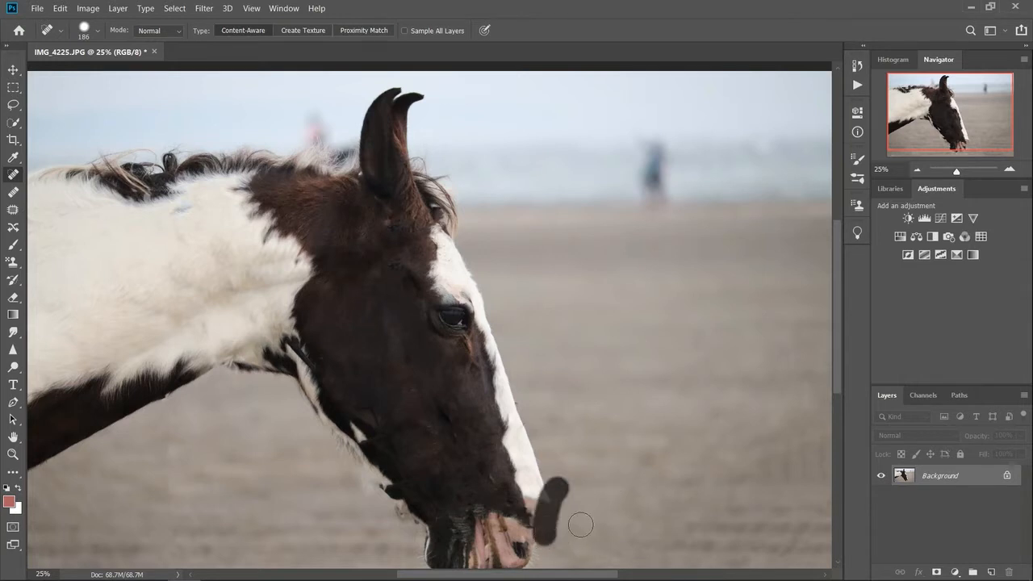
key(ctrl+z)
key(ctrl+z)
key(ctrl+z)
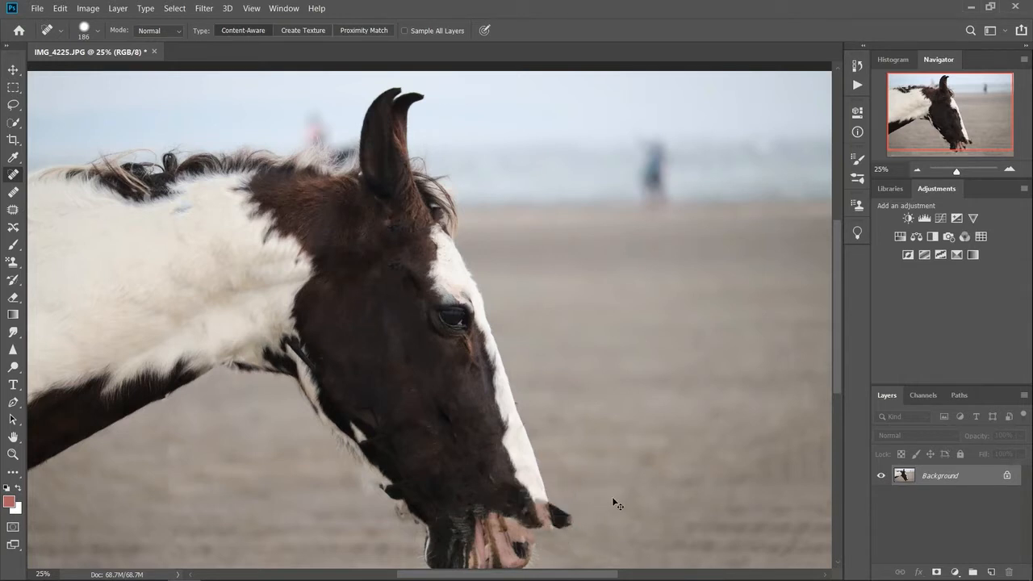
key(ctrl+z)
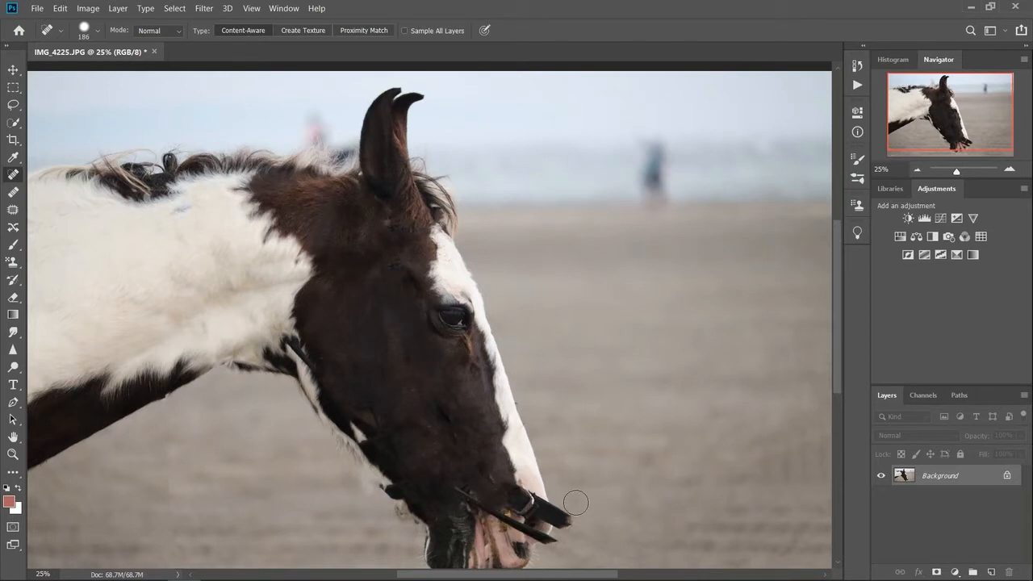
drag(558, 490, 559, 542)
drag(575, 478, 557, 546)
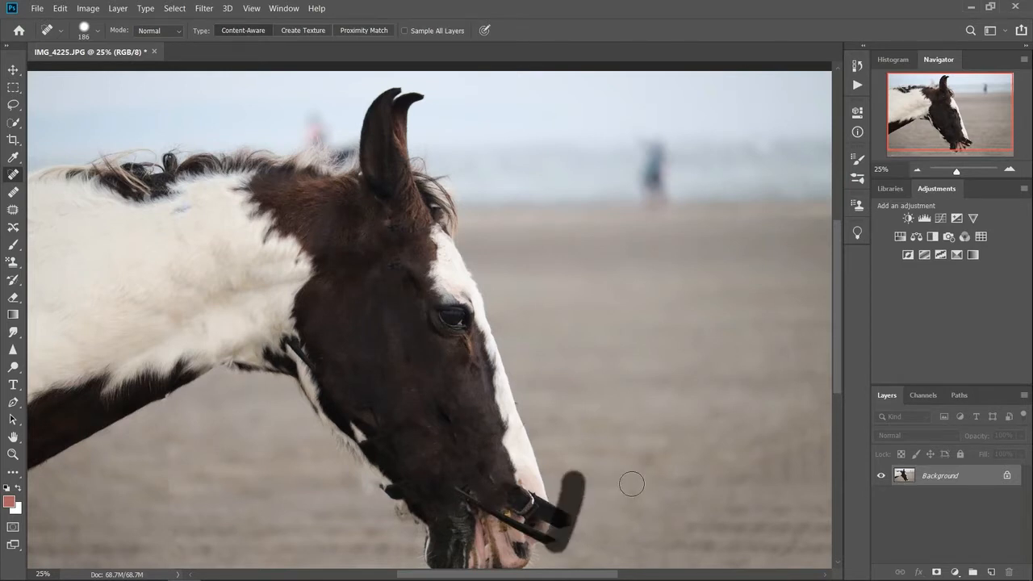
- Set the brush hardness to 100% and paint out the inner end of the thin strap at the corner of the mouth
click(98, 31)
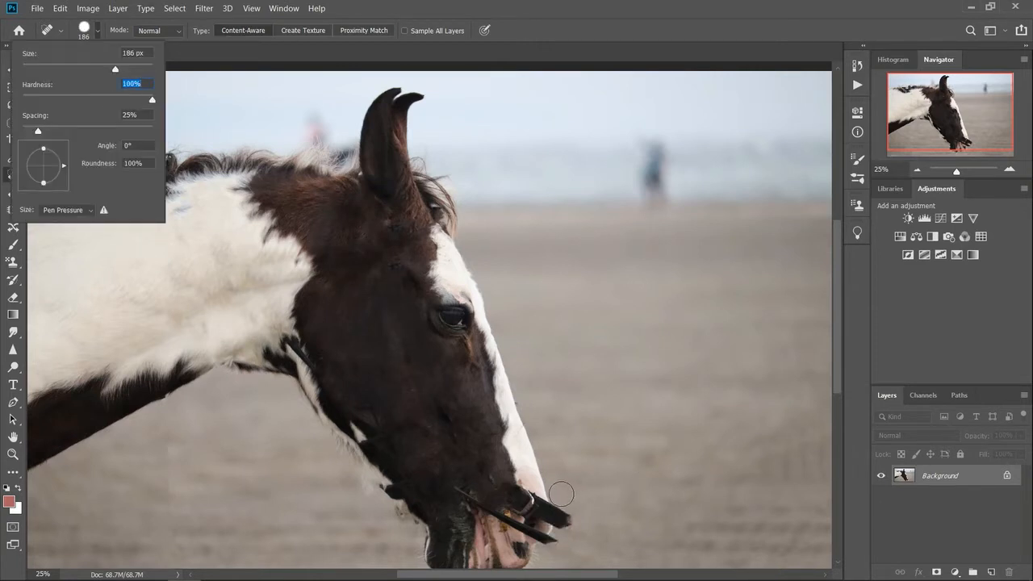
drag(562, 494, 561, 539)
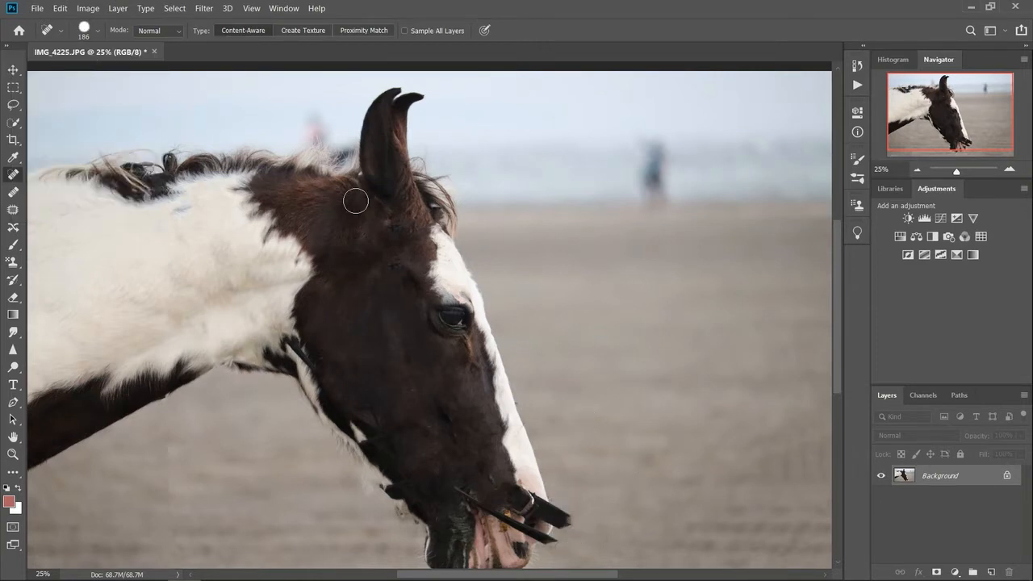
scroll(374, 249, down, 3)
drag(446, 371, 478, 368)
- Try to paint out the remaining straps over the nostril with the hard-edged brush, and undo the strokes
mouse_move(501, 409)
mouse_down()
mouse_move(535, 419)
mouse_move(487, 397)
mouse_move(544, 419)
mouse_move(546, 405)
mouse_move(533, 426)
mouse_up()
mouse_move(523, 368)
mouse_down()
mouse_move(528, 401)
mouse_move(542, 404)
mouse_up()
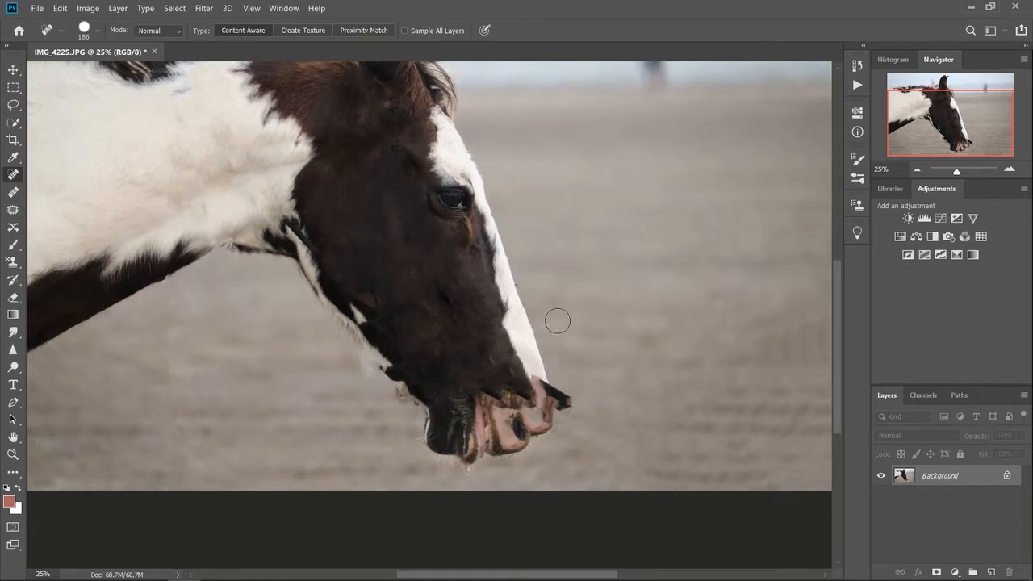
key(ctrl+z)
key(ctrl+z)
key(ctrl+z)
key(ctrl+z)
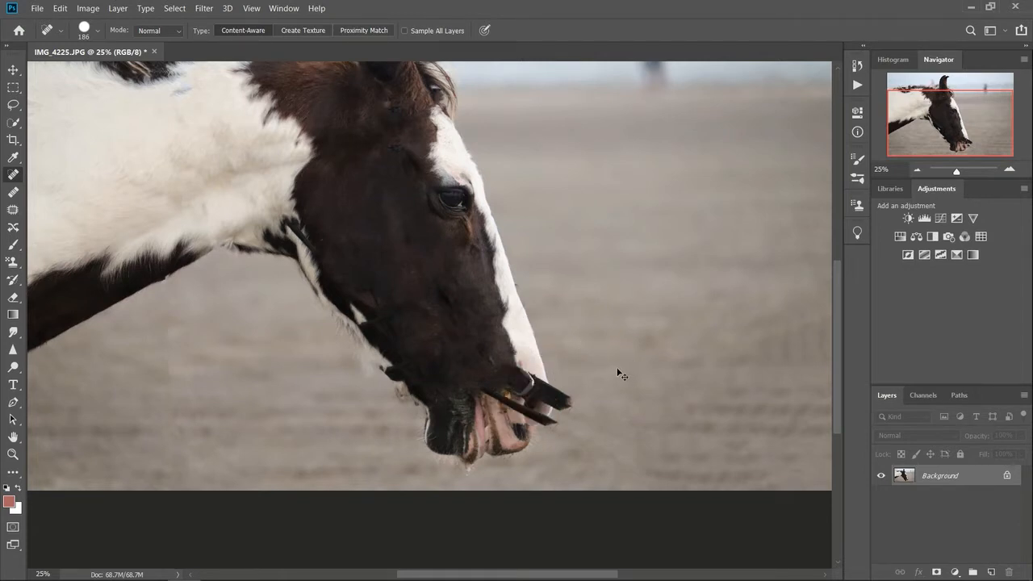
- Paint out the dark strap remnants along the horse's throat, jawline and chin
scroll(555, 324, up, 5)
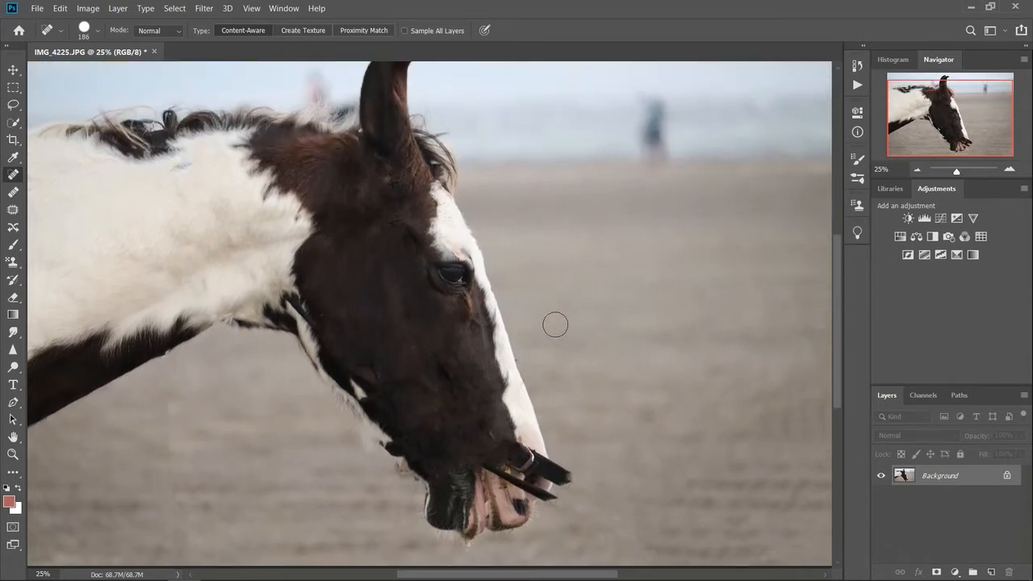
key(ctrl+minus)
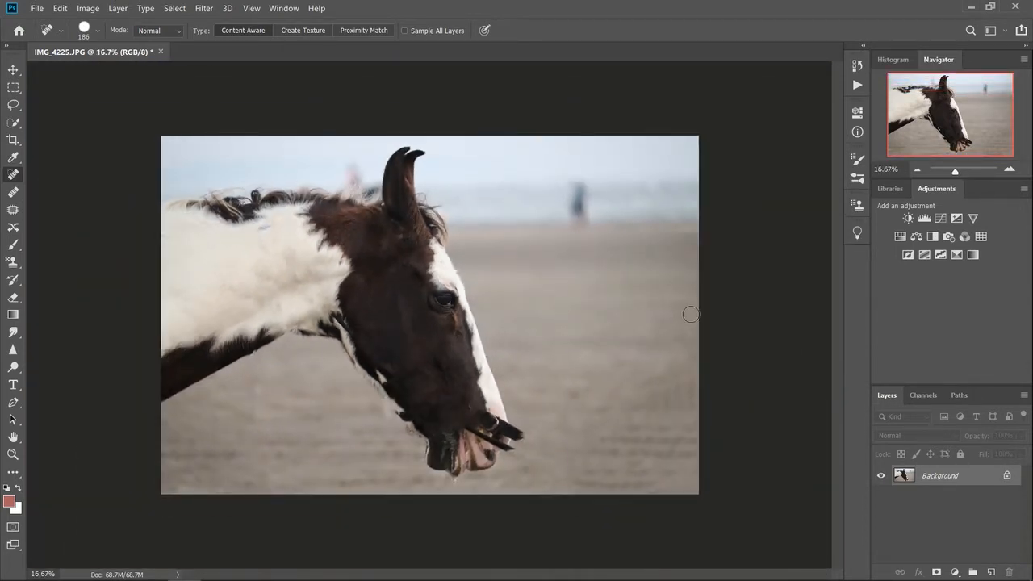
key(ctrl+plus)
drag(289, 318, 305, 345)
drag(390, 459, 402, 478)
drag(351, 392, 378, 419)
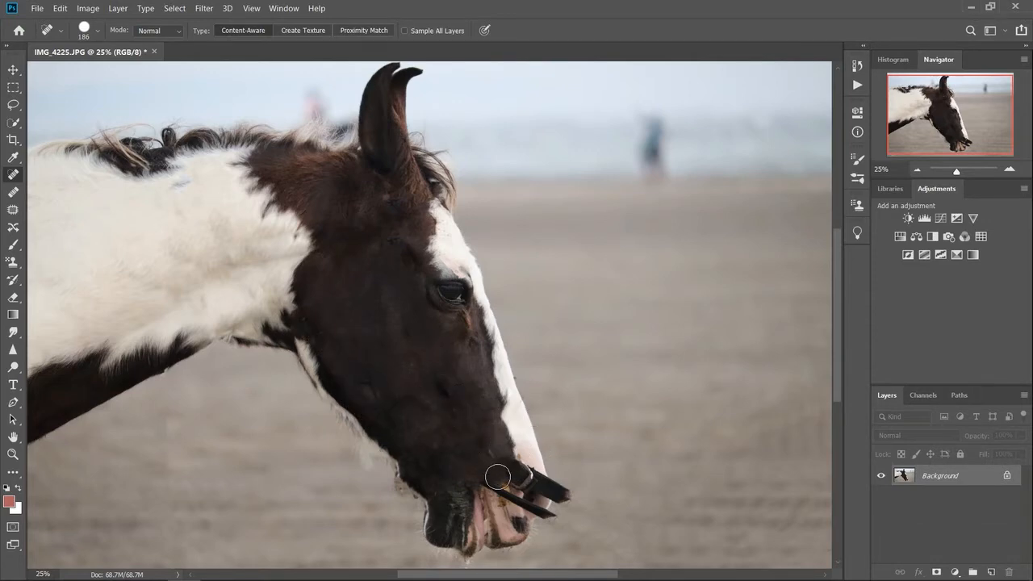
- Set the brush size to 97 px and paint out the thin strap and the buckle across the horse's muzzle
key(ctrl+plus)
key(ctrl+plus)
drag(837, 363, 838, 438)
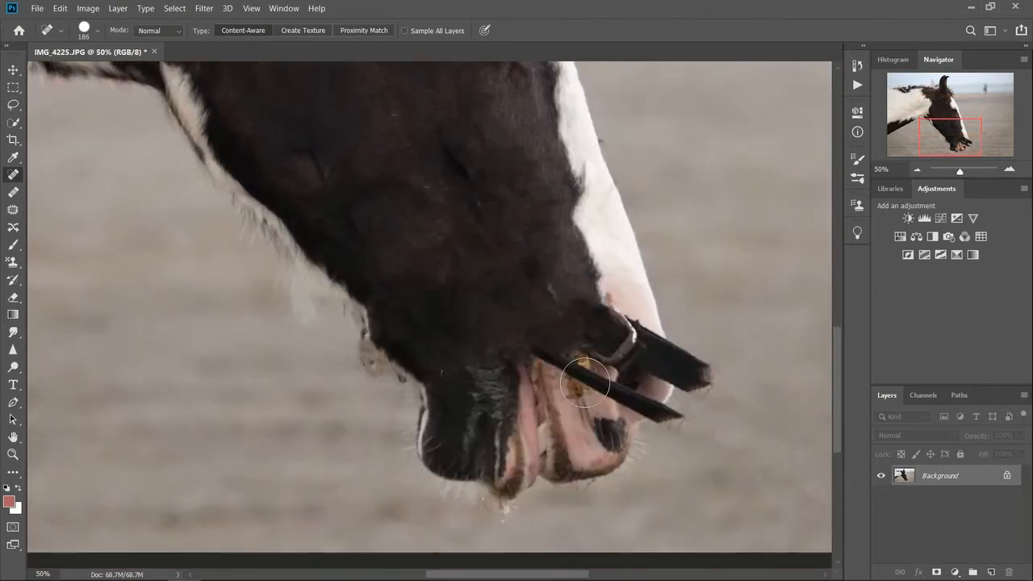
click(97, 31)
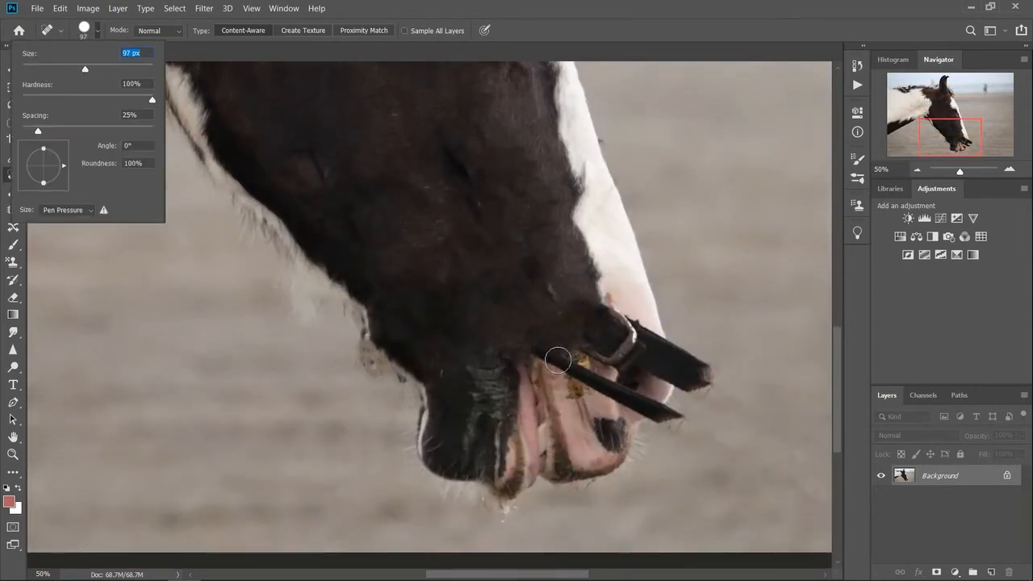
click(535, 350)
mouse_move(530, 348)
mouse_down()
mouse_move(642, 402)
mouse_move(663, 364)
mouse_move(620, 401)
mouse_move(665, 380)
mouse_move(640, 411)
mouse_up()
mouse_move(607, 307)
mouse_down()
mouse_move(589, 356)
mouse_move(625, 305)
mouse_move(607, 371)
mouse_move(621, 371)
mouse_move(639, 311)
mouse_move(634, 382)
mouse_up()
mouse_move(682, 331)
mouse_down()
mouse_move(674, 327)
mouse_move(676, 434)
mouse_up()
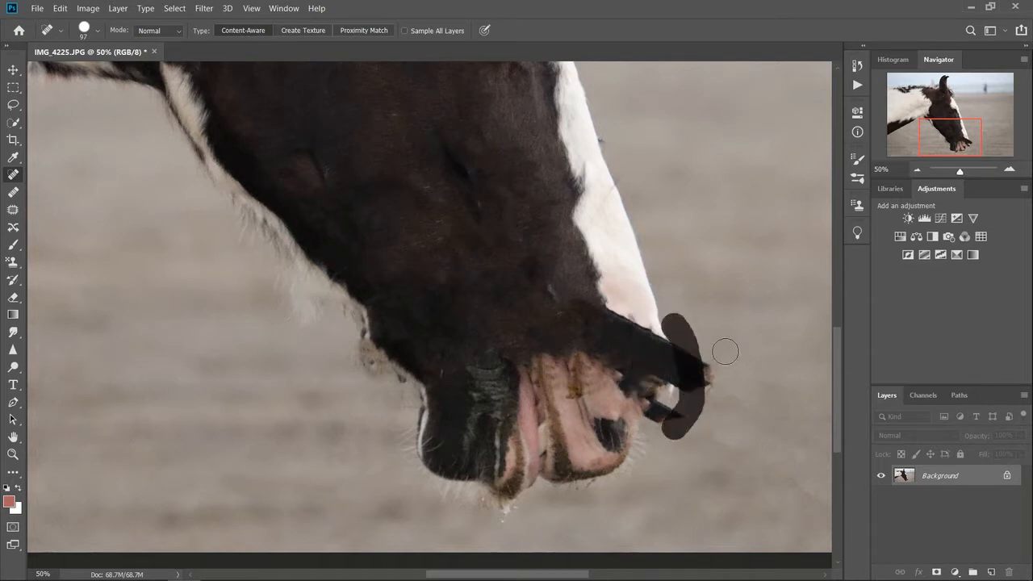
- Paint out the thick strap protruding past the nose and its remnants along the white blaze
mouse_move(708, 339)
mouse_down()
mouse_move(707, 430)
mouse_move(745, 388)
mouse_move(707, 488)
mouse_up()
mouse_move(713, 362)
mouse_down()
mouse_move(699, 387)
mouse_move(722, 388)
mouse_move(678, 364)
mouse_up()
mouse_move(717, 393)
mouse_down()
mouse_move(680, 377)
mouse_move(712, 388)
mouse_move(674, 340)
mouse_up()
mouse_move(707, 381)
mouse_down()
mouse_move(669, 355)
mouse_move(674, 370)
mouse_up()
drag(699, 426, 657, 421)
mouse_move(683, 345)
mouse_down()
mouse_move(710, 373)
mouse_move(674, 364)
mouse_move(684, 385)
mouse_move(672, 387)
mouse_move(623, 296)
mouse_move(660, 344)
mouse_move(623, 325)
mouse_up()
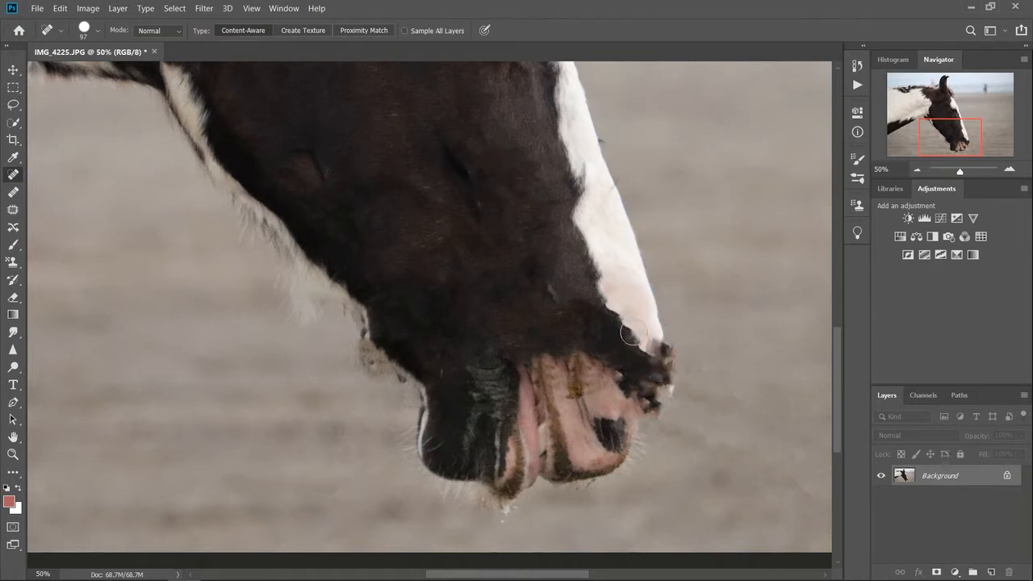
drag(648, 373, 612, 300)
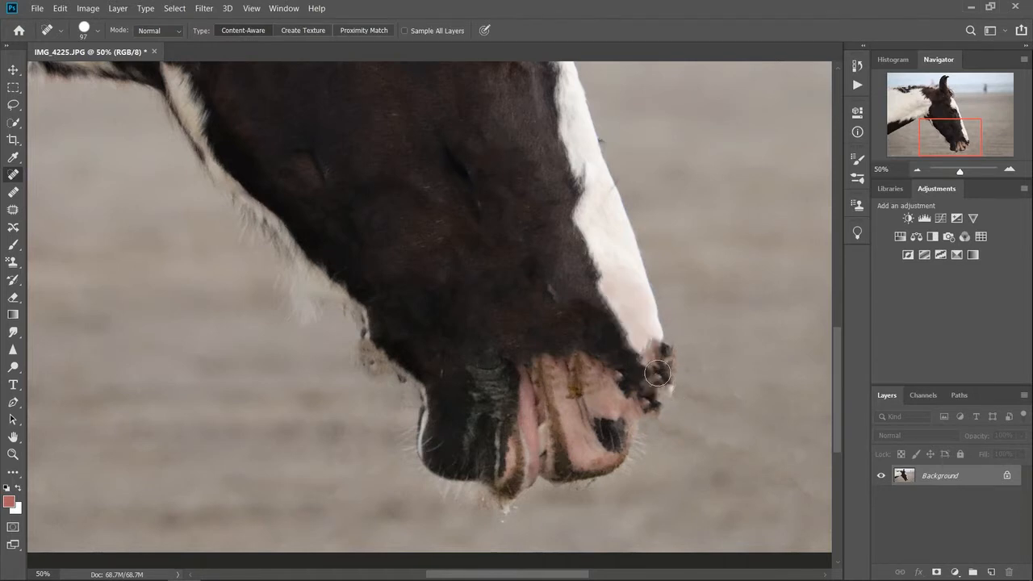
- Clean up the dark leftover patches along the front edge of the muzzle with short healing strokes
drag(674, 348, 653, 429)
drag(667, 328, 655, 450)
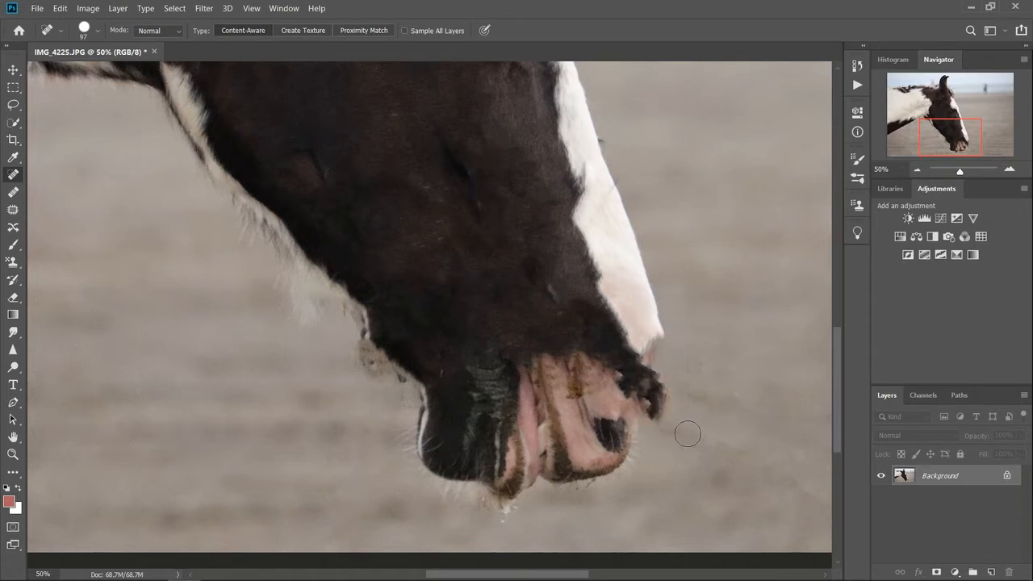
drag(641, 312, 661, 370)
click(657, 339)
click(659, 356)
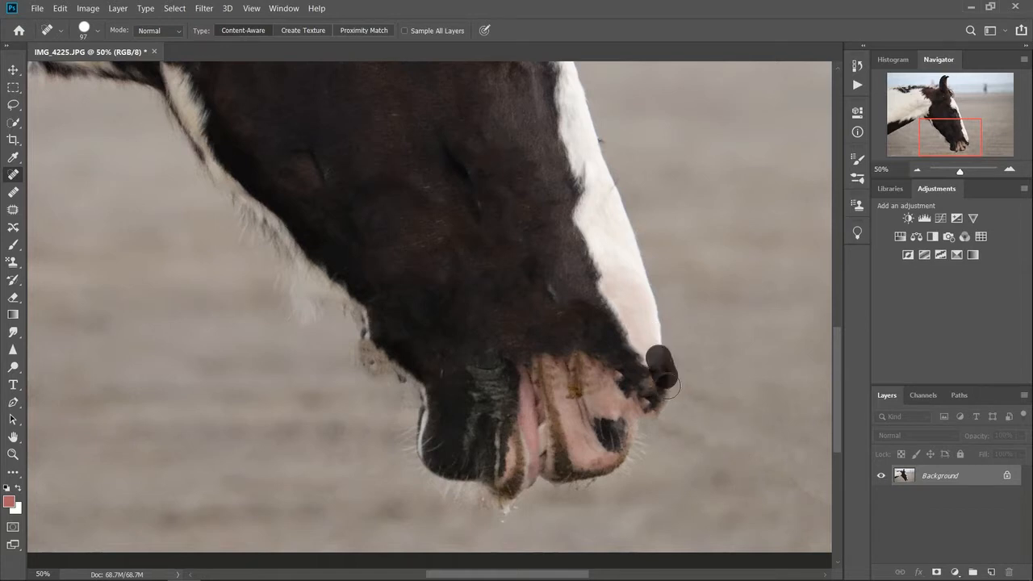
click(652, 360)
click(655, 380)
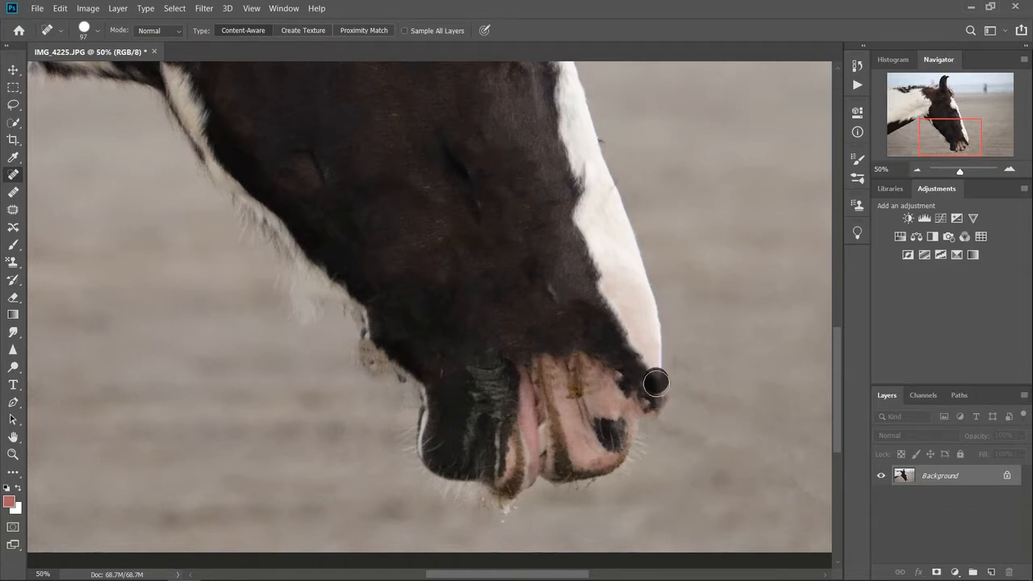
click(659, 406)
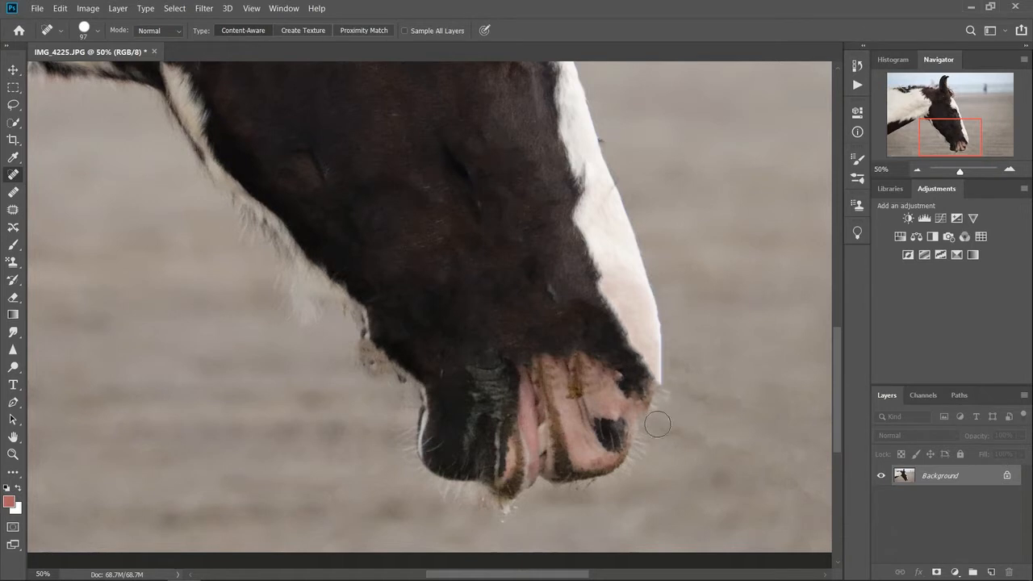
key(ctrl+minus)
key(ctrl+minus)
drag(836, 429, 828, 385)
key(ctrl+minus)
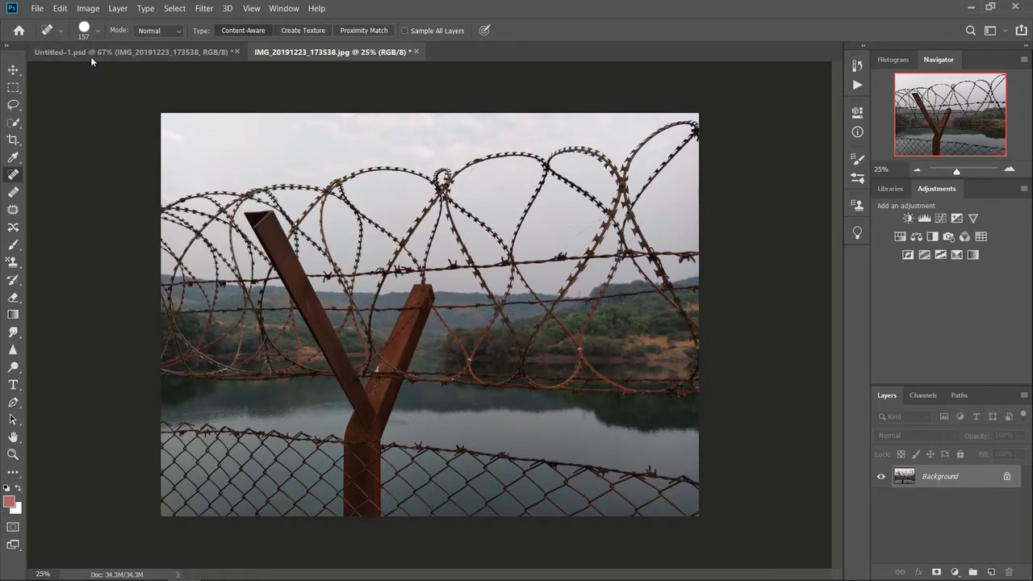
- In the barbed wire fence photo, try to paint out the top wire loops with a 306 px brush, and undo the strokes
click(98, 30)
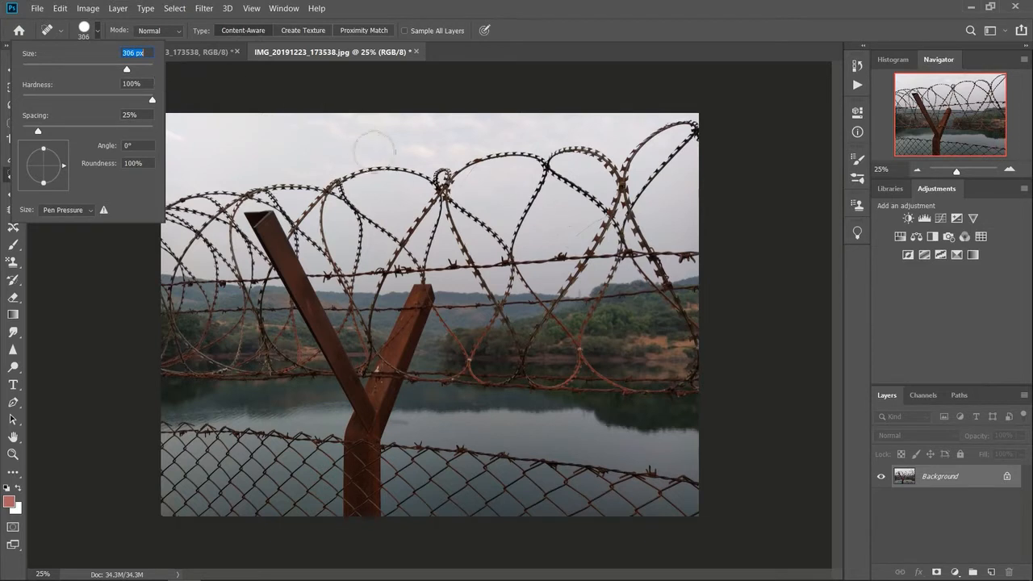
drag(359, 174, 529, 149)
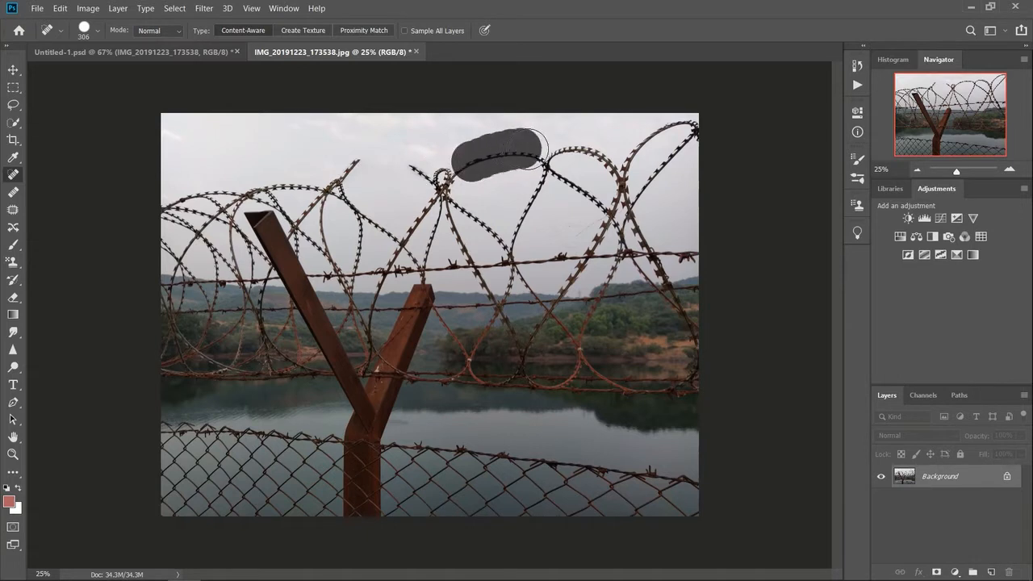
drag(495, 179, 492, 180)
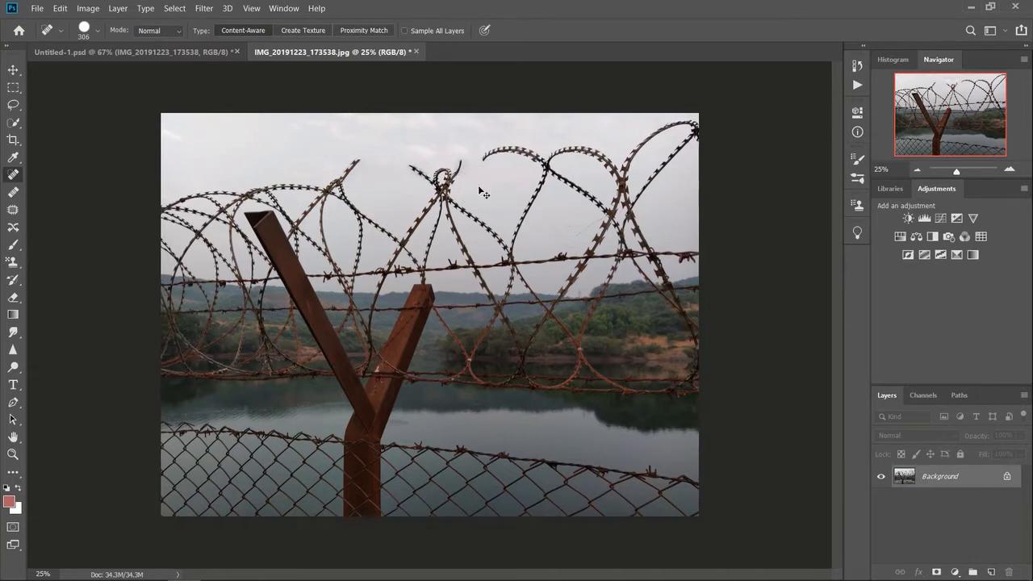
key(ctrl+z)
key(ctrl+z)
- Reduce the brush size to 172 px and paint out the upper razor wire loops in the sky, from the middle to the right edge
click(96, 33)
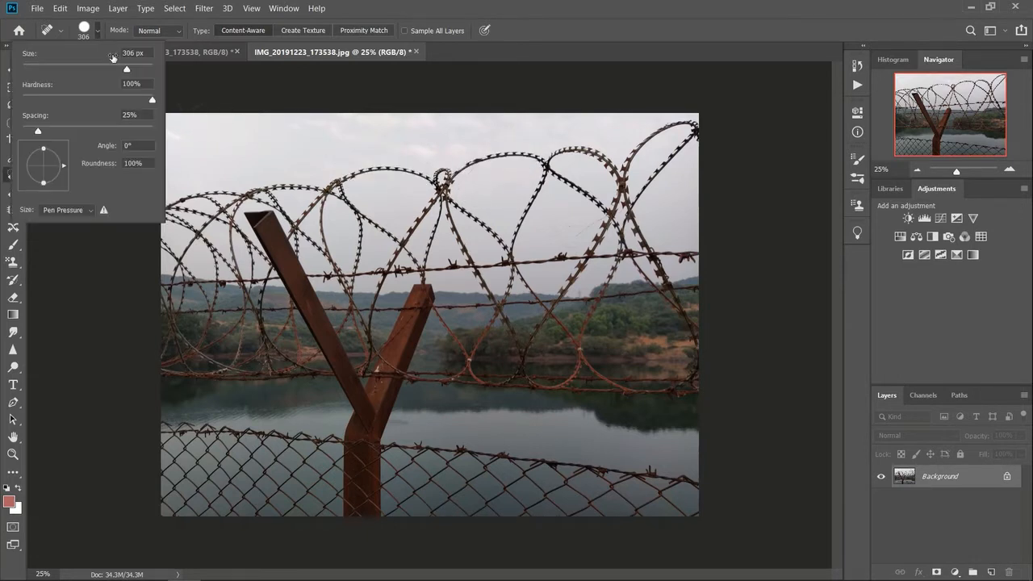
mouse_move(343, 178)
mouse_down()
mouse_move(379, 166)
mouse_move(427, 180)
mouse_up()
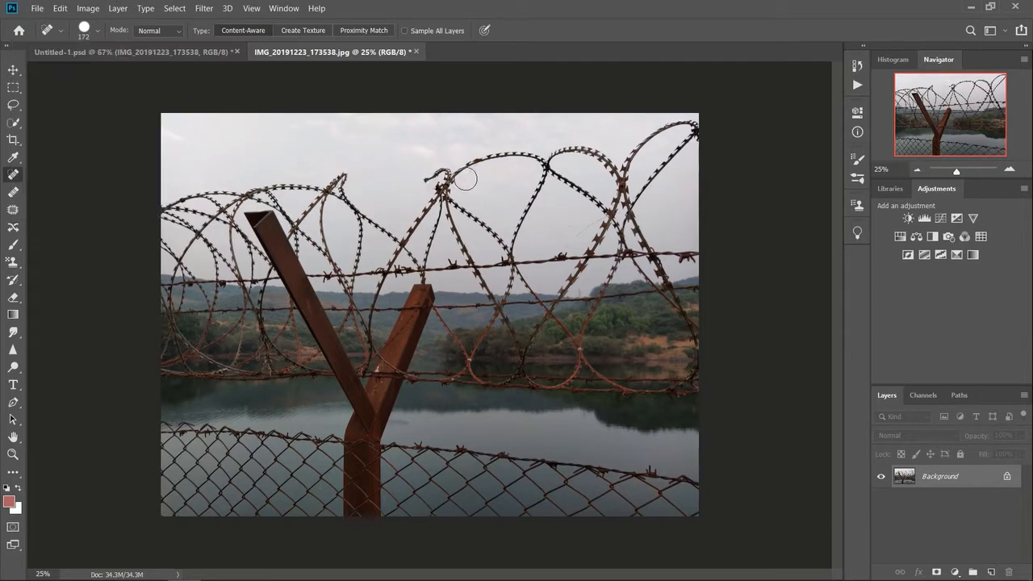
mouse_move(428, 177)
mouse_down()
mouse_move(505, 152)
mouse_move(615, 212)
mouse_up()
mouse_move(541, 169)
mouse_down()
mouse_move(574, 150)
mouse_move(613, 161)
mouse_move(623, 184)
mouse_move(630, 160)
mouse_move(699, 124)
mouse_up()
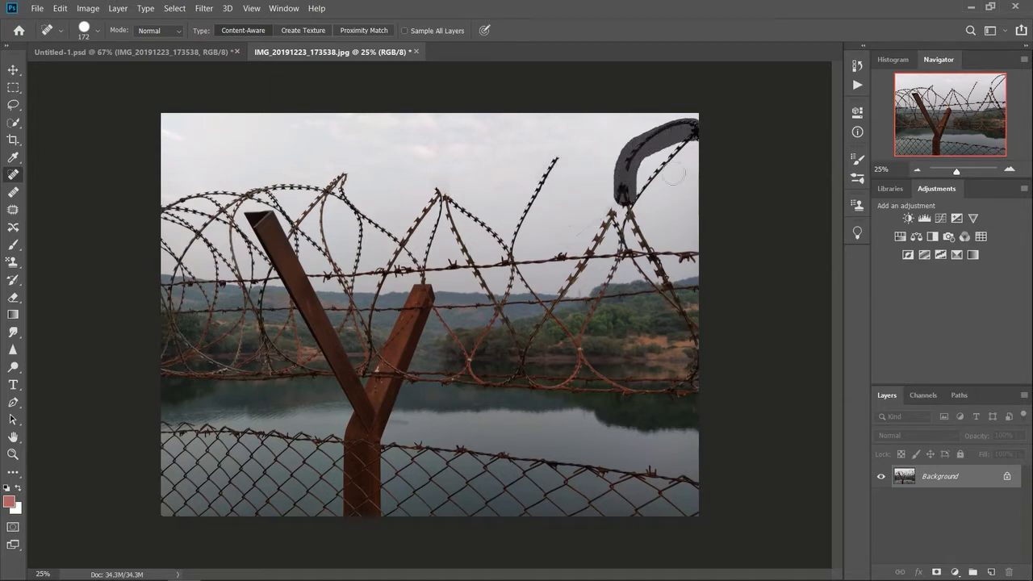
mouse_move(644, 196)
mouse_down()
mouse_move(709, 123)
mouse_move(702, 131)
mouse_up()
drag(557, 161, 513, 249)
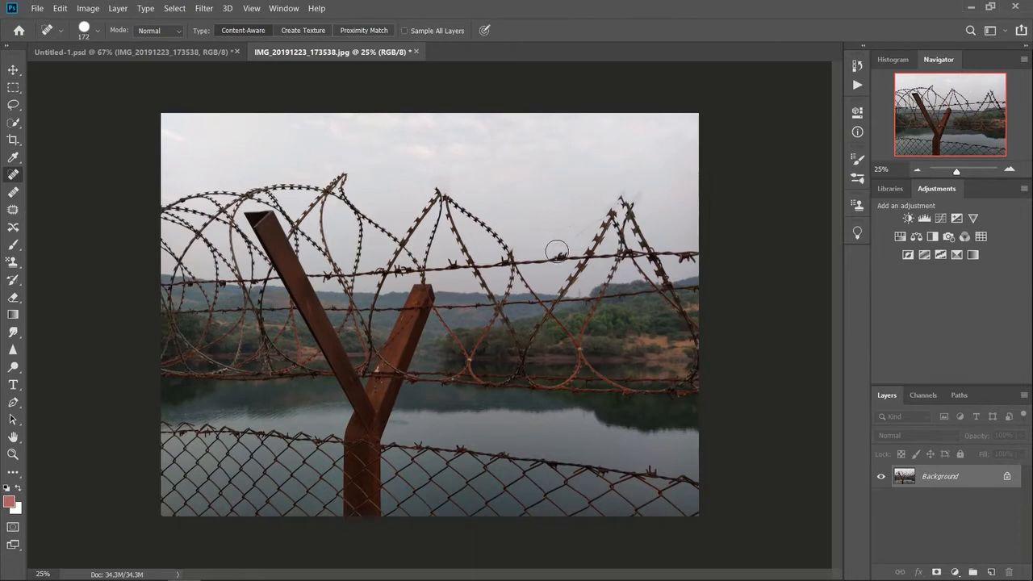
- Paint out the barbed strand and coil peak in the sky above the right-hand hills, and clean up the smudges around them
drag(525, 258, 591, 264)
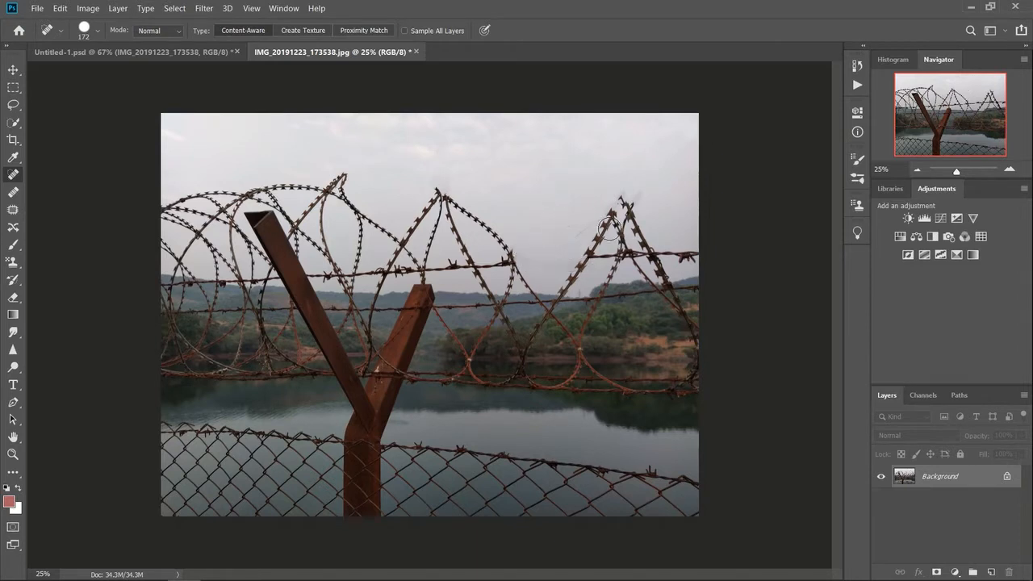
mouse_move(626, 201)
mouse_down()
mouse_move(594, 234)
mouse_move(565, 295)
mouse_move(612, 211)
mouse_move(650, 244)
mouse_move(665, 276)
mouse_move(615, 218)
mouse_move(632, 220)
mouse_move(607, 245)
mouse_up()
drag(589, 255, 709, 256)
drag(585, 274, 706, 263)
drag(587, 255, 691, 256)
mouse_move(624, 235)
mouse_down()
mouse_move(624, 267)
mouse_move(646, 282)
mouse_move(642, 242)
mouse_up()
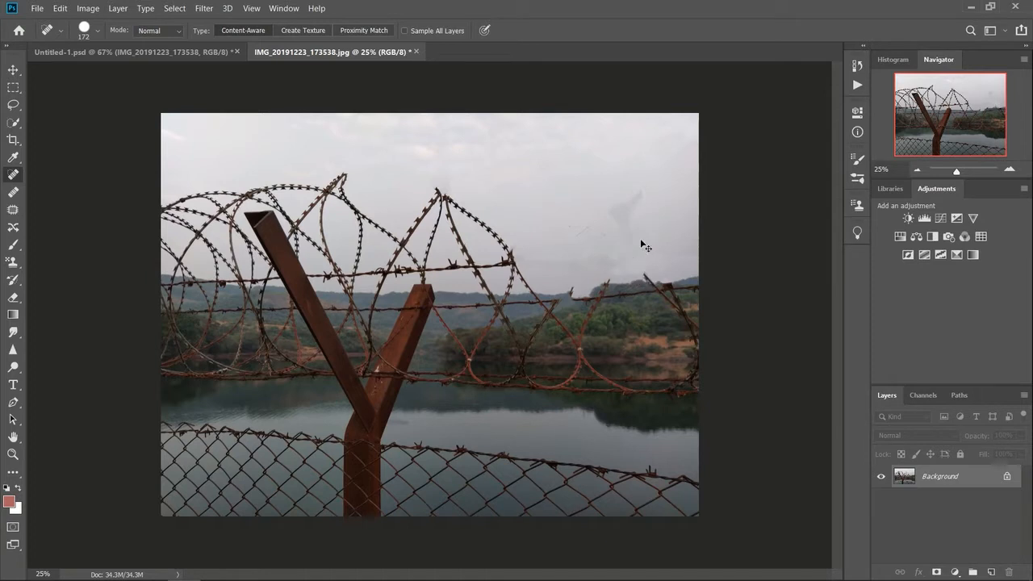
drag(567, 236, 644, 200)
drag(593, 240, 645, 212)
- Paint out the razor wire arcs descending from the middle peak in the sky, along with the horizontal strand crossing them
mouse_move(425, 187)
mouse_down()
mouse_move(492, 219)
mouse_move(520, 260)
mouse_move(514, 283)
mouse_move(517, 266)
mouse_up()
drag(484, 214, 533, 279)
drag(498, 216, 500, 213)
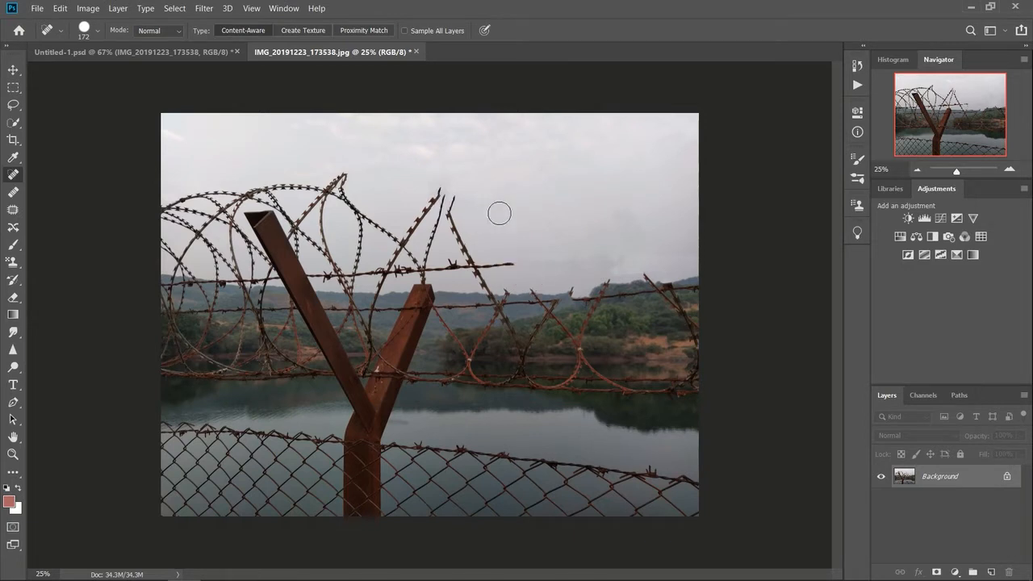
drag(519, 262, 418, 268)
mouse_move(456, 202)
mouse_down()
mouse_move(454, 241)
mouse_move(489, 283)
mouse_up()
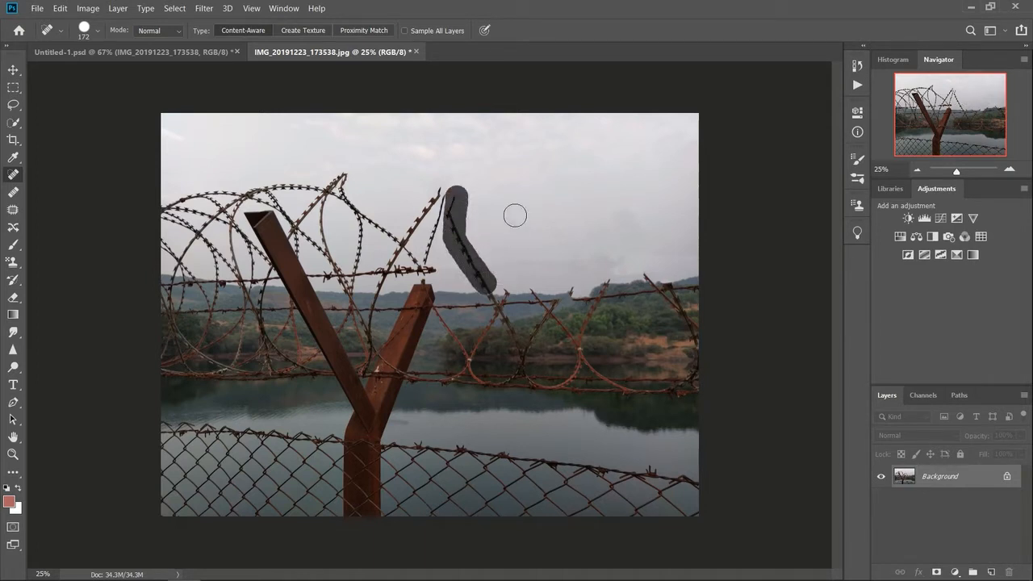
- Paint out the wire strands in the sky above the right post arm, including the horizontal strand and the diagonal one
drag(447, 190, 430, 257)
drag(446, 189, 407, 238)
drag(446, 269, 351, 272)
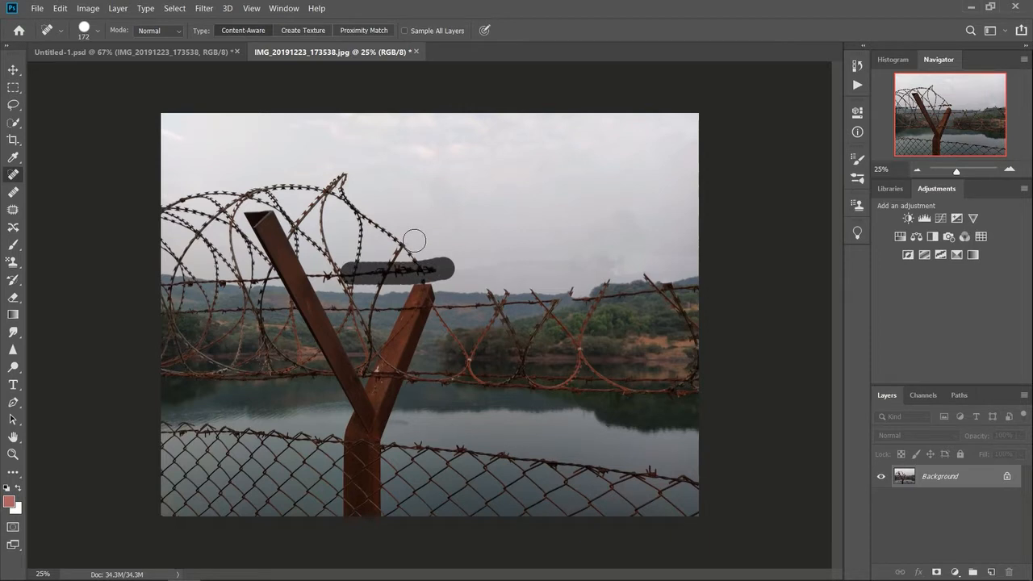
drag(433, 273, 356, 217)
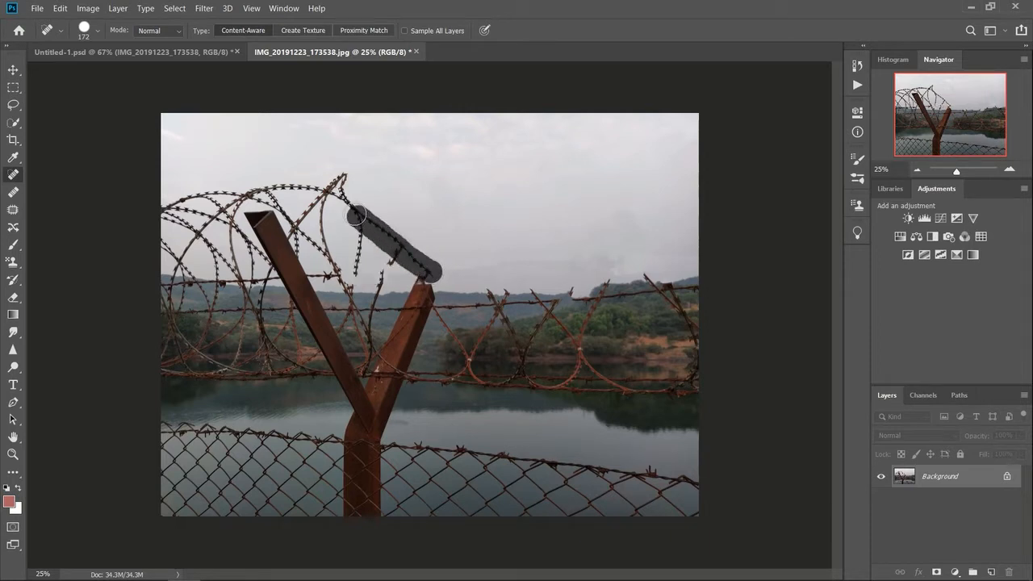
- Paint out the wire peak between the two post arms and the coil arc near the left arm's tip
mouse_move(412, 234)
mouse_down()
mouse_move(399, 237)
mouse_move(375, 284)
mouse_move(352, 279)
mouse_move(376, 282)
mouse_move(353, 275)
mouse_move(363, 222)
mouse_move(332, 189)
mouse_move(348, 167)
mouse_move(349, 197)
mouse_move(342, 179)
mouse_move(300, 216)
mouse_move(321, 215)
mouse_move(347, 187)
mouse_move(251, 188)
mouse_up()
mouse_move(358, 189)
mouse_down()
mouse_move(323, 178)
mouse_move(330, 235)
mouse_move(348, 234)
mouse_up()
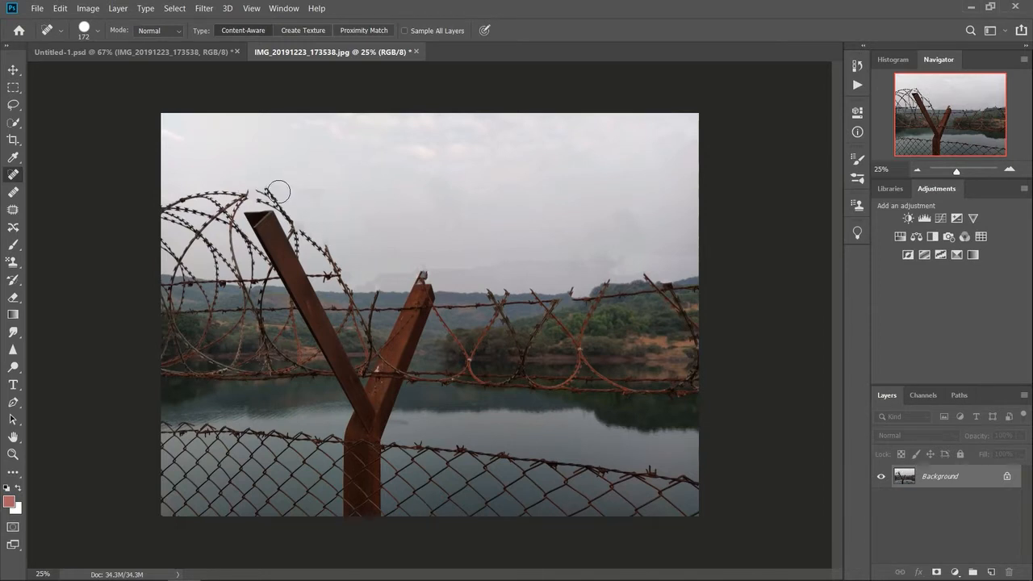
mouse_move(254, 183)
mouse_down()
mouse_move(344, 286)
mouse_move(345, 270)
mouse_move(317, 273)
mouse_move(295, 218)
mouse_up()
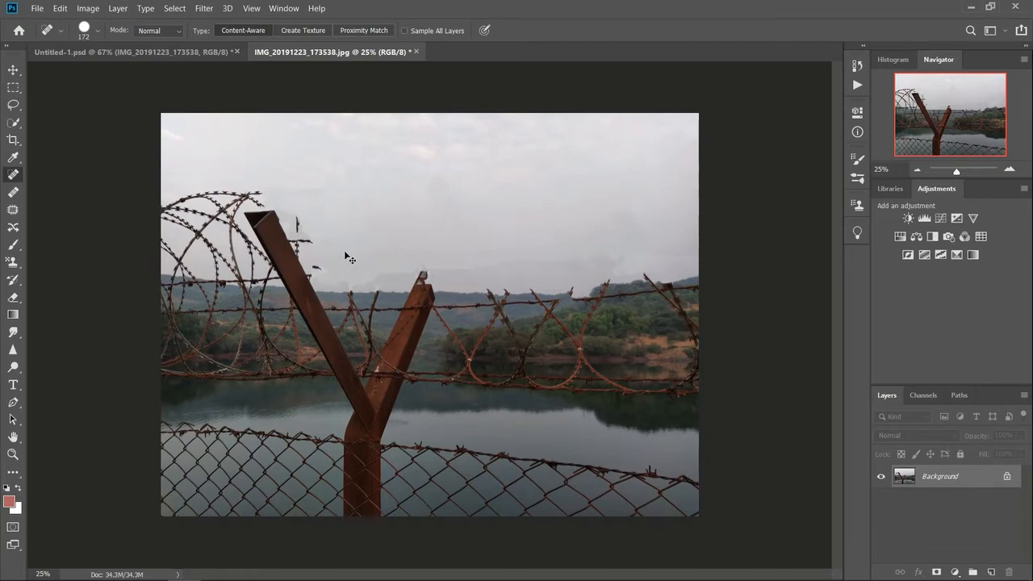
drag(268, 198, 194, 197)
- Set the brush size to 126 px and paint over the topmost razor wire strand in the photo's upper-left sky
key(ctrl+plus)
key(ctrl+plus)
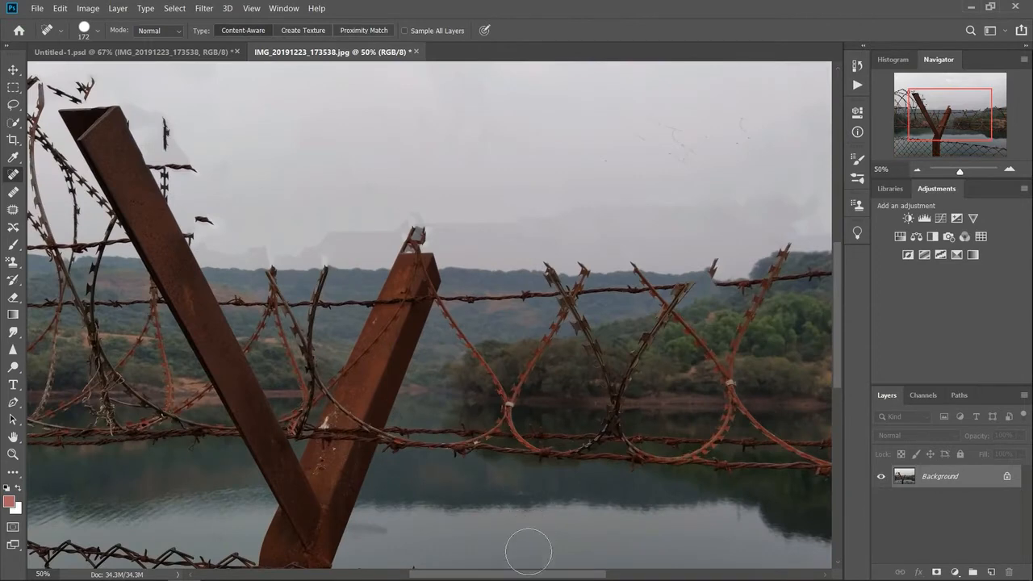
drag(518, 574, 462, 575)
scroll(242, 173, up, 3)
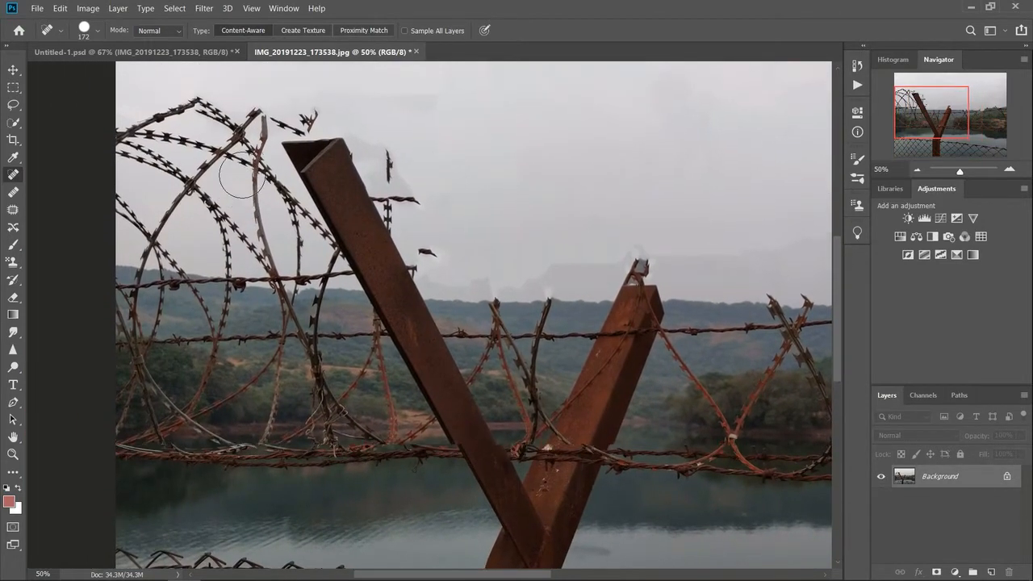
click(98, 31)
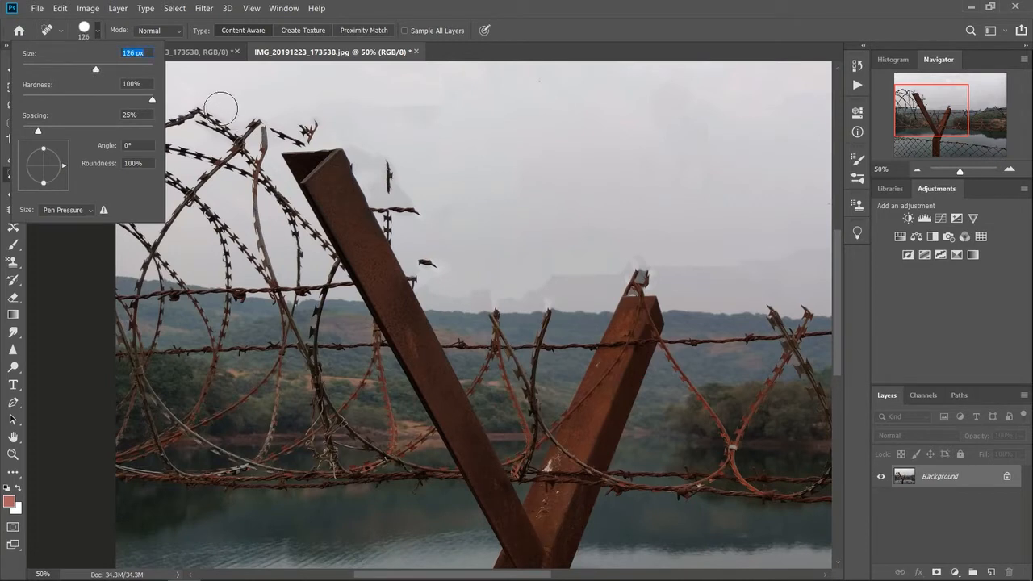
key(Return)
mouse_move(211, 102)
mouse_down()
mouse_move(143, 125)
mouse_move(186, 112)
mouse_move(250, 131)
mouse_up()
drag(173, 100, 222, 131)
drag(165, 97, 230, 127)
drag(181, 87, 242, 129)
drag(159, 111, 226, 126)
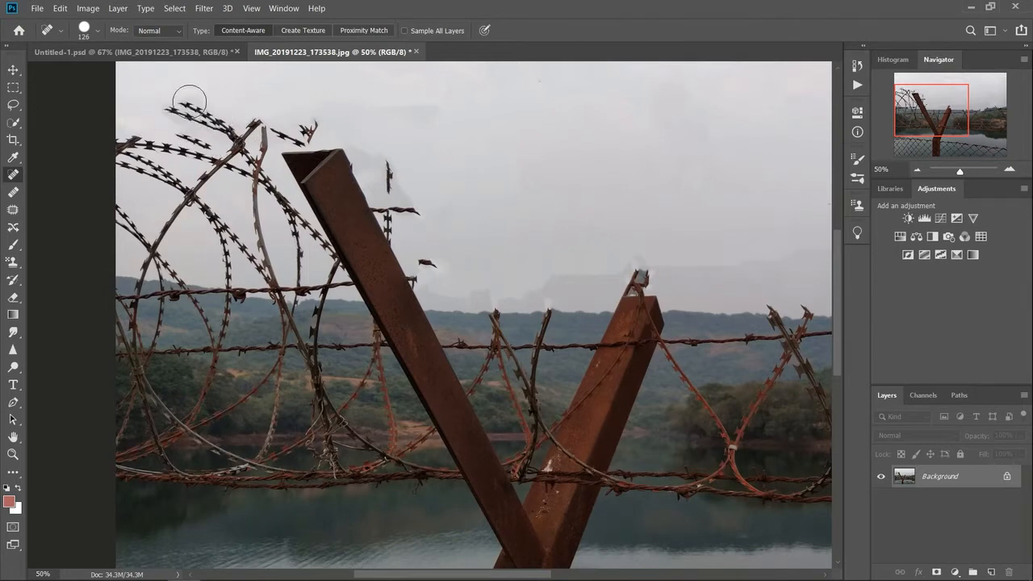
- Try to paint out the tip of the left post arm with 126 px and 172 px strokes, and undo the last one
click(97, 31)
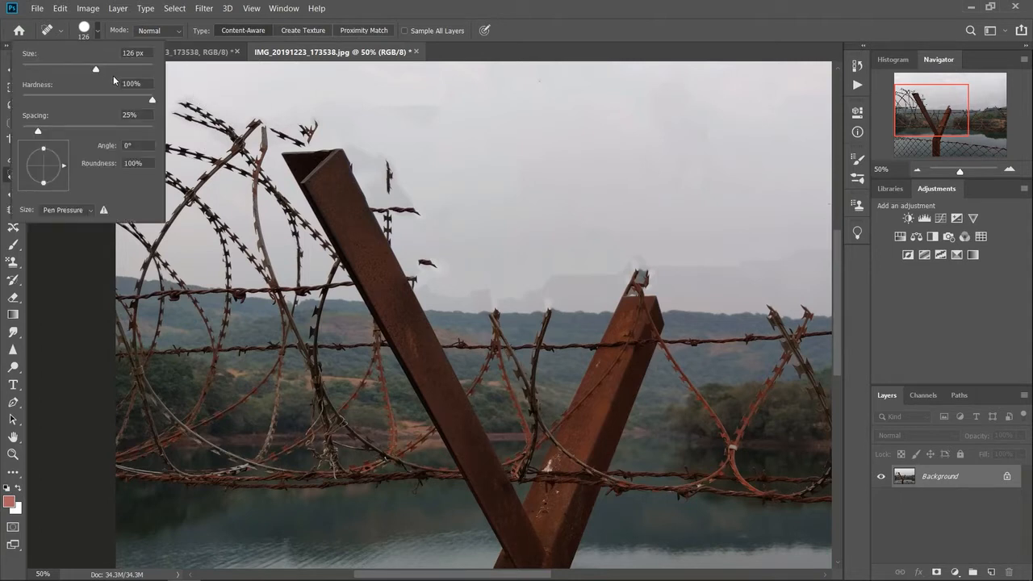
mouse_move(326, 113)
mouse_down()
mouse_move(286, 135)
mouse_move(329, 176)
mouse_move(378, 176)
mouse_up()
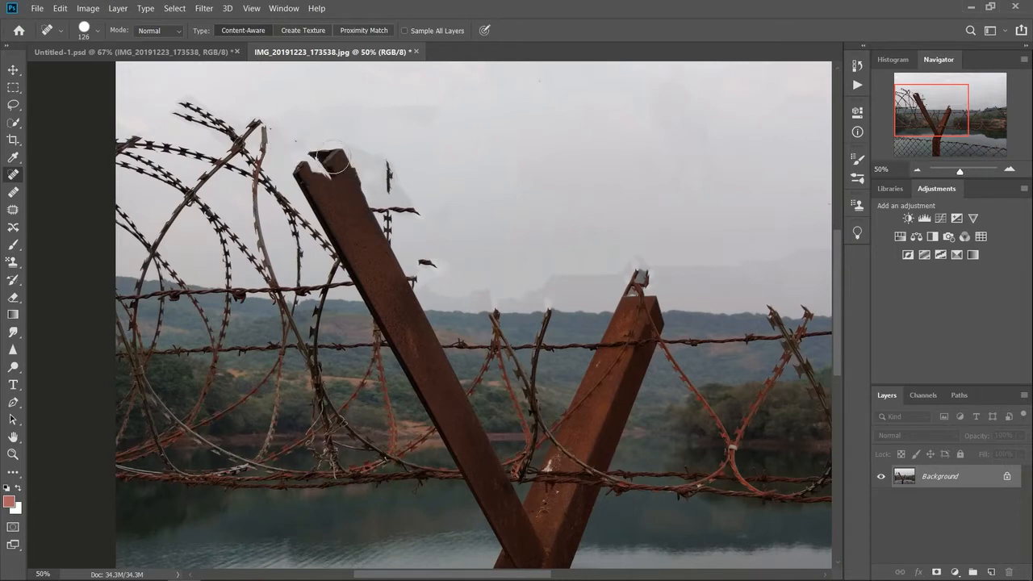
click(98, 32)
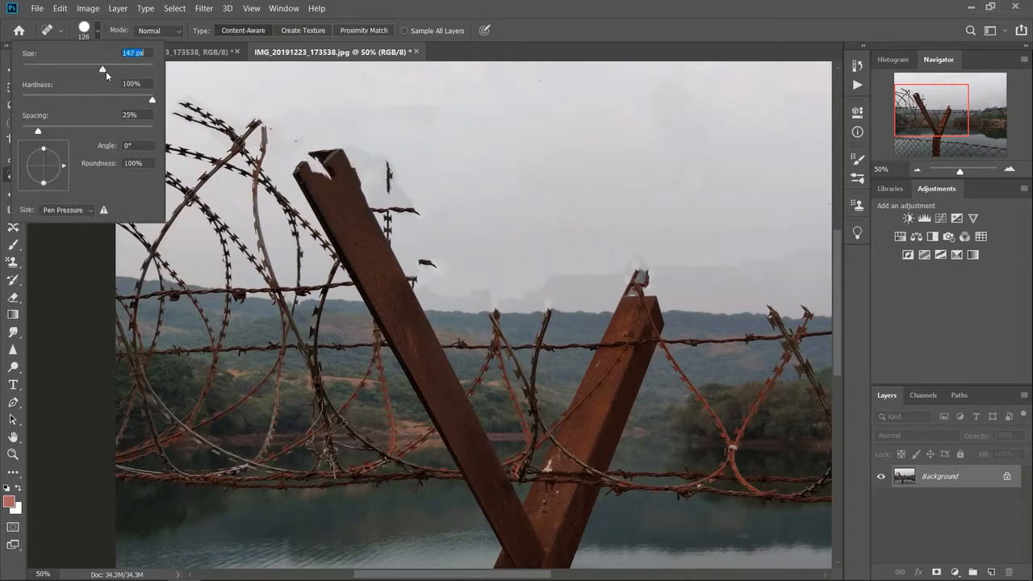
drag(321, 154, 413, 274)
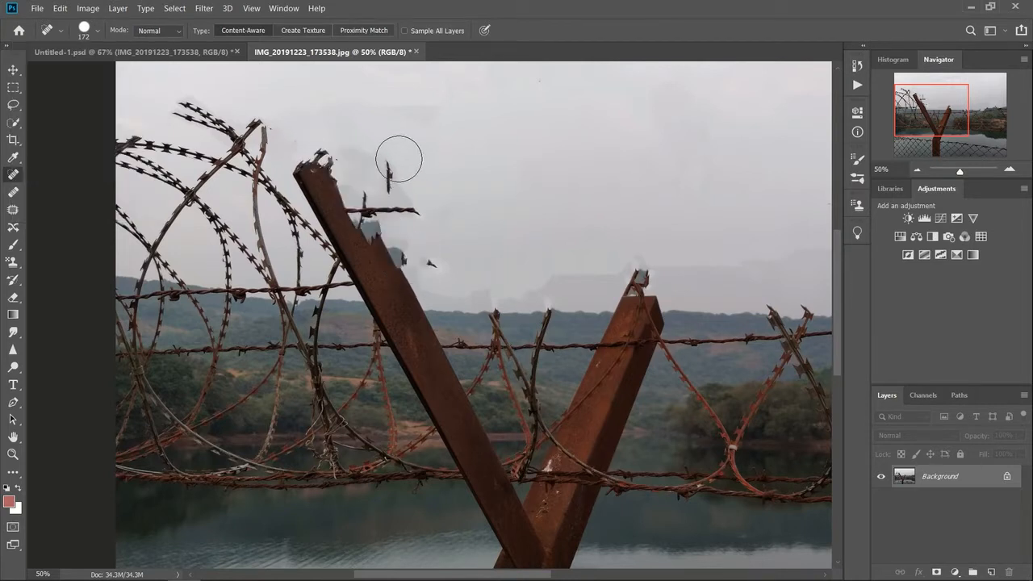
key(ctrl+z)
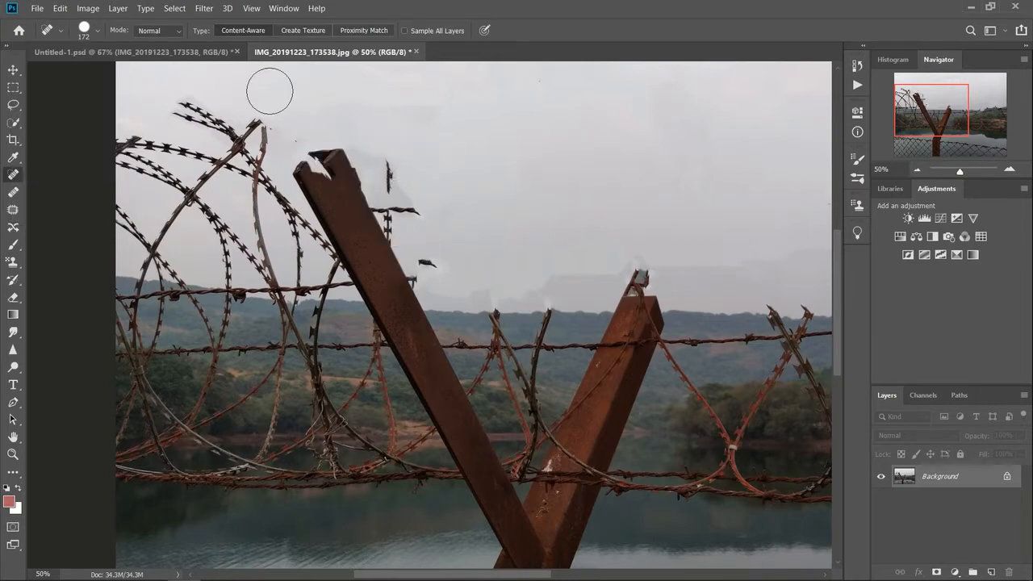
- Enlarge the brush to 399 px, paint out the left post arm above the hills, and undo the extra stroke across the sky
click(98, 31)
drag(134, 74, 136, 74)
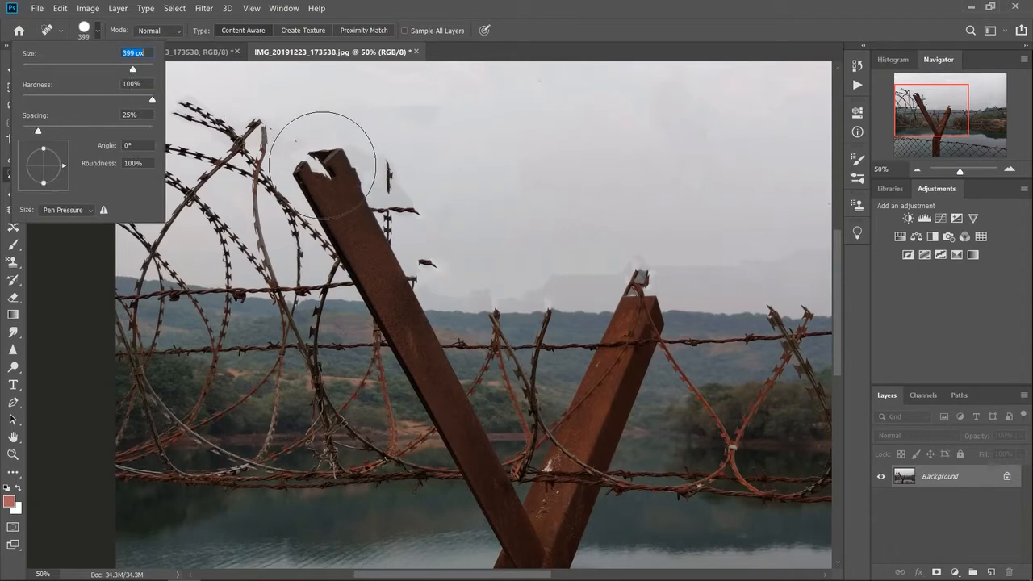
mouse_move(323, 153)
mouse_down()
mouse_move(375, 230)
mouse_move(395, 242)
mouse_move(413, 219)
mouse_up()
mouse_move(362, 171)
mouse_down()
mouse_move(343, 218)
mouse_move(445, 189)
mouse_move(453, 241)
mouse_up()
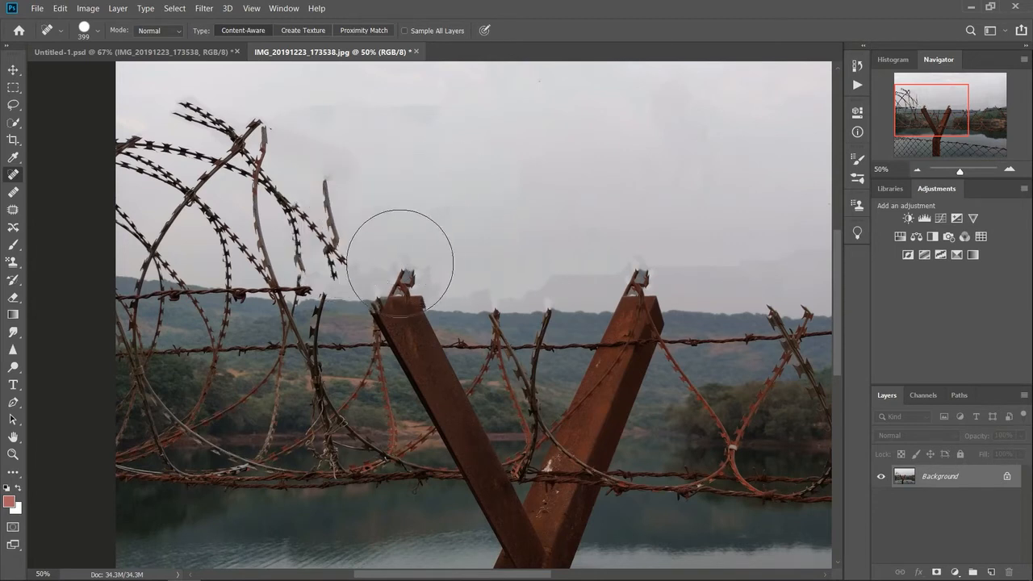
mouse_move(333, 246)
mouse_down()
mouse_move(418, 260)
mouse_move(510, 257)
mouse_up()
key(ctrl+z)
- Reduce the brush size to 113 px and paint out the lower part of the slanted strand in the sky at far left
click(98, 31)
drag(99, 73, 92, 72)
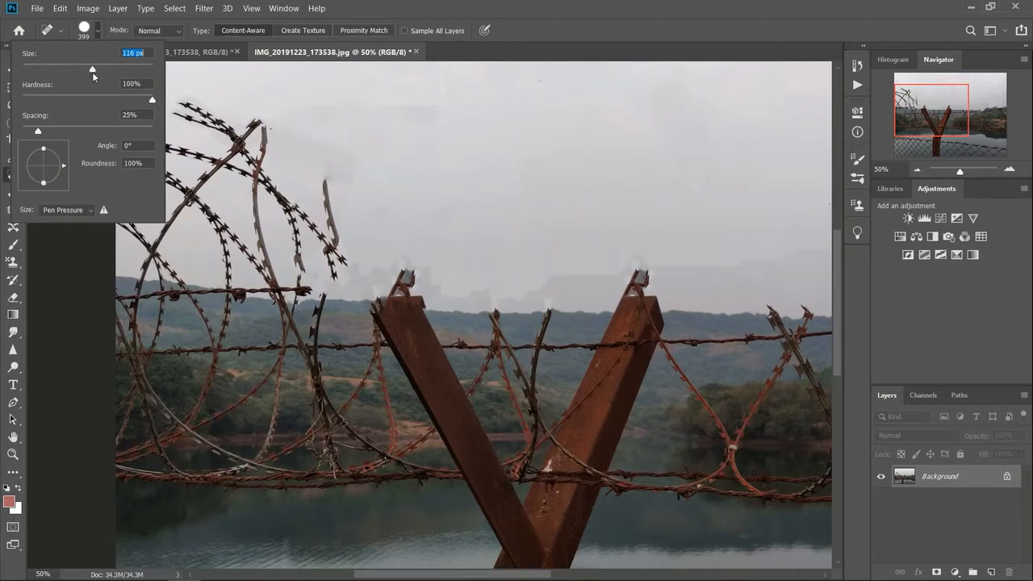
click(168, 239)
mouse_move(165, 237)
mouse_down()
mouse_move(185, 217)
mouse_move(169, 224)
mouse_move(183, 211)
mouse_move(187, 223)
mouse_move(122, 211)
mouse_move(147, 245)
mouse_up()
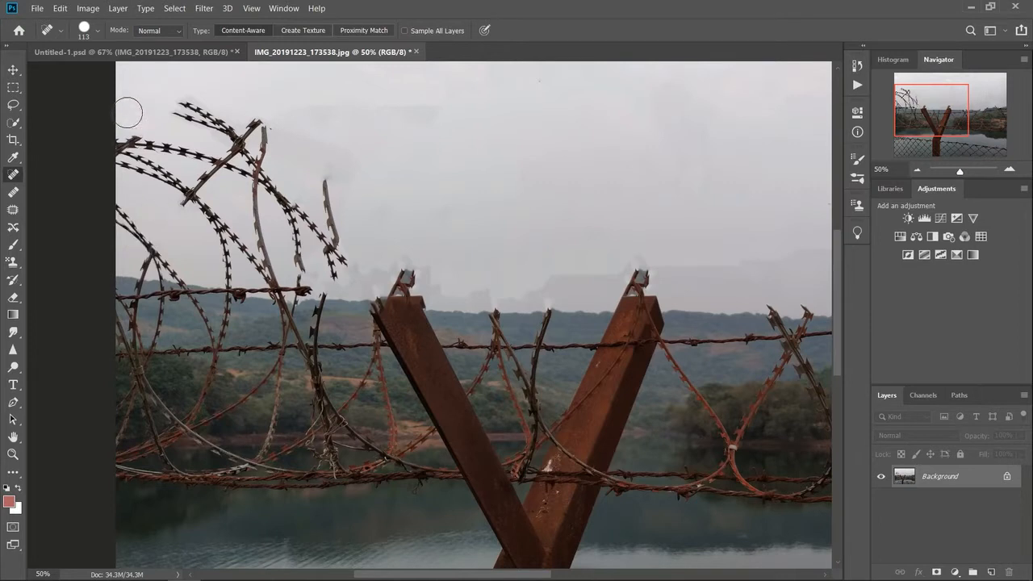
- Set the brush size to 84 px and paint out the two strands running from the slanted wire down to the horizontal barbed wire
click(98, 32)
drag(77, 70, 76, 69)
drag(207, 231, 223, 274)
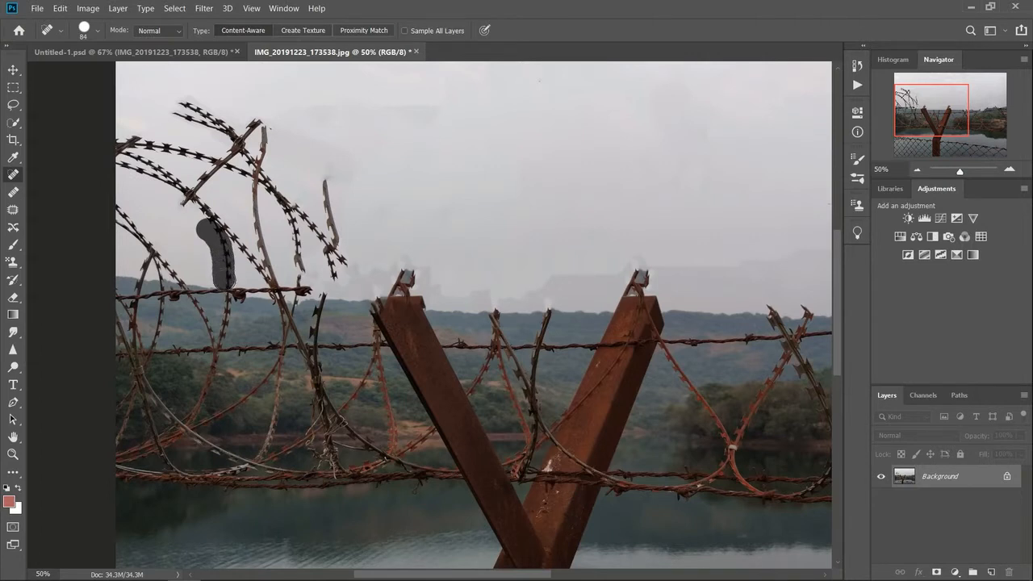
drag(198, 212, 254, 272)
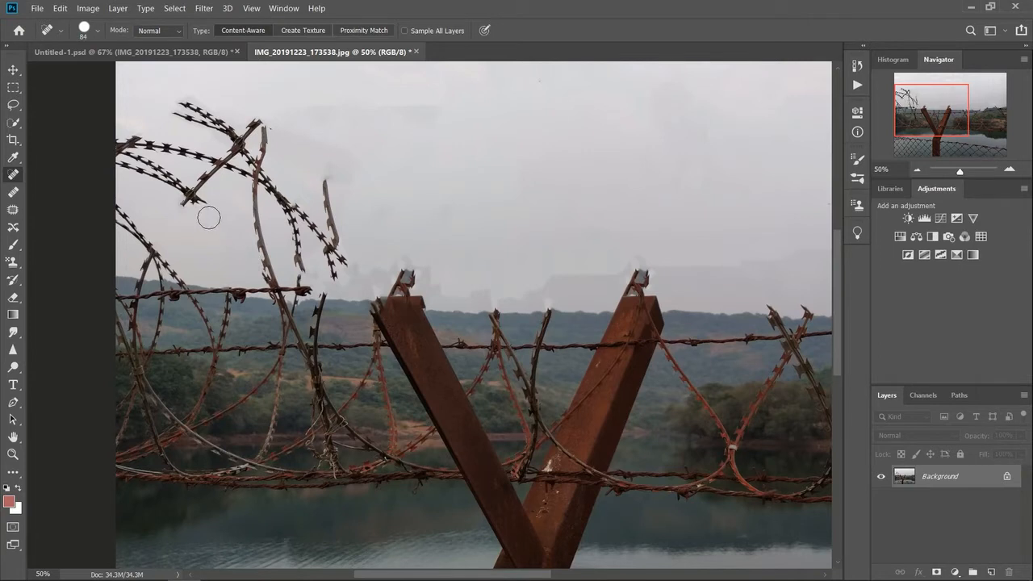
drag(203, 205, 181, 202)
- Paint out the curved strands above the horizontal barbed wire on the left, and remove that wire's loose end and the floating barb
drag(244, 189, 273, 276)
mouse_move(263, 221)
mouse_down()
mouse_move(272, 277)
mouse_move(289, 272)
mouse_move(297, 242)
mouse_move(287, 226)
mouse_up()
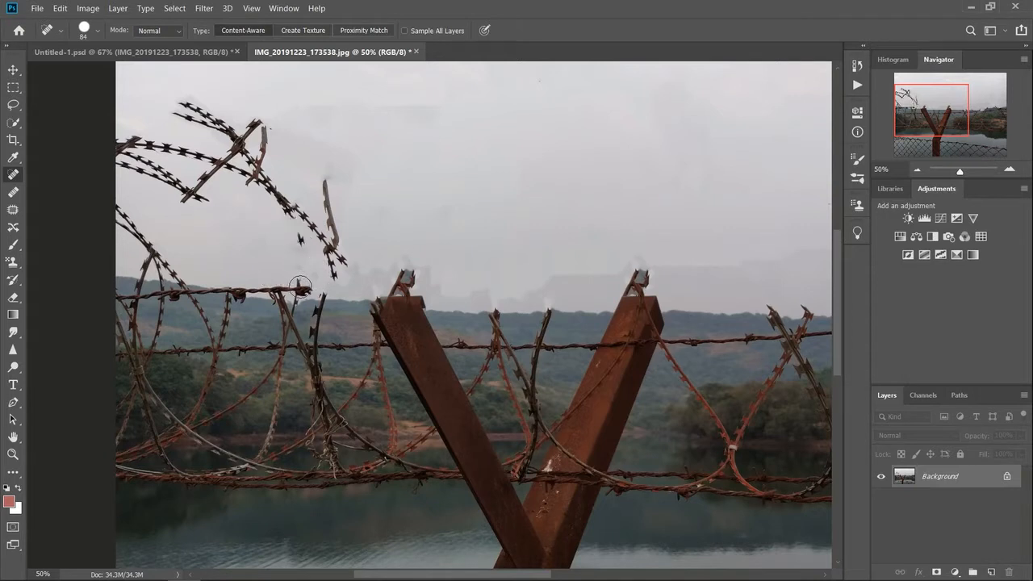
drag(312, 284, 242, 282)
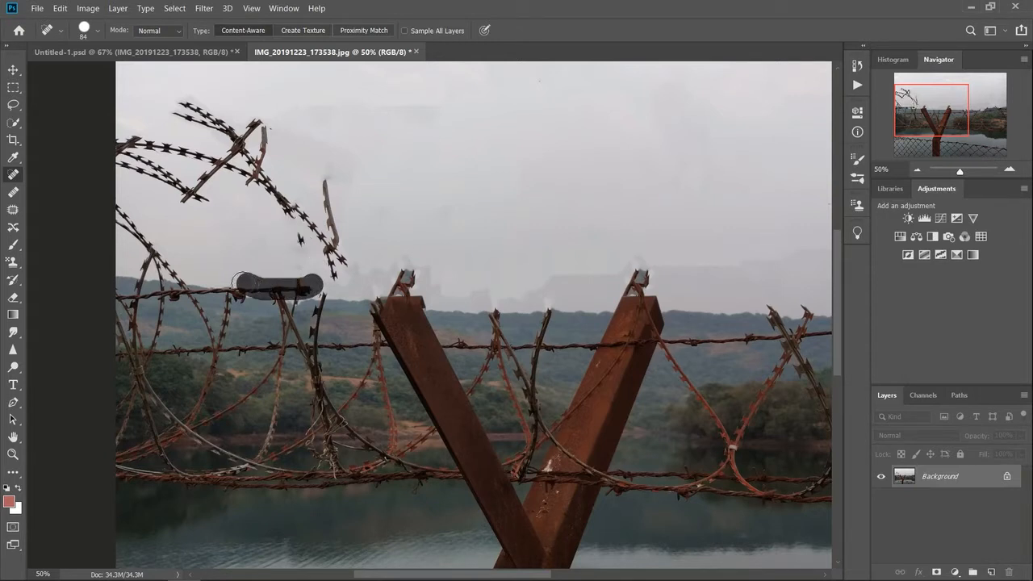
key(ctrl+z)
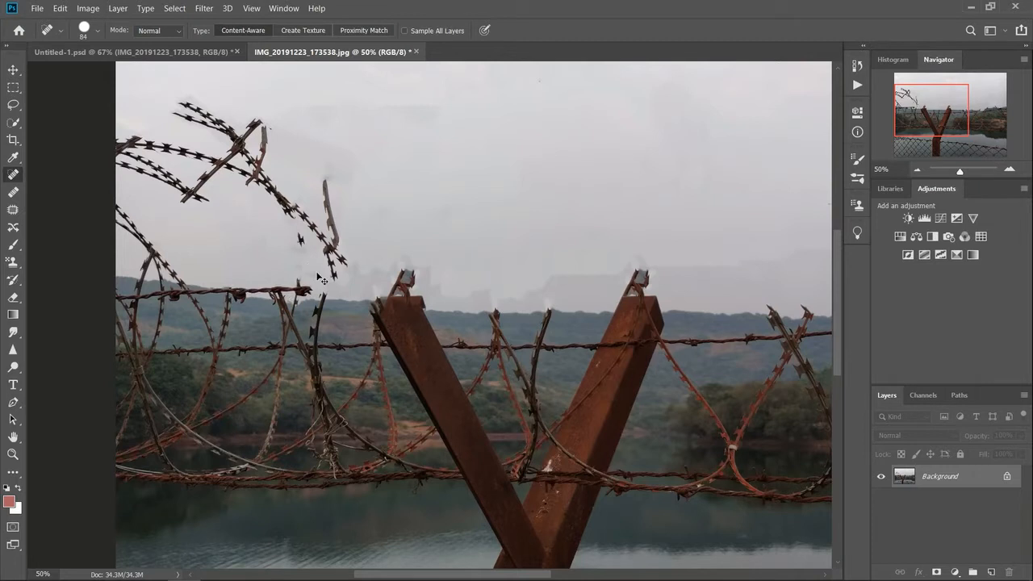
click(306, 287)
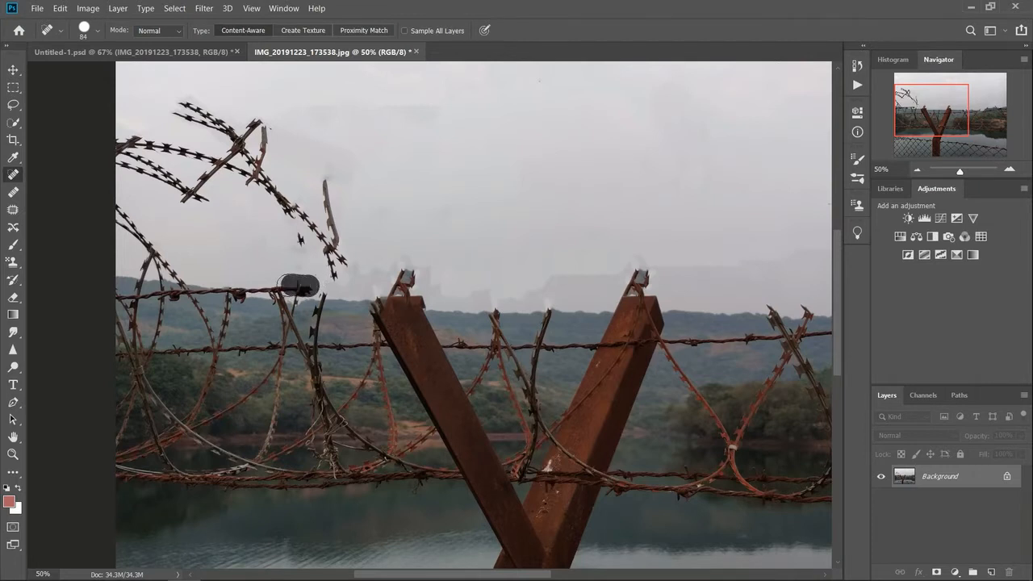
click(299, 242)
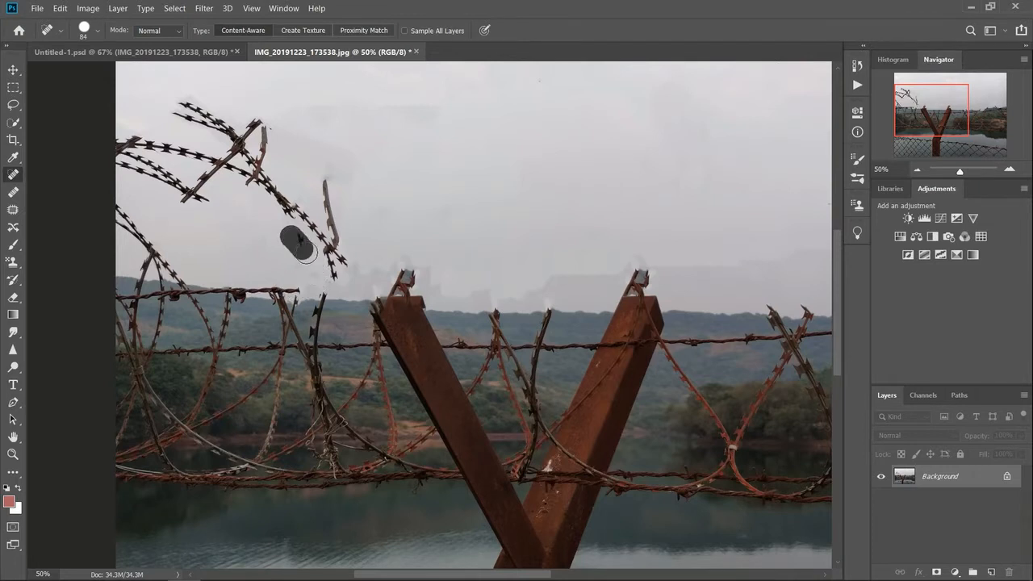
- Paint out the diagonal barbed strand and the loose vertical piece in the sky left of the post
mouse_move(340, 285)
mouse_down()
mouse_move(319, 248)
mouse_move(341, 267)
mouse_move(289, 208)
mouse_up()
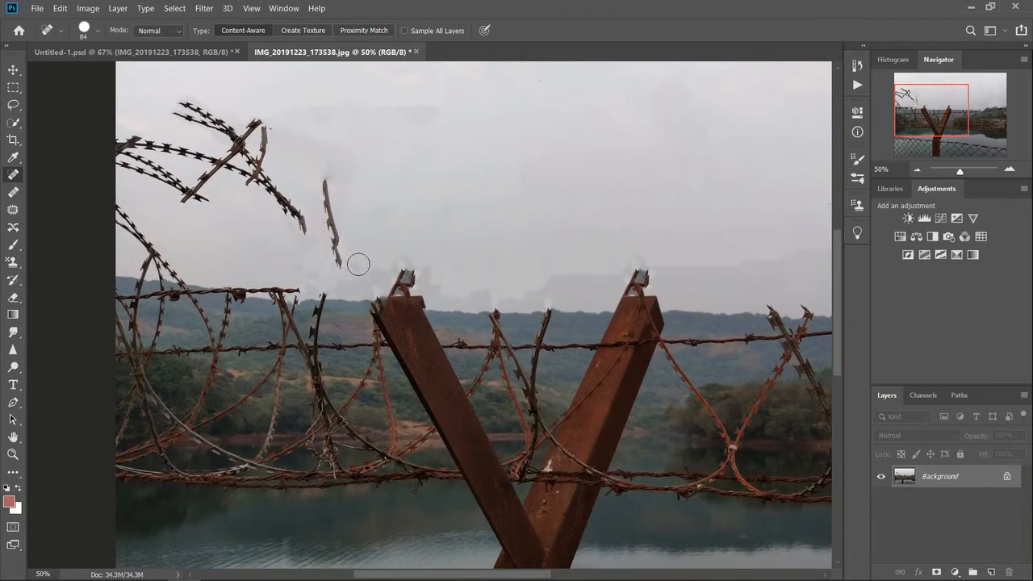
drag(340, 272, 325, 175)
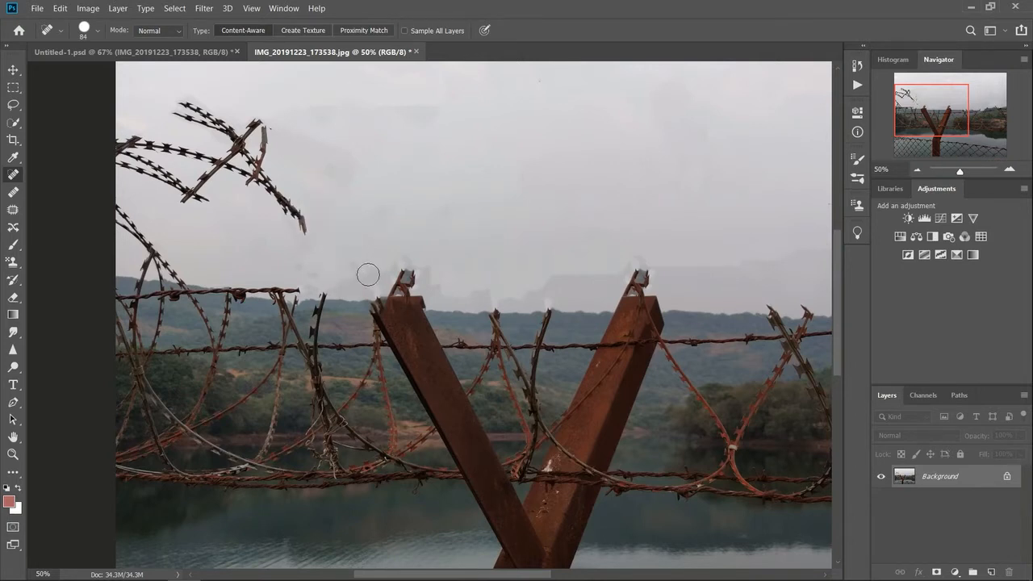
drag(312, 234, 260, 179)
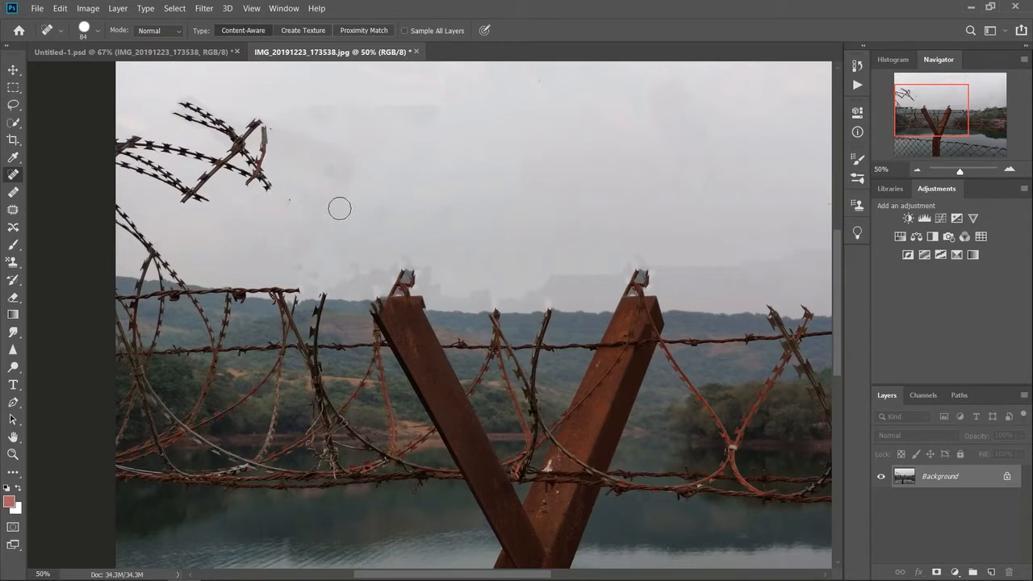
- Paint out the two barbed strands that enter the sky from the photo's left edge
mouse_move(202, 202)
mouse_down()
mouse_move(174, 179)
mouse_move(198, 191)
mouse_move(208, 179)
mouse_move(171, 186)
mouse_move(121, 155)
mouse_up()
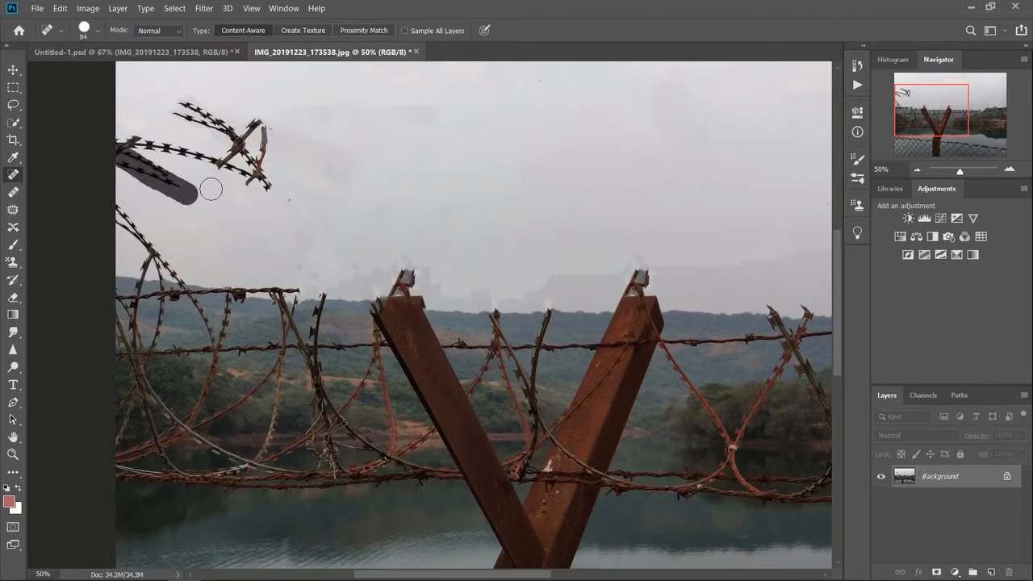
mouse_move(189, 184)
mouse_down()
mouse_move(162, 168)
mouse_move(194, 179)
mouse_up()
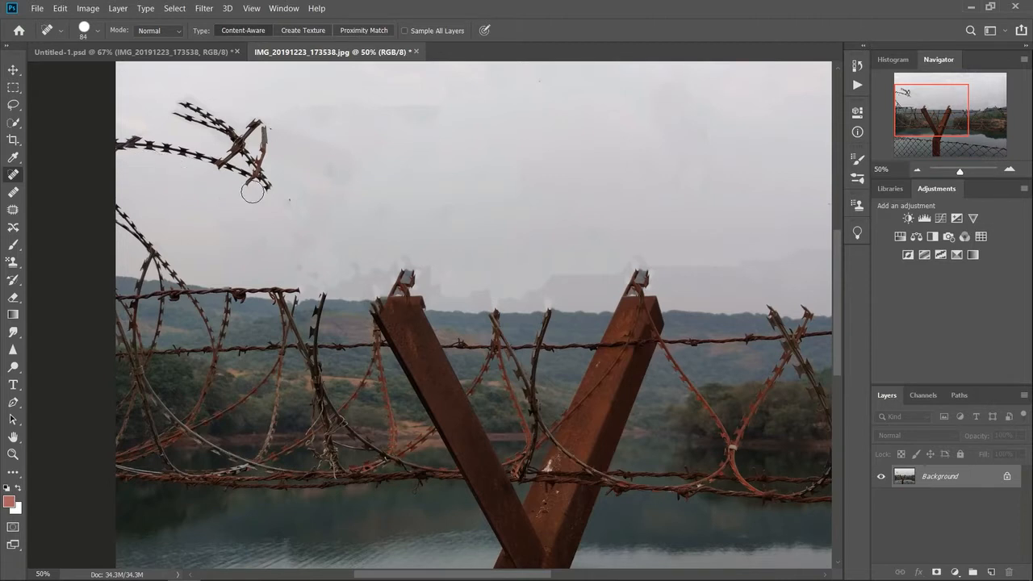
mouse_move(109, 147)
mouse_down()
mouse_move(205, 160)
mouse_move(189, 162)
mouse_up()
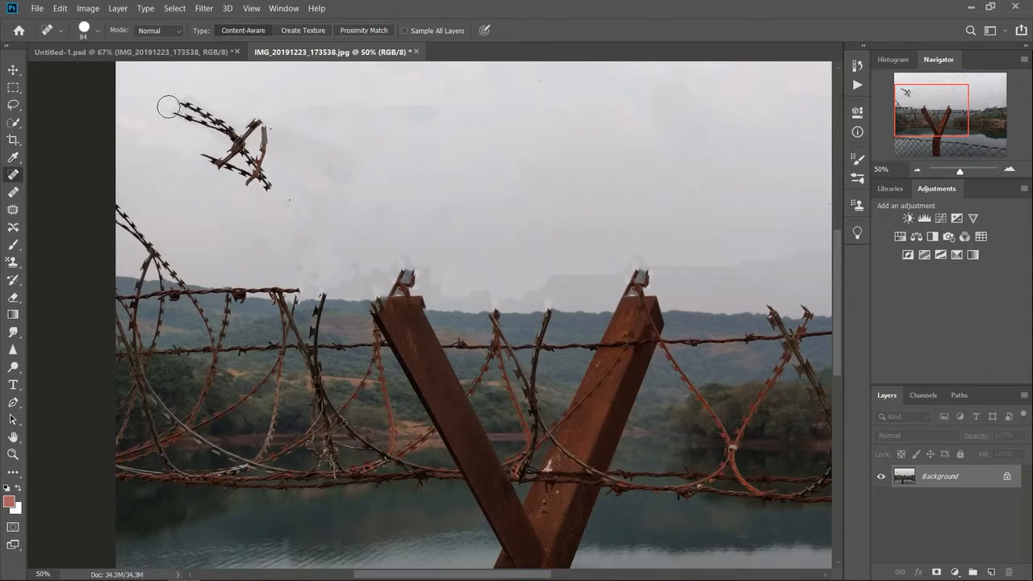
- Paint out the remaining wire tangle and specks in the upper-left sky, and the leftover fragment on the left arm's cut end
drag(164, 117, 218, 142)
mouse_move(173, 97)
mouse_down()
mouse_move(232, 122)
mouse_move(235, 153)
mouse_up()
mouse_move(194, 119)
mouse_down()
mouse_move(244, 139)
mouse_move(259, 117)
mouse_move(276, 193)
mouse_move(257, 167)
mouse_move(271, 158)
mouse_move(229, 138)
mouse_move(230, 166)
mouse_move(268, 187)
mouse_up()
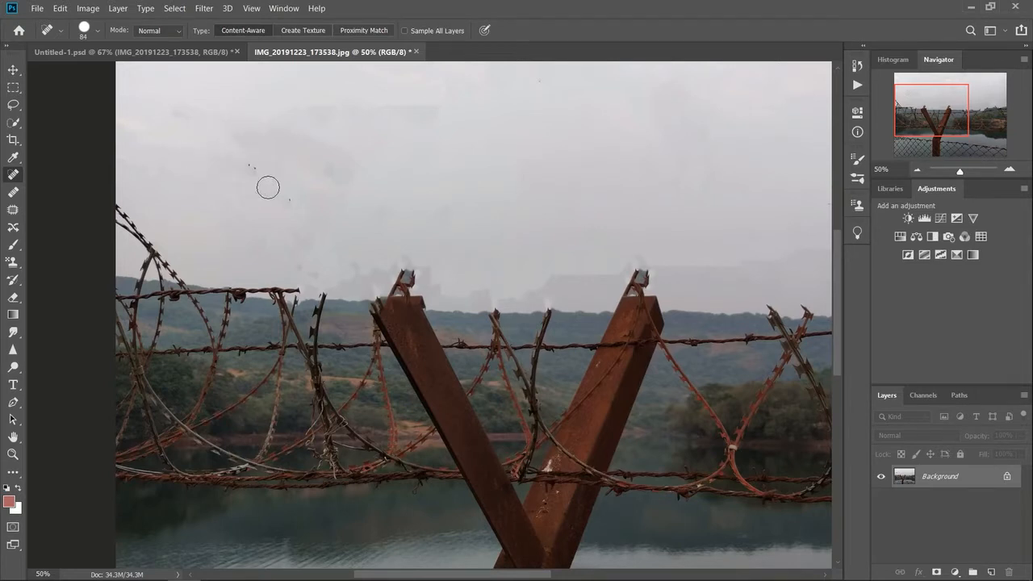
drag(233, 153, 304, 211)
mouse_move(368, 279)
mouse_down()
mouse_move(429, 281)
mouse_move(397, 288)
mouse_up()
- Paint out the last coil strands in the sky at far left and the upper horizontal barbed wire along the ridge
mouse_move(113, 206)
mouse_down()
mouse_move(173, 273)
mouse_move(148, 261)
mouse_up()
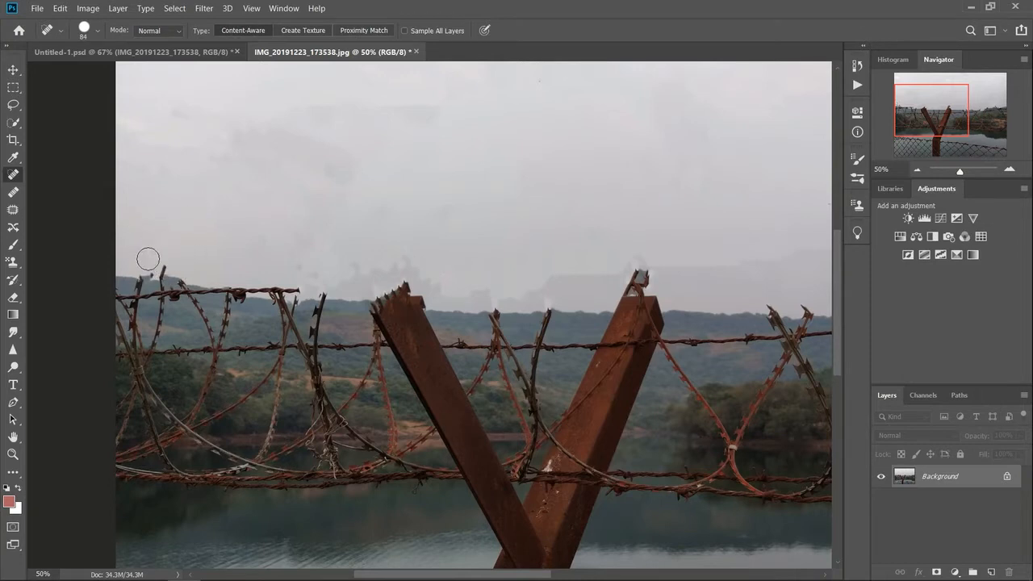
drag(117, 297, 214, 293)
drag(138, 279, 137, 342)
mouse_move(163, 292)
mouse_down()
mouse_move(154, 339)
mouse_move(184, 296)
mouse_move(210, 297)
mouse_up()
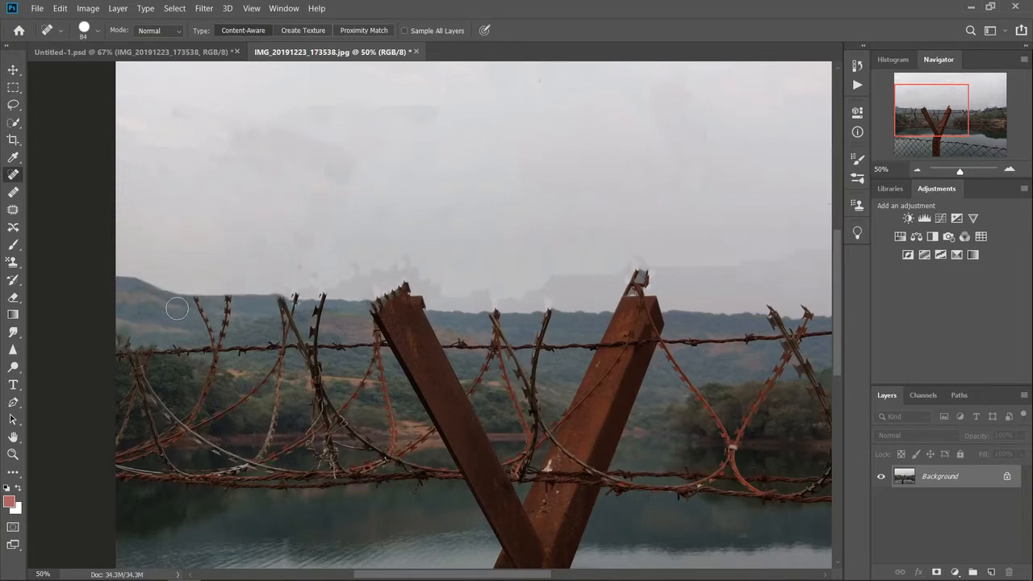
- Paint out the upper ends of the razor-wire coils that cross the ridge and hills left of the post
drag(191, 299, 210, 344)
drag(230, 297, 220, 354)
mouse_move(182, 310)
mouse_down()
mouse_move(268, 317)
mouse_move(275, 304)
mouse_move(349, 307)
mouse_up()
drag(273, 299, 350, 293)
mouse_move(274, 304)
mouse_down()
mouse_move(303, 323)
mouse_move(280, 323)
mouse_move(363, 338)
mouse_up()
drag(260, 339, 350, 340)
drag(276, 317, 350, 342)
- Paint out the coil strands hanging beside the post's left arm and the horizontal barbed wire above the trees
mouse_move(299, 313)
mouse_down()
mouse_move(333, 410)
mouse_move(416, 464)
mouse_up()
key(ctrl+z)
drag(298, 421, 365, 422)
mouse_move(316, 389)
mouse_down()
mouse_move(315, 442)
mouse_move(334, 426)
mouse_up()
mouse_move(292, 421)
mouse_down()
mouse_move(383, 429)
mouse_move(369, 369)
mouse_move(376, 352)
mouse_move(323, 346)
mouse_move(395, 348)
mouse_move(389, 401)
mouse_move(385, 376)
mouse_up()
drag(355, 322, 402, 363)
drag(299, 337, 272, 356)
drag(117, 353, 288, 351)
- Paint out the remaining coil strands over the trees and shoreline at the photo's left edge
drag(120, 344, 166, 412)
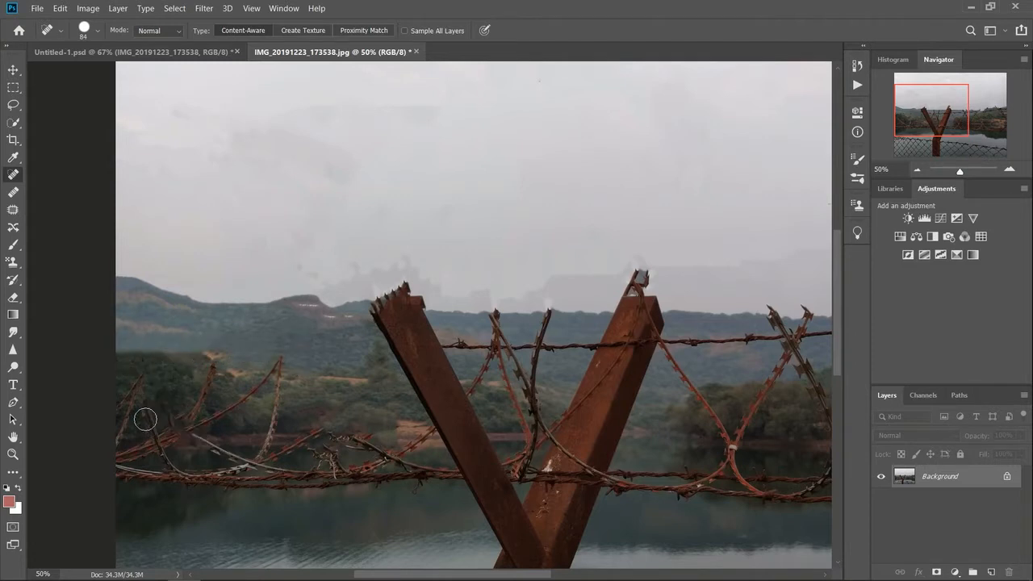
drag(147, 377, 110, 432)
drag(145, 392, 106, 454)
mouse_move(214, 371)
mouse_down()
mouse_move(205, 409)
mouse_move(162, 452)
mouse_move(291, 372)
mouse_move(250, 460)
mouse_up()
drag(165, 412, 205, 414)
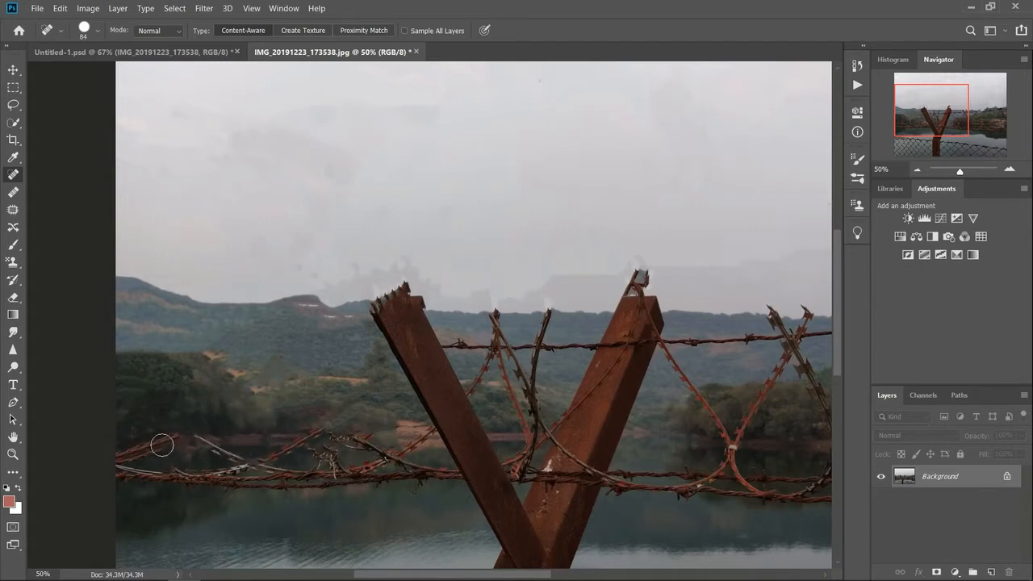
- Try to paint out the lower horizontal wires over the water left of the post
mouse_move(120, 447)
mouse_down()
mouse_move(194, 430)
mouse_move(255, 463)
mouse_move(343, 474)
mouse_up()
drag(127, 476, 306, 483)
click(129, 476)
drag(141, 478, 343, 481)
mouse_move(198, 453)
mouse_down()
mouse_move(271, 461)
mouse_move(339, 436)
mouse_up()
mouse_move(277, 495)
mouse_down()
mouse_move(336, 459)
mouse_move(333, 475)
mouse_move(357, 435)
mouse_up()
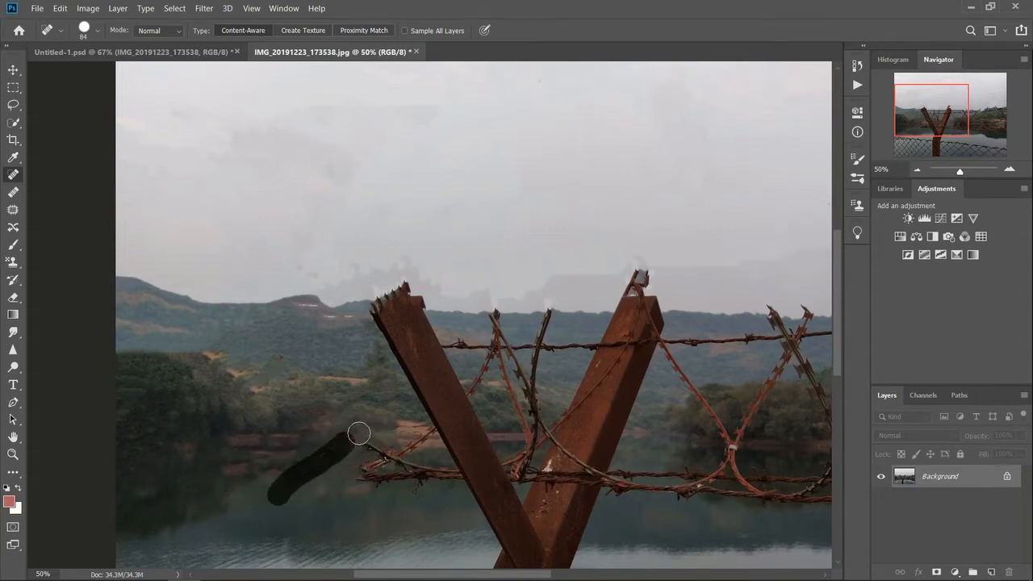
drag(260, 490, 433, 510)
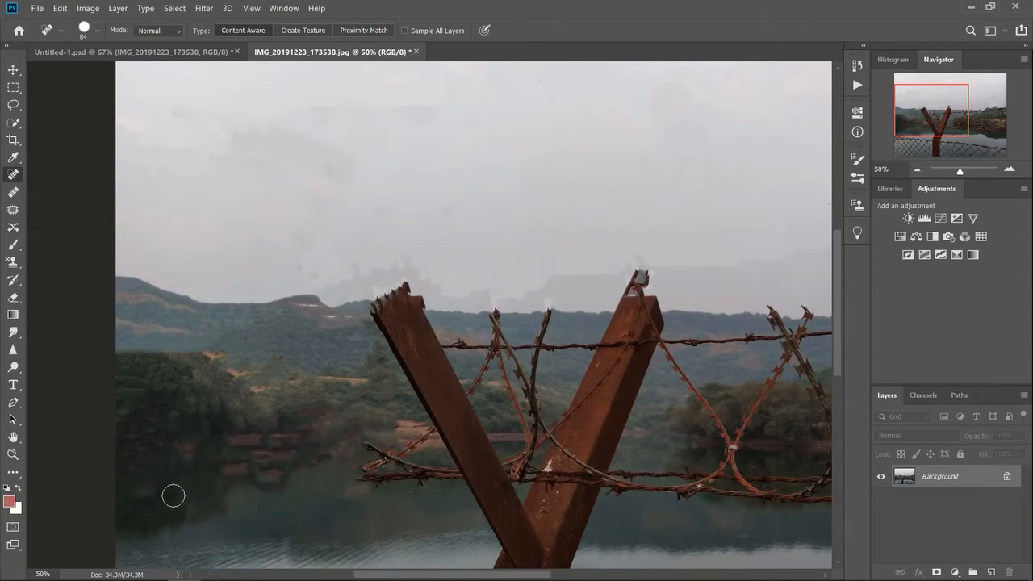
- Undo the healing strokes on the lower wires left of the post
key(ctrl+z)
key(ctrl+z)
key(ctrl+z)
key(ctrl+z)
key(ctrl+z)
key(ctrl+z)
key(ctrl+z)
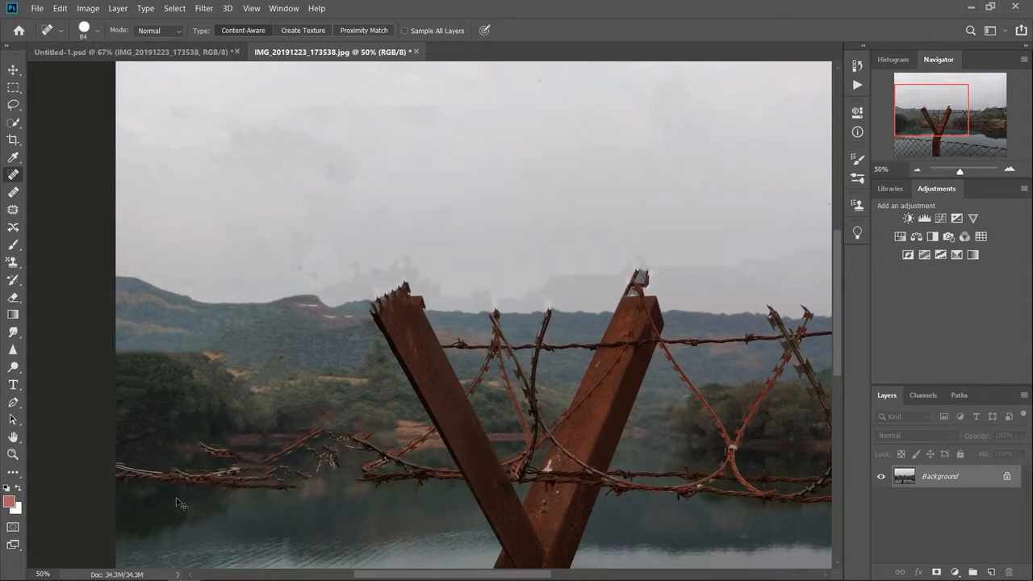
- Set the brush size to 165 px and paint out the lower horizontal wires over the water left of the post
scroll(232, 329, down, 3)
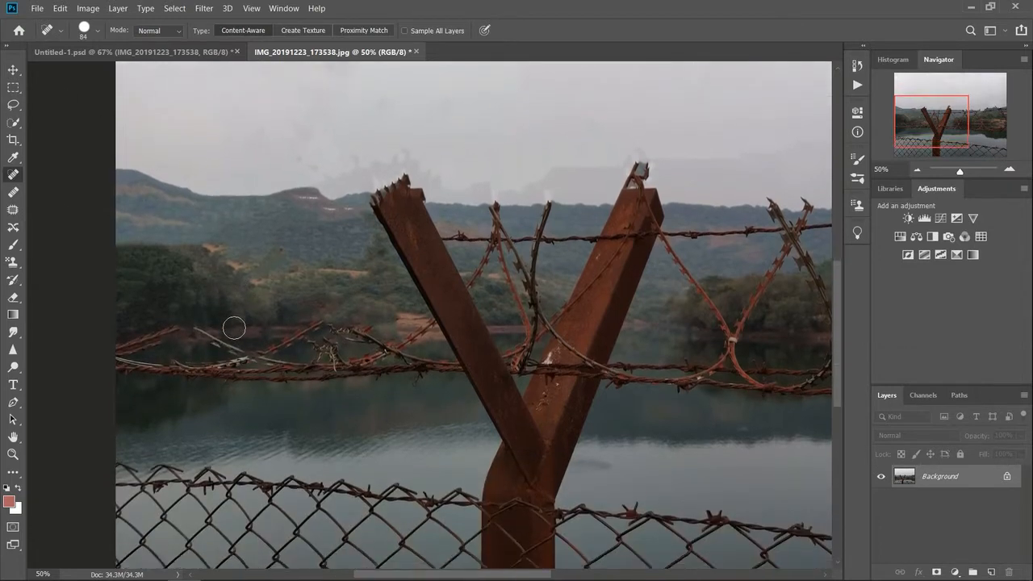
click(98, 31)
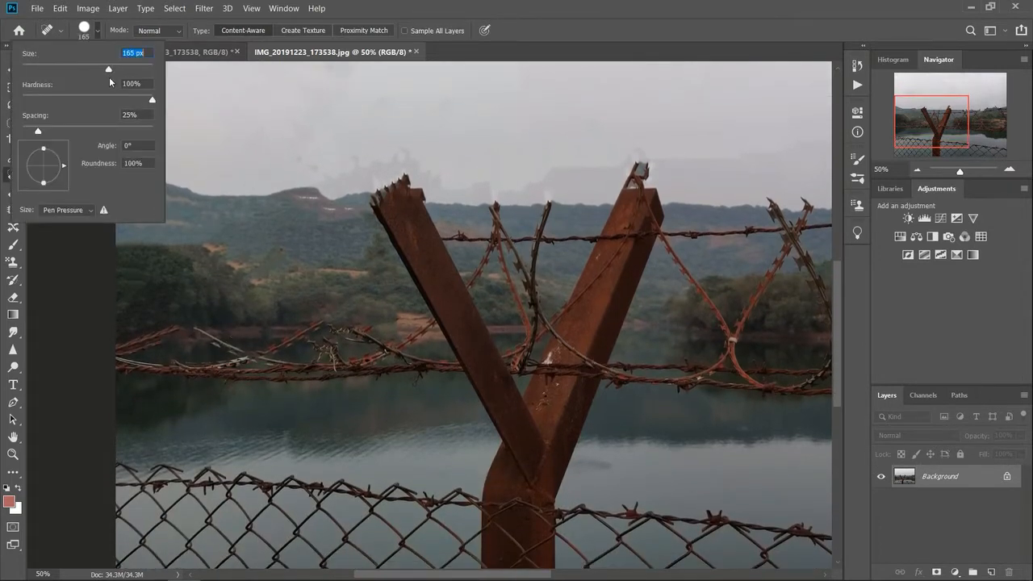
mouse_move(120, 373)
mouse_down()
mouse_move(199, 366)
mouse_move(383, 373)
mouse_up()
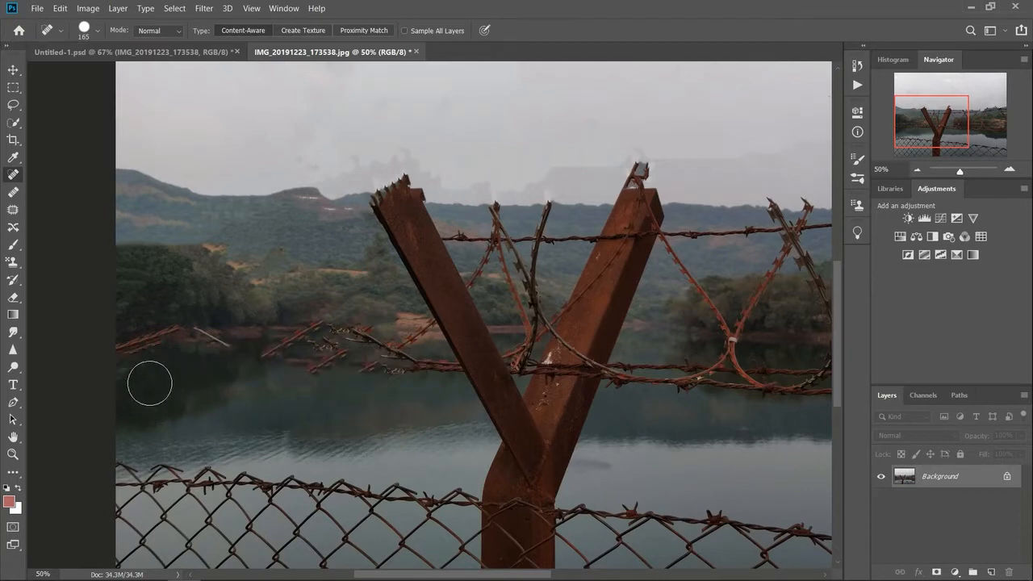
drag(137, 361, 433, 358)
drag(249, 366, 405, 366)
mouse_move(300, 373)
mouse_down()
mouse_move(441, 378)
mouse_move(226, 372)
mouse_up()
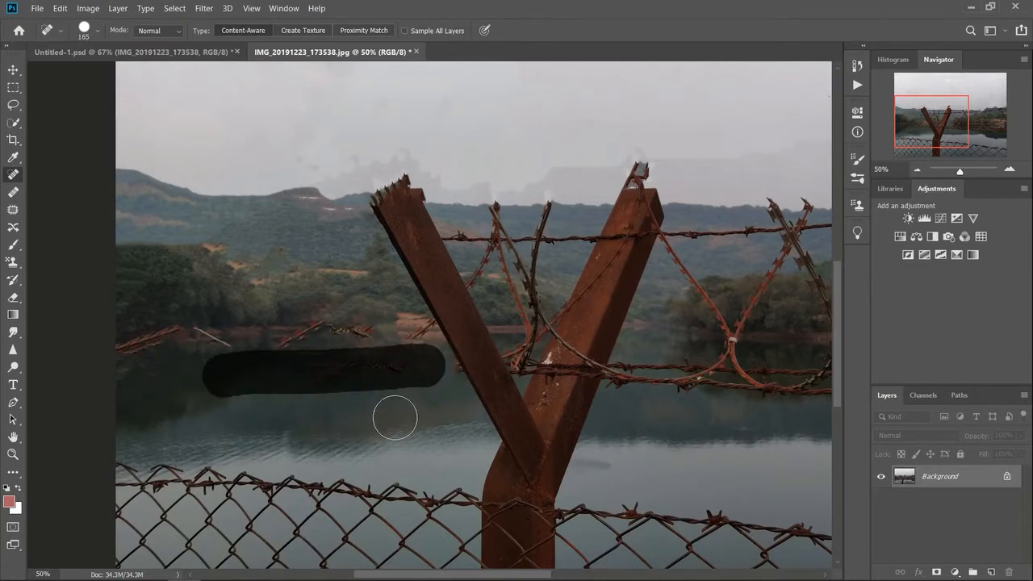
mouse_move(453, 386)
mouse_down()
mouse_move(327, 371)
mouse_move(396, 364)
mouse_up()
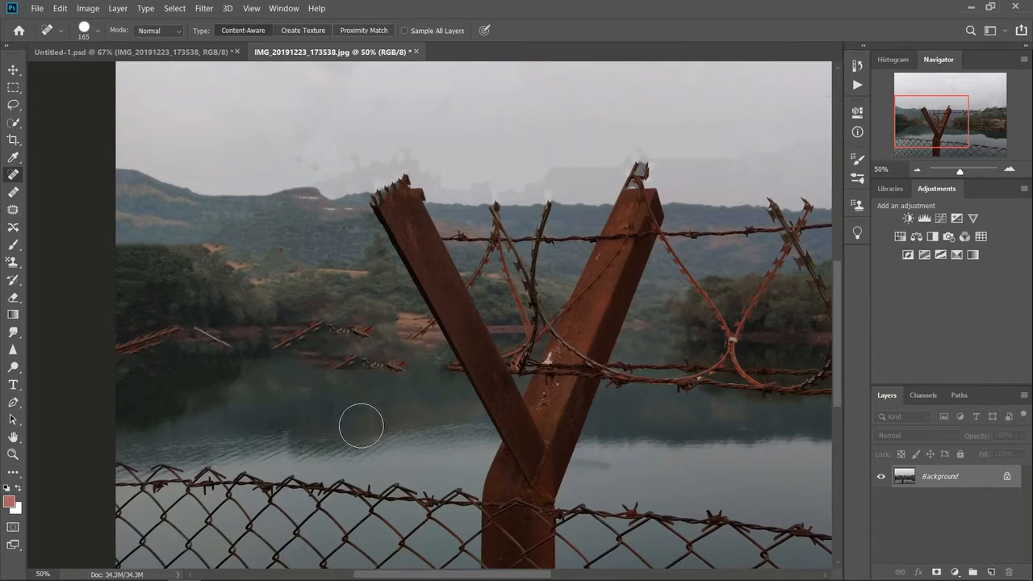
- Try to paint out the chain-link fence left of the post and undo the strokes
mouse_move(117, 479)
mouse_down()
mouse_move(403, 504)
mouse_move(203, 527)
mouse_up()
drag(124, 473, 137, 552)
drag(133, 489, 287, 487)
mouse_move(172, 527)
mouse_down()
mouse_move(133, 508)
mouse_move(394, 507)
mouse_up()
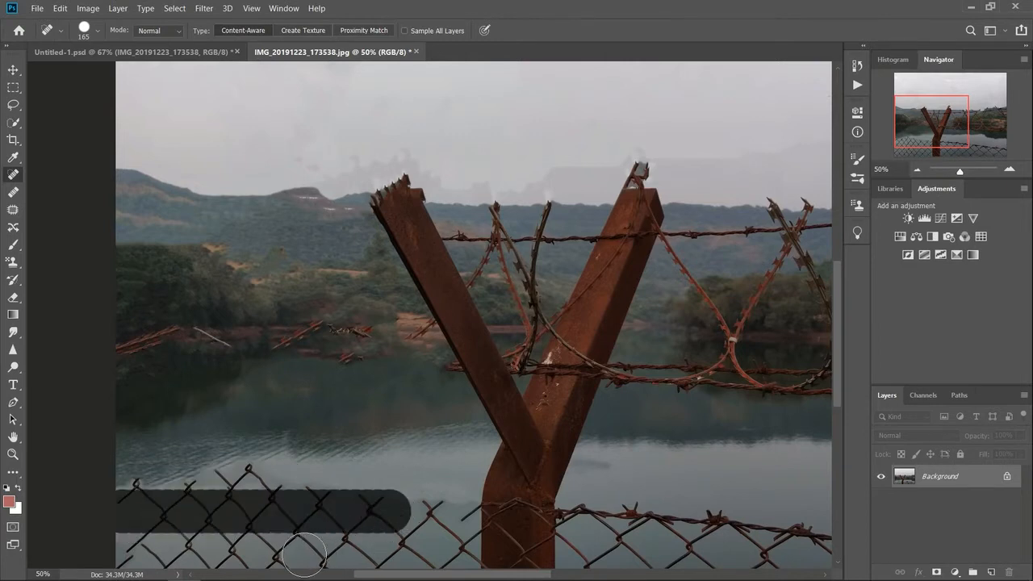
key(ctrl+z)
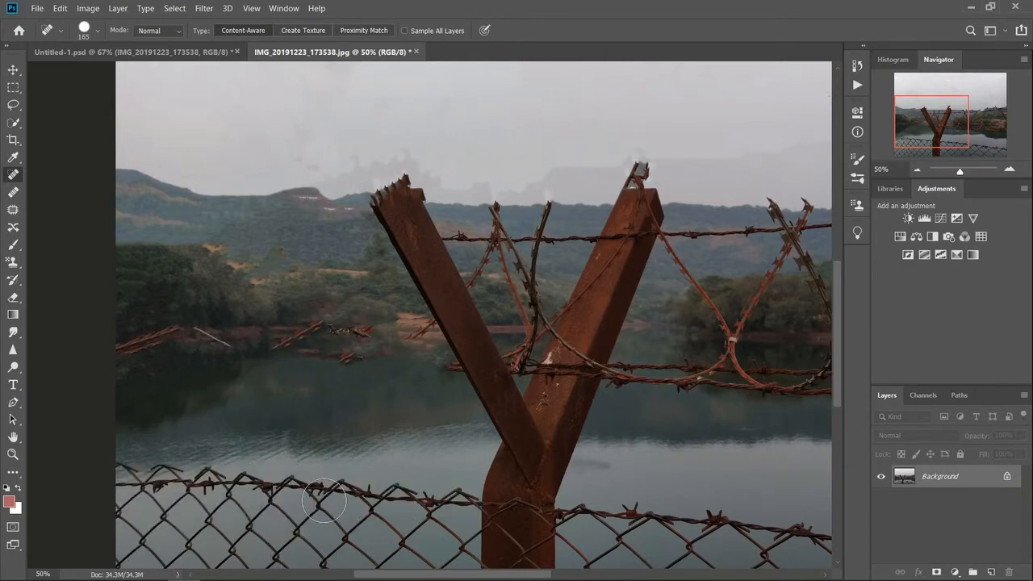
scroll(365, 456, down, 3)
mouse_move(126, 532)
mouse_down()
mouse_move(254, 541)
mouse_move(449, 530)
mouse_move(426, 514)
mouse_up()
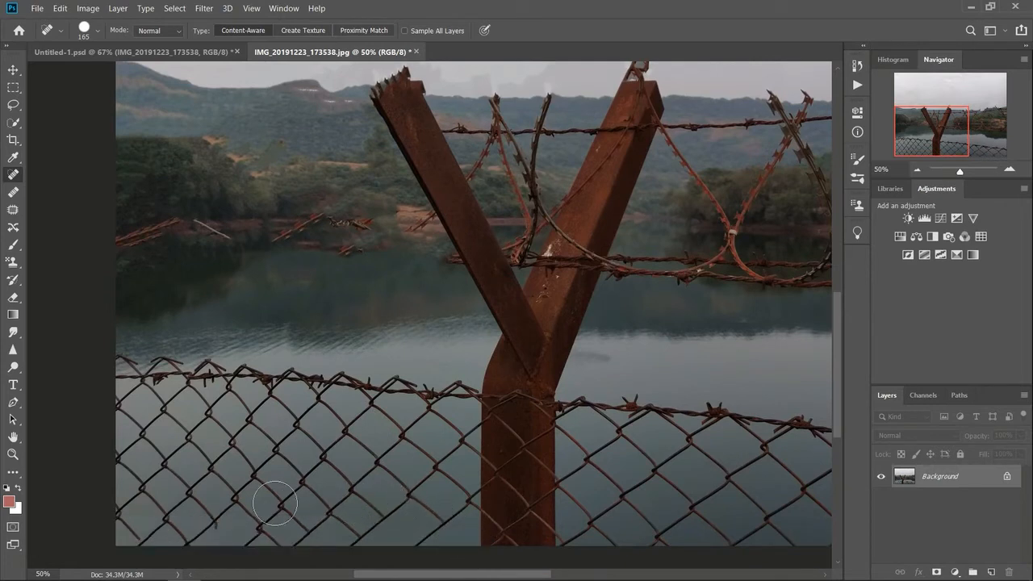
drag(121, 514, 135, 539)
key(ctrl+z)
key(ctrl+z)
- Reduce the brush size to 74 px and paint out the leftover wire fragments along the shoreline left of the post
drag(343, 261, 365, 269)
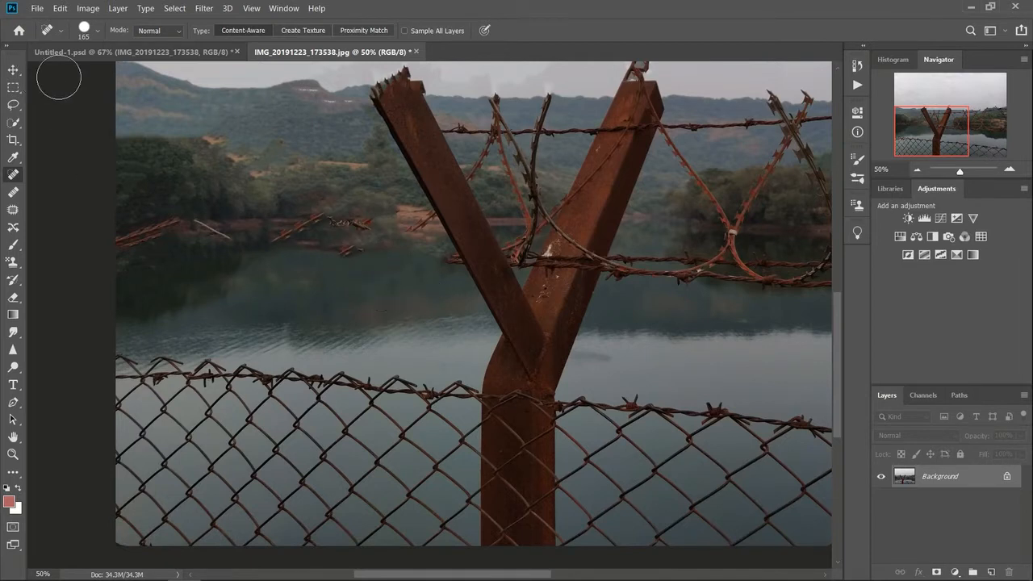
click(97, 32)
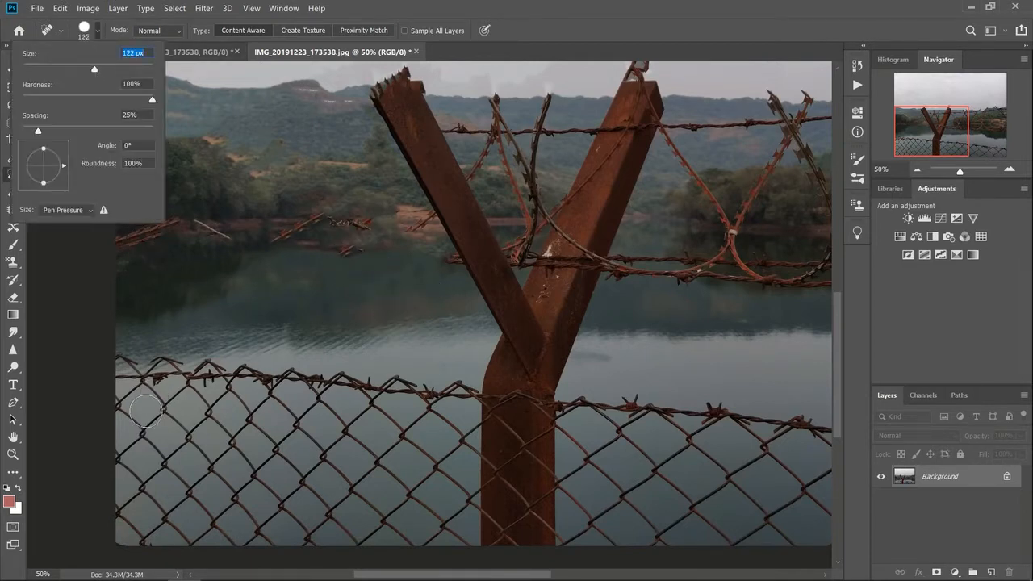
drag(168, 418, 234, 495)
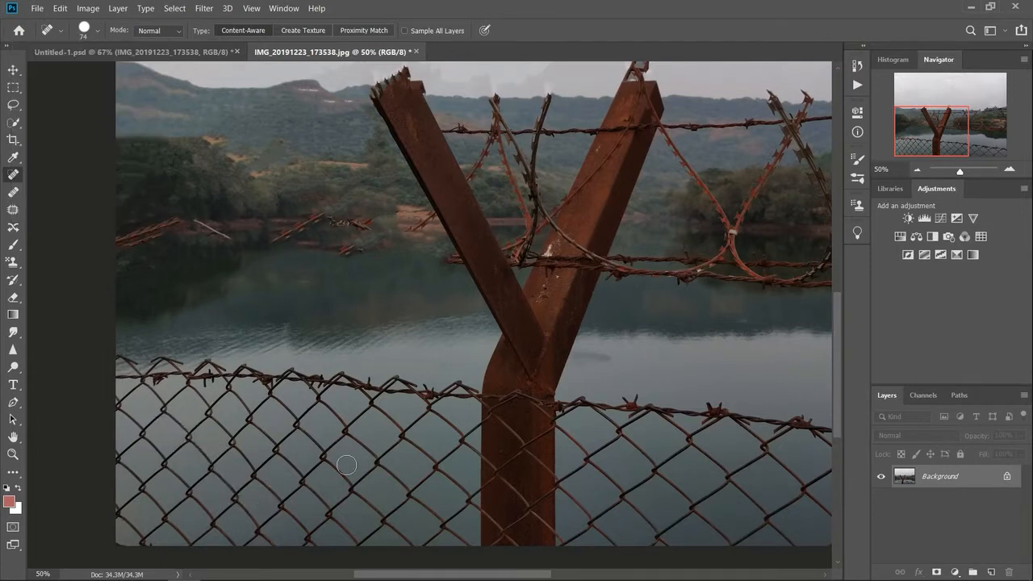
drag(419, 230, 432, 212)
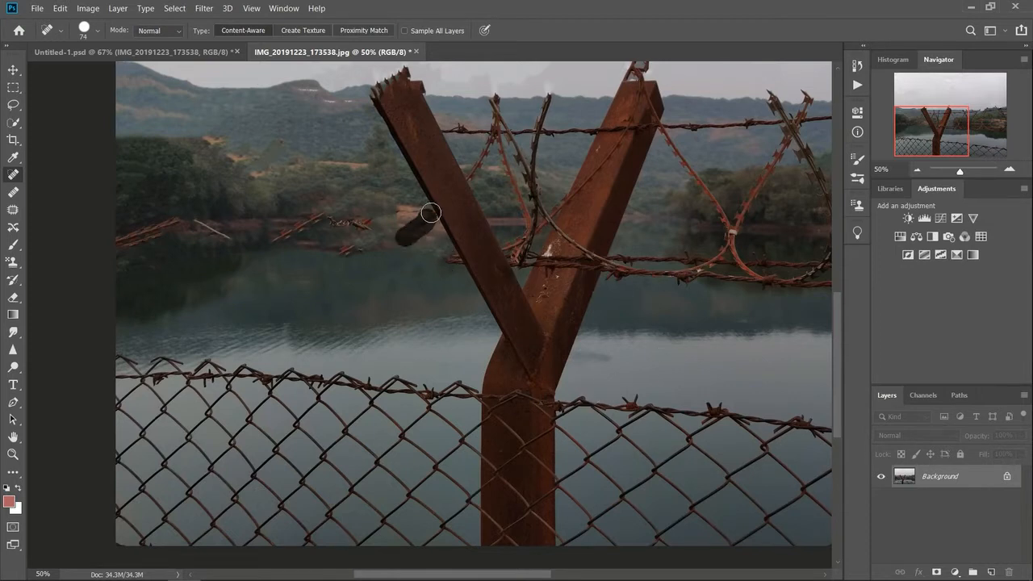
drag(434, 257, 457, 260)
mouse_move(323, 214)
mouse_down()
mouse_move(279, 235)
mouse_move(366, 221)
mouse_move(378, 234)
mouse_move(321, 217)
mouse_up()
drag(332, 253, 393, 252)
drag(328, 227, 344, 234)
mouse_move(242, 238)
mouse_down()
mouse_move(184, 218)
mouse_move(120, 239)
mouse_up()
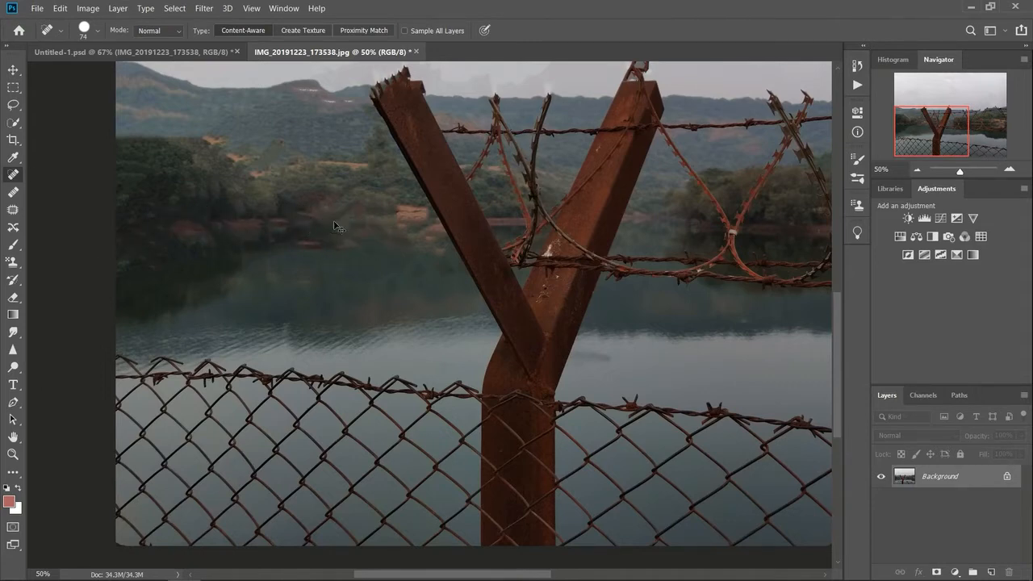
- Paint out the barbed wire and coil strands in the gap between the post's two arms
key(ctrl+minus)
key(ctrl+minus)
key(ctrl+plus)
scroll(470, 283, down, 2)
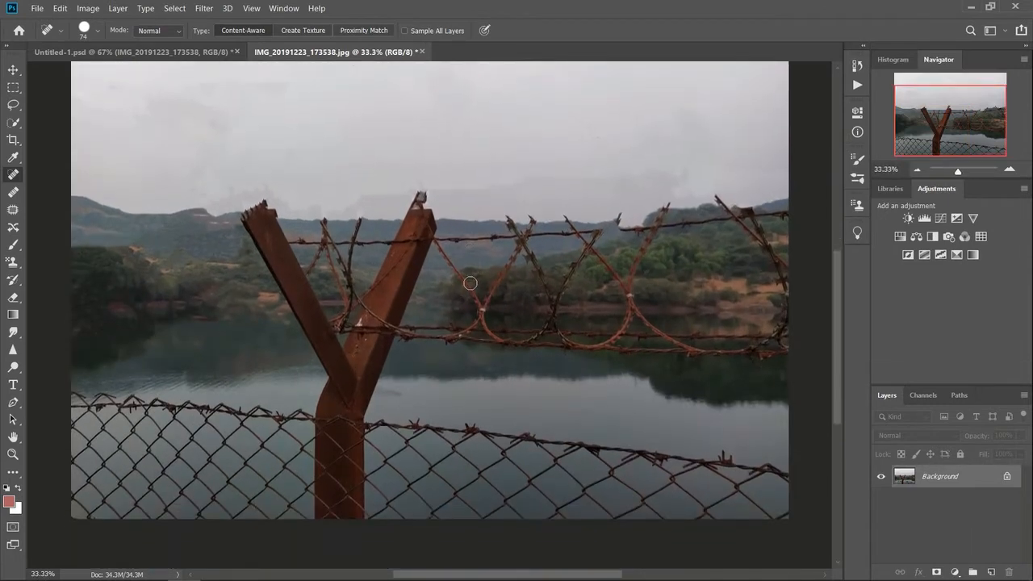
scroll(470, 283, down, 1)
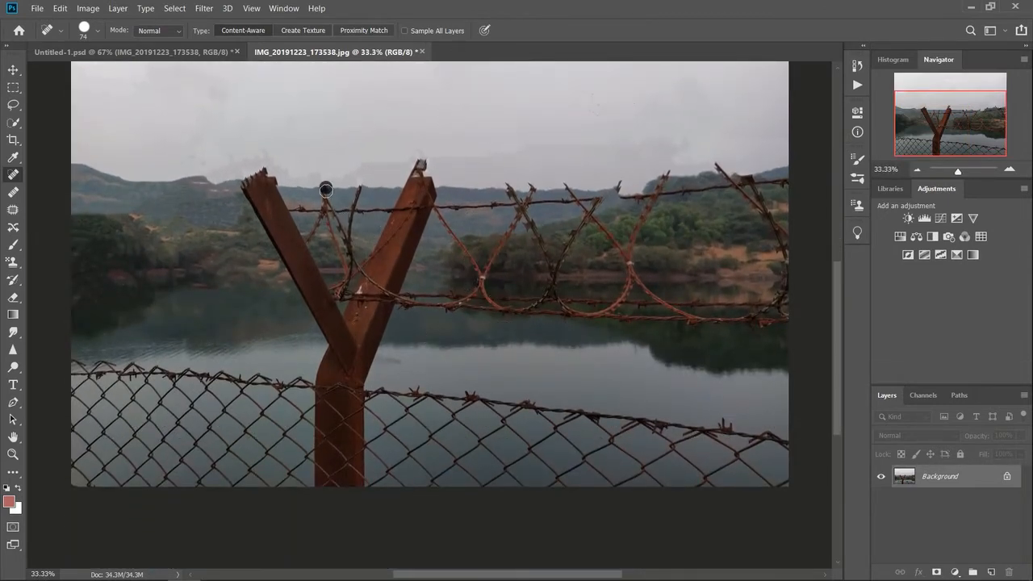
drag(325, 189, 312, 243)
drag(289, 206, 375, 209)
drag(323, 191, 347, 294)
drag(325, 208, 352, 278)
mouse_move(312, 226)
mouse_down()
mouse_move(312, 244)
mouse_move(334, 247)
mouse_move(364, 236)
mouse_move(365, 223)
mouse_up()
drag(361, 184, 347, 277)
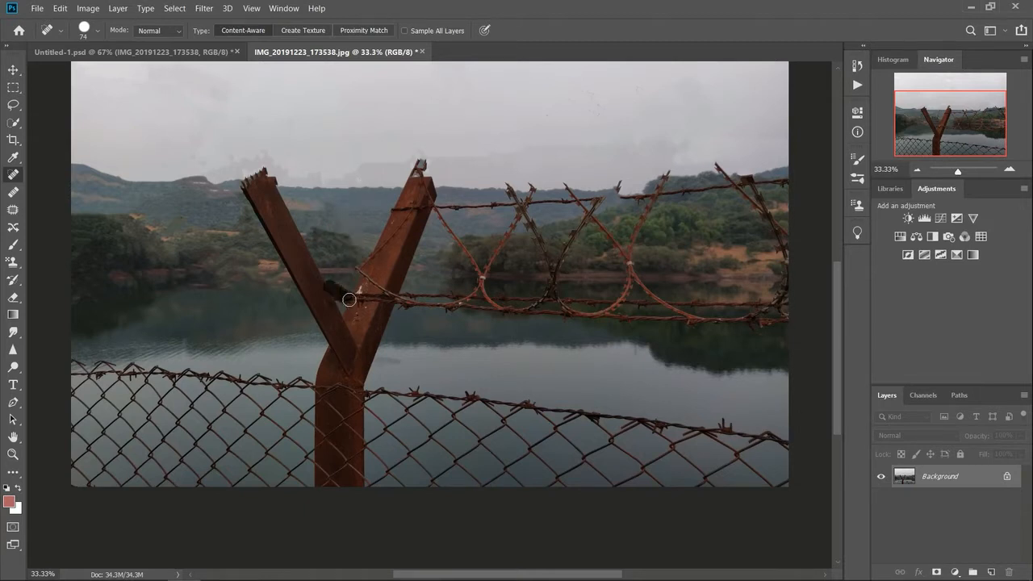
mouse_move(351, 300)
mouse_down()
mouse_move(405, 307)
mouse_move(384, 263)
mouse_up()
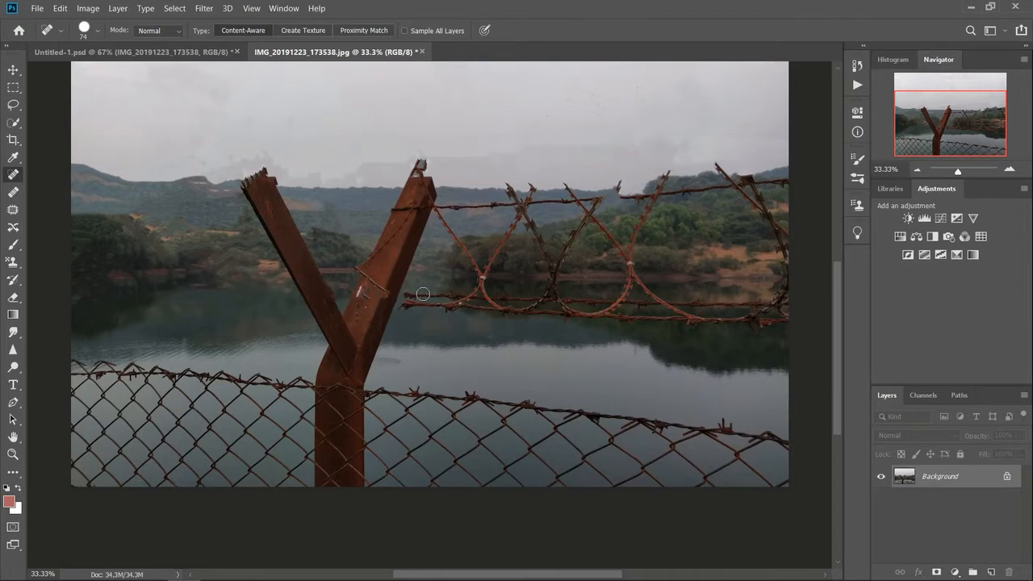
key(ctrl+z)
- Paint out the two lower horizontal wires over the water right of the post, enlarging the brush to 120 px
drag(414, 304, 795, 325)
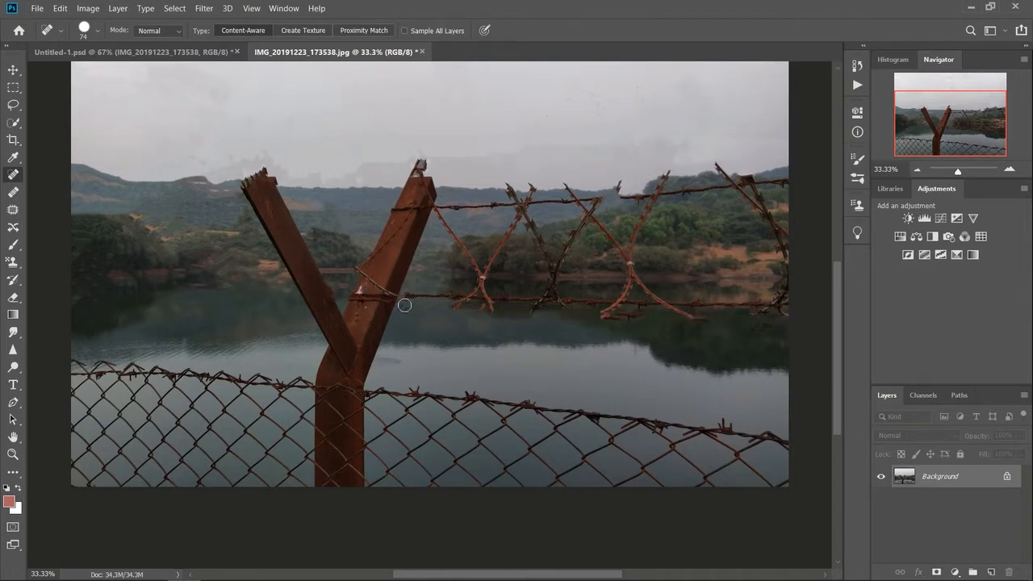
click(98, 31)
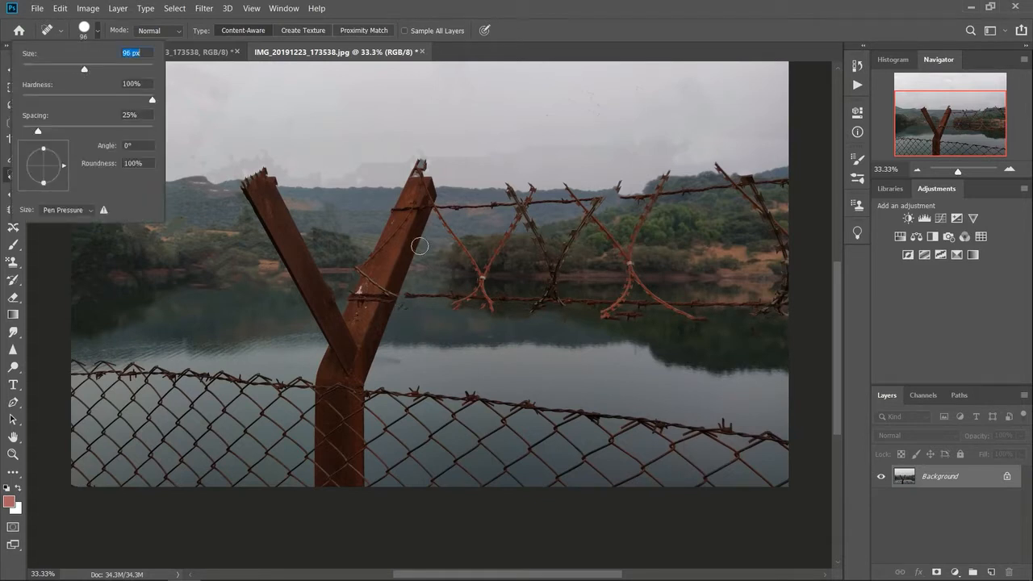
click(409, 301)
mouse_move(411, 296)
mouse_down()
mouse_move(775, 306)
mouse_move(635, 331)
mouse_up()
mouse_move(461, 302)
mouse_down()
mouse_move(664, 305)
mouse_move(569, 324)
mouse_up()
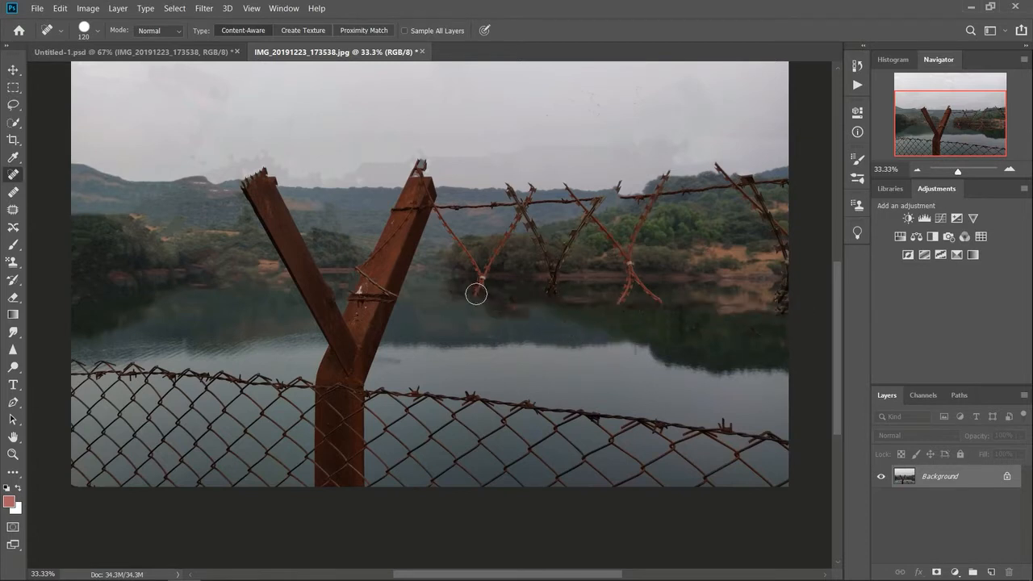
- Paint out the wire strands at the photo's right edge and the upper barbed wire over the right-hand hill
mouse_move(781, 308)
mouse_down()
mouse_move(767, 231)
mouse_move(721, 165)
mouse_up()
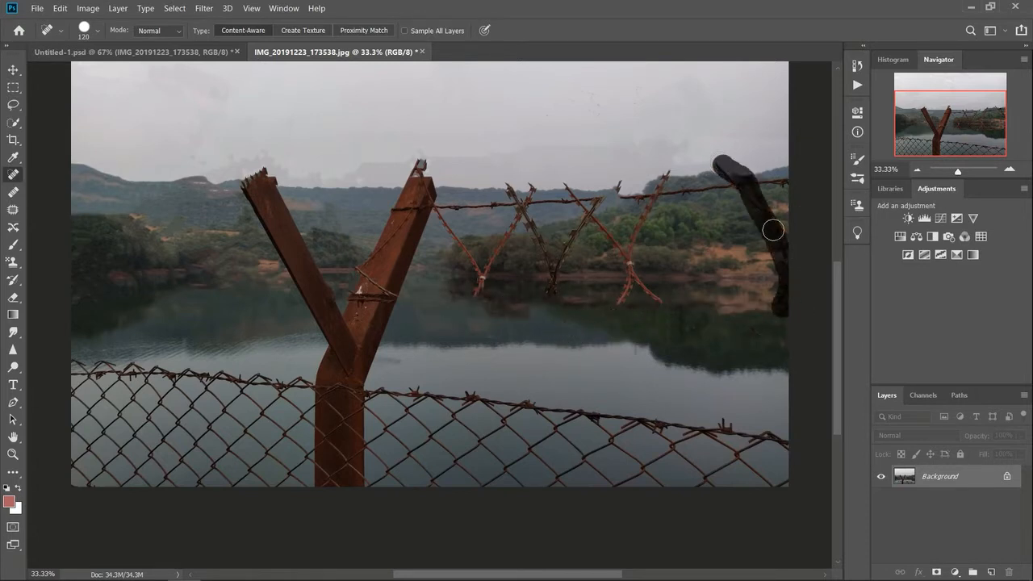
drag(757, 225, 757, 225)
mouse_move(626, 201)
mouse_down()
mouse_move(669, 196)
mouse_move(766, 219)
mouse_up()
mouse_move(666, 171)
mouse_down()
mouse_move(626, 246)
mouse_move(666, 310)
mouse_up()
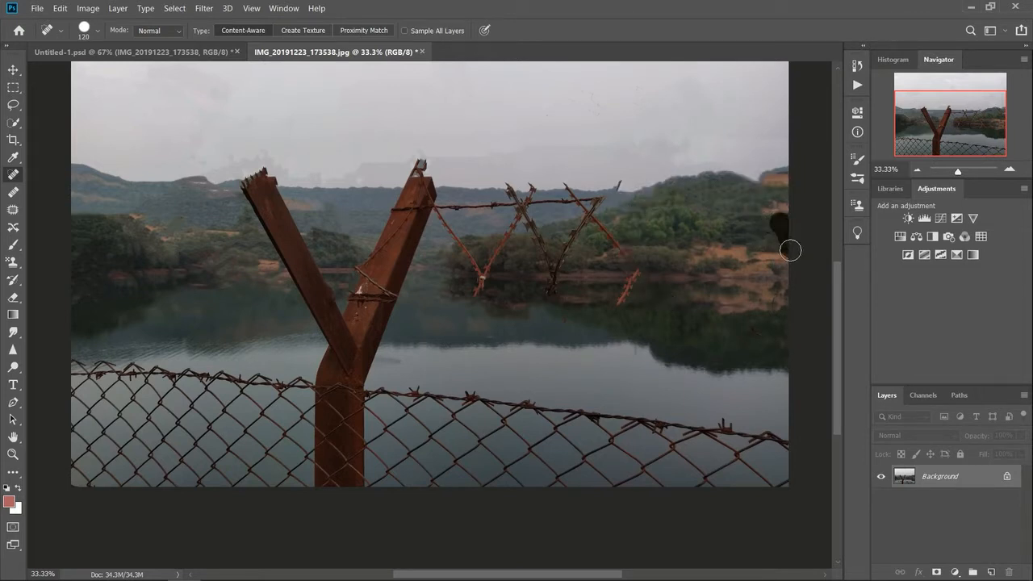
- Paint out the remaining coils and upper barbed wire right of the post, and the wire stub atop the right arm
drag(453, 209, 618, 194)
mouse_move(513, 192)
mouse_down()
mouse_move(560, 246)
mouse_move(484, 277)
mouse_move(485, 286)
mouse_up()
drag(446, 216, 479, 275)
drag(534, 239, 543, 197)
mouse_move(563, 260)
mouse_down()
mouse_move(597, 197)
mouse_move(639, 266)
mouse_up()
drag(631, 317, 639, 253)
mouse_move(540, 196)
mouse_down()
mouse_move(670, 187)
mouse_move(692, 202)
mouse_up()
drag(502, 245, 605, 205)
drag(537, 219, 650, 211)
drag(578, 216, 680, 226)
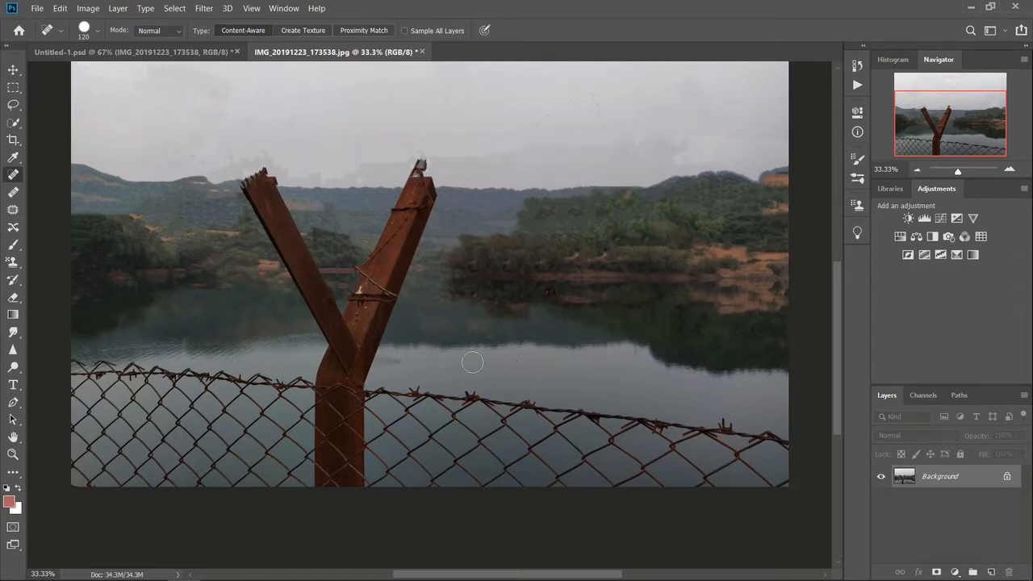
mouse_move(394, 174)
mouse_down()
mouse_move(472, 171)
mouse_move(429, 159)
mouse_move(411, 176)
mouse_up()
scroll(647, 288, up, 5)
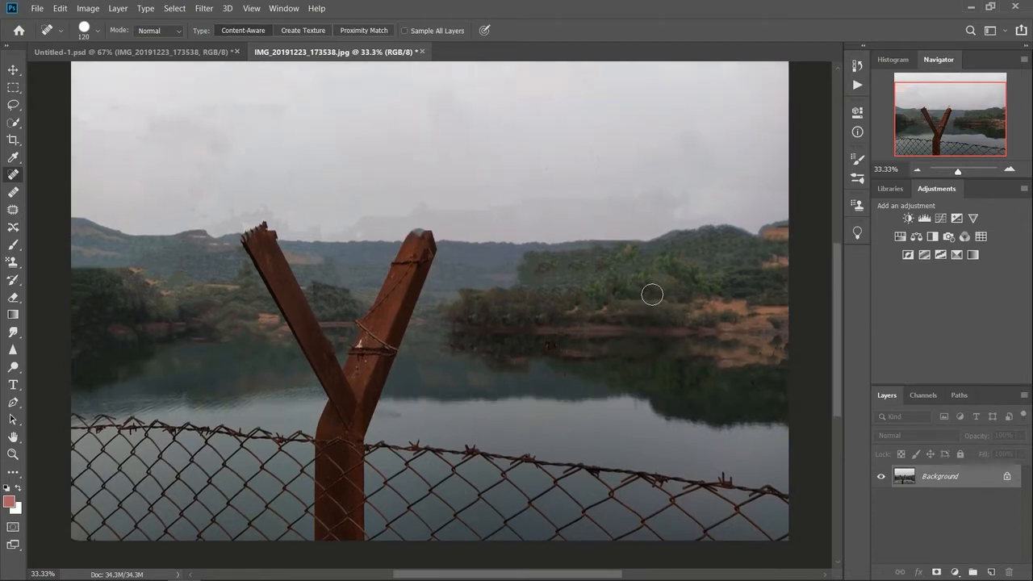
- Compare the whole retouched photo with the unretouched version in Untitled-1.psd
key(ctrl+minus)
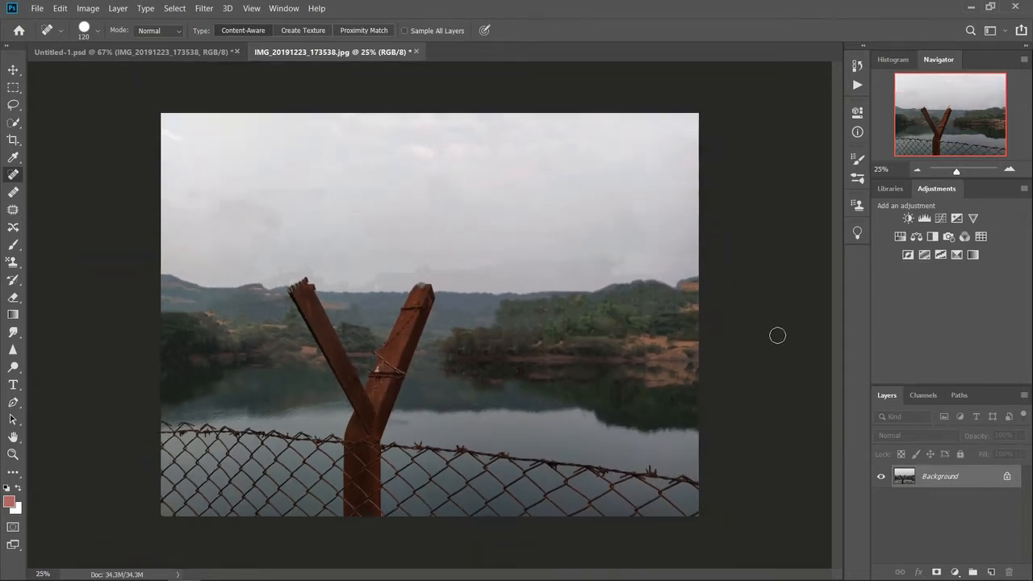
click(187, 53)
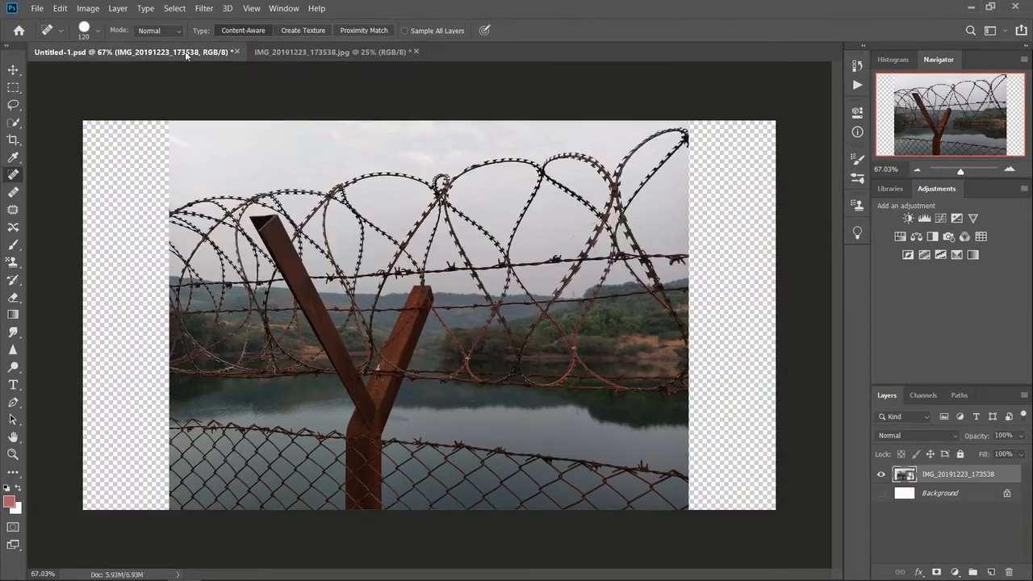
click(317, 53)
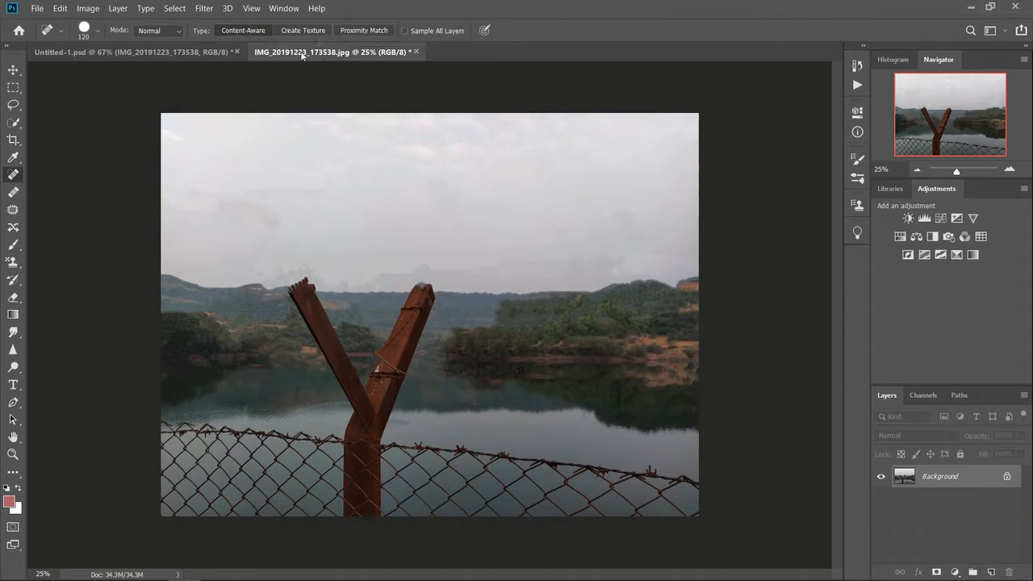
click(201, 55)
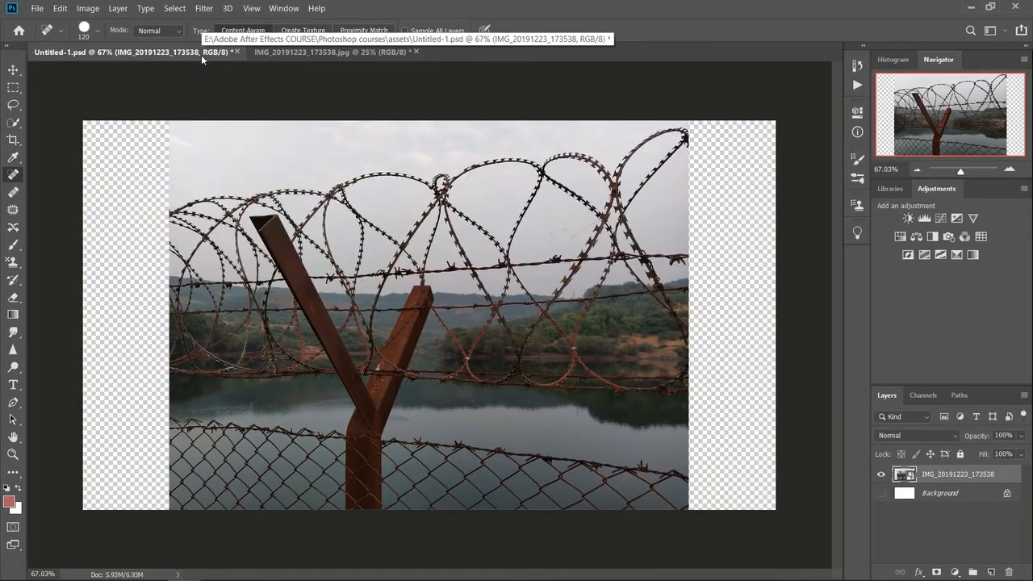
click(291, 51)
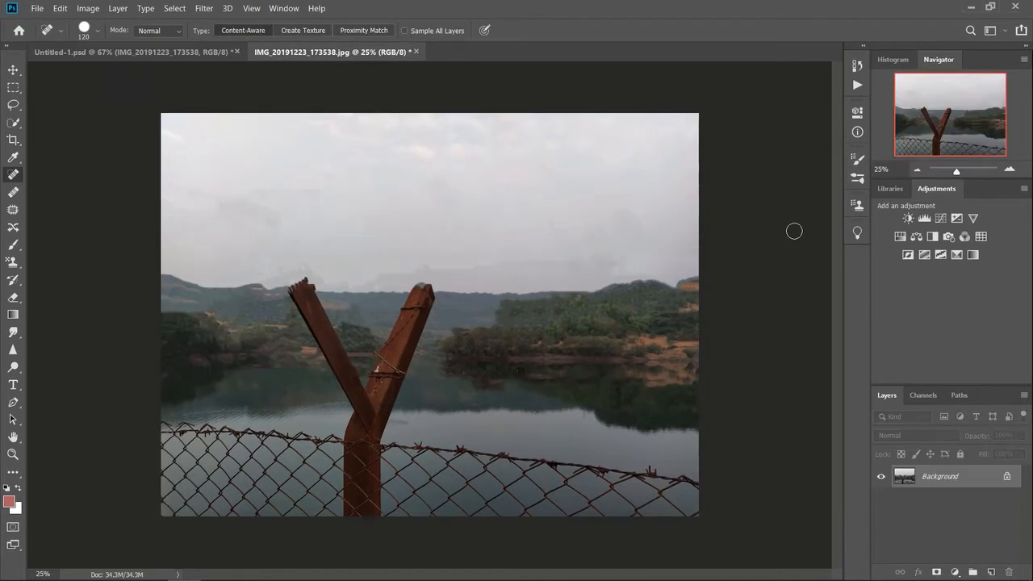
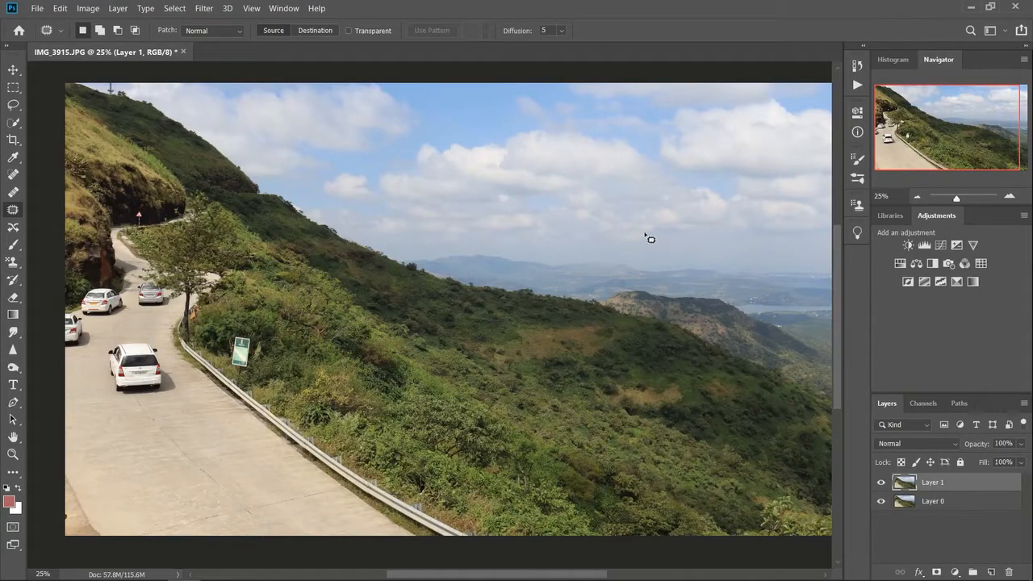
- Remove the white car in the foreground by outlining it with the Patch tool and sampling clean road below it, clearing the selection
click(13, 71)
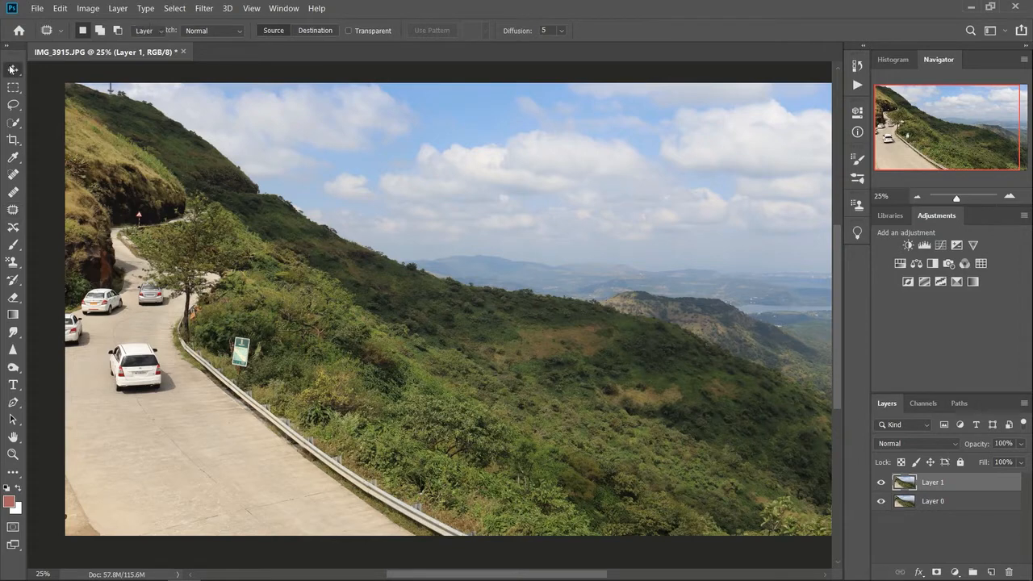
click(12, 212)
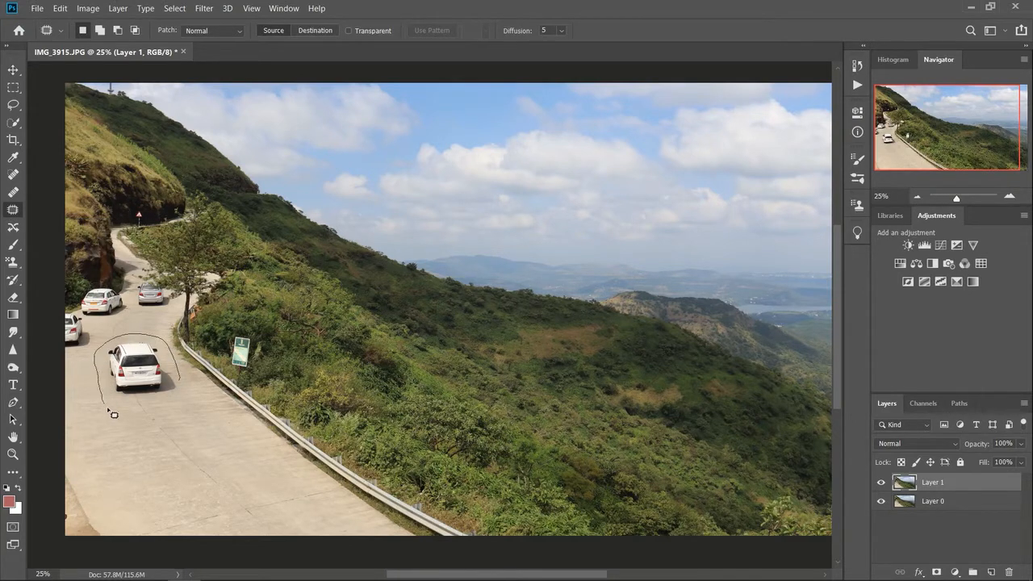
drag(184, 384, 187, 384)
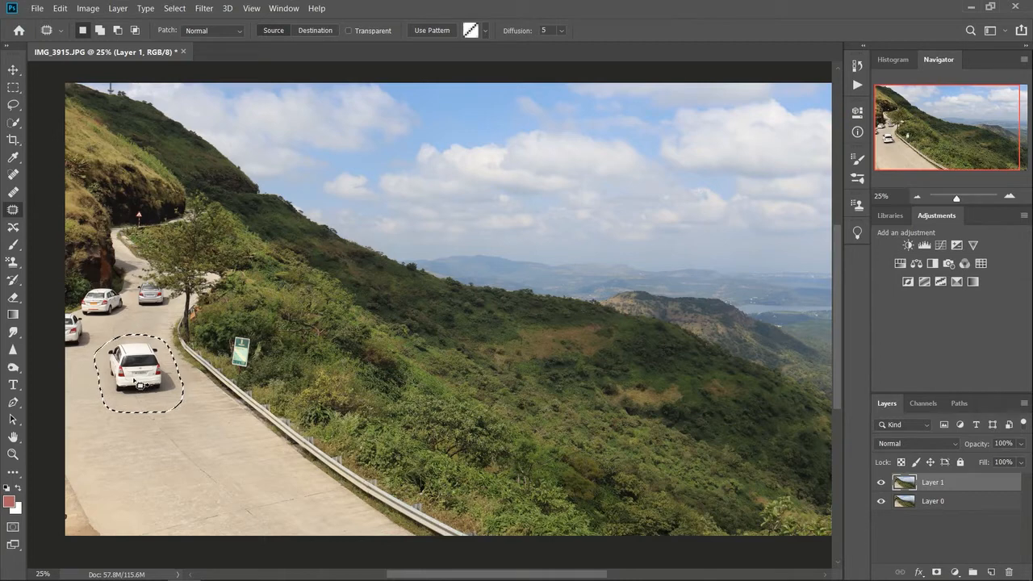
drag(134, 382, 188, 436)
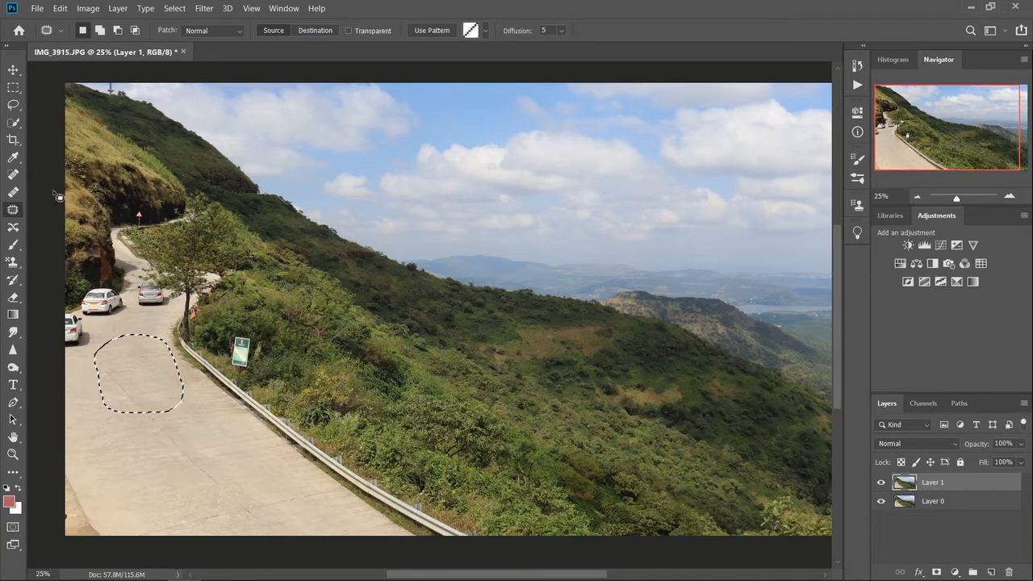
click(13, 90)
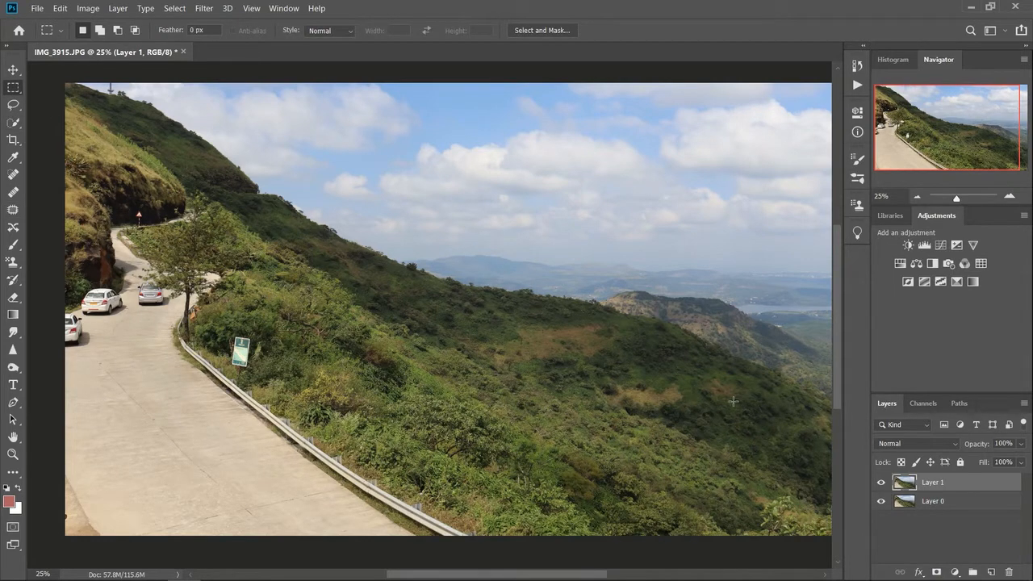
- Compare the road without the foreground car against the original photo by toggling Layer 1's visibility, leaving it visible
click(881, 482)
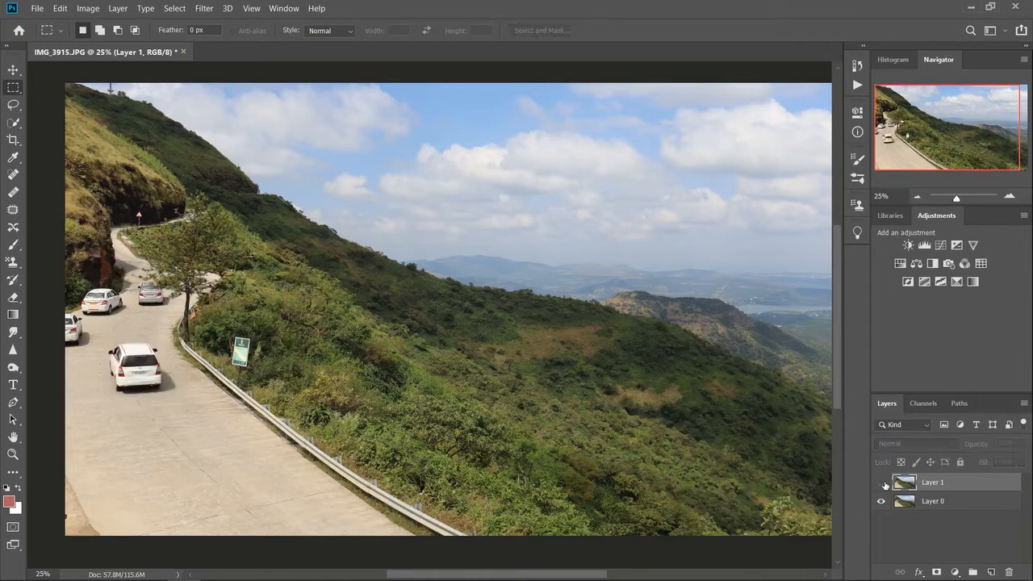
click(883, 483)
click(883, 483)
click(882, 484)
click(883, 483)
click(882, 483)
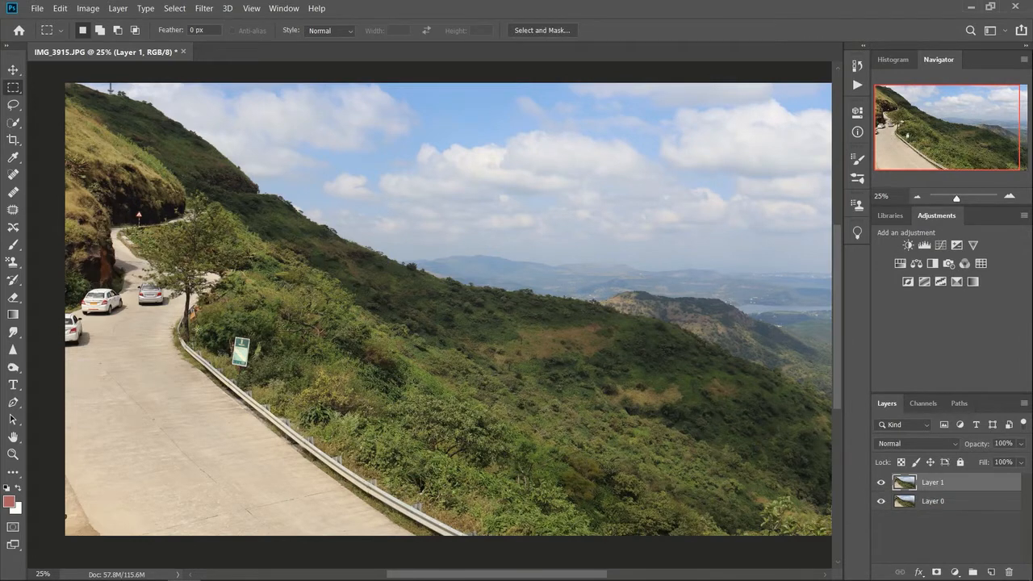
- Patch out the green signboard behind the guardrail with nearby foliage and clear the selection
key(ctrl+plus)
drag(836, 377, 834, 405)
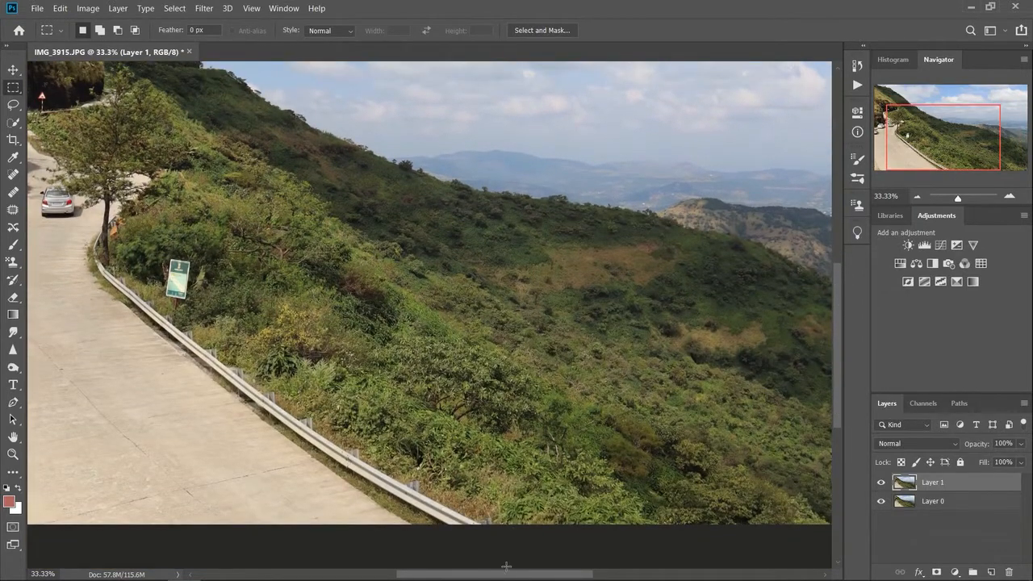
drag(506, 575, 477, 576)
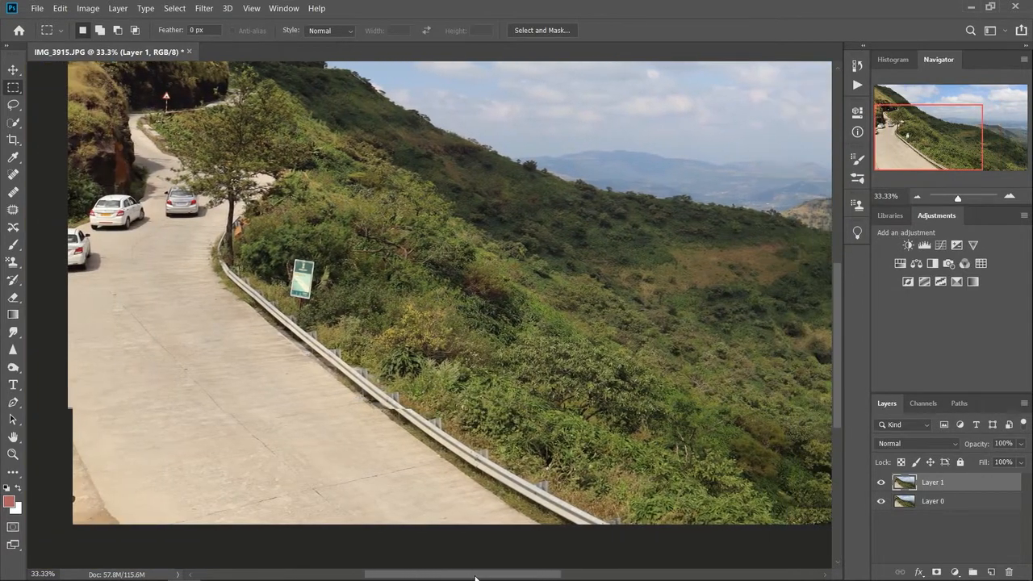
click(13, 209)
mouse_move(320, 259)
mouse_down()
mouse_move(288, 260)
mouse_move(287, 284)
mouse_move(308, 318)
mouse_move(330, 289)
mouse_move(329, 267)
mouse_move(319, 259)
mouse_move(304, 279)
mouse_move(305, 255)
mouse_move(273, 230)
mouse_move(260, 256)
mouse_up()
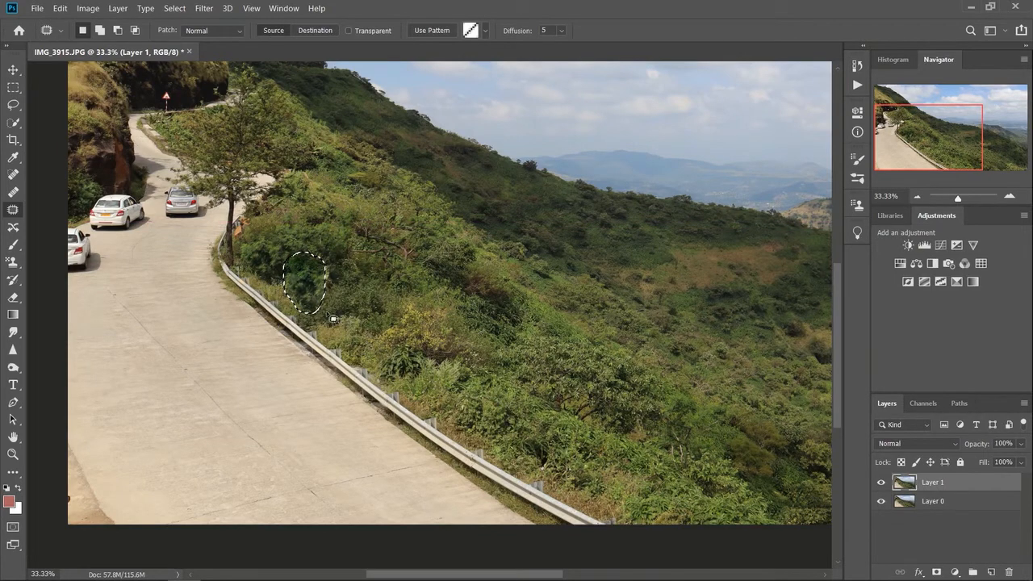
key(m)
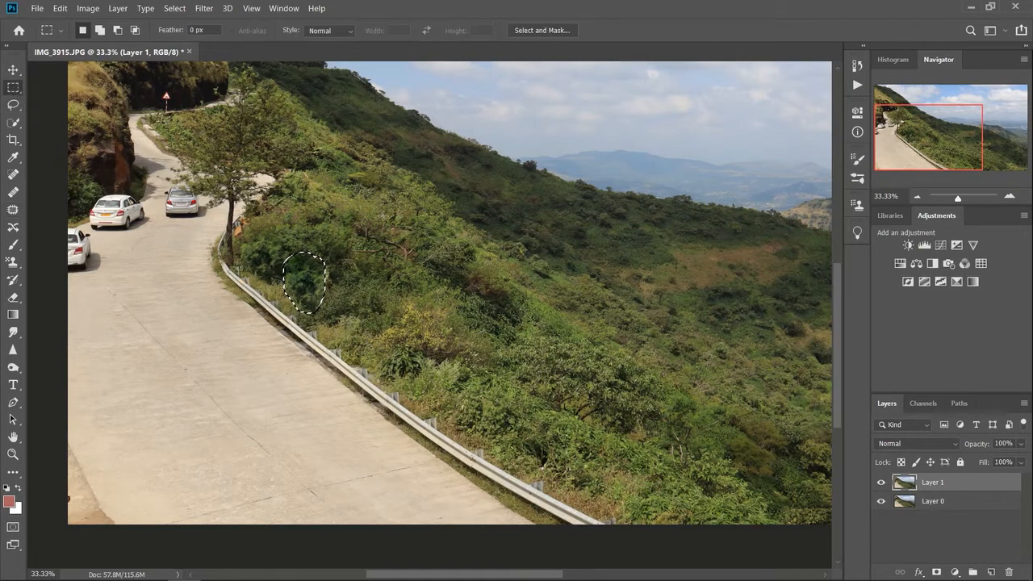
key(ctrl+d)
- Compare the photo without the car and signboard against the original by toggling Layer 1's visibility, leaving it visible
click(881, 483)
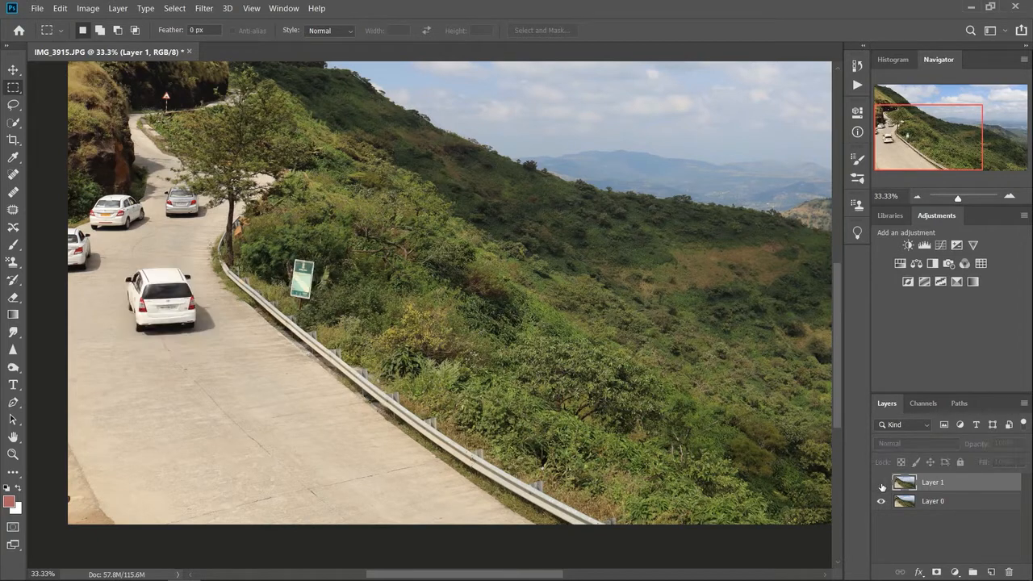
click(882, 483)
click(881, 483)
click(882, 482)
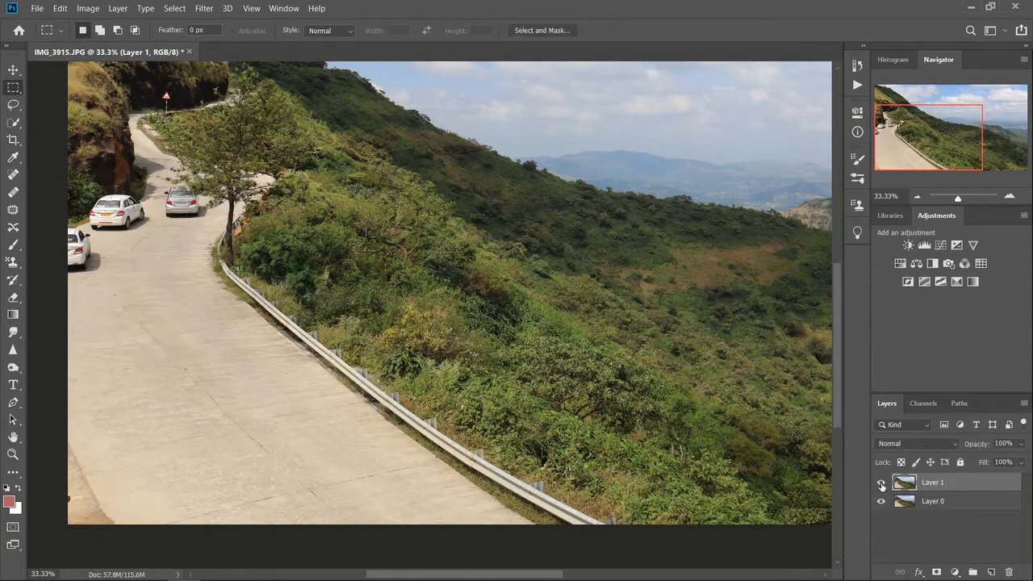
click(882, 483)
click(881, 483)
- Try to patch out the silver car beside the tree with the road below it, and undo the patch and selection
click(13, 209)
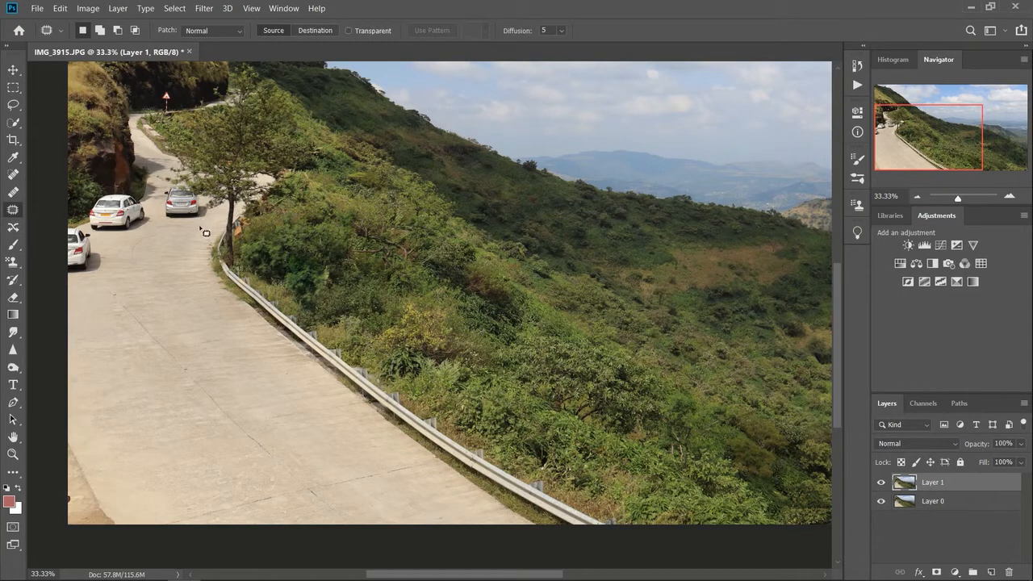
drag(198, 223, 213, 215)
mouse_move(195, 189)
mouse_down()
mouse_move(171, 189)
mouse_move(168, 217)
mouse_move(184, 228)
mouse_move(225, 219)
mouse_move(199, 206)
mouse_move(183, 220)
mouse_move(208, 216)
mouse_move(189, 185)
mouse_move(165, 190)
mouse_move(160, 214)
mouse_move(178, 225)
mouse_move(166, 247)
mouse_up()
key(ctrl+d)
key(ctrl+z)
drag(173, 210, 158, 264)
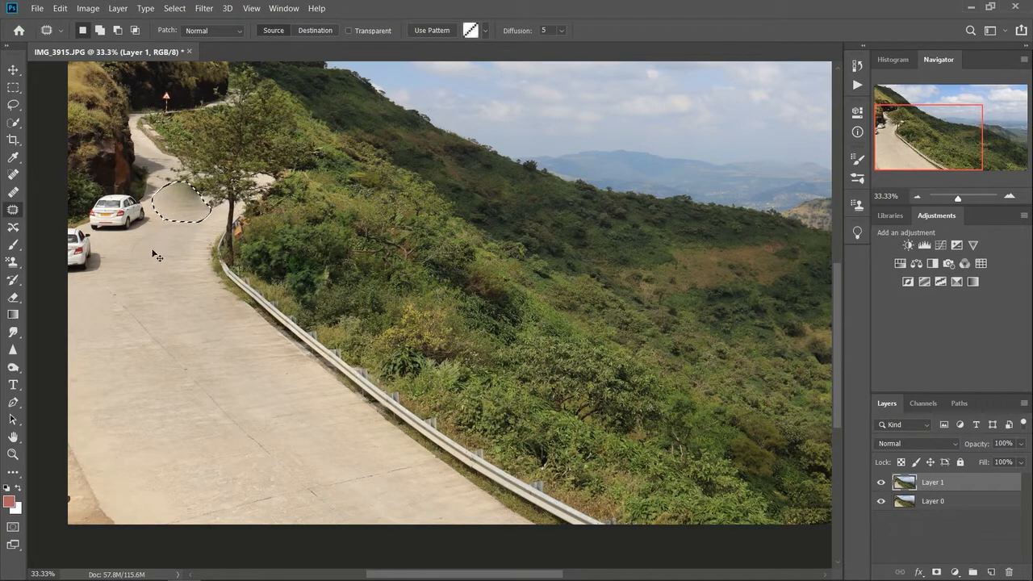
key(ctrl+z)
key(ctrl+z)
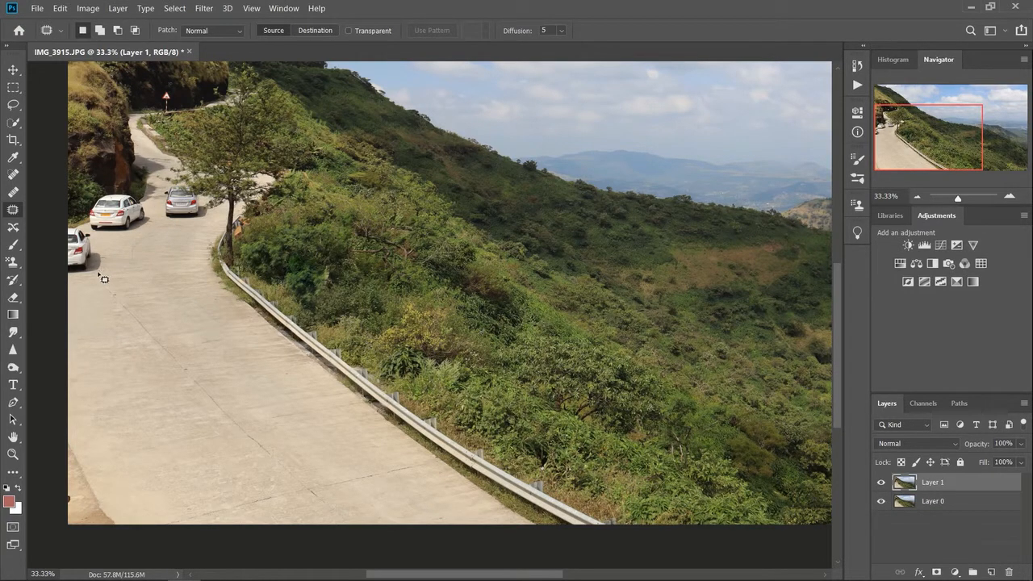
- Patch out the partly visible white car at the photo's left edge with clean road and clear the selection
mouse_move(65, 285)
mouse_down()
mouse_move(101, 284)
mouse_move(113, 254)
mouse_move(87, 231)
mouse_move(59, 228)
mouse_move(52, 239)
mouse_move(90, 307)
mouse_up()
key(m)
click(167, 322)
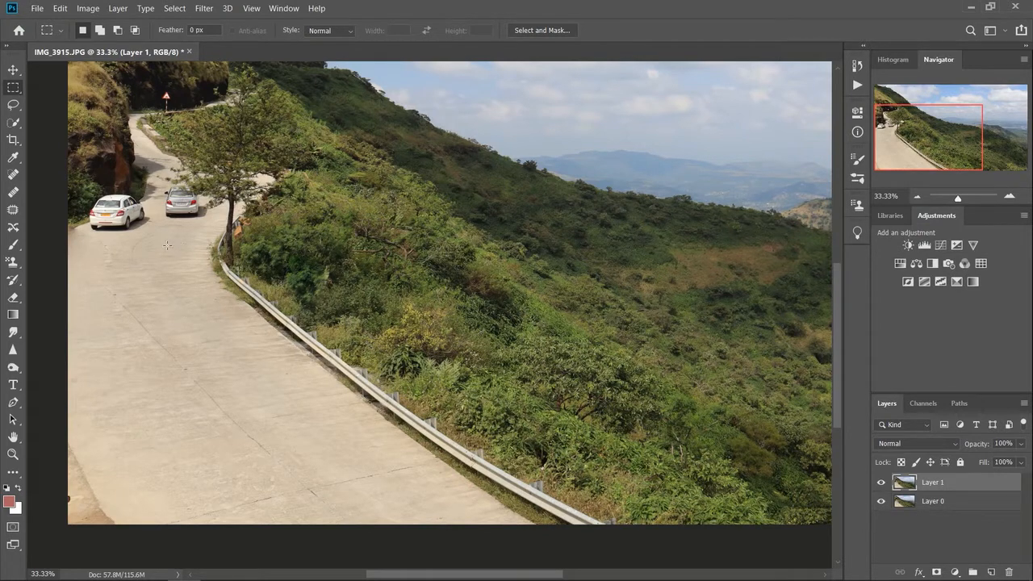
- Patch out the red triangular warning sign at the far road bend and clear the selection
click(16, 210)
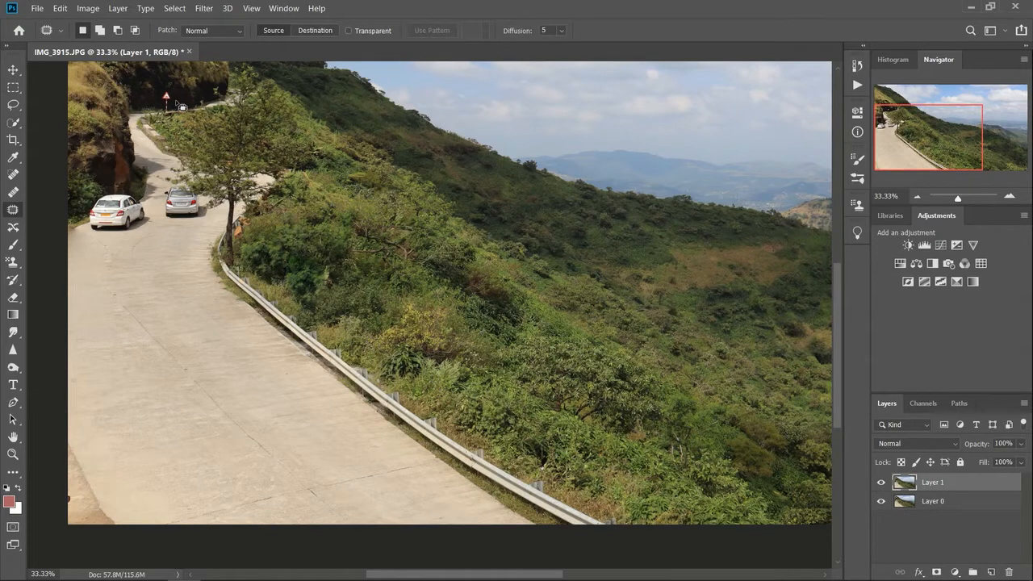
mouse_move(179, 111)
mouse_down()
mouse_move(171, 89)
mouse_move(158, 93)
mouse_move(162, 111)
mouse_move(176, 114)
mouse_move(185, 98)
mouse_up()
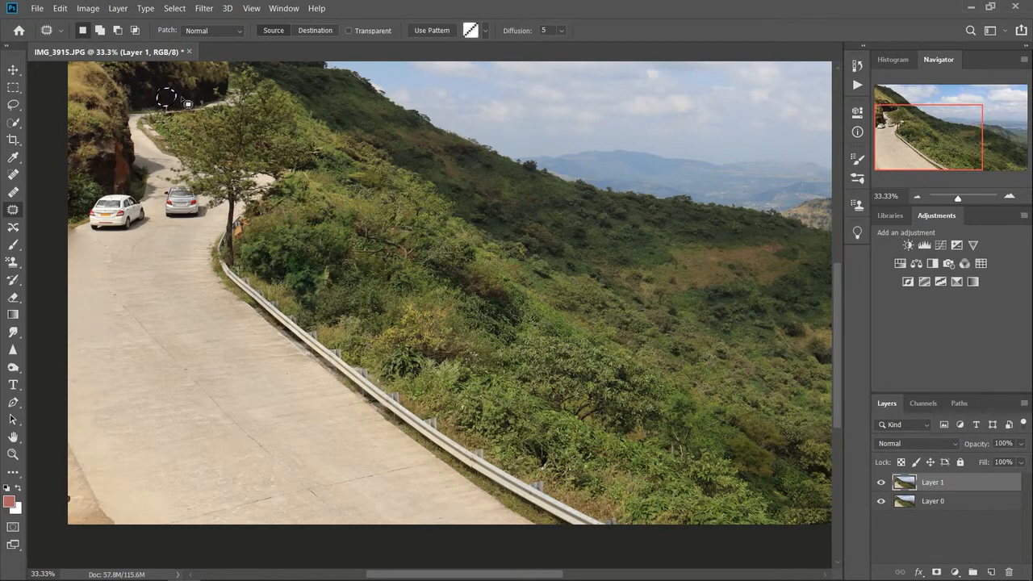
click(14, 87)
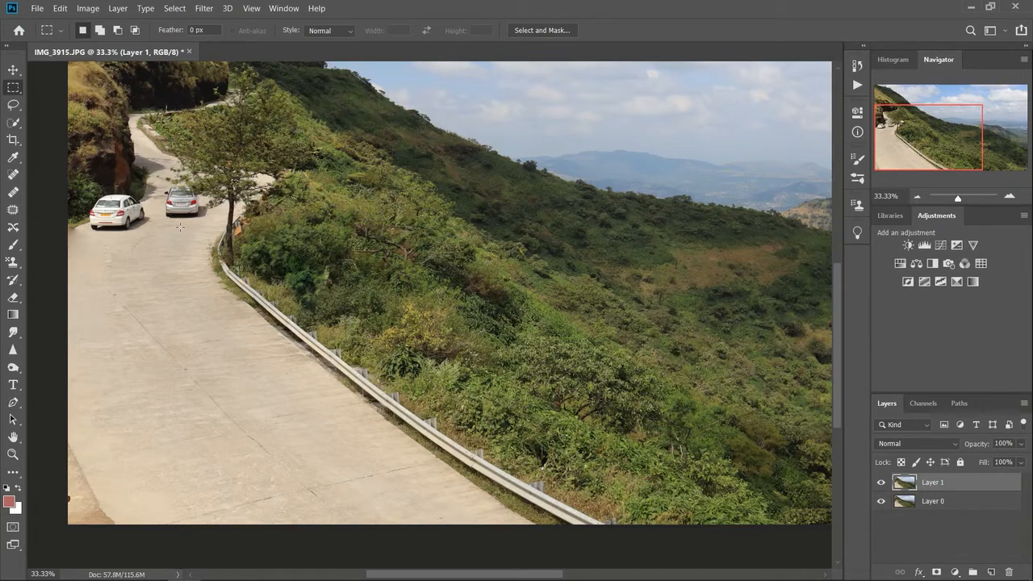
- Try a loose Patch tool outline around the silver car at 50% zoom, sampling road below, and undo the patch
key(ctrl+plus)
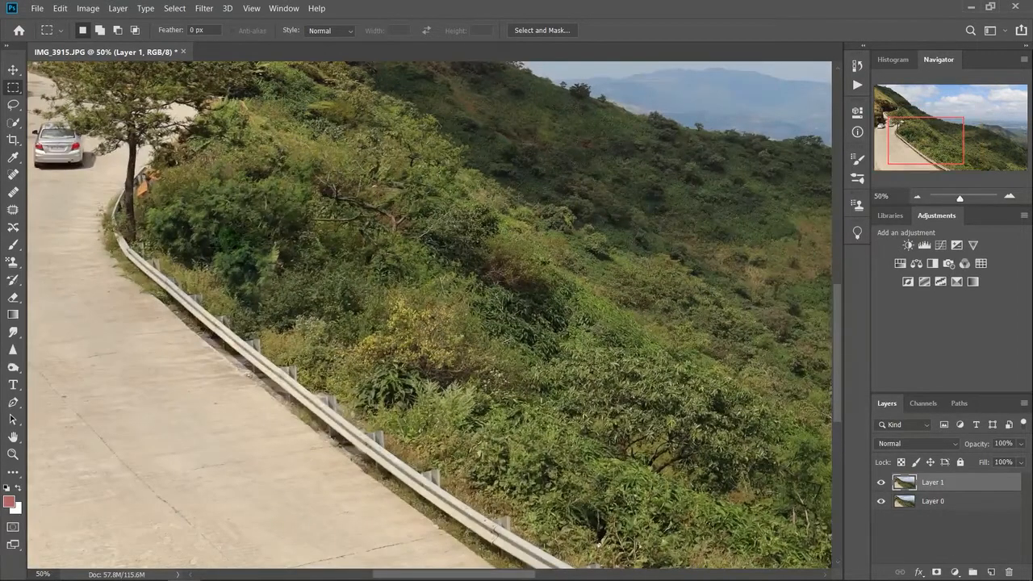
drag(473, 575, 427, 572)
scroll(366, 320, up, 3)
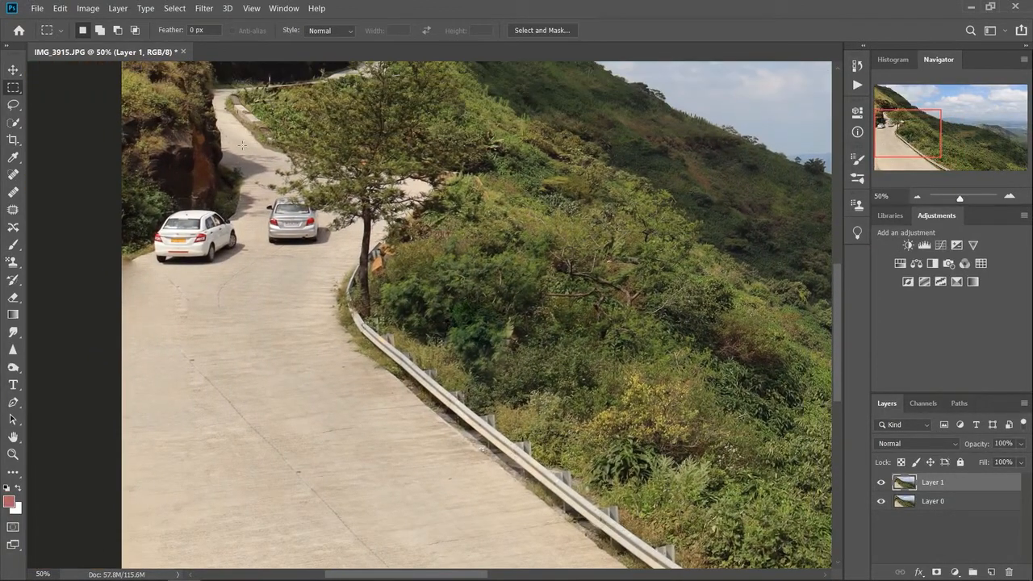
click(14, 211)
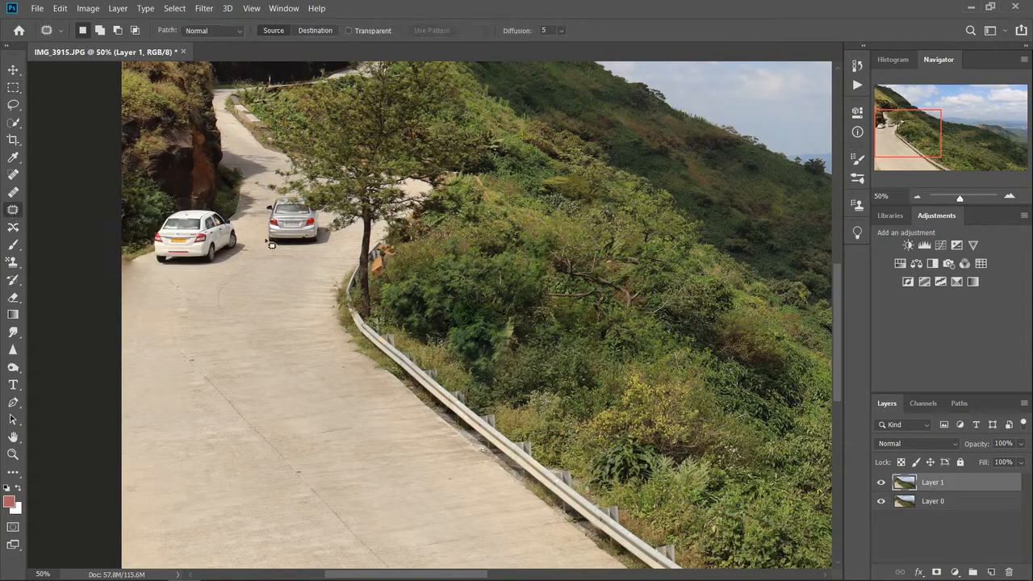
mouse_move(262, 208)
mouse_down()
mouse_move(262, 236)
mouse_move(304, 260)
mouse_move(339, 250)
mouse_up()
mouse_move(284, 203)
mouse_down()
mouse_move(263, 209)
mouse_move(287, 234)
mouse_move(257, 290)
mouse_up()
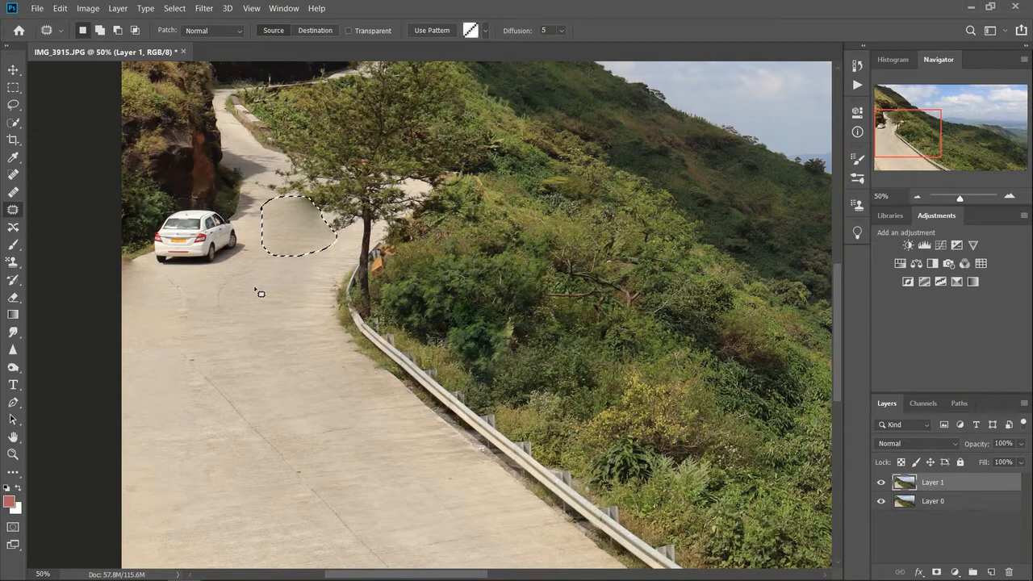
click(13, 87)
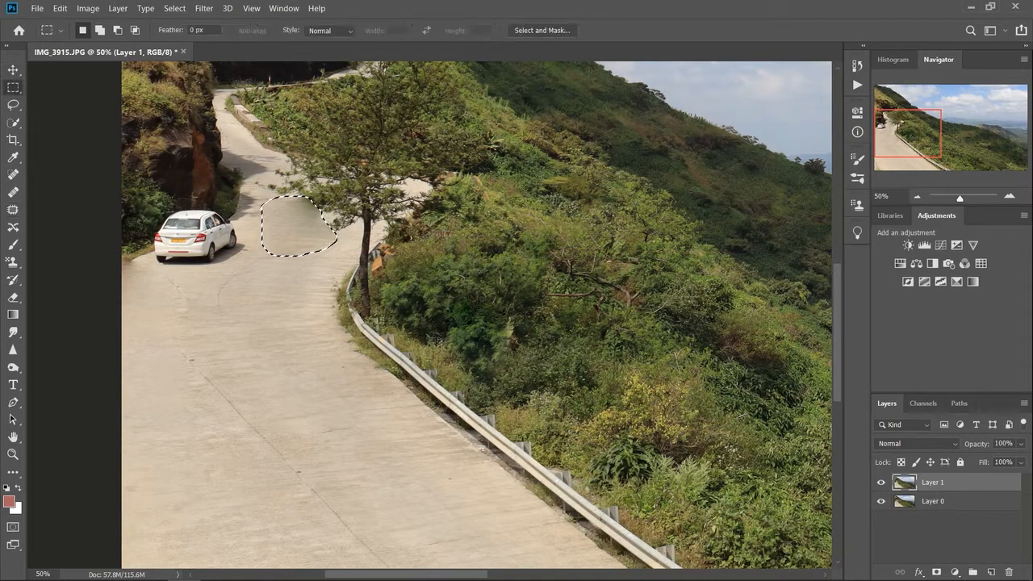
click(242, 200)
key(ctrl+z)
key(ctrl+z)
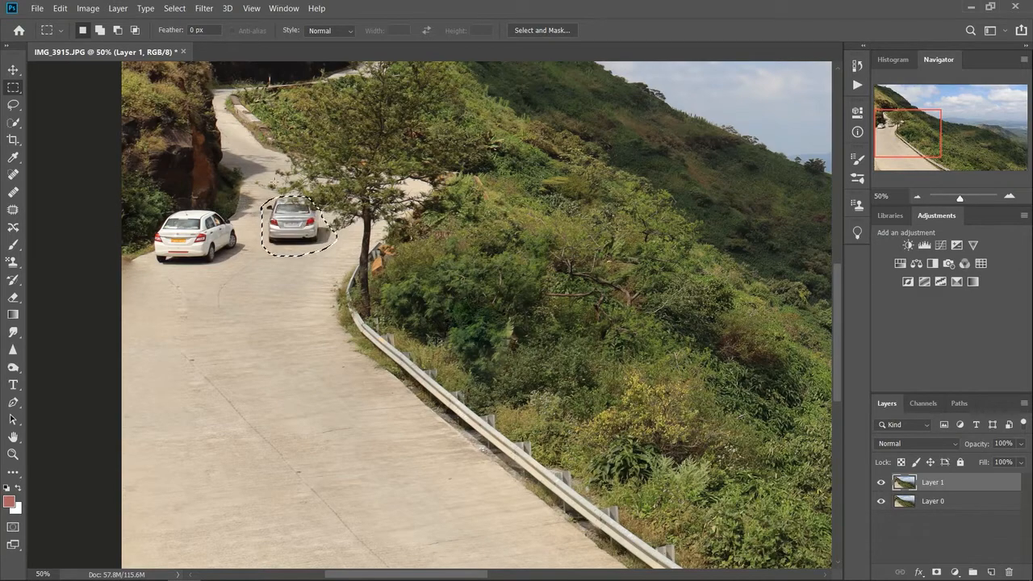
key(ctrl+d)
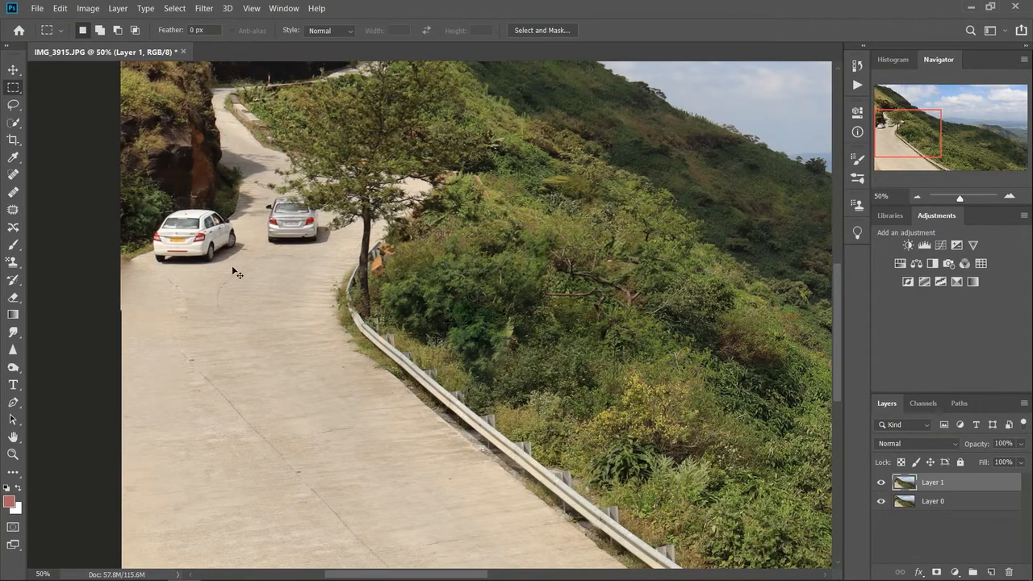
- Outline the silver car and its shadow at 100% zoom, skirting the tree's foliage, and patch it with clean road below
key(ctrl+plus)
key(ctrl+plus)
key(ctrl+z)
scroll(233, 276, up, 4)
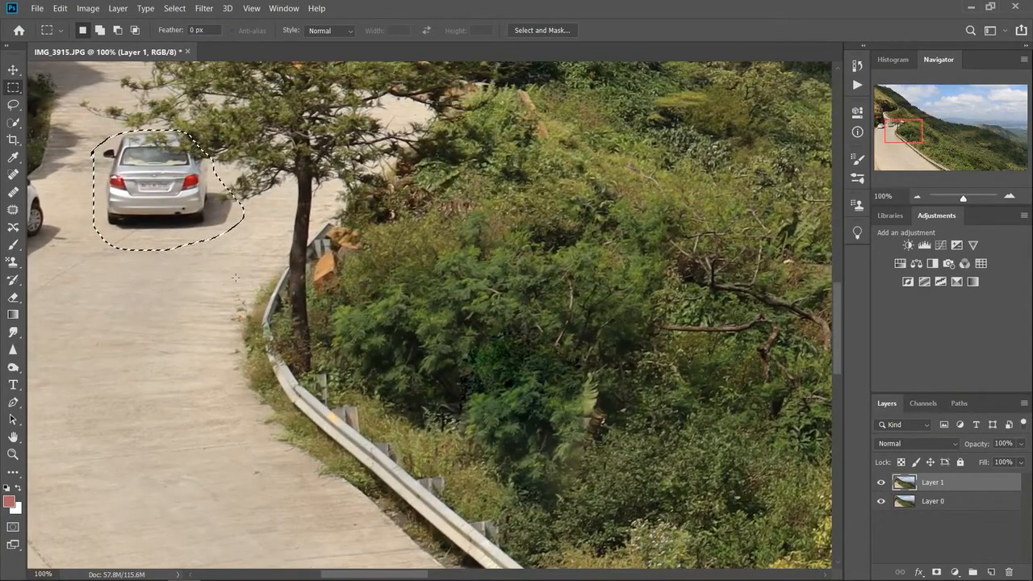
key(v)
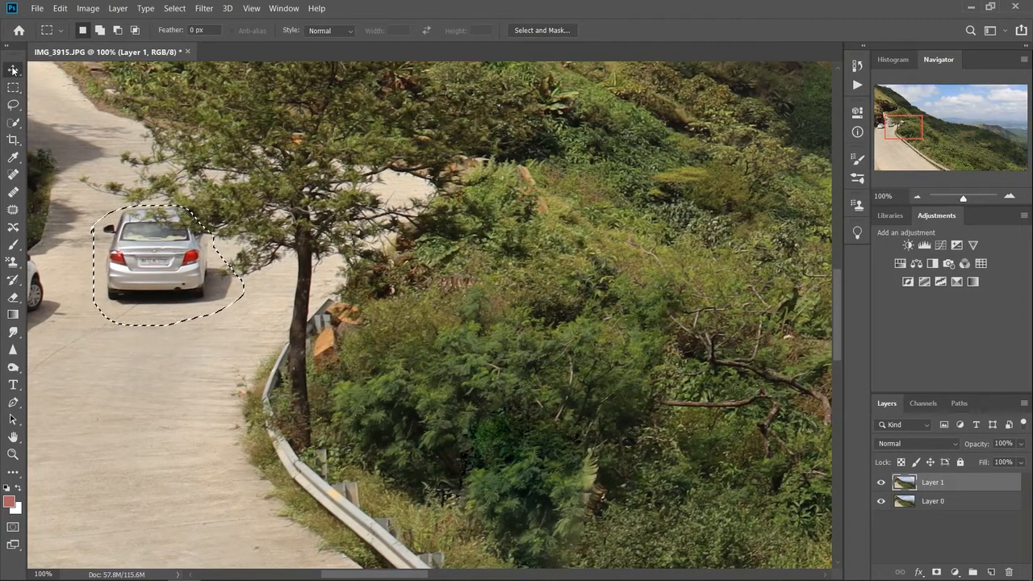
click(13, 87)
key(ctrl+d)
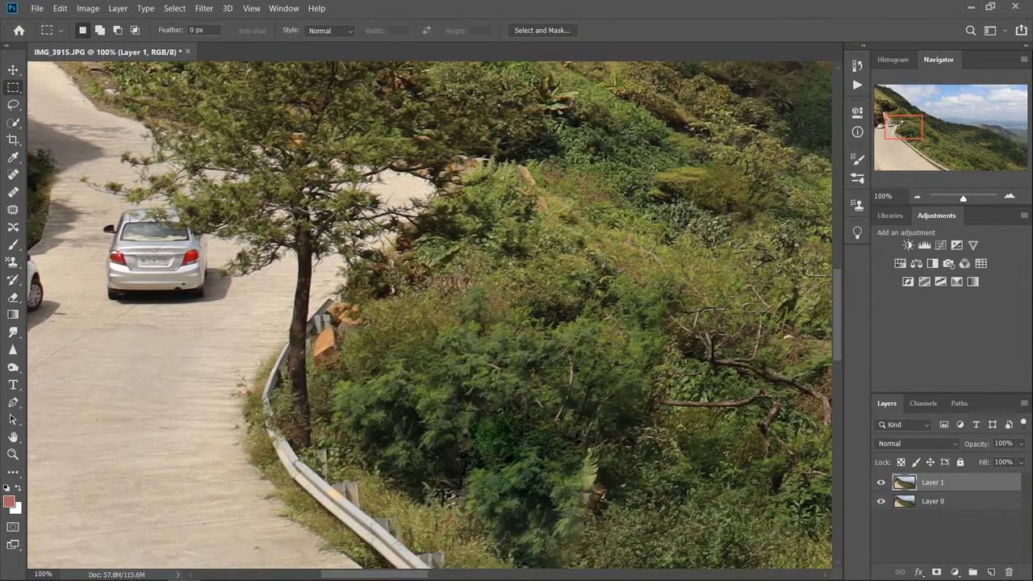
click(15, 211)
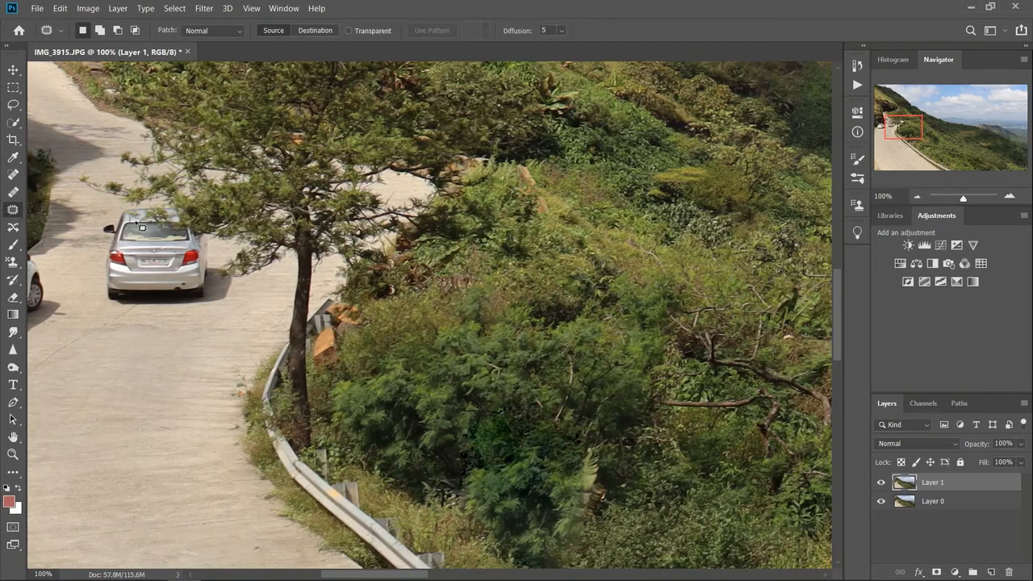
mouse_move(94, 215)
mouse_down()
mouse_move(174, 210)
mouse_move(208, 238)
mouse_move(212, 269)
mouse_move(233, 271)
mouse_move(235, 291)
mouse_move(223, 308)
mouse_move(114, 311)
mouse_move(94, 289)
mouse_move(97, 216)
mouse_up()
drag(128, 275, 87, 379)
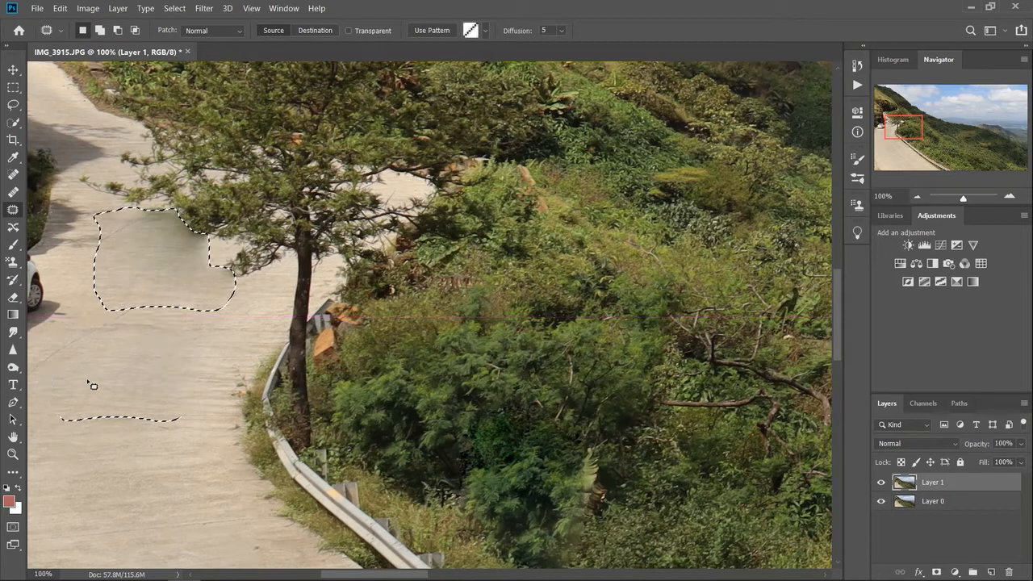
- Deselect the patched road area and try to heal the dark smudge beside the tree's lower branches with the Spot Healing Brush
click(13, 88)
key(ctrl+d)
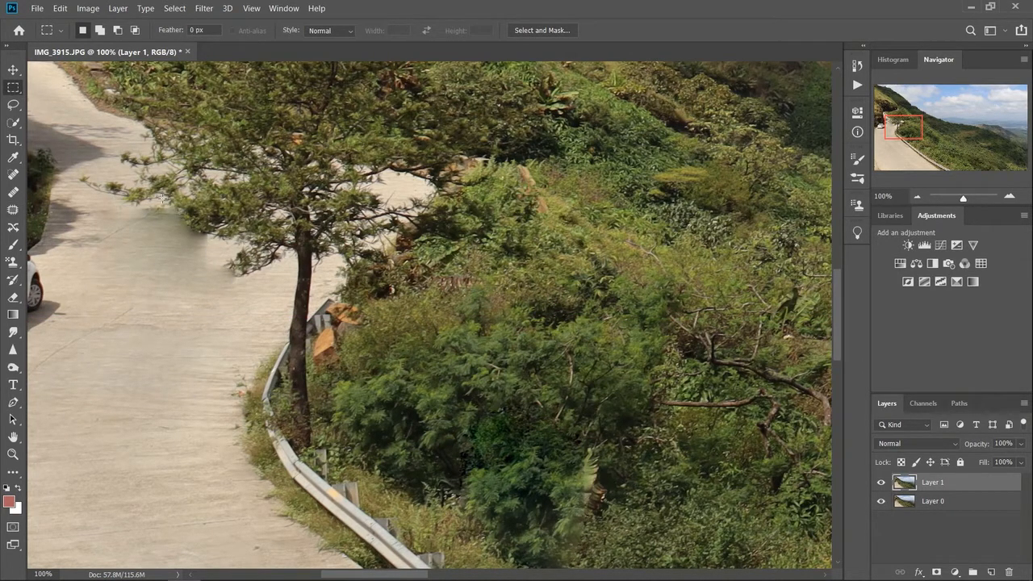
click(15, 176)
mouse_move(120, 230)
mouse_down()
mouse_move(198, 283)
mouse_move(141, 318)
mouse_up()
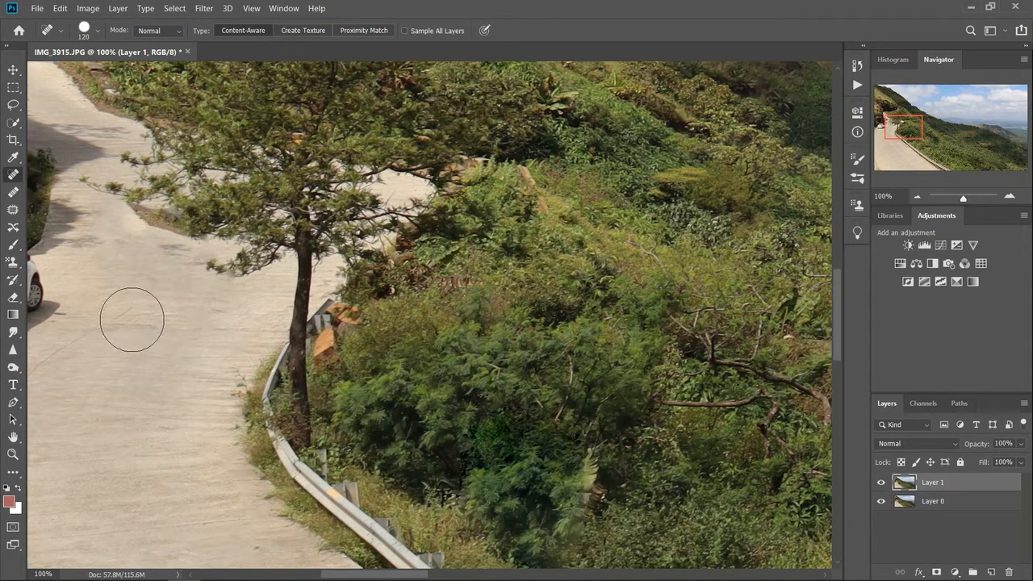
- Set the Spot Healing Brush size to 37 px and paint over the dark smudge on the road beside the tree's lower branches
click(92, 32)
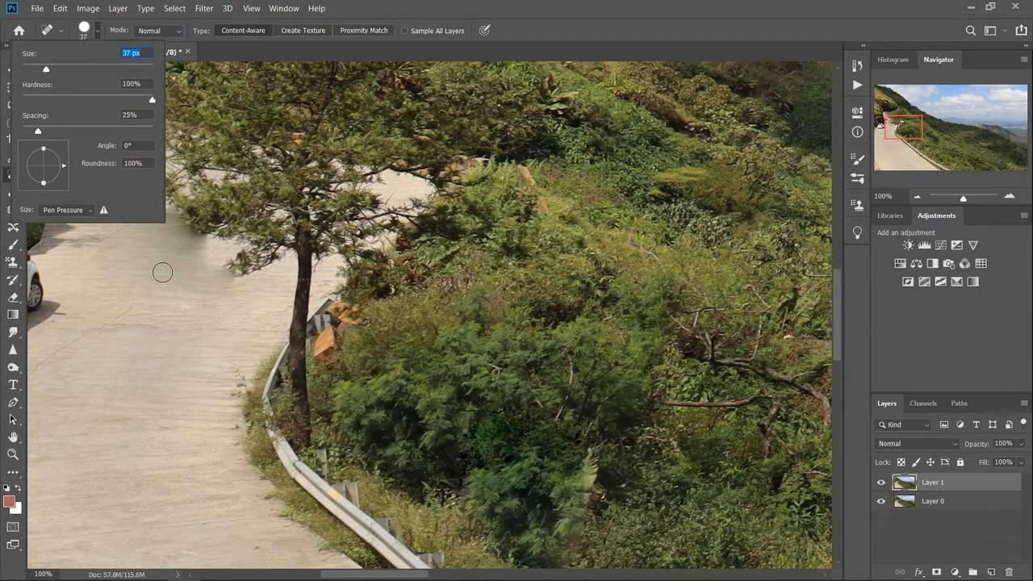
key(Return)
click(136, 220)
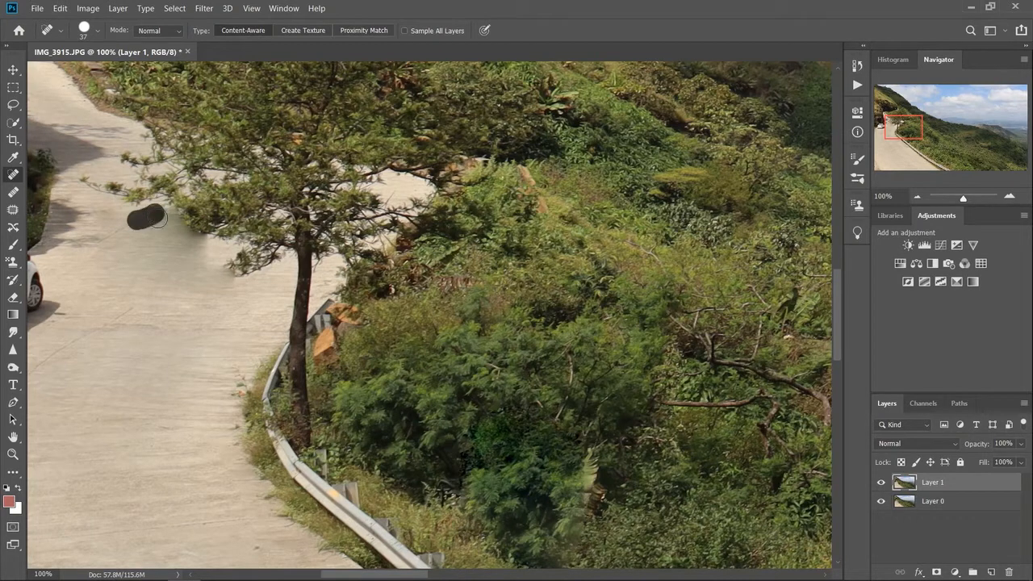
drag(152, 218, 202, 252)
drag(134, 224, 200, 268)
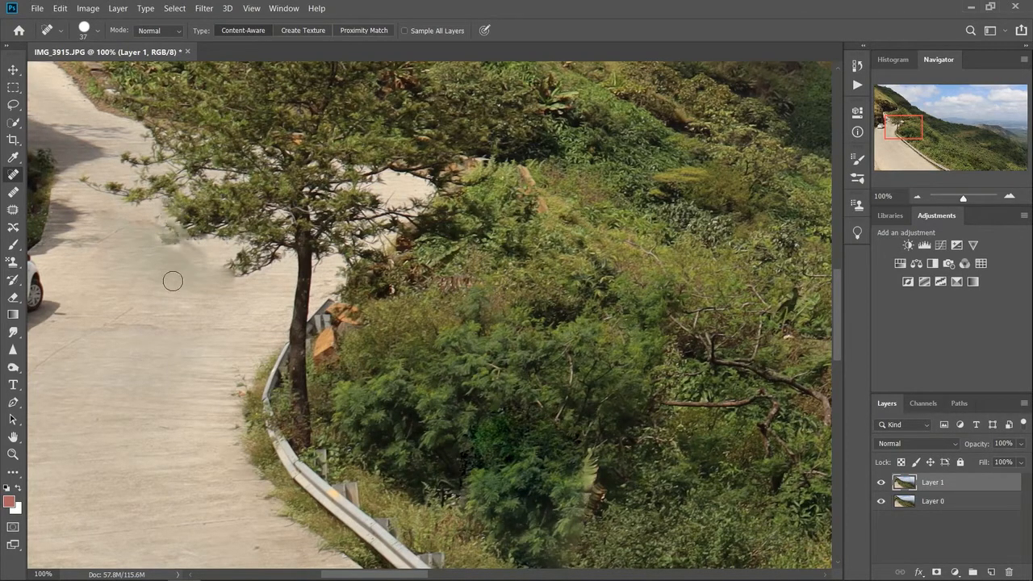
drag(147, 224, 203, 267)
mouse_move(155, 224)
mouse_down()
mouse_move(221, 271)
mouse_move(239, 301)
mouse_up()
mouse_move(203, 261)
mouse_down()
mouse_move(225, 305)
mouse_move(216, 282)
mouse_move(207, 303)
mouse_move(198, 272)
mouse_move(173, 255)
mouse_up()
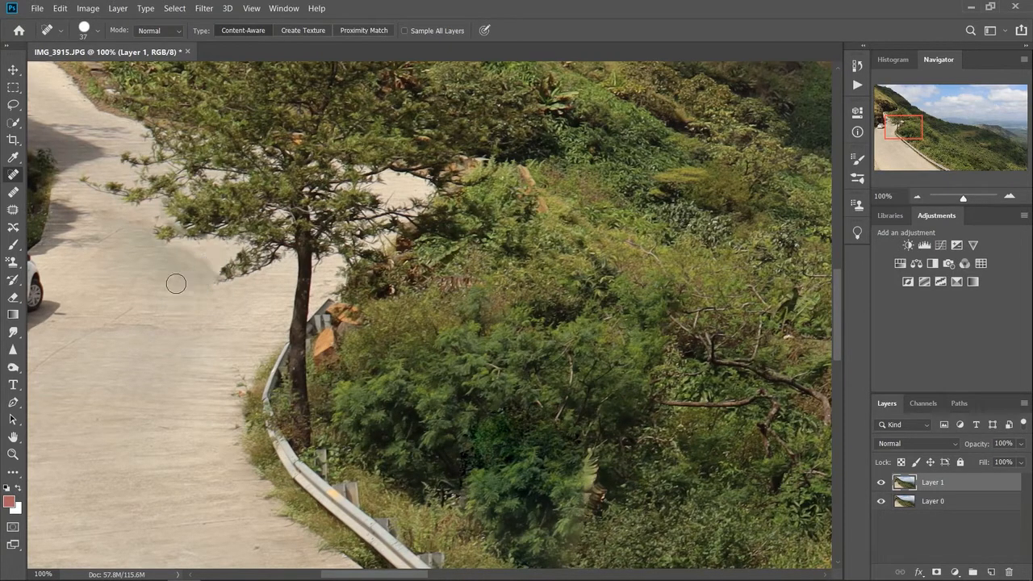
drag(107, 218, 170, 217)
click(187, 229)
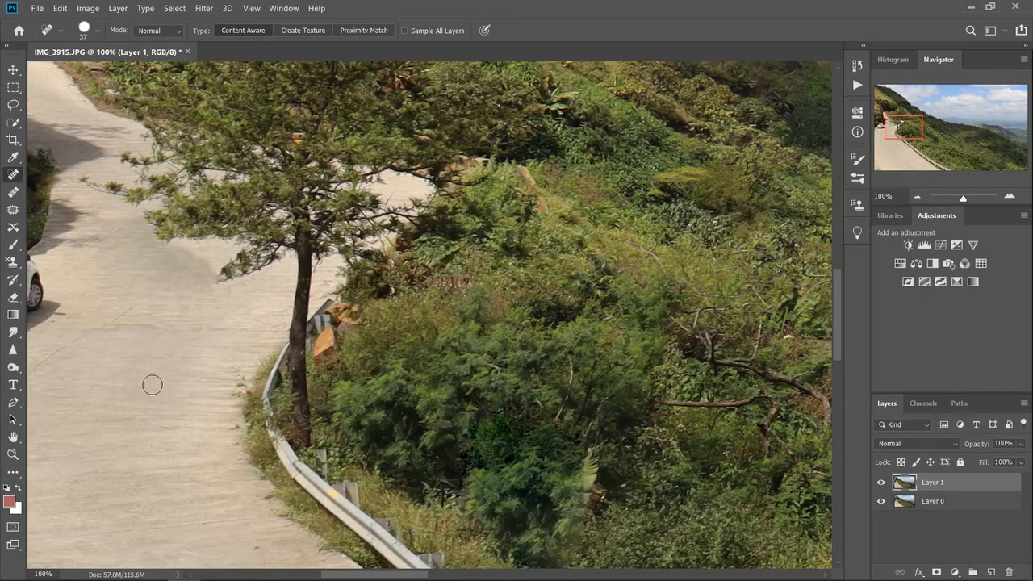
- Heal the blurred road edge behind the white car, at the photo's left border, with the 37 px Spot Healing Brush
click(12, 90)
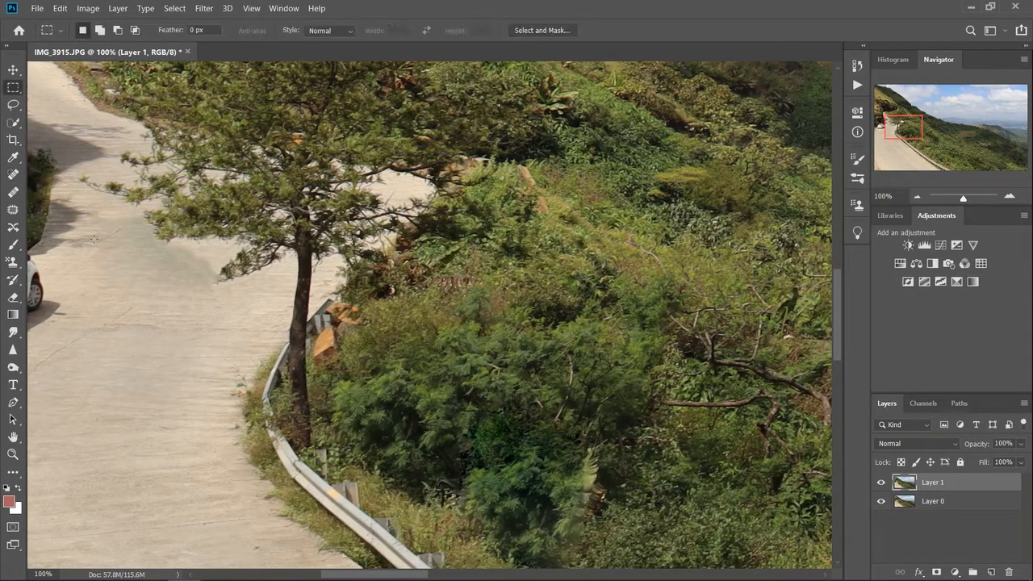
key(ctrl+minus)
key(ctrl+minus)
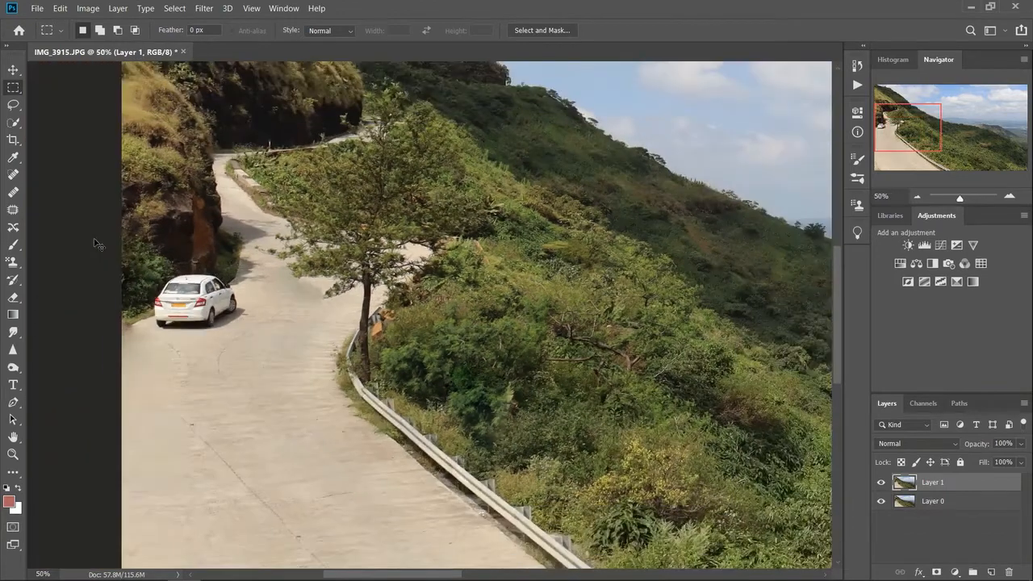
key(ctrl+minus)
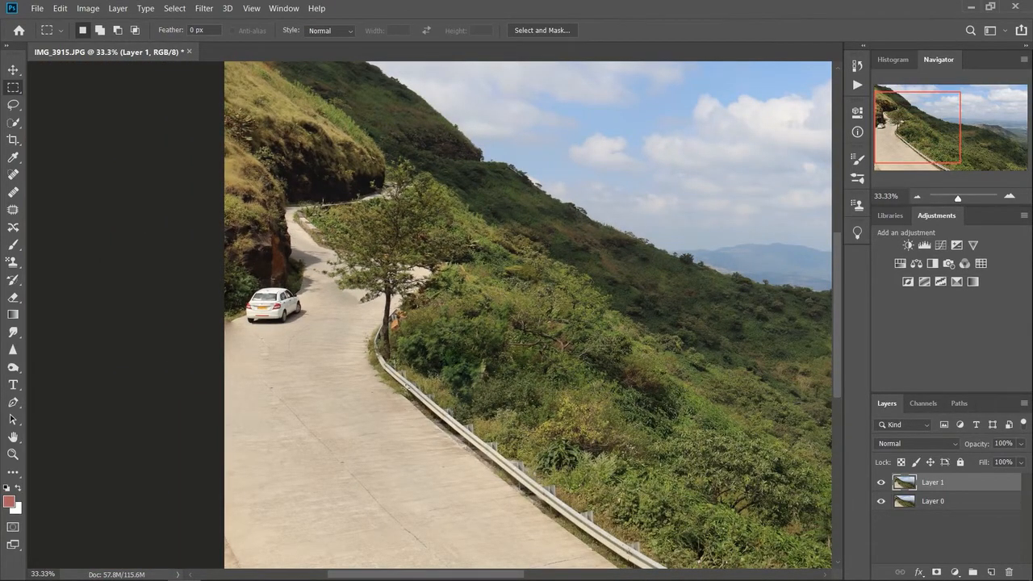
key(ctrl+plus)
key(ctrl+plus)
drag(443, 576, 387, 577)
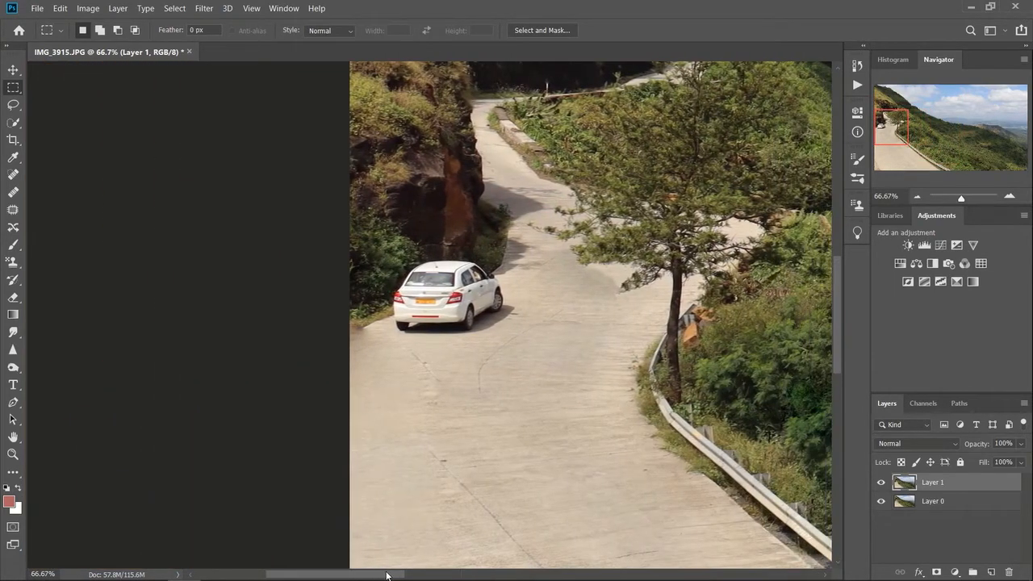
key(ctrl+plus)
key(ctrl+plus)
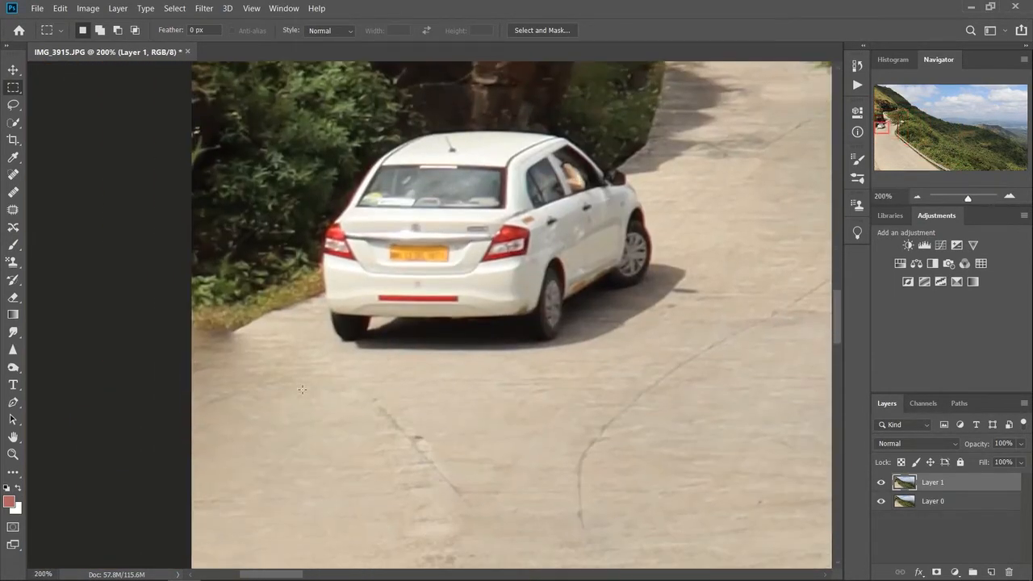
scroll(302, 389, down, 1)
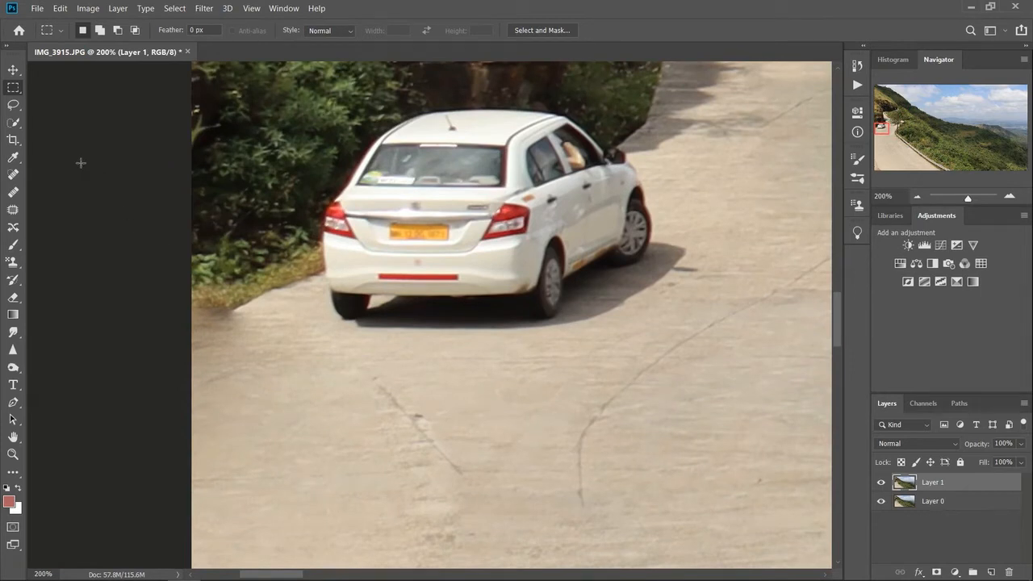
click(13, 174)
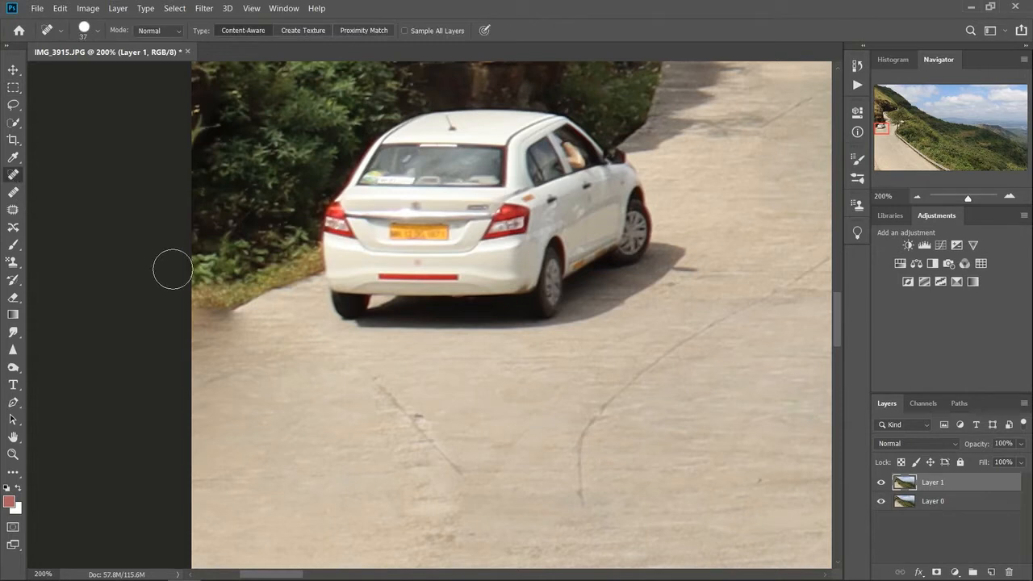
mouse_move(242, 323)
mouse_down()
mouse_move(202, 361)
mouse_move(207, 370)
mouse_up()
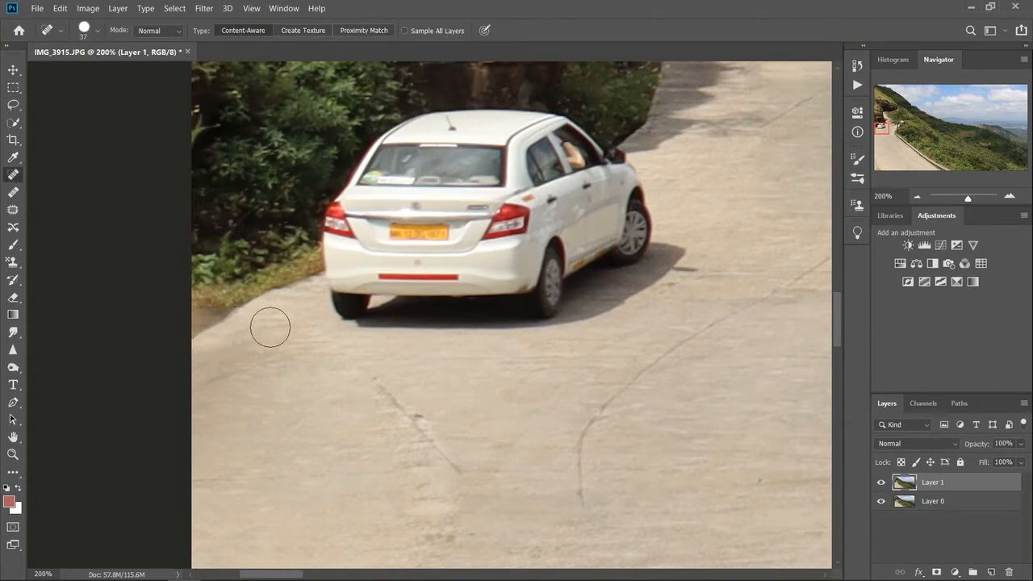
drag(247, 318, 184, 373)
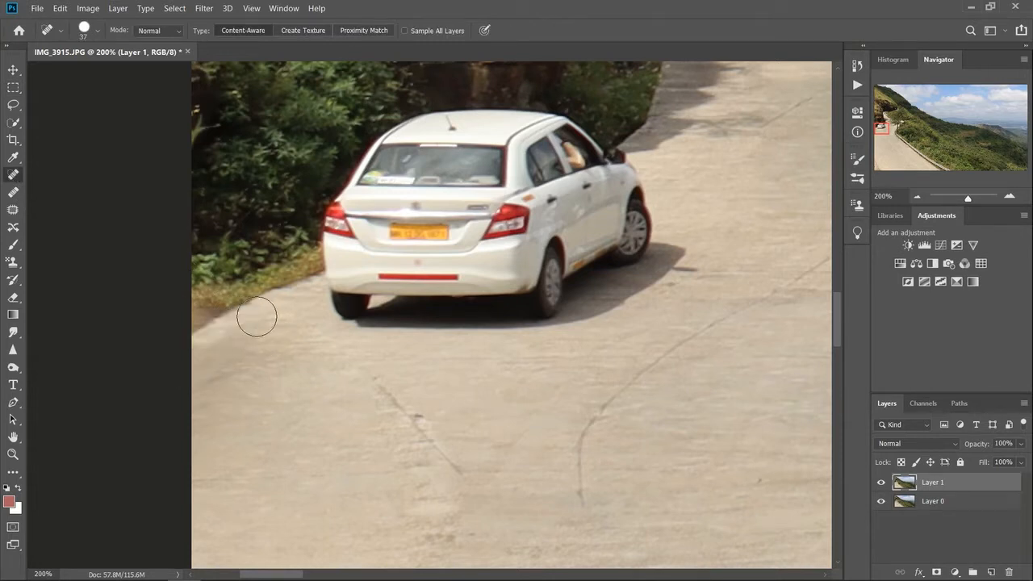
- Heal the brownish end of the grass verge at the photo's left border, and undo the last stroke
drag(225, 288, 176, 330)
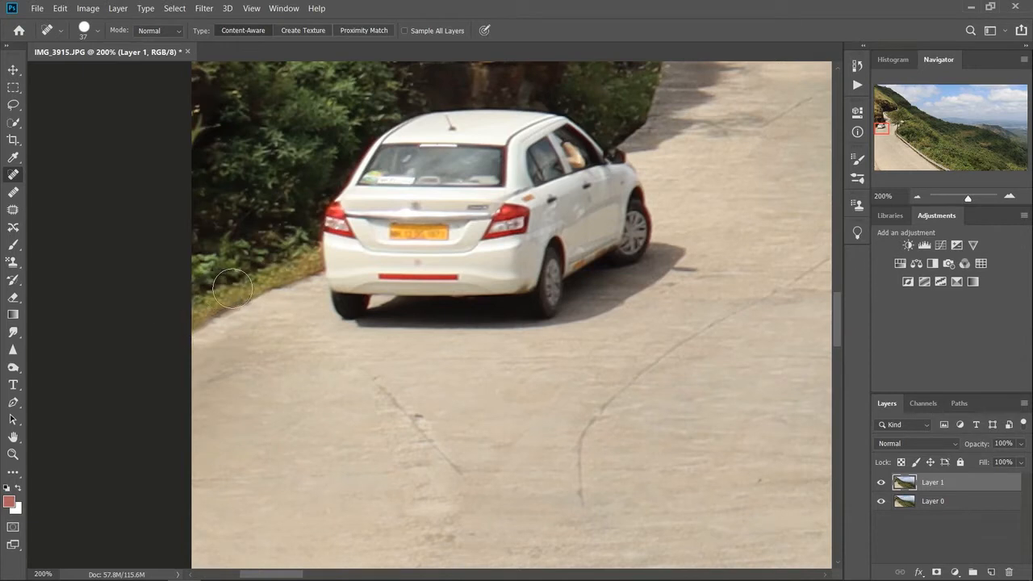
drag(232, 288, 179, 328)
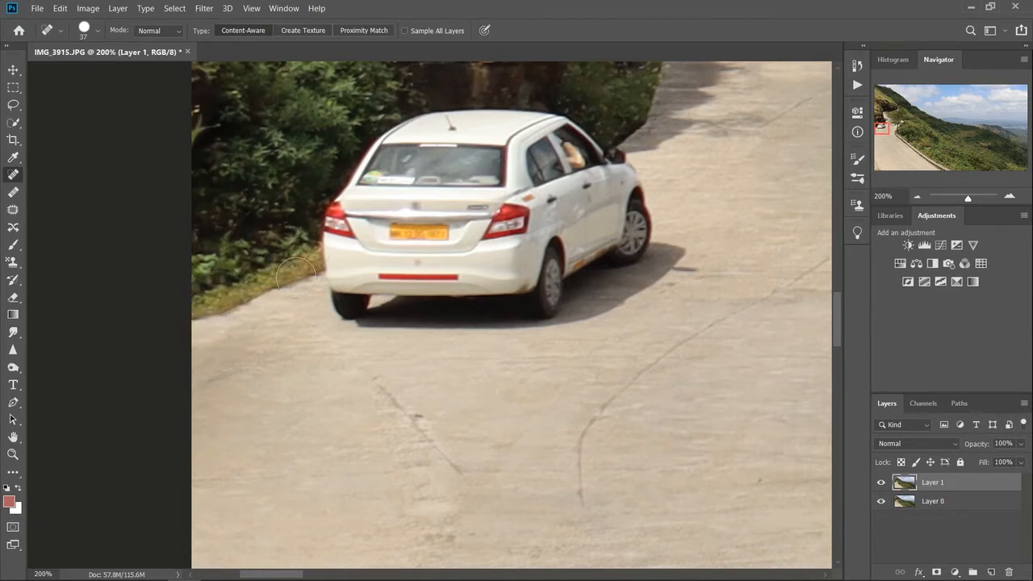
key(ctrl+z)
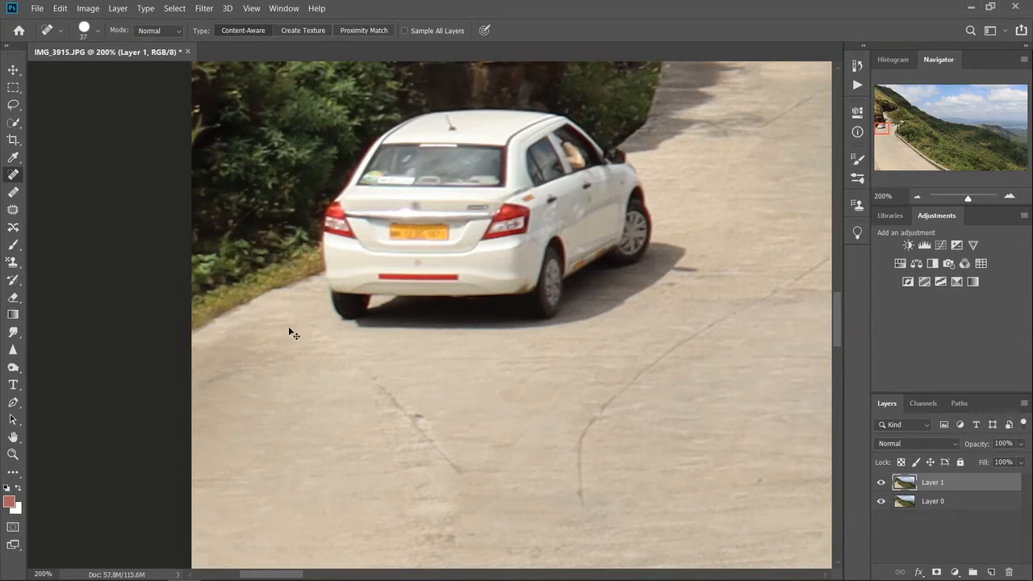
- Try to remove the car's wheels and shadow with the 37 px Spot Healing Brush, and undo the strokes
click(13, 89)
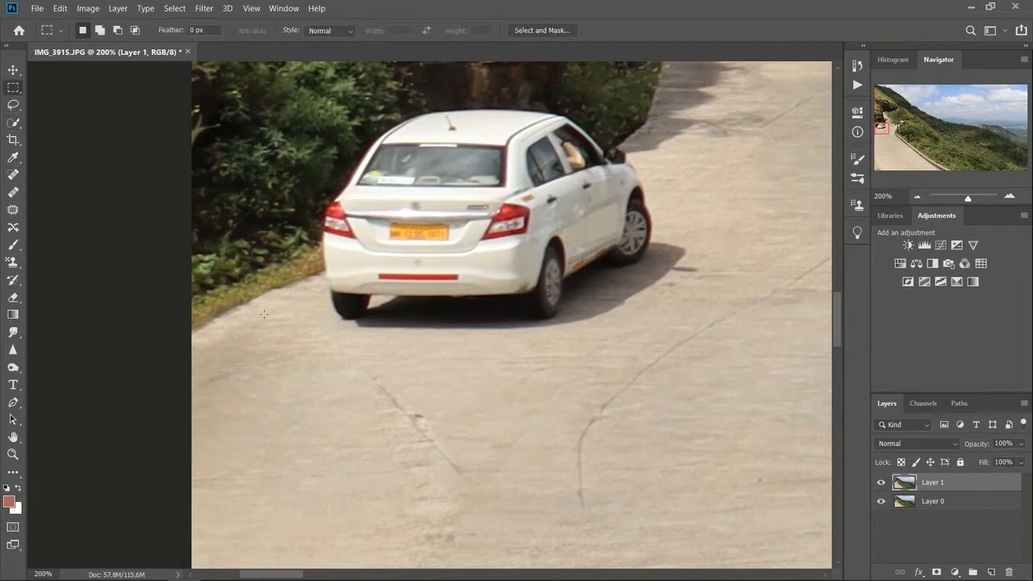
click(13, 174)
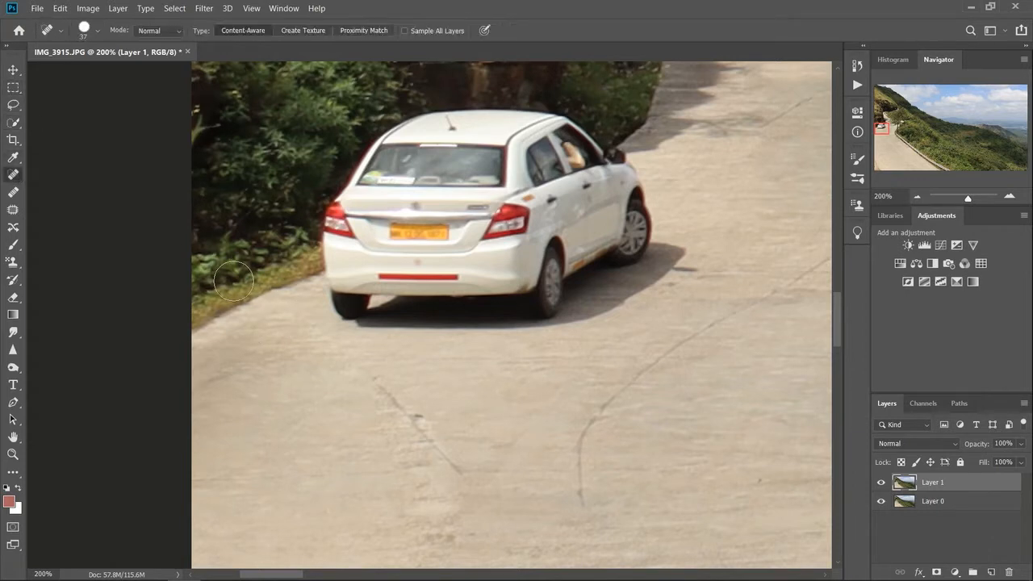
drag(333, 315, 617, 315)
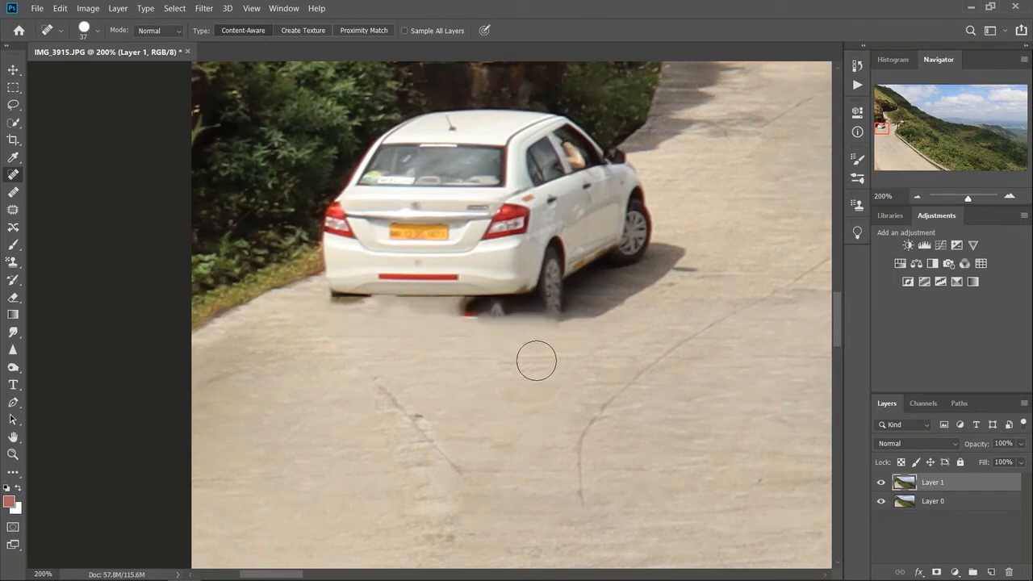
drag(415, 316, 660, 284)
drag(704, 232, 452, 379)
drag(670, 235, 416, 339)
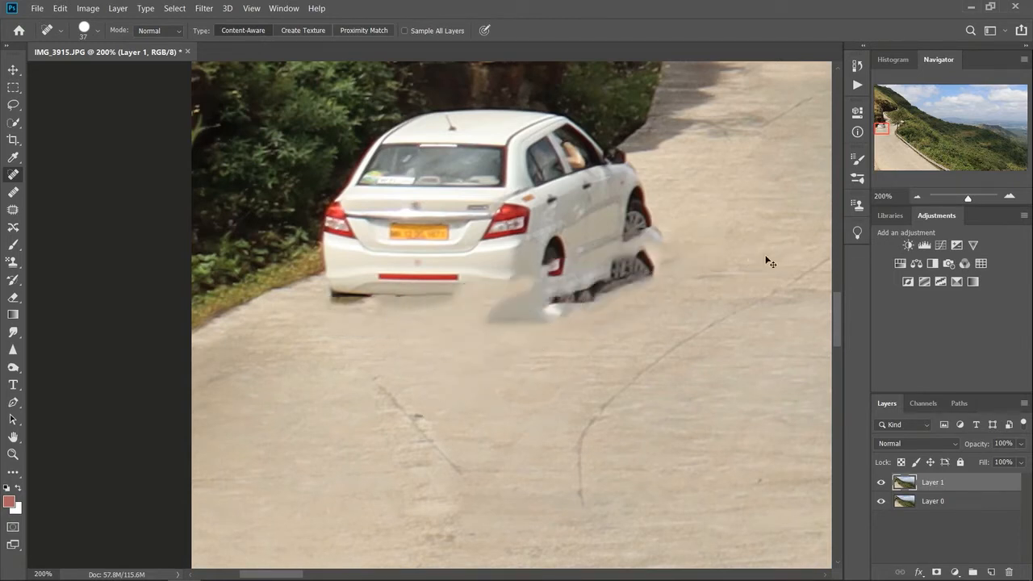
key(ctrl+z)
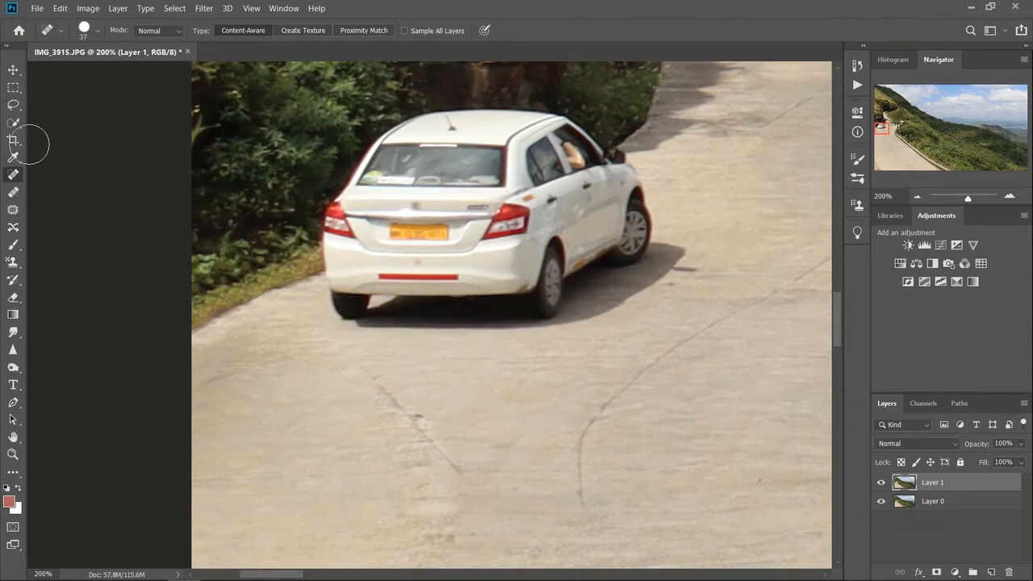
- Set the Spot Healing Brush size to 80 px and paint over the car's wheels, shadow and lower body, undoing the last stroke
click(98, 32)
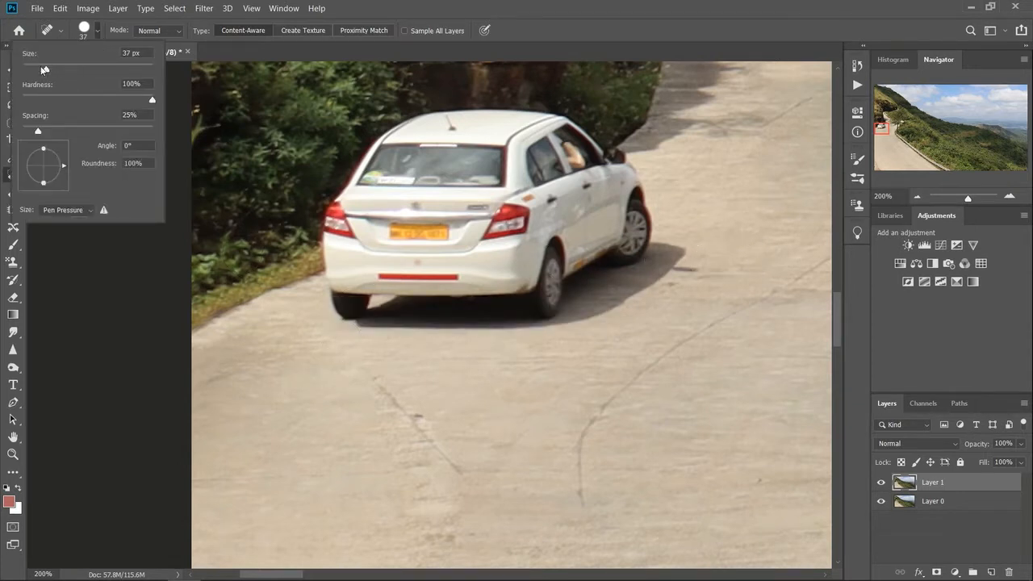
drag(71, 70, 74, 71)
click(330, 315)
mouse_move(330, 316)
mouse_down()
mouse_move(412, 292)
mouse_move(476, 289)
mouse_move(604, 309)
mouse_up()
mouse_move(540, 315)
mouse_down()
mouse_move(703, 231)
mouse_move(595, 370)
mouse_up()
mouse_move(468, 331)
mouse_down()
mouse_move(751, 192)
mouse_move(431, 323)
mouse_move(510, 327)
mouse_up()
mouse_move(669, 163)
mouse_down()
mouse_move(327, 334)
mouse_move(370, 317)
mouse_move(288, 336)
mouse_move(378, 292)
mouse_move(581, 227)
mouse_up()
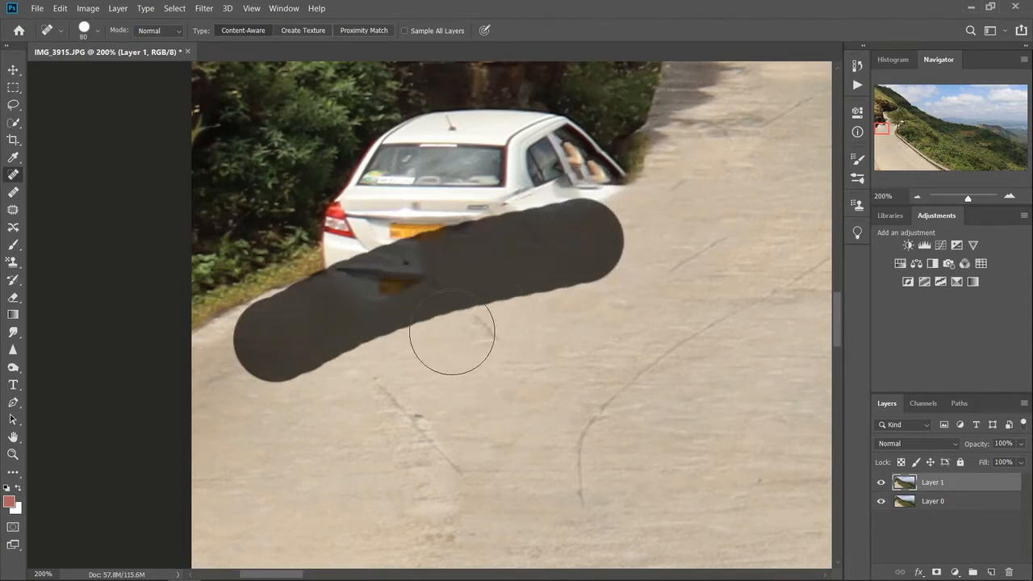
mouse_move(326, 347)
mouse_down()
mouse_move(455, 282)
mouse_move(679, 206)
mouse_move(479, 307)
mouse_up()
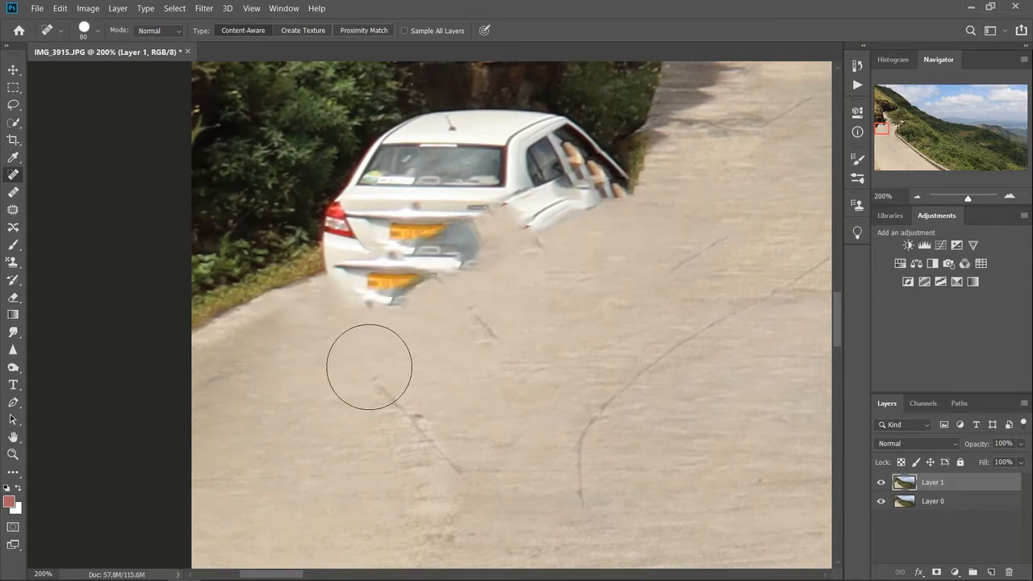
key(ctrl+z)
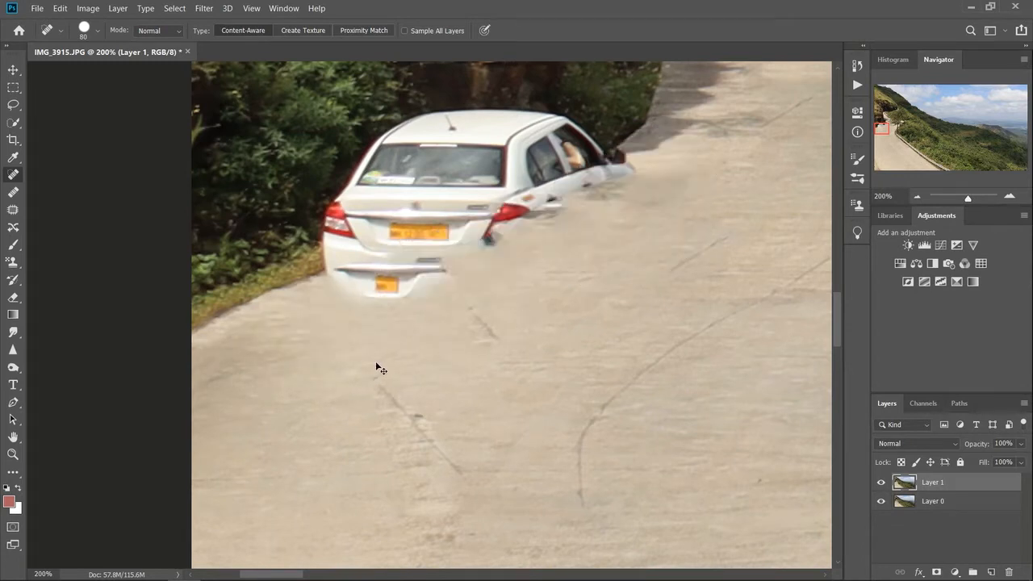
- Heal over the car's remaining rear bumper, number plate and side panels so the road replaces them
mouse_move(323, 350)
mouse_down()
mouse_move(379, 303)
mouse_move(432, 283)
mouse_up()
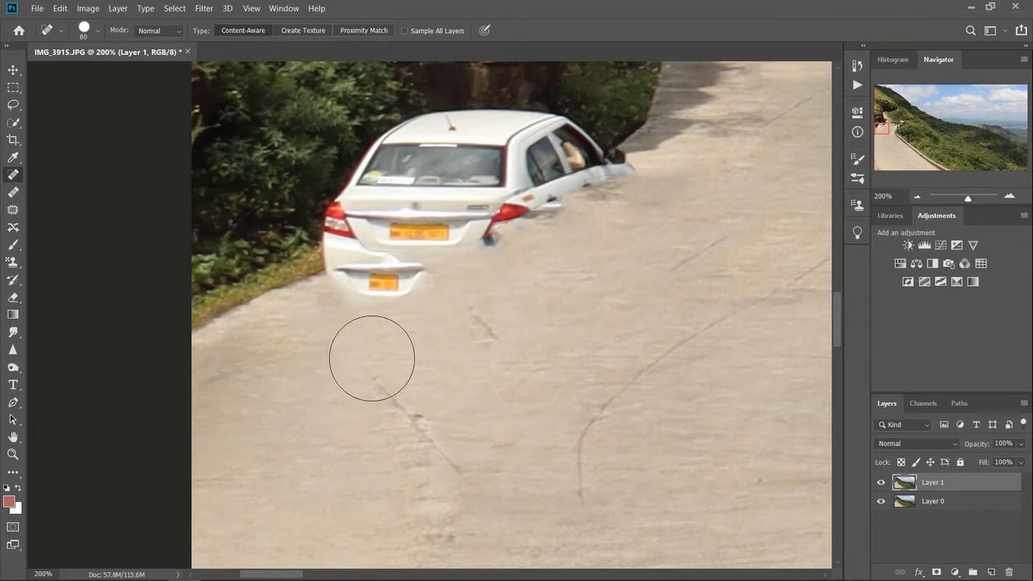
drag(477, 216, 334, 368)
mouse_move(572, 235)
mouse_down()
mouse_move(432, 264)
mouse_move(320, 326)
mouse_up()
mouse_move(677, 176)
mouse_down()
mouse_move(431, 259)
mouse_move(354, 332)
mouse_up()
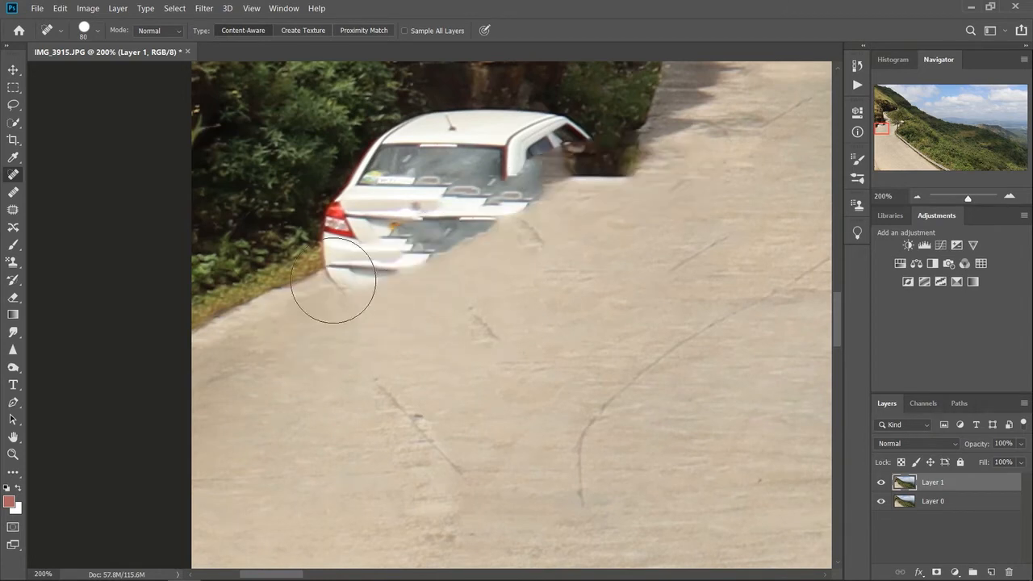
- Heal away the car's roof, windows and last remnants along the verge, plus the shadow on the road beyond them
drag(272, 224, 572, 84)
drag(359, 173, 554, 174)
drag(295, 243, 570, 145)
drag(307, 269, 586, 158)
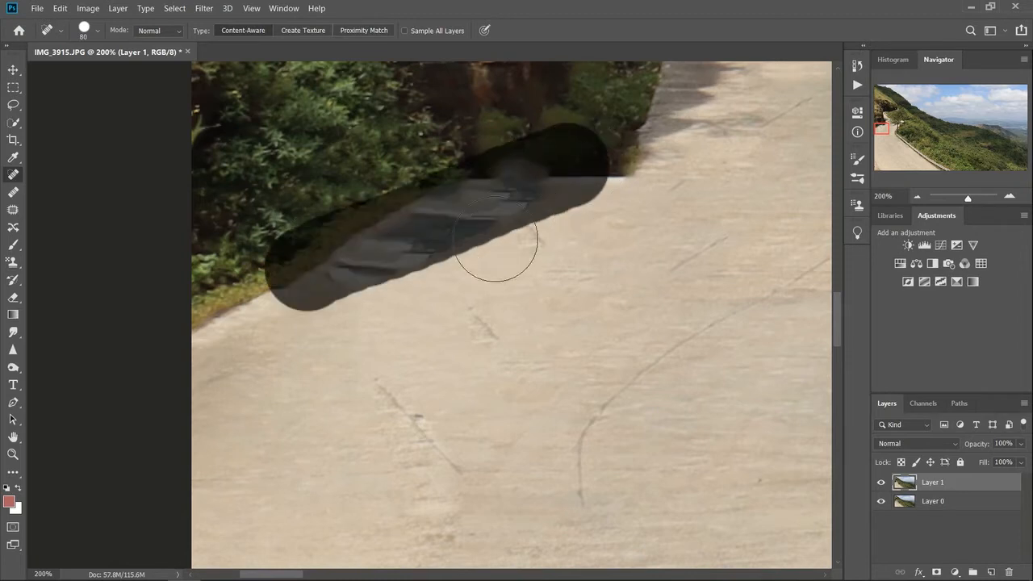
drag(482, 237, 727, 109)
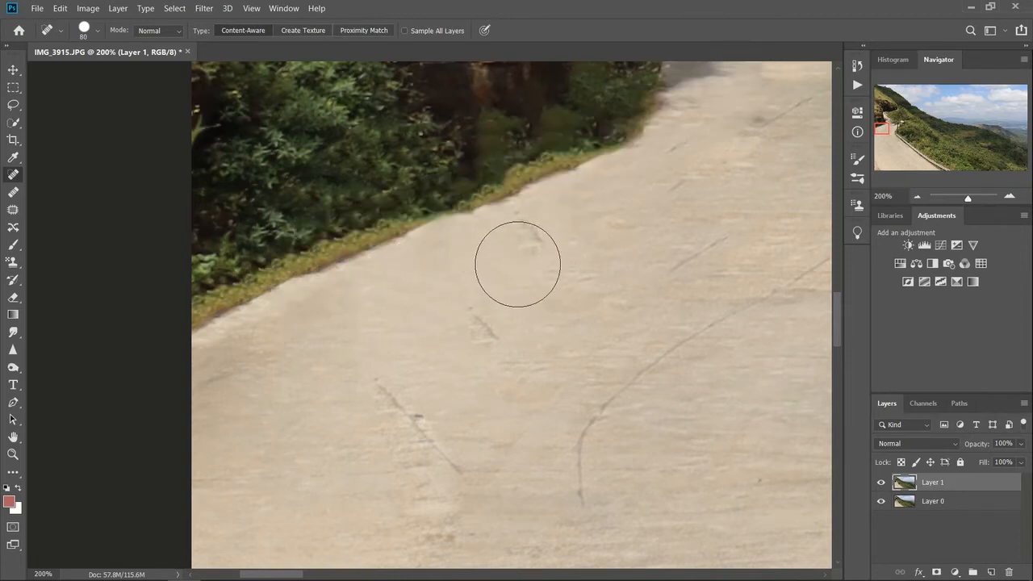
- Heal the short cracks and leftover marks on the road where the car stood, and check the whole photo
drag(370, 441, 617, 235)
mouse_move(432, 483)
mouse_down()
mouse_move(527, 333)
mouse_move(675, 201)
mouse_up()
drag(516, 299, 733, 166)
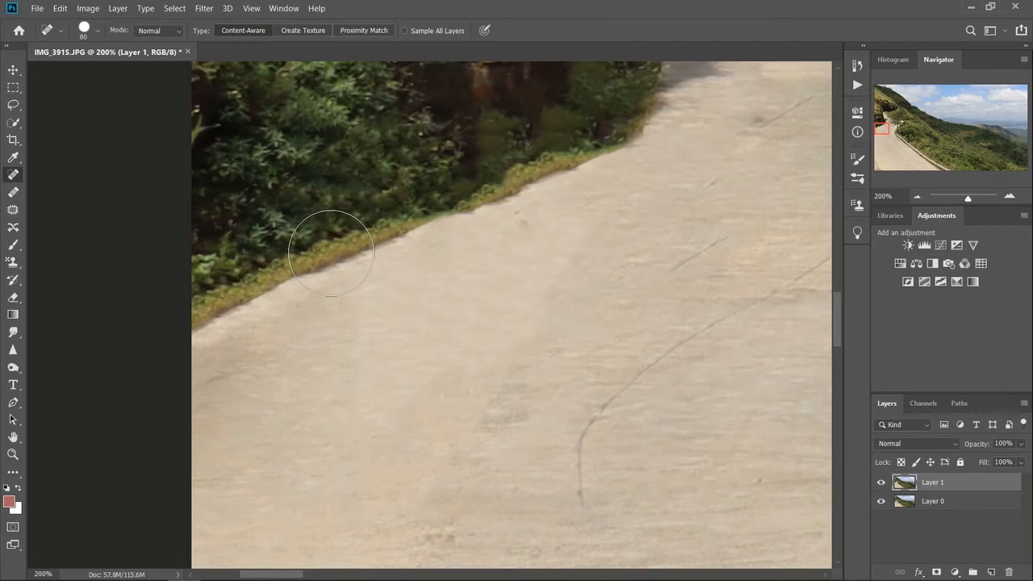
key(ctrl+minus)
key(ctrl+minus)
key(ctrl+minus)
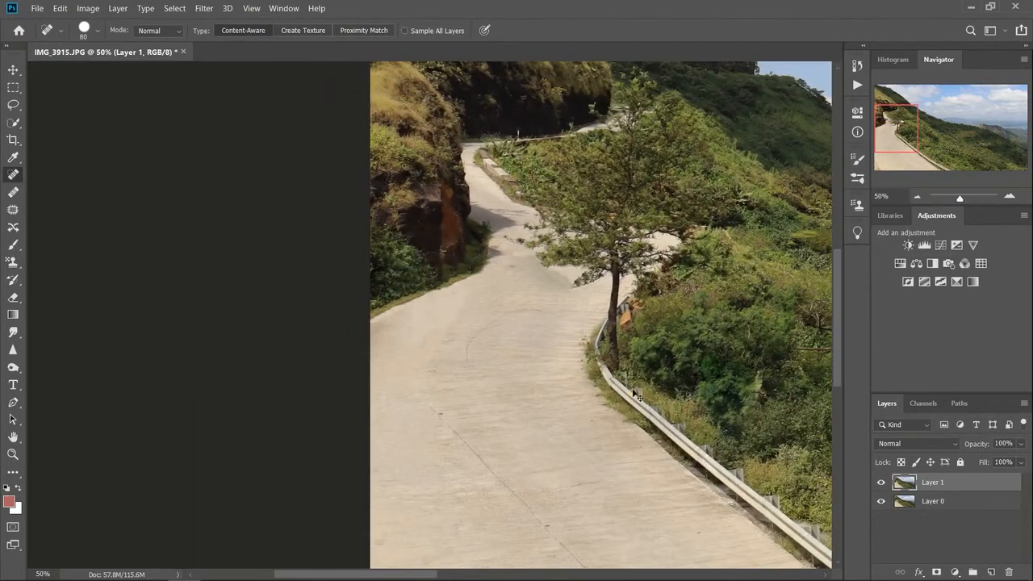
key(ctrl+minus)
key(ctrl+minus)
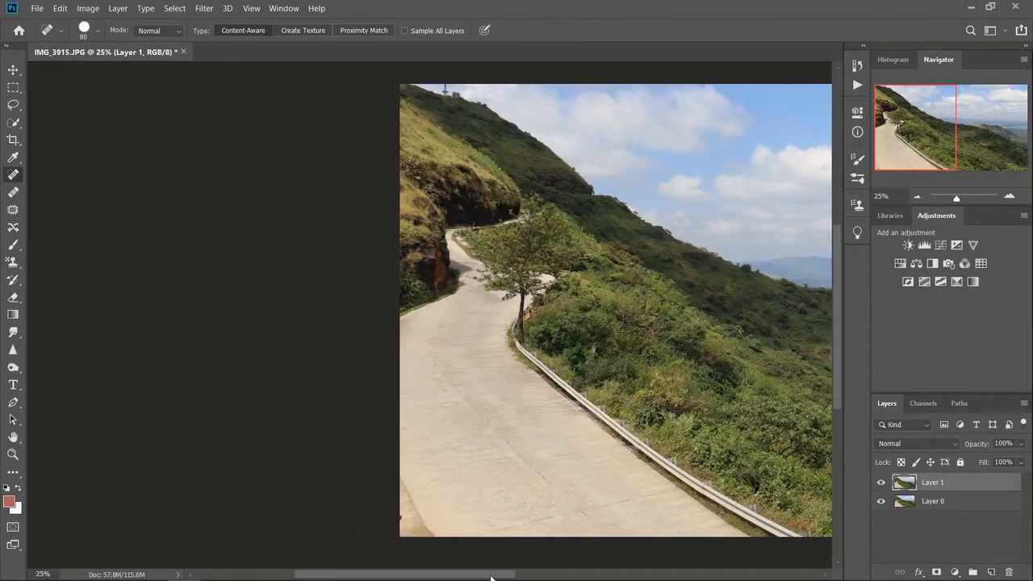
- Compare the retouched Layer 1 with the original photo by repeatedly toggling the visibility of Layer 1
drag(501, 578, 589, 578)
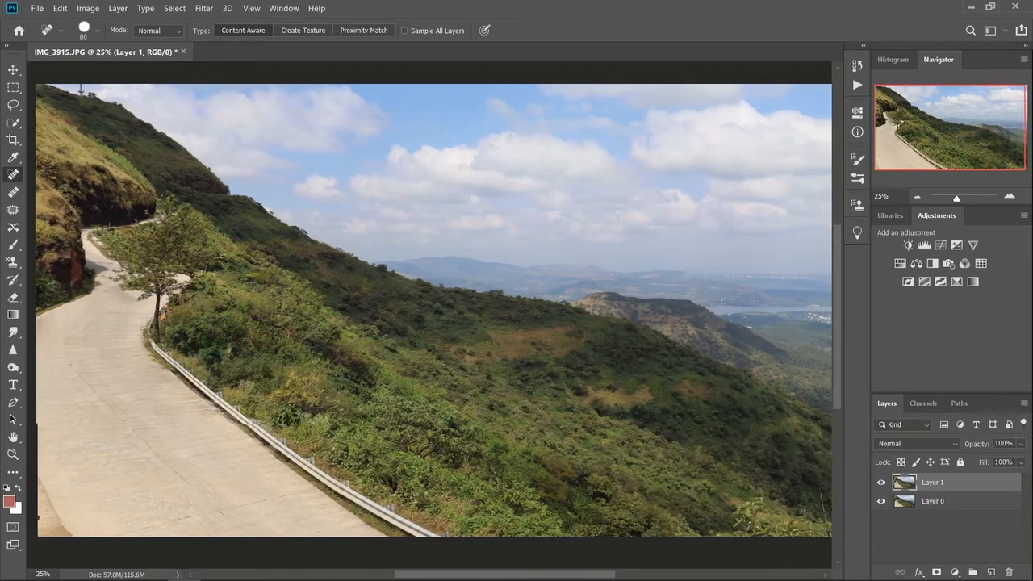
click(881, 483)
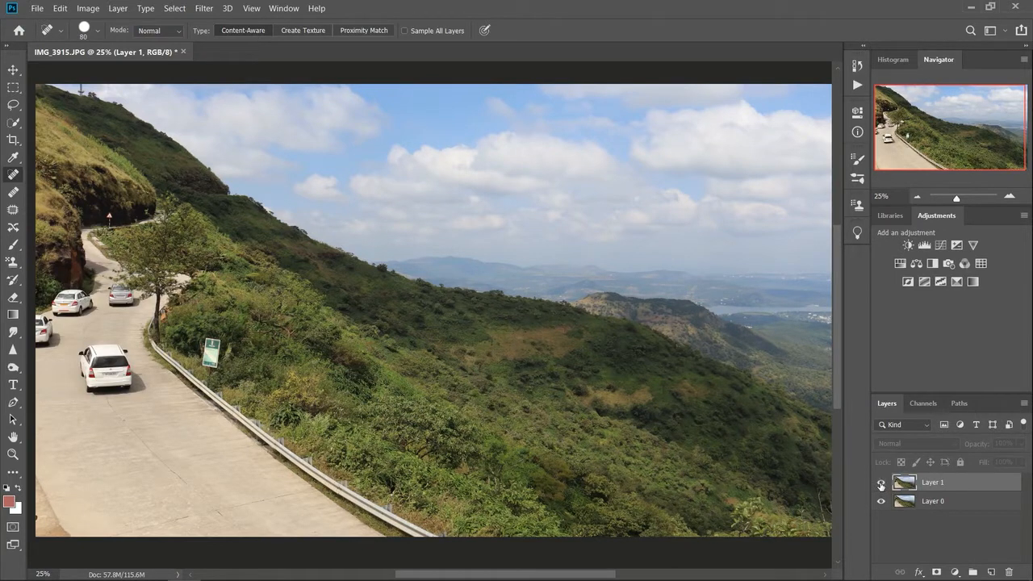
click(881, 483)
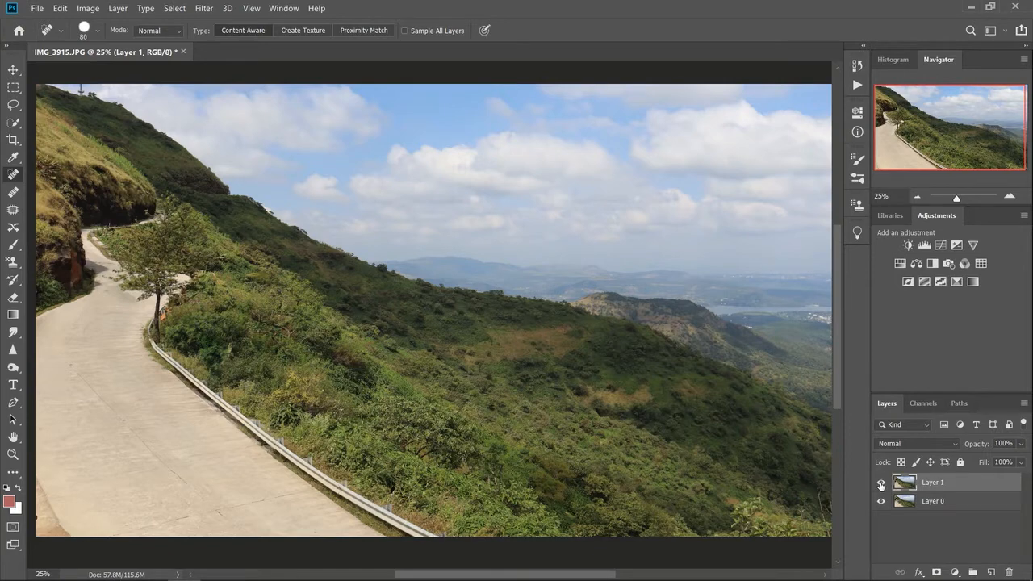
click(881, 484)
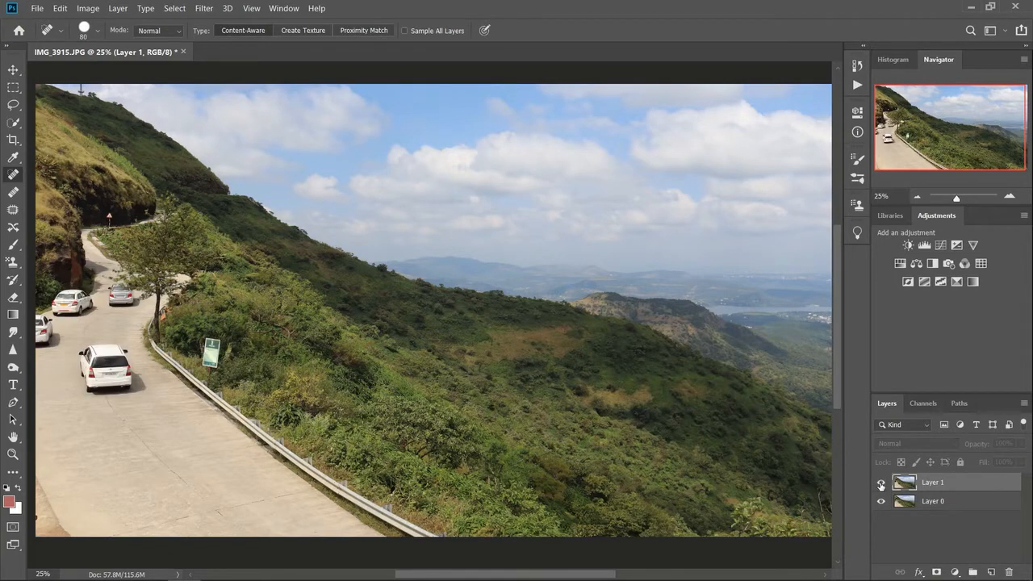
click(881, 484)
click(881, 484)
click(881, 484)
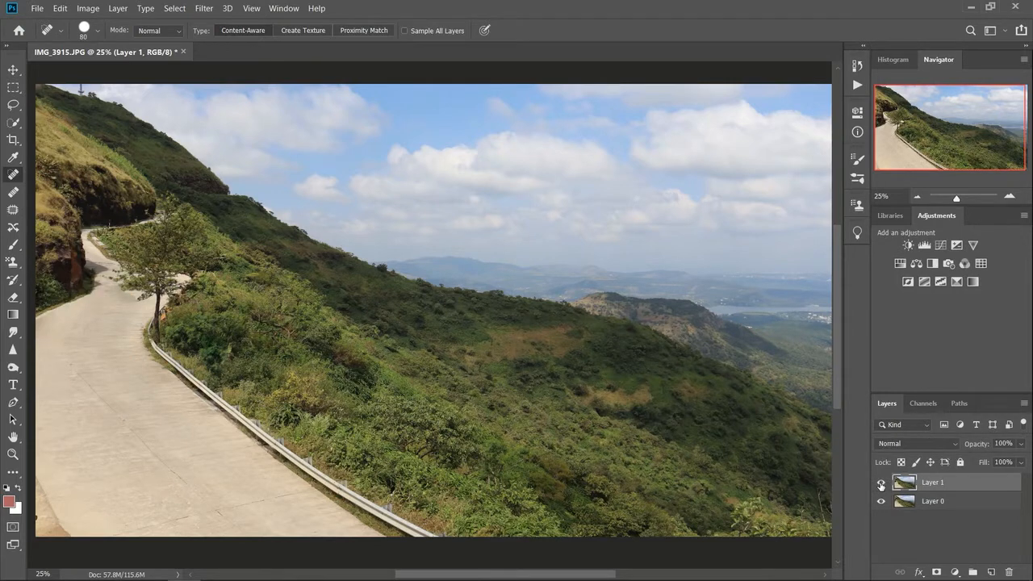
click(881, 484)
click(881, 484)
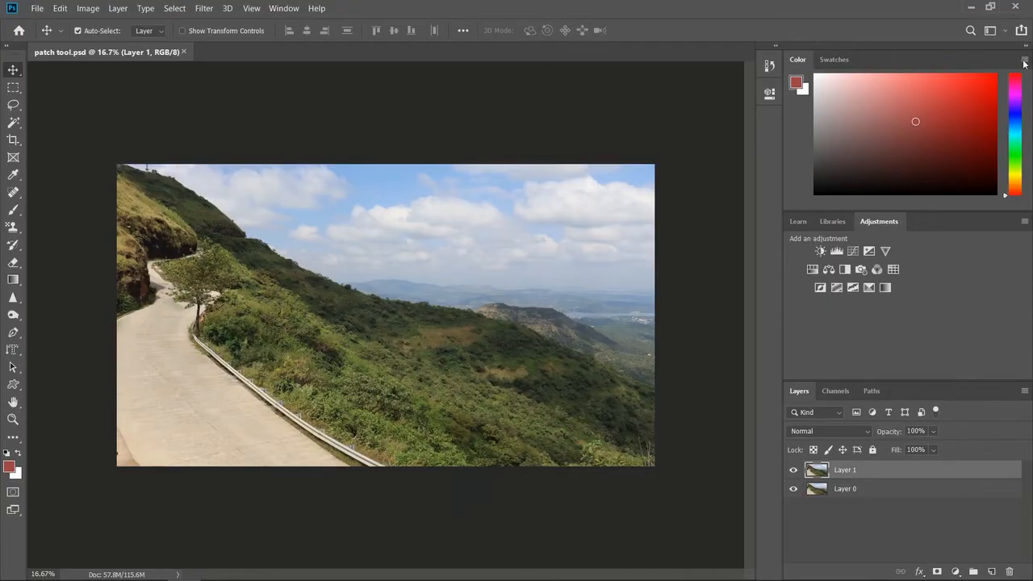
- In patch tool.psd, hide Layer 0 and collapse the side panels to icons so the photo has more room
click(1027, 48)
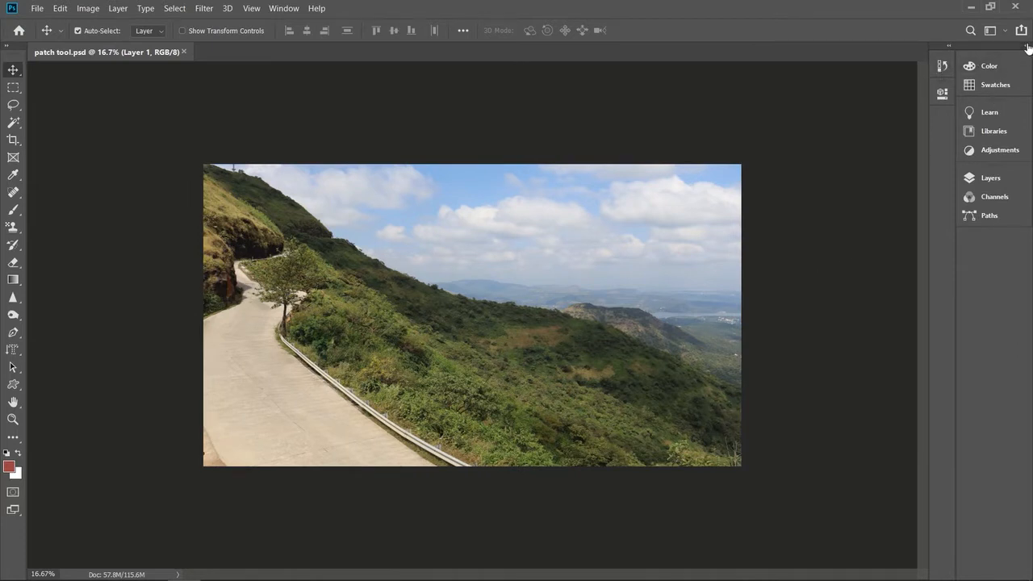
click(1028, 48)
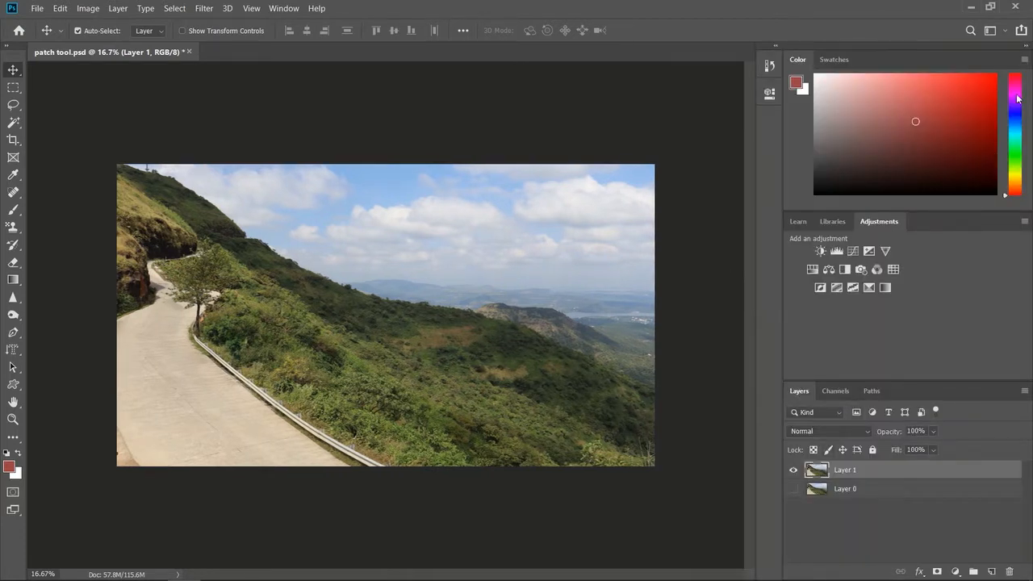
click(1028, 51)
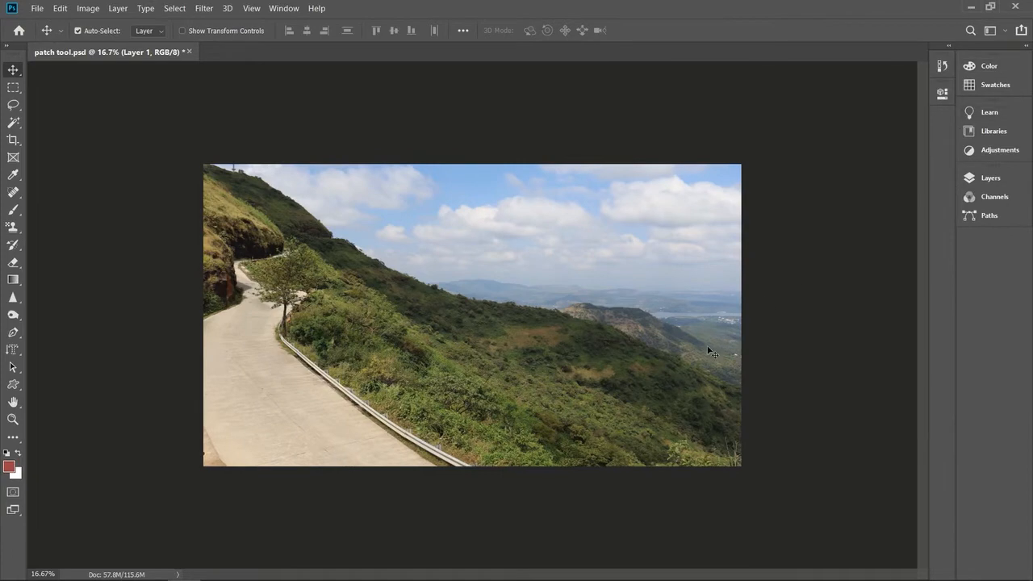
key(ctrl+plus)
click(1004, 30)
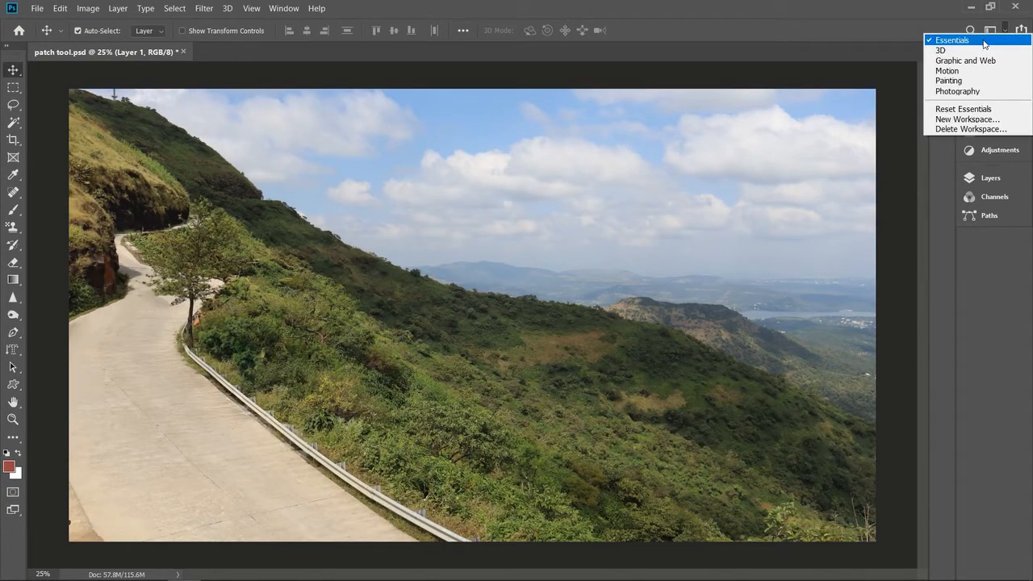
- Select the grey-blue sky area with the Magic Wand at tolerance 32, try deleting it, and undo the deletion
click(16, 131)
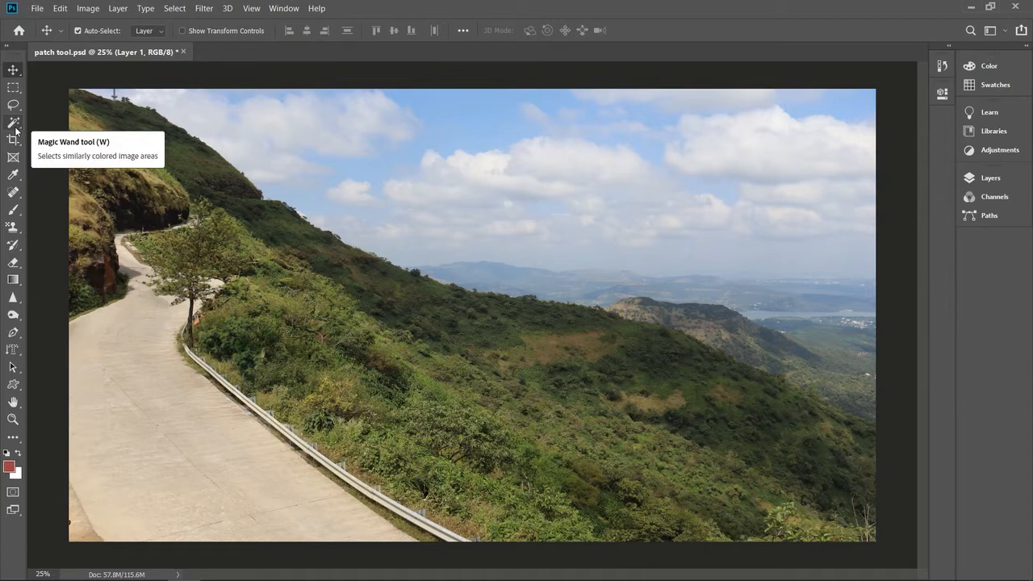
click(15, 128)
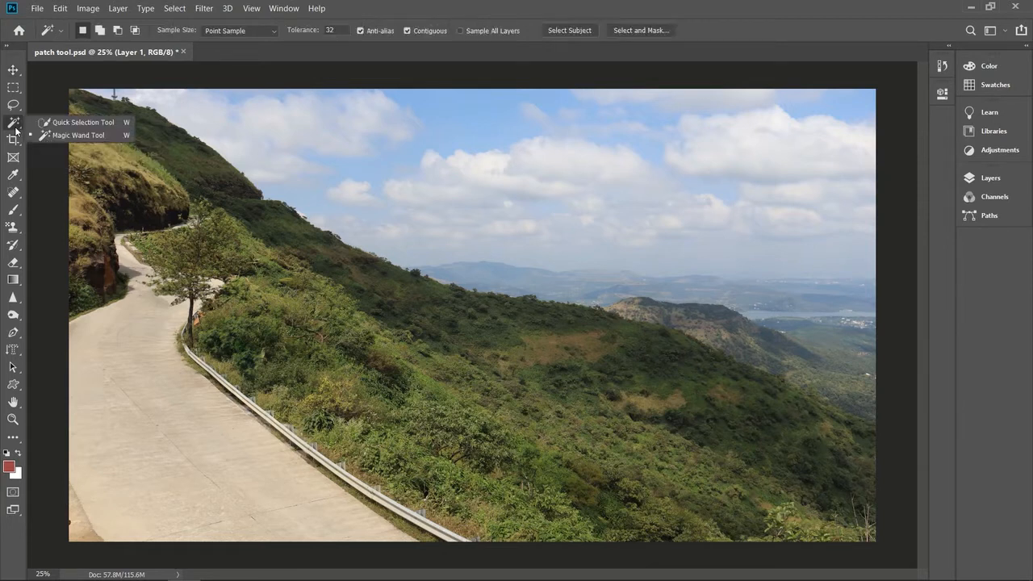
click(15, 131)
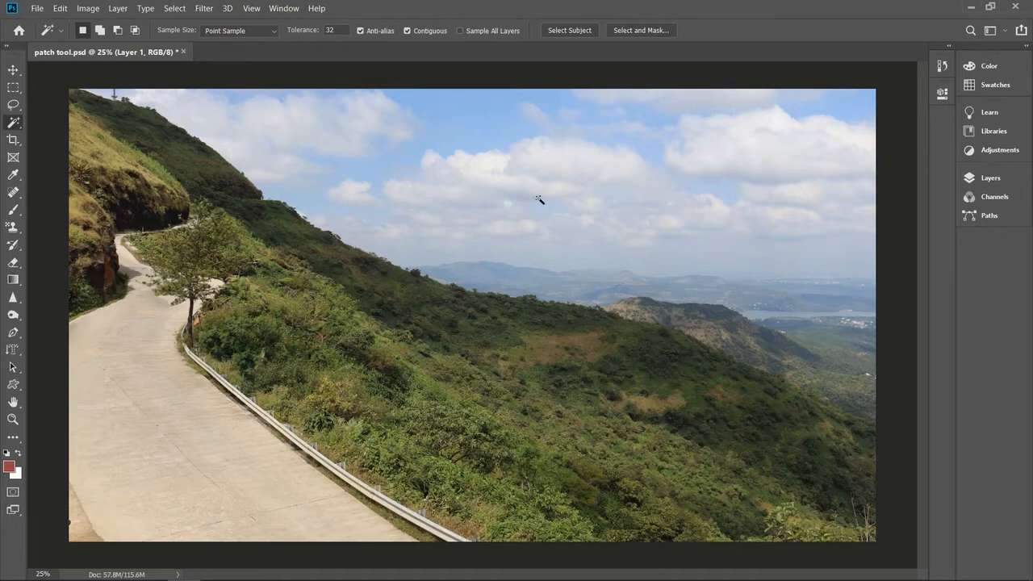
click(539, 200)
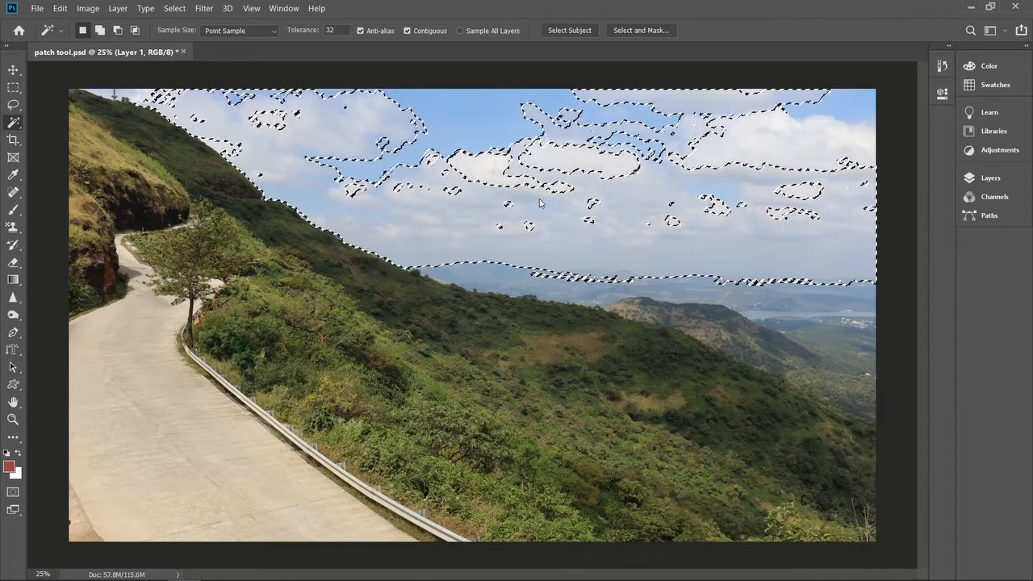
key(Delete)
key(ctrl+z)
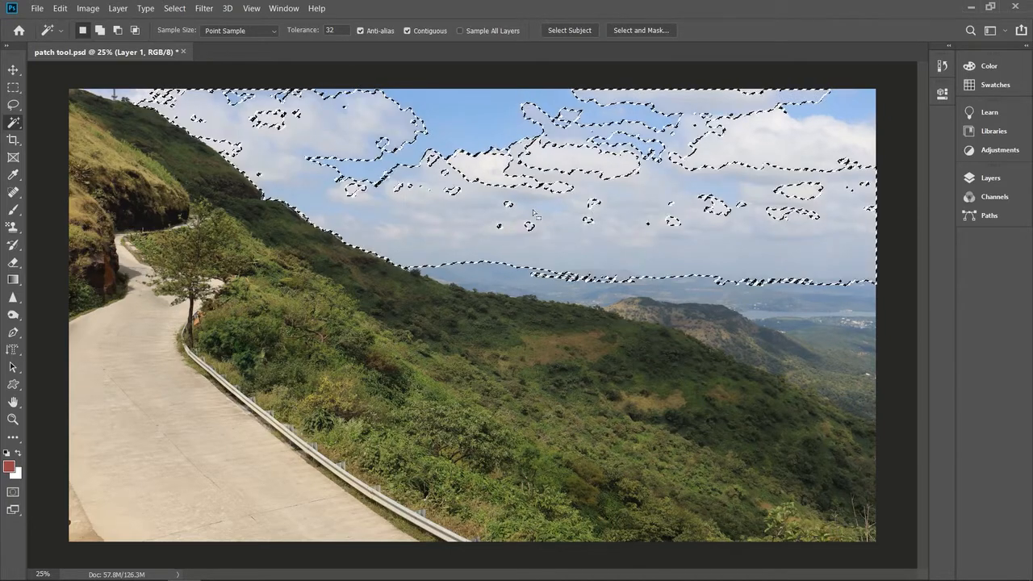
- Invert the sky selection, try deleting everything outside it, undo the deletion and deselect
right_click(534, 214)
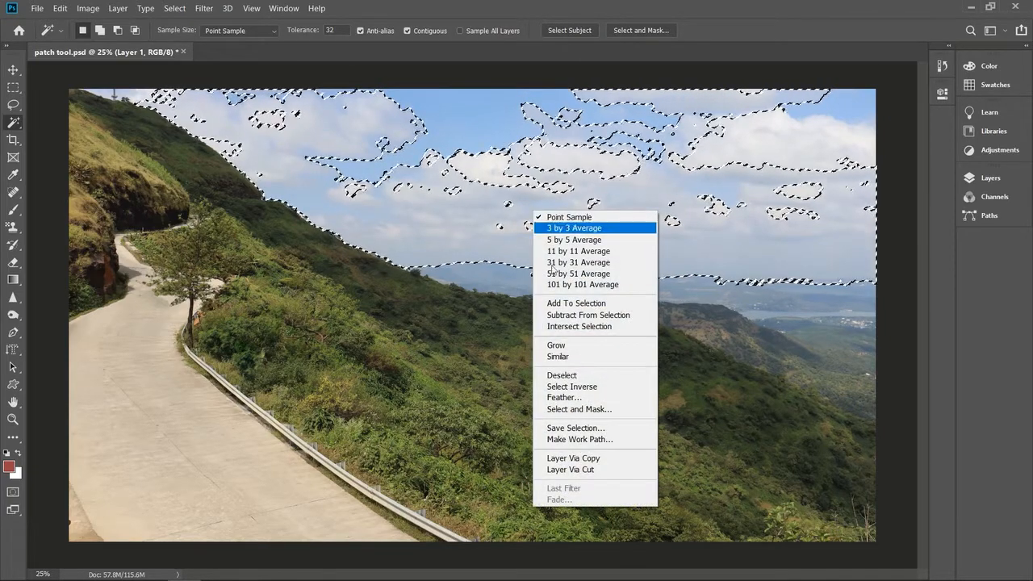
click(596, 386)
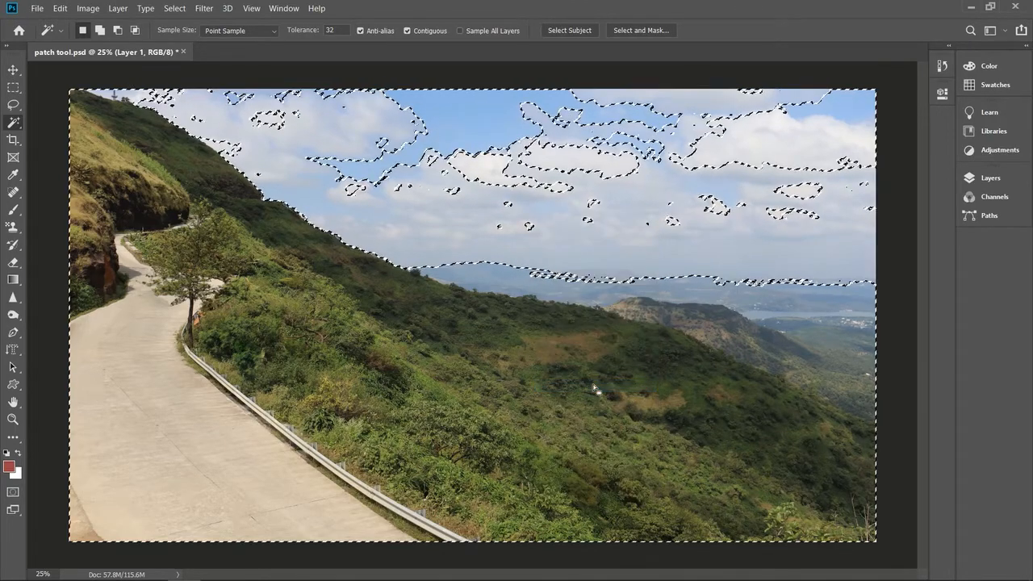
key(Delete)
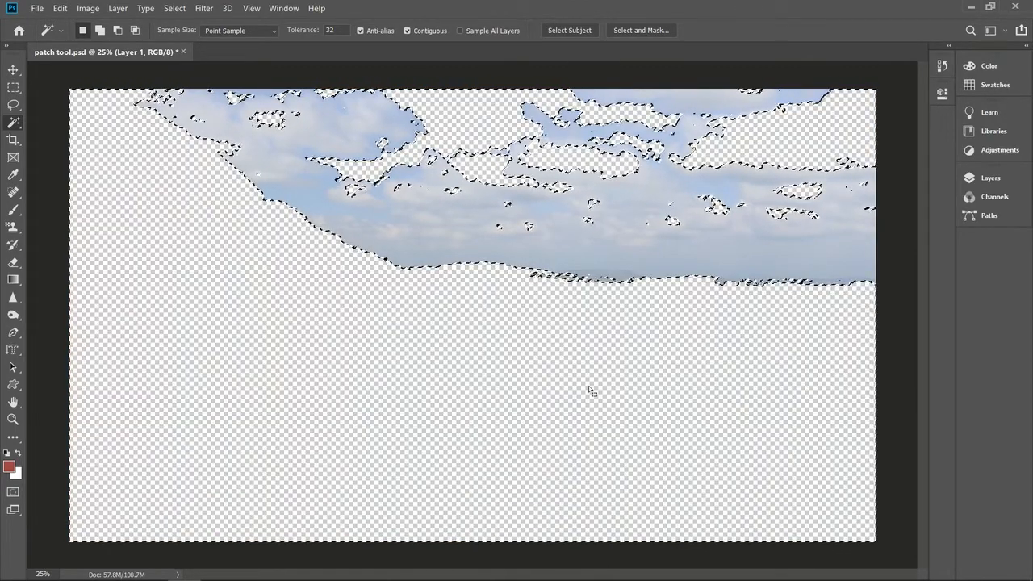
key(ctrl+z)
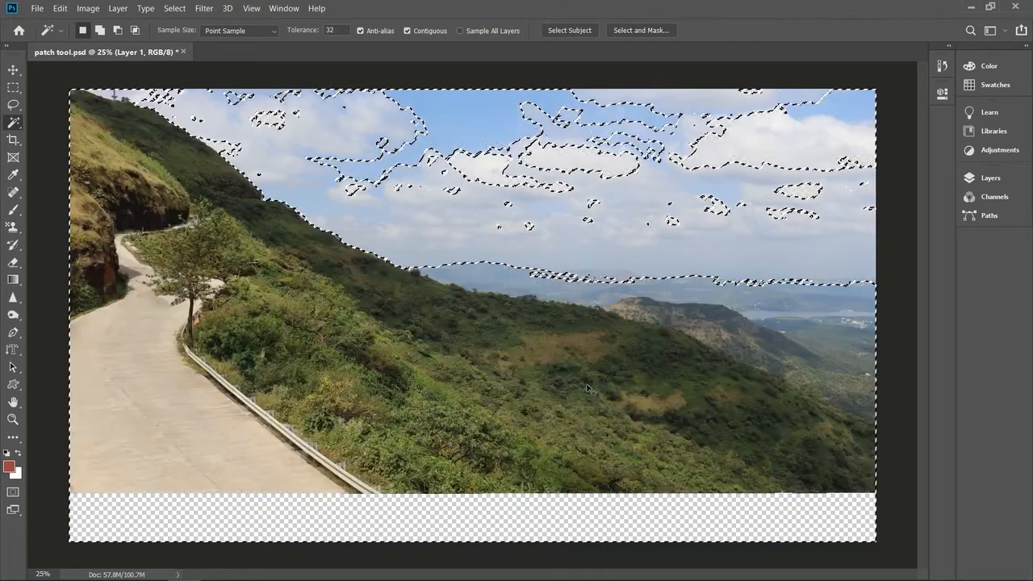
key(ctrl+d)
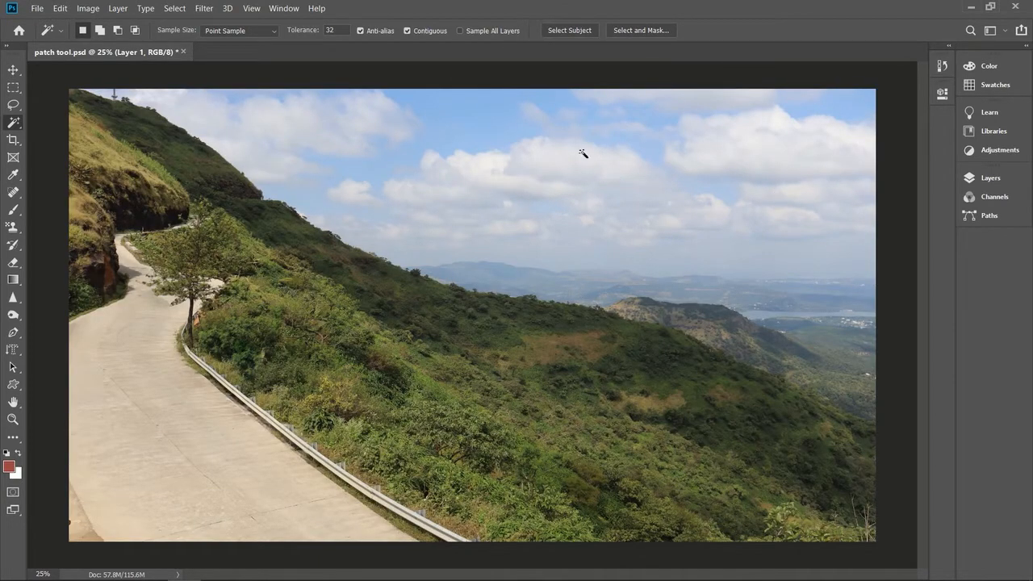
- Select the sky with the Magic Wand, adding the low haze, the area by the hilltop mast and the small missed cloud
key(shift)
shift+click(542, 171)
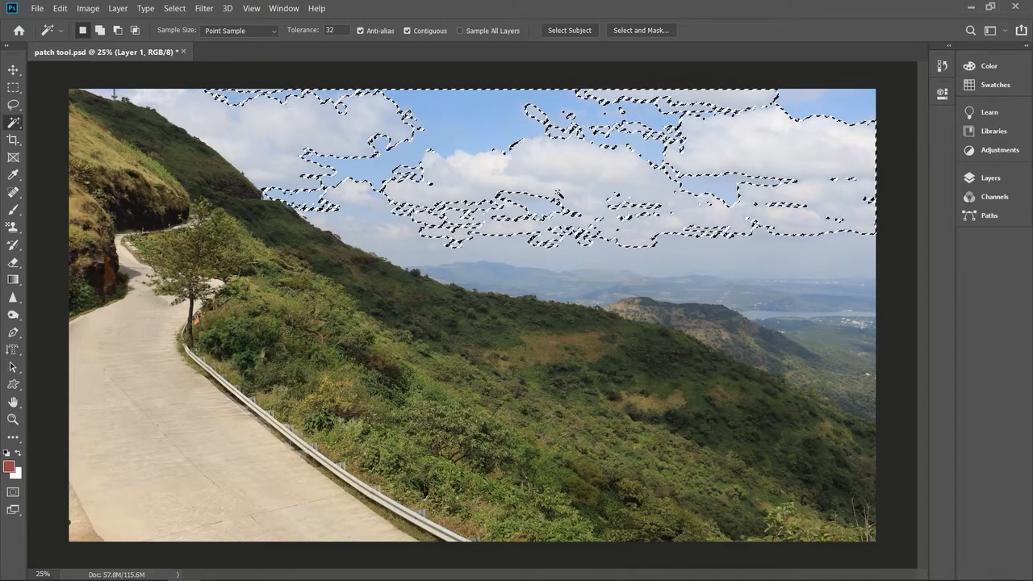
shift+click(623, 261)
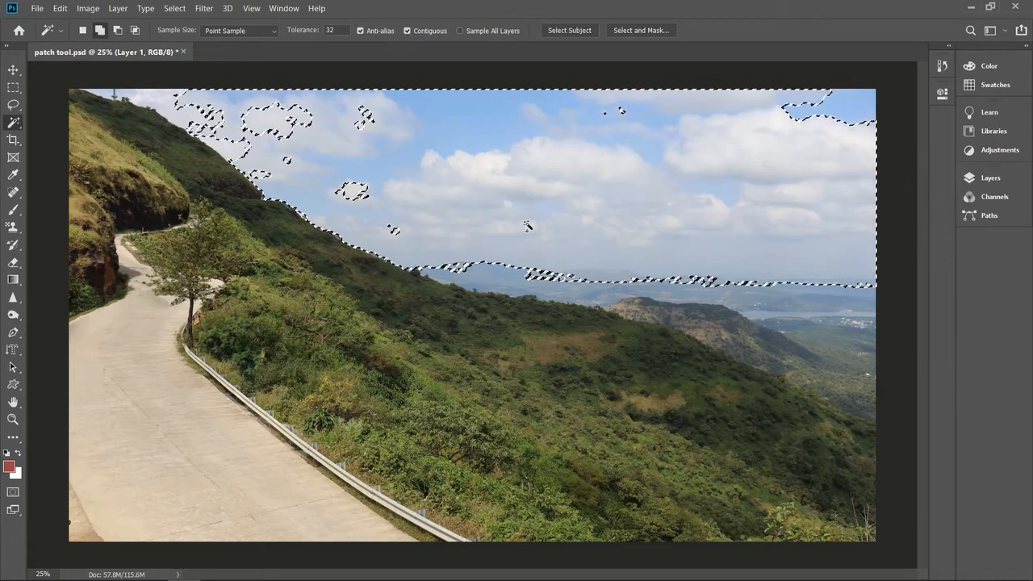
shift+click(106, 93)
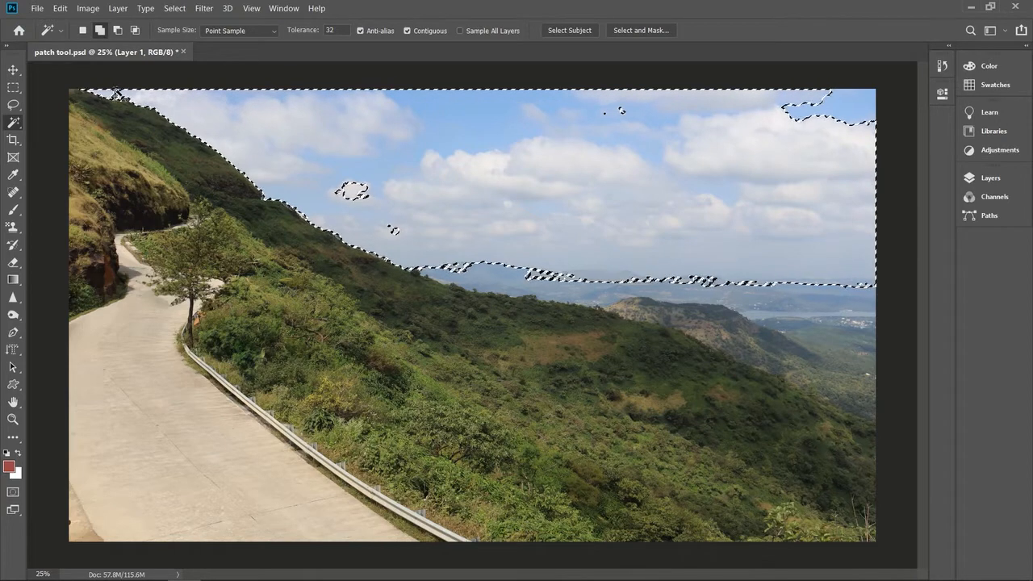
shift+click(360, 192)
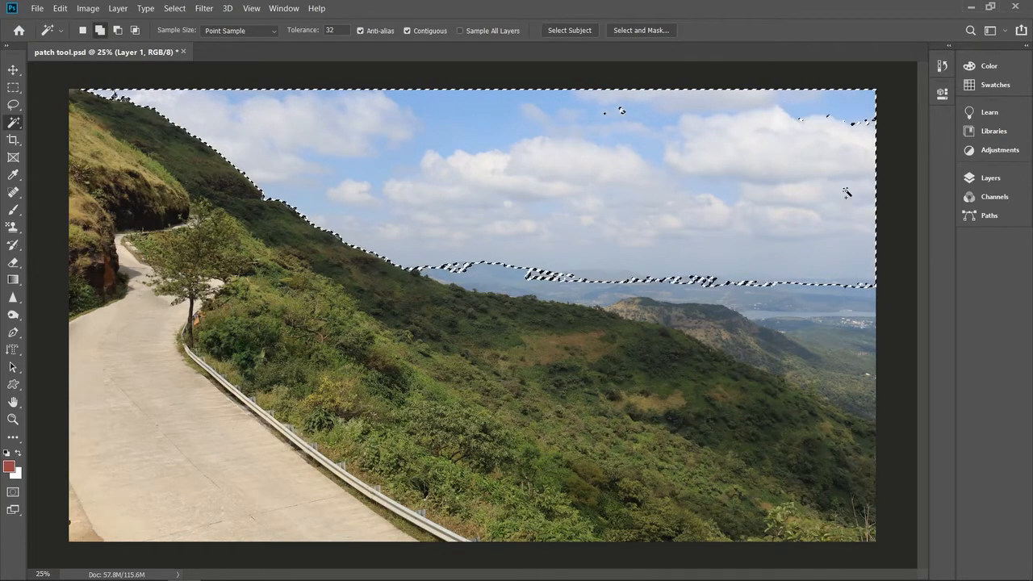
- Extend the selection over the distant hills and valley down to the ridge and add leftover sky specks, undoing unwanted additions
shift+click(842, 294)
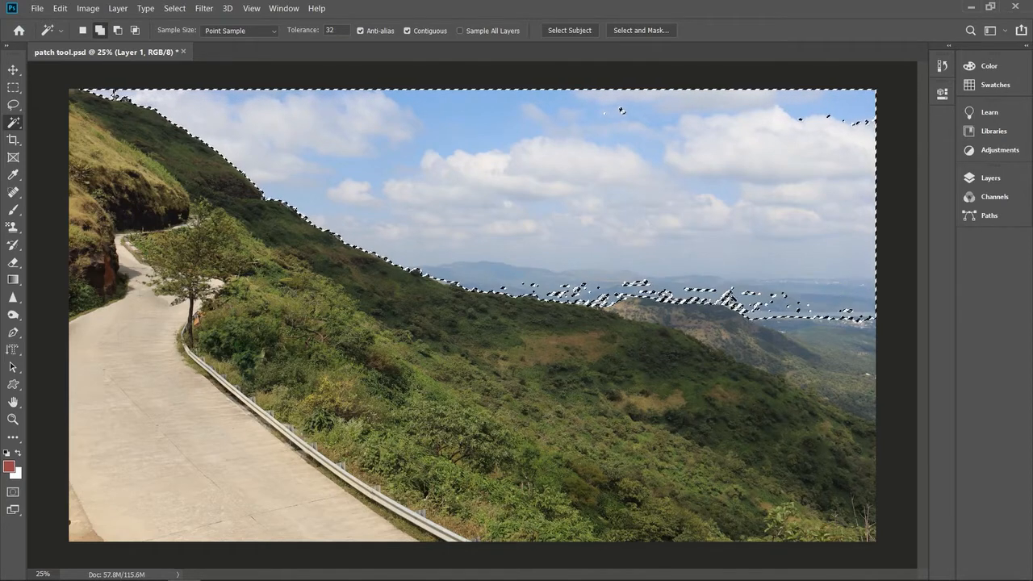
shift+click(621, 109)
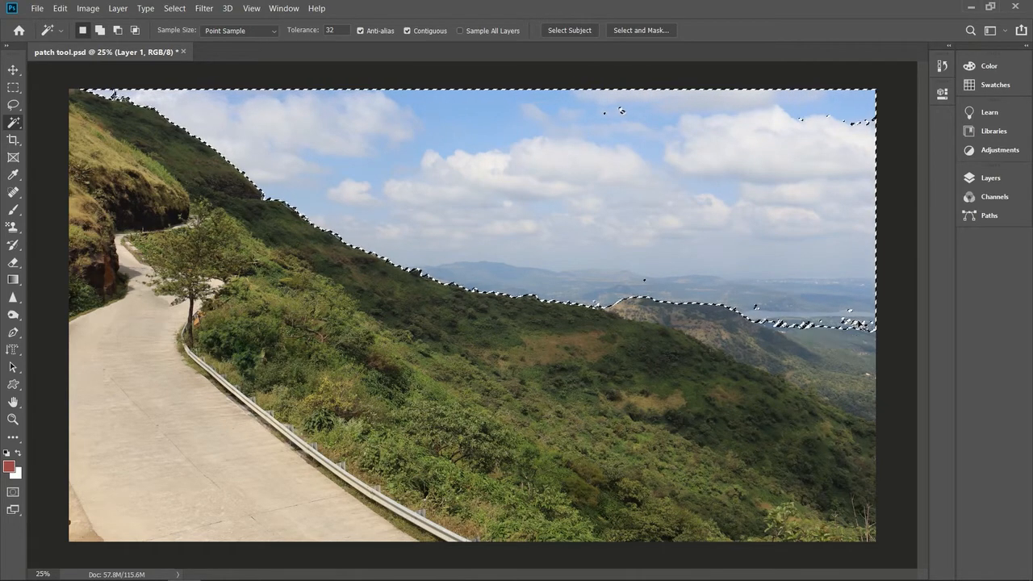
key(ctrl+z)
shift+click(860, 125)
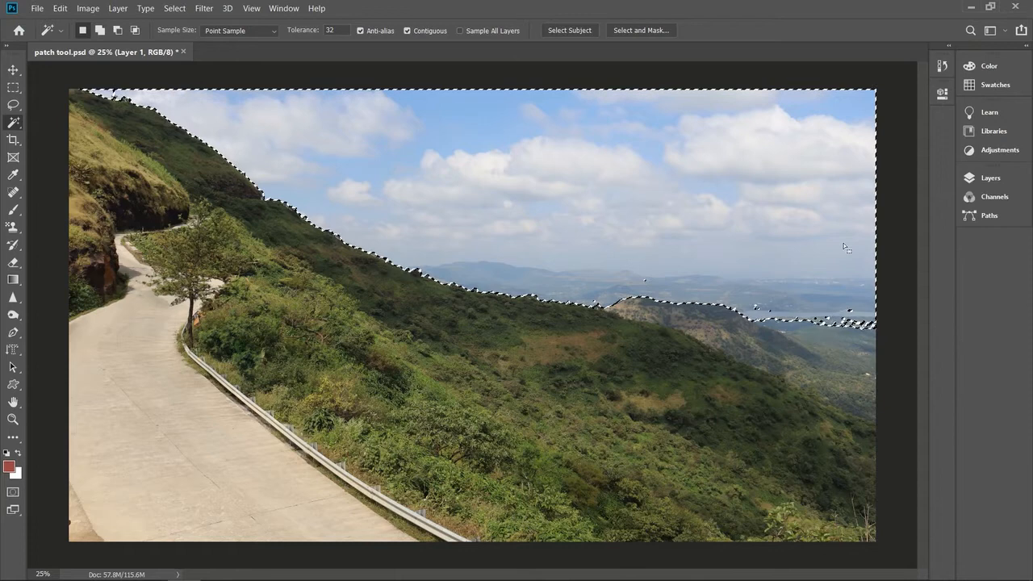
shift+click(829, 335)
key(ctrl+z)
shift+click(848, 326)
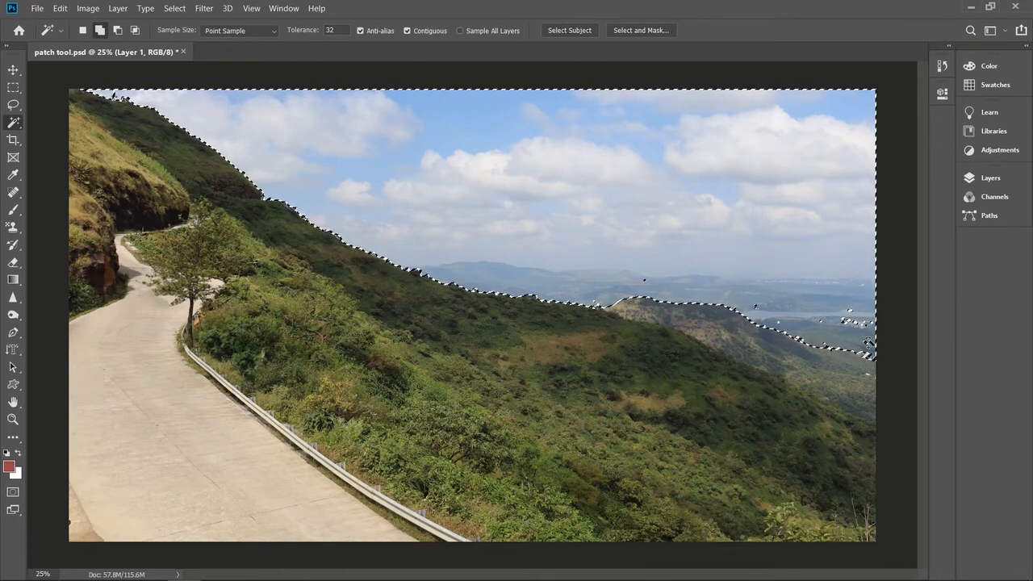
shift+click(851, 313)
key(ctrl+z)
- Delete the selected sky and distant hills from Layer 1 and clear the selection
key(Delete)
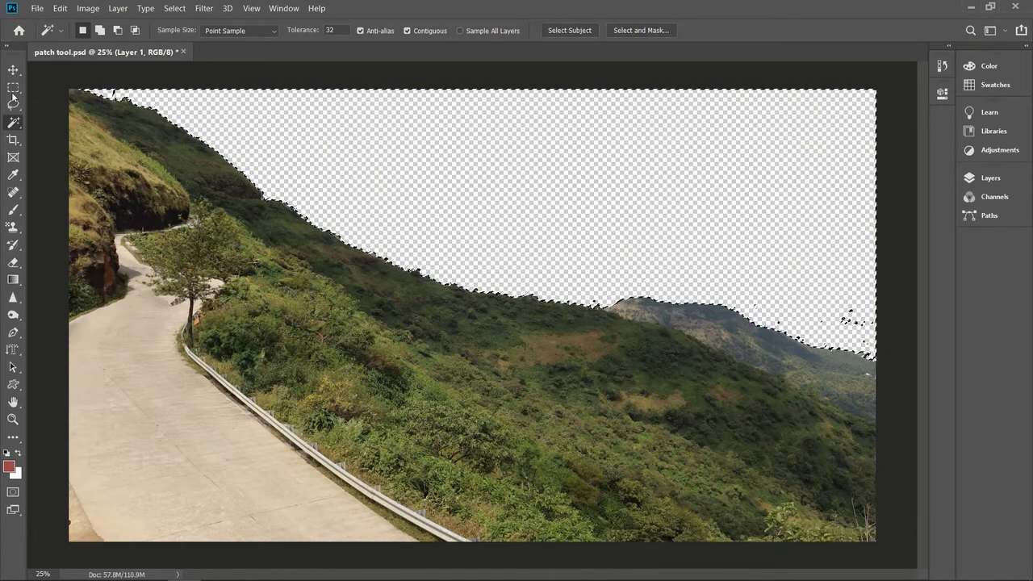
click(13, 87)
key(ctrl+d)
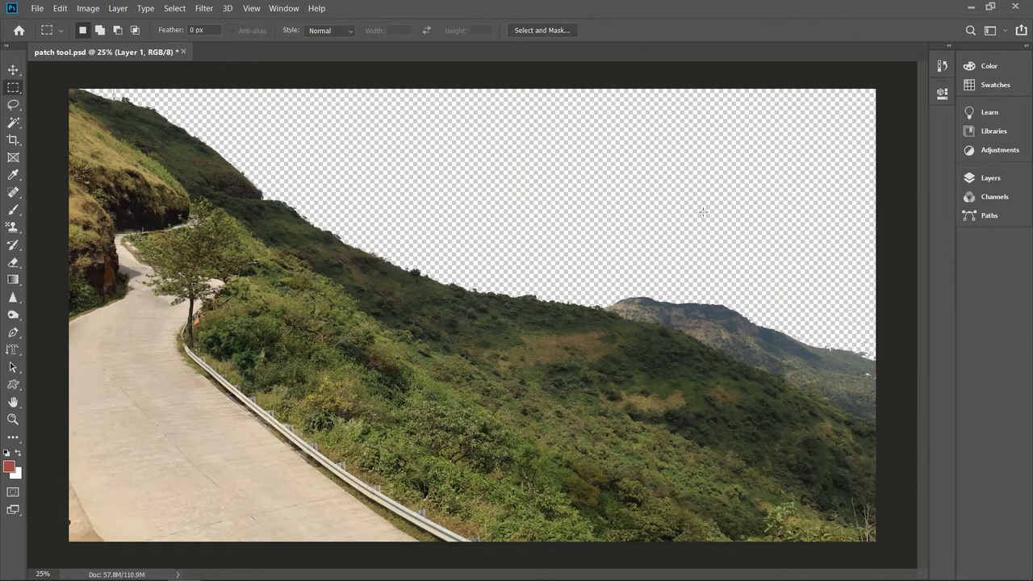
- Expand the side panels, add a new empty layer and place it directly below Layer 1
click(1025, 46)
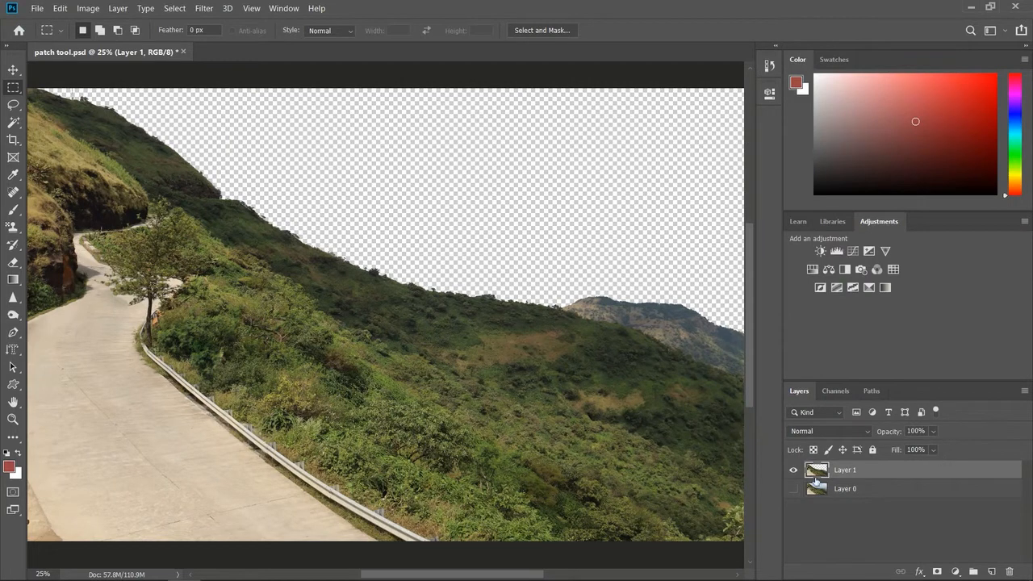
click(992, 571)
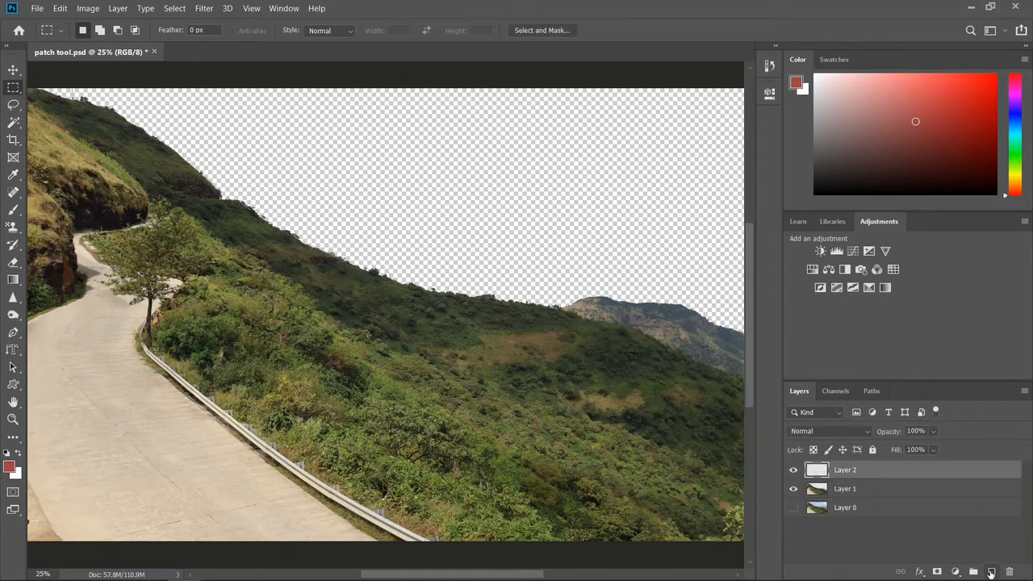
drag(809, 470, 792, 494)
- Open the sky photo IMG_3969.JPG from the assets folder
click(37, 8)
click(51, 37)
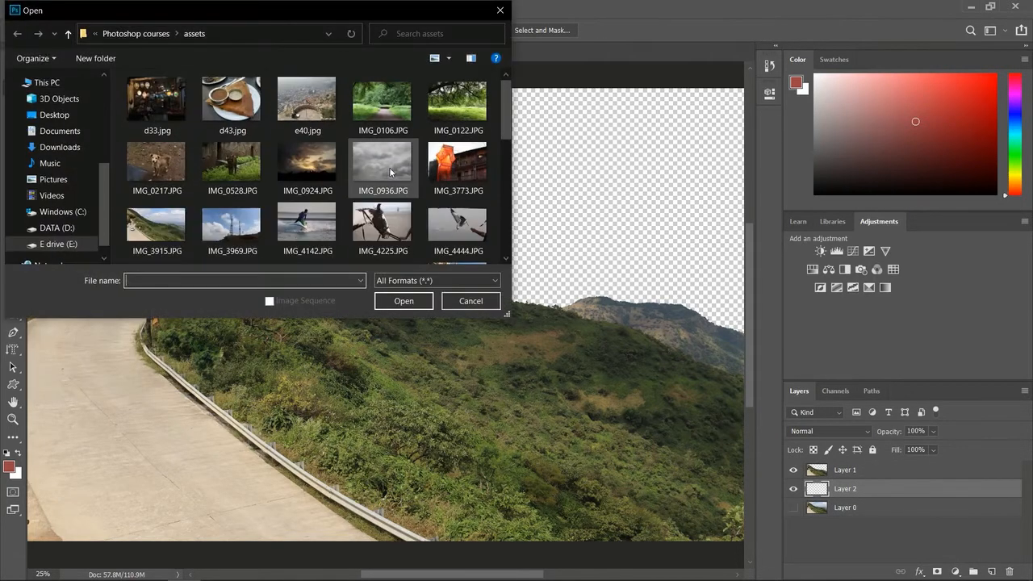
click(376, 173)
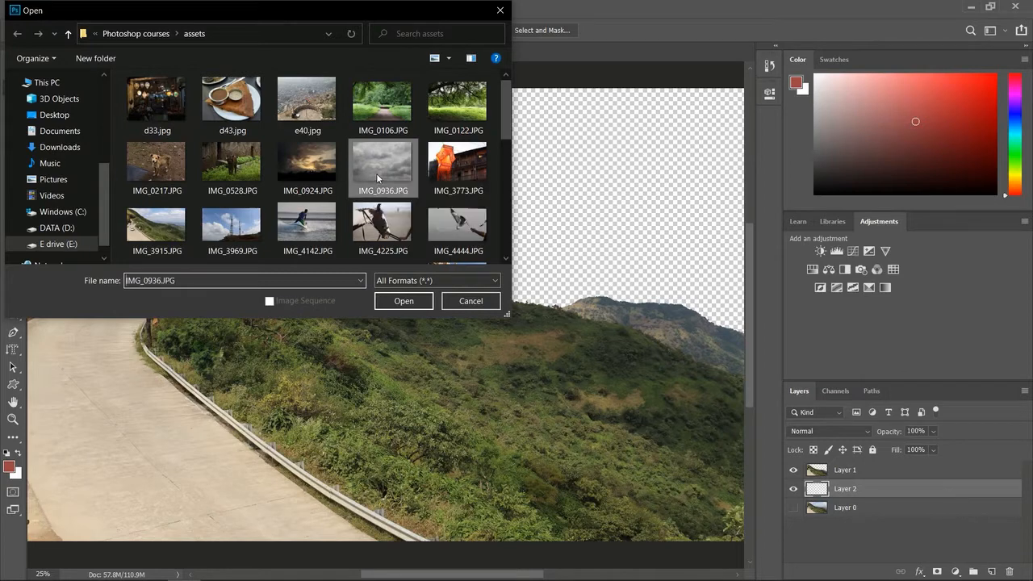
double_click(223, 235)
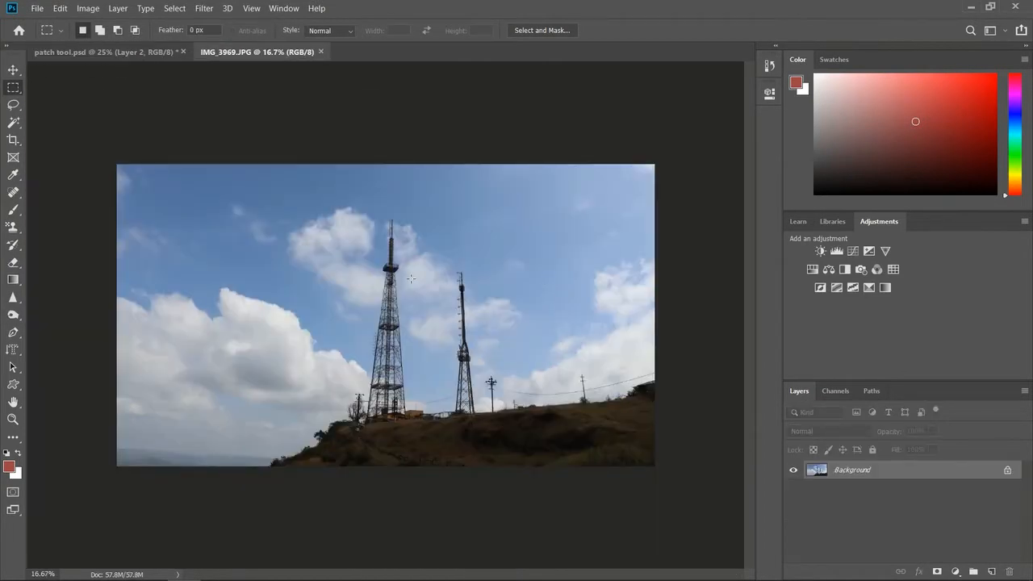
- Float the sky photo's window, copy its image into patch tool.psd below Layer 1 with the Move tool, and close the sky photo
click(14, 71)
drag(361, 262, 492, 330)
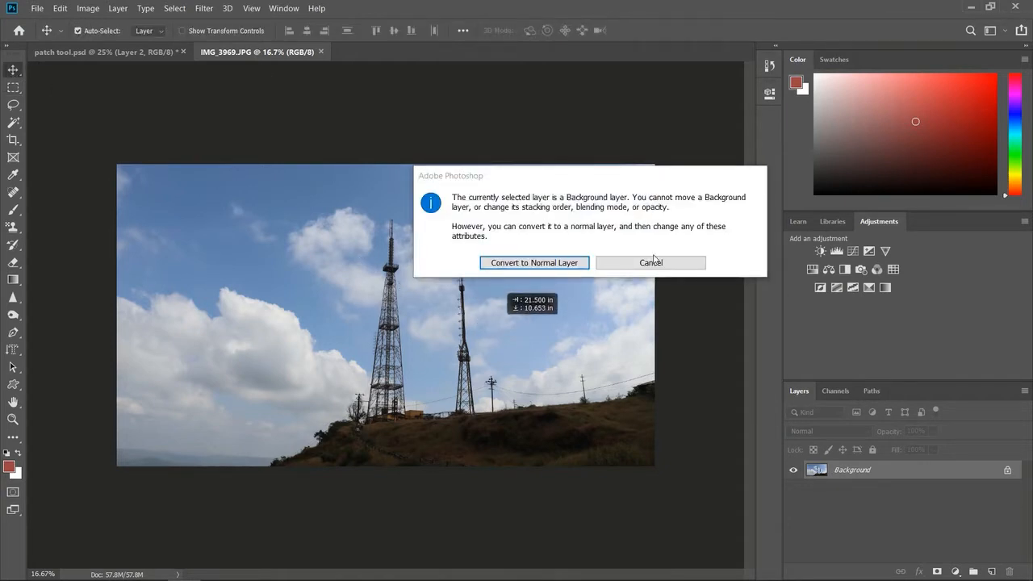
click(652, 262)
drag(267, 55, 304, 140)
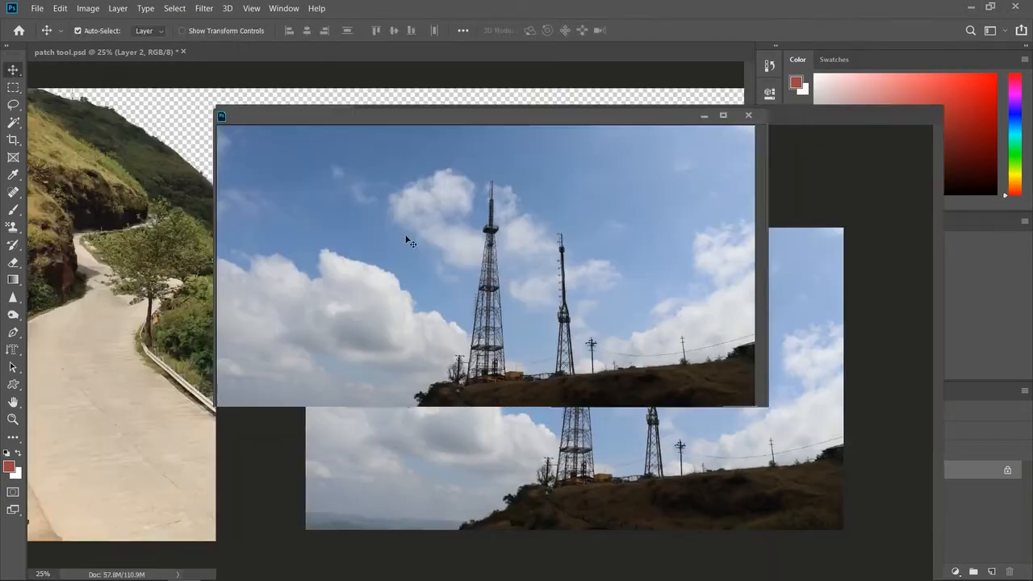
drag(492, 327, 498, 318)
key(Tab)
key(Return)
drag(743, 460, 623, 454)
click(748, 116)
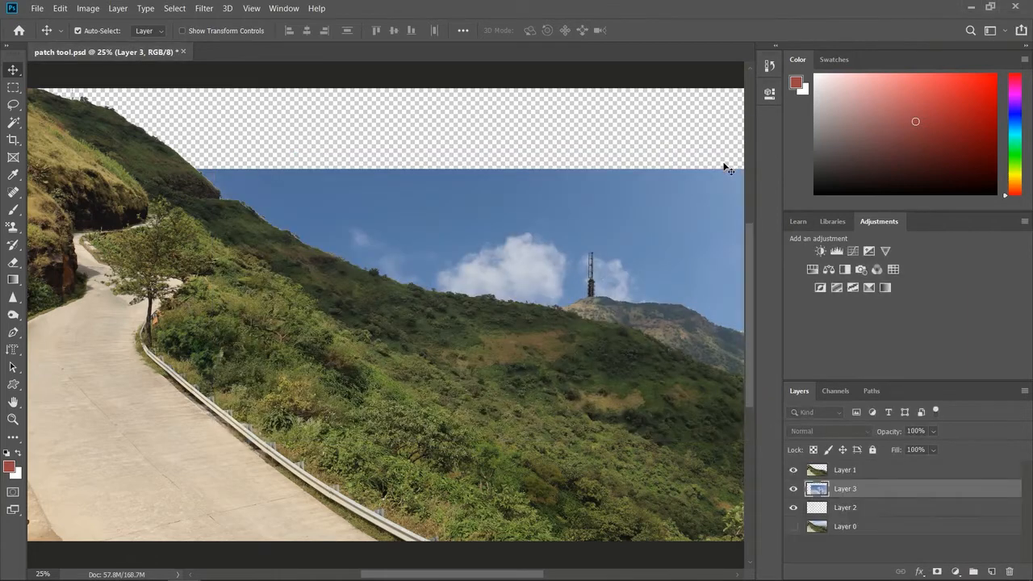
- Collapse the side panels and reposition the new sky layer so it fills the cut-out area above the ridge
drag(540, 228, 413, 176)
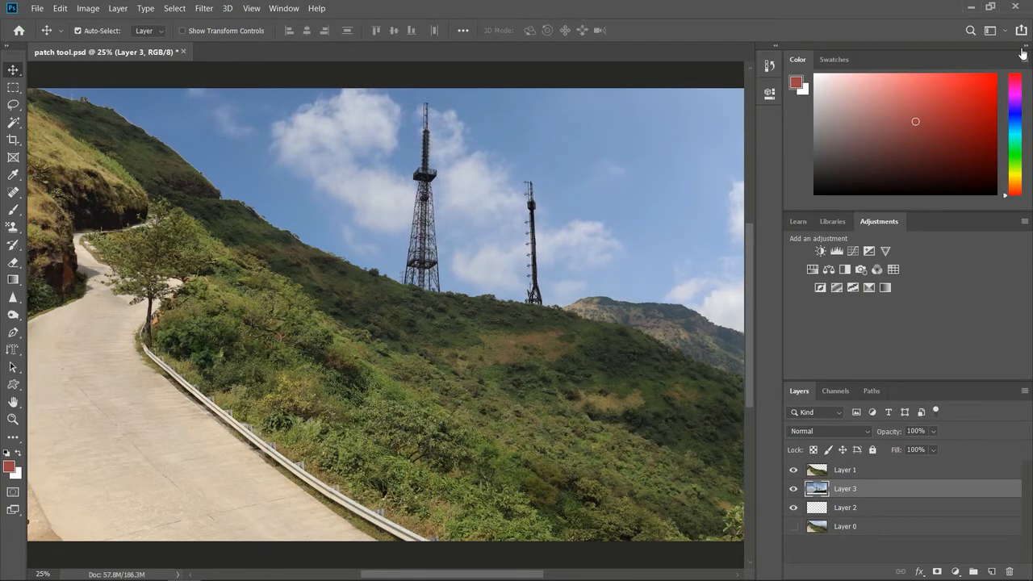
click(1026, 50)
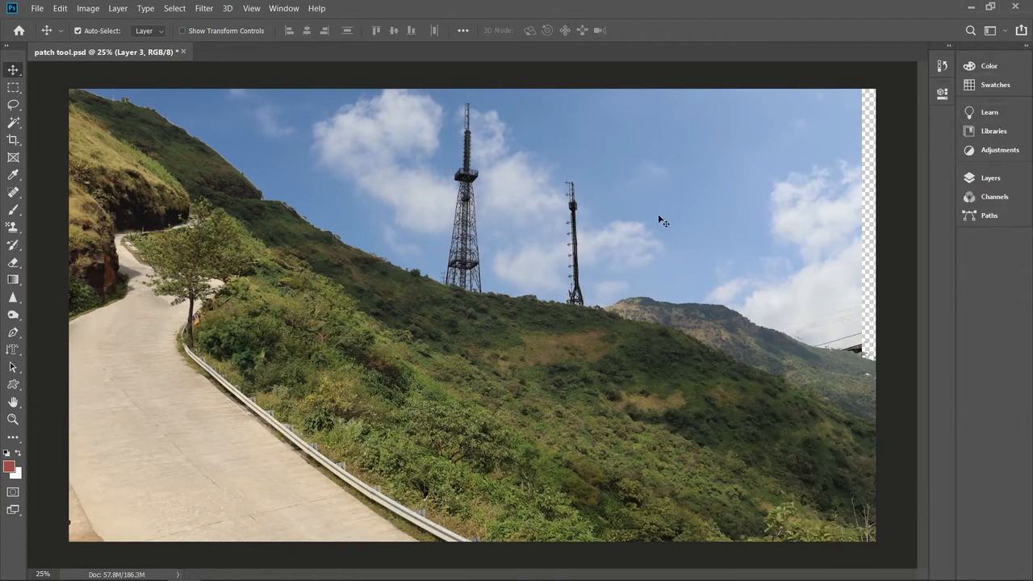
drag(658, 215, 682, 237)
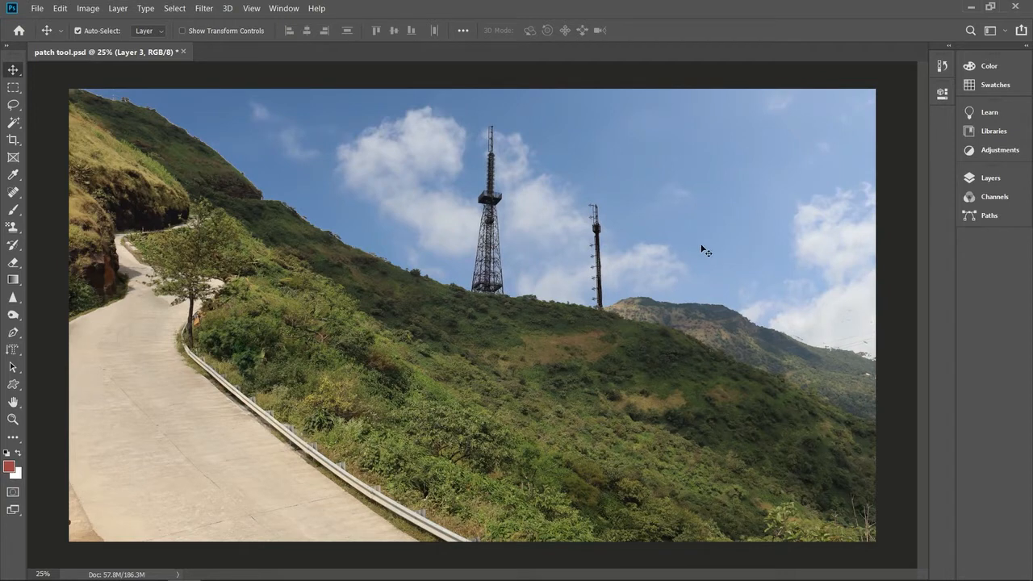
click(701, 246)
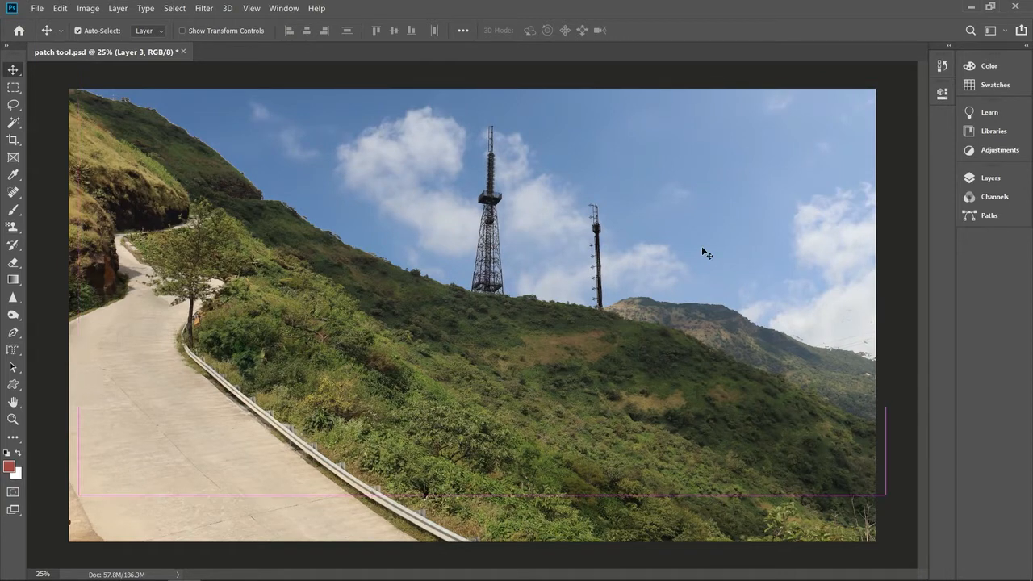
click(48, 189)
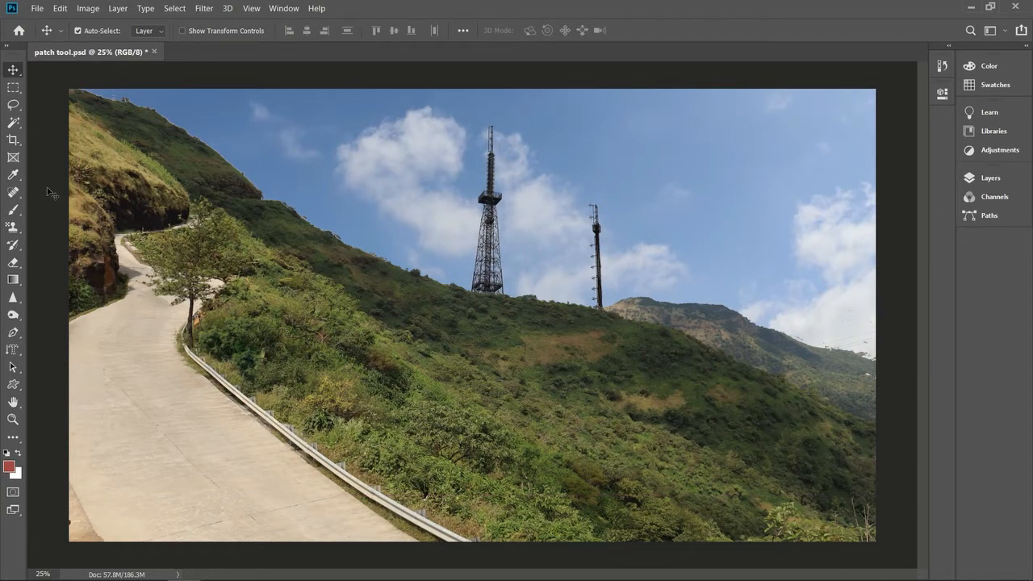
click(370, 143)
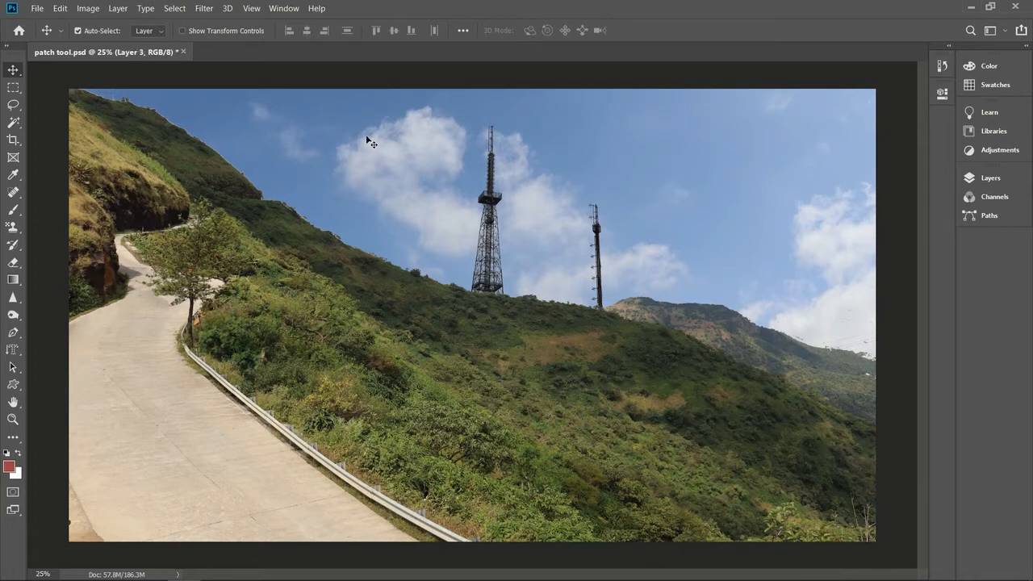
drag(396, 176, 383, 135)
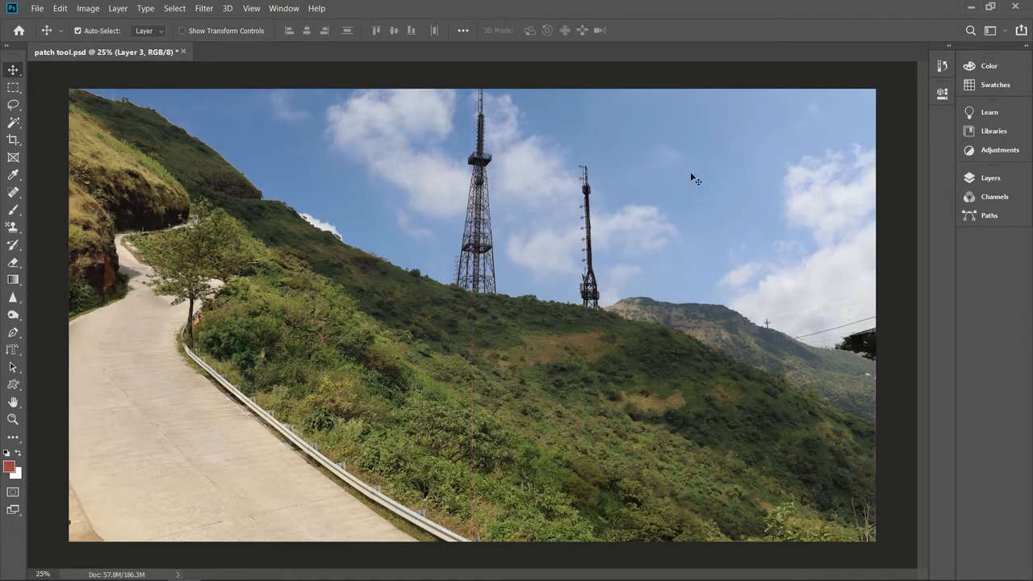
- Scale the sky layer proportionally to 105.33%, shift it down so the towers stand on the ridge, and apply the transform
click(60, 8)
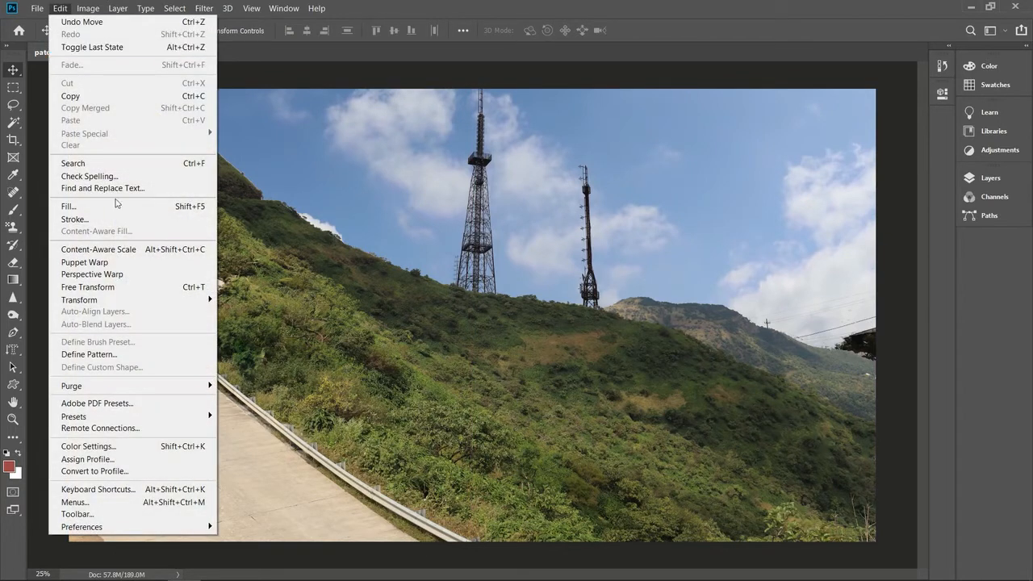
mouse_move(202, 306)
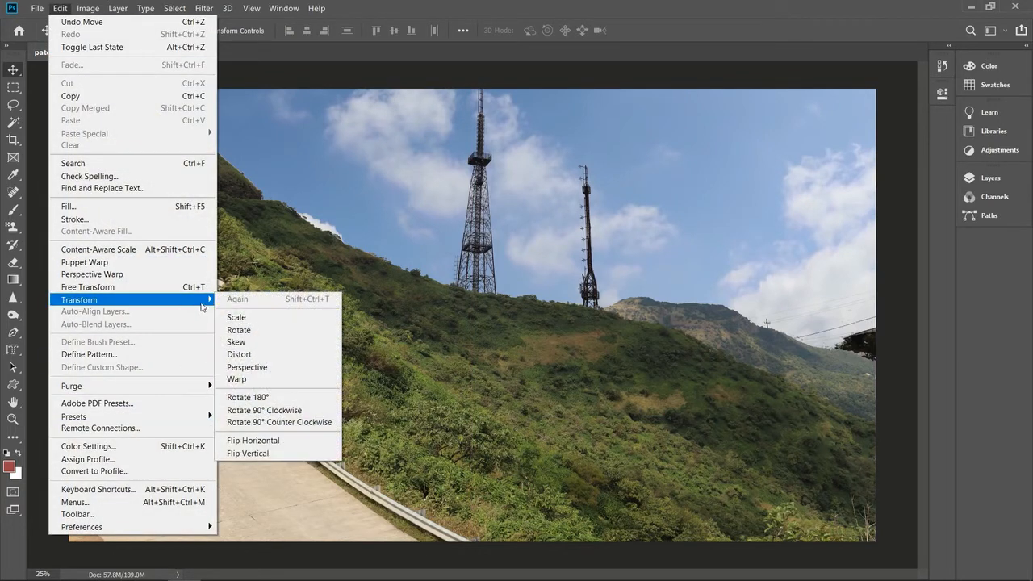
click(235, 318)
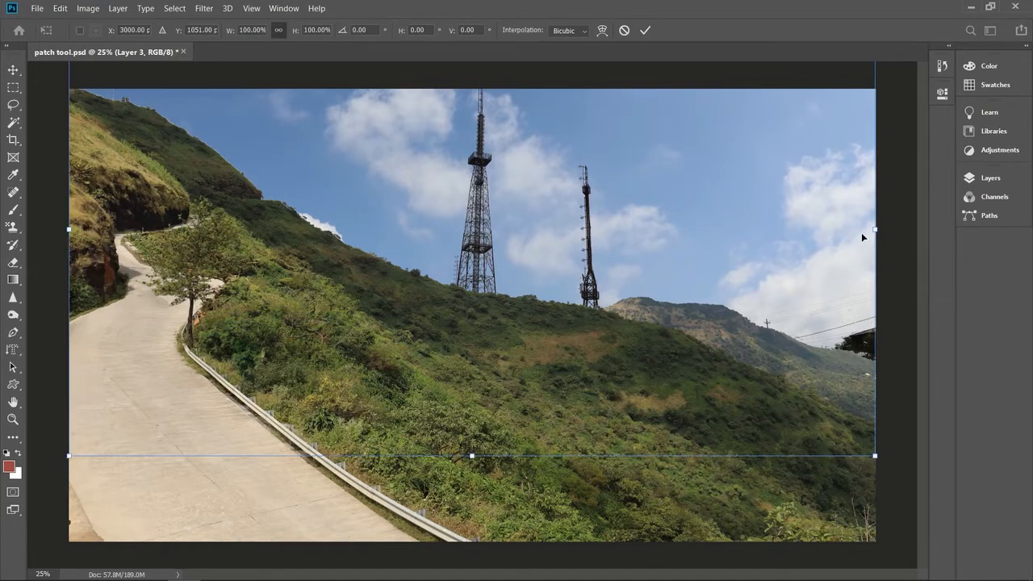
drag(876, 232, 920, 231)
drag(652, 272, 656, 298)
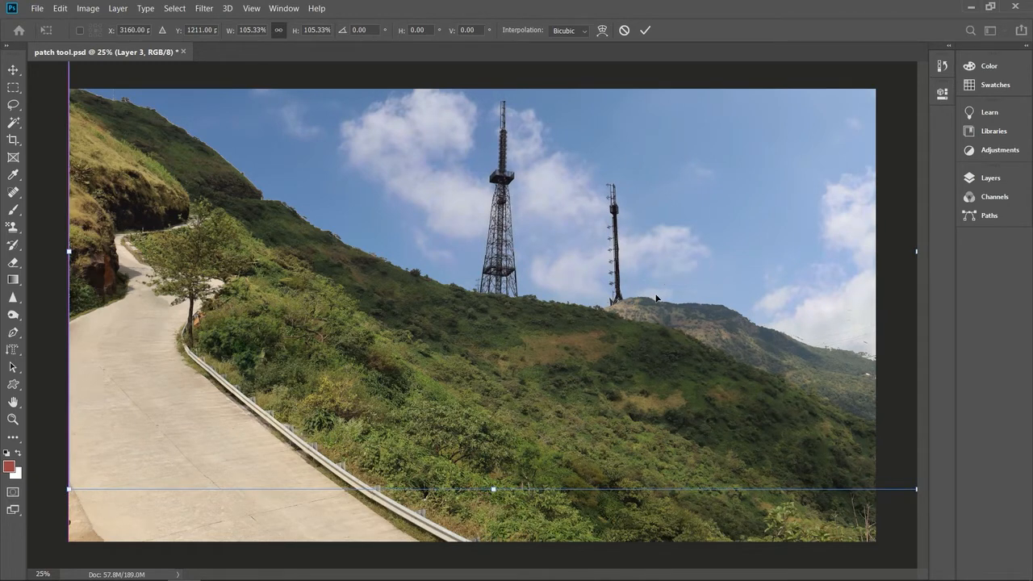
click(14, 73)
key(ctrl+e)
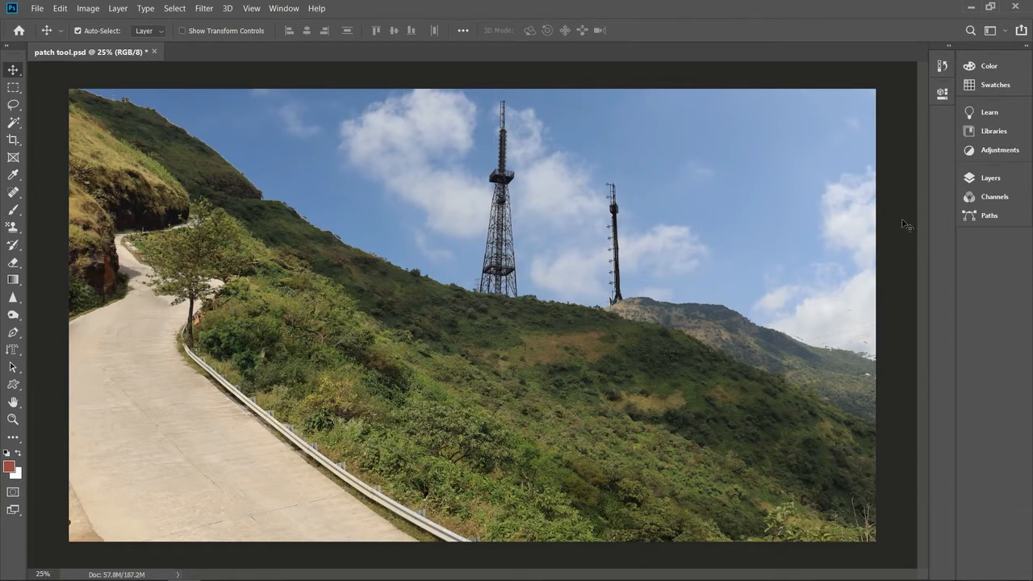
- Expand the side panels, place Layer 0 at the top of the stack, and toggle its visibility to compare the original with the edit
click(1026, 49)
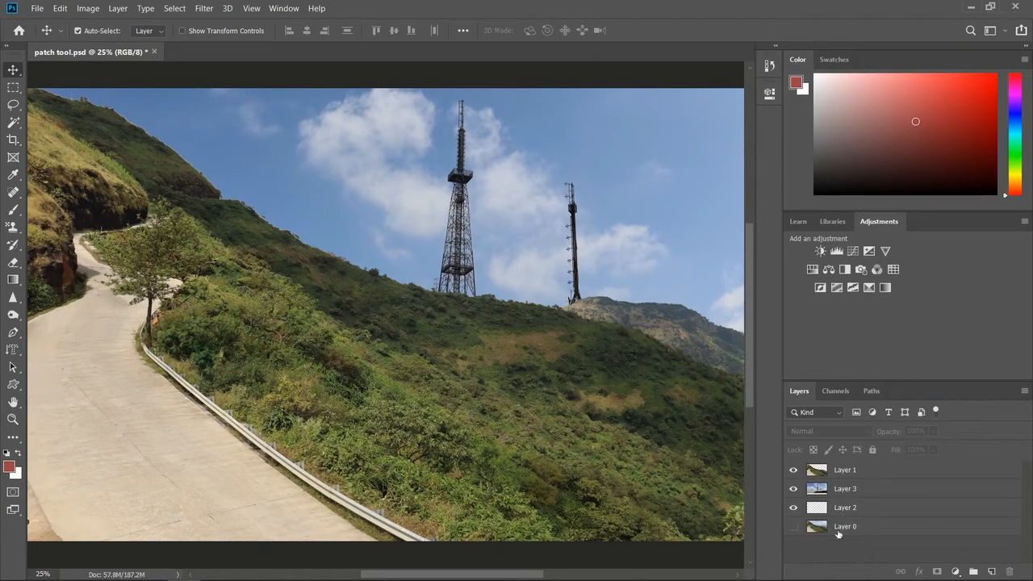
drag(846, 534, 799, 476)
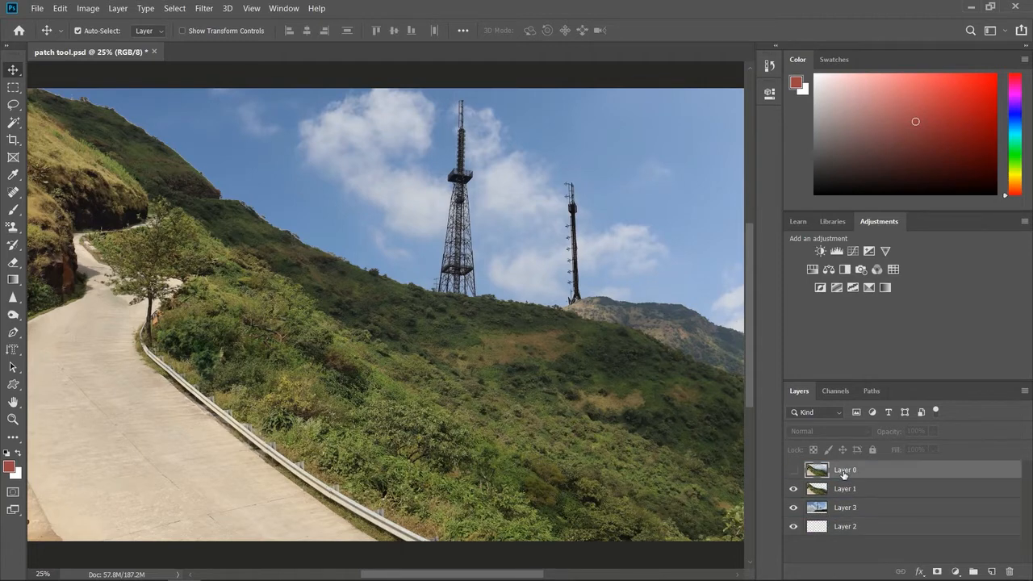
click(792, 471)
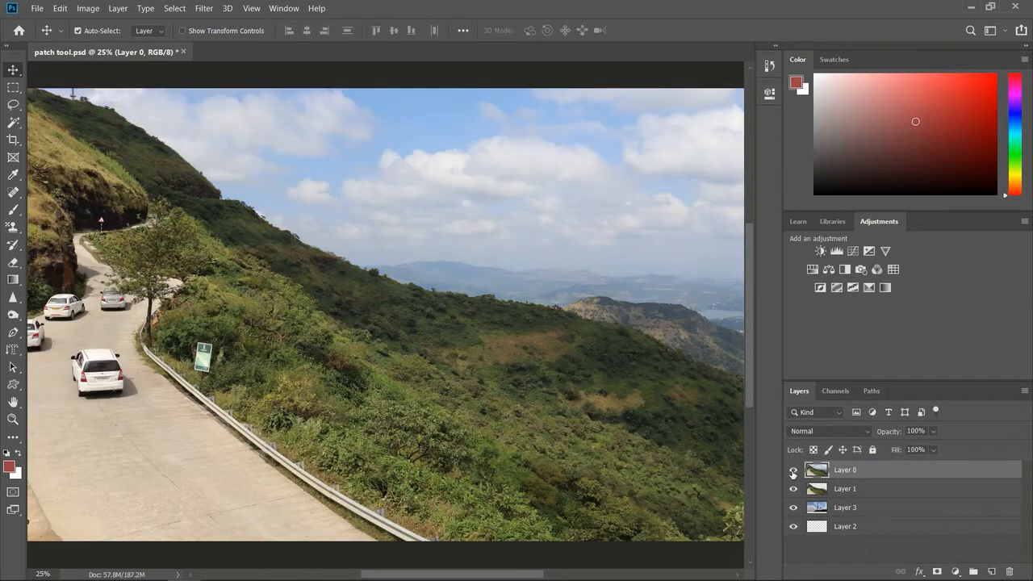
click(793, 472)
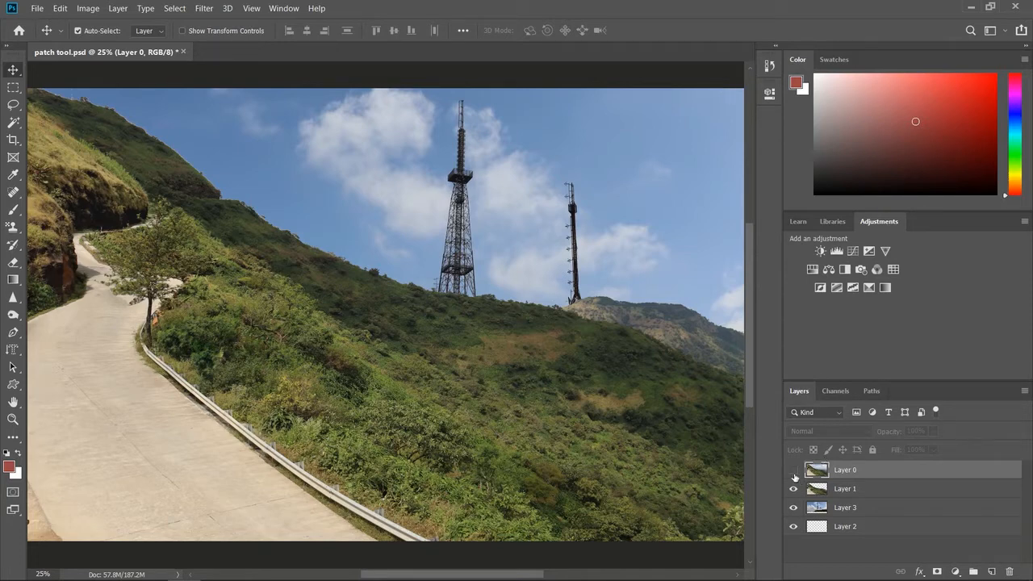
click(794, 469)
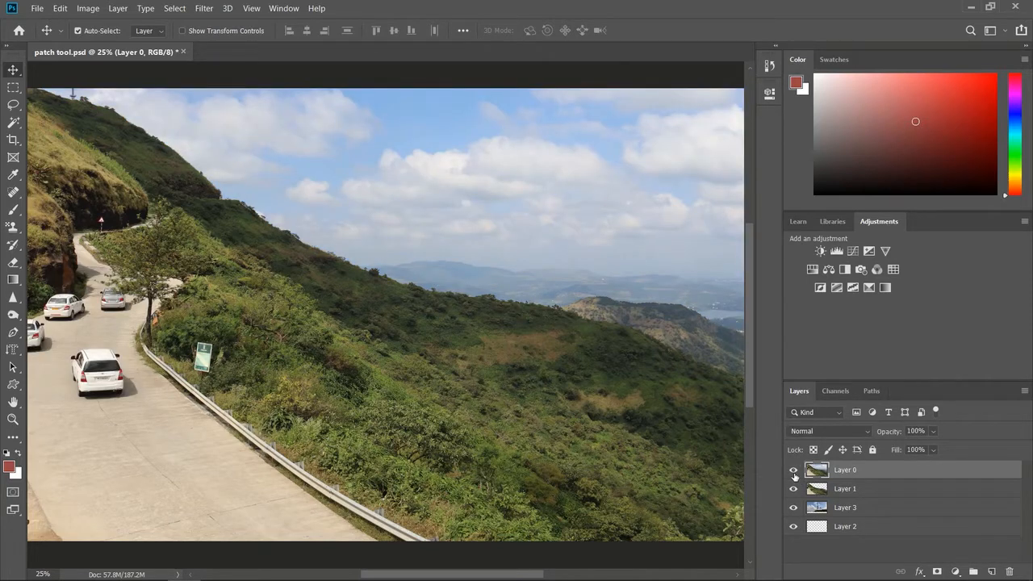
click(794, 469)
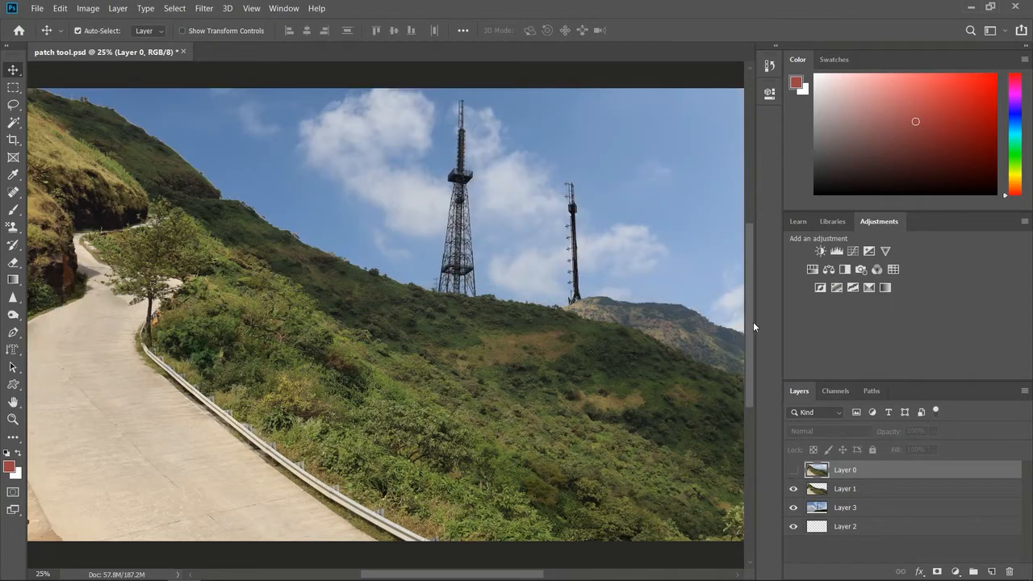
click(1026, 49)
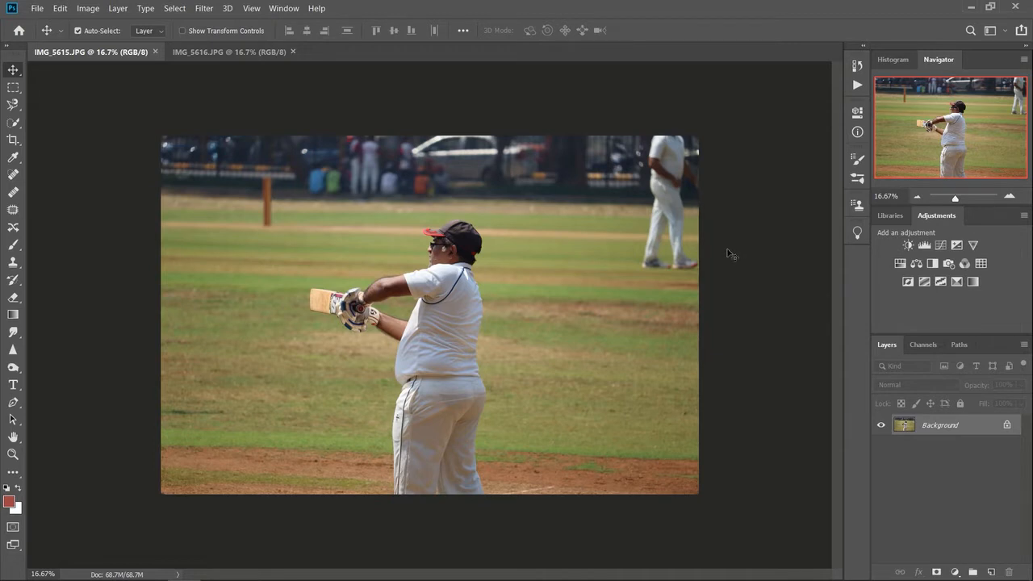
- View both cricket photos and arrange IMG_5615.JPG and IMG_5616.JPG side by side in a 2-up vertical layout
click(231, 52)
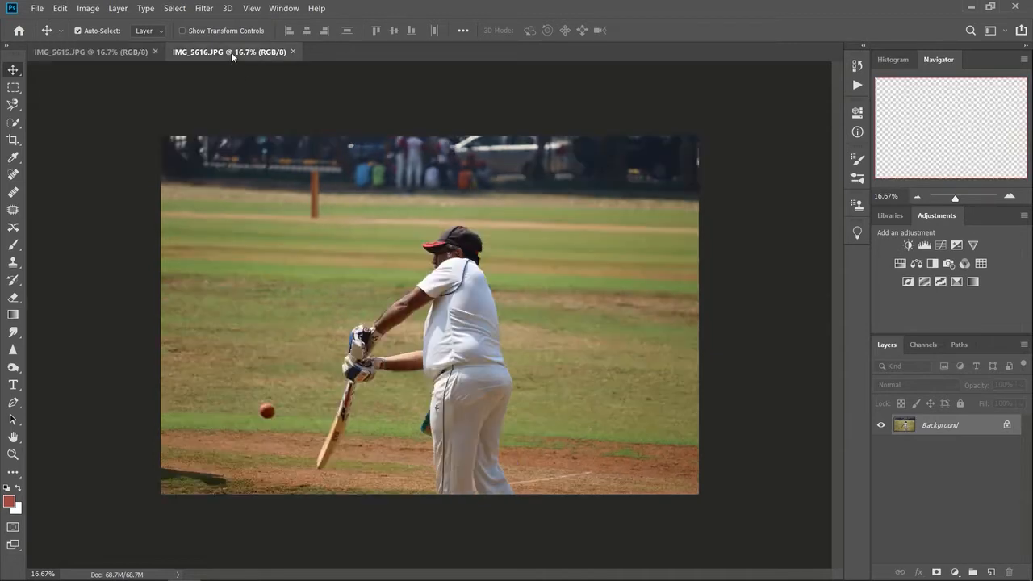
click(125, 53)
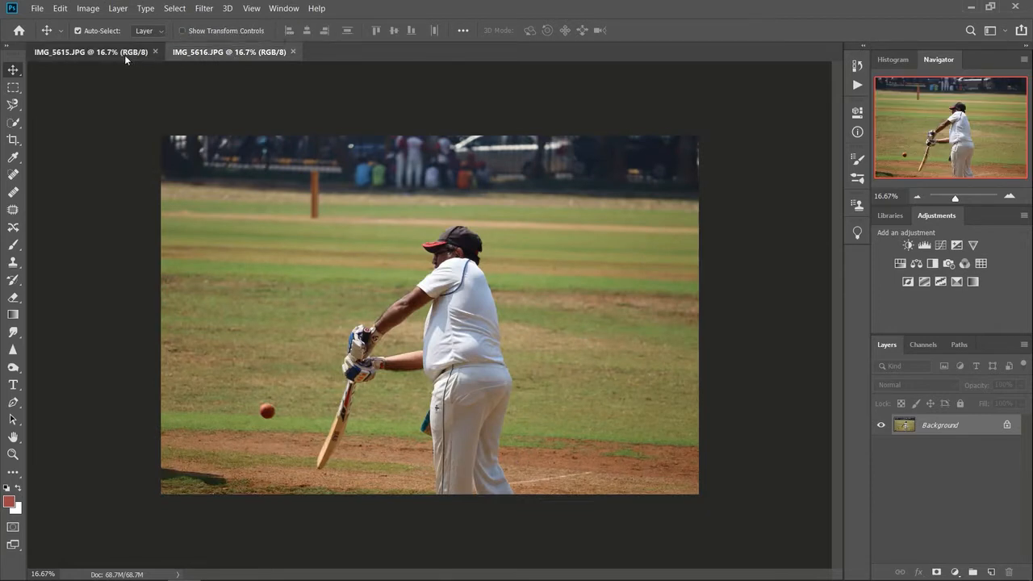
click(285, 8)
mouse_move(339, 24)
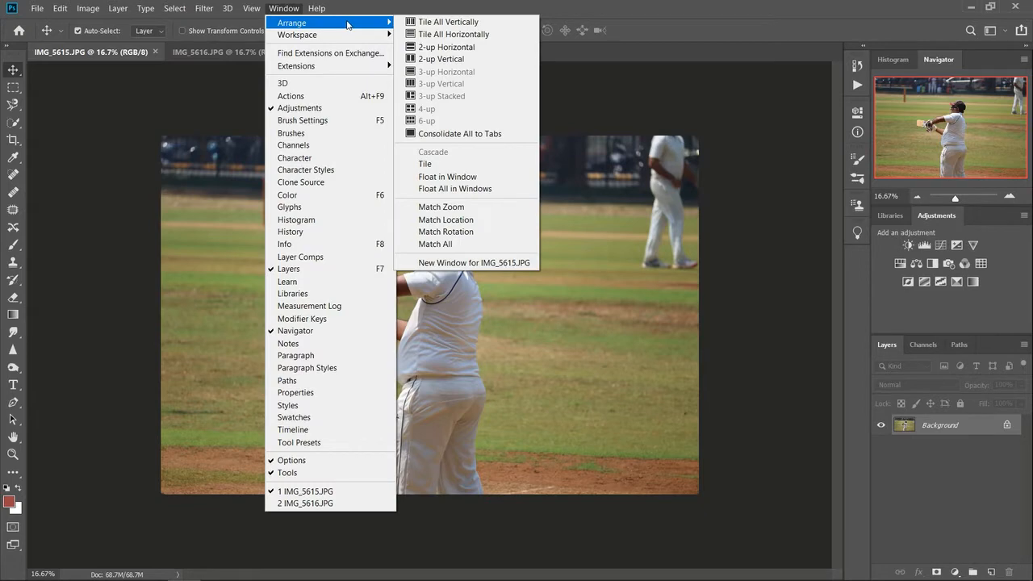
click(443, 58)
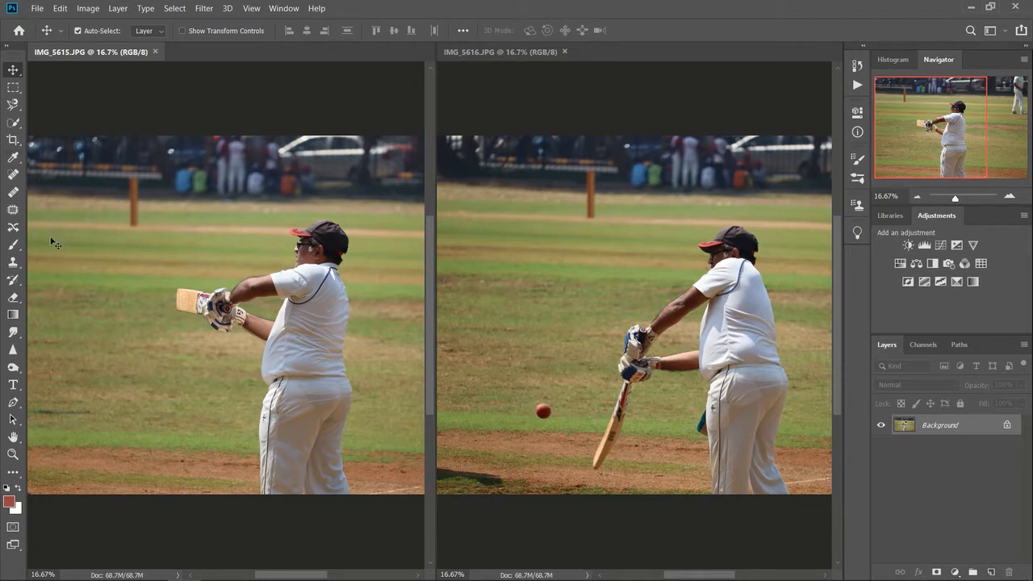
- Try cloning the ball from IMG_5616.JPG onto the grass in IMG_5615.JPG with the Clone Stamp tool
click(12, 263)
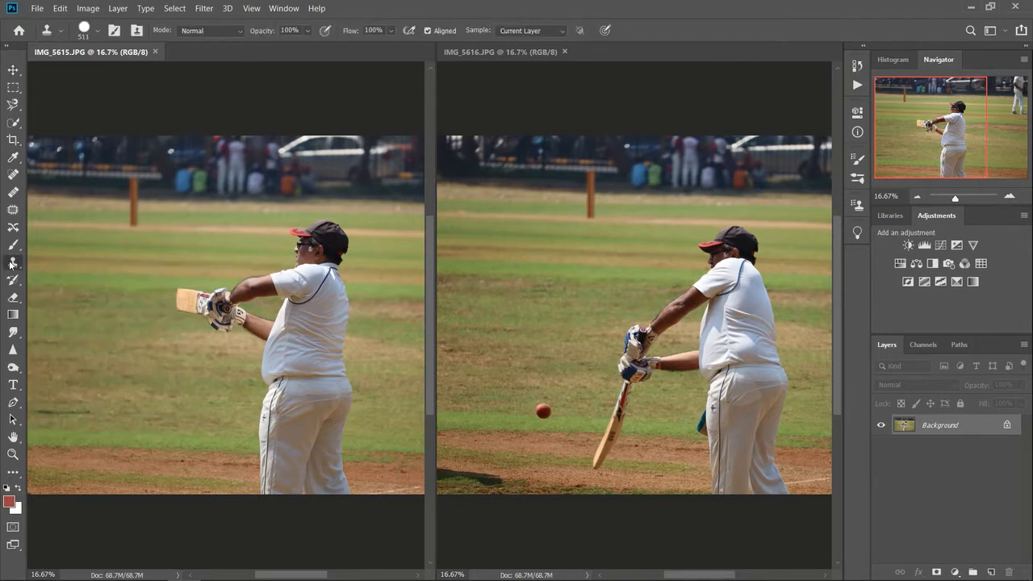
right_click(16, 264)
click(65, 263)
click(543, 420)
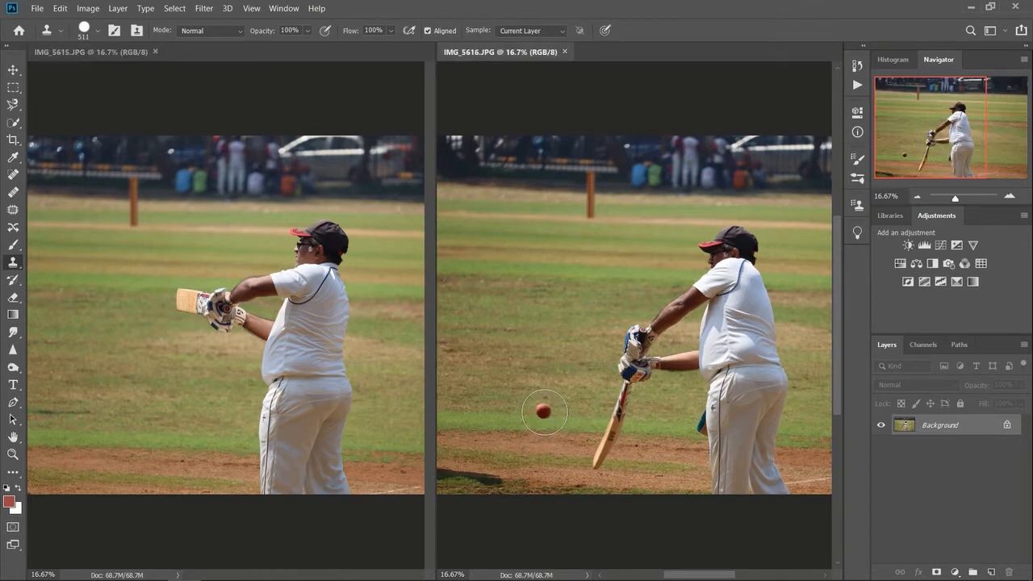
alt+click(544, 412)
click(136, 376)
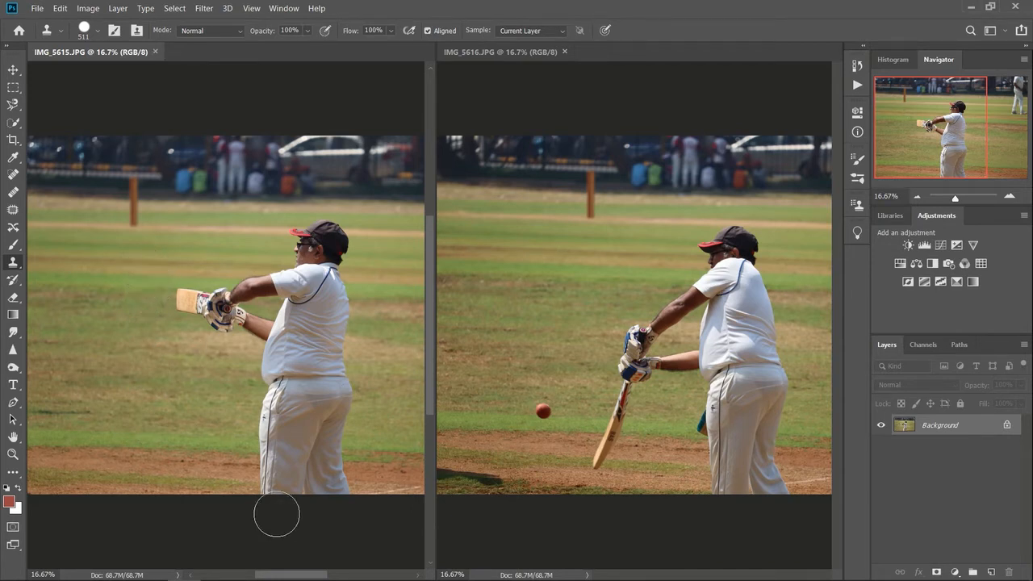
click(132, 423)
click(541, 415)
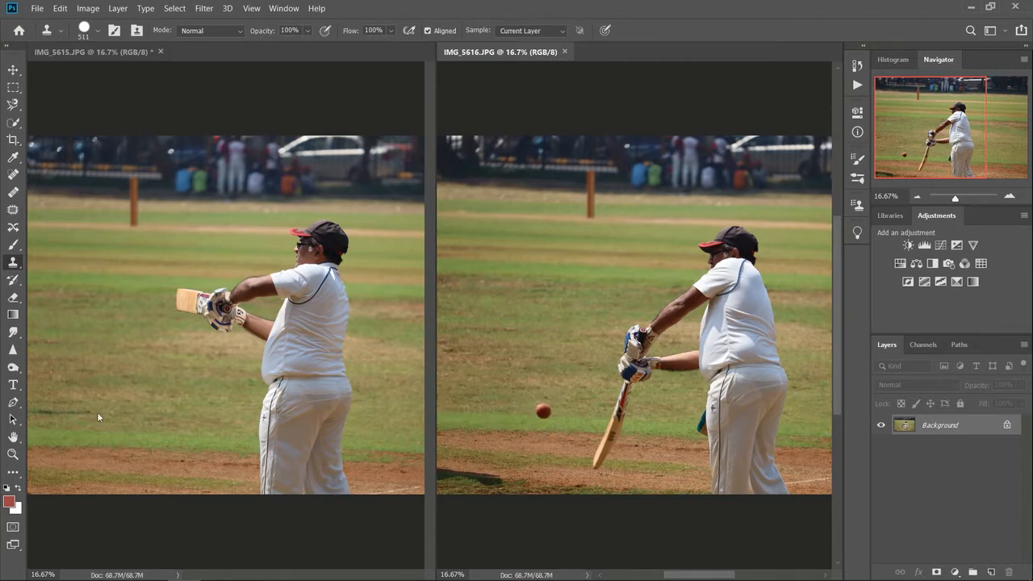
click(138, 422)
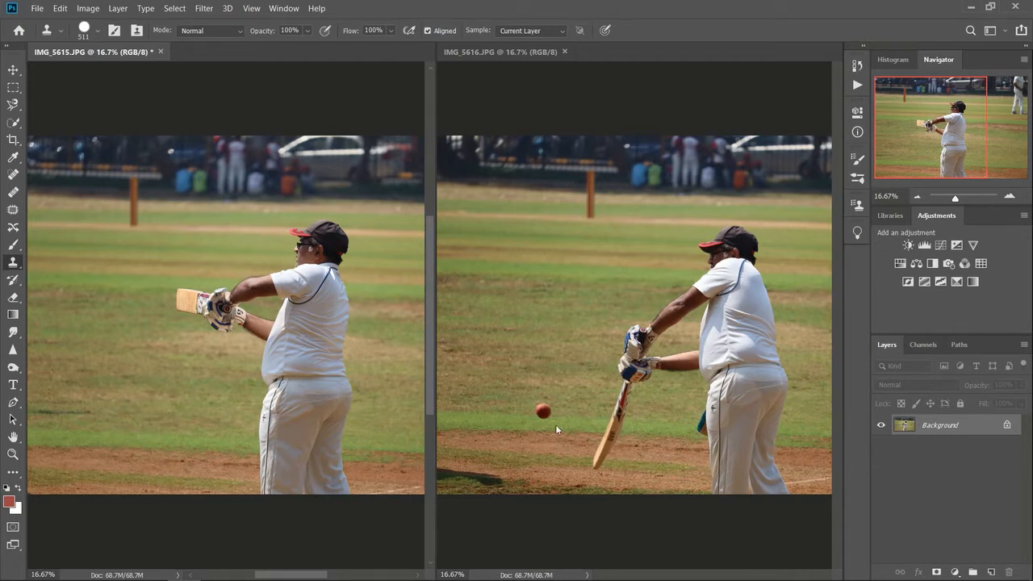
- Resample the ball in IMG_5616.JPG with the Clone Stamp tool and stamp it onto the lower grass in front of the batsman in IMG_5615.JPG
click(14, 86)
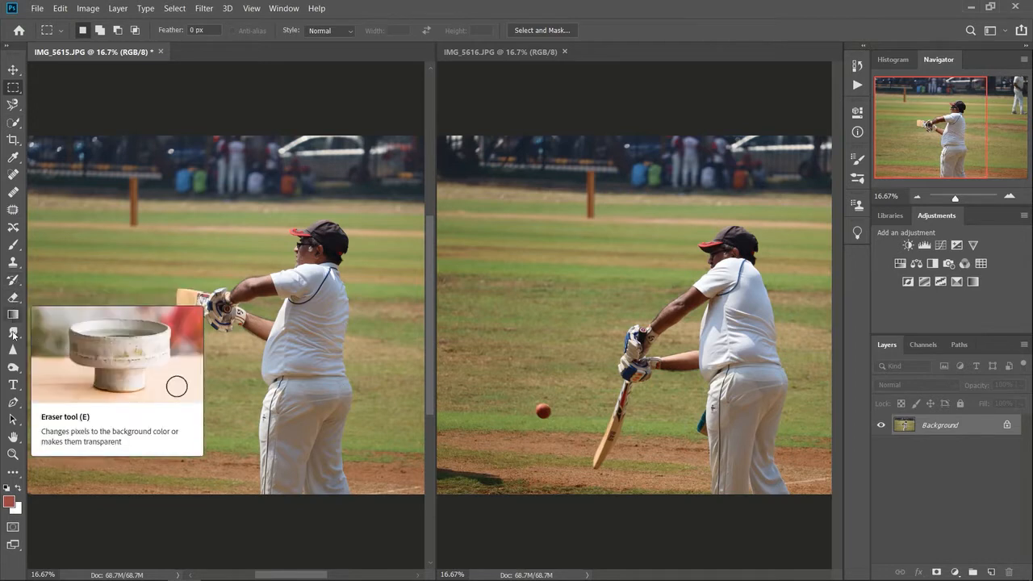
click(13, 262)
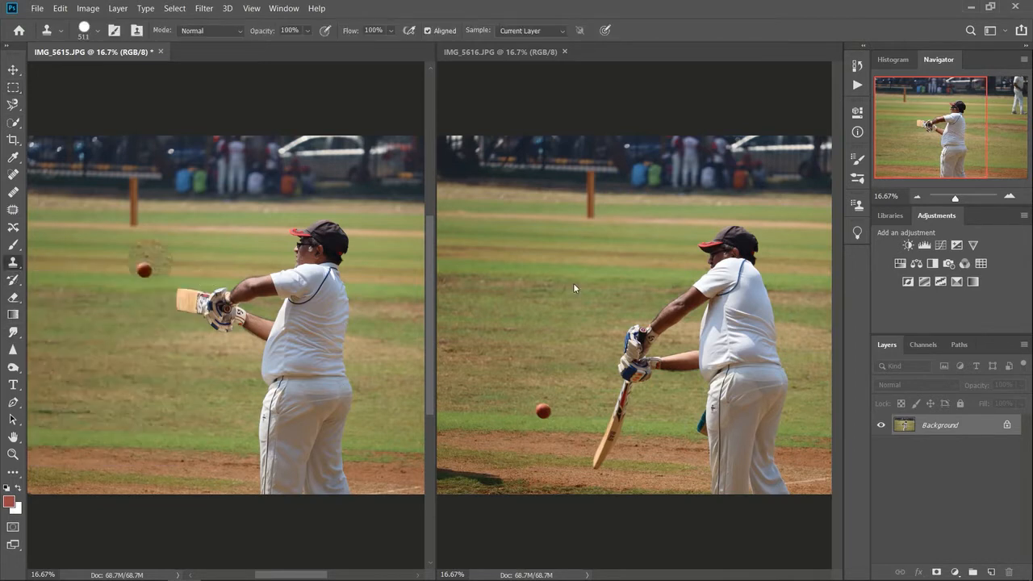
alt+click(544, 413)
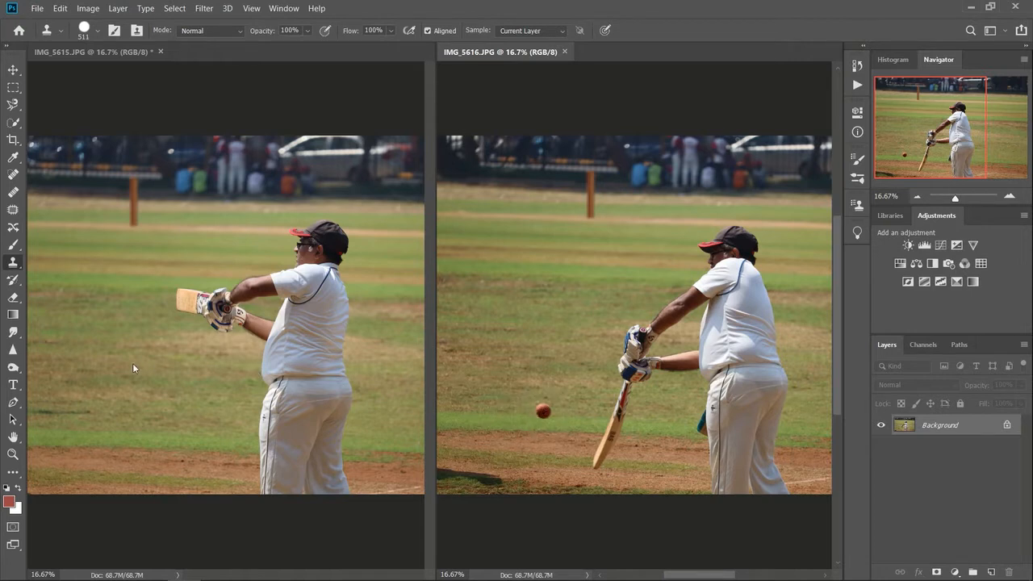
click(165, 415)
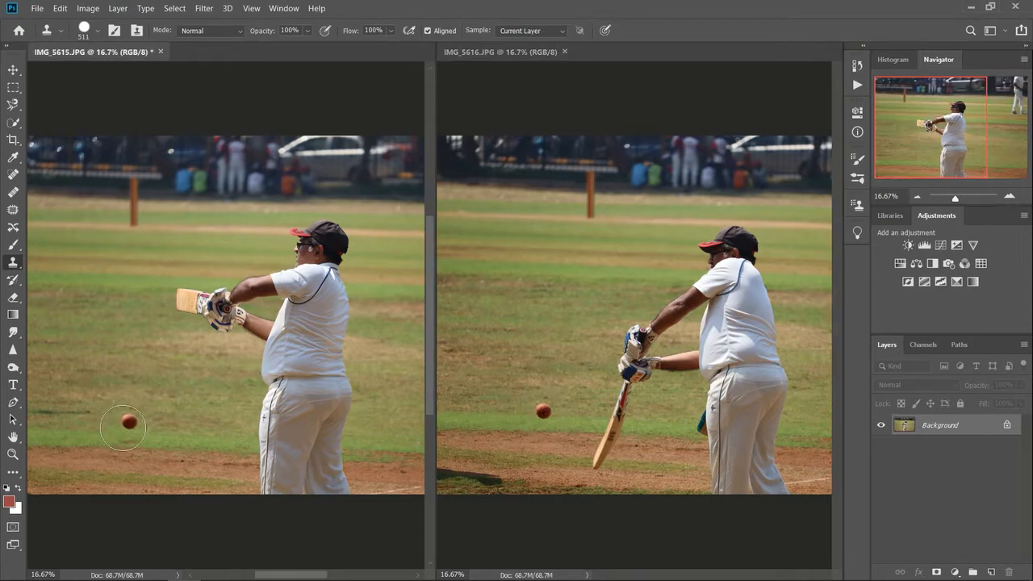
- Stamp the cloned ball onto the grass just above the dirt strip in IMG_5615.JPG
click(123, 428)
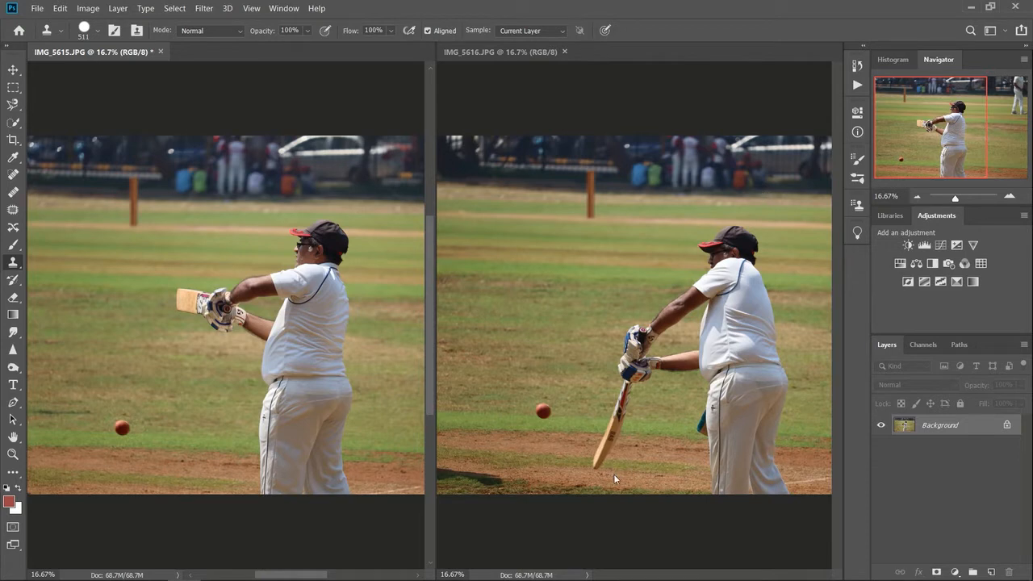
- Try to clone over the background fielder's legs in IMG_5615.JPG with the existing sample, then undo the strokes
drag(305, 578, 340, 578)
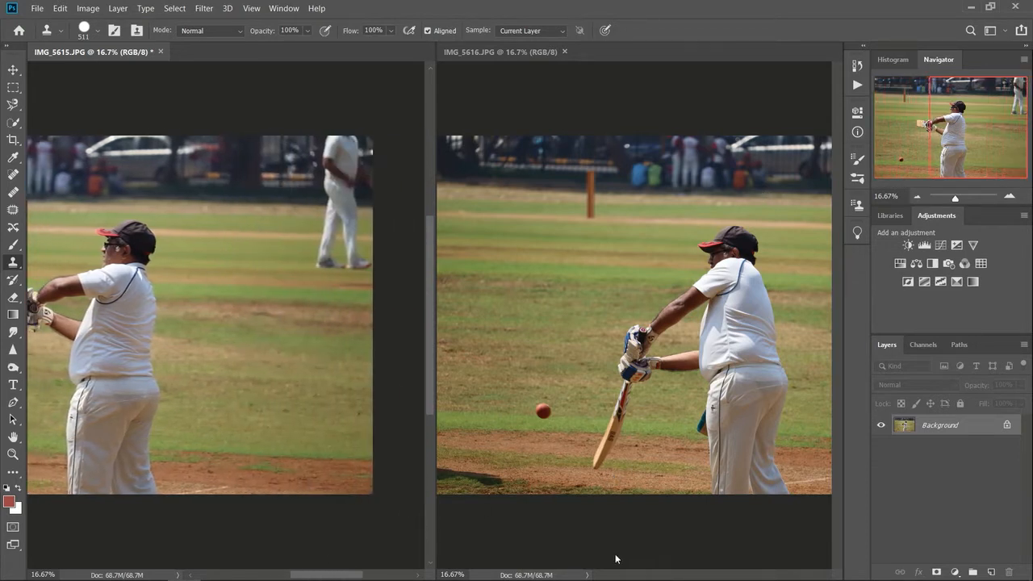
drag(670, 575, 714, 578)
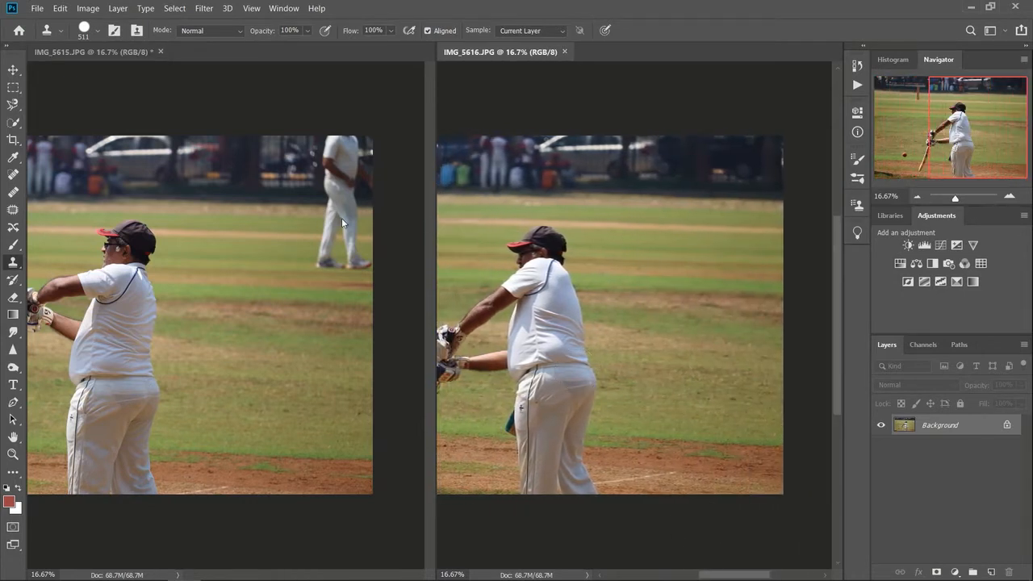
click(332, 259)
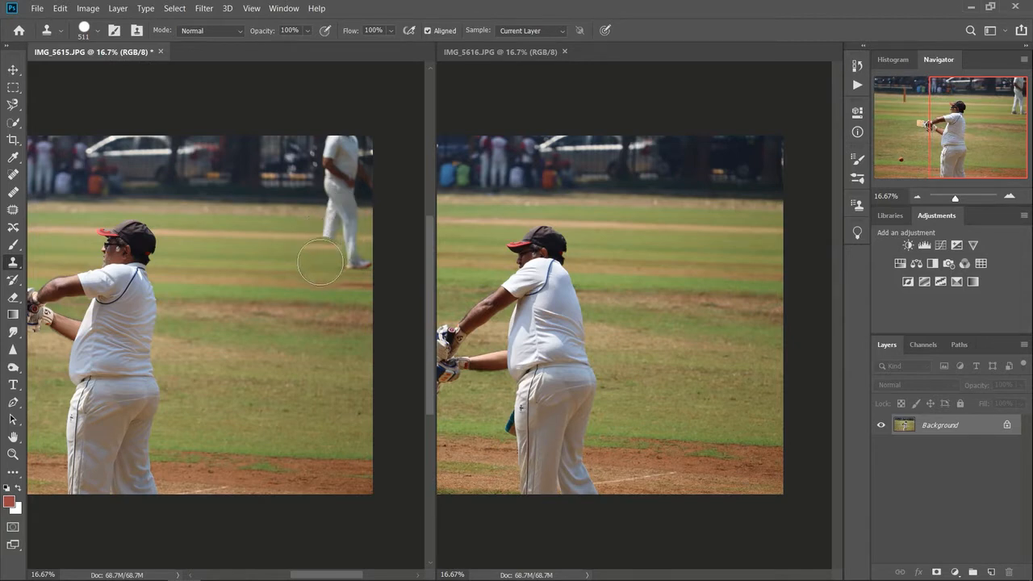
mouse_move(316, 252)
mouse_down()
mouse_move(350, 227)
mouse_move(334, 150)
mouse_up()
key(ctrl+z)
drag(318, 254, 361, 253)
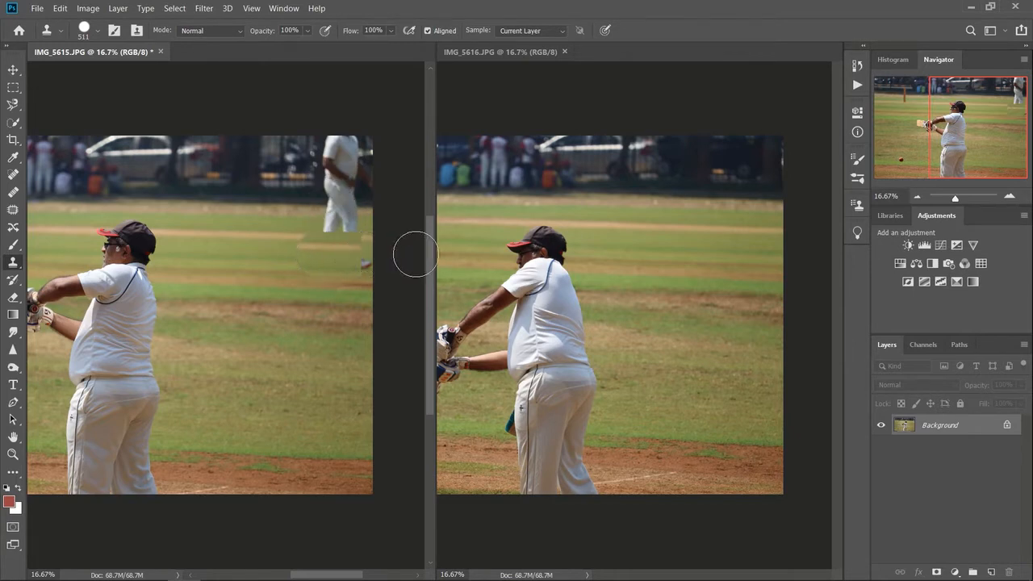
key(ctrl+z)
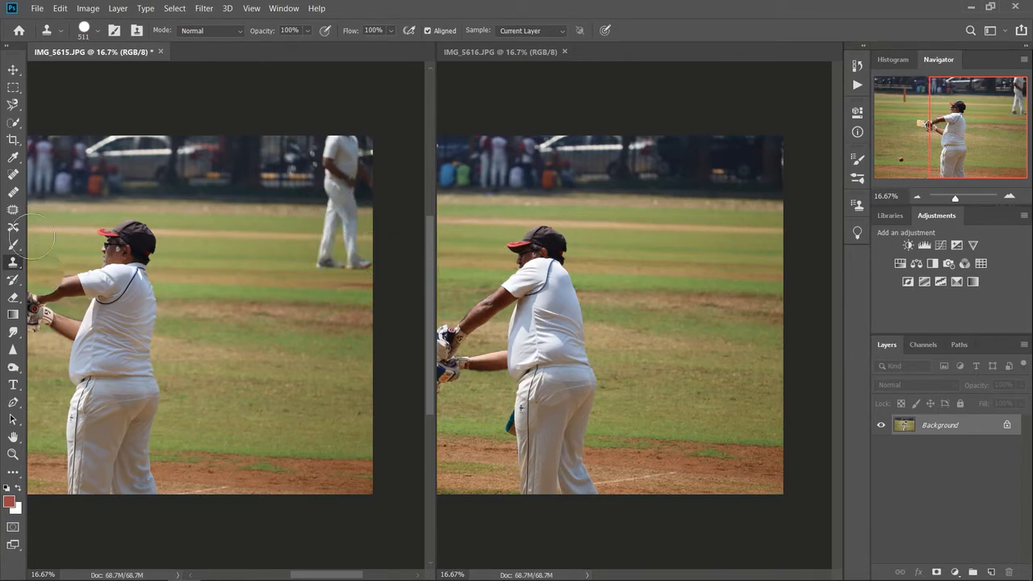
- Sample the grass near the edge of IMG_5616.JPG with Clone Stamp and paint it over the fielder's legs in IMG_5615.JPG
click(13, 88)
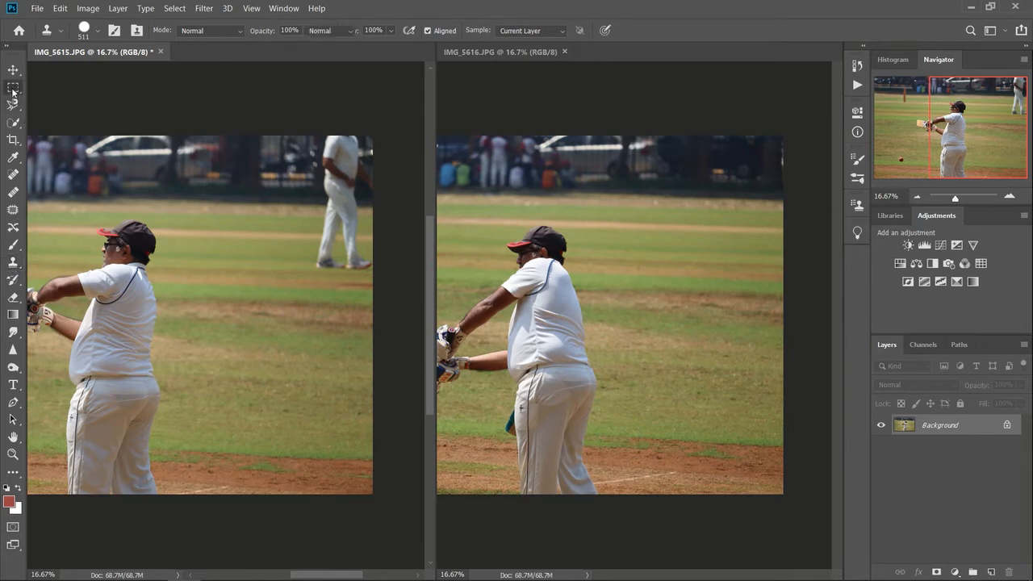
click(13, 263)
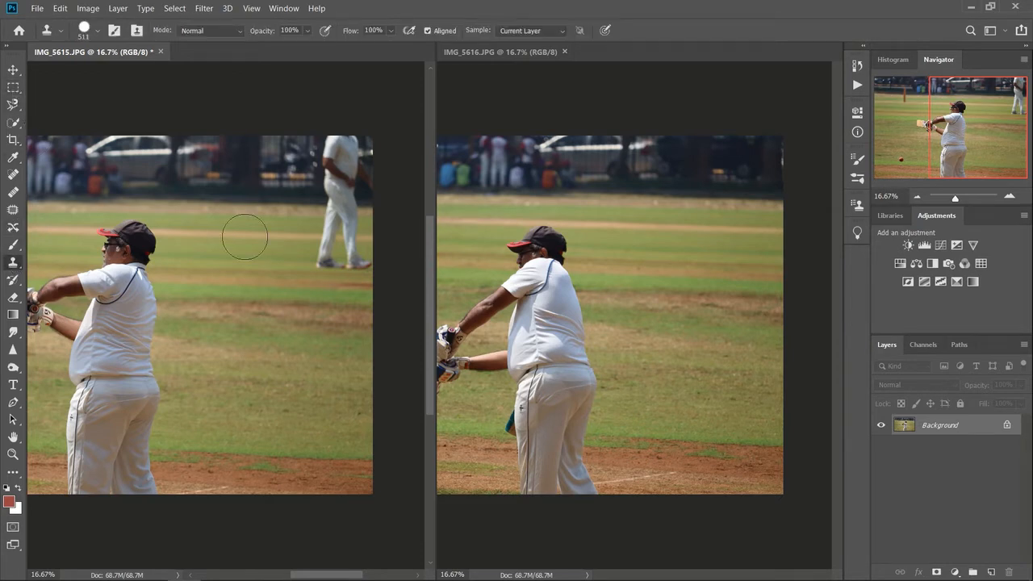
click(765, 232)
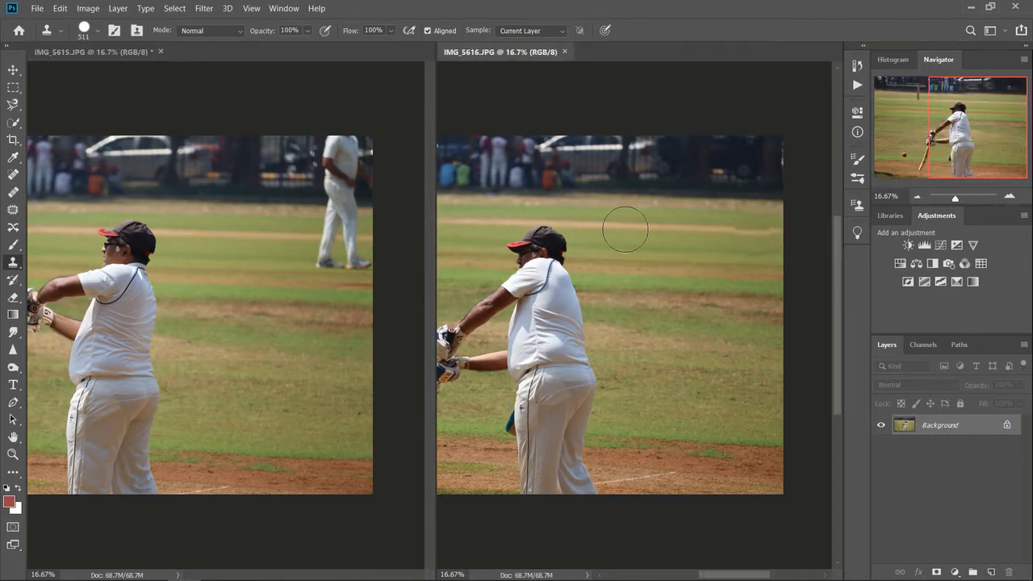
click(367, 243)
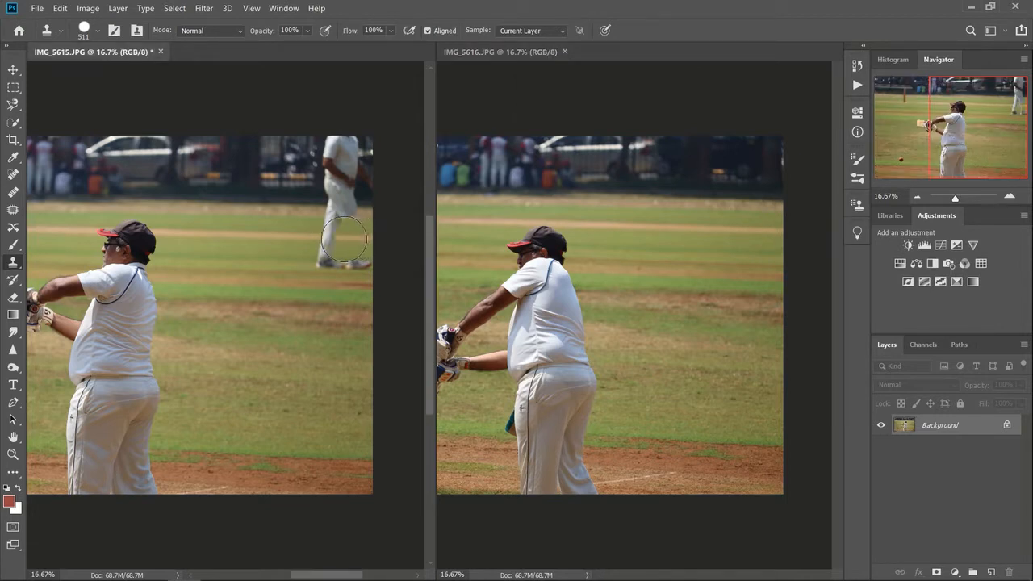
mouse_move(337, 239)
mouse_down()
mouse_move(323, 259)
mouse_move(350, 259)
mouse_up()
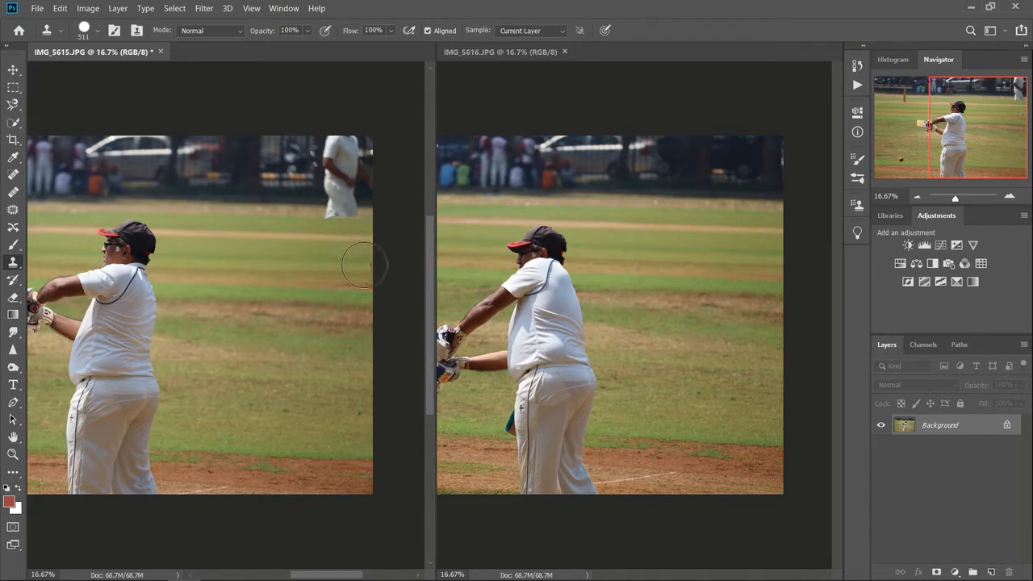
- Try cloning background over the fielder's upper body in IMG_5615.JPG, then undo the strokes
mouse_move(360, 187)
mouse_down()
mouse_move(344, 215)
mouse_move(332, 210)
mouse_move(343, 129)
mouse_up()
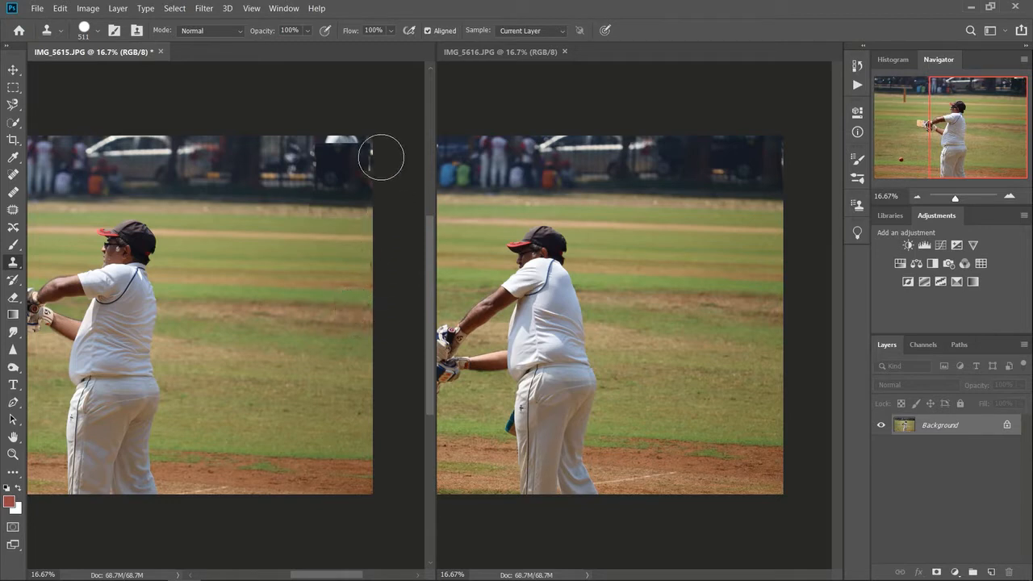
key(ctrl+z)
key(ctrl+z)
key(ctrl+z)
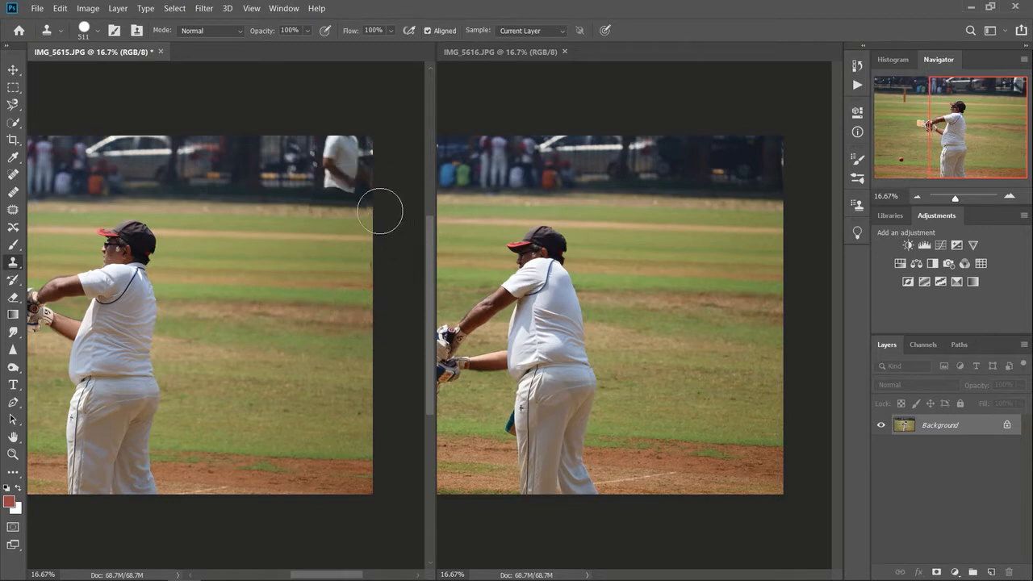
mouse_move(312, 202)
mouse_down()
mouse_move(335, 131)
mouse_move(334, 159)
mouse_move(308, 172)
mouse_move(304, 149)
mouse_move(394, 181)
mouse_move(347, 192)
mouse_up()
key(ctrl+z)
key(ctrl+z)
key(ctrl+z)
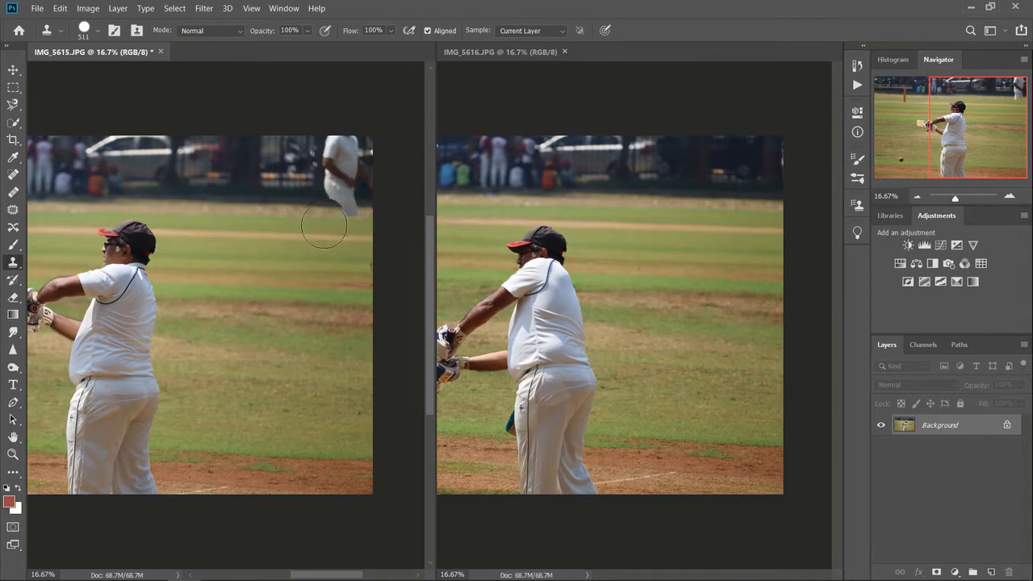
- Clone clean grass and dark background over the rest of the fielder's body in IMG_5615.JPG
mouse_move(322, 220)
mouse_down()
mouse_move(368, 220)
mouse_move(312, 219)
mouse_move(366, 219)
mouse_up()
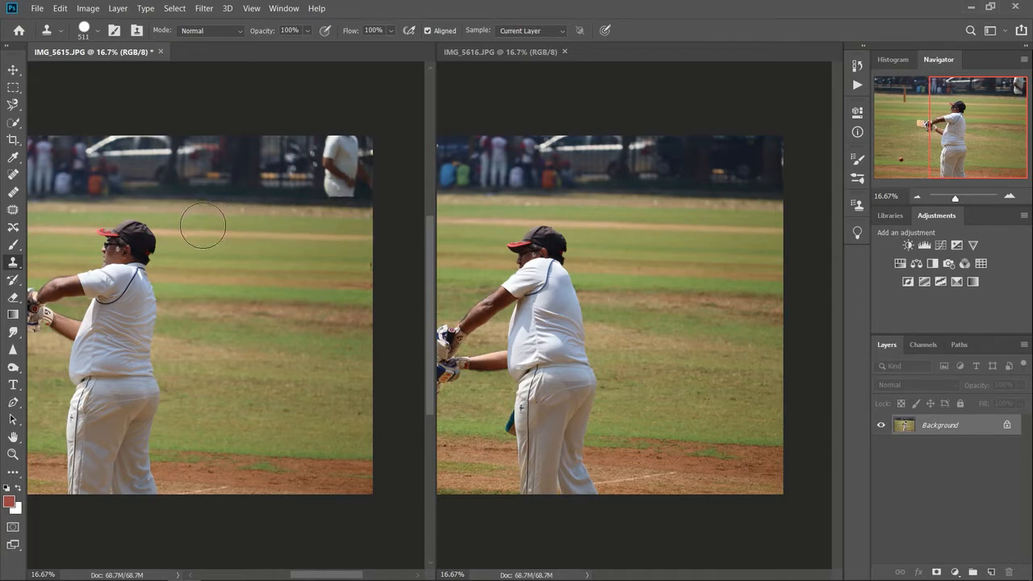
mouse_move(195, 192)
mouse_down()
mouse_move(349, 196)
mouse_move(339, 196)
mouse_up()
drag(212, 167, 272, 156)
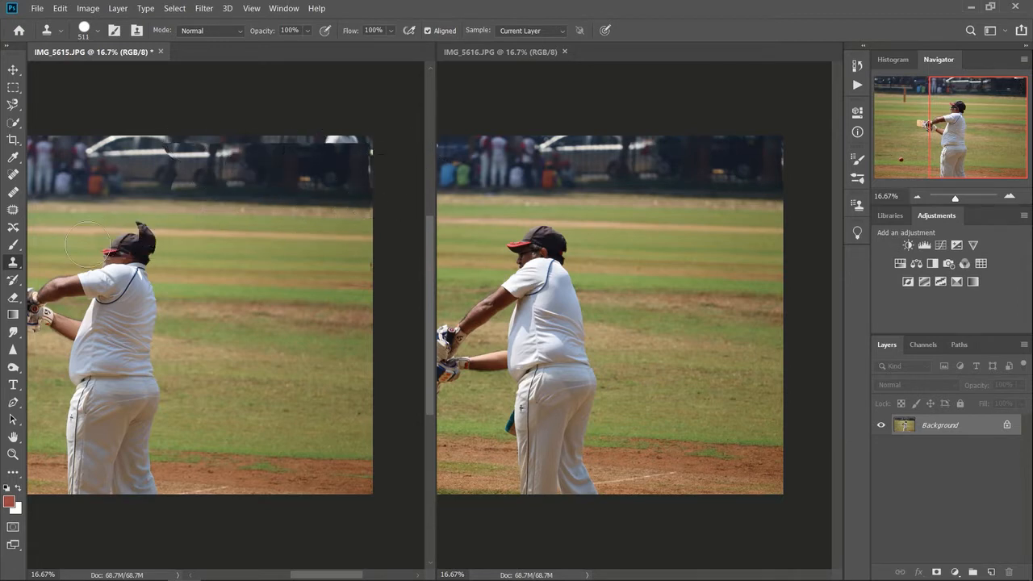
- Try cloning the dark background from IMG_5616.JPG along the upper edge of IMG_5615.JPG, then undo the strokes
click(779, 161)
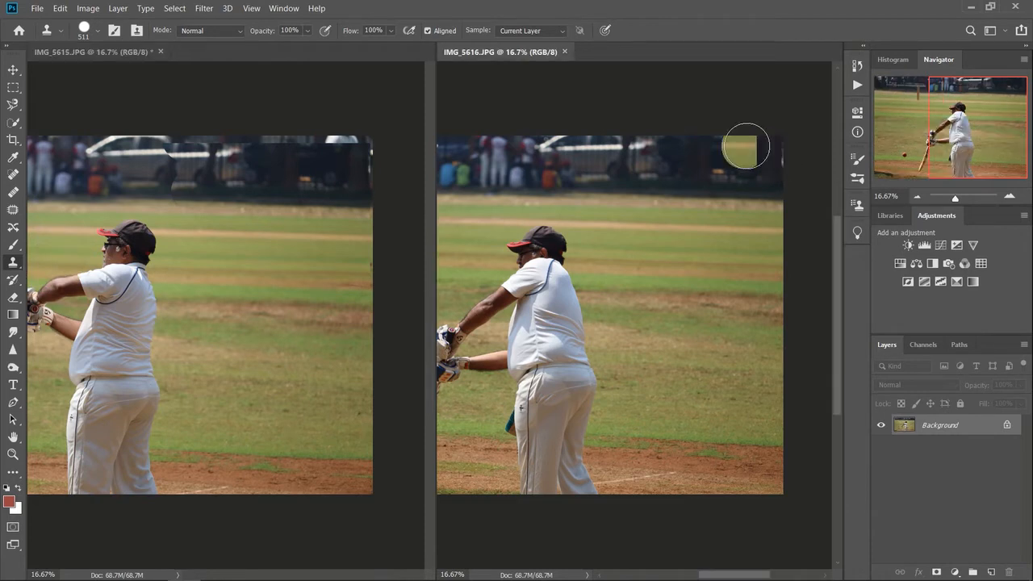
click(13, 71)
click(13, 262)
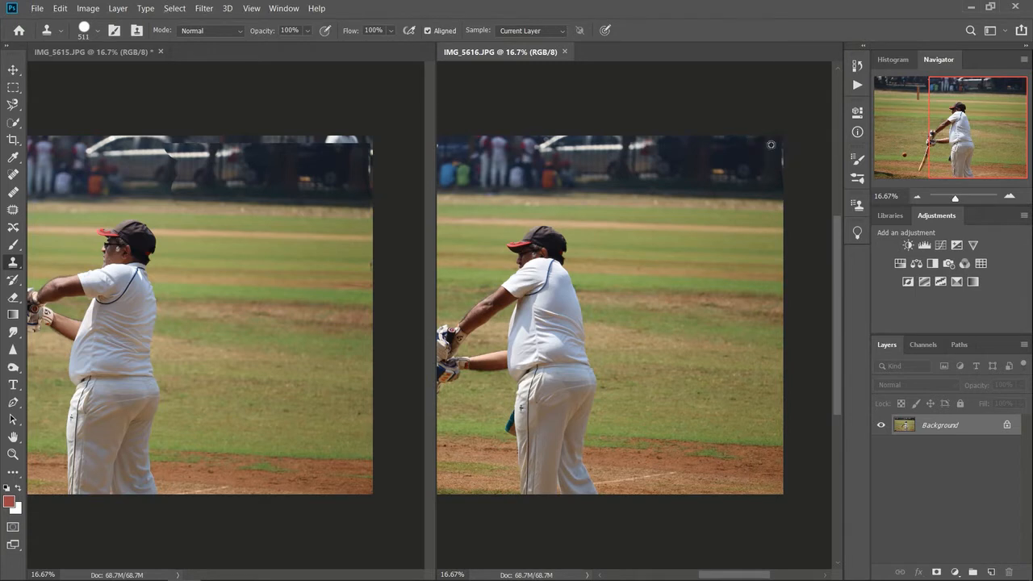
click(370, 143)
mouse_move(365, 146)
mouse_down()
mouse_move(371, 194)
mouse_move(360, 128)
mouse_move(262, 142)
mouse_move(340, 173)
mouse_move(348, 196)
mouse_move(374, 170)
mouse_move(360, 147)
mouse_move(364, 174)
mouse_move(287, 139)
mouse_move(410, 139)
mouse_move(243, 142)
mouse_move(373, 126)
mouse_move(279, 124)
mouse_move(270, 138)
mouse_move(292, 133)
mouse_move(177, 131)
mouse_up()
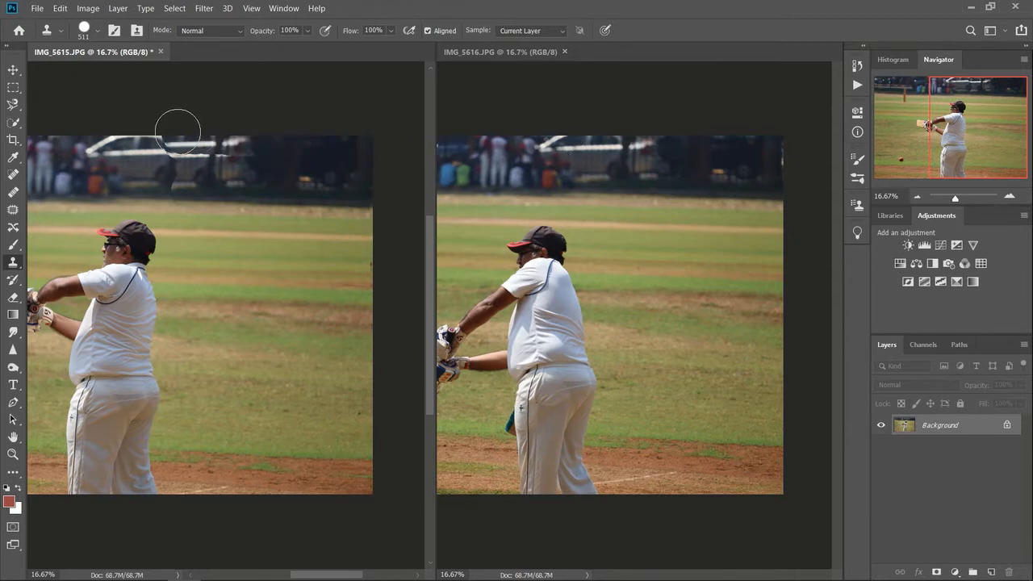
key(ctrl+z)
key(ctrl+z)
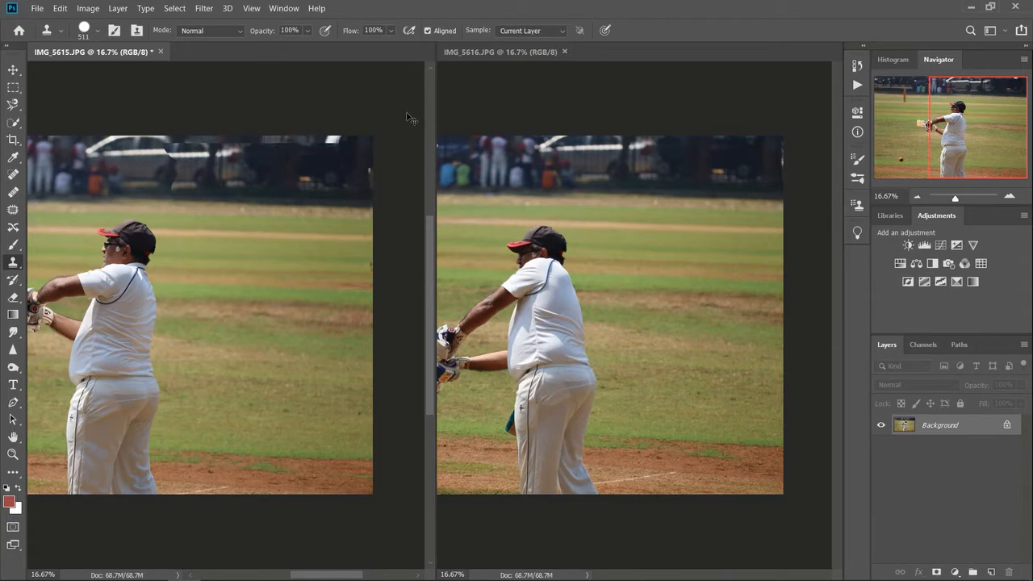
- Resample the dark background in IMG_5616.JPG and stamp it where the fielder's upper body stood in IMG_5615.JPG
click(743, 172)
alt+click(744, 173)
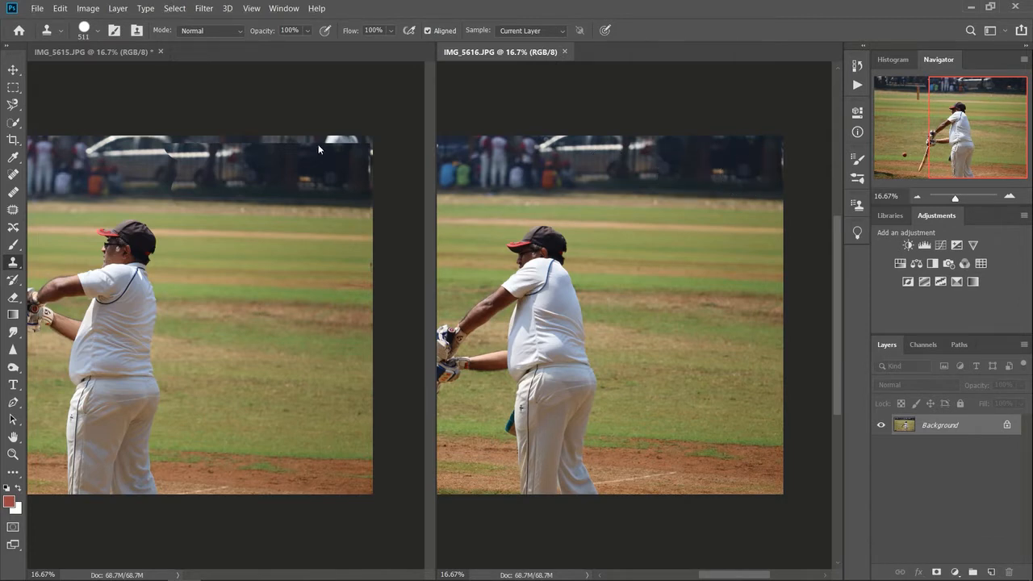
click(324, 174)
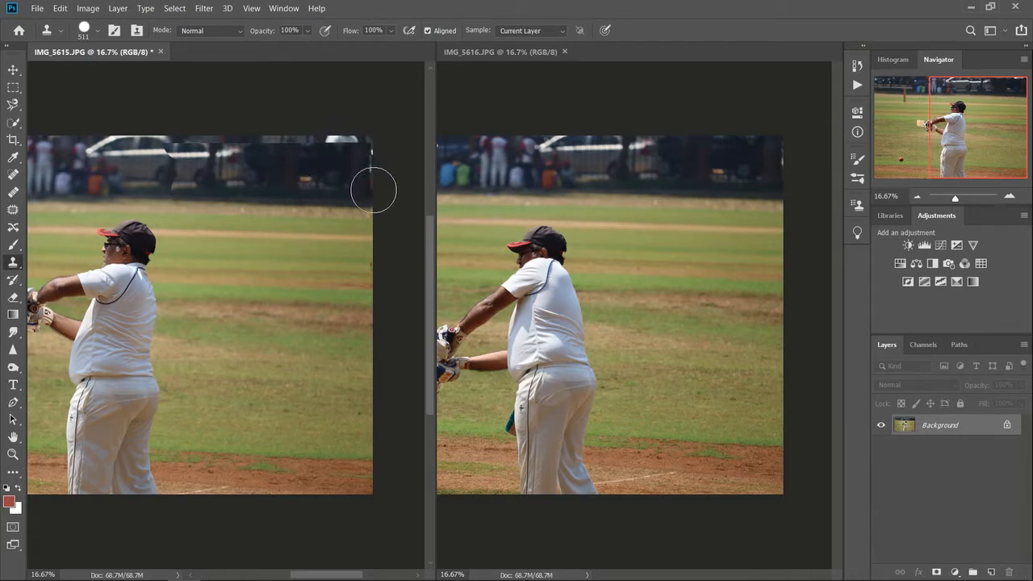
- Draw a full-height rectangular marquee around the batsman, ball and wooden post in IMG_5615.JPG
click(14, 71)
drag(334, 571, 298, 578)
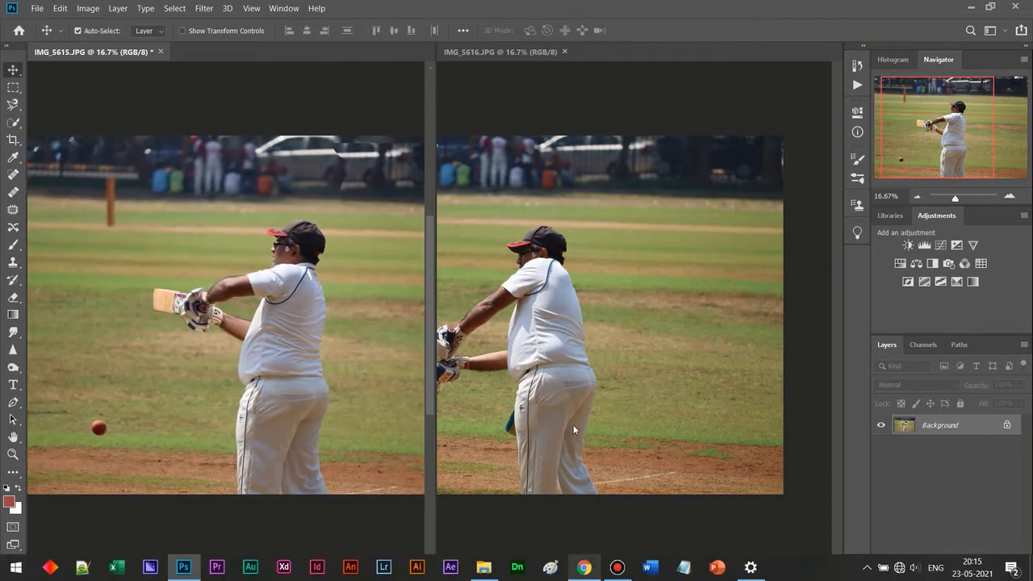
drag(649, 577, 712, 577)
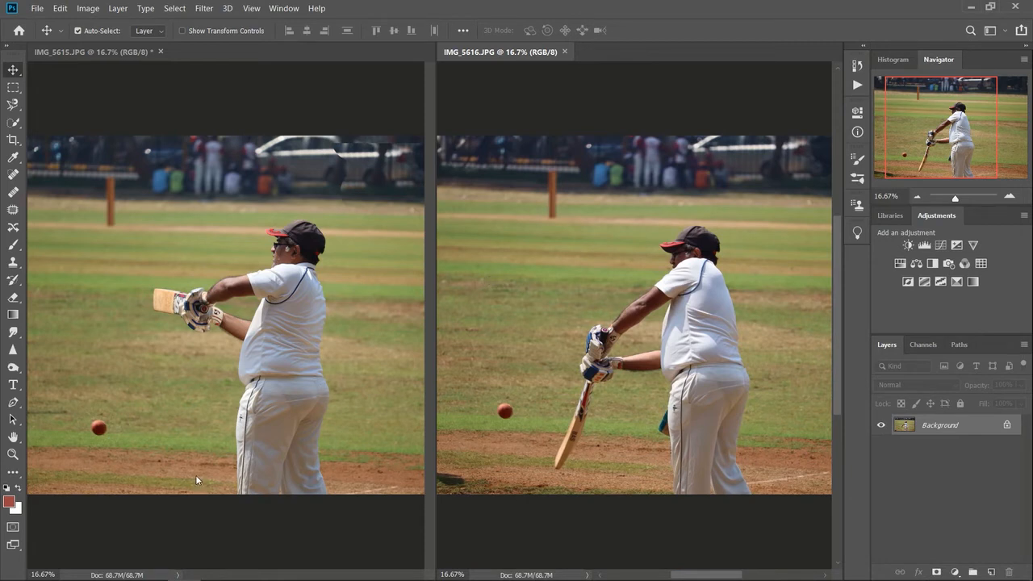
click(14, 88)
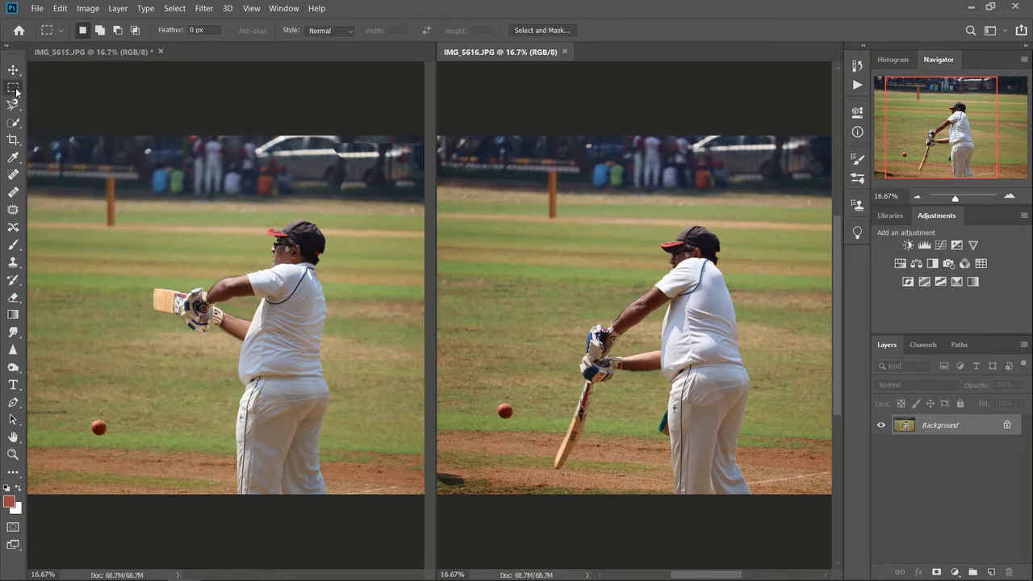
click(38, 134)
drag(37, 136, 338, 497)
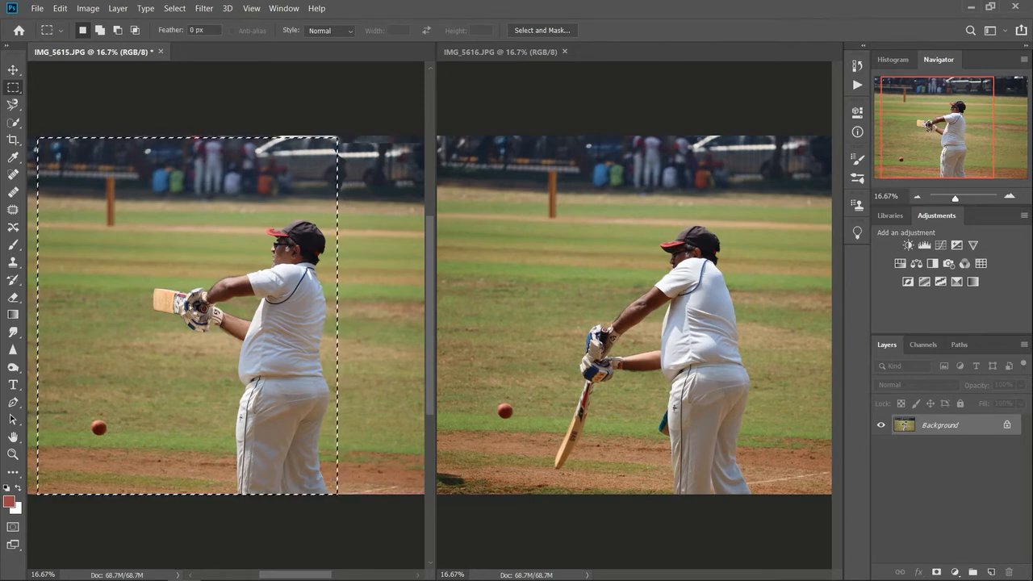
- Create a new layer named "selected" in IMG_5615.JPG
click(59, 8)
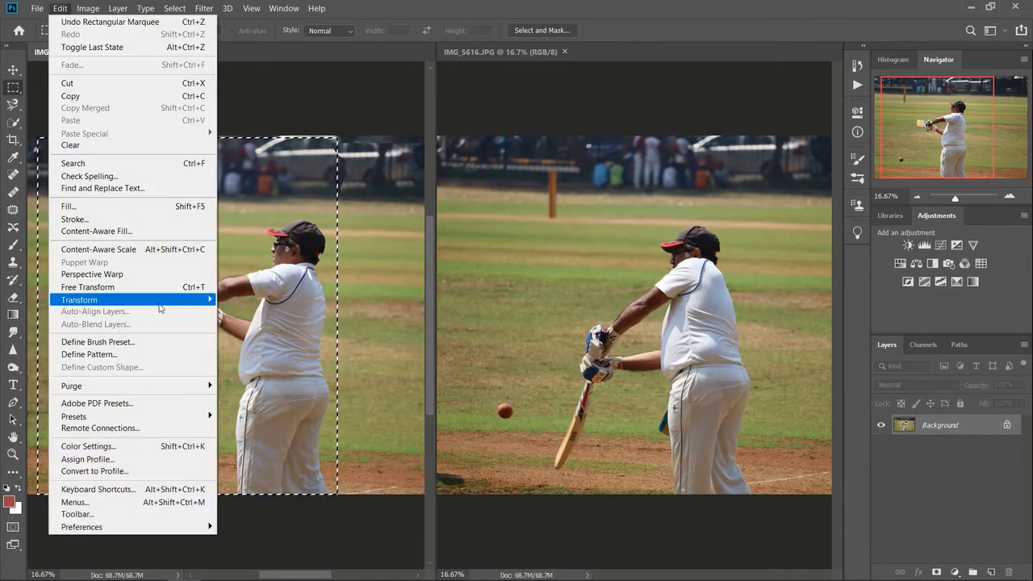
mouse_move(198, 300)
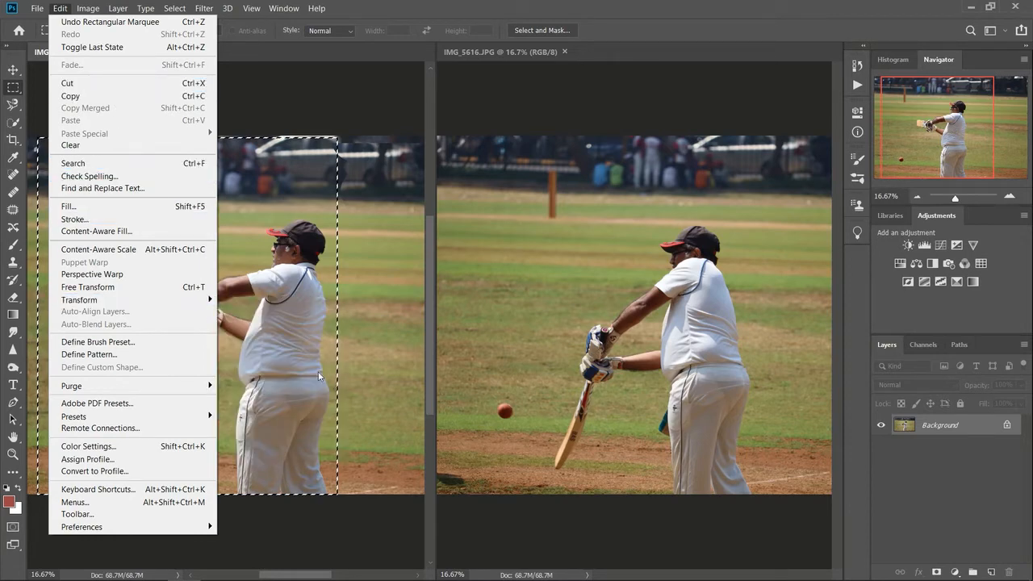
click(318, 376)
right_click(300, 371)
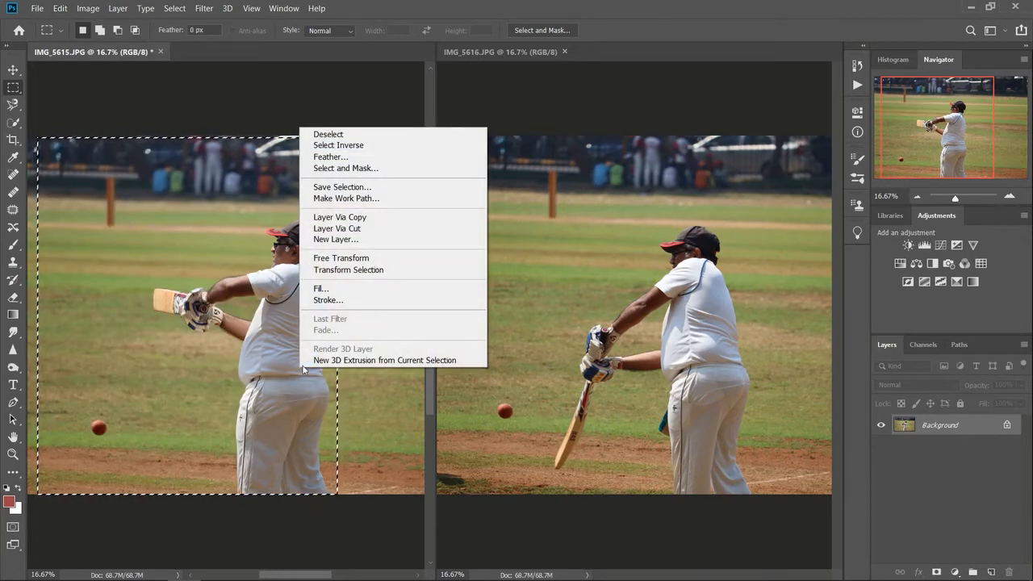
click(359, 240)
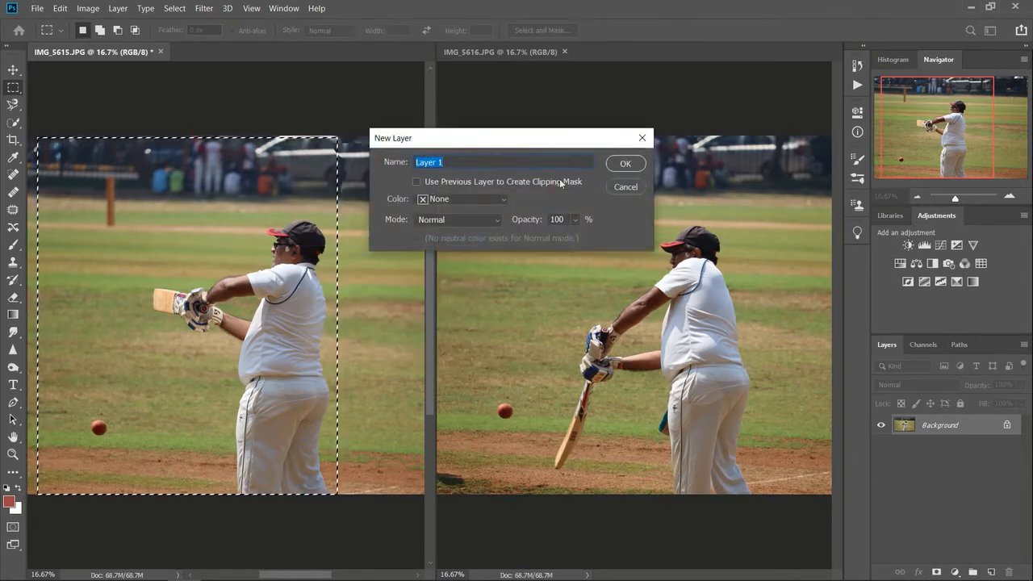
text(selected)
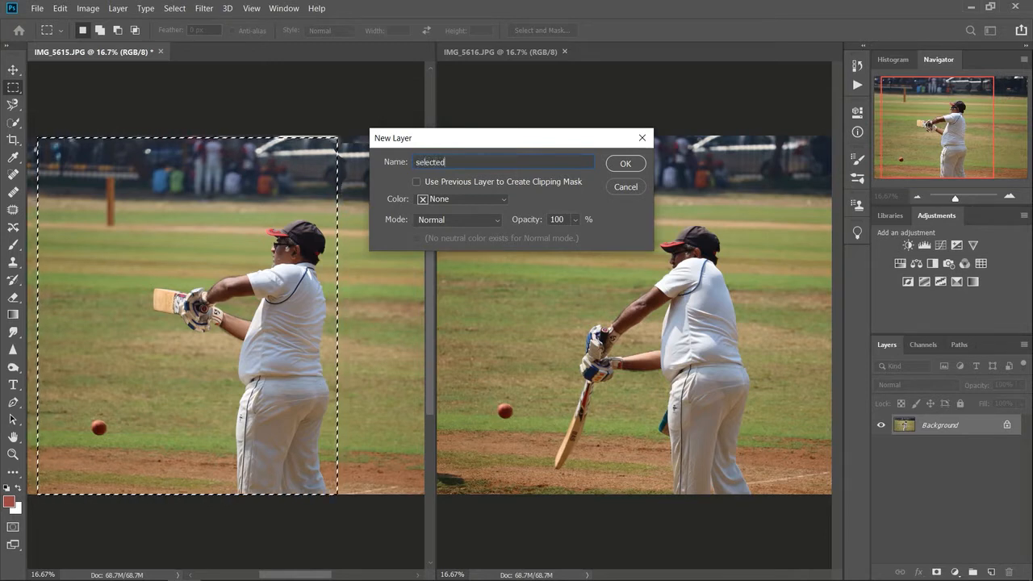
key(Return)
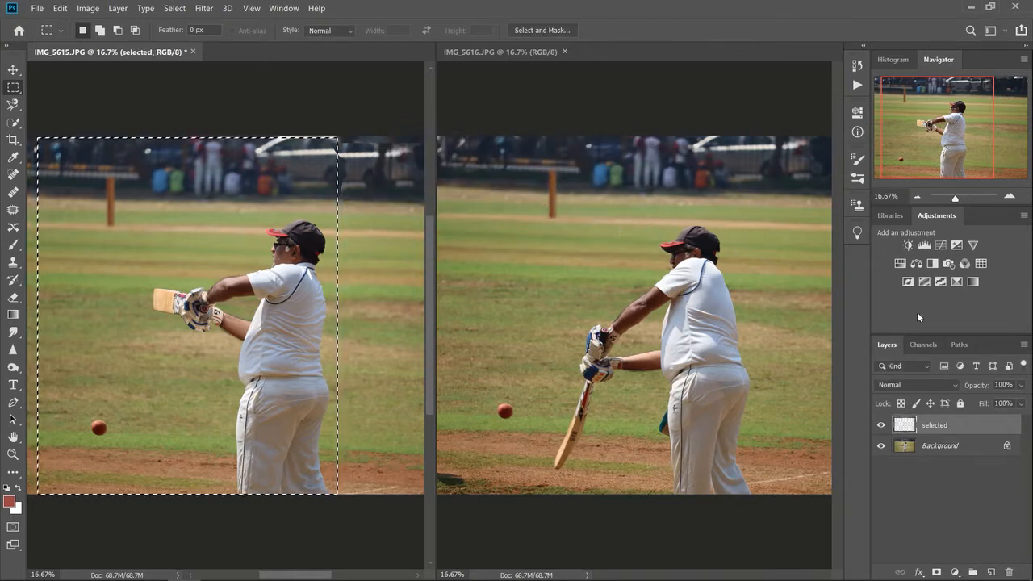
- Toggle the Background layer's visibility off and on, then clear the marquee selection in IMG_5615.JPG
click(882, 446)
click(882, 446)
click(213, 205)
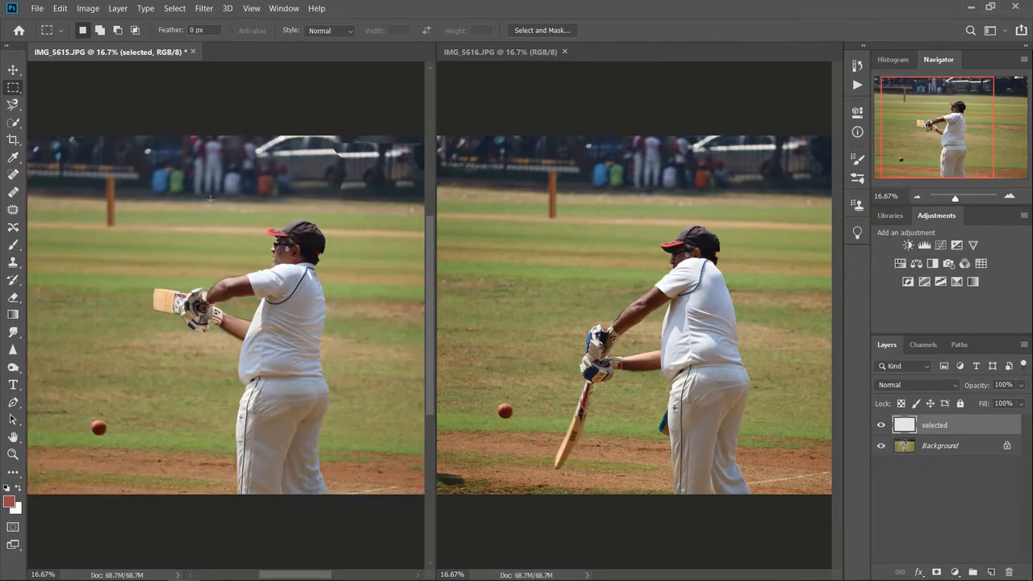
click(13, 70)
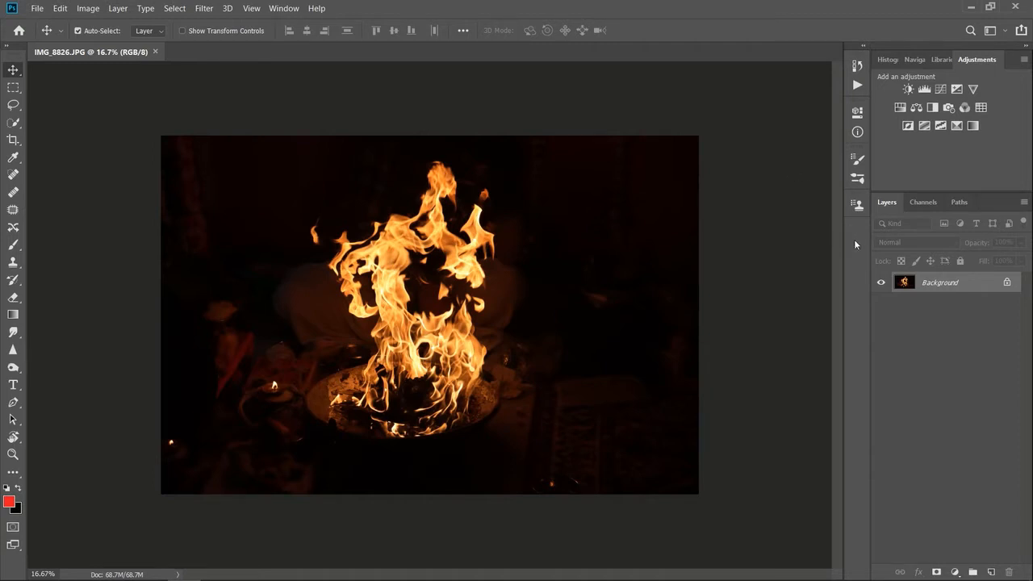
- Unlock the Background layer of IMG_8826.JPG and open its blending options, keeping Blend If on Gray
click(1008, 283)
double_click(929, 283)
double_click(905, 282)
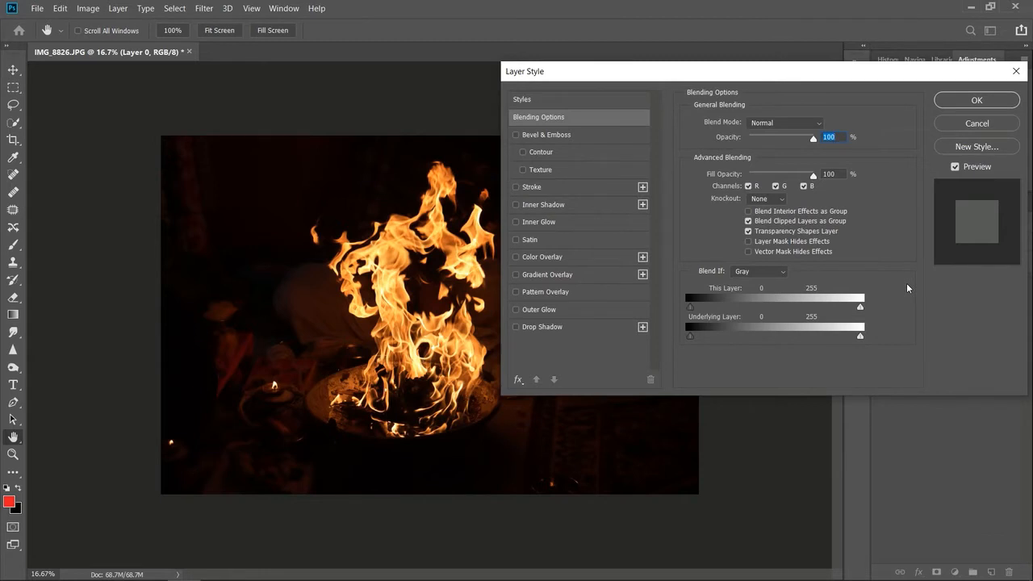
drag(732, 78, 792, 78)
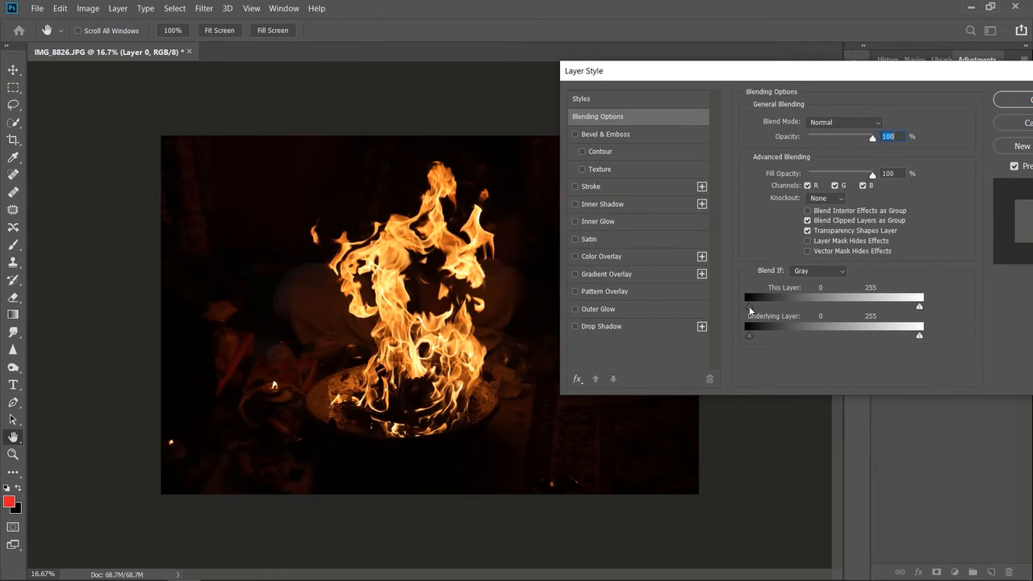
click(813, 274)
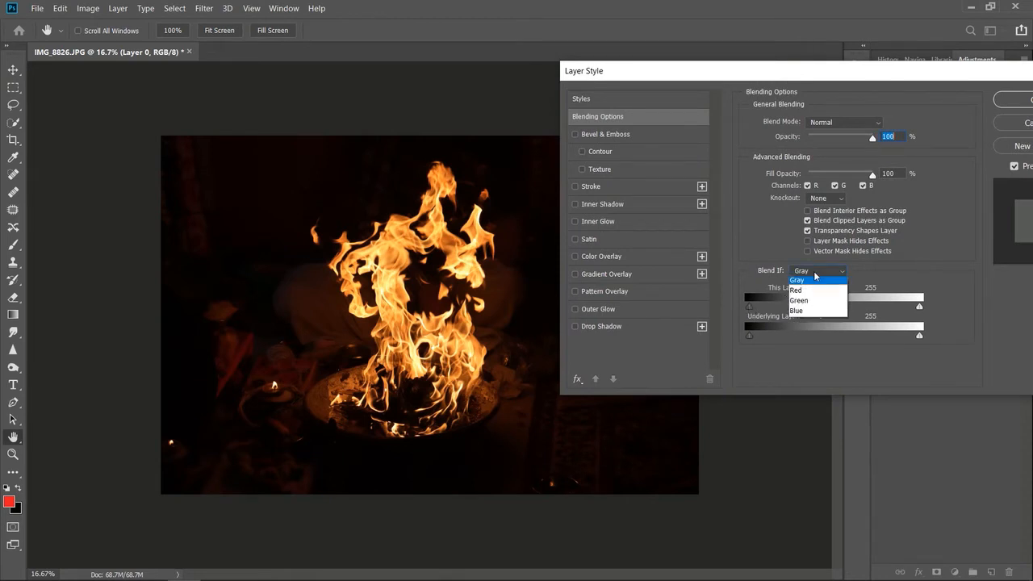
click(963, 316)
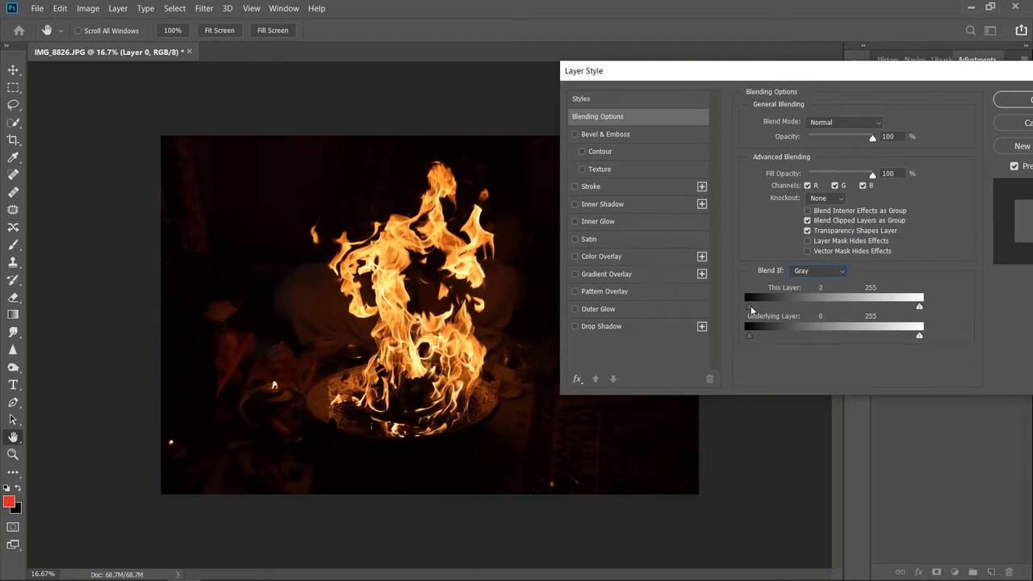
- Raise the black point of Blend If This Layer to 114 to hide the dark surroundings of the flames
drag(751, 310, 795, 314)
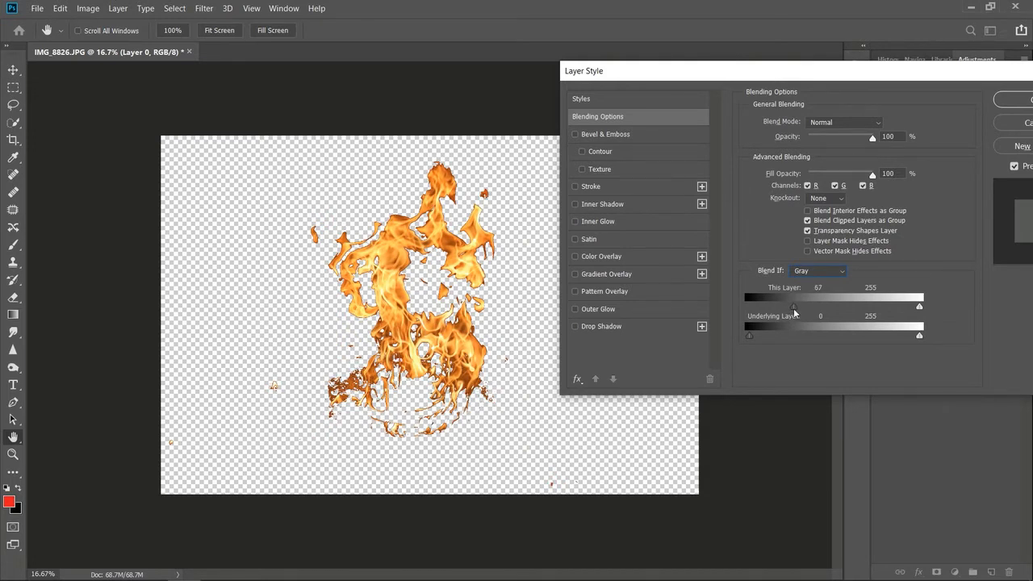
mouse_move(793, 310)
mouse_down()
mouse_move(815, 322)
mouse_move(796, 318)
mouse_move(803, 325)
mouse_up()
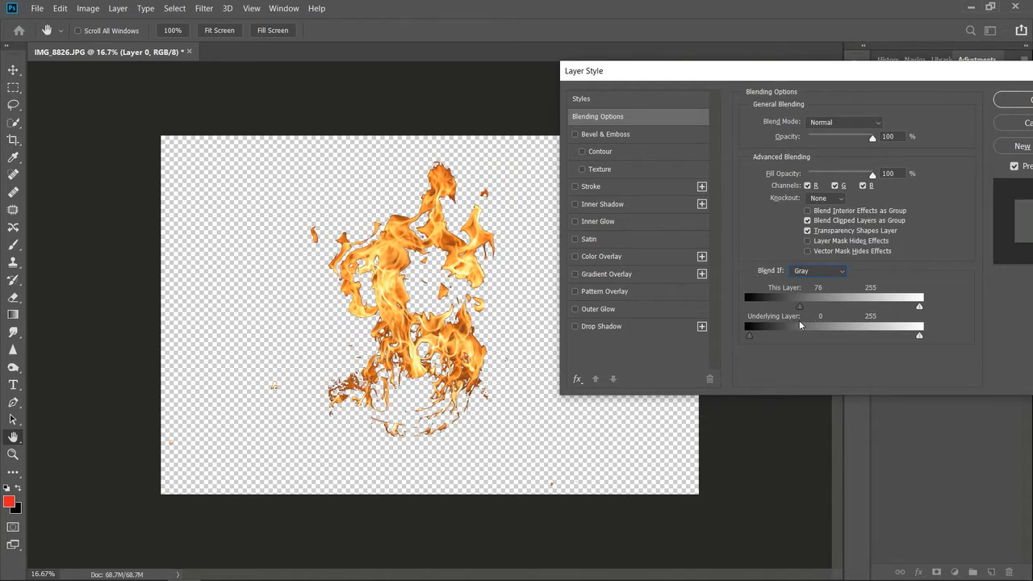
drag(798, 320, 834, 325)
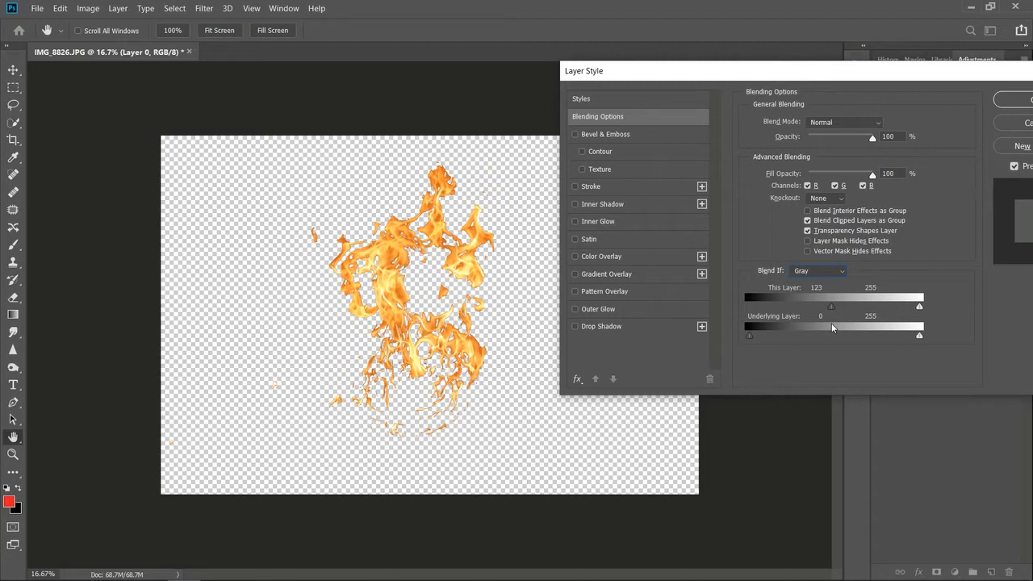
drag(832, 324, 823, 355)
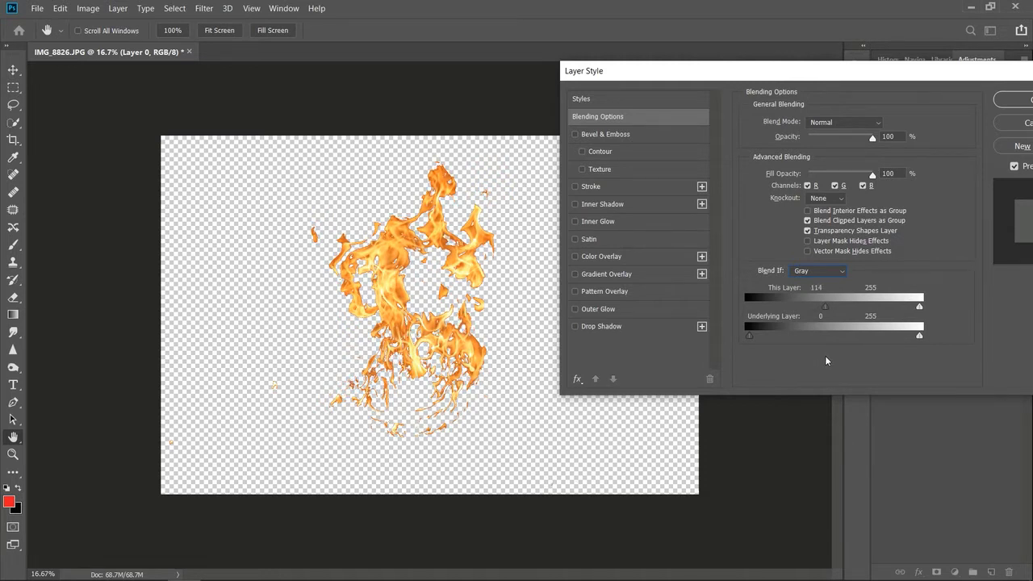
drag(894, 74, 851, 74)
click(985, 103)
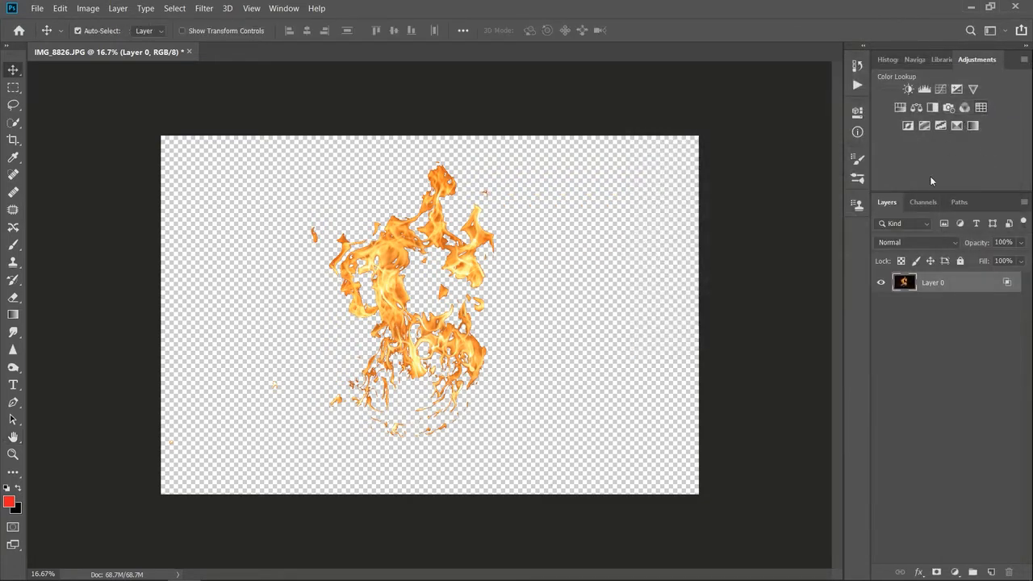
- Place a black Solid Color fill layer beneath Layer 0 as a backdrop for the flames
click(940, 385)
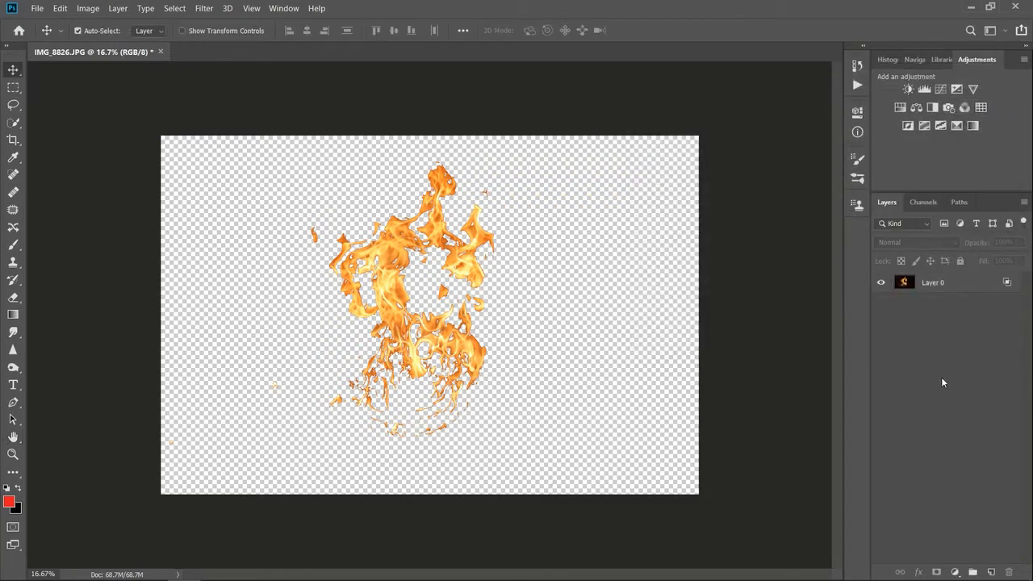
click(955, 571)
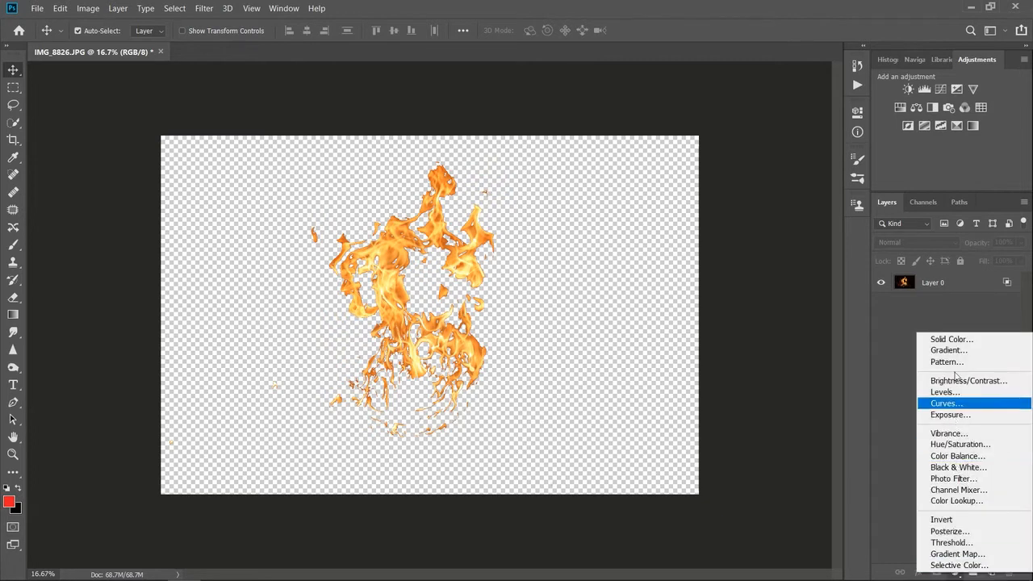
click(959, 339)
click(816, 348)
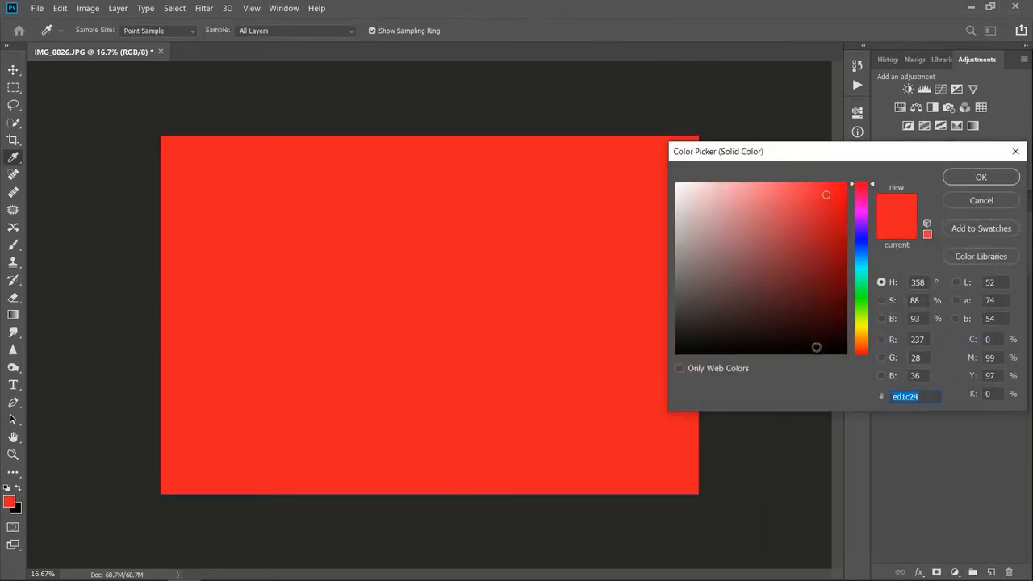
click(981, 177)
drag(912, 284, 916, 345)
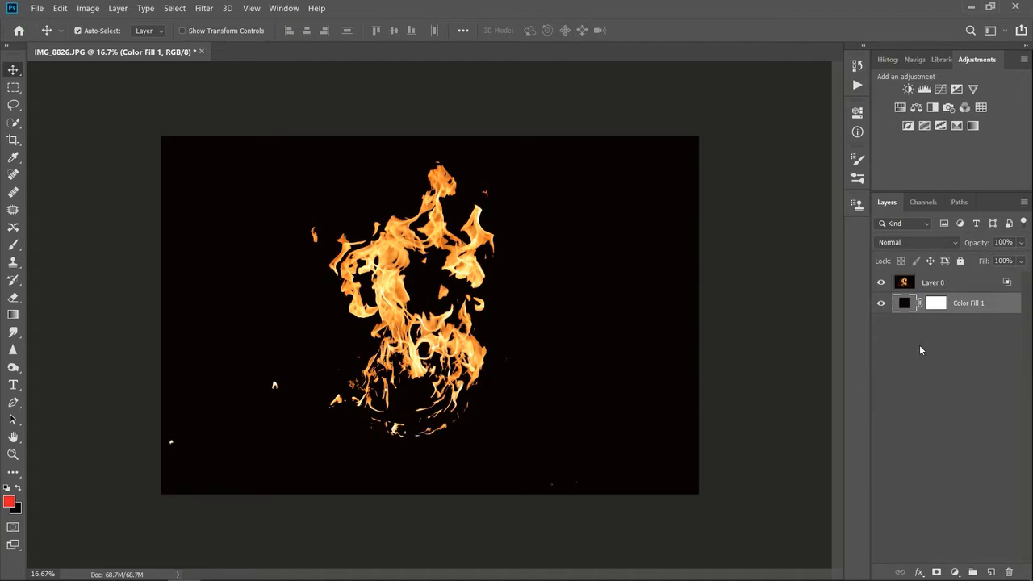
- Remove the black fill layer and set the black point of Layer 0's Blend If This Layer to 98
key(ctrl+z)
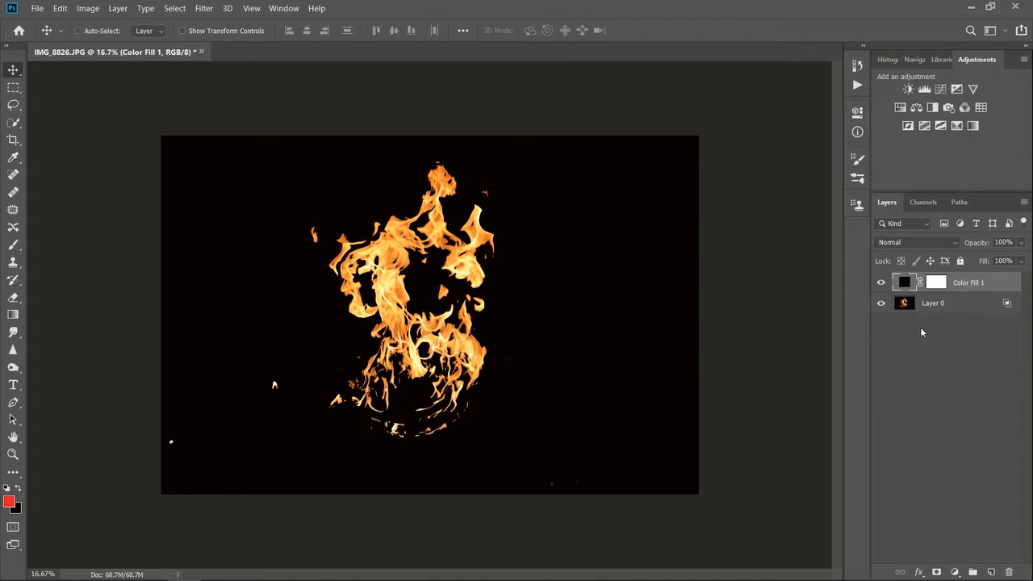
key(Delete)
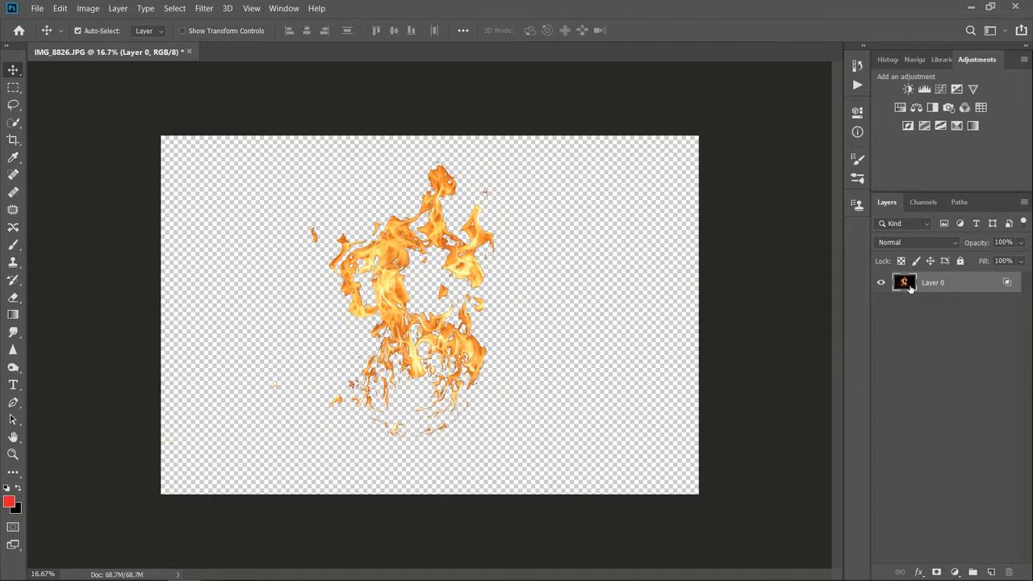
double_click(909, 285)
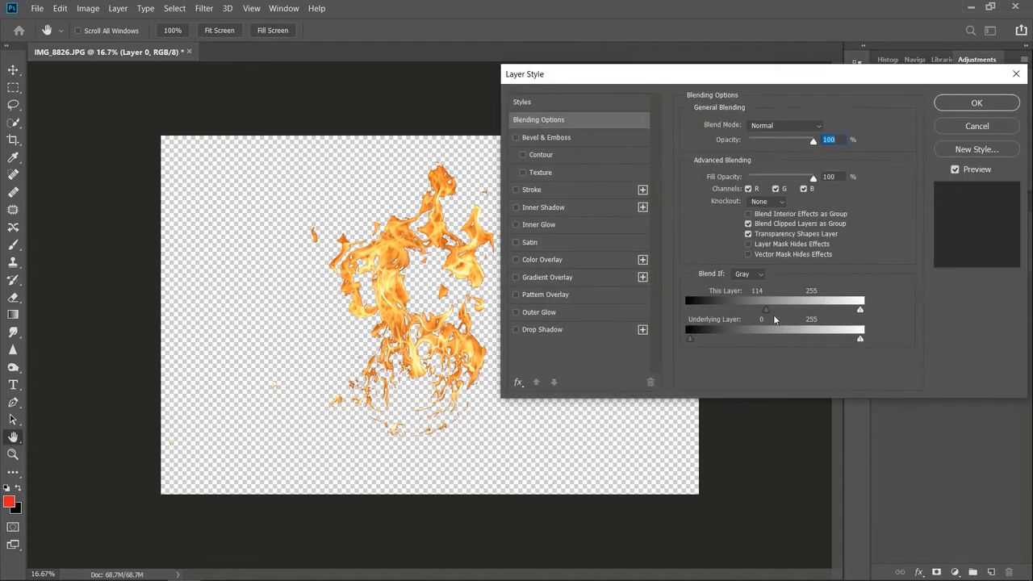
drag(766, 310, 756, 335)
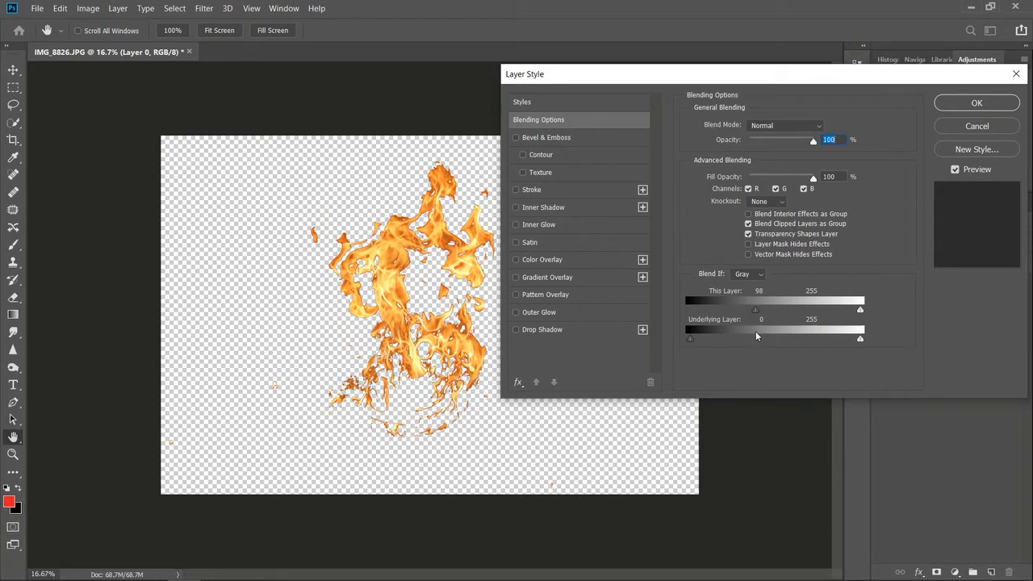
click(976, 104)
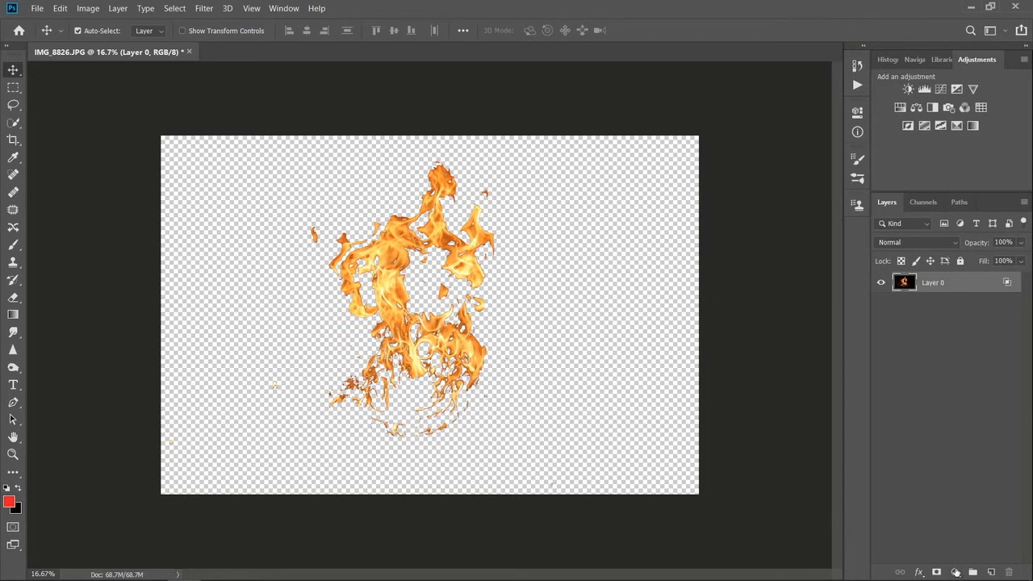
- Add another black Solid Color fill layer and move it below Layer 0
click(955, 572)
click(948, 335)
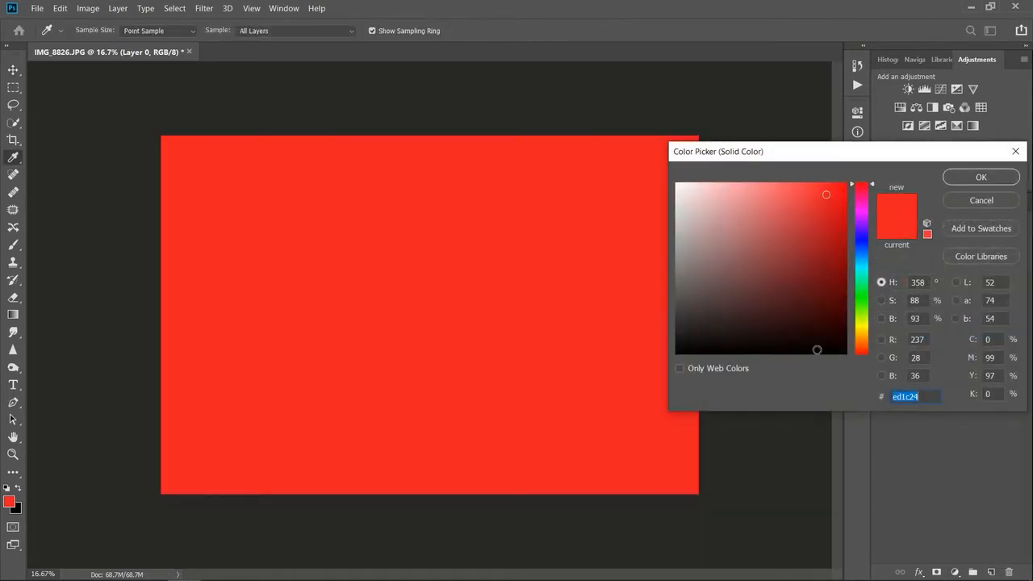
click(817, 350)
click(978, 178)
drag(905, 286, 902, 334)
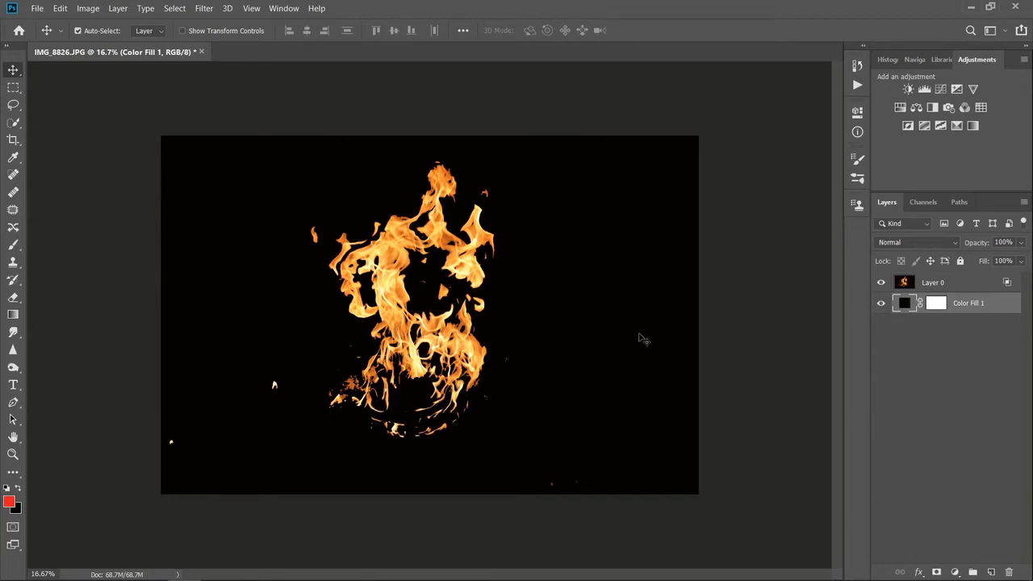
- Set the black point of Layer 0's Blend If This Layer to 130 and delete the black fill layer
click(905, 284)
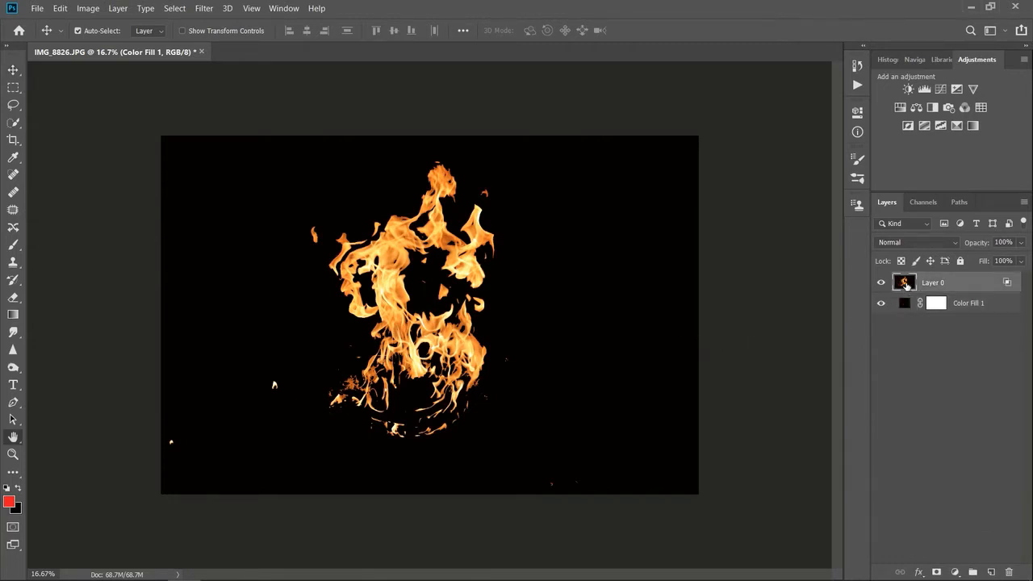
double_click(906, 286)
drag(754, 312, 778, 327)
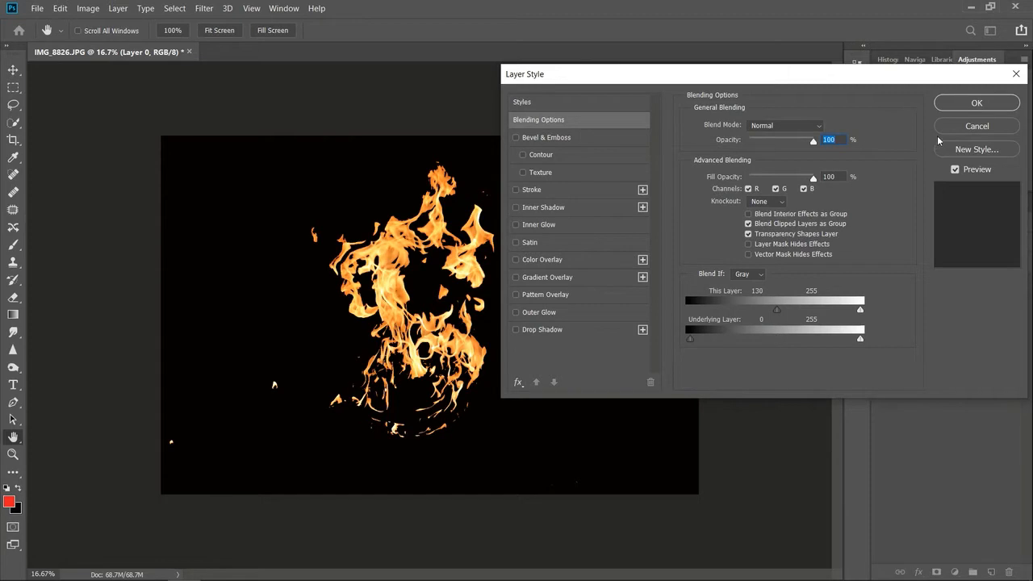
click(977, 105)
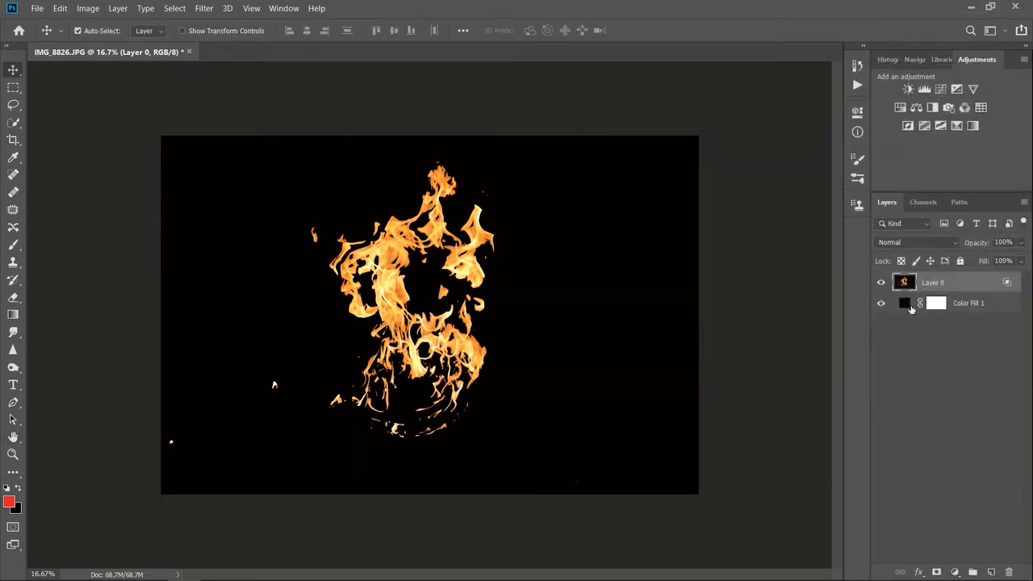
click(909, 306)
key(Delete)
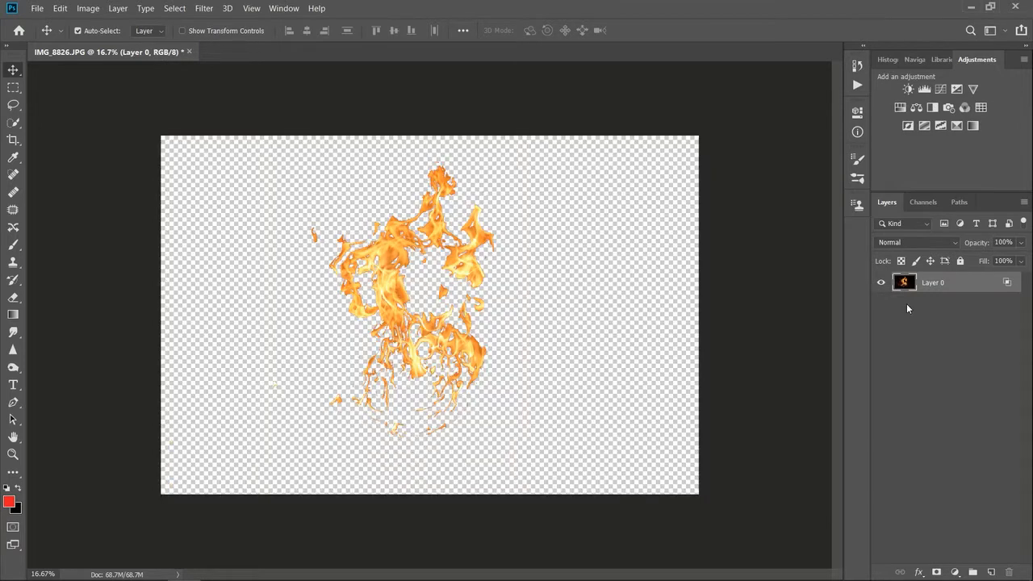
click(13, 87)
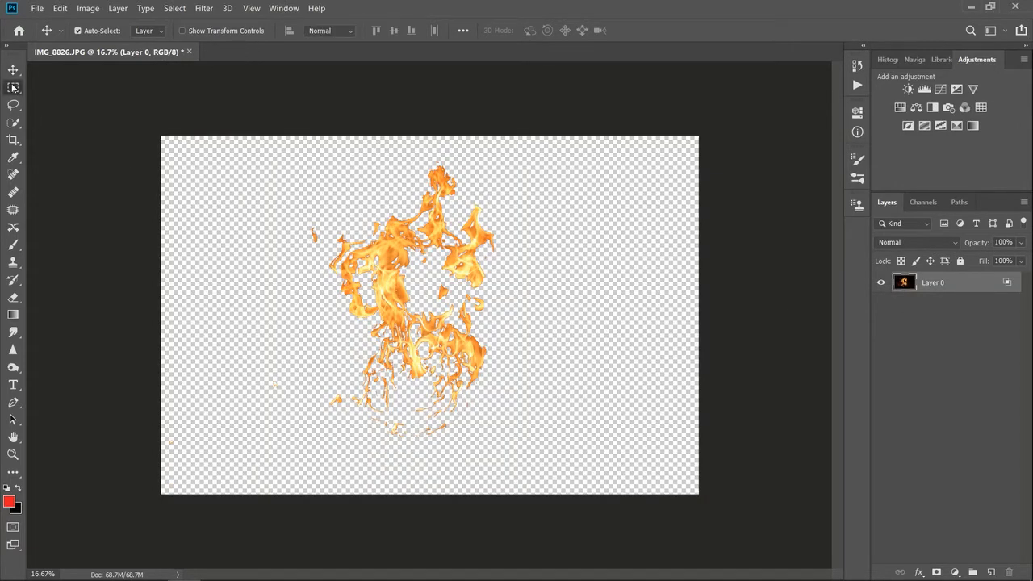
drag(284, 147, 534, 458)
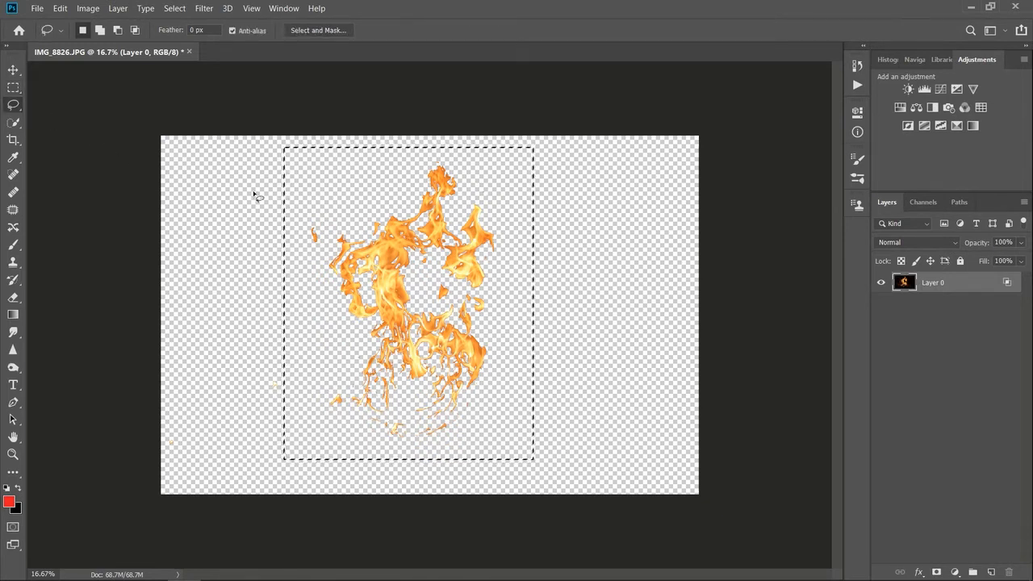
click(173, 143)
- Select the flames with a closed Polygonal Lasso outline that leaves out the stray sparks beside them
right_click(14, 105)
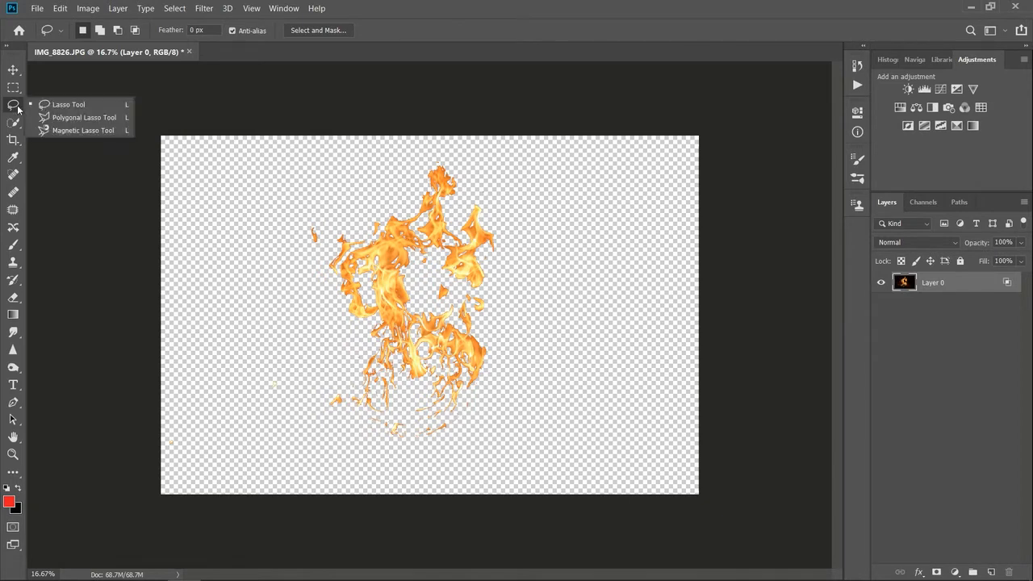
click(51, 117)
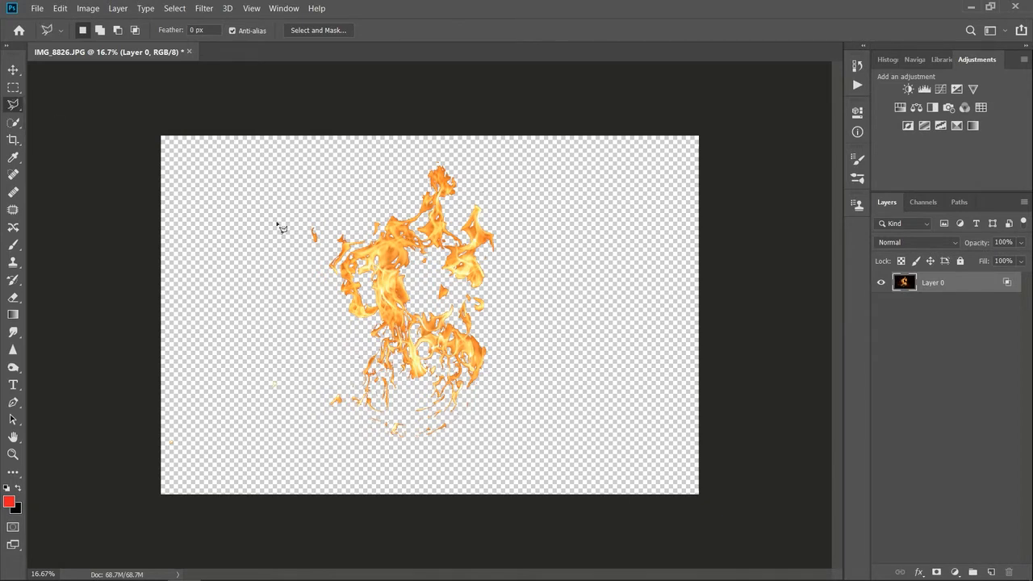
click(297, 257)
click(307, 181)
click(372, 157)
click(482, 156)
click(514, 224)
click(531, 311)
click(510, 401)
click(480, 454)
click(373, 466)
click(310, 450)
click(291, 388)
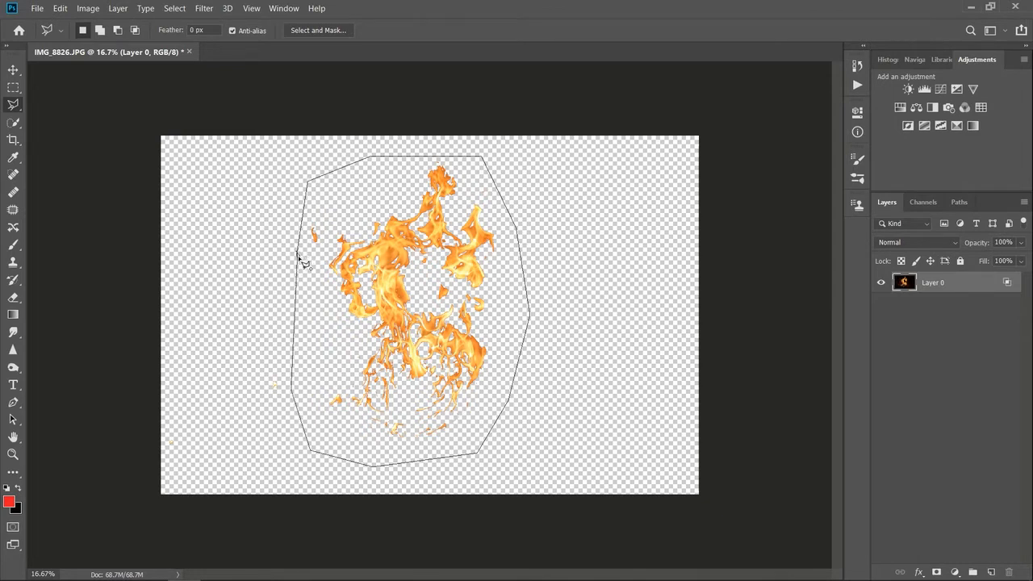
double_click(300, 257)
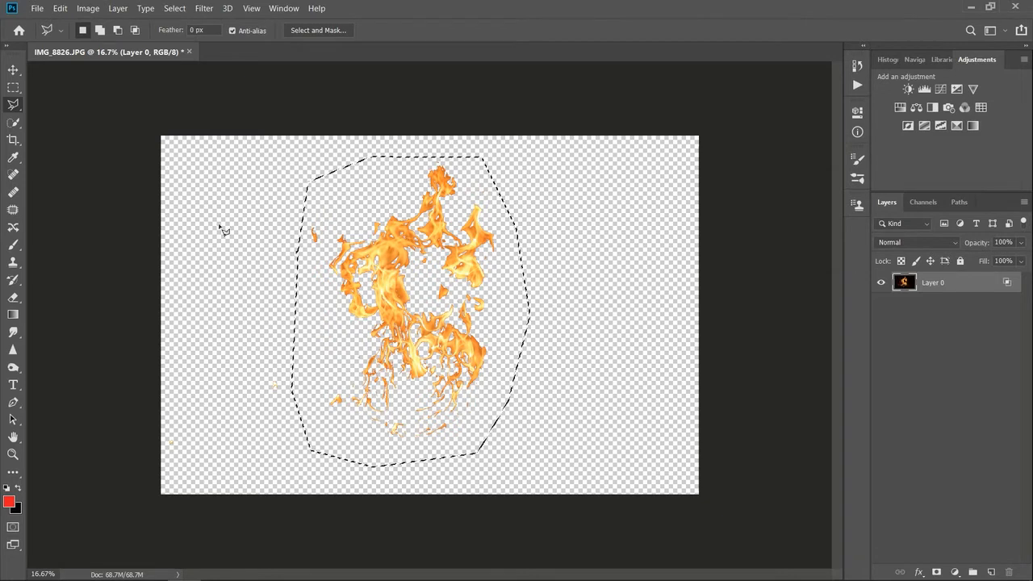
- Define the selected flames as a brush preset named "Flame brush101" and activate the Brush tool
click(13, 70)
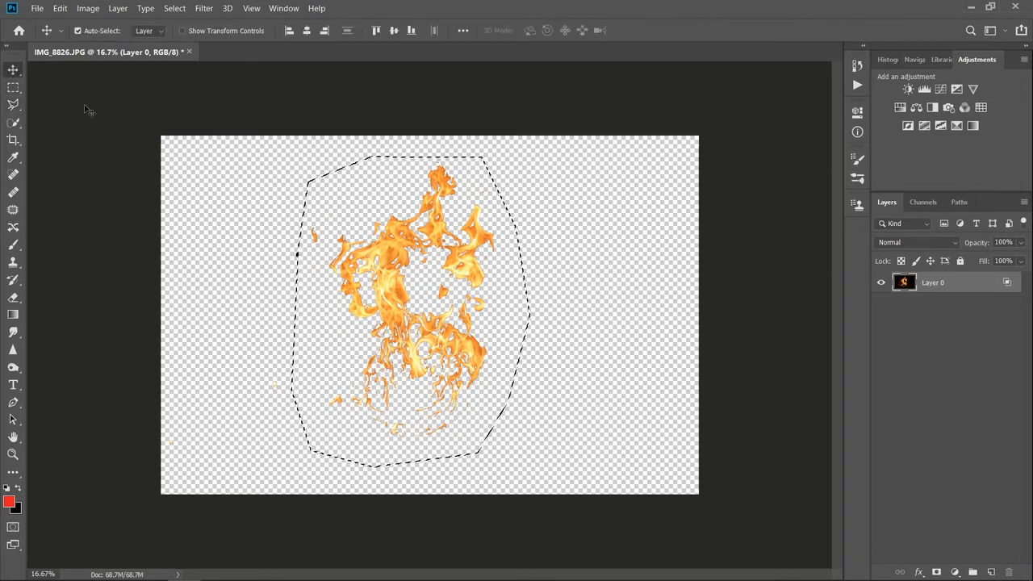
click(60, 12)
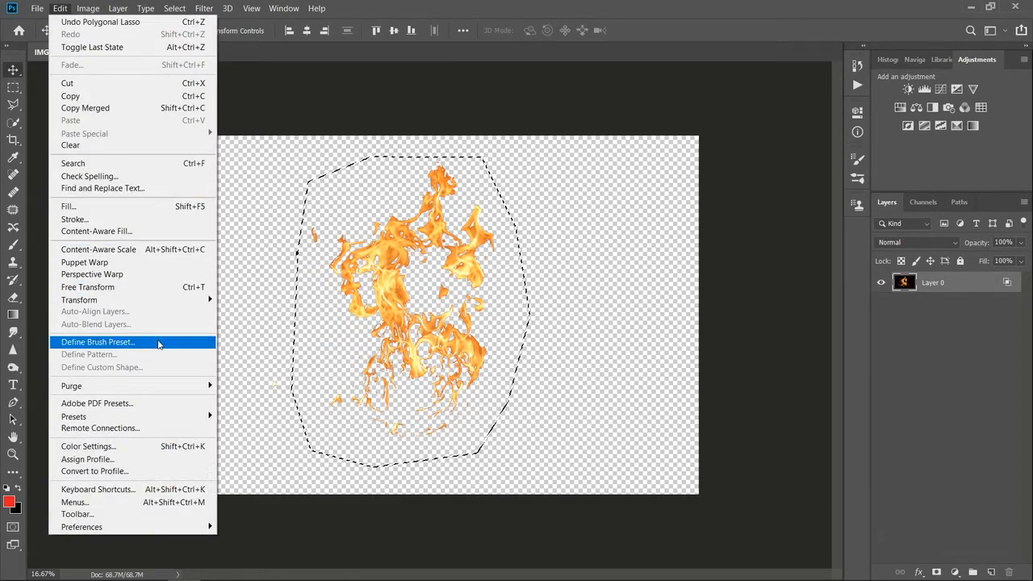
click(158, 344)
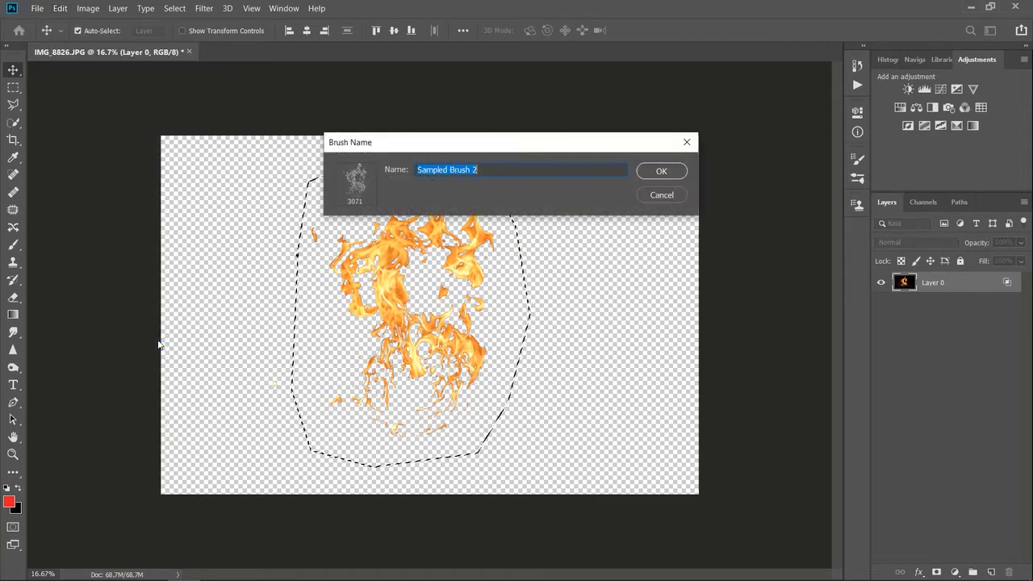
drag(516, 169, 418, 177)
text(Fi)
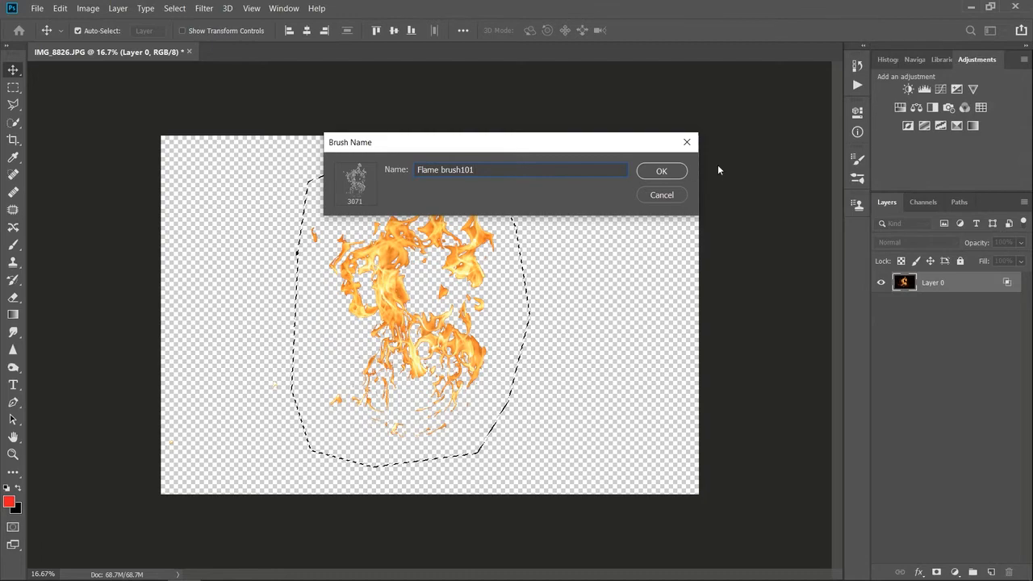
click(662, 172)
key(b)
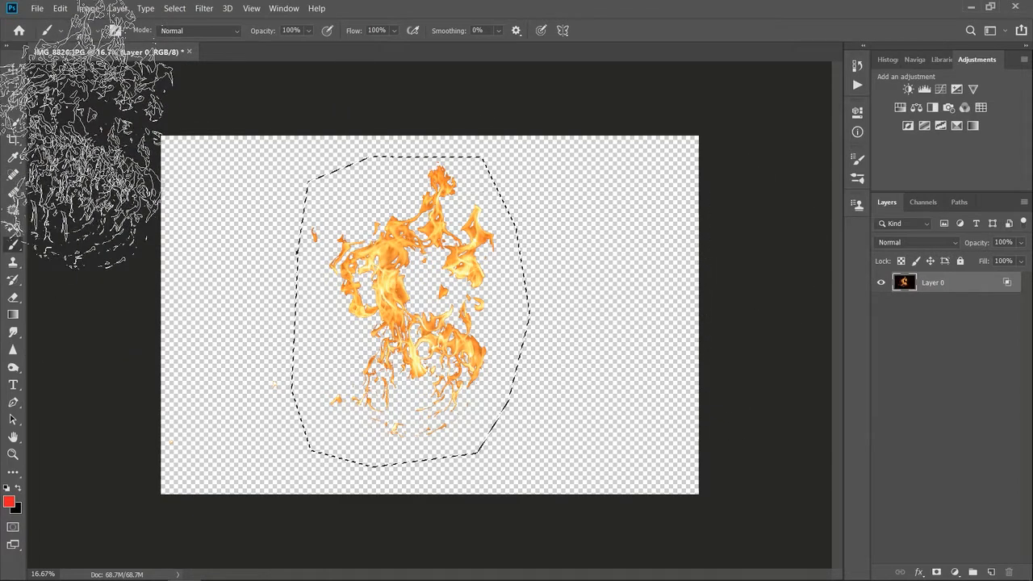
- Create a new 1920 x 1080 px document at 300 ppi with a white background
click(1015, 502)
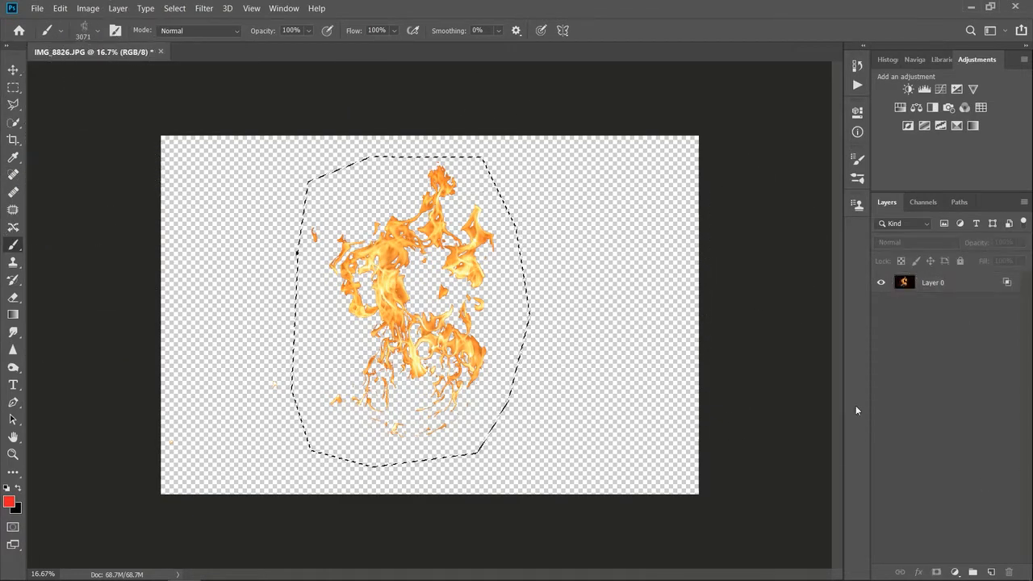
click(13, 70)
click(38, 14)
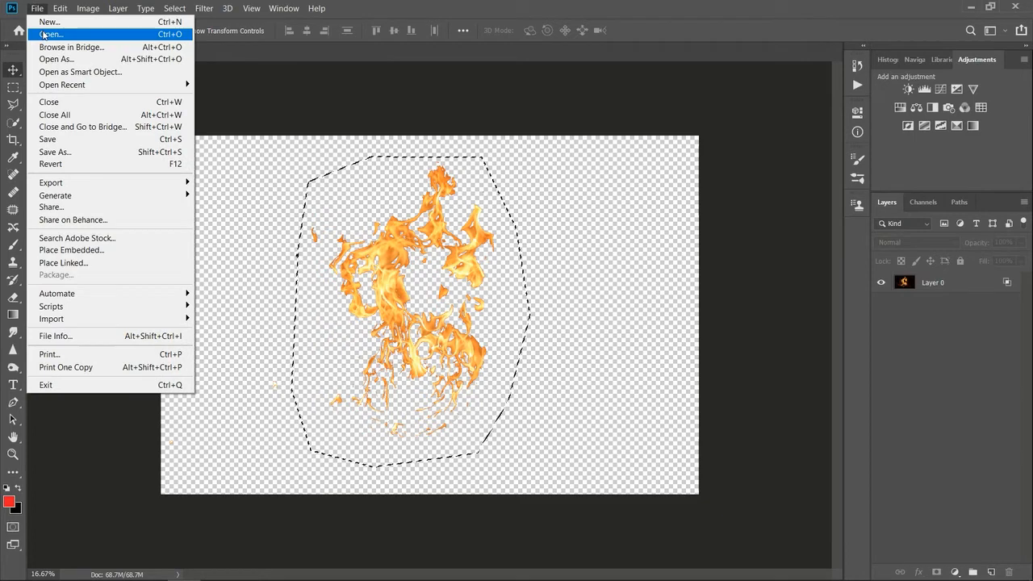
click(44, 18)
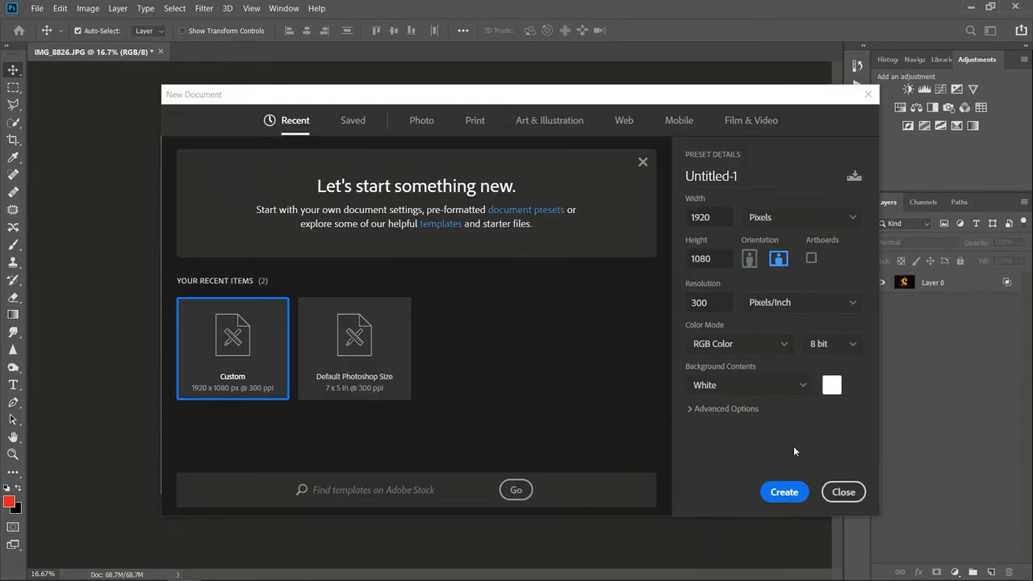
click(784, 492)
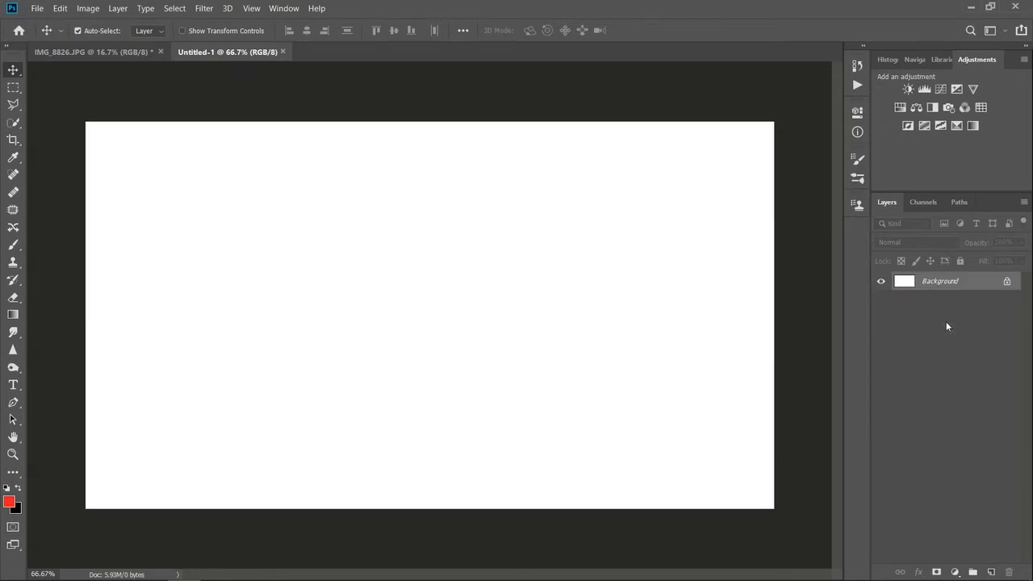
- Add a black Solid Color fill layer above the Background of the new document
click(955, 572)
click(959, 336)
click(821, 350)
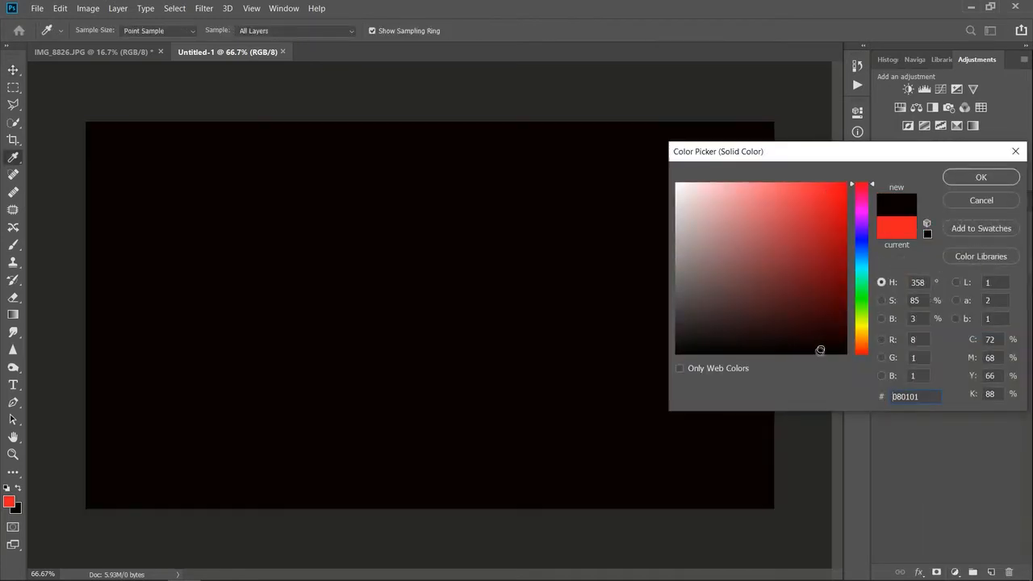
click(980, 178)
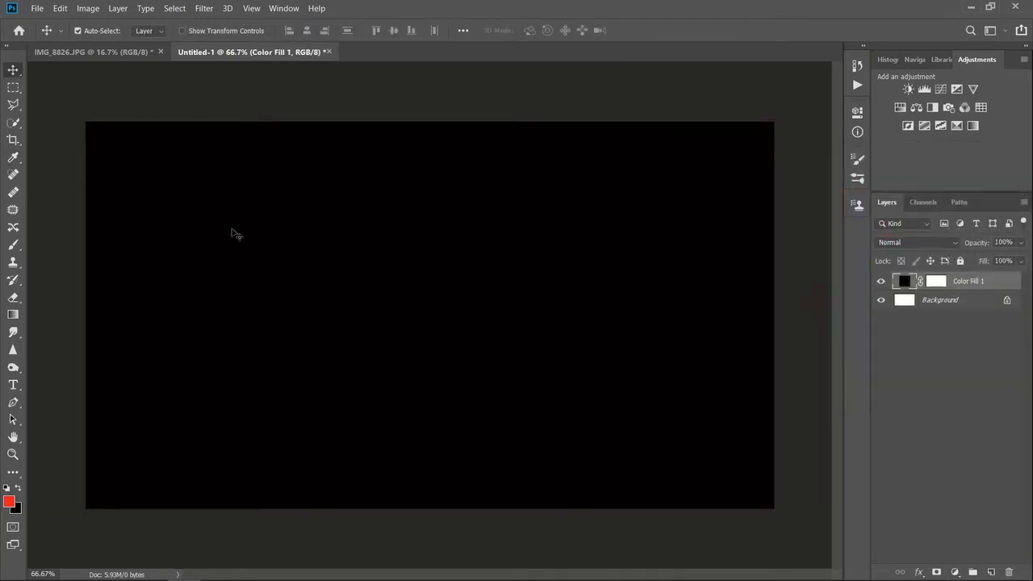
- Activate the Brush tool and rasterize the black fill layer so that it can be painted on
click(12, 244)
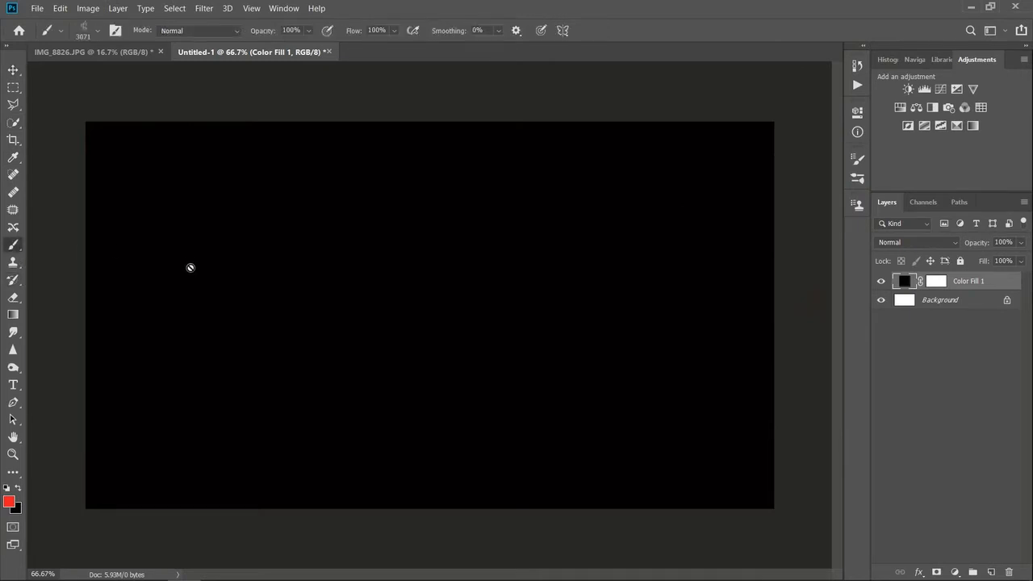
click(955, 337)
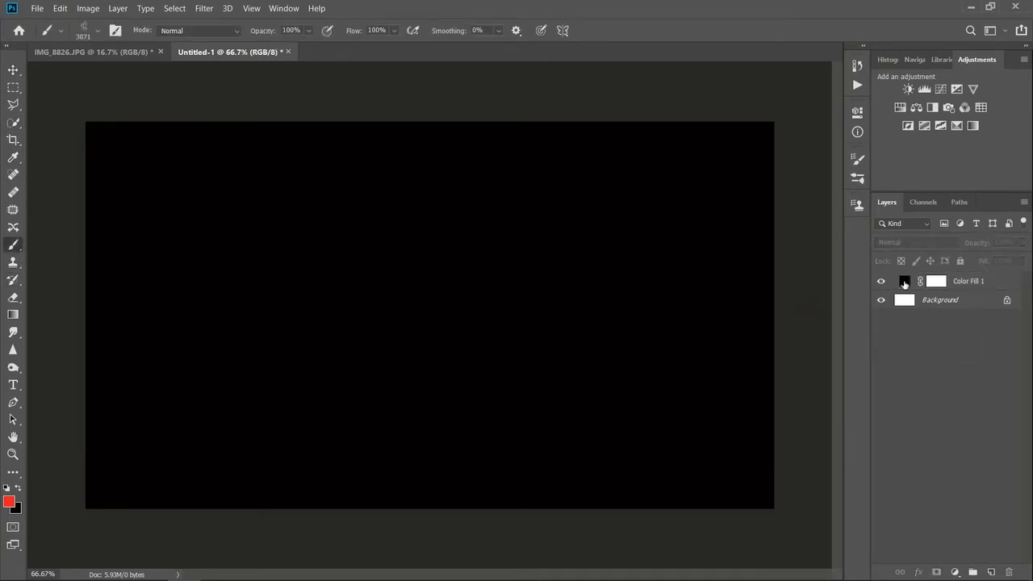
click(873, 287)
click(184, 214)
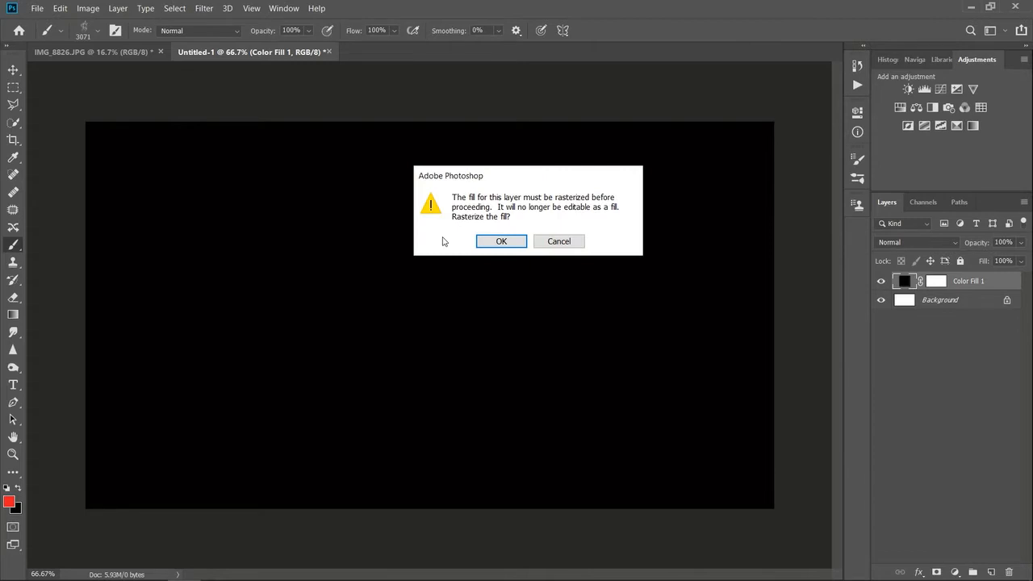
click(501, 244)
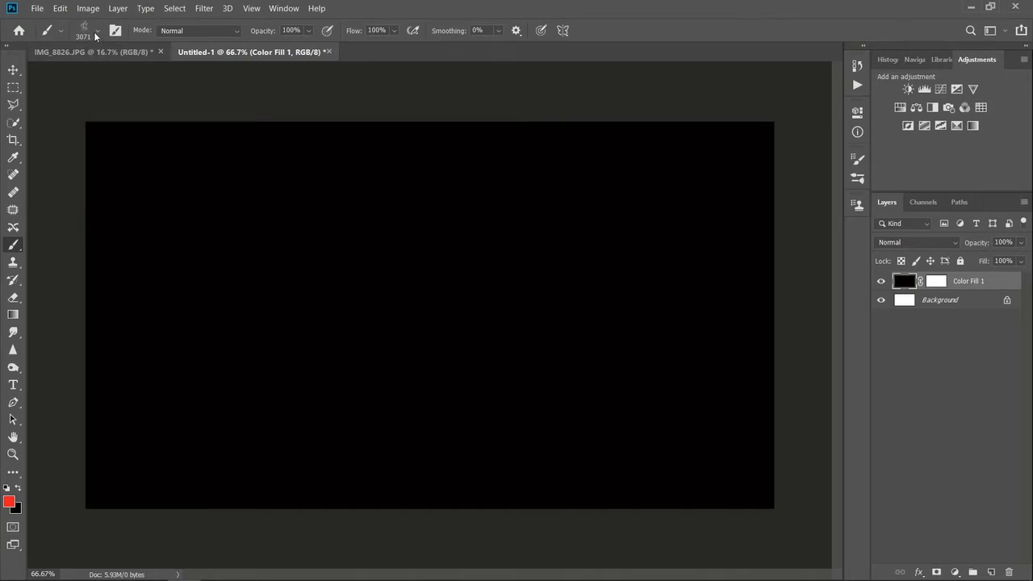
click(96, 31)
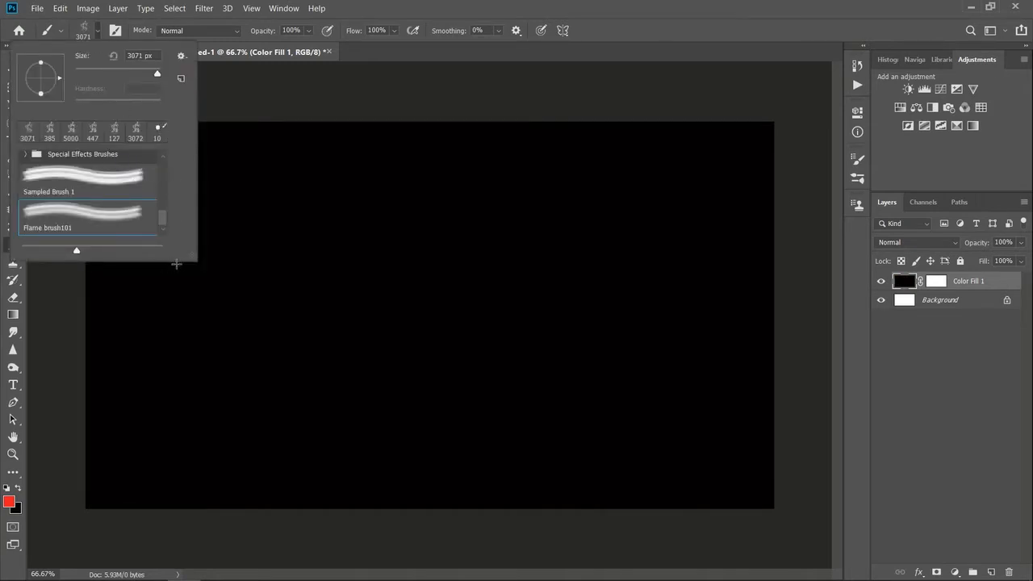
click(180, 56)
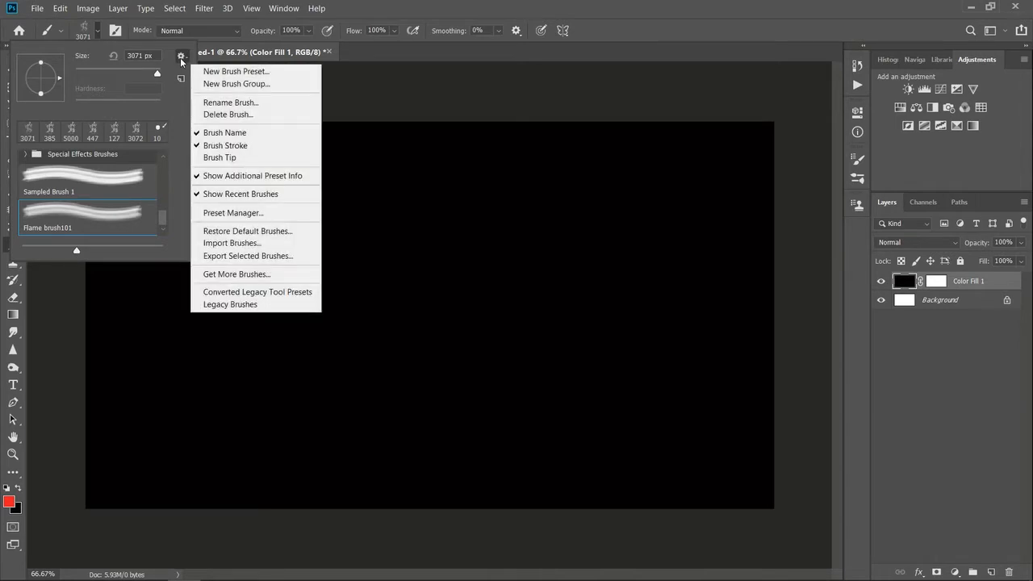
click(176, 129)
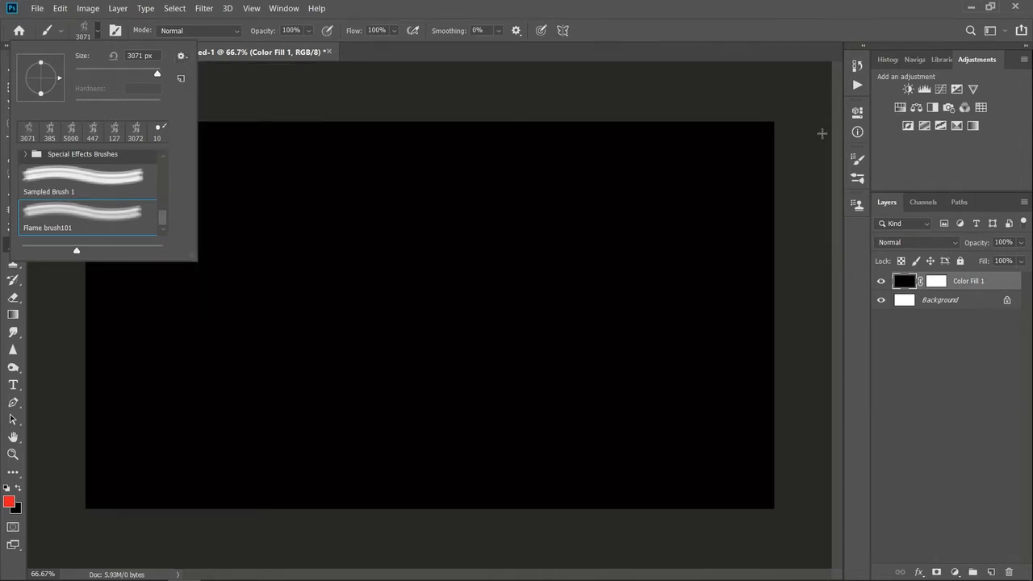
- Switch to the Painting workspace and look up the Flame brush101 tip in the brush settings
click(990, 31)
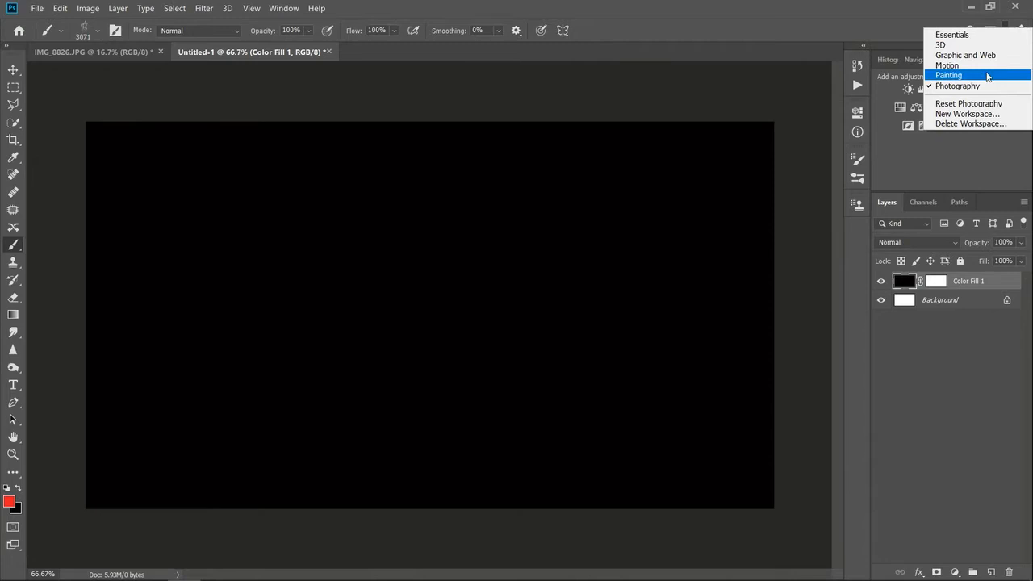
click(988, 77)
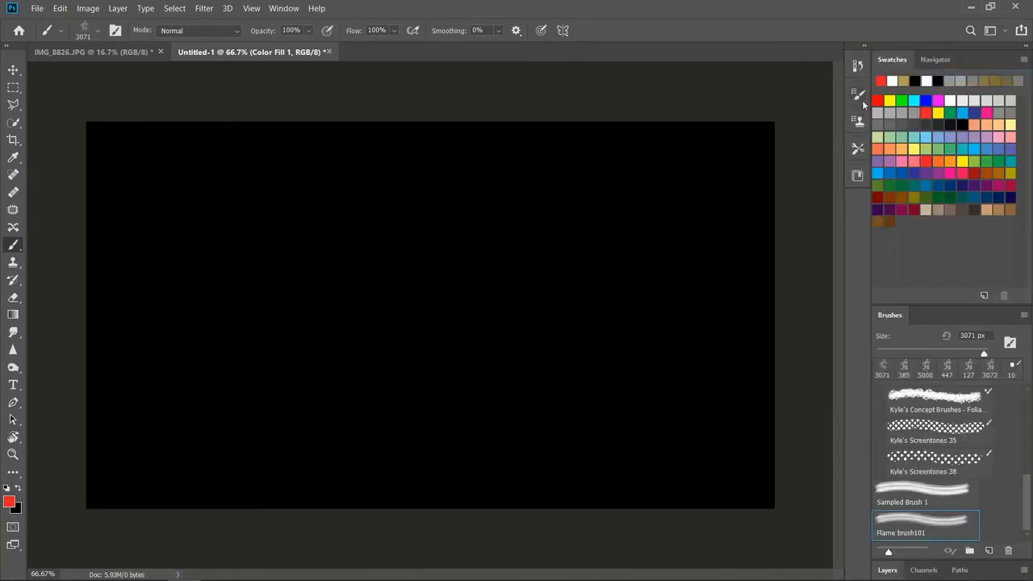
click(859, 95)
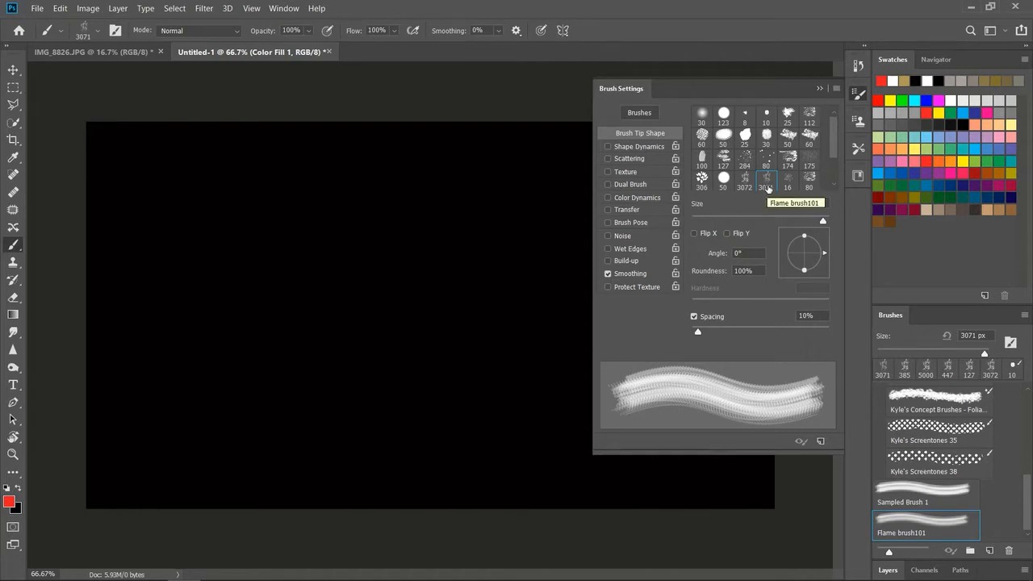
click(856, 97)
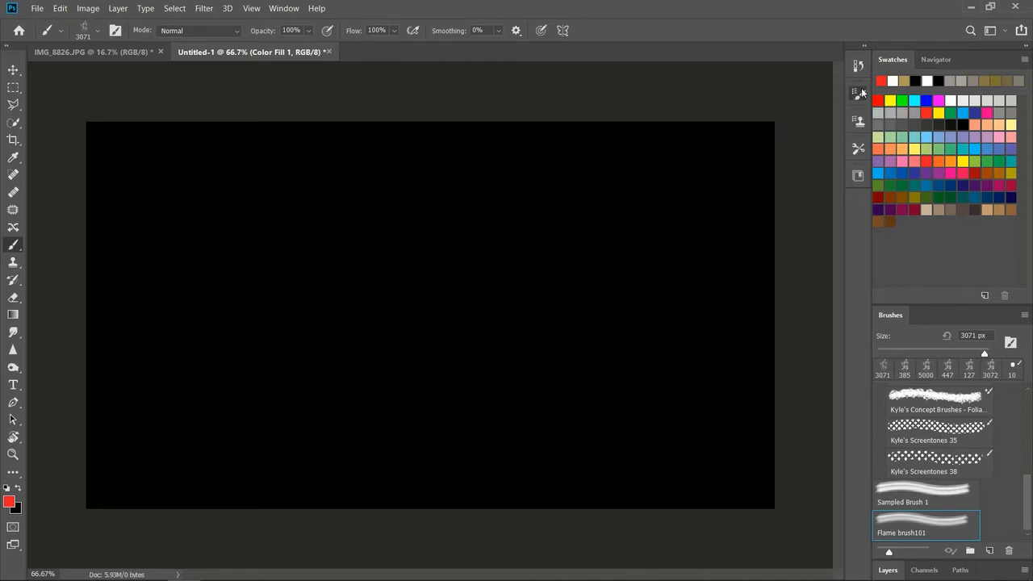
click(861, 93)
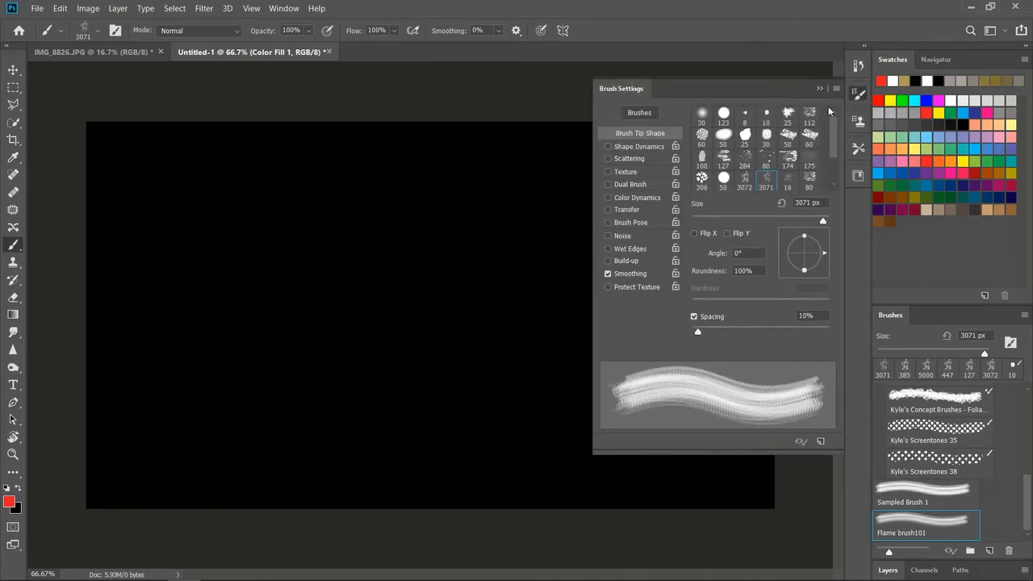
mouse_move(834, 147)
mouse_down()
mouse_move(838, 186)
mouse_move(837, 128)
mouse_up()
click(819, 89)
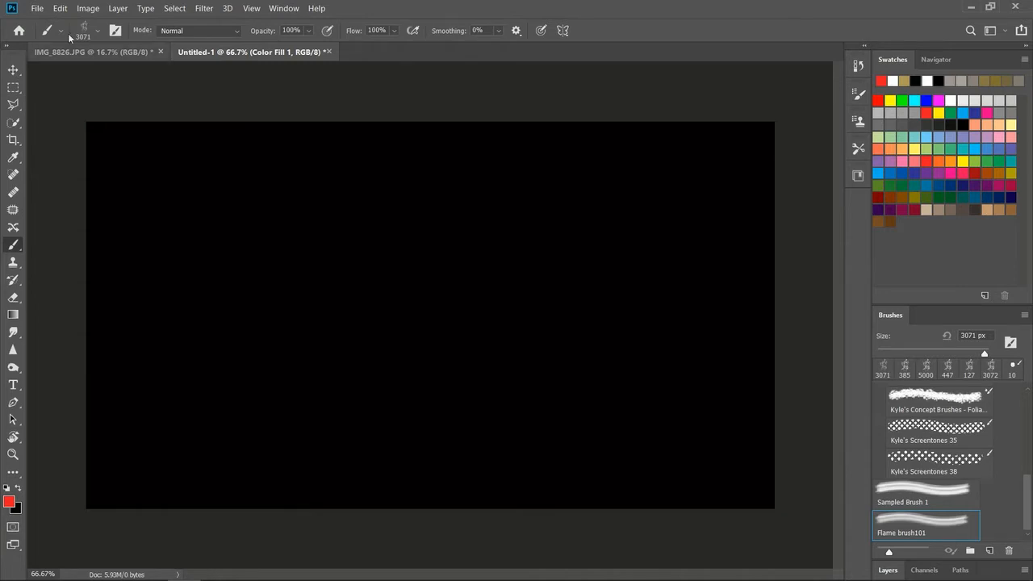
- Try red Flame brush101 stamps on the black layer at the original size and at 432 px, undoing each of them
click(187, 300)
key(ctrl+z)
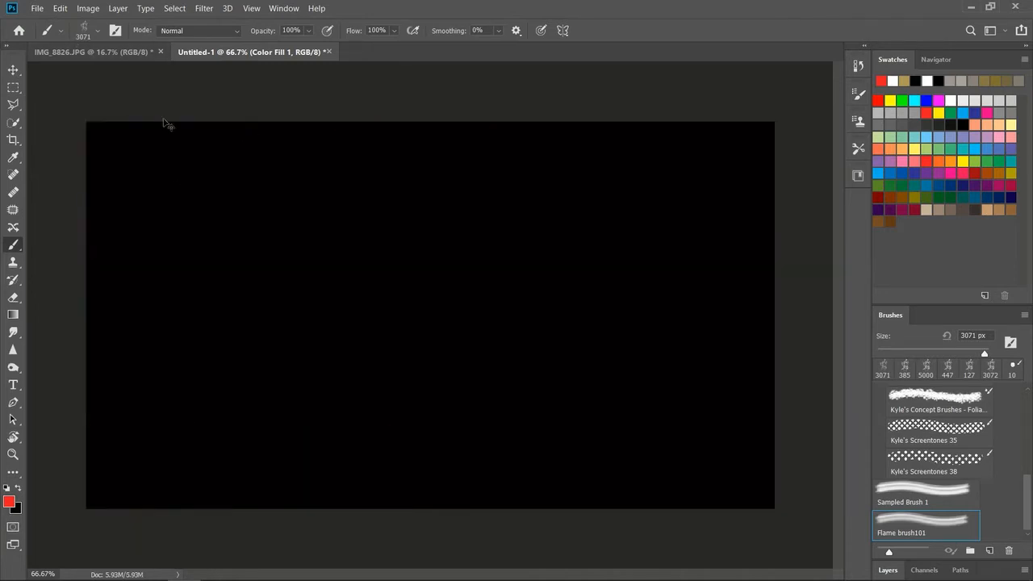
click(90, 34)
drag(152, 73, 149, 77)
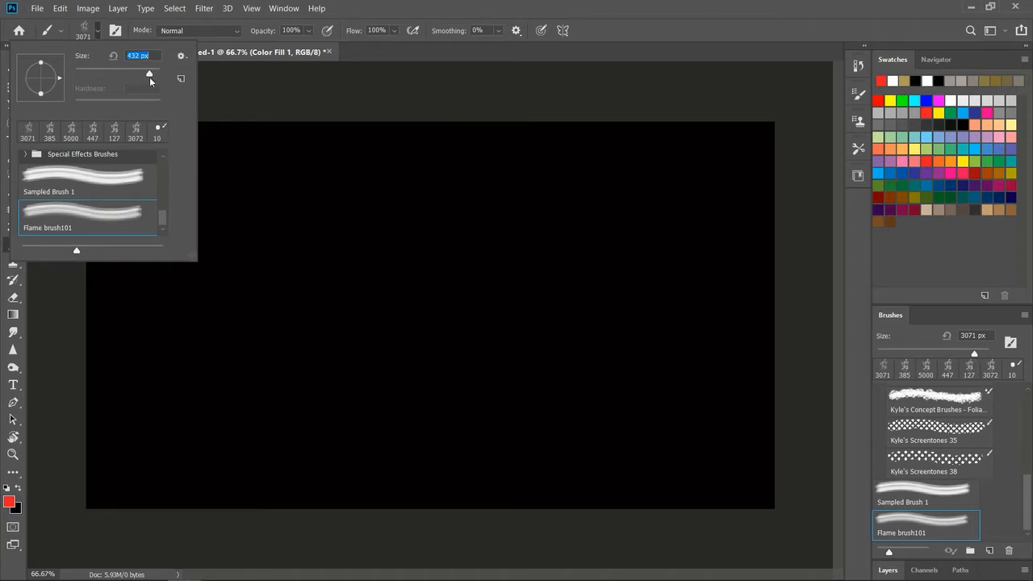
click(271, 279)
click(558, 289)
key(ctrl+z)
key(ctrl+z)
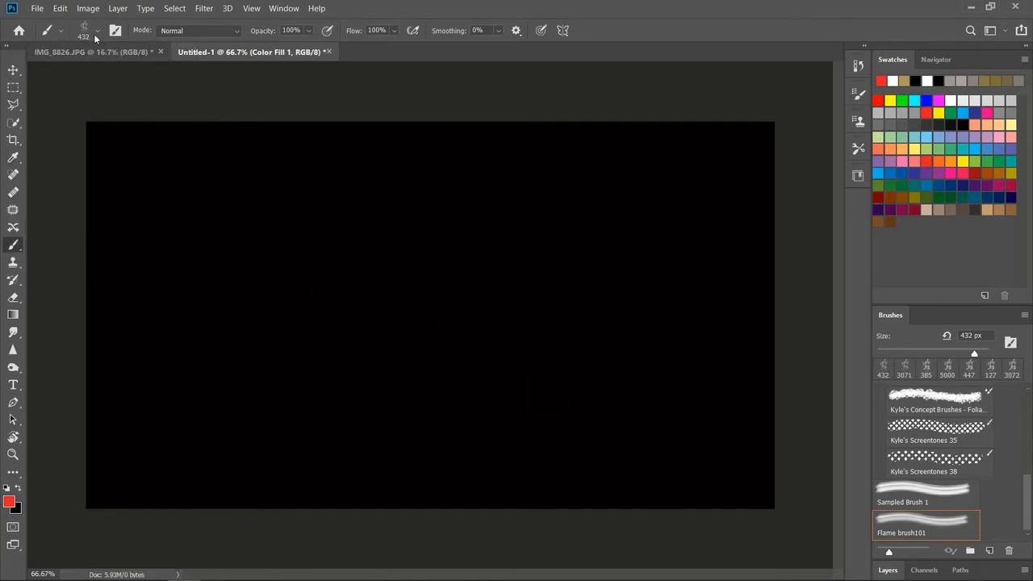
- Set the flame brush size to 1165 px, stamp one red flame on the left half of the canvas and undo it
click(96, 33)
drag(147, 74, 155, 73)
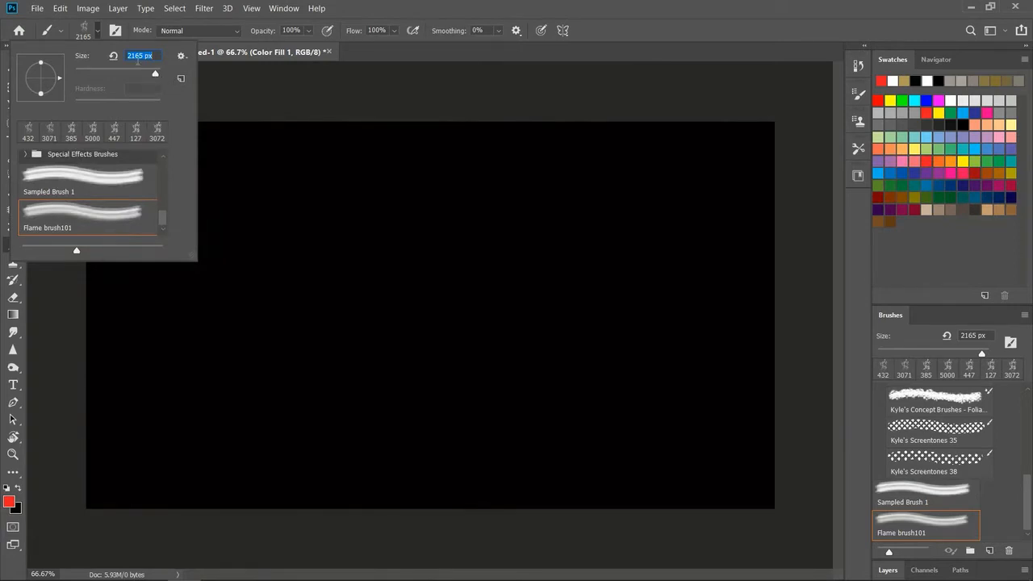
click(131, 56)
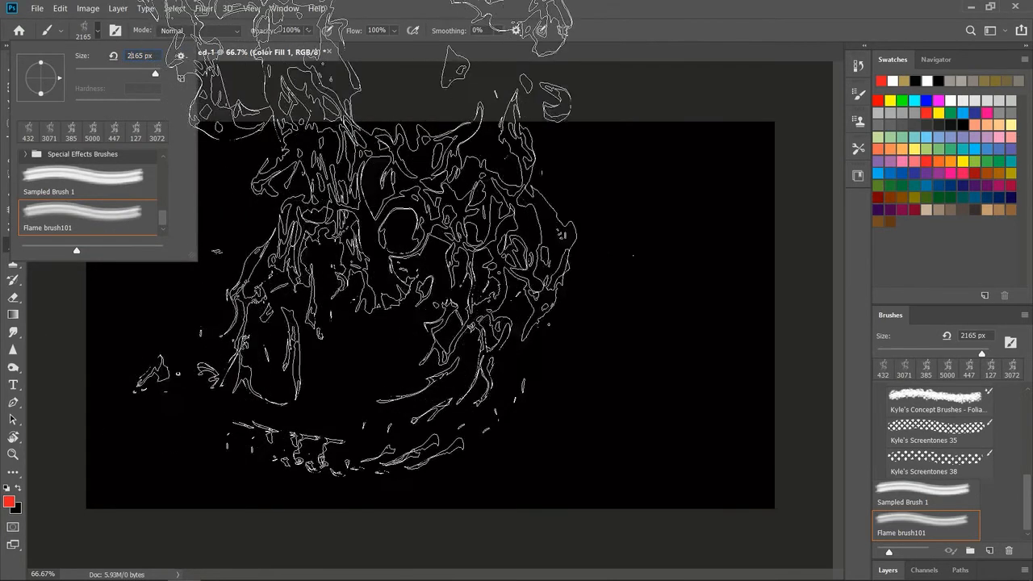
key(BackSpace)
text(1)
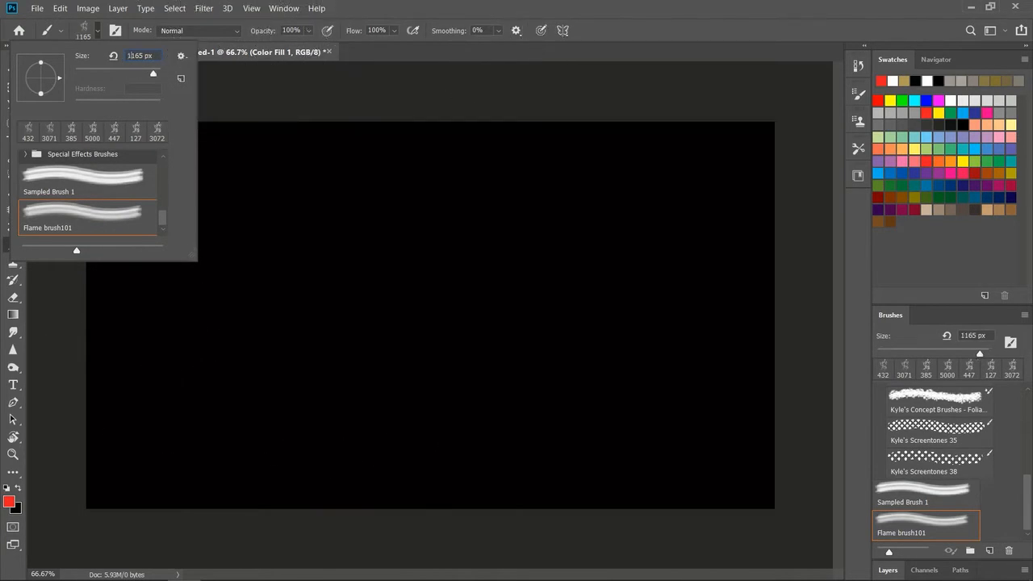
key(Return)
click(266, 295)
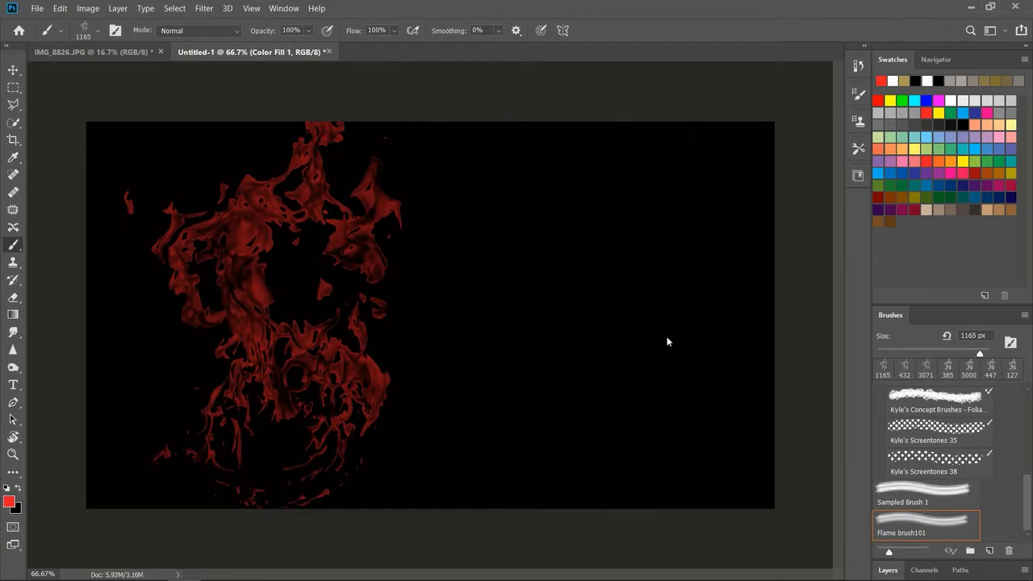
key(ctrl+z)
- Pick an orange swatch and try flame stamps on the left and right halves of the black canvas
click(953, 159)
click(274, 356)
click(585, 286)
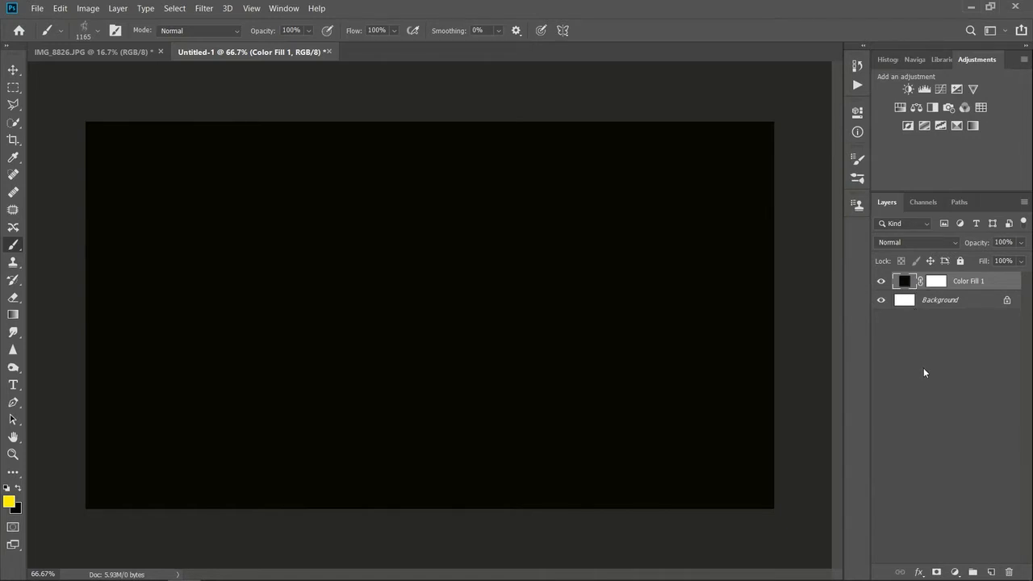
- Delete the black fill layer and stamp a yellow flame on the left of the white canvas with the brush at 900 px
key(Delete)
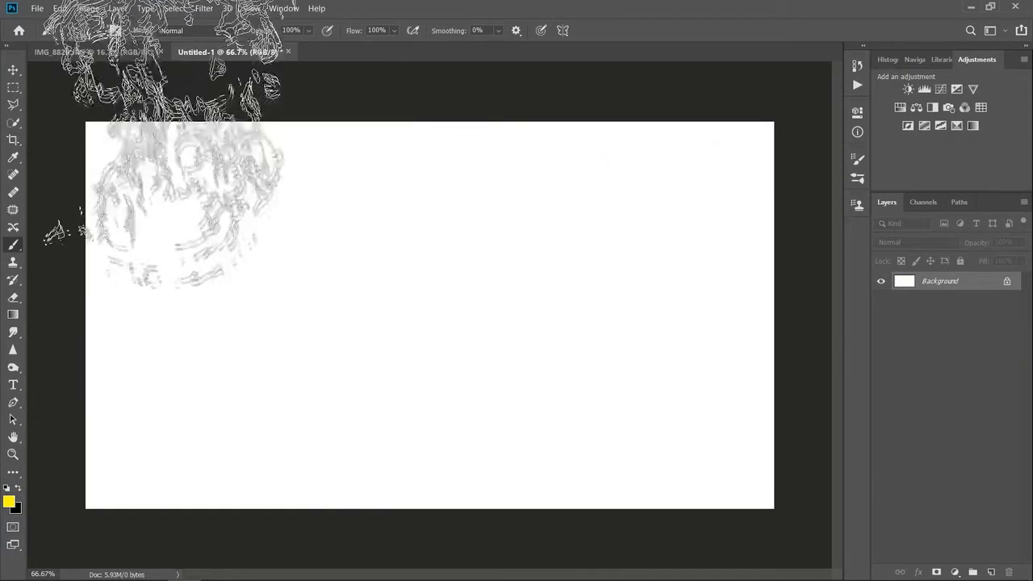
click(97, 32)
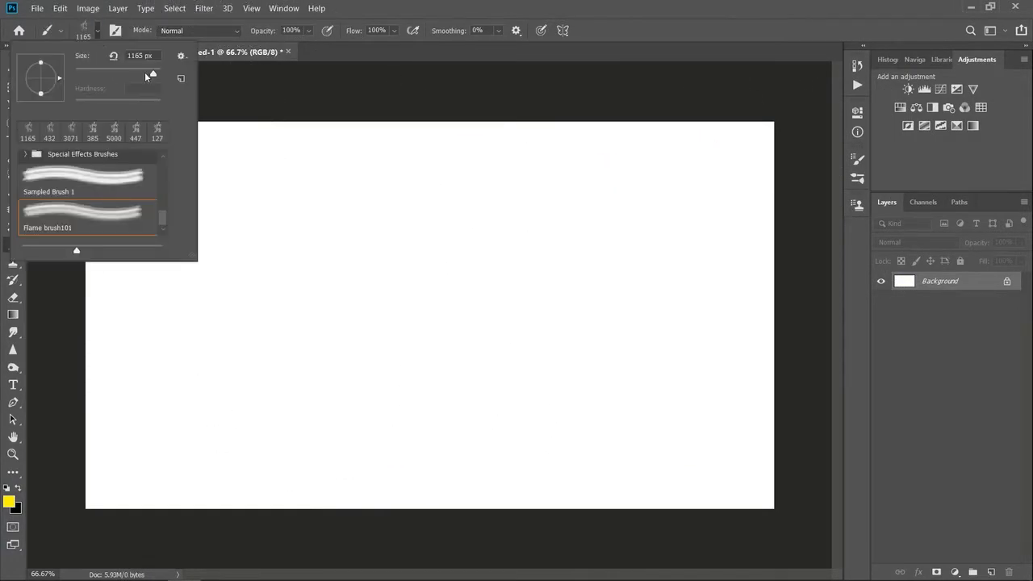
text(900)
key(Return)
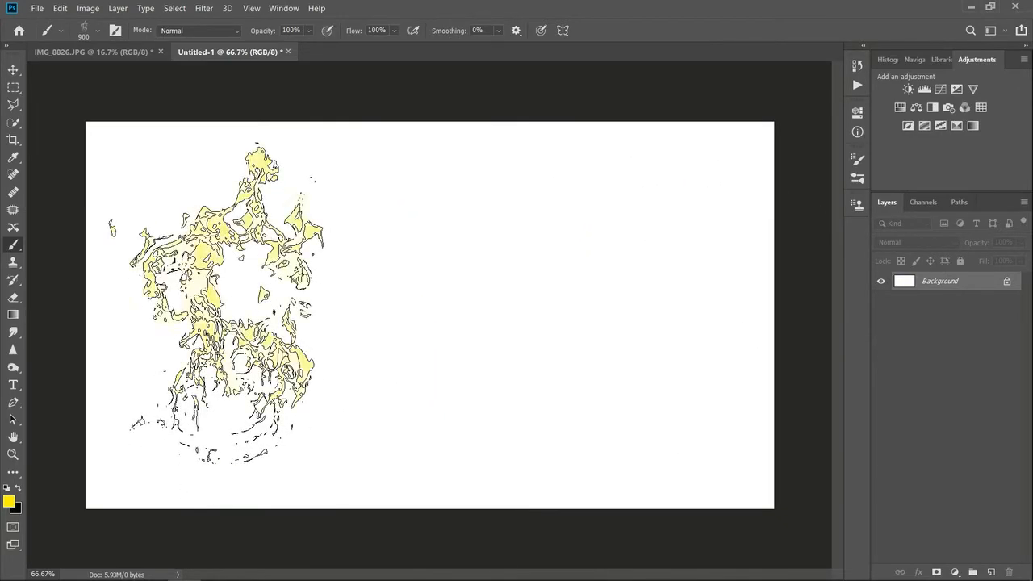
- In the Painting workspace, stamp a light blue flame in the middle and a dark purple flame on the right of the canvas
click(1003, 32)
click(961, 81)
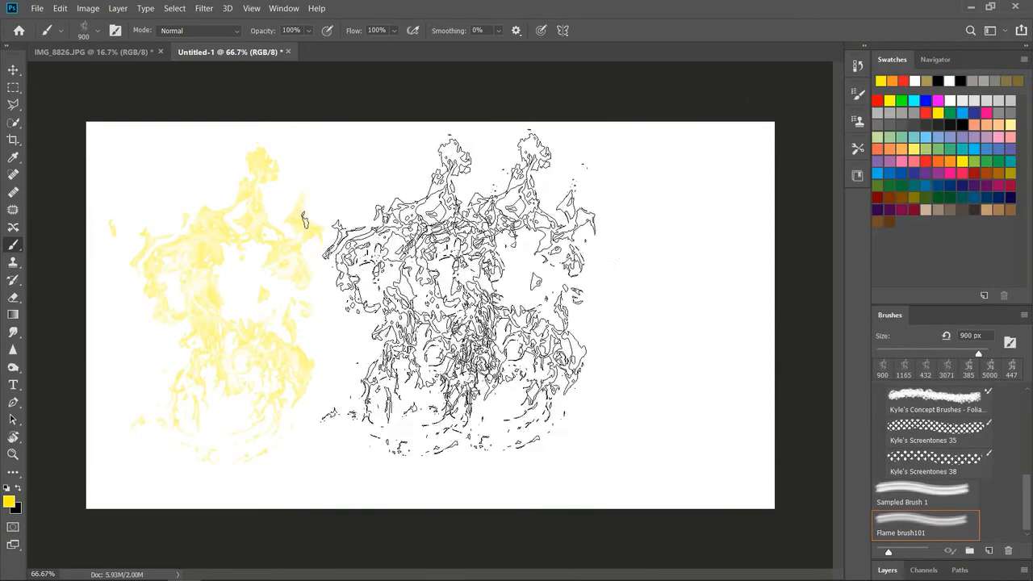
click(878, 174)
click(401, 304)
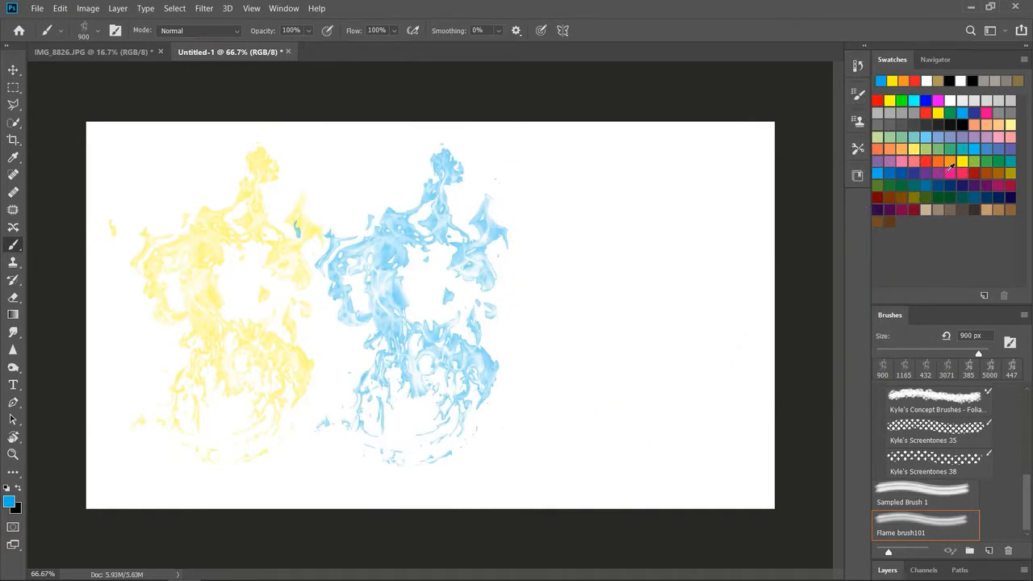
click(986, 185)
click(590, 315)
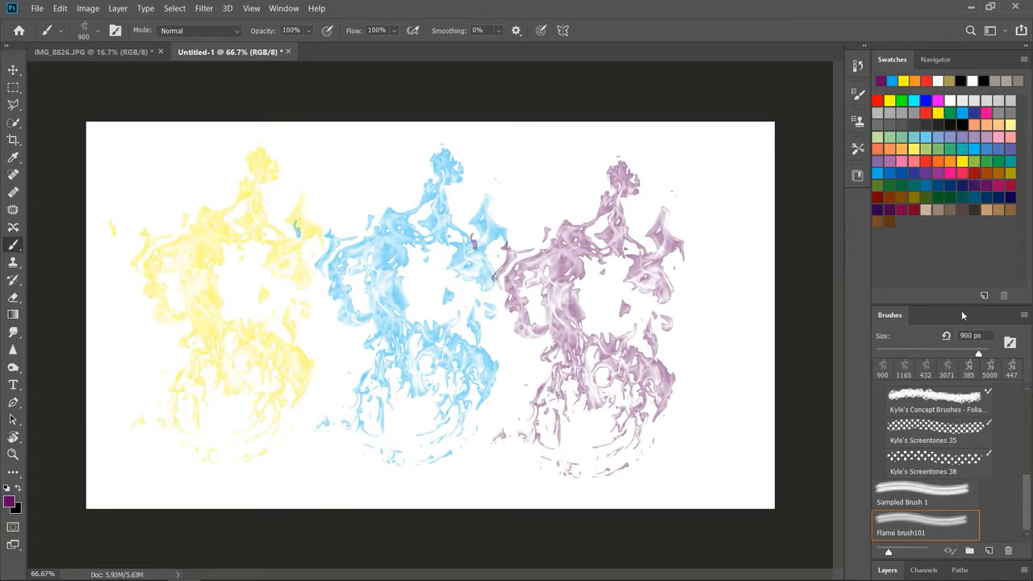
- Switch to the Photography workspace and add a near-black solid color fill layer with hex 040104
click(991, 30)
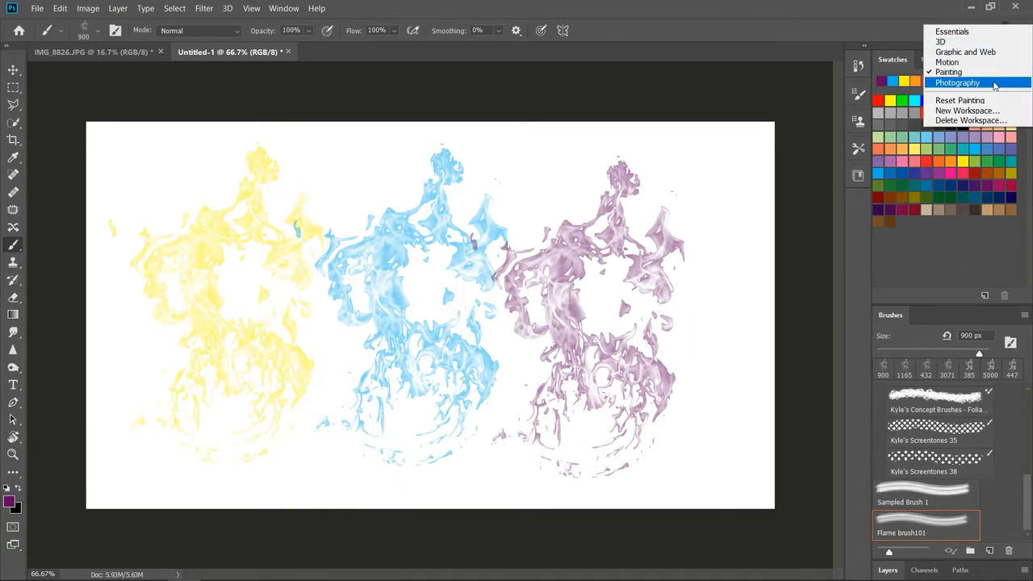
click(993, 83)
click(954, 571)
click(953, 332)
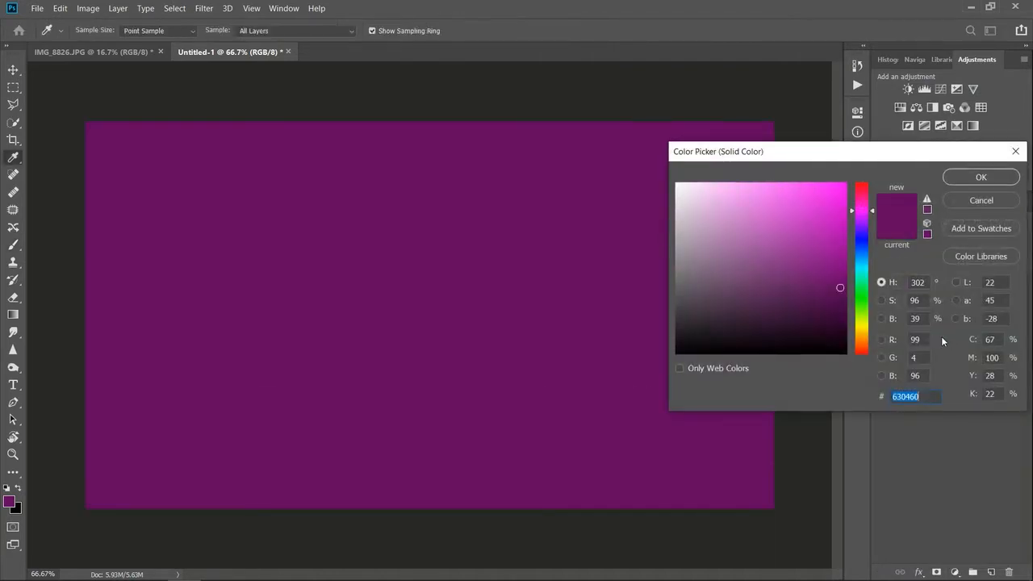
click(825, 351)
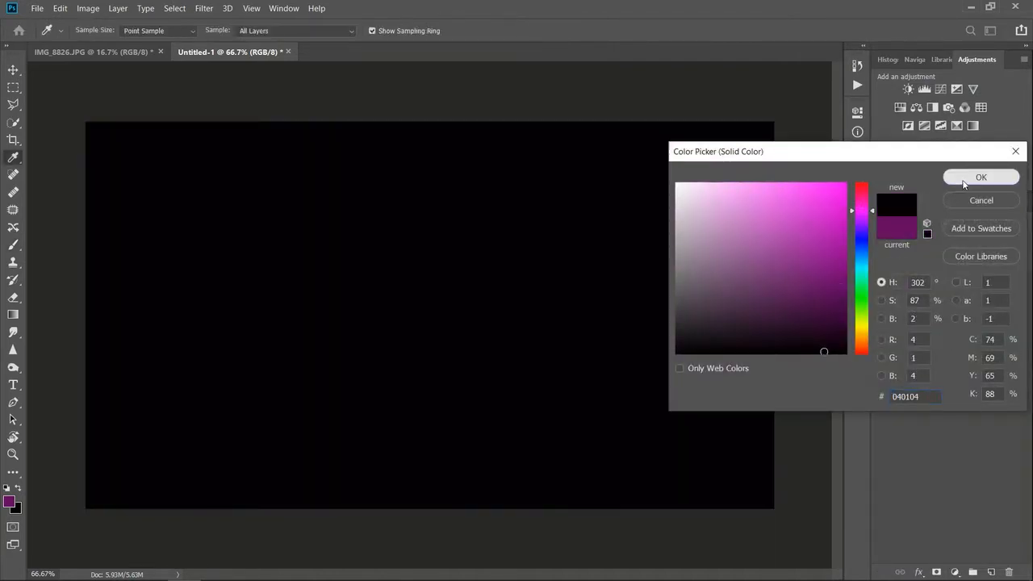
click(982, 177)
- Convert the Background into a regular layer and move it above the black fill layer
drag(908, 279, 908, 327)
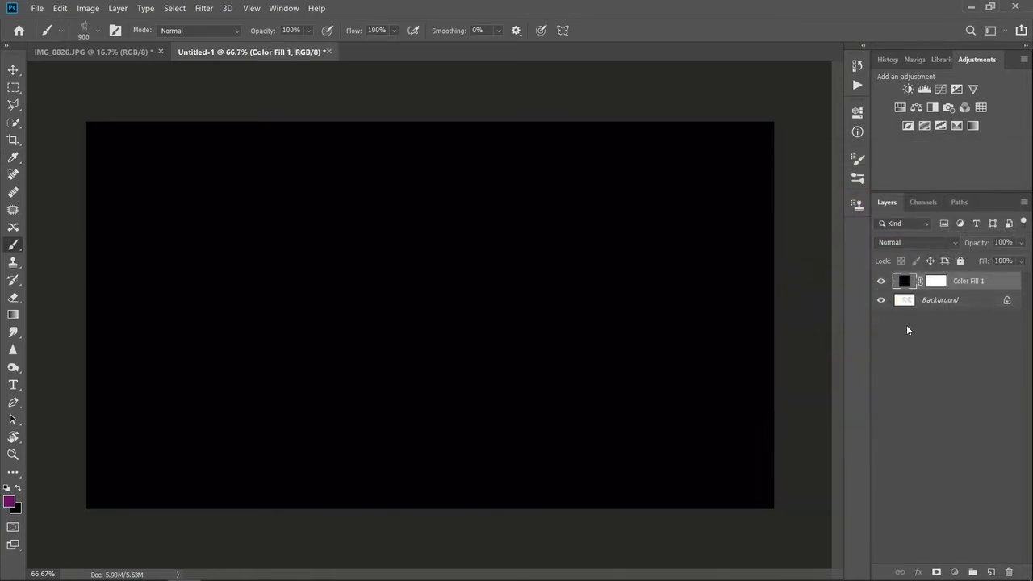
drag(903, 289, 925, 307)
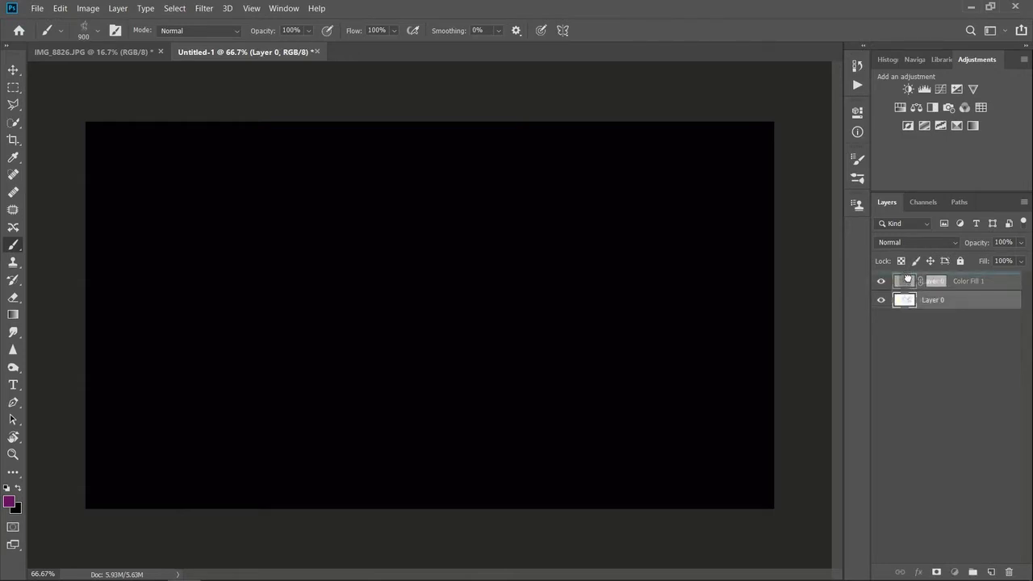
drag(909, 278, 911, 279)
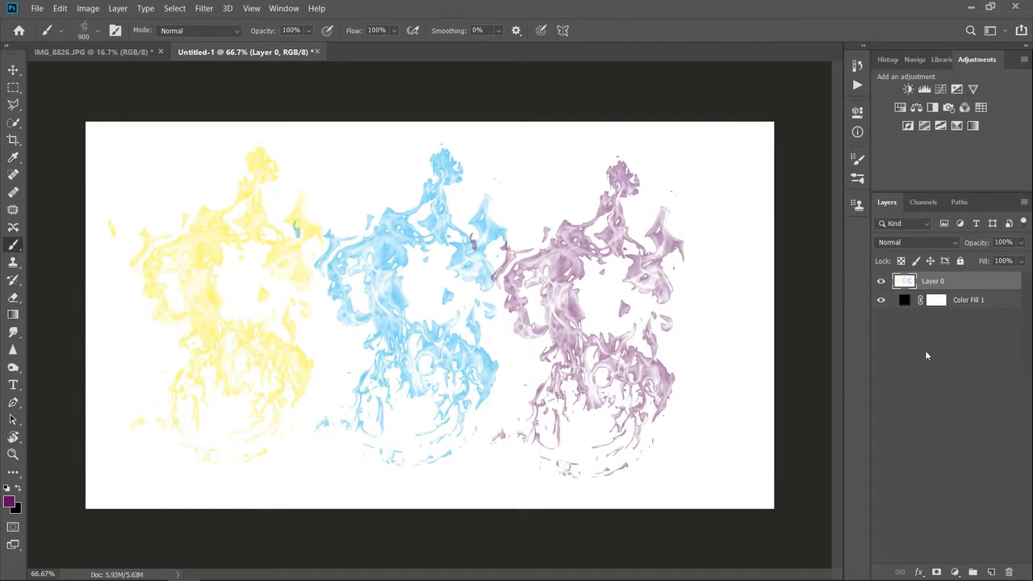
- Move the black fill layer above the flame layer and back below it, and browse the flame layer's blend modes
click(925, 350)
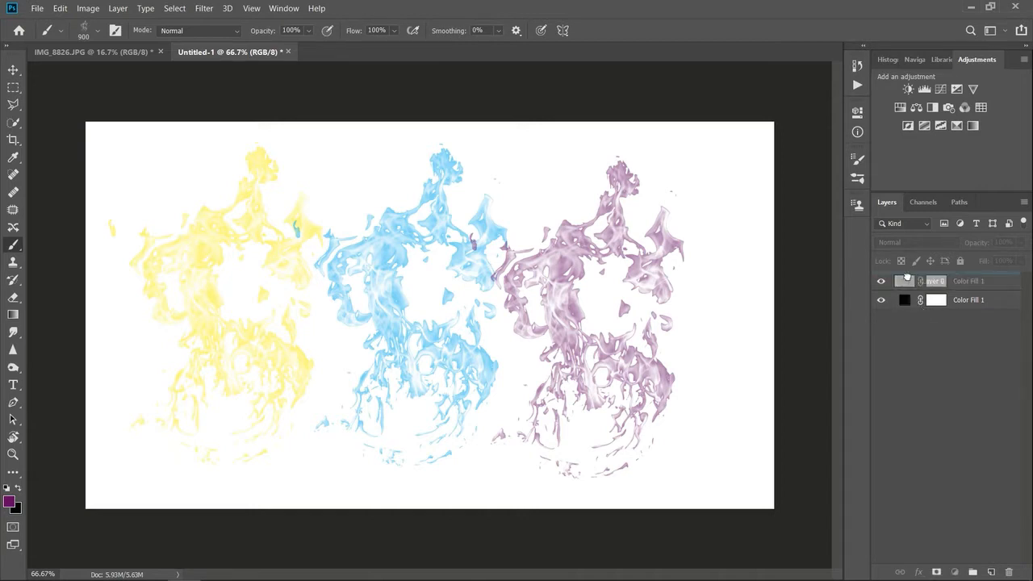
click(907, 280)
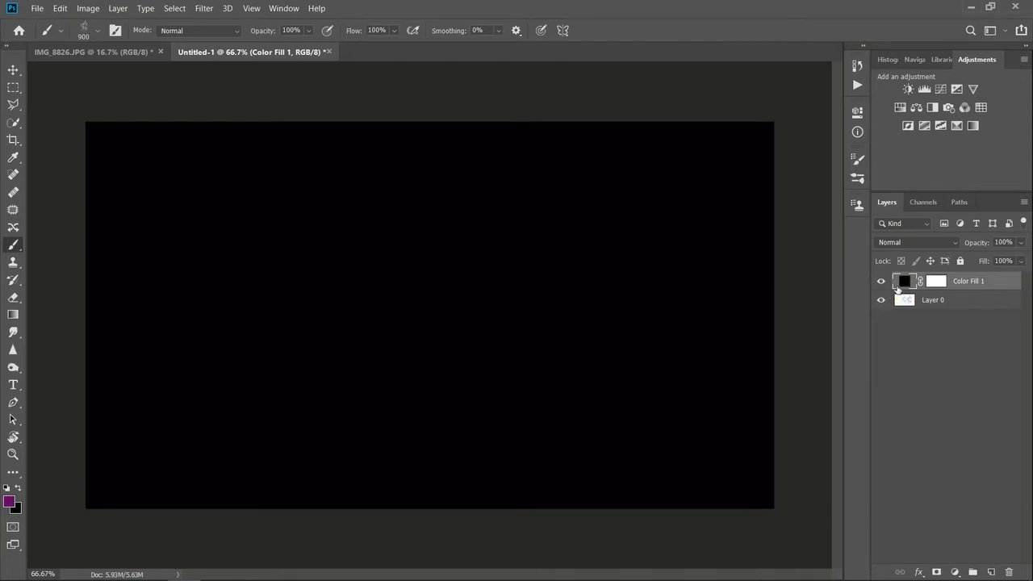
drag(903, 280, 904, 321)
click(905, 281)
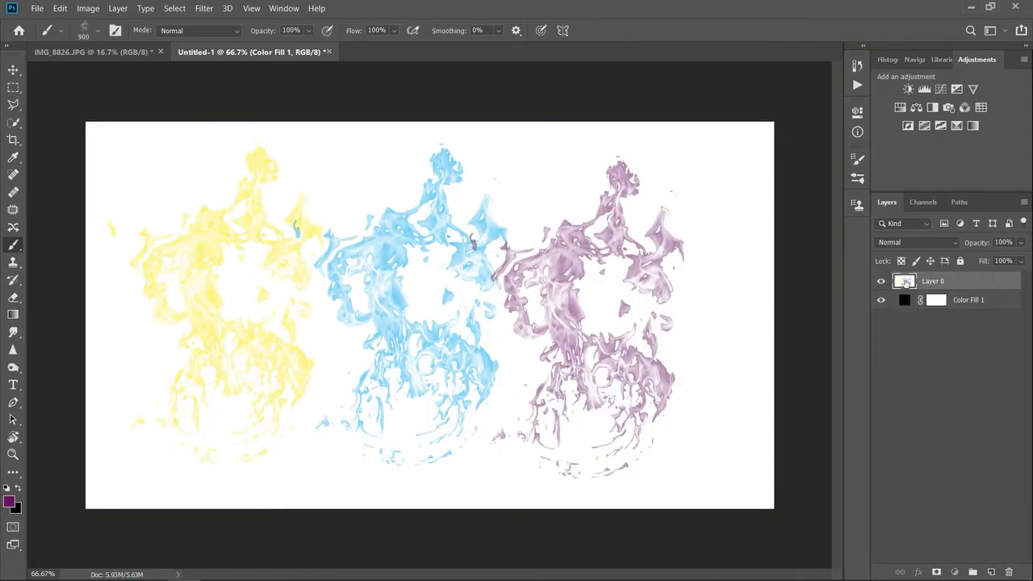
click(928, 243)
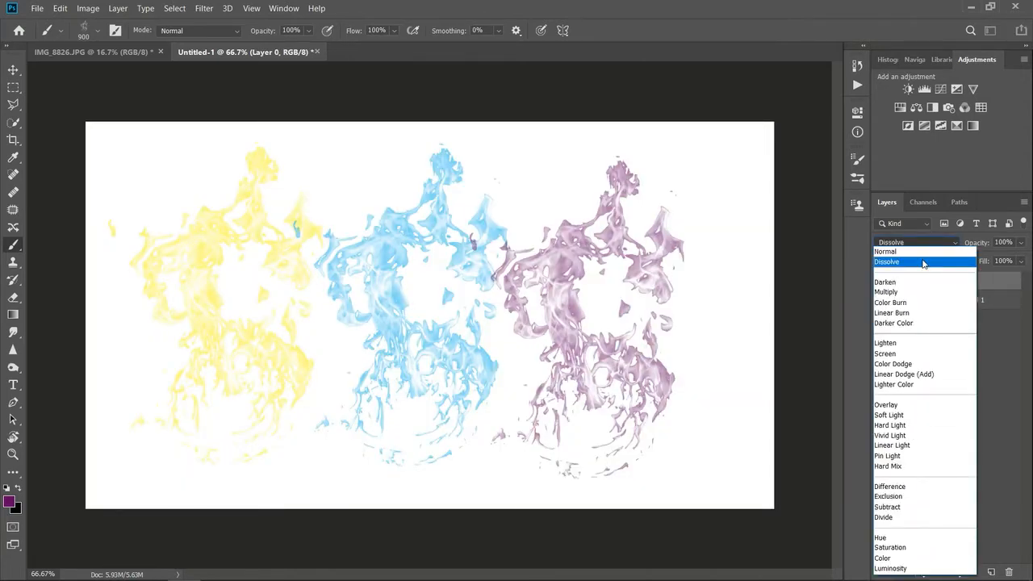
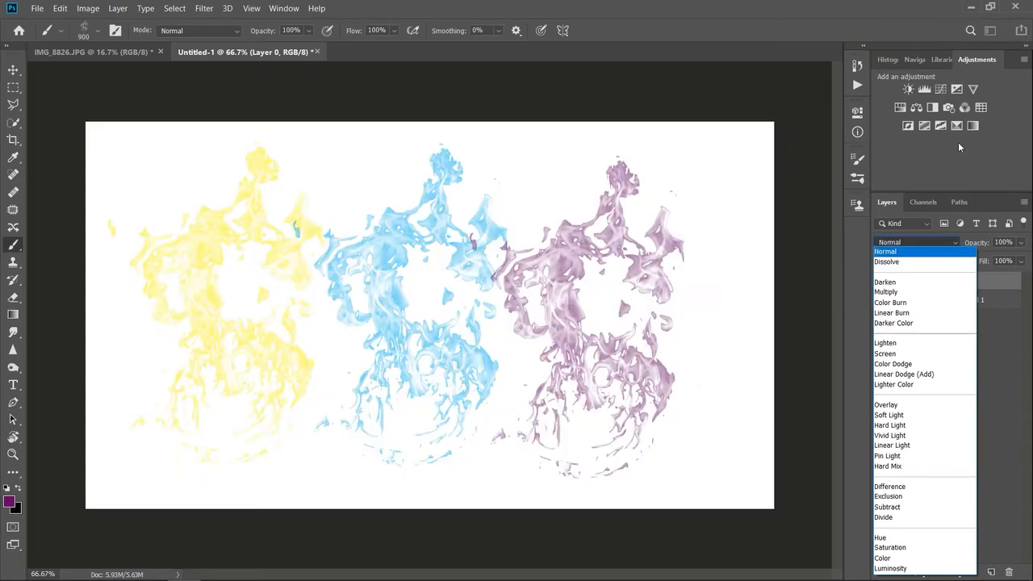
click(958, 141)
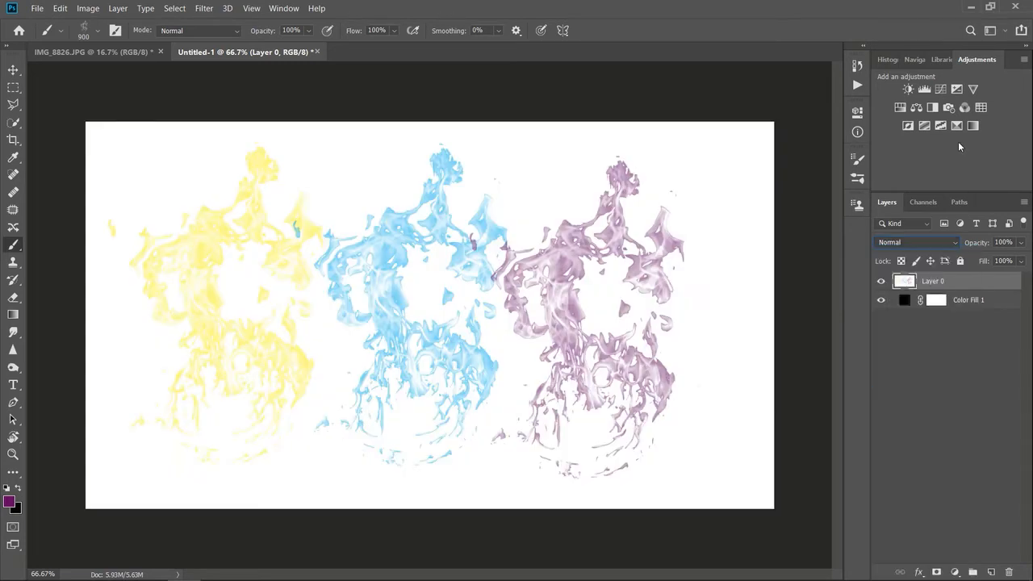
- Add a dark red solid color fill layer with hex 400905 above the flame layer
click(924, 502)
click(956, 570)
click(940, 338)
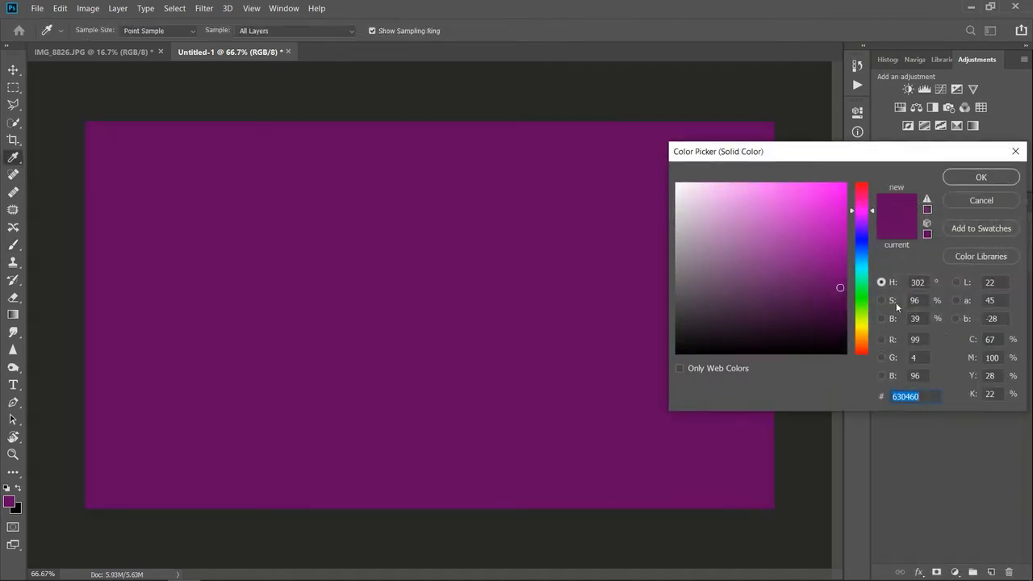
click(833, 311)
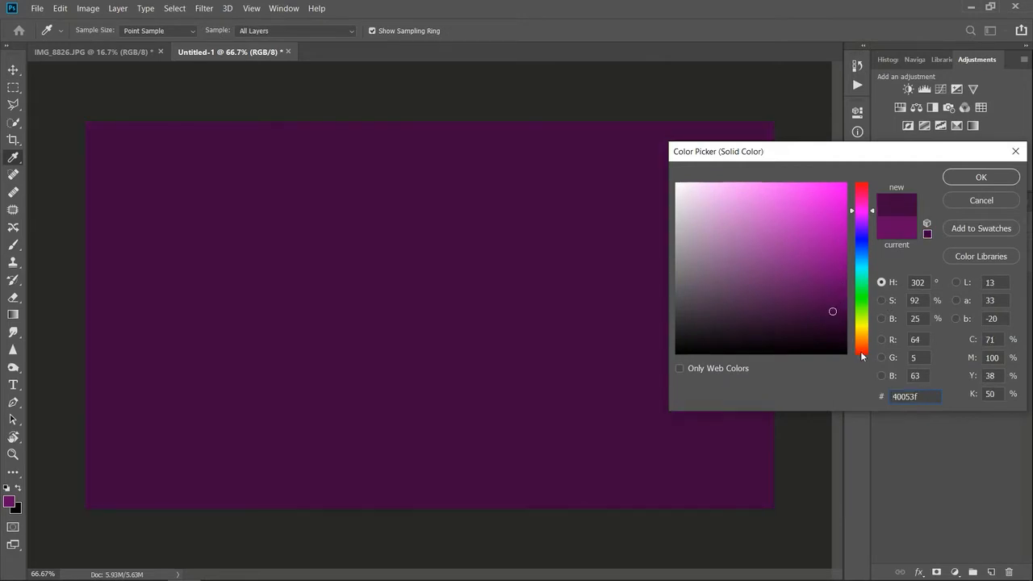
click(862, 356)
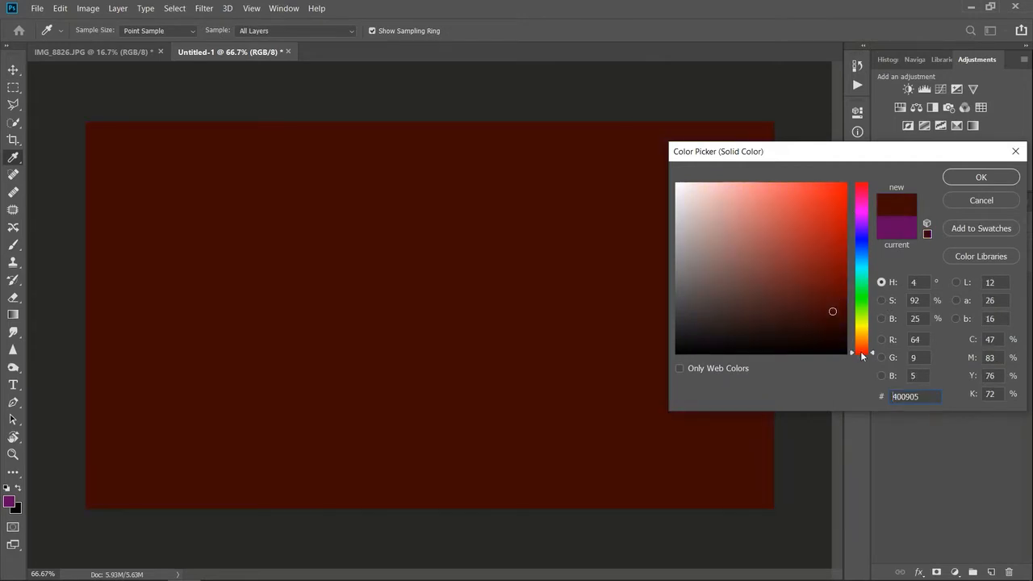
click(965, 178)
- Set the flame brush size to 448 px and rasterize the dark red fill layer for painting
click(86, 34)
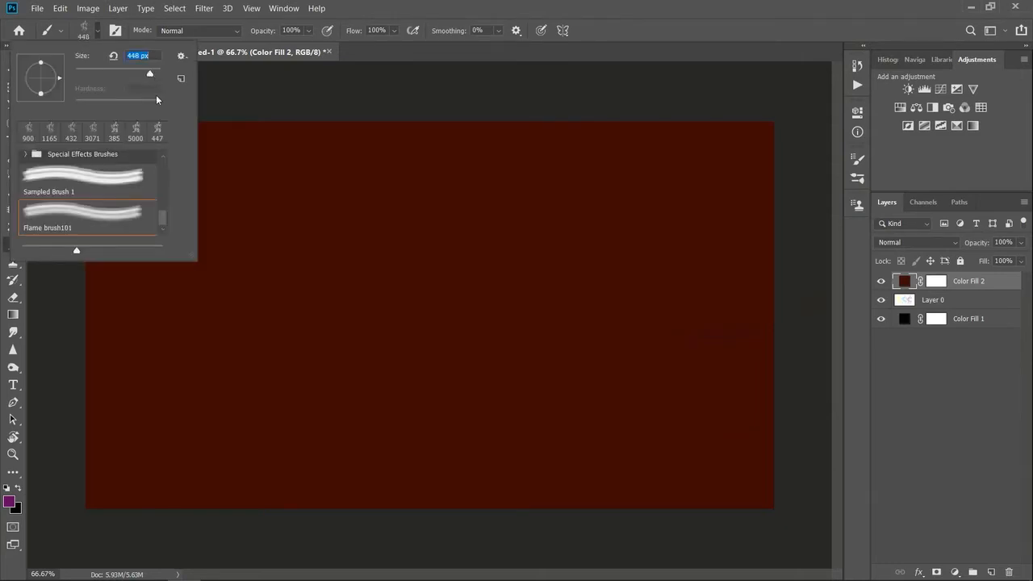
click(277, 299)
click(497, 244)
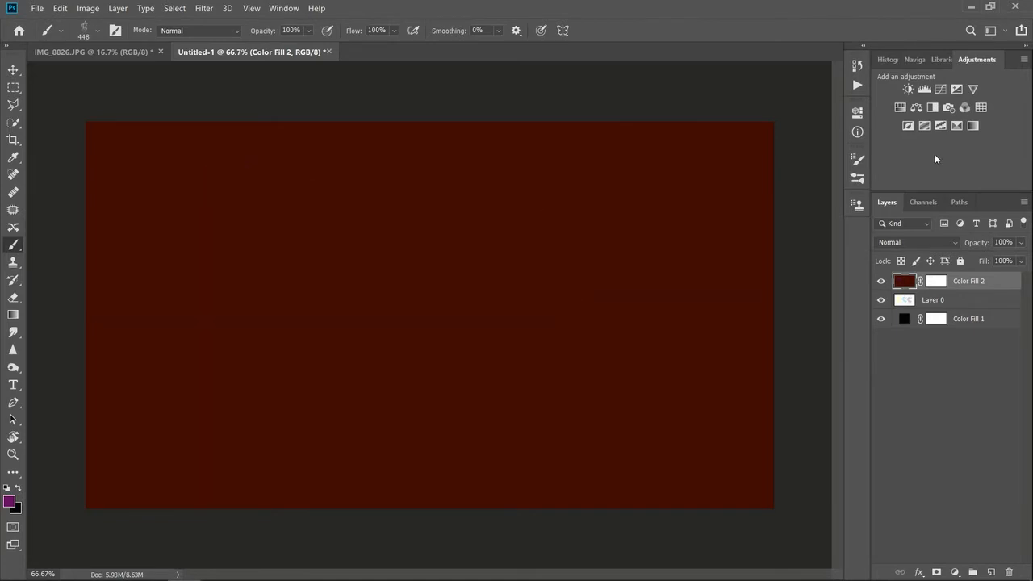
- Briefly open the brush settings and switch to the Painting workspace
click(858, 112)
click(858, 113)
click(858, 160)
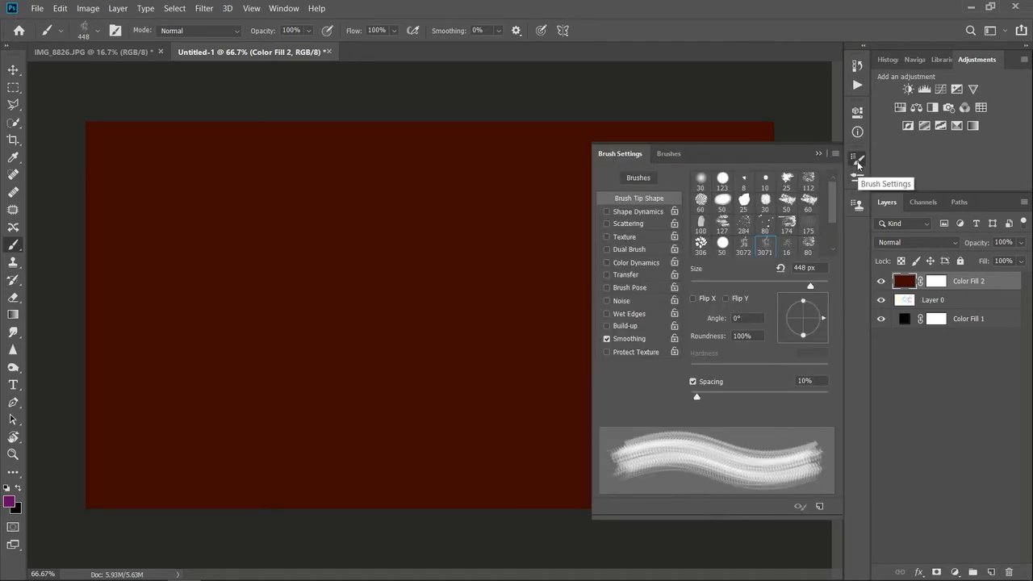
click(858, 161)
click(991, 32)
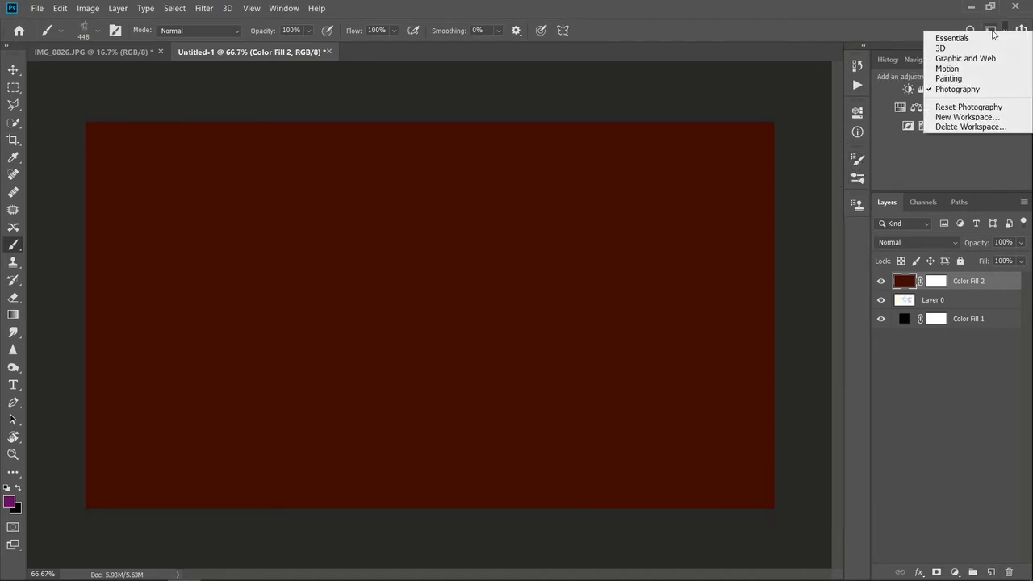
click(981, 79)
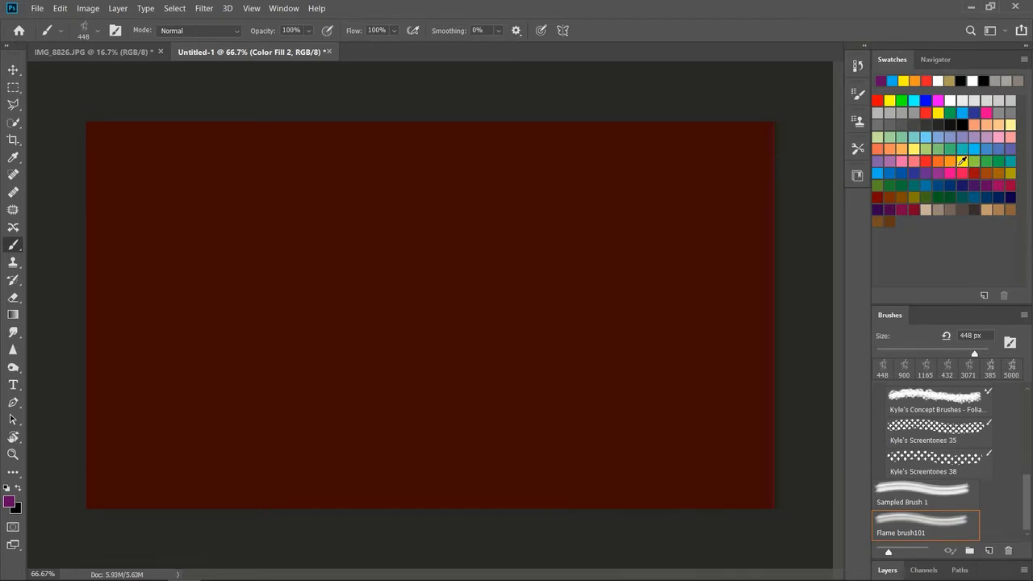
- Stamp a yellow-orange flame on the right of the canvas, try darker orange flames in the middle and undo the darker ones
click(950, 160)
click(637, 294)
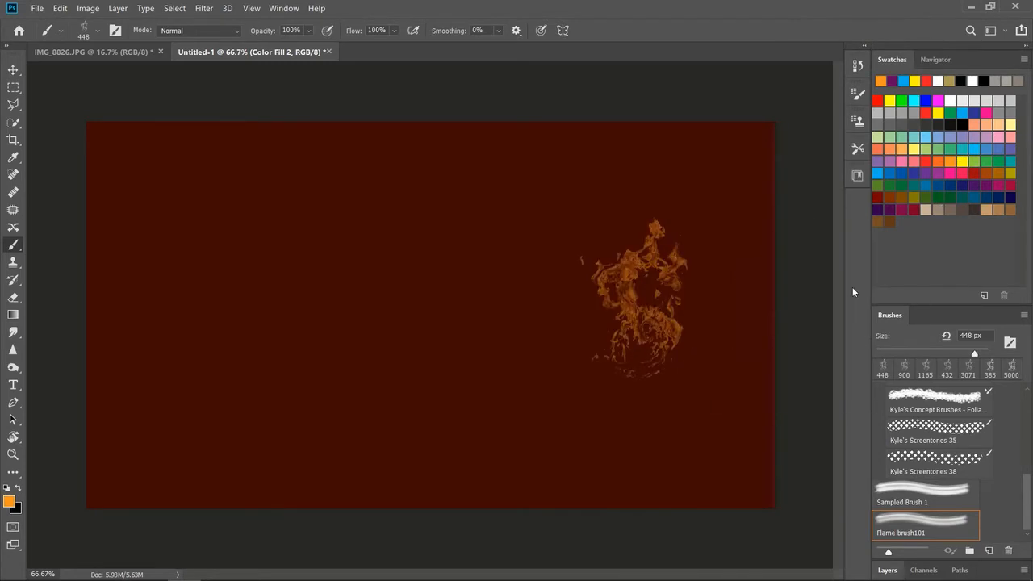
click(938, 164)
drag(526, 307, 452, 234)
key(ctrl+z)
key(ctrl+z)
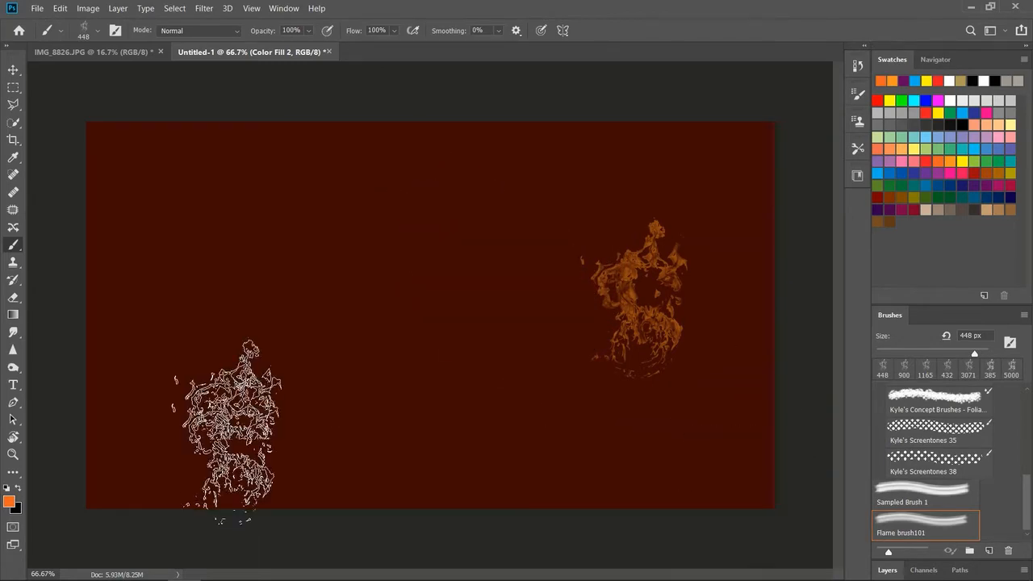
- Stamp a row of orange flames along the lower left, undo the row above it and stack new flames up the left side
drag(135, 431, 436, 431)
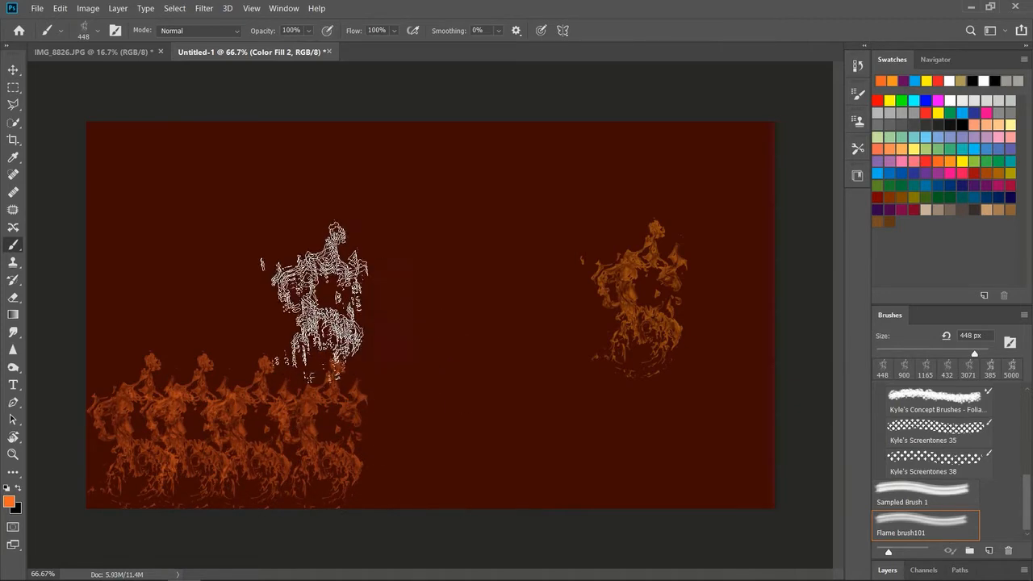
drag(303, 287, 167, 273)
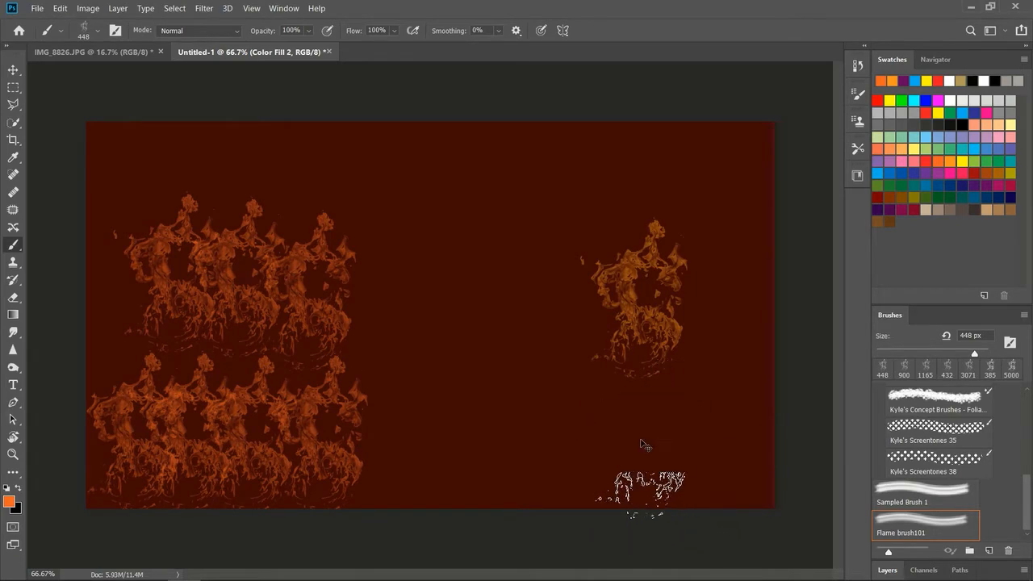
key(ctrl+z)
key(ctrl+z)
key(ctrl+z)
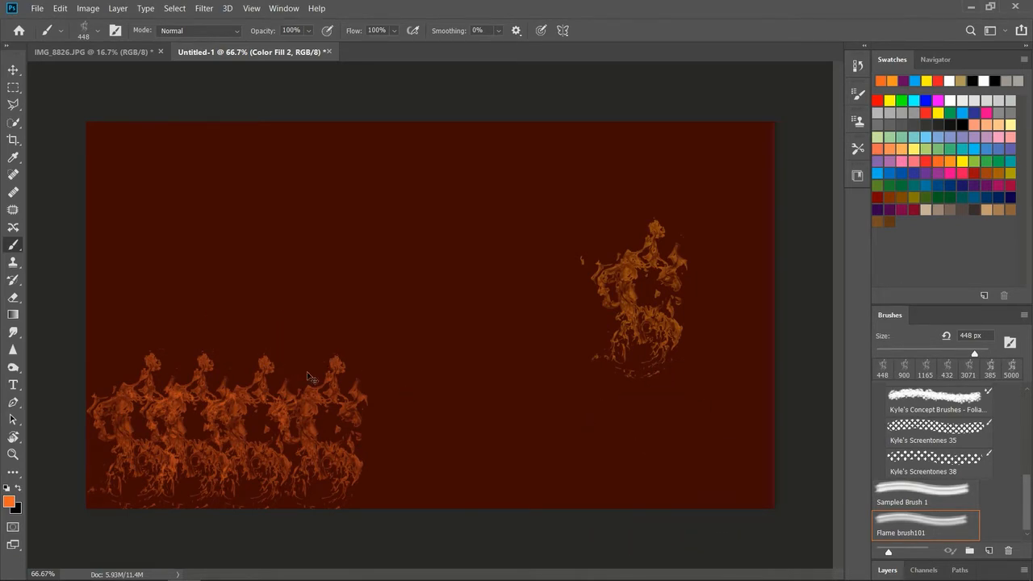
mouse_move(194, 364)
mouse_down()
mouse_move(310, 324)
mouse_move(327, 299)
mouse_move(249, 297)
mouse_up()
click(173, 243)
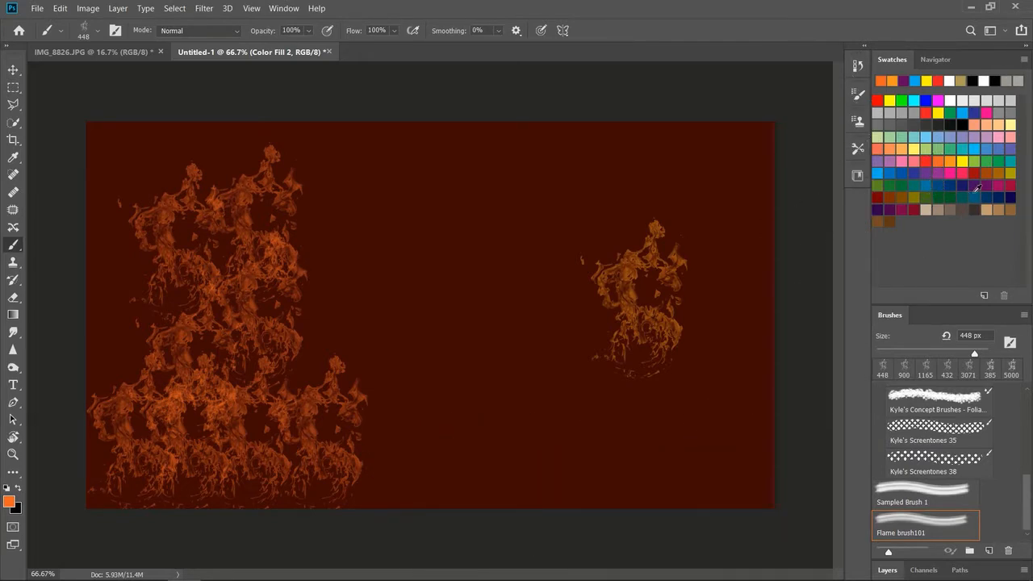
- Pick the white swatch and stamp overlapping white flames in the lower right and upper middle of the canvas
click(949, 100)
click(575, 399)
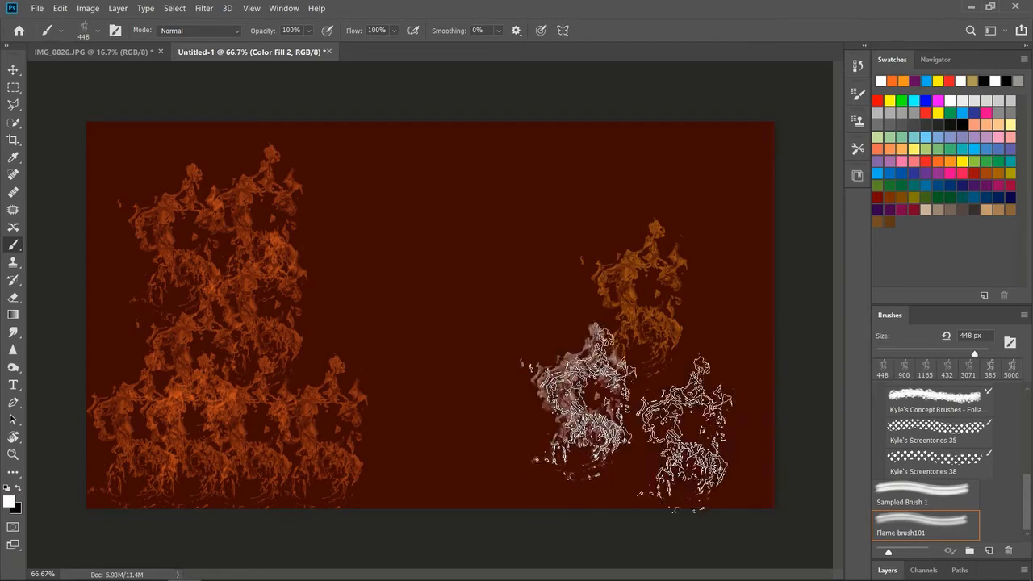
click(693, 411)
click(623, 415)
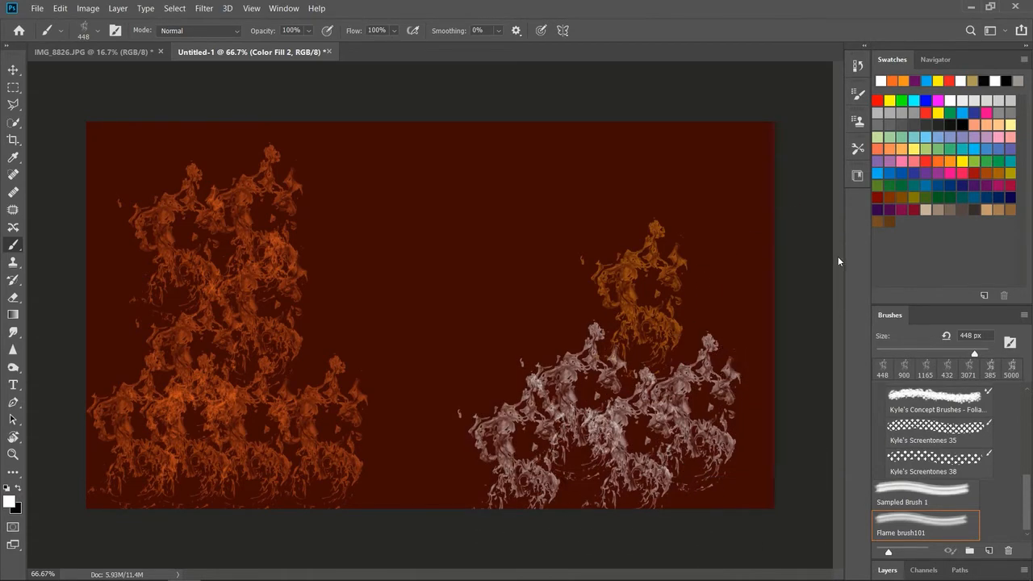
drag(456, 275, 589, 213)
- Undo all the white and orange flame stamps on the dark red layer
key(ctrl+z)
key(ctrl+z)
key(ctrl+z)
key(ctrl+z)
key(ctrl+z)
key(ctrl+z)
key(ctrl+z)
key(ctrl+z)
key(ctrl+z)
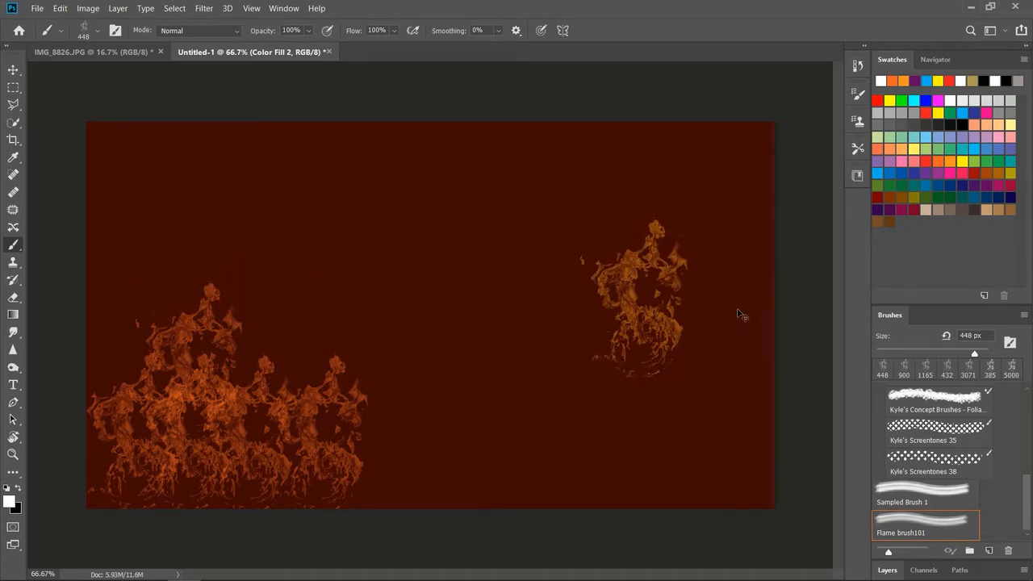
key(ctrl+z)
key(ctrl+z)
key(ctrl+z)
key(ctrl+z)
key(ctrl+z)
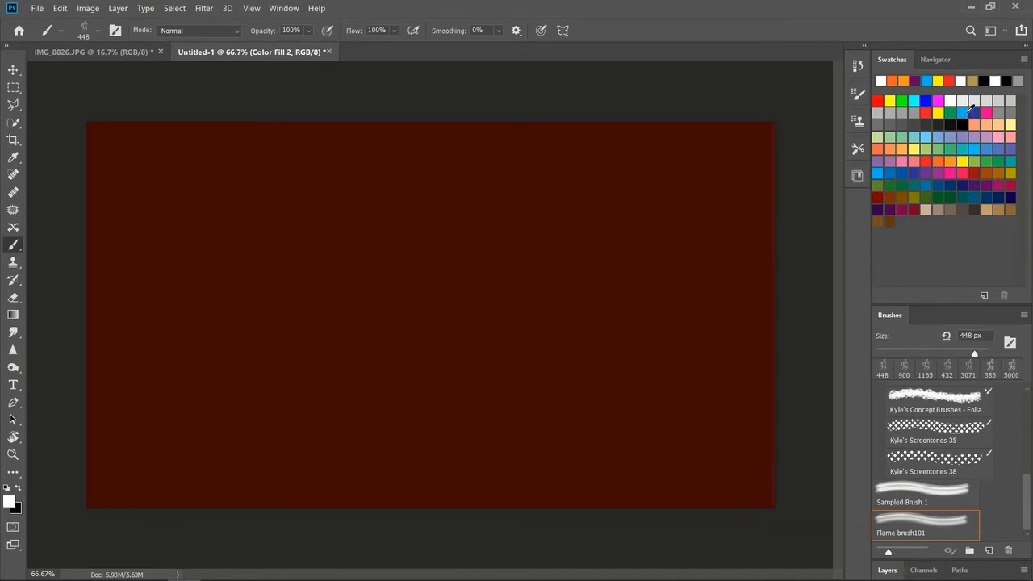
- Pick the pale yellow swatch, try two flame stamps in the middle of the canvas and undo both
click(1011, 124)
click(376, 322)
click(510, 362)
key(ctrl+z)
key(ctrl+z)
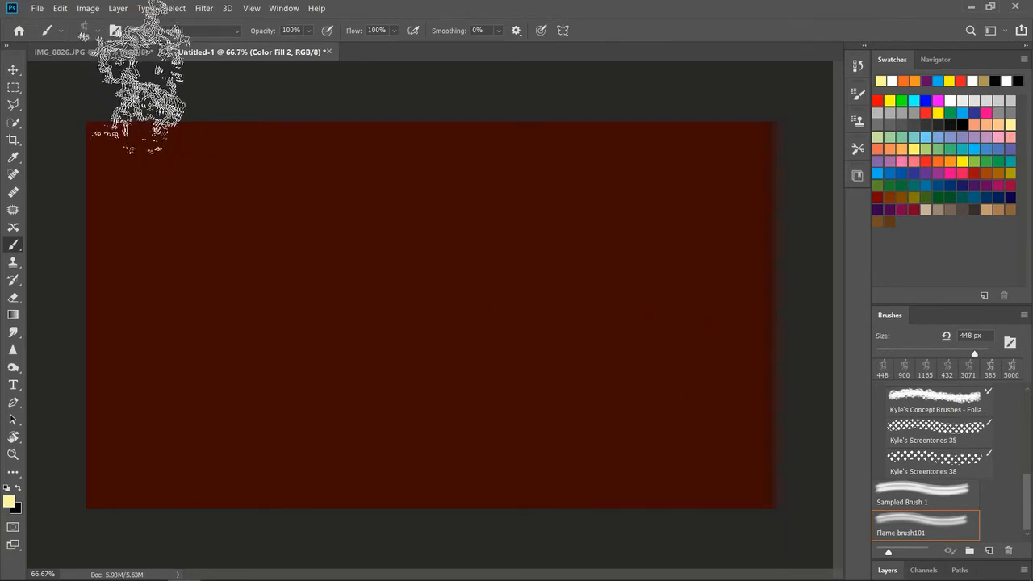
- Stamp 448 px pale yellow flames along the top edge of the dark red canvas, into the upper-right corner
click(148, 73)
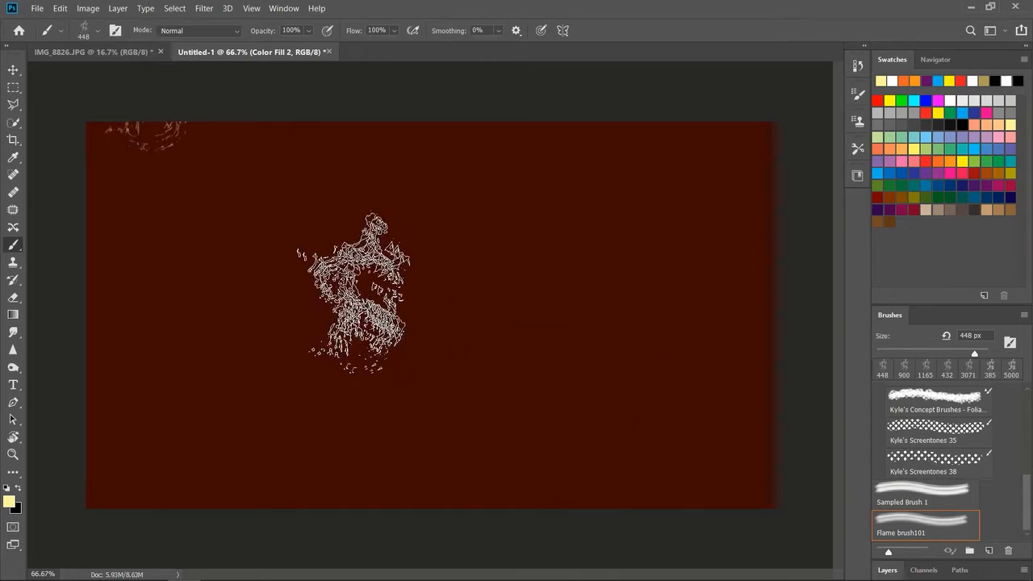
drag(231, 116, 389, 127)
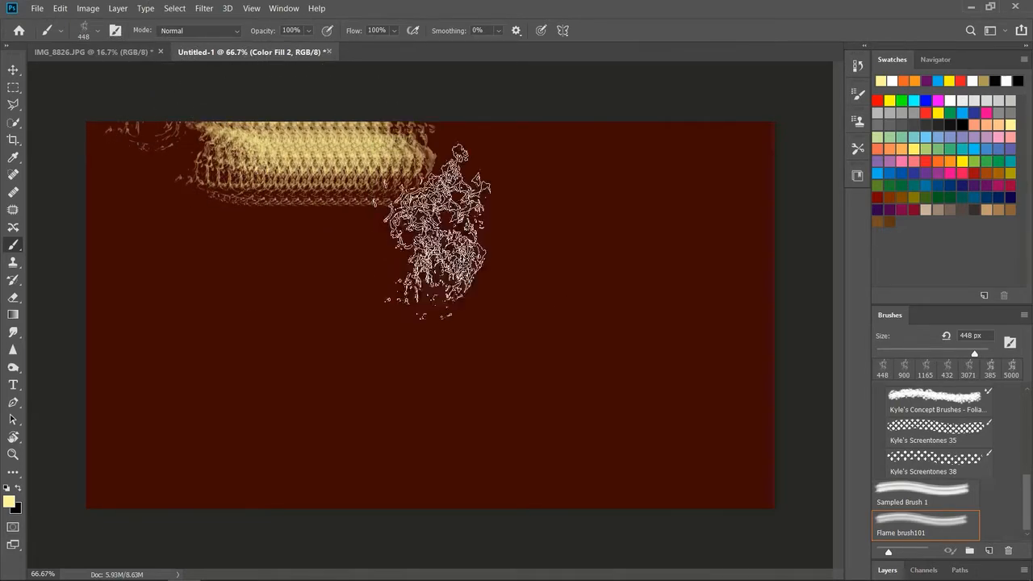
key(ctrl+z)
click(325, 150)
click(429, 121)
click(544, 97)
click(646, 135)
click(755, 189)
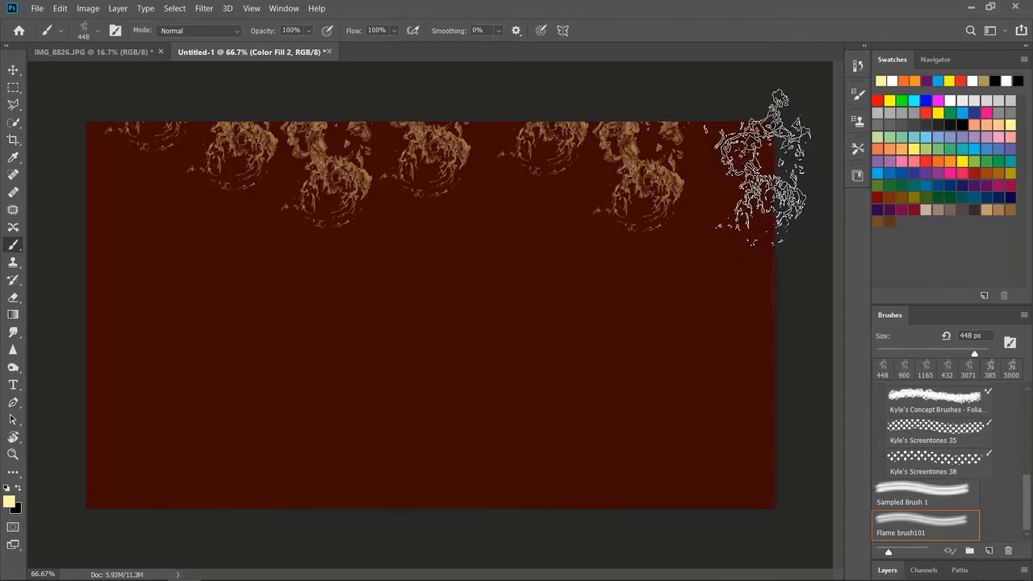
- Continue the pale yellow flame border down the canvas's right edge and back along its bottom edge
click(754, 339)
click(678, 460)
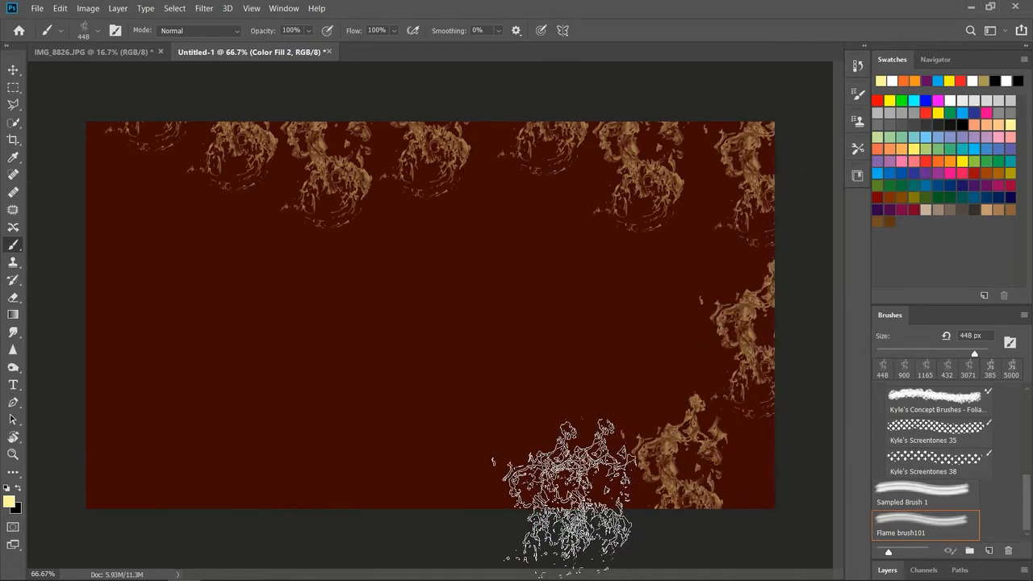
click(572, 473)
click(442, 484)
click(333, 484)
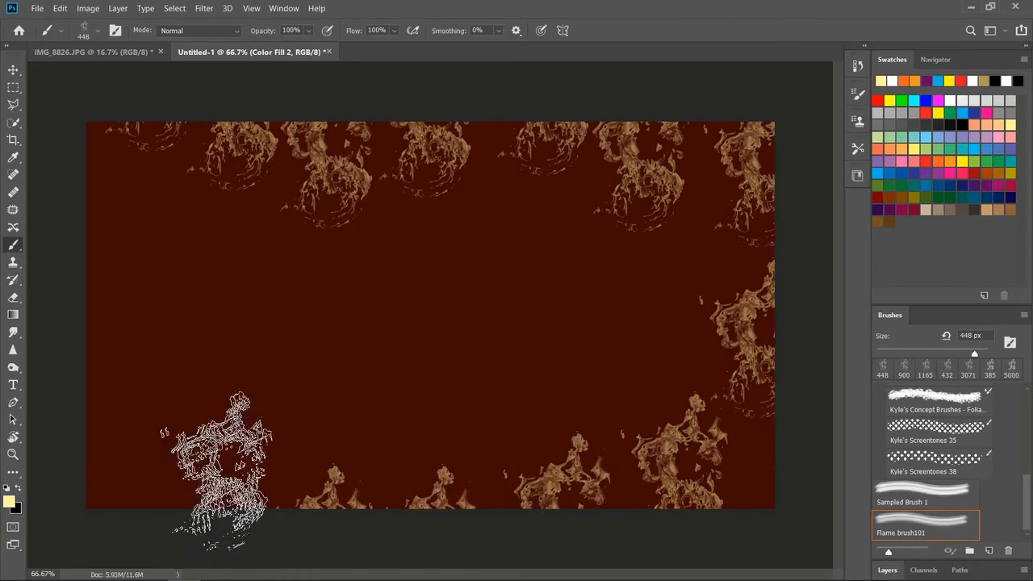
click(223, 470)
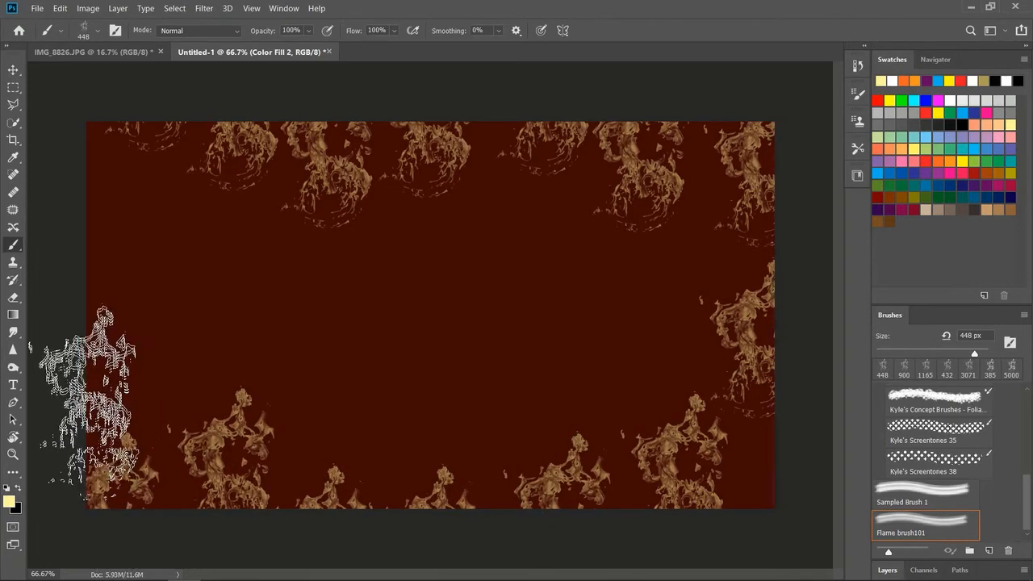
- Stamp pale yellow flames up the canvas's left edge and into its upper-left and lower-left corners
click(75, 347)
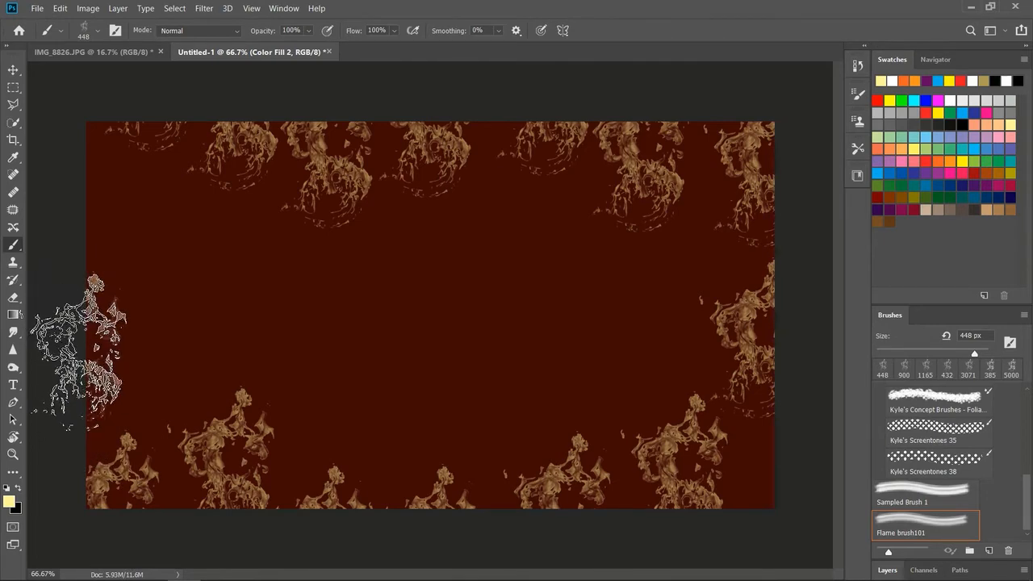
click(117, 178)
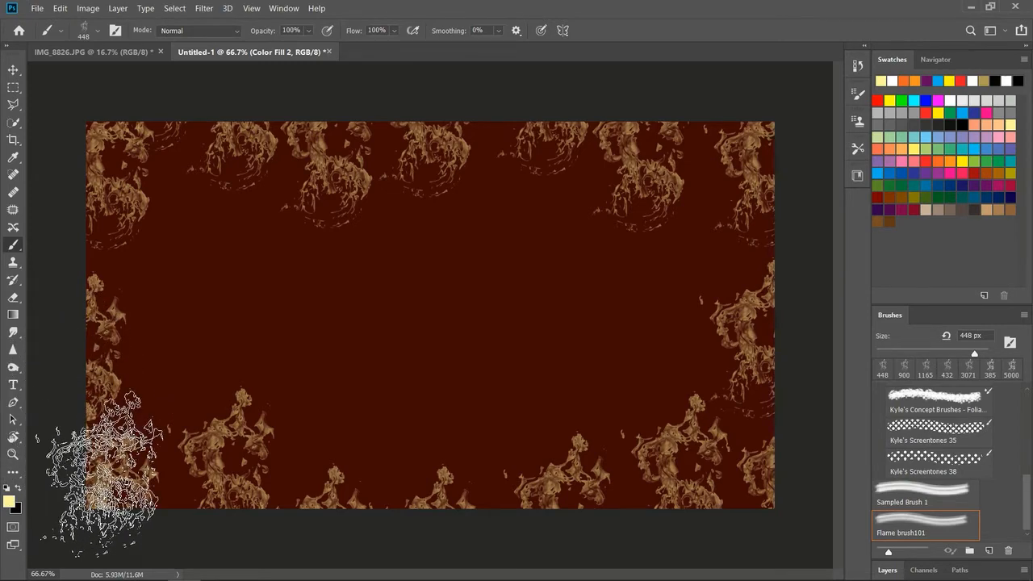
click(96, 472)
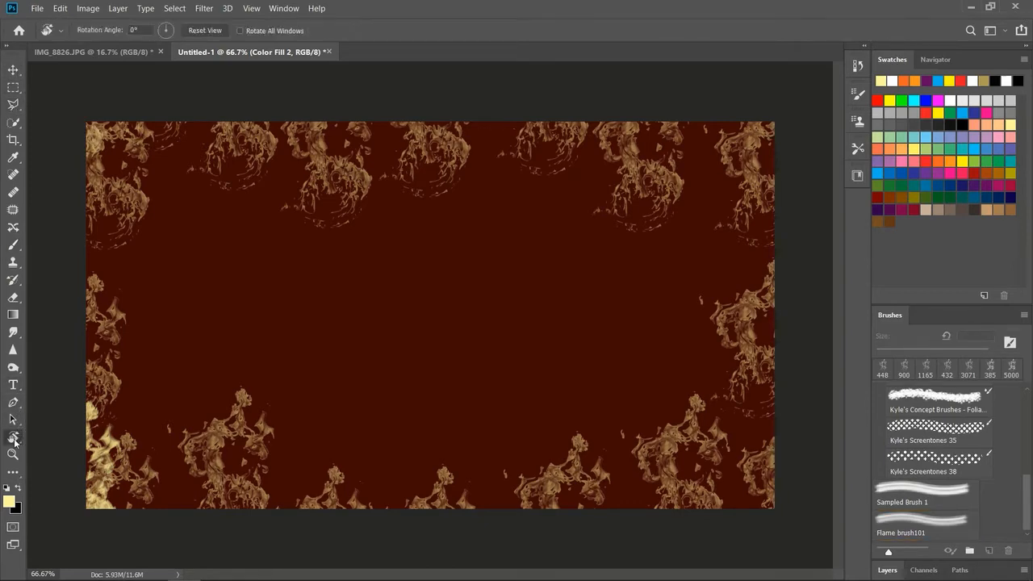
- Rotate the canvas view to -22° and enlarge the flame brush to 1102 px
drag(174, 357, 229, 431)
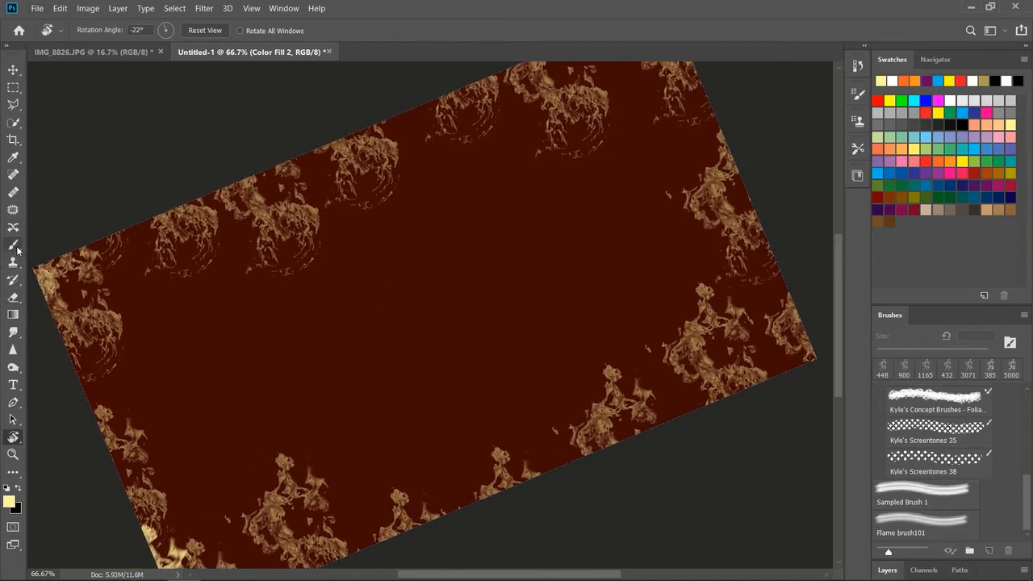
click(96, 33)
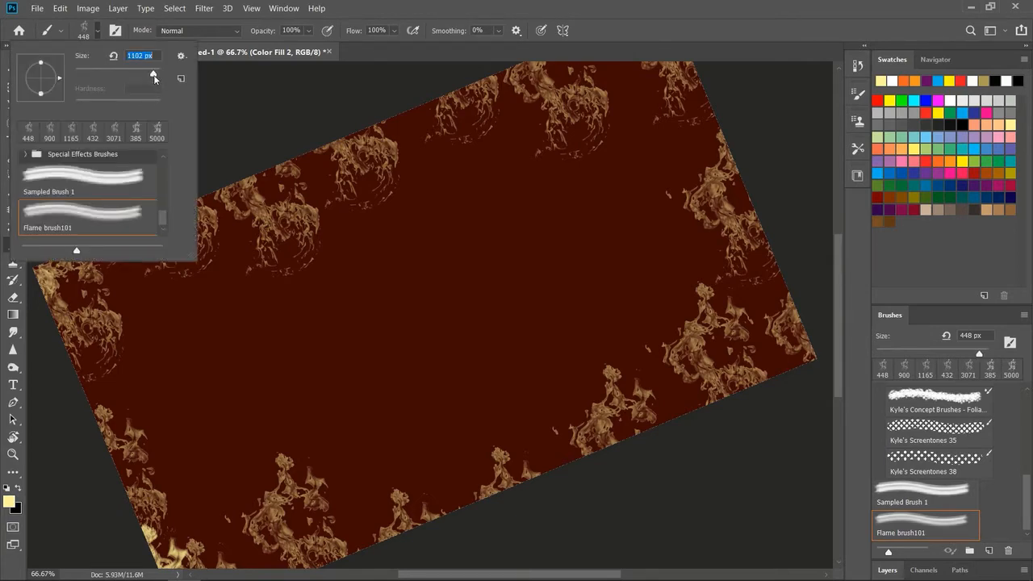
- Try large pale yellow flame stamps in the middle and lower left of the rotated canvas, undoing each one
click(418, 300)
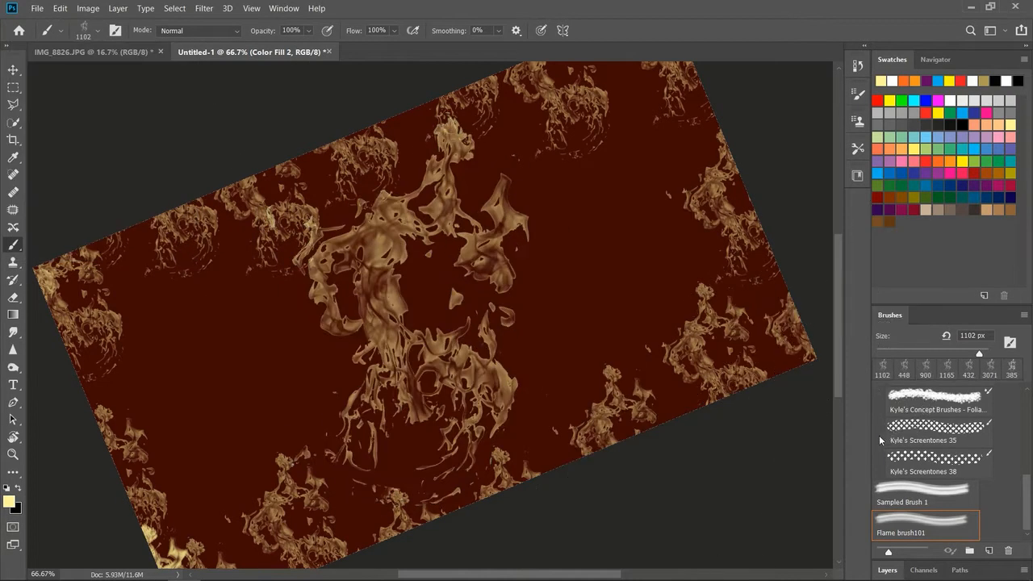
key(ctrl+z)
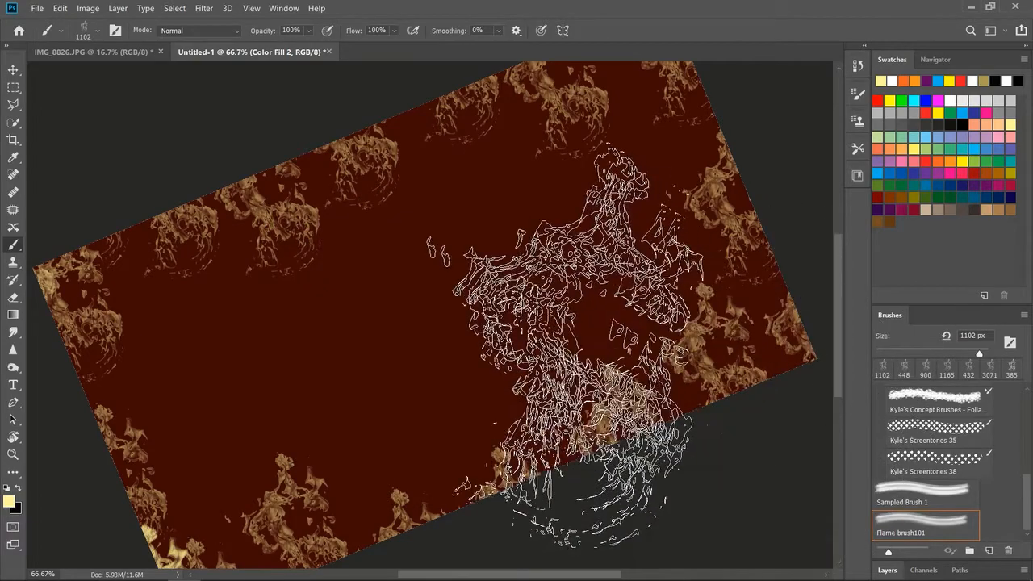
click(452, 412)
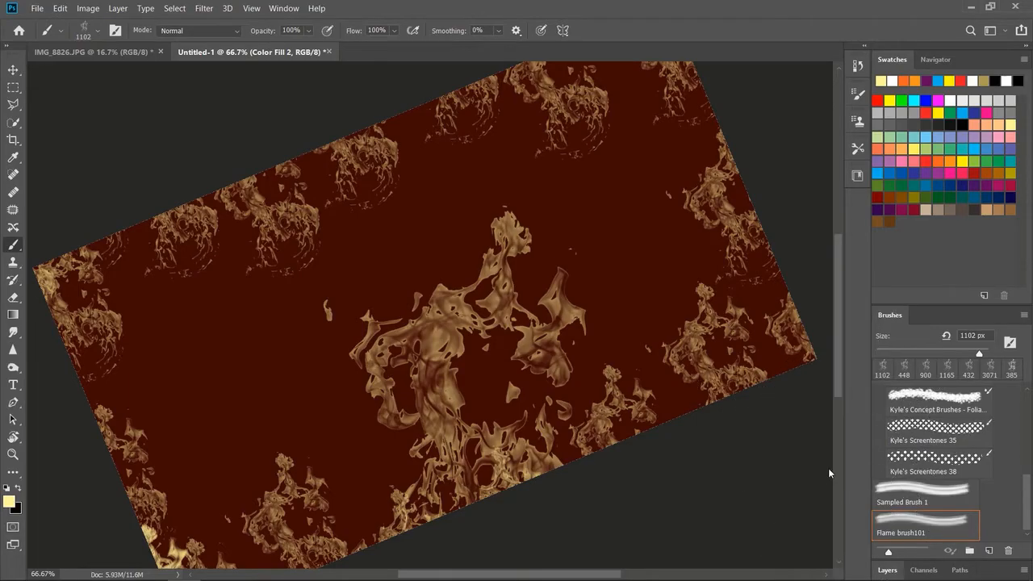
key(ctrl+z)
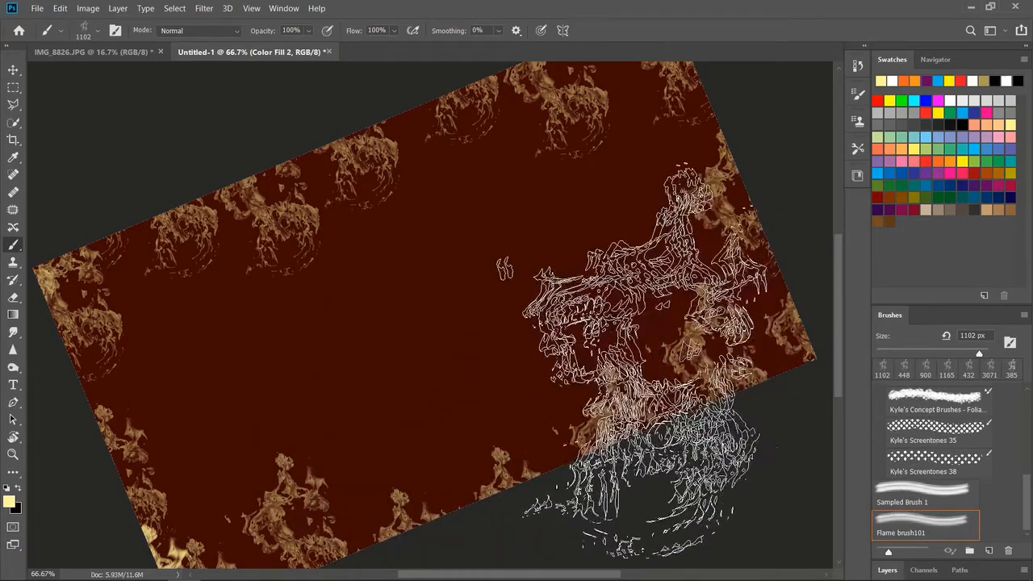
click(292, 533)
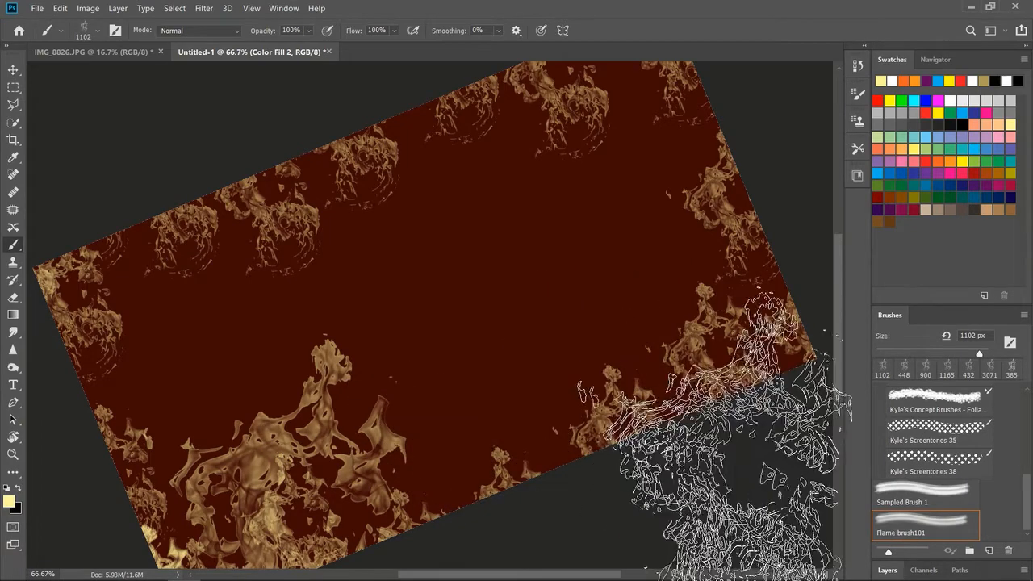
key(ctrl+z)
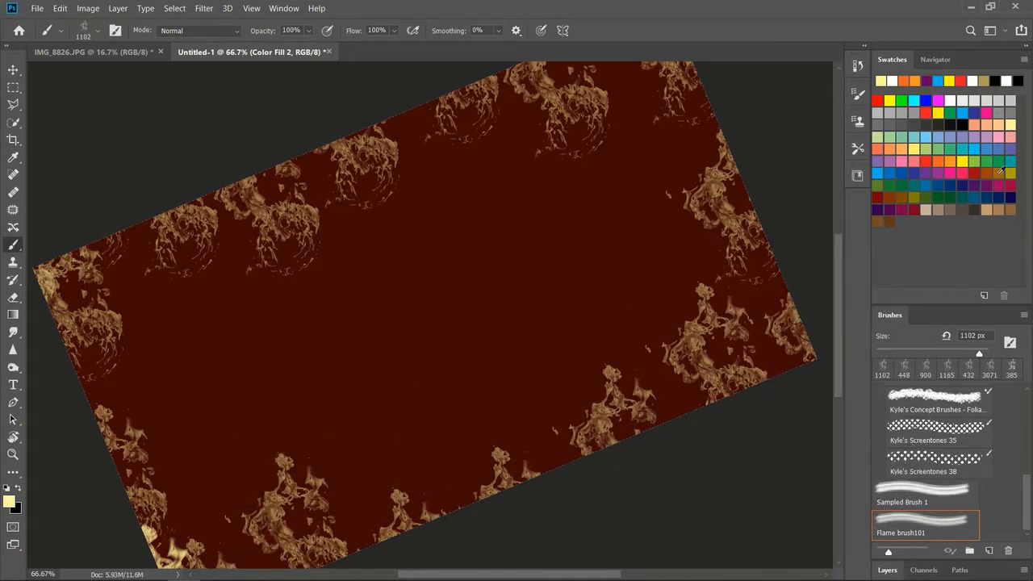
- Try a large flame stamp in the canvas's lower left in red and another in yellow, undoing both
click(923, 158)
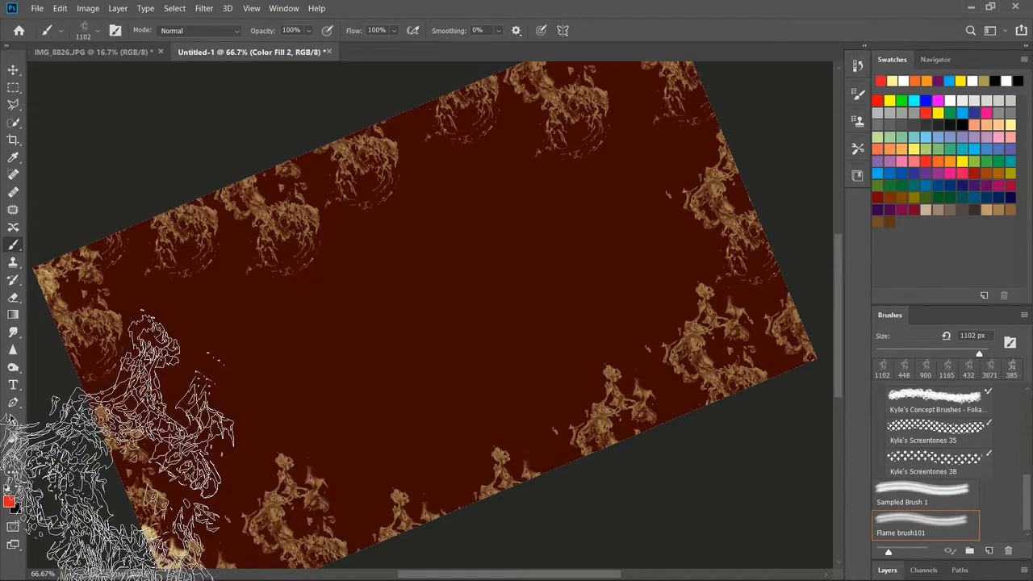
click(274, 513)
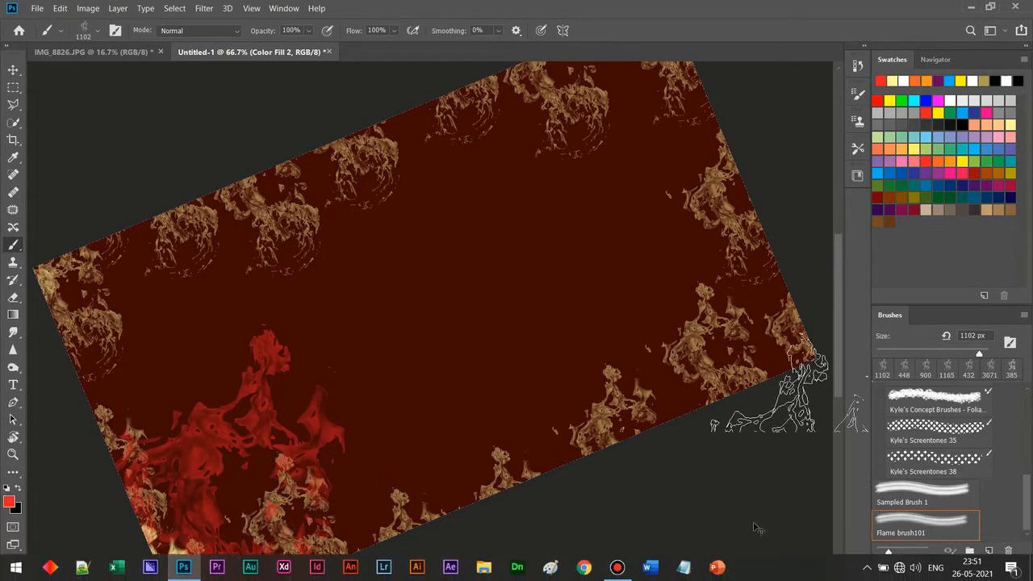
key(ctrl+z)
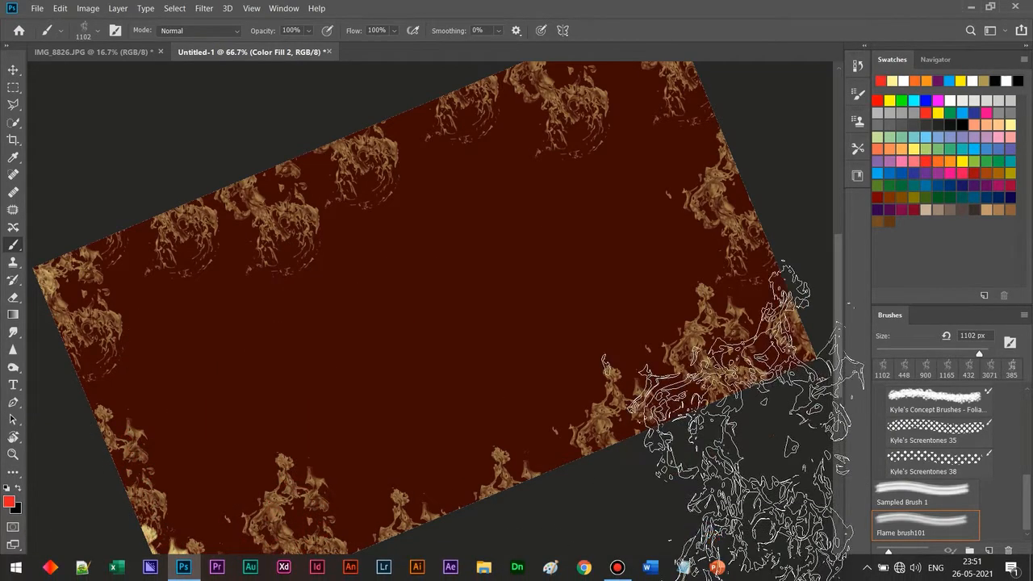
click(963, 164)
click(275, 509)
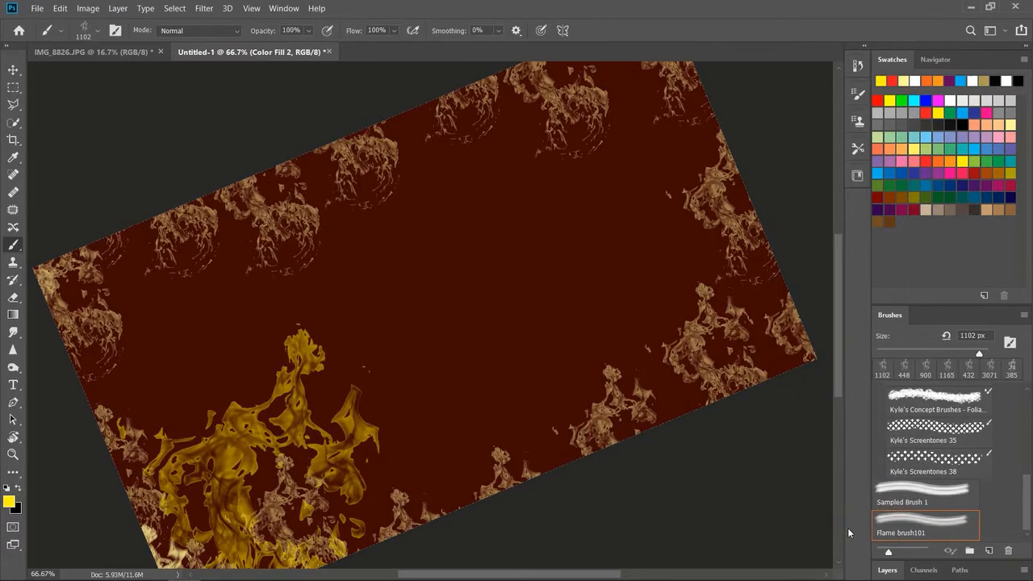
key(ctrl+z)
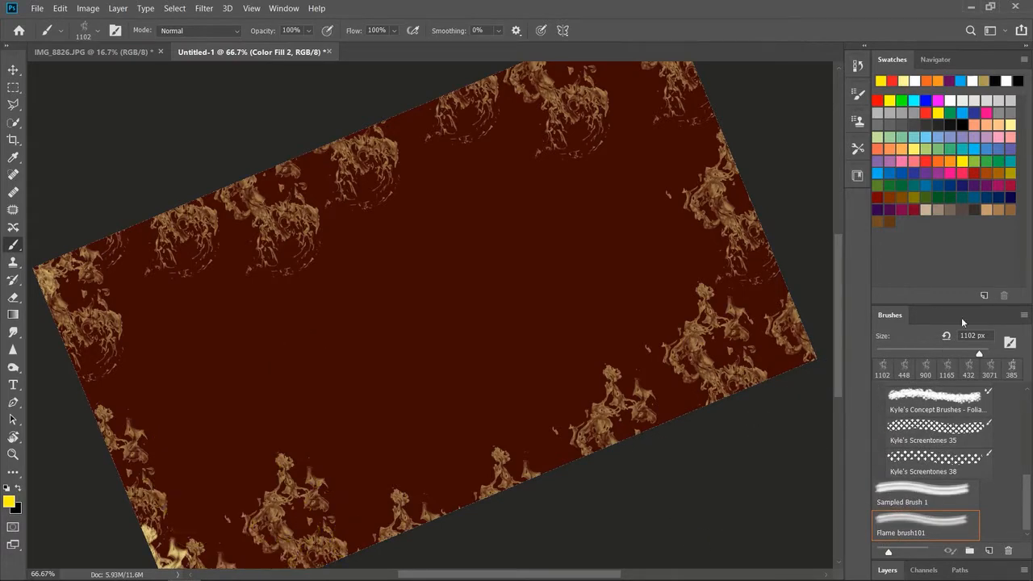
- Pick the pale yellow swatch and stamp large flames on the canvas's lower-right edge and its left edge
click(1011, 123)
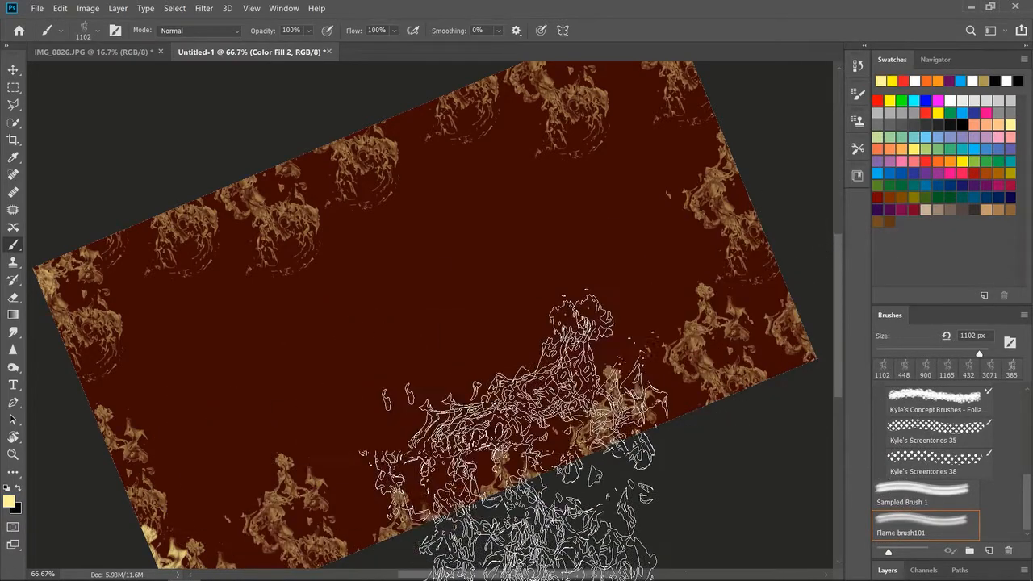
click(597, 501)
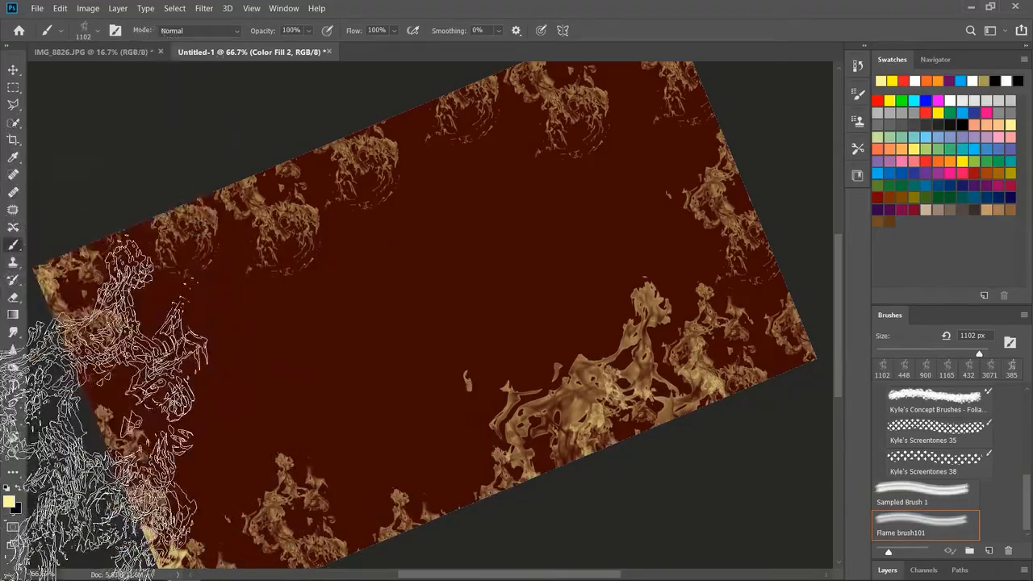
click(100, 390)
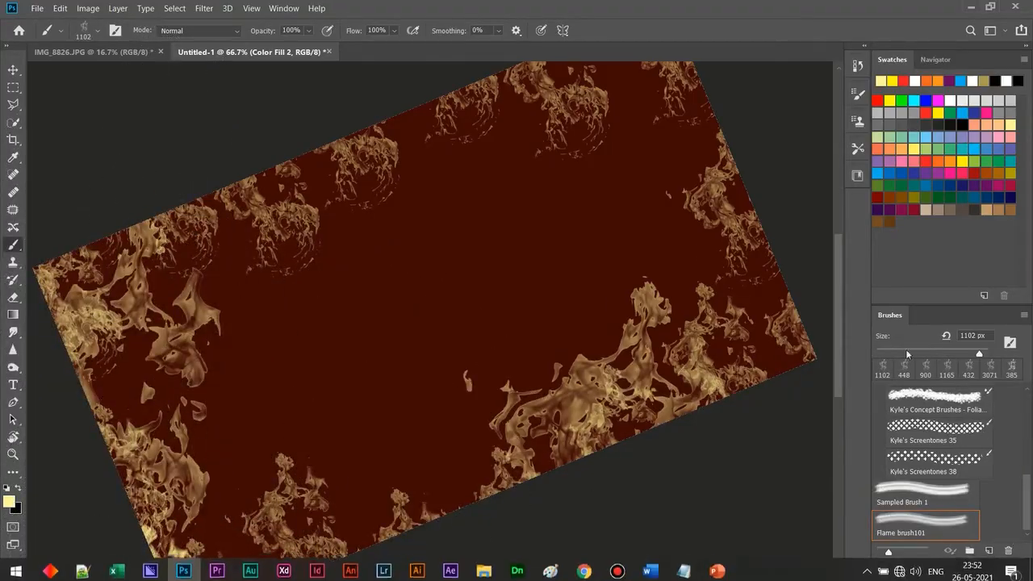
- Rotate the canvas view back to 0°
click(14, 71)
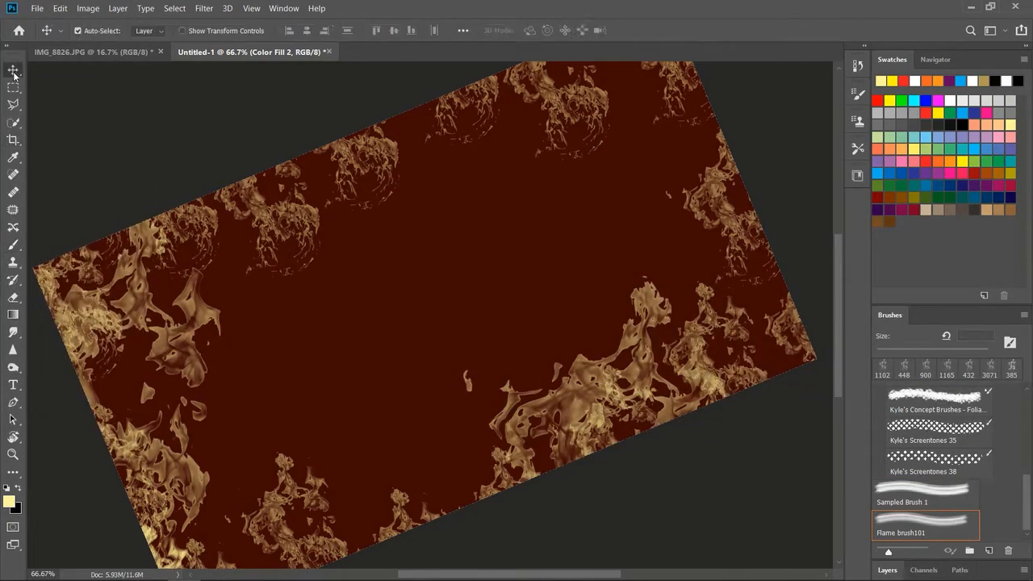
click(14, 436)
drag(531, 280, 557, 322)
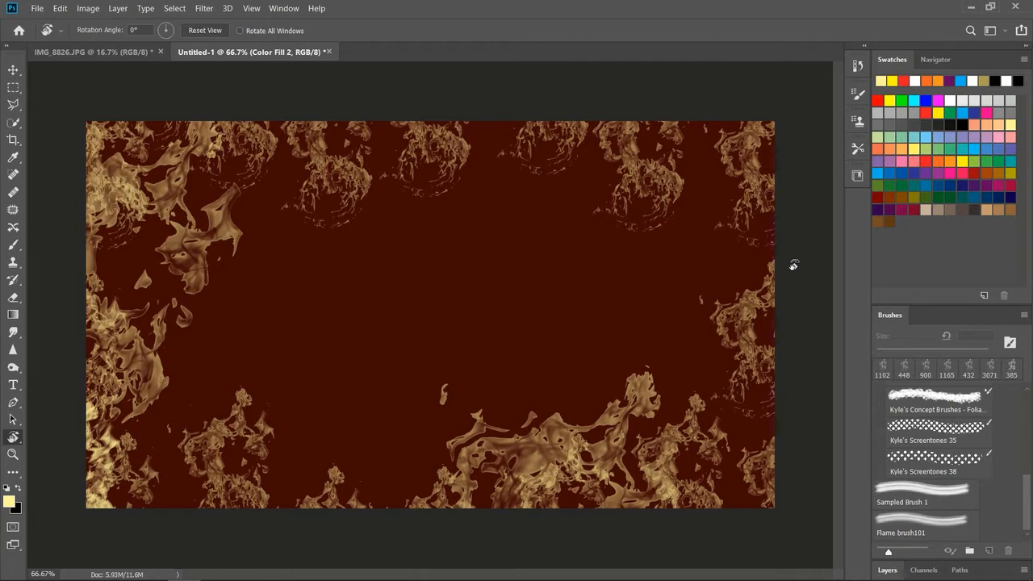
- Switch to a workspace arranged for adjustments and layers
click(1003, 32)
click(993, 99)
click(947, 385)
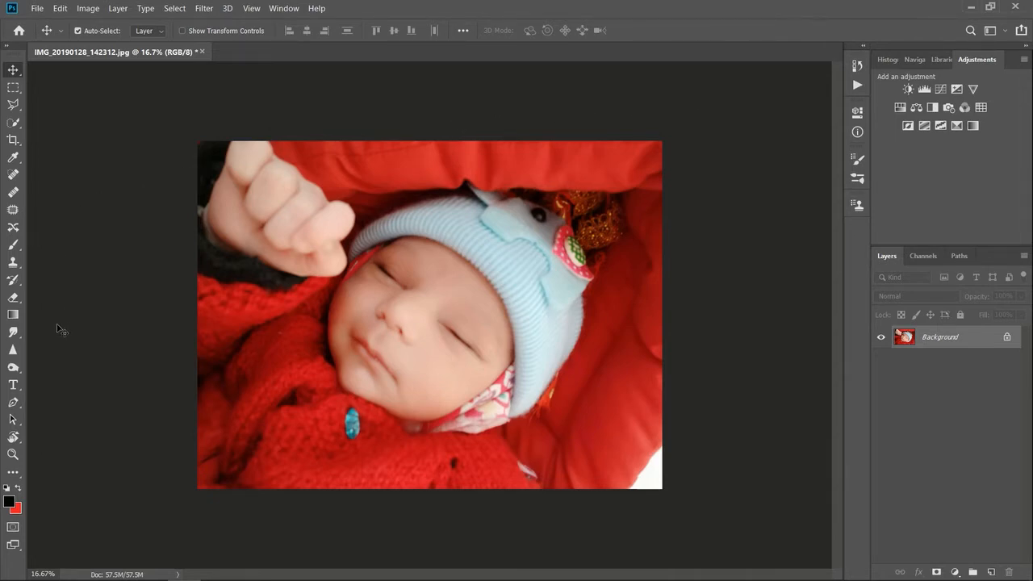
- Paint over the entire baby photo in black with the 1102 px flame brush
click(12, 243)
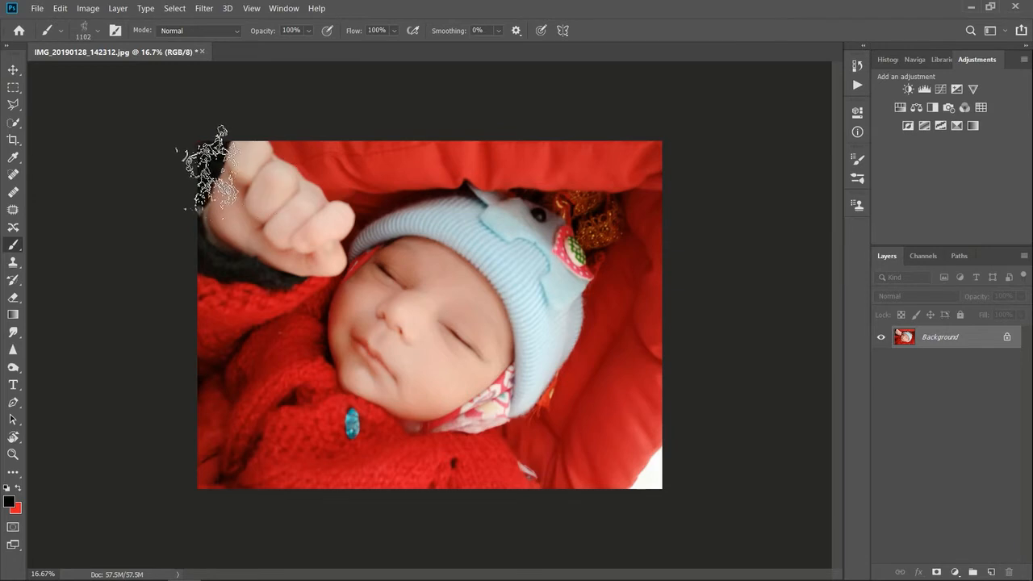
mouse_move(213, 166)
mouse_down()
mouse_move(430, 146)
mouse_move(445, 164)
mouse_move(282, 214)
mouse_move(403, 174)
mouse_move(598, 155)
mouse_move(595, 173)
mouse_move(306, 203)
mouse_move(858, 207)
mouse_move(137, 306)
mouse_move(323, 306)
mouse_move(293, 342)
mouse_move(157, 376)
mouse_move(702, 331)
mouse_move(104, 493)
mouse_move(707, 393)
mouse_move(238, 510)
mouse_move(557, 513)
mouse_up()
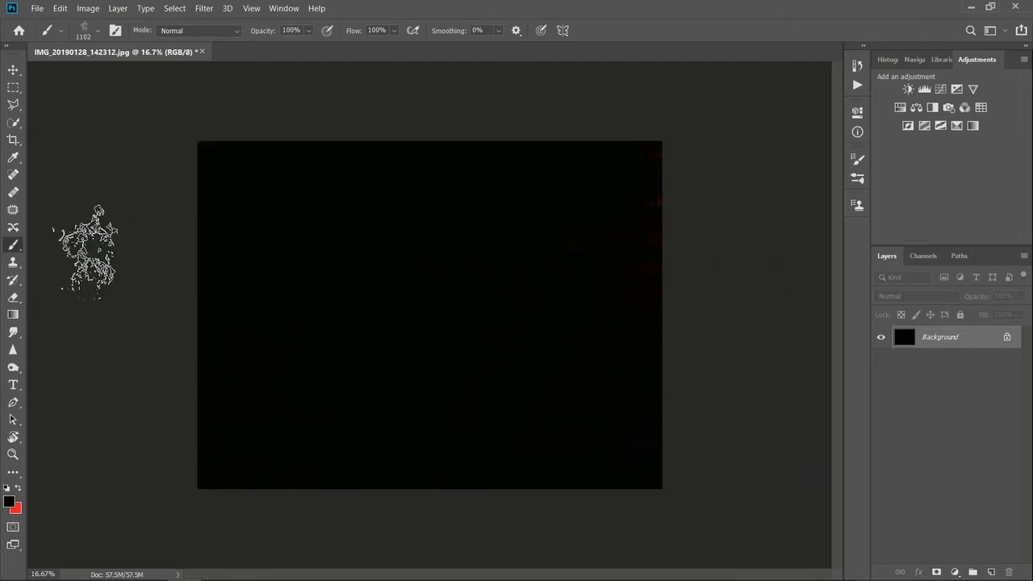
- Activate the History Brush Tool and display the photo's list of history states
click(19, 287)
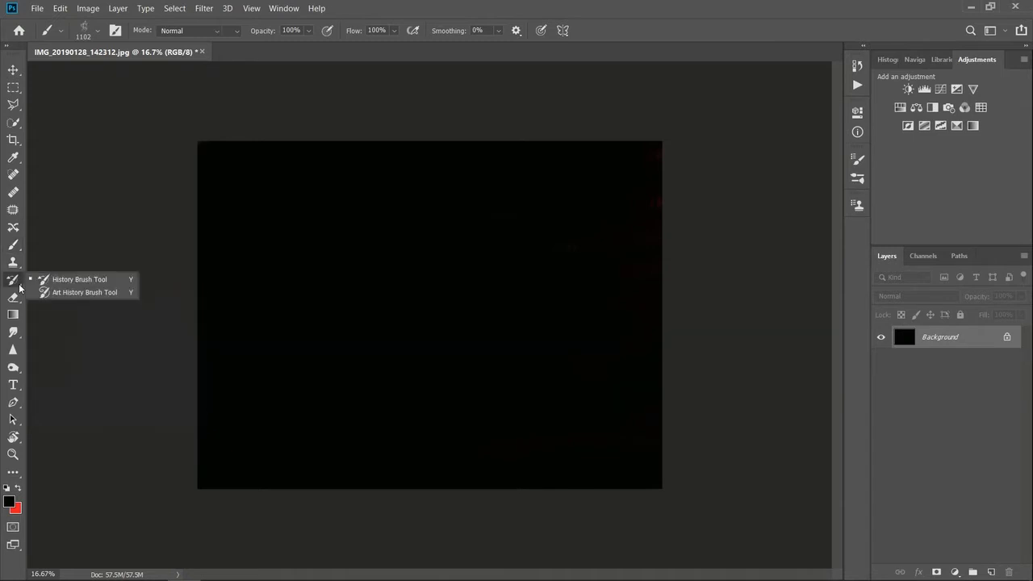
click(66, 280)
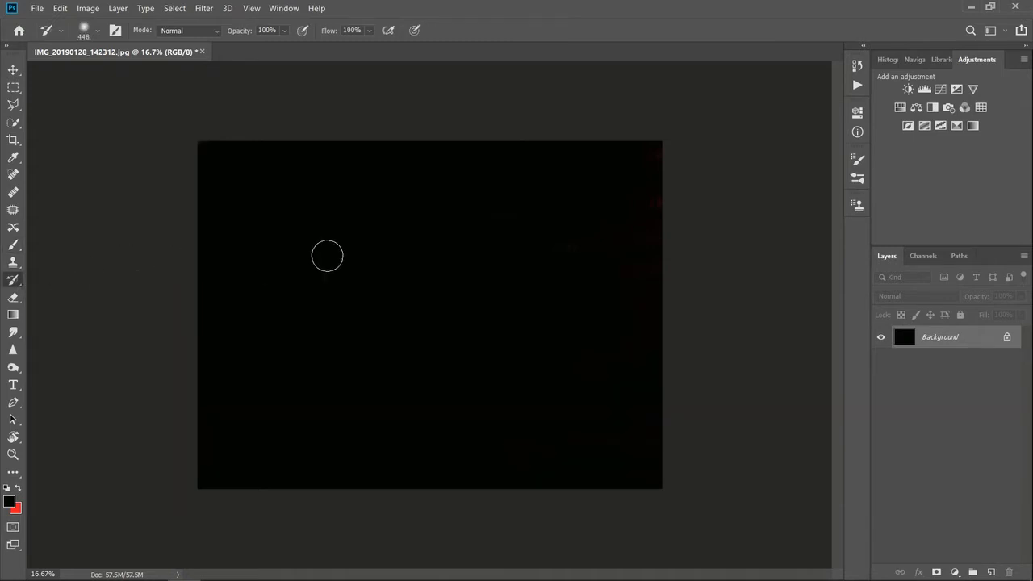
click(284, 9)
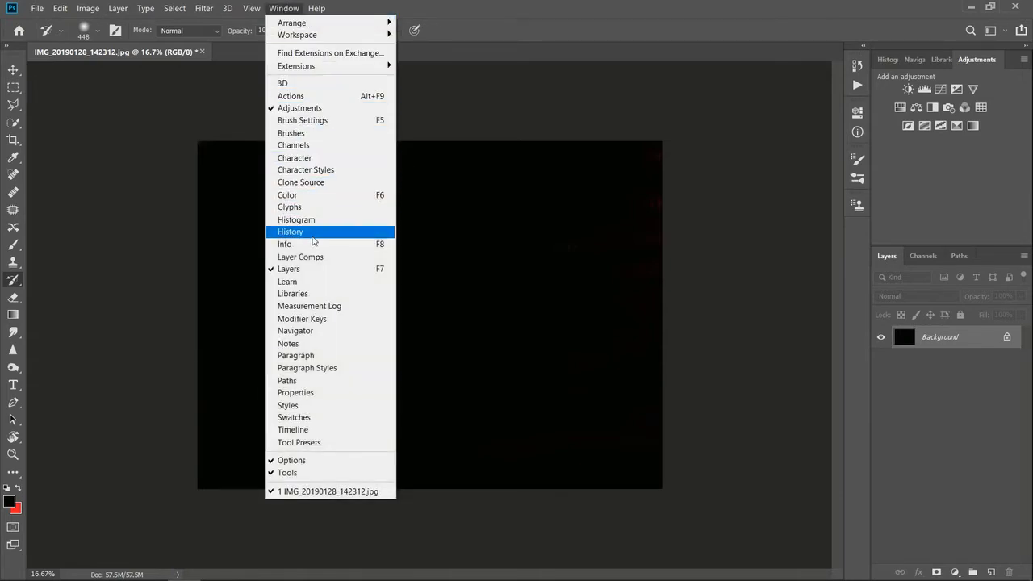
click(306, 232)
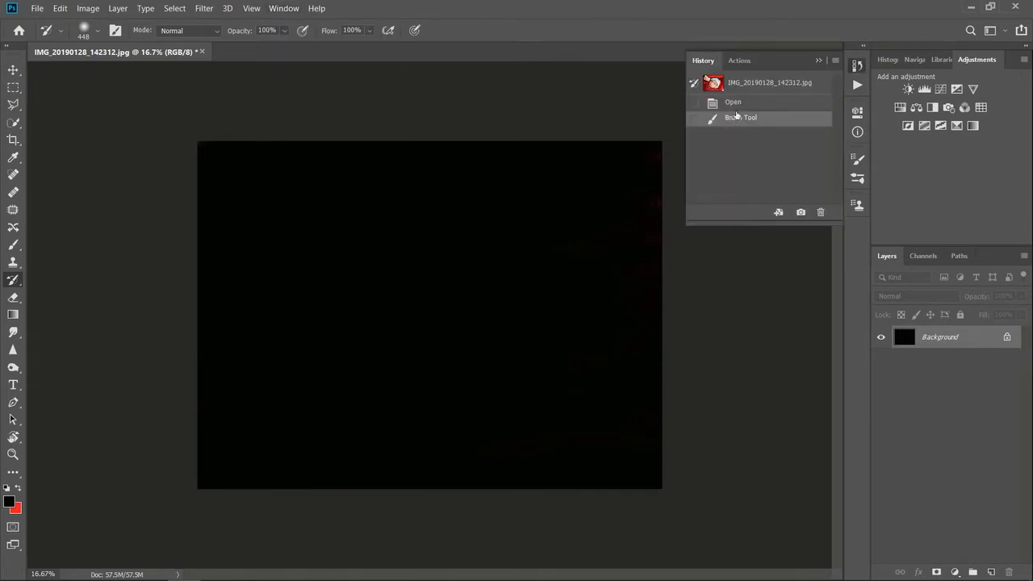
- Restore the baby's face and parts of the hat and red clothing from the black paint using 448 px History Brush strokes
mouse_move(404, 291)
mouse_down()
mouse_move(384, 320)
mouse_move(388, 338)
mouse_move(426, 308)
mouse_move(424, 277)
mouse_move(397, 293)
mouse_move(428, 315)
mouse_move(446, 263)
mouse_move(378, 291)
mouse_move(389, 323)
mouse_move(426, 294)
mouse_move(402, 268)
mouse_move(372, 321)
mouse_move(401, 334)
mouse_move(451, 331)
mouse_move(348, 344)
mouse_move(452, 347)
mouse_move(315, 385)
mouse_move(468, 364)
mouse_move(456, 316)
mouse_move(473, 287)
mouse_move(397, 285)
mouse_move(469, 245)
mouse_move(374, 239)
mouse_move(298, 272)
mouse_move(387, 274)
mouse_move(324, 298)
mouse_move(390, 290)
mouse_move(363, 313)
mouse_move(409, 326)
mouse_move(384, 333)
mouse_up()
key(ctrl+z)
drag(366, 272, 501, 236)
drag(312, 296, 515, 263)
drag(307, 322, 500, 305)
drag(332, 335, 452, 335)
drag(316, 367, 516, 347)
drag(347, 373, 476, 377)
mouse_move(363, 404)
mouse_down()
mouse_move(496, 401)
mouse_move(398, 437)
mouse_up()
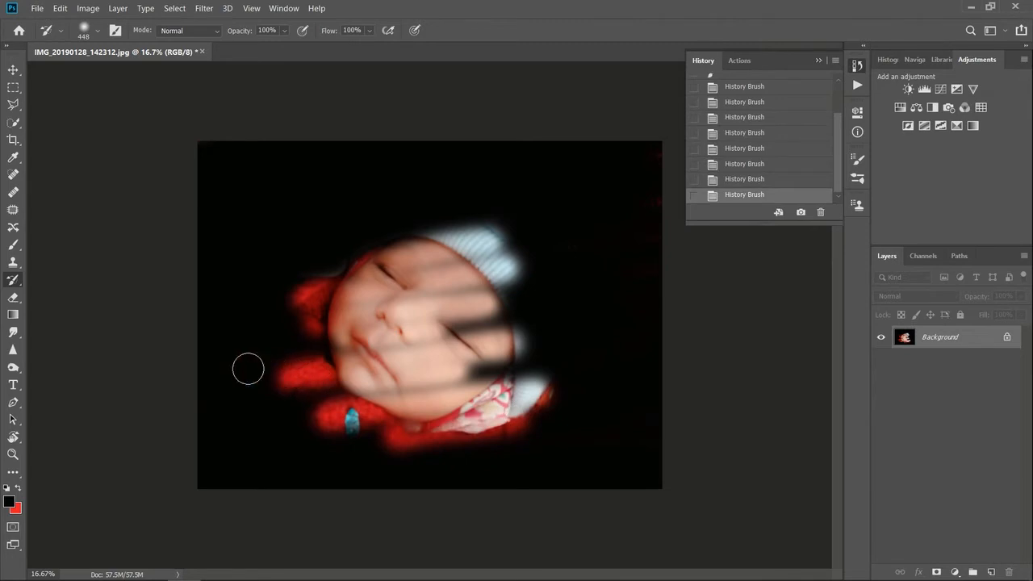
- Set the background color to near-white faf9f9
click(19, 507)
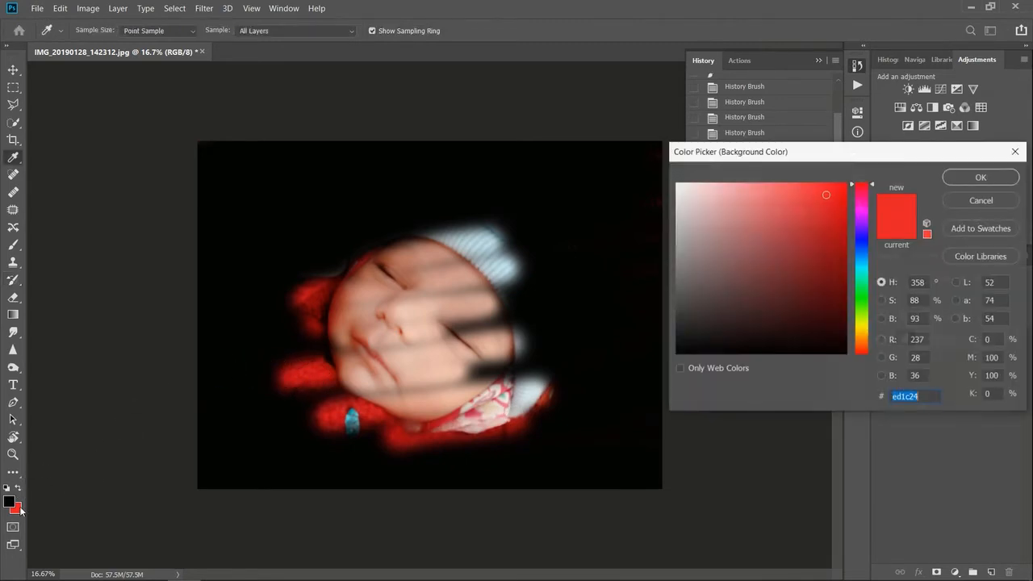
click(677, 187)
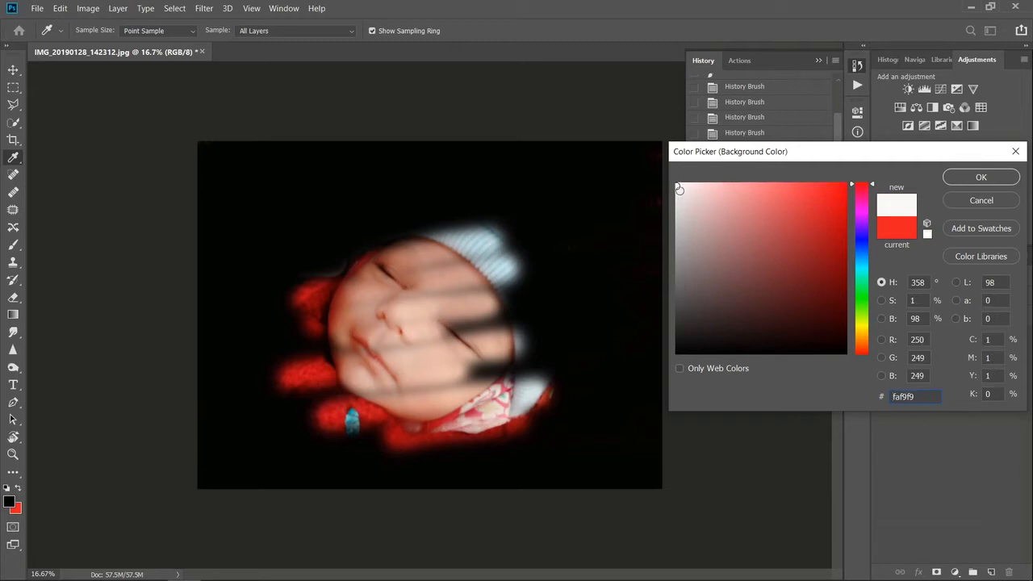
click(963, 179)
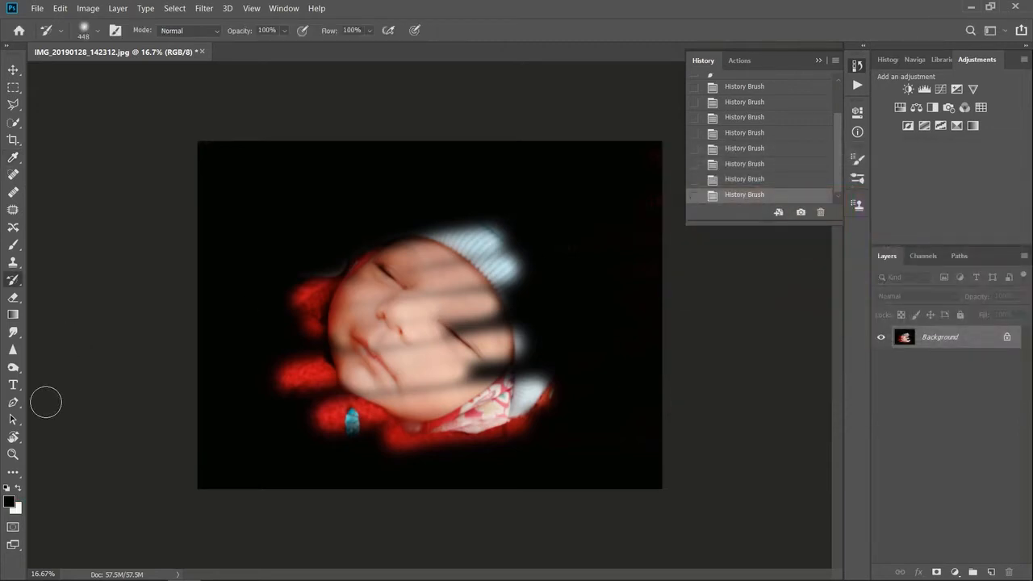
- Paint black around the edges of the restored face with the 1102 px flame brush
click(13, 245)
drag(262, 362, 410, 467)
mouse_move(314, 394)
mouse_down()
mouse_move(339, 438)
mouse_move(228, 309)
mouse_move(288, 360)
mouse_move(278, 263)
mouse_move(290, 238)
mouse_move(287, 343)
mouse_move(327, 270)
mouse_up()
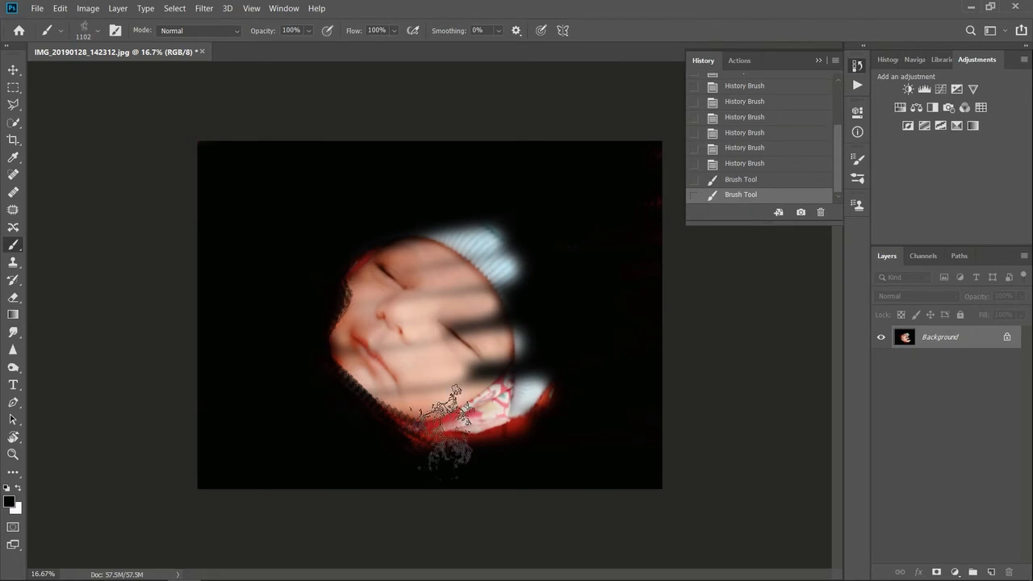
mouse_move(565, 368)
mouse_down()
mouse_move(530, 427)
mouse_move(585, 406)
mouse_up()
mouse_move(549, 256)
mouse_down()
mouse_move(492, 392)
mouse_move(503, 263)
mouse_move(479, 181)
mouse_move(512, 297)
mouse_move(424, 194)
mouse_move(468, 228)
mouse_move(291, 251)
mouse_move(503, 194)
mouse_move(318, 288)
mouse_up()
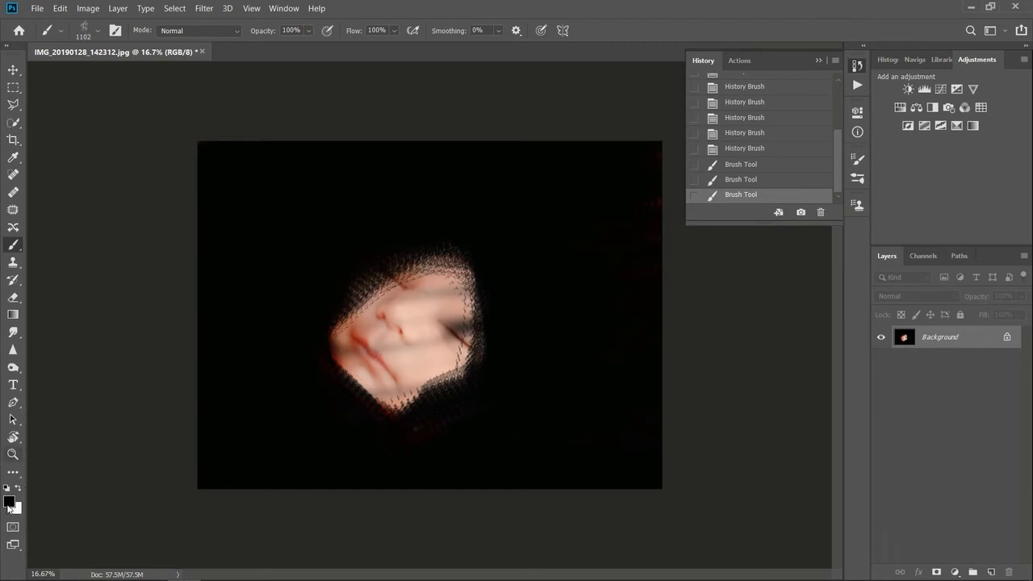
- Cover most of the photo with white flame brush strokes, and restore the baby's face, hat and hand with the History Brush
mouse_move(380, 334)
mouse_down()
mouse_move(379, 274)
mouse_move(339, 379)
mouse_move(424, 234)
mouse_move(363, 400)
mouse_move(452, 250)
mouse_move(452, 363)
mouse_move(488, 404)
mouse_move(505, 294)
mouse_move(509, 323)
mouse_move(509, 343)
mouse_move(488, 266)
mouse_move(448, 432)
mouse_move(448, 246)
mouse_move(490, 234)
mouse_move(322, 259)
mouse_move(417, 294)
mouse_move(264, 351)
mouse_move(247, 424)
mouse_move(601, 408)
mouse_move(319, 428)
mouse_move(573, 367)
mouse_move(444, 278)
mouse_move(269, 242)
mouse_move(408, 186)
mouse_move(428, 184)
mouse_move(305, 231)
mouse_move(254, 290)
mouse_move(658, 278)
mouse_move(490, 333)
mouse_move(516, 324)
mouse_up()
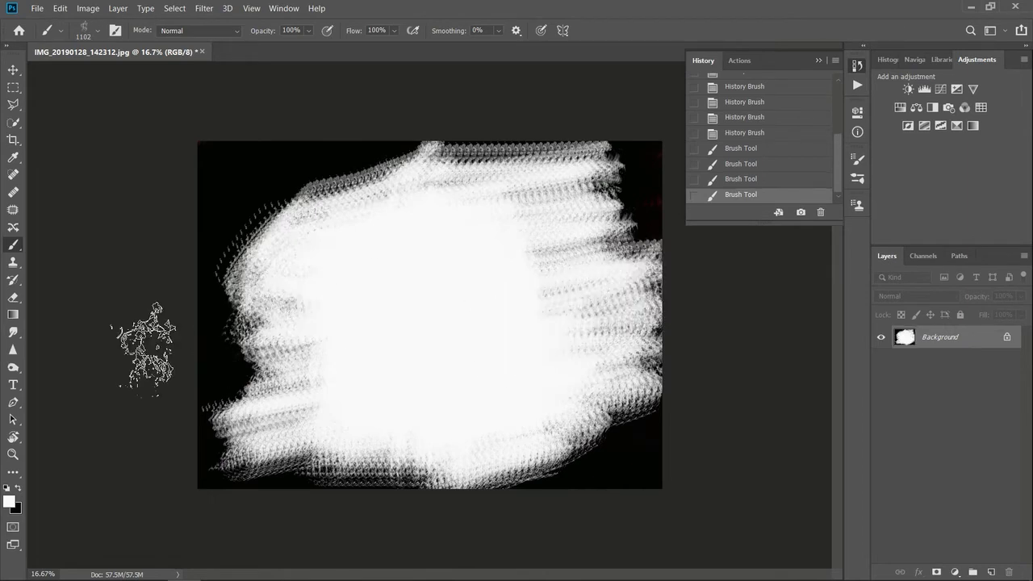
click(15, 280)
mouse_move(535, 328)
mouse_down()
mouse_move(464, 304)
mouse_move(400, 299)
mouse_move(374, 316)
mouse_move(478, 276)
mouse_move(501, 253)
mouse_move(401, 252)
mouse_move(299, 275)
mouse_move(437, 231)
mouse_move(442, 219)
mouse_move(334, 231)
mouse_move(484, 182)
mouse_move(356, 206)
mouse_move(281, 264)
mouse_move(385, 220)
mouse_move(270, 230)
mouse_move(568, 223)
mouse_move(557, 259)
mouse_move(383, 345)
mouse_move(375, 380)
mouse_move(405, 404)
mouse_move(561, 364)
mouse_move(514, 386)
mouse_move(544, 310)
mouse_move(522, 291)
mouse_move(359, 349)
mouse_move(349, 322)
mouse_move(307, 315)
mouse_move(347, 290)
mouse_move(316, 276)
mouse_move(351, 304)
mouse_move(314, 346)
mouse_move(318, 380)
mouse_move(345, 414)
mouse_move(335, 435)
mouse_move(352, 453)
mouse_move(554, 409)
mouse_move(606, 345)
mouse_move(579, 349)
mouse_up()
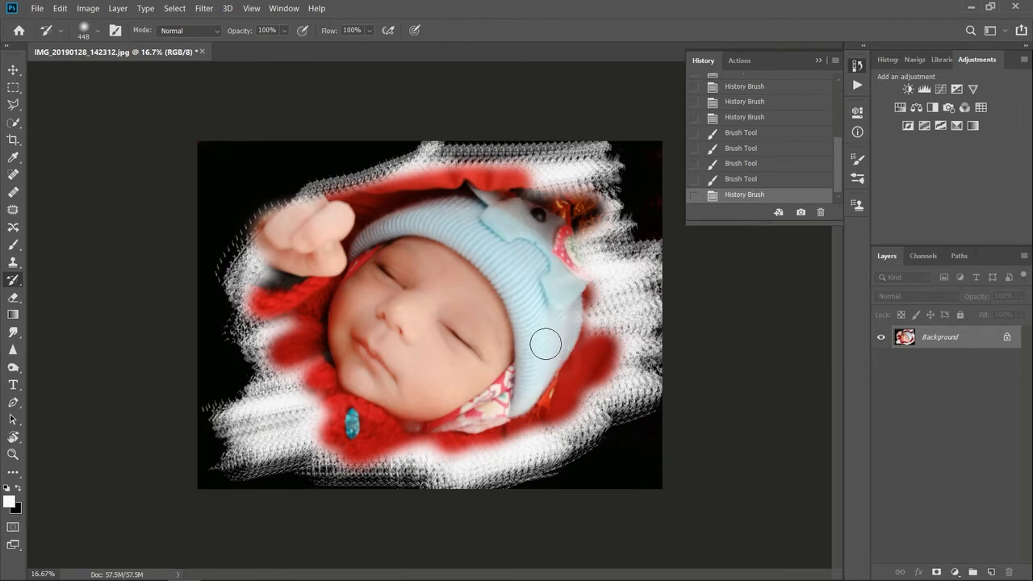
- Try extra History Brush strokes along the hat's outer edge and the photo's lower-left area, undoing the latest ones
drag(573, 228, 581, 278)
mouse_move(559, 225)
mouse_down()
mouse_move(594, 320)
mouse_move(597, 347)
mouse_up()
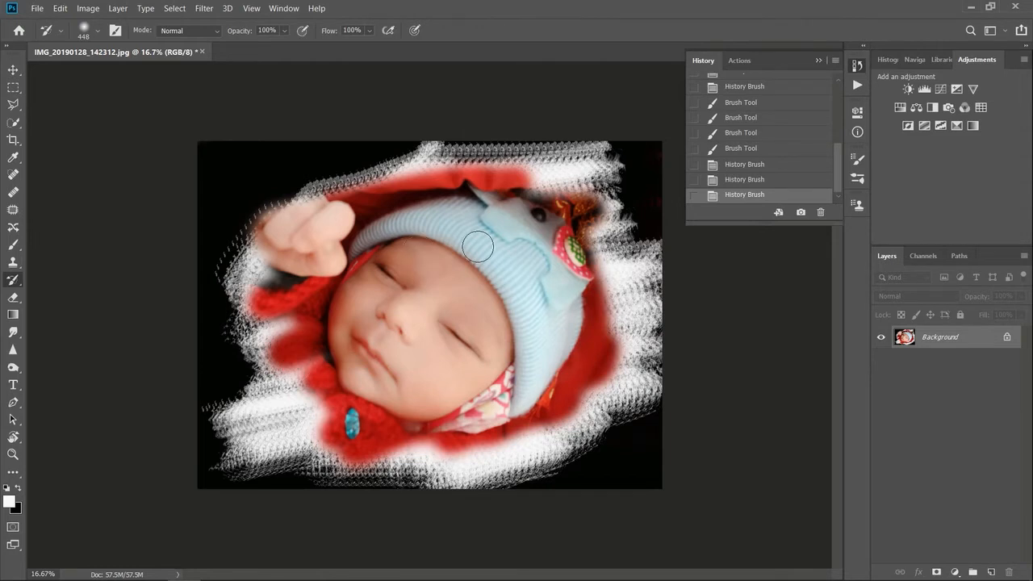
key(ctrl+z)
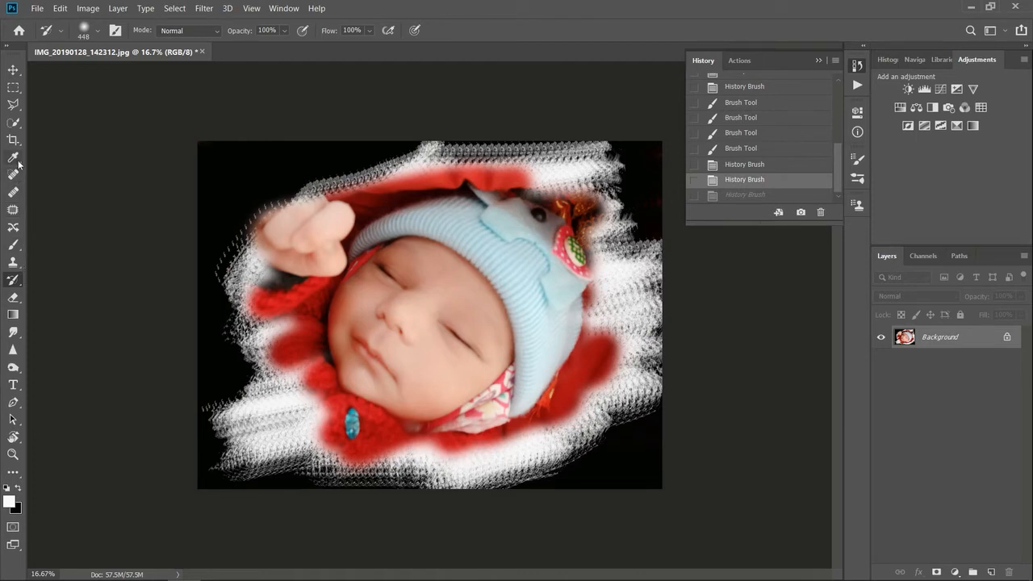
drag(230, 375, 239, 476)
key(ctrl+z)
- Step through the recorded Brush Tool and History Brush states, and return to the first History Brush state after the white painting
click(741, 102)
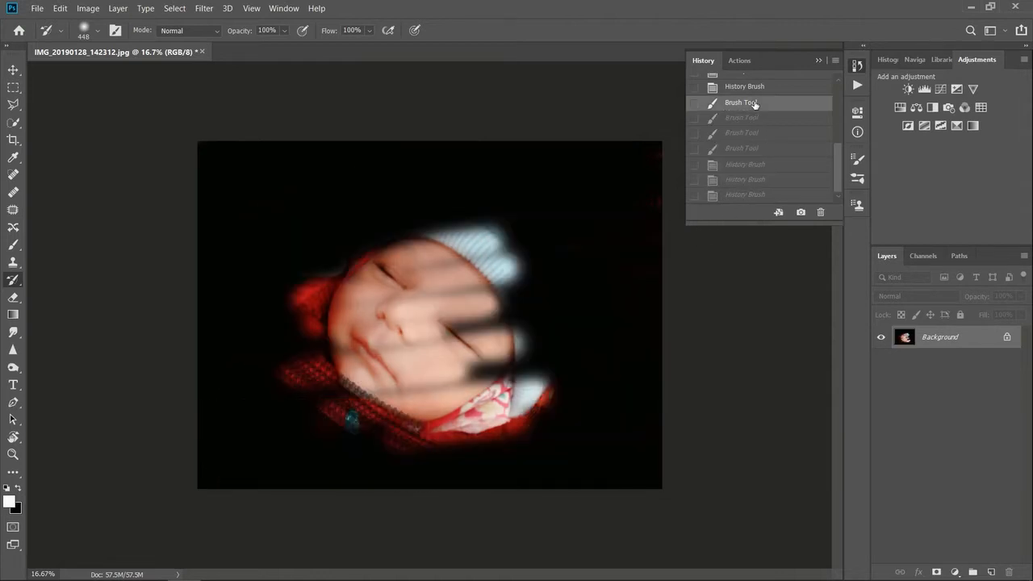
click(747, 180)
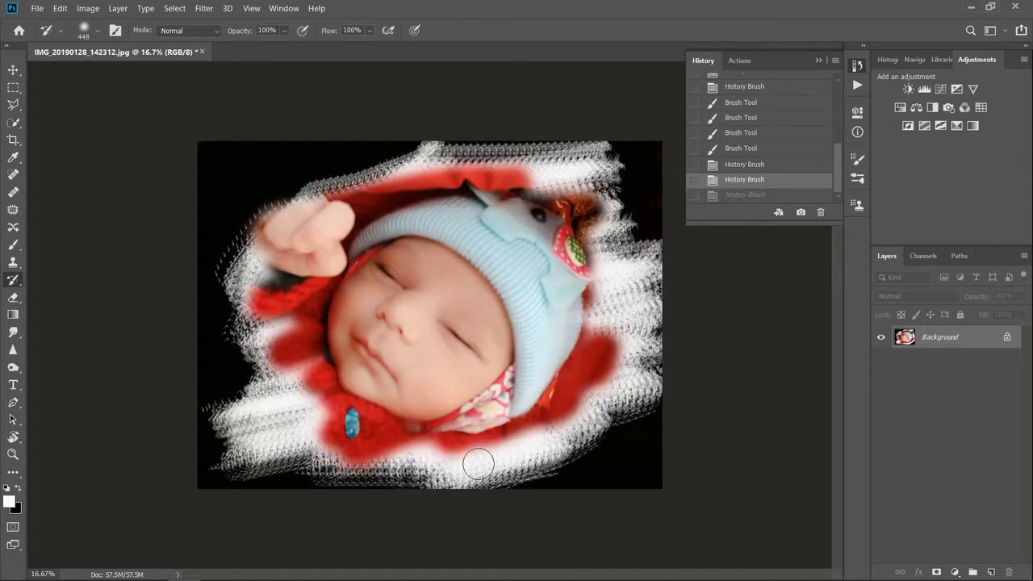
click(744, 87)
click(743, 103)
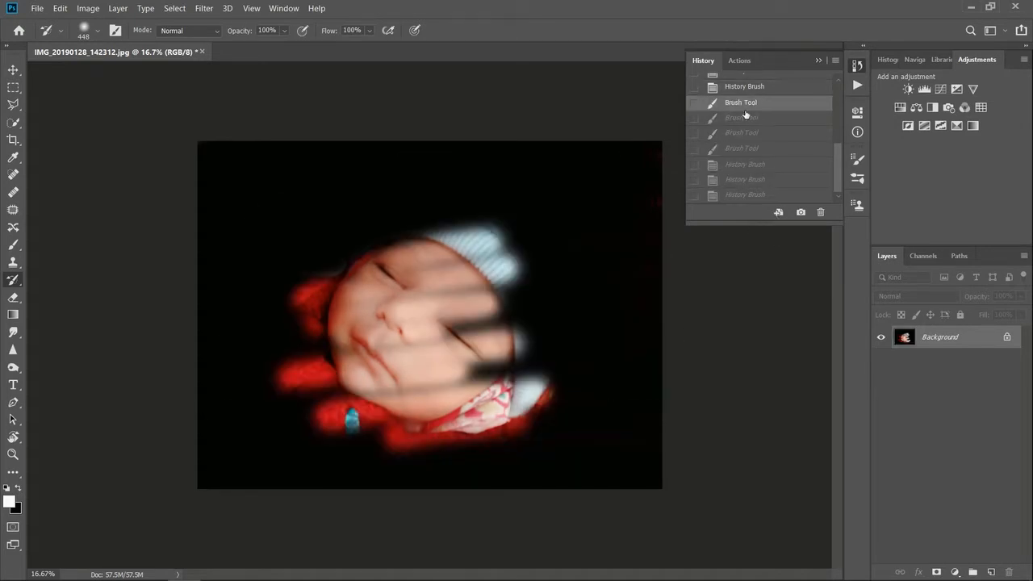
click(747, 132)
click(750, 149)
click(754, 166)
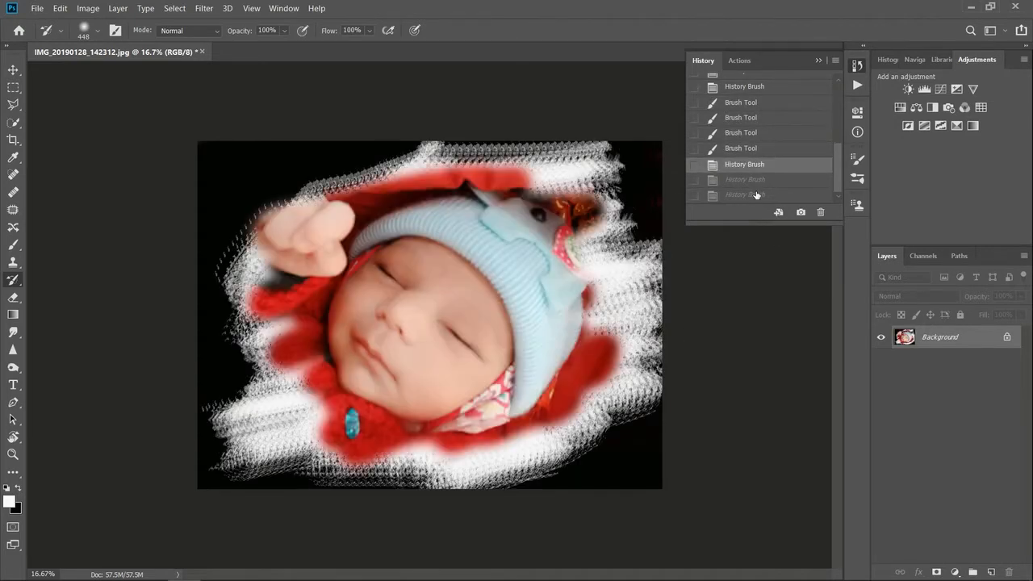
click(757, 196)
click(749, 165)
click(748, 148)
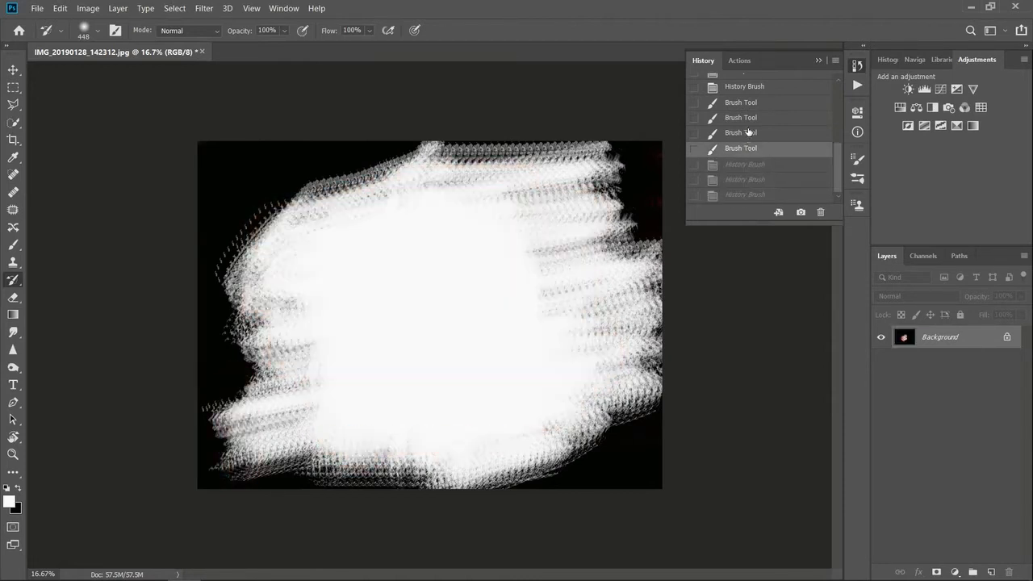
click(748, 132)
click(755, 165)
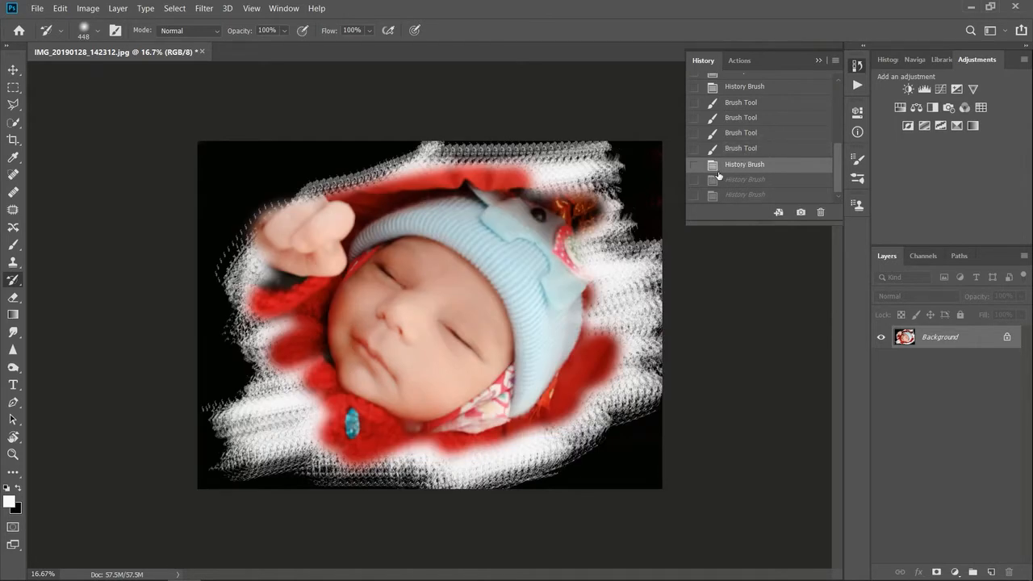
- Paint over the white surroundings of the baby in black with the 1102 px flame brush
click(13, 245)
click(17, 489)
mouse_move(203, 394)
mouse_down()
mouse_move(308, 474)
mouse_move(158, 427)
mouse_move(235, 464)
mouse_move(176, 452)
mouse_move(302, 484)
mouse_move(192, 423)
mouse_move(298, 477)
mouse_move(210, 466)
mouse_move(418, 514)
mouse_move(238, 484)
mouse_move(490, 490)
mouse_move(458, 478)
mouse_move(357, 490)
mouse_move(524, 473)
mouse_move(390, 505)
mouse_move(575, 470)
mouse_move(583, 455)
mouse_move(562, 450)
mouse_move(557, 463)
mouse_move(607, 438)
mouse_move(583, 416)
mouse_move(559, 420)
mouse_move(595, 406)
mouse_move(614, 371)
mouse_move(649, 366)
mouse_move(651, 245)
mouse_move(641, 360)
mouse_move(623, 327)
mouse_move(599, 214)
mouse_move(603, 248)
mouse_move(645, 265)
mouse_move(601, 173)
mouse_move(537, 134)
mouse_move(605, 167)
mouse_move(378, 127)
mouse_move(483, 133)
mouse_move(273, 176)
mouse_move(379, 155)
mouse_move(214, 245)
mouse_move(227, 272)
mouse_move(212, 218)
mouse_move(252, 382)
mouse_move(297, 359)
mouse_move(262, 278)
mouse_move(319, 402)
mouse_move(308, 434)
mouse_move(219, 335)
mouse_move(304, 425)
mouse_move(242, 229)
mouse_move(288, 349)
mouse_move(236, 280)
mouse_move(334, 460)
mouse_up()
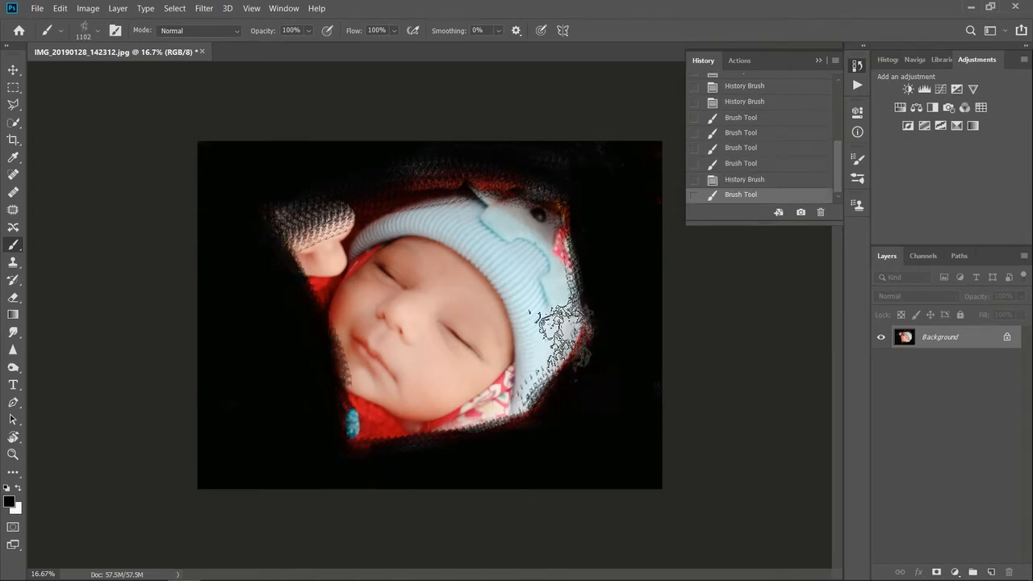
- Restore the hand, hat and red clothing around the face with the 448 px History Brush, and collapse the list of history states
click(13, 279)
mouse_move(292, 266)
mouse_down()
mouse_move(370, 201)
mouse_move(297, 245)
mouse_move(260, 240)
mouse_move(299, 209)
mouse_move(381, 206)
mouse_move(355, 204)
mouse_move(465, 189)
mouse_move(472, 179)
mouse_move(399, 183)
mouse_move(555, 198)
mouse_move(489, 233)
mouse_move(554, 239)
mouse_move(588, 257)
mouse_move(574, 269)
mouse_move(580, 348)
mouse_move(553, 368)
mouse_move(511, 430)
mouse_move(456, 439)
mouse_move(438, 420)
mouse_move(314, 418)
mouse_move(305, 382)
mouse_move(322, 259)
mouse_move(297, 252)
mouse_move(272, 268)
mouse_up()
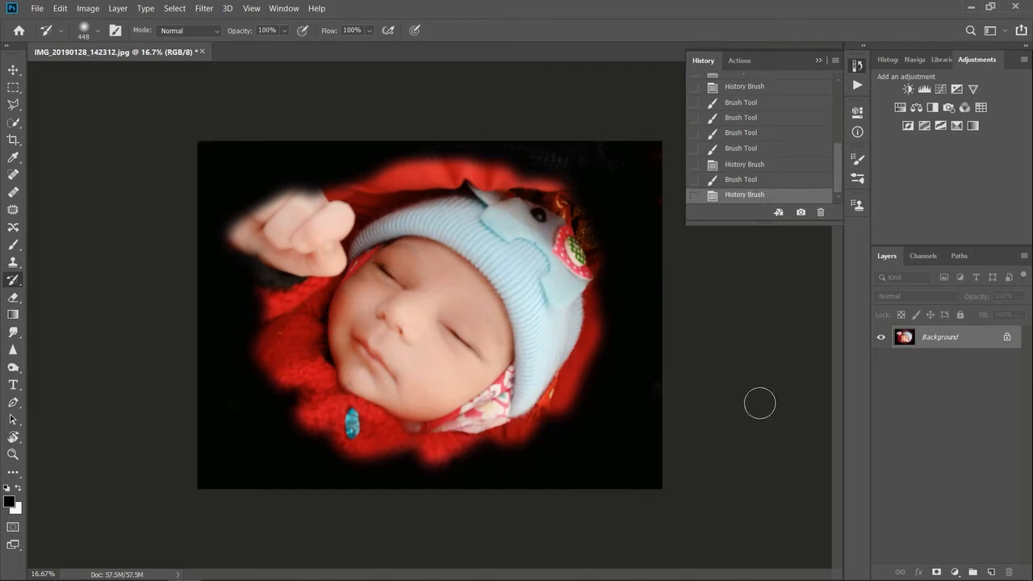
click(820, 60)
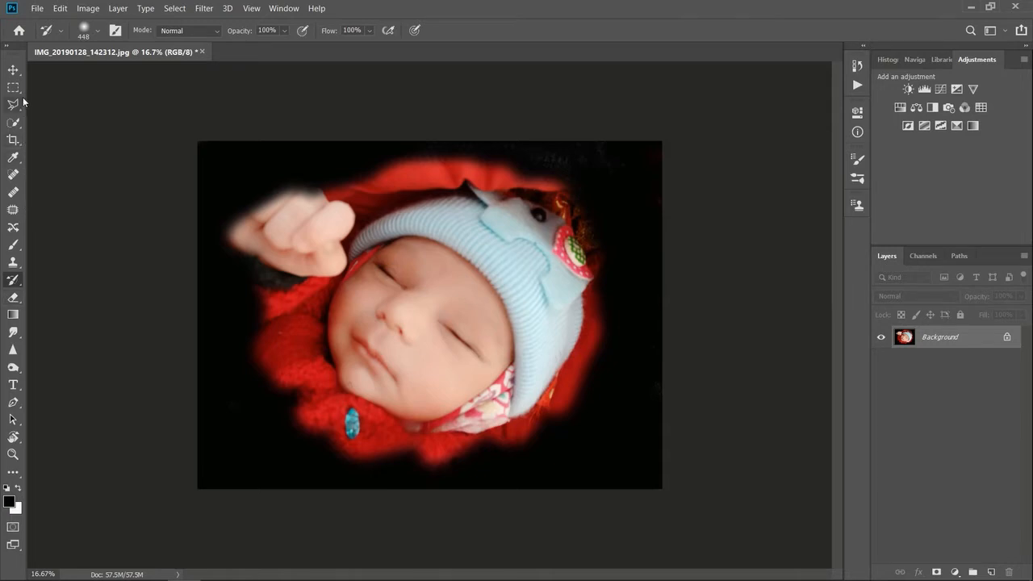
- Try a diagonal black-to-white linear gradient directly on the Background layer, and undo it
click(13, 314)
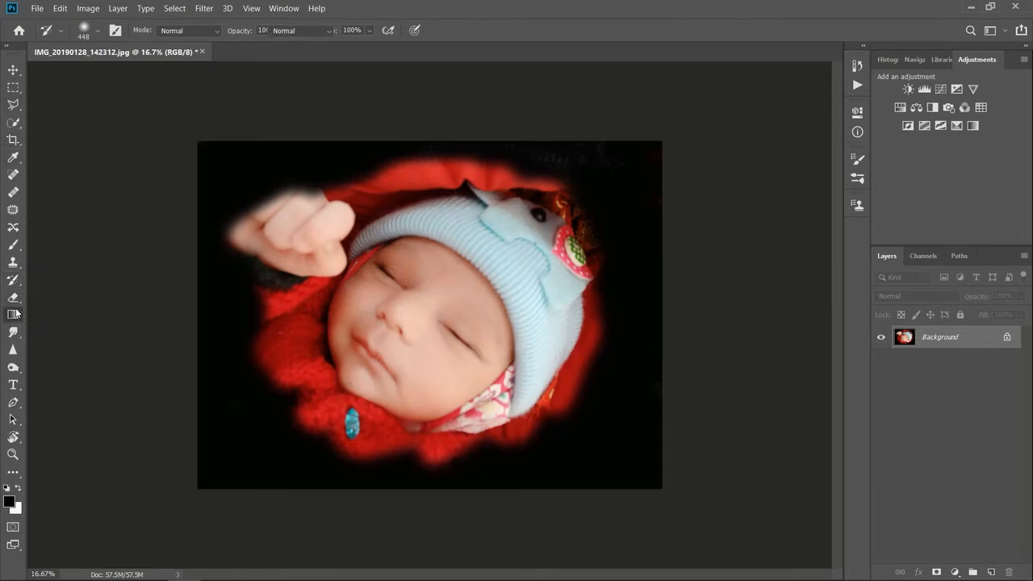
drag(219, 160, 635, 470)
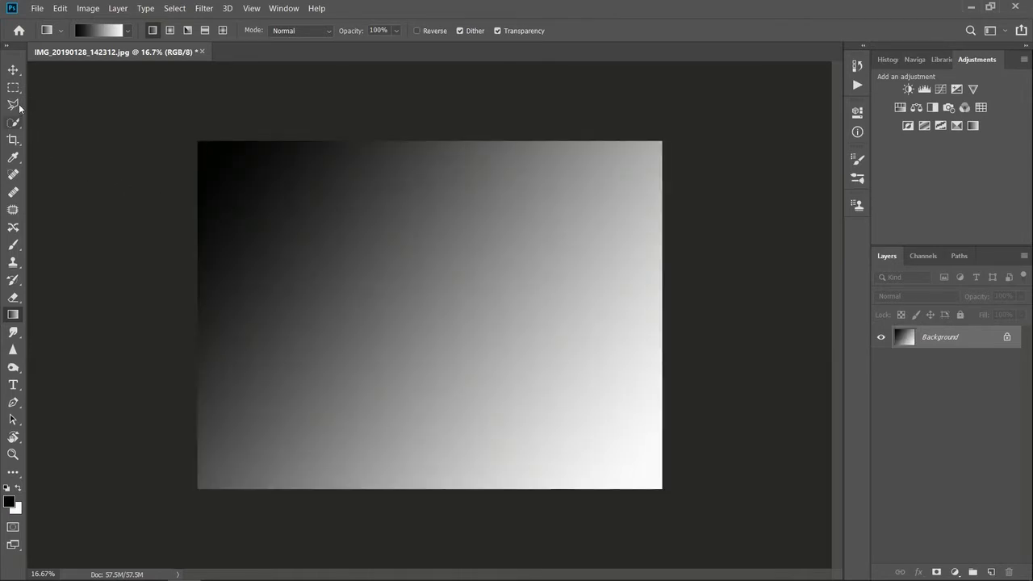
click(13, 71)
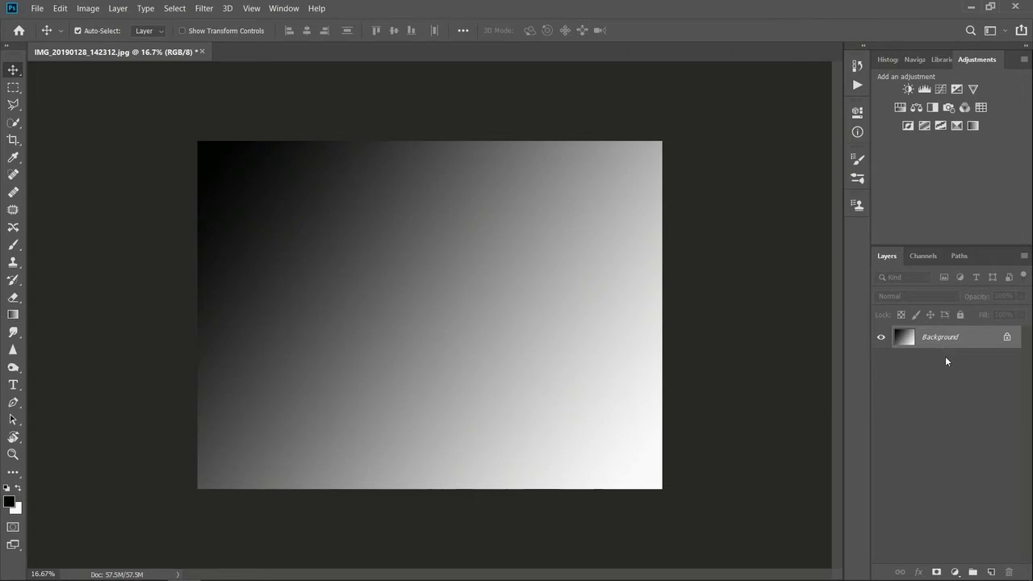
key(ctrl+z)
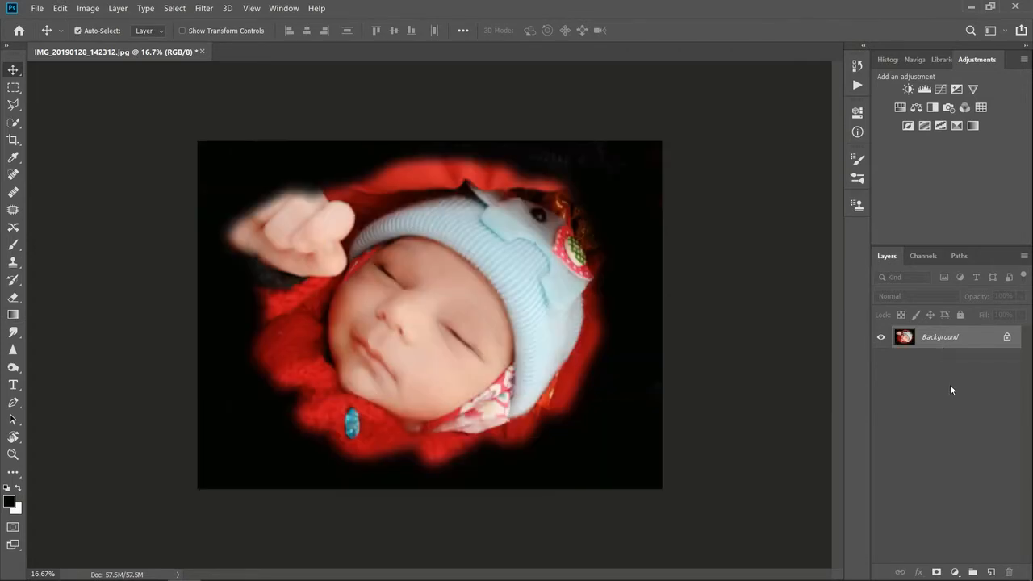
- Unlock the Background layer and fill a new layer above it with a diagonal black-to-white linear gradient
click(1007, 337)
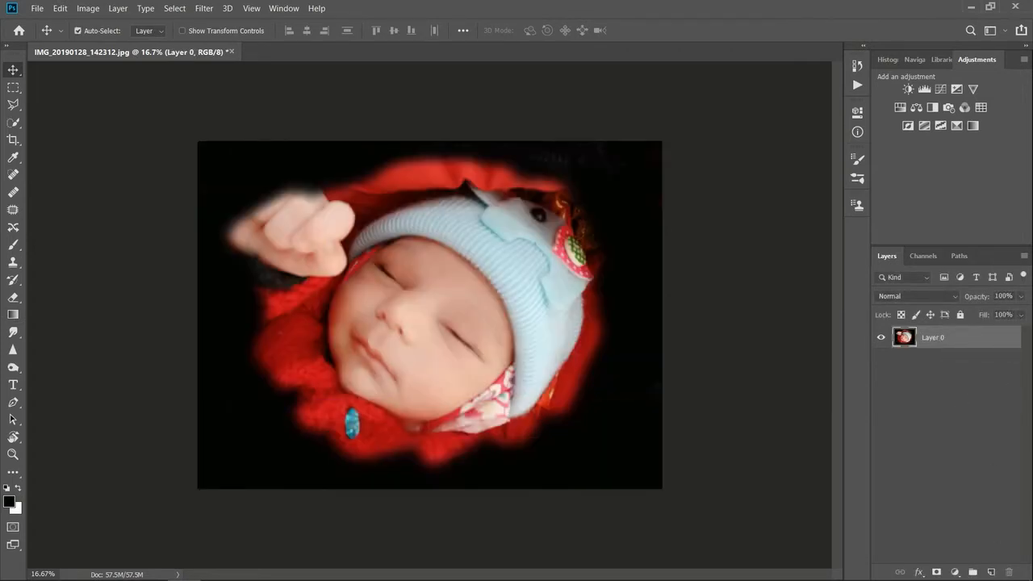
click(992, 572)
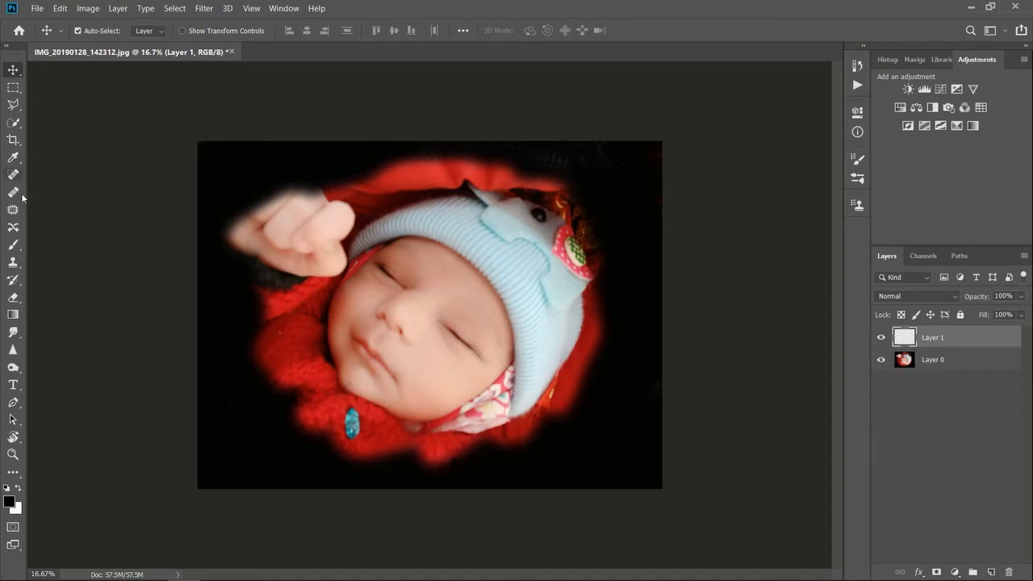
click(13, 314)
drag(218, 166, 623, 462)
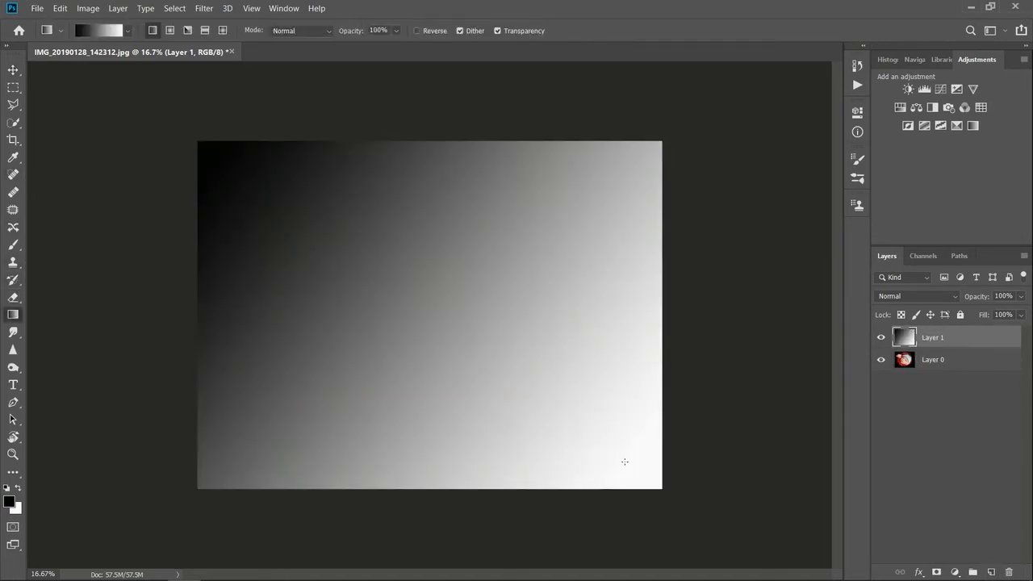
- Set the gradient layer's blend mode to Color and deselect all layers
click(927, 296)
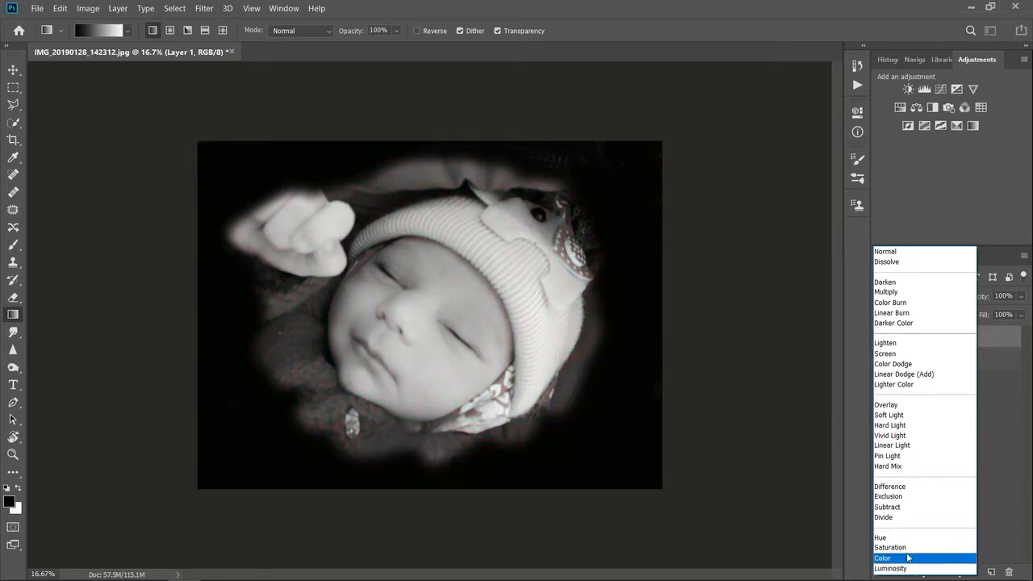
click(908, 558)
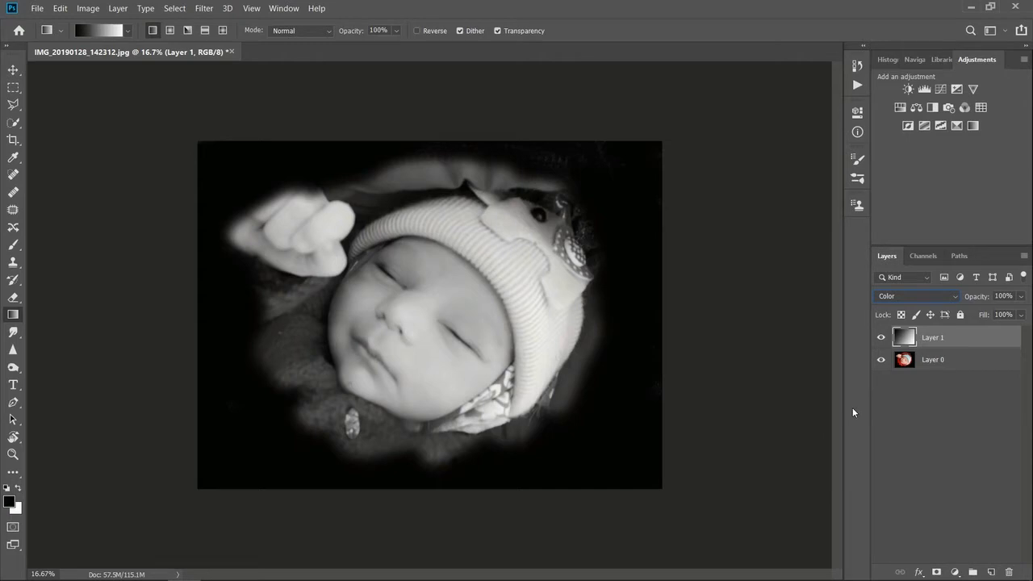
click(958, 432)
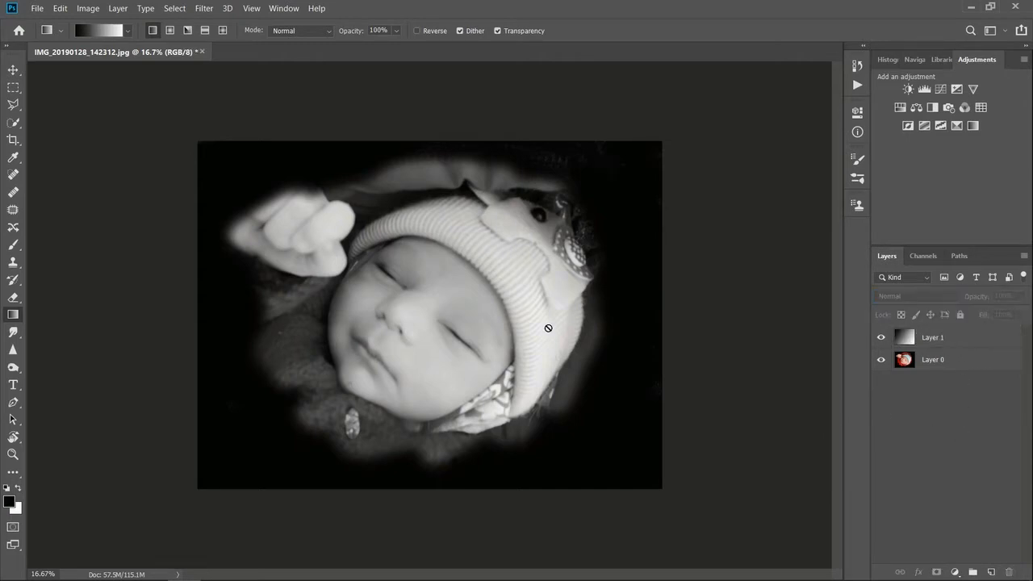
- Try to paint over the baby's hat with the History Brush while no layer is selected
click(13, 279)
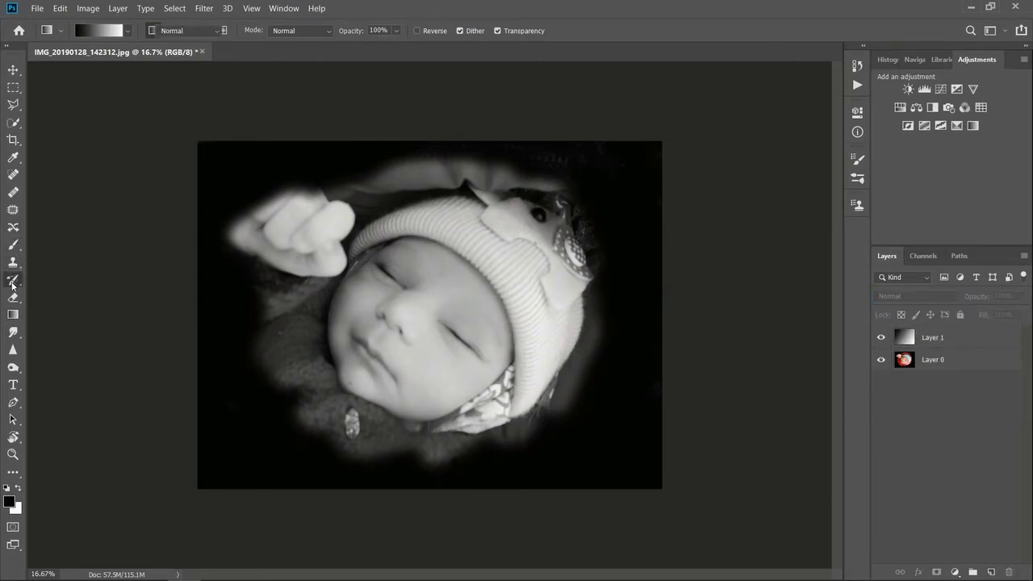
click(462, 227)
click(525, 232)
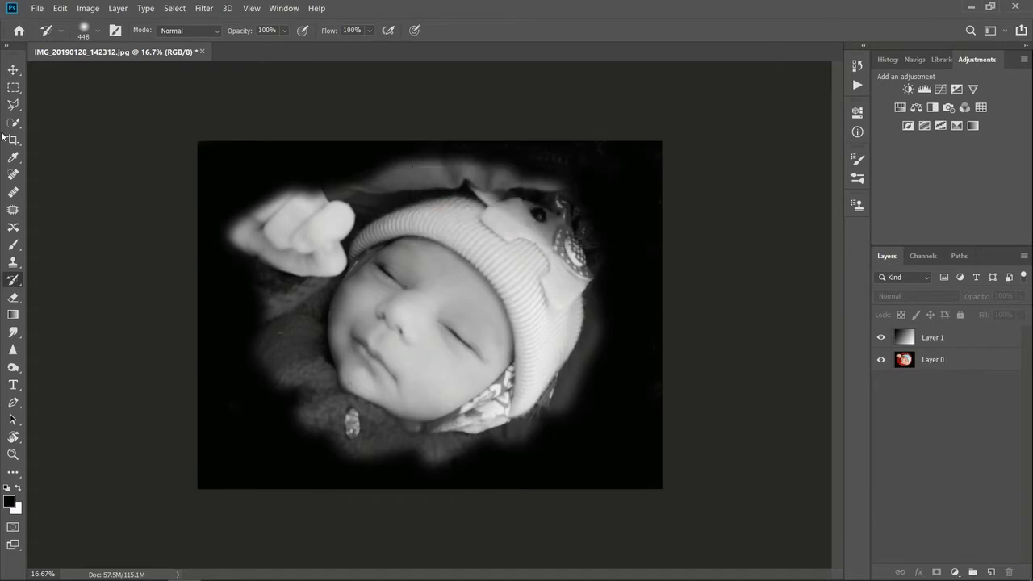
- Merge the gradient layer Layer 1 and the photo layer Layer 0 into one layer
click(14, 87)
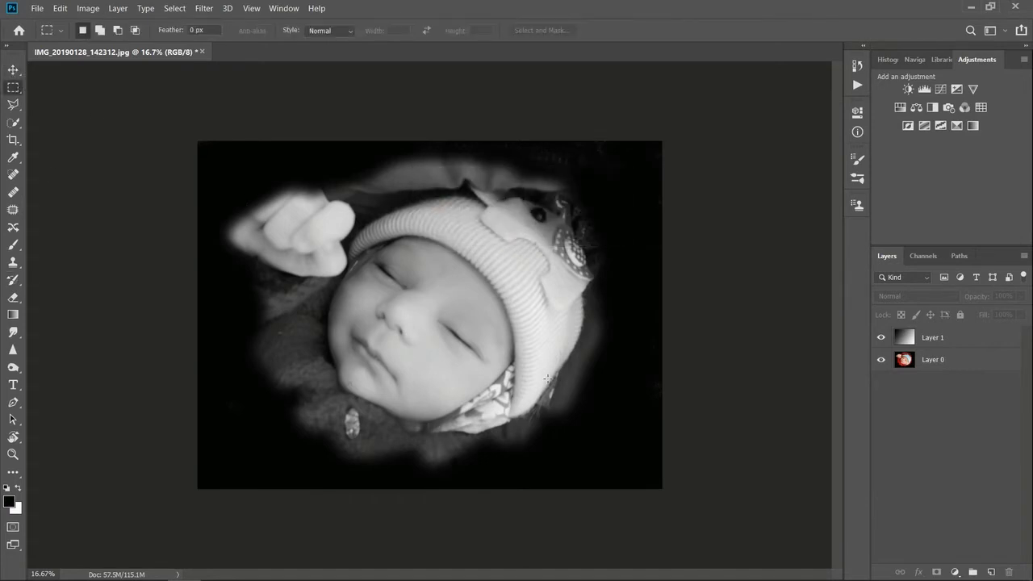
click(944, 340)
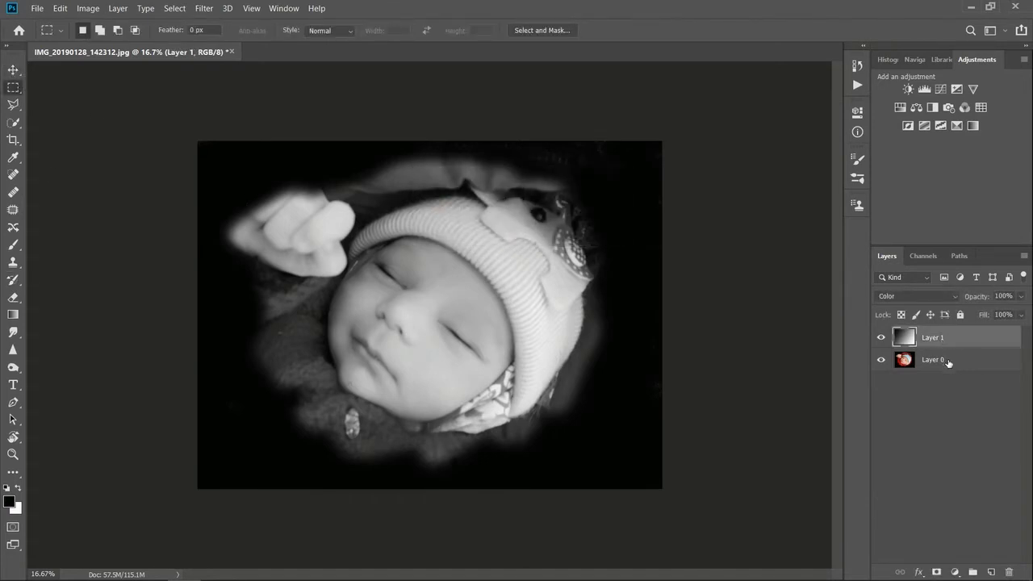
shift+click(948, 360)
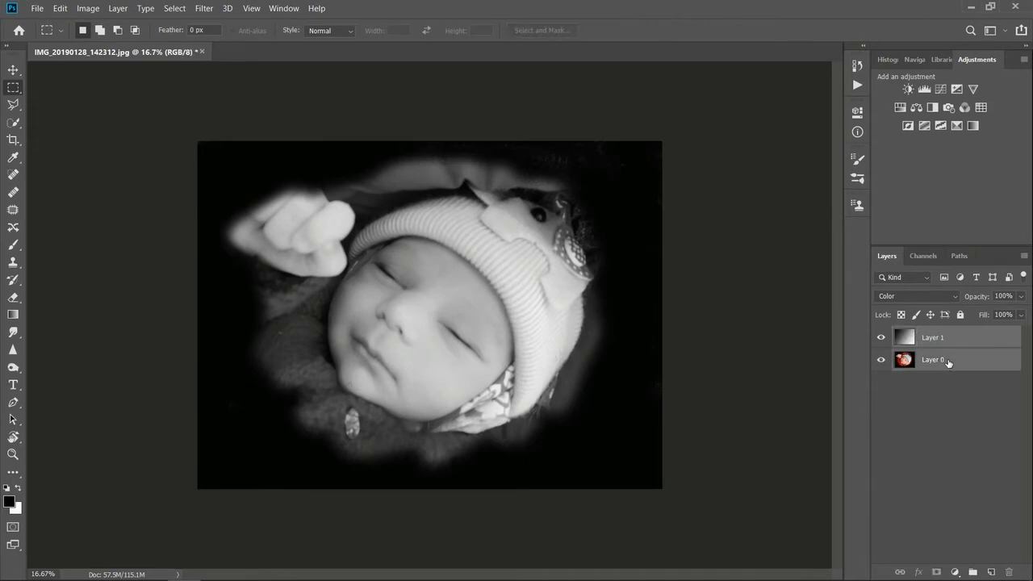
key(ctrl+e)
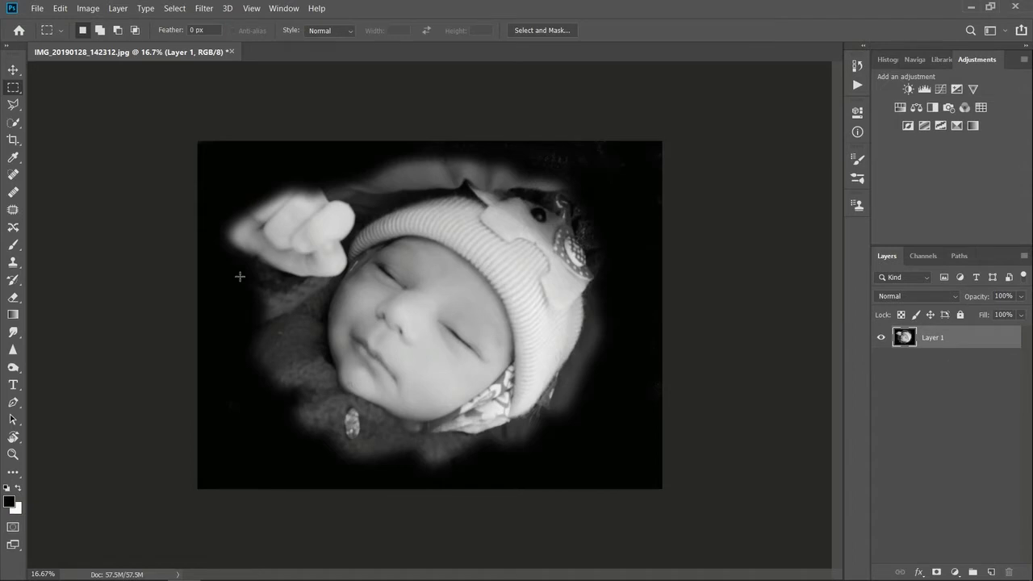
- Restore the original colour of the baby's face with the History Brush, leaving the hat in black and white
click(13, 280)
drag(361, 252, 332, 321)
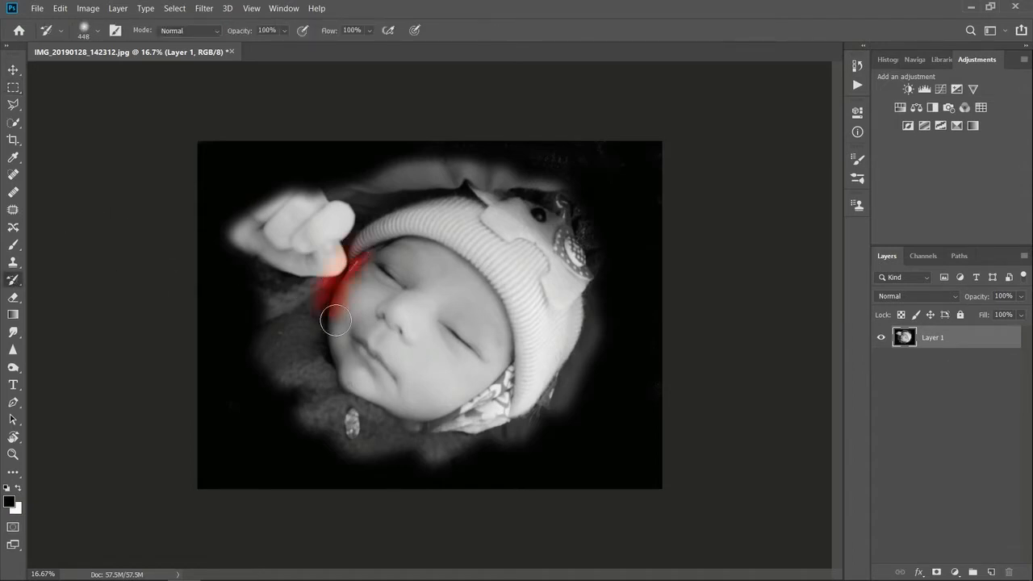
drag(287, 247, 380, 191)
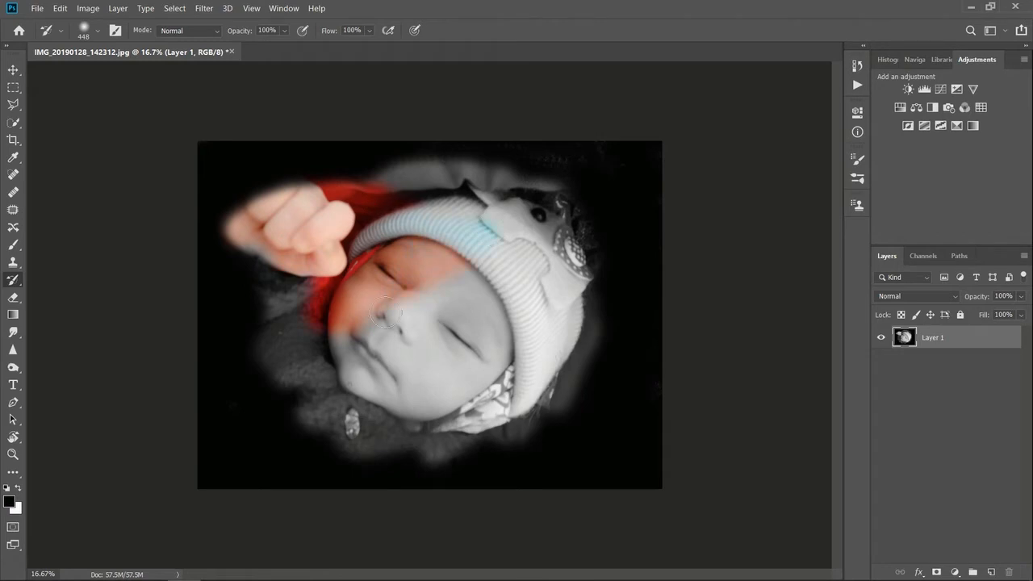
key(ctrl+z)
mouse_move(370, 265)
mouse_down()
mouse_move(344, 320)
mouse_move(357, 375)
mouse_up()
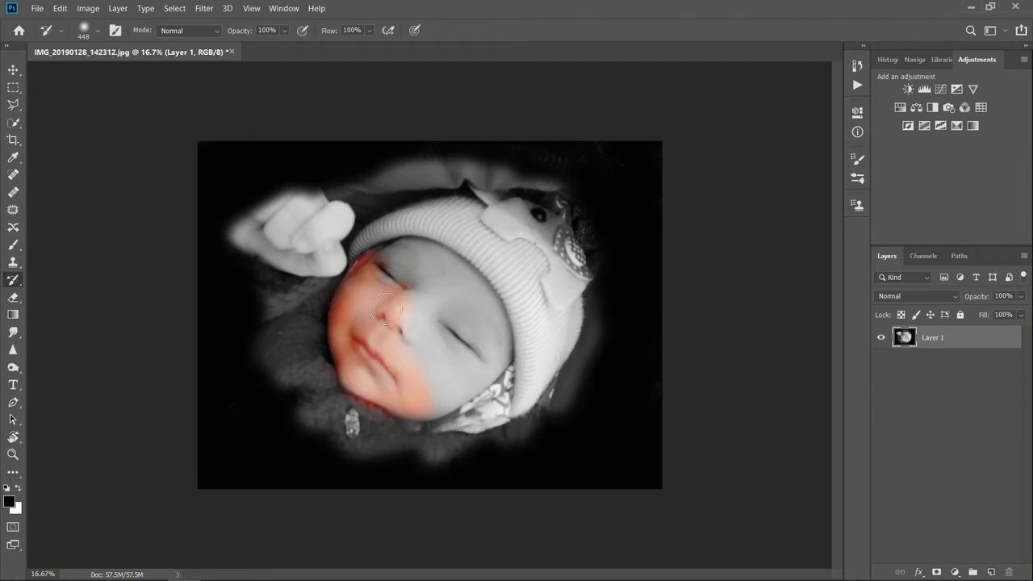
drag(393, 261, 409, 252)
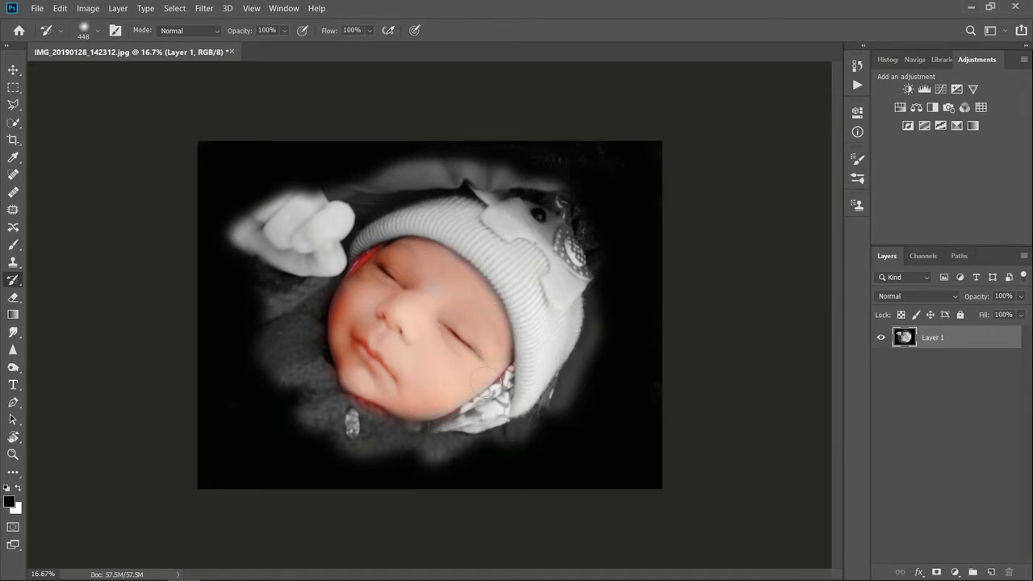
mouse_move(258, 226)
mouse_down()
mouse_move(230, 236)
mouse_move(317, 199)
mouse_move(332, 229)
mouse_move(342, 215)
mouse_move(322, 250)
mouse_move(262, 247)
mouse_move(338, 260)
mouse_move(312, 239)
mouse_move(330, 241)
mouse_move(290, 257)
mouse_move(277, 249)
mouse_move(307, 267)
mouse_move(335, 250)
mouse_up()
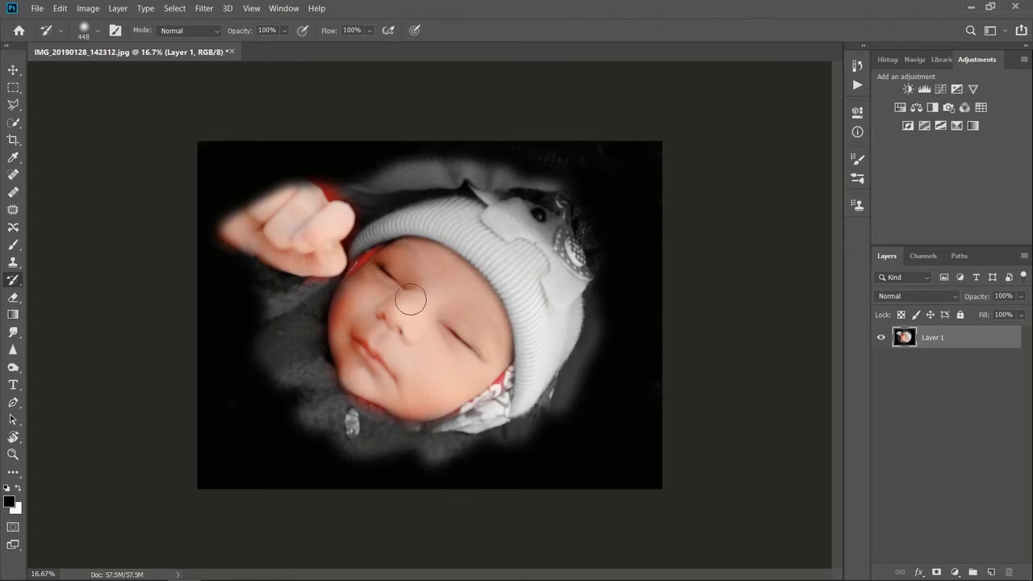
key(ctrl+z)
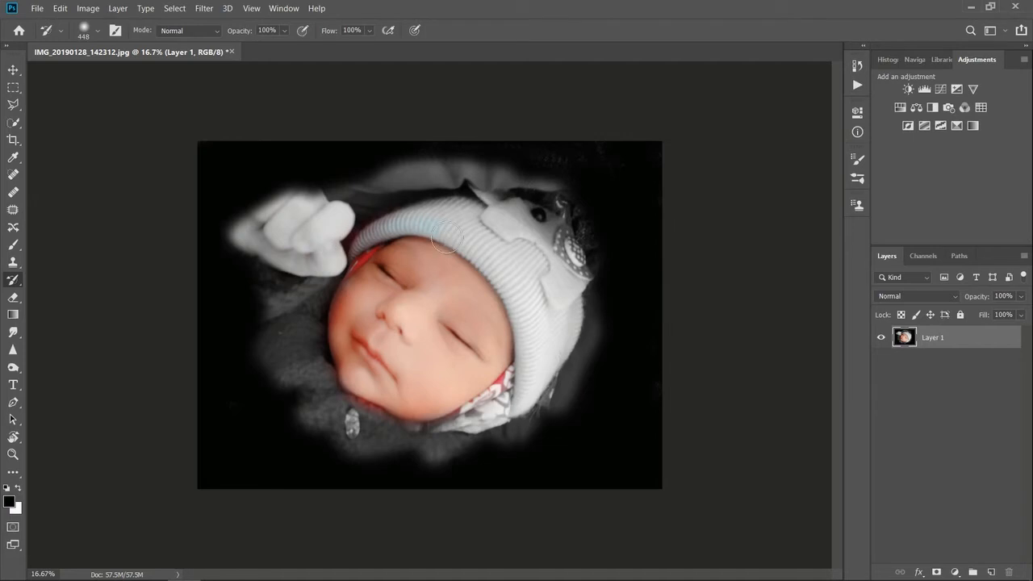
mouse_move(481, 290)
mouse_down()
mouse_move(437, 223)
mouse_move(422, 221)
mouse_move(501, 227)
mouse_move(392, 213)
mouse_up()
- Restore the original colour of the hand, the red clothing and the patterned fabric below the face with the History Brush
key(ctrl+plus)
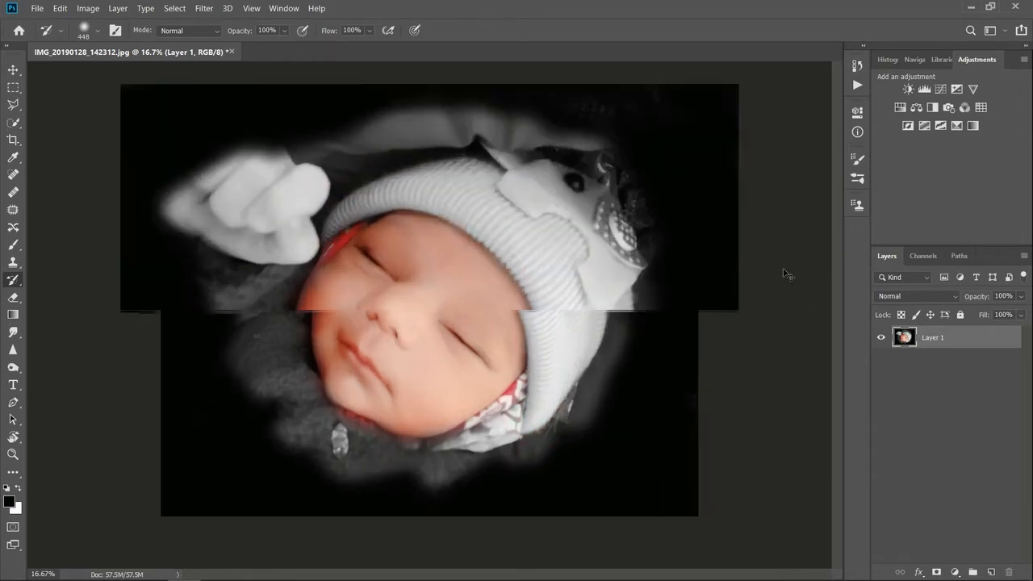
mouse_move(208, 173)
mouse_down()
mouse_move(153, 194)
mouse_move(243, 235)
mouse_move(258, 229)
mouse_move(247, 173)
mouse_move(225, 170)
mouse_move(240, 150)
mouse_move(206, 151)
mouse_move(239, 153)
mouse_move(267, 178)
mouse_move(296, 168)
mouse_move(269, 205)
mouse_move(280, 237)
mouse_up()
mouse_move(169, 356)
mouse_down()
mouse_move(228, 414)
mouse_move(203, 351)
mouse_move(244, 383)
mouse_move(246, 320)
mouse_move(232, 346)
mouse_move(269, 275)
mouse_move(165, 320)
mouse_move(209, 258)
mouse_move(176, 240)
mouse_up()
mouse_move(266, 396)
mouse_down()
mouse_move(285, 454)
mouse_move(275, 489)
mouse_move(371, 468)
mouse_move(340, 518)
mouse_move(387, 522)
mouse_move(464, 504)
mouse_move(510, 517)
mouse_move(530, 498)
mouse_move(478, 479)
mouse_move(501, 456)
mouse_up()
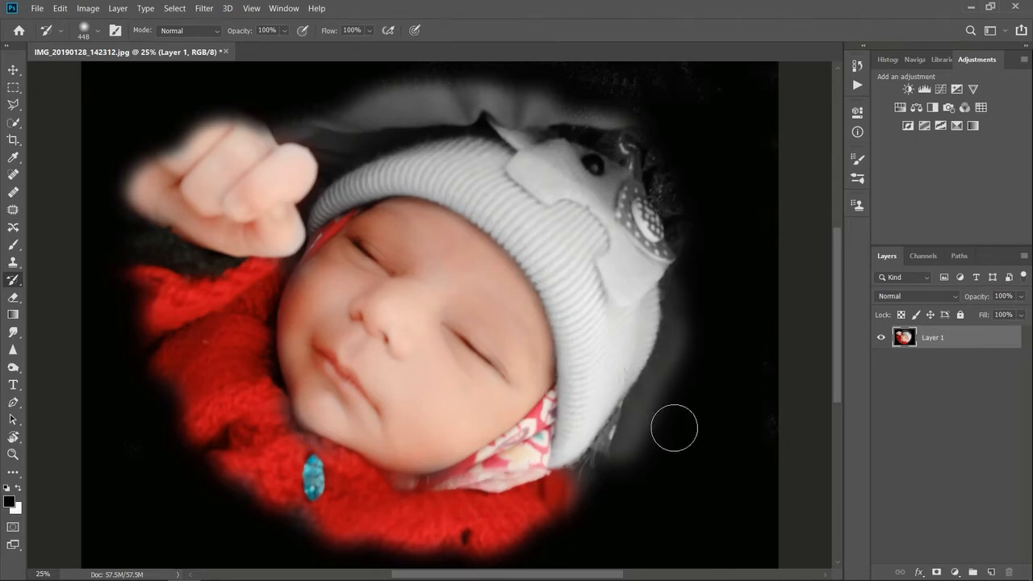
key(ctrl+minus)
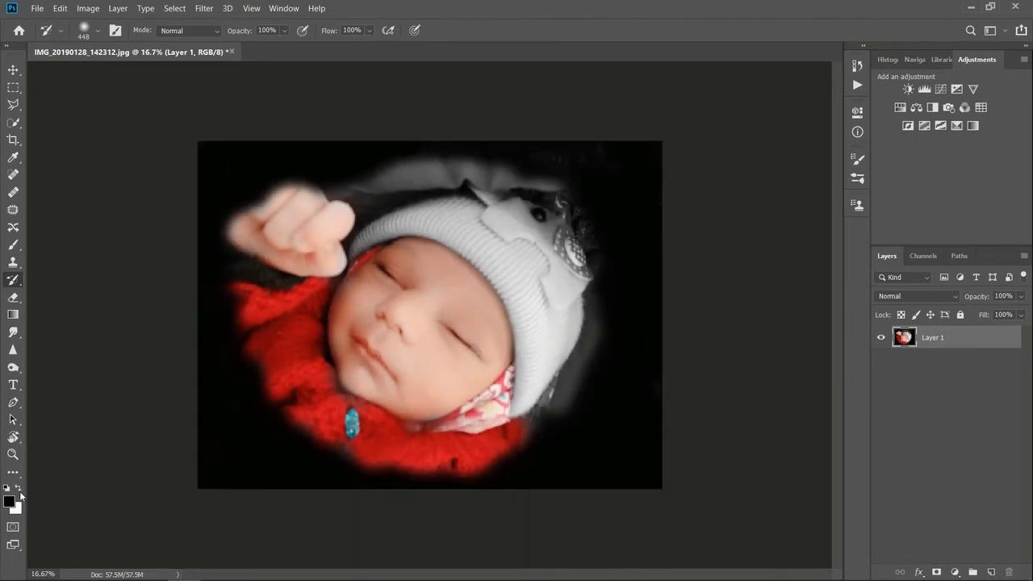
mouse_move(548, 427)
mouse_down()
mouse_move(489, 445)
mouse_move(556, 414)
mouse_move(492, 435)
mouse_up()
mouse_move(563, 398)
mouse_down()
mouse_move(545, 447)
mouse_move(517, 420)
mouse_up()
click(13, 70)
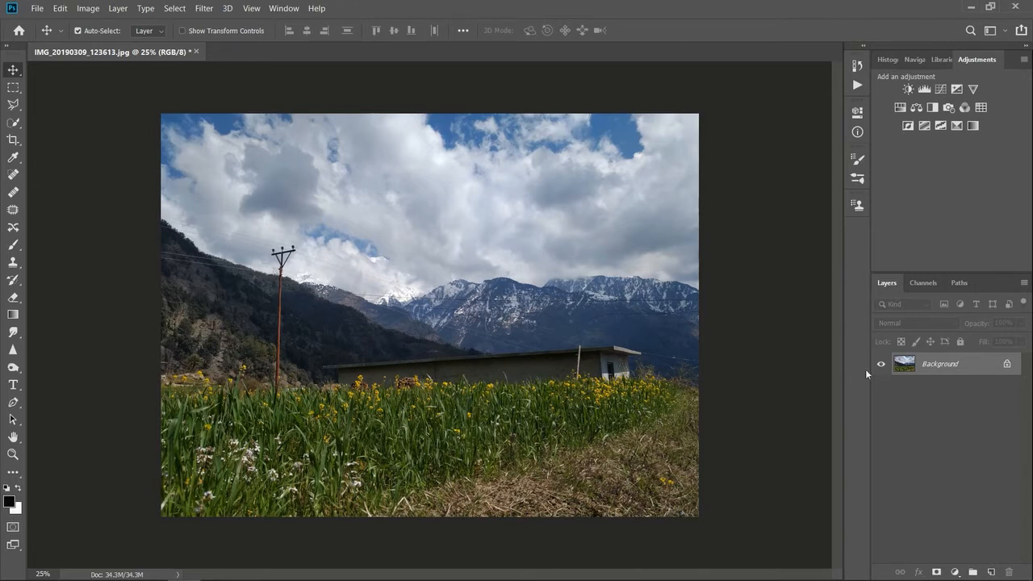
- Add a Solid Color fill layer in near-white (fefdfd) above the landscape photo
click(957, 572)
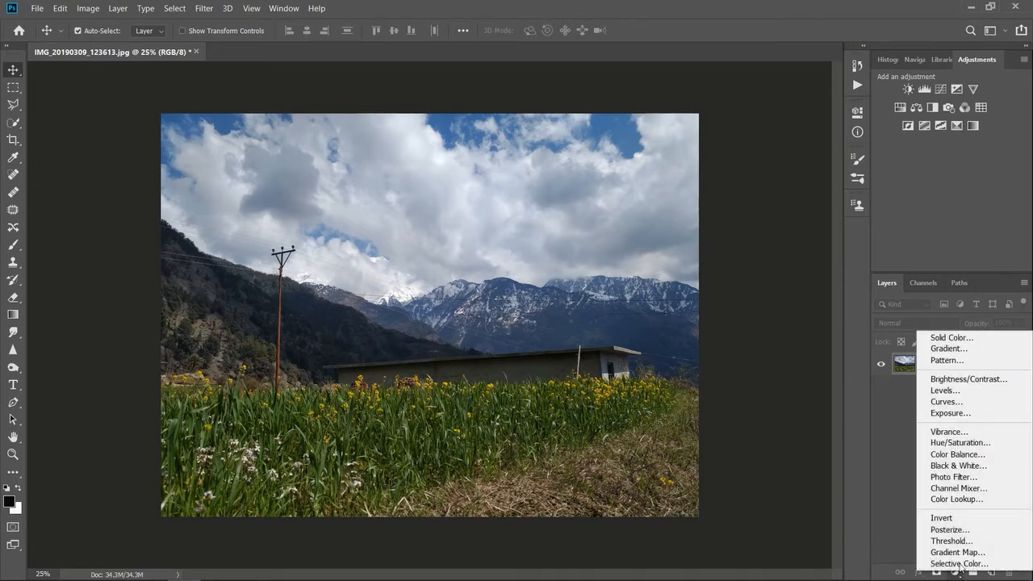
click(984, 337)
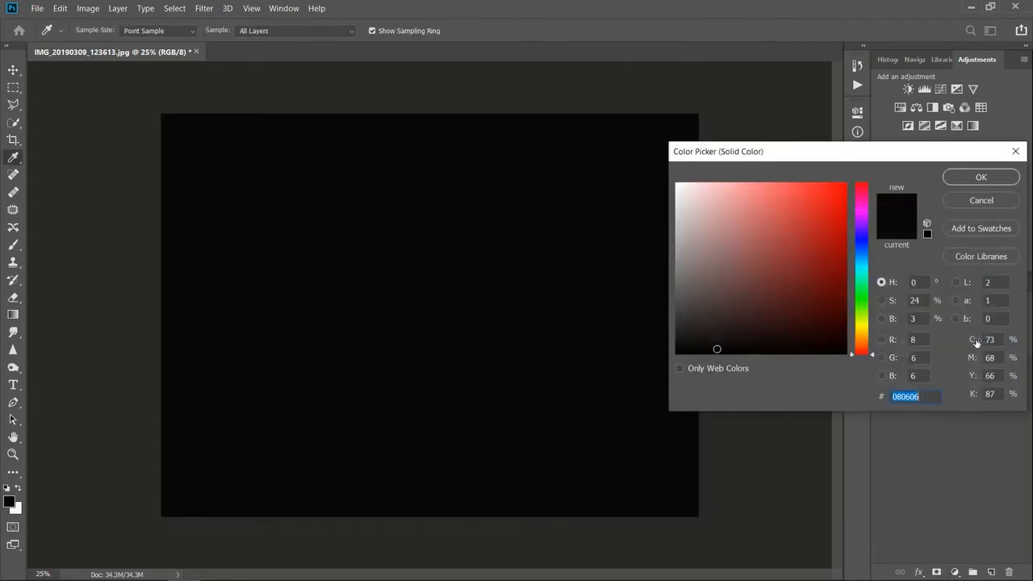
click(676, 184)
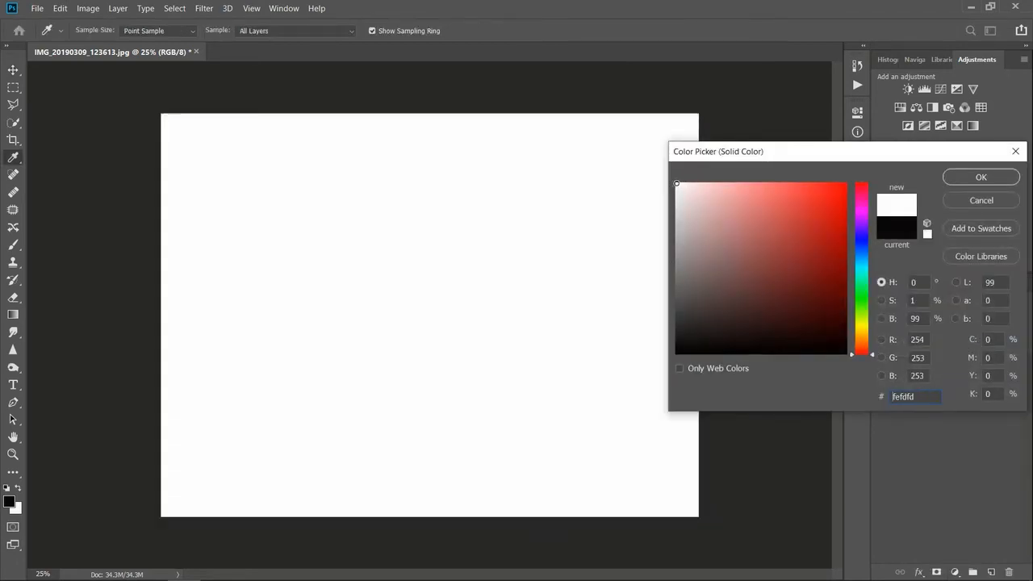
click(983, 177)
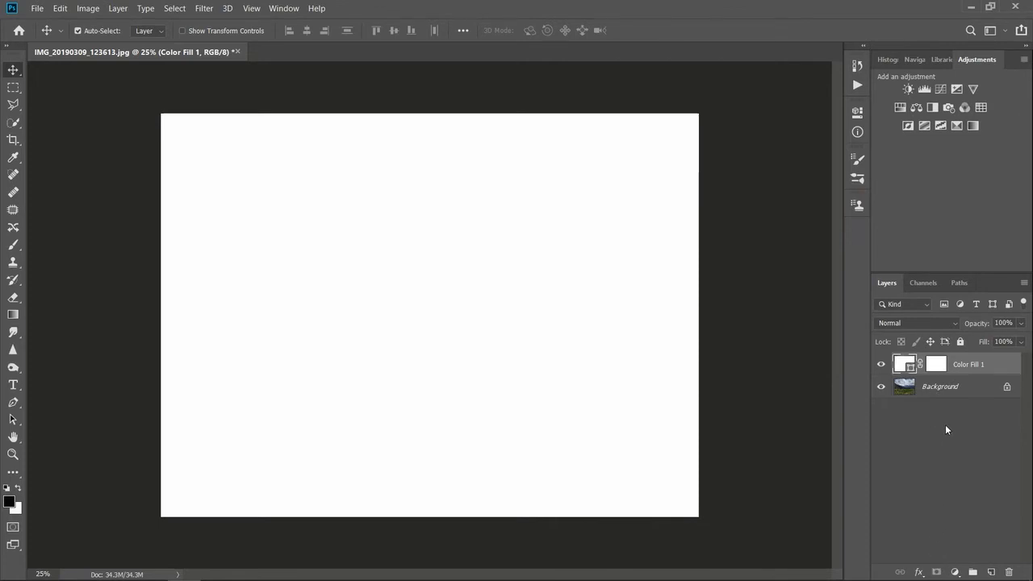
- Target the colour fill layer's mask with the Brush tool and swap the foreground and background colours
click(942, 366)
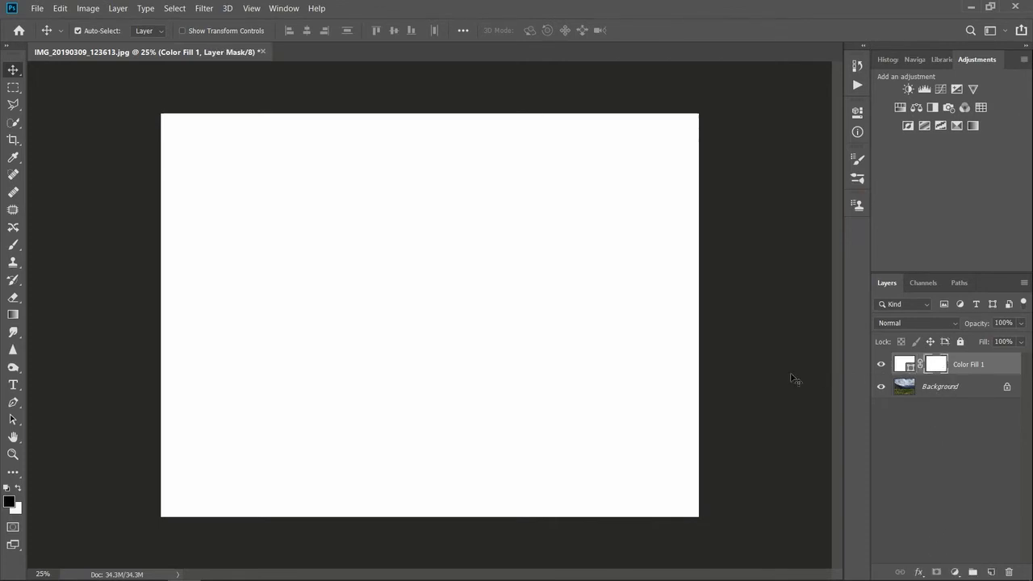
click(16, 251)
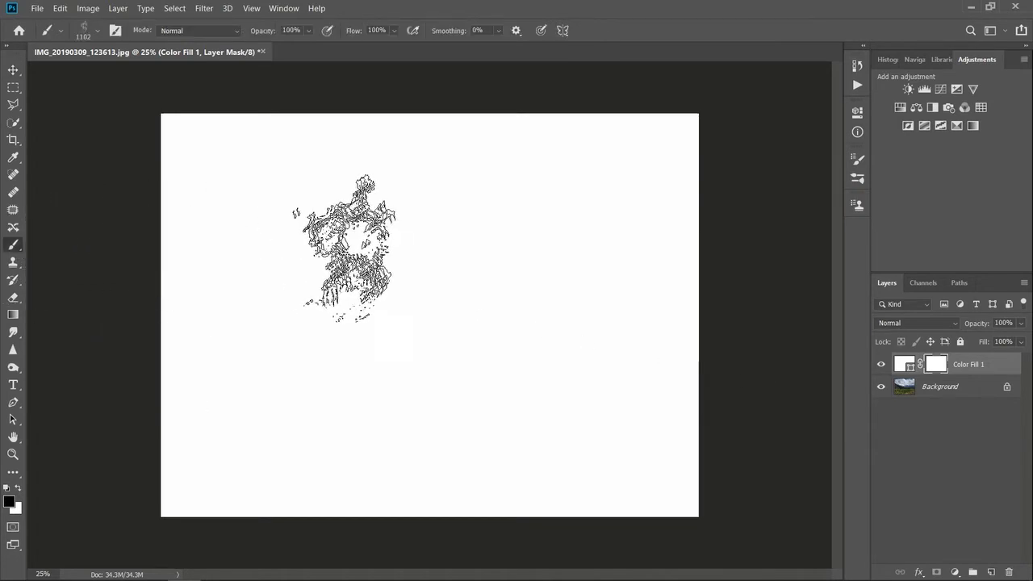
click(17, 490)
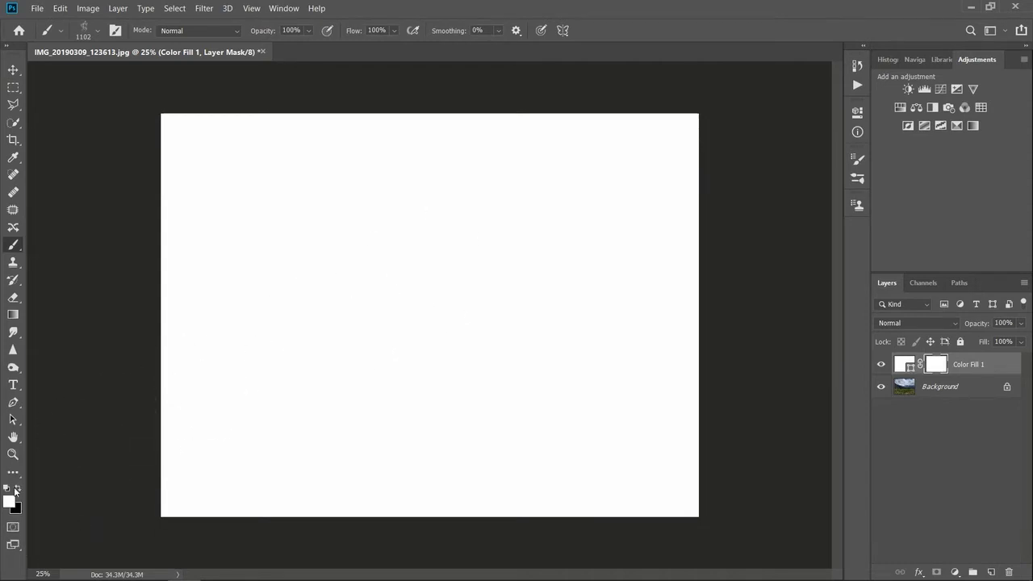
mouse_move(242, 267)
mouse_down()
mouse_move(427, 219)
mouse_move(415, 242)
mouse_move(457, 239)
mouse_up()
key(ctrl+z)
mouse_move(351, 294)
mouse_down()
mouse_move(353, 326)
mouse_move(476, 231)
mouse_move(354, 350)
mouse_move(465, 285)
mouse_move(488, 298)
mouse_move(487, 342)
mouse_move(560, 321)
mouse_move(573, 332)
mouse_move(572, 367)
mouse_move(605, 351)
mouse_move(621, 314)
mouse_move(605, 310)
mouse_move(606, 342)
mouse_move(528, 439)
mouse_move(447, 443)
mouse_move(408, 407)
mouse_move(365, 403)
mouse_move(349, 381)
mouse_move(459, 387)
mouse_move(536, 366)
mouse_move(379, 371)
mouse_move(600, 362)
mouse_move(464, 383)
mouse_up()
key(ctrl+z)
key(ctrl+z)
key(ctrl+z)
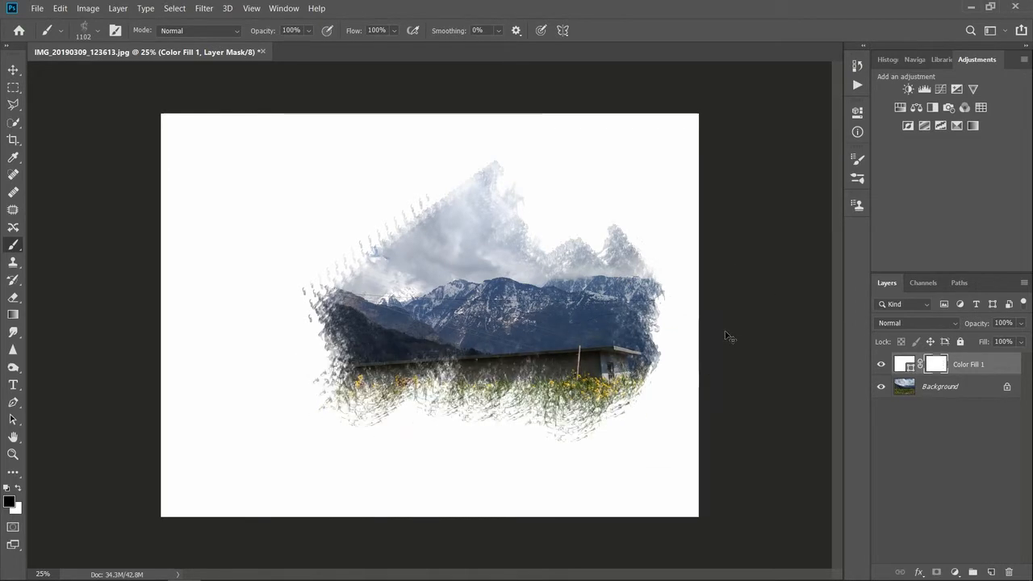
mouse_move(272, 302)
mouse_down()
mouse_move(422, 213)
mouse_move(418, 236)
mouse_move(333, 353)
mouse_move(527, 260)
mouse_move(405, 394)
mouse_move(615, 362)
mouse_move(613, 420)
mouse_up()
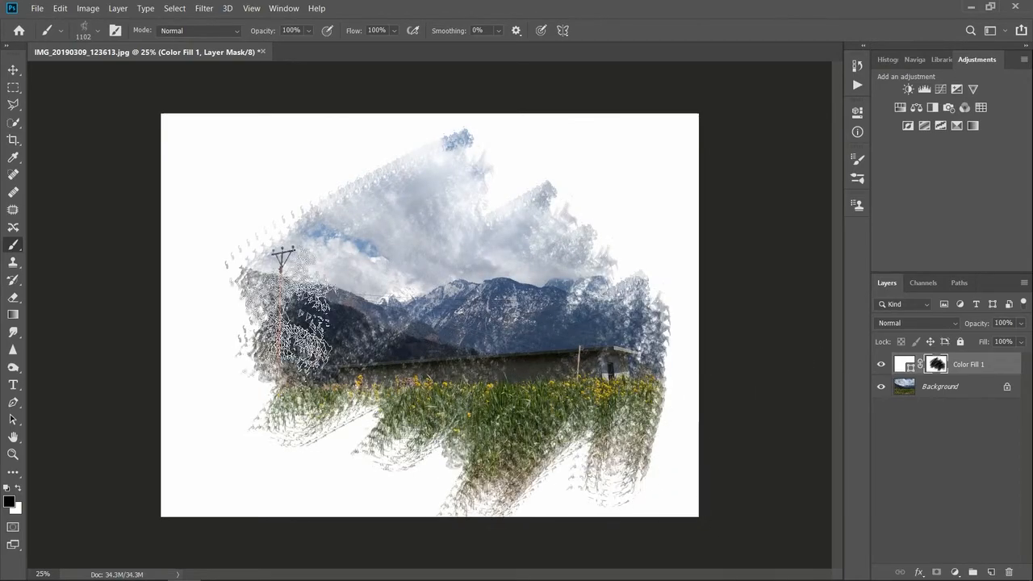
mouse_move(258, 311)
mouse_down()
mouse_move(450, 358)
mouse_move(334, 341)
mouse_move(525, 380)
mouse_move(579, 357)
mouse_move(594, 332)
mouse_move(478, 238)
mouse_move(560, 380)
mouse_move(549, 428)
mouse_move(504, 428)
mouse_move(621, 331)
mouse_move(516, 307)
mouse_move(461, 185)
mouse_move(315, 189)
mouse_move(405, 265)
mouse_up()
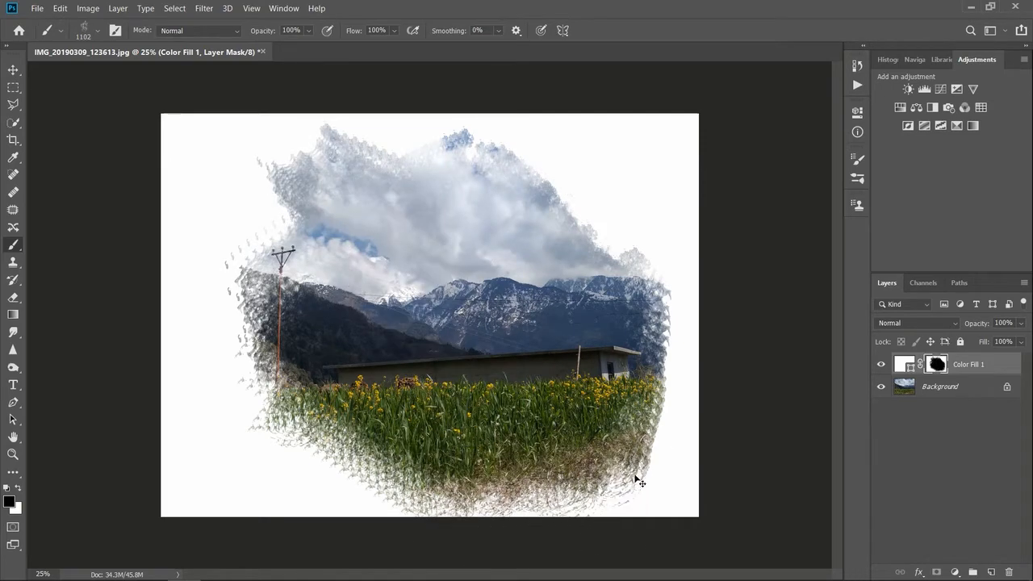
key(ctrl+z)
key(ctrl+z)
key(ctrl+z)
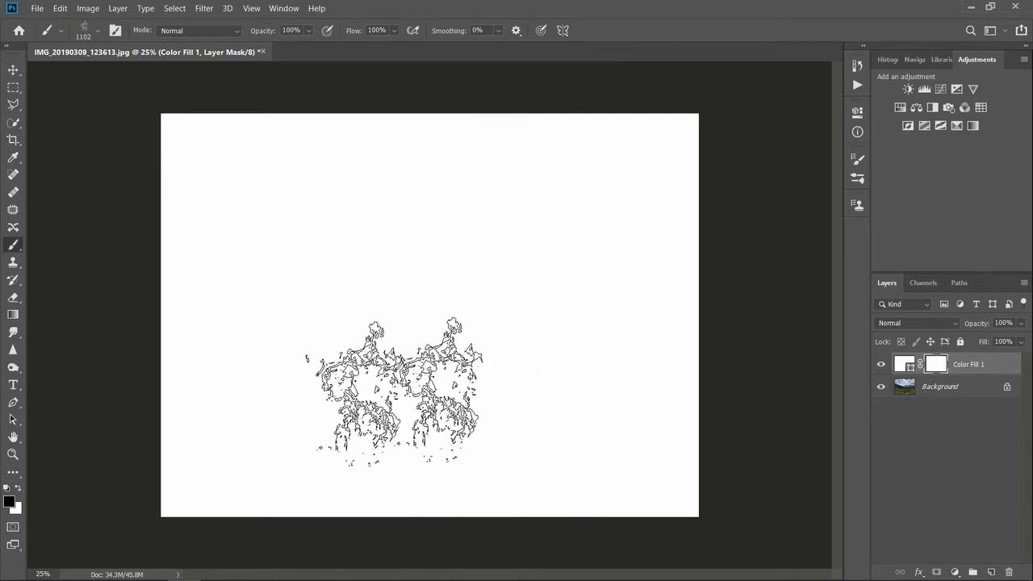
- Paint black on the fill layer's mask with the 1102 px textured brush to reveal the landscape, and keep the layer's blend mode Normal
mouse_move(277, 395)
mouse_down()
mouse_move(487, 171)
mouse_move(323, 500)
mouse_move(592, 218)
mouse_move(657, 238)
mouse_move(541, 444)
mouse_move(452, 388)
mouse_move(420, 267)
mouse_move(339, 355)
mouse_move(561, 355)
mouse_up()
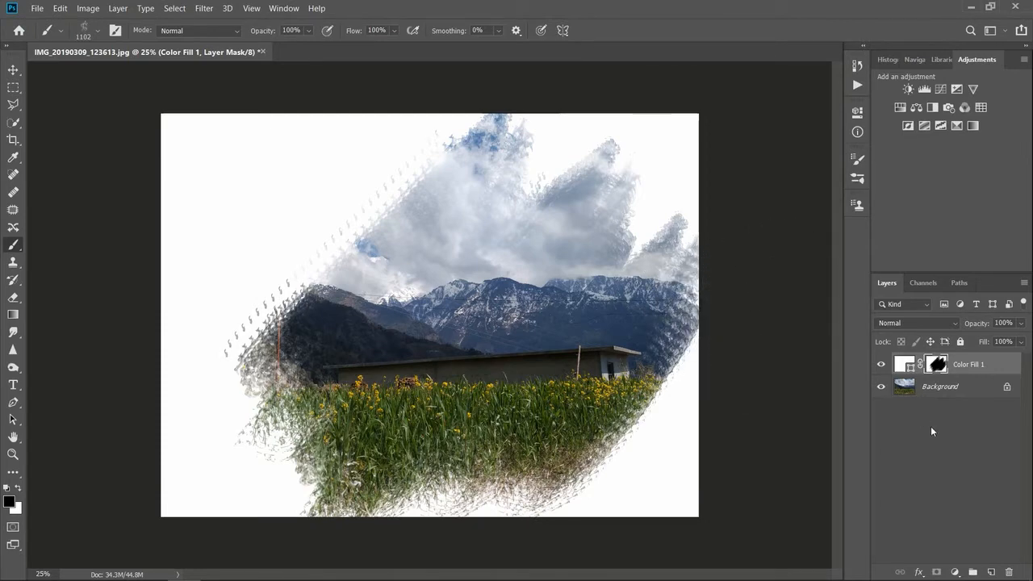
click(953, 326)
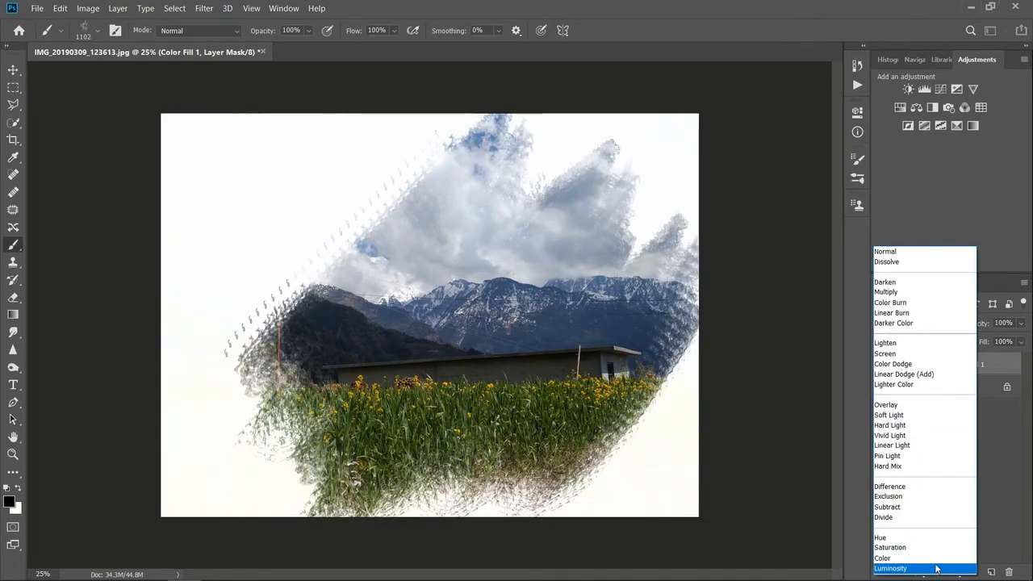
click(894, 252)
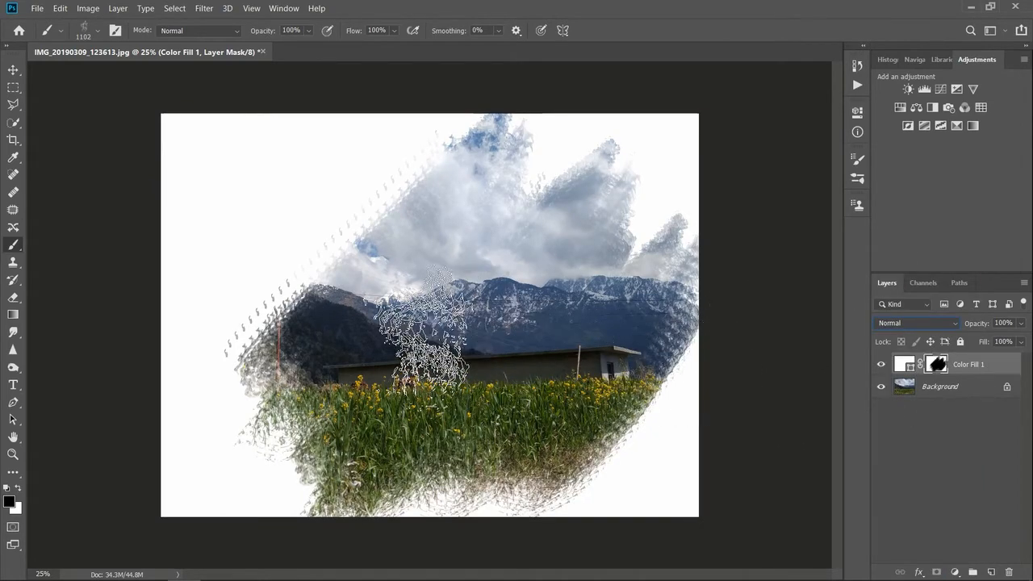
- Set the brush size to 322 px and try finer strokes on the mask around the edge of the revealed landscape
click(96, 32)
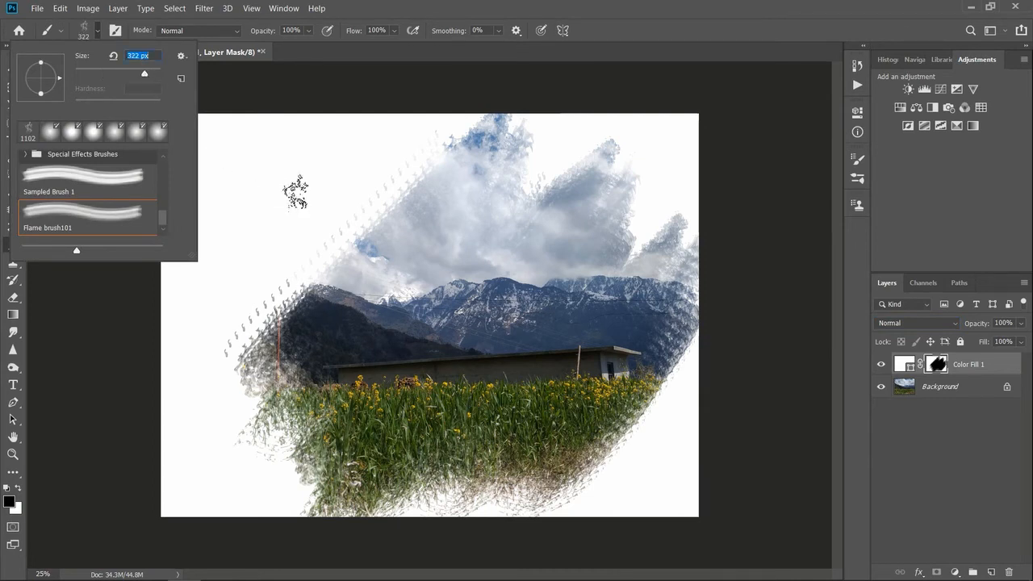
drag(277, 214, 285, 283)
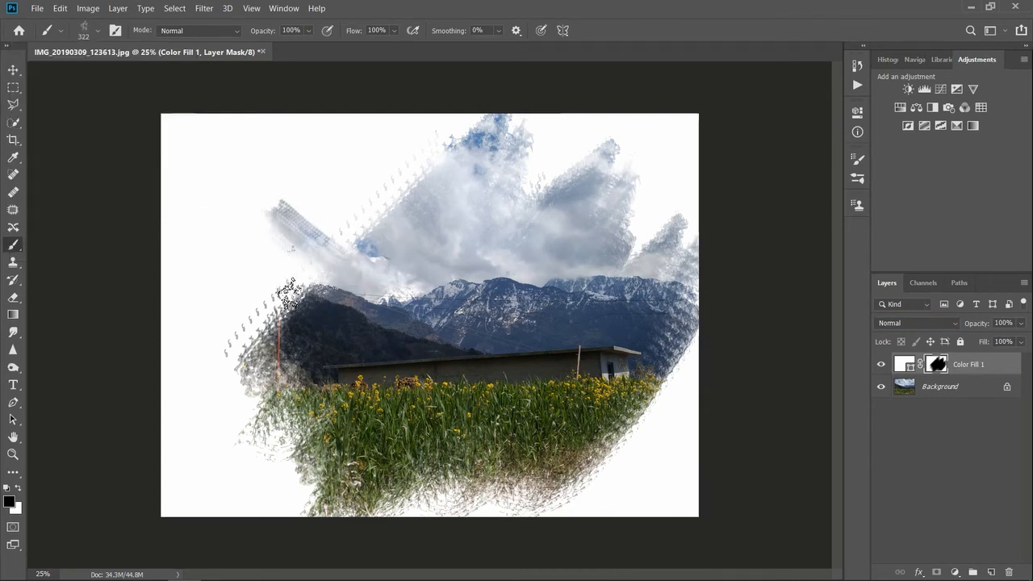
key(ctrl+z)
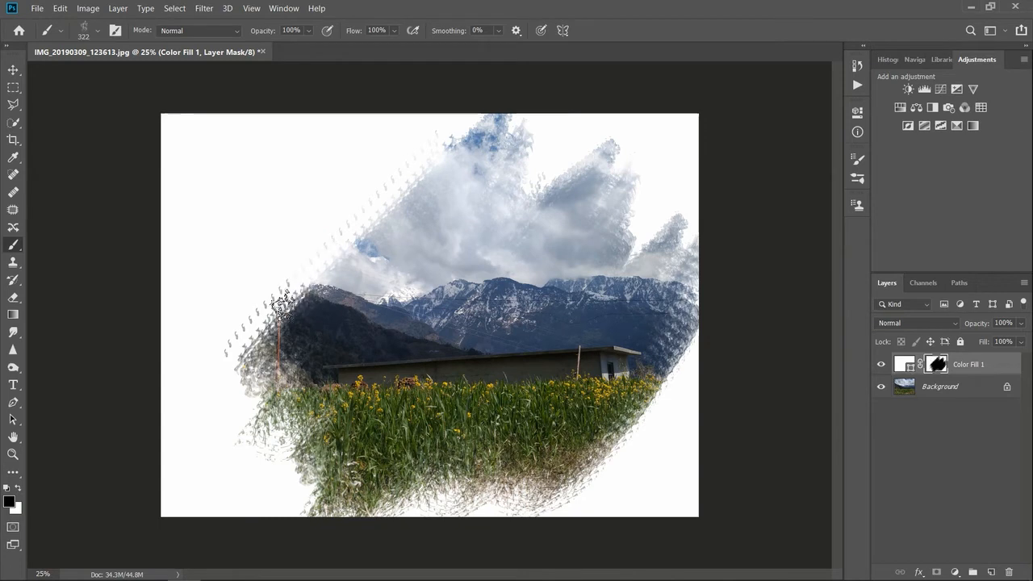
mouse_move(265, 331)
mouse_down()
mouse_move(304, 273)
mouse_move(352, 245)
mouse_move(307, 284)
mouse_move(303, 303)
mouse_move(356, 254)
mouse_move(368, 214)
mouse_move(358, 192)
mouse_move(389, 196)
mouse_move(403, 226)
mouse_move(398, 192)
mouse_move(419, 143)
mouse_move(420, 178)
mouse_up()
mouse_move(301, 377)
mouse_down()
mouse_move(306, 436)
mouse_move(260, 347)
mouse_move(297, 437)
mouse_move(358, 524)
mouse_move(382, 473)
mouse_move(436, 502)
mouse_move(464, 477)
mouse_move(477, 498)
mouse_move(572, 494)
mouse_move(597, 491)
mouse_up()
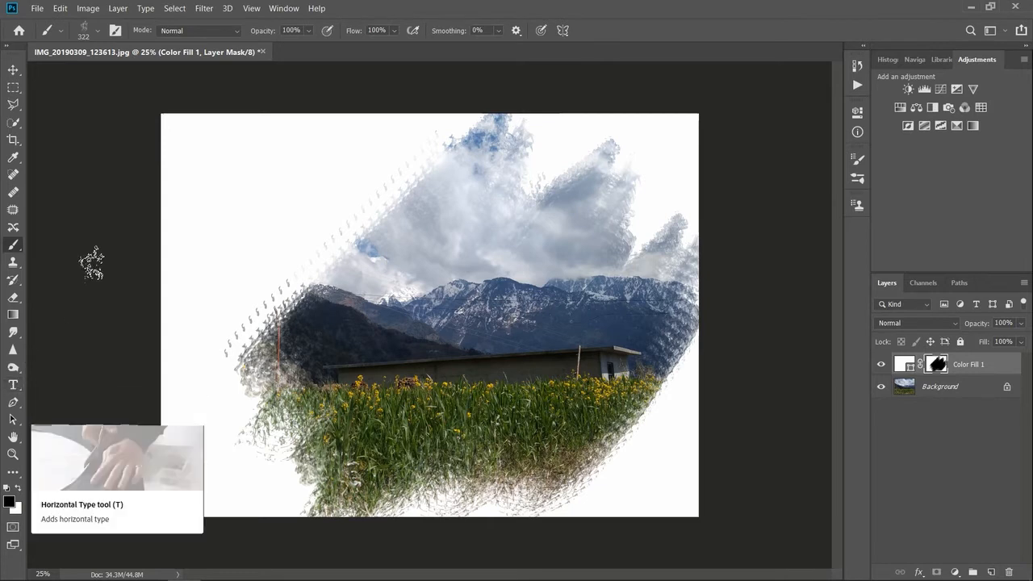
mouse_move(201, 160)
mouse_down()
mouse_move(189, 244)
mouse_move(183, 170)
mouse_move(166, 164)
mouse_move(257, 146)
mouse_move(230, 200)
mouse_move(224, 257)
mouse_move(232, 202)
mouse_move(257, 195)
mouse_move(240, 224)
mouse_move(282, 275)
mouse_up()
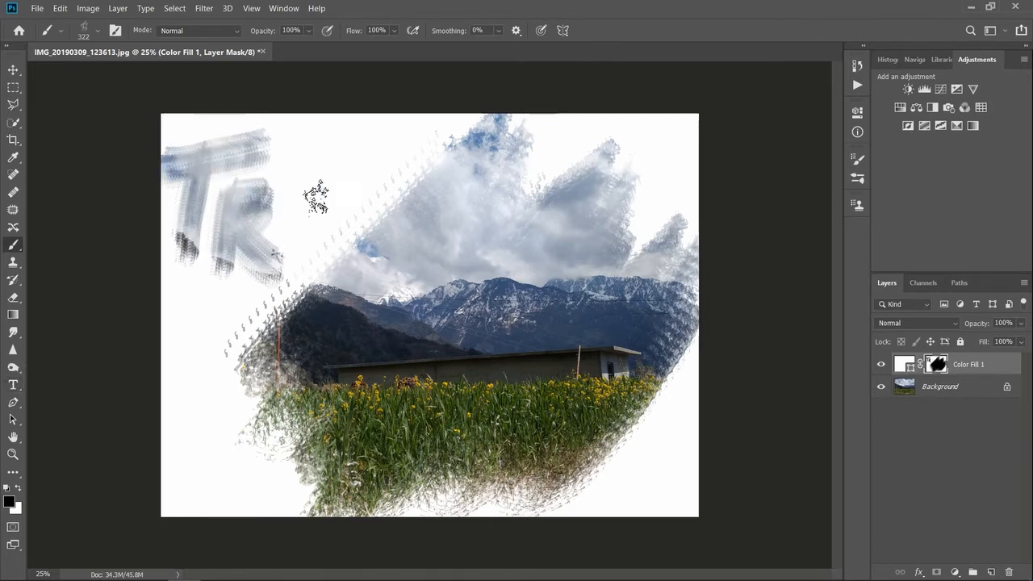
drag(317, 150, 292, 252)
drag(333, 182, 348, 213)
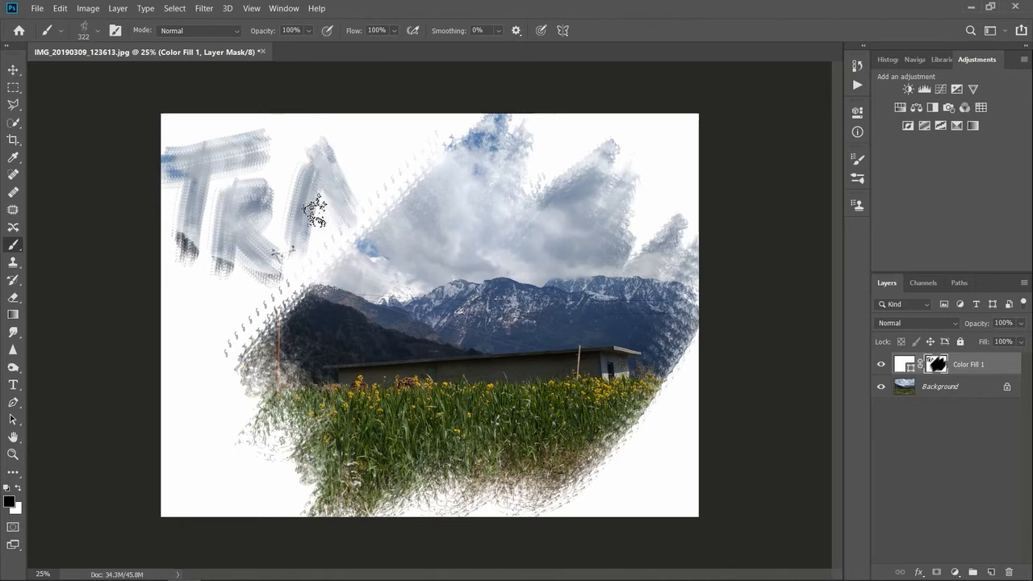
key(ctrl+z)
key(ctrl+z)
key(ctrl+z)
key(ctrl+z)
key(ctrl+z)
key(ctrl+z)
key(ctrl+z)
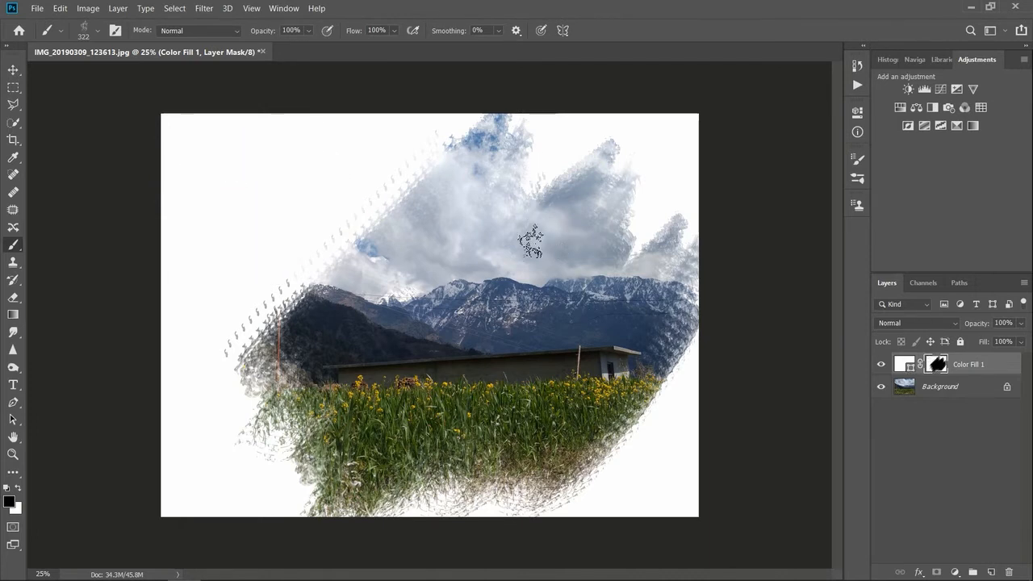
mouse_move(180, 250)
mouse_down()
mouse_move(246, 154)
mouse_move(299, 256)
mouse_up()
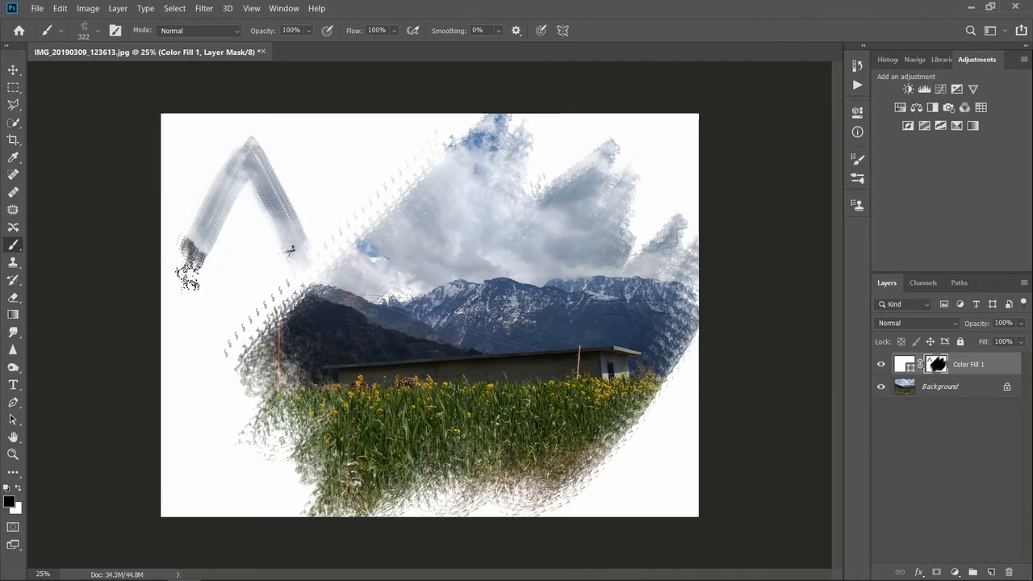
mouse_move(275, 202)
mouse_down()
mouse_move(326, 139)
mouse_move(380, 219)
mouse_up()
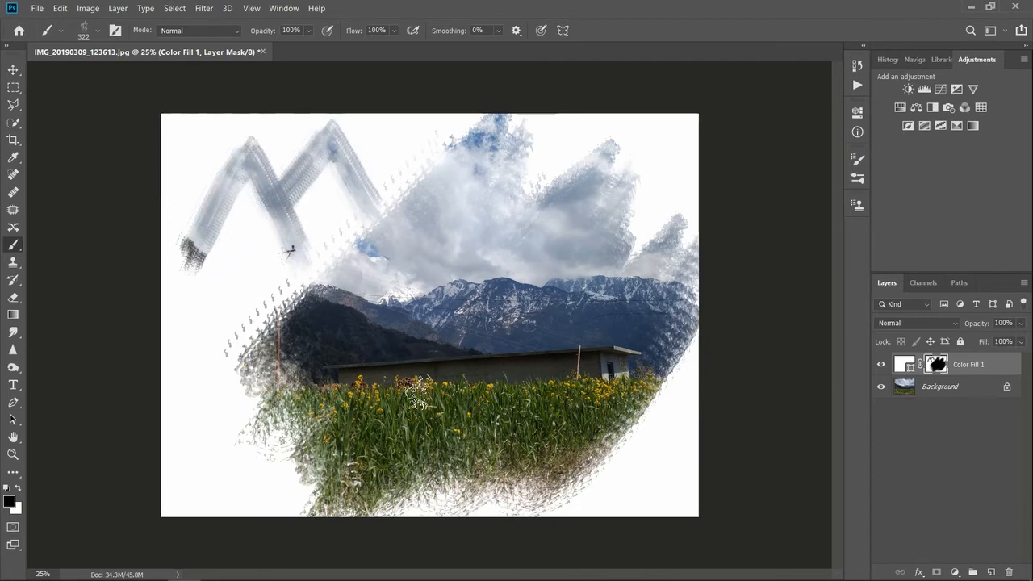
mouse_move(224, 269)
mouse_down()
mouse_move(225, 339)
mouse_move(187, 388)
mouse_move(196, 457)
mouse_move(224, 505)
mouse_up()
key(ctrl+z)
key(ctrl+z)
key(ctrl+z)
key(ctrl+z)
key(ctrl+z)
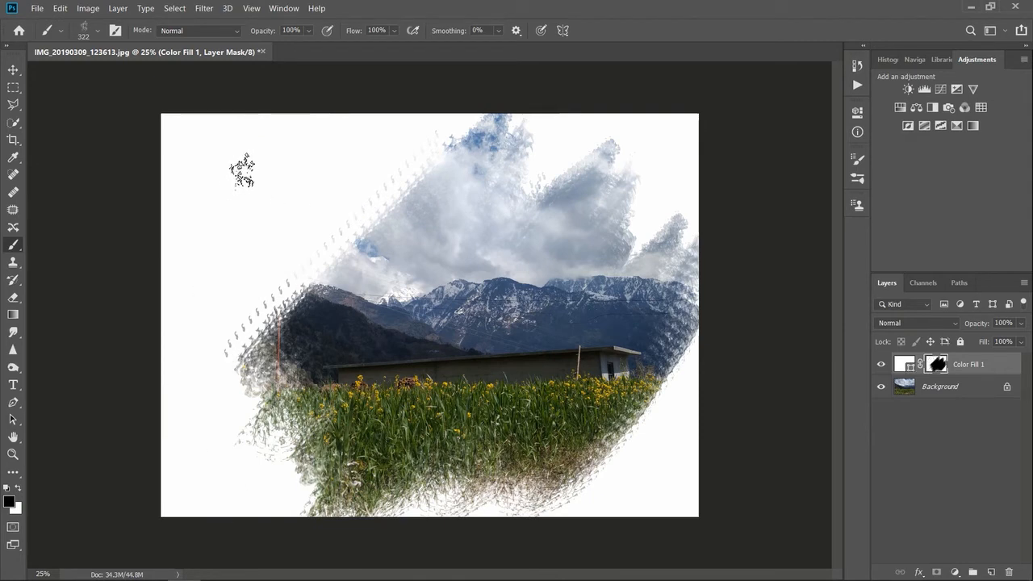
- Choose the KYLE Ultimate Pencil Hard brush from the Dry Media Brushes and undo a test mark on the mask
click(96, 34)
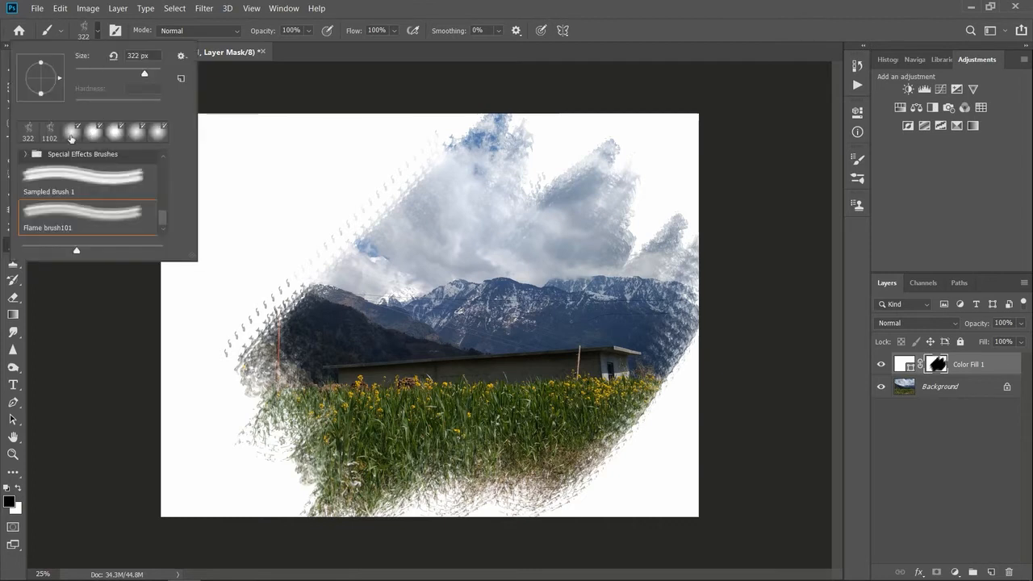
click(105, 183)
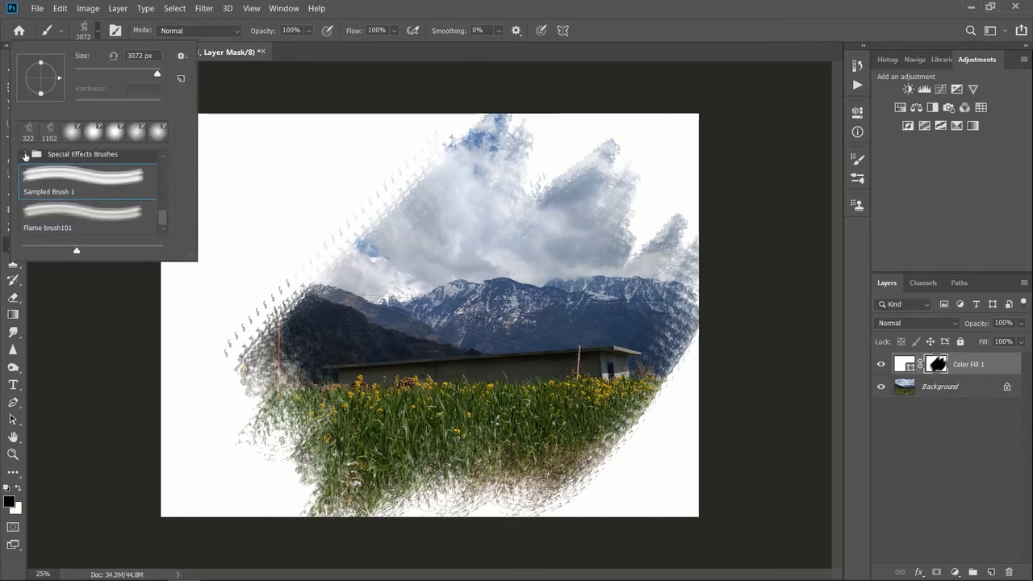
drag(162, 222, 161, 159)
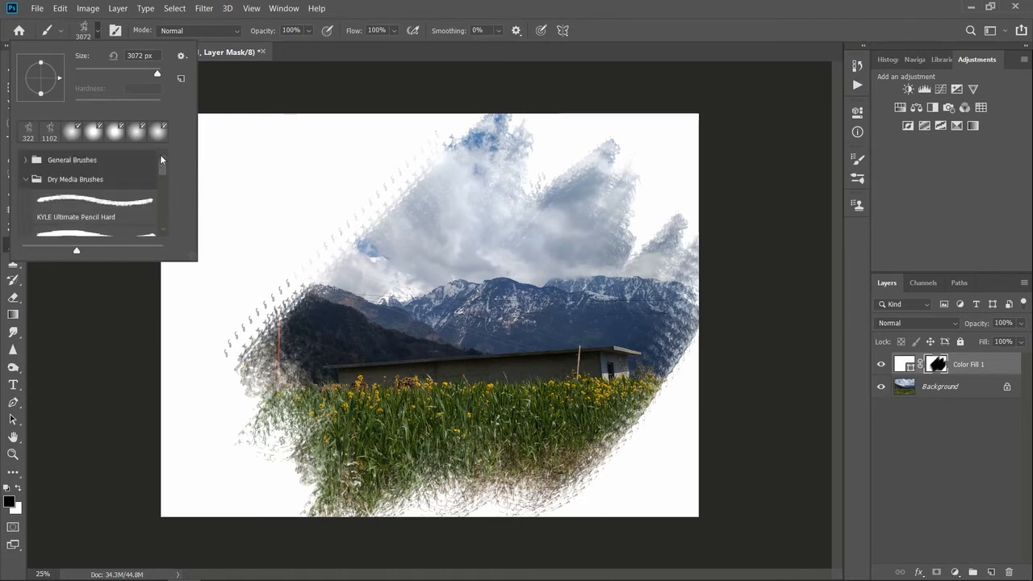
click(101, 206)
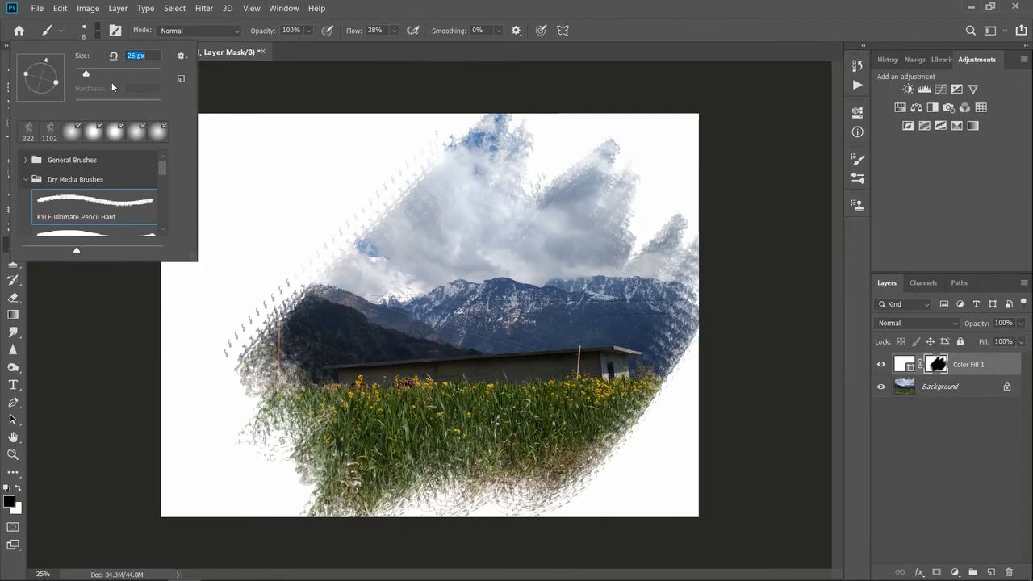
key(Return)
key(ctrl+z)
- Enlarge the pencil brush to 99 px, testing and undoing strokes in the white area of the fill layer's mask
click(96, 33)
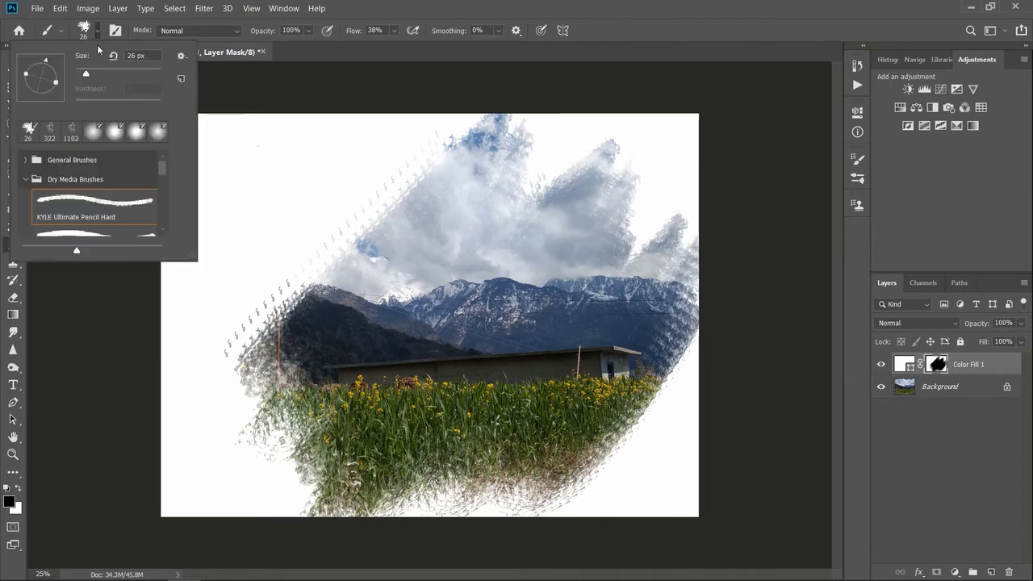
key(Return)
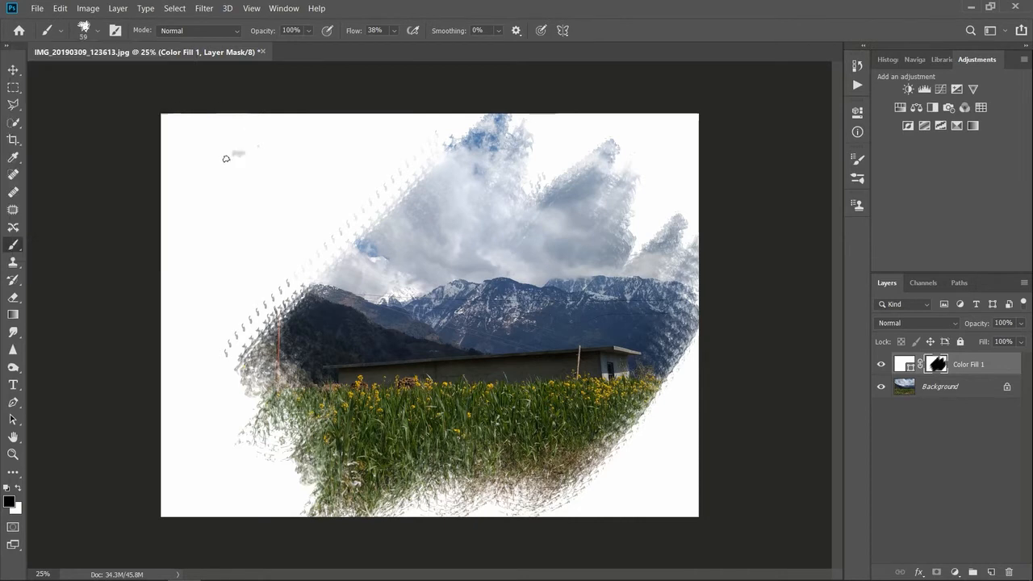
key(ctrl+z)
click(98, 32)
mouse_move(255, 155)
mouse_down()
mouse_move(228, 162)
mouse_move(251, 195)
mouse_move(237, 218)
mouse_up()
key(ctrl+z)
- Handwrite SNOW in black on the fill layer's mask, in the white area beside the clouds
key(ctrl+plus)
key(ctrl+plus)
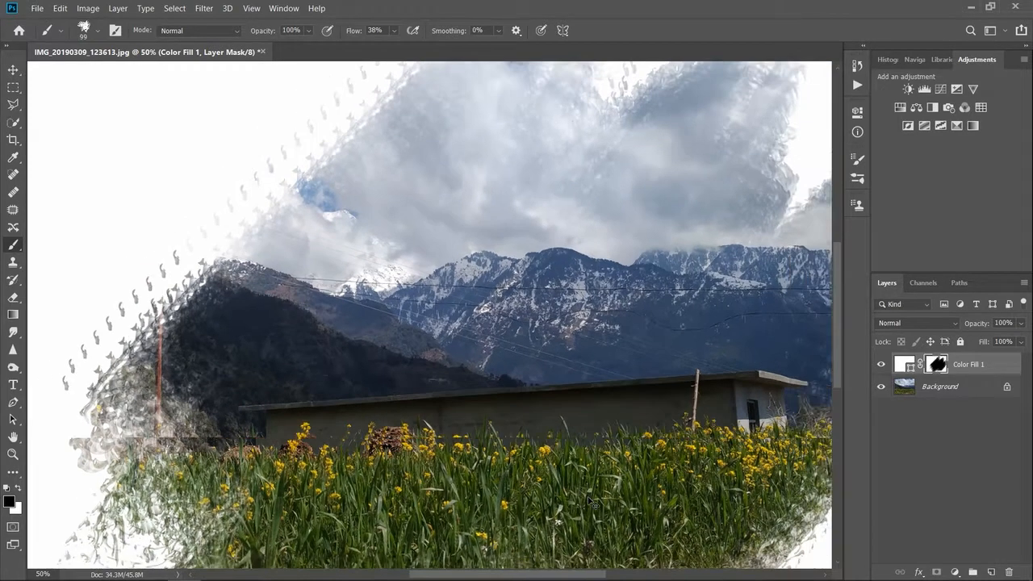
key(ctrl+minus)
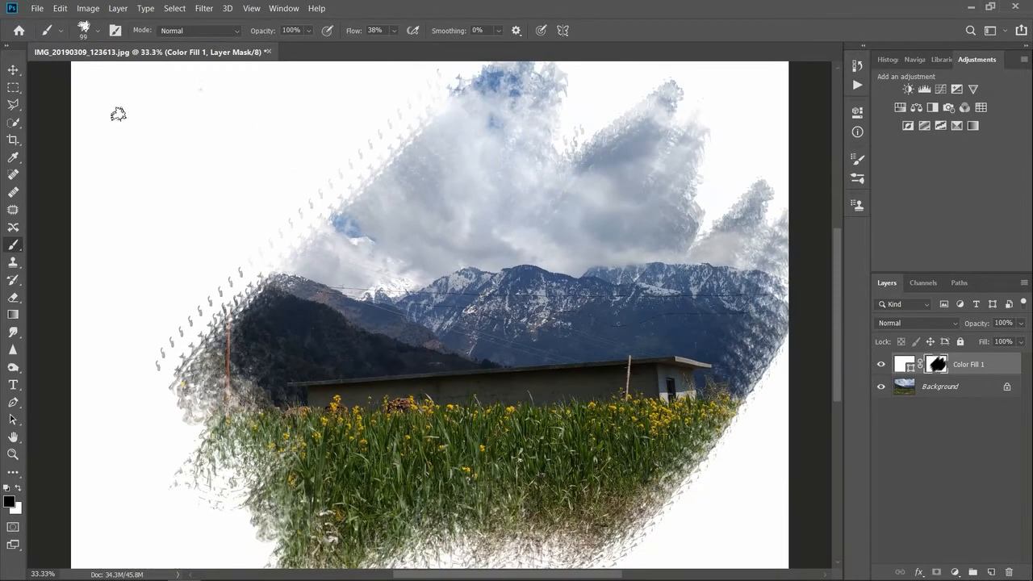
mouse_move(103, 114)
mouse_down()
mouse_move(126, 175)
mouse_move(114, 186)
mouse_move(87, 184)
mouse_up()
drag(153, 121, 154, 184)
drag(150, 120, 202, 179)
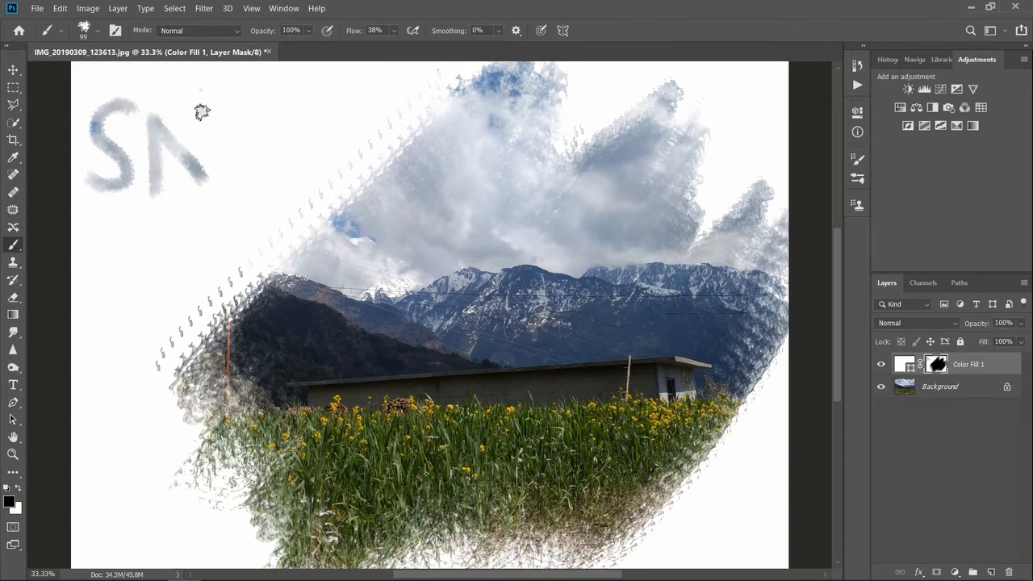
drag(203, 110, 215, 177)
mouse_move(235, 121)
mouse_down()
mouse_move(270, 175)
mouse_move(273, 142)
mouse_move(244, 118)
mouse_move(300, 143)
mouse_move(302, 175)
mouse_move(326, 147)
mouse_move(345, 170)
mouse_move(368, 103)
mouse_up()
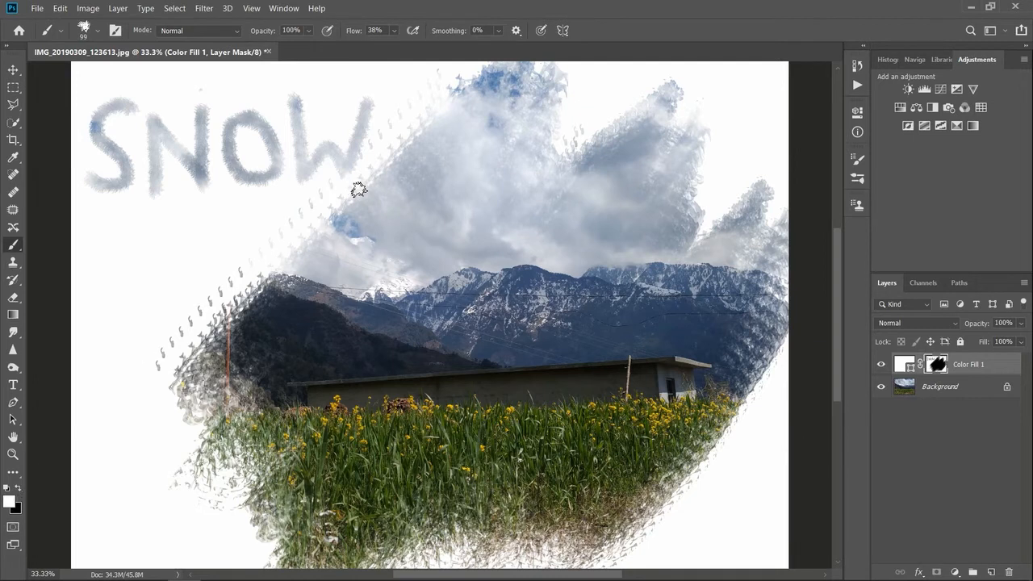
- Try white strokes on the mask over the clouds and undo them
mouse_move(368, 205)
mouse_down()
mouse_move(366, 264)
mouse_move(414, 273)
mouse_up()
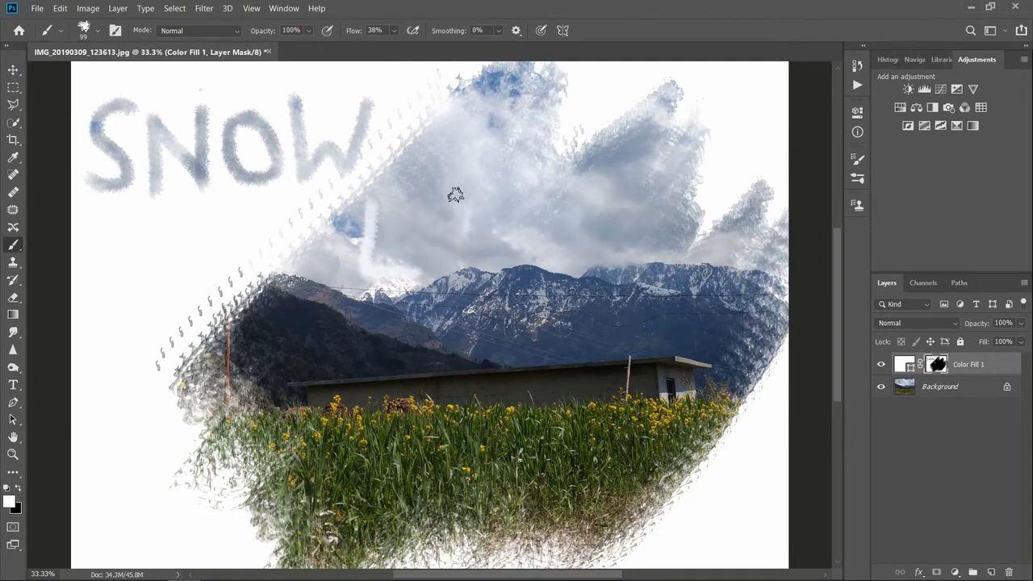
drag(456, 195, 436, 272)
key(ctrl+z)
key(ctrl+z)
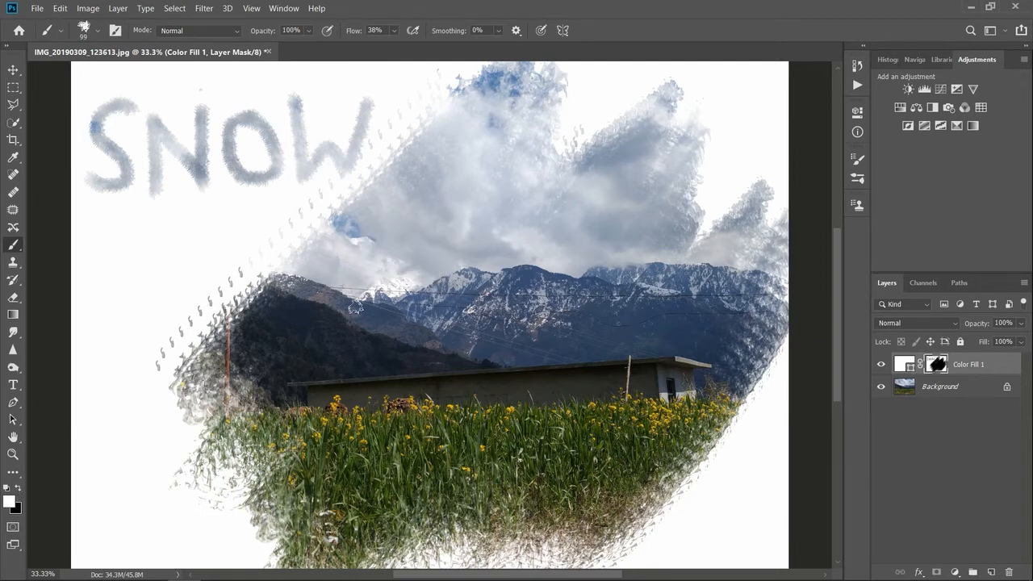
- Handwrite LAND in white on the mask over the dark hill and the building
mouse_move(293, 327)
mouse_down()
mouse_move(283, 380)
mouse_move(323, 364)
mouse_up()
mouse_move(345, 329)
mouse_down()
mouse_move(328, 388)
mouse_move(373, 380)
mouse_up()
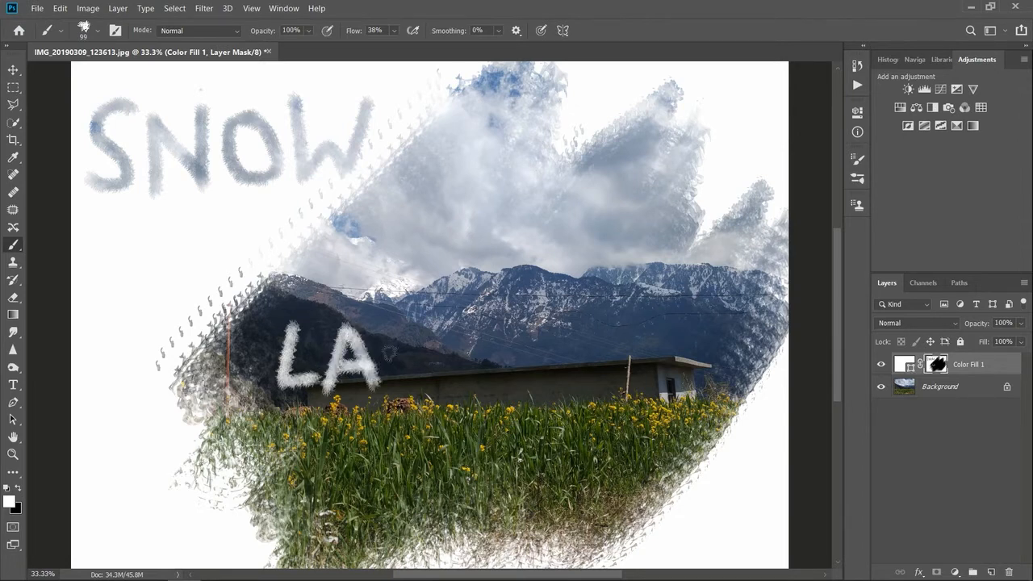
drag(392, 328, 393, 394)
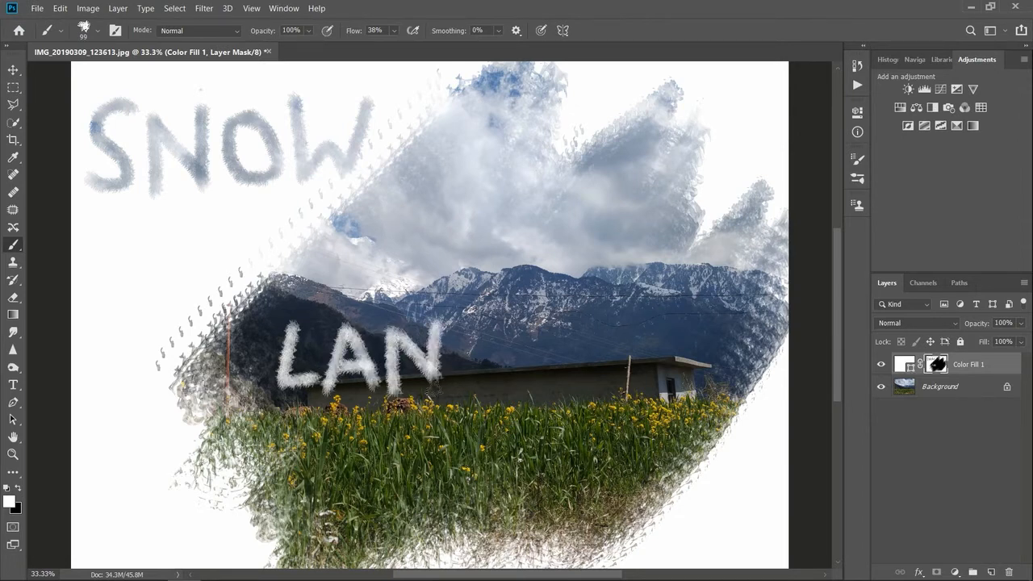
drag(467, 339, 468, 397)
mouse_move(484, 343)
mouse_down()
mouse_move(516, 373)
mouse_move(473, 396)
mouse_up()
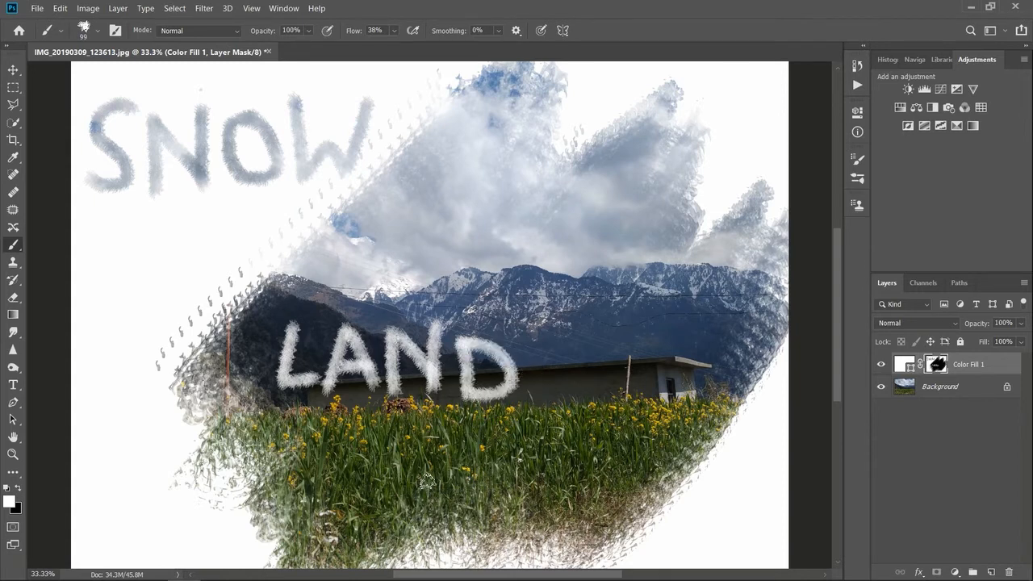
- Handwrite IN in white on the mask over the grass below LAND
drag(434, 448, 433, 503)
mouse_move(461, 450)
mouse_down()
mouse_move(461, 509)
mouse_move(514, 507)
mouse_move(515, 458)
mouse_up()
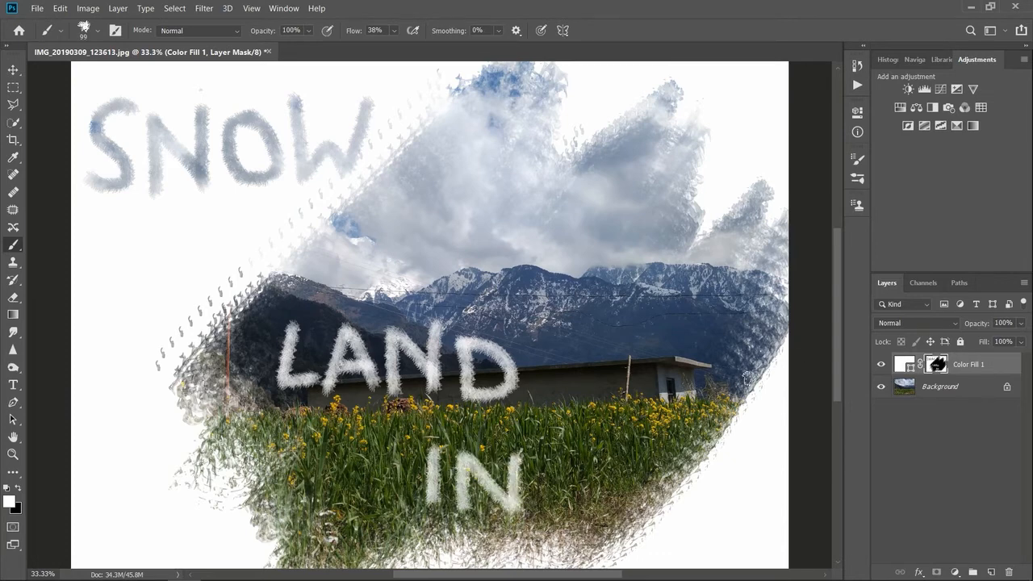
key(ctrl+minus)
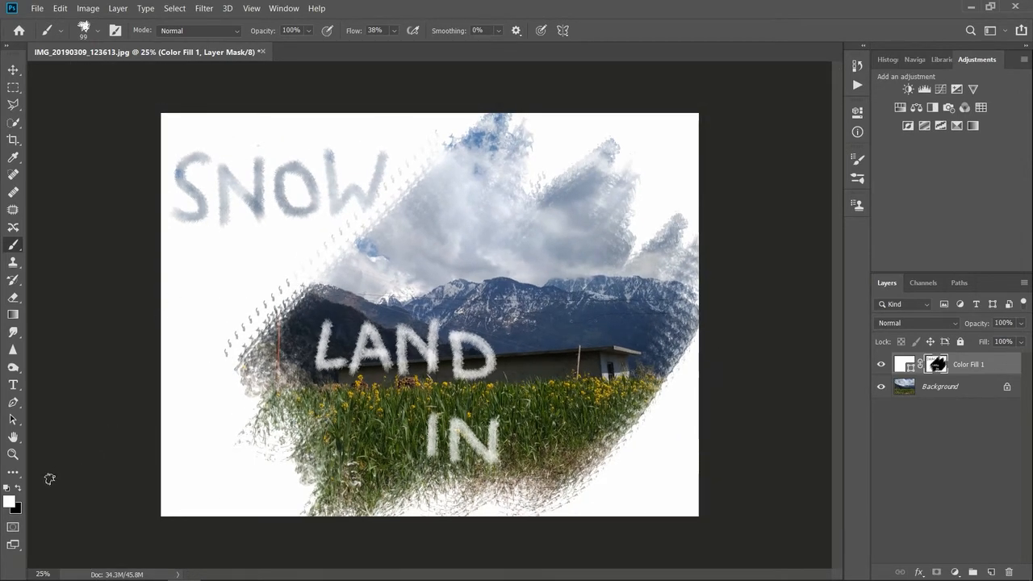
- Swap to a black foreground, try revealing the hillside below SNOW with mask strokes, and undo them
click(19, 489)
mouse_move(184, 272)
mouse_down()
mouse_move(271, 242)
mouse_move(212, 262)
mouse_move(256, 240)
mouse_move(243, 254)
mouse_move(344, 227)
mouse_move(340, 219)
mouse_move(247, 272)
mouse_move(341, 267)
mouse_move(331, 253)
mouse_move(382, 226)
mouse_move(370, 221)
mouse_move(321, 238)
mouse_move(673, 229)
mouse_up()
key(ctrl+z)
drag(154, 238, 440, 228)
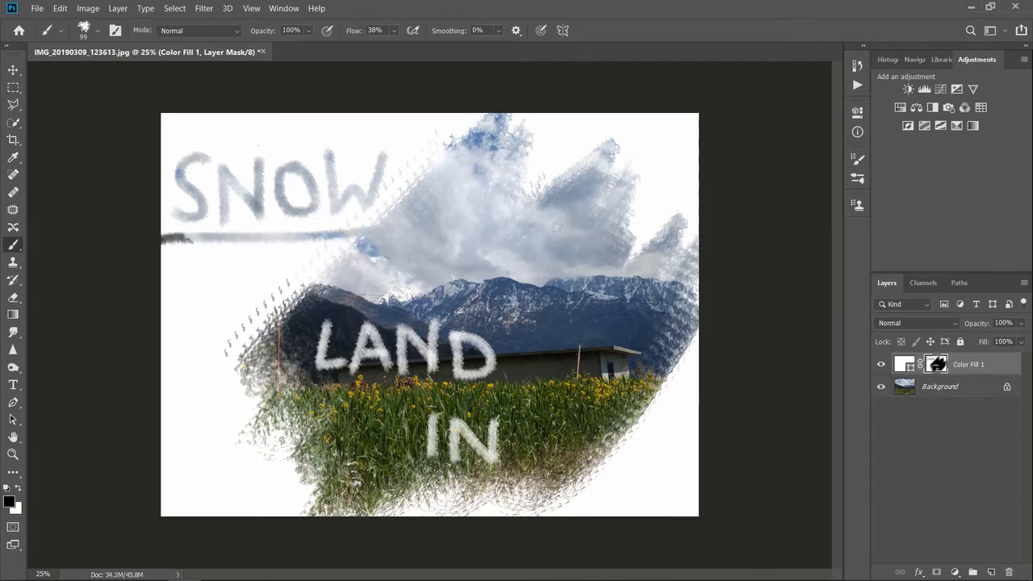
mouse_move(158, 247)
mouse_down()
mouse_move(389, 250)
mouse_move(206, 257)
mouse_move(226, 244)
mouse_move(363, 247)
mouse_move(242, 257)
mouse_move(346, 255)
mouse_move(171, 244)
mouse_move(180, 252)
mouse_move(421, 230)
mouse_move(361, 272)
mouse_move(236, 291)
mouse_move(304, 271)
mouse_move(152, 316)
mouse_move(123, 351)
mouse_move(182, 357)
mouse_move(227, 326)
mouse_move(171, 378)
mouse_move(326, 321)
mouse_move(296, 327)
mouse_move(303, 308)
mouse_move(169, 326)
mouse_up()
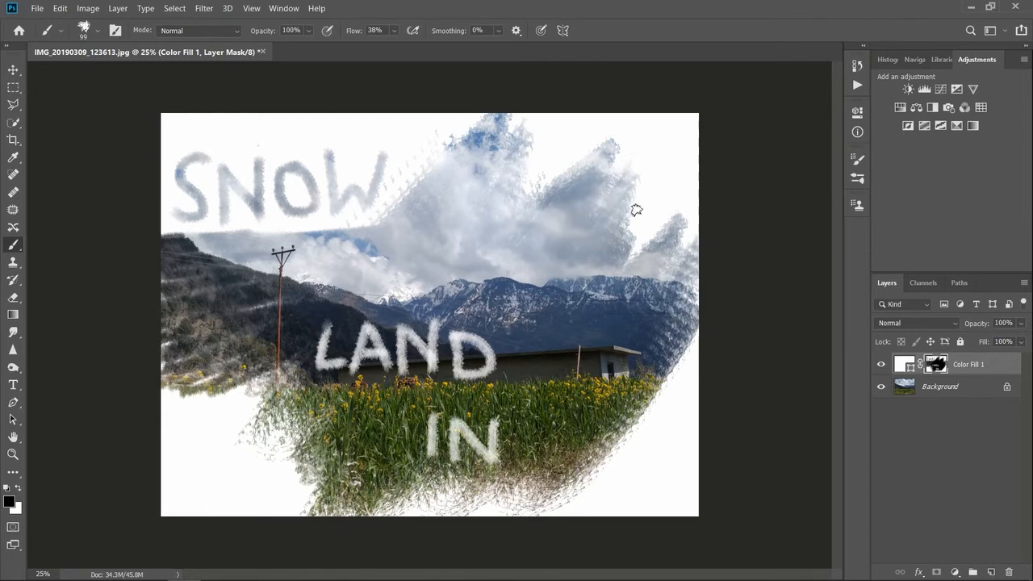
key(ctrl+z)
key(ctrl+z)
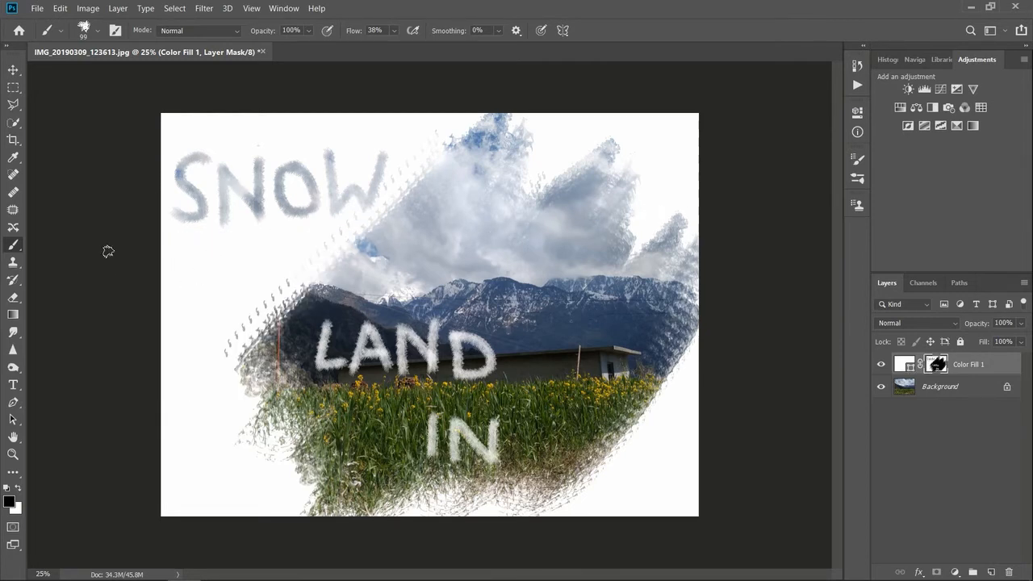
- Draw a rectangular marquee around the word SNOW, return to the Brush tool, and deselect the area
click(13, 87)
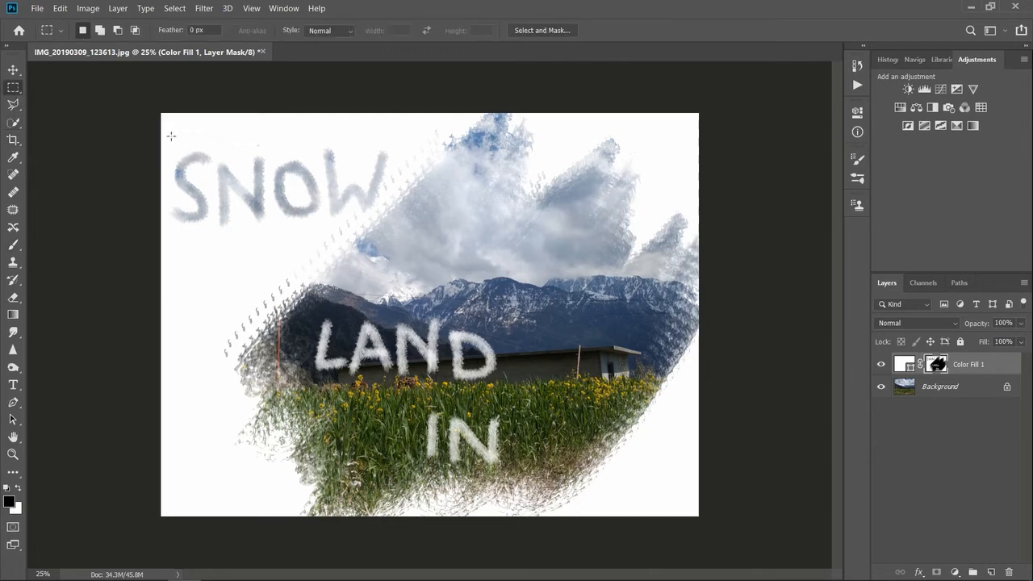
drag(161, 136, 396, 230)
click(12, 244)
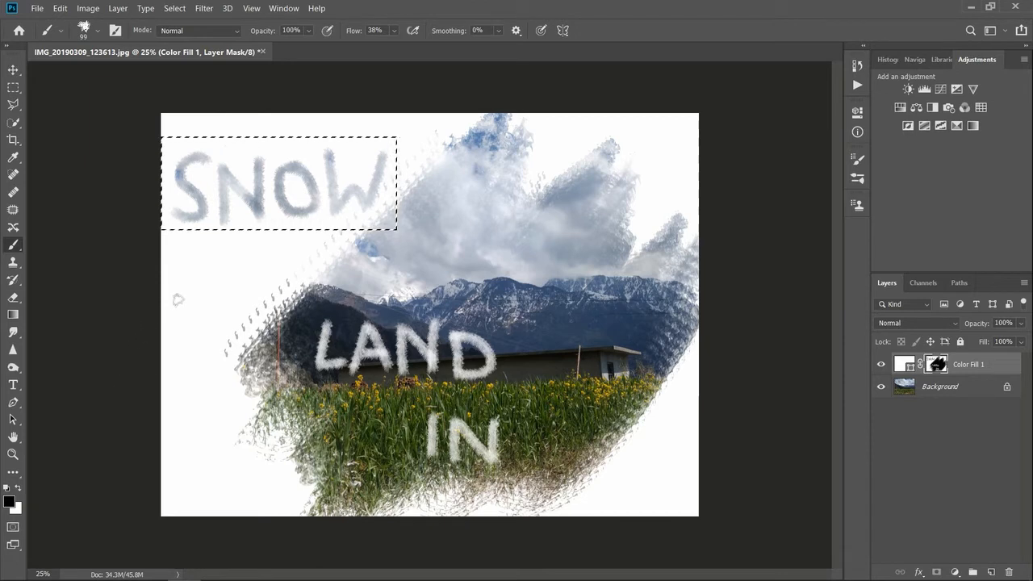
key(ctrl+d)
click(908, 464)
click(991, 571)
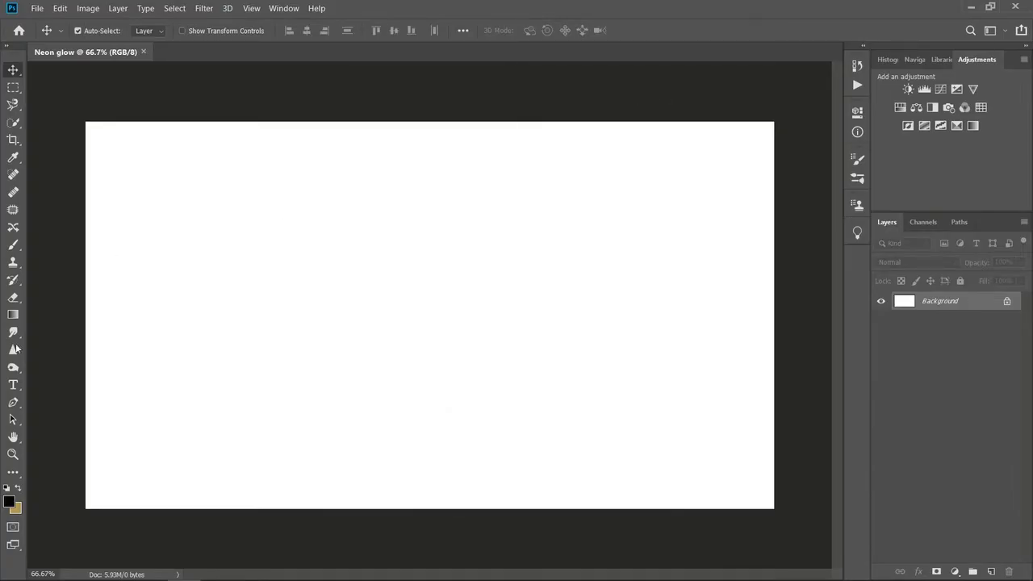
- Create a paragraph text box across the middle of the Neon glow canvas and enter "+ve Vibes" as its first line
click(13, 385)
drag(205, 210, 690, 446)
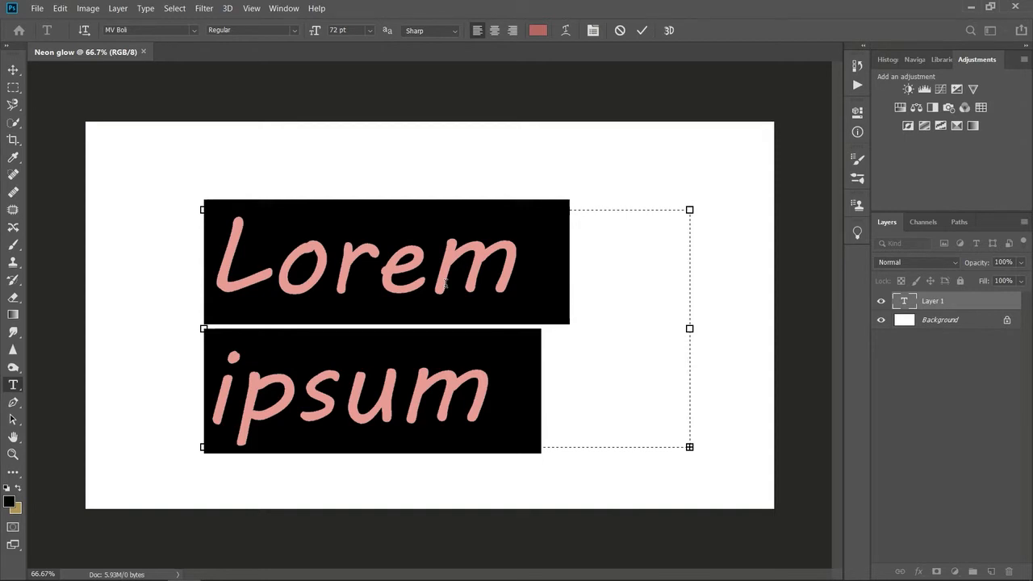
text(+ve)
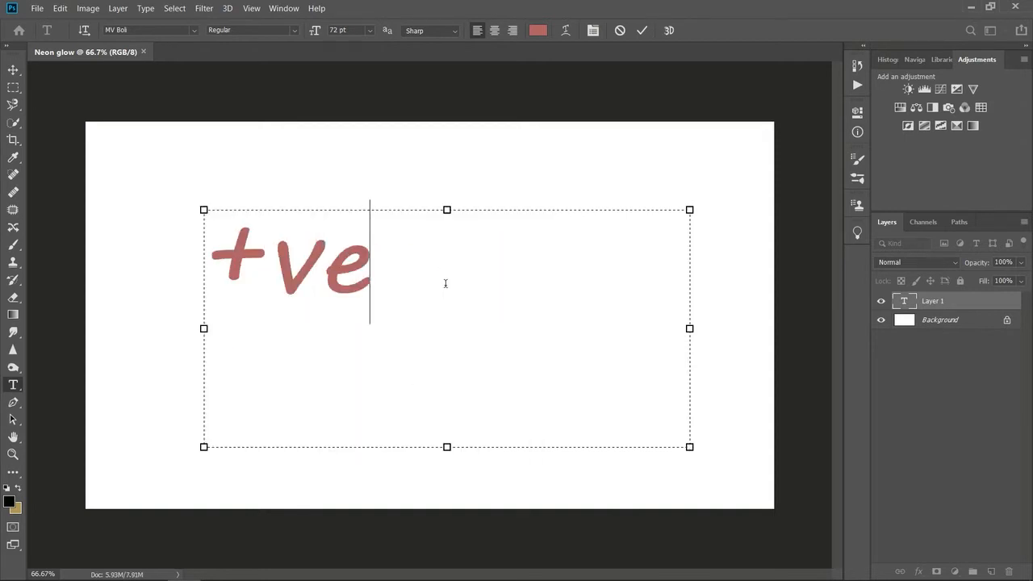
text( VI)
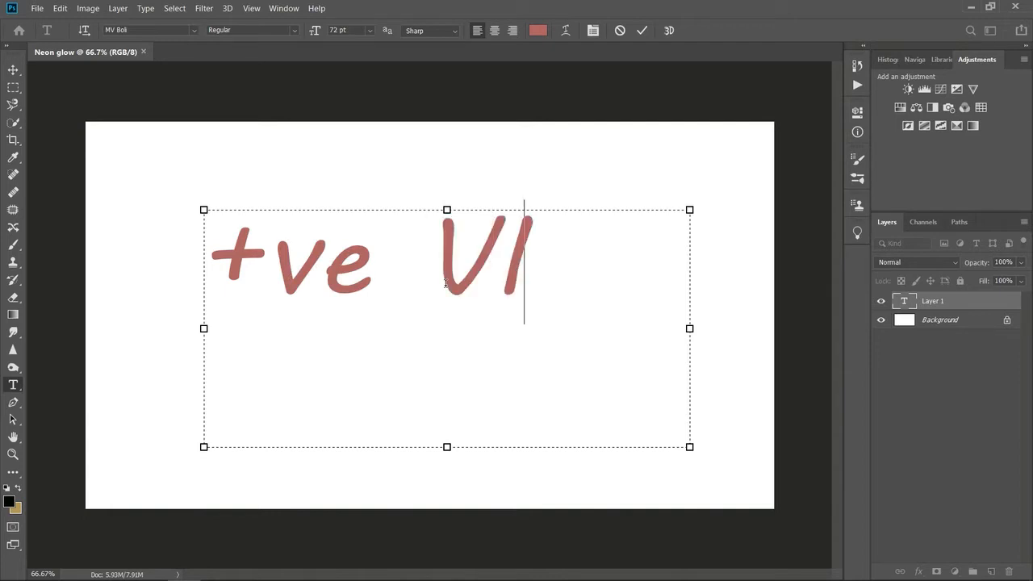
text(BES)
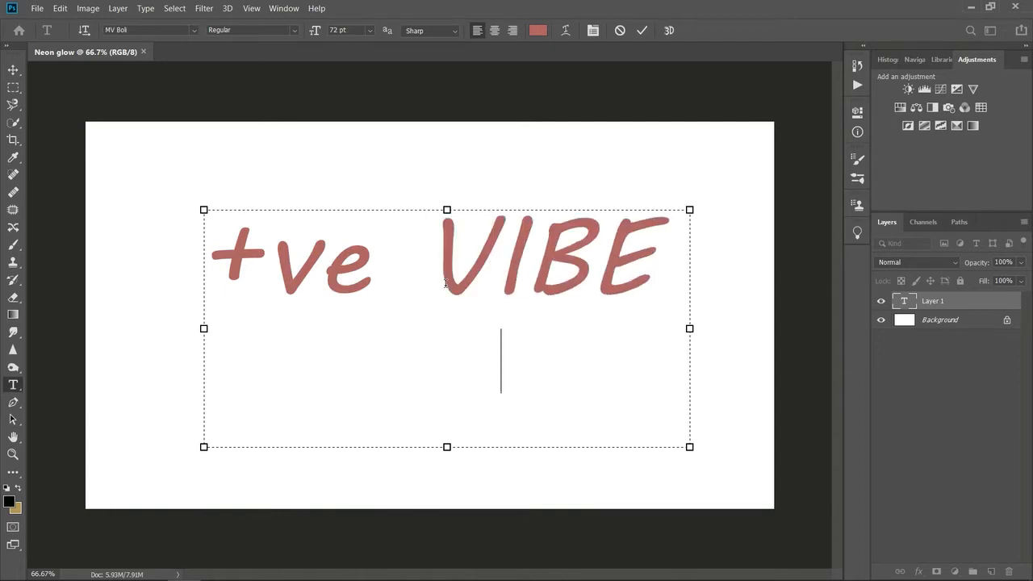
key(BackSpace)
key(BackSpace)
key(BackSpace)
key(BackSpace)
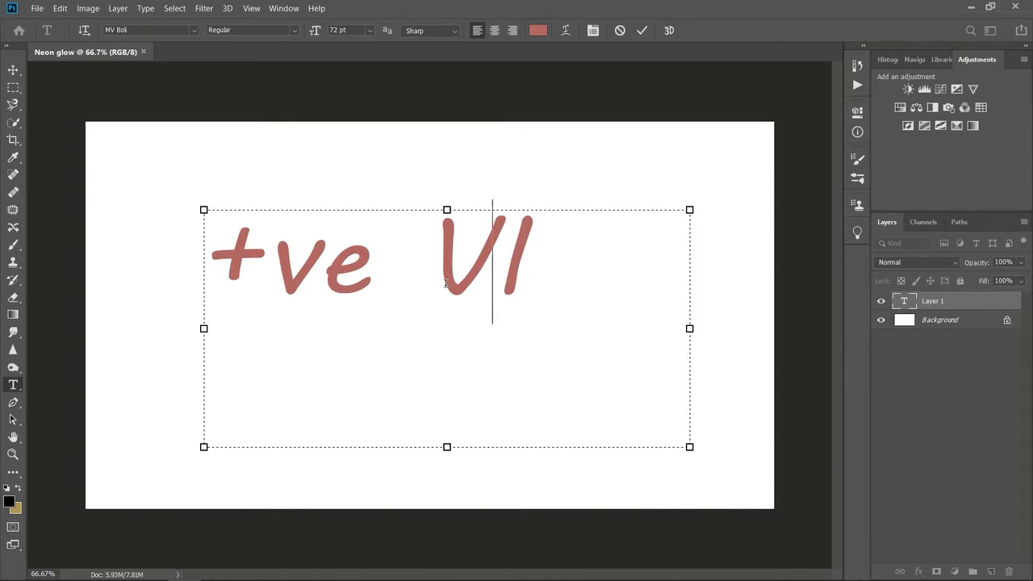
text(ibes)
key(Return)
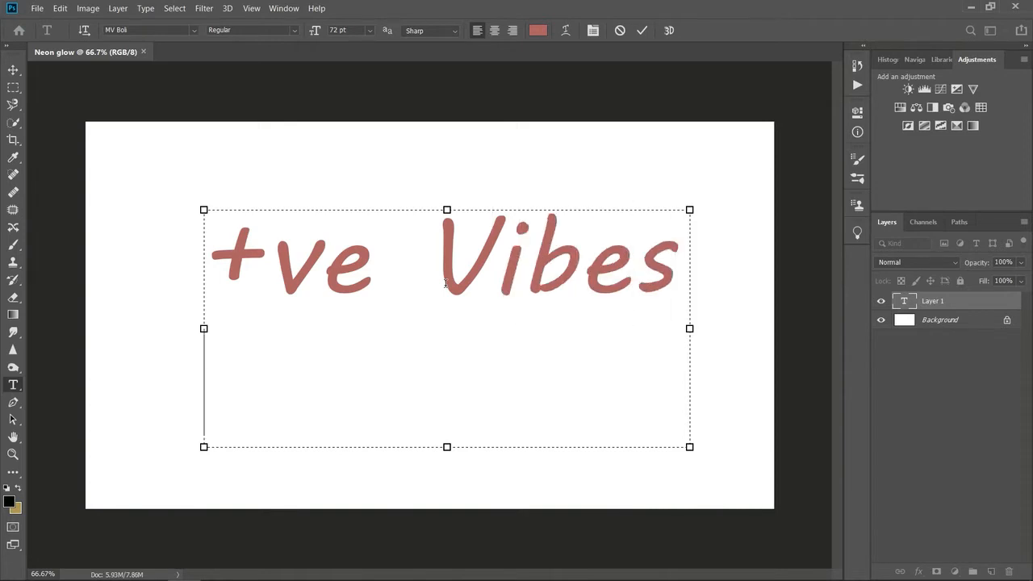
- Enter "ONLY" as the second line and indent it below the first line
text(ONLY)
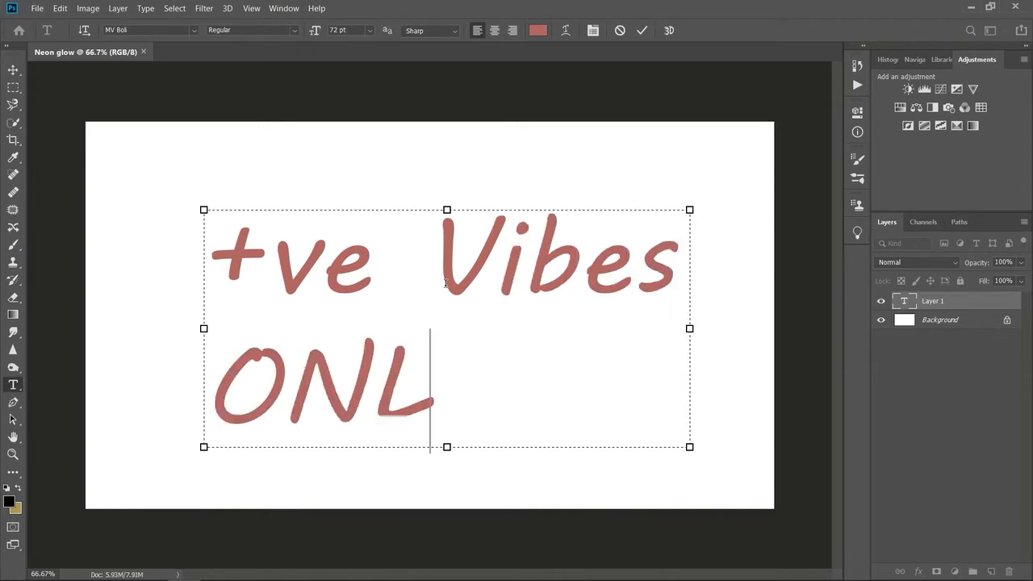
key(Left)
key(Left)
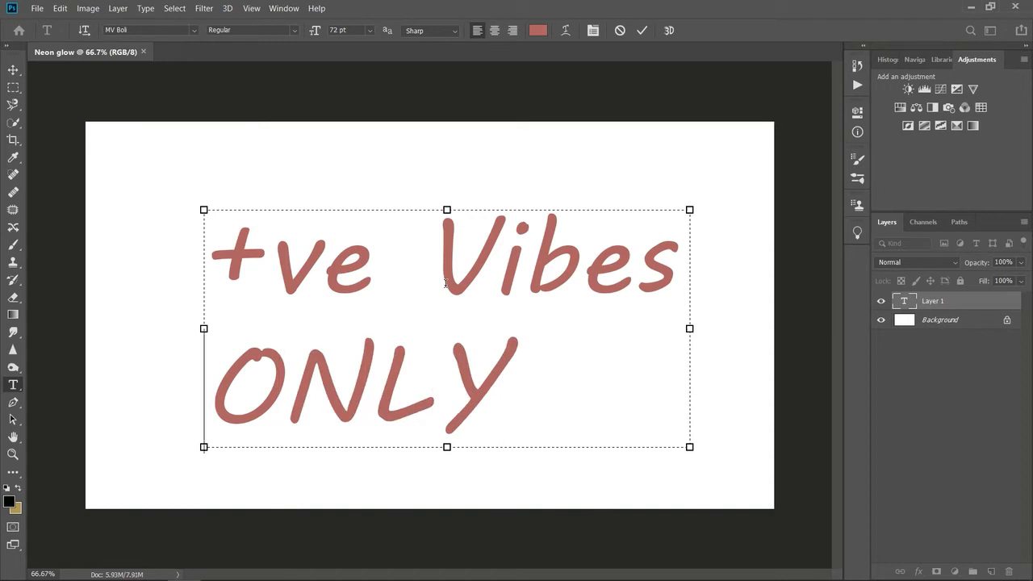
key(BackSpace)
key(BackSpace)
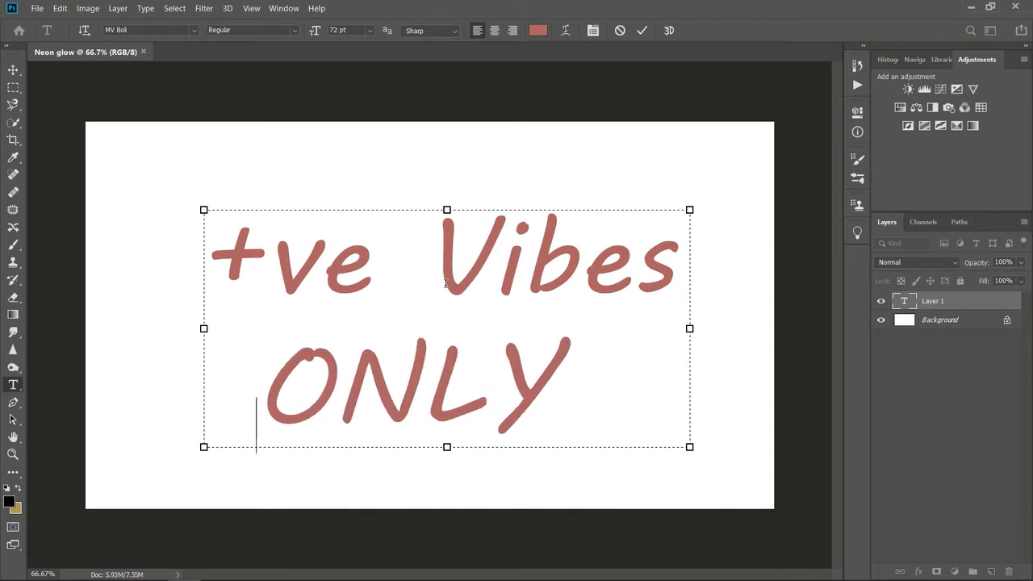
- Set the "+ve Vibes" line to 60 pt and indent it within the text box
drag(673, 268, 206, 259)
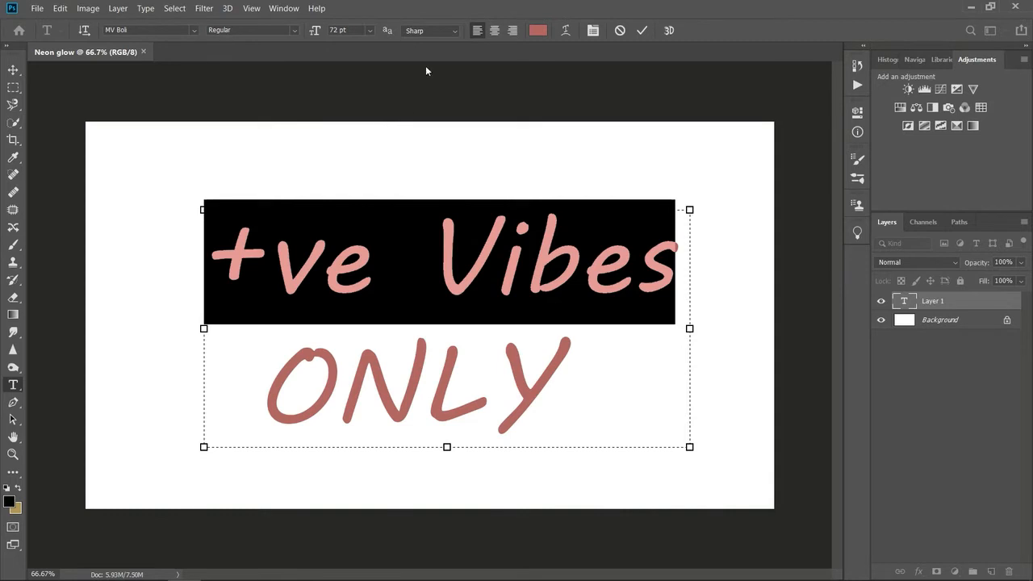
click(366, 31)
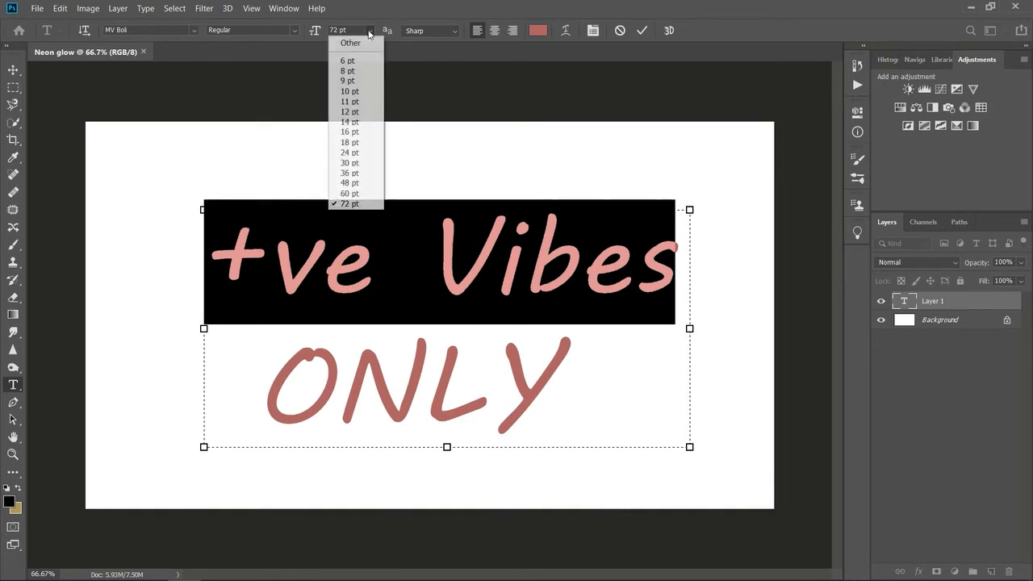
click(355, 196)
click(468, 304)
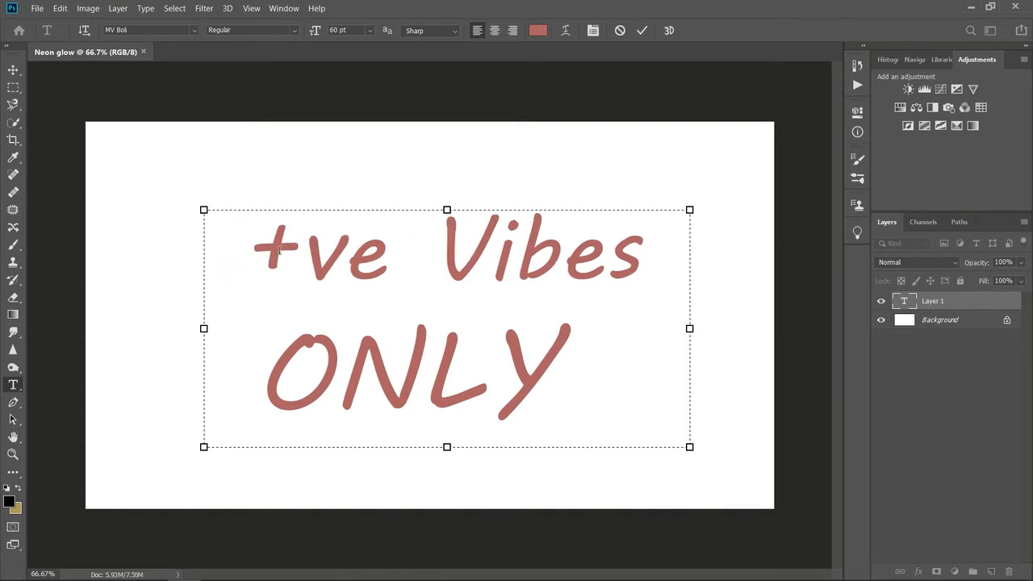
- Remove the leading spaces before "+ve Vibes" and set that line's font size to 72 pt
key(BackSpace)
key(BackSpace)
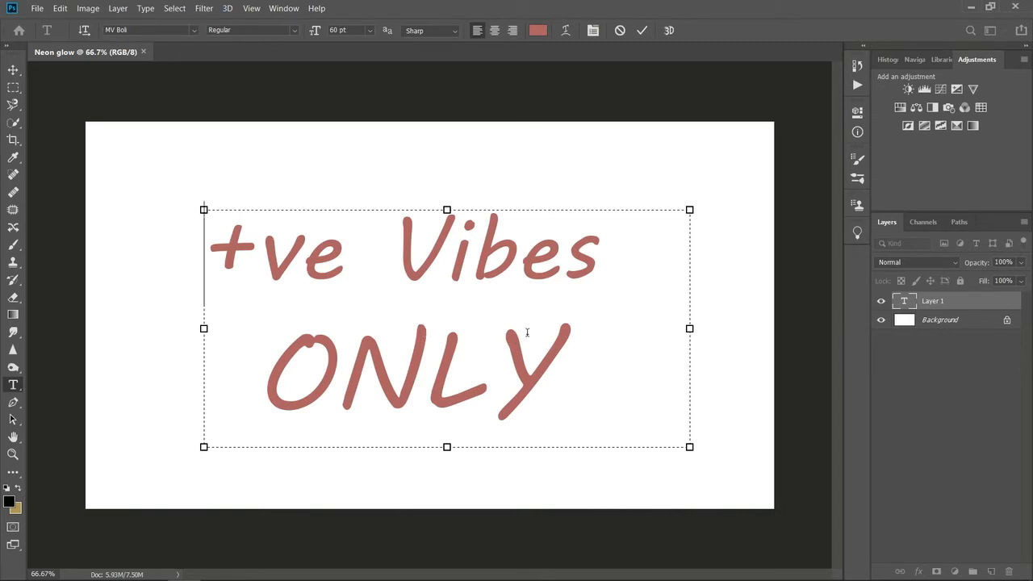
drag(607, 260, 206, 268)
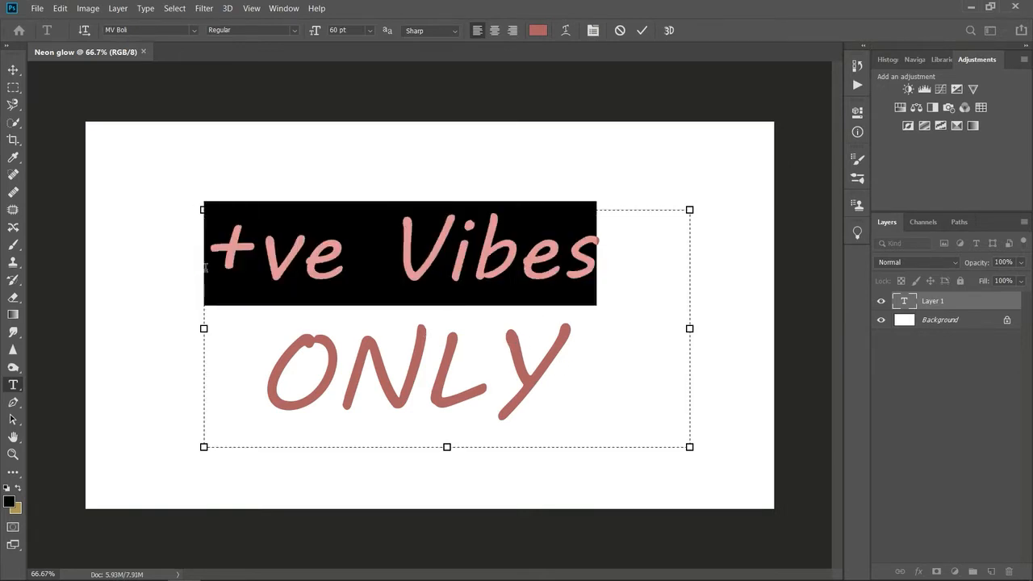
click(369, 30)
click(355, 198)
click(577, 393)
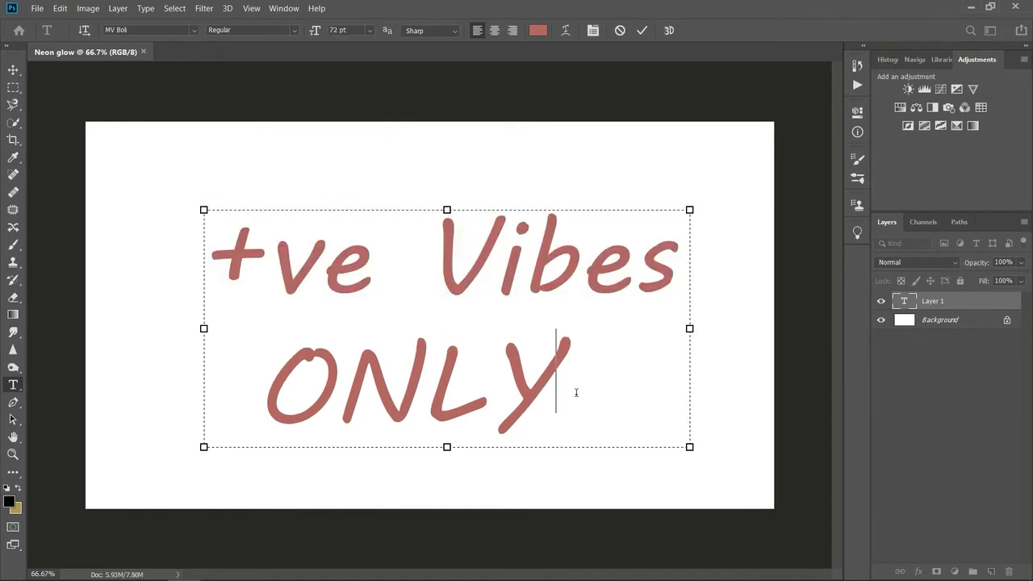
- Center-align both text lines and remove extra leading space before ONLY, keeping it on its own second line
drag(570, 387, 192, 245)
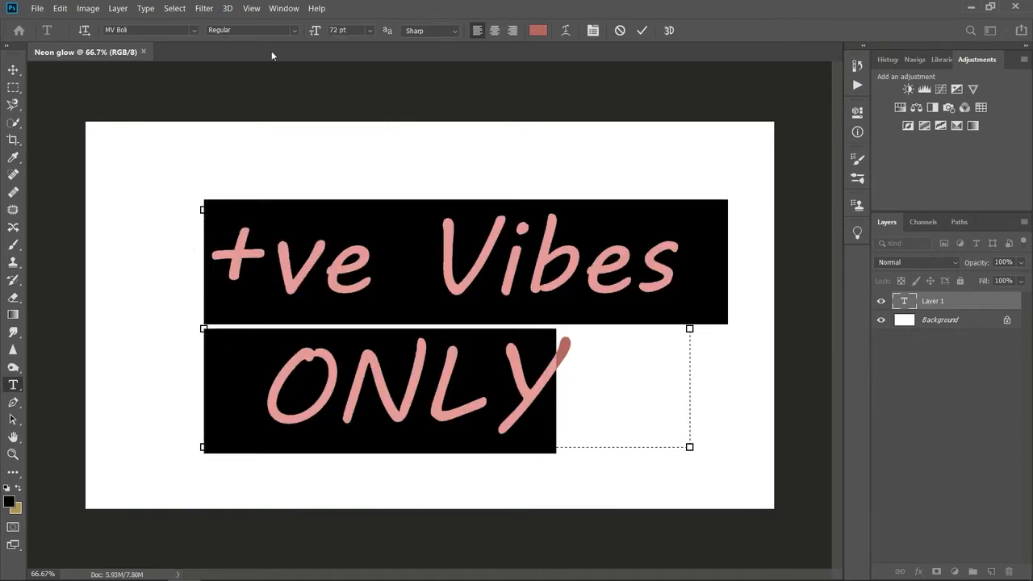
click(294, 35)
click(294, 35)
click(494, 30)
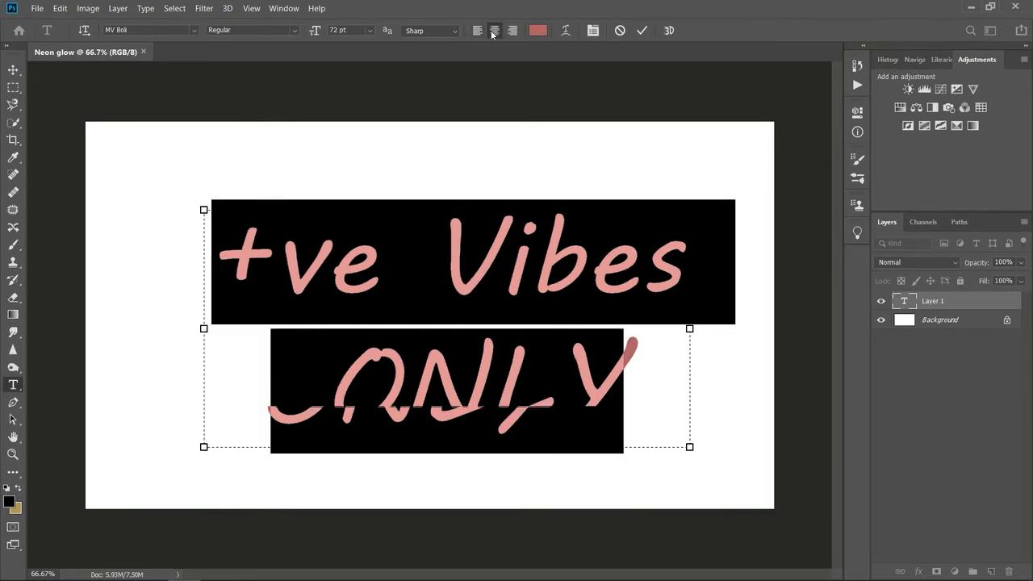
click(339, 353)
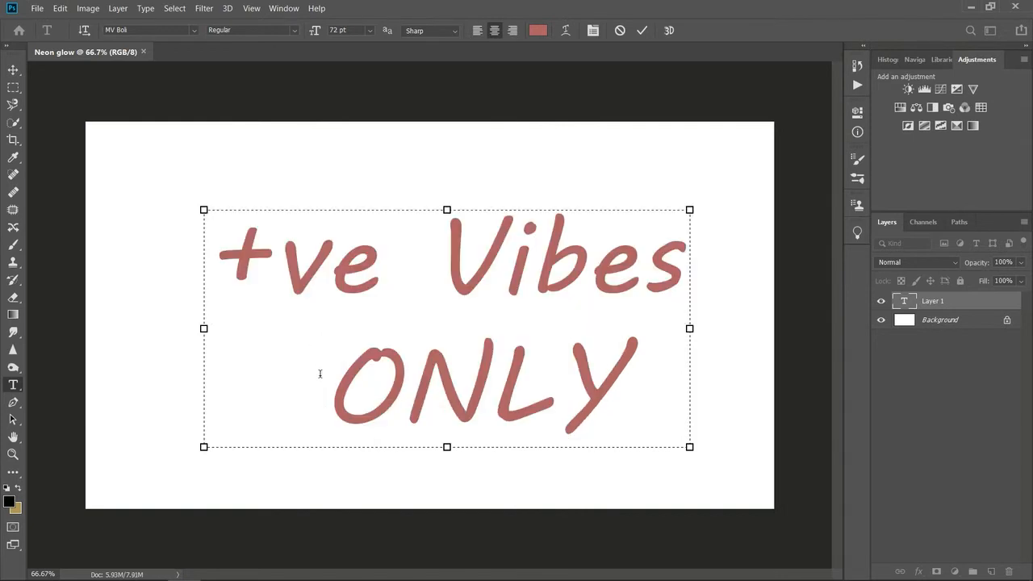
key(BackSpace)
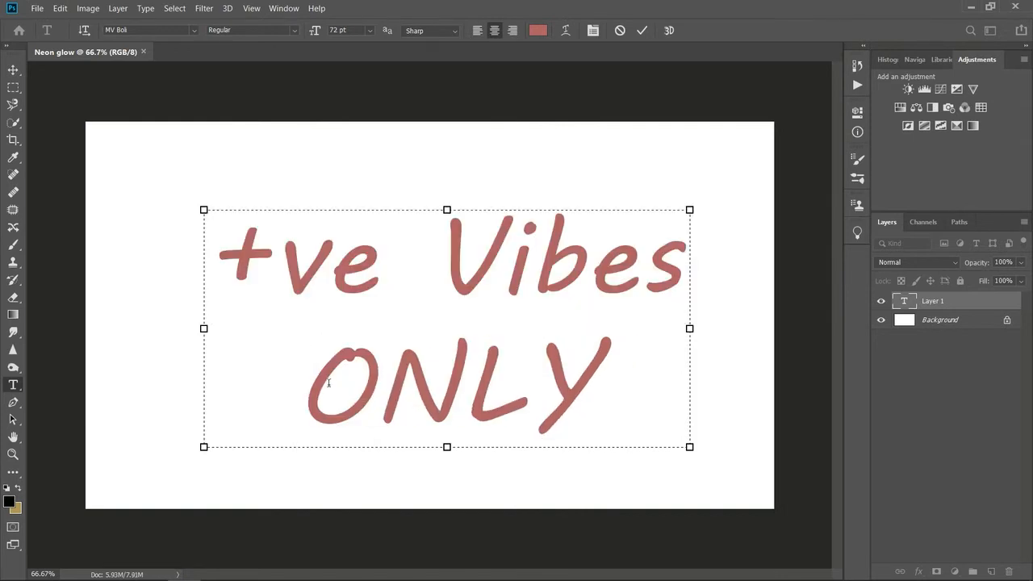
key(BackSpace)
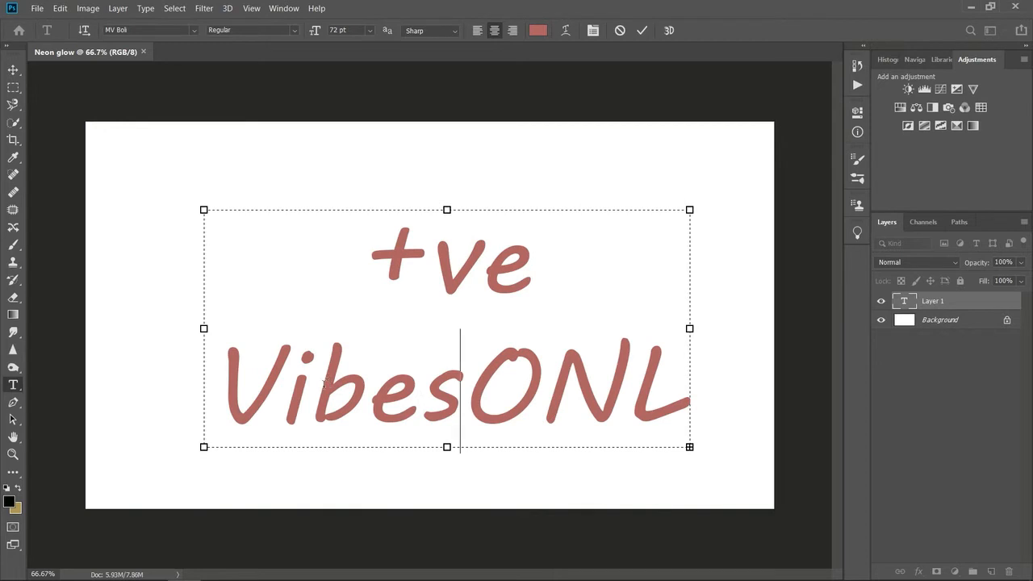
key(Return)
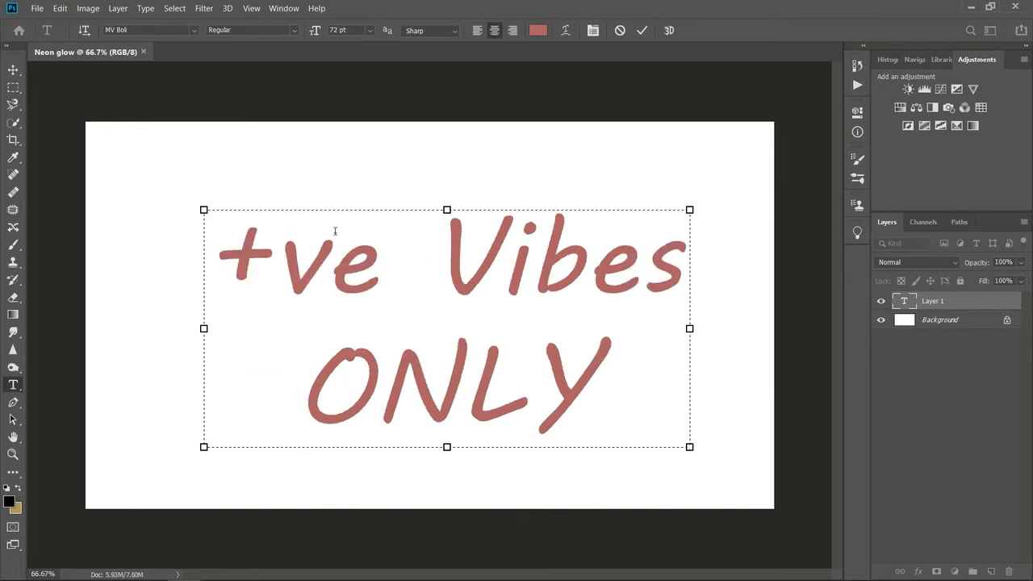
- Commit the text, shift it slightly left to center it on the canvas, and deselect its layer
click(13, 70)
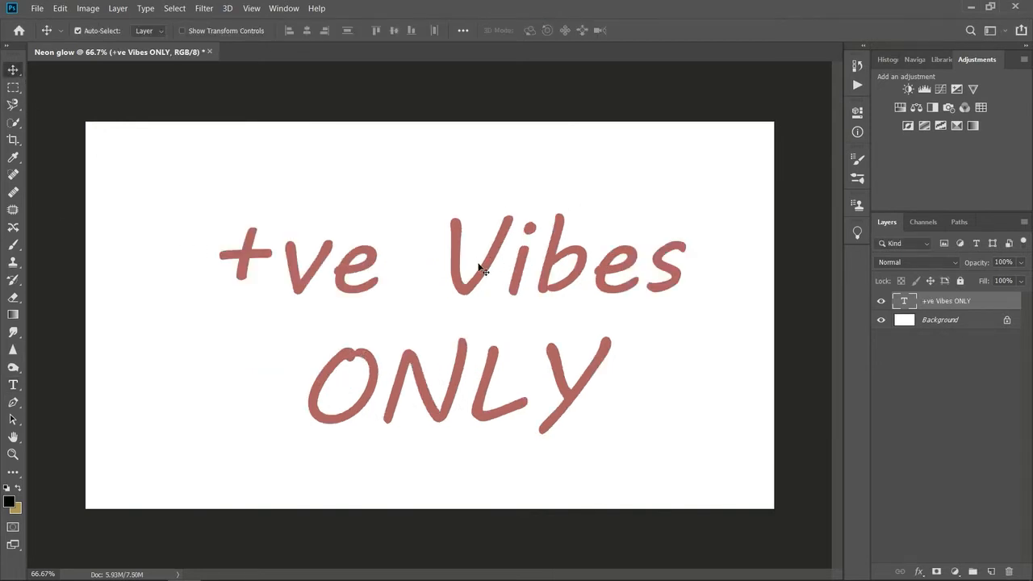
drag(479, 267, 461, 267)
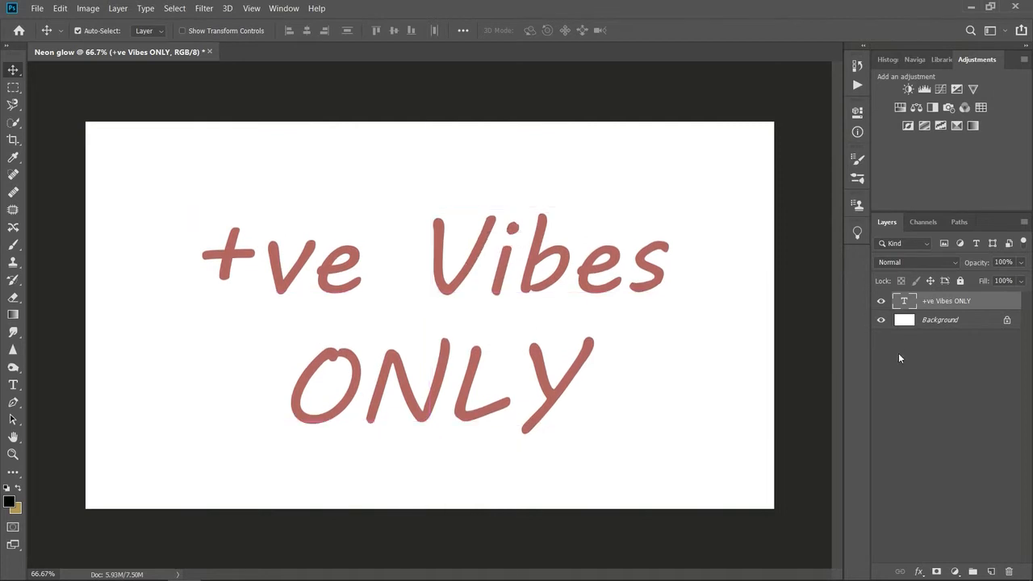
click(958, 365)
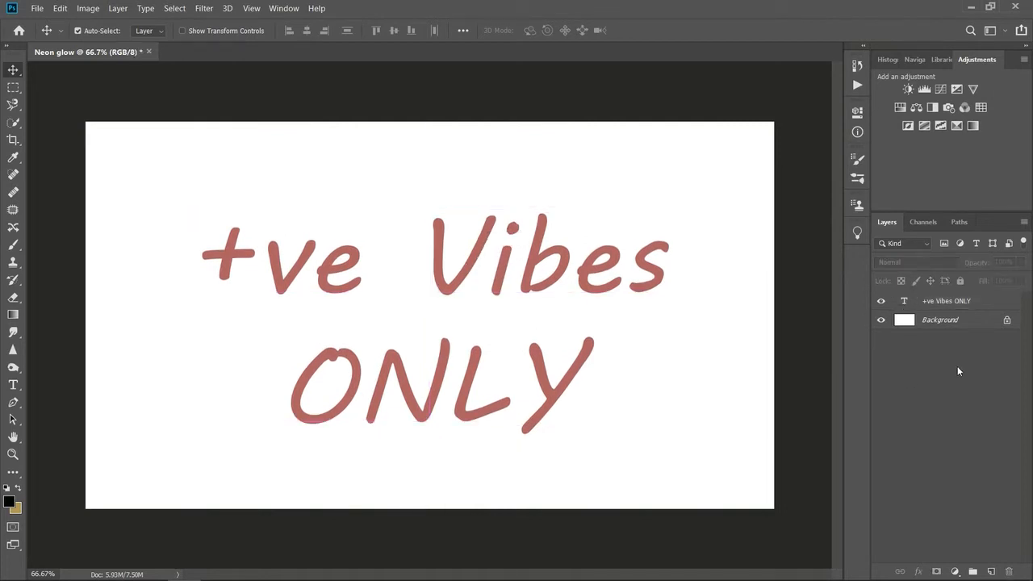
click(962, 303)
click(983, 406)
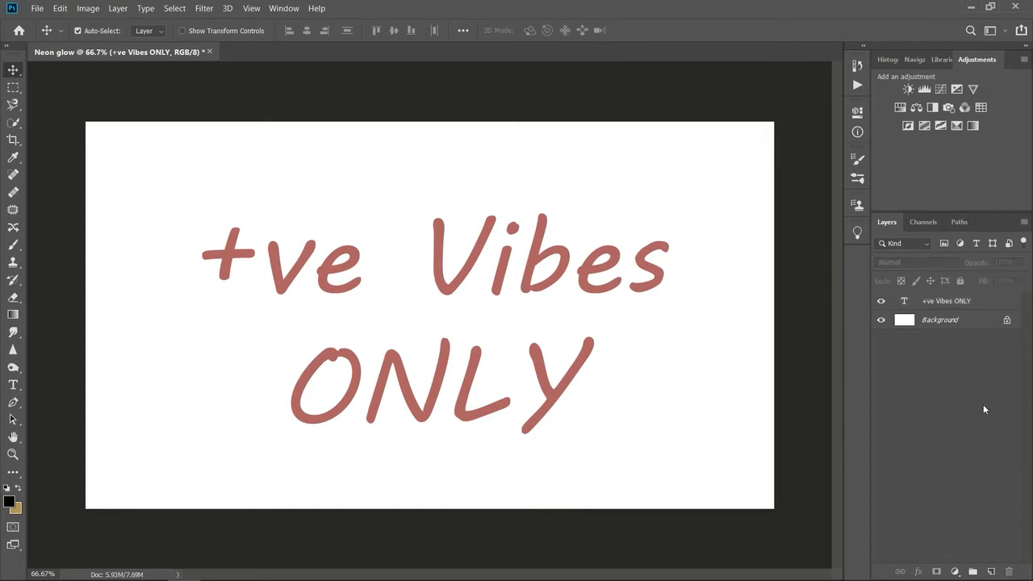
- Create a new layer group and place the +ve Vibes ONLY text layer inside it
click(972, 571)
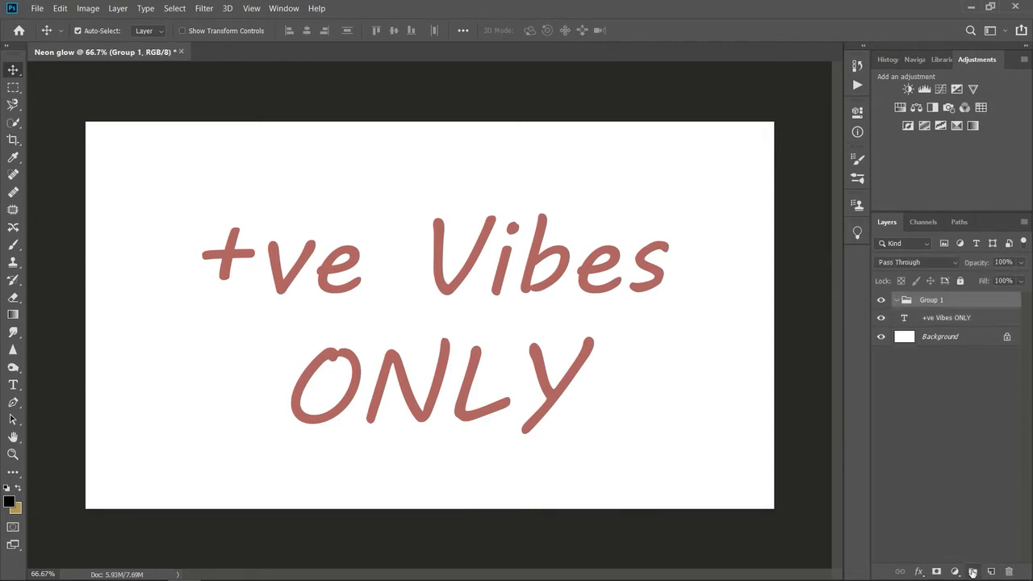
drag(946, 300, 905, 305)
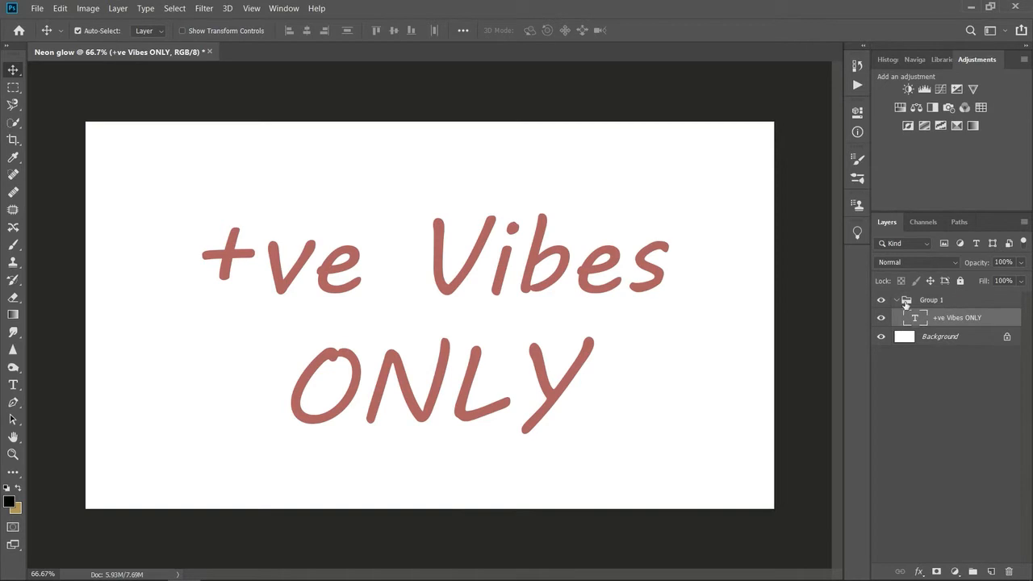
click(897, 301)
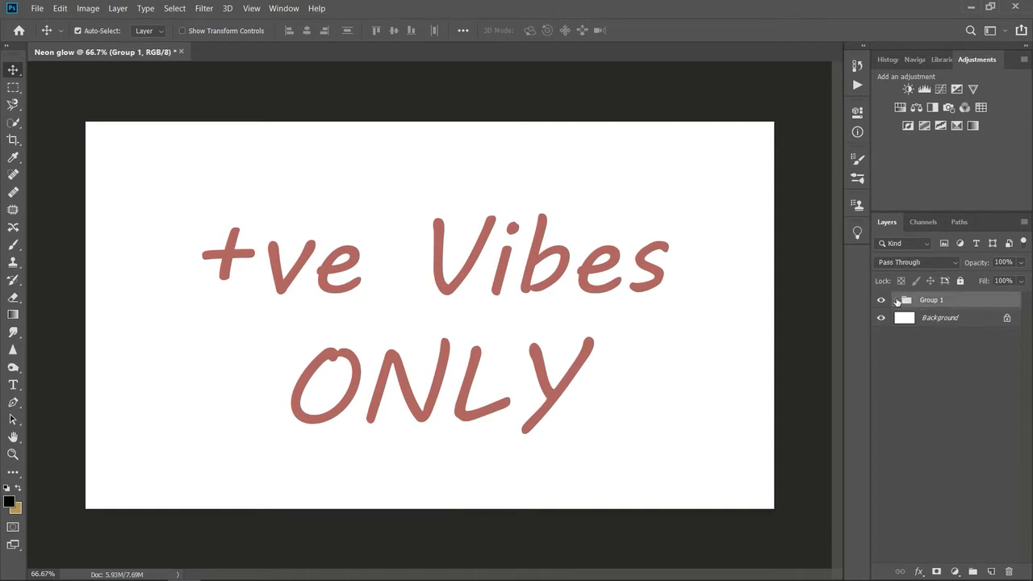
- Convert the +ve Vibes ONLY text layer to a smart object and apply a Gaussian Blur with a 0.7 pixel radius
right_click(943, 319)
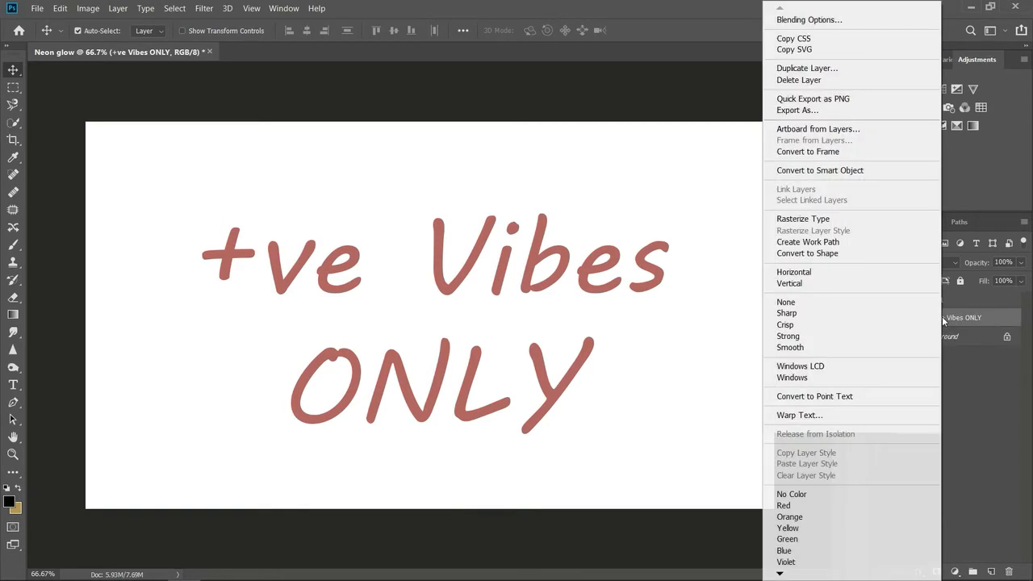
click(883, 172)
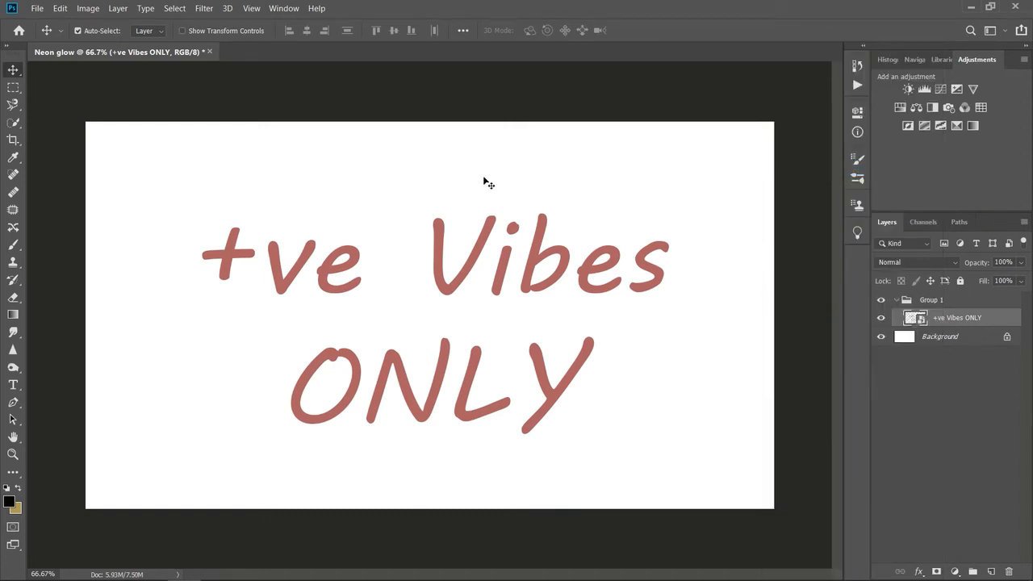
click(204, 10)
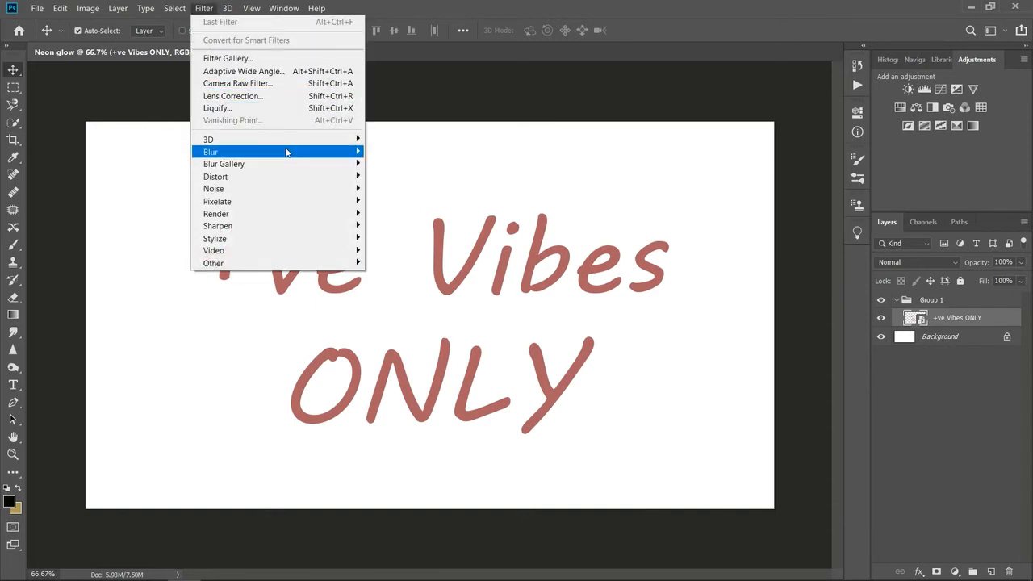
mouse_move(286, 152)
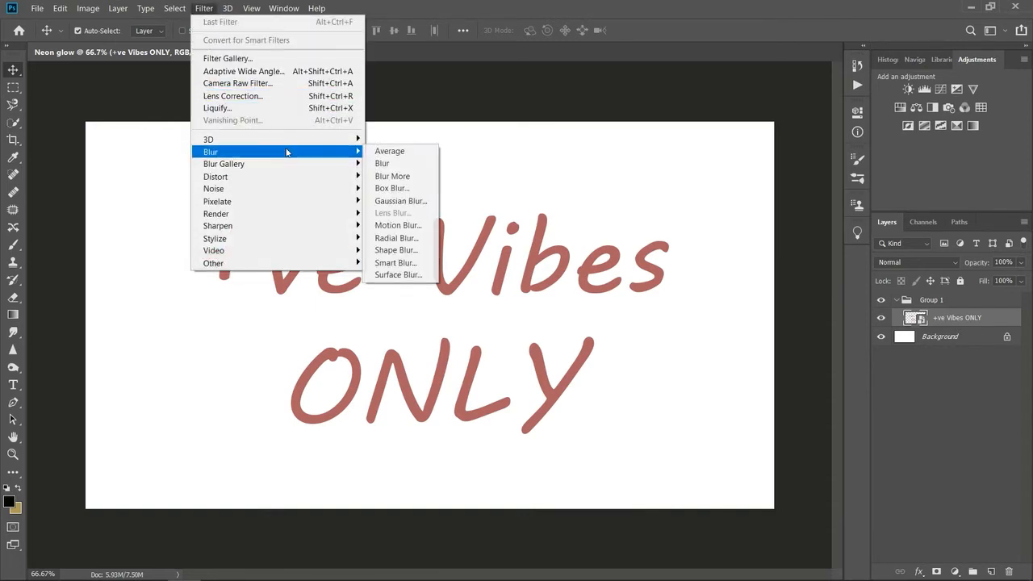
click(401, 201)
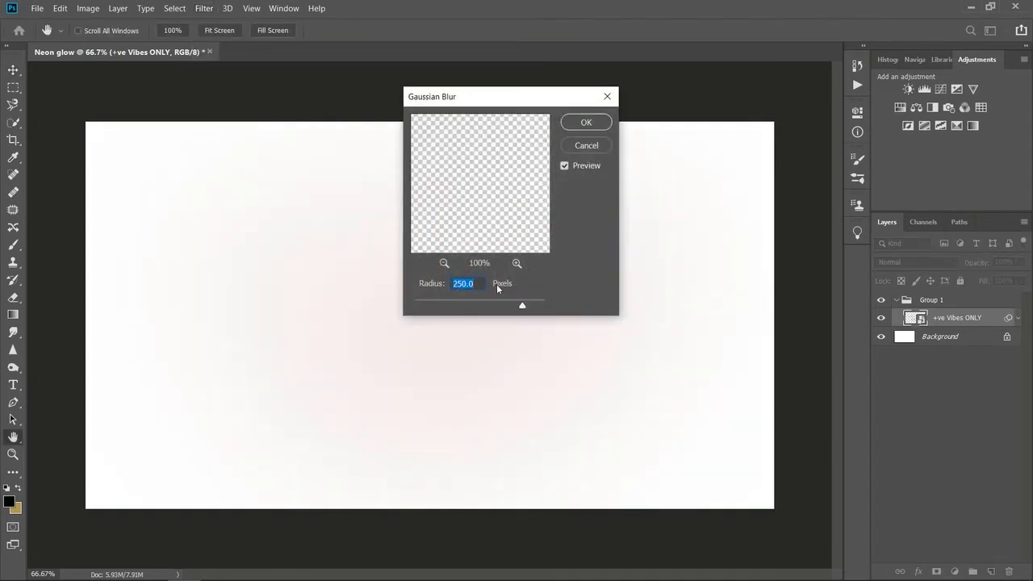
text(0.)
key(Return)
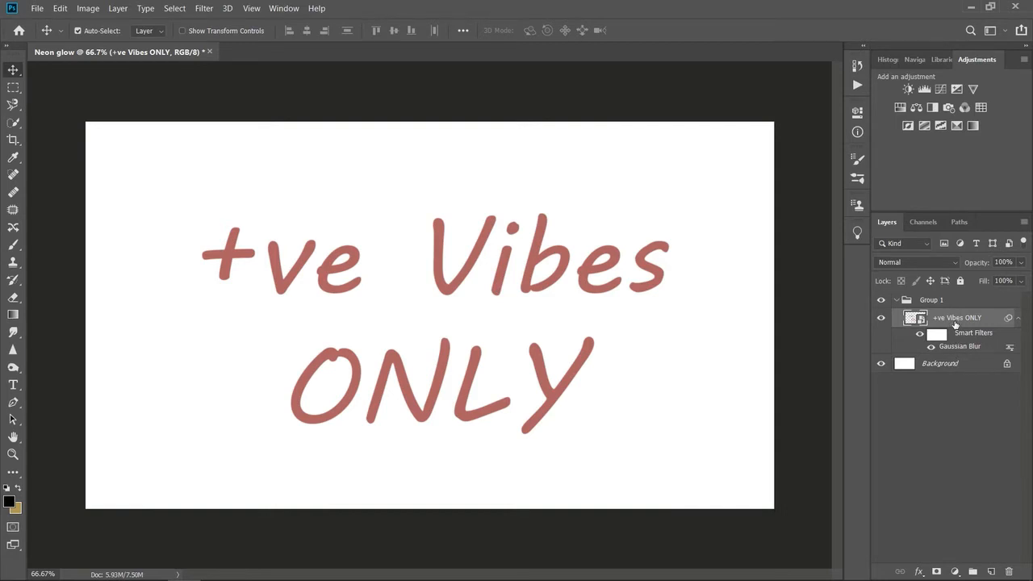
- Duplicate the blurred text layer four times inside the group and enlarge the layer list's viewing area
key(ctrl+j)
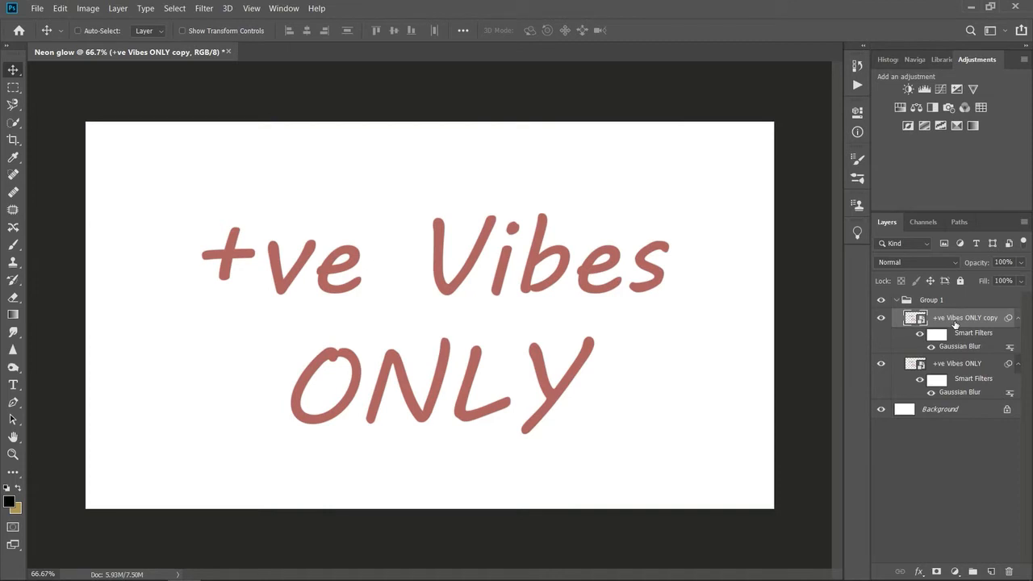
key(ctrl+j)
key(ctrl+j)
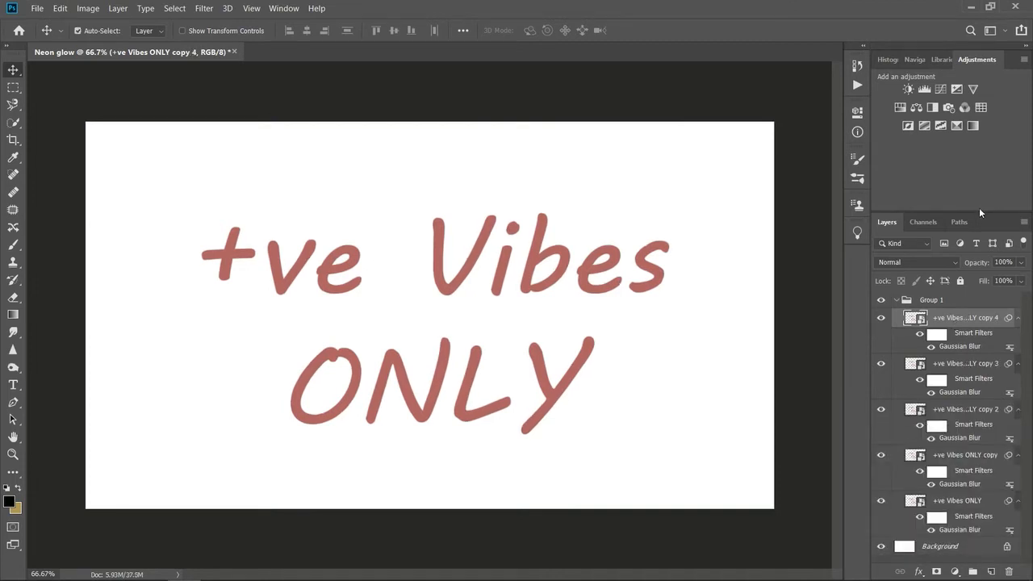
drag(975, 212, 977, 164)
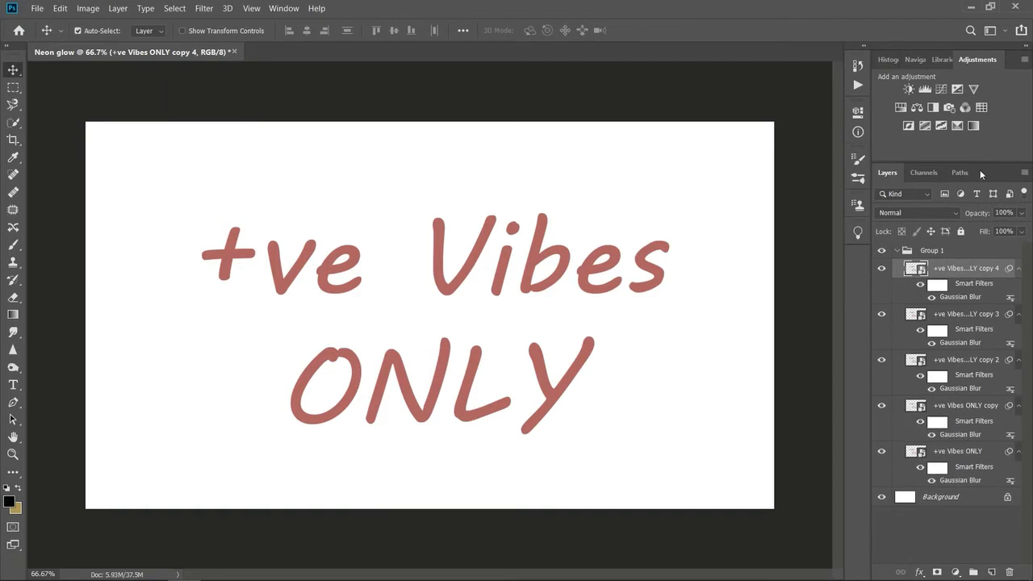
- Set the Gaussian Blur radius of the +ve Vibes ONLY copy layer to 7 pixels
click(969, 438)
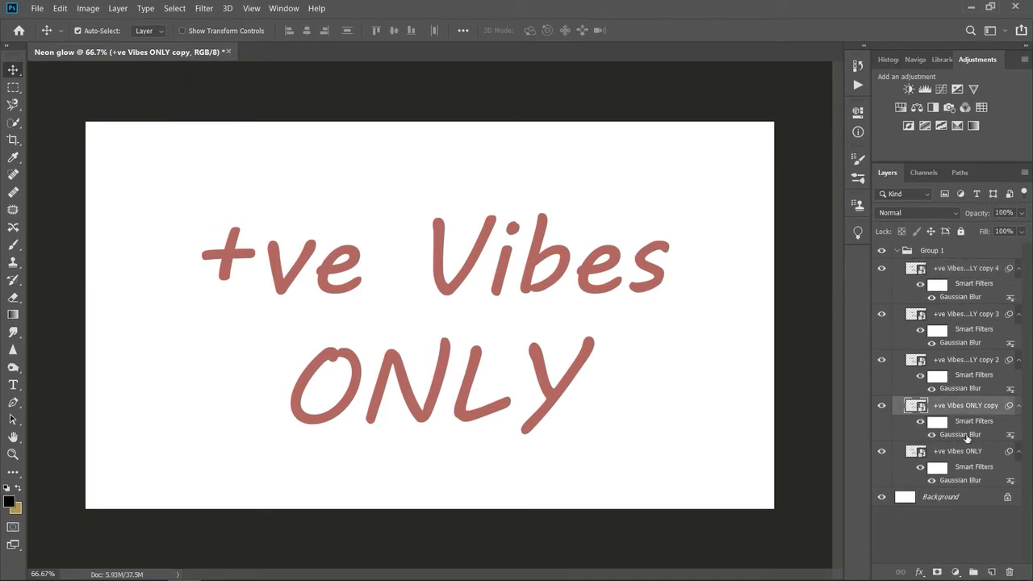
double_click(964, 436)
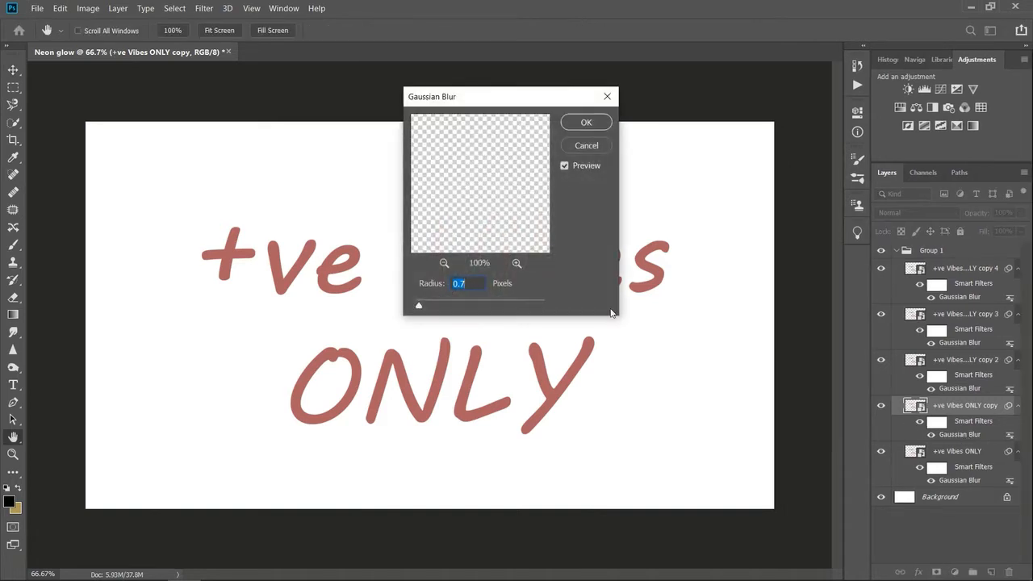
text(2)
key(Return)
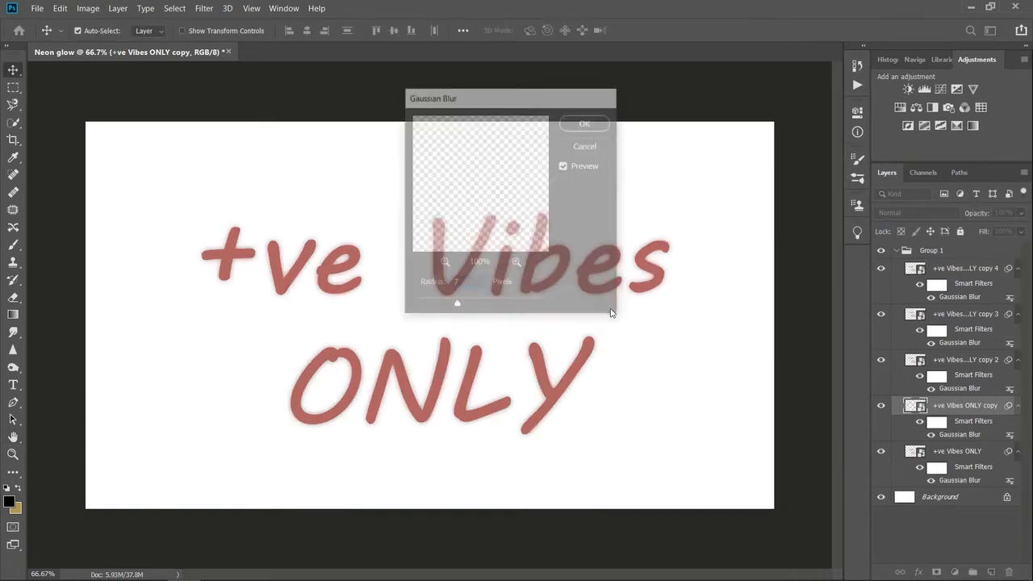
- Set the Gaussian Blur radius of the copy 2 text layer to 77 pixels
click(971, 386)
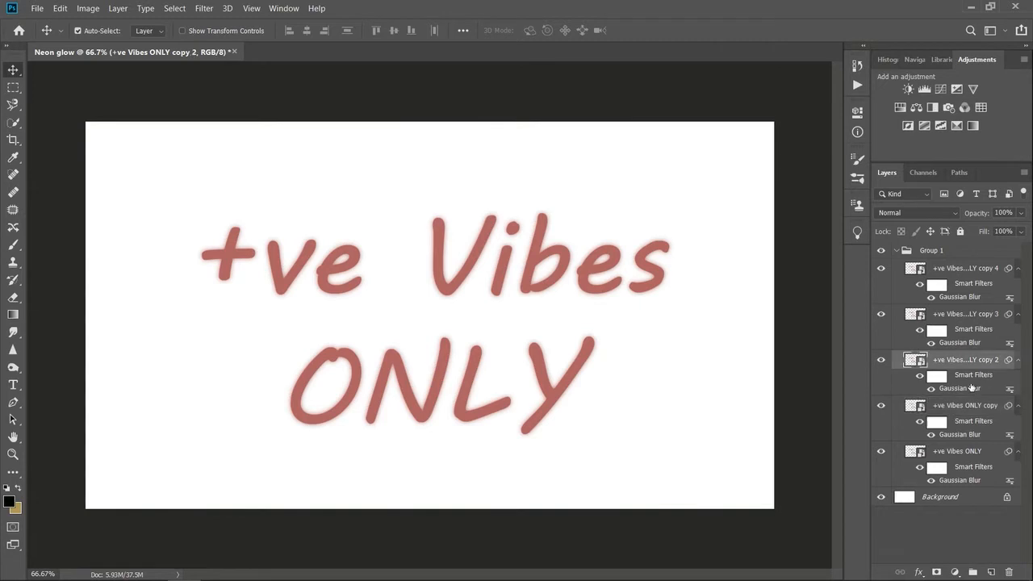
double_click(971, 388)
text(15)
key(Return)
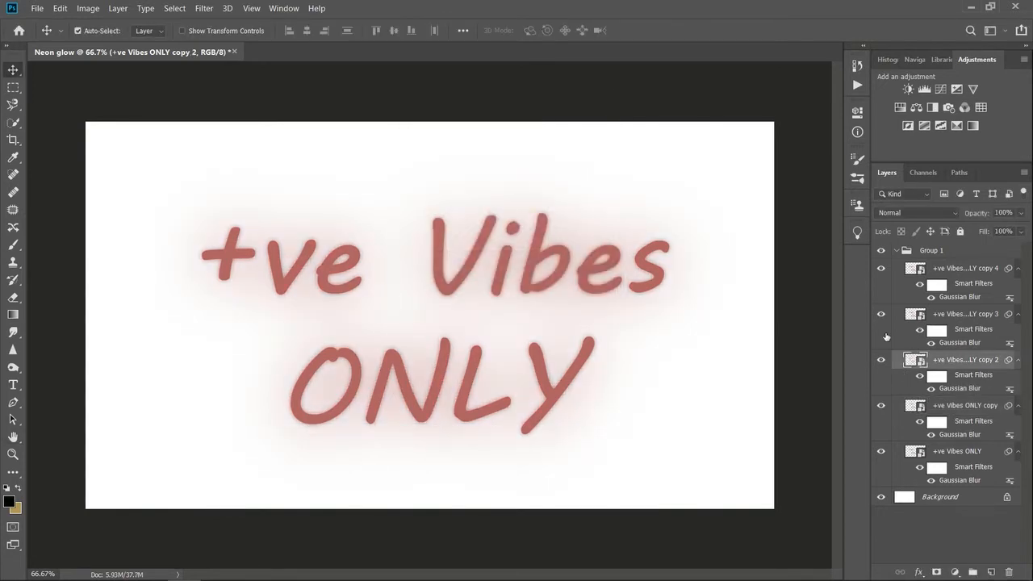
double_click(960, 344)
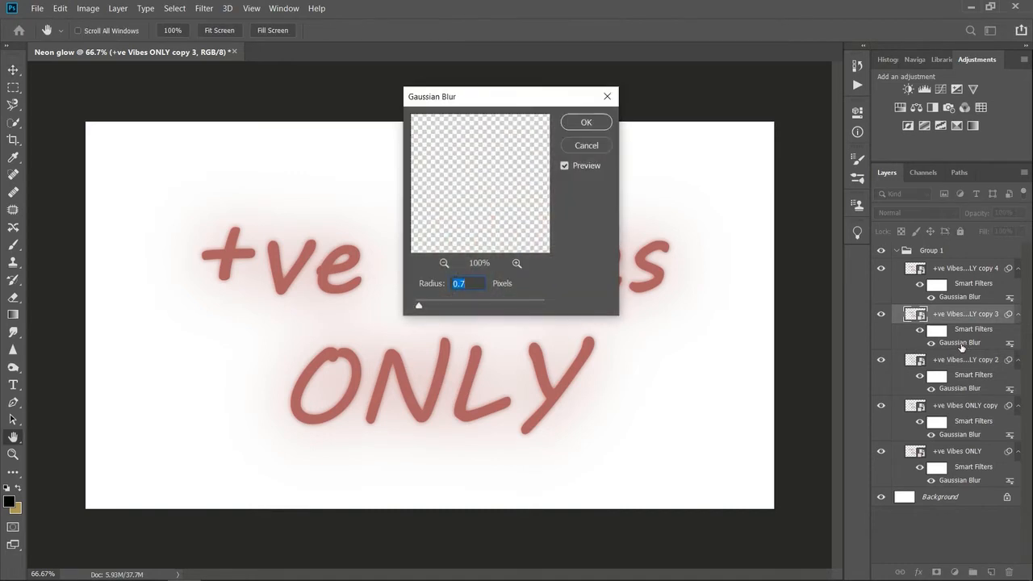
key(Return)
click(607, 96)
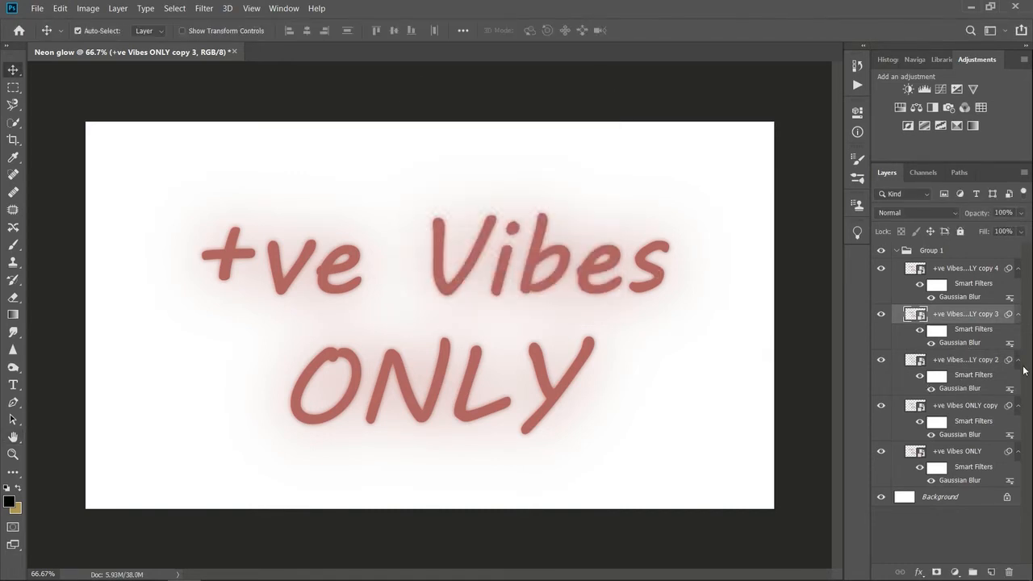
- Set the Gaussian Blur radius of the copy 2 text layer to 27 pixels
double_click(961, 389)
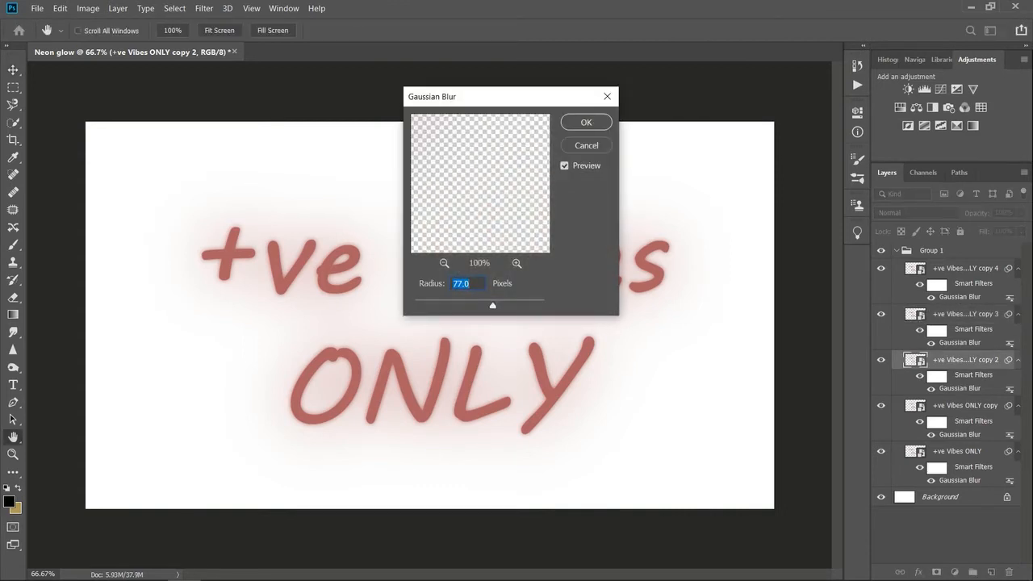
text(310)
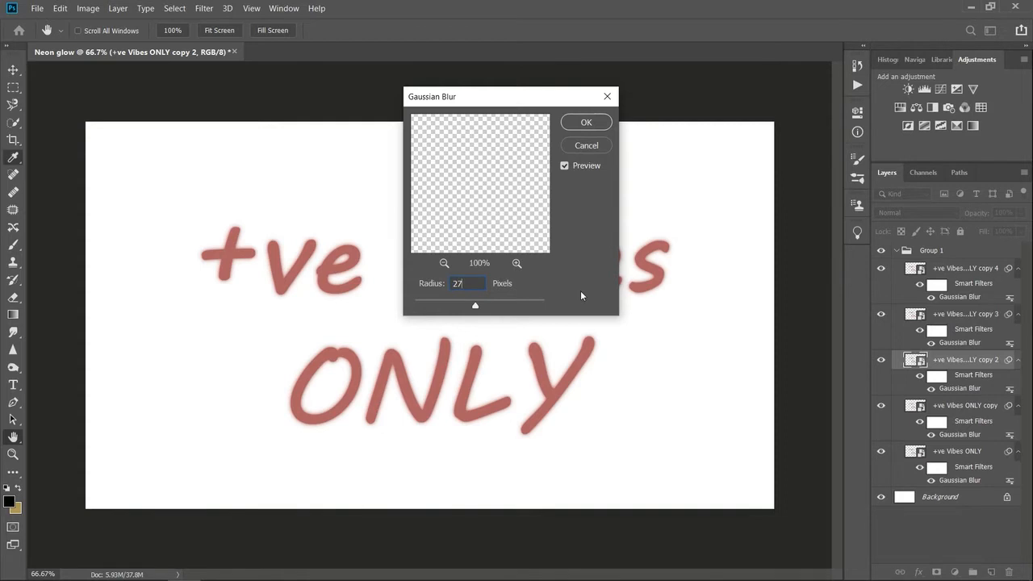
key(Return)
- Set the Gaussian Blur radius of the +ve Vibes ONLY copy 3 layer to 77 pixels
click(952, 344)
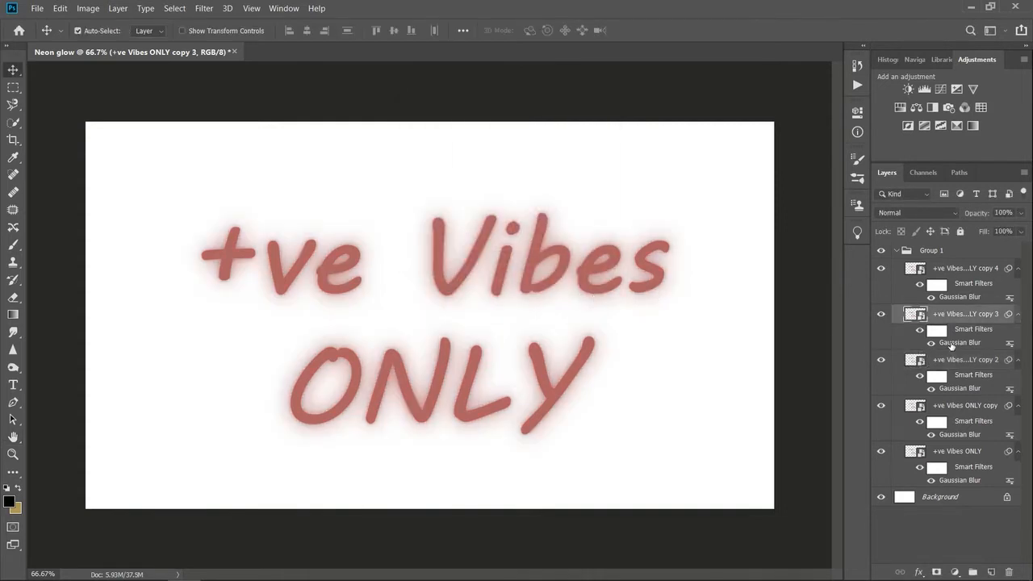
double_click(952, 343)
text(10)
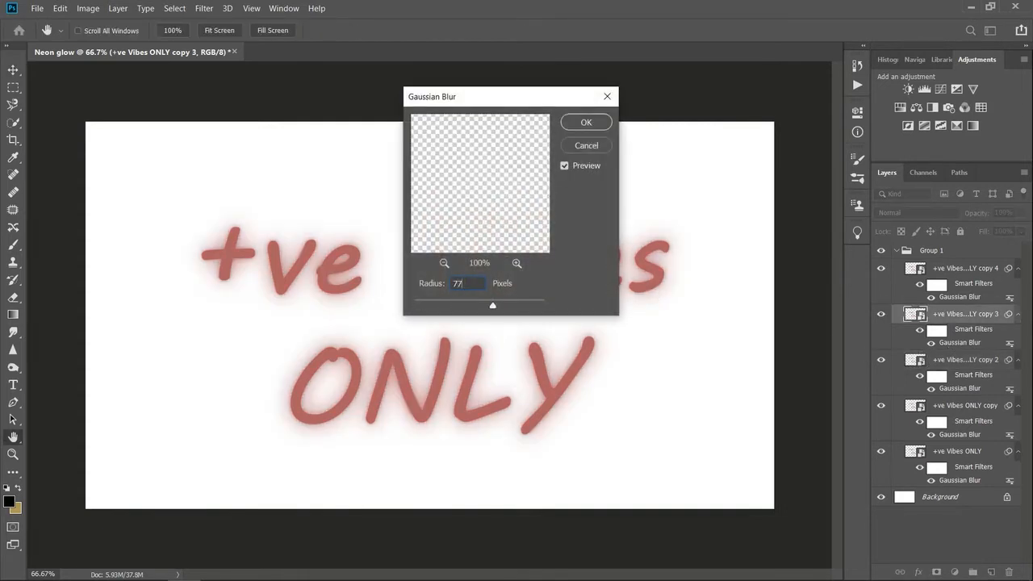
key(Return)
- Raise the Gaussian Blur radius of the copy 4 text layer so its glow spreads faintly across the whole canvas
double_click(959, 297)
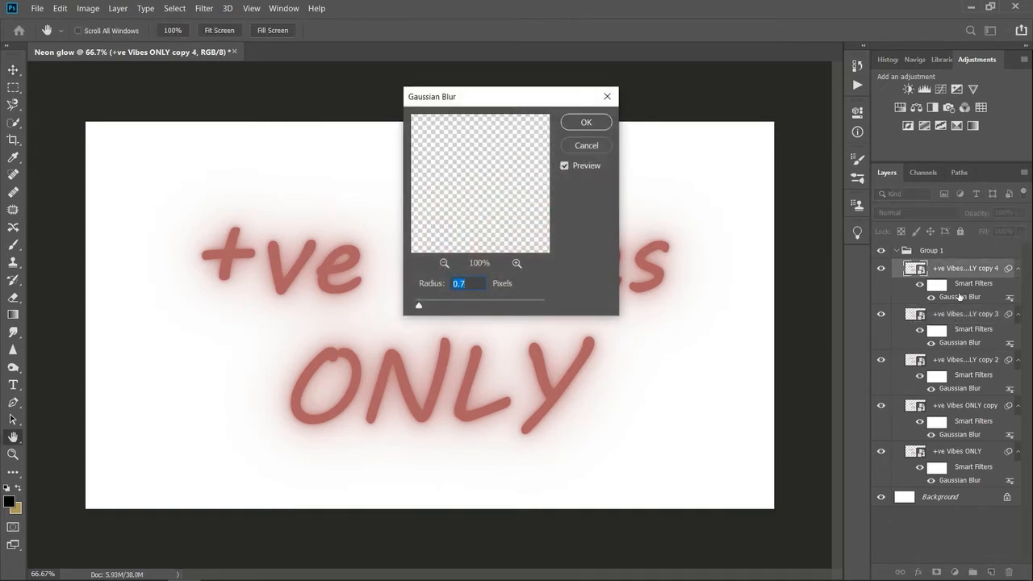
text(10)
key(Return)
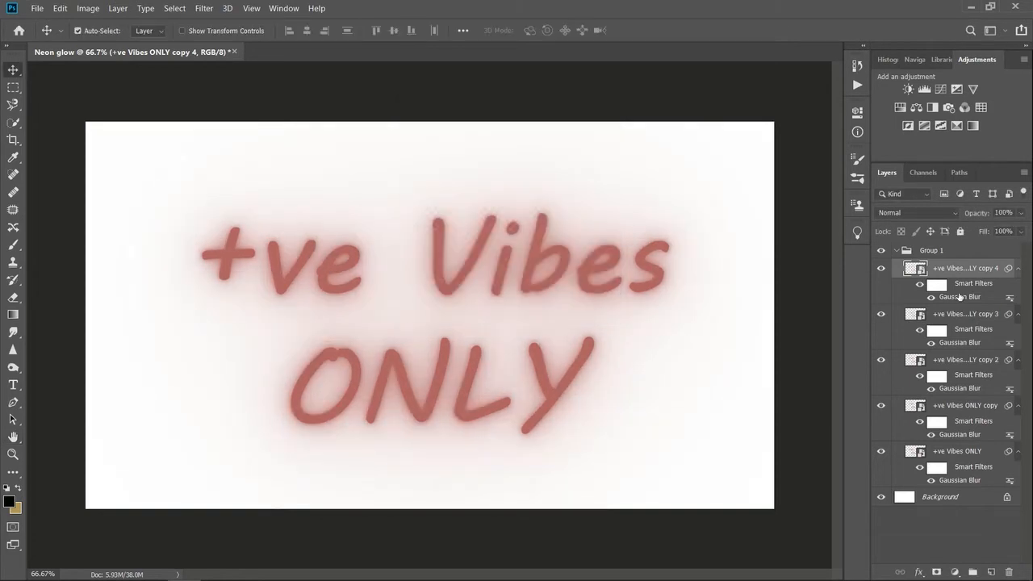
- Deselect the layers and collapse Group 1
click(938, 528)
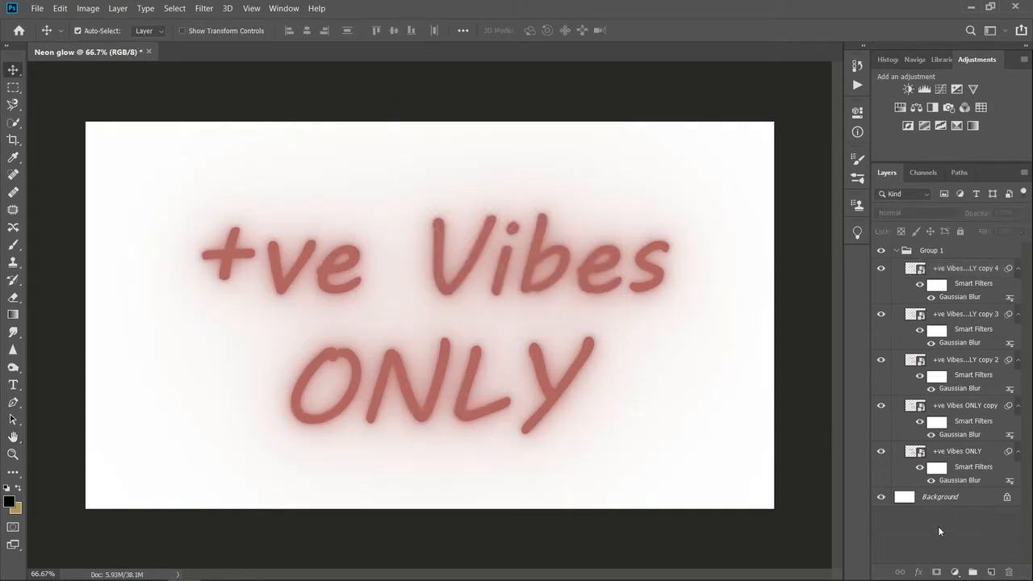
click(897, 251)
click(896, 252)
click(896, 251)
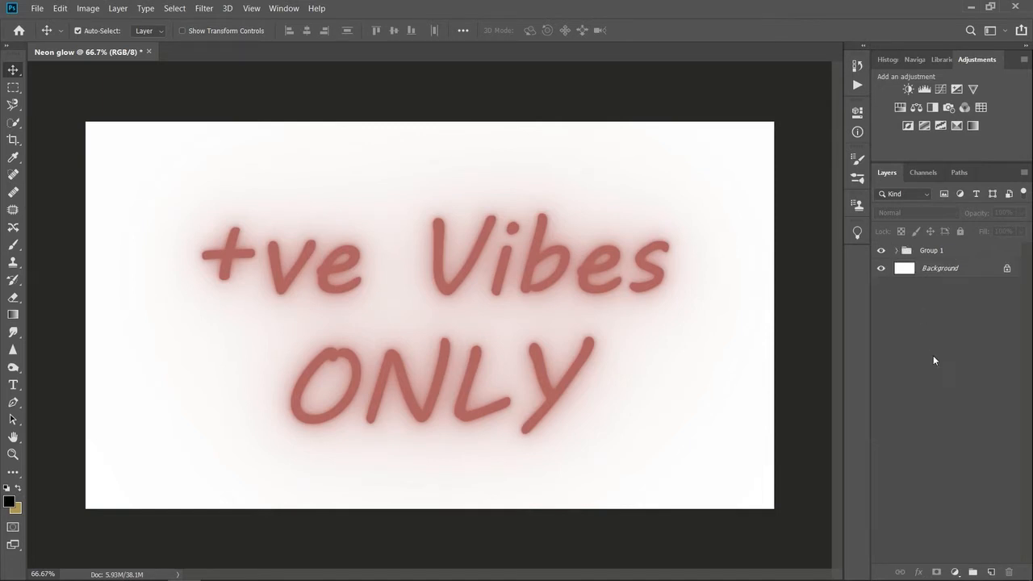
click(903, 272)
double_click(903, 272)
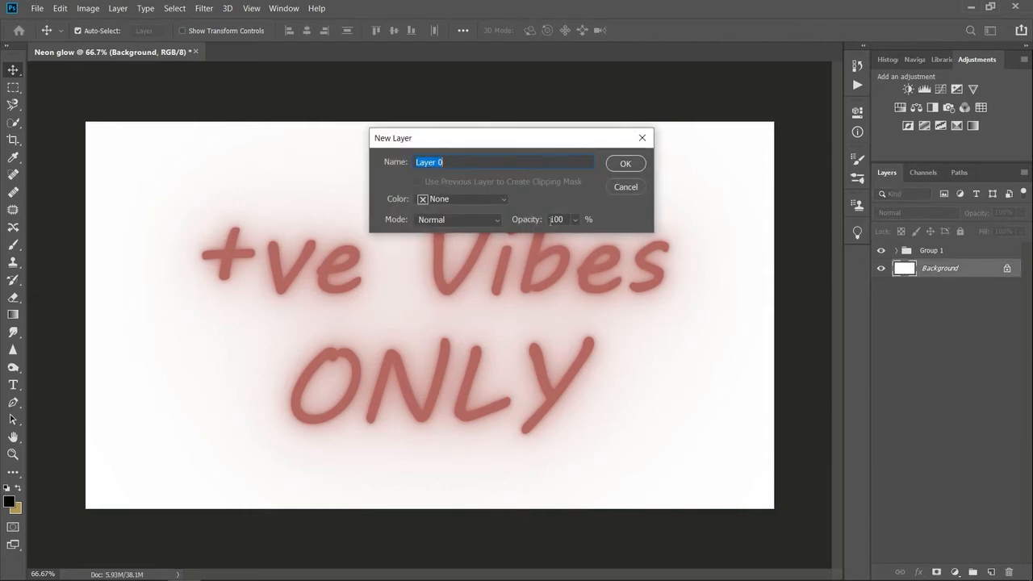
click(645, 137)
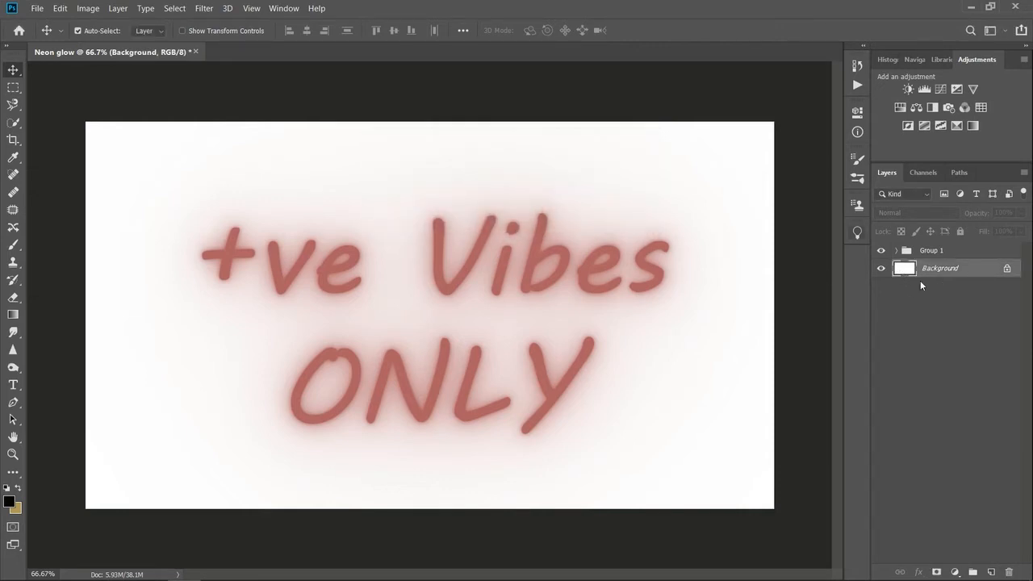
- Add a Solid Color fill layer in near-black 030303 above the Background layer and hide the Background
click(953, 571)
click(947, 337)
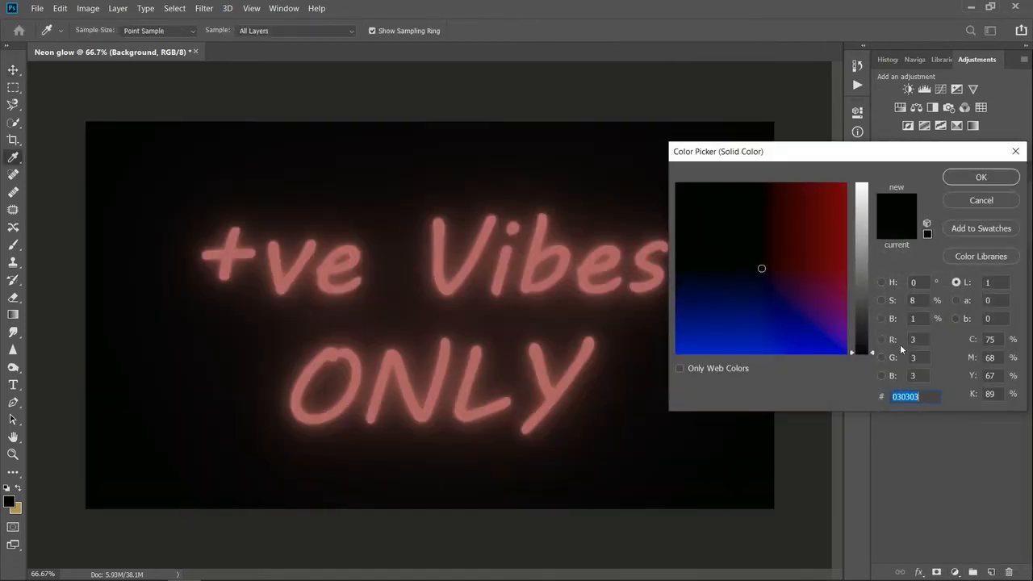
click(978, 180)
click(946, 417)
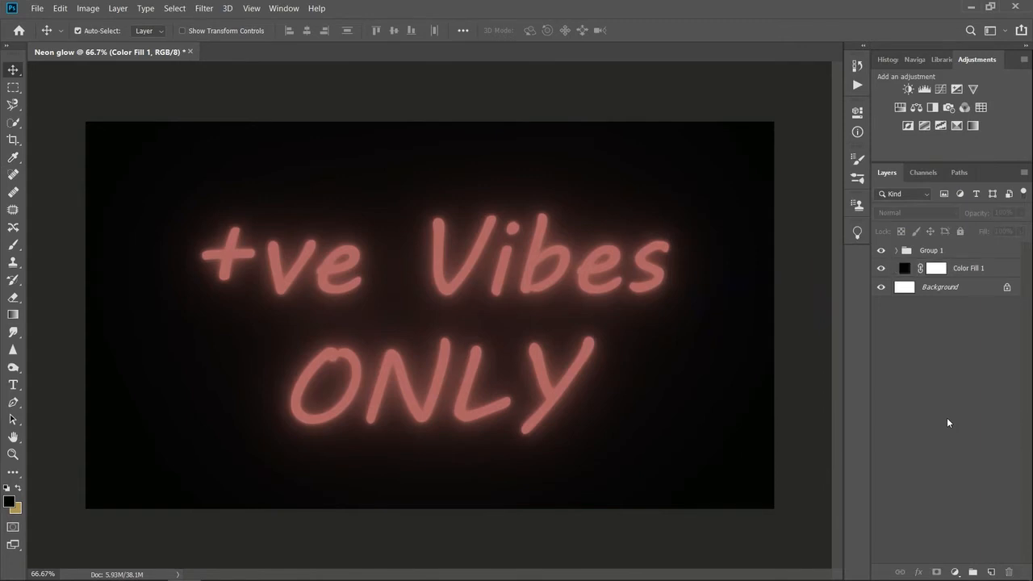
click(880, 288)
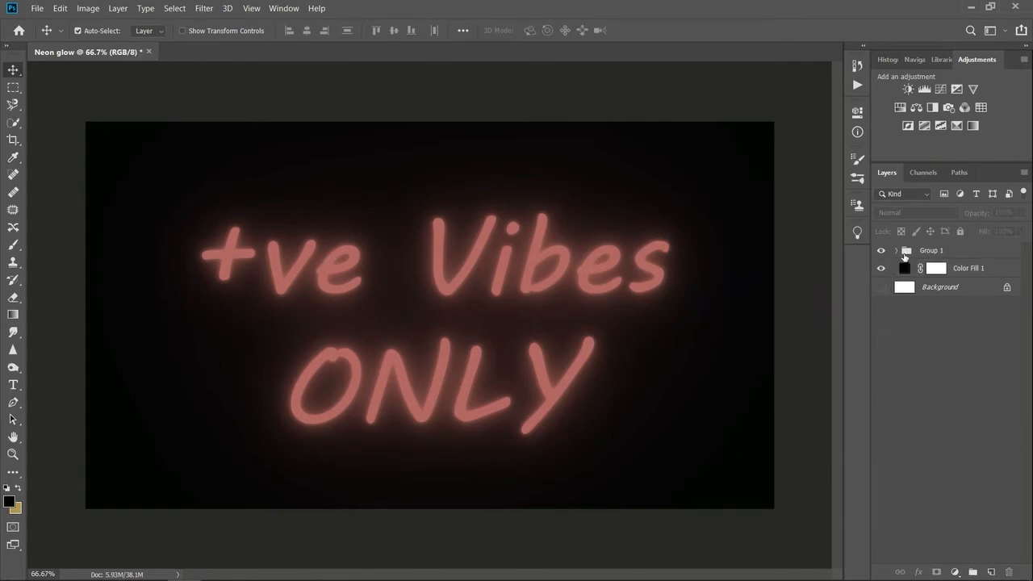
- Set the blend mode of Group 1 to Screen
click(932, 252)
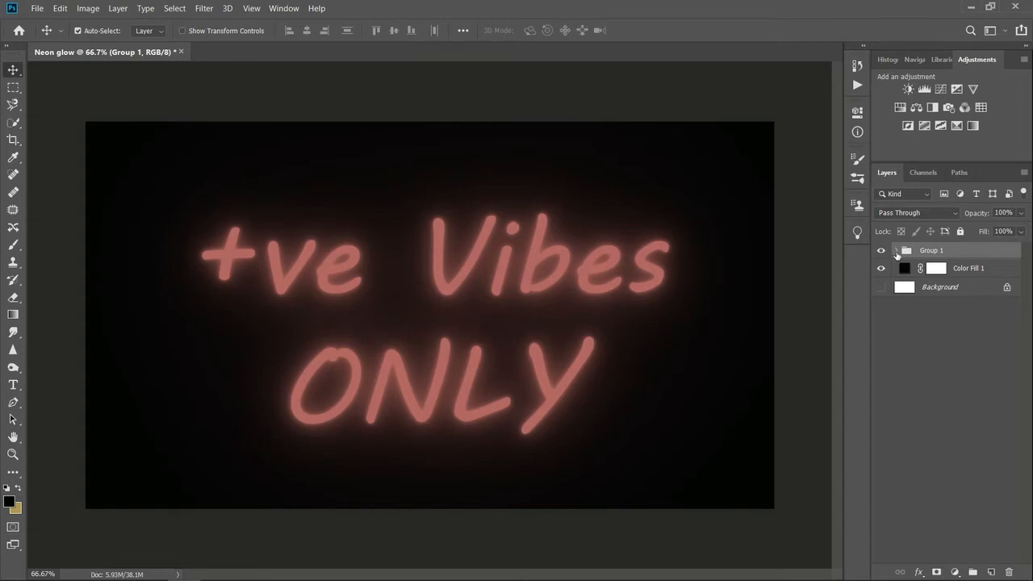
click(896, 252)
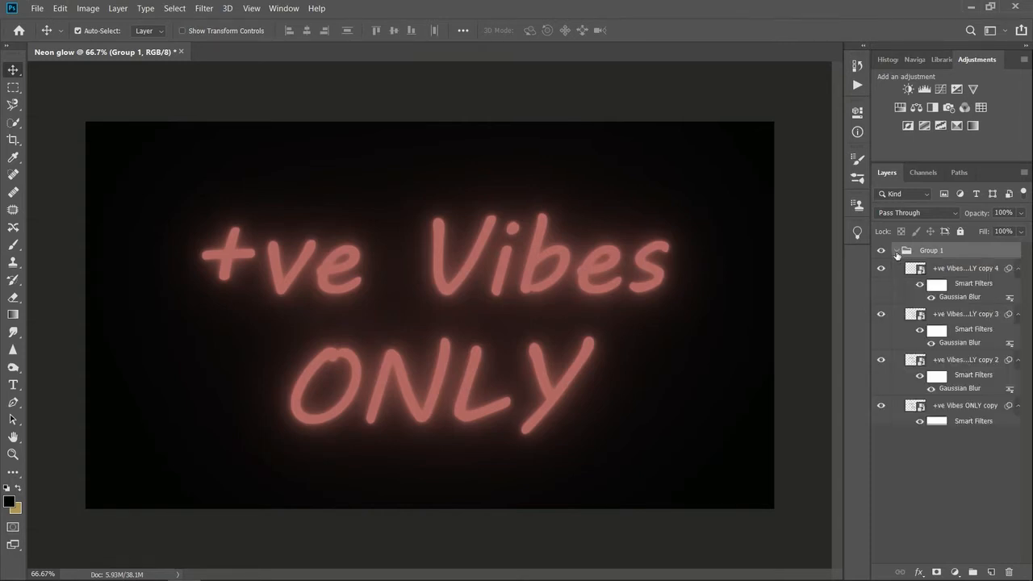
click(935, 266)
click(896, 251)
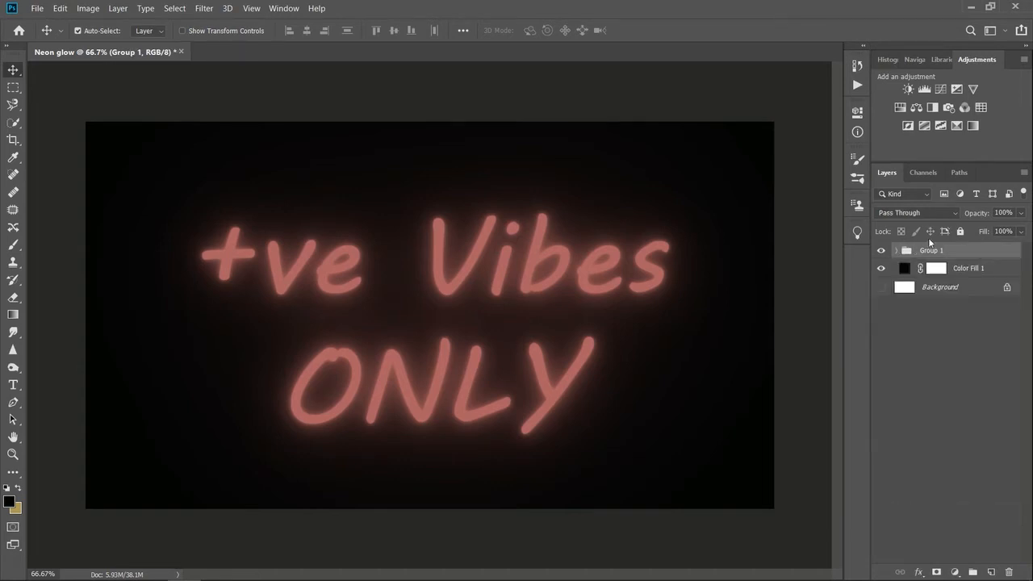
click(933, 214)
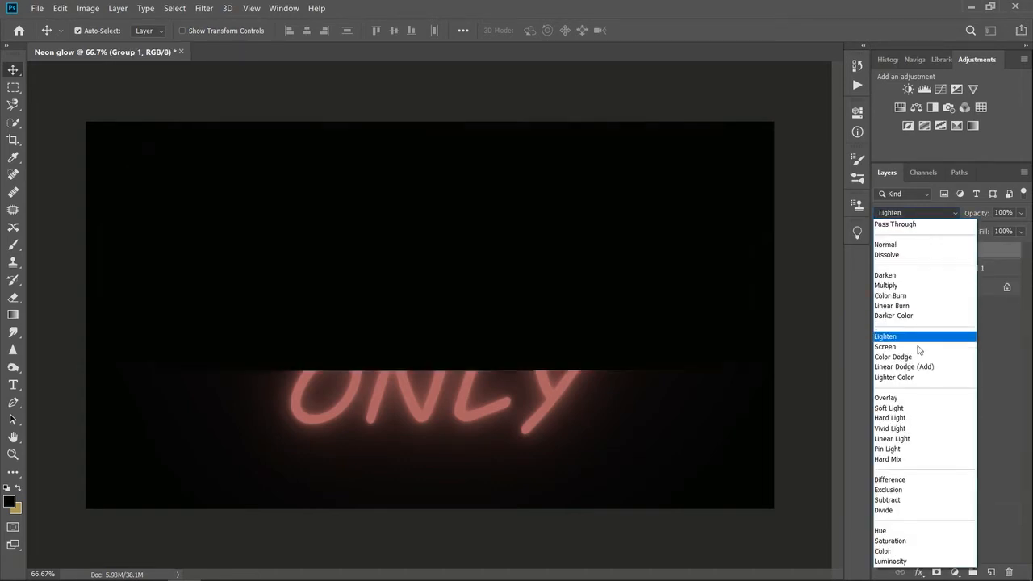
click(896, 346)
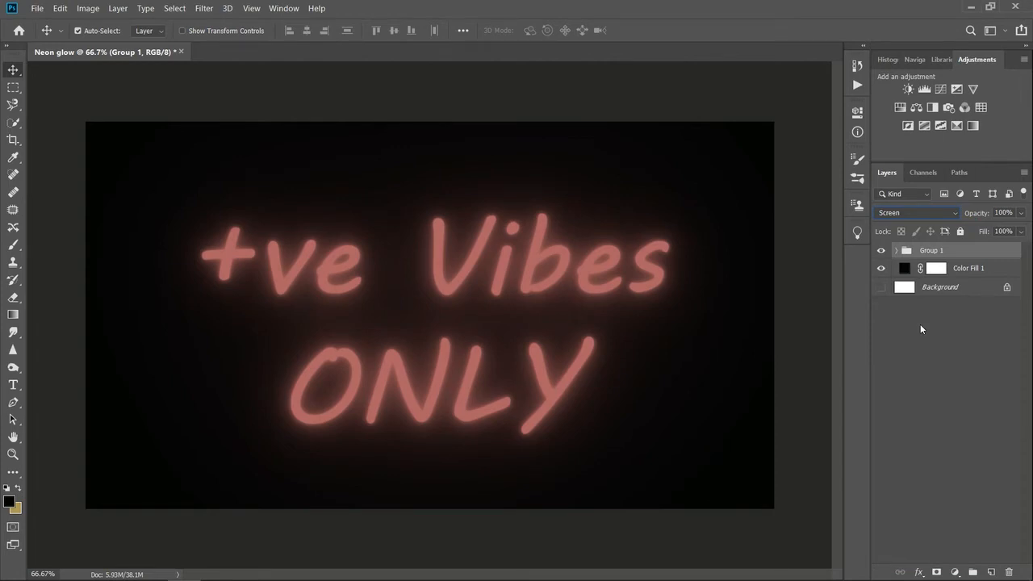
- Set the blend mode of the copy 4 and copy 3 text layers inside Group 1 to Screen
click(895, 251)
click(936, 266)
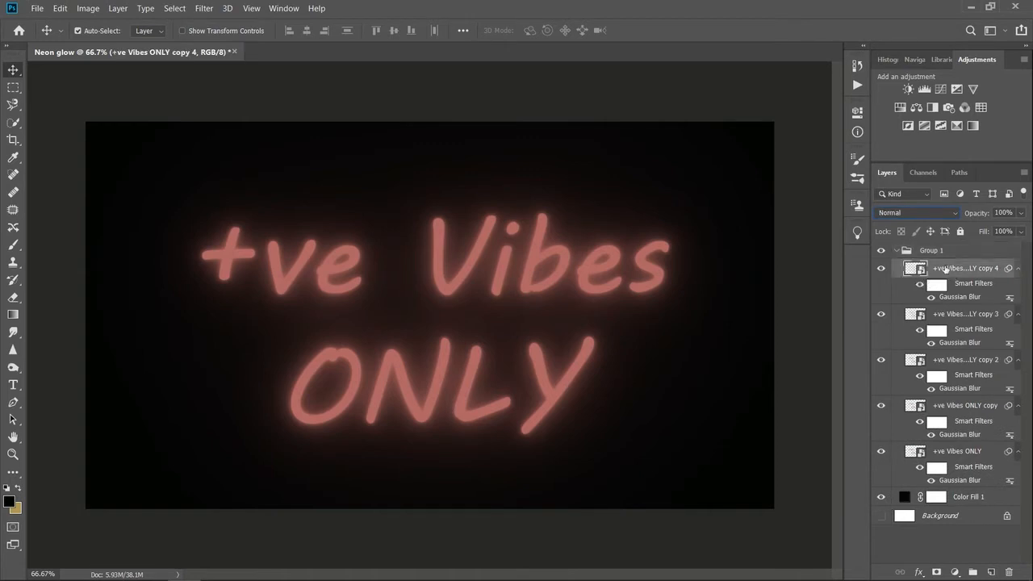
click(924, 213)
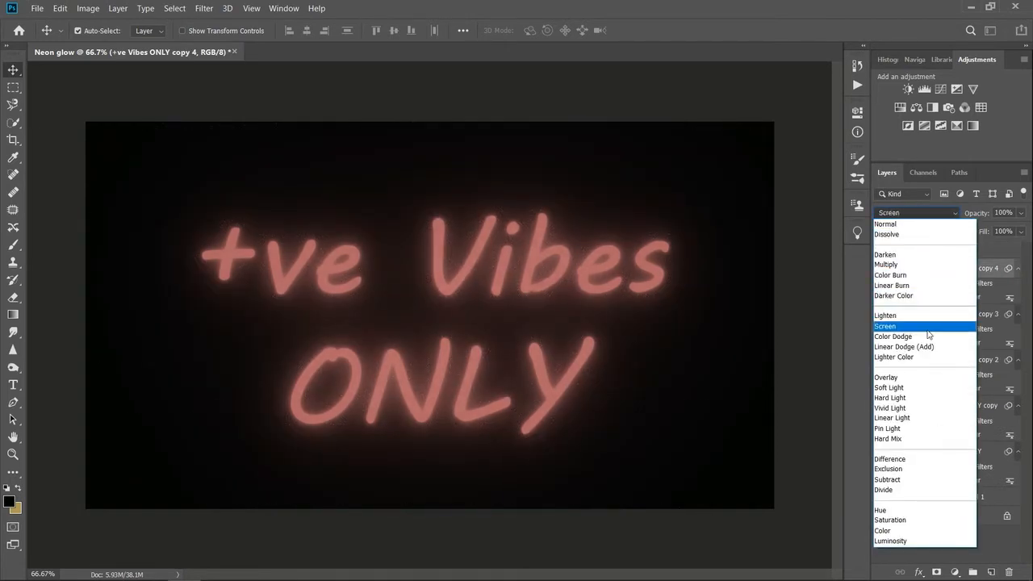
click(946, 326)
click(961, 315)
click(916, 214)
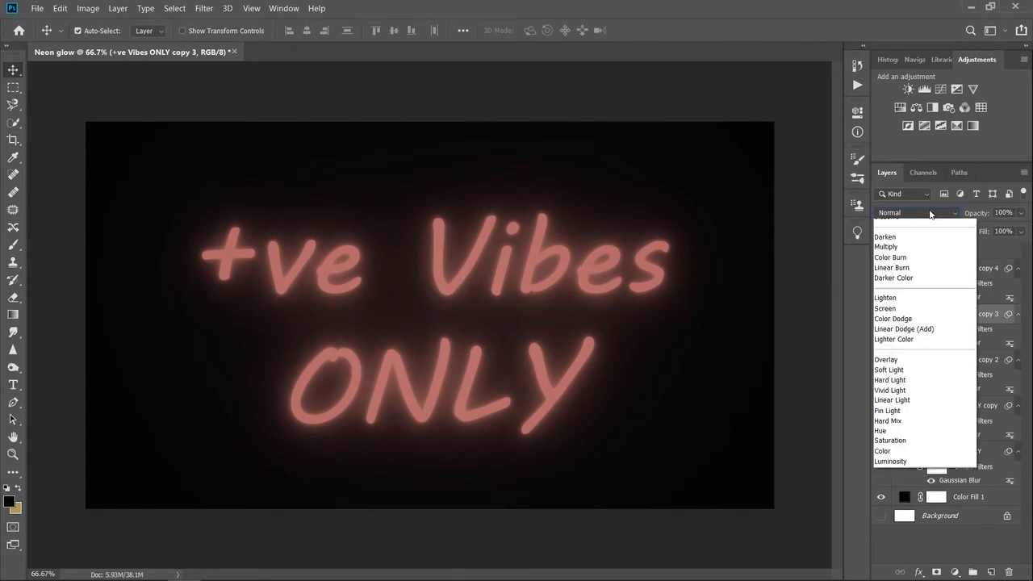
click(936, 326)
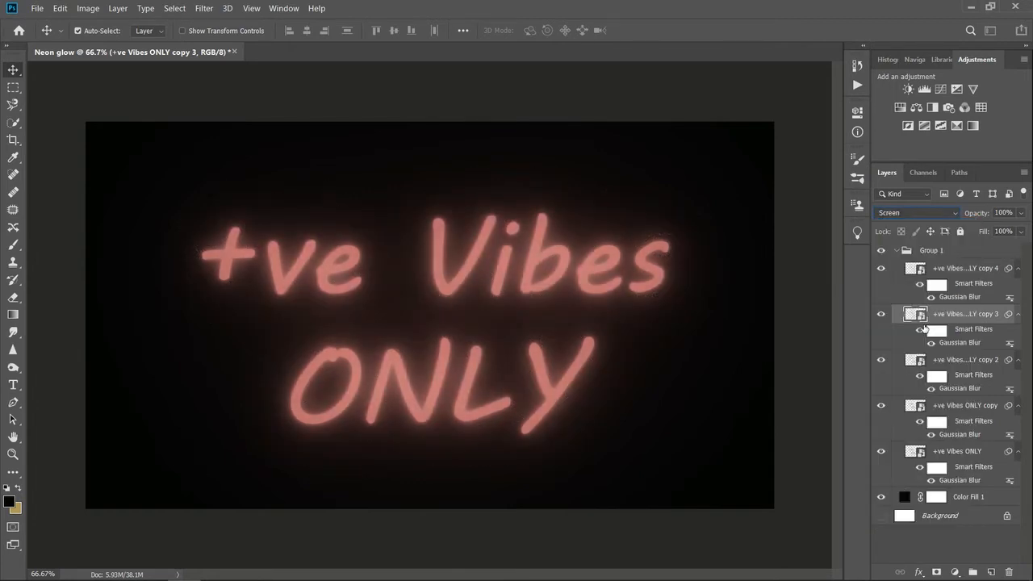
- Set the blend mode of the +ve Vibes ONLY copy 2 and +ve Vibes ONLY copy layers to Screen
click(941, 364)
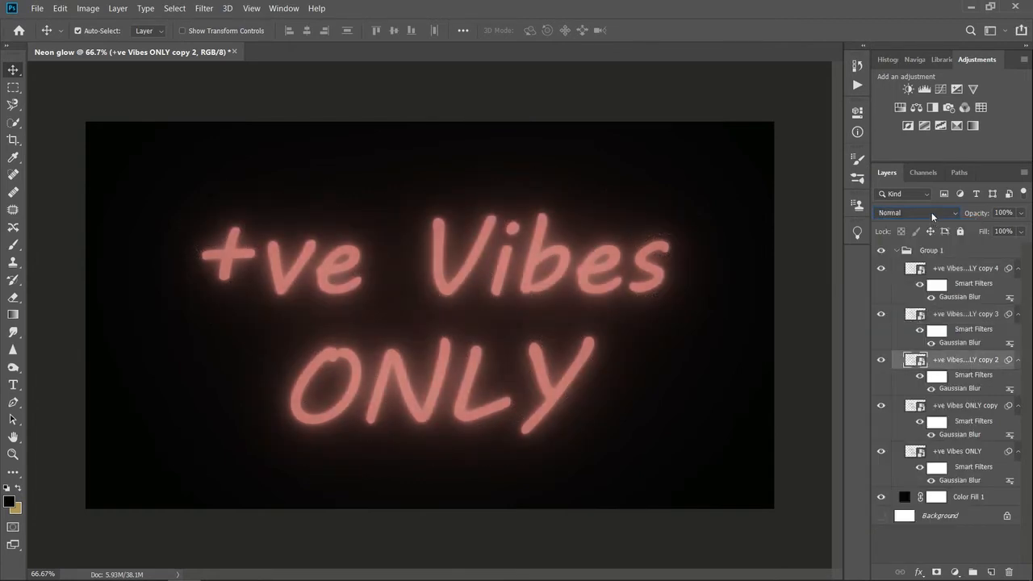
click(932, 212)
click(936, 327)
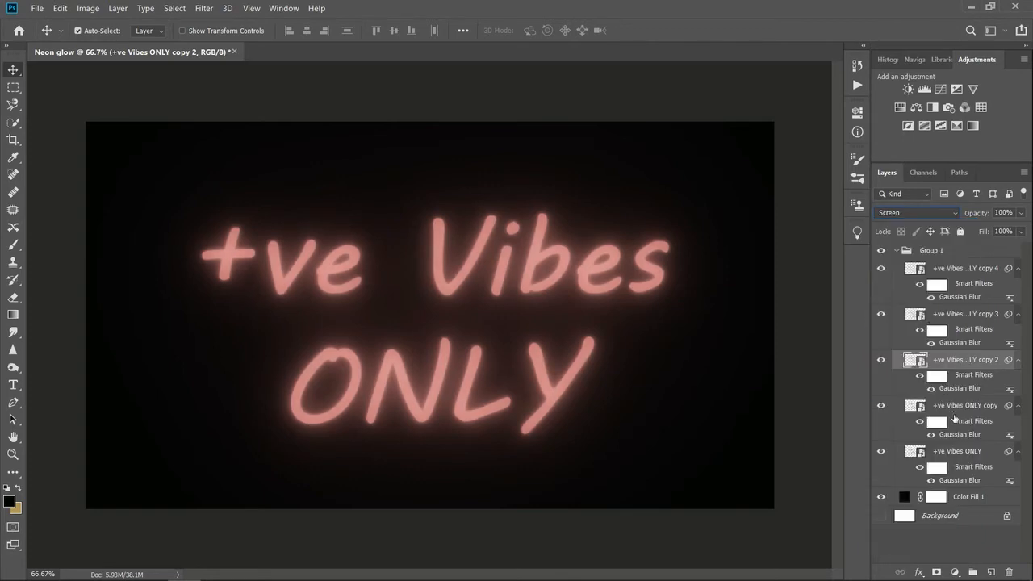
click(951, 408)
click(924, 210)
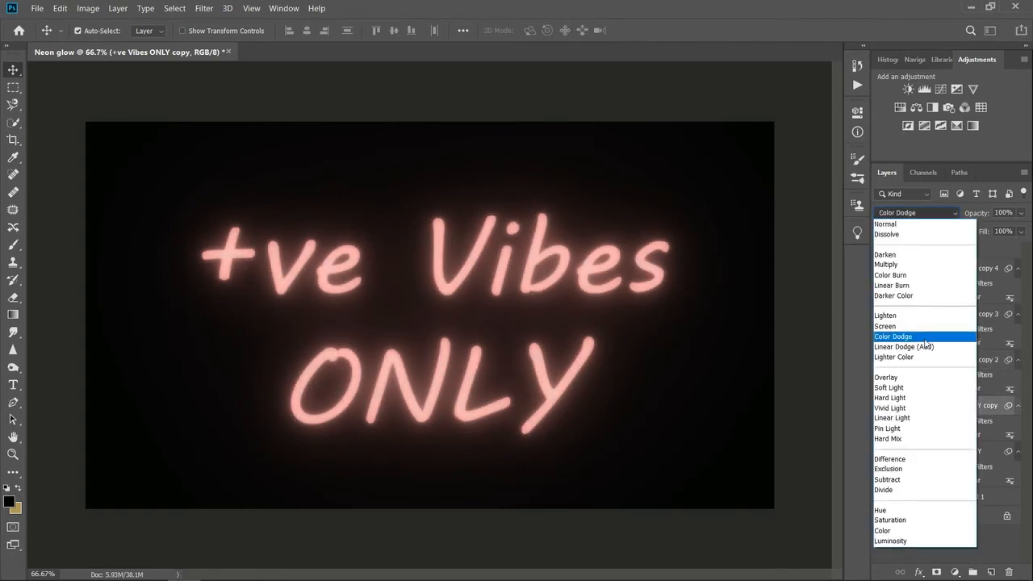
click(923, 326)
- Set the original +ve Vibes ONLY layer's blend mode to Screen, then collapse and select Group 1
click(953, 454)
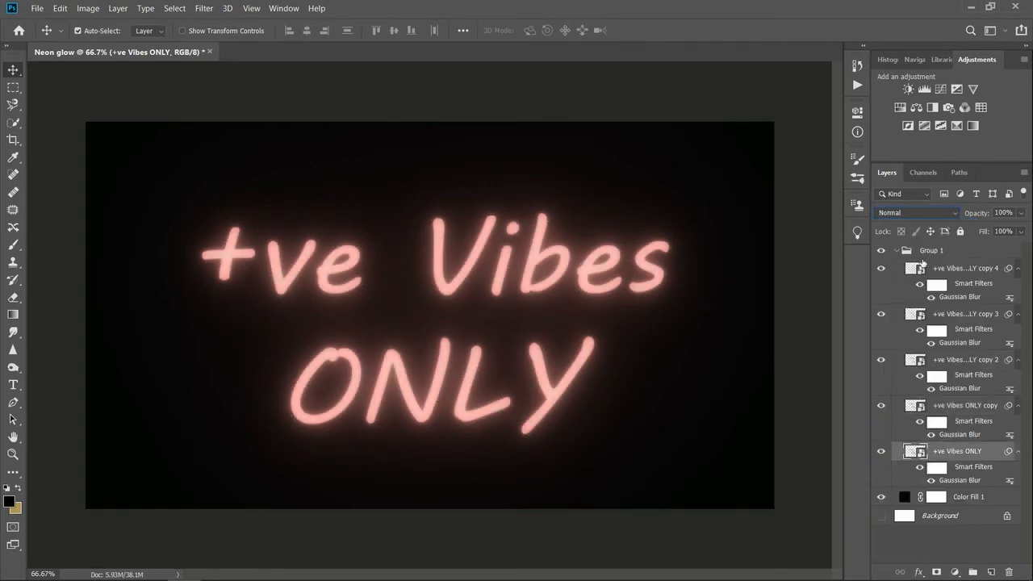
click(921, 214)
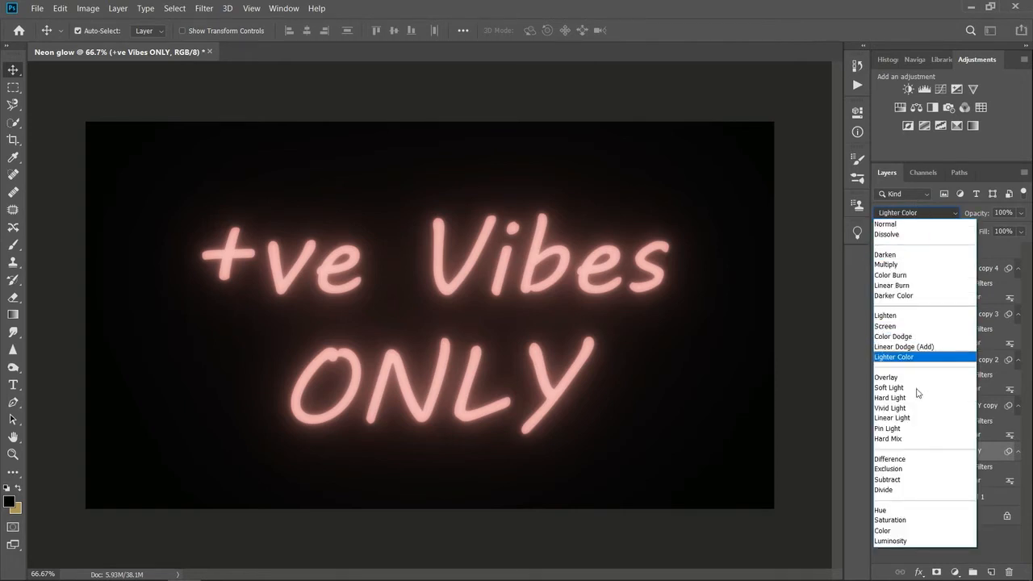
click(919, 326)
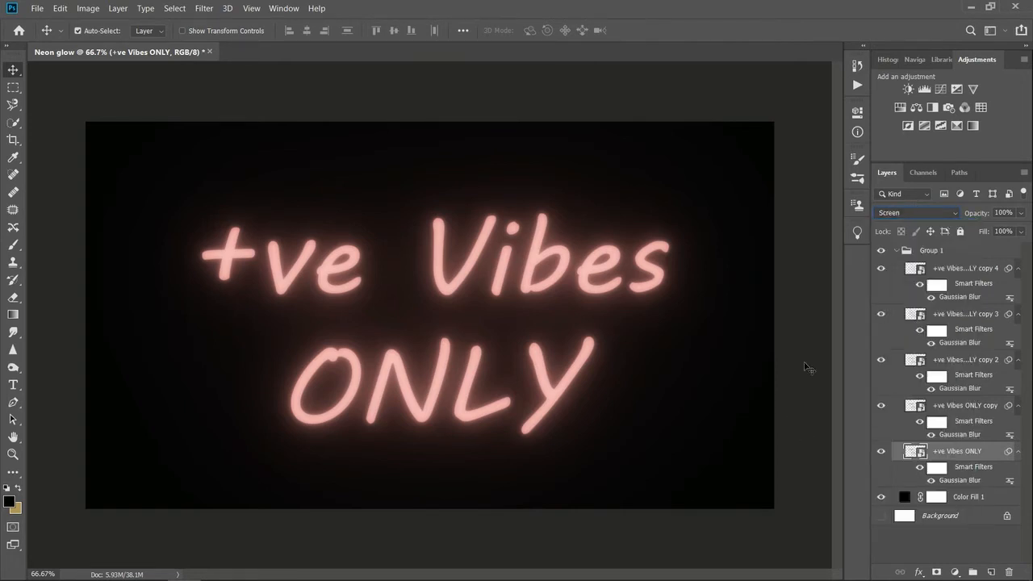
click(896, 251)
click(918, 252)
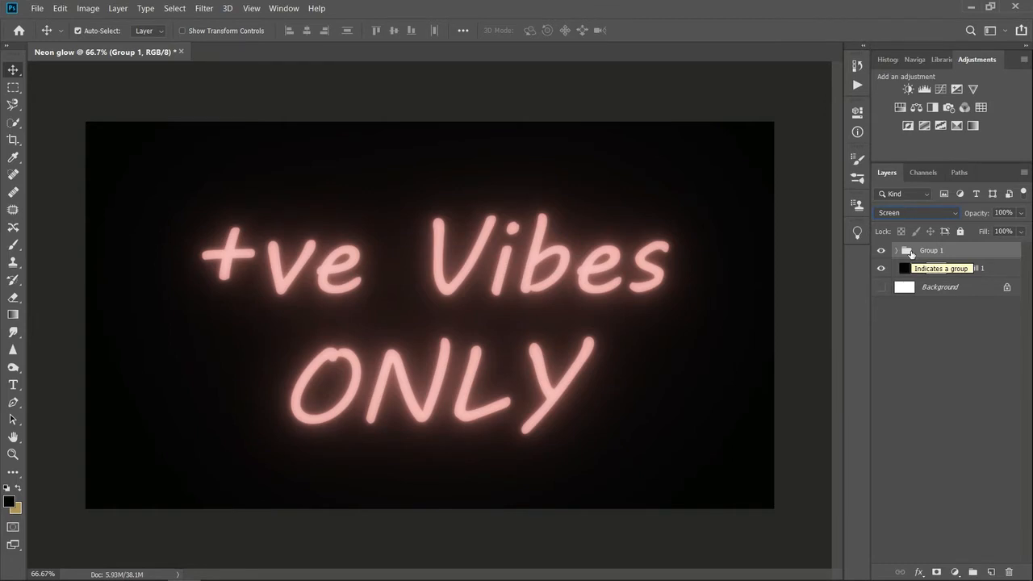
- Add a Gradient Map adjustment layer above Group 1 and clip it to the group
click(965, 357)
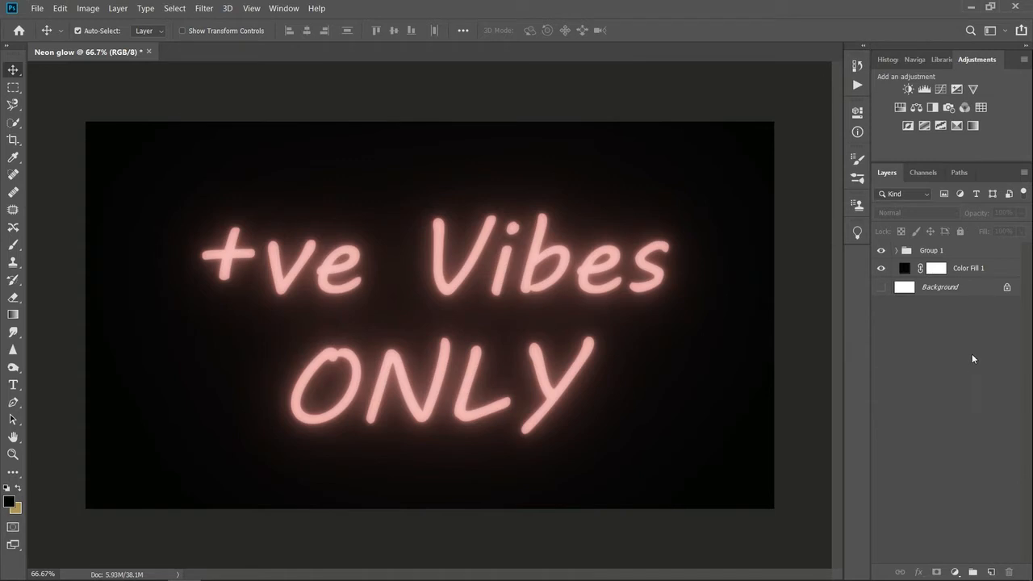
click(973, 126)
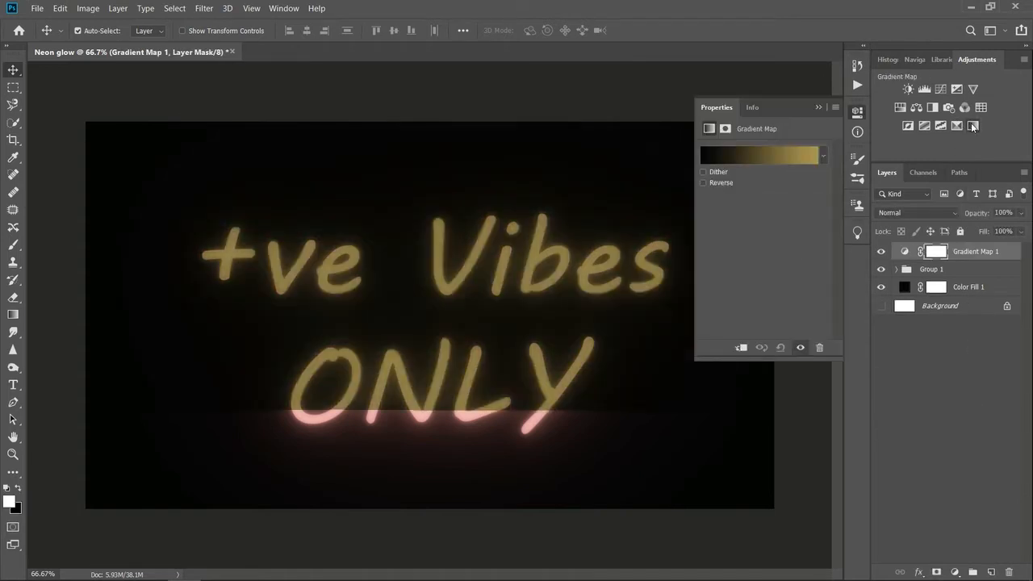
alt+click(912, 259)
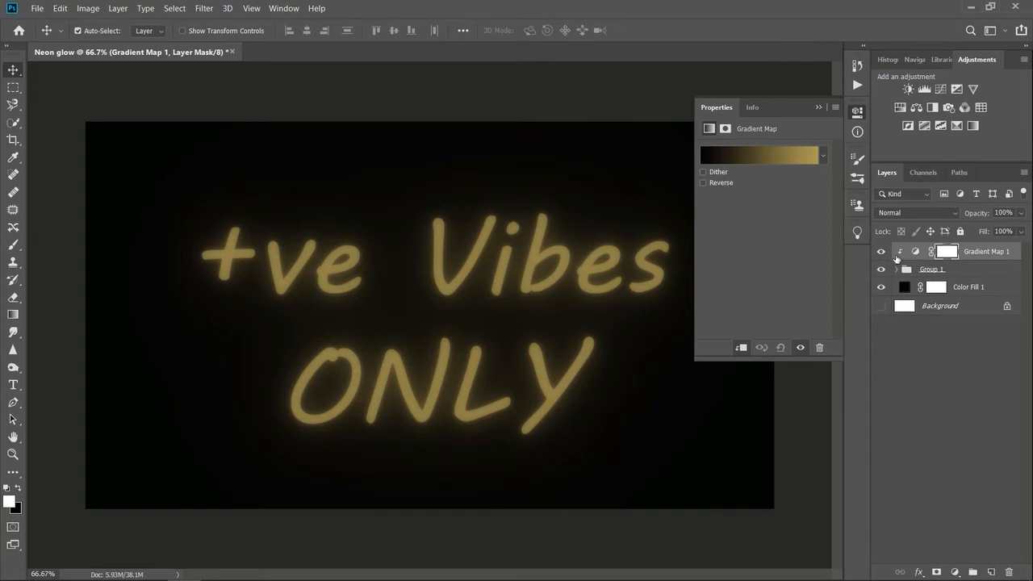
- Try the yellow-orange, violet-green-orange, copper, blue-white-gold and Spectrum presets, among others, on the Gradient Map
click(822, 156)
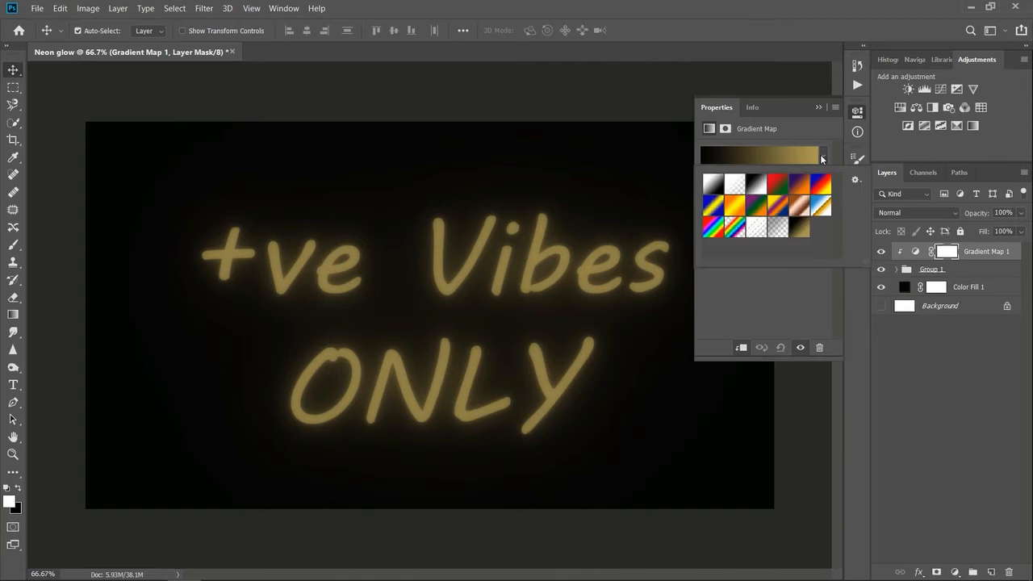
click(743, 211)
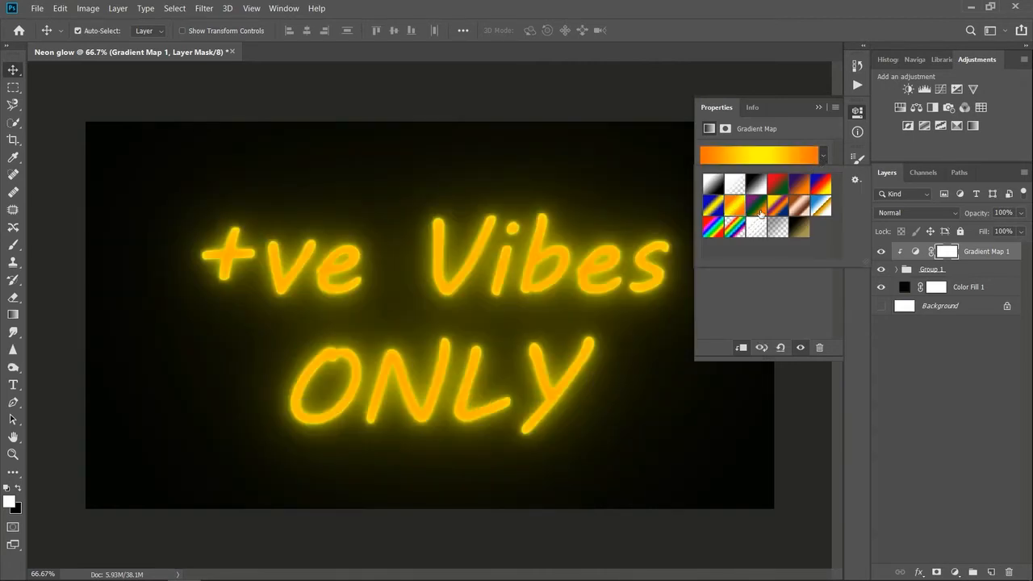
click(759, 209)
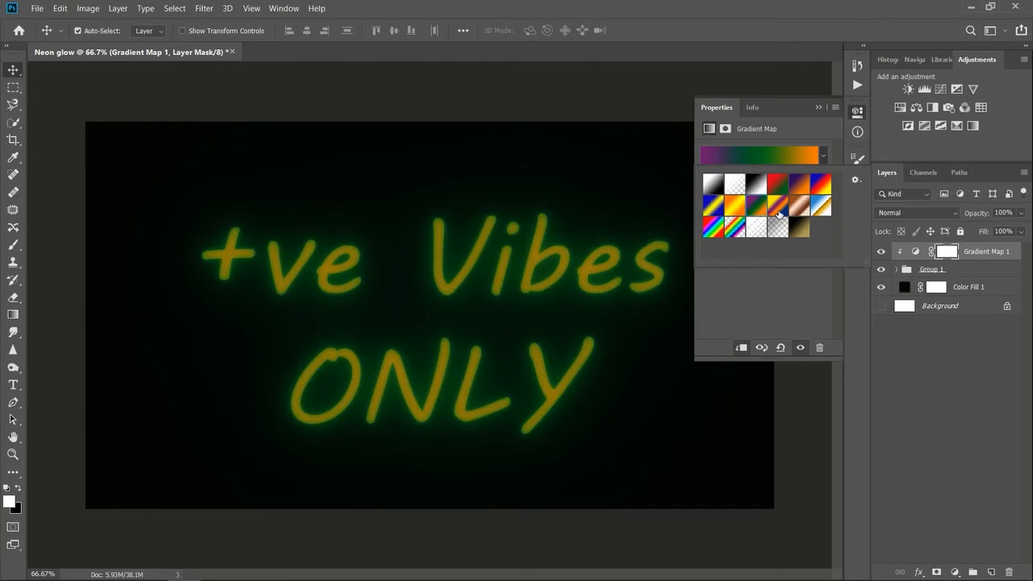
click(779, 212)
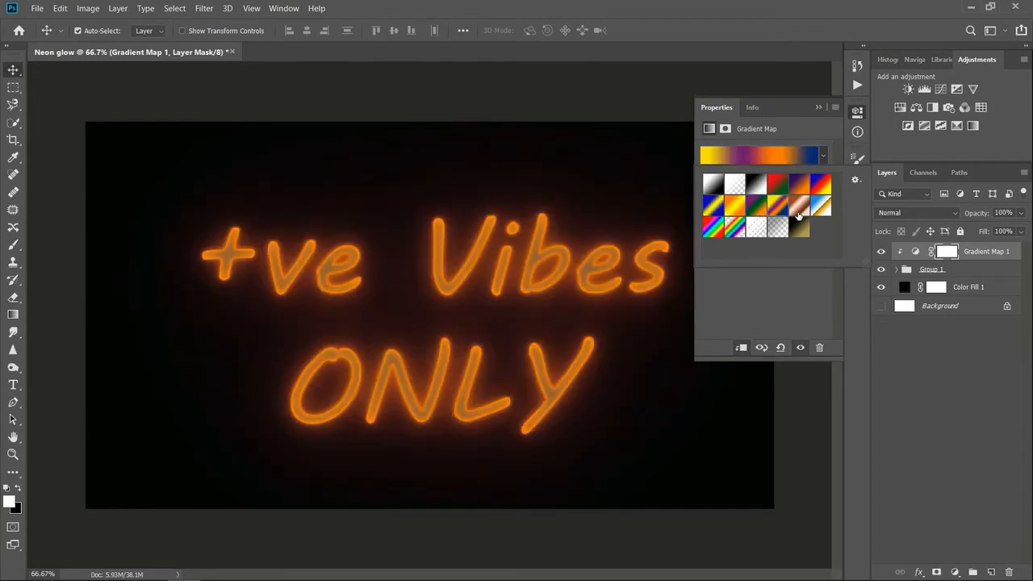
click(798, 212)
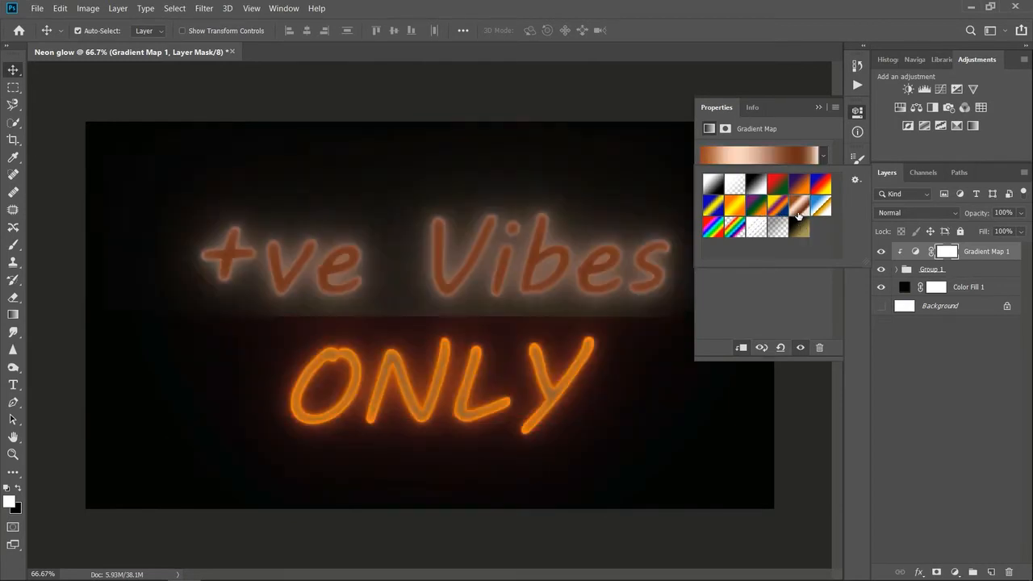
click(821, 208)
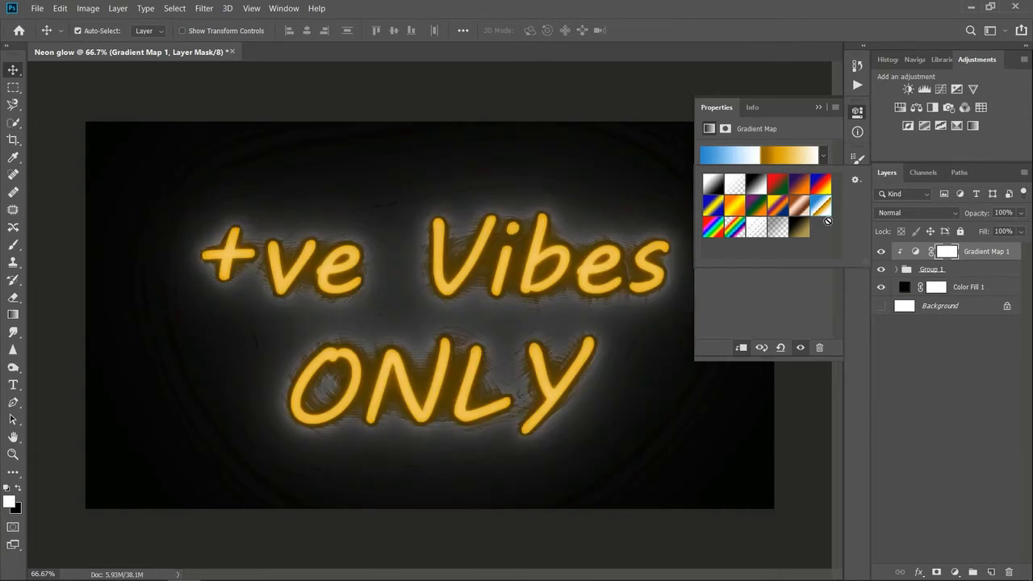
click(713, 229)
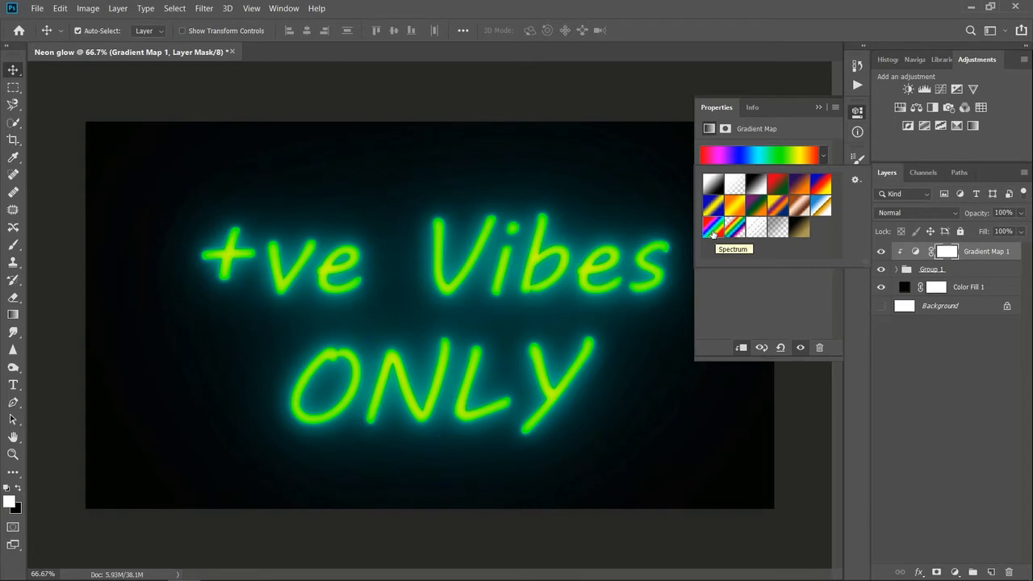
- Try more Gradient Map presets, including blue-yellow, red-green and violet-orange, and return to Spectrum
click(712, 208)
click(715, 183)
click(737, 182)
click(777, 184)
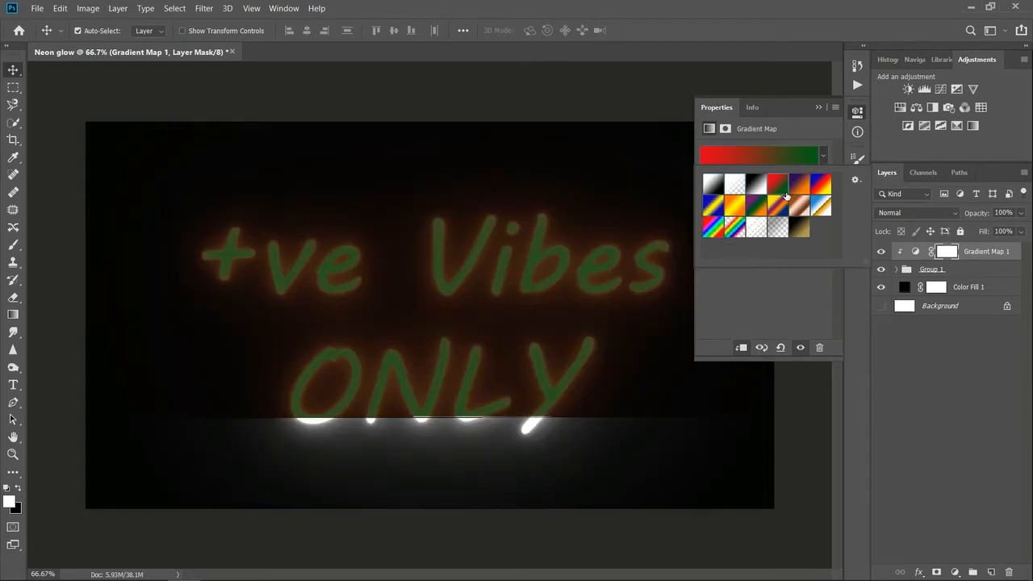
click(799, 184)
click(710, 229)
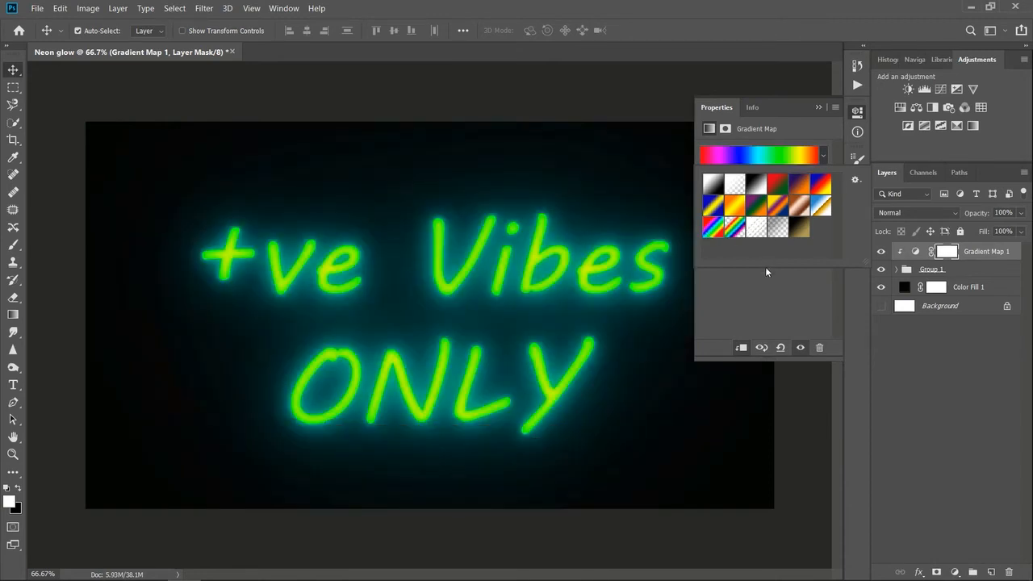
- Load the Black, White preset in the Gradient Editor and set its black start stop to red b2000b
click(784, 155)
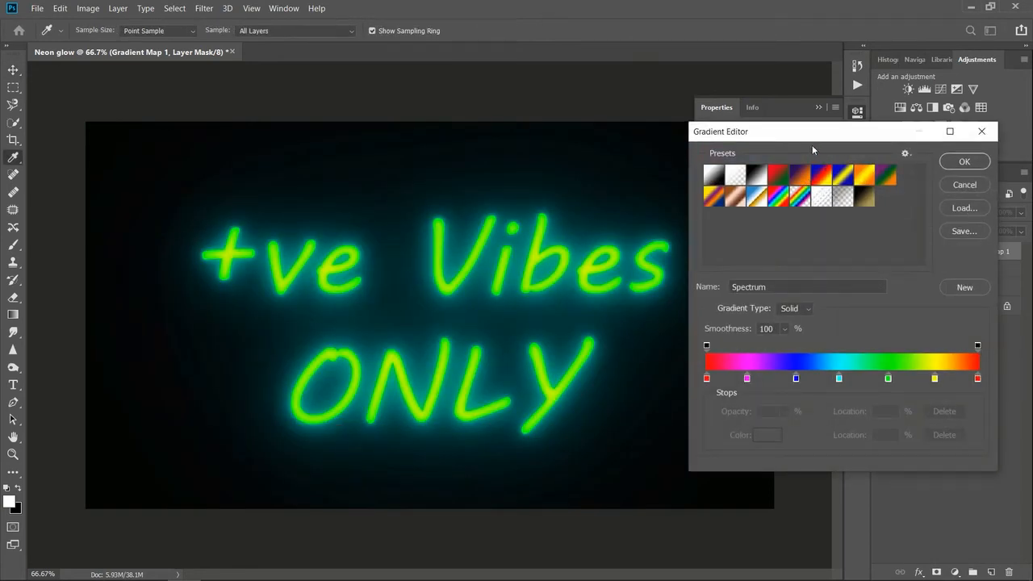
click(757, 174)
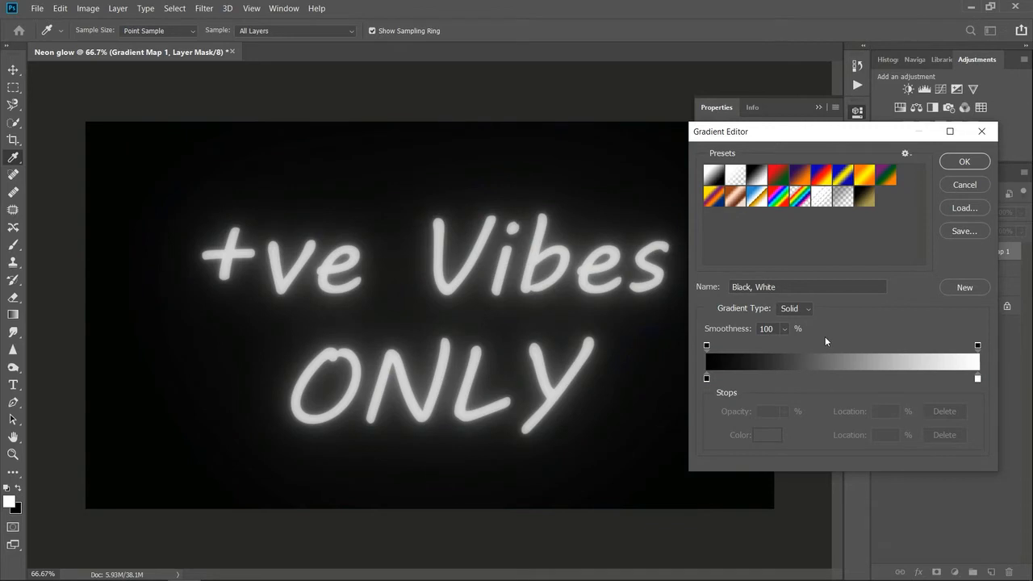
double_click(707, 377)
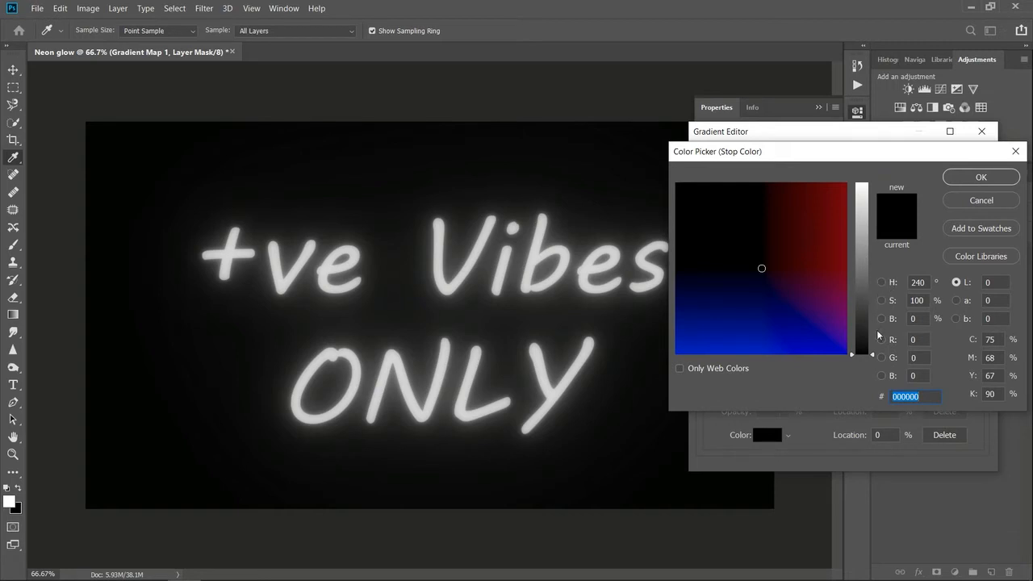
click(1015, 152)
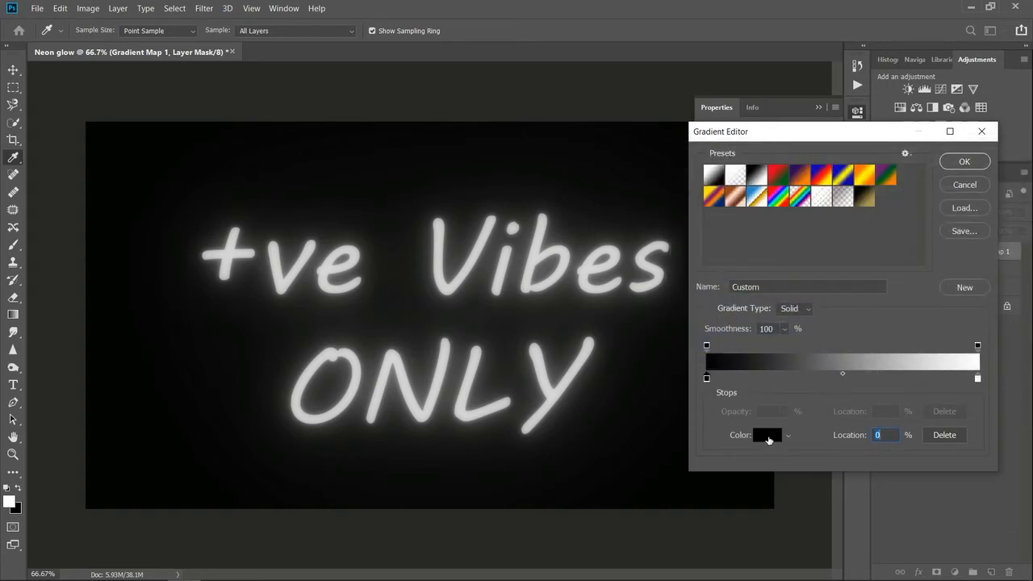
click(771, 436)
click(836, 222)
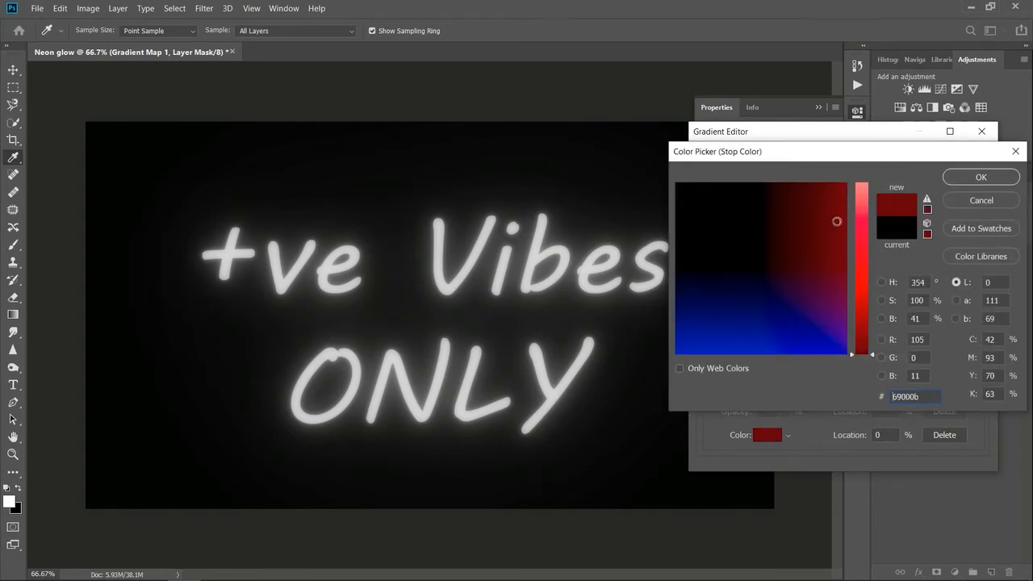
click(863, 311)
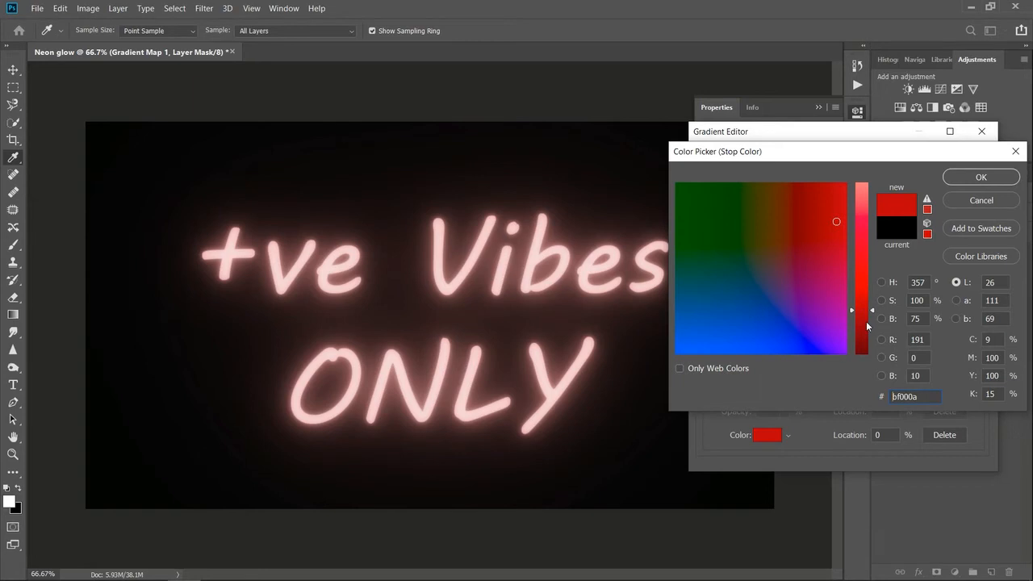
click(979, 179)
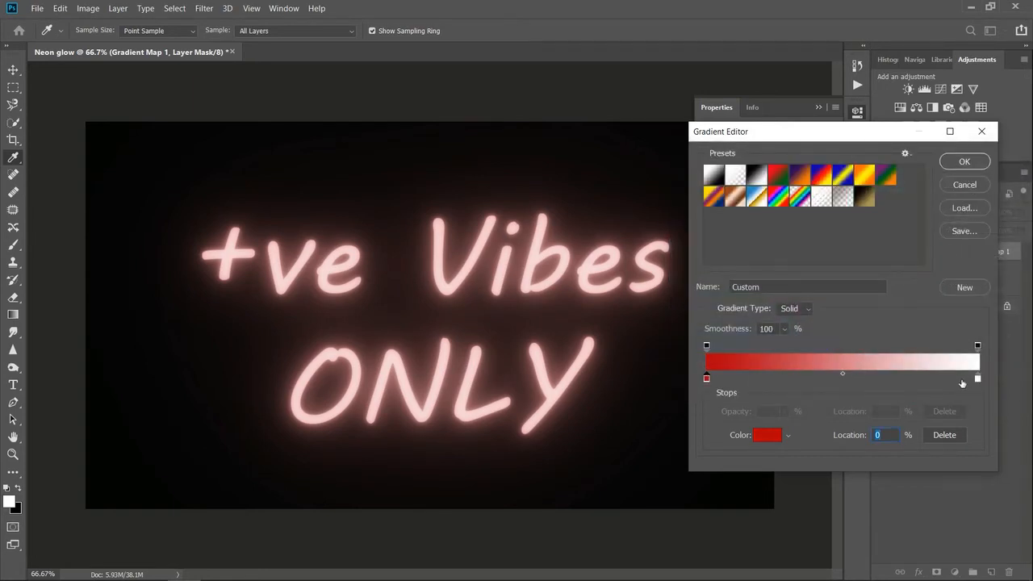
click(978, 379)
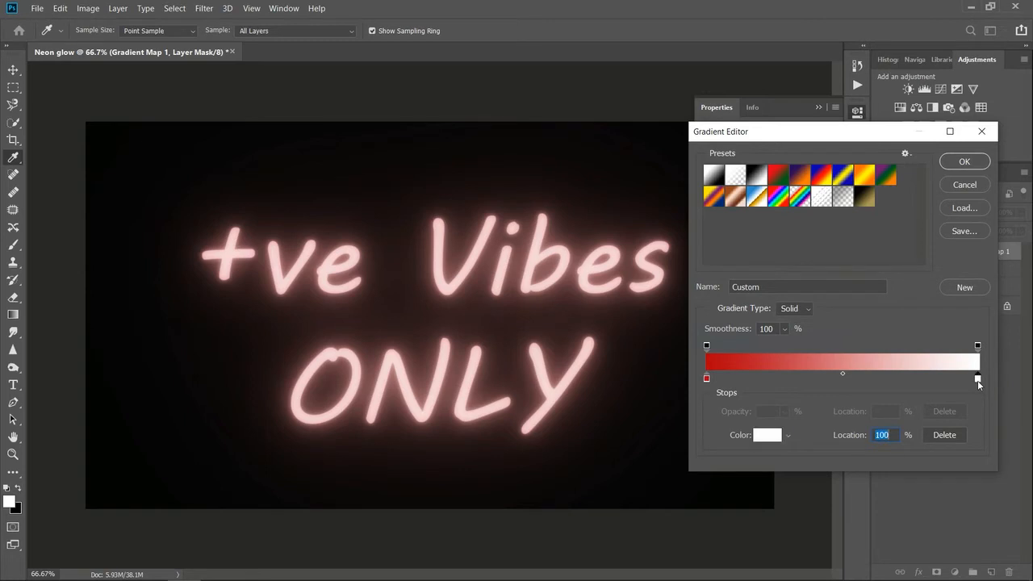
click(766, 437)
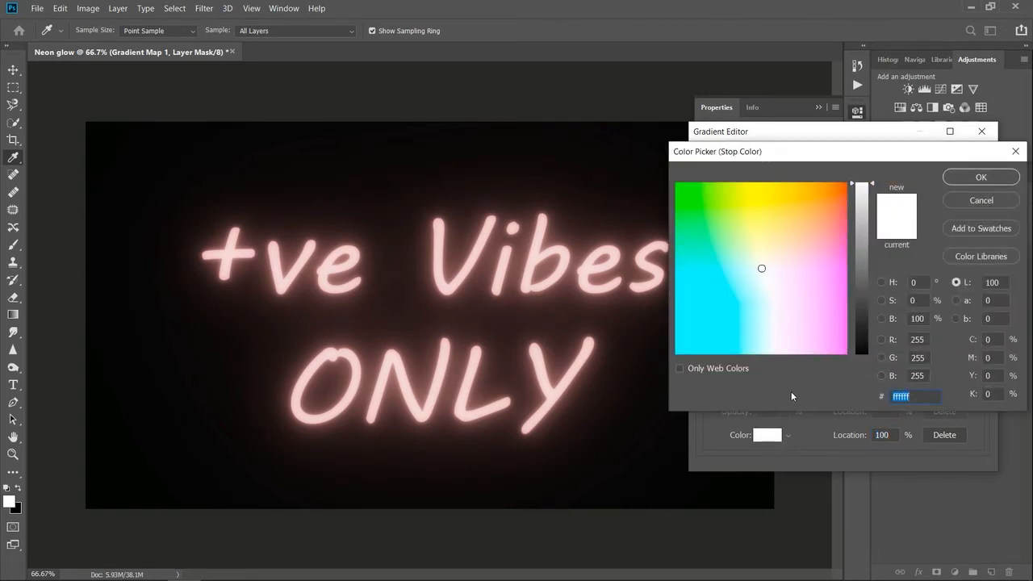
click(1016, 152)
- Copy the hex colour code of the gradient's red start stop
click(706, 379)
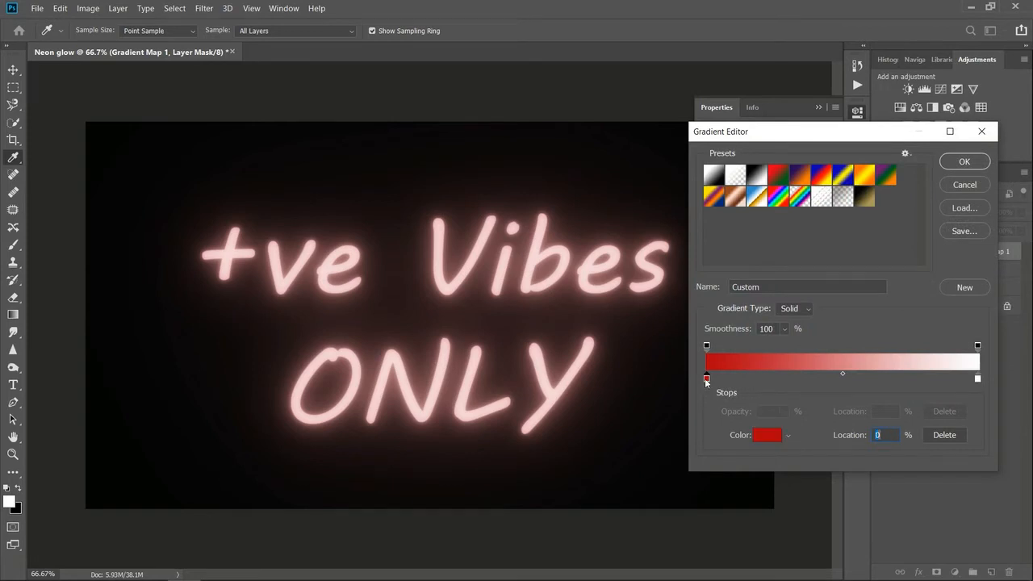
click(763, 436)
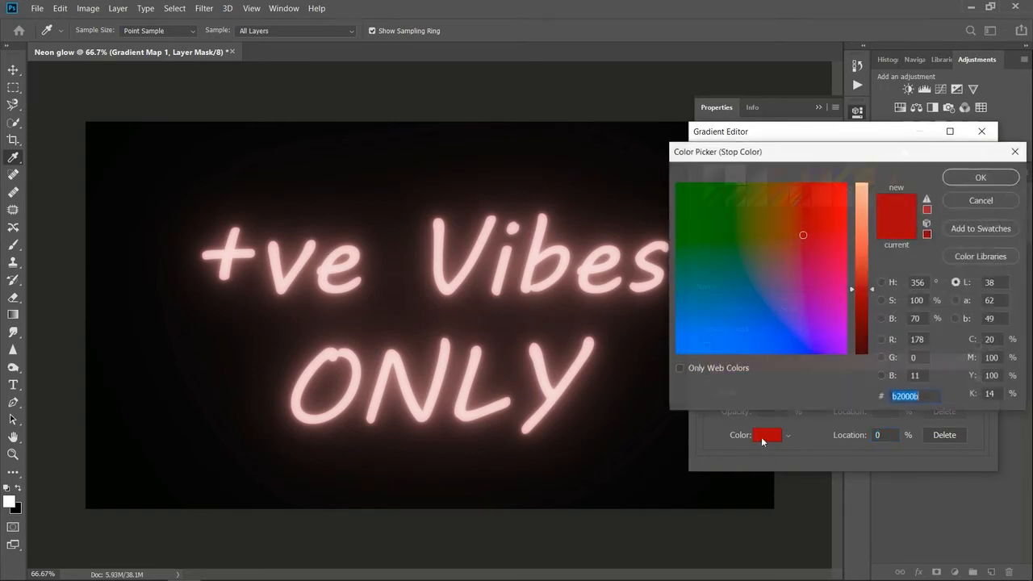
double_click(929, 396)
key(ctrl+c)
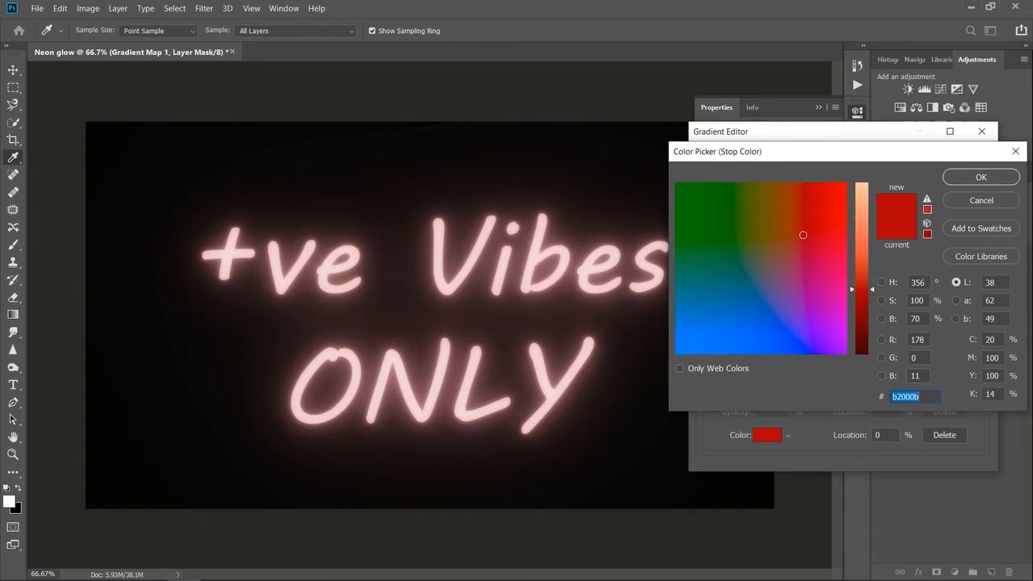
click(981, 176)
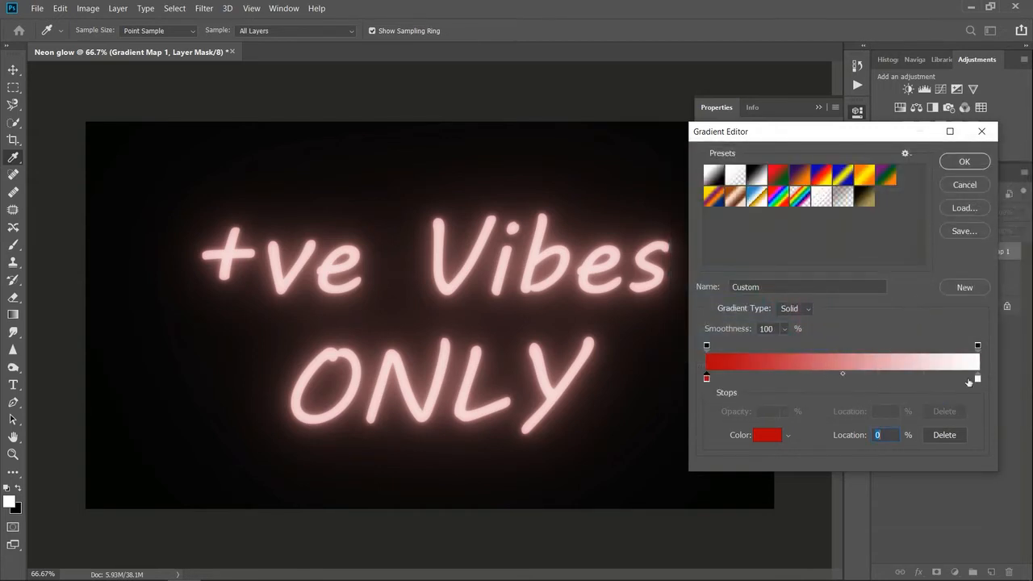
- Paste the copied red into the gradient's white end stop and shift its colour to amber ffb300
click(978, 379)
click(767, 435)
key(ctrl+v)
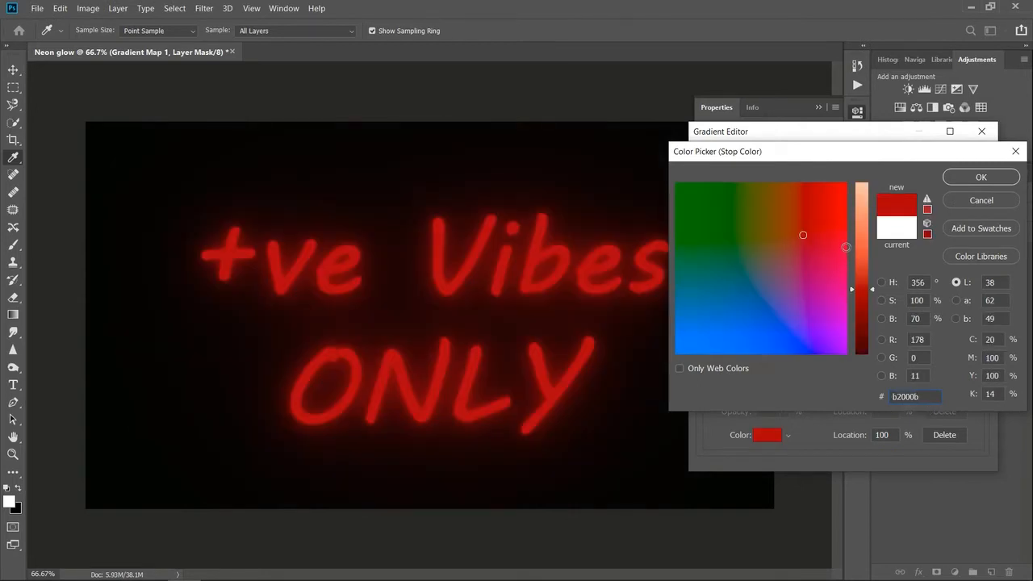
click(846, 235)
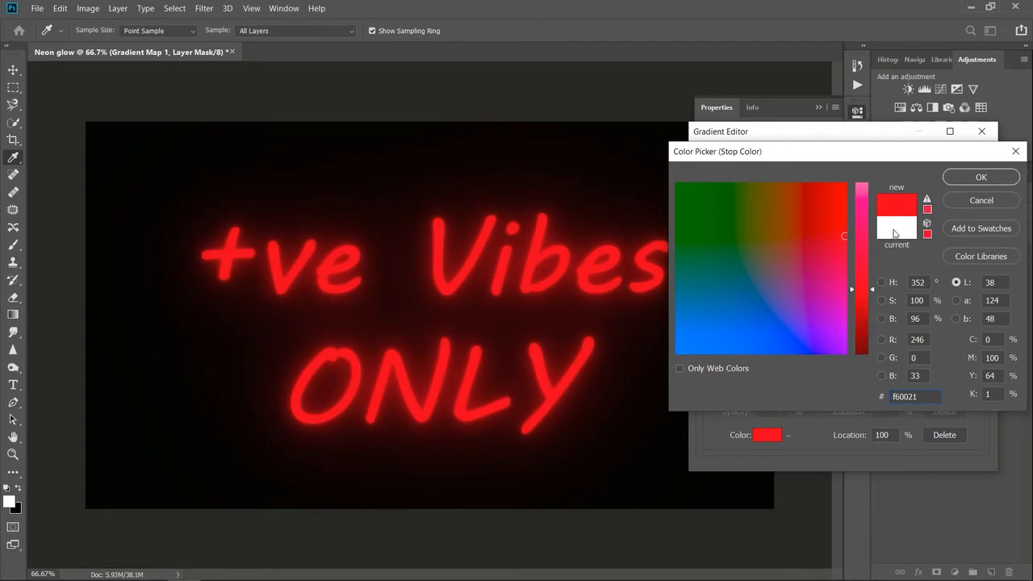
drag(873, 291, 872, 191)
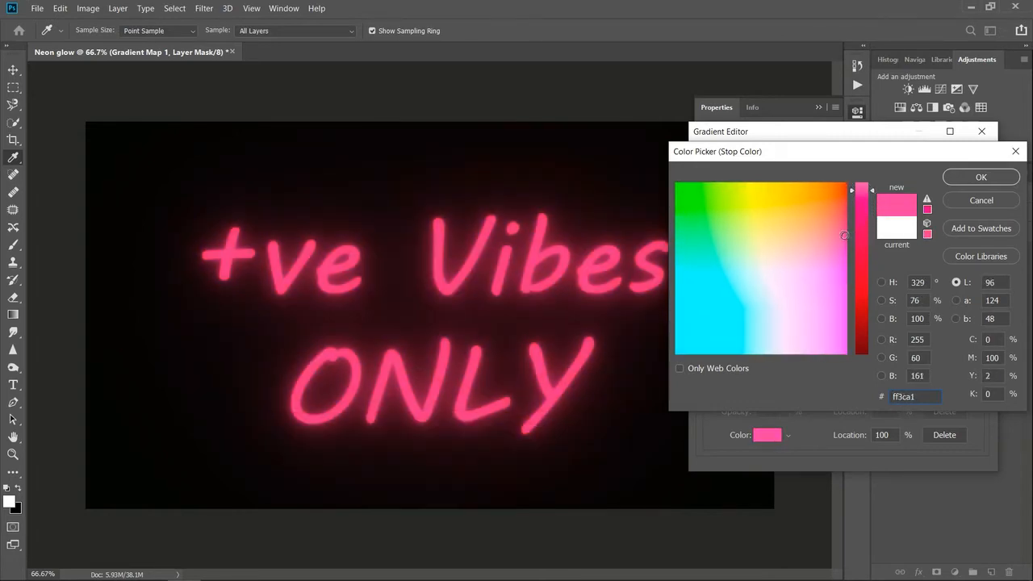
mouse_move(843, 235)
mouse_down()
mouse_move(842, 194)
mouse_move(871, 183)
mouse_move(839, 199)
mouse_move(807, 245)
mouse_move(833, 197)
mouse_move(815, 189)
mouse_up()
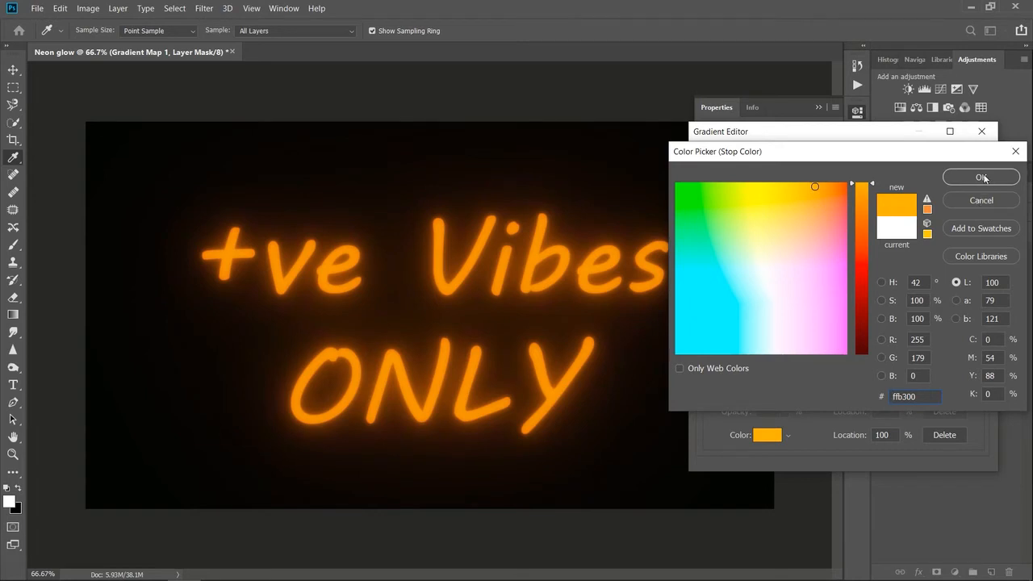
click(980, 177)
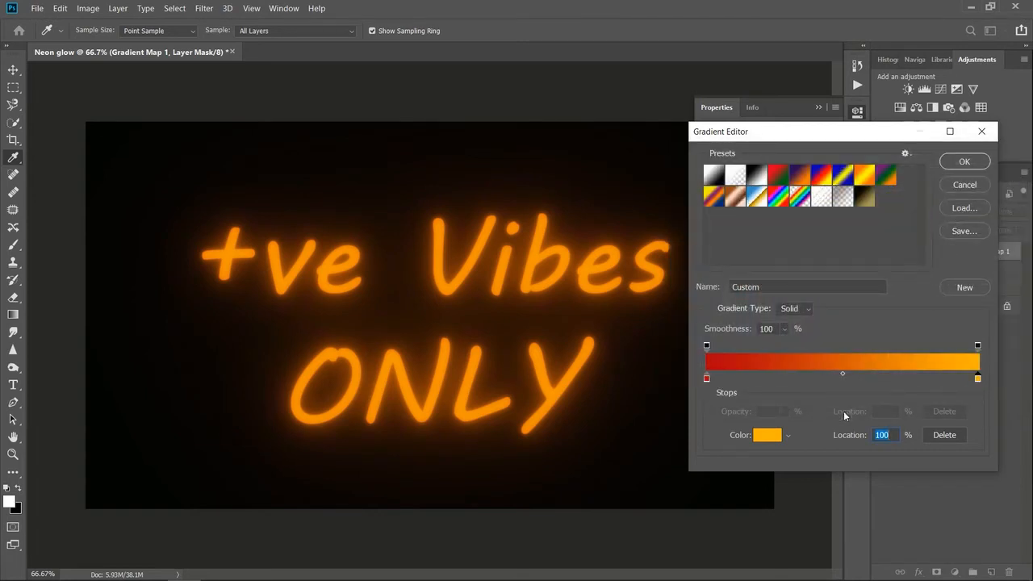
- Add a colour stop at 26% on the gradient and set it to orange ff6e00
click(769, 378)
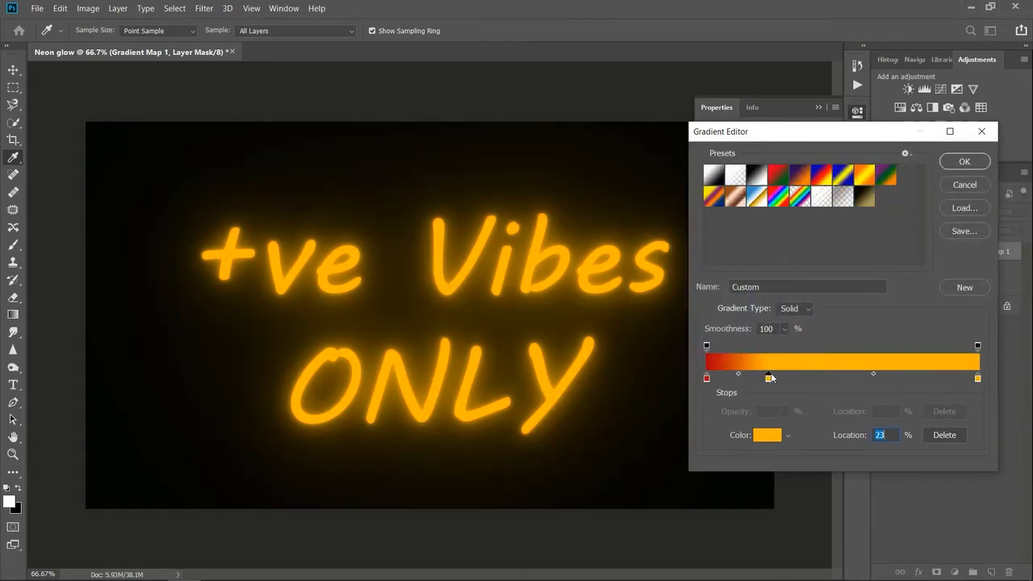
drag(770, 382, 777, 379)
double_click(777, 377)
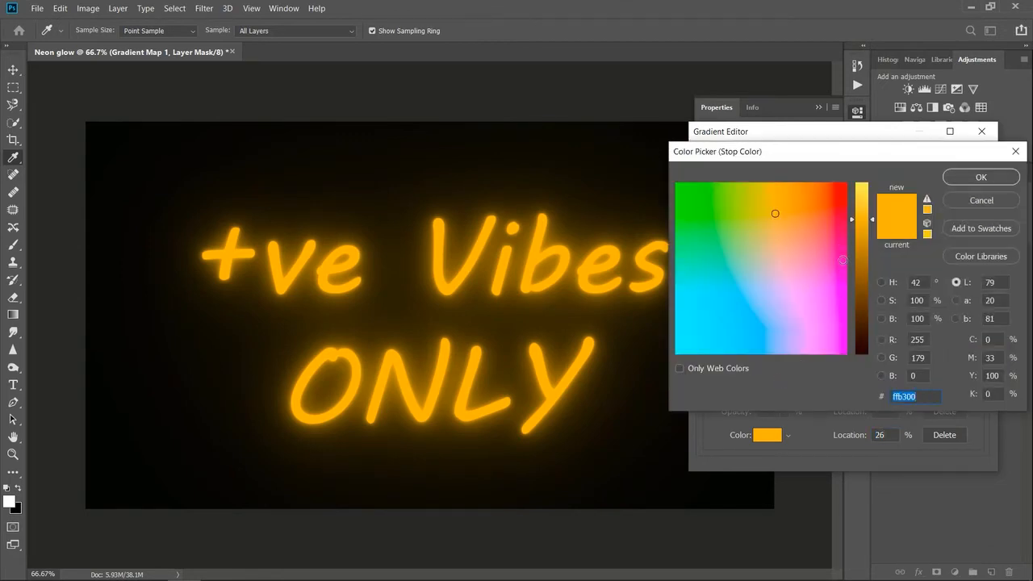
drag(792, 207, 803, 208)
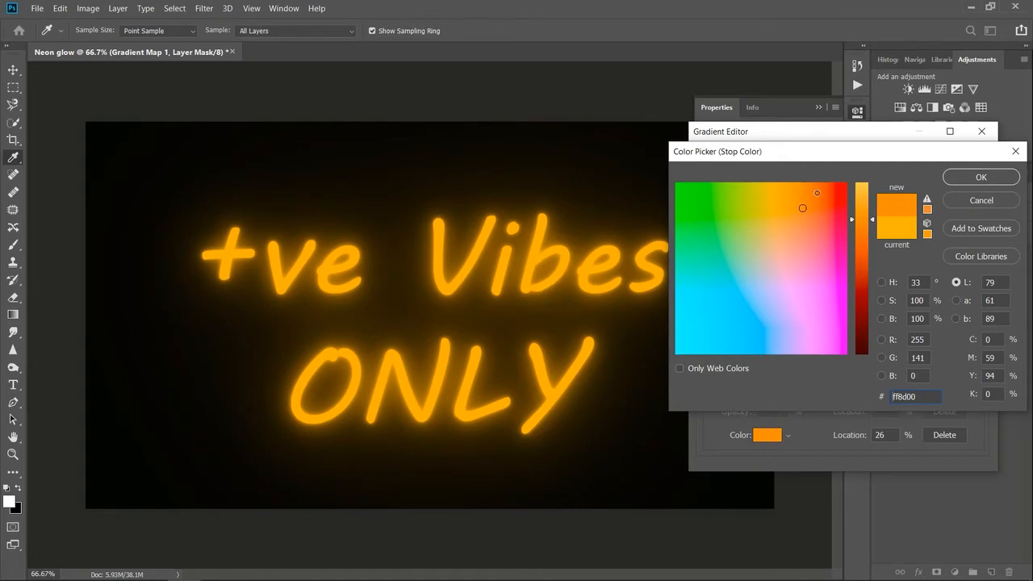
click(816, 193)
click(967, 178)
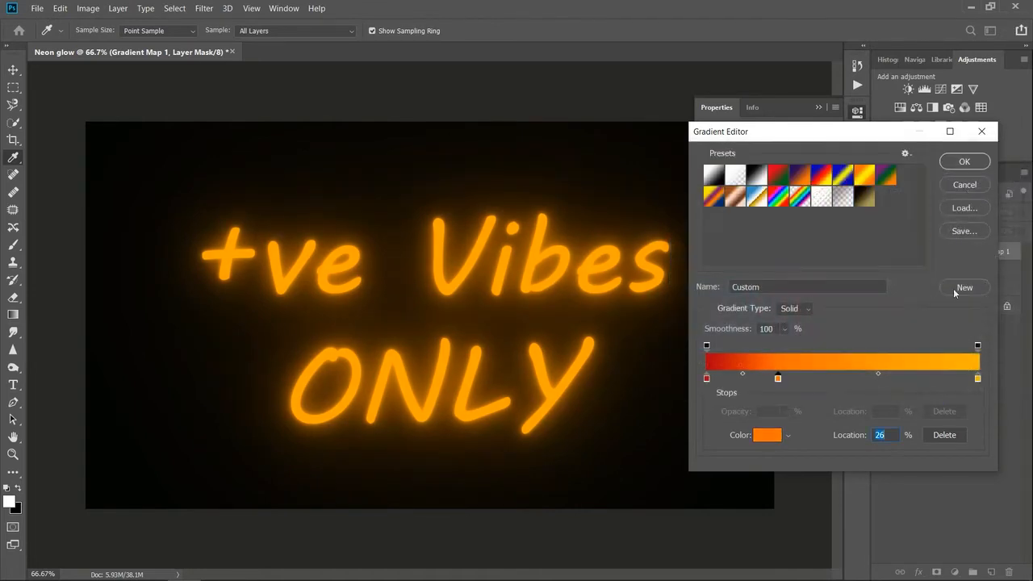
- Add another colour stop at 58% and set it to light orange ff6436
click(864, 379)
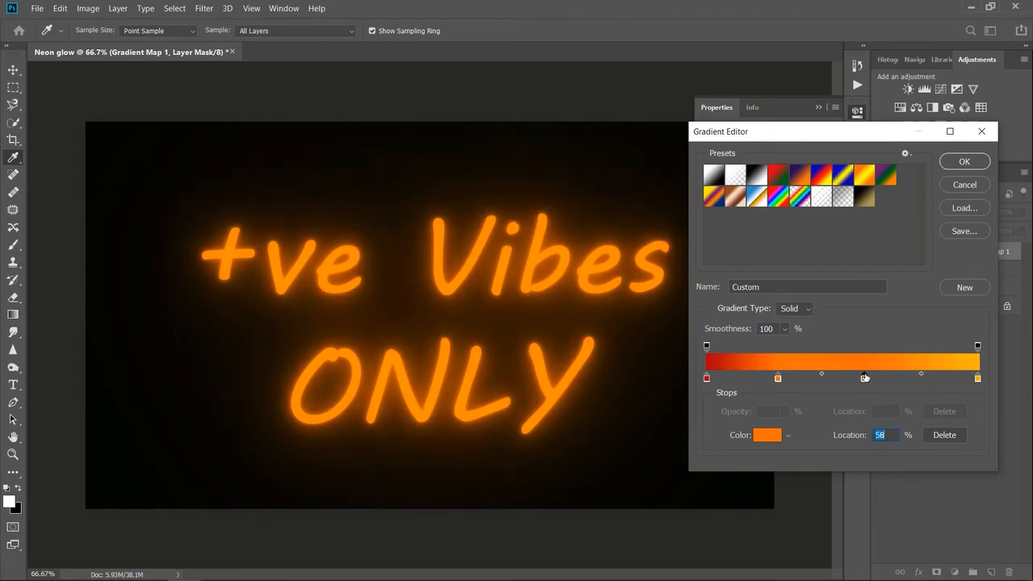
double_click(864, 379)
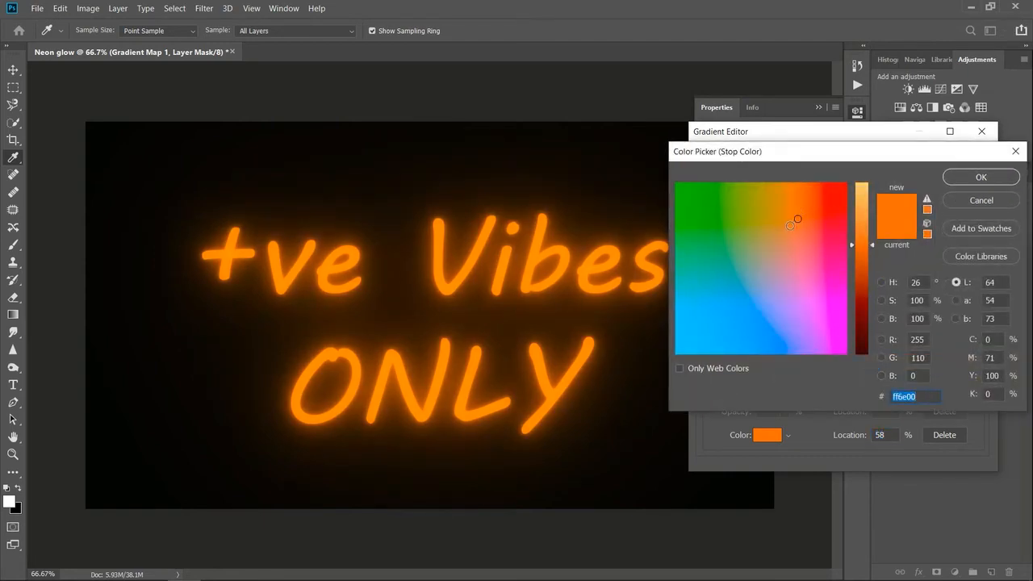
drag(789, 230, 803, 230)
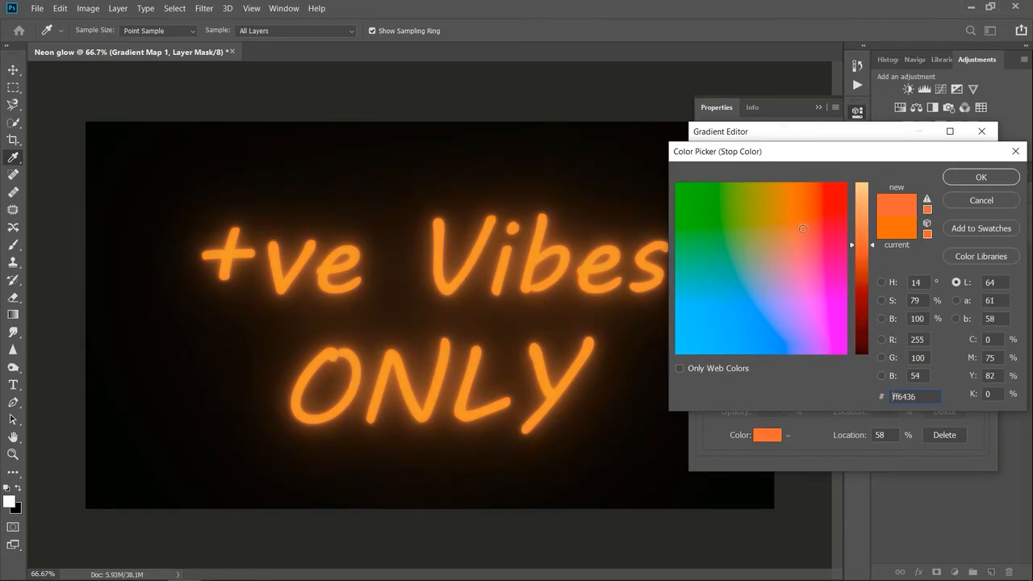
click(980, 178)
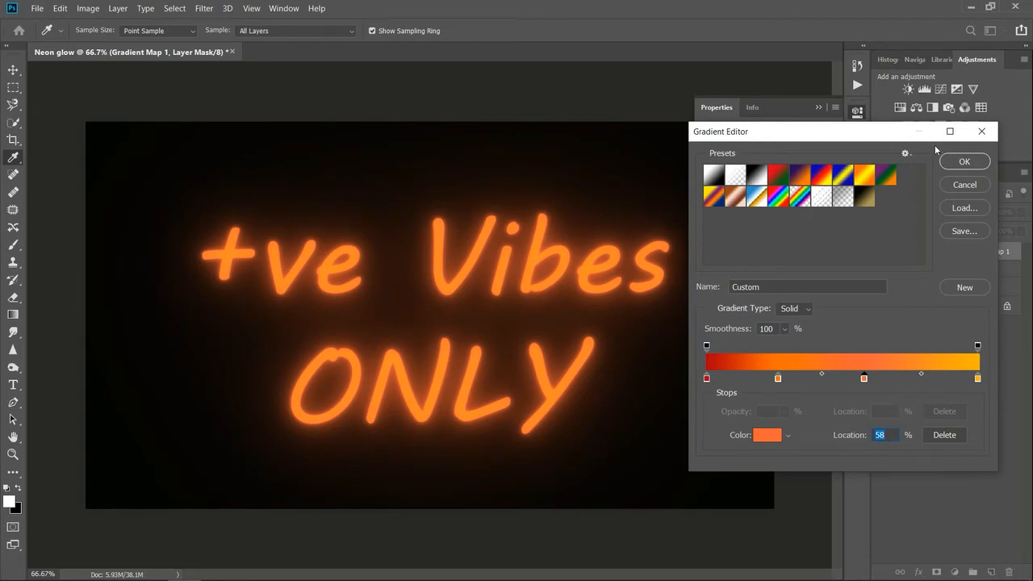
- Move the gradient's orange stop to 33% and the light orange stop to 63%, recolour the latter ff8755, and accept the gradient
drag(865, 380, 878, 381)
drag(778, 379, 795, 379)
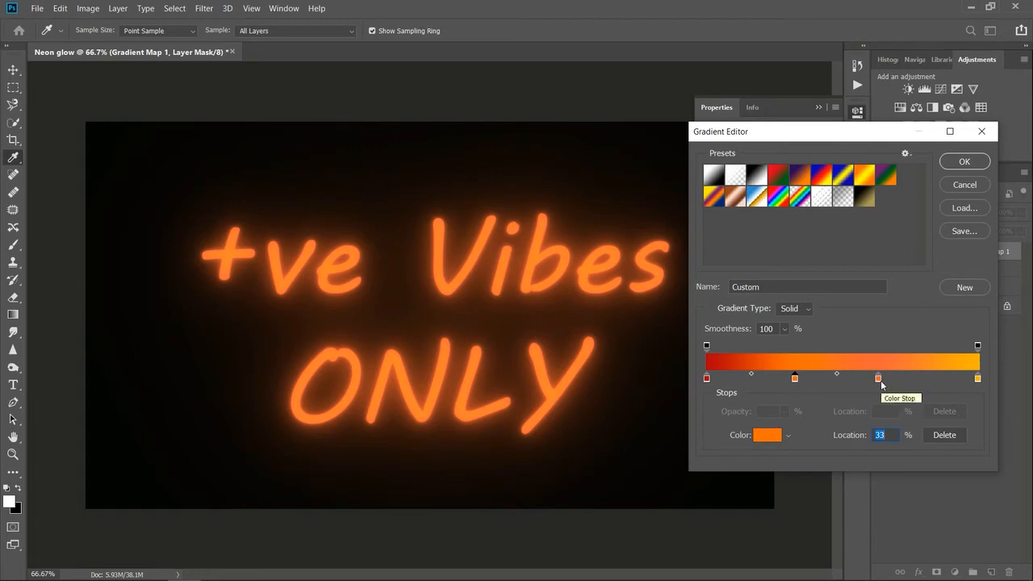
click(879, 379)
double_click(878, 380)
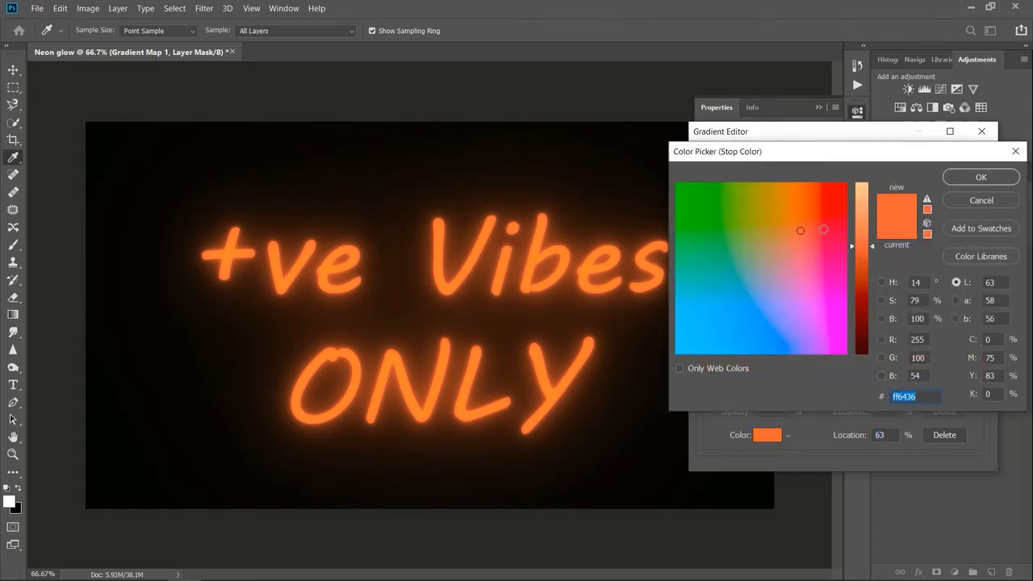
drag(873, 251, 872, 227)
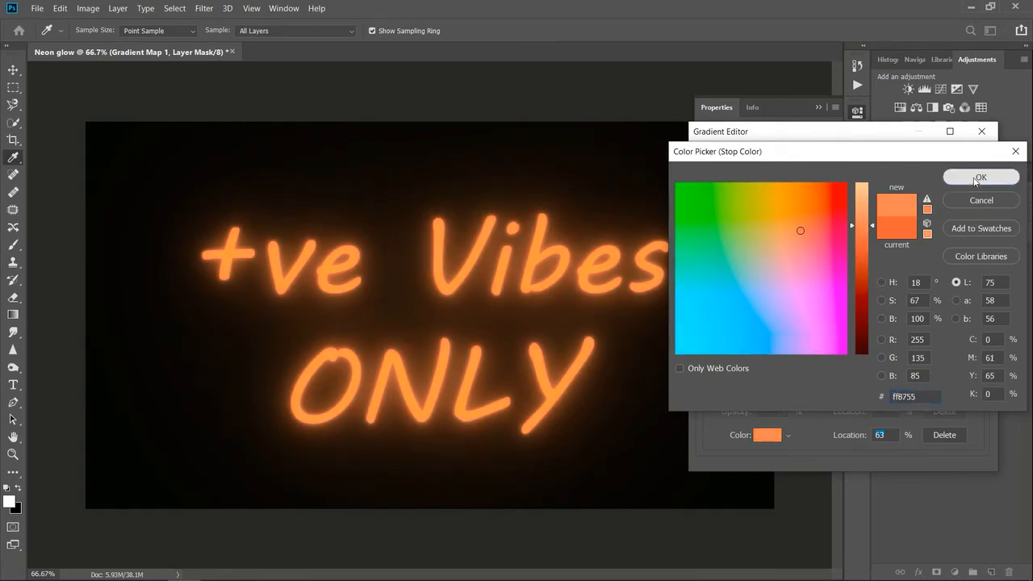
click(977, 183)
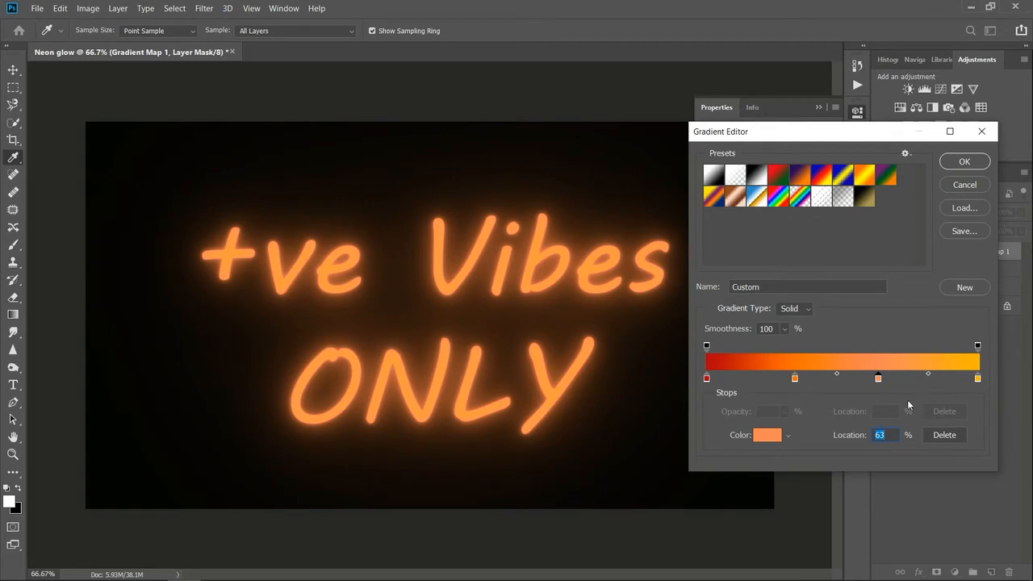
mouse_move(836, 374)
mouse_down()
mouse_move(817, 371)
mouse_move(836, 374)
mouse_up()
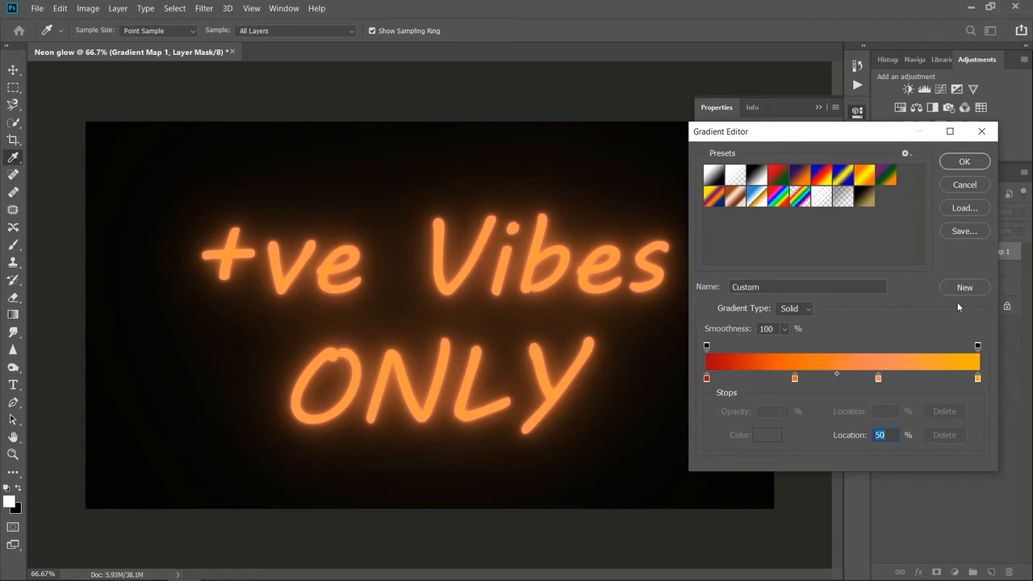
click(964, 163)
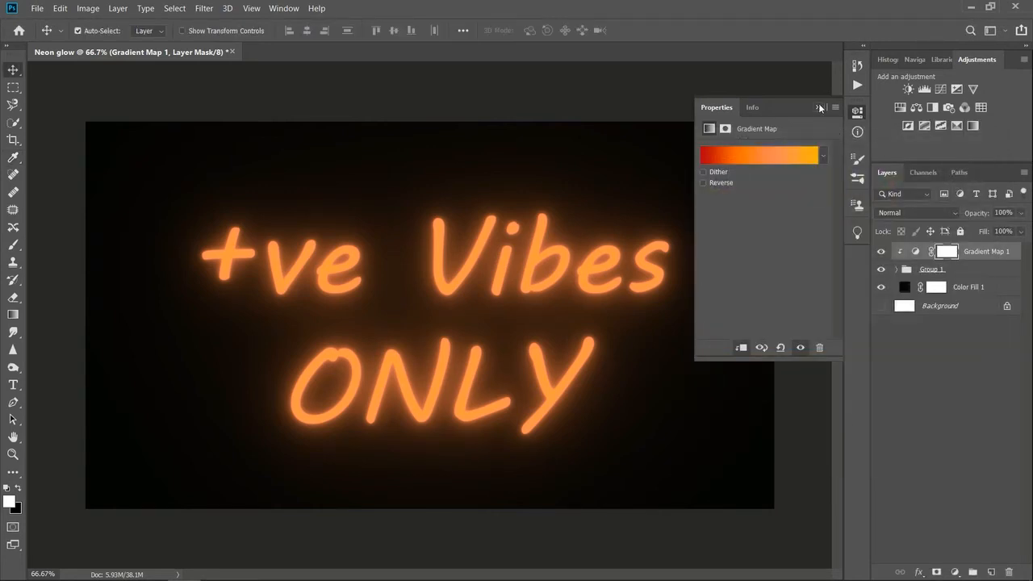
click(817, 108)
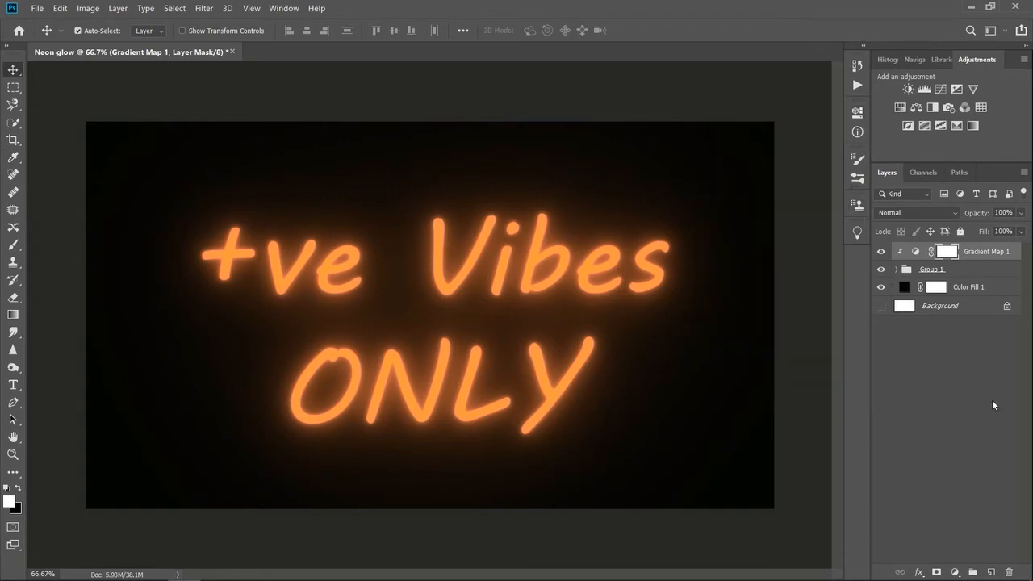
- Toggle the visibility of the Color Fill 1 and Background layers to preview the glow on white and transparent backdrops, and restore the black fill
click(882, 286)
click(881, 286)
click(881, 305)
click(882, 288)
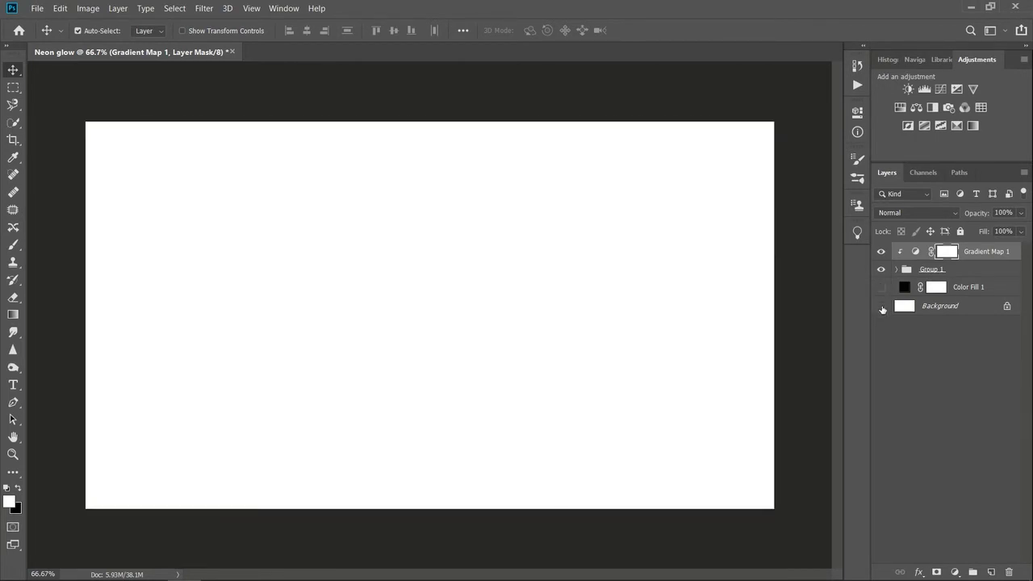
click(881, 307)
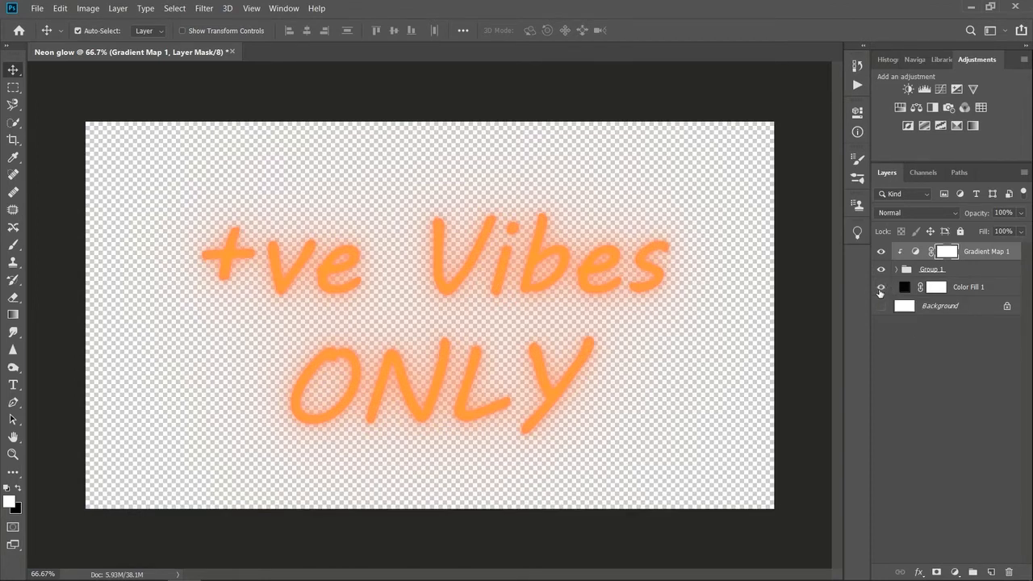
click(882, 287)
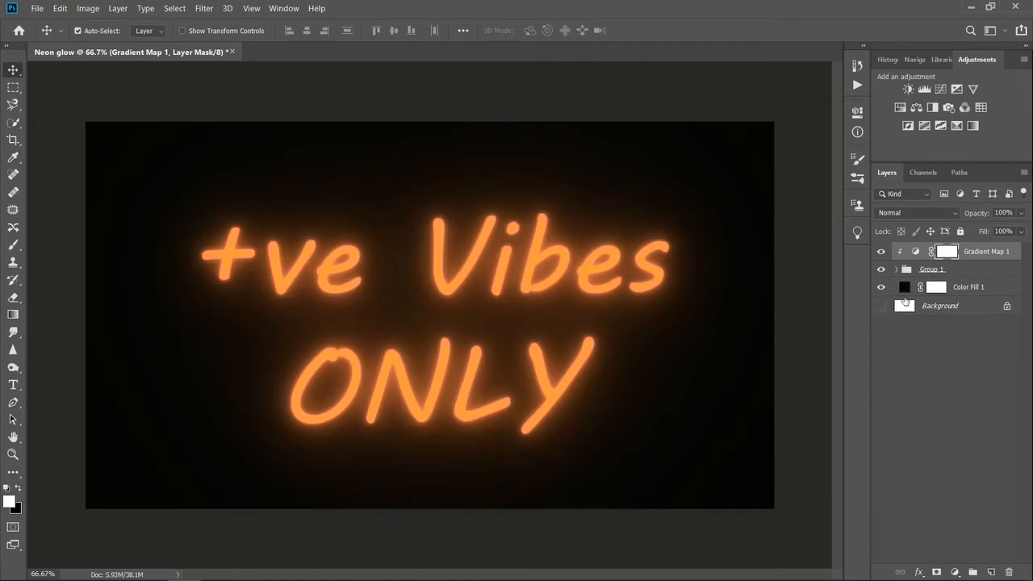
- Open the Color Fill 1 colour for editing and switch the colour picker to hue mode
click(907, 289)
double_click(907, 289)
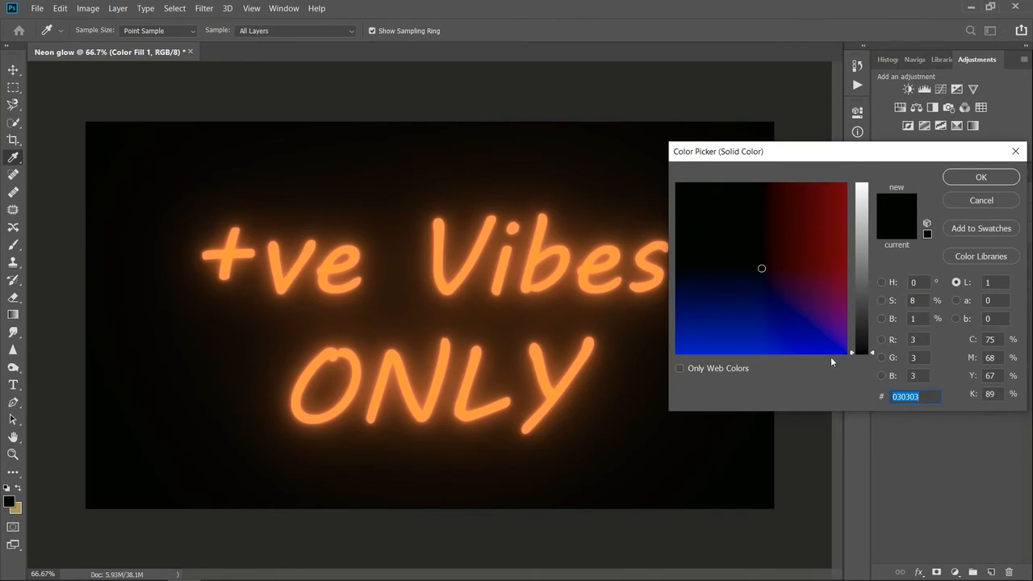
click(882, 340)
click(882, 358)
click(883, 375)
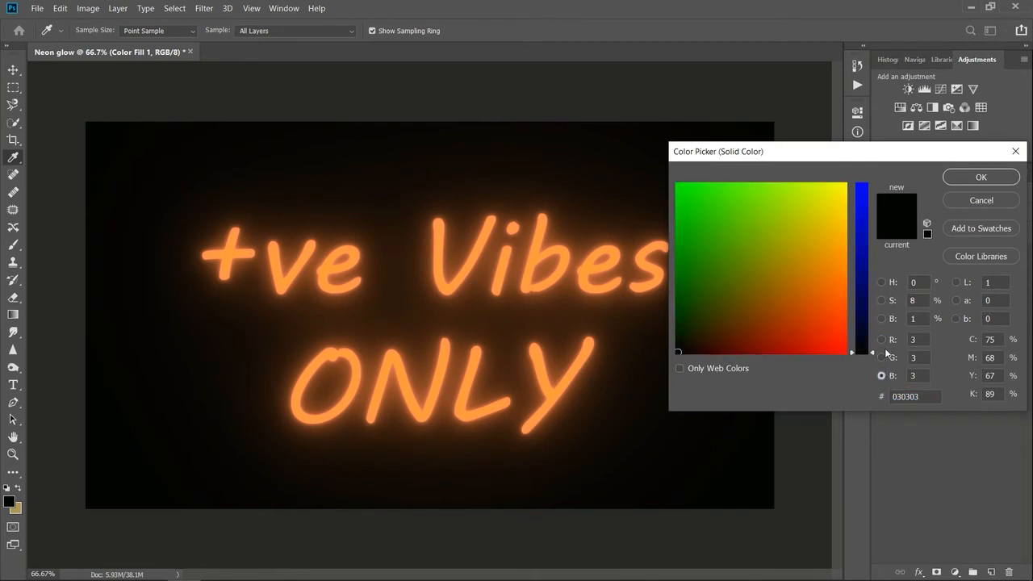
click(882, 358)
click(882, 282)
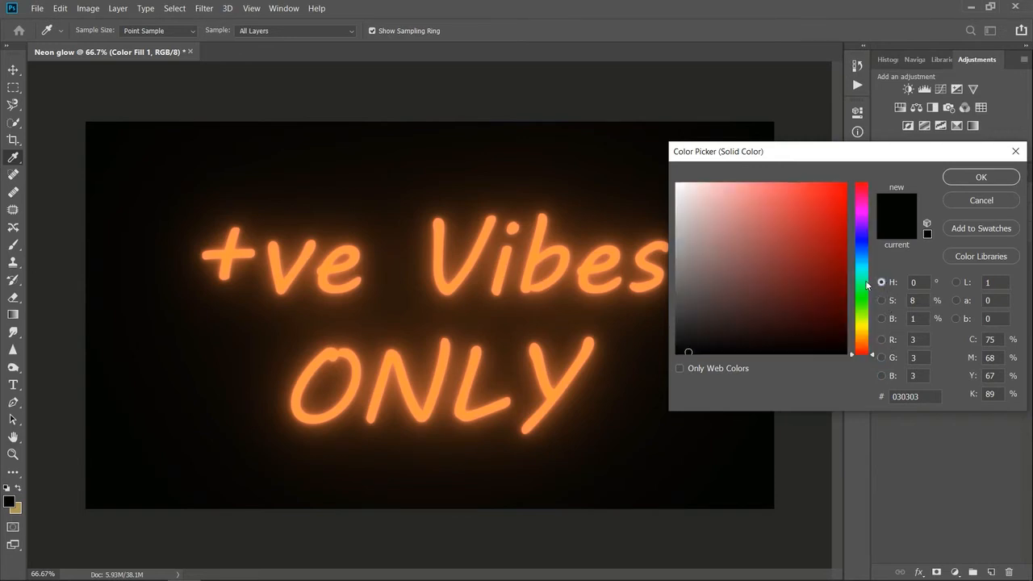
- Try red b11d1d, near-black 060404, dark red 380707, dark olive 18160f and grey 302f2d as the background fill colour
click(818, 235)
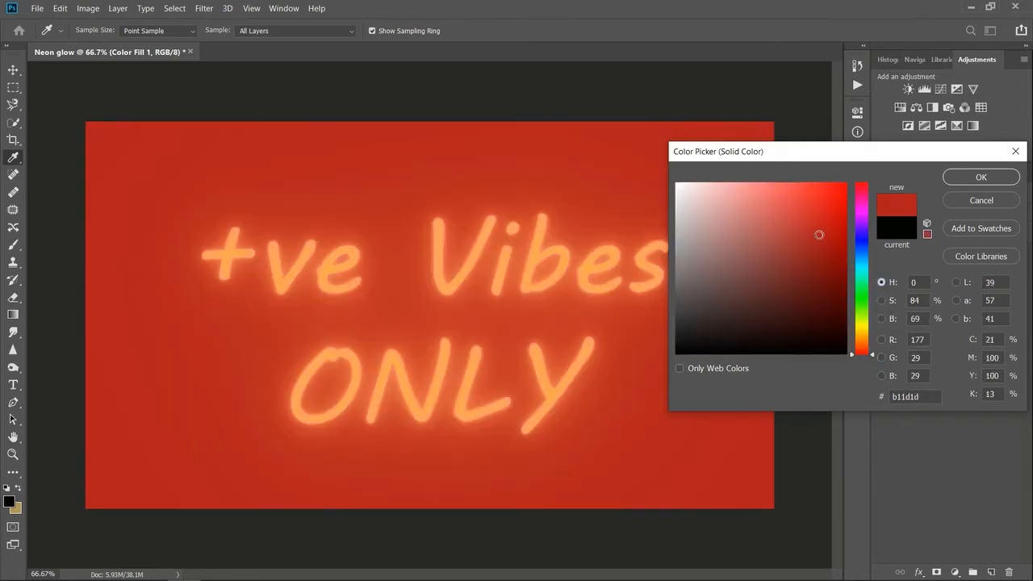
drag(783, 318, 727, 350)
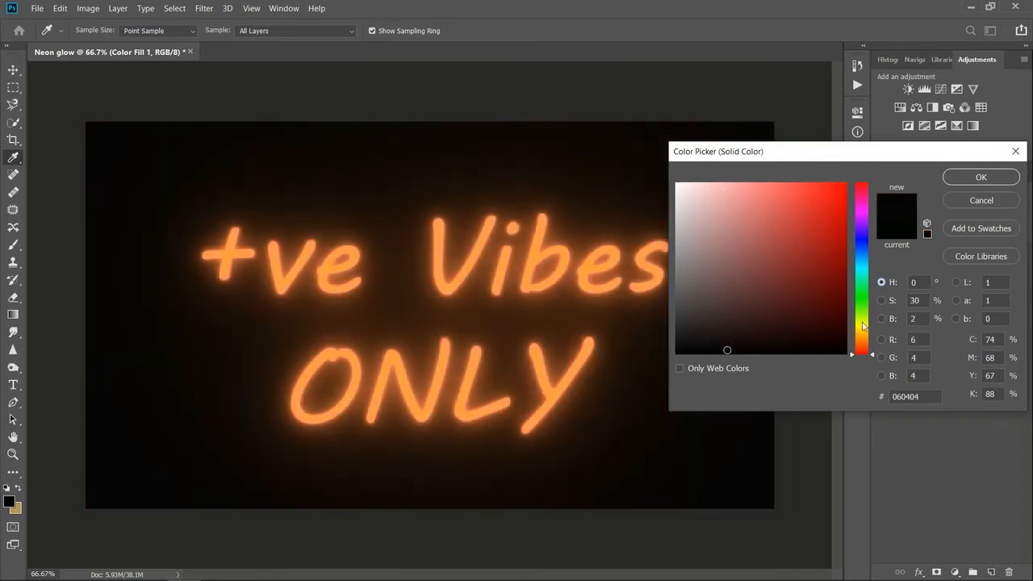
drag(825, 317, 845, 318)
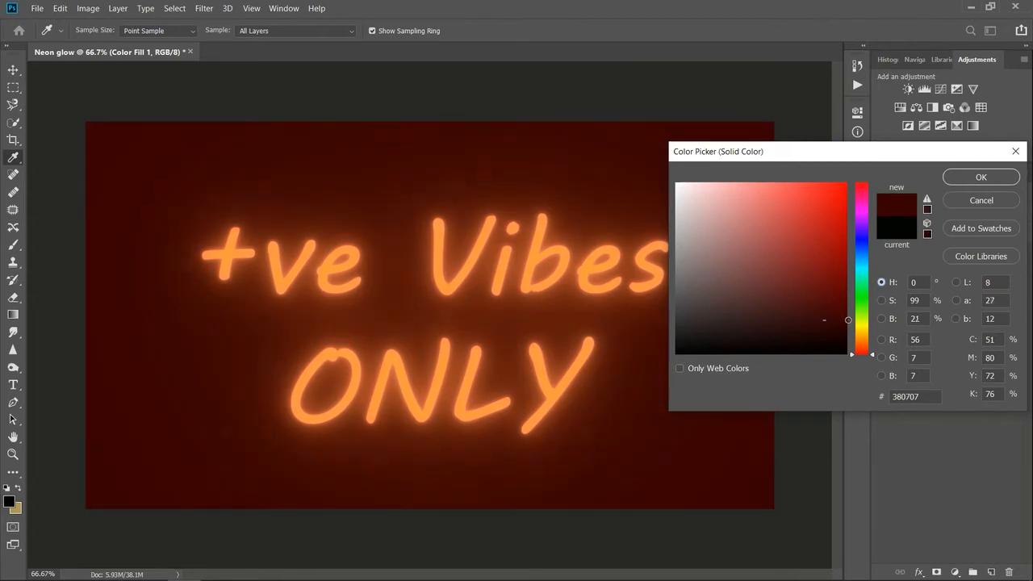
click(850, 333)
click(741, 338)
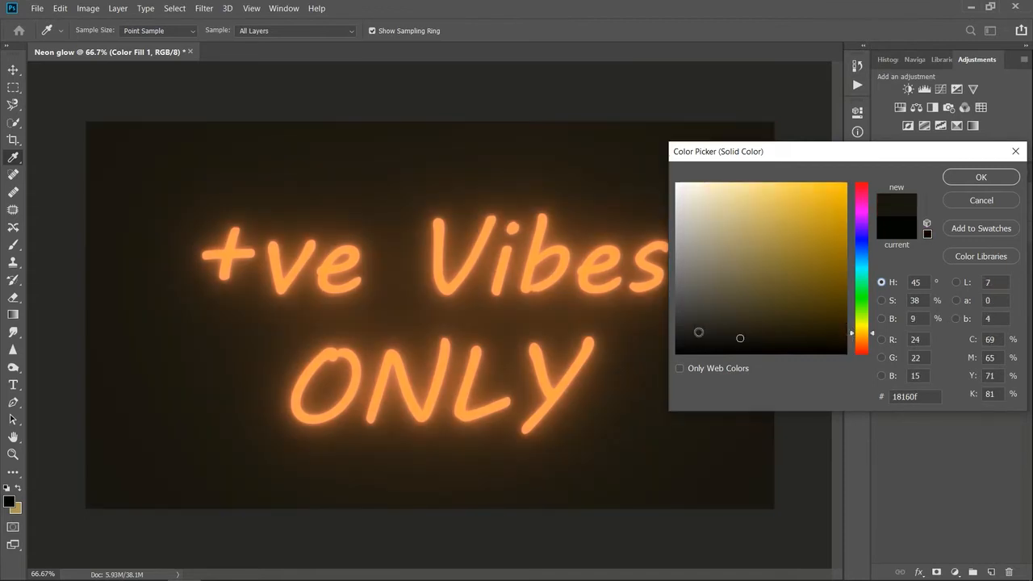
click(686, 322)
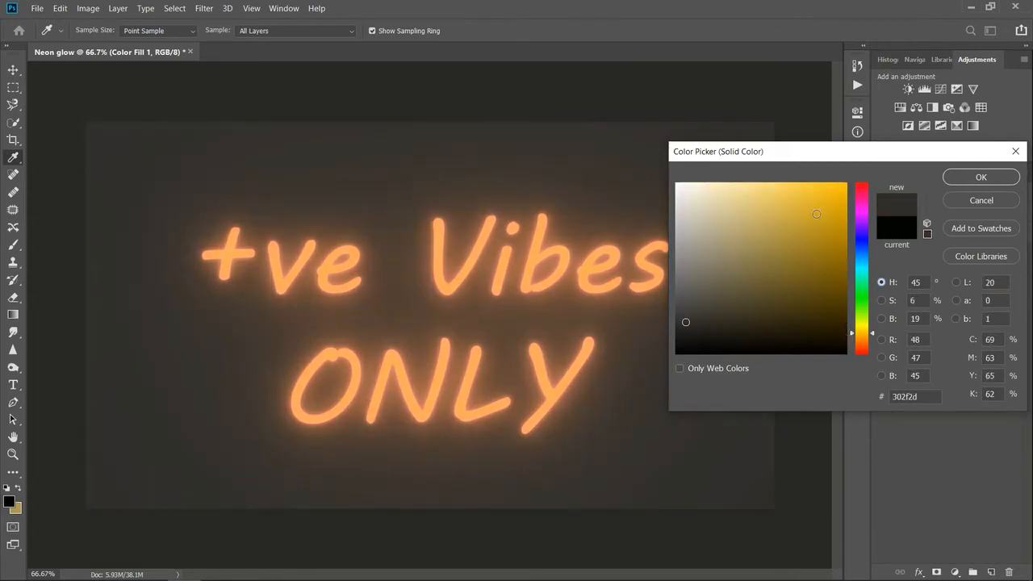
click(866, 215)
click(866, 238)
click(720, 253)
click(799, 247)
mouse_move(823, 247)
mouse_down()
mouse_move(845, 219)
mouse_move(846, 244)
mouse_up()
- Set the Color Fill 1 background to a very dark green, 020d0a, with hue 164°, and accept the colour
click(862, 276)
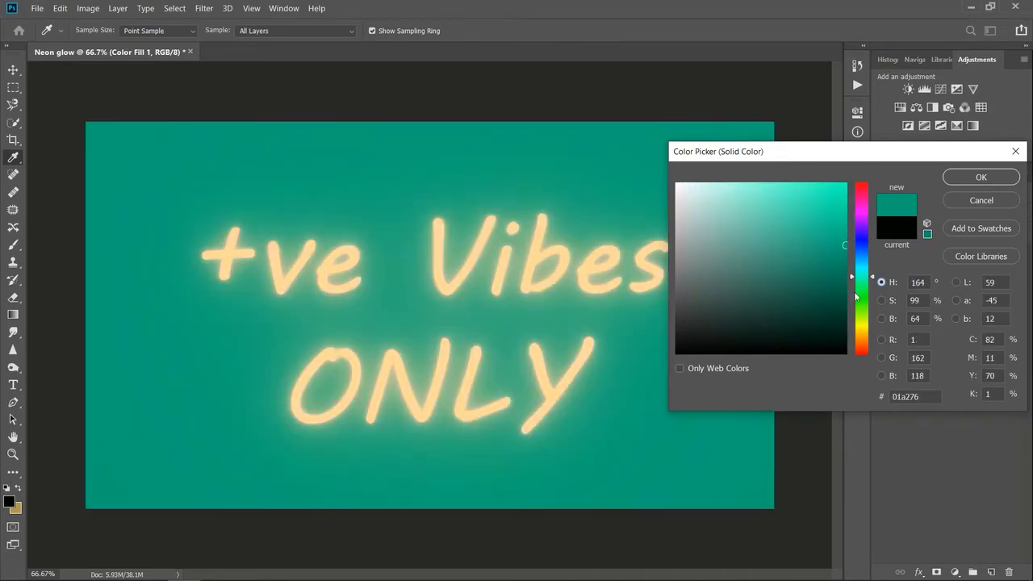
drag(841, 282, 815, 348)
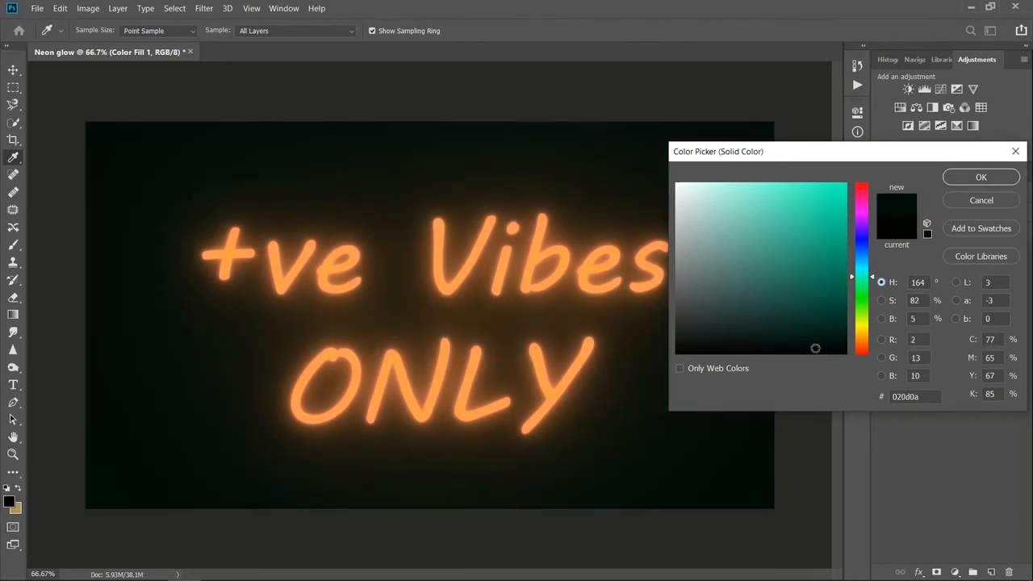
click(970, 180)
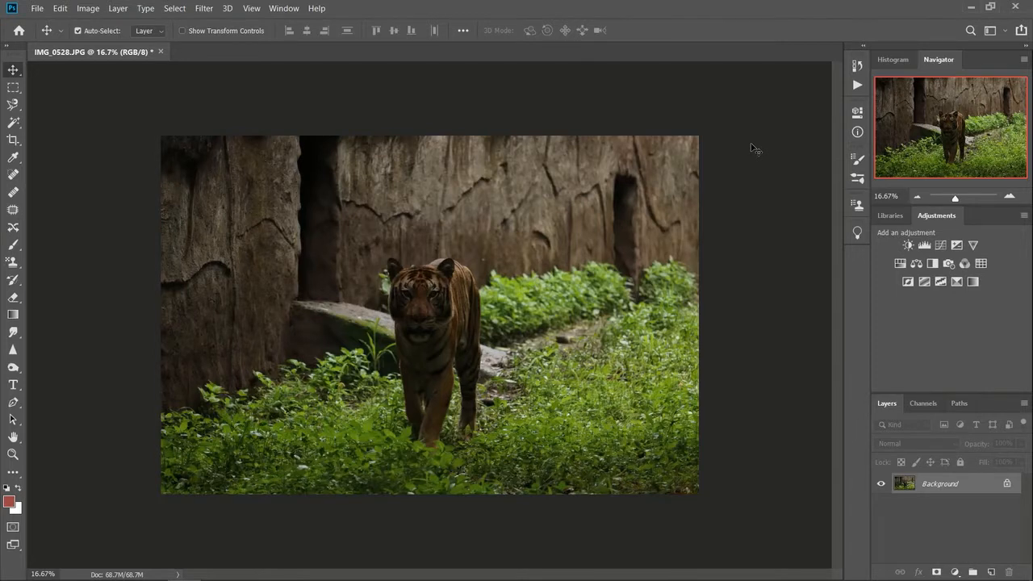
- Choose the Photography workspace and add an Exposure adjustment to the tiger photo with exposure +1.36 and gamma correction 1.35
click(996, 34)
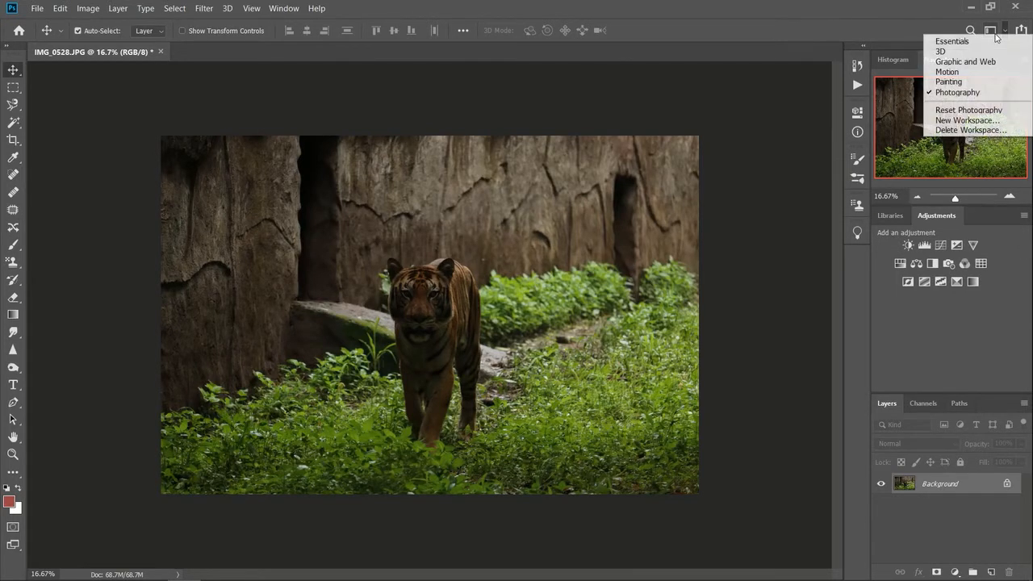
click(988, 92)
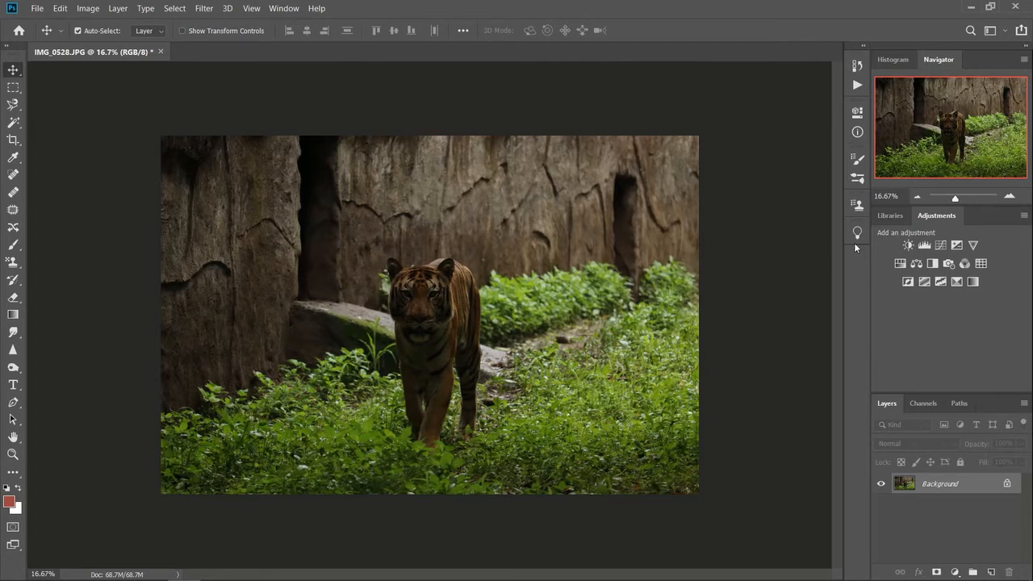
click(958, 246)
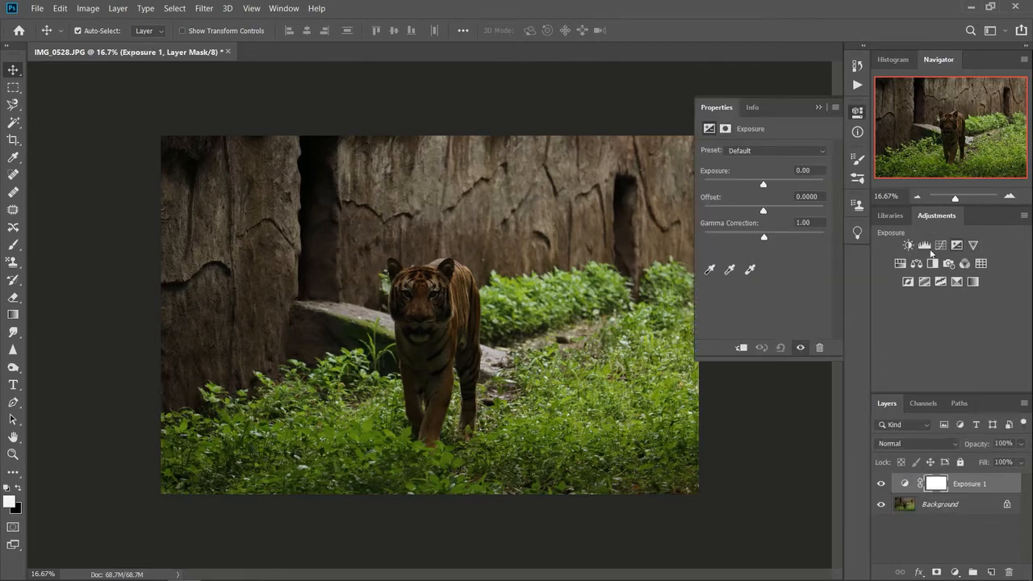
mouse_move(771, 187)
mouse_down()
mouse_move(785, 189)
mouse_move(776, 185)
mouse_up()
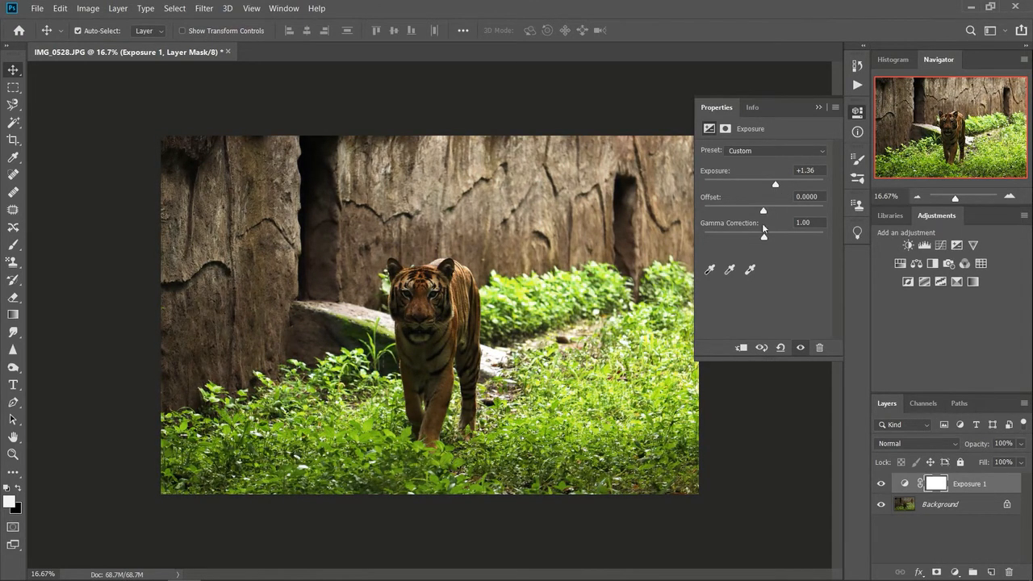
drag(764, 237, 751, 239)
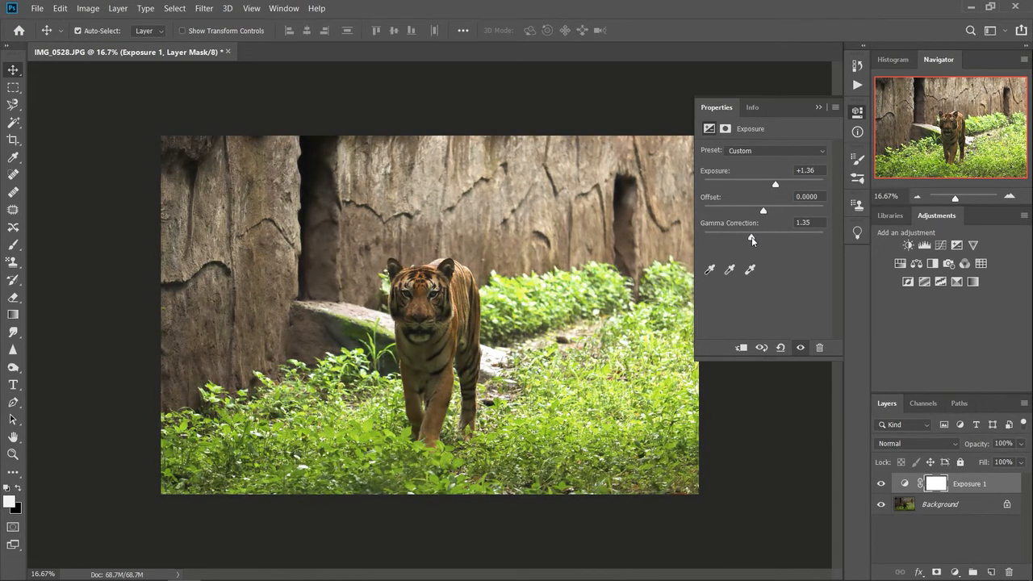
mouse_move(764, 210)
mouse_down()
mouse_move(776, 210)
mouse_move(763, 212)
mouse_up()
click(818, 108)
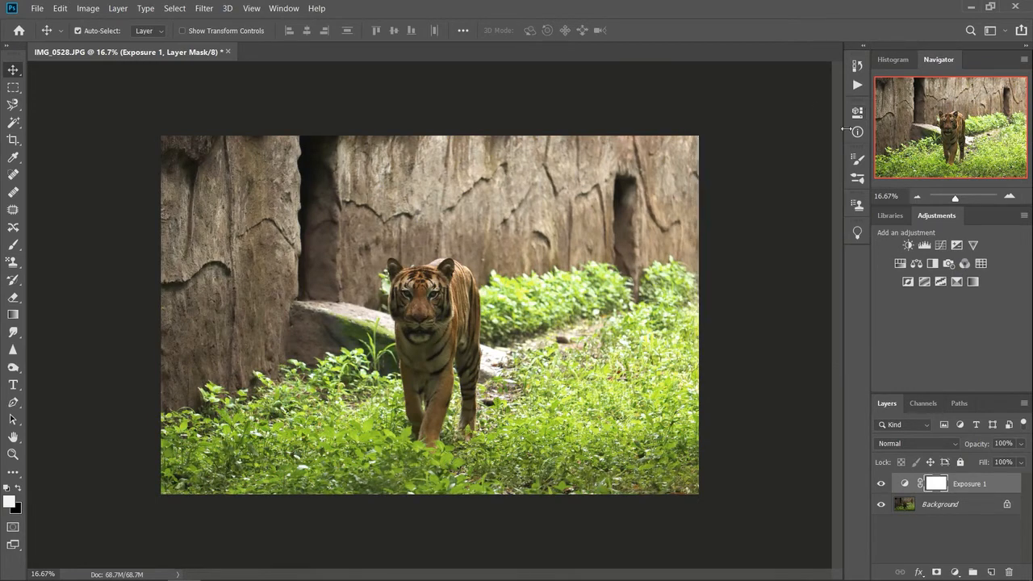
- Add a Brightness/Contrast adjustment layer with brightness 26 and contrast -1
click(901, 243)
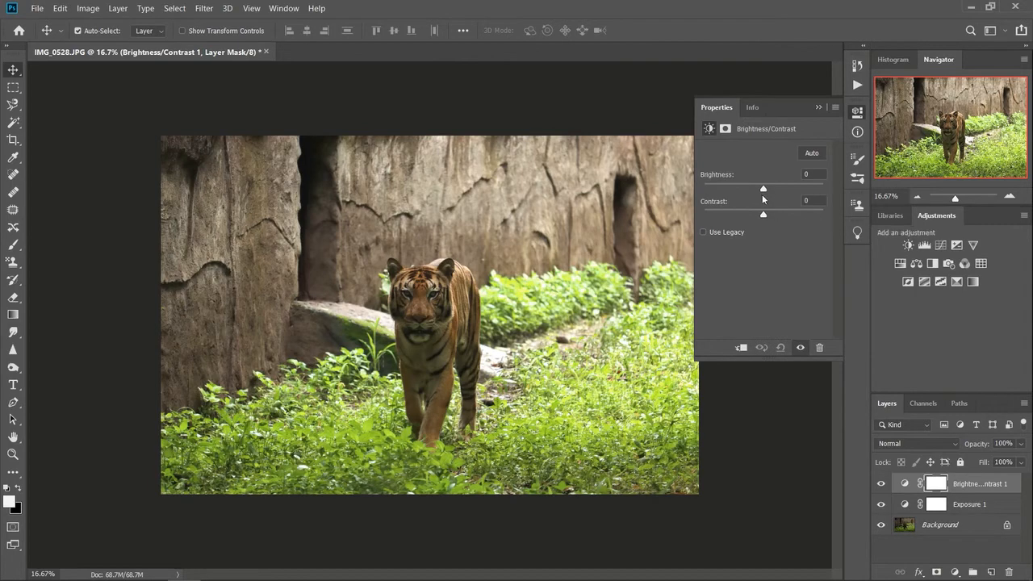
drag(768, 186, 744, 219)
drag(767, 225, 773, 191)
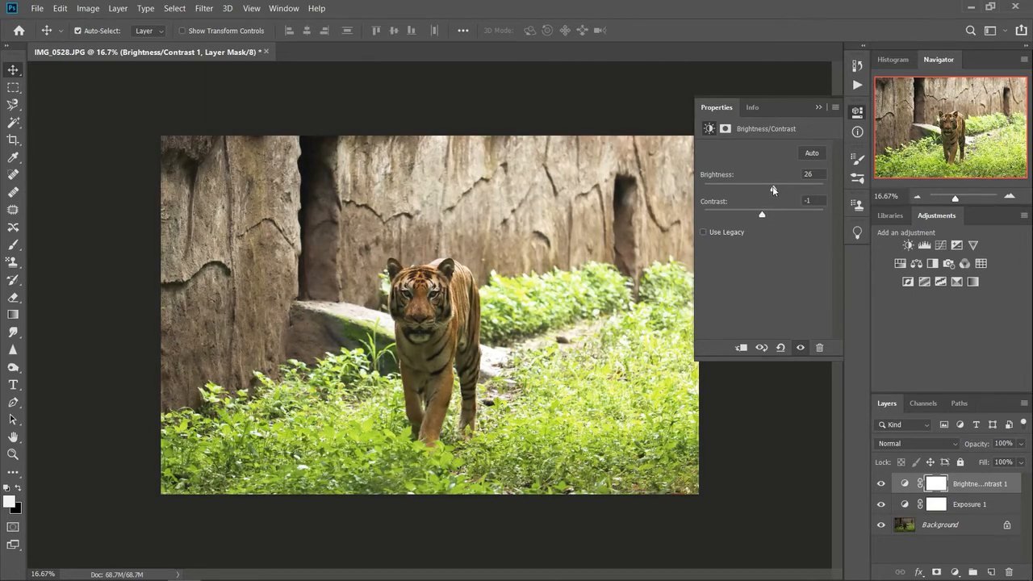
click(818, 107)
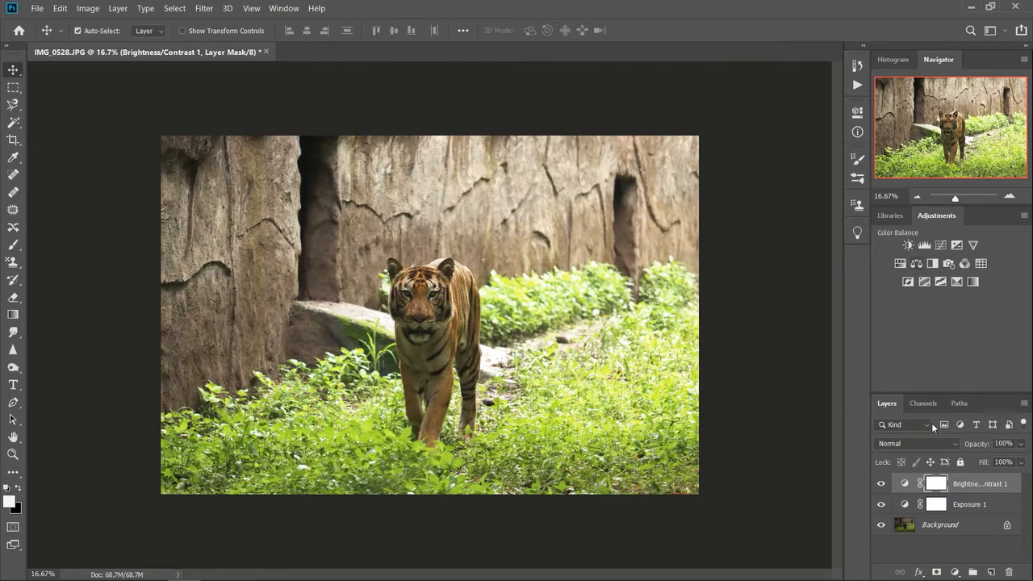
- Unlock the Background layer, duplicate it, and place the copy hidden above both adjustment layers for a before-and-after comparison
click(1008, 526)
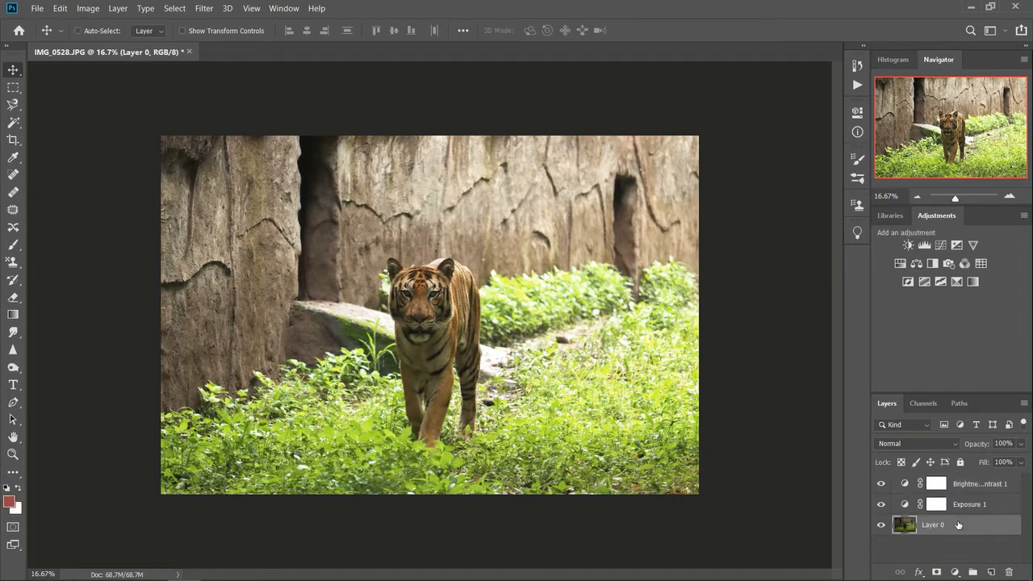
key(ctrl+j)
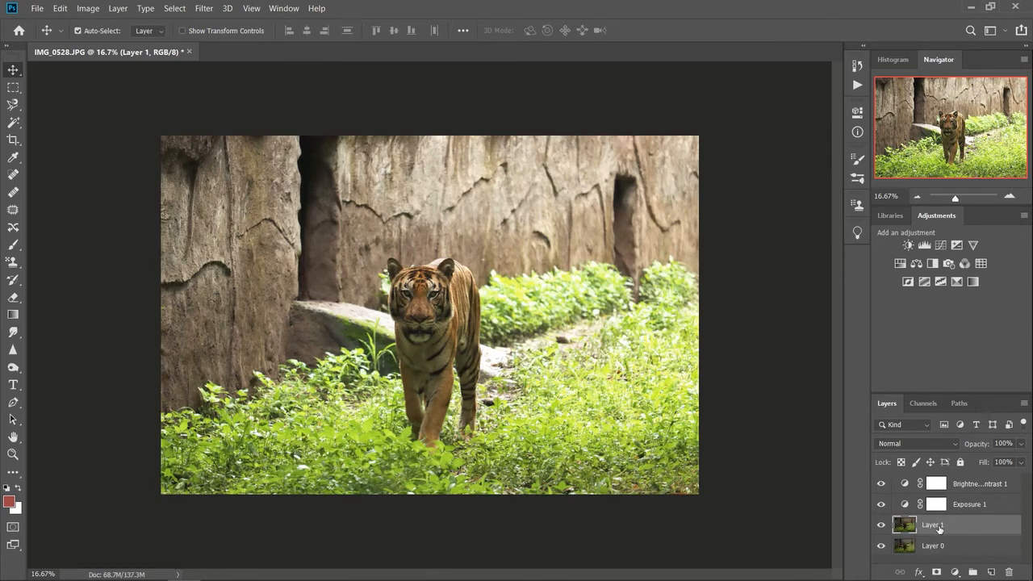
drag(939, 527, 936, 554)
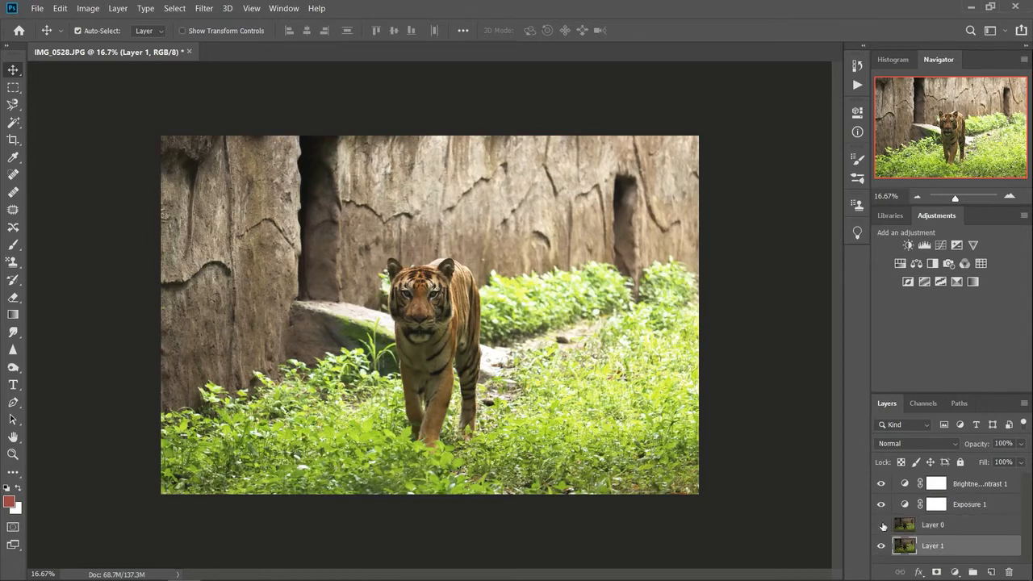
drag(919, 549, 933, 478)
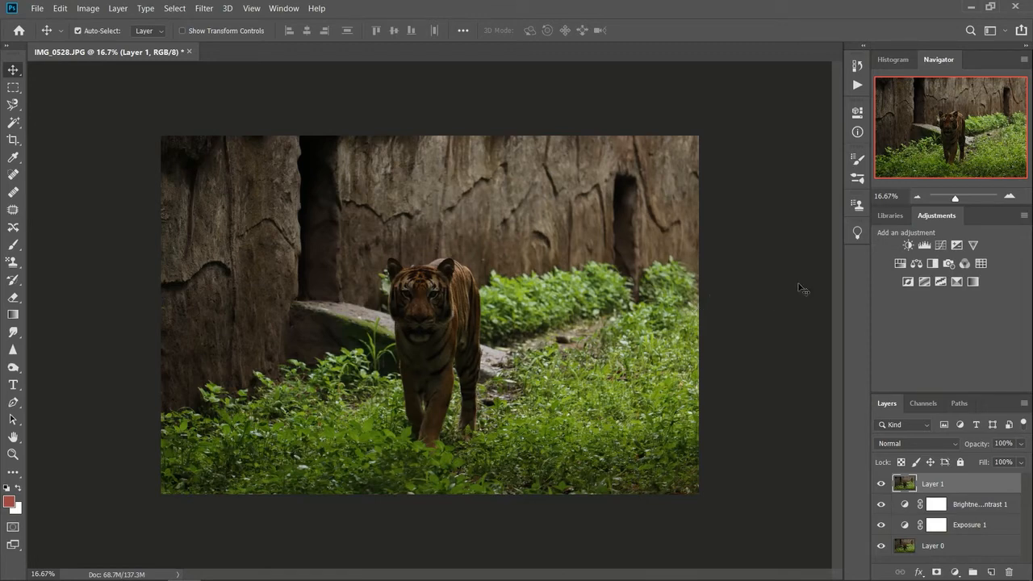
click(881, 485)
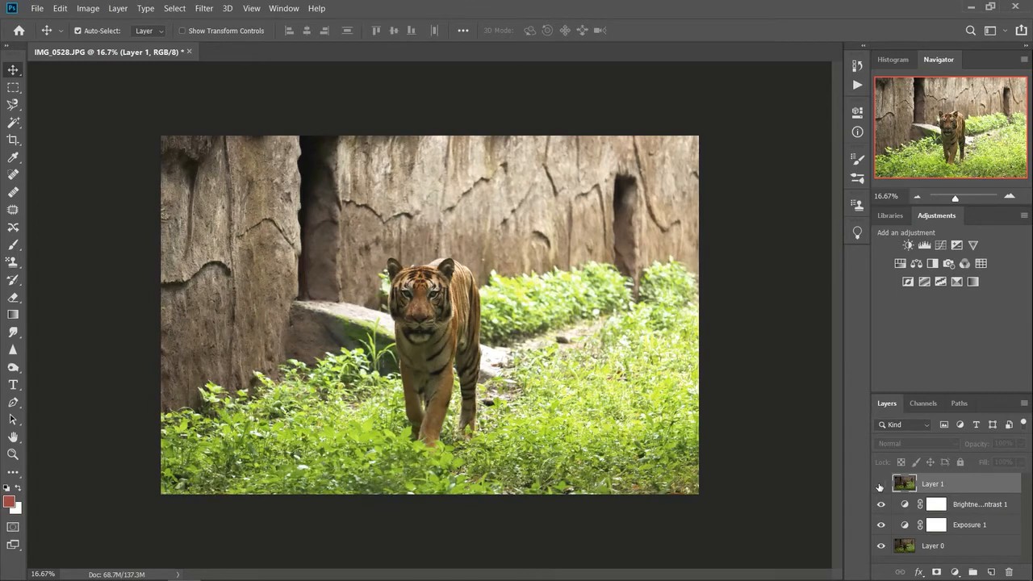
- Show the unedited tiger copy, Layer 1, and choose the Magnetic Lasso tool
click(880, 484)
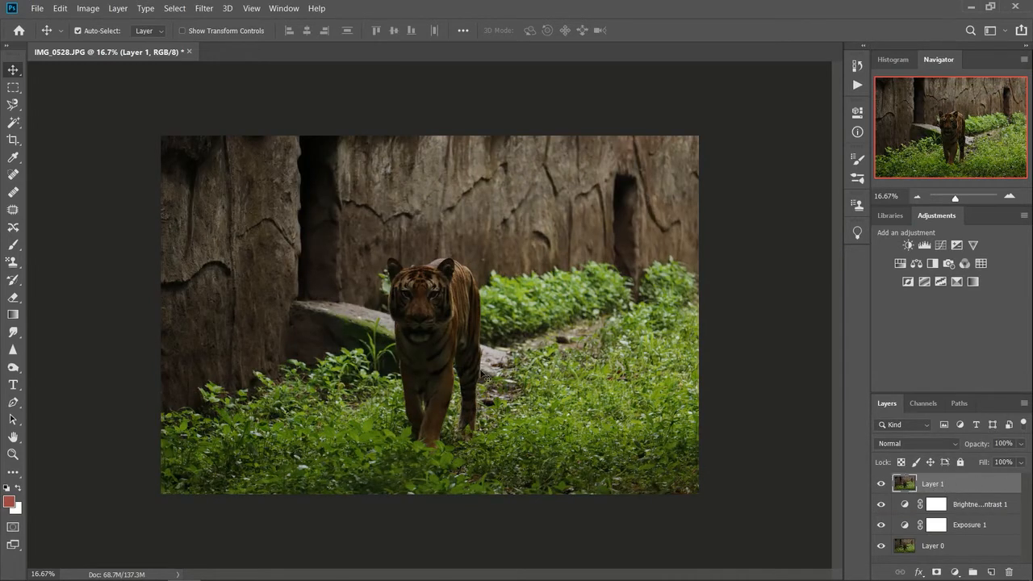
scroll(418, 334, up, 1)
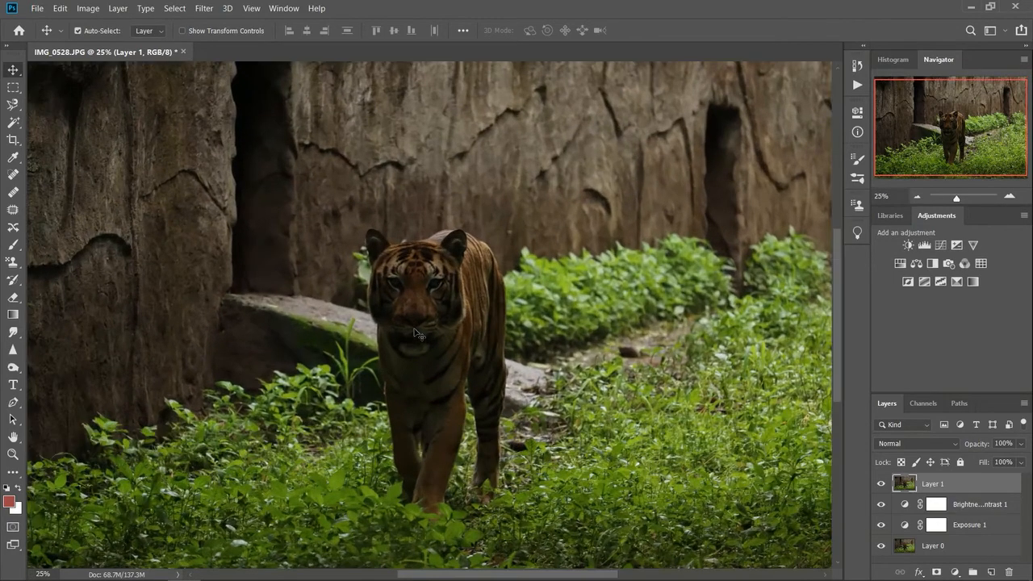
click(14, 108)
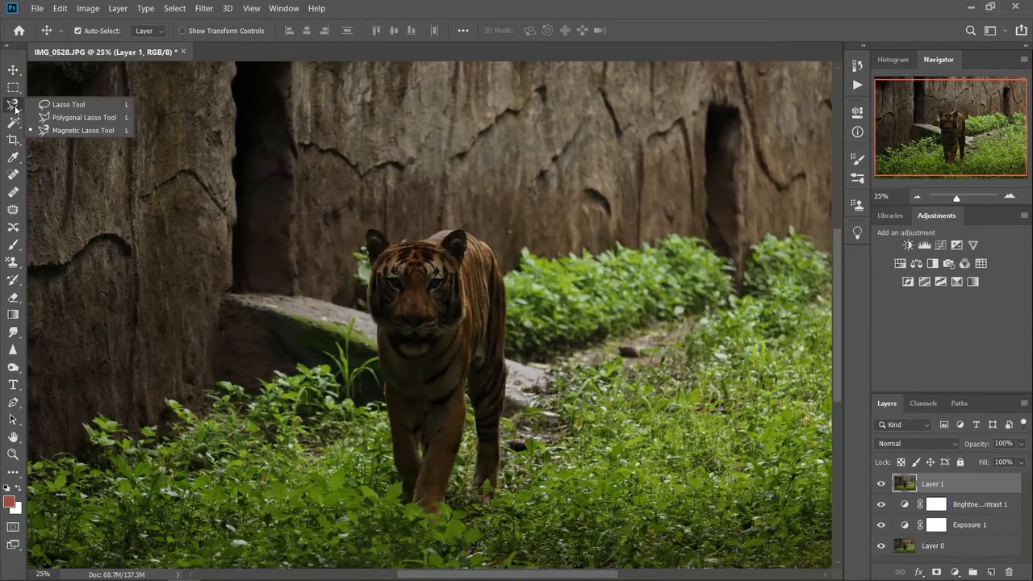
click(79, 132)
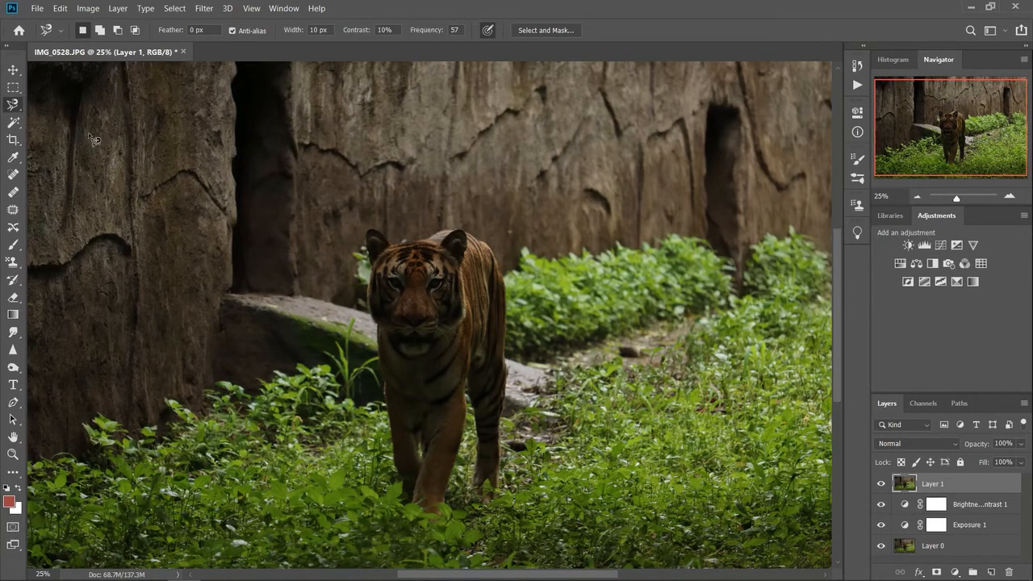
click(369, 308)
click(370, 308)
key(ctrl+d)
- Trace a closed Magnetic Lasso selection around the tiger, following its head, back and legs
key(ctrl+plus)
scroll(388, 316, down, 2)
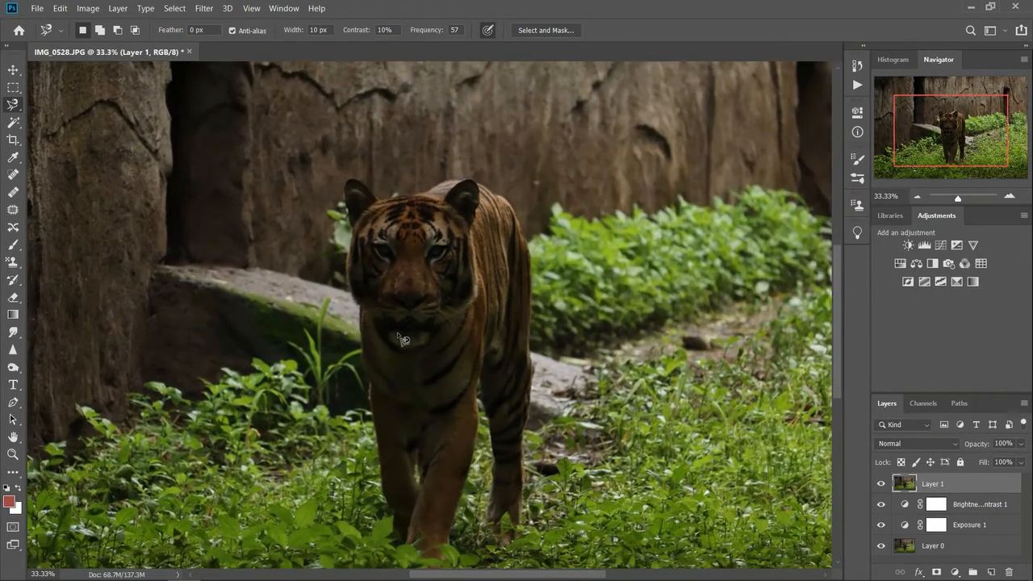
scroll(402, 339, down, 2)
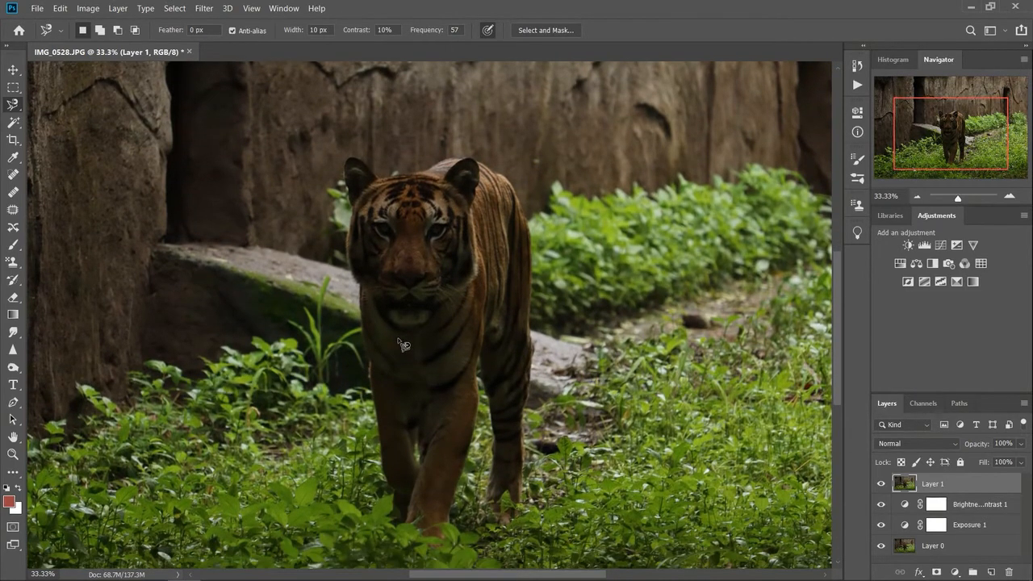
click(479, 357)
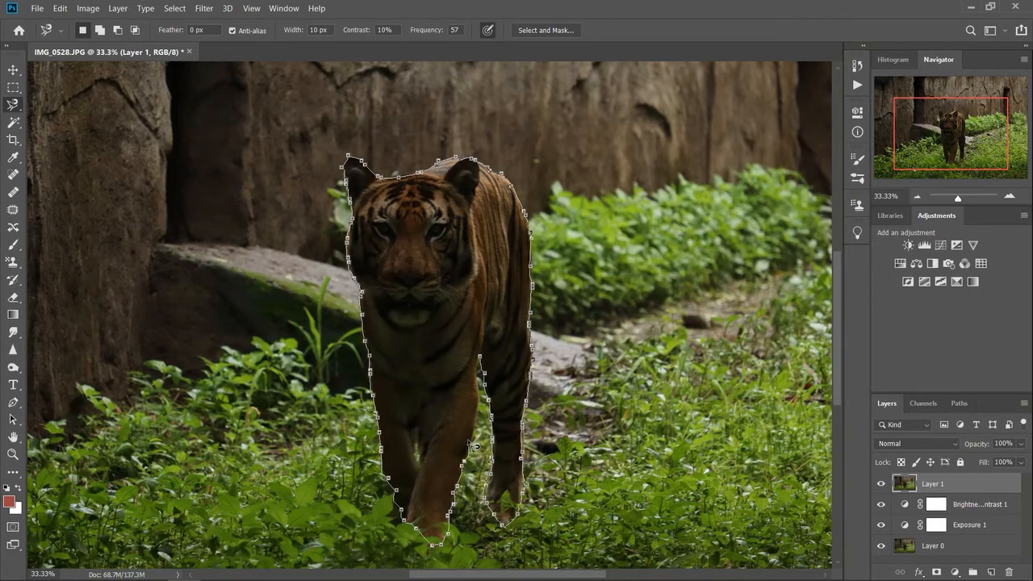
click(480, 358)
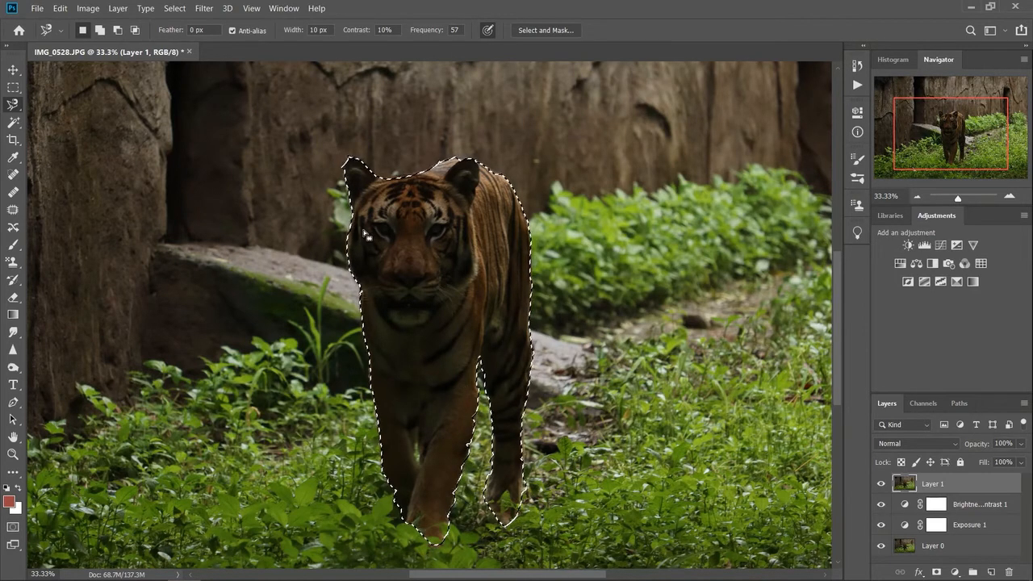
- Add a Brightness/Contrast adjustment masked to the selected tiger, with brightness 63 and contrast -12
click(10, 71)
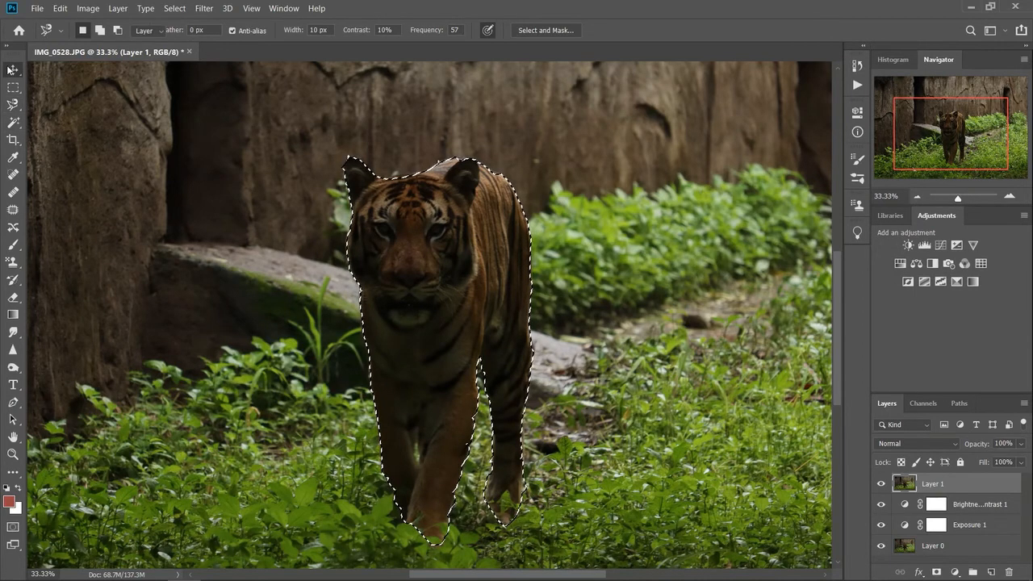
click(905, 245)
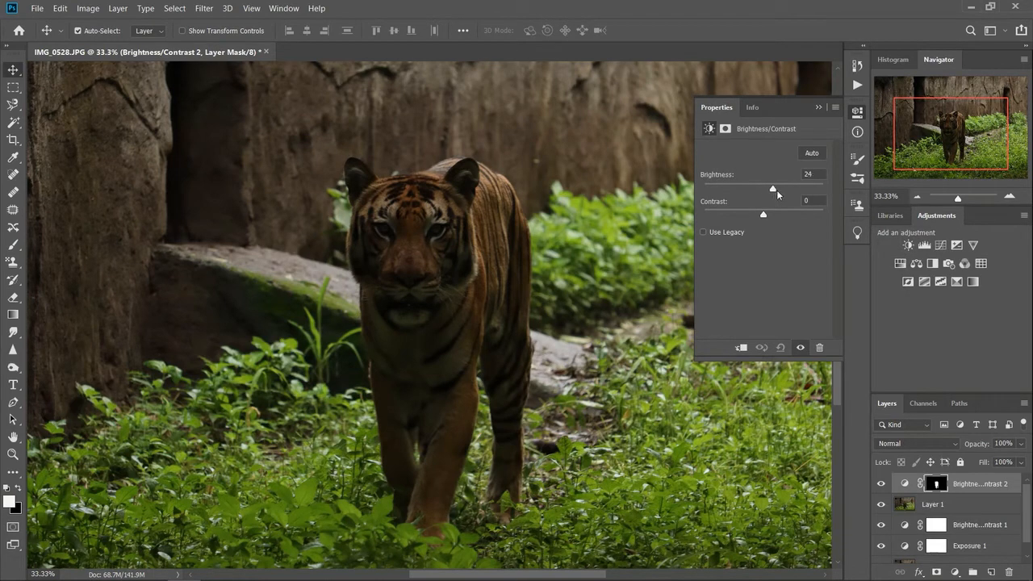
drag(790, 199, 792, 194)
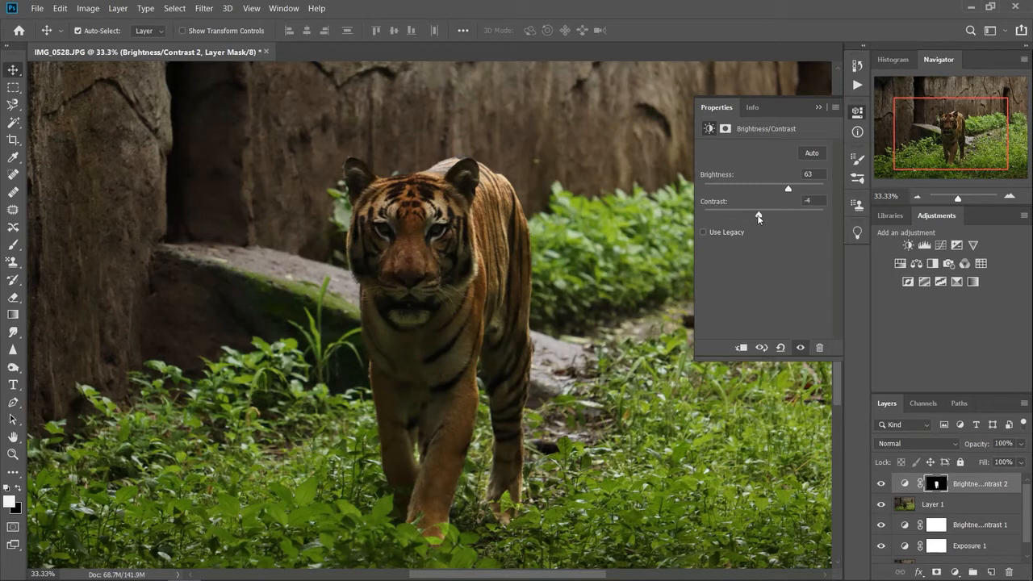
drag(752, 215, 749, 215)
- Add an Exposure adjustment layer above the masked one, try exposure +1.74, and undo that exposure change
click(958, 246)
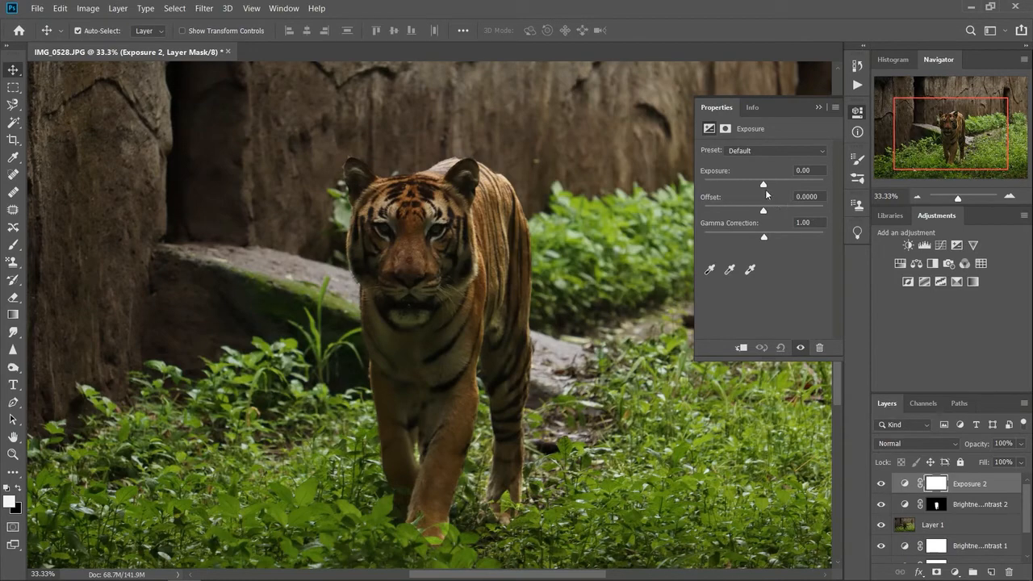
drag(763, 186, 779, 186)
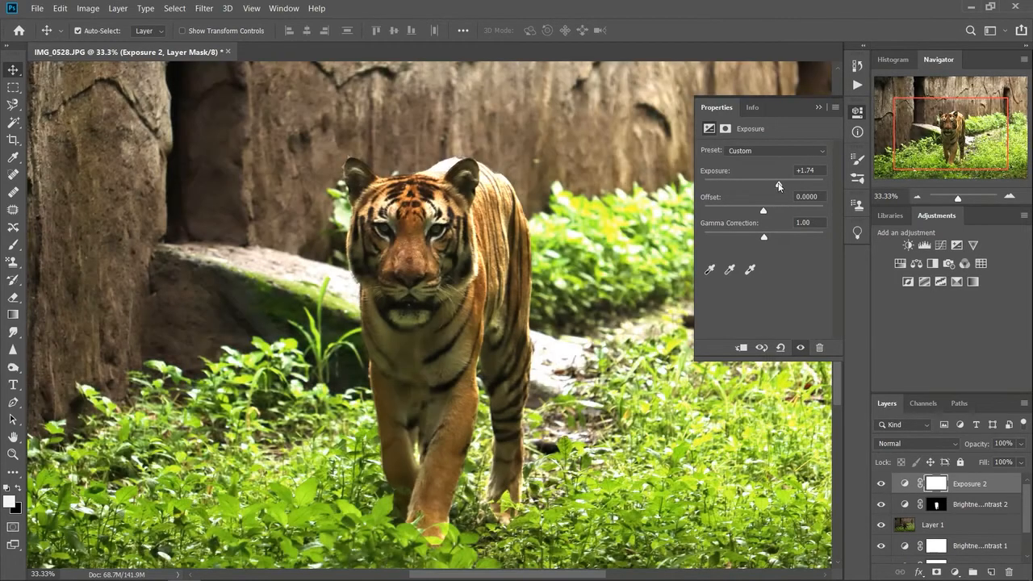
key(ctrl+z)
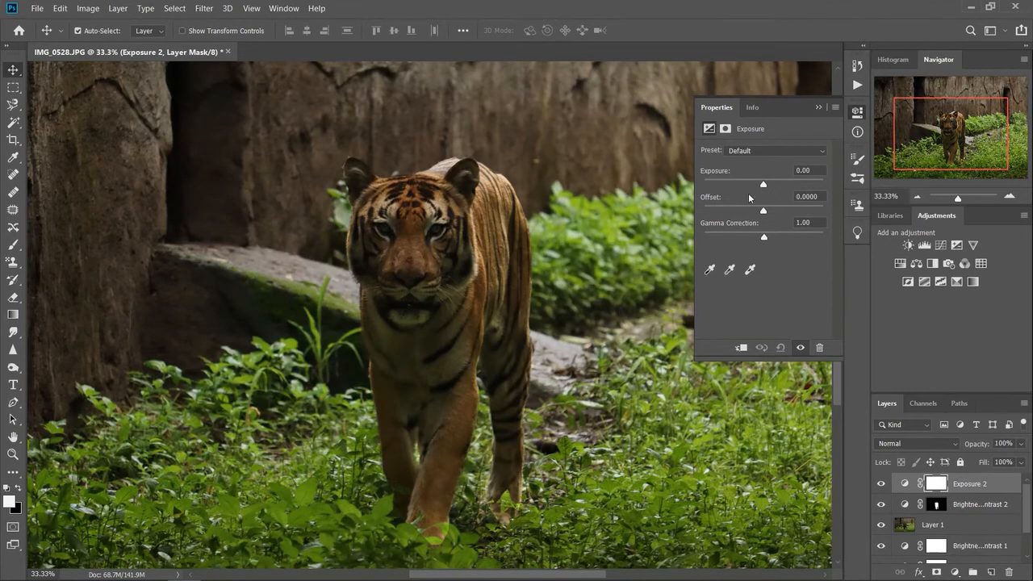
- Set the brightness of the tiger's masked Brightness/Contrast layer to 99 and compare the photo with Layer 1 hidden and shown
key(alt+bracketleft)
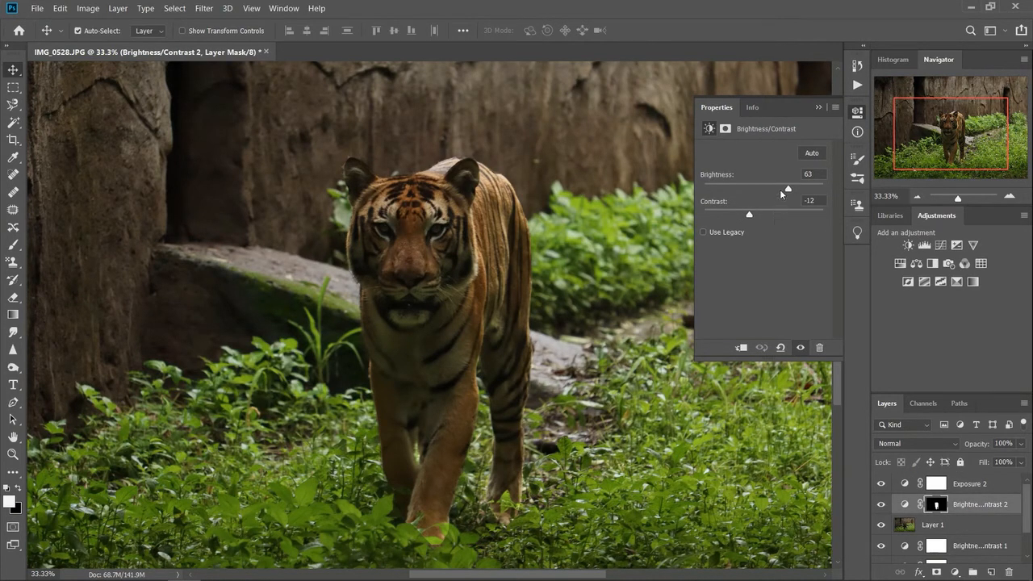
drag(788, 189, 802, 191)
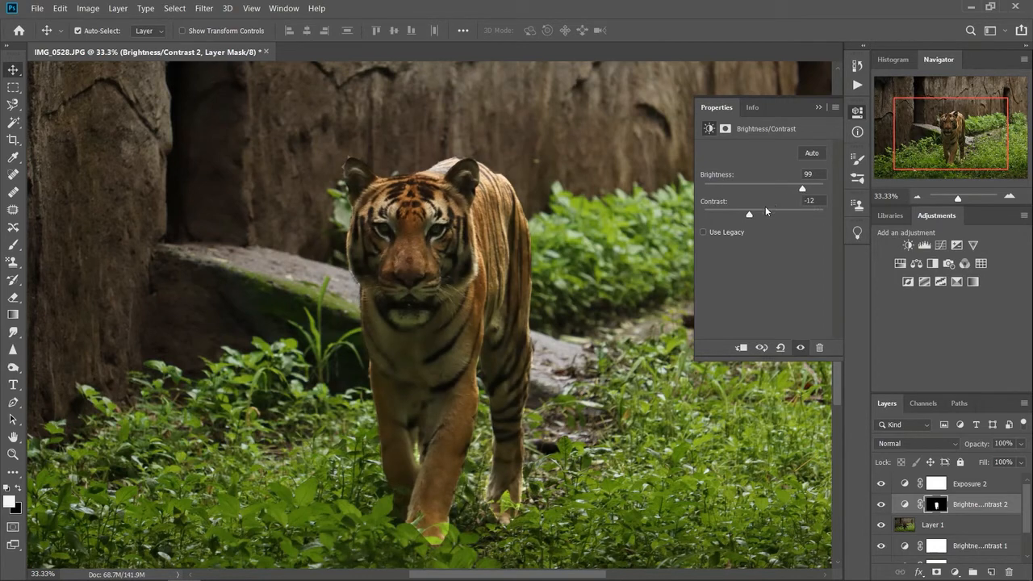
click(817, 108)
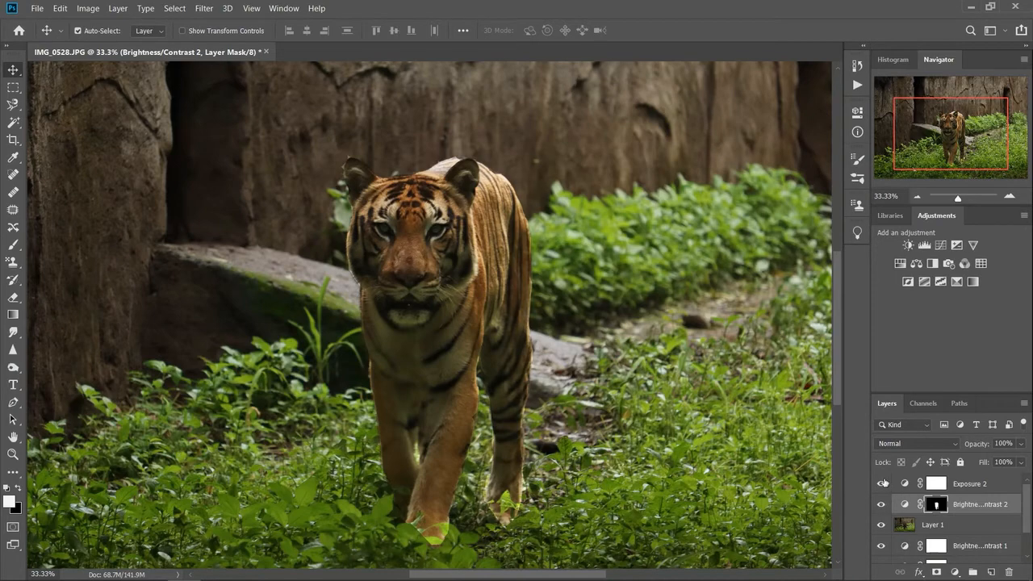
click(883, 530)
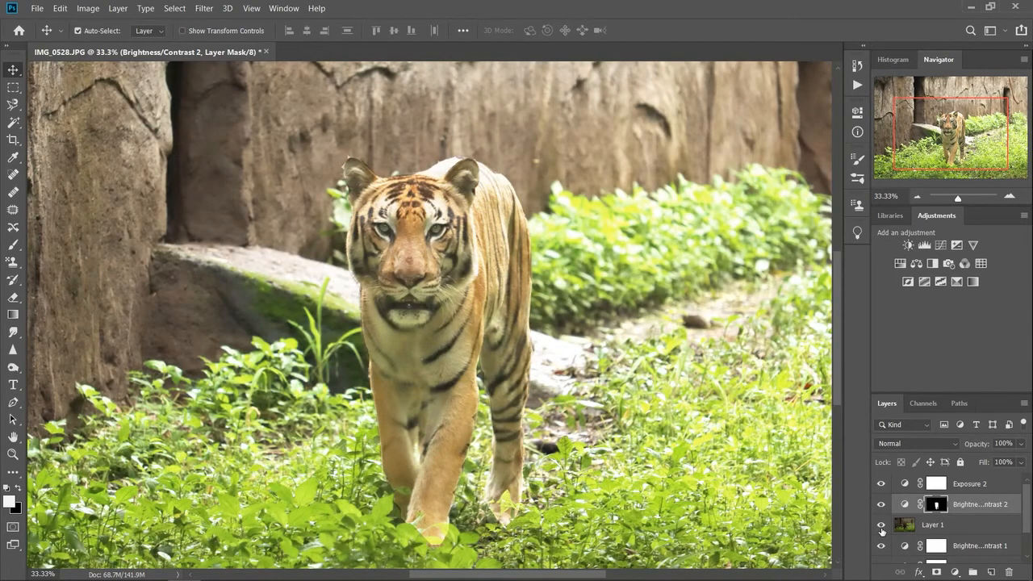
click(882, 529)
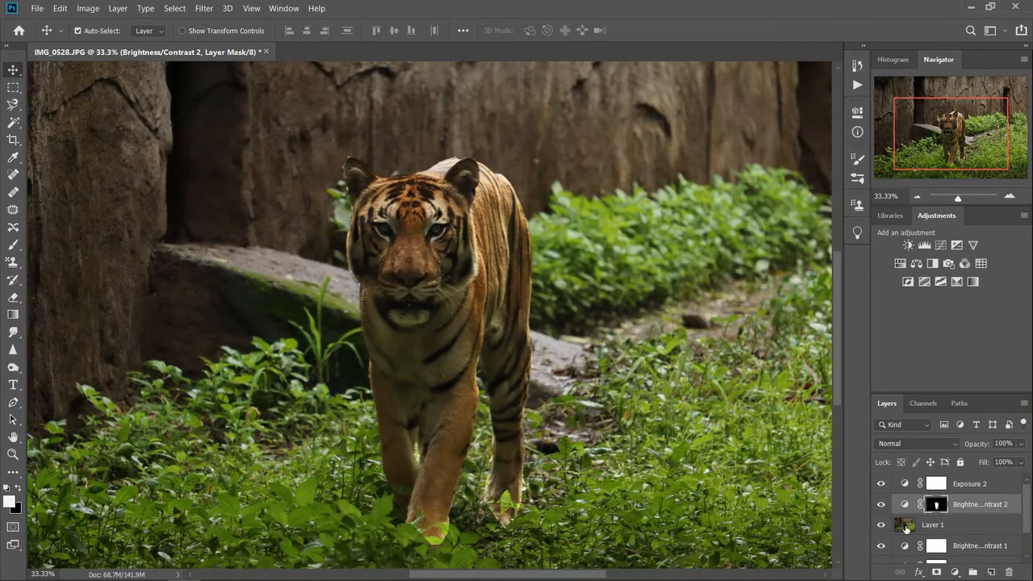
- Duplicate Layer 1, place the copy at the top of the layer stack, and hide it
click(906, 529)
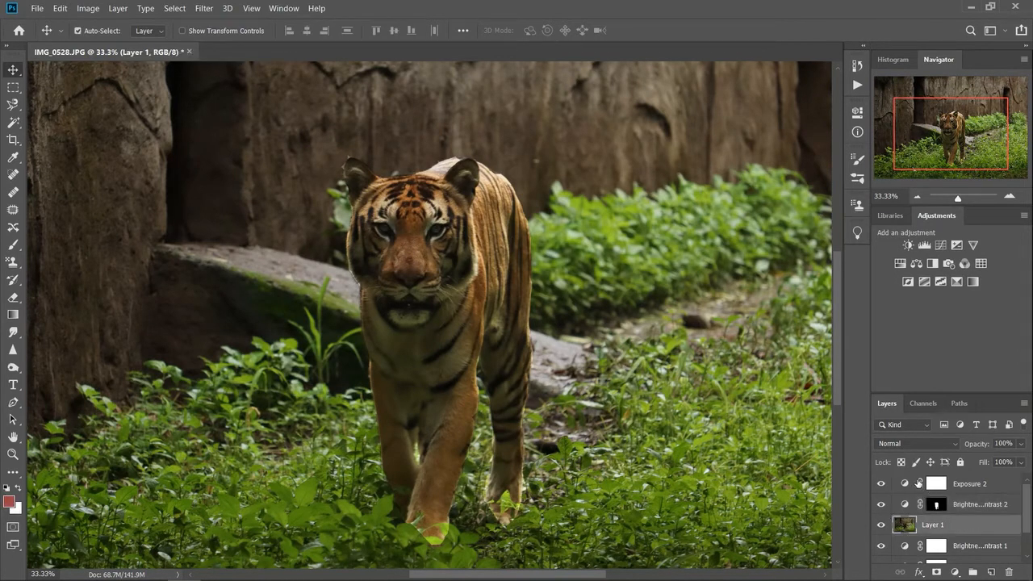
key(ctrl+alt+shift+e)
drag(932, 525, 914, 493)
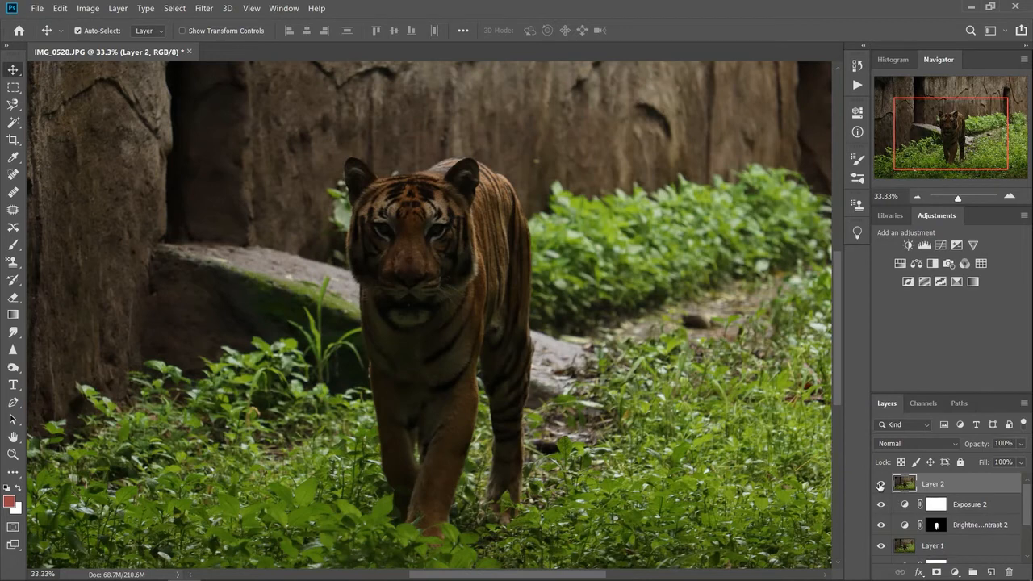
click(880, 485)
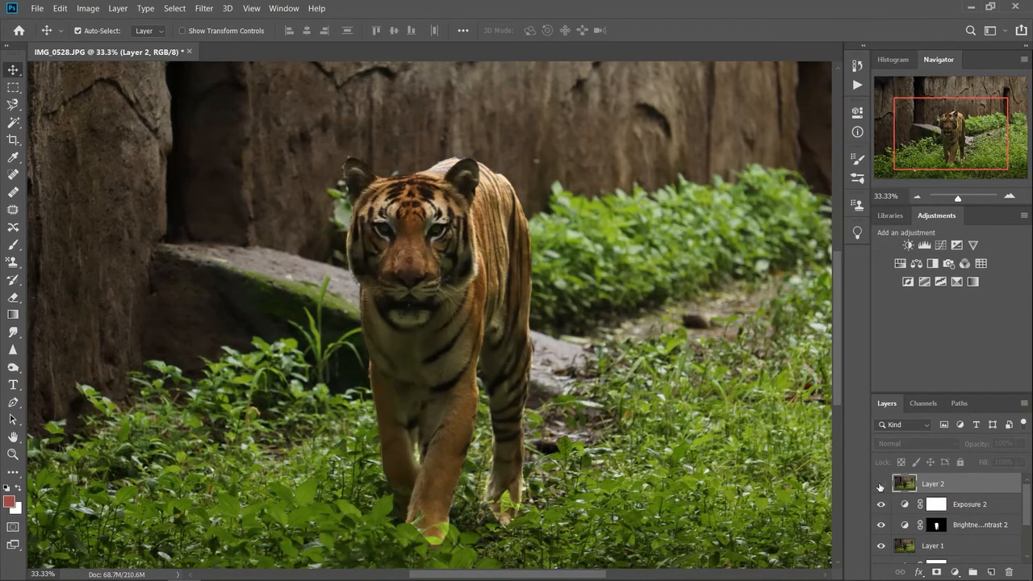
- Compare the original, the globally brightened photo and the masked tiger edit by toggling Layer 1 and Layer 2
click(880, 549)
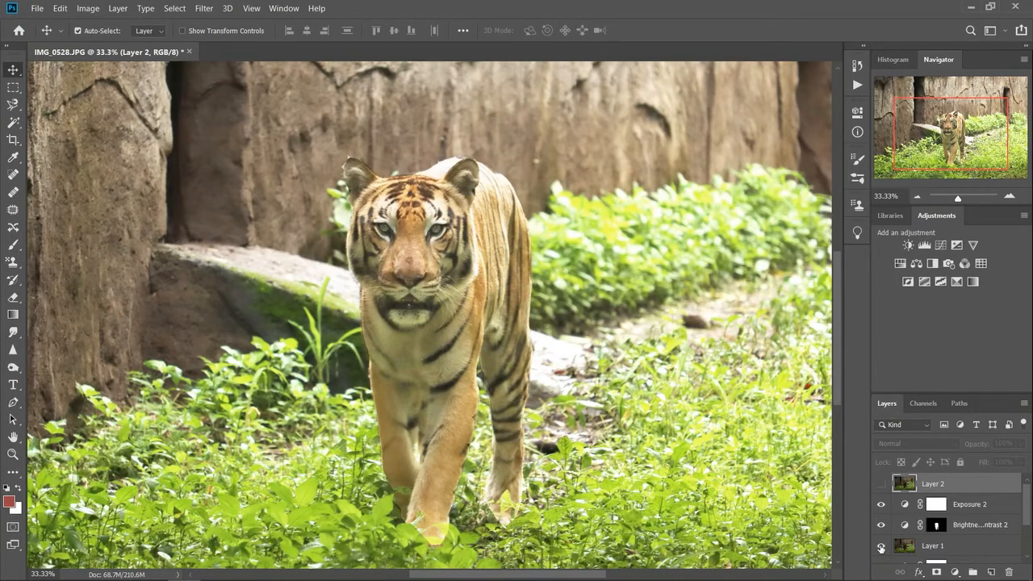
click(881, 548)
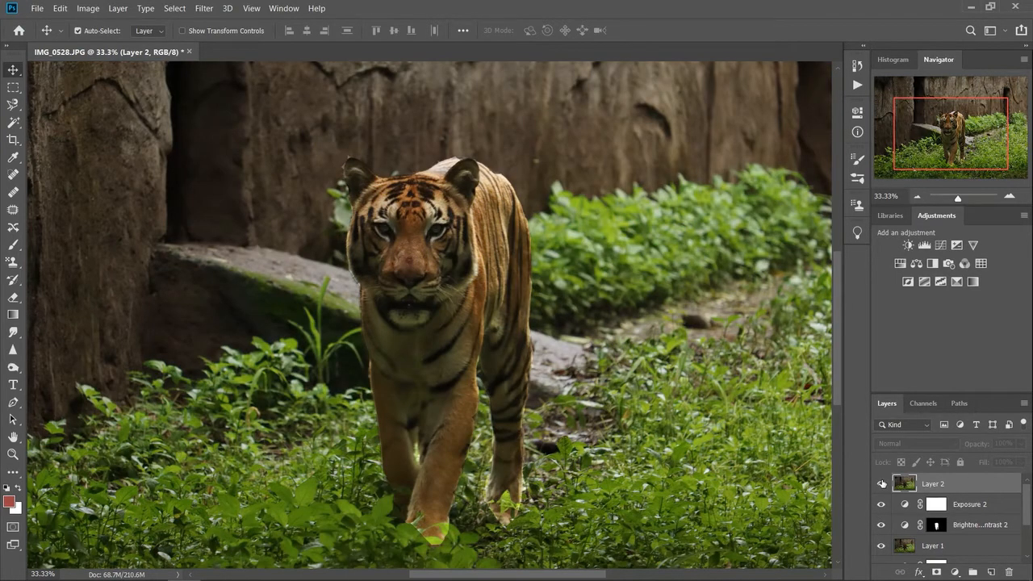
click(881, 484)
click(881, 483)
key(ctrl+minus)
key(ctrl+minus)
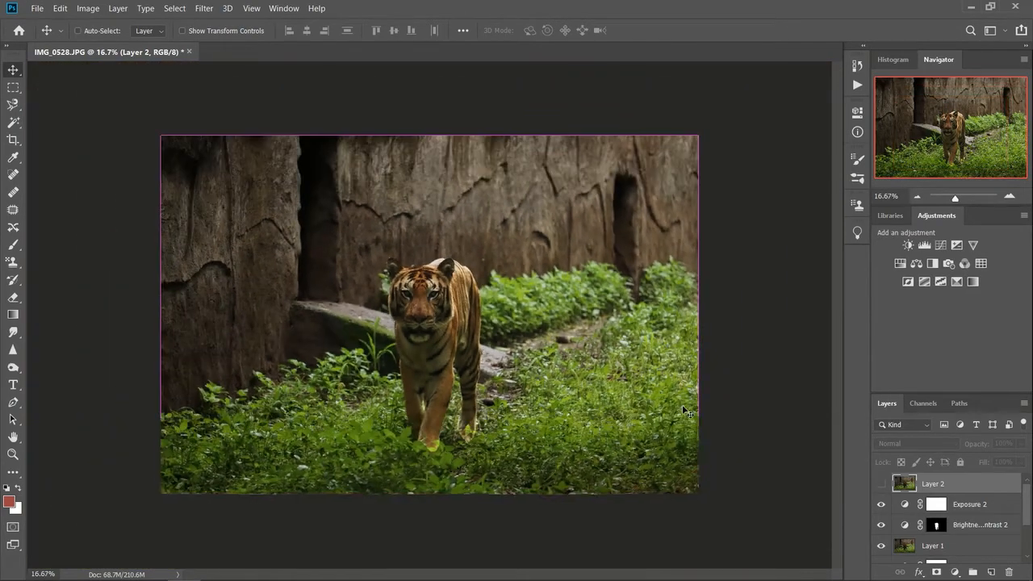
click(105, 169)
click(184, 198)
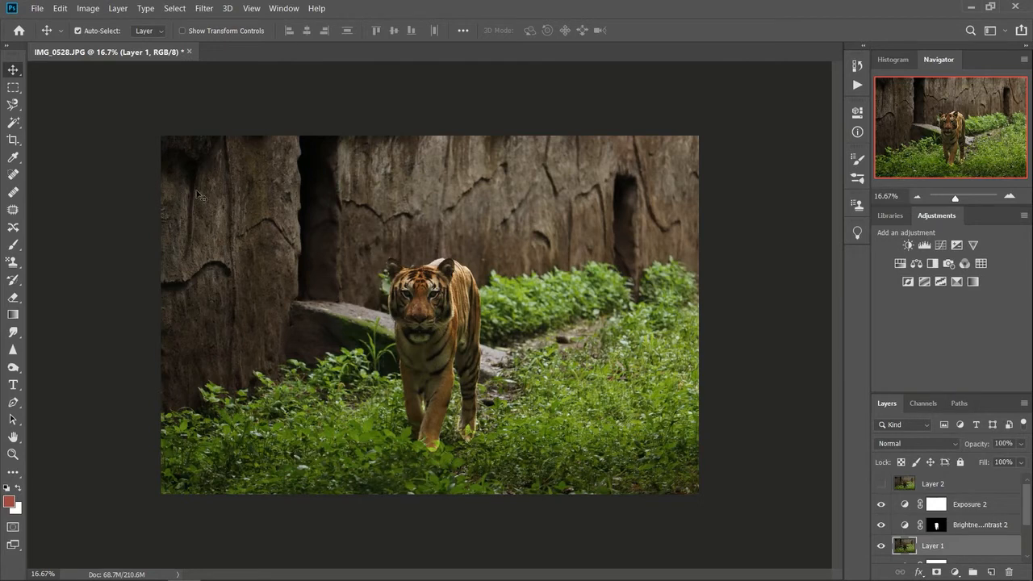
click(882, 483)
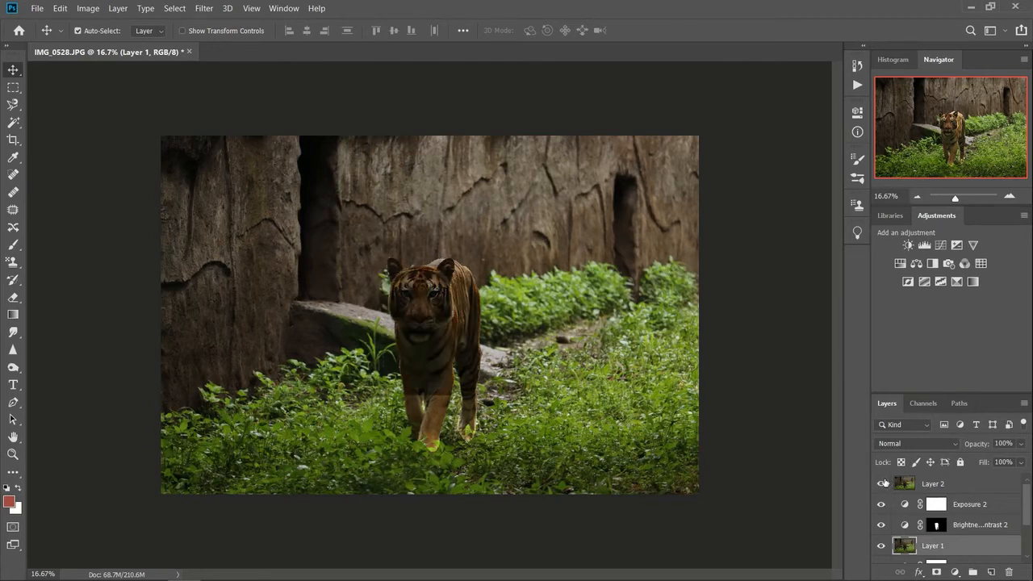
click(885, 482)
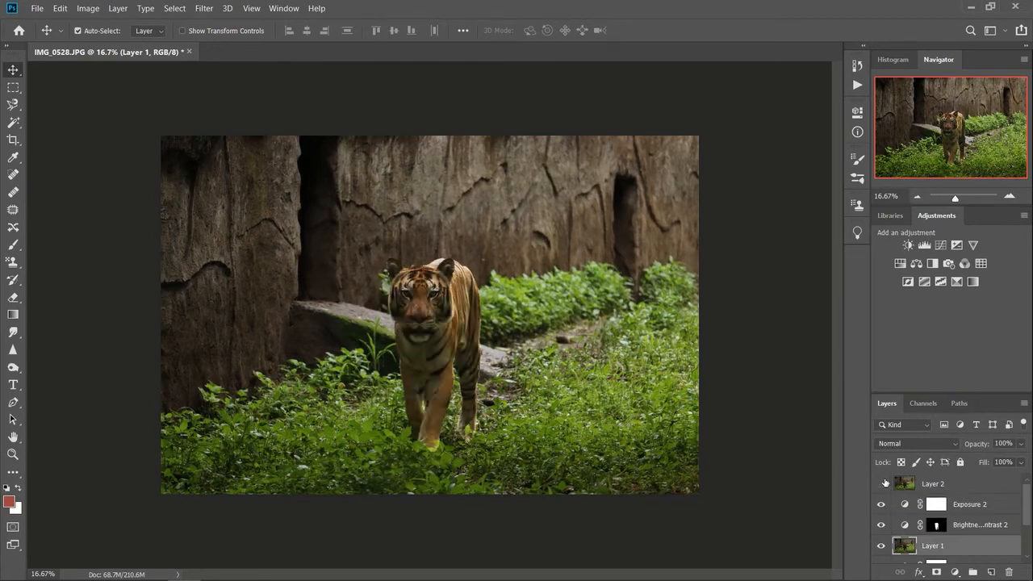
click(880, 548)
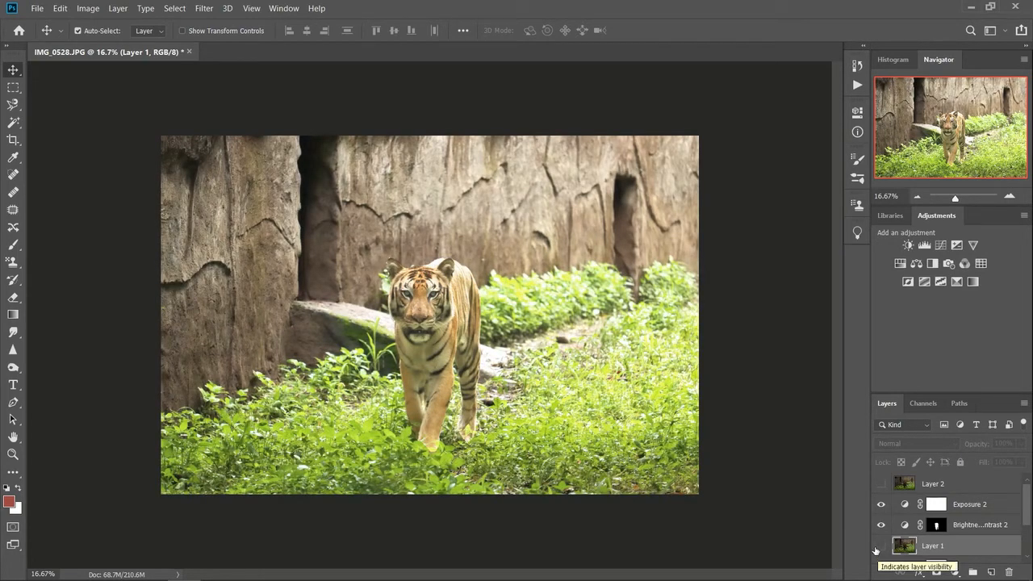
click(880, 548)
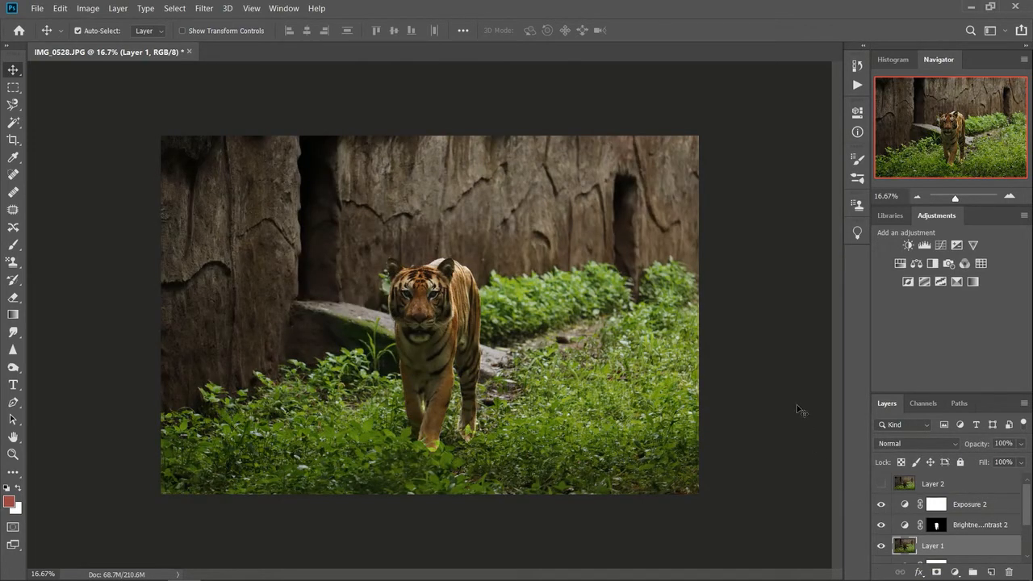
key(ctrl+plus)
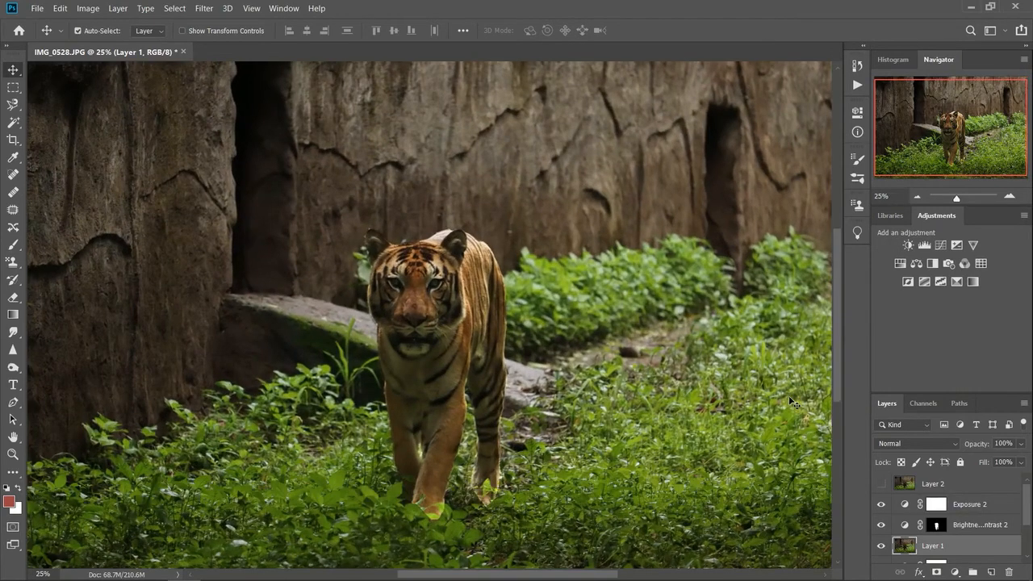
scroll(785, 401, down, 2)
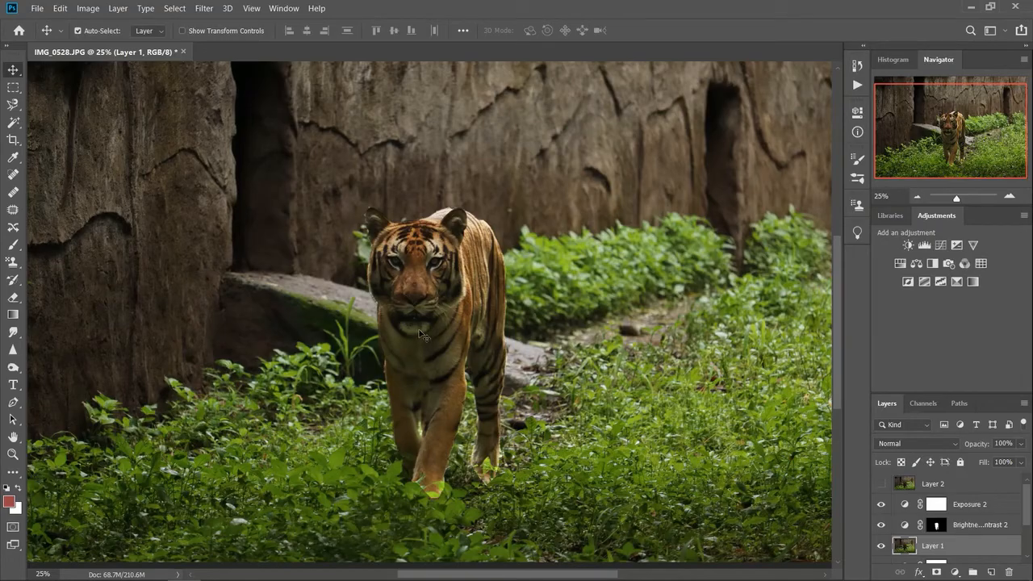
- Add a Hue/Saturation adjustment layer to the room photo and shift its Master hue to -99
key(alt+bracketright)
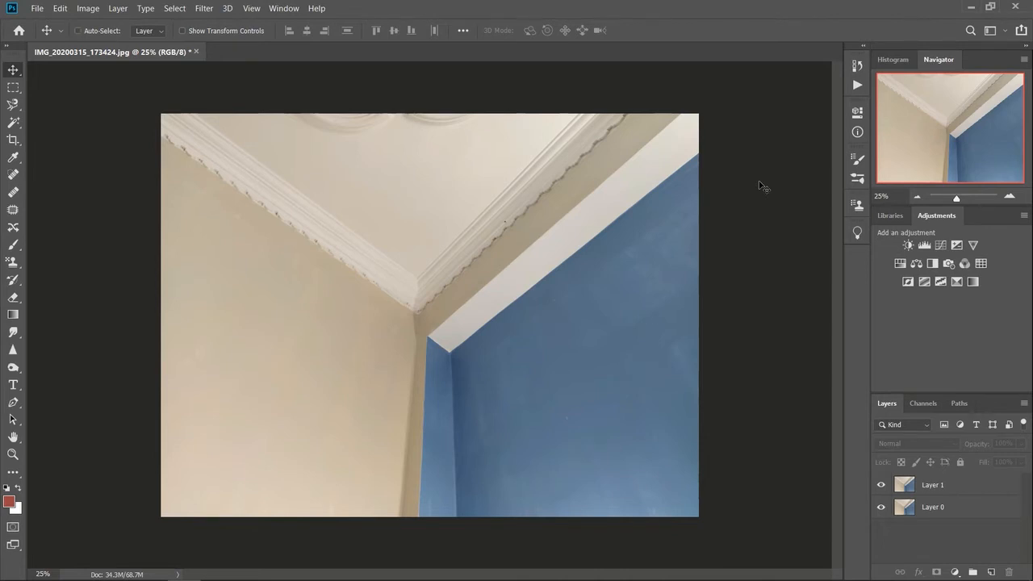
key(ctrl+plus)
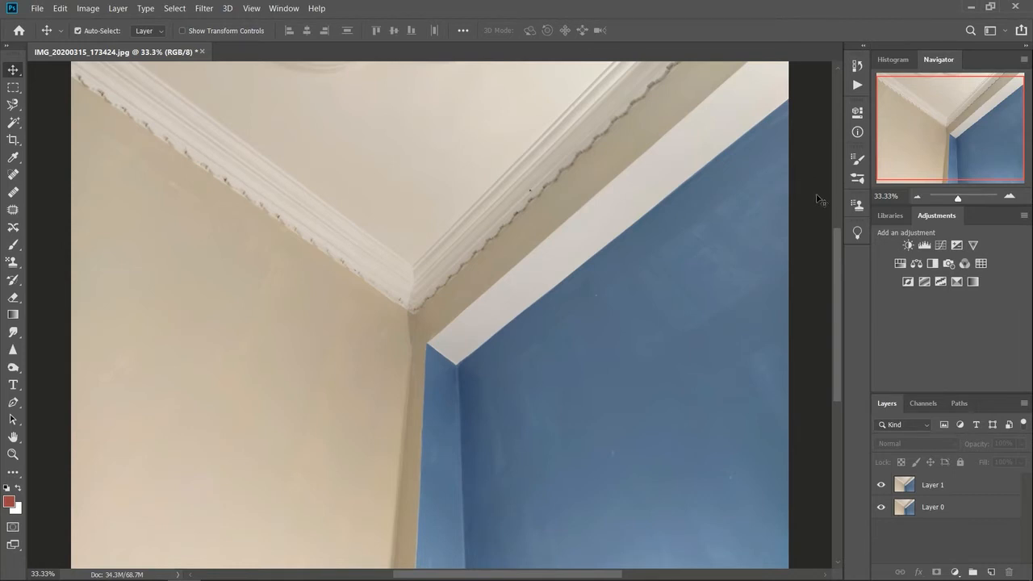
click(900, 267)
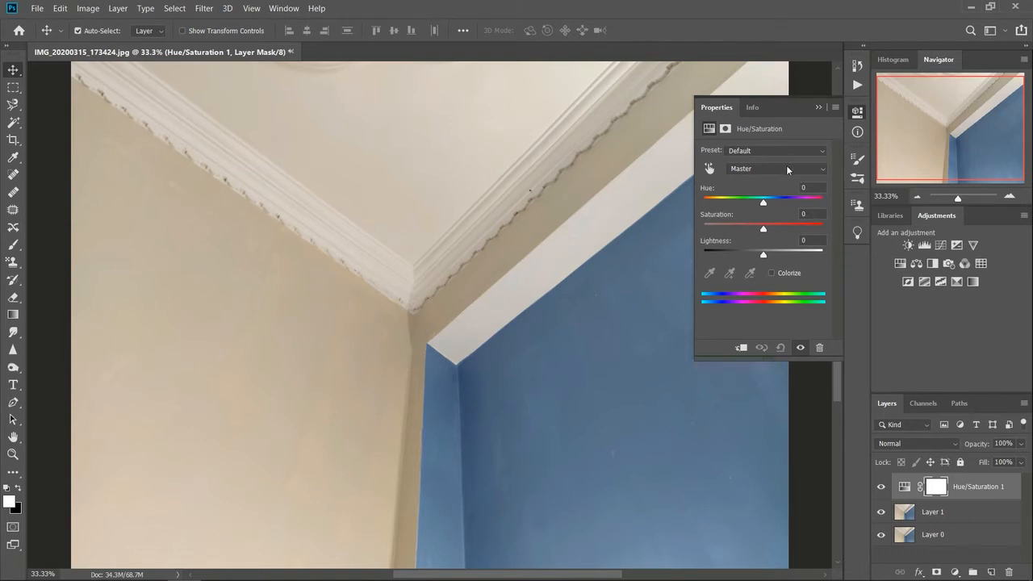
drag(766, 208, 724, 214)
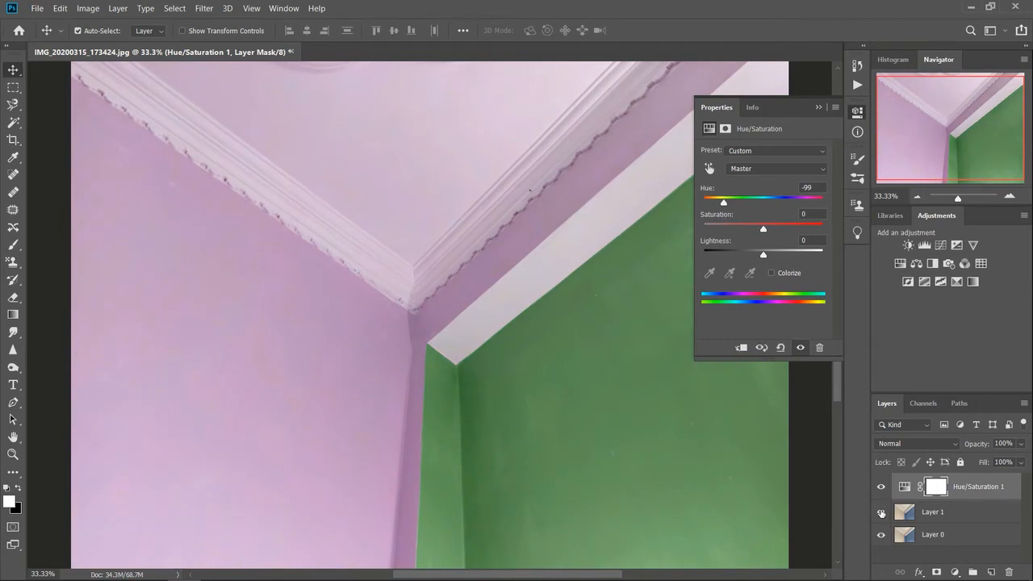
- Move Layer 1 above the Hue/Saturation 1 layer and compare the original with the recoloured room by hiding and showing Layer 1
drag(908, 513, 901, 487)
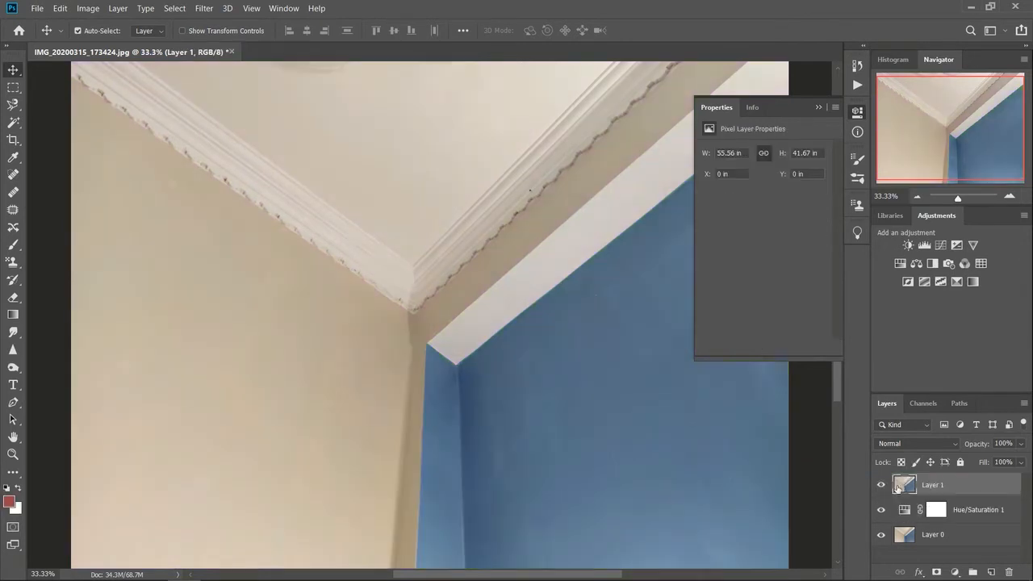
click(881, 485)
click(882, 485)
click(881, 485)
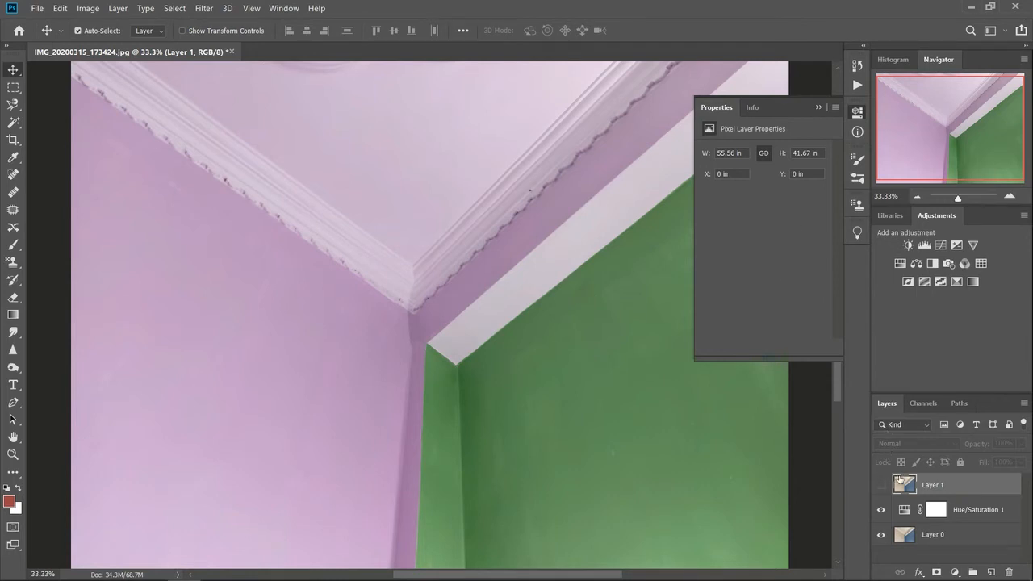
click(932, 510)
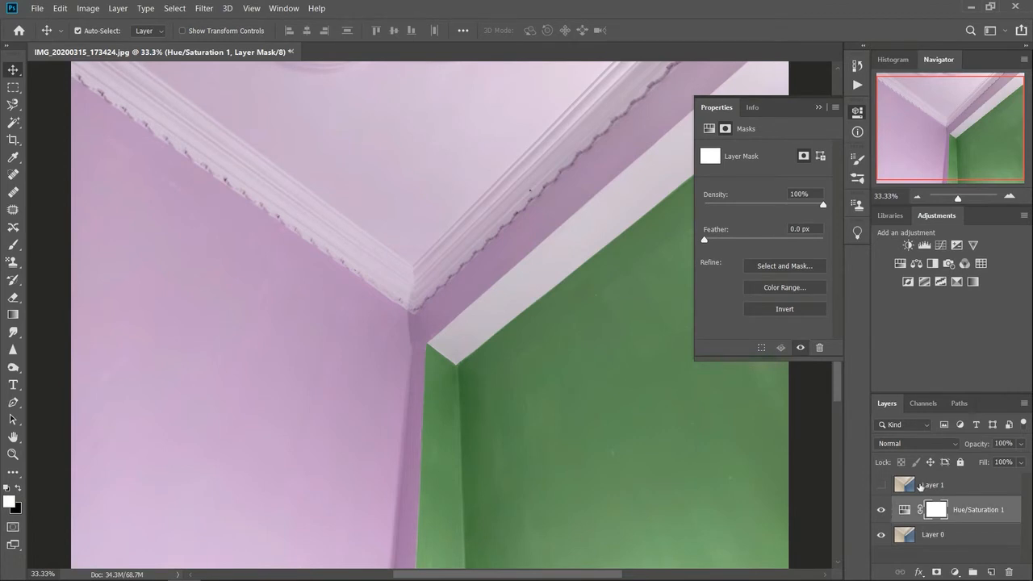
click(914, 490)
click(882, 485)
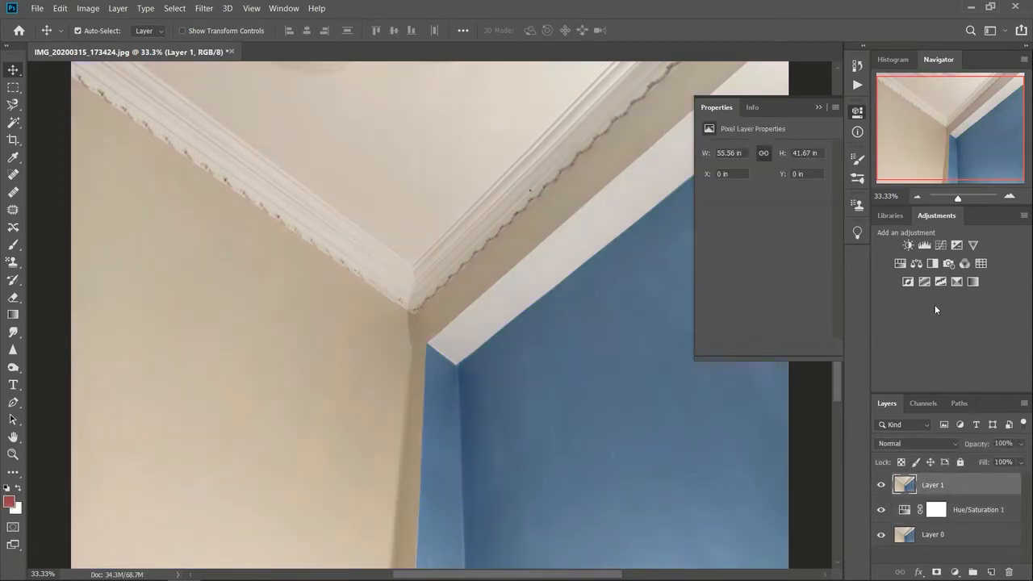
- Add a second Hue/Saturation adjustment layer above Layer 1 and set the hue of its Blues range to -38
click(900, 263)
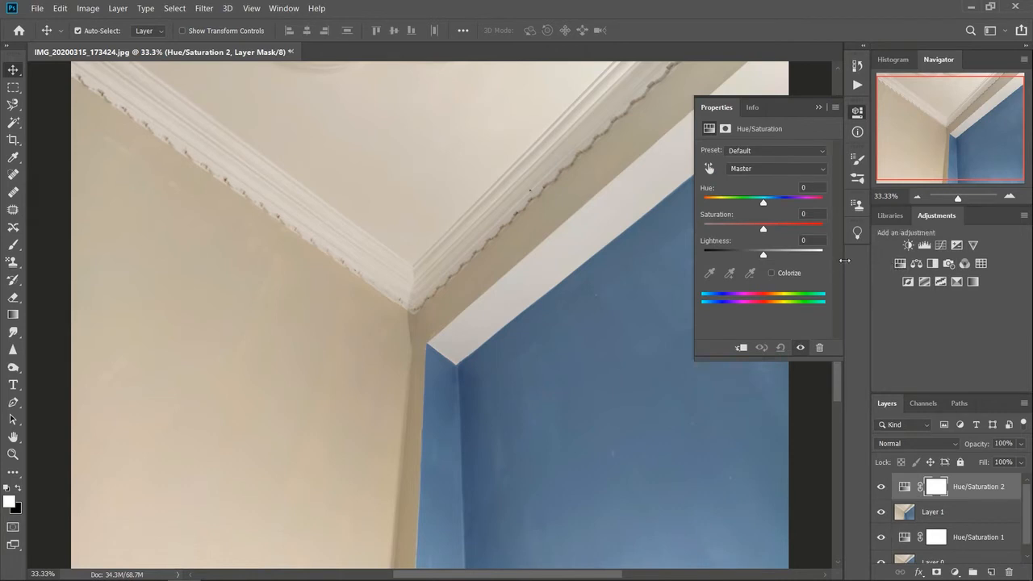
click(760, 169)
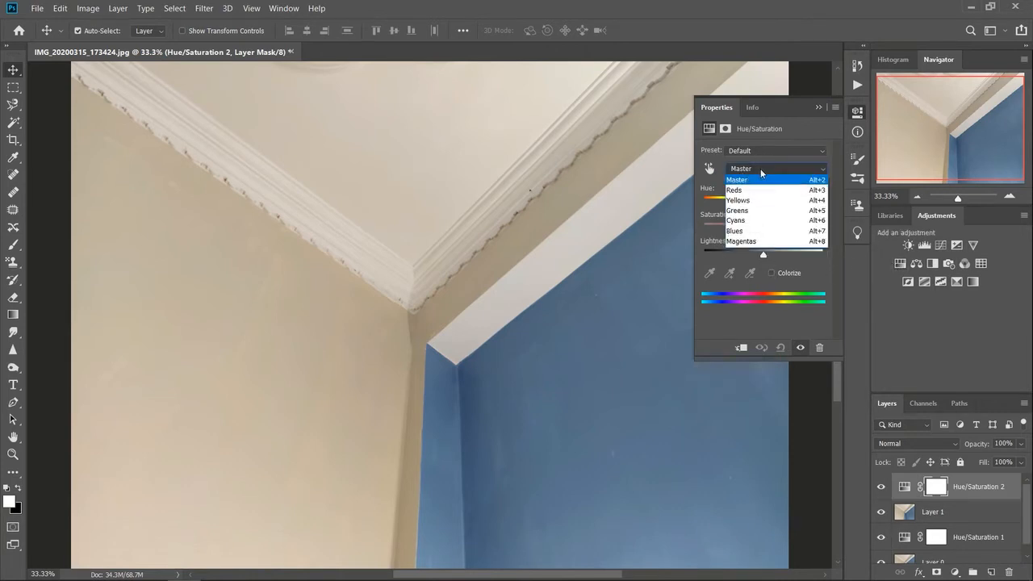
click(763, 231)
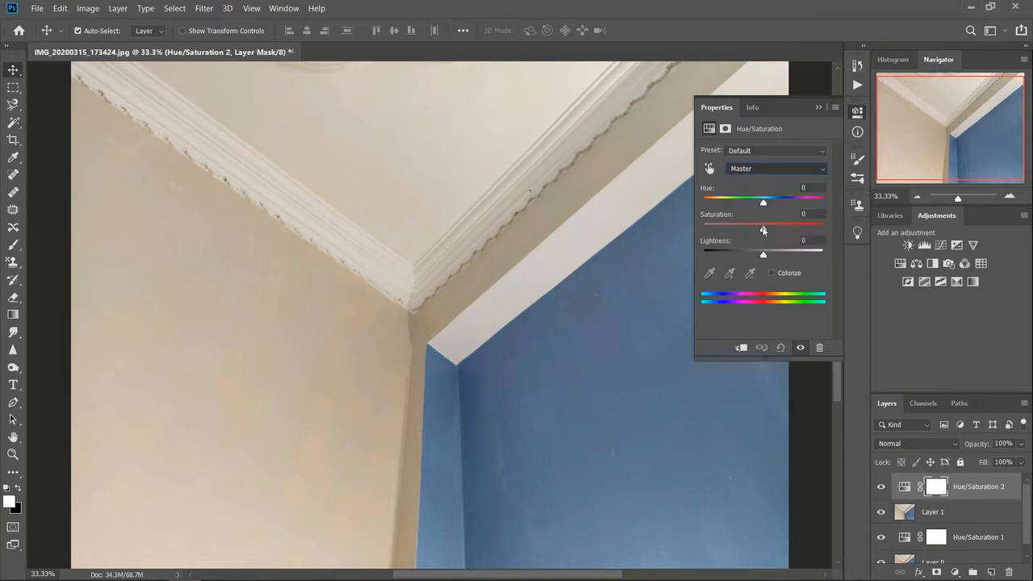
drag(764, 201, 742, 228)
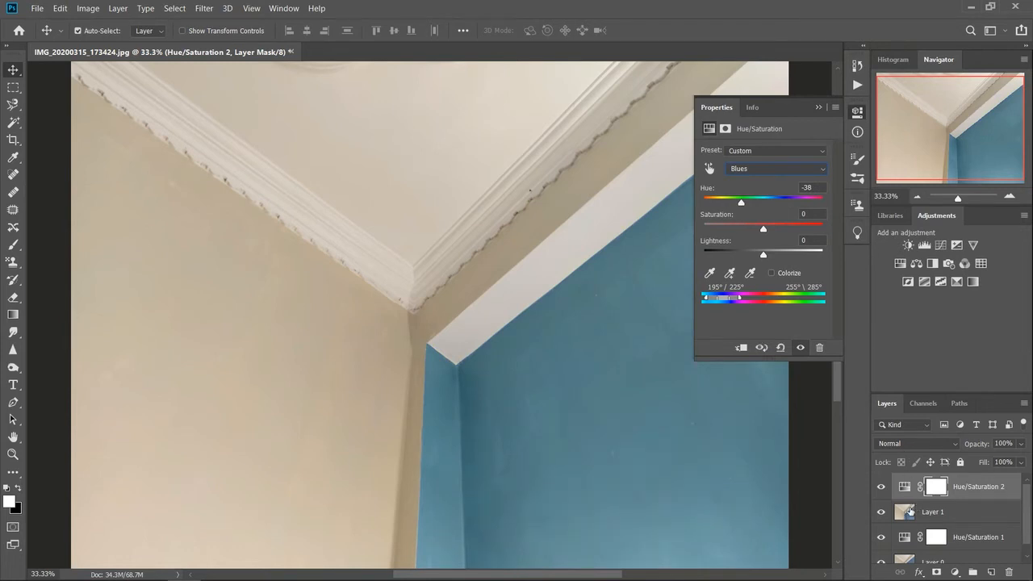
- Compare the Blues-only recolouring with the original and the Master hue version by toggling Hue/Saturation 2 and Layer 1
click(882, 488)
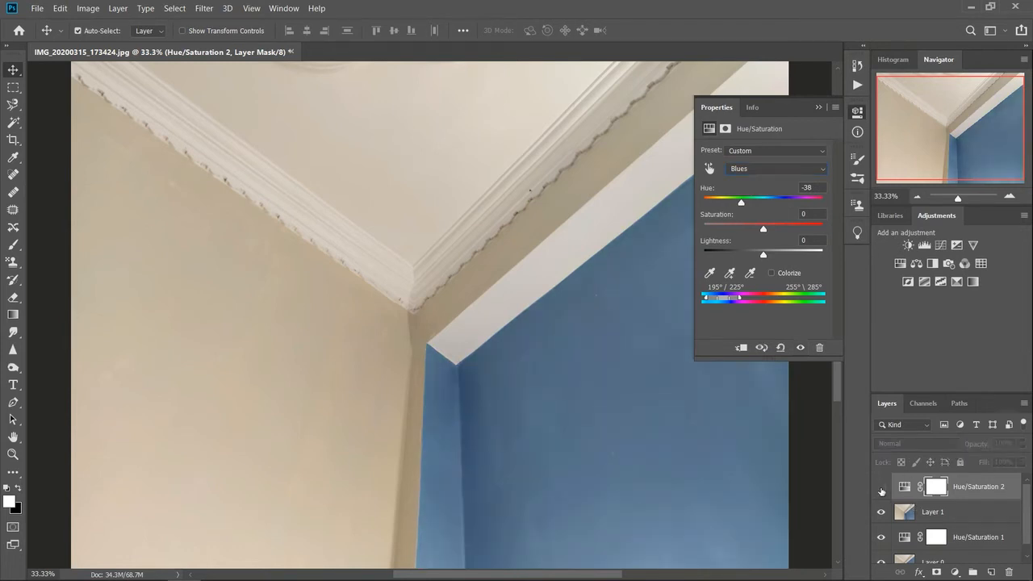
click(882, 488)
click(882, 513)
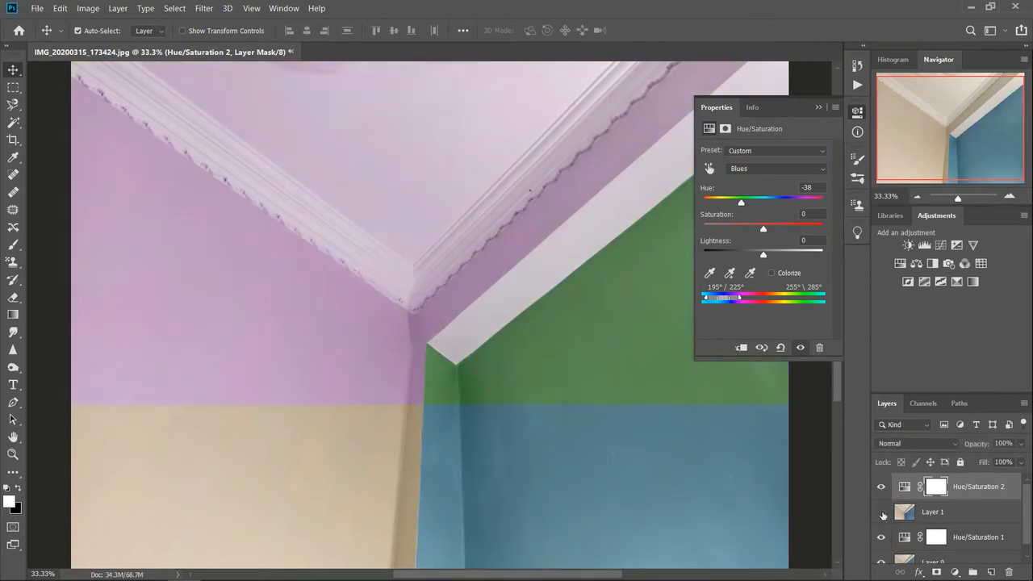
click(881, 512)
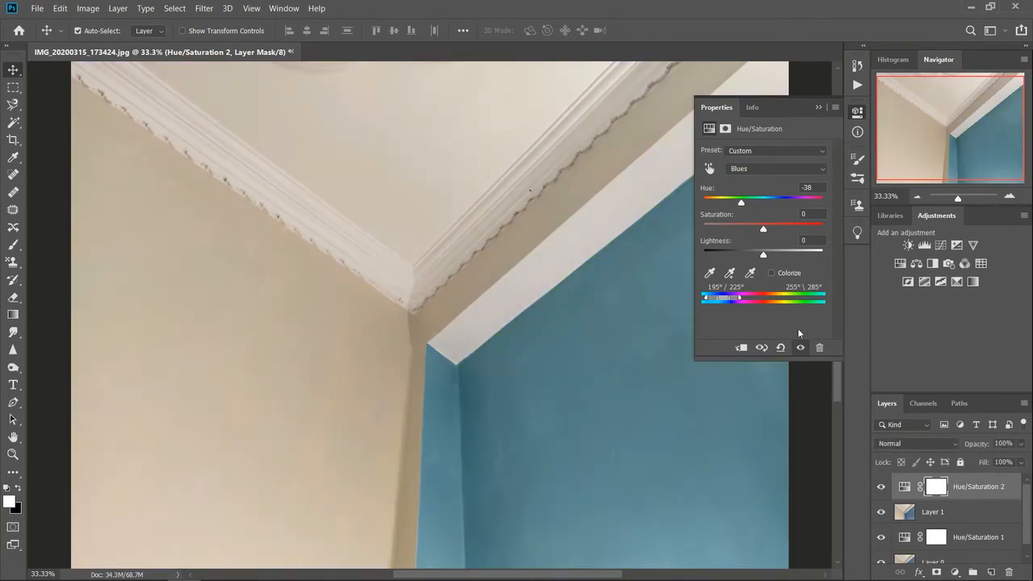
- Shift the Blues hue further towards teal, set the Yellows hue to +172, and compare with Layer 1 hidden and shown
drag(741, 203, 734, 204)
click(753, 169)
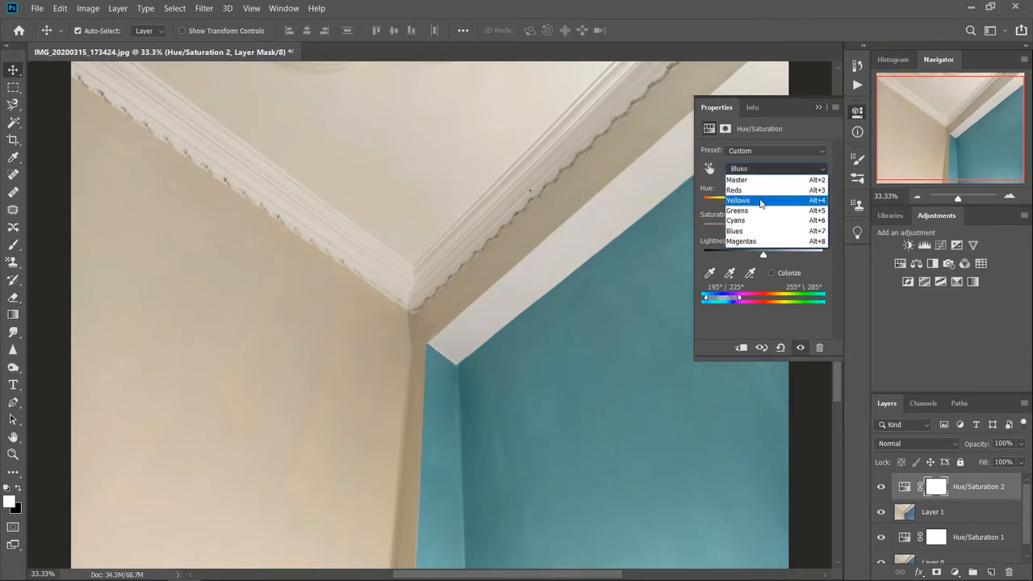
click(760, 204)
drag(765, 202, 822, 216)
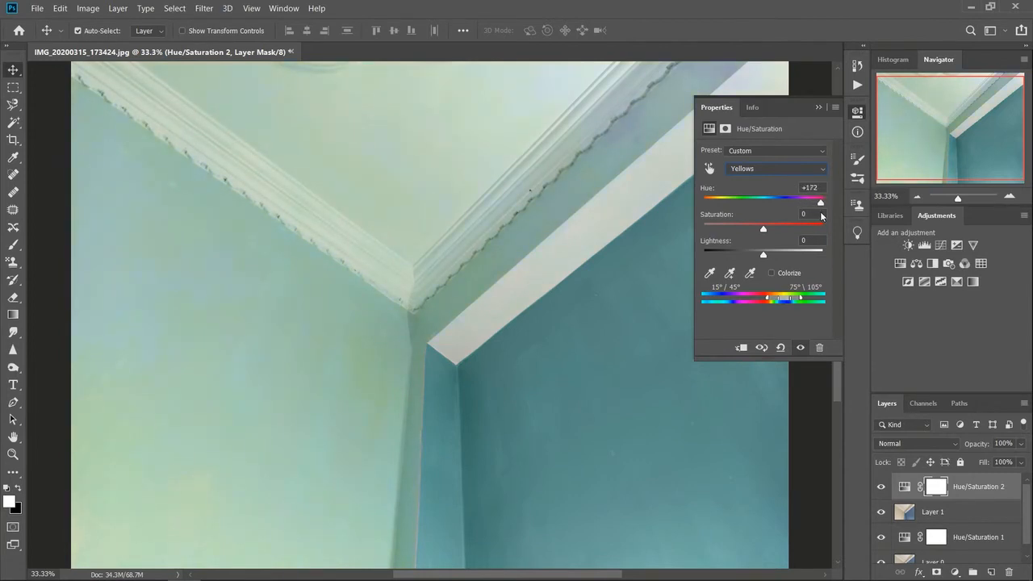
click(882, 514)
click(882, 513)
click(818, 106)
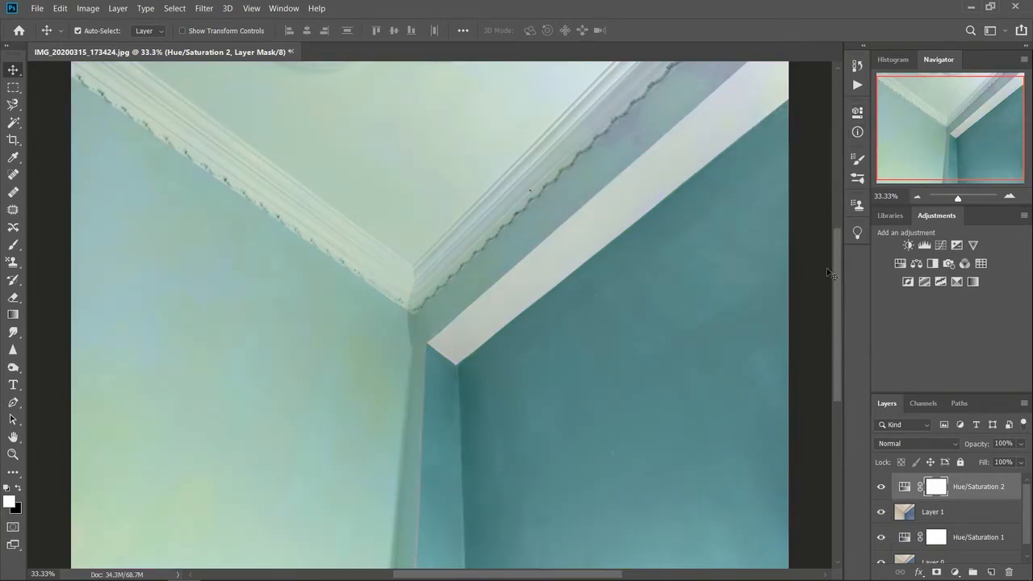
- Enlarge the layer list to fit every layer, hide Layer 1, and toggle Layer 0 to check the first recolouring
key(ctrl+minus)
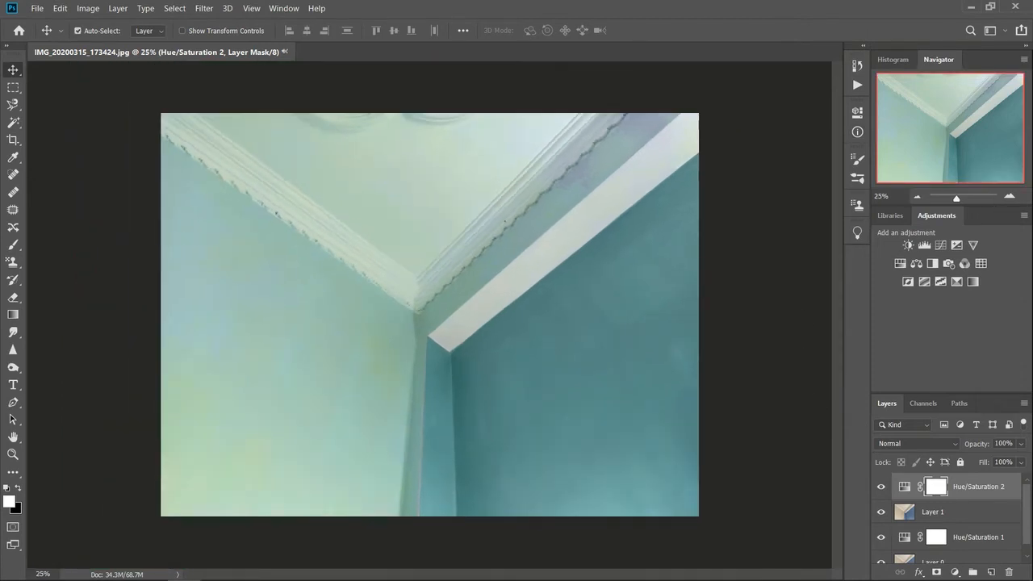
drag(1029, 504, 1026, 528)
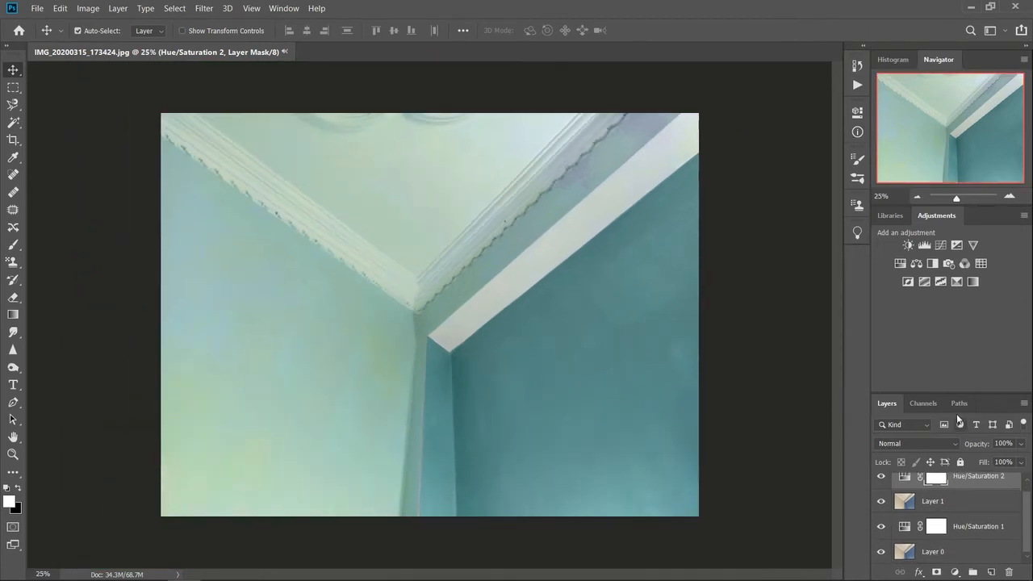
drag(955, 393, 953, 303)
click(882, 427)
click(883, 478)
click(882, 478)
- Duplicate Layer 0, move the original Layer 0 to the top of the layer stack, and show Layer 1 again
click(912, 478)
key(ctrl+j)
click(883, 478)
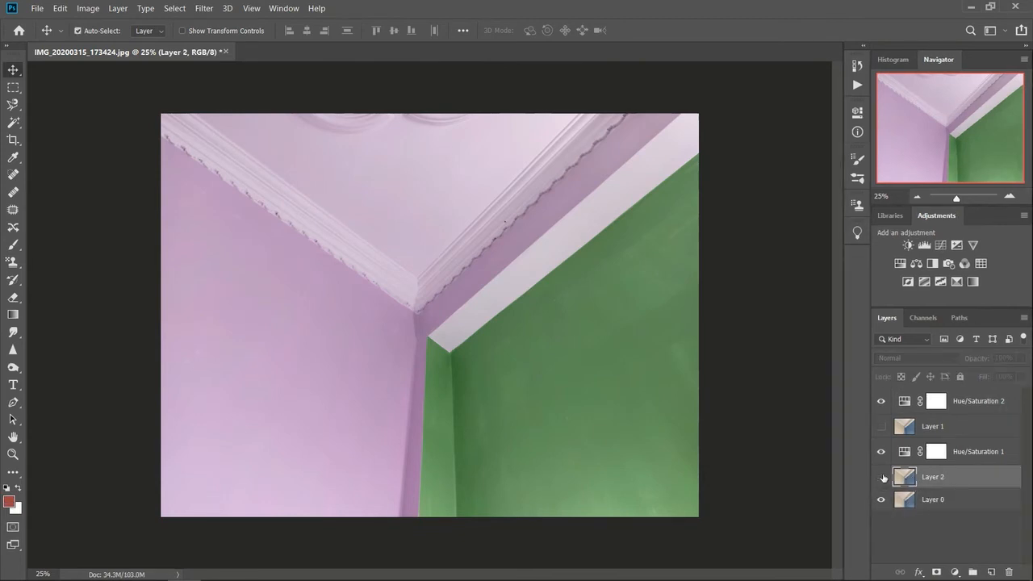
click(882, 478)
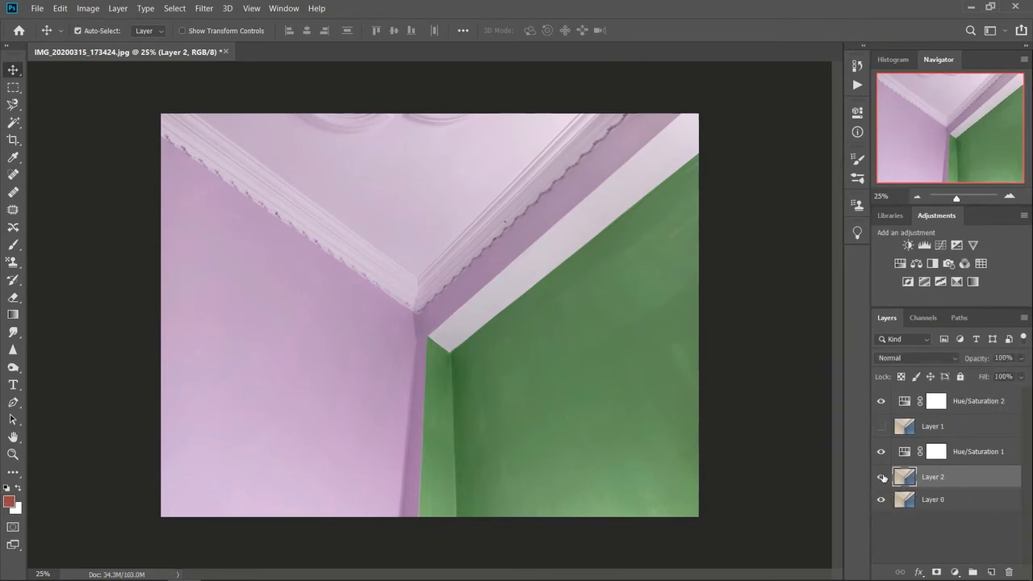
drag(927, 488, 928, 402)
click(881, 449)
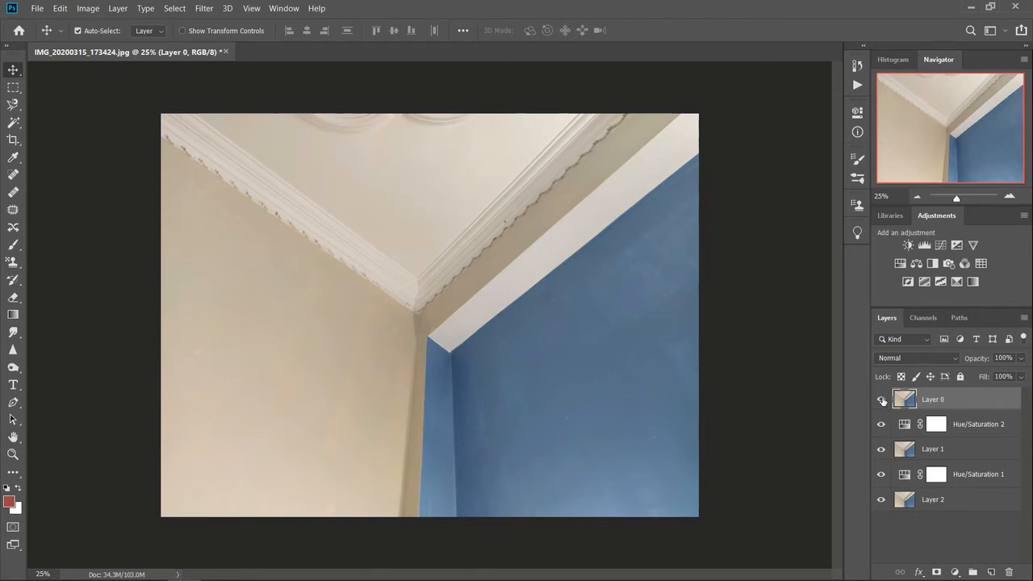
- Compare the original room with both recoloured versions by toggling the visibility of Layer 0 and Layer 1
click(883, 401)
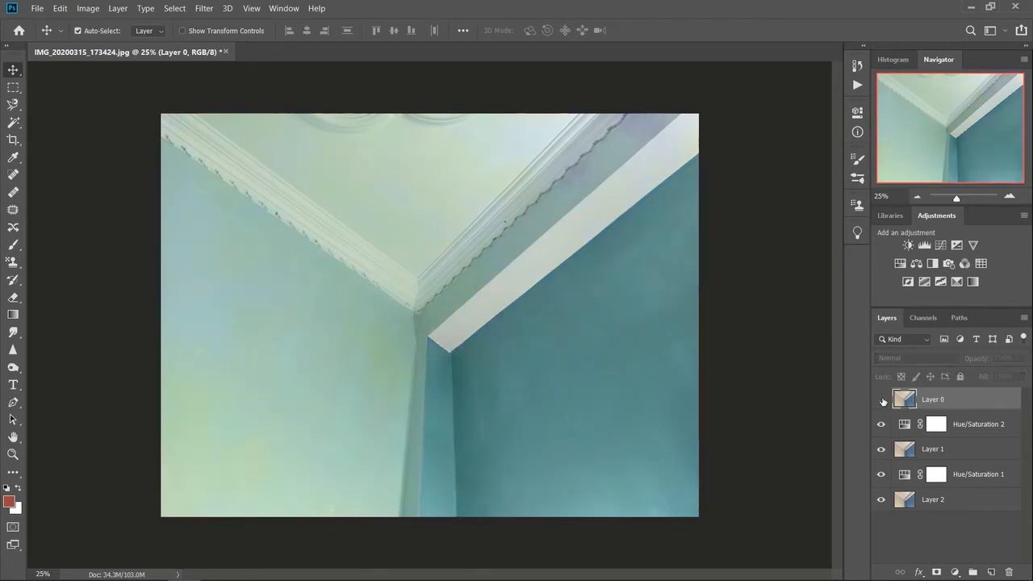
click(881, 450)
click(881, 450)
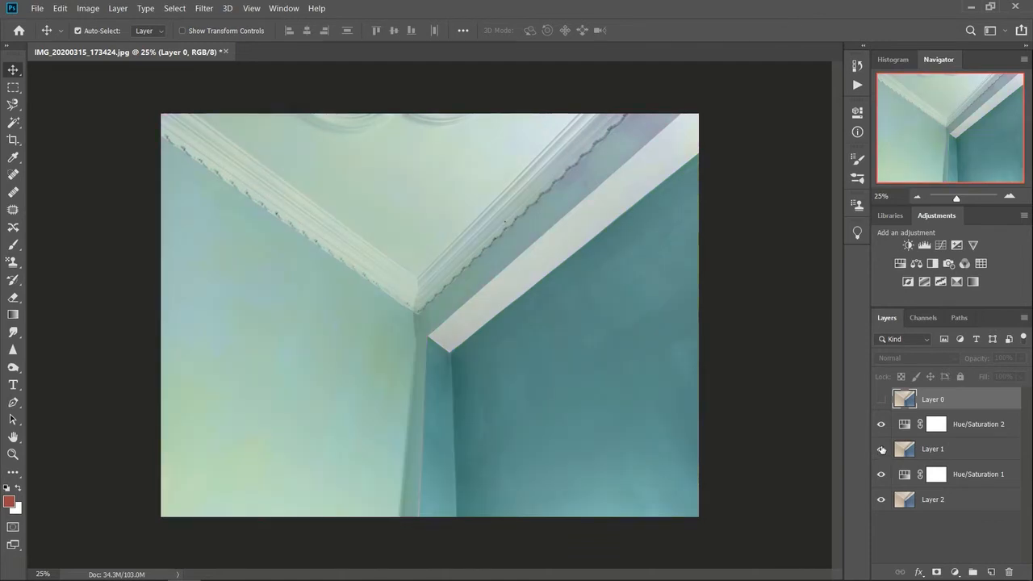
click(882, 401)
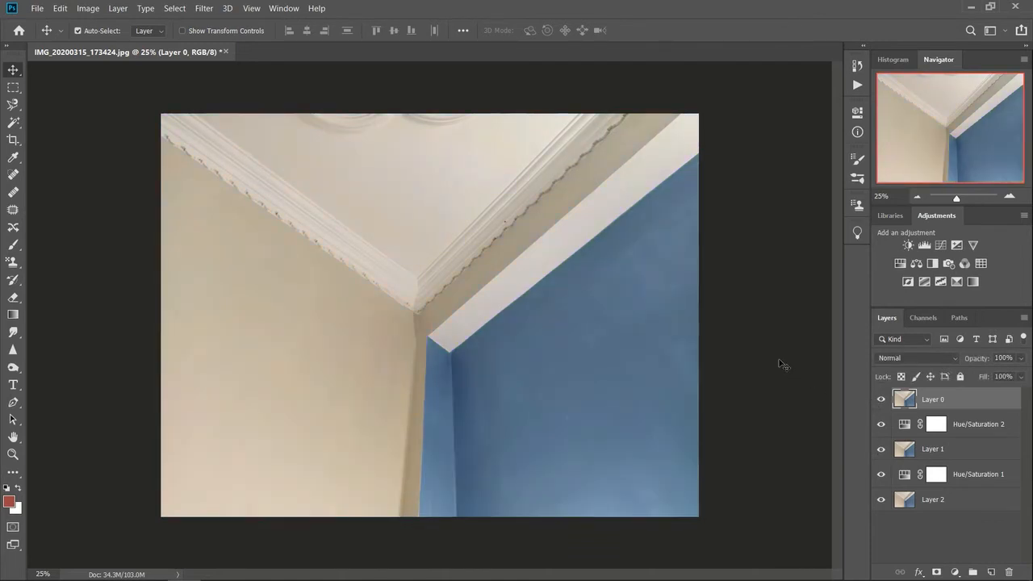
- Add a third Hue/Saturation adjustment layer above Layer 0 and look through its presets without choosing one
click(900, 264)
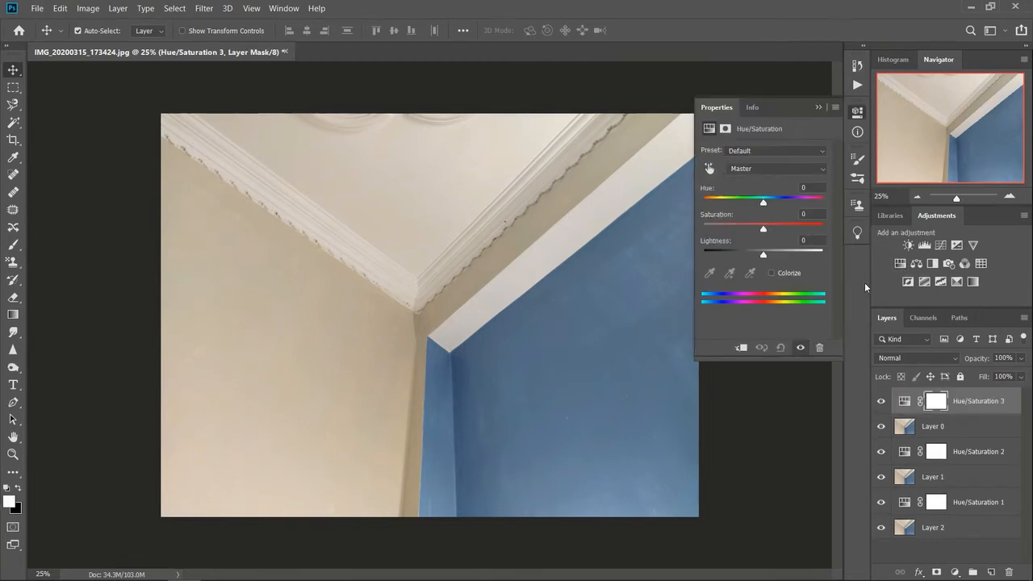
click(764, 150)
click(764, 150)
- Try shifting the hue of the Greens range to -130 and undo the hue change
click(763, 169)
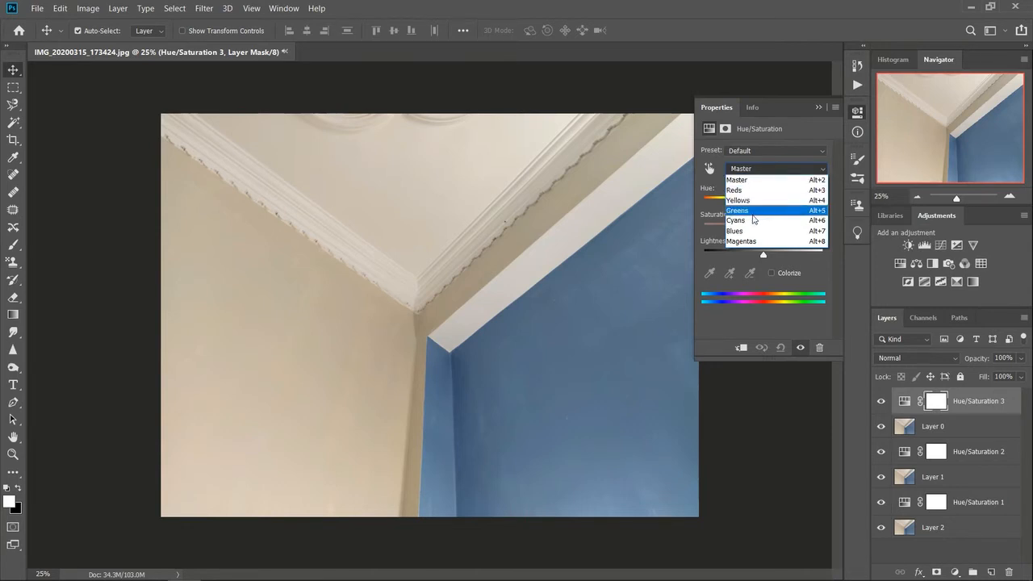
click(754, 211)
mouse_move(762, 206)
mouse_down()
mouse_move(719, 209)
mouse_move(773, 205)
mouse_up()
key(ctrl+z)
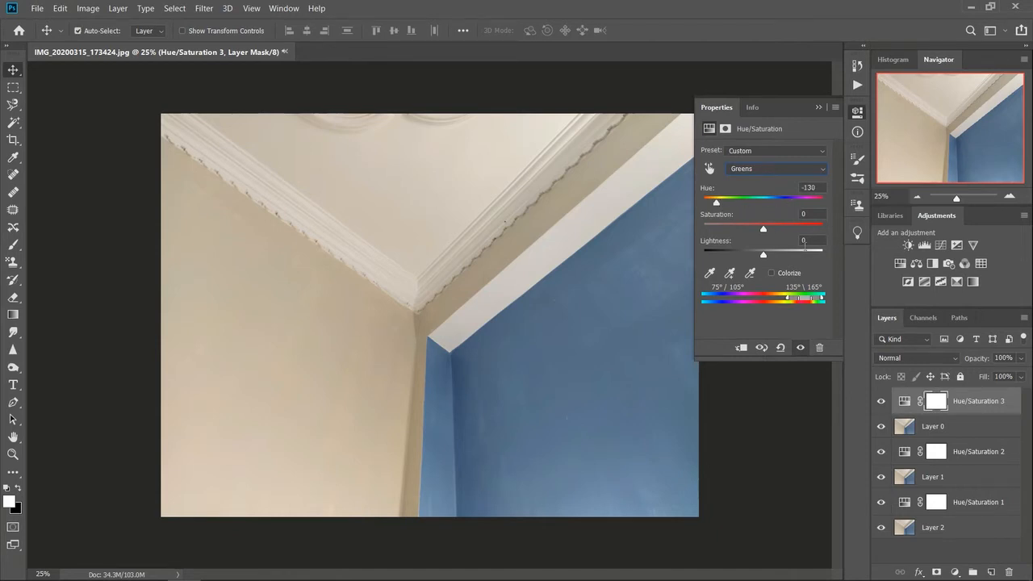
key(ctrl+z)
- Sample the beige ceiling as the target colour range, try its hue at -144, and set it to +180
click(709, 274)
click(433, 207)
drag(764, 202, 713, 218)
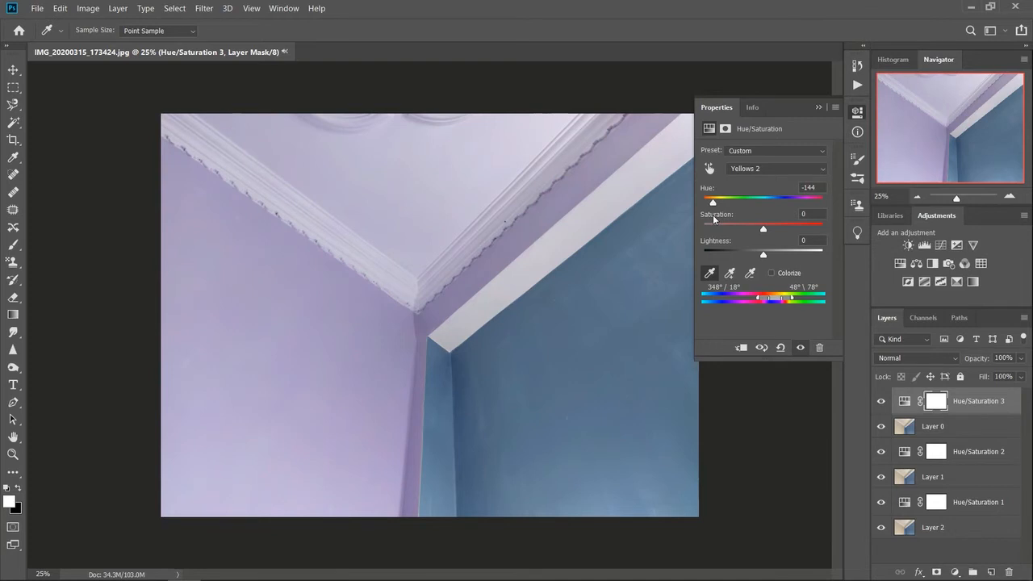
click(751, 274)
drag(715, 200, 831, 208)
- Try adding the blue wall's colour to the sampled range, undo it, and compare with Layer 0 hidden and shown
click(731, 275)
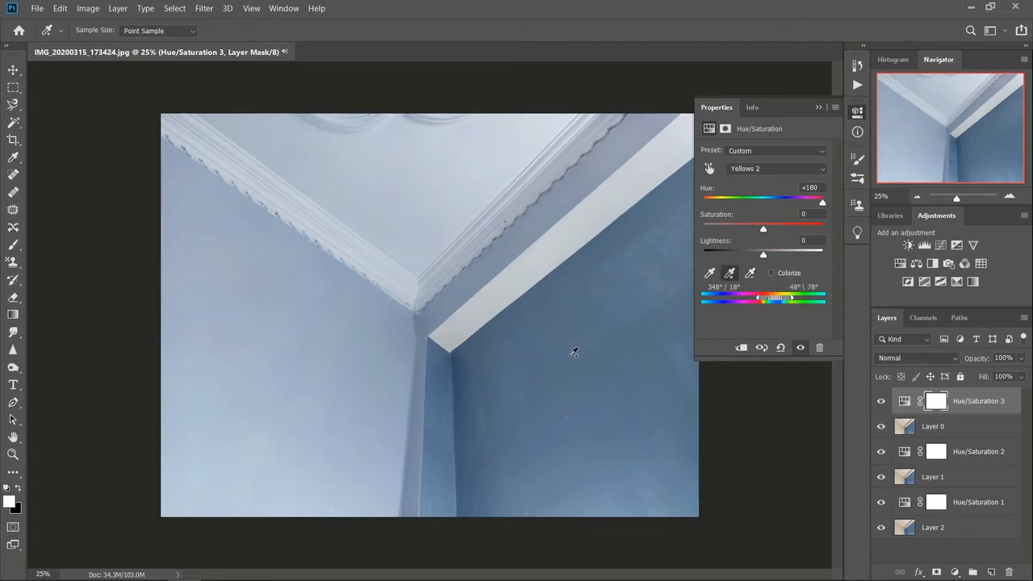
click(573, 352)
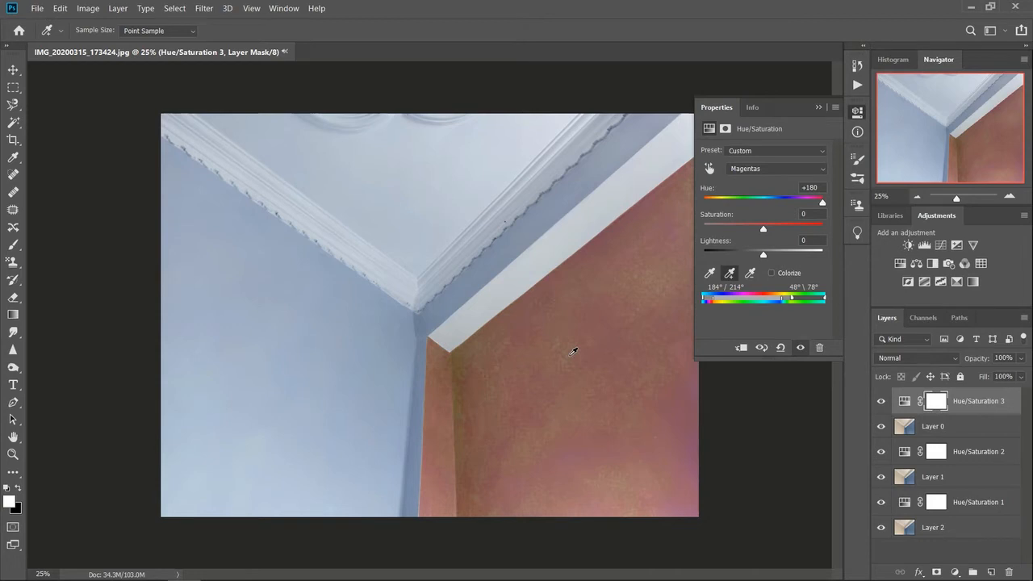
click(573, 352)
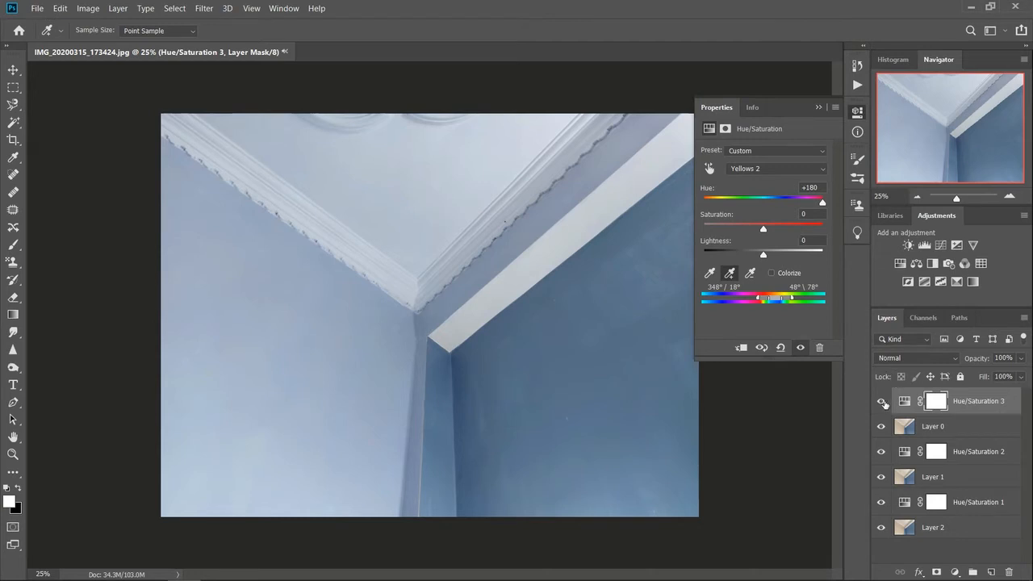
click(882, 428)
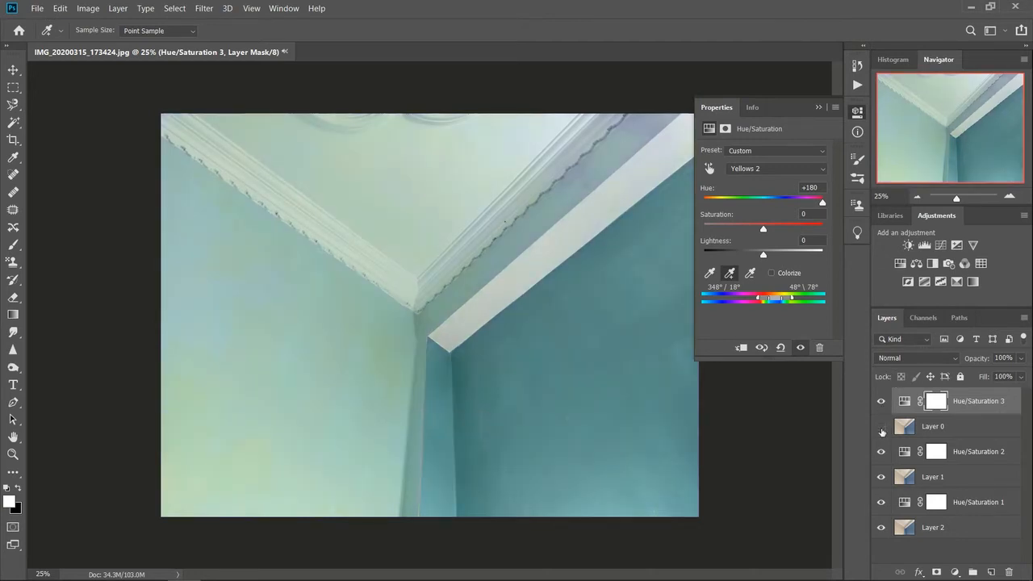
click(882, 427)
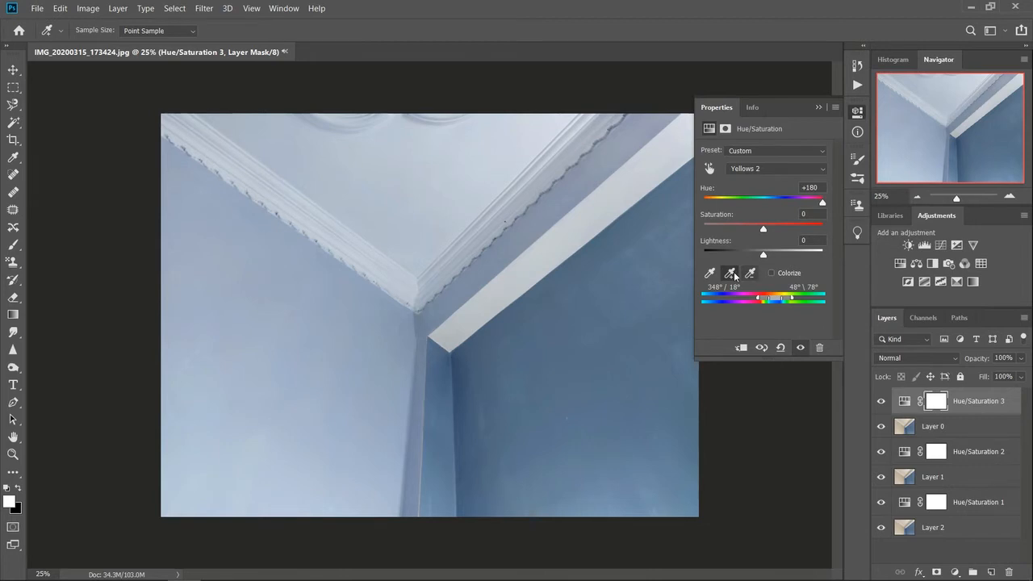
- Set the hue of the sampled Yellows 2 range to -40 in Hue/Saturation 3
key(ctrl+z)
key(ctrl+shift+z)
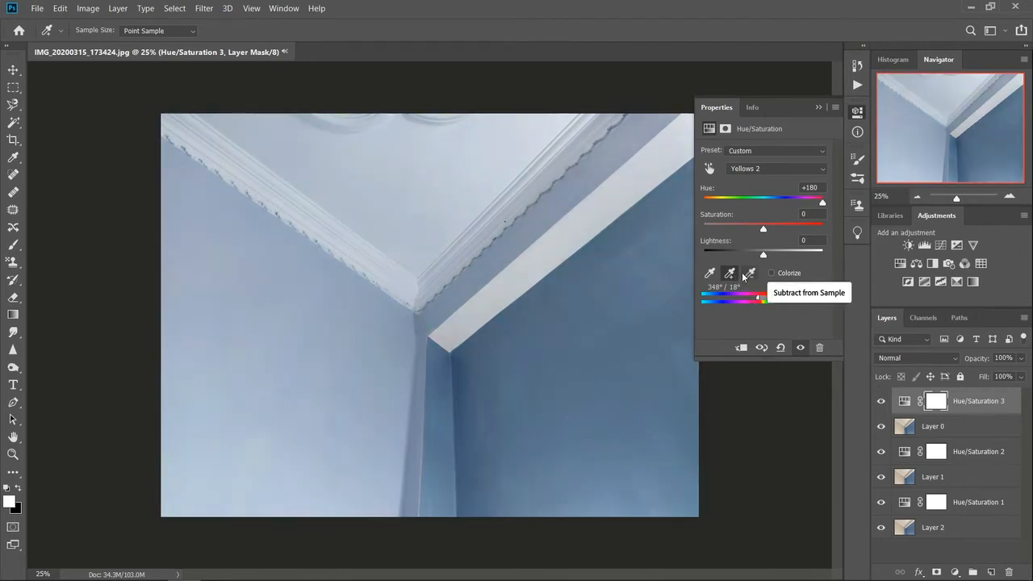
drag(821, 210, 741, 216)
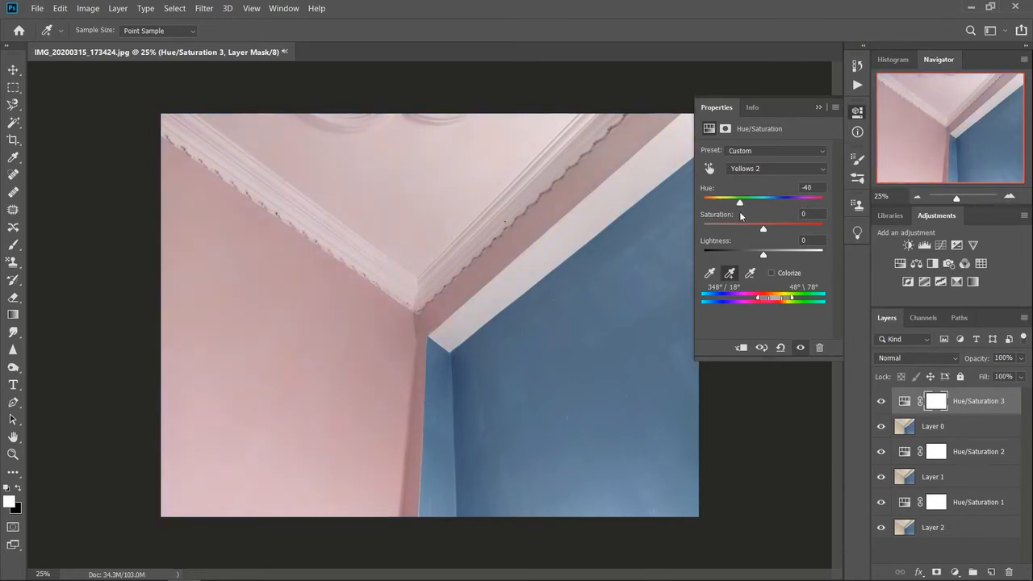
click(732, 276)
click(633, 338)
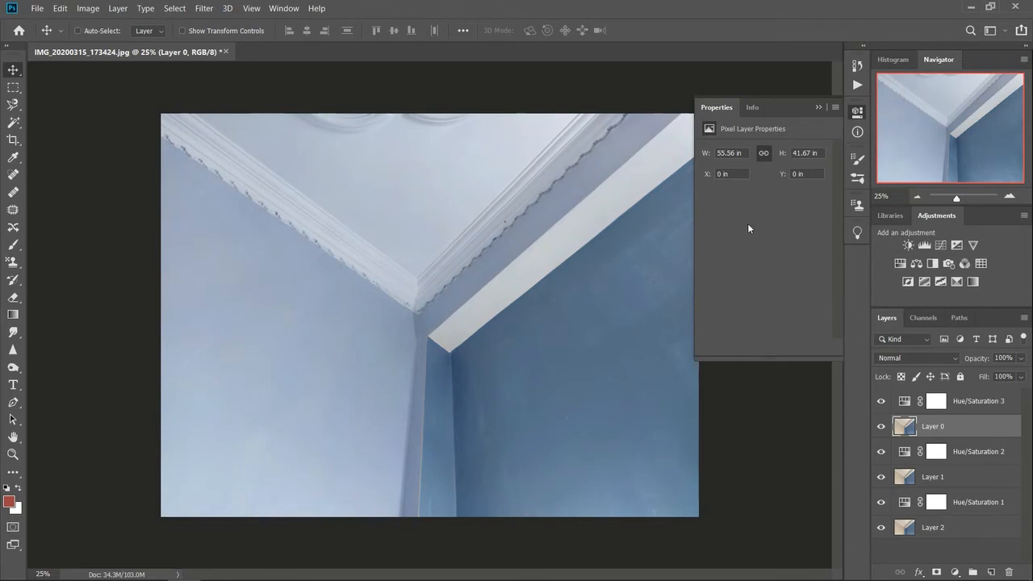
key(ctrl+z)
key(ctrl+shift+z)
click(818, 107)
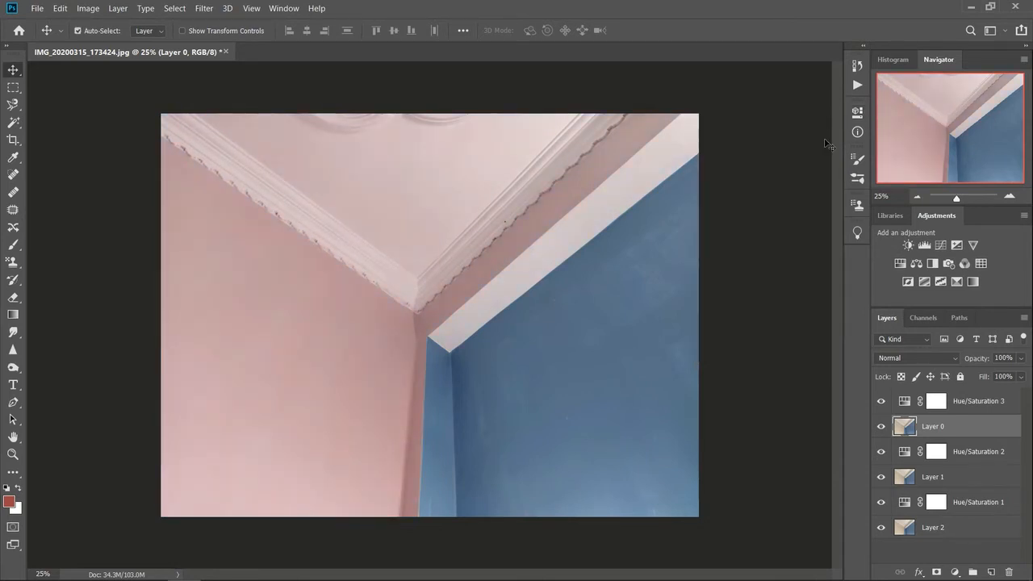
- Compare the room's recoloured versions by hiding Layer 0, Layer 1 and Layer 2 in turn and showing them again
click(882, 426)
click(882, 477)
click(883, 528)
click(883, 527)
click(883, 477)
click(882, 427)
- Duplicate Layer 0 to the top of the layer stack and add a Hue/Saturation adjustment layer above the copy
key(ctrl+j)
drag(910, 430, 917, 397)
click(900, 264)
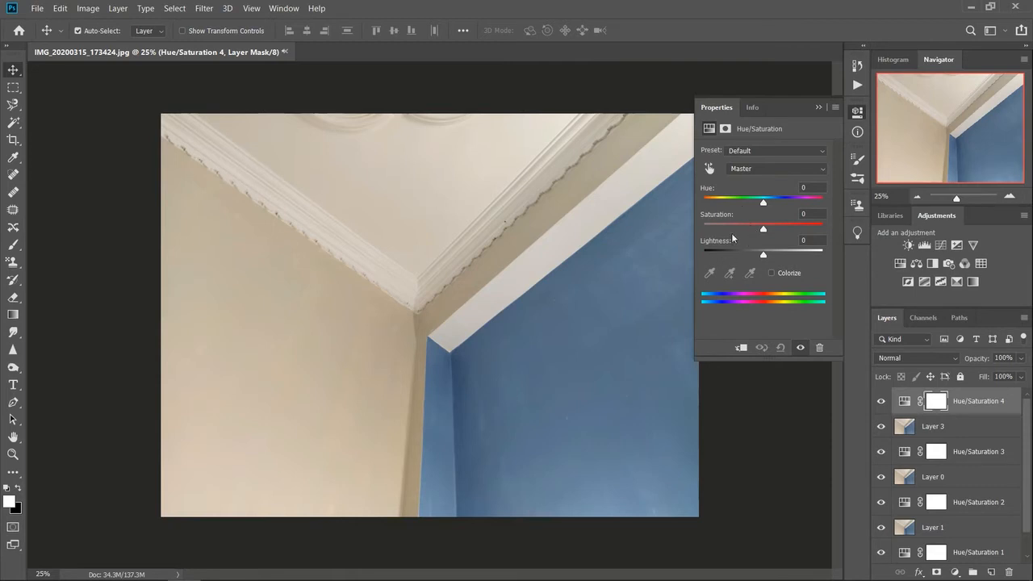
click(756, 170)
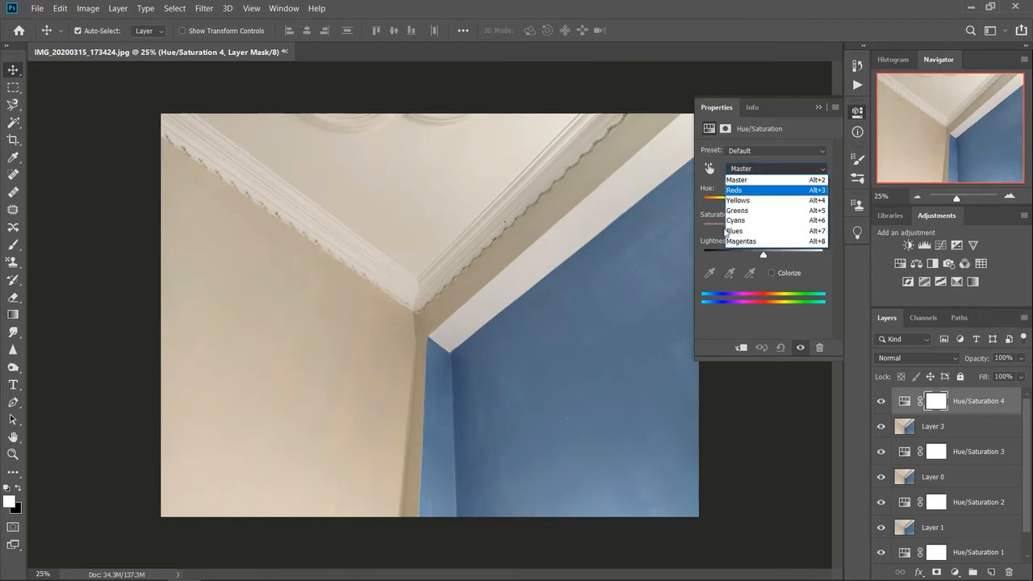
click(620, 252)
click(636, 258)
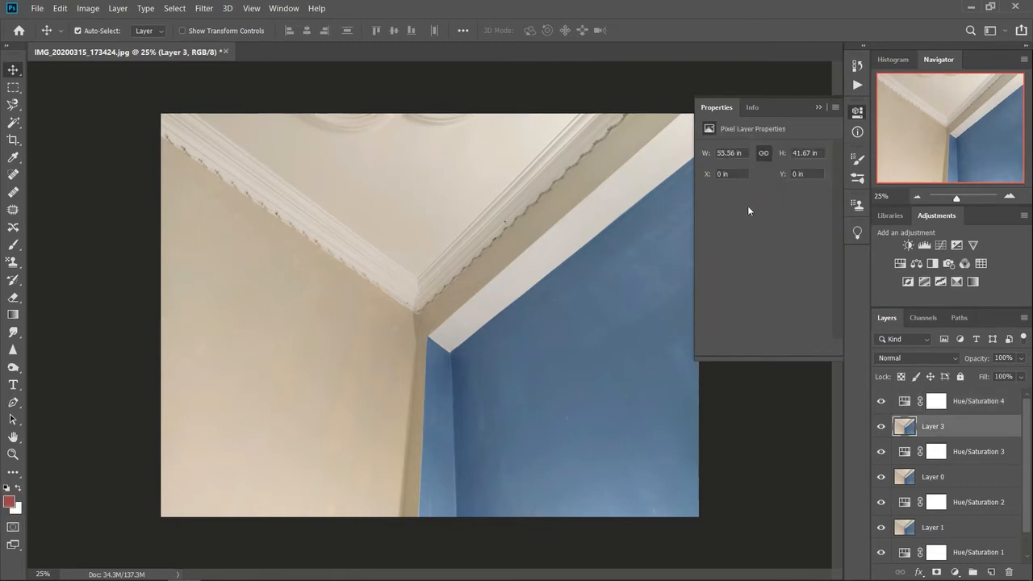
click(752, 107)
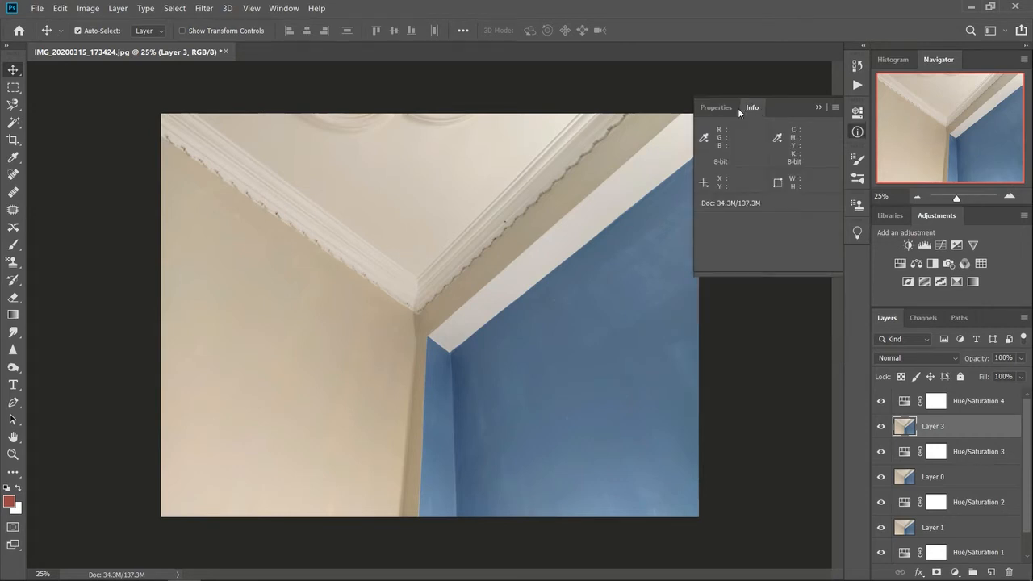
click(718, 108)
- Add a Hue/Saturation adjustment layer directly above Layer 3 and lower its Master hue until the blue wall turns green
click(899, 263)
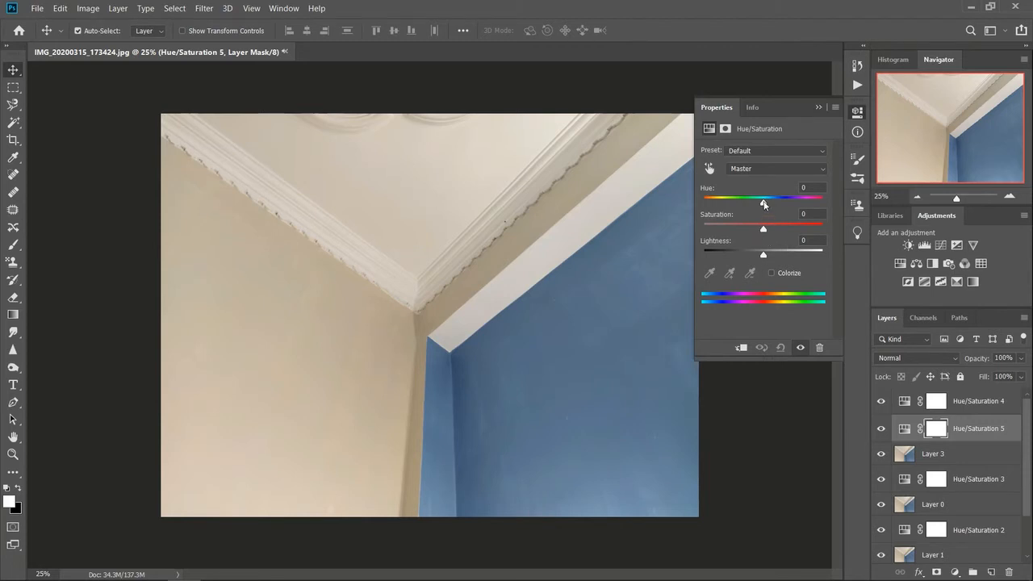
drag(763, 204, 730, 204)
- Sample the green wall as the target colour range in Hue/Saturation 5 and set its hue to +180
click(752, 170)
click(750, 191)
click(711, 273)
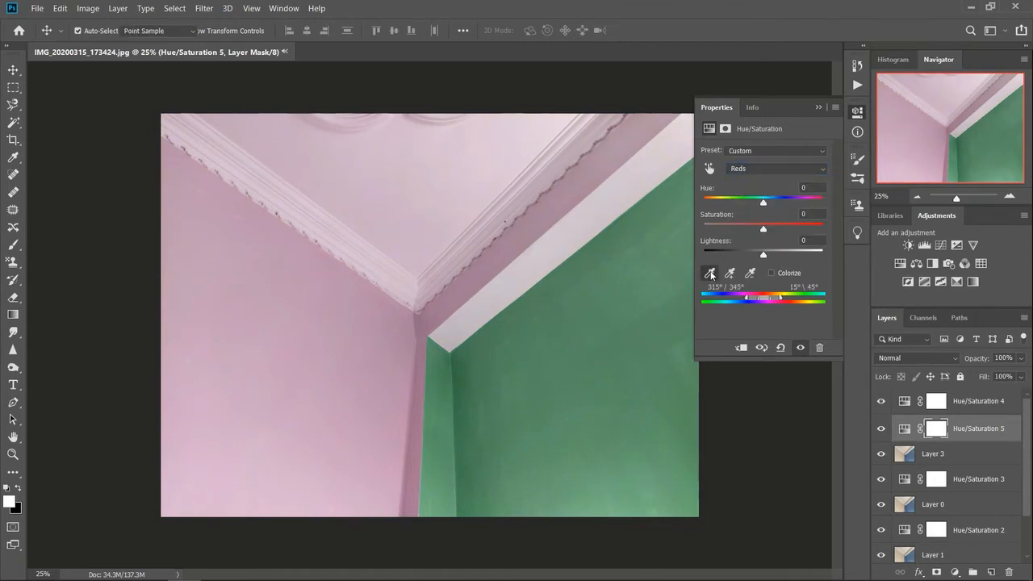
click(613, 291)
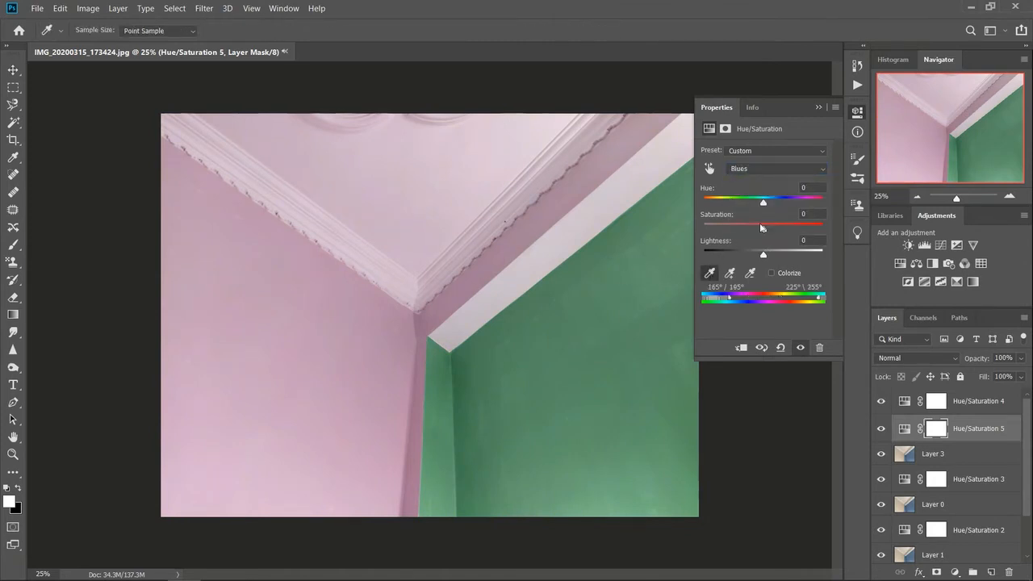
drag(767, 205, 824, 210)
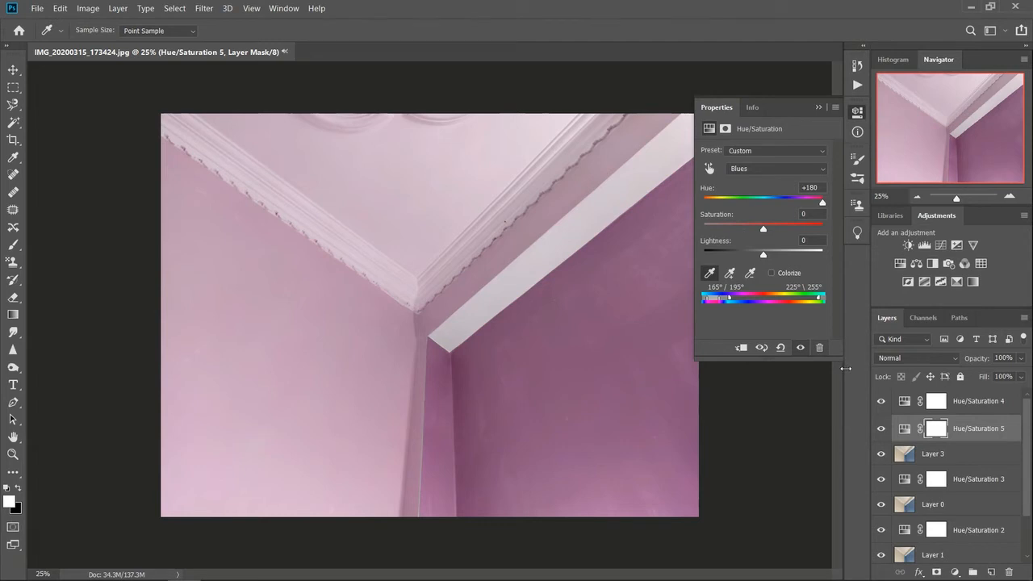
- Try adding the pink wall's colour to the sampled Blues range and undo the addition
click(729, 272)
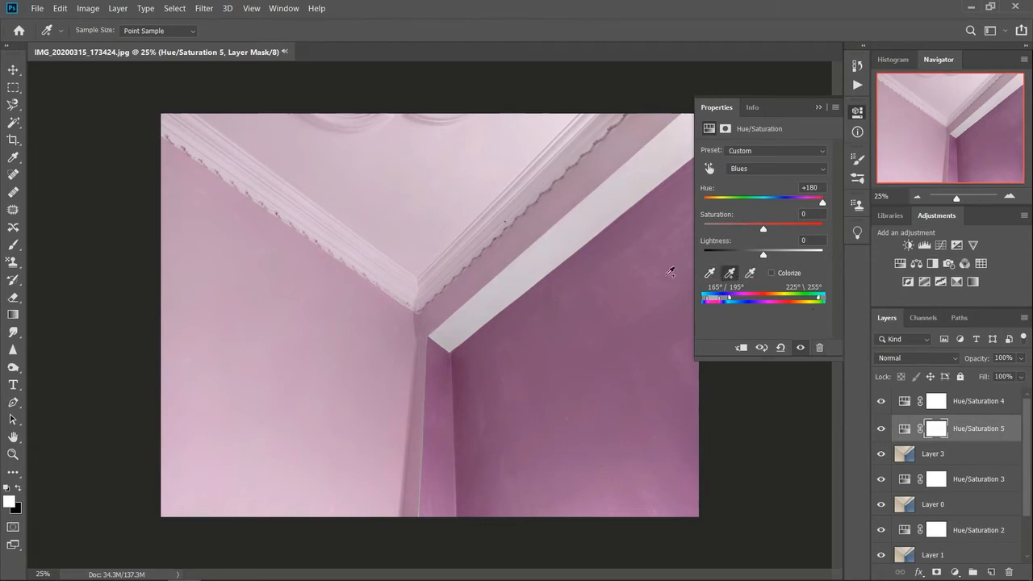
click(332, 318)
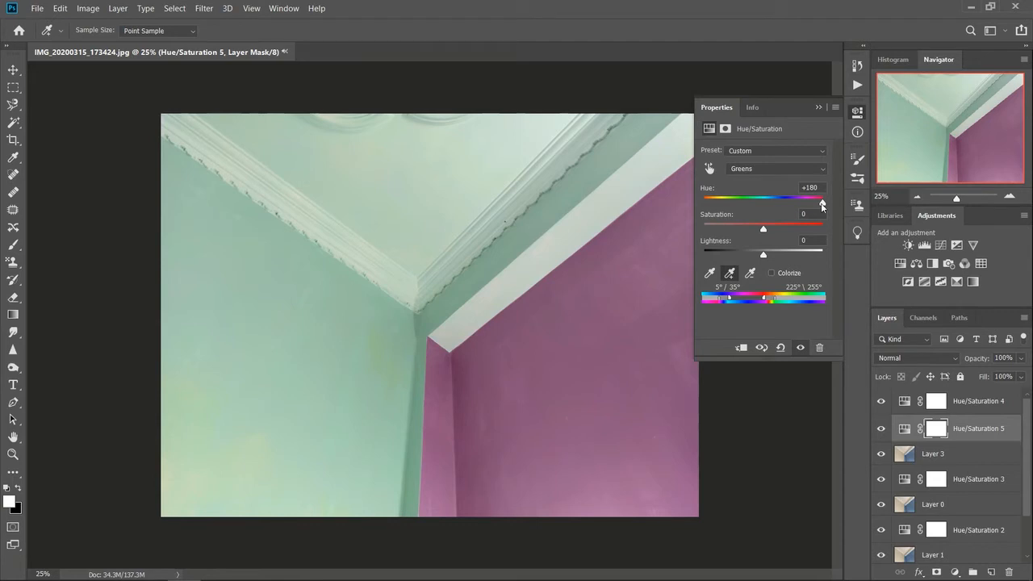
key(ctrl+z)
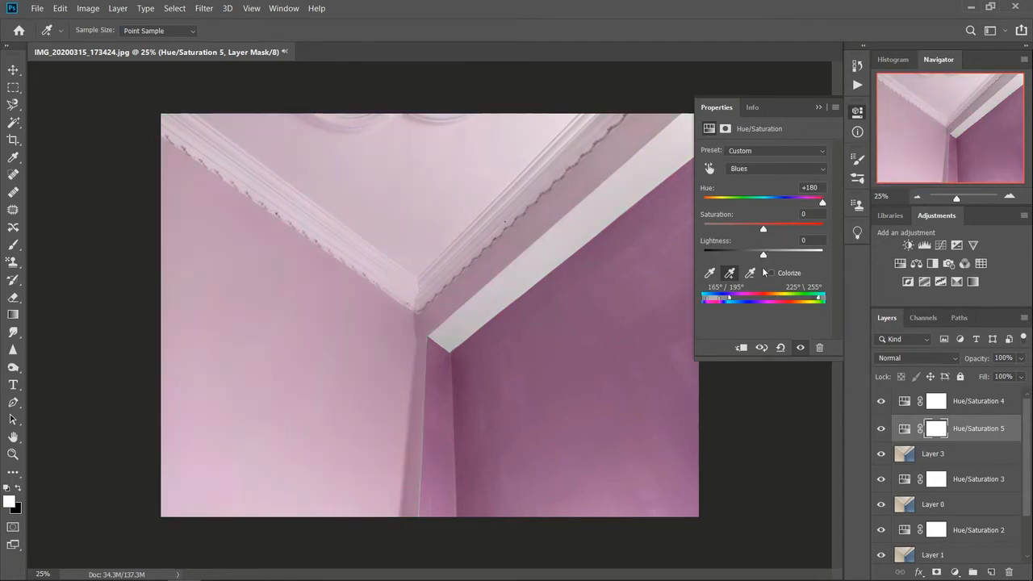
- Compare the image with Layer 3, Layer 0 and Hue/Saturation 5 hidden and shown
click(881, 458)
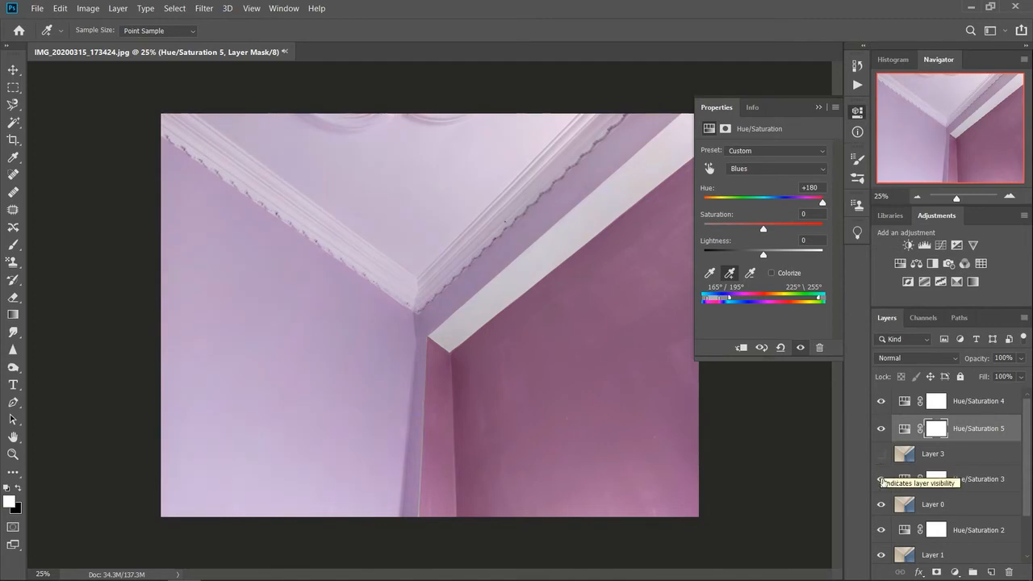
click(881, 503)
click(881, 503)
click(881, 455)
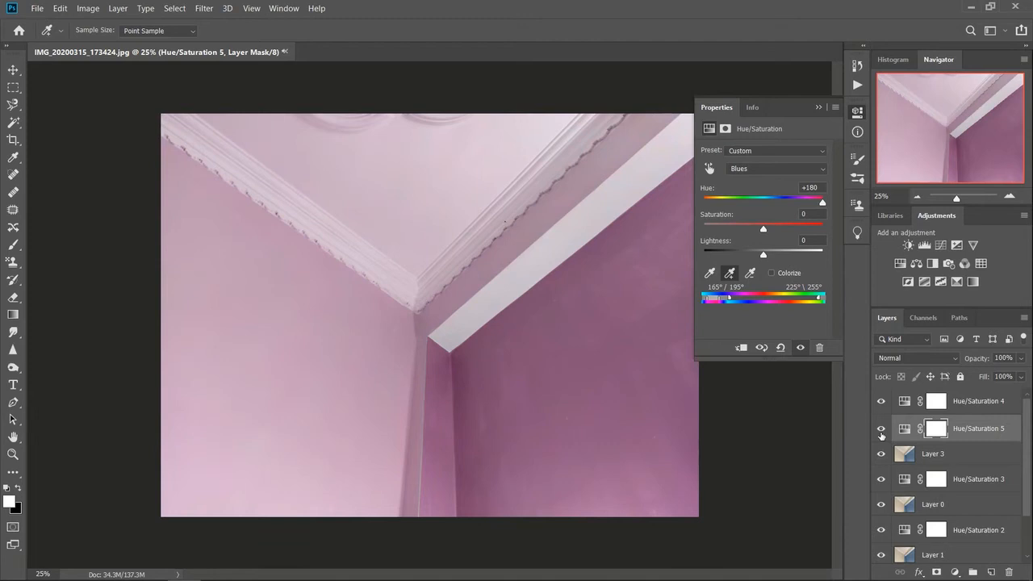
click(883, 402)
click(881, 429)
click(881, 429)
- Delete the unused Hue/Saturation 4 adjustment layer and collapse the adjustment settings
key(v)
click(953, 401)
key(Delete)
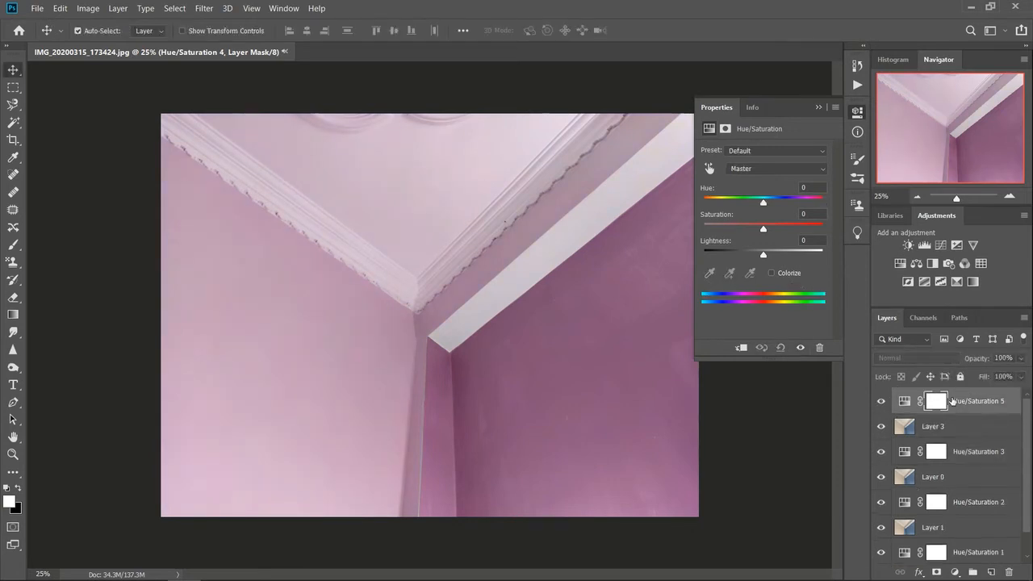
click(818, 107)
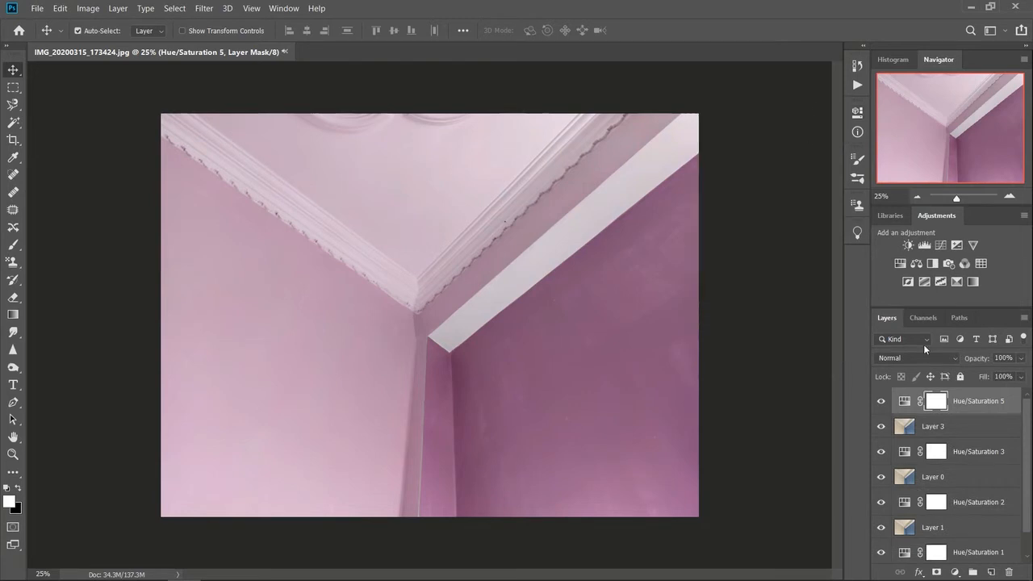
- Compare all the recoloured room versions by hiding the photo and Hue/Saturation layers one by one and showing them again
click(880, 427)
click(881, 477)
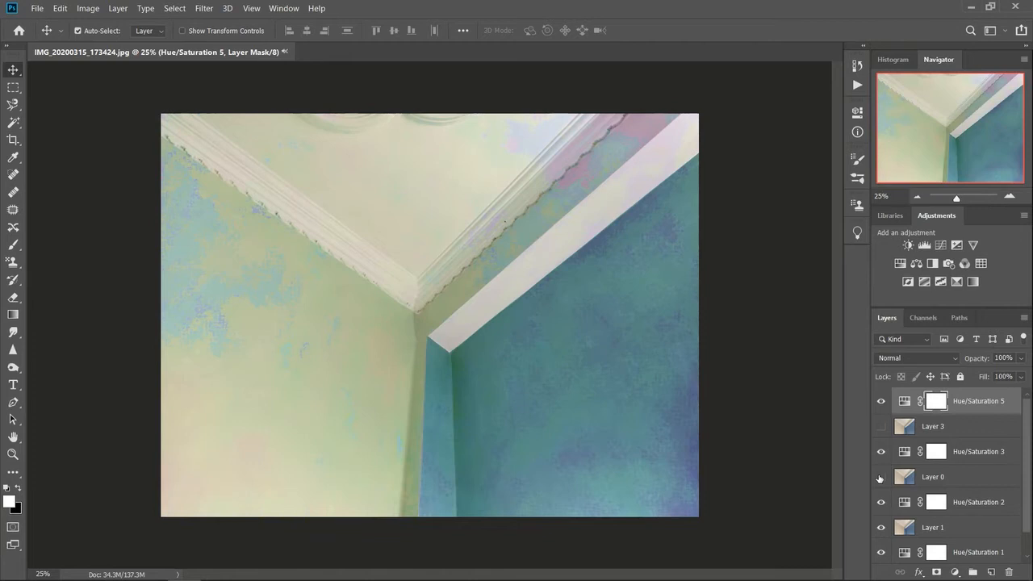
click(885, 402)
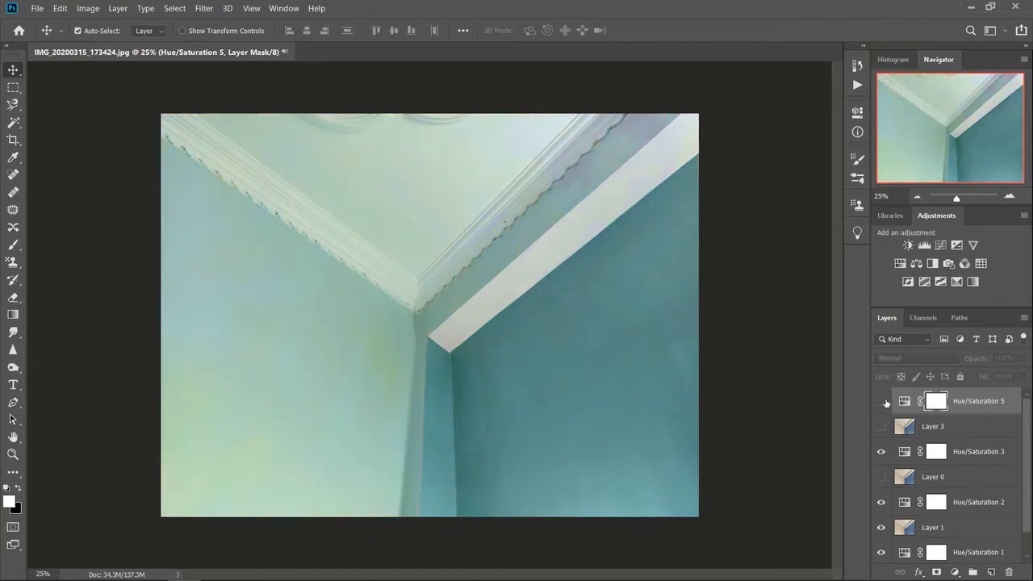
click(881, 452)
click(878, 503)
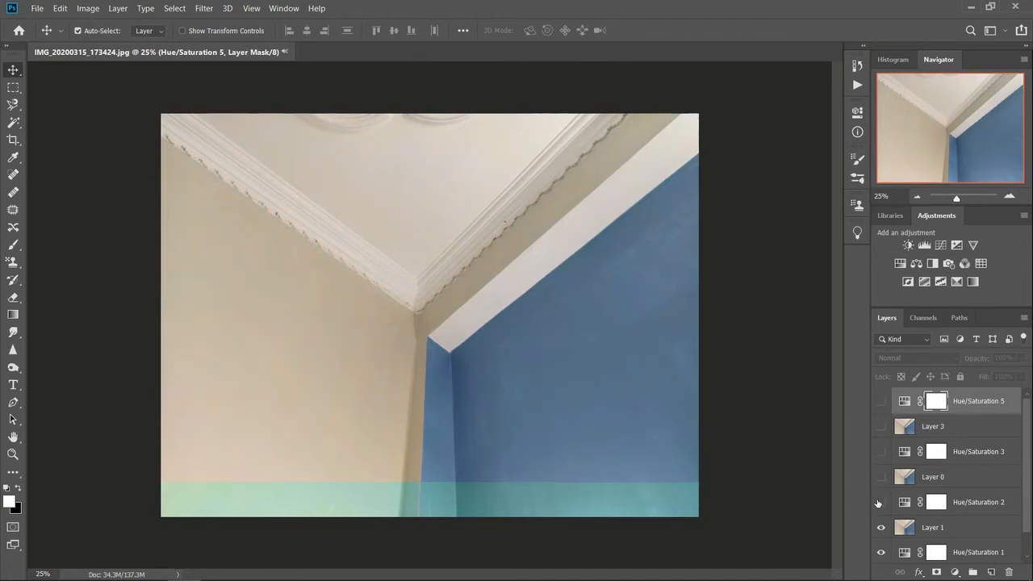
click(880, 528)
drag(879, 530, 882, 467)
click(881, 458)
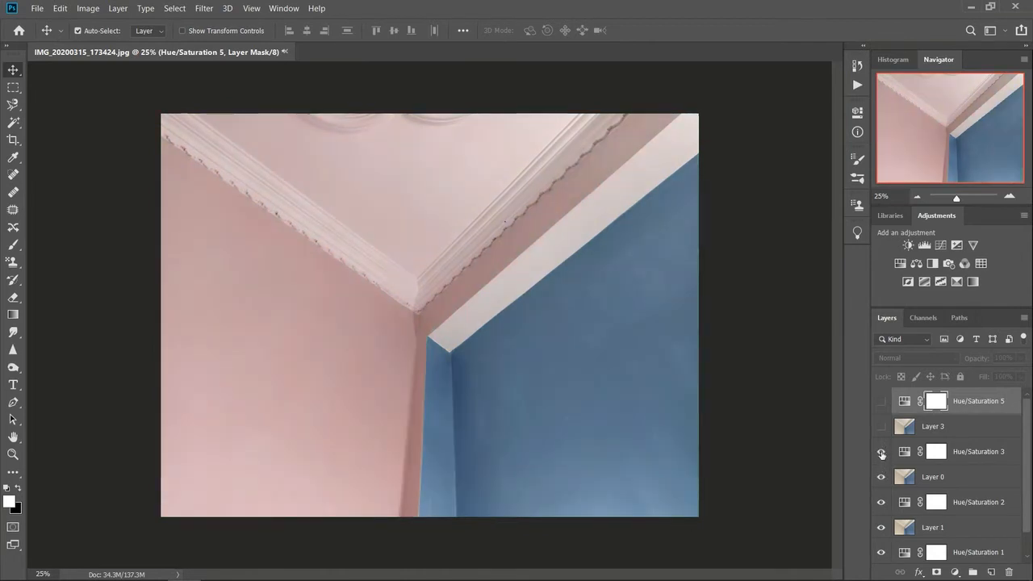
click(881, 427)
click(882, 400)
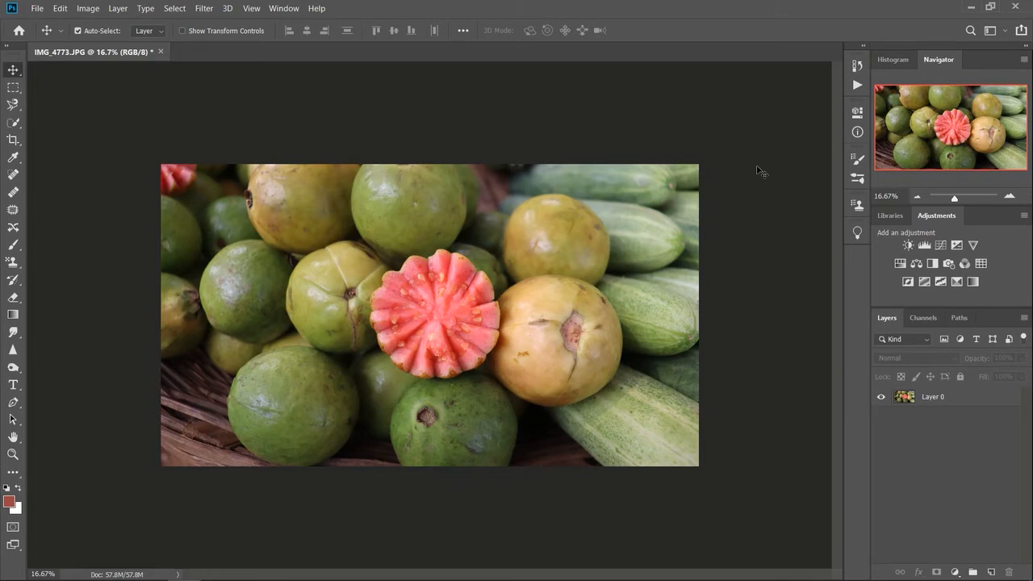
- Duplicate Layer 0 of the fruit photo IMG_4773.JPG
click(929, 400)
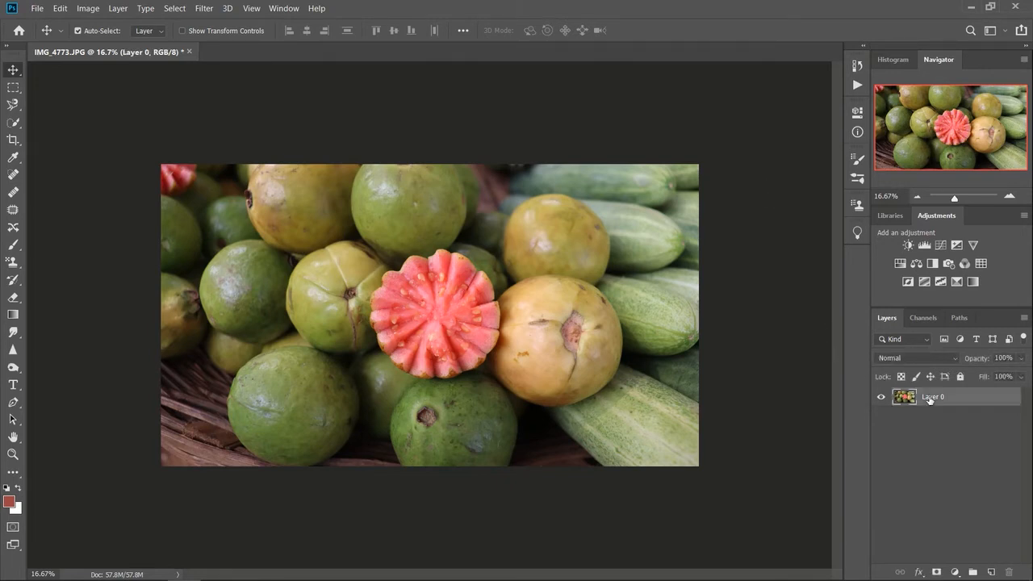
key(ctrl+j)
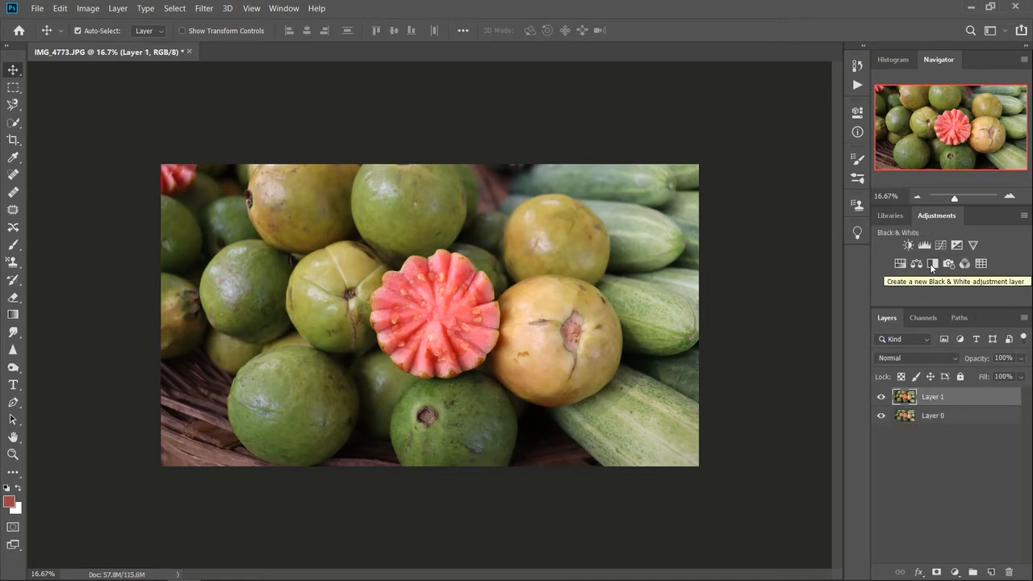
- Try a Black & White adjustment layer with Yellows -200, Greens -137 and Cyans -137, and undo the whole adjustment
click(931, 264)
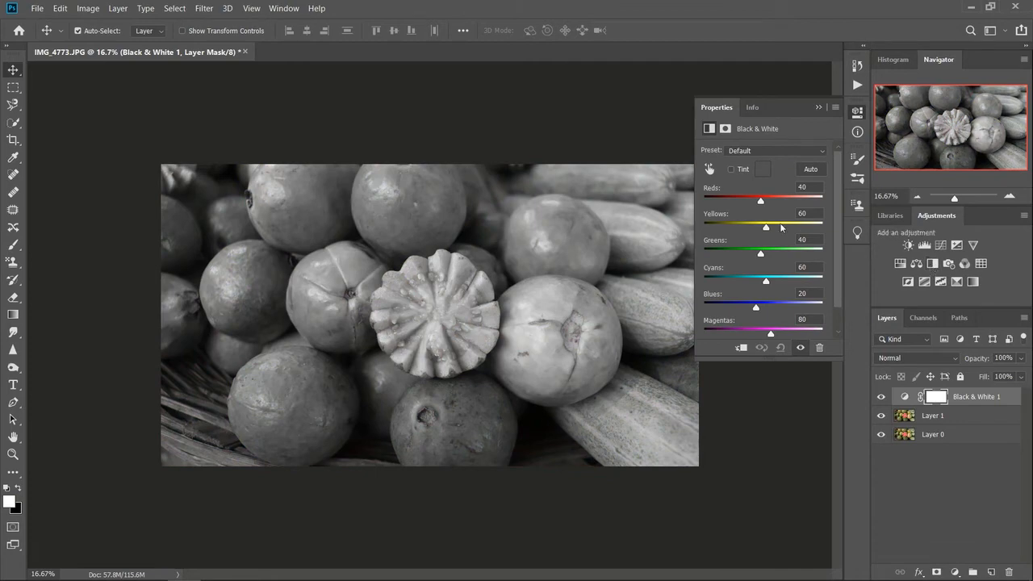
drag(763, 202, 719, 264)
key(ctrl+z)
key(ctrl+z)
drag(764, 231, 703, 229)
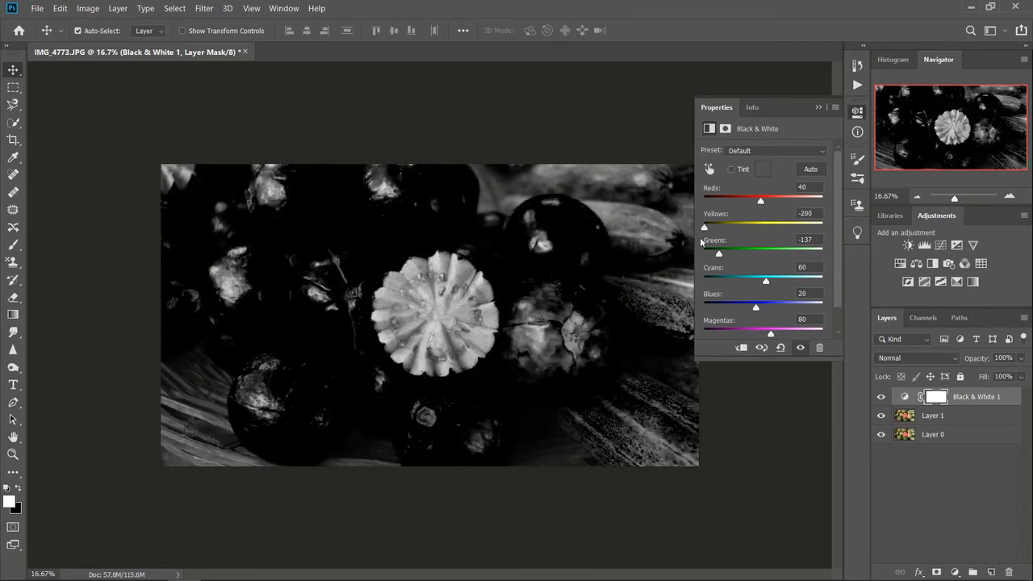
drag(765, 281, 720, 284)
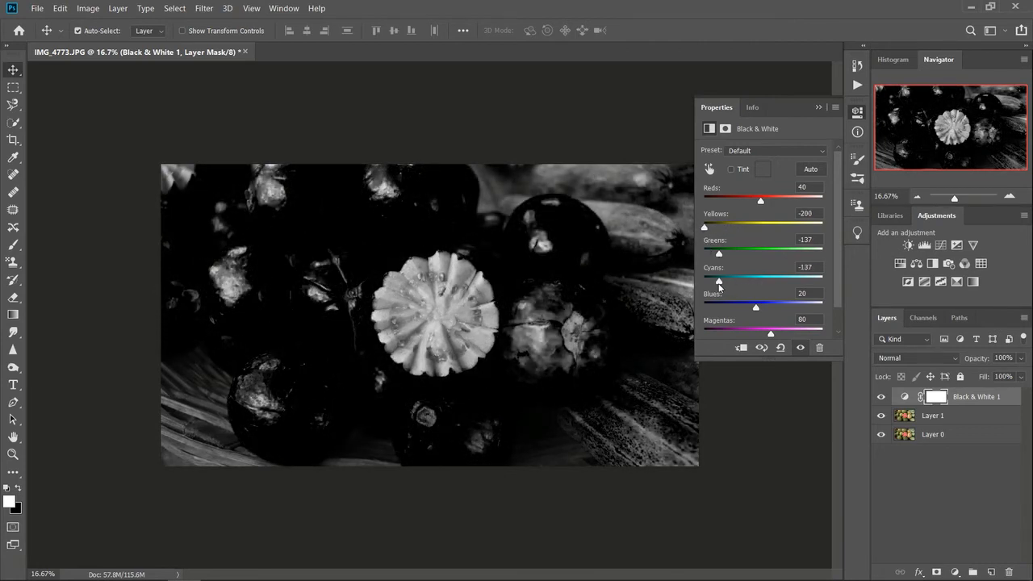
key(ctrl+z)
key(ctrl+z)
key(ctrl+z)
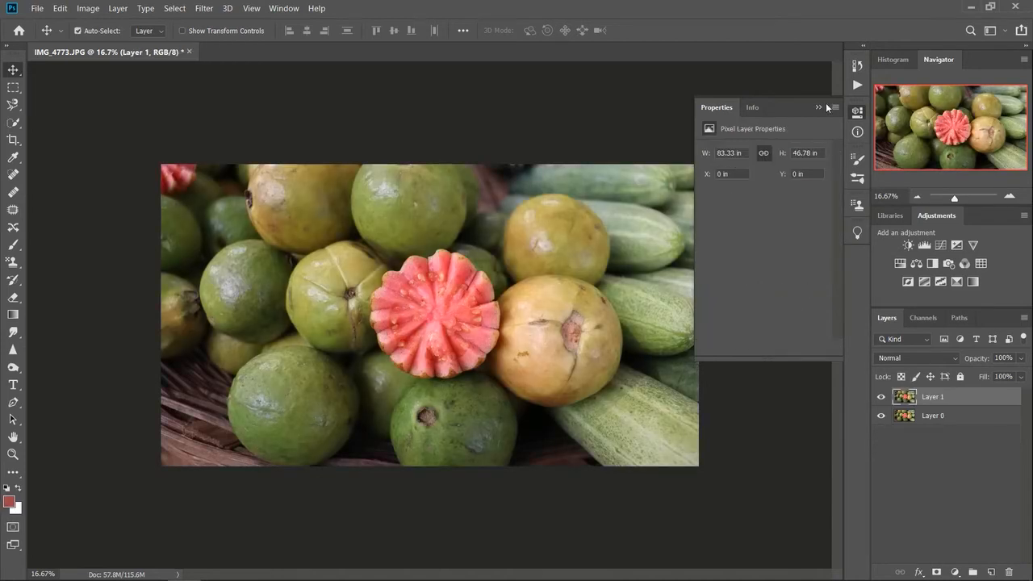
click(831, 109)
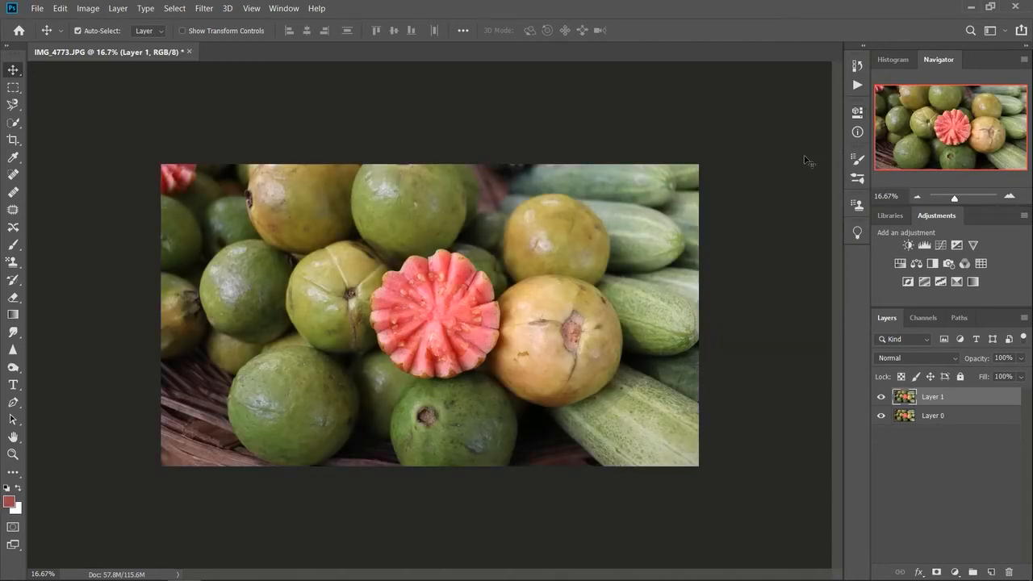
- Select the pink cut guava on Layer 1 with the Quick Selection tool and open the selection's context options
click(13, 125)
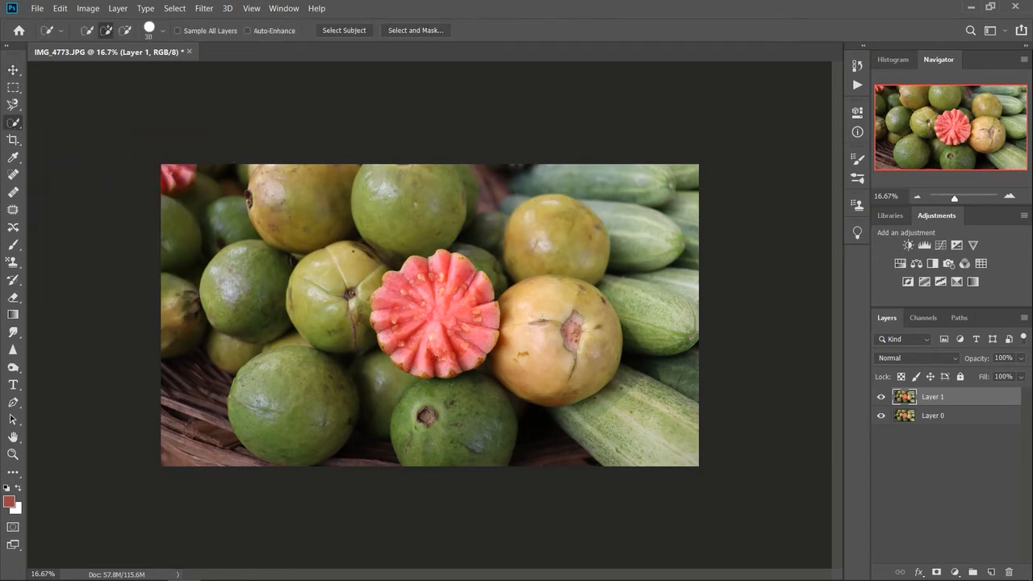
mouse_move(439, 278)
mouse_down()
mouse_move(408, 274)
mouse_move(389, 319)
mouse_move(407, 355)
mouse_move(432, 370)
mouse_move(468, 283)
mouse_move(420, 270)
mouse_up()
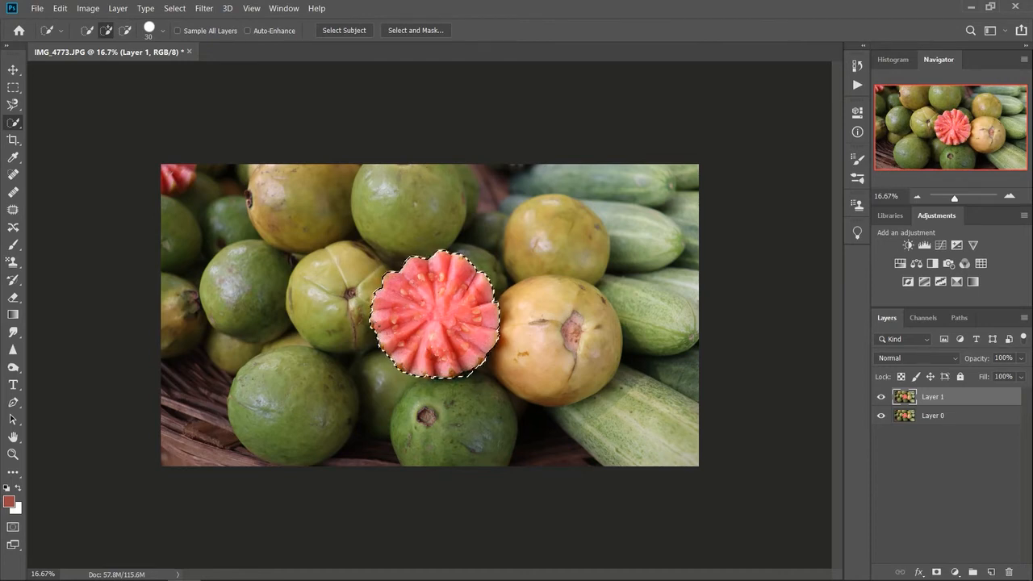
key(ctrl+d)
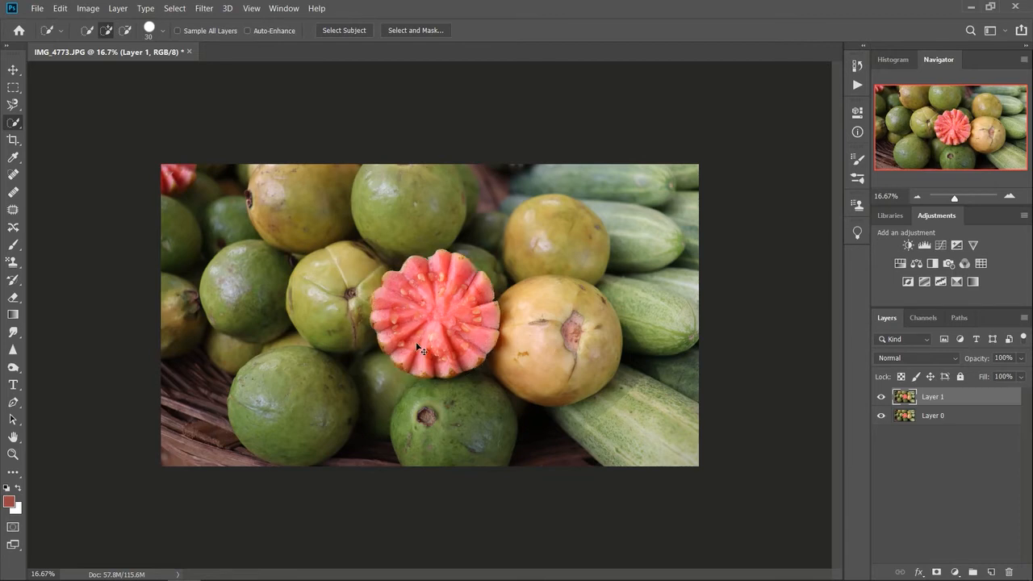
mouse_move(411, 360)
mouse_down()
mouse_move(436, 371)
mouse_move(482, 348)
mouse_move(441, 290)
mouse_up()
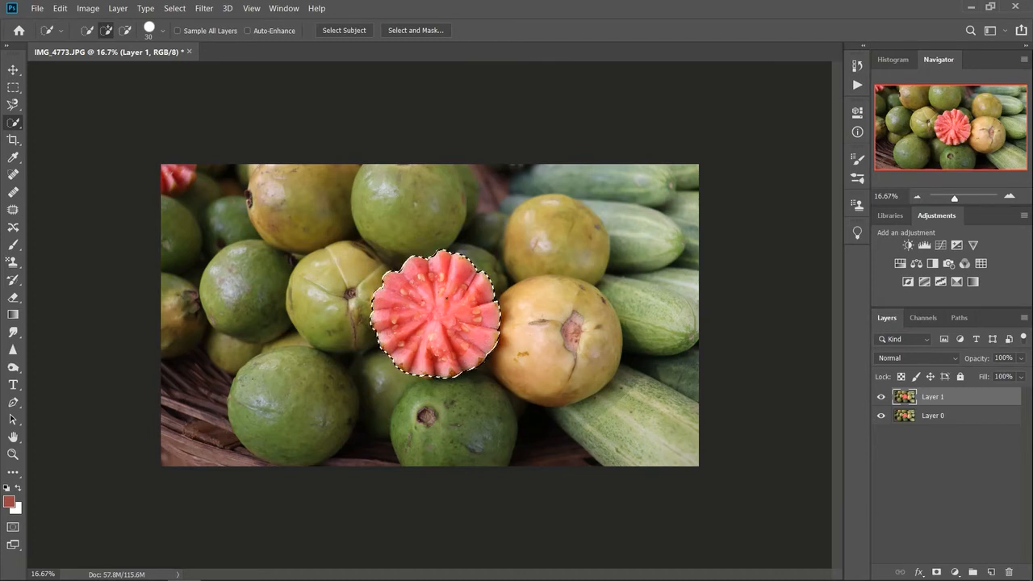
right_click(468, 306)
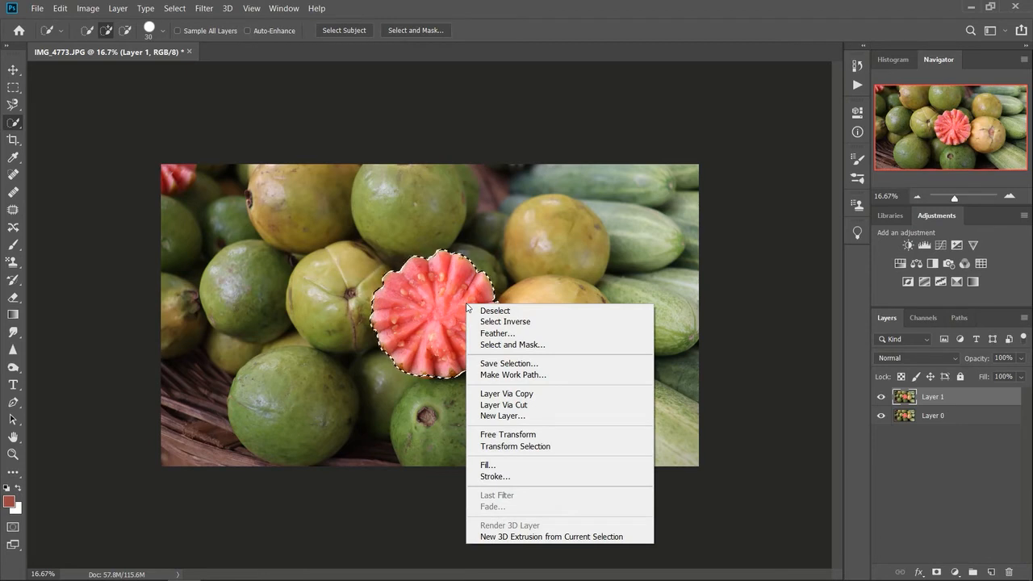
- Invert the guava selection and add a Black & White adjustment with Yellows and Greens both set to 16
click(487, 321)
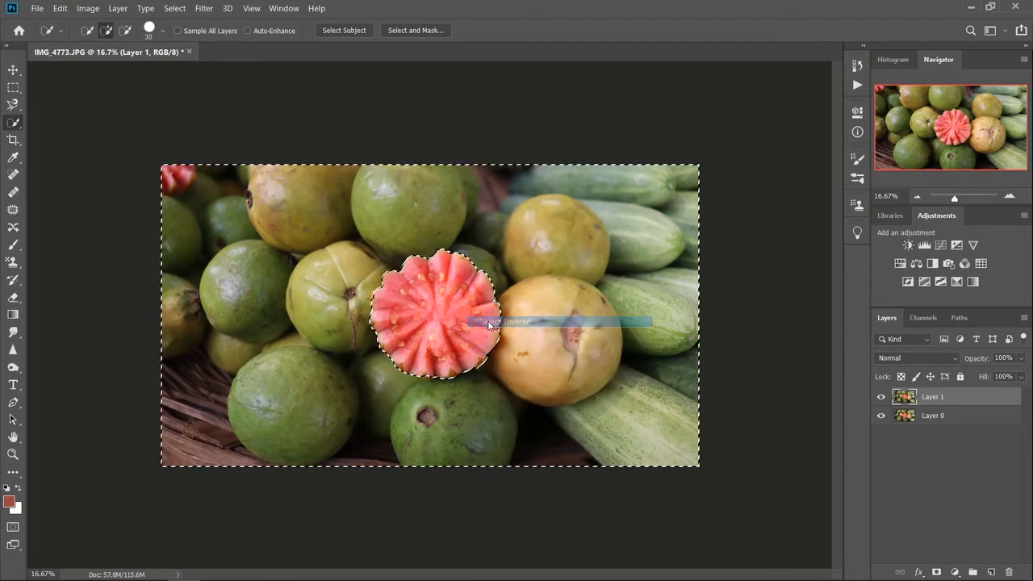
click(933, 264)
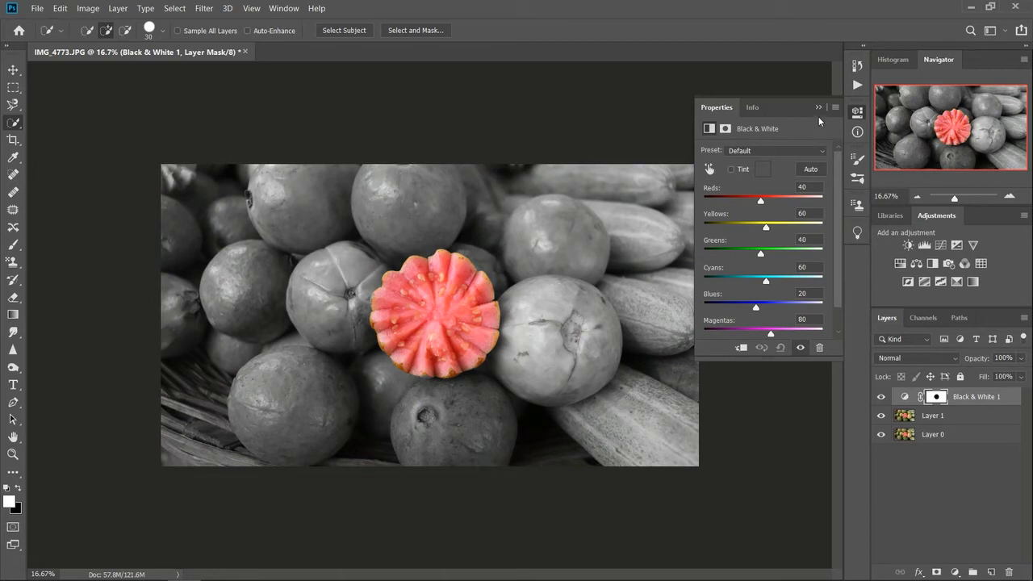
drag(766, 228, 756, 266)
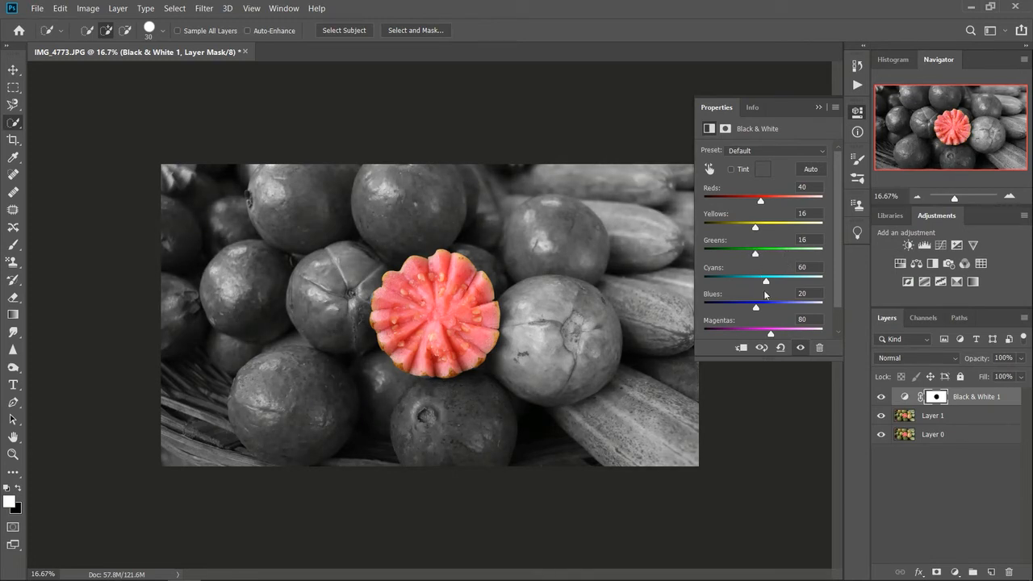
click(820, 106)
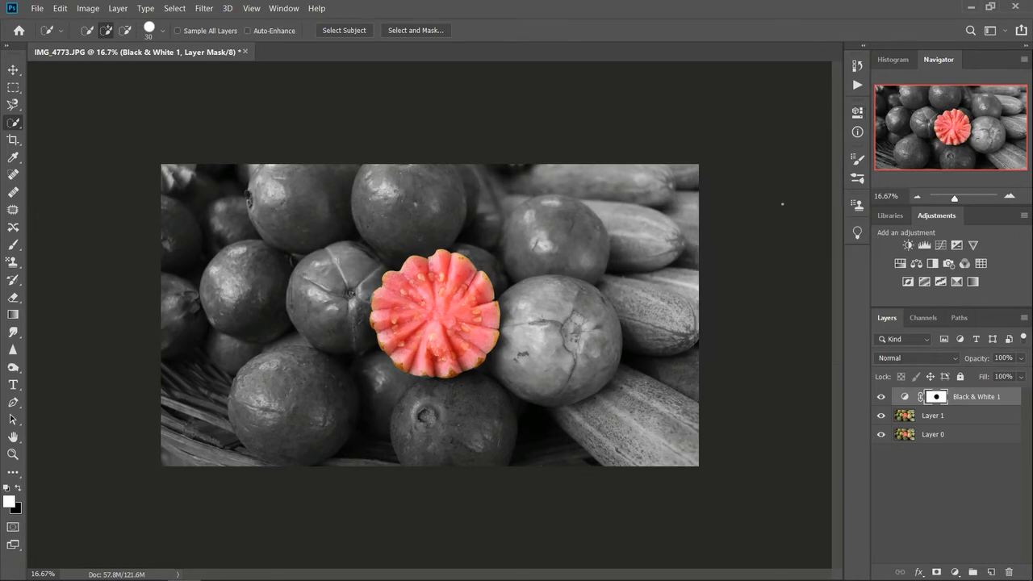
- Compare the fruit photo with and without the Black & White adjustment layer, including at 25% zoom
click(881, 396)
click(880, 398)
click(880, 398)
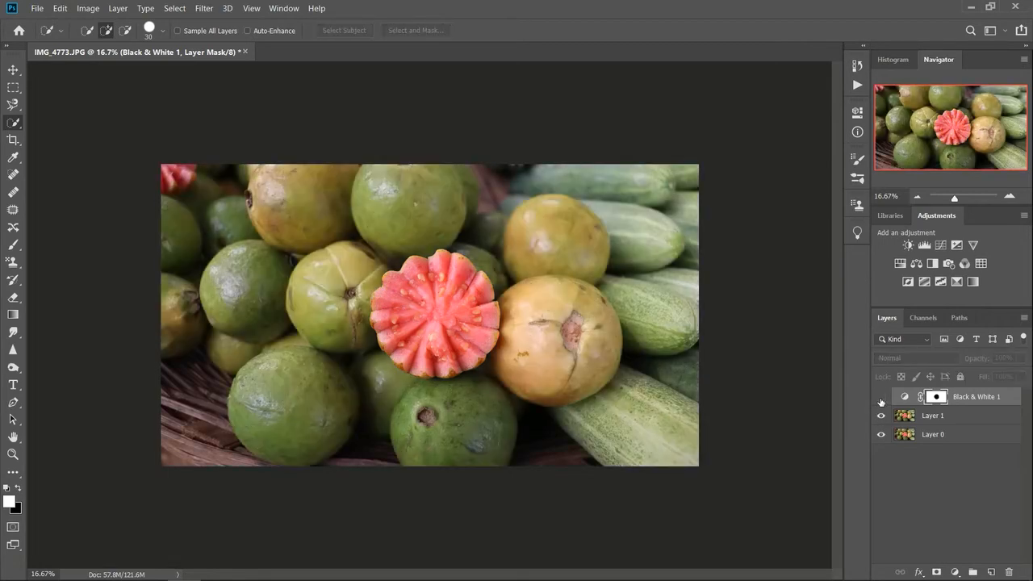
click(880, 398)
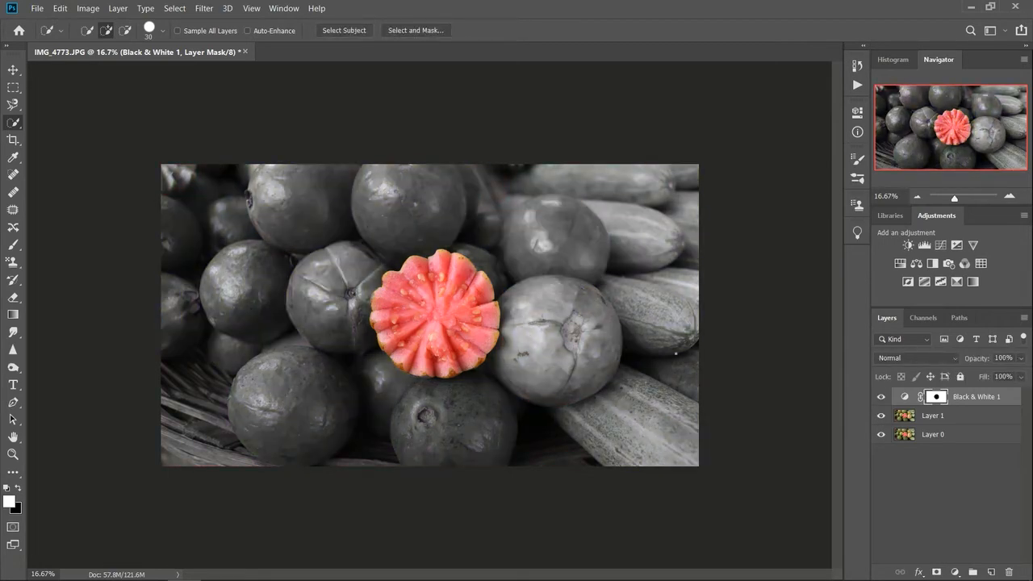
key(ctrl+plus)
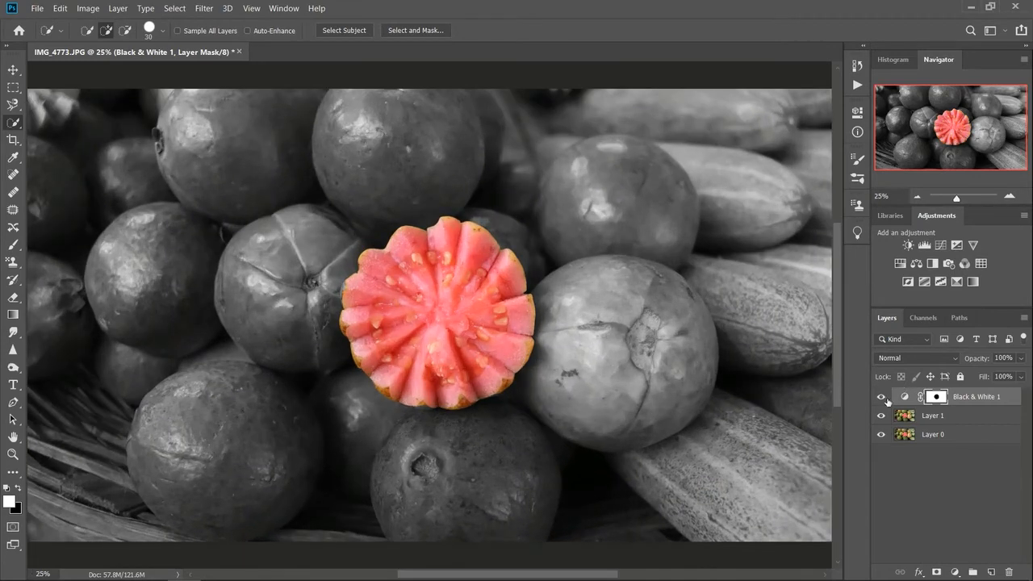
click(880, 397)
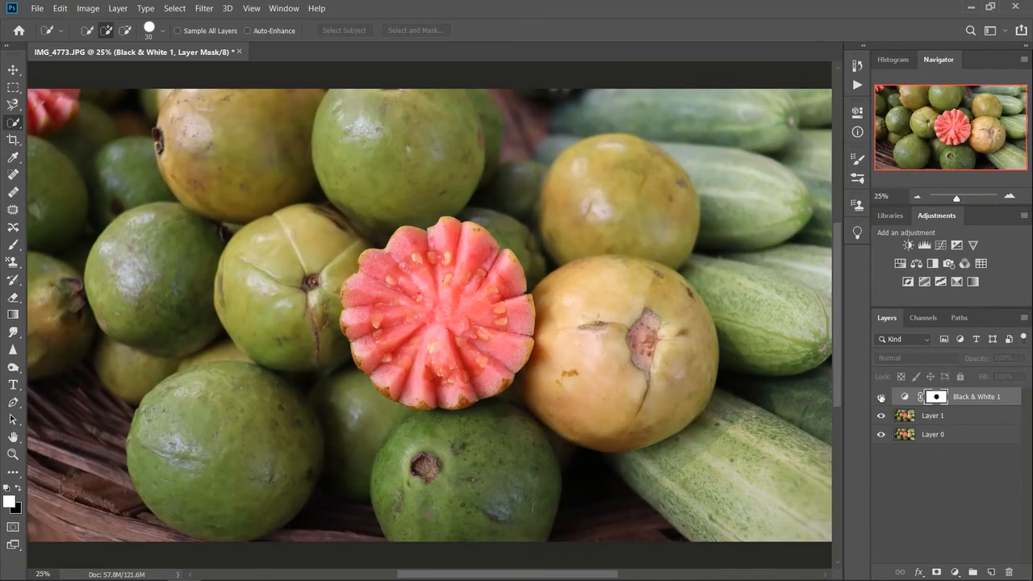
click(880, 397)
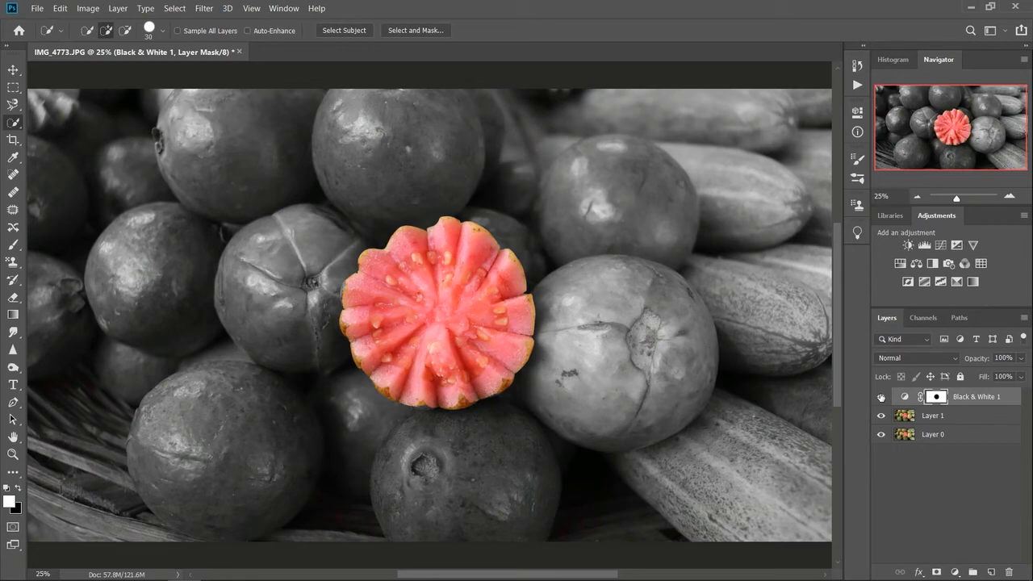
click(881, 397)
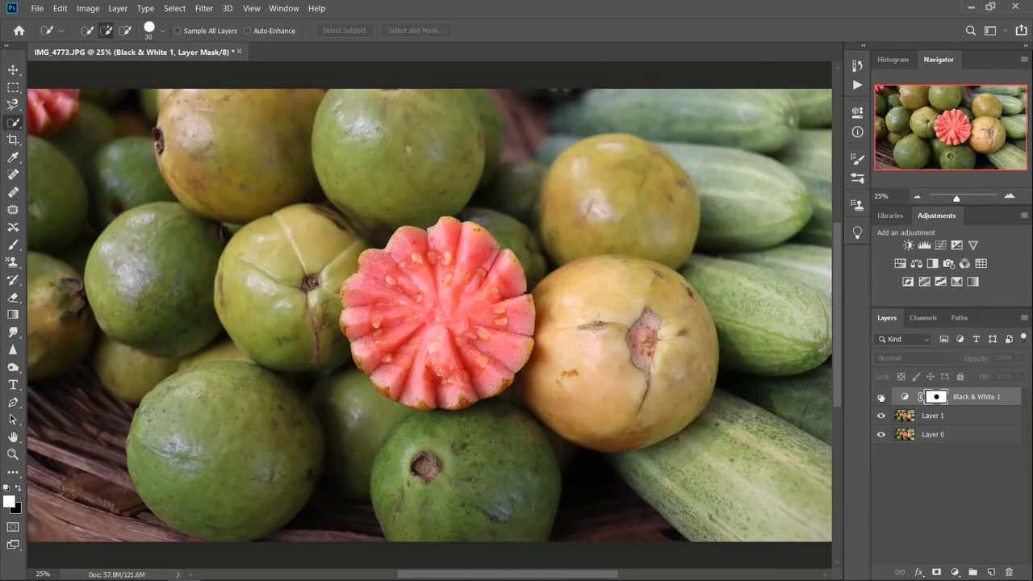
click(881, 397)
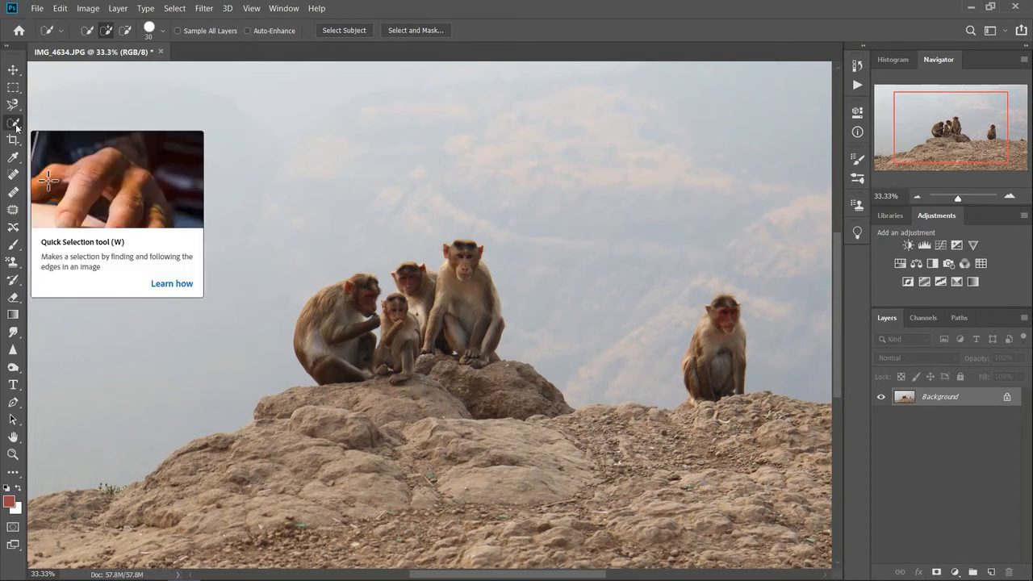
- Select the group of four monkeys on the rock with the Quick Selection tool
drag(315, 321, 314, 337)
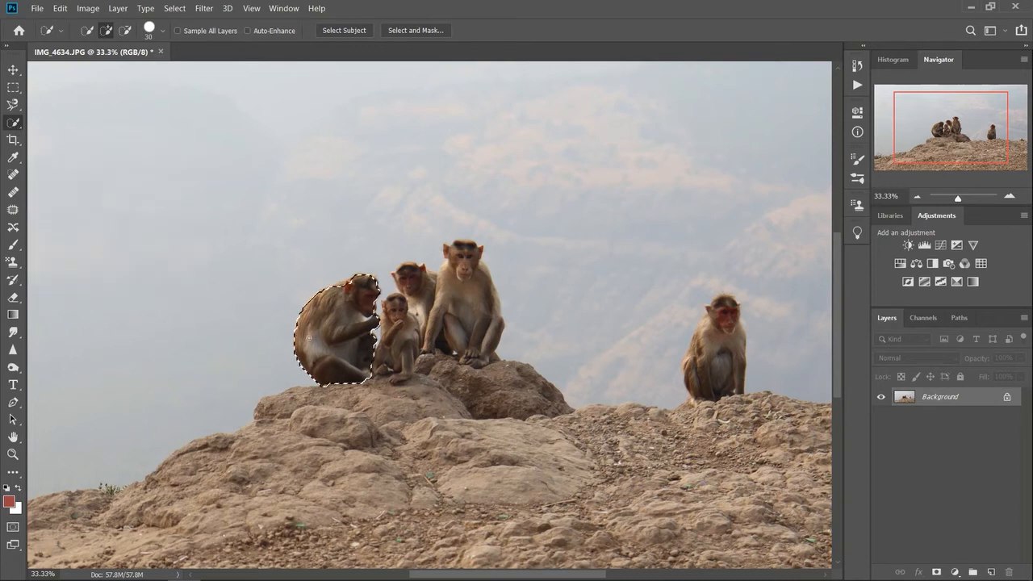
mouse_move(384, 341)
mouse_down()
mouse_move(403, 332)
mouse_move(410, 279)
mouse_up()
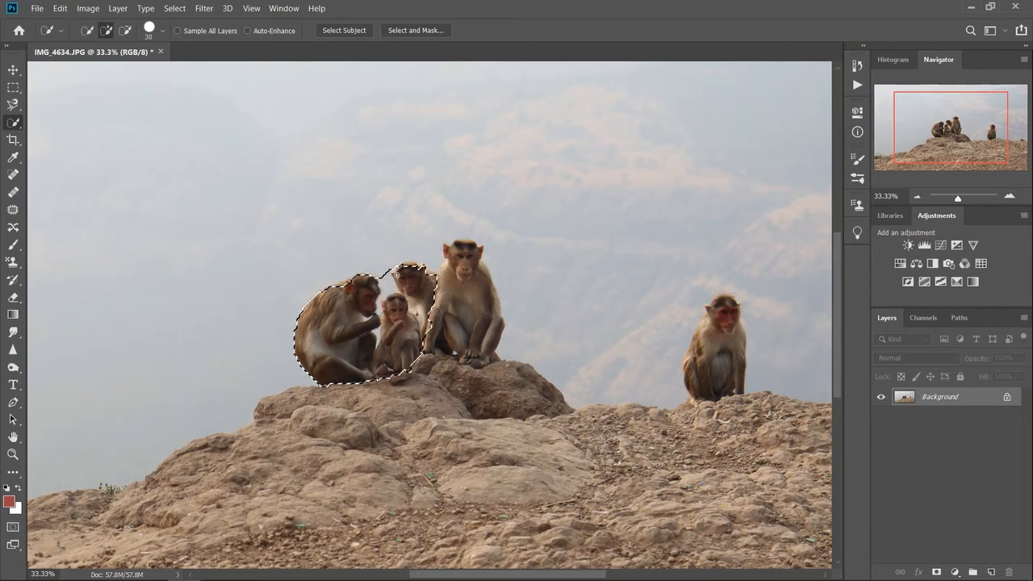
key(ctrl+d)
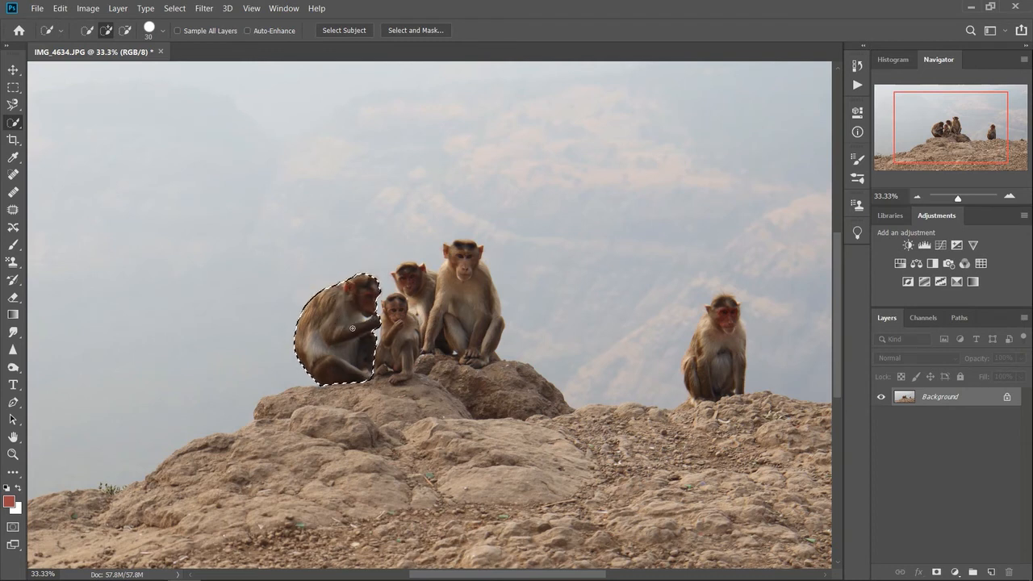
mouse_move(378, 354)
mouse_down()
mouse_move(416, 295)
mouse_move(411, 273)
mouse_move(453, 318)
mouse_up()
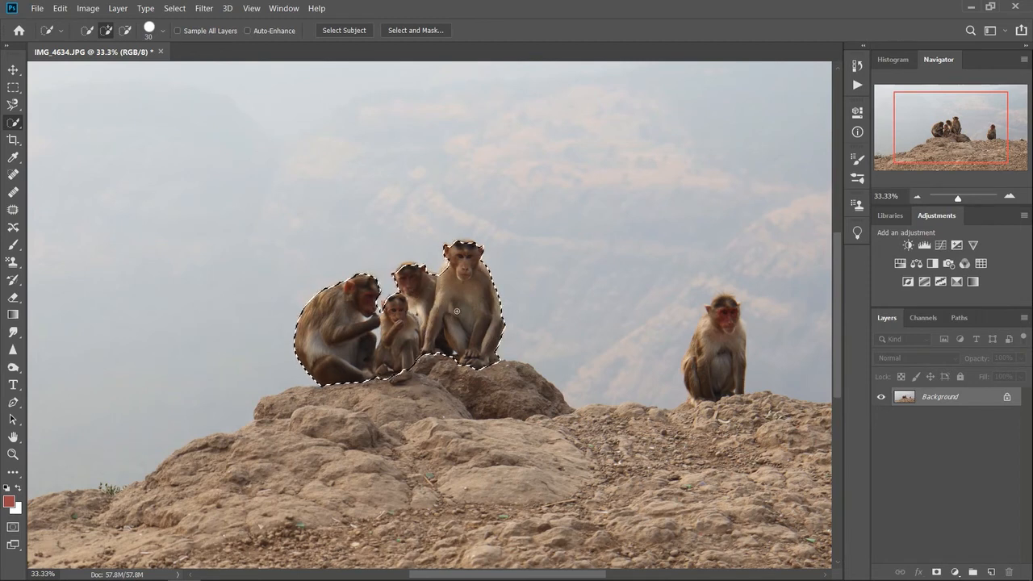
- Invert the monkey selection and unlock the Background as a regular layer
right_click(458, 313)
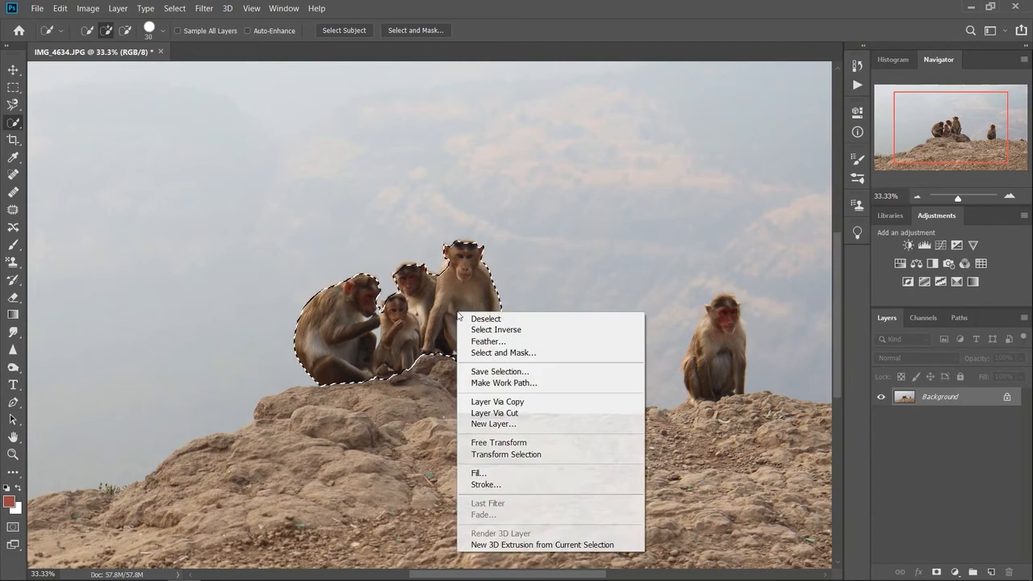
click(472, 329)
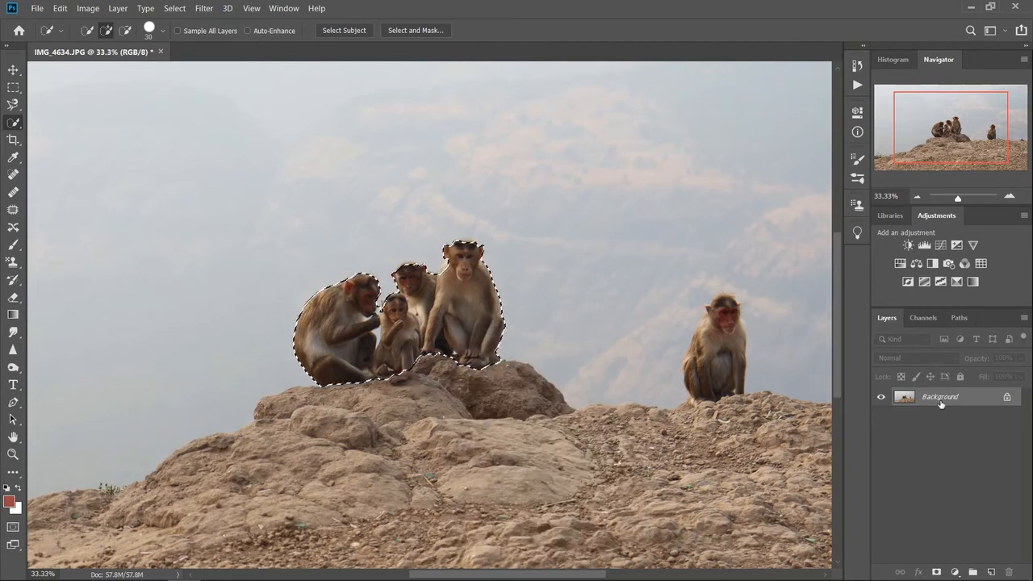
click(1007, 397)
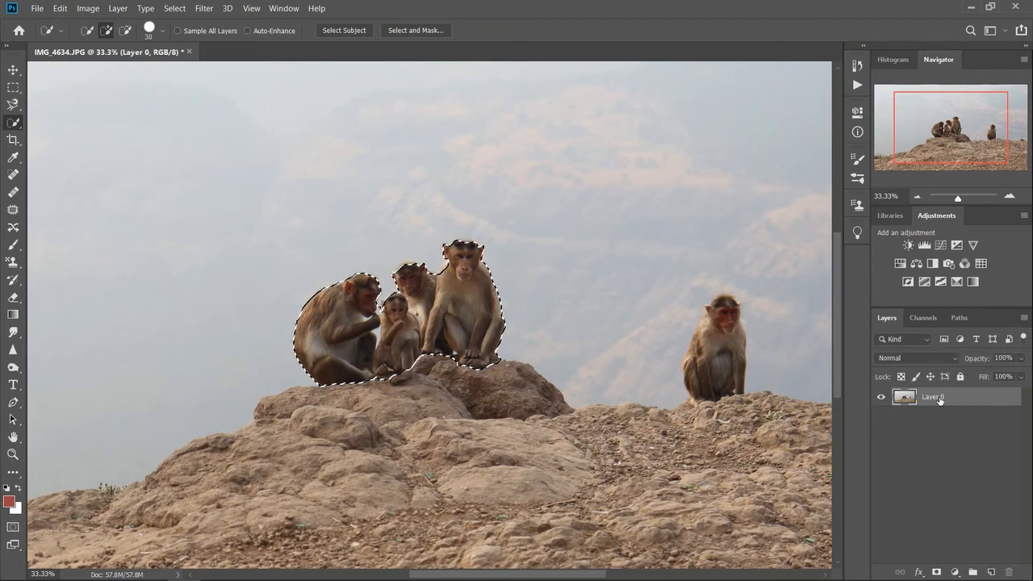
key(ctrl+j)
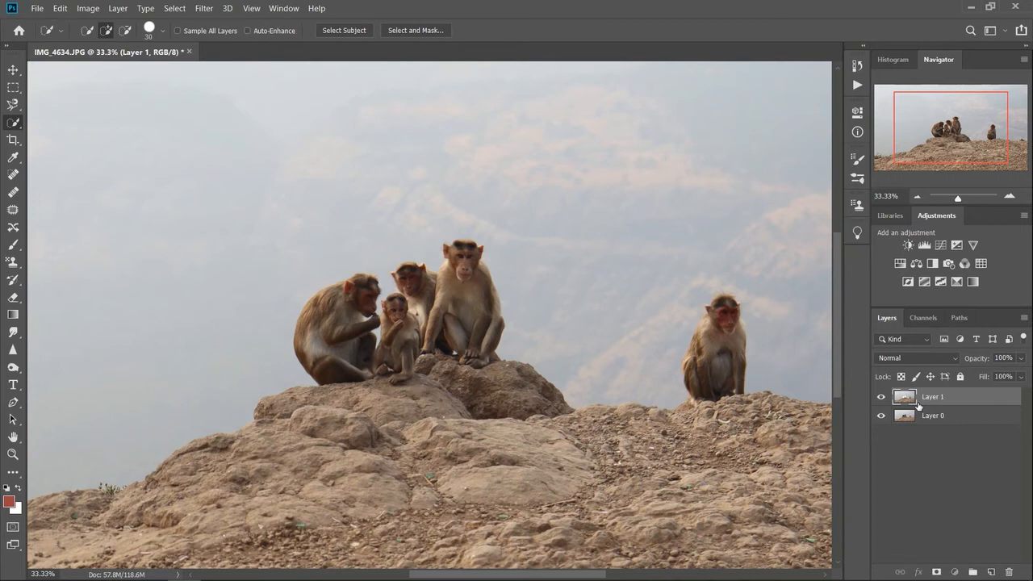
click(899, 264)
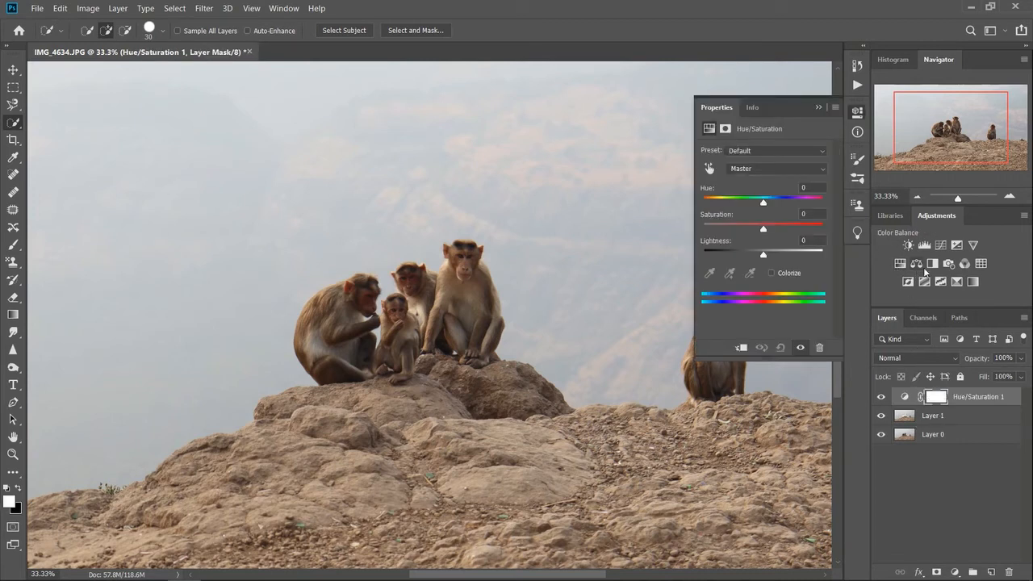
click(932, 264)
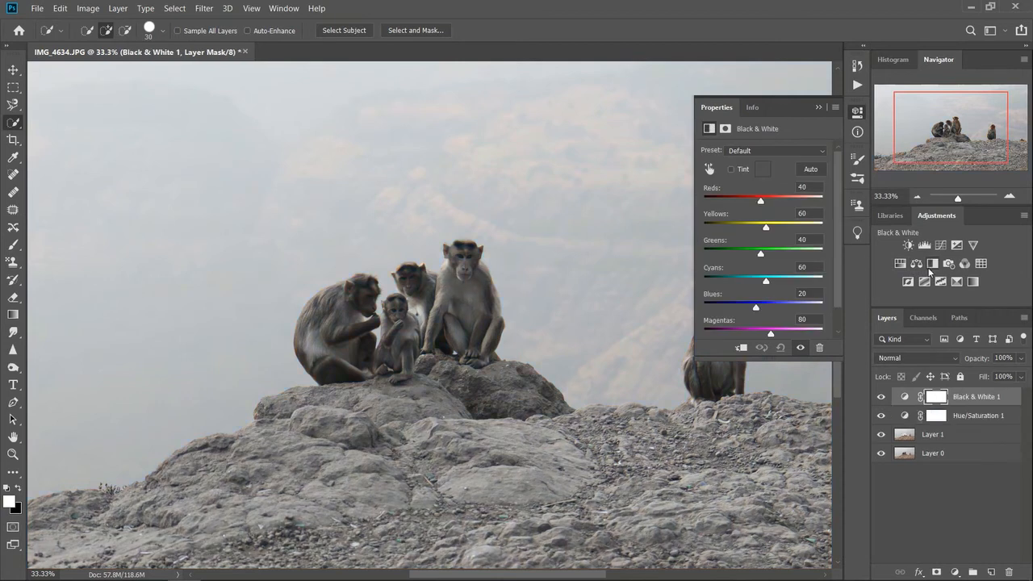
key(ctrl+z)
key(ctrl+z)
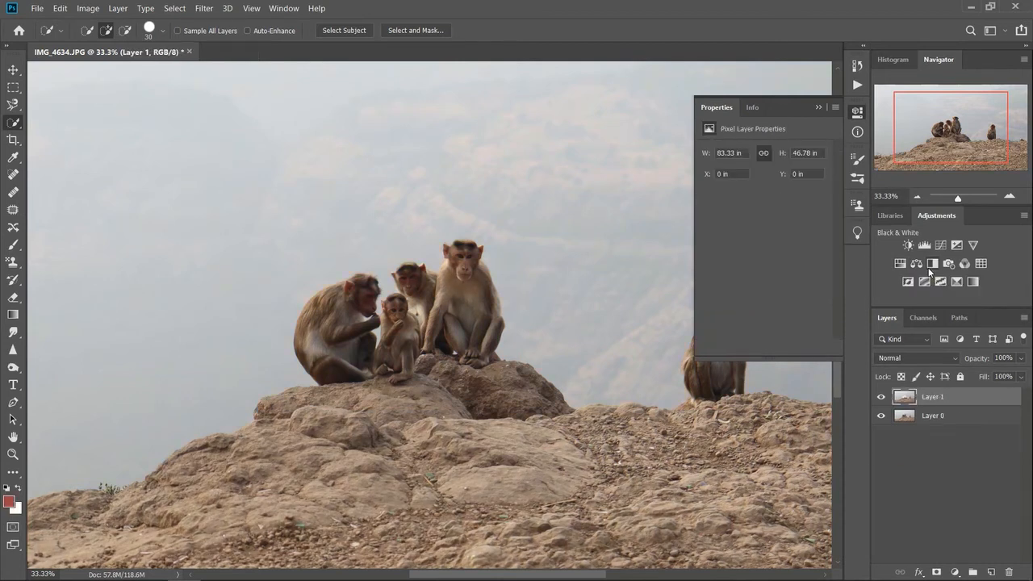
key(ctrl+z)
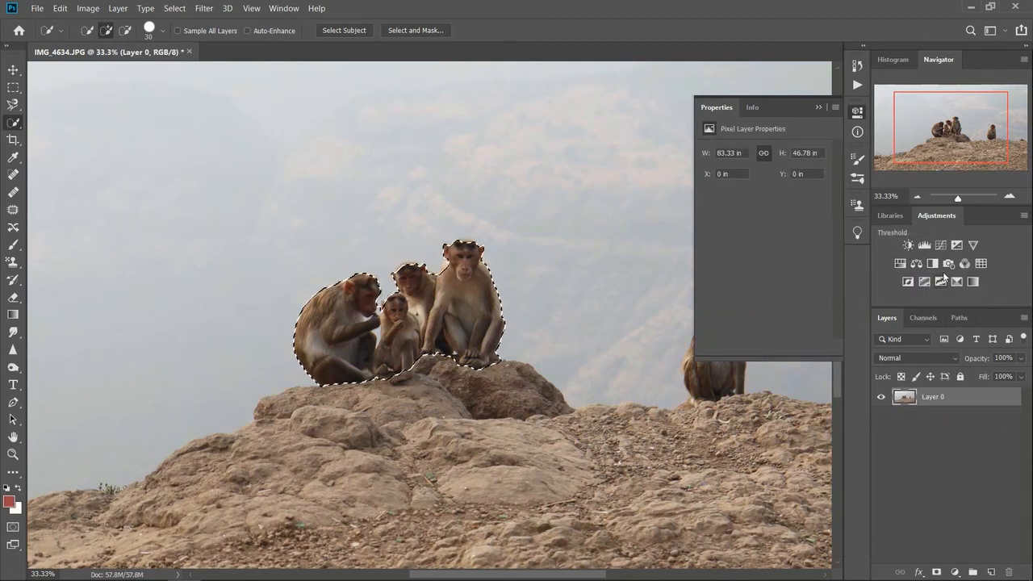
- Add a Black & White adjustment masked to everything except the four grouped monkeys
click(933, 264)
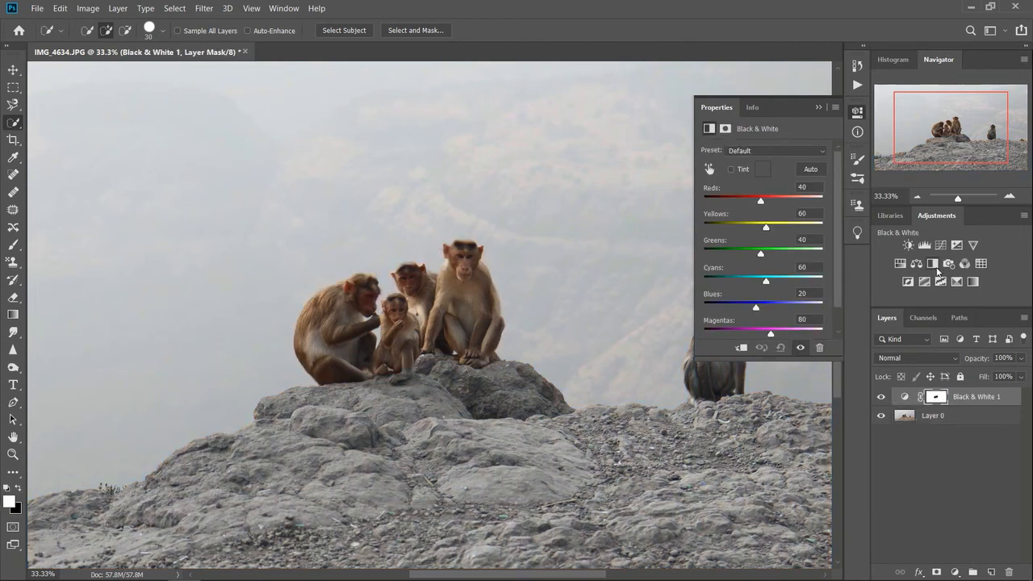
click(818, 107)
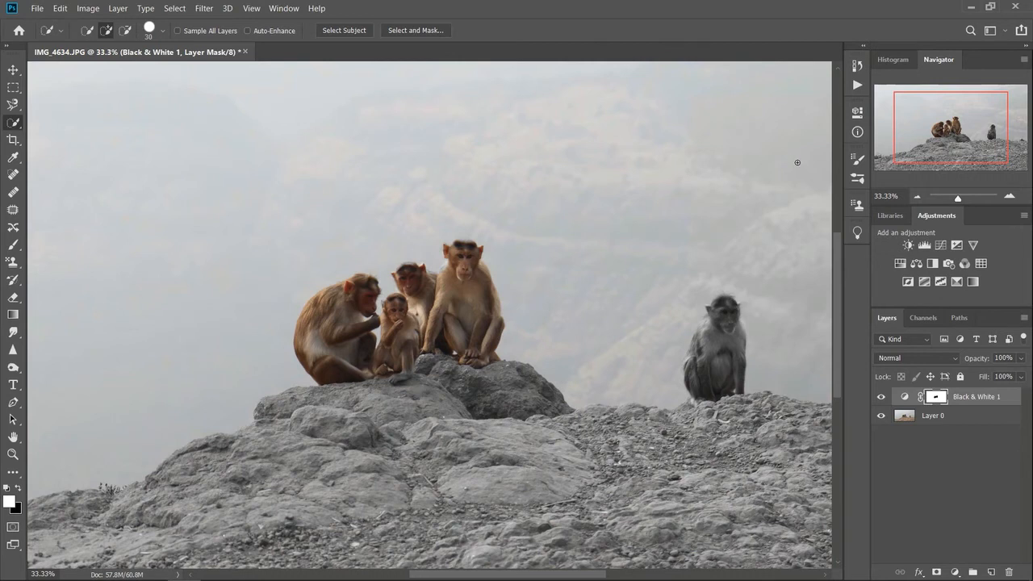
click(958, 282)
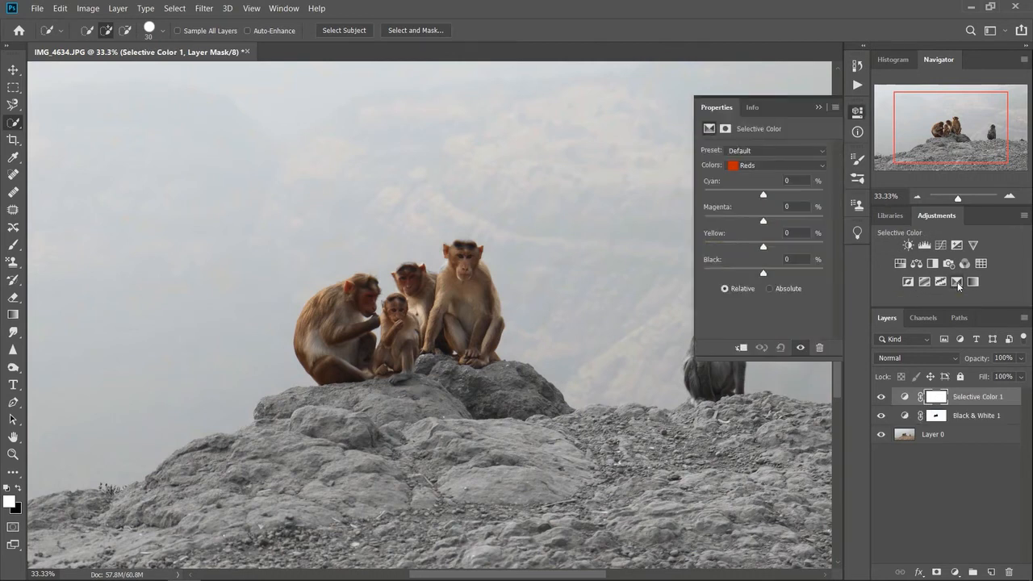
key(ctrl+z)
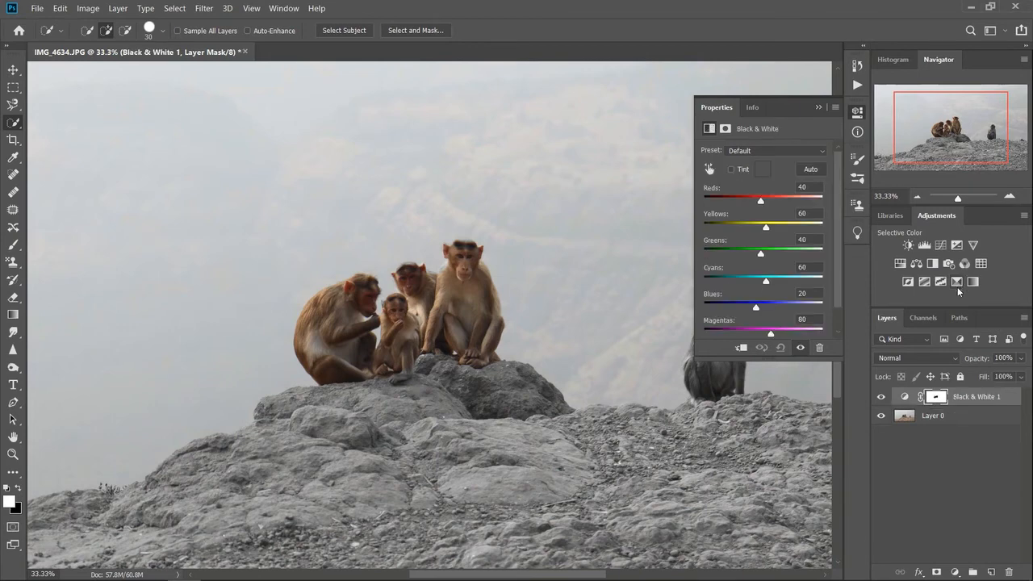
- Add a Gradient Map adjustment above the Black & White layer and apply the Blue, Yellow, Blue preset
click(973, 281)
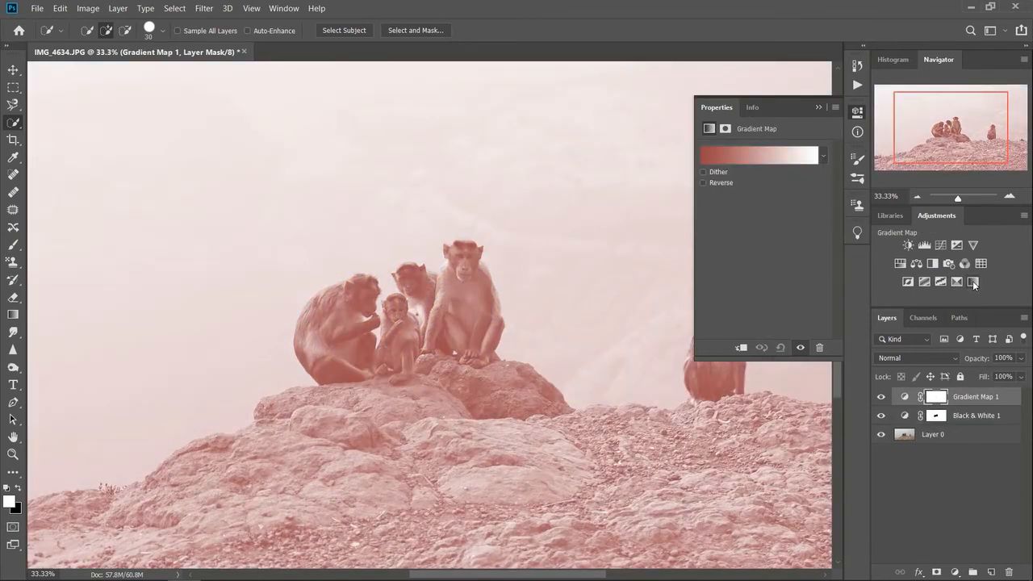
click(823, 157)
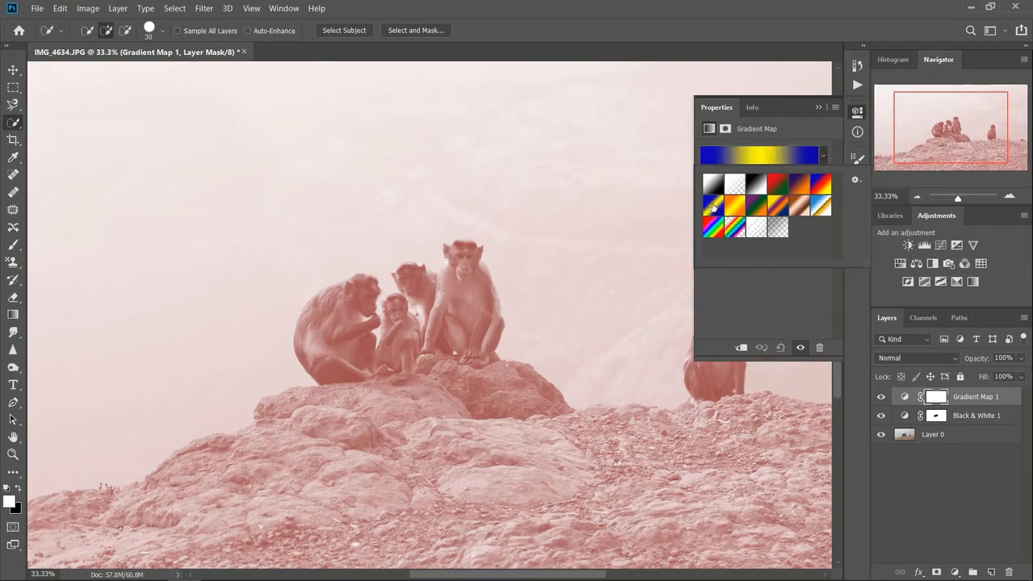
click(712, 208)
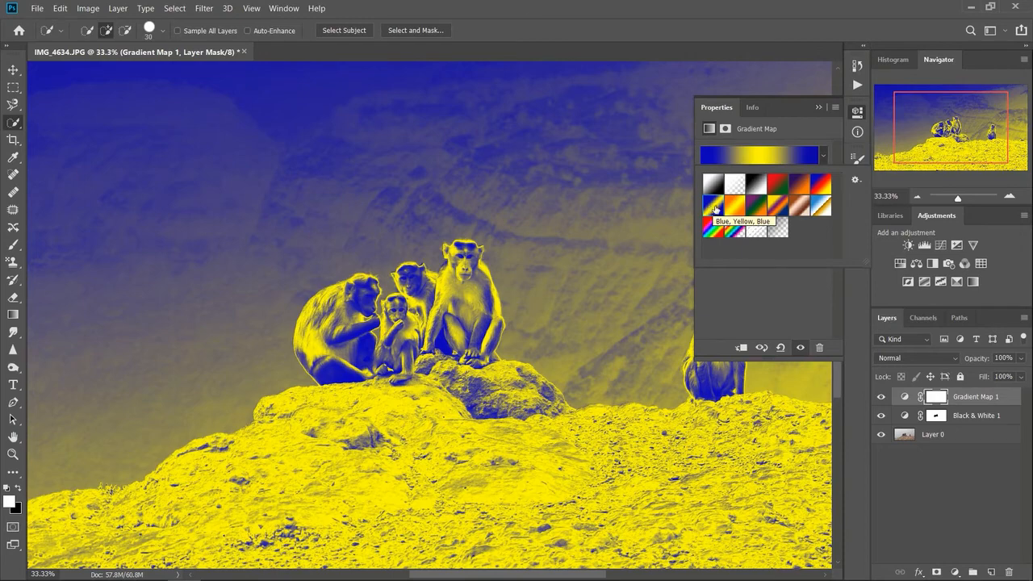
- Try other Gradient Map presets on the monkey photo, including the copper, blue-to-gold, violet-to-orange and white-to-black gradients
click(735, 210)
click(755, 210)
click(778, 210)
click(806, 212)
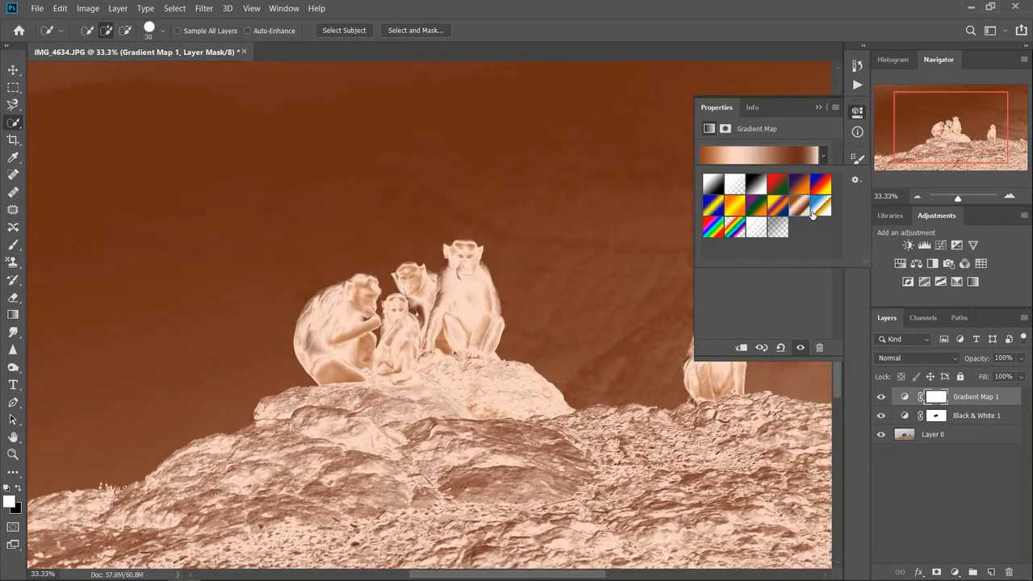
click(820, 213)
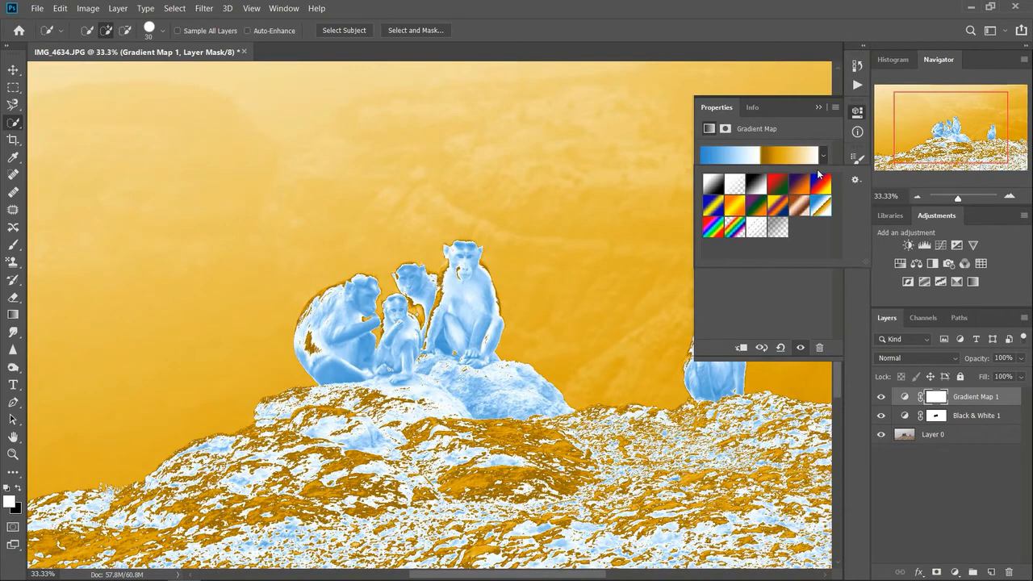
click(820, 184)
click(795, 187)
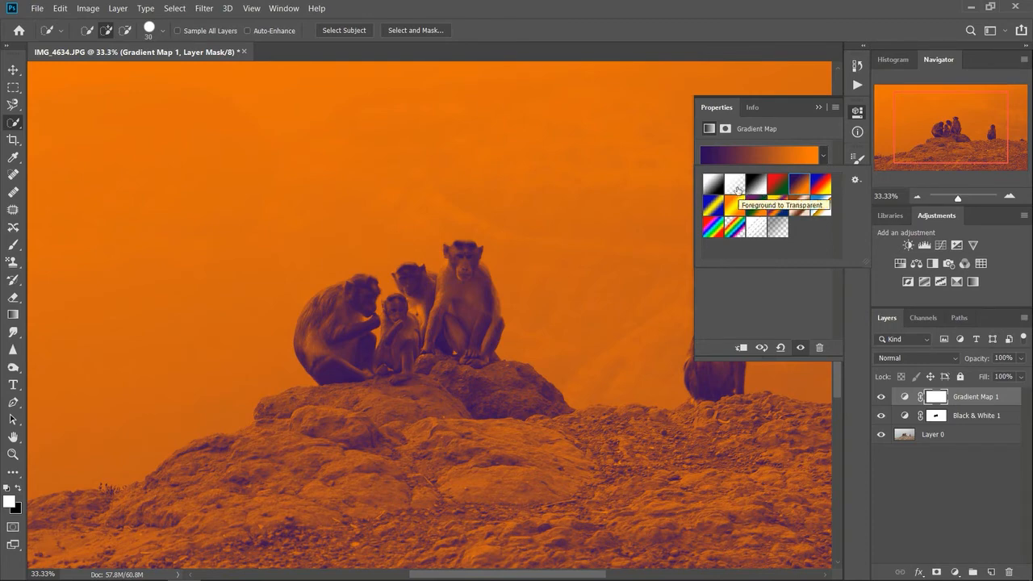
click(713, 187)
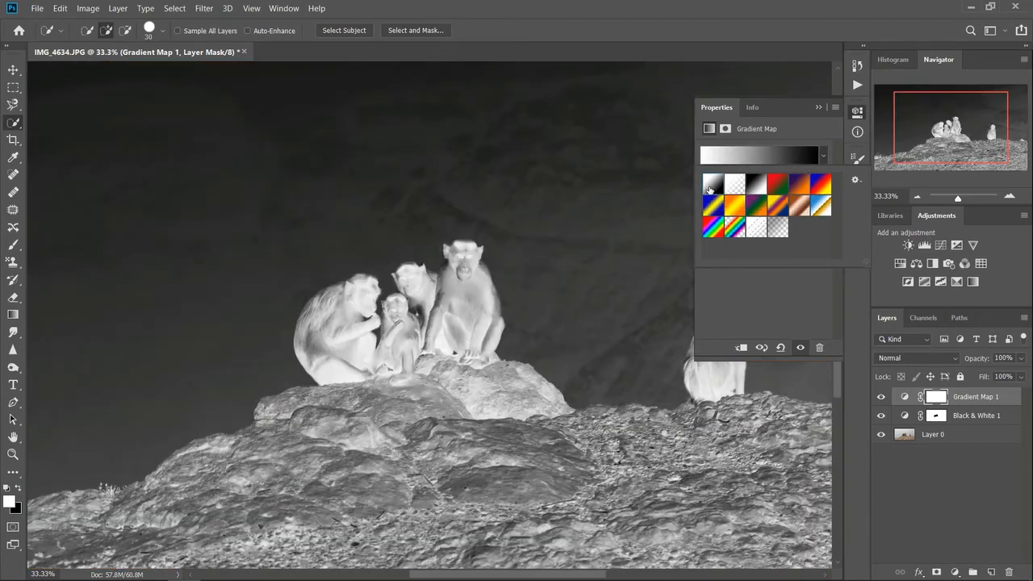
- Apply the rainbow spectrum preset to the Gradient Map and collapse its settings to view the whole photo
click(719, 231)
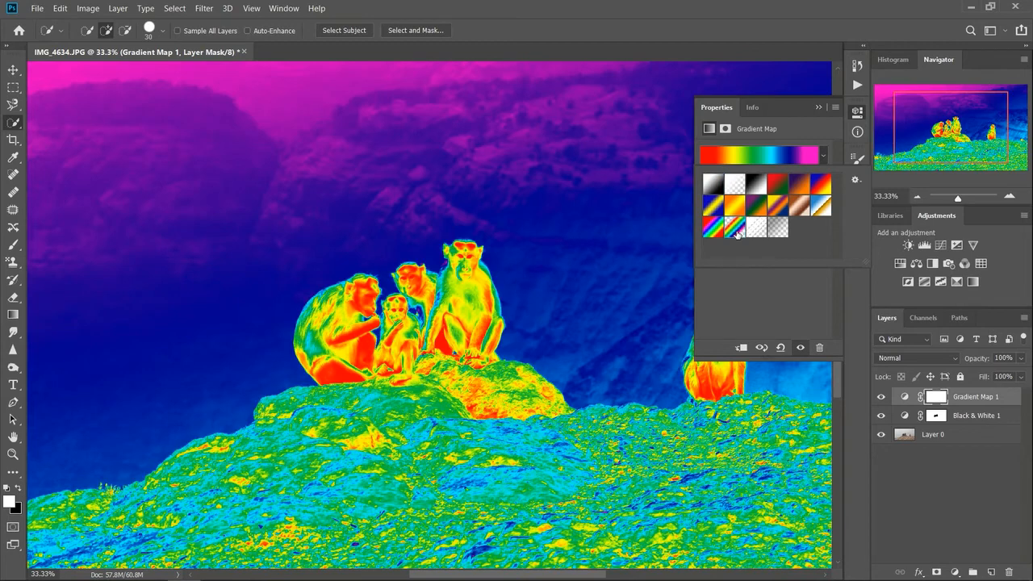
click(819, 108)
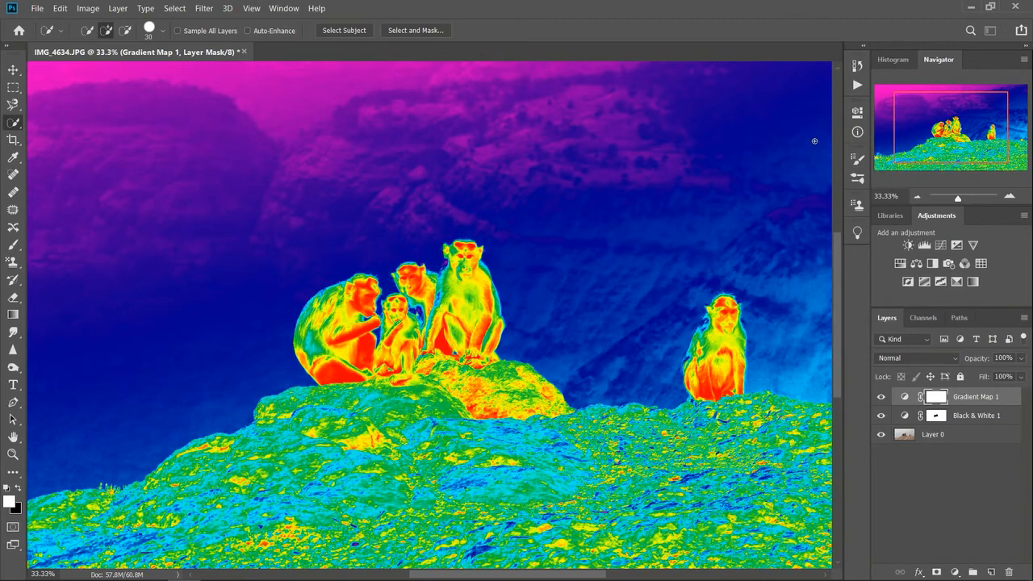
key(ctrl+plus)
key(ctrl+minus)
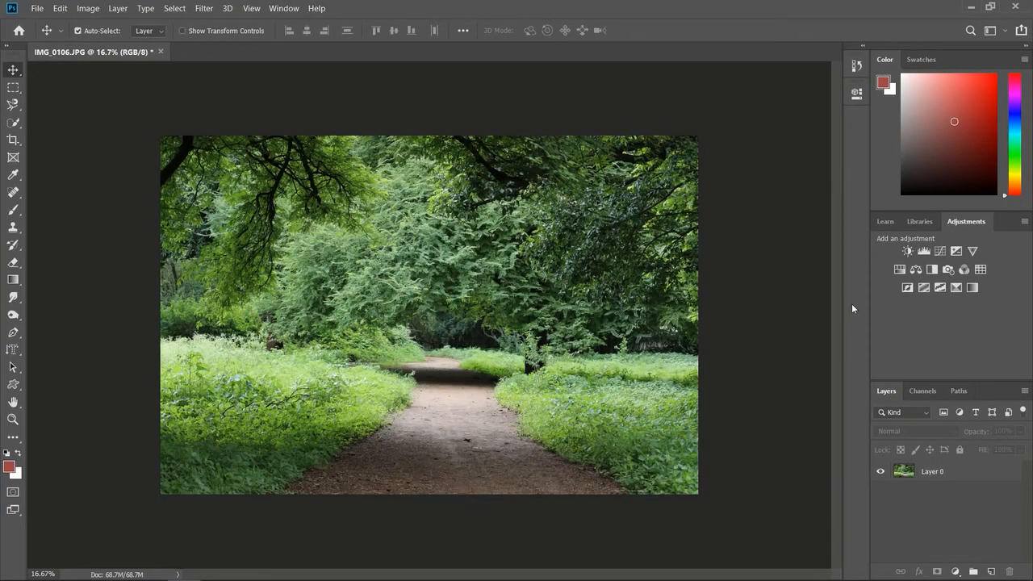
- Duplicate Layer 0 of the forest path photo and add a Channel Mixer adjustment above the copy
click(932, 474)
key(ctrl+j)
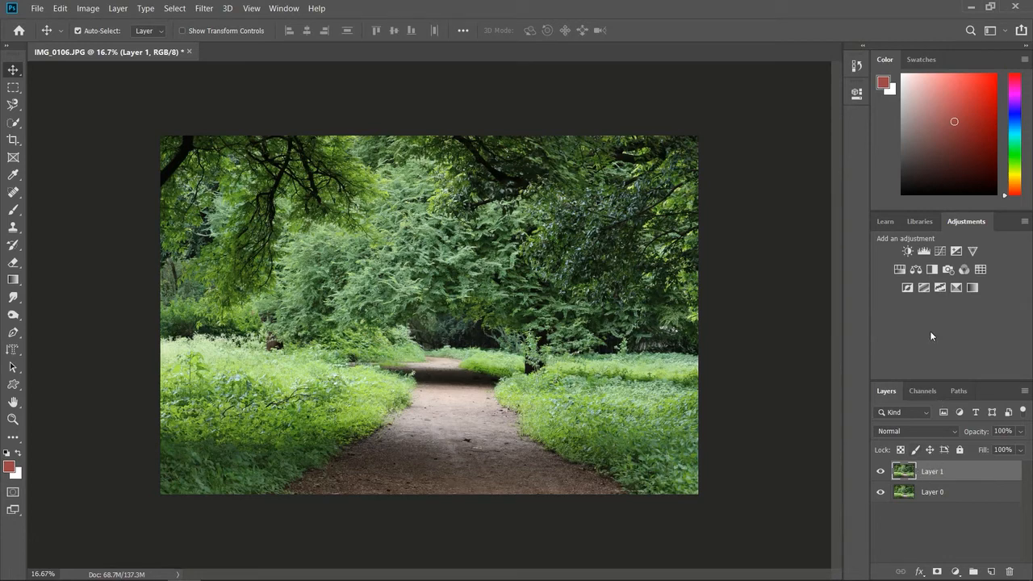
click(964, 270)
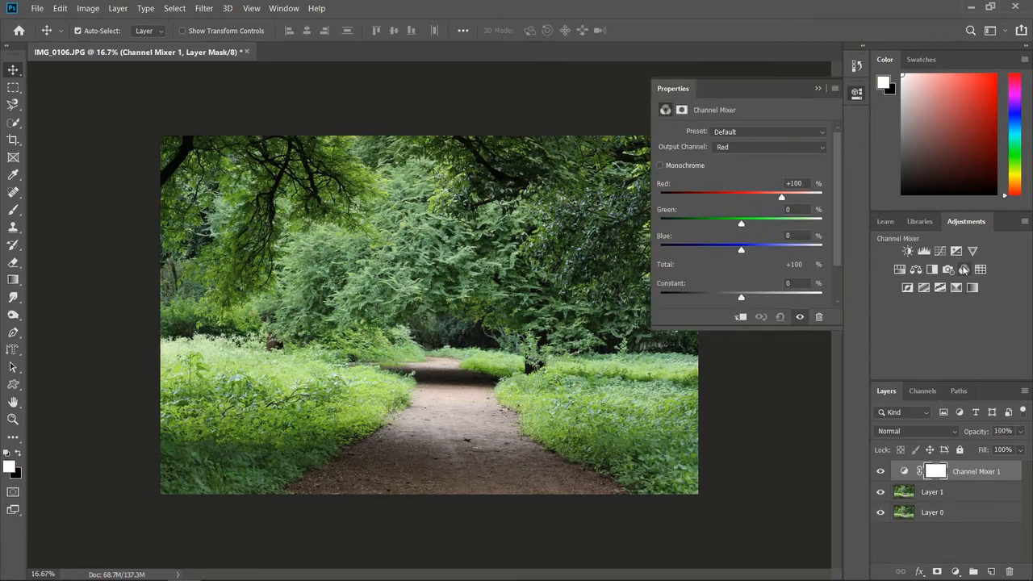
drag(742, 223, 763, 231)
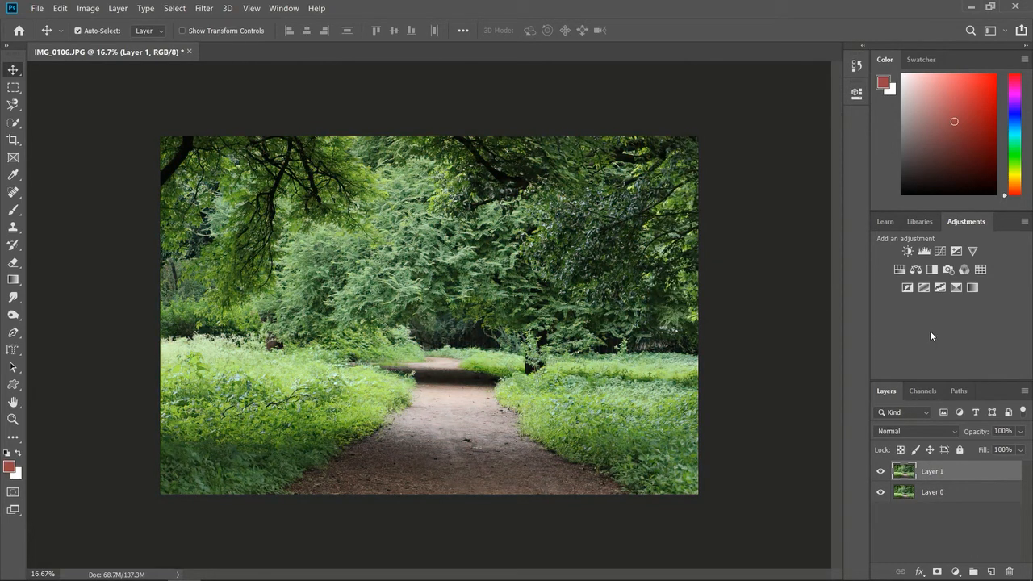
click(963, 269)
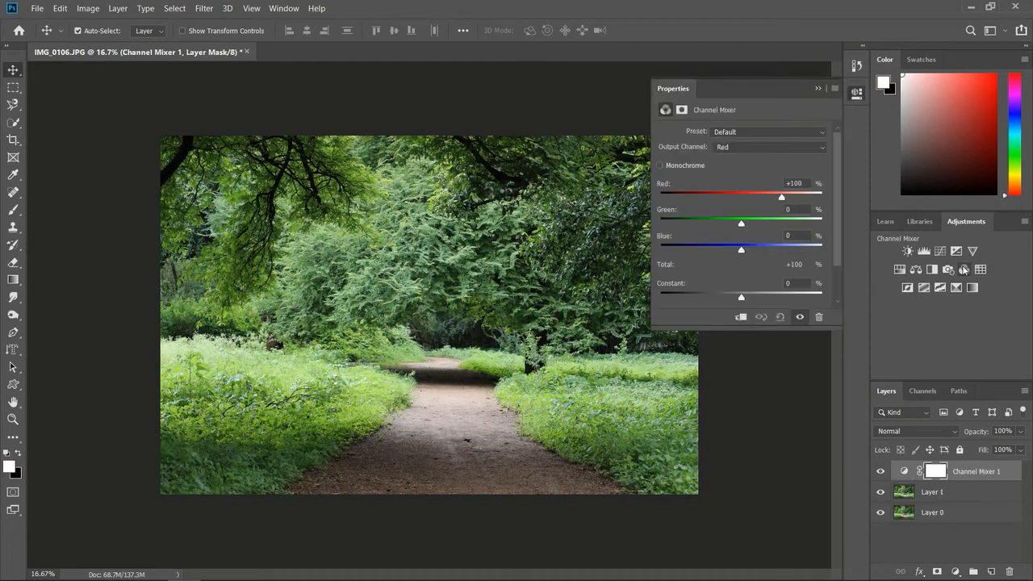
- In the Channel Mixer's Red output channel, set Red to -17% and Green to +125%
drag(741, 224, 764, 232)
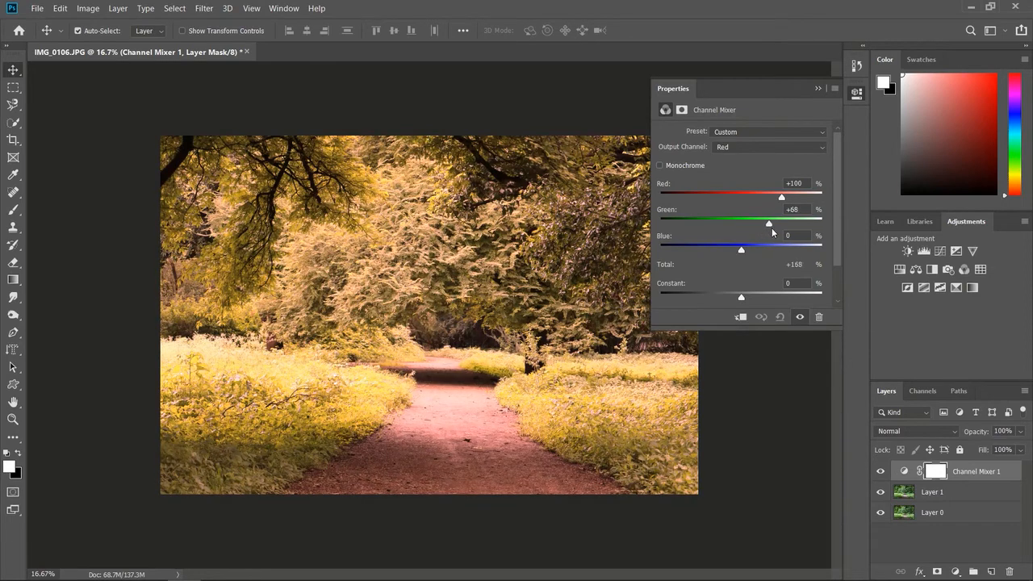
drag(771, 233, 733, 203)
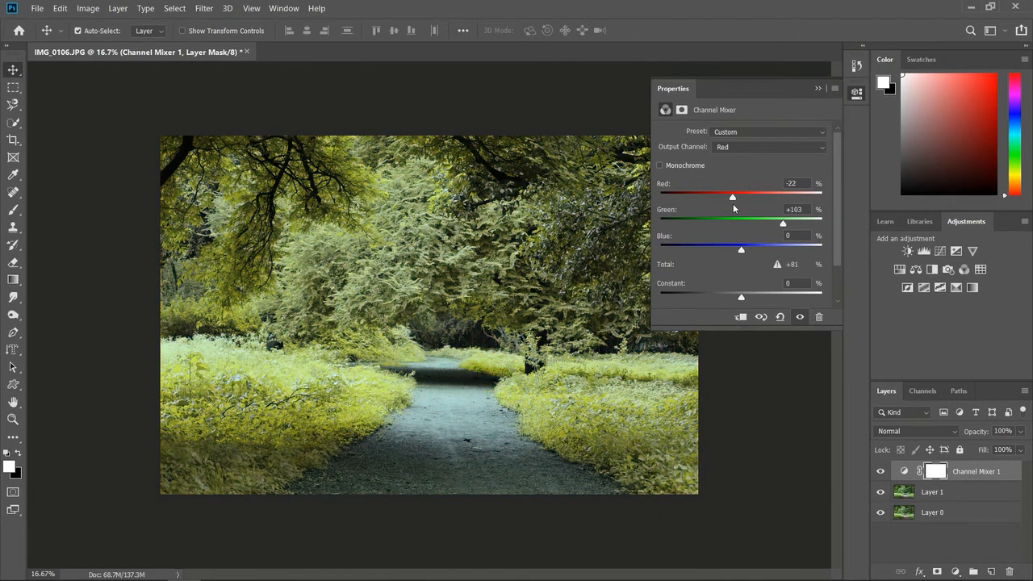
drag(734, 204, 791, 224)
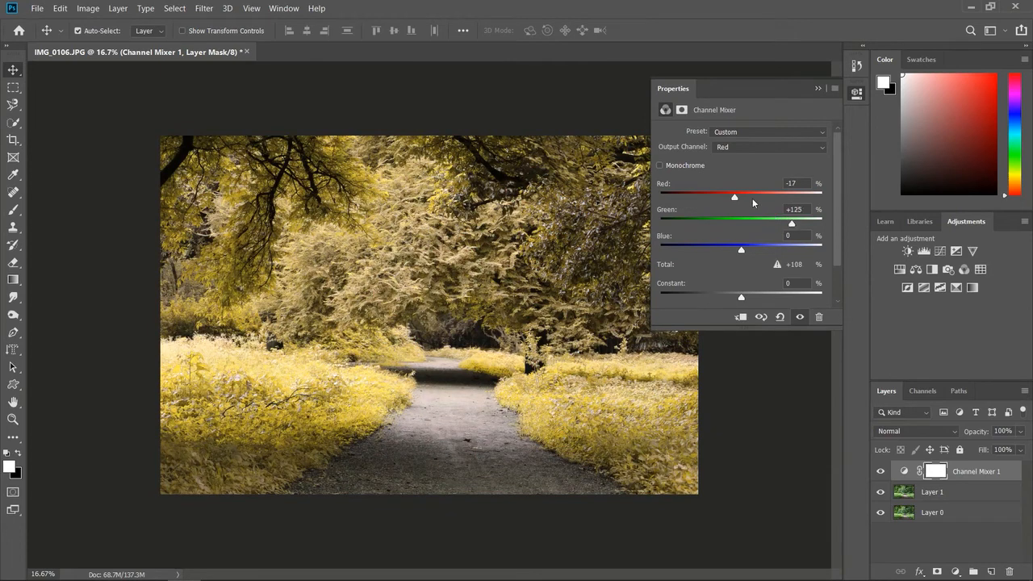
click(817, 88)
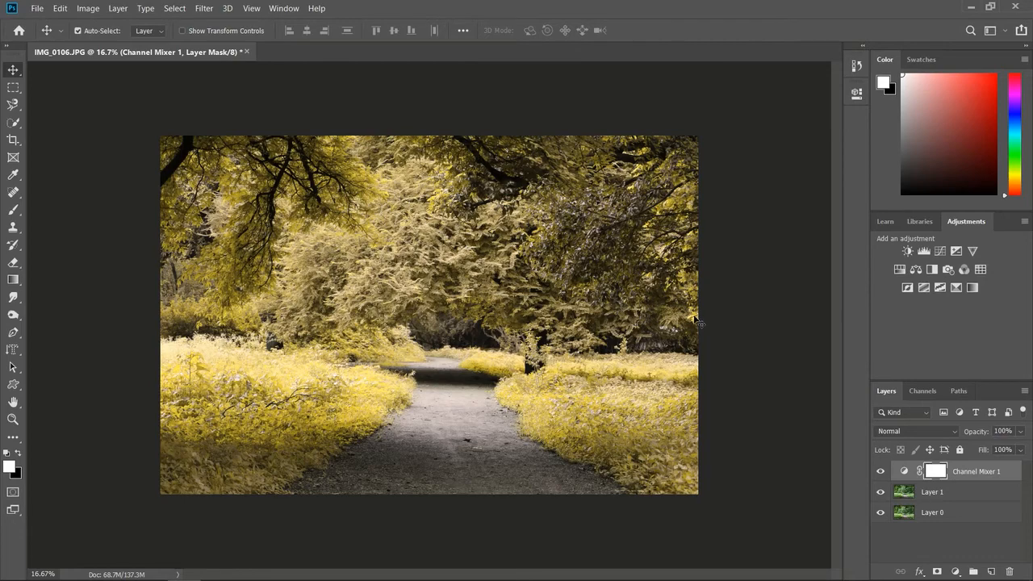
- Compare the forest photo with and without the Channel Mixer effect by toggling that layer's visibility
key(ctrl+plus)
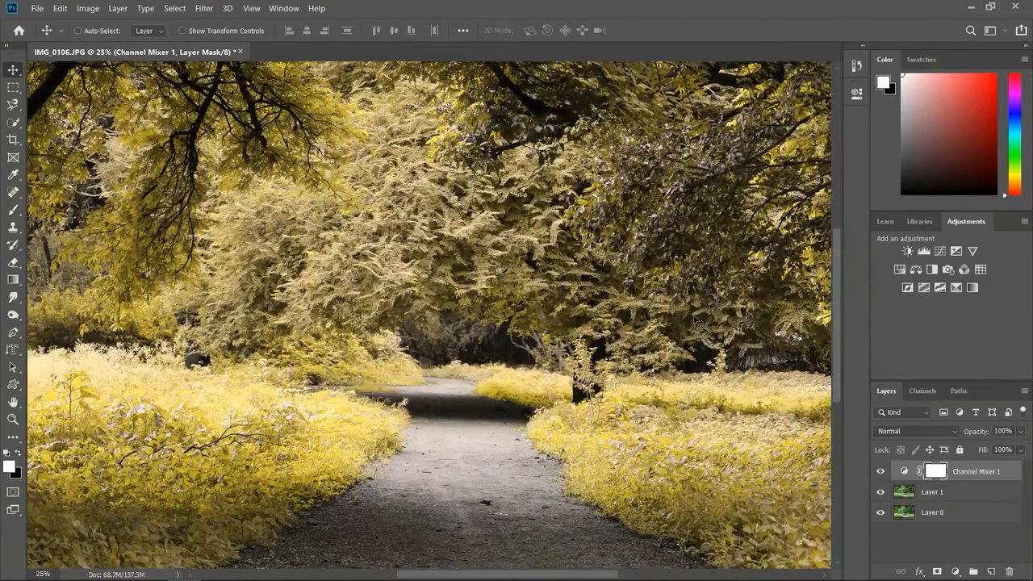
key(ctrl+minus)
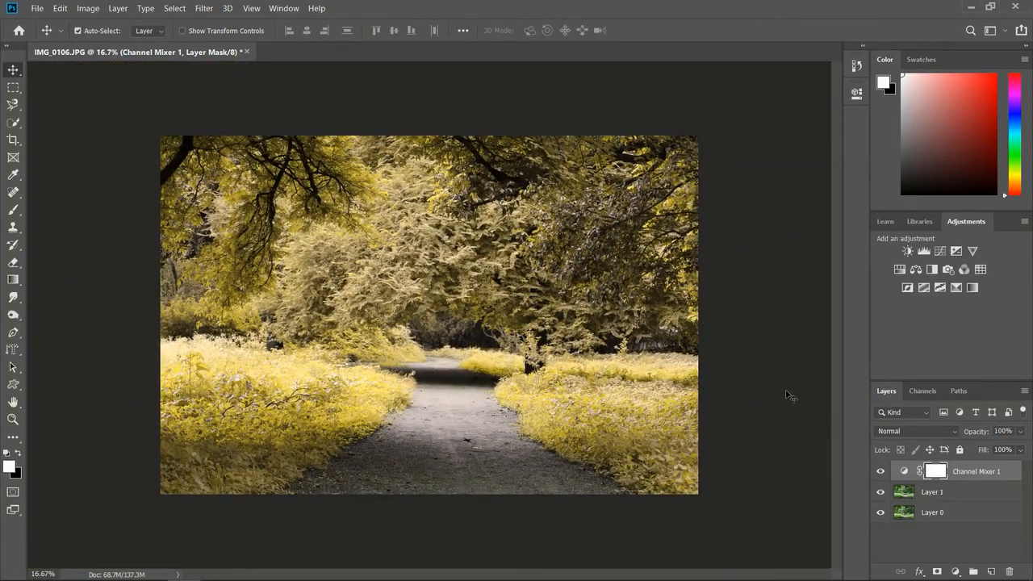
click(881, 472)
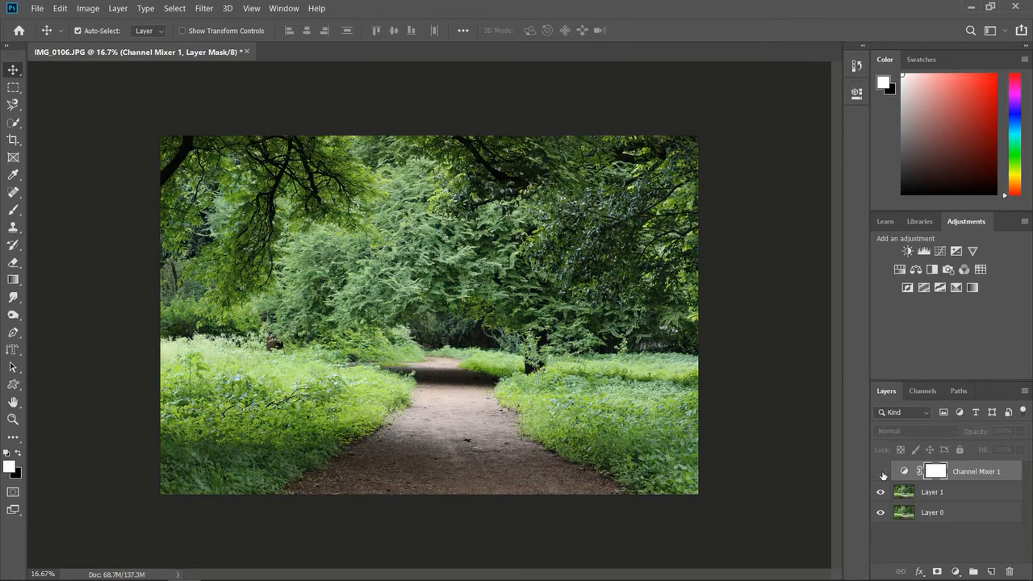
click(880, 472)
click(882, 473)
click(881, 473)
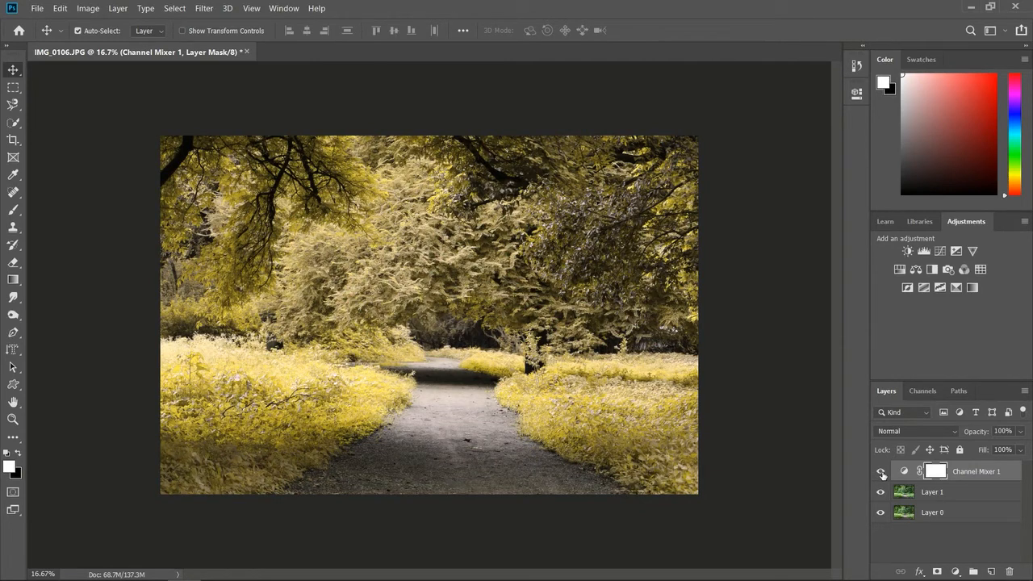
click(881, 473)
click(882, 473)
click(882, 473)
click(882, 473)
- Move Layer 0 above the Channel Mixer layer and back to the bottom of the stack, leaving no layer selected
drag(915, 518, 937, 471)
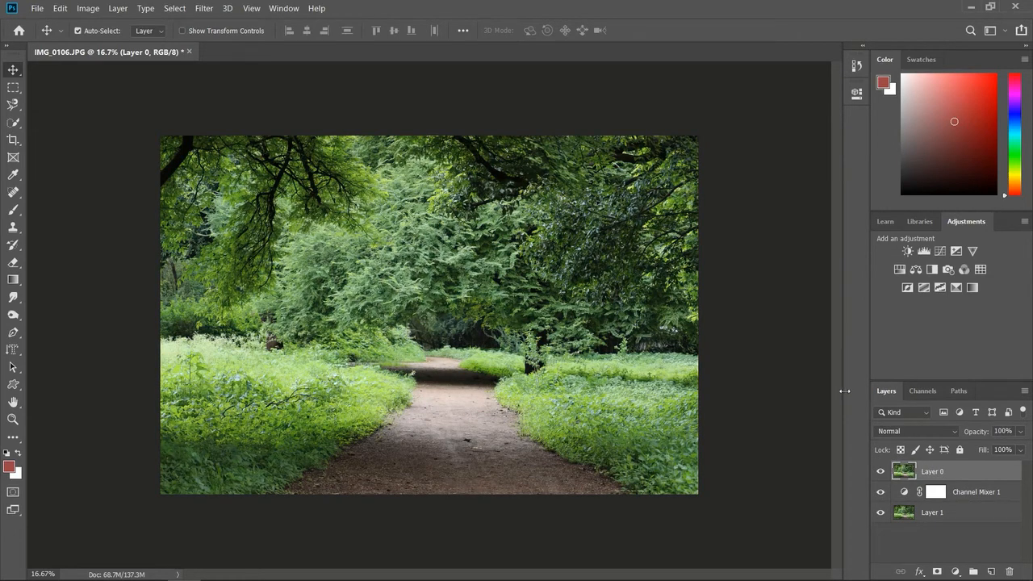
drag(916, 472, 912, 529)
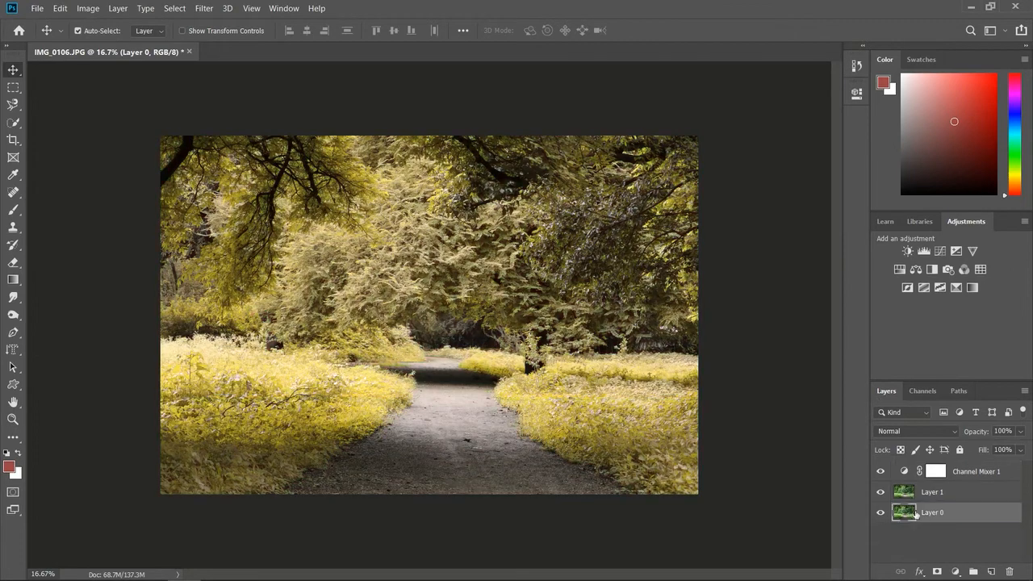
click(894, 543)
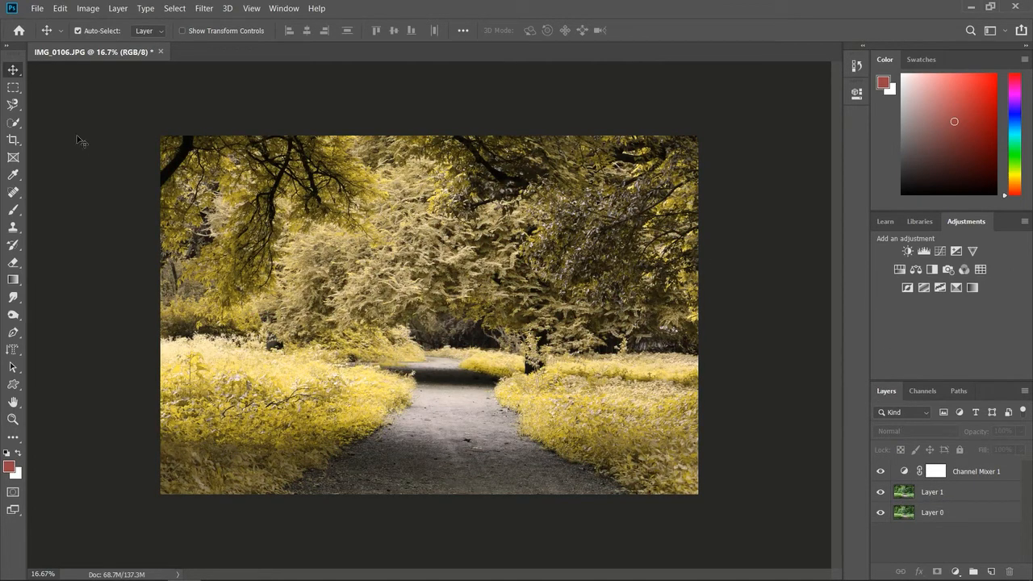
- On Layer 1, select the grass to the right of the path, including the far patch, with the Quick Selection tool
click(13, 123)
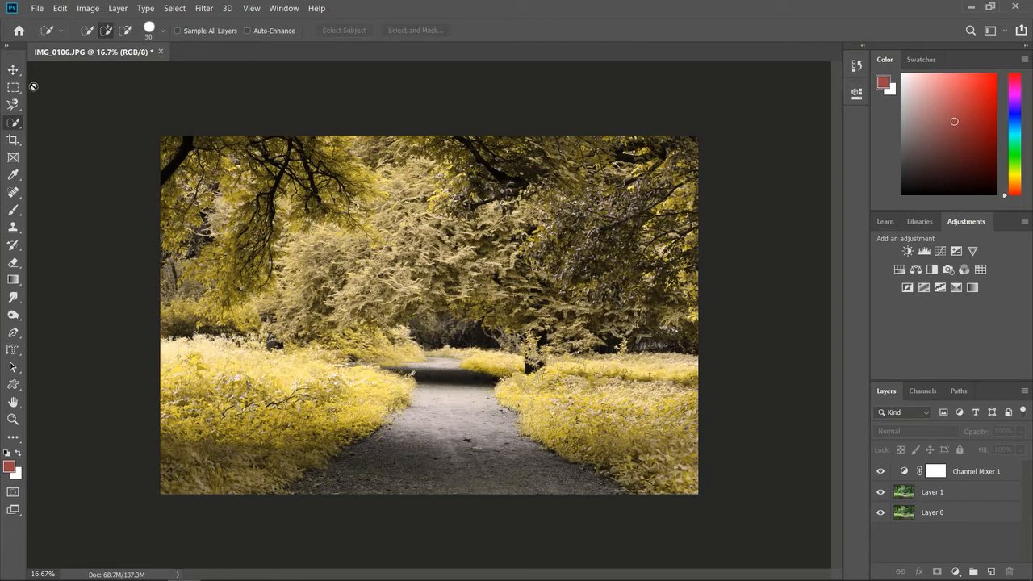
click(13, 70)
click(237, 206)
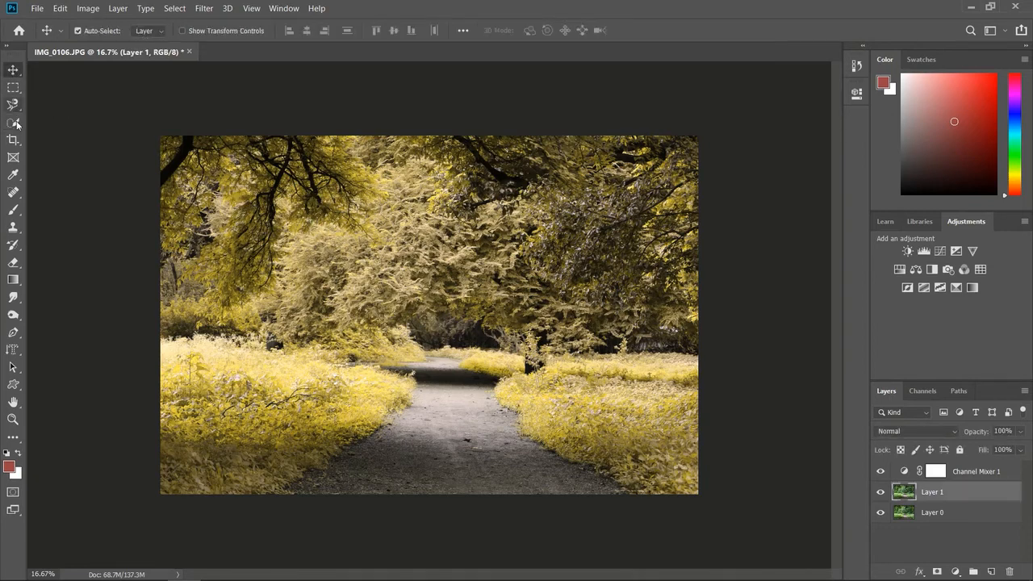
key(ctrl+plus)
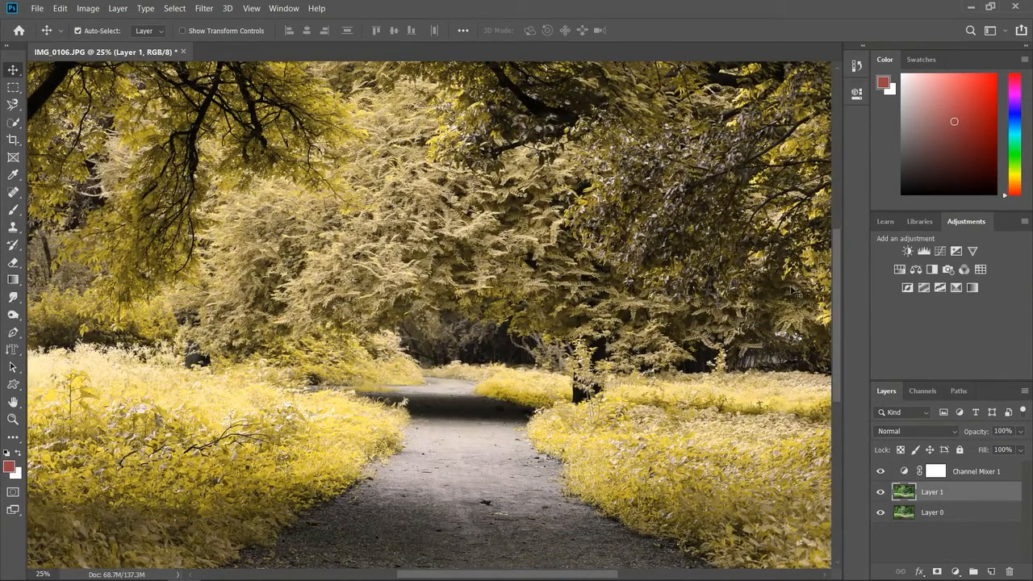
drag(834, 299, 840, 333)
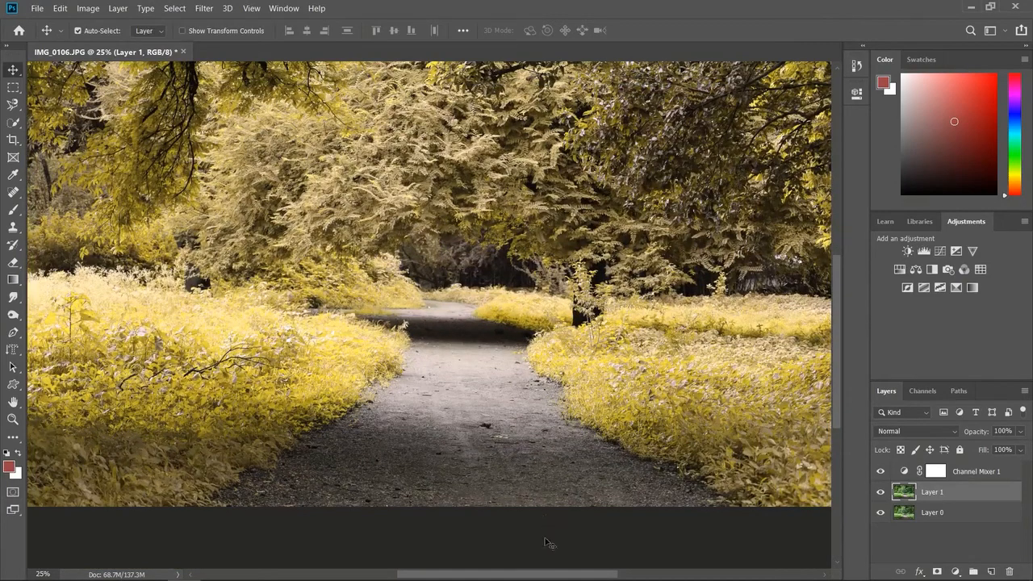
scroll(565, 553, right, 3)
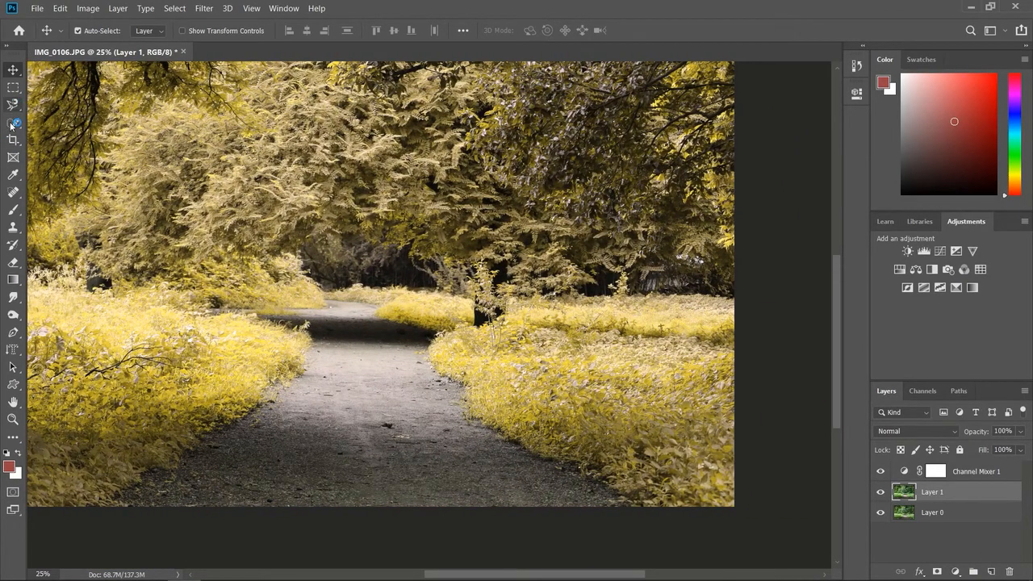
click(13, 121)
mouse_move(533, 371)
mouse_down()
mouse_move(480, 416)
mouse_move(547, 435)
mouse_move(532, 440)
mouse_move(557, 454)
mouse_move(525, 371)
mouse_move(452, 355)
mouse_move(440, 339)
mouse_move(464, 380)
mouse_move(581, 347)
mouse_move(512, 329)
mouse_move(509, 311)
mouse_move(710, 315)
mouse_move(714, 343)
mouse_move(610, 367)
mouse_move(638, 436)
mouse_up()
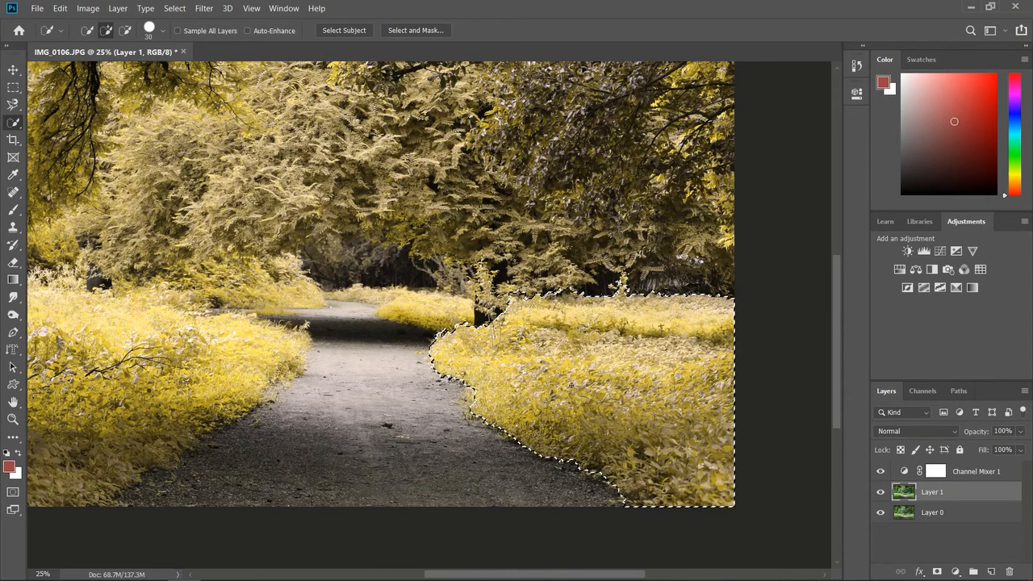
drag(423, 305, 409, 314)
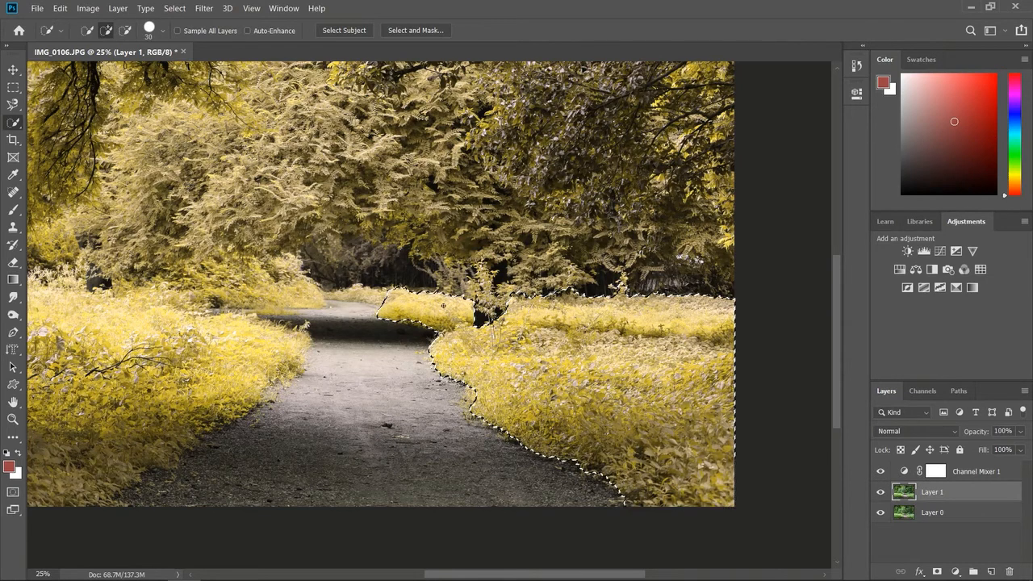
- Add a Hue/Saturation adjustment masked to the selected grass and try shifting its Master hue
click(900, 270)
click(901, 270)
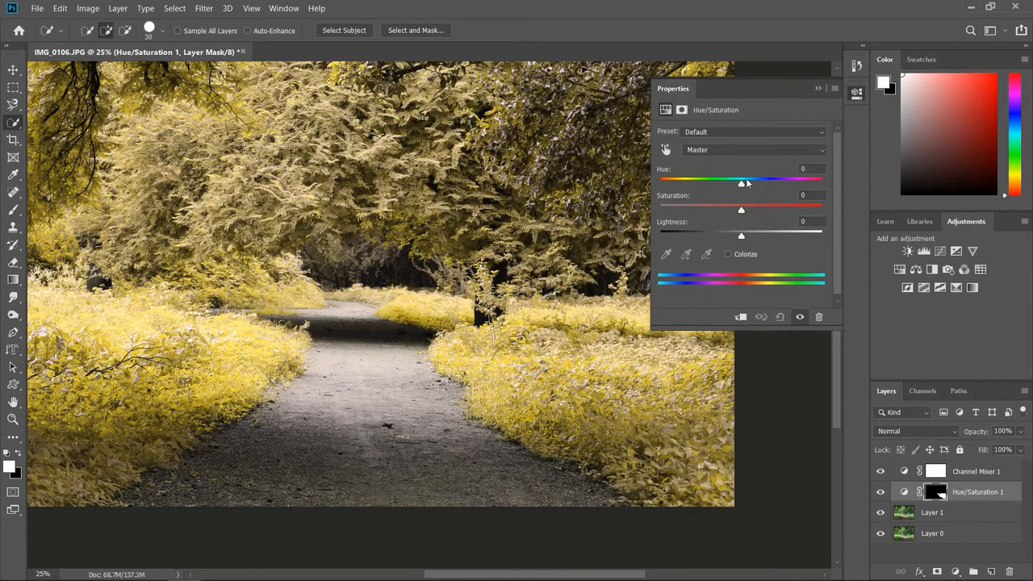
drag(740, 179, 792, 196)
key(ctrl+z)
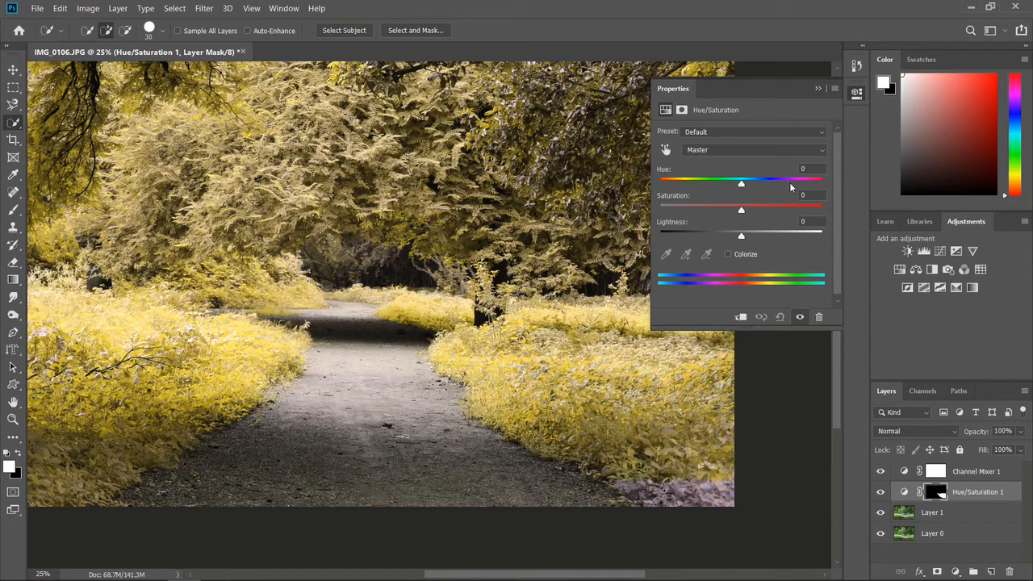
- Try shifting the hue of the Yellows range in the grass's Hue/Saturation adjustment, and undo the shift
click(753, 151)
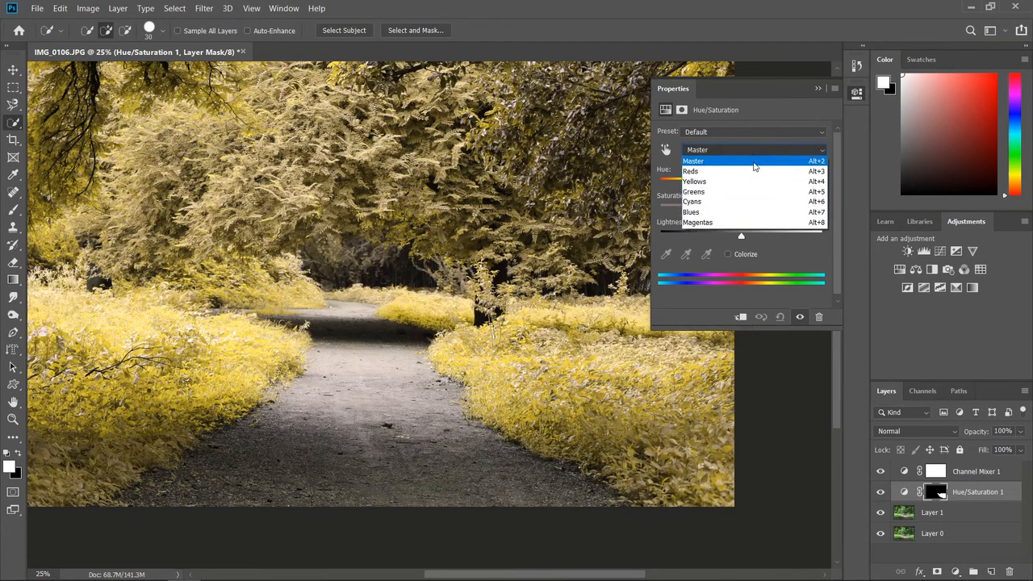
click(742, 182)
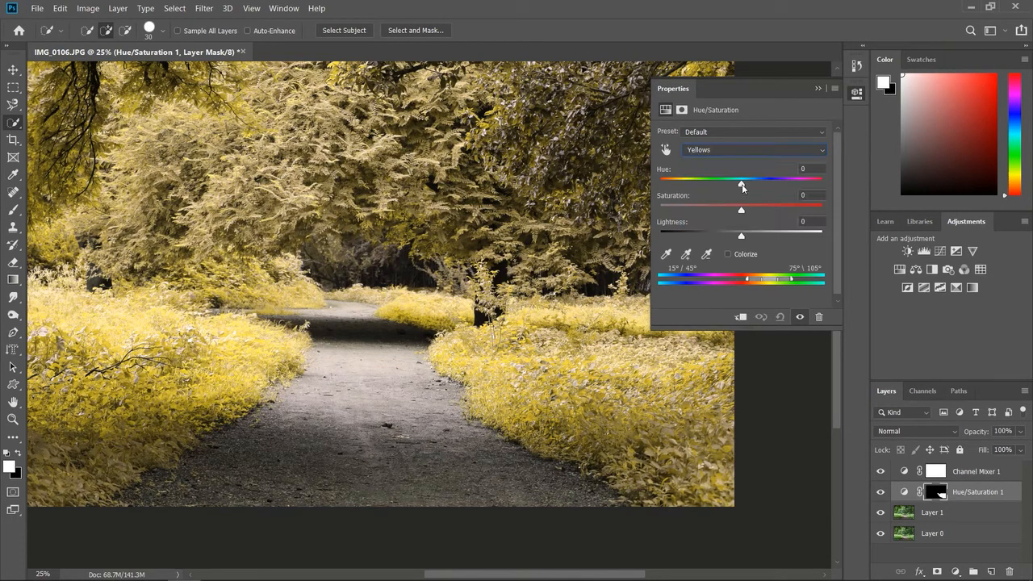
drag(743, 187, 805, 188)
key(ctrl+z)
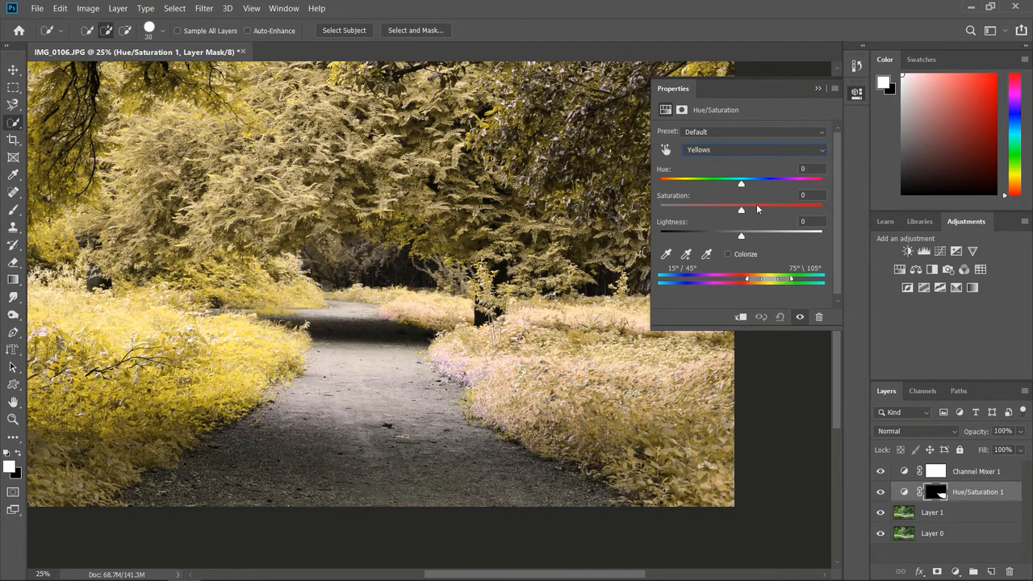
- Try shifting the hue of the Greens range in the grass's Hue/Saturation adjustment, and undo the shift
click(740, 149)
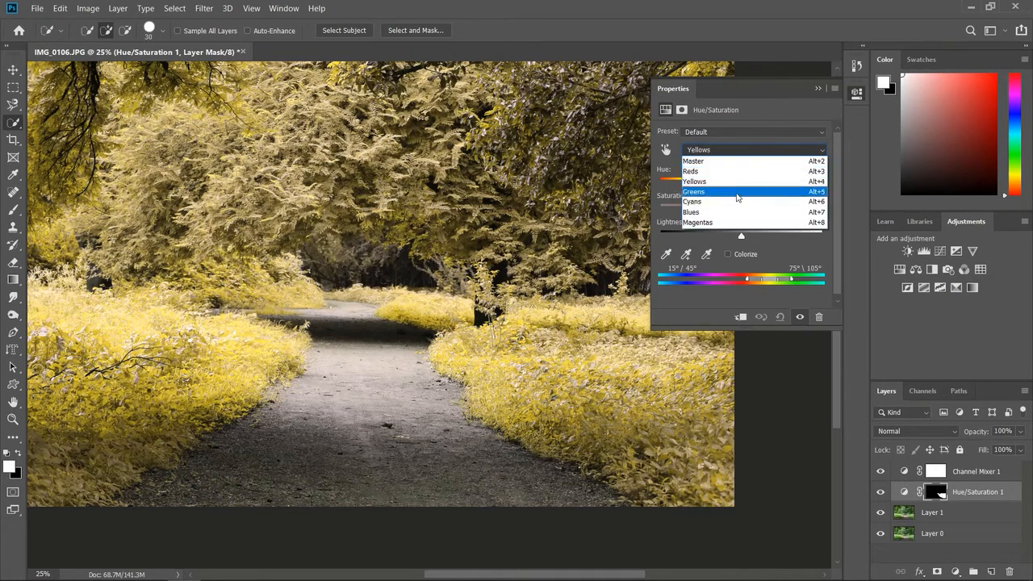
click(734, 197)
drag(741, 185, 789, 201)
key(ctrl+z)
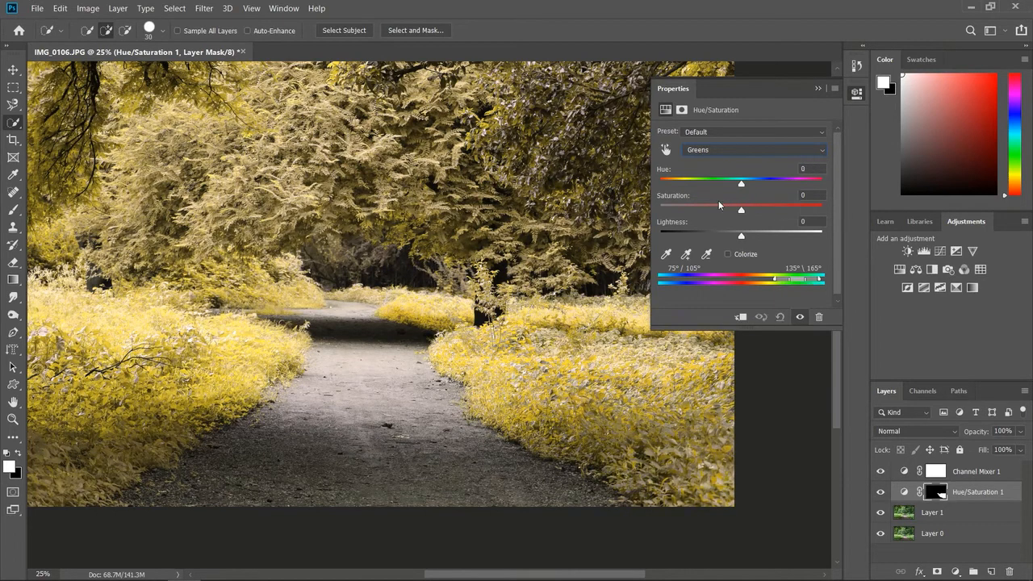
- Set the Master hue of Hue/Saturation 1 to +94 and move that layer above Channel Mixer 1
click(737, 150)
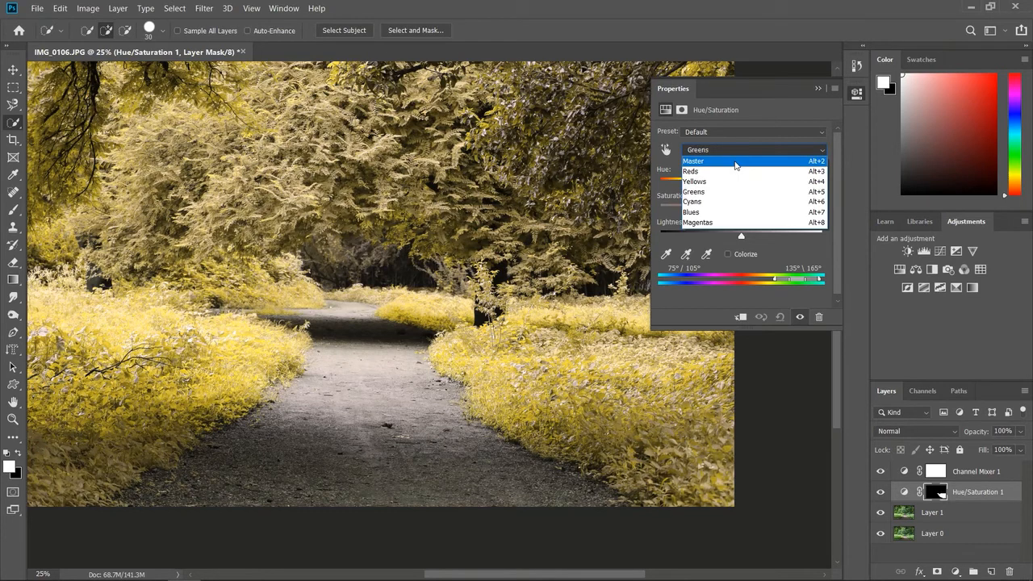
click(735, 162)
drag(742, 184, 795, 207)
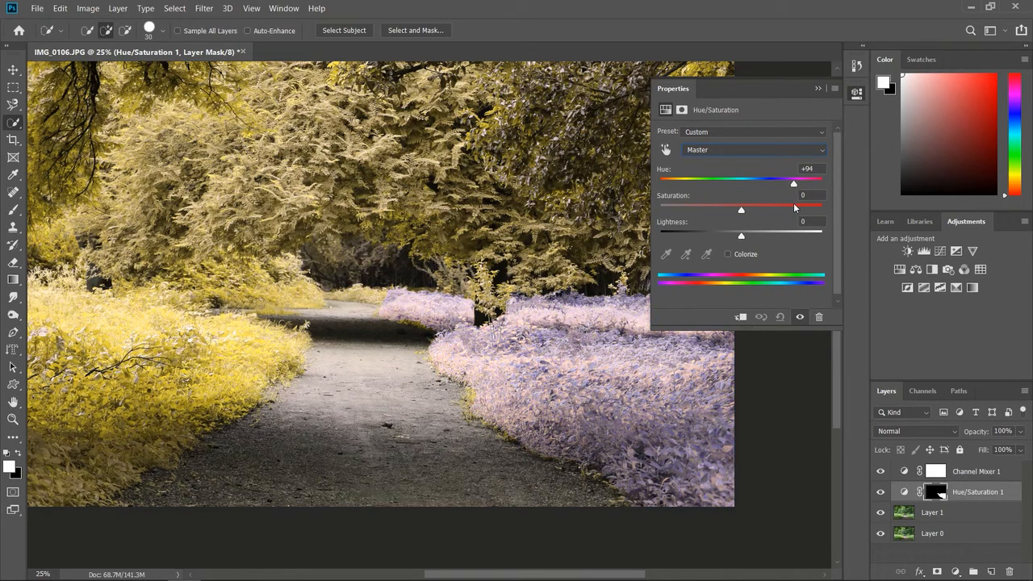
drag(964, 476, 960, 501)
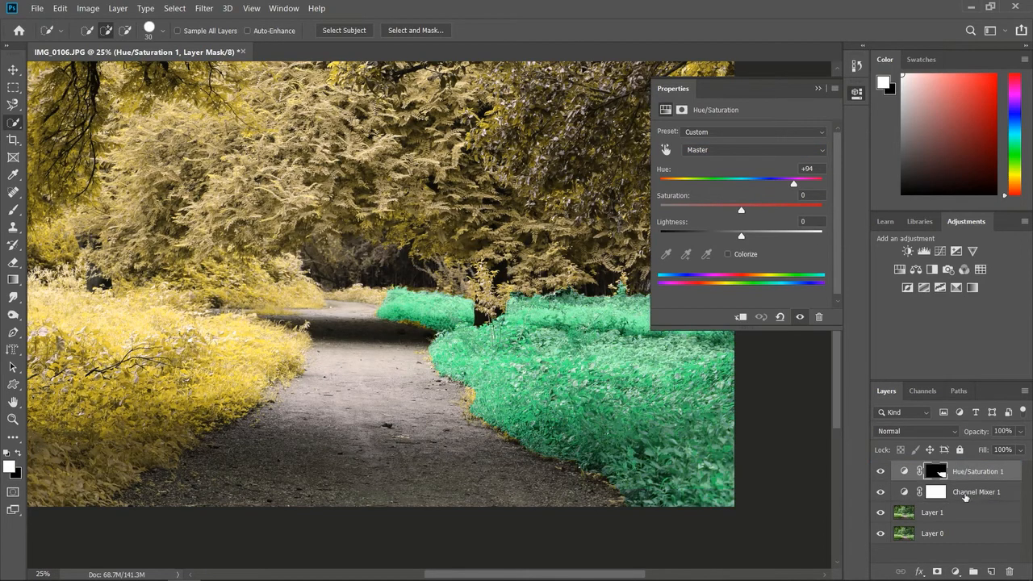
- Lower the Master hue of Hue/Saturation 1 until the grass right of the path turns orange-red, and collapse its properties
drag(792, 183, 711, 193)
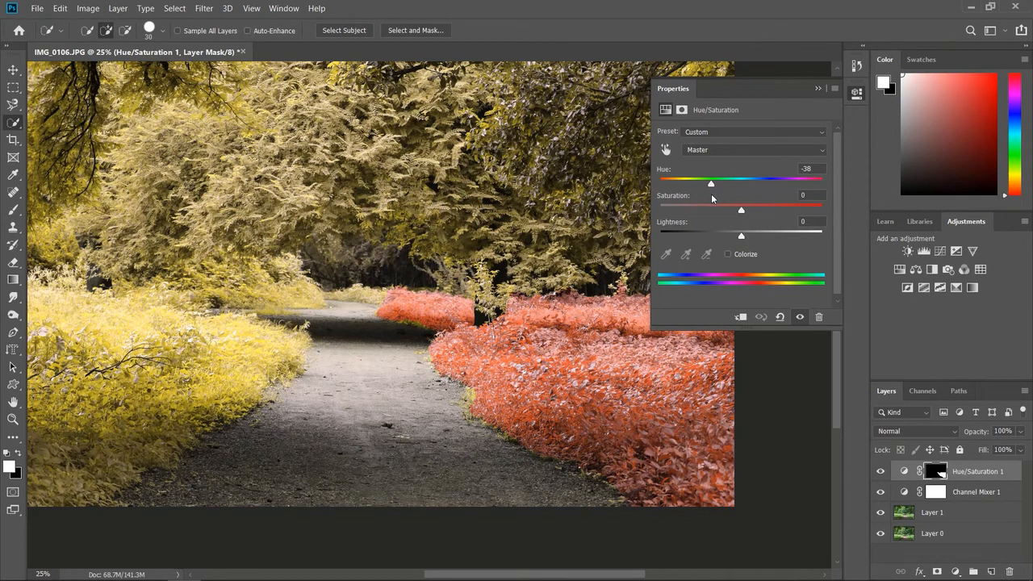
drag(712, 194, 678, 189)
drag(675, 192, 713, 215)
click(816, 89)
key(ctrl+minus)
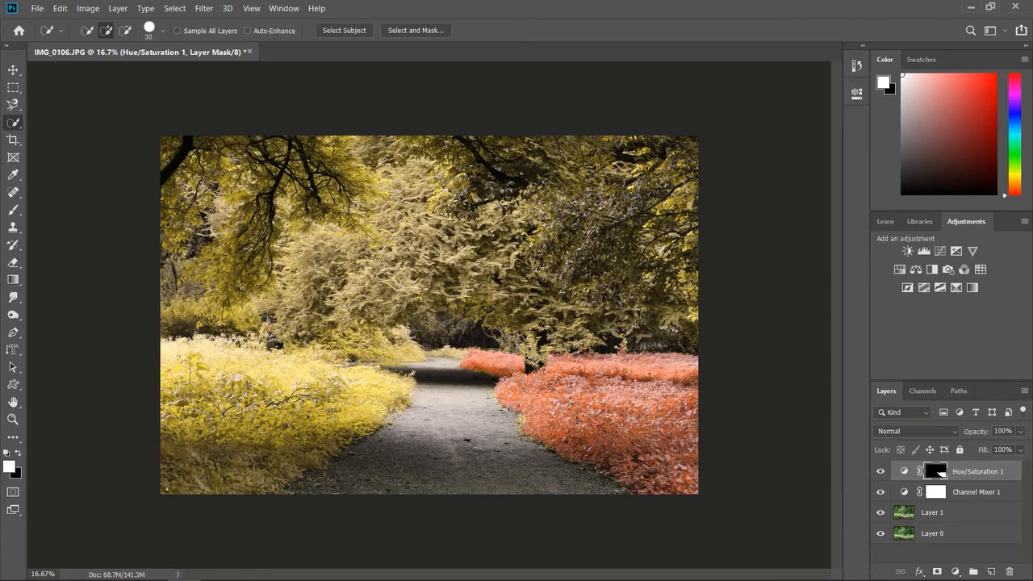
- Select the large grass area left of the path up to the path's edge with the Quick Selection tool
mouse_move(168, 485)
mouse_down()
mouse_move(276, 480)
mouse_move(310, 442)
mouse_up()
key(ctrl+d)
mouse_move(166, 489)
mouse_down()
mouse_move(267, 476)
mouse_move(341, 406)
mouse_move(172, 355)
mouse_move(173, 483)
mouse_move(172, 351)
mouse_move(182, 347)
mouse_move(275, 364)
mouse_move(331, 359)
mouse_move(391, 383)
mouse_move(299, 460)
mouse_move(310, 480)
mouse_up()
key(ctrl+d)
key(ctrl+z)
click(354, 426)
drag(351, 429, 325, 452)
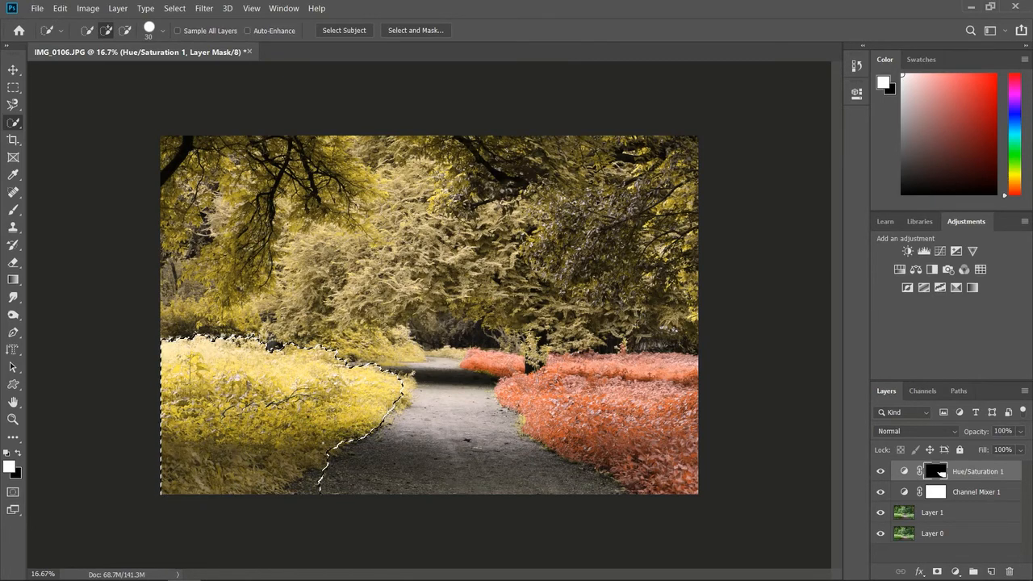
key(ctrl+z)
key(ctrl+shift+z)
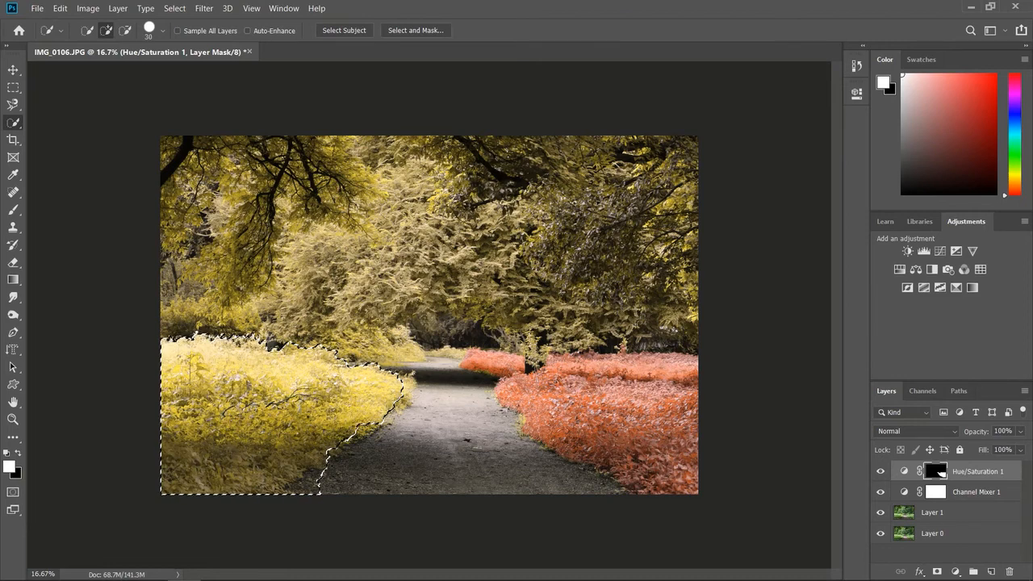
click(408, 382)
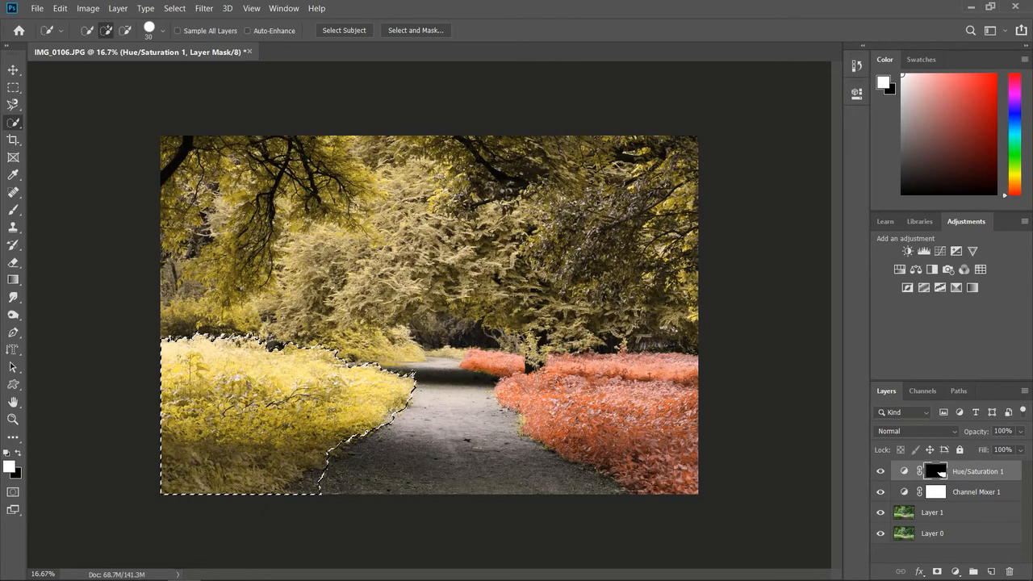
- Extend the selection to the far patch of grass behind the area left of the path
click(347, 348)
click(402, 354)
click(397, 340)
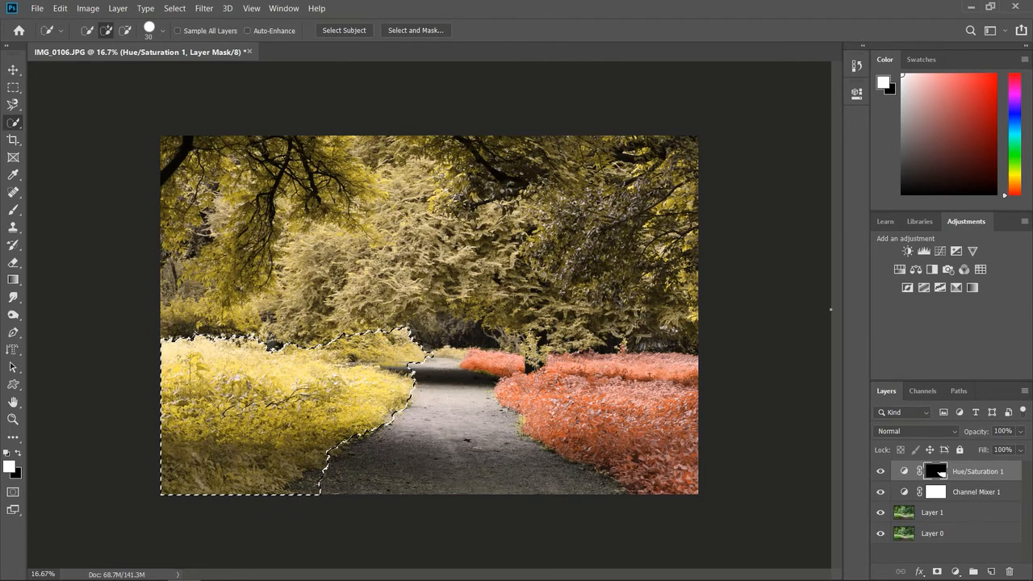
- Add a second Hue/Saturation adjustment masked to the selected grass and set its Master hue to about -31
click(899, 270)
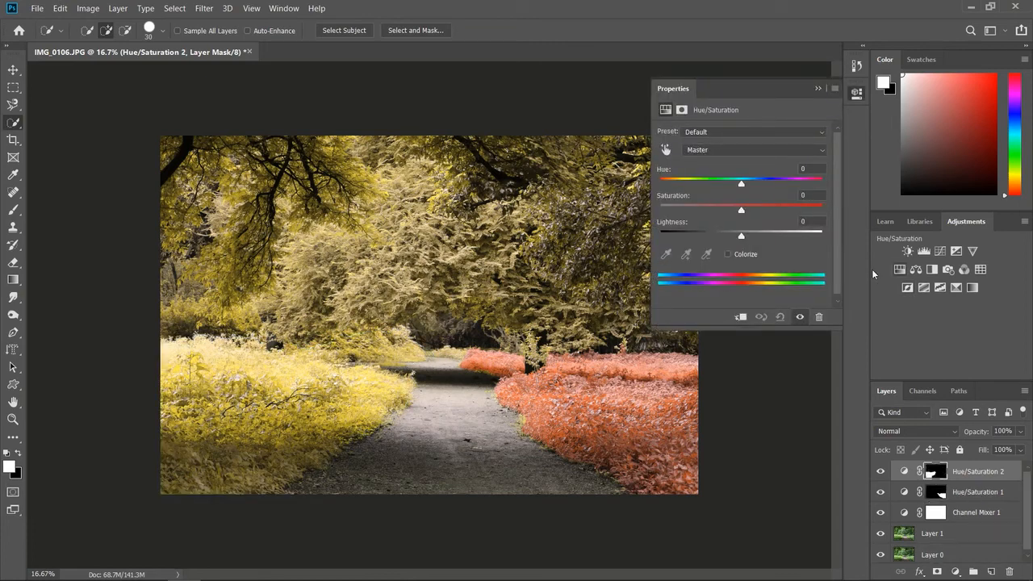
drag(739, 189, 720, 187)
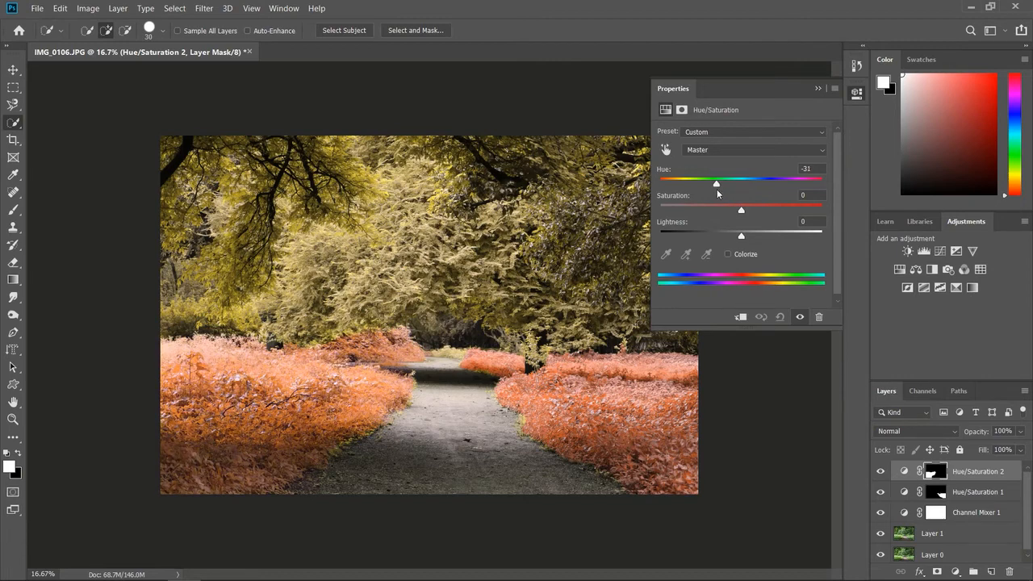
click(819, 89)
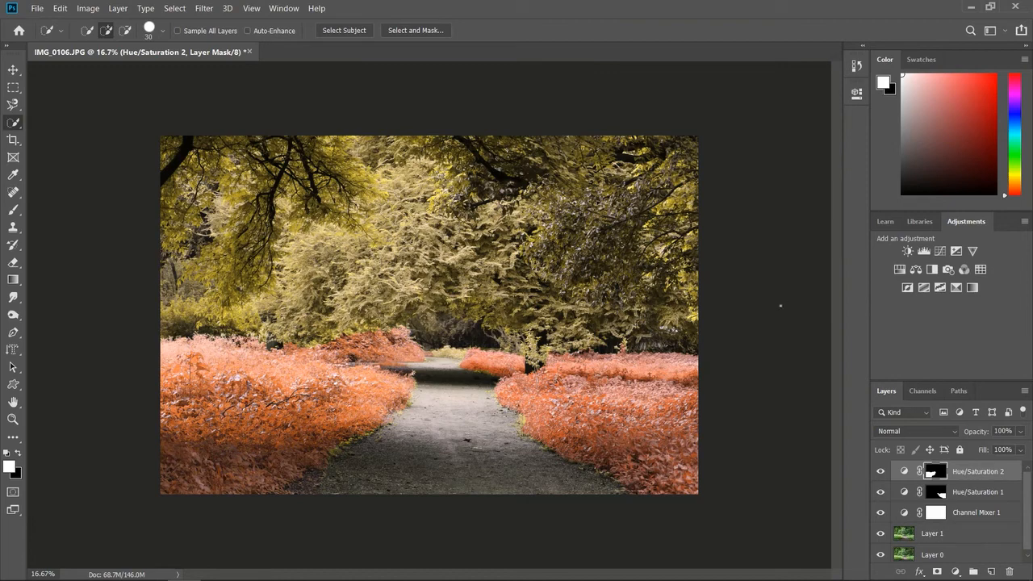
- Compare the photo with Channel Mixer 1 and the two Hue/Saturation layers hidden in different combinations, leaving all of them visible
click(881, 471)
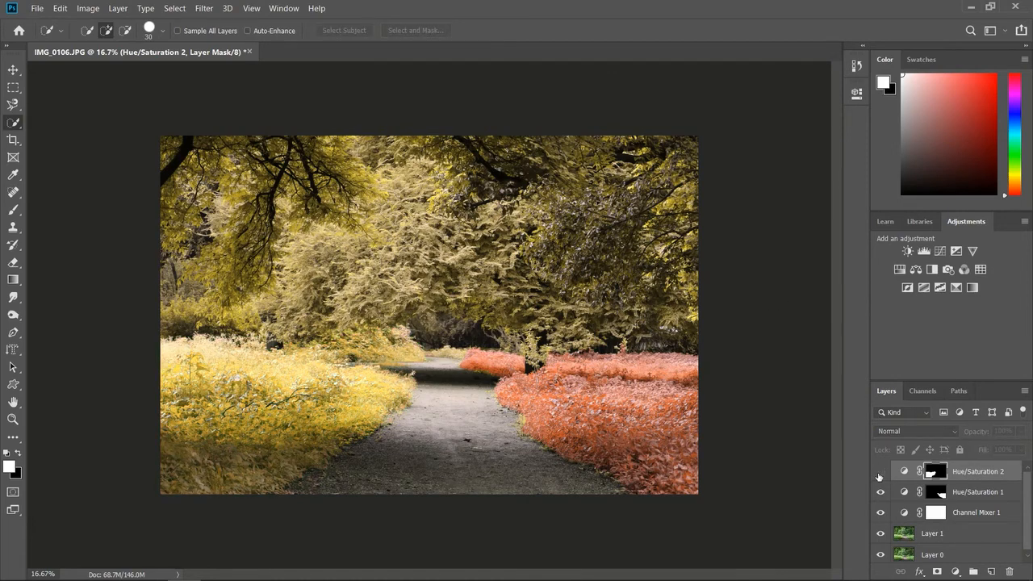
click(880, 492)
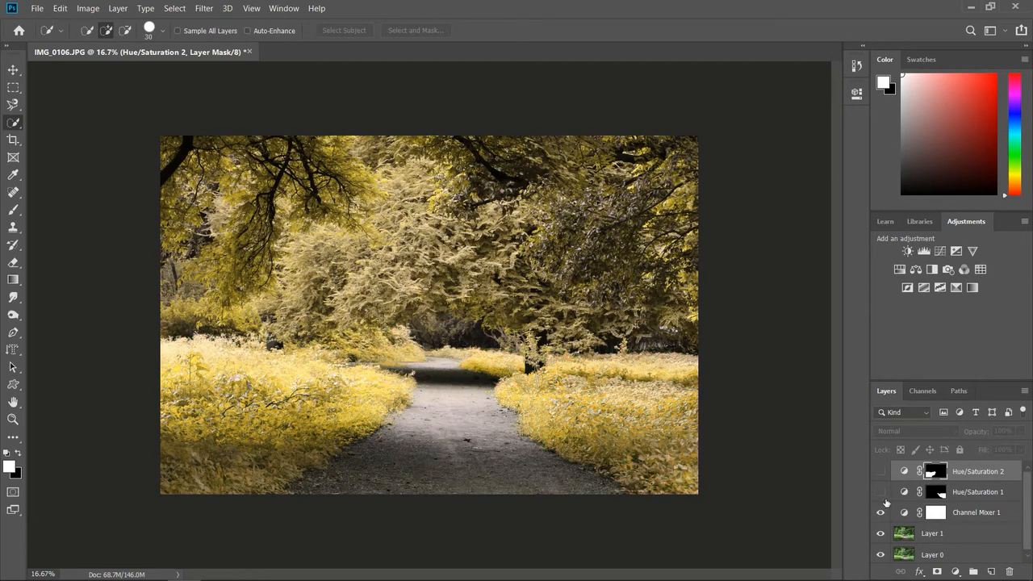
click(881, 513)
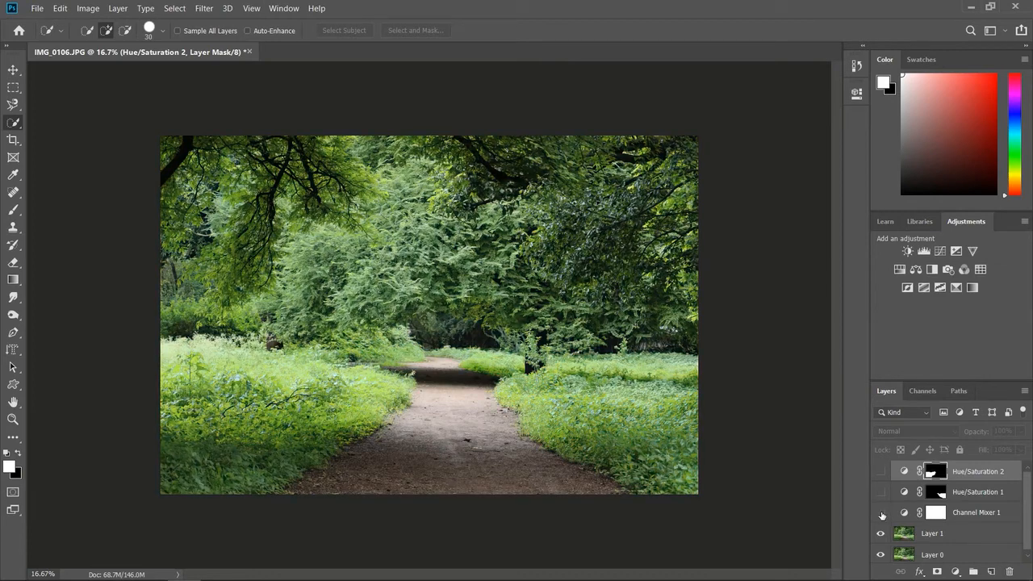
drag(881, 472, 882, 491)
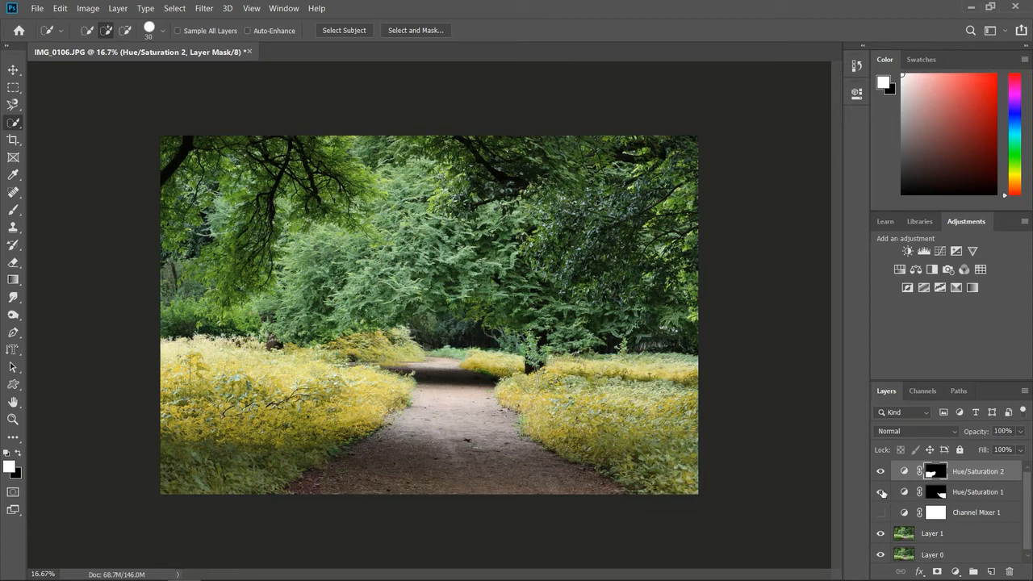
drag(883, 494, 883, 476)
click(881, 512)
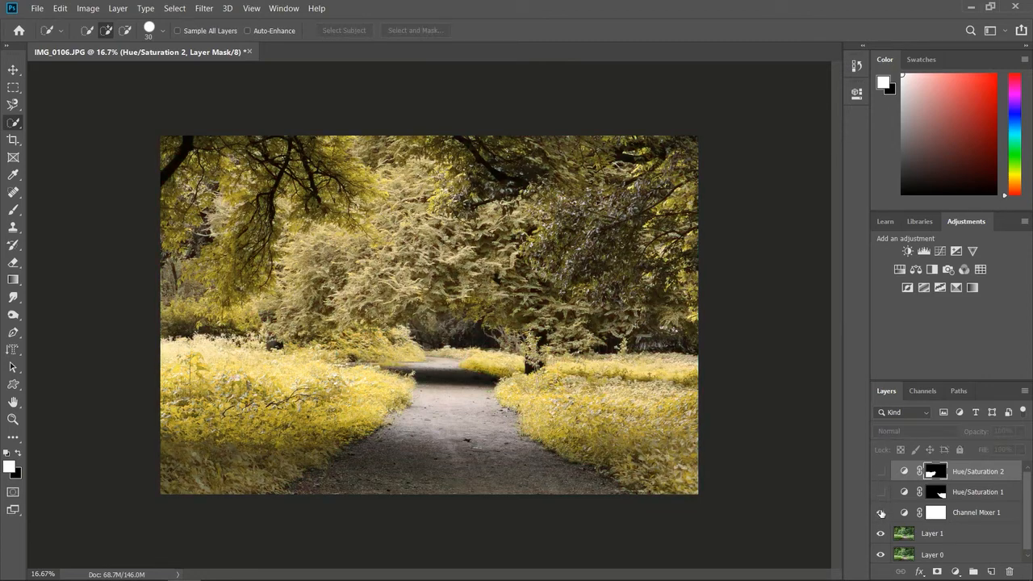
drag(881, 492, 883, 475)
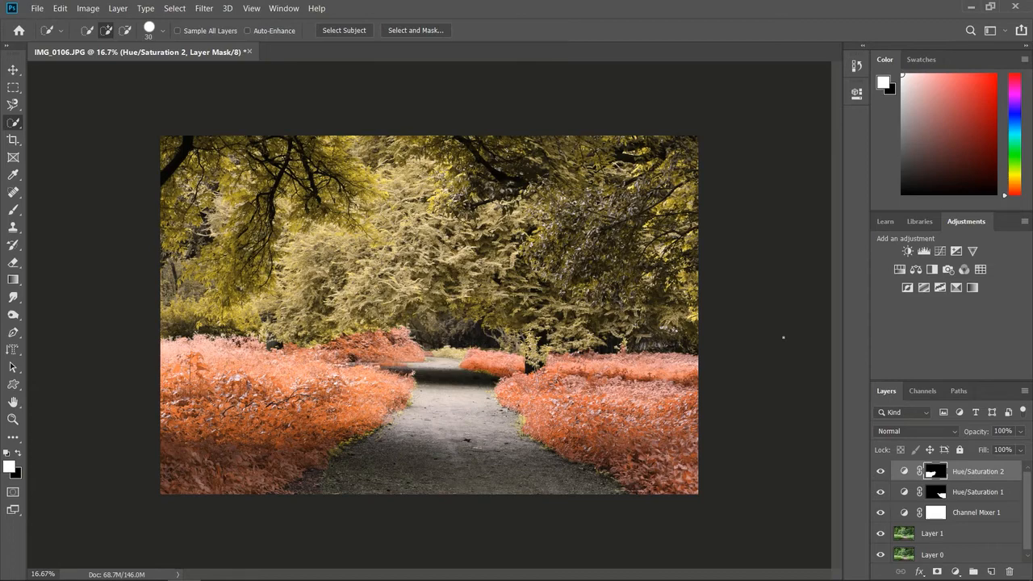
- Hide both Hue/Saturation layers and switch Channel Mixer 1 off and on to compare the looks
key(ctrl+plus)
key(ctrl+minus)
click(881, 471)
click(881, 492)
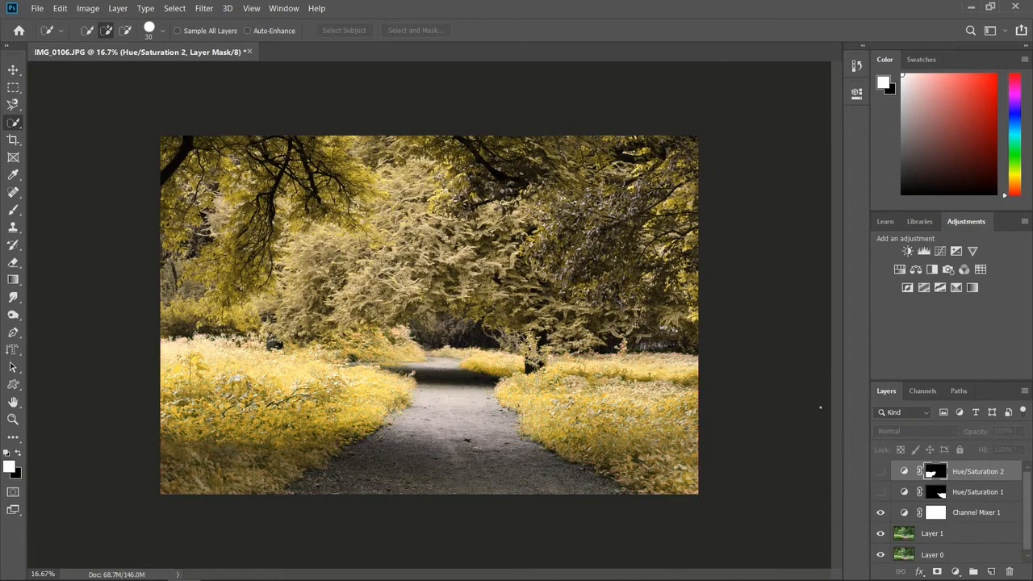
click(881, 513)
click(881, 512)
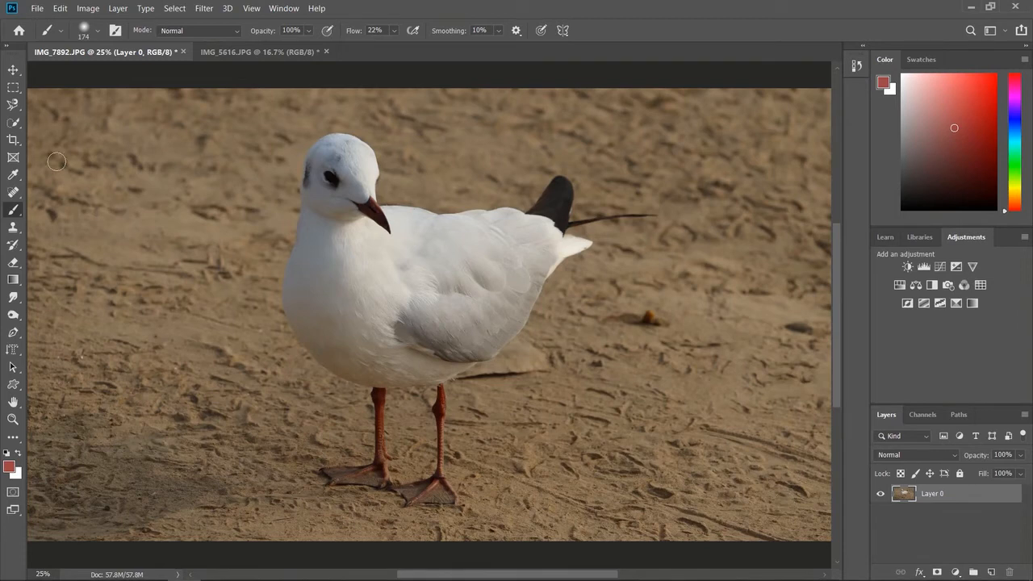
- Add a Gradient Map adjustment layer to the seagull photo IMG_7892.JPG and show its gradient presets
click(13, 69)
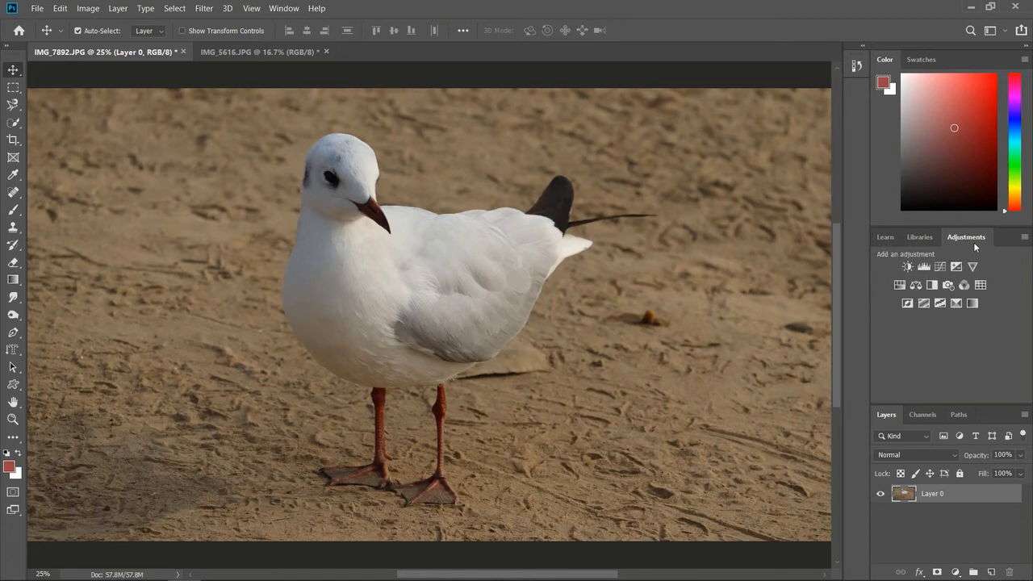
click(974, 304)
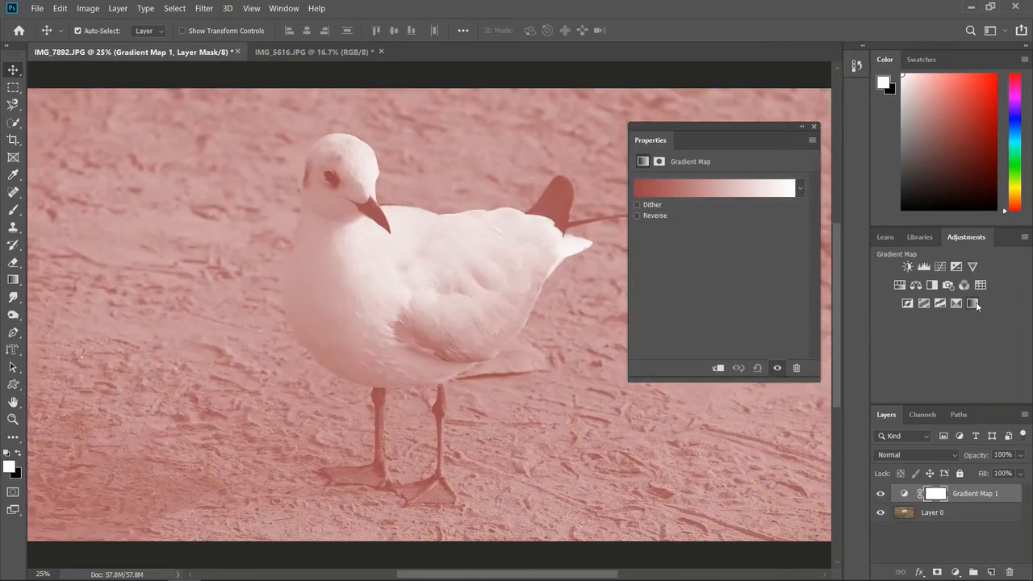
click(802, 189)
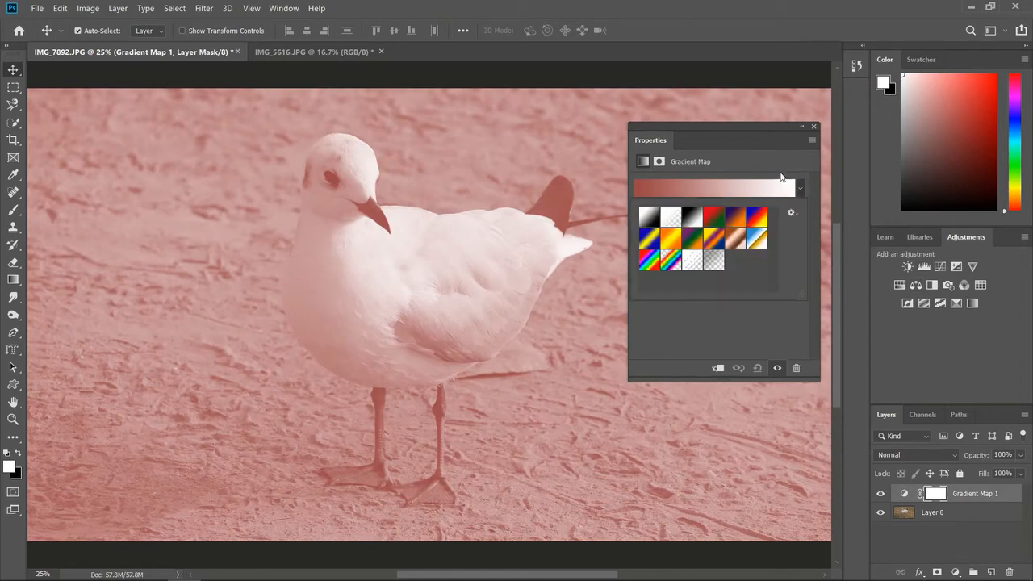
- Try the first row of gradient presets on the seagull, from the white-to-black one to blue-red-yellow
click(646, 223)
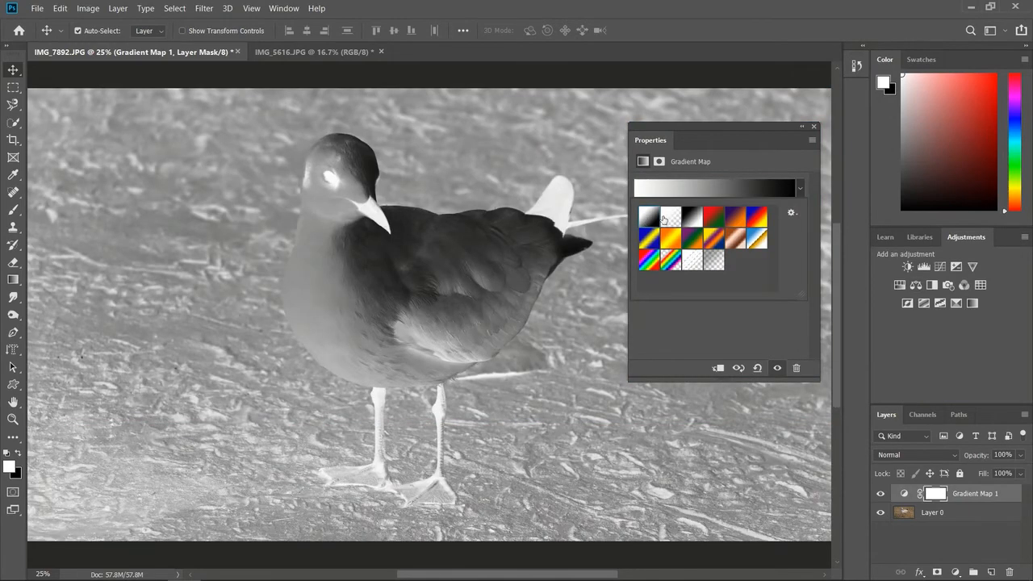
click(669, 220)
click(691, 219)
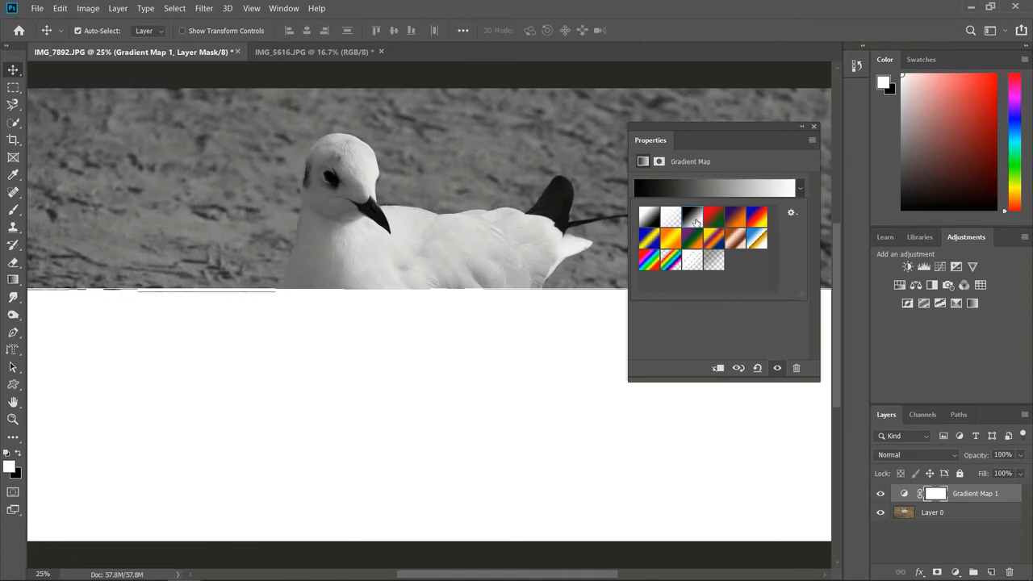
click(713, 219)
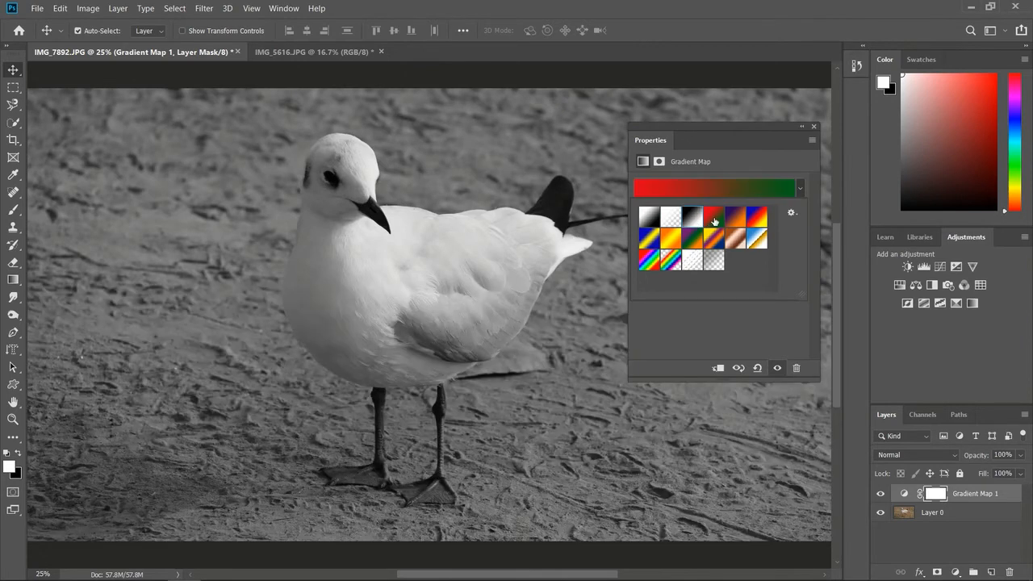
click(730, 220)
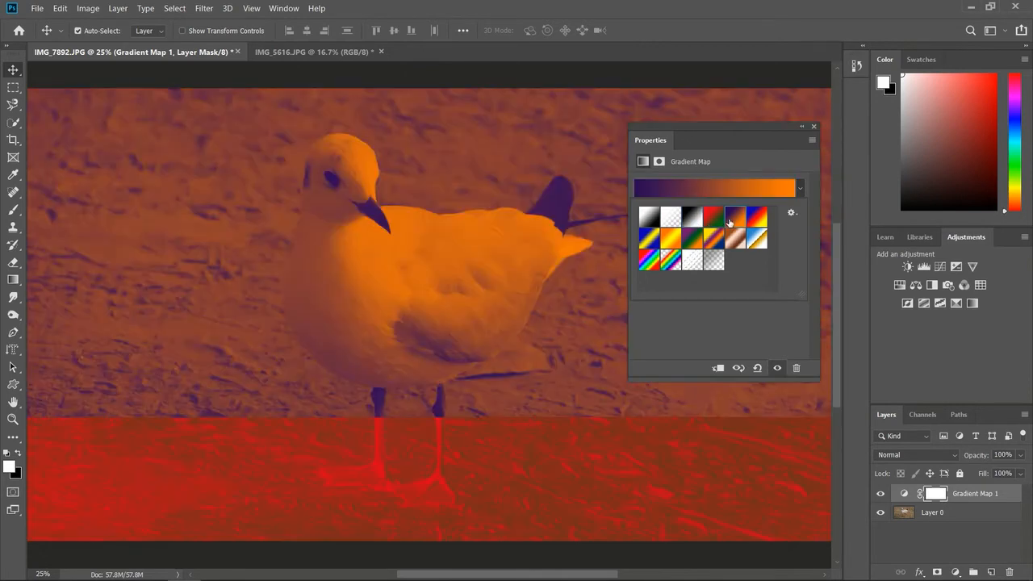
click(761, 224)
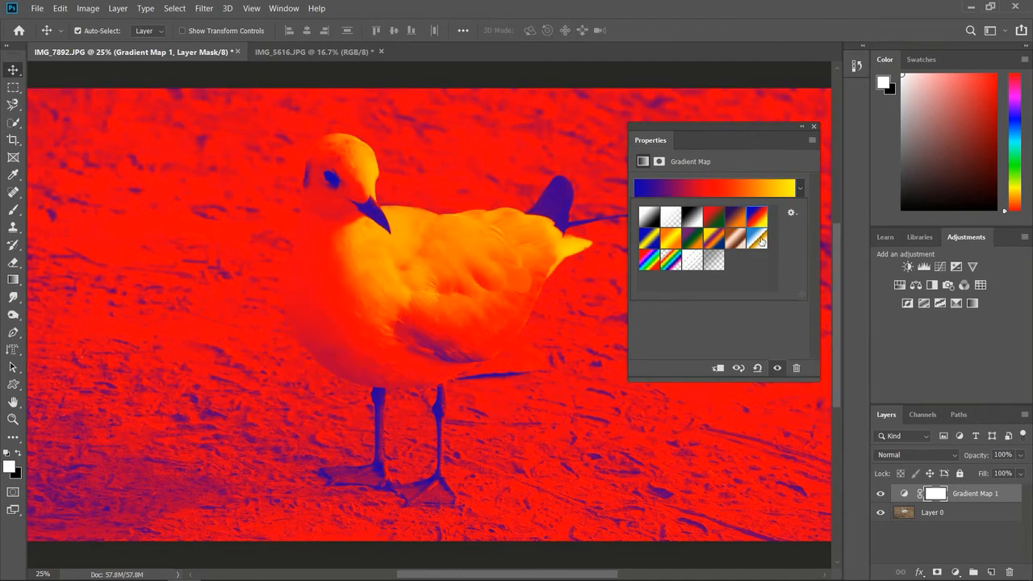
- Try the second row of gradient presets on the seagull, including copper, violet-green-orange and orange-yellow-orange
click(758, 241)
click(736, 240)
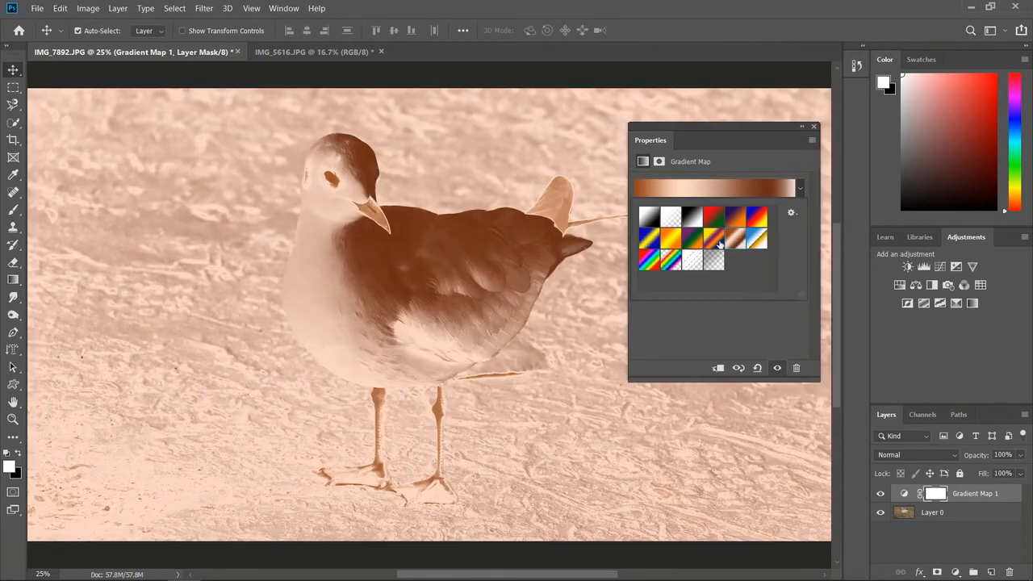
click(715, 243)
click(685, 241)
click(672, 240)
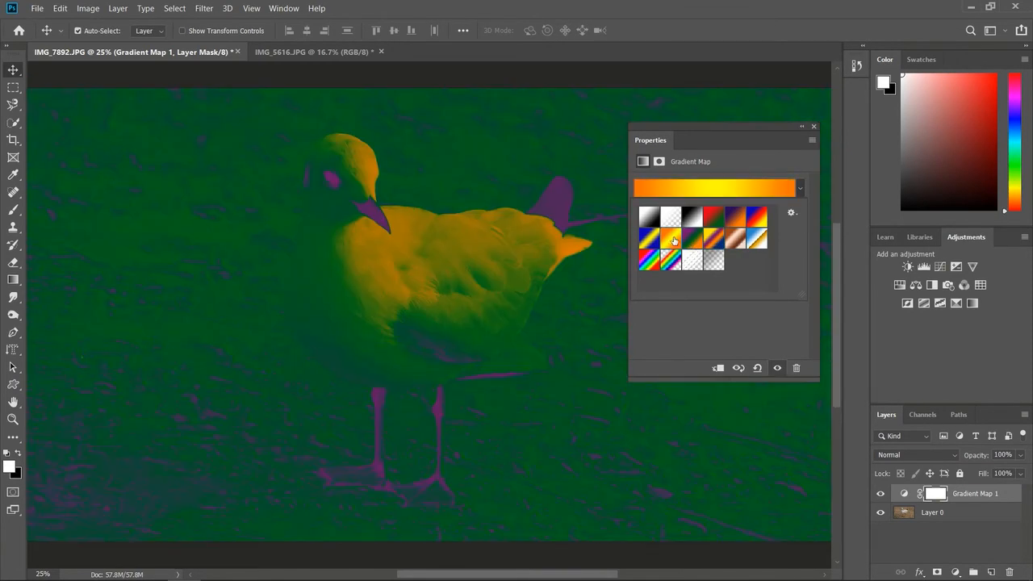
click(652, 240)
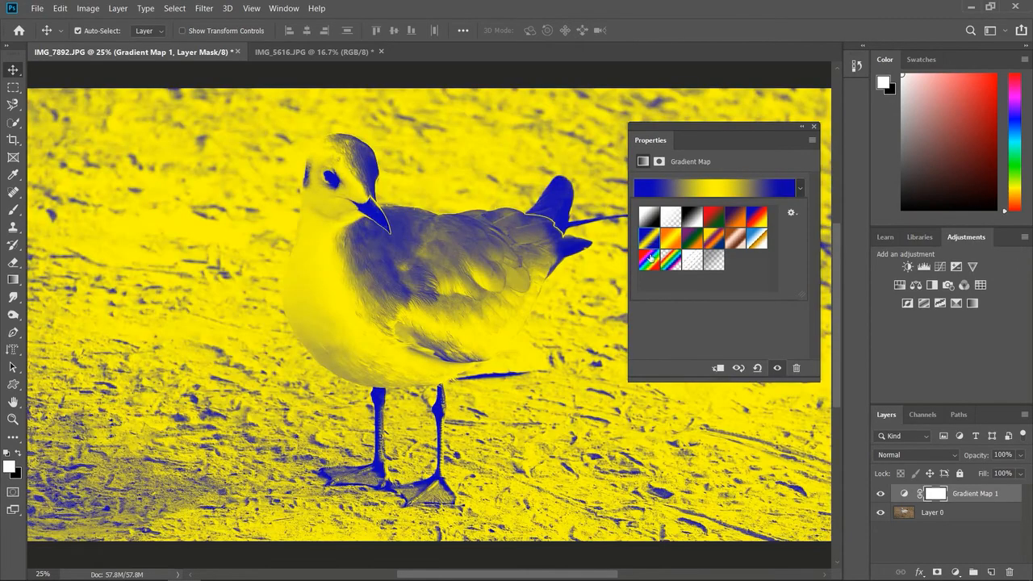
- Try the two rainbow gradient presets, and apply the blue-yellow-blue preset to the seagull's Gradient Map
click(655, 261)
click(671, 259)
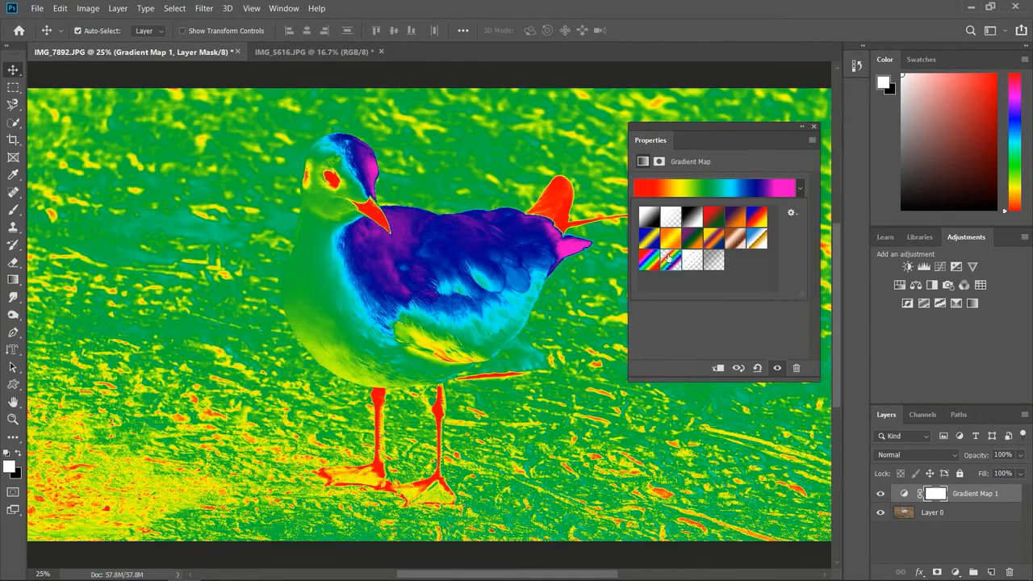
click(644, 238)
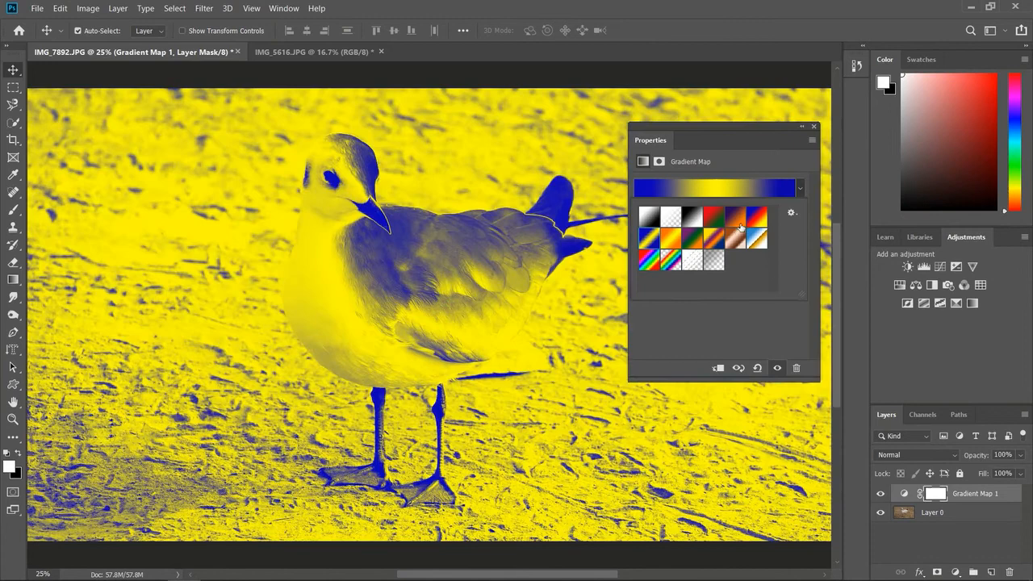
- Apply the Violet, Orange preset to the seagull's Gradient Map and open that gradient for editing
click(731, 215)
drag(734, 135, 792, 97)
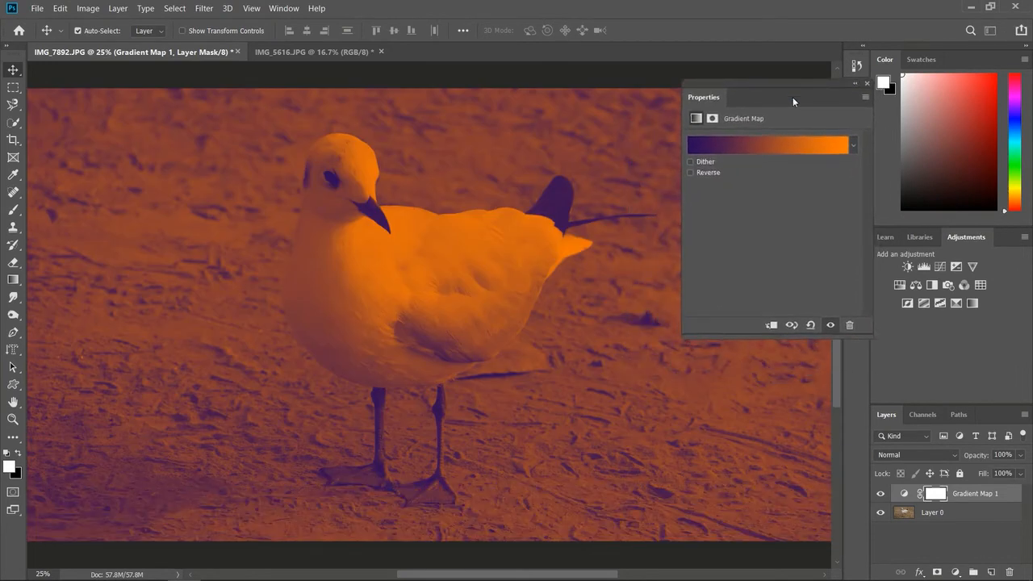
click(853, 147)
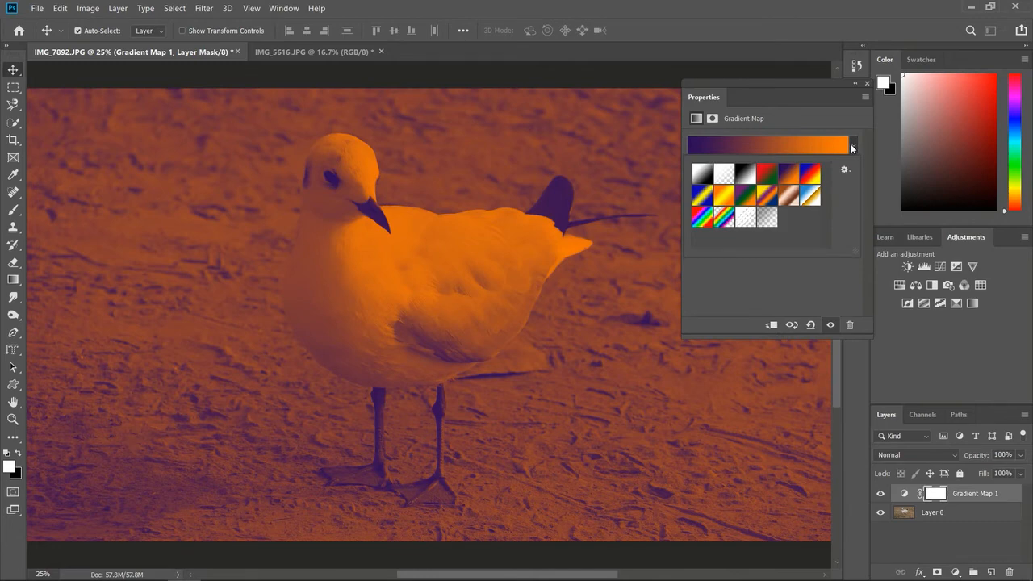
click(836, 143)
click(830, 142)
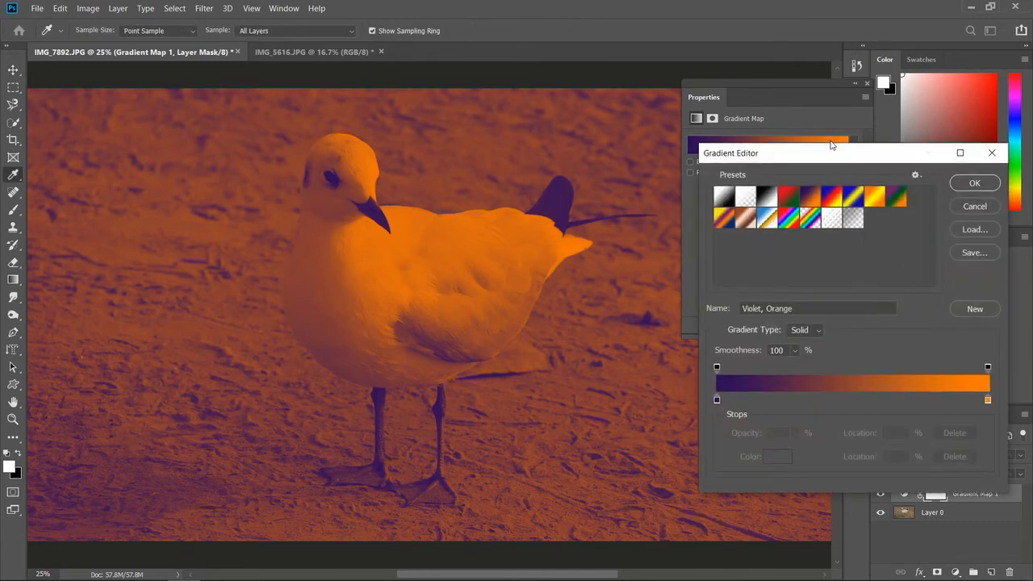
drag(830, 158, 796, 116)
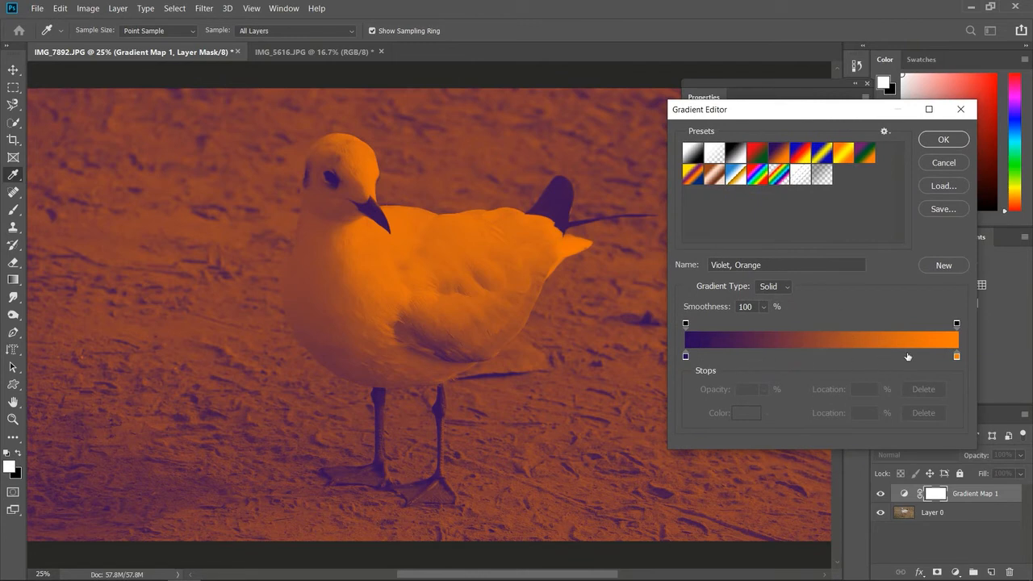
- Try a muted red and white as the colour of the gradient's dark stop, and restore the Violet, Orange gradient
click(686, 358)
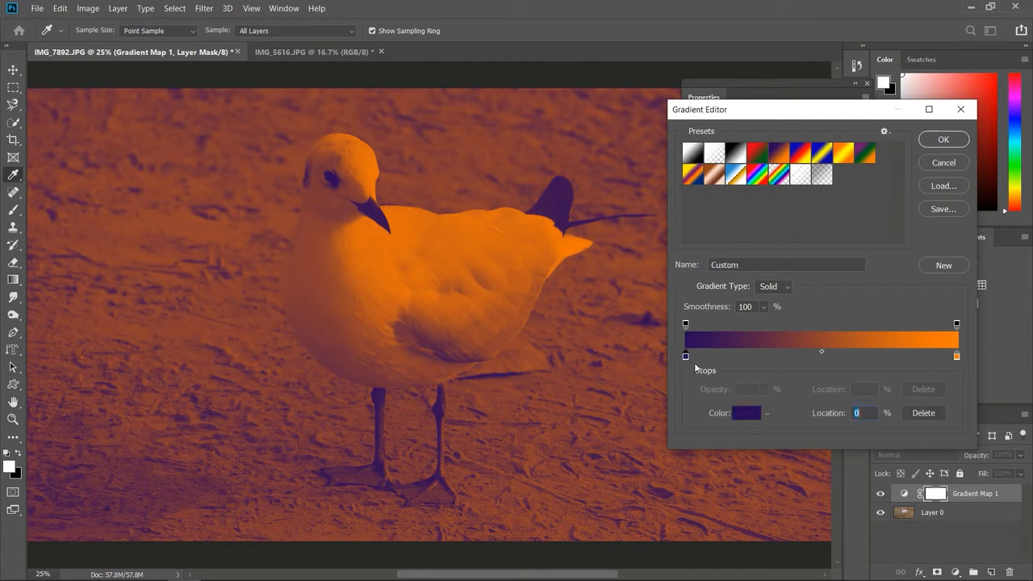
click(767, 416)
click(763, 415)
click(768, 412)
click(776, 425)
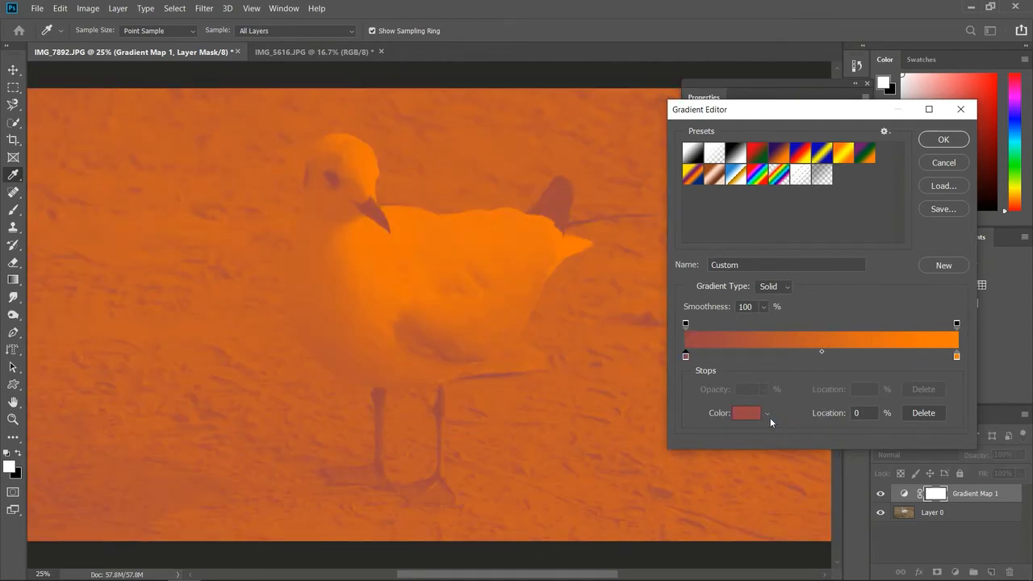
click(768, 415)
click(793, 440)
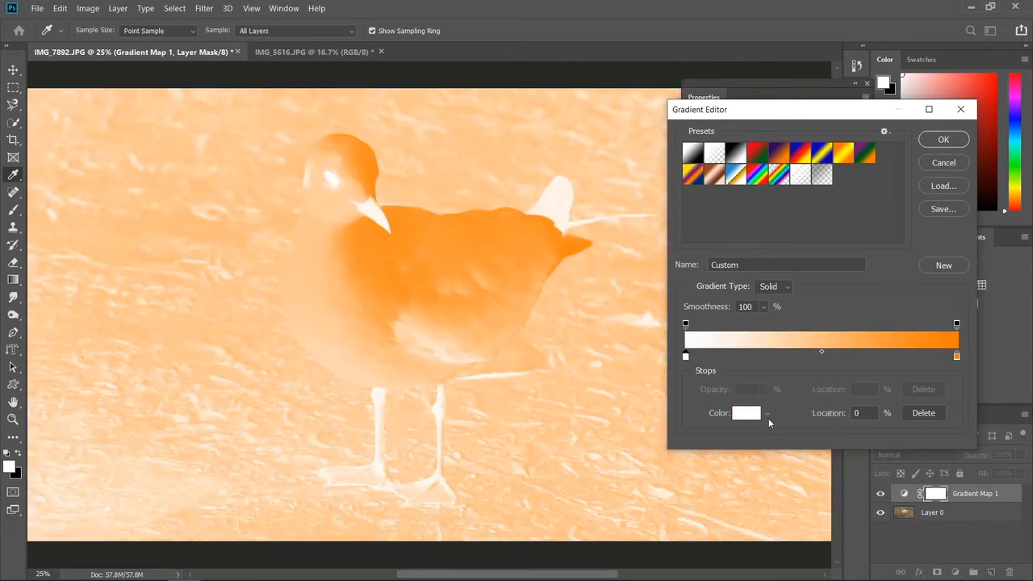
click(767, 412)
click(791, 453)
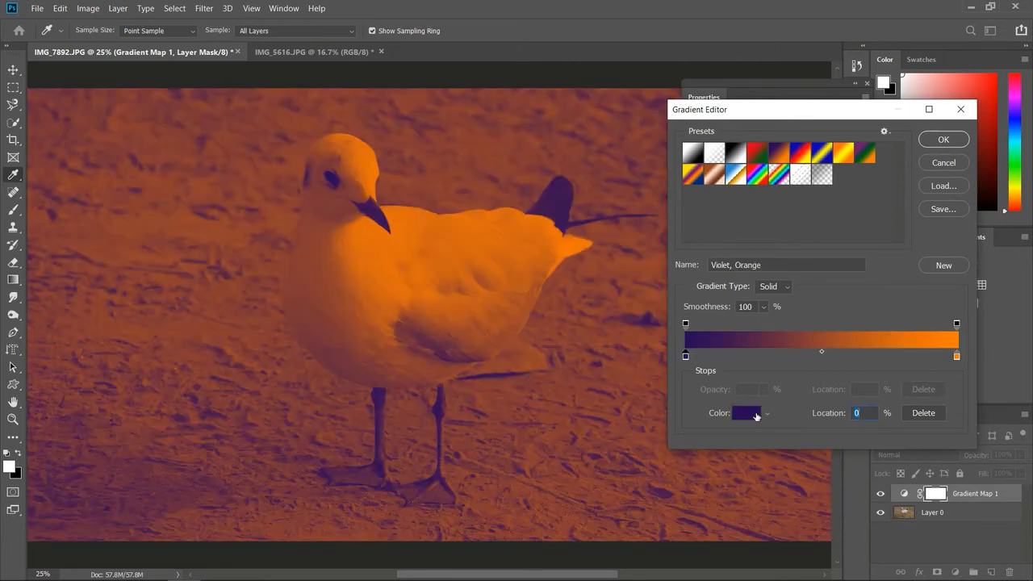
- Open the dark stop's colour for editing and try green, dark red, bright orange-red and very dark brown #250903
click(743, 413)
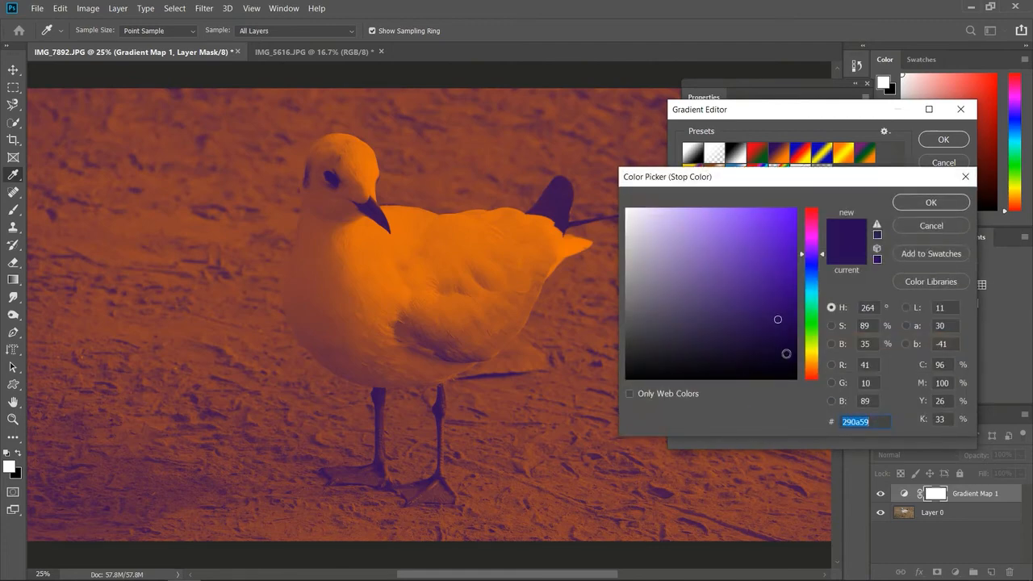
click(811, 328)
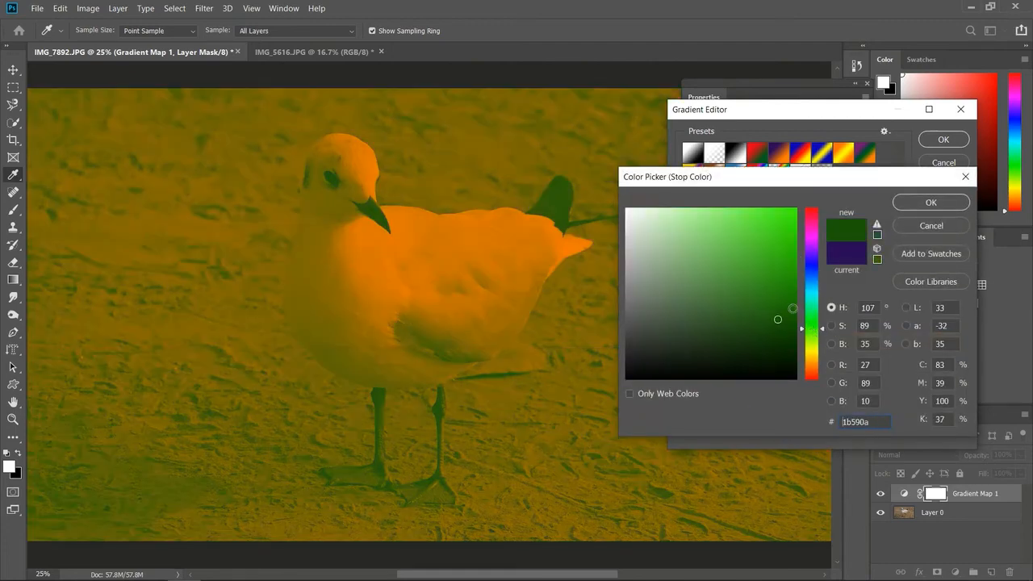
click(816, 376)
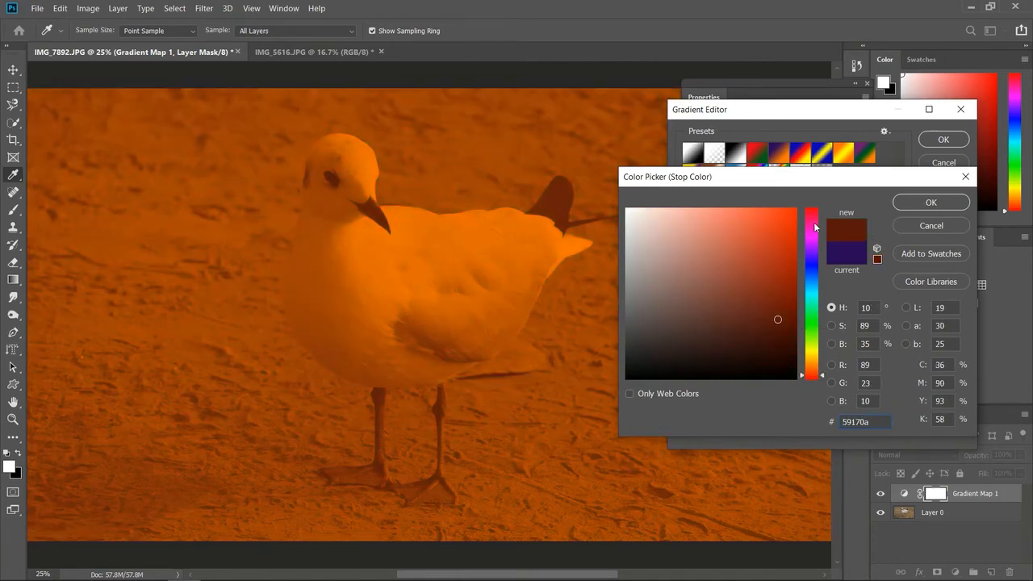
click(792, 321)
click(788, 233)
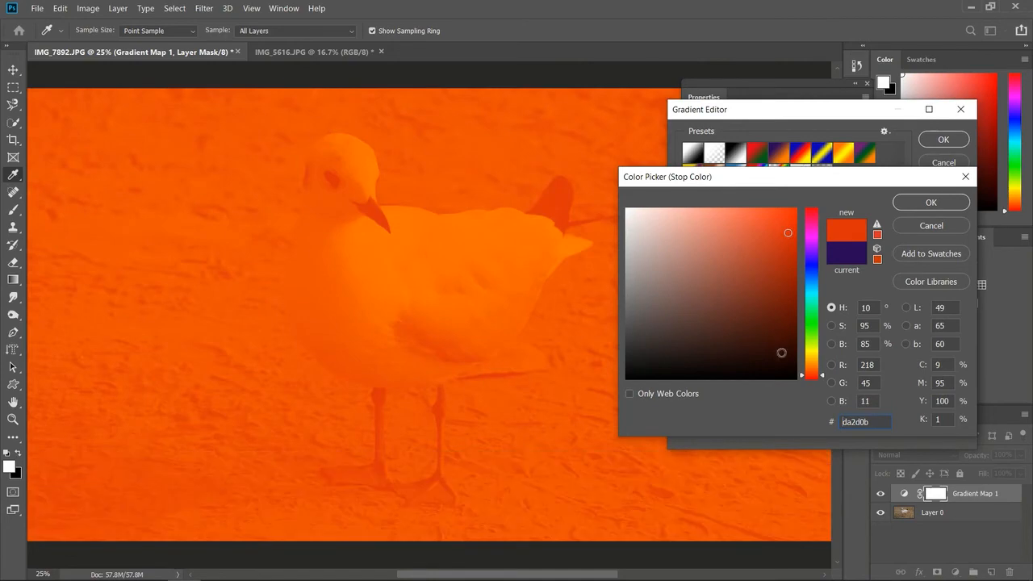
click(782, 353)
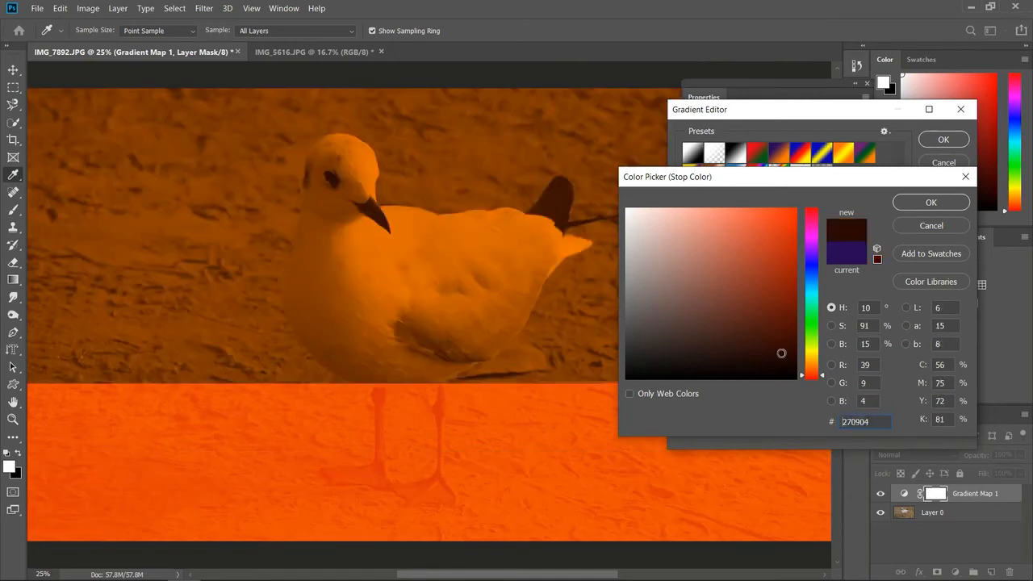
click(782, 355)
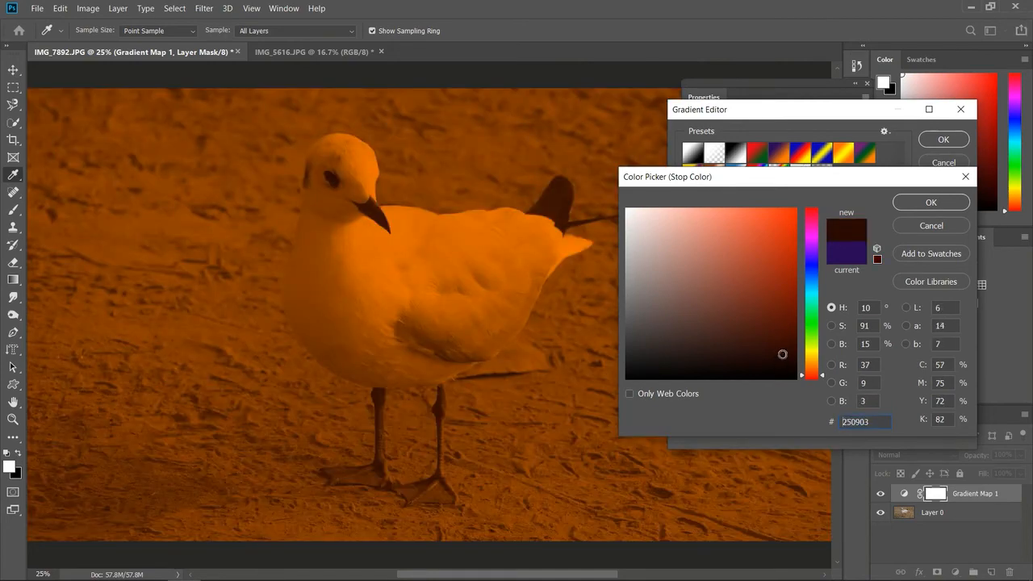
- Try dark yellow-brown shades for the dark stop, down to near-black #10100e
drag(815, 367, 814, 356)
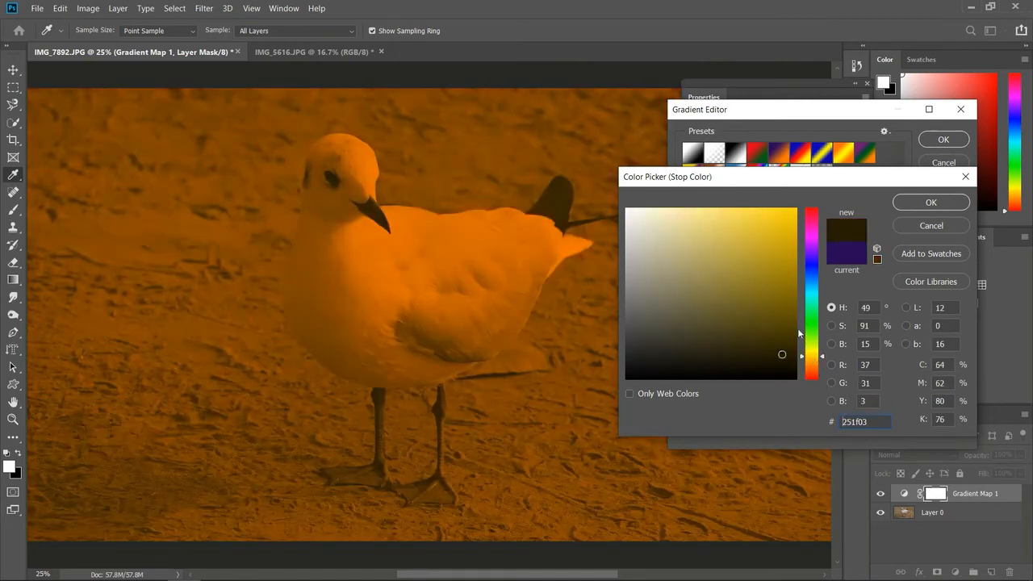
mouse_move(770, 260)
mouse_down()
mouse_move(770, 242)
mouse_move(790, 341)
mouse_up()
click(739, 363)
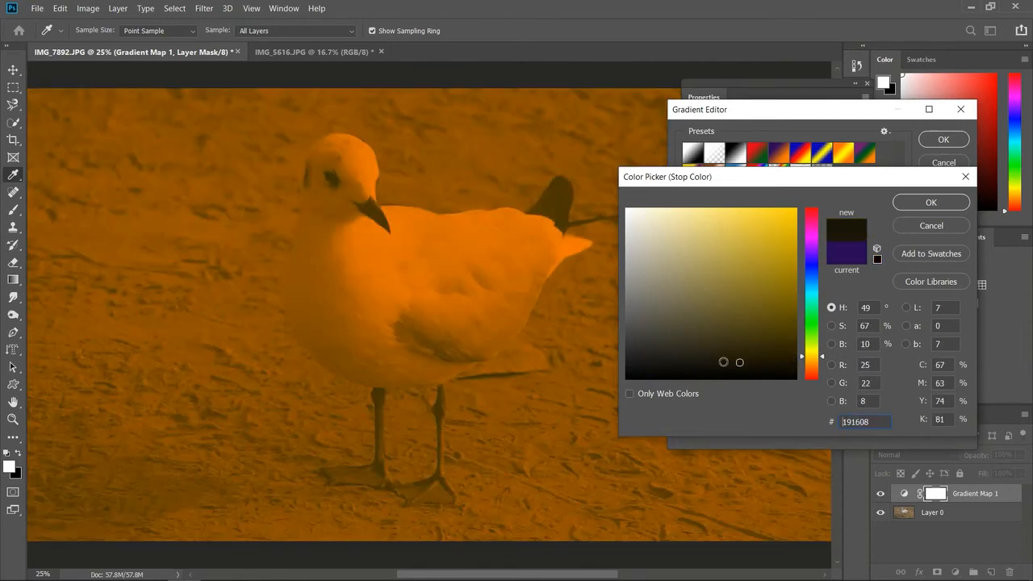
click(665, 371)
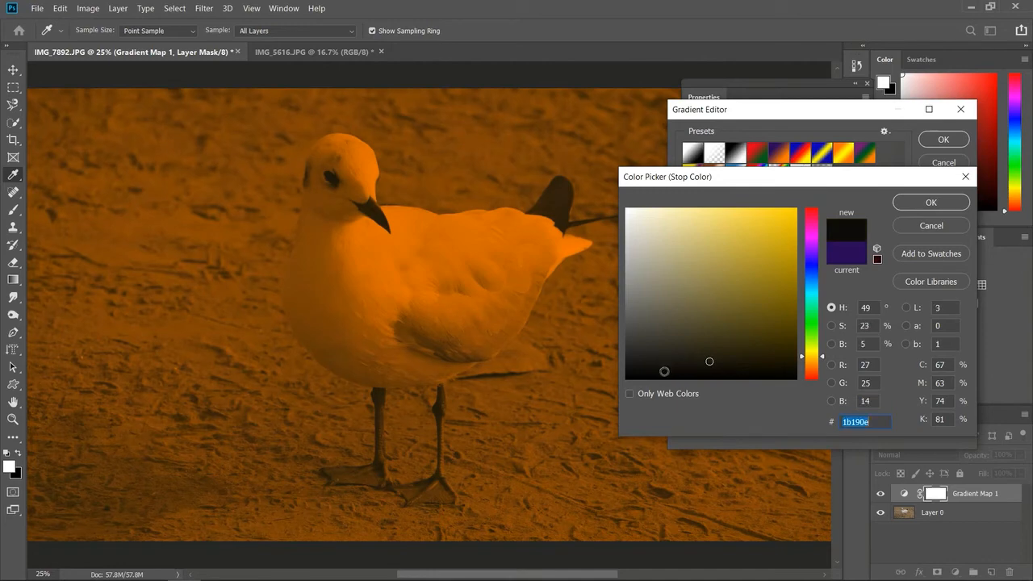
click(648, 369)
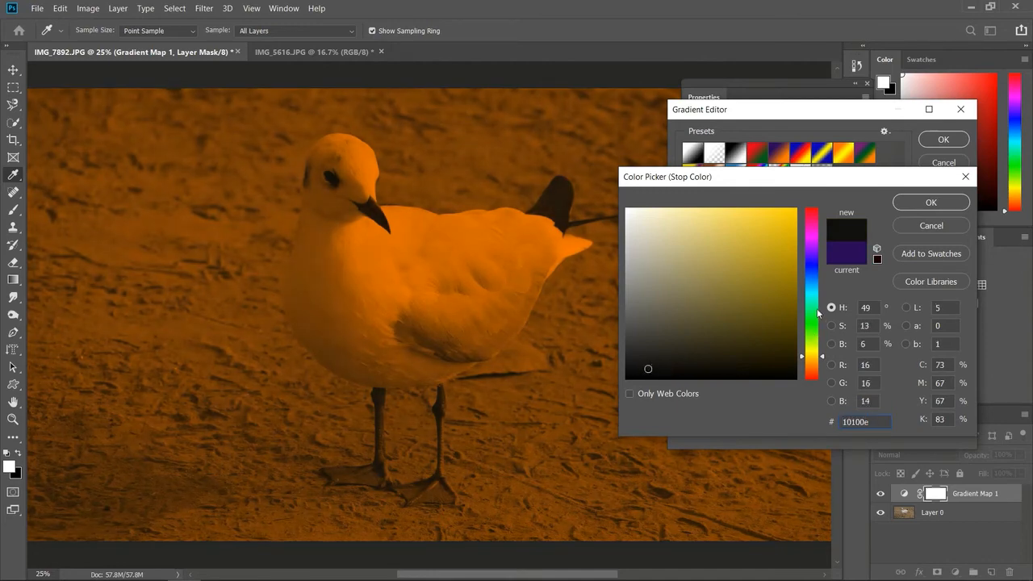
- Try dark sea green, navy blue and greyish blue #494a75 for the dark stop
click(812, 309)
click(771, 325)
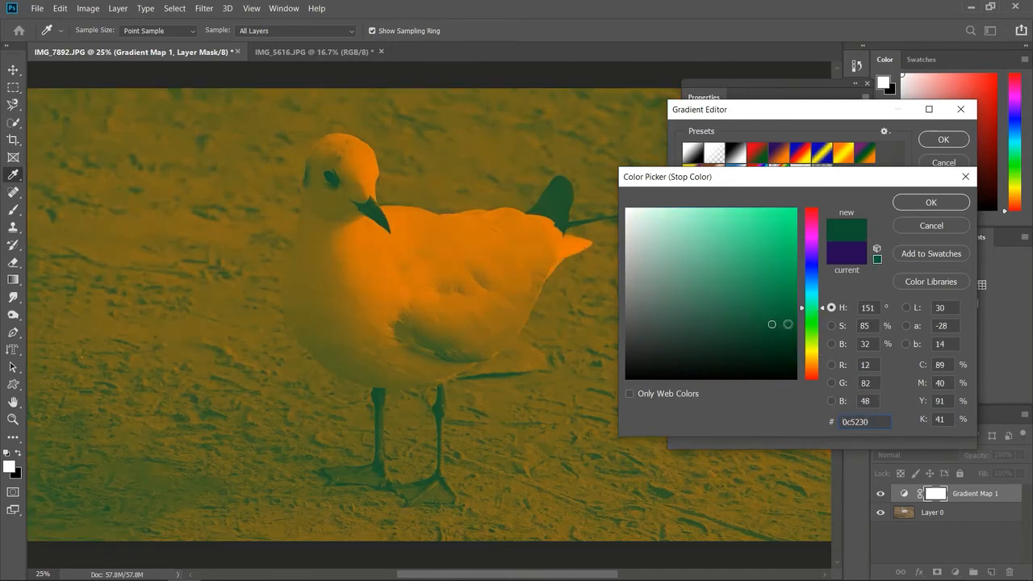
click(815, 267)
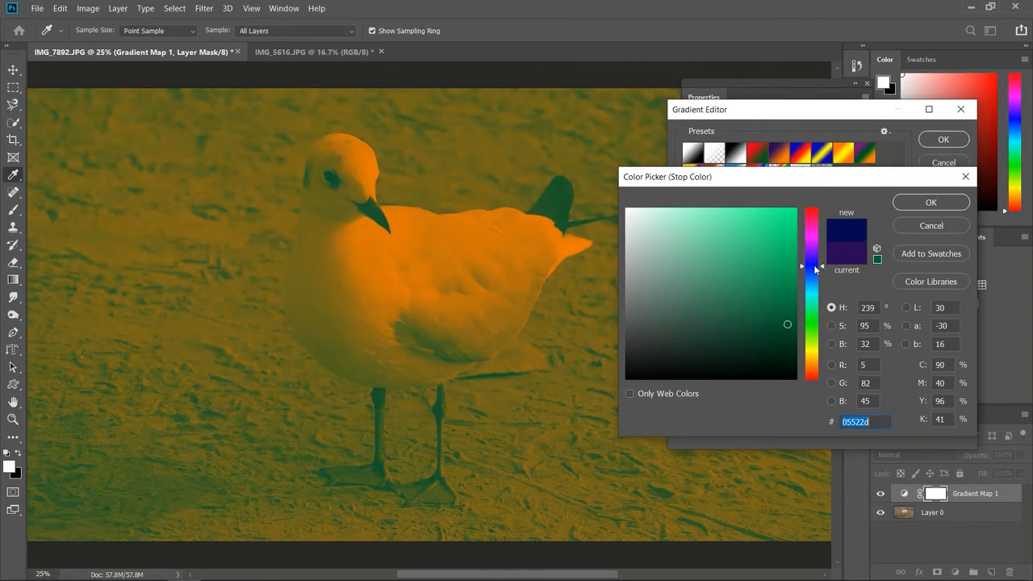
click(787, 323)
click(788, 343)
click(727, 337)
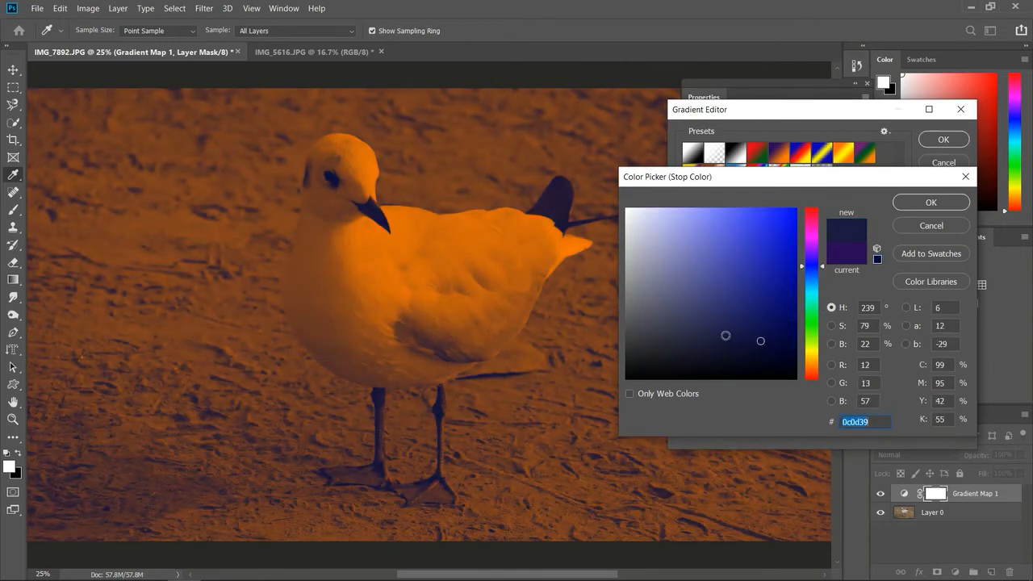
click(707, 317)
click(690, 300)
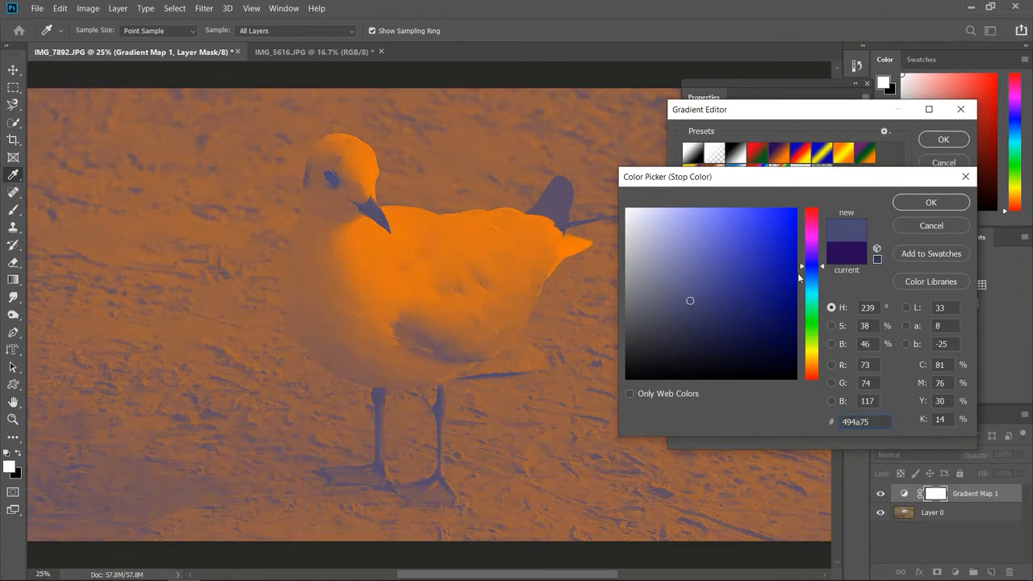
- Try purple and dark crimson shades for the dark stop, including #8e04a2 and #69132f
click(794, 271)
click(812, 241)
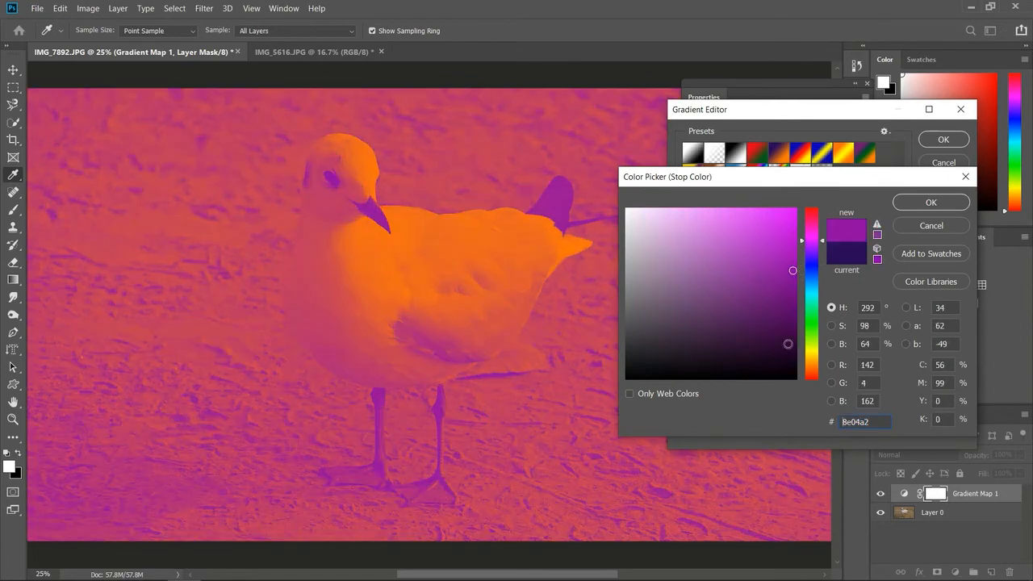
click(788, 348)
click(812, 221)
click(767, 309)
- Set the dark stop's colour to dark green #0c5a0c
click(773, 320)
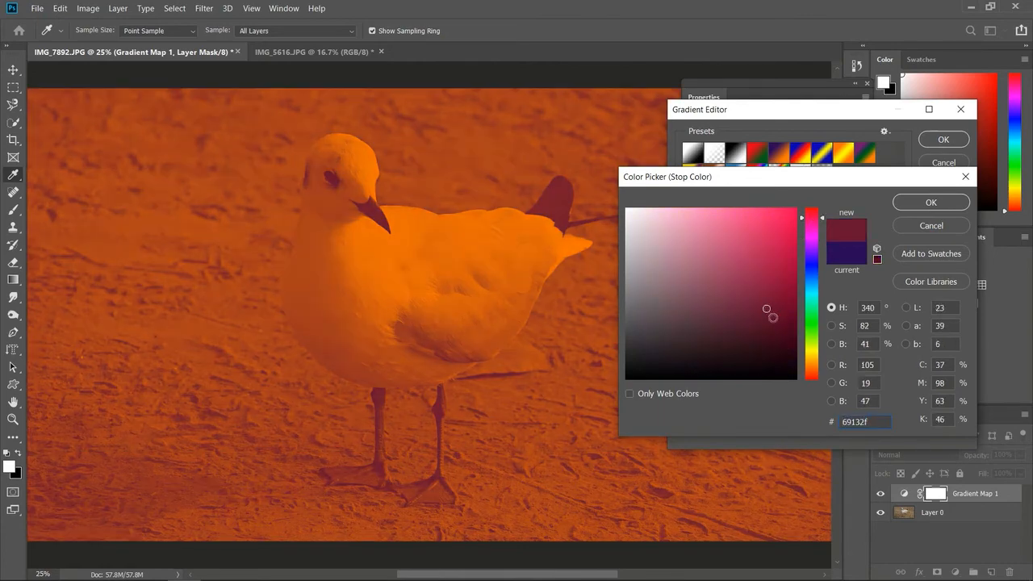
click(809, 323)
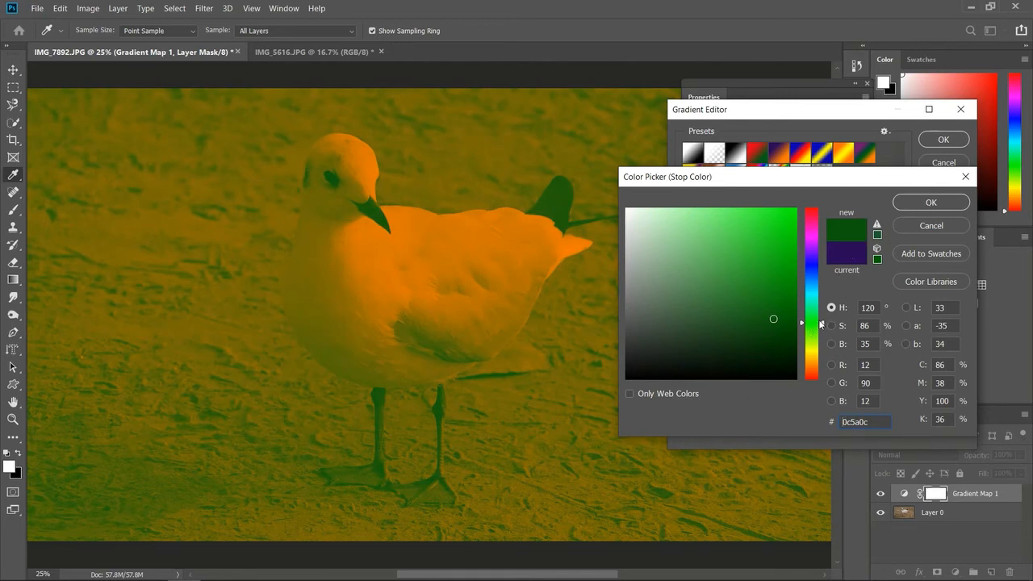
click(921, 208)
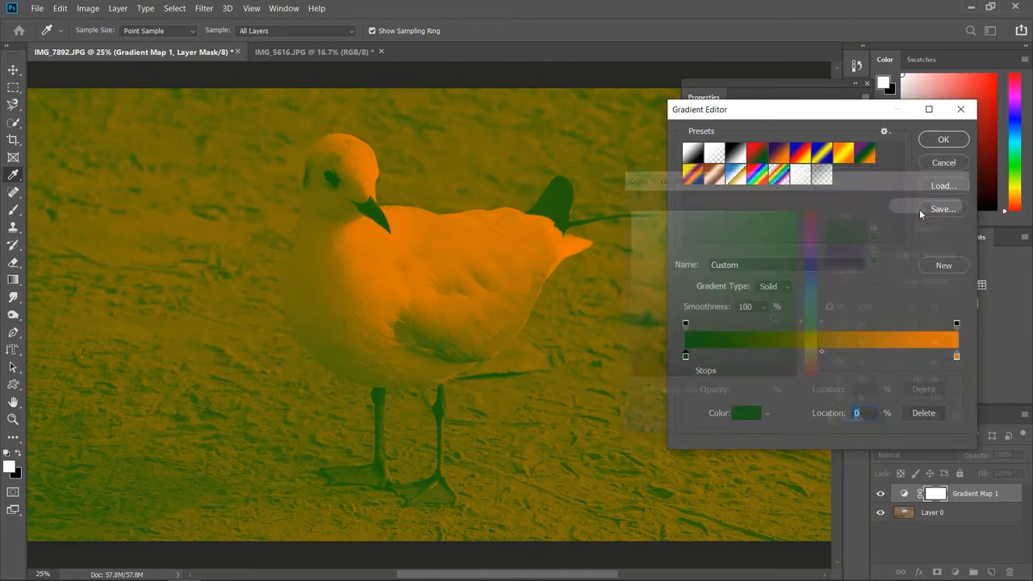
- Open the orange end stop's colour for editing and try bright green, mint and pale grey-green #cee4d8
click(957, 358)
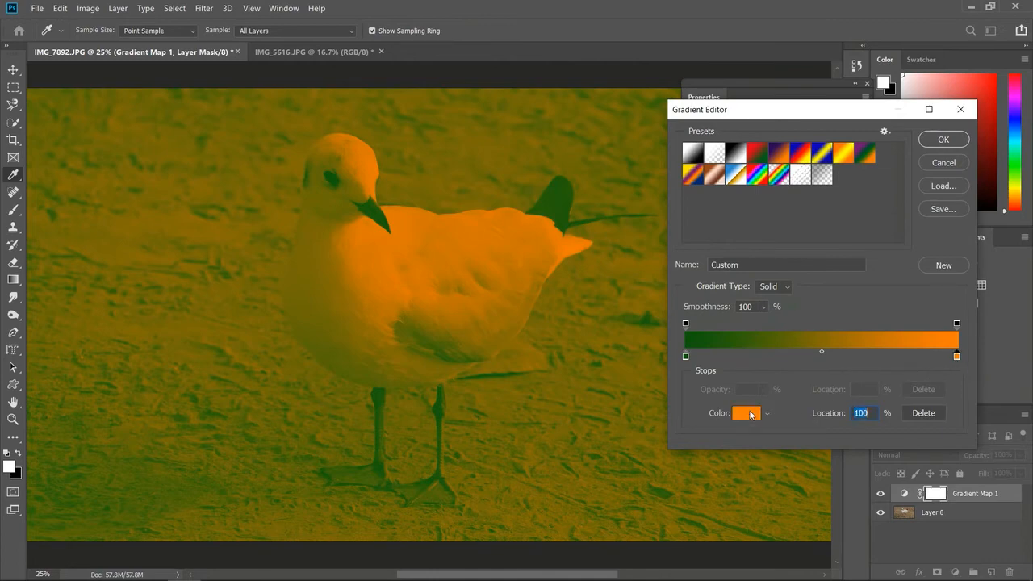
click(747, 413)
click(808, 308)
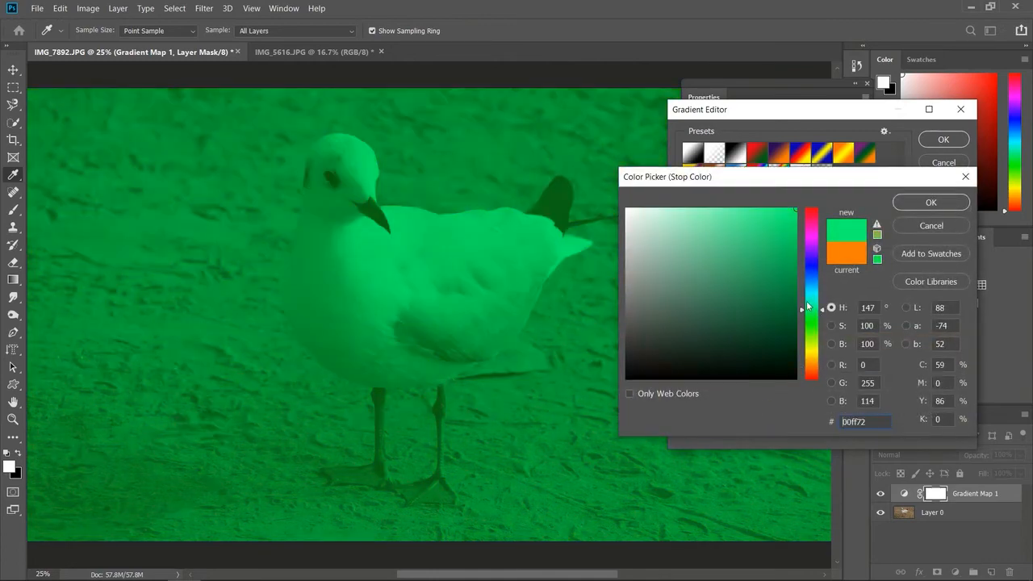
drag(750, 226, 691, 213)
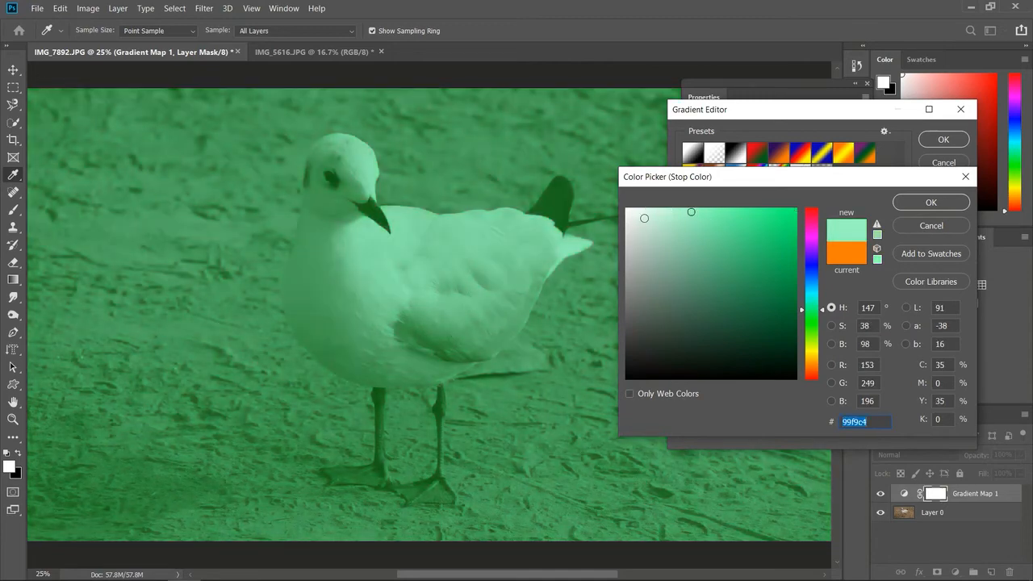
click(648, 213)
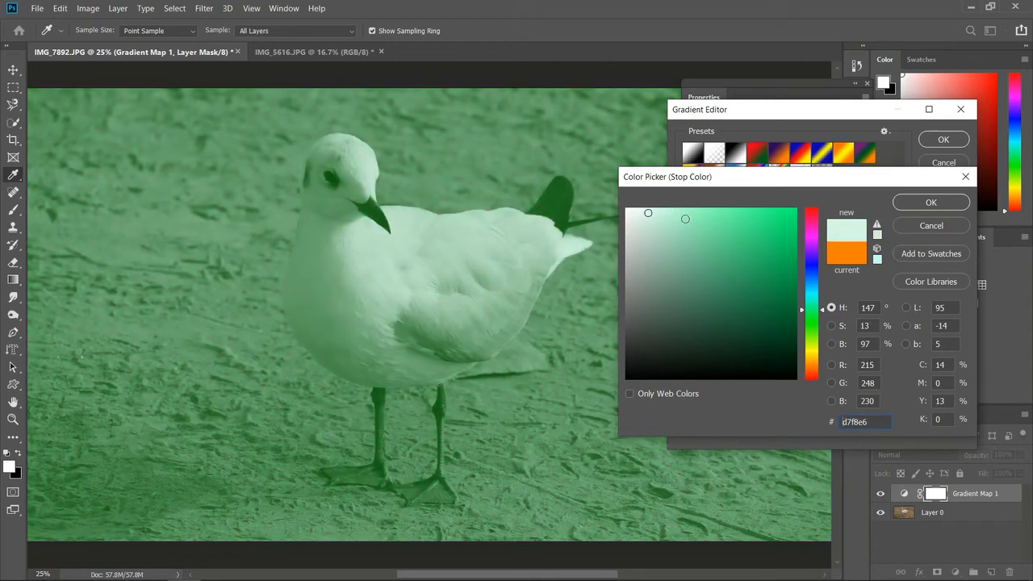
click(643, 226)
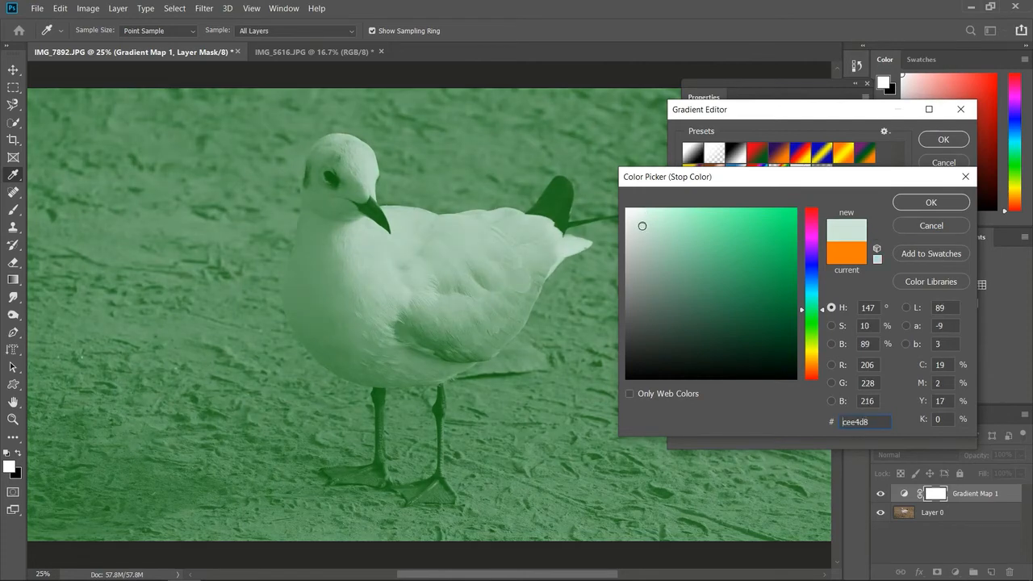
- Try a darker green and teal shades for the bright end stop, including #1fa297 and #21cabc
click(701, 305)
click(764, 271)
click(815, 297)
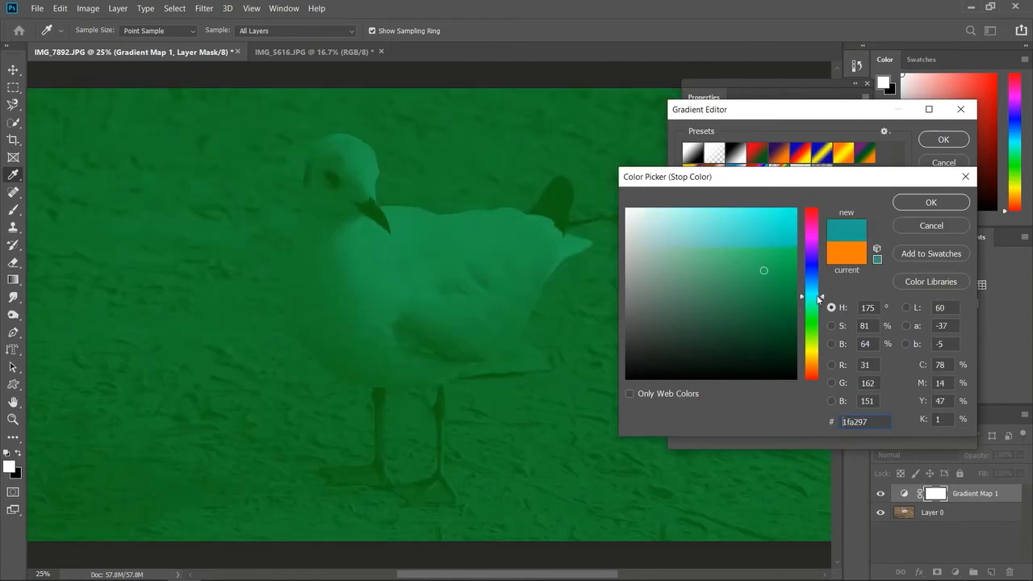
click(768, 244)
click(764, 215)
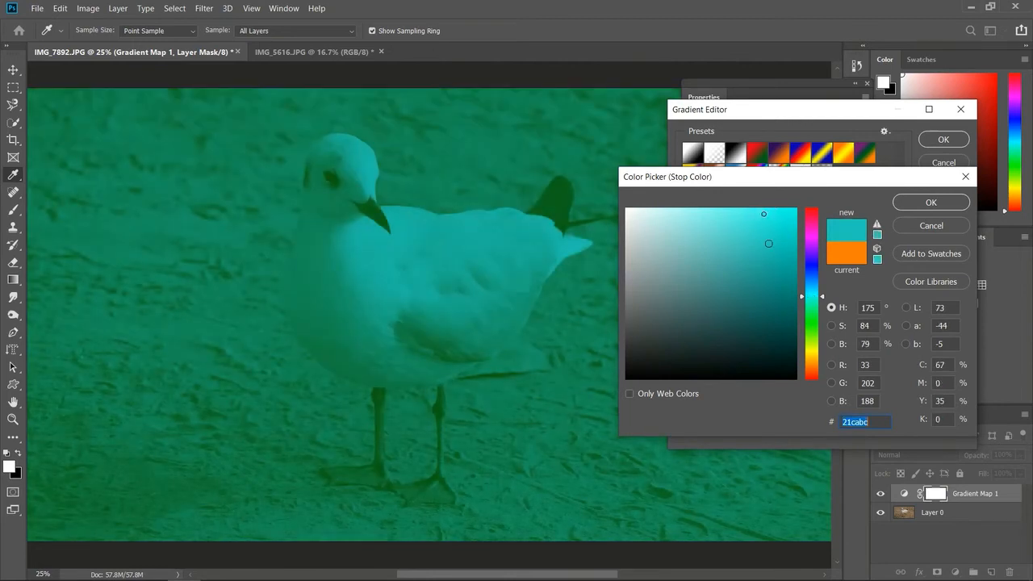
- Try yellow #eff630, olive #9ea315, red-orange #ee4119 and pale peach #f0aa99 for the bright end stop
click(819, 352)
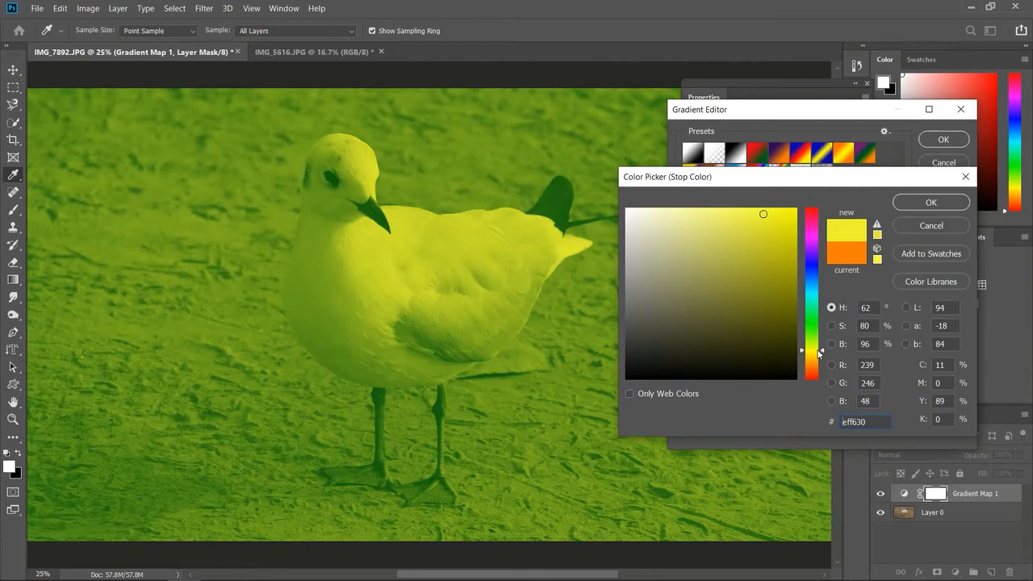
click(776, 270)
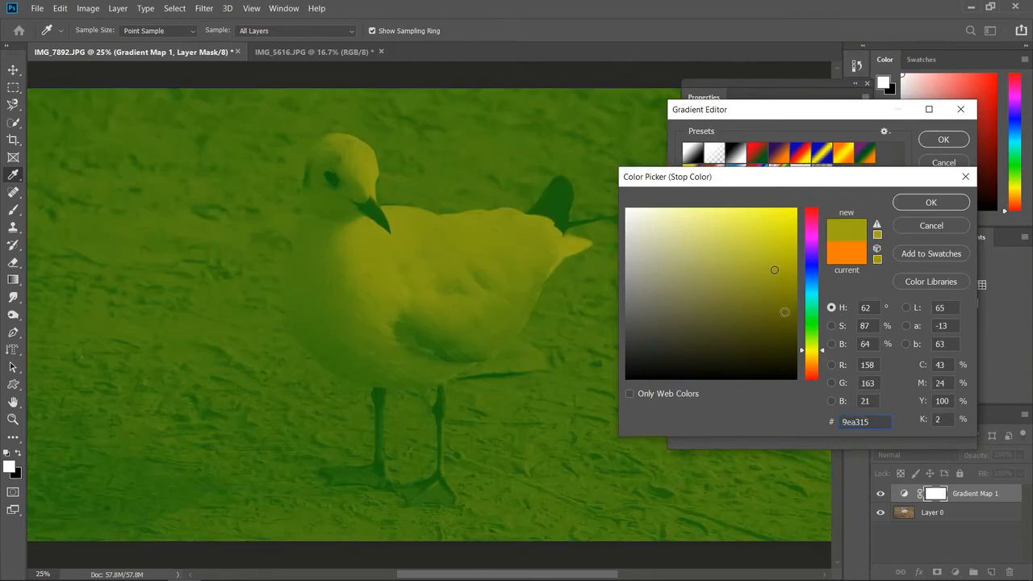
click(813, 376)
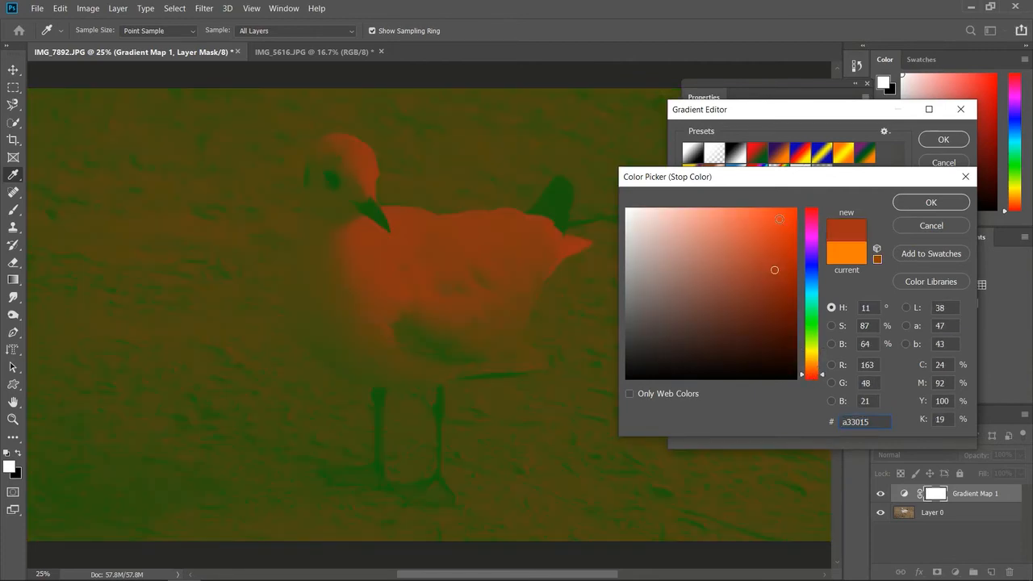
click(779, 219)
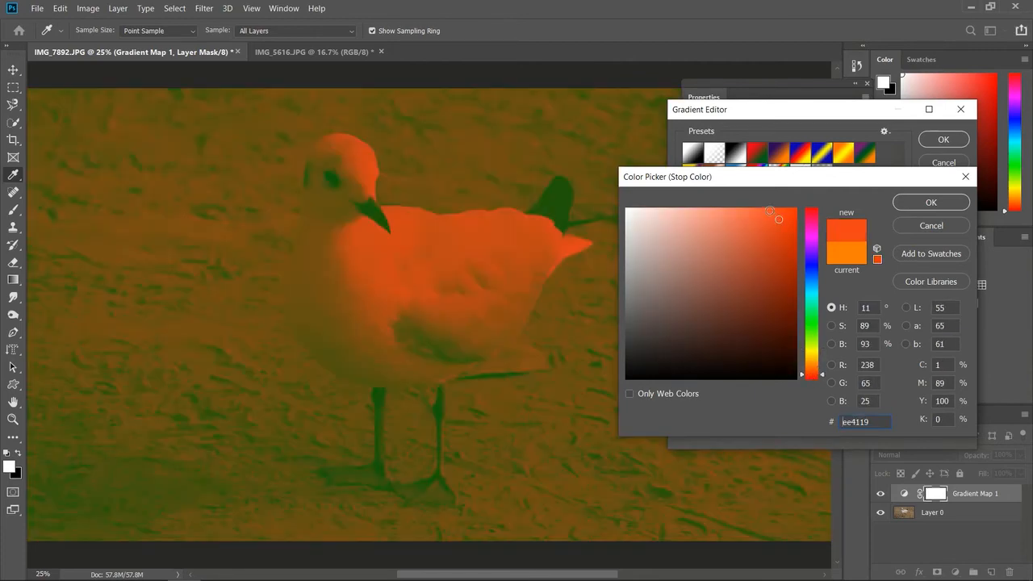
click(710, 212)
click(695, 211)
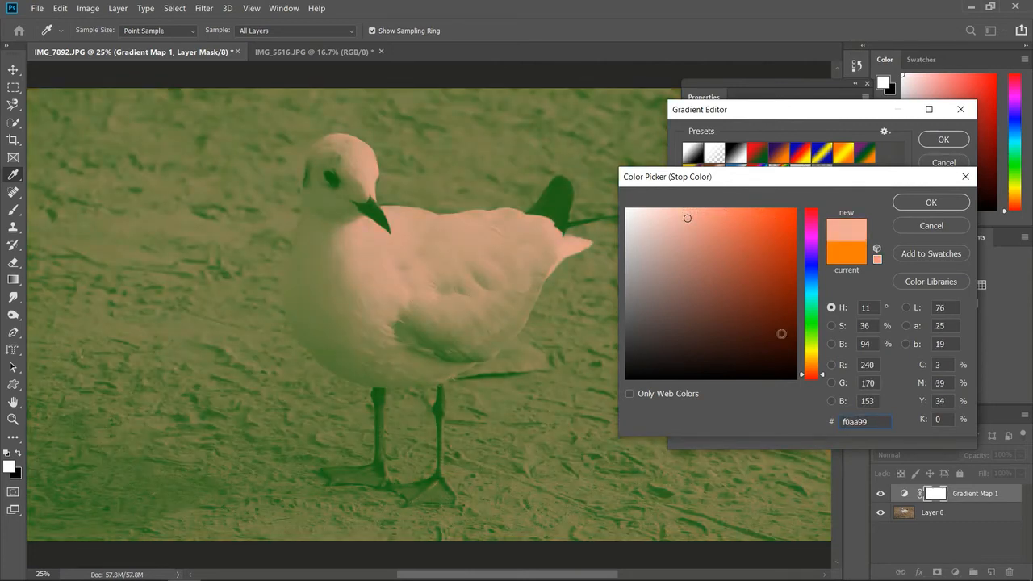
- Try pale sand #f0d299, light blue #99dff0 and a deeper sky blue for the bright end stop
click(814, 356)
click(814, 360)
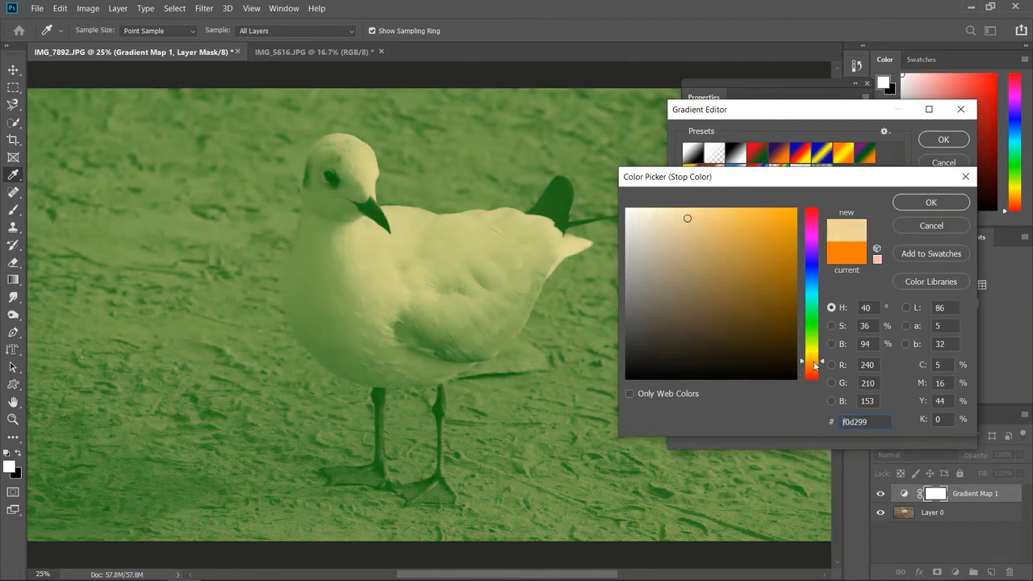
click(813, 288)
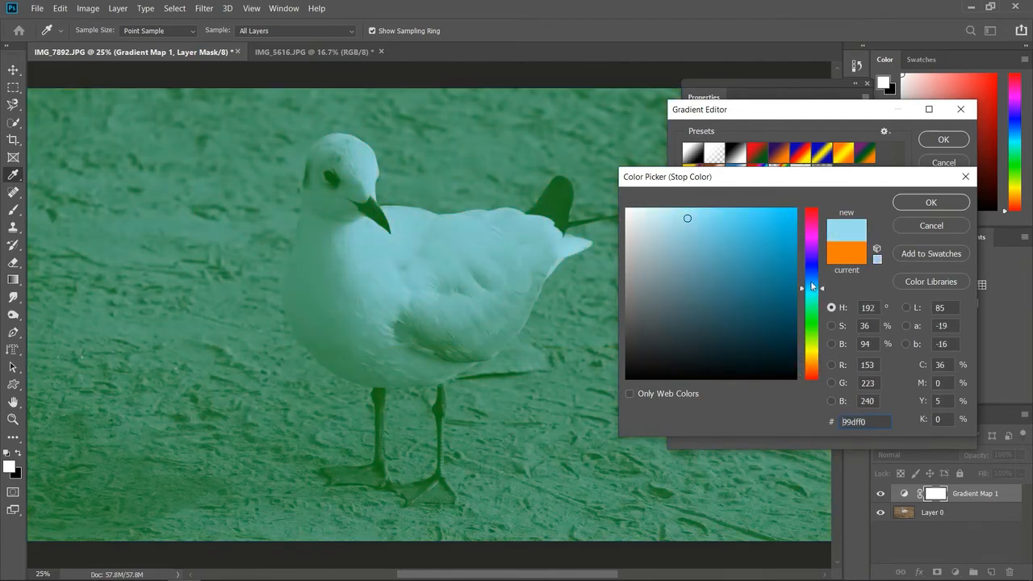
click(741, 228)
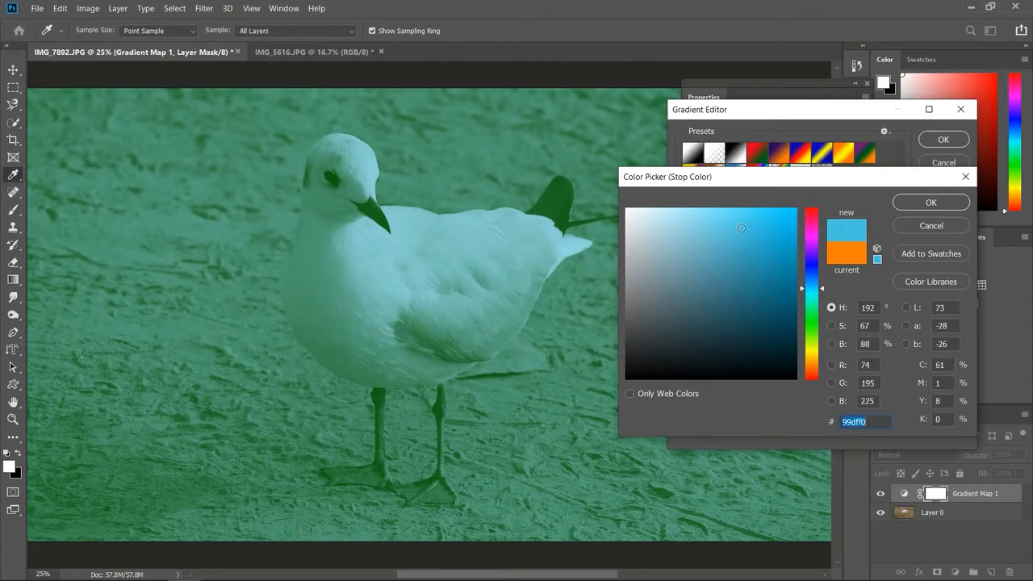
- Try lime shades for the bright end stop, including #bcfa28, then set its colour to yellow #f3f543
click(815, 343)
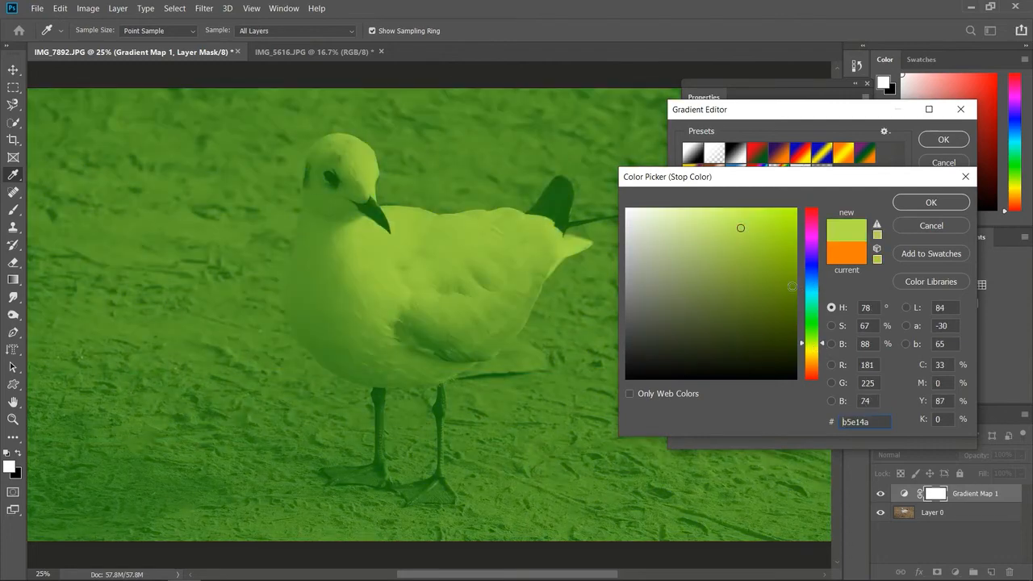
click(770, 212)
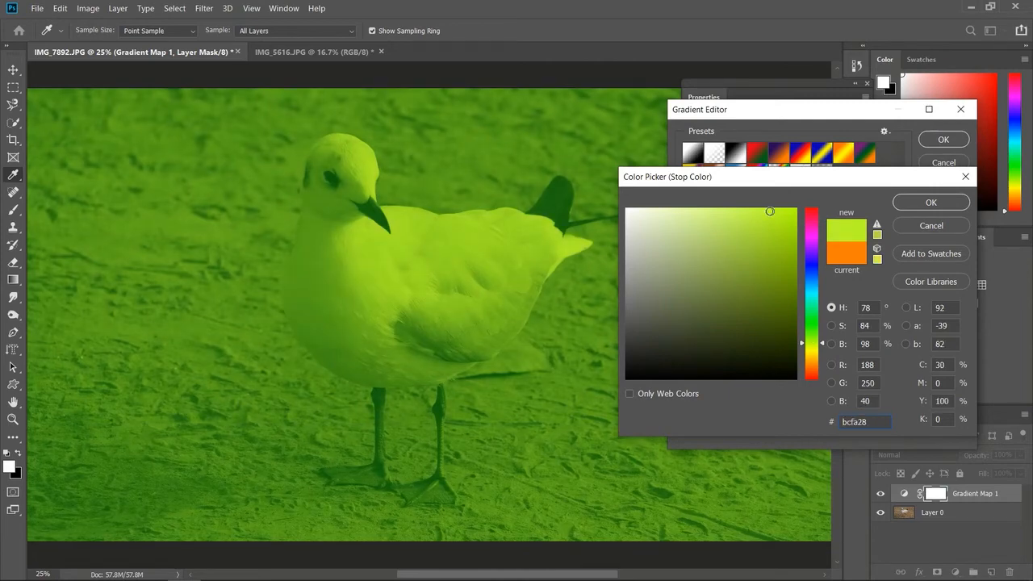
click(750, 214)
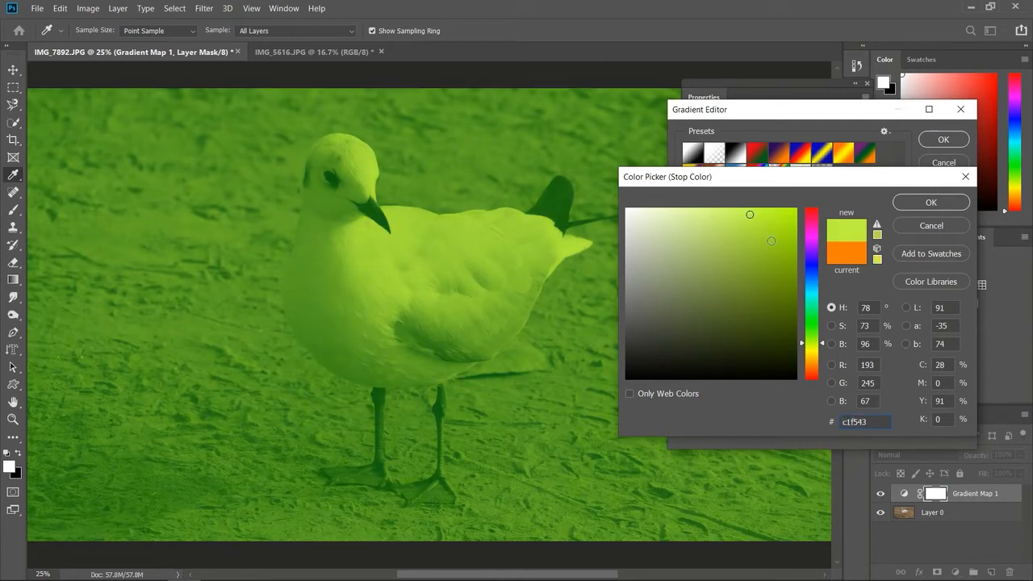
click(814, 348)
mouse_move(813, 348)
mouse_down()
mouse_move(823, 362)
mouse_move(835, 242)
mouse_move(824, 251)
mouse_move(827, 347)
mouse_up()
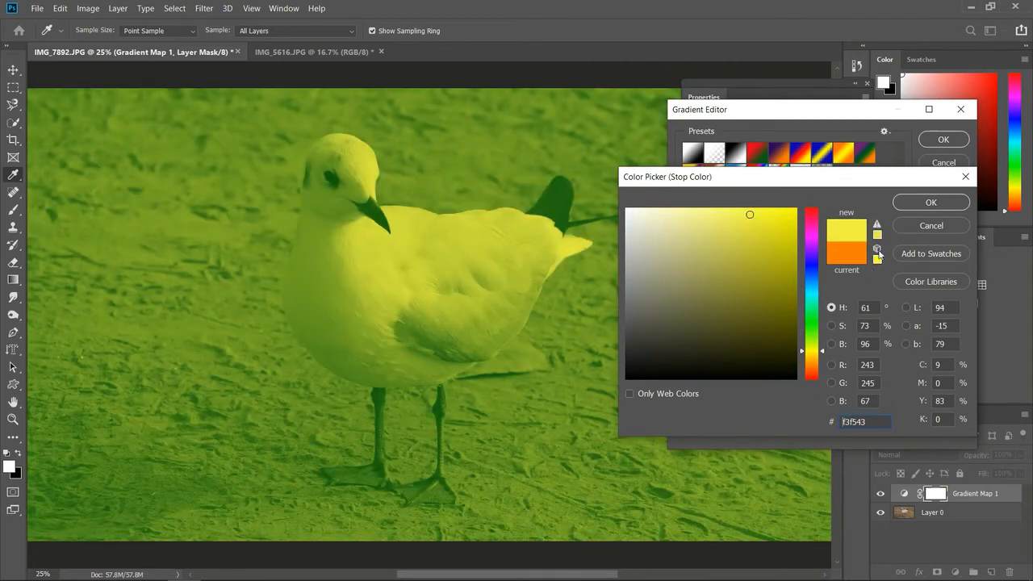
click(911, 207)
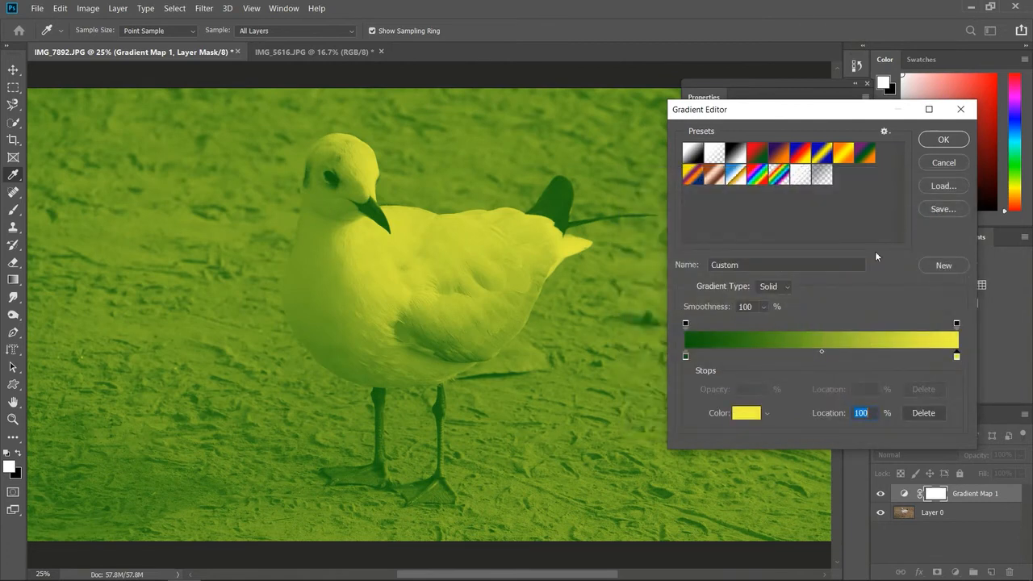
- Shift the midpoint between the green and yellow stops to 56% and the end opacity stop to 76%
drag(822, 351, 885, 363)
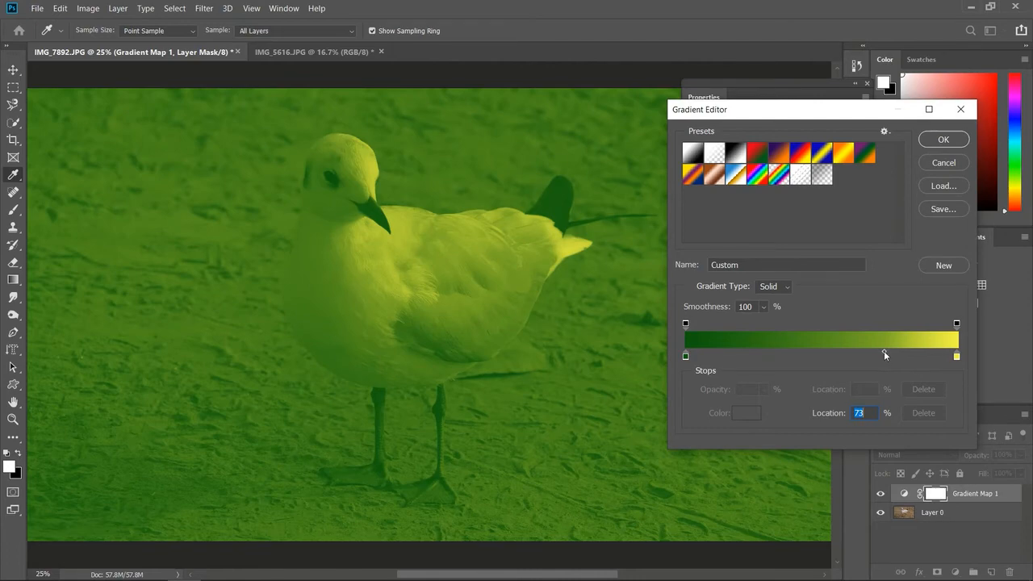
drag(883, 352, 838, 350)
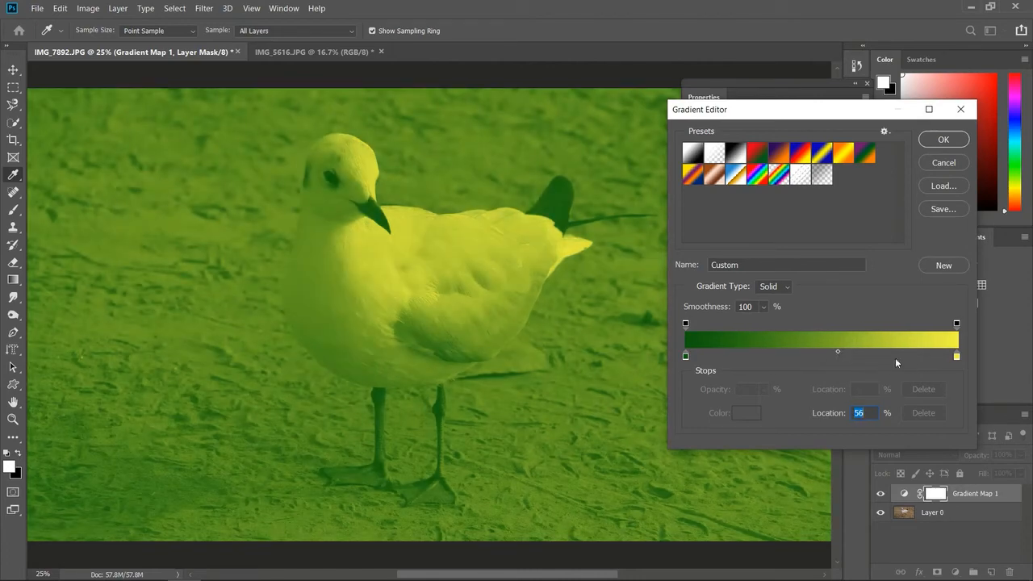
drag(958, 326, 894, 330)
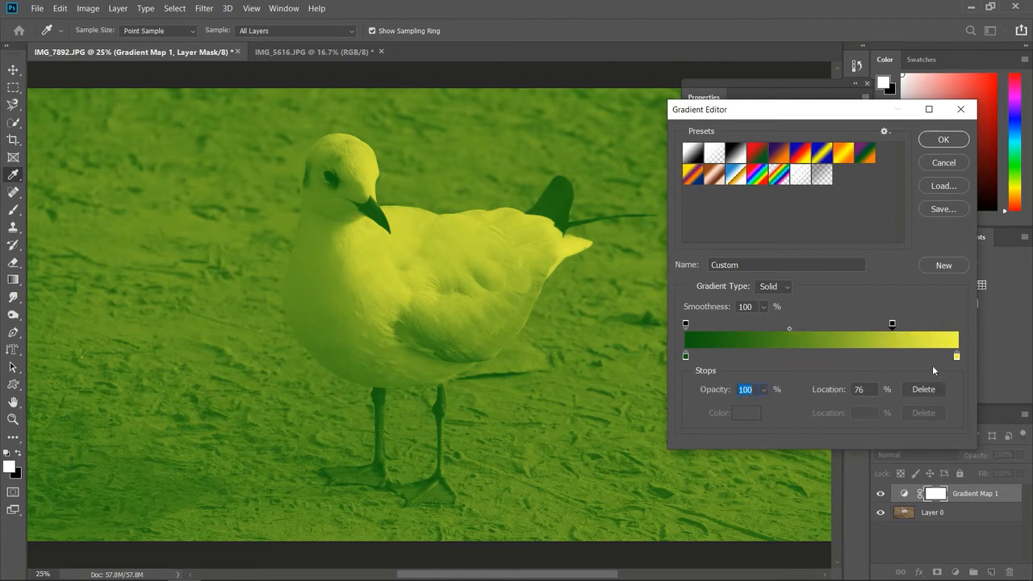
- Move the yellow colour stop to 74% and the dark green colour stop to 19%
drag(957, 357, 887, 359)
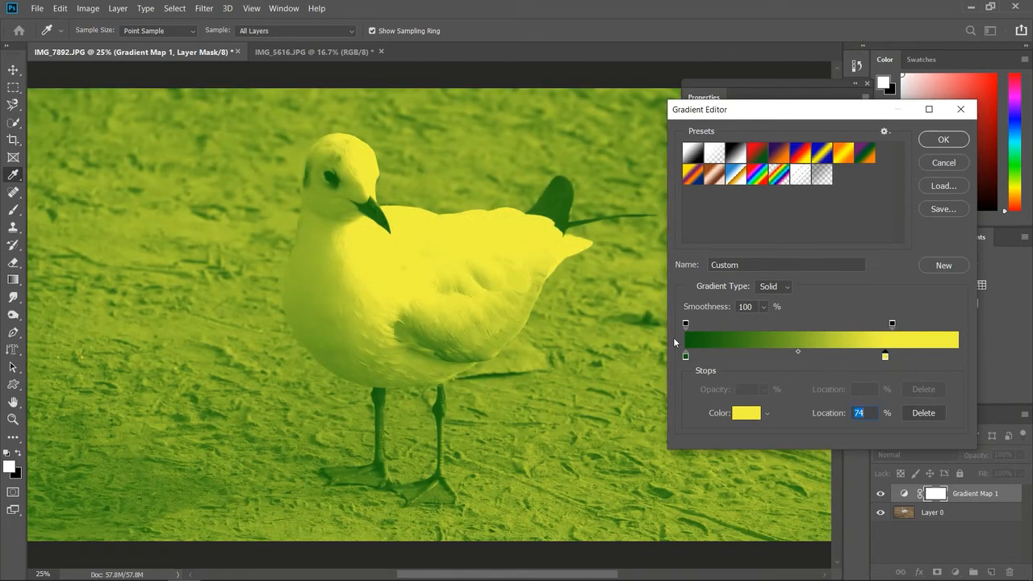
drag(686, 359, 716, 360)
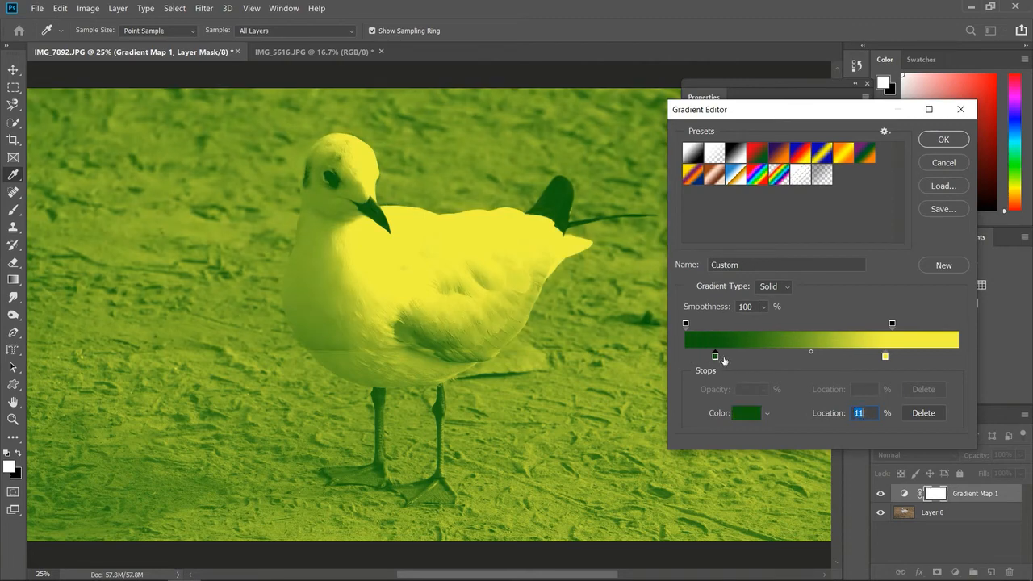
drag(715, 358, 738, 358)
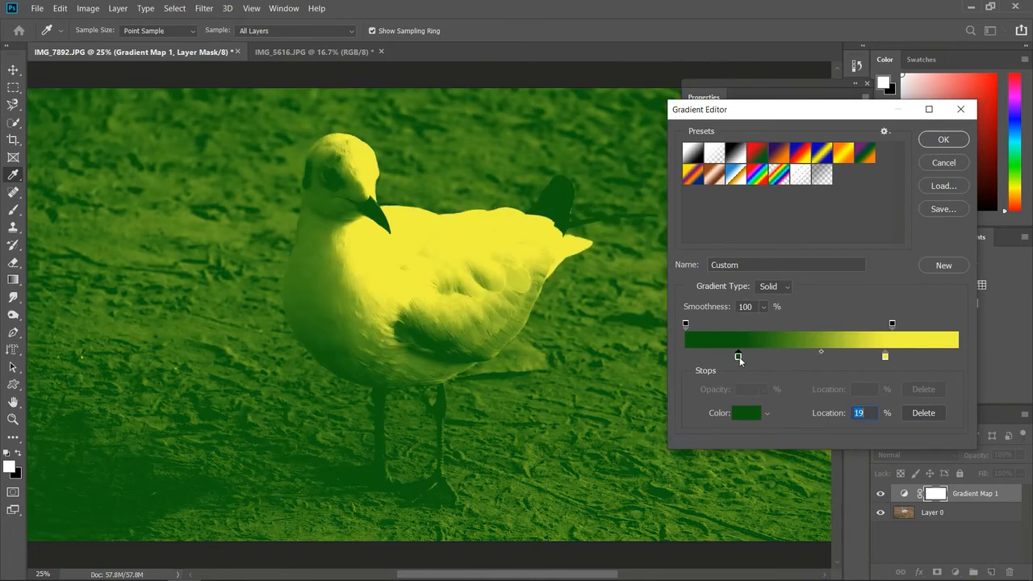
- Move the yellow colour stop to 82% and the end opacity stop to 81%, and apply the edited gradient
drag(893, 326, 961, 337)
drag(887, 355, 910, 361)
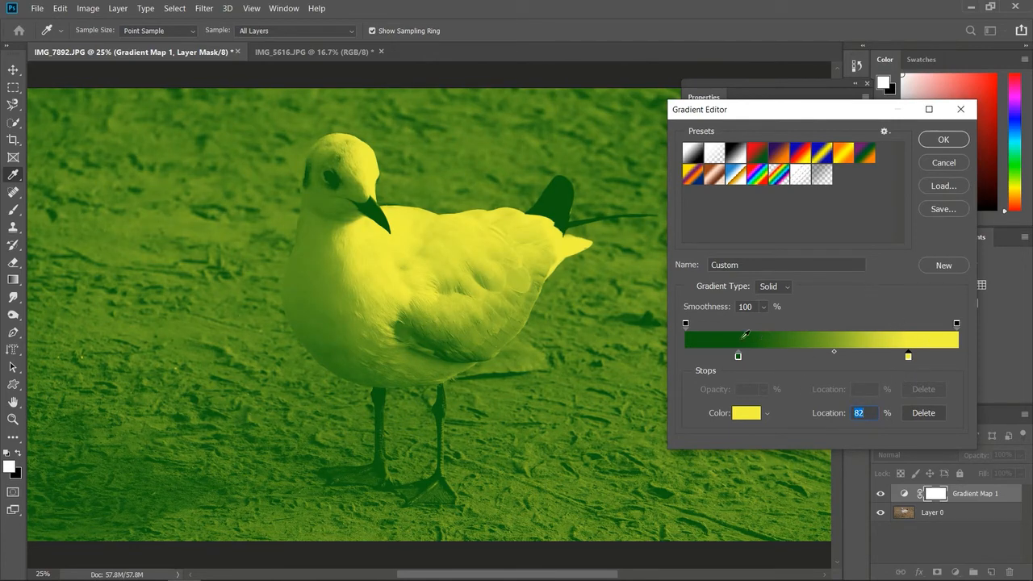
drag(957, 323, 906, 325)
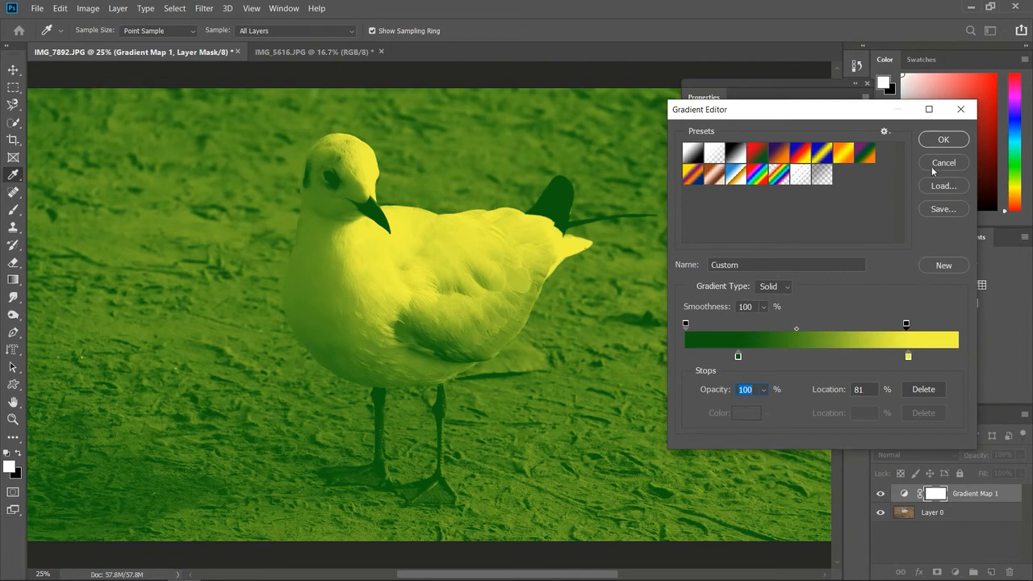
click(944, 140)
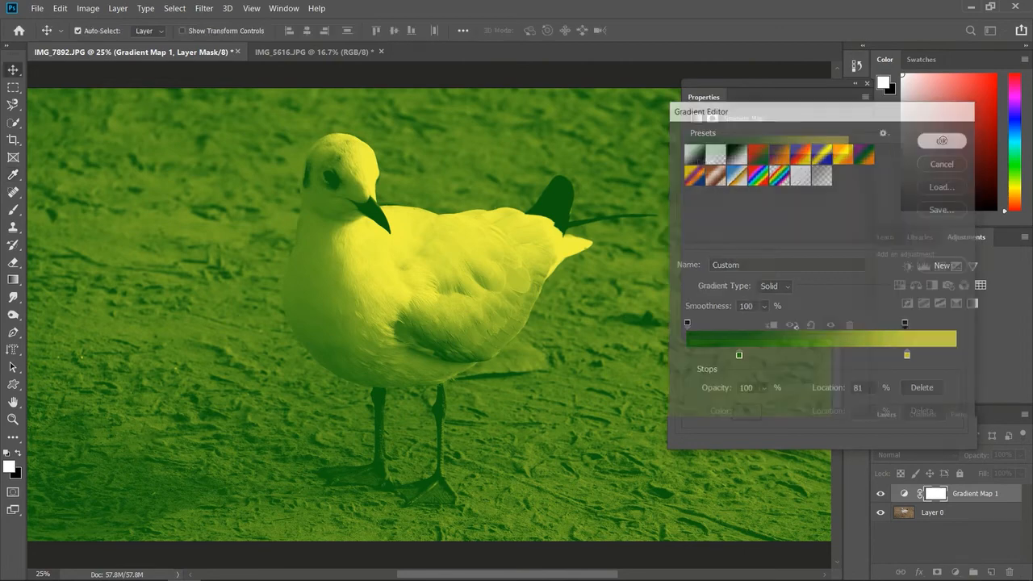
click(865, 84)
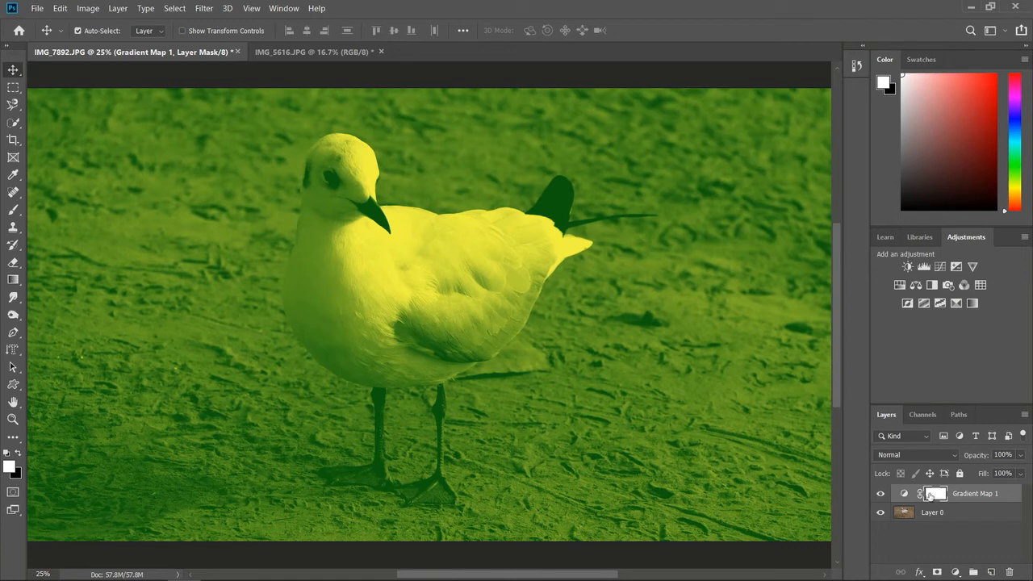
- Duplicate Layer 0, place the copy above Gradient Map 1 and hide it
click(933, 514)
key(ctrl+j)
drag(934, 520, 939, 487)
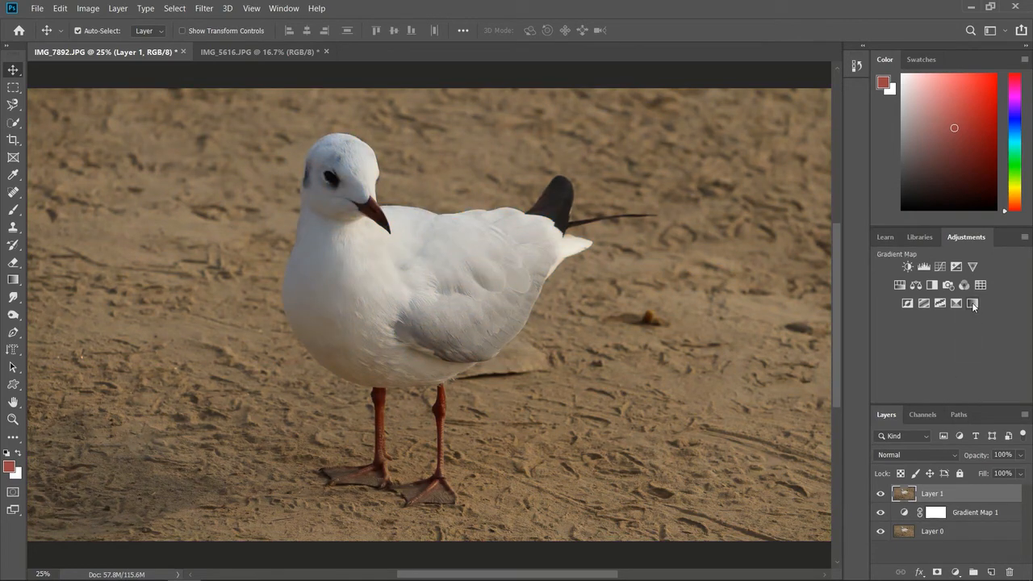
click(880, 494)
click(880, 494)
click(880, 494)
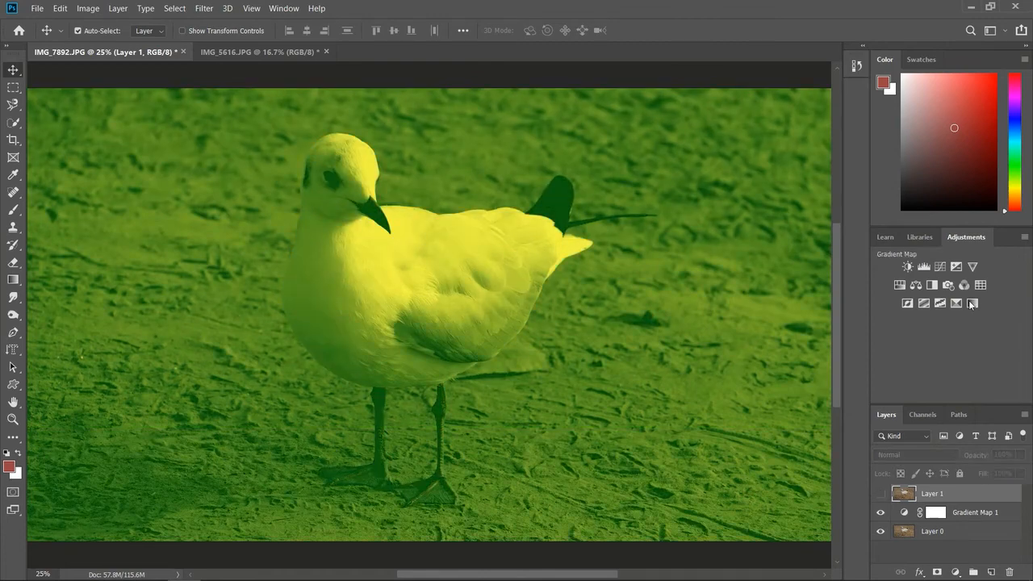
- Add a second Gradient Map adjustment layer on top using the violet-to-orange preset
click(972, 303)
click(853, 147)
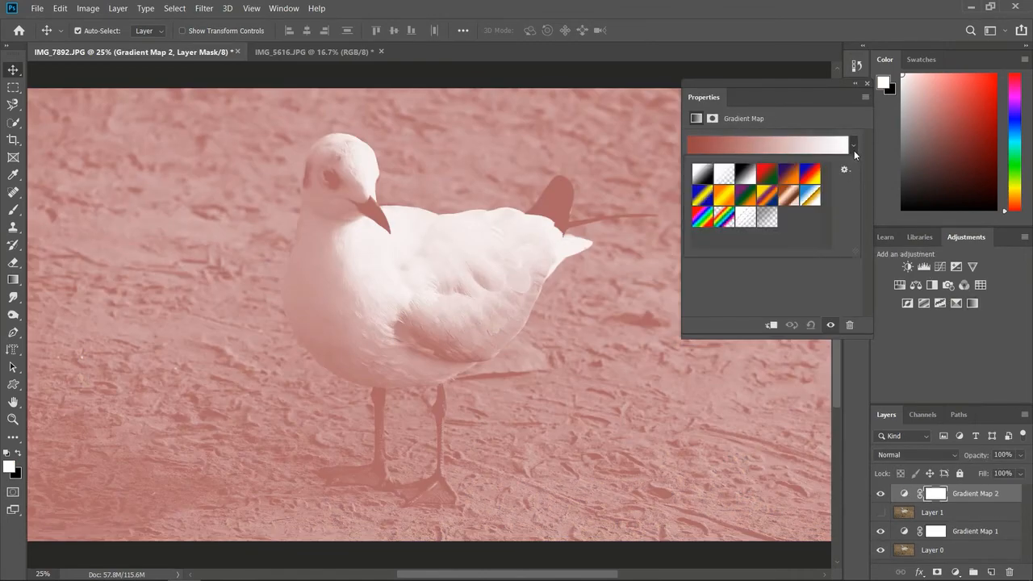
click(793, 176)
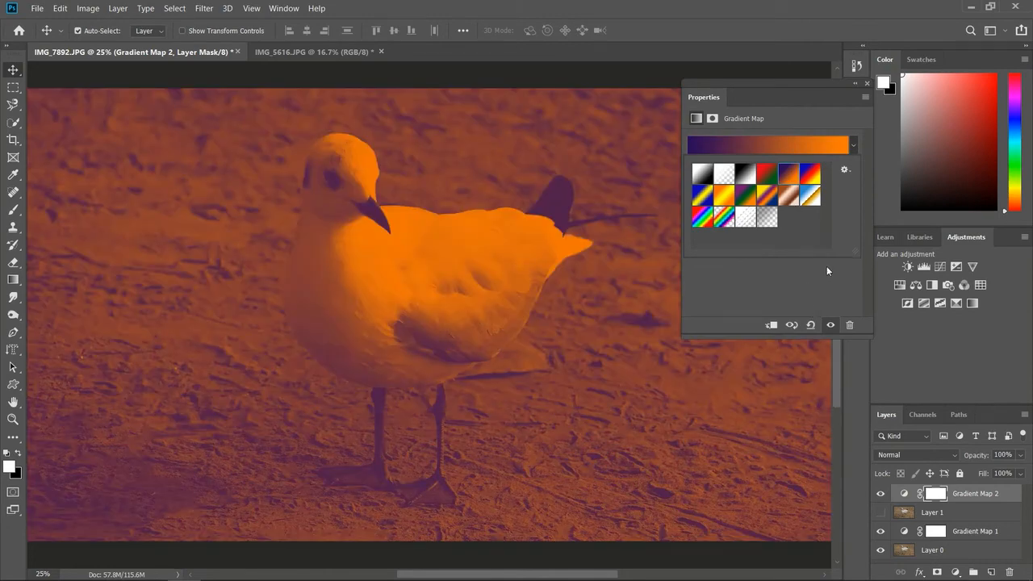
click(867, 83)
click(867, 83)
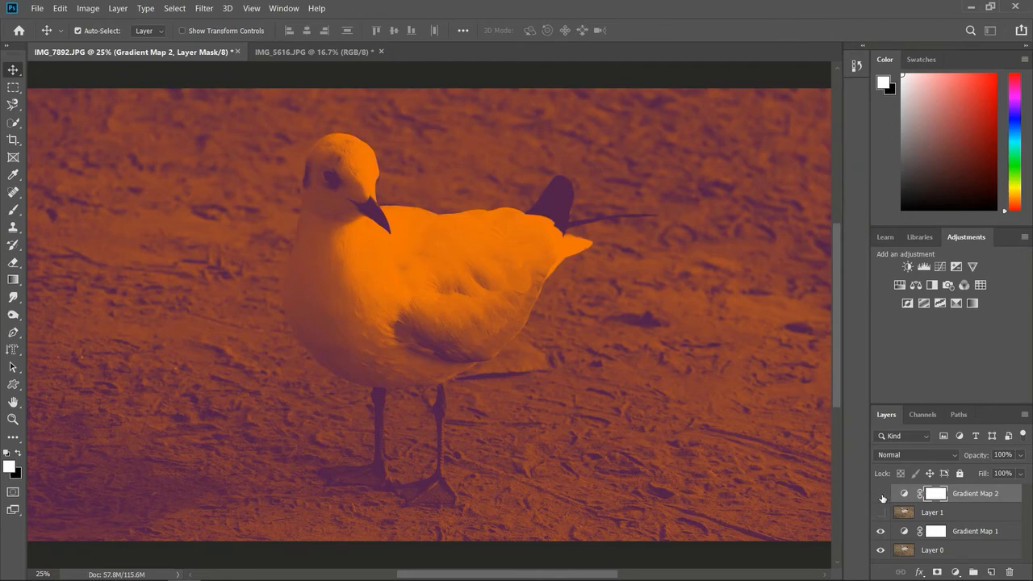
- Toggle the visibility of Gradient Map 2 to compare the two gradient map looks
click(881, 494)
click(881, 494)
click(881, 494)
click(881, 494)
click(882, 494)
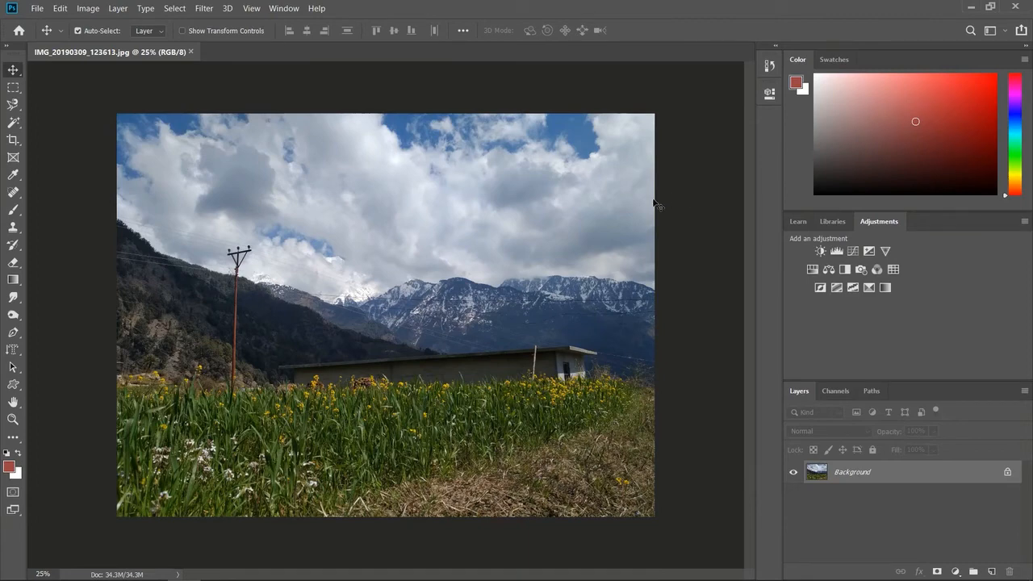
- Open the photo IMG_4225.JPG from the assets folder
click(39, 10)
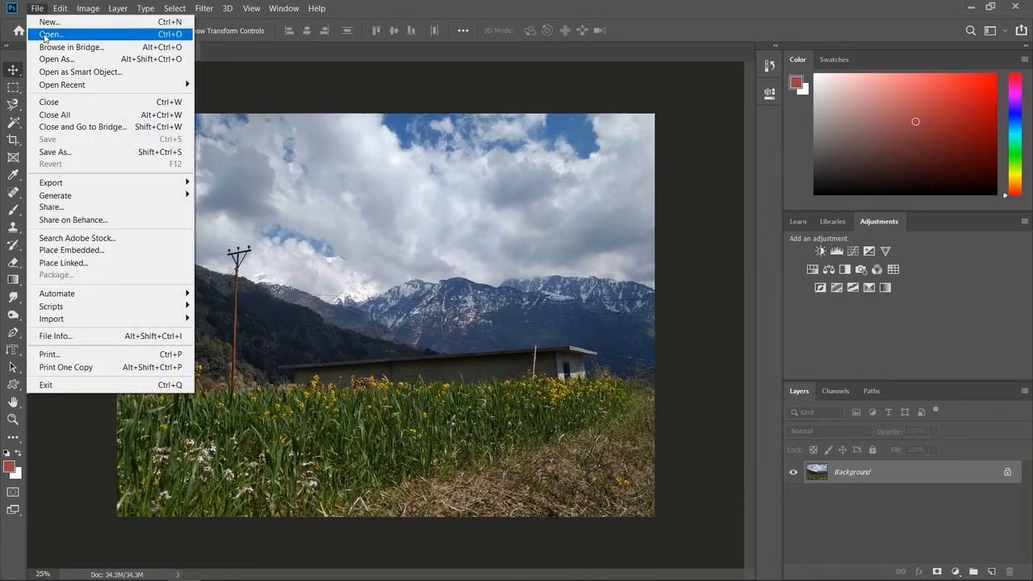
click(45, 35)
scroll(323, 161, down, 2)
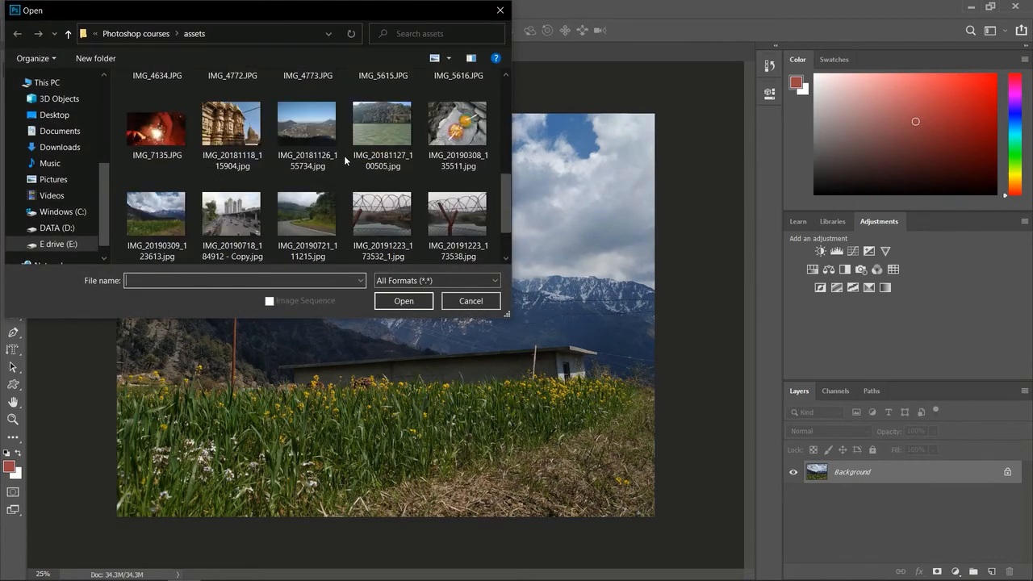
scroll(344, 161, up, 3)
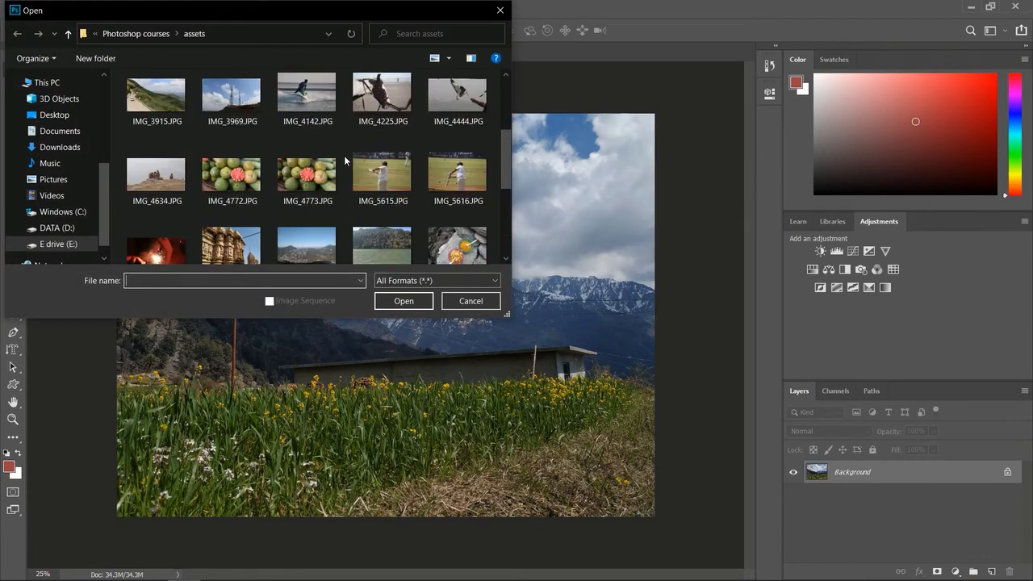
click(380, 104)
double_click(380, 103)
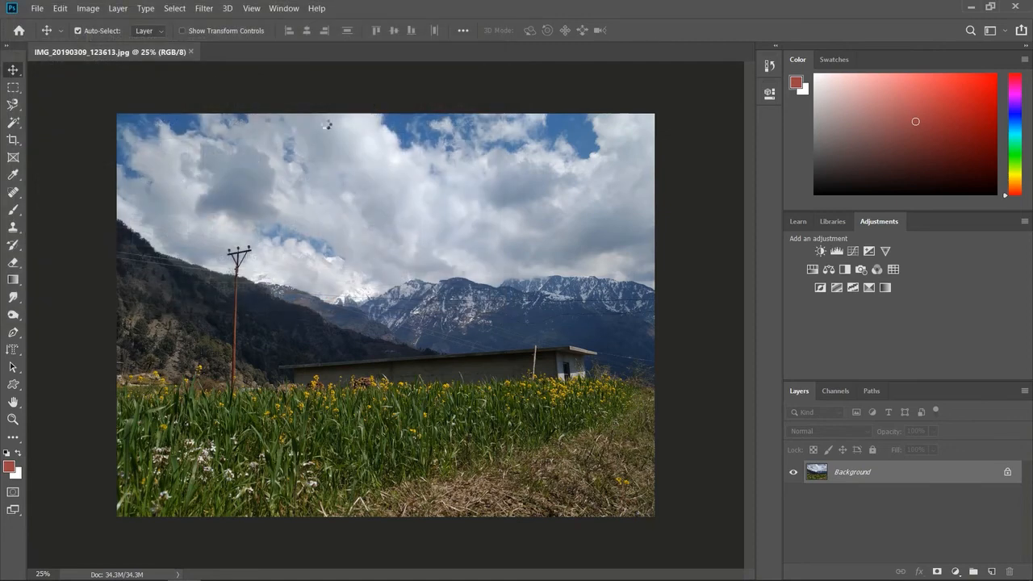
- Copy the cloud photo IMG_0936.JPG into the mountain field photo as a new layer and close the cloud photo
drag(269, 55, 296, 115)
drag(433, 307, 180, 293)
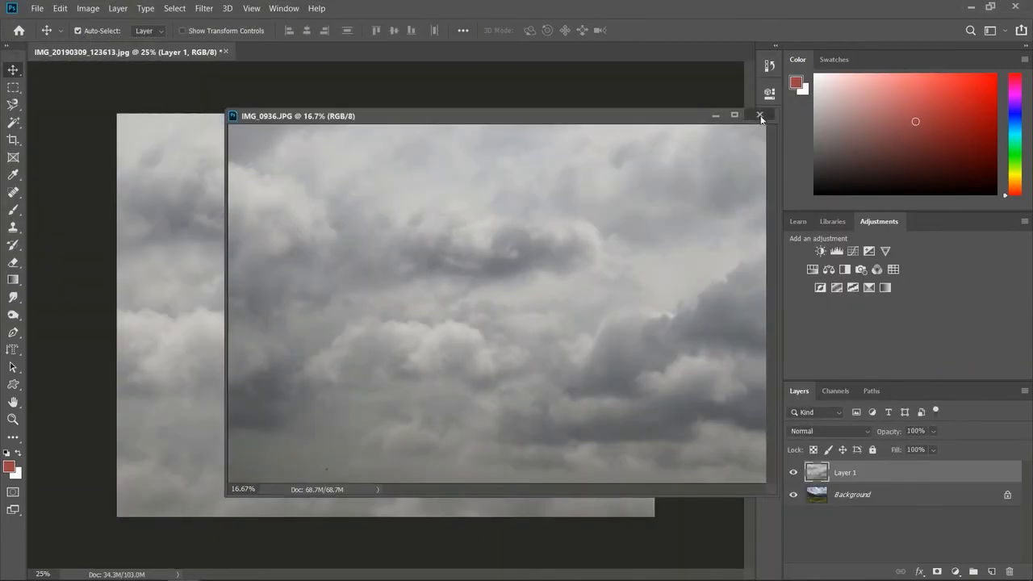
click(759, 115)
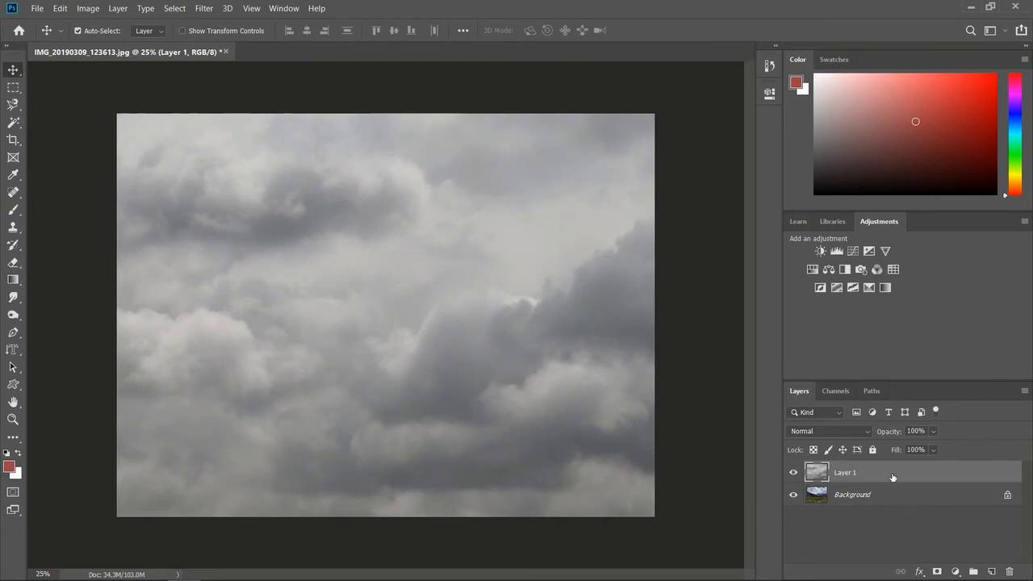
- Set the clouds layer's blend mode to Hard Light and its opacity to 100%
drag(933, 431, 917, 451)
click(850, 430)
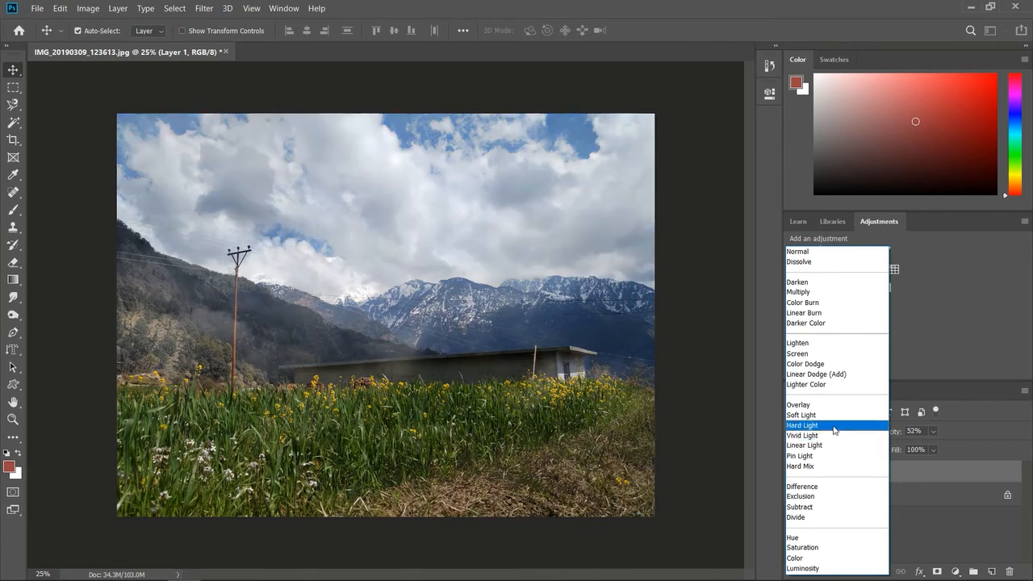
click(833, 426)
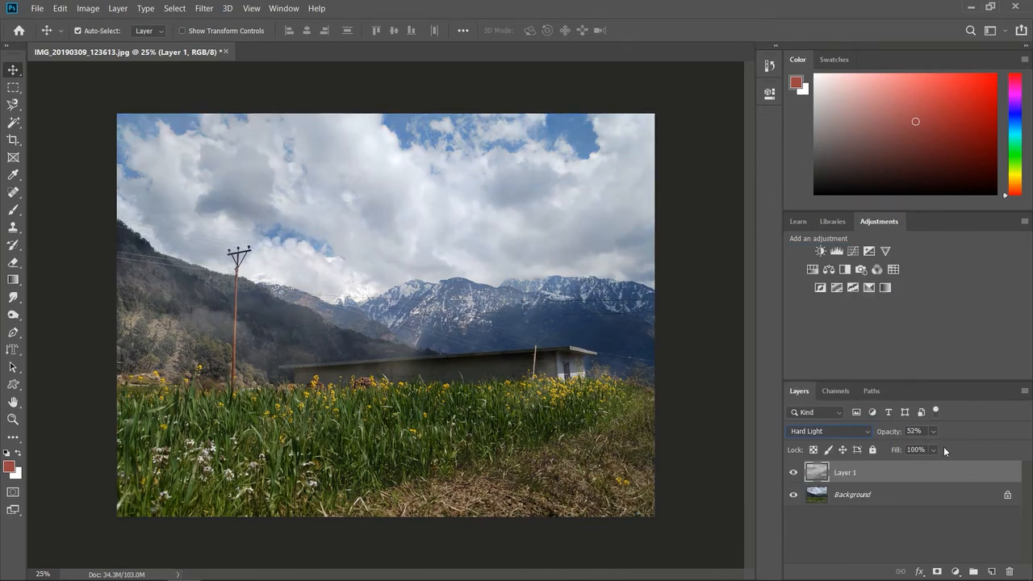
drag(942, 449, 990, 455)
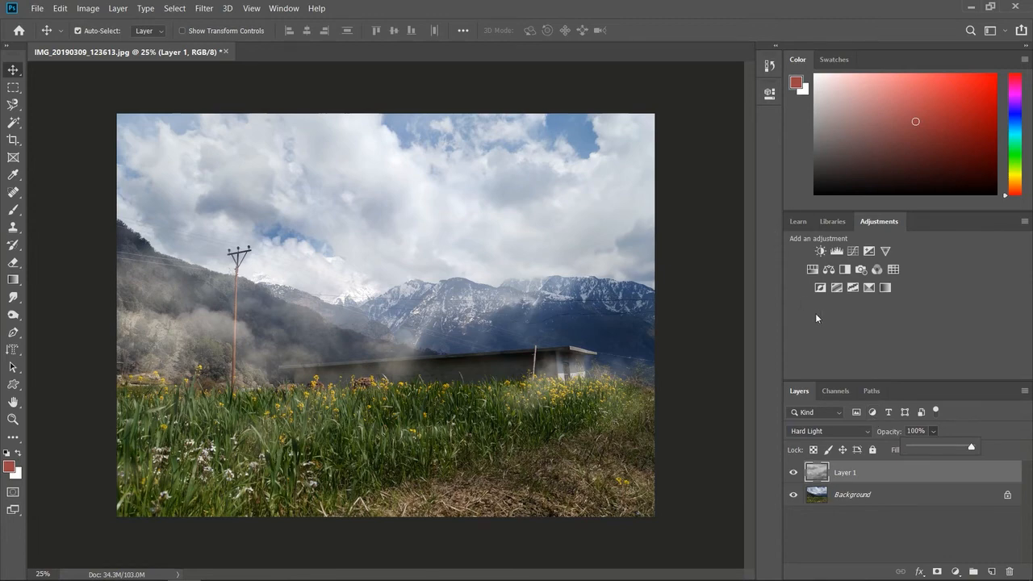
- Compare other blend modes on the clouds layer, keep Hard Light, and shift the clouds down over the field
click(843, 433)
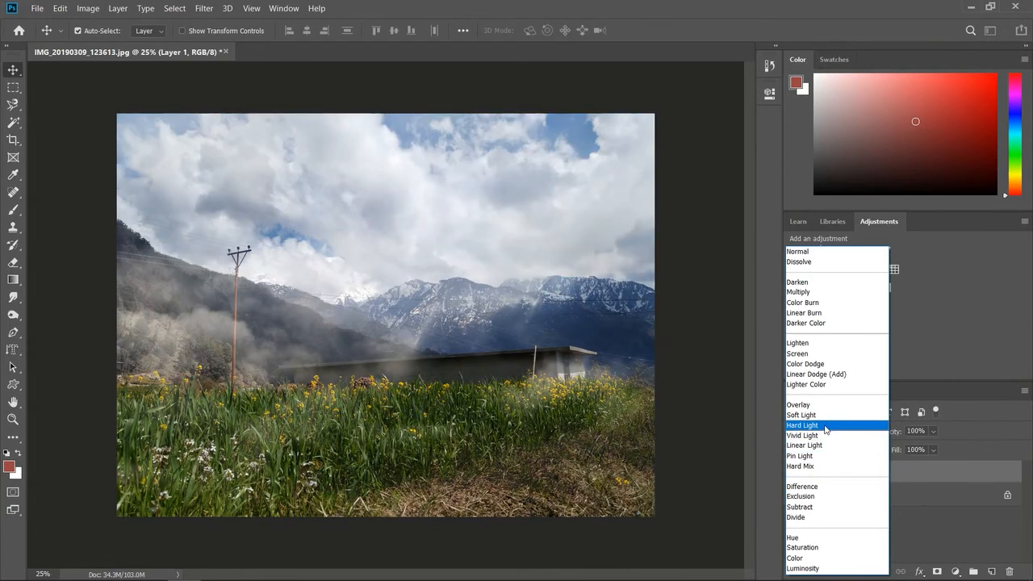
click(825, 426)
drag(388, 314, 489, 374)
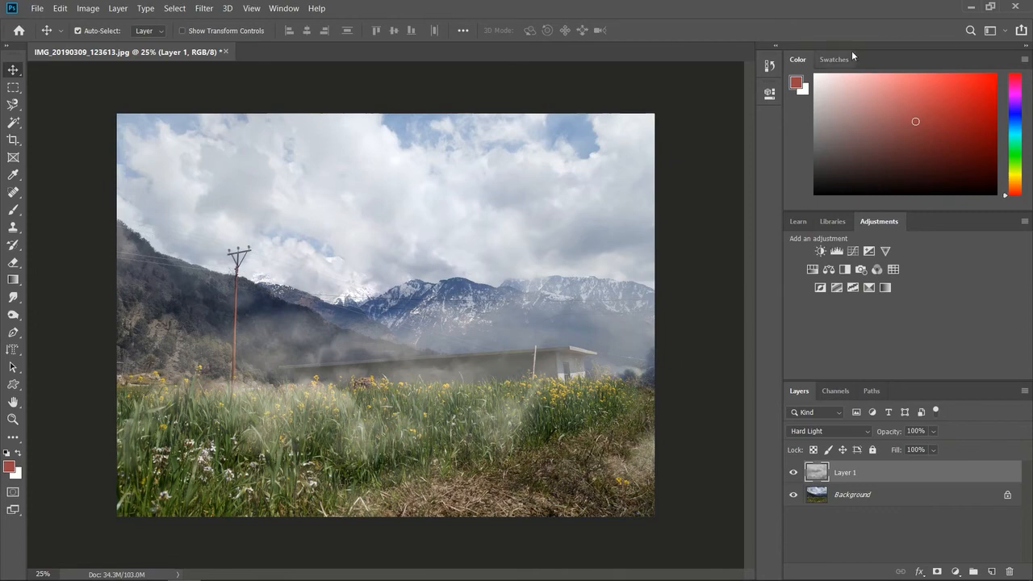
- Examine the blended clouds across the landscape and hide Layer 1
click(1027, 47)
key(ctrl+plus)
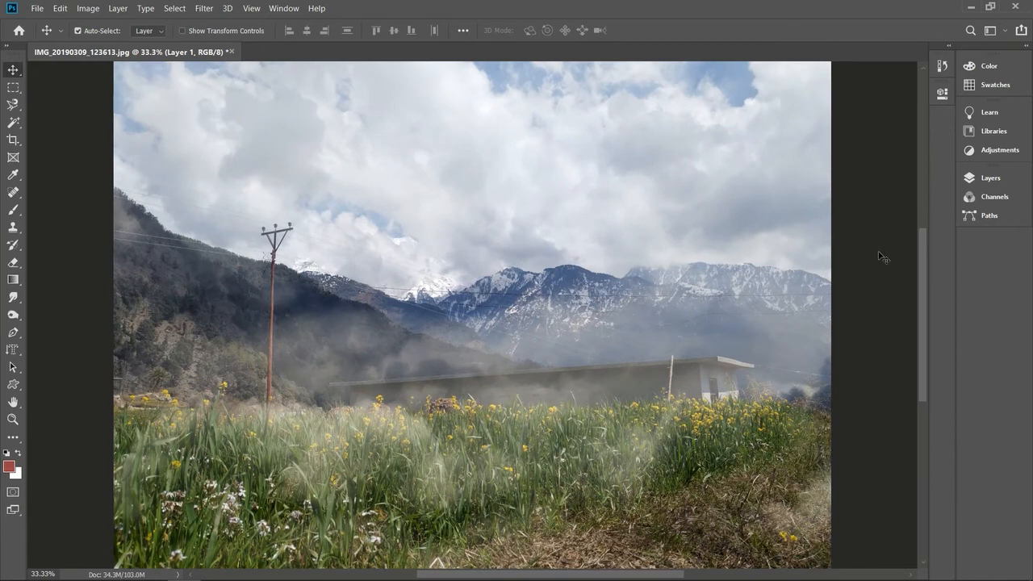
click(1027, 50)
key(ctrl)
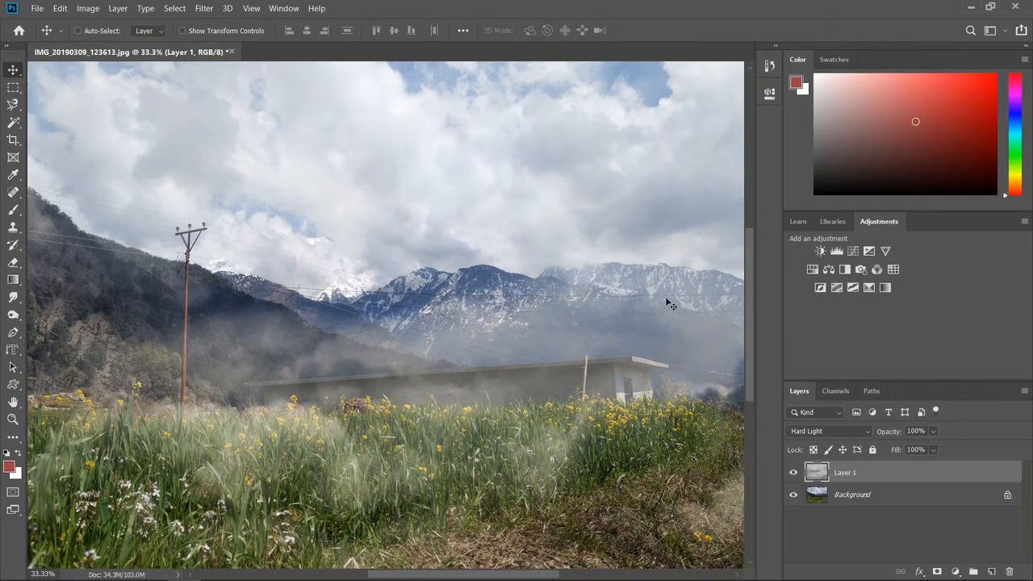
key(ctrl+minus)
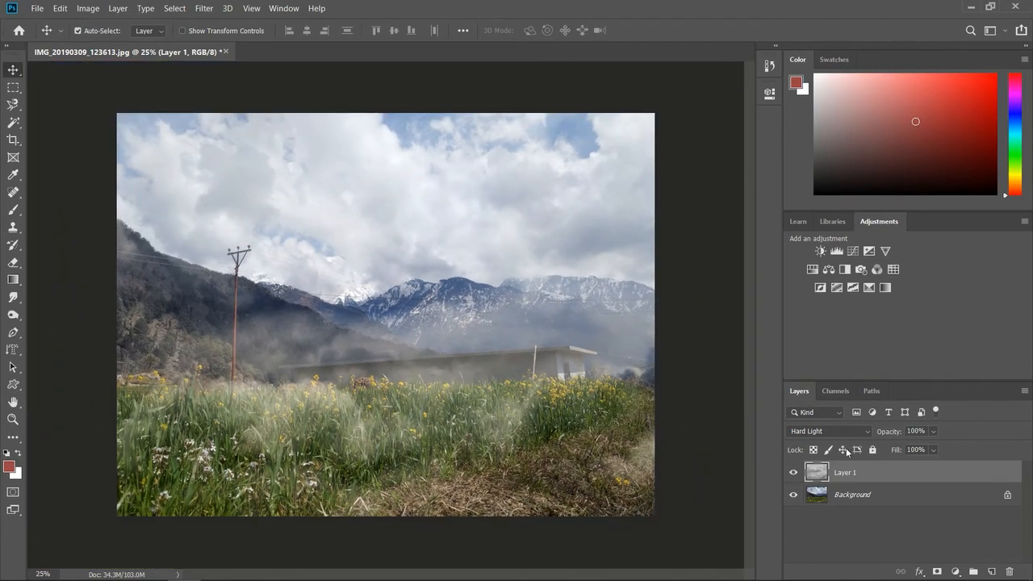
click(794, 473)
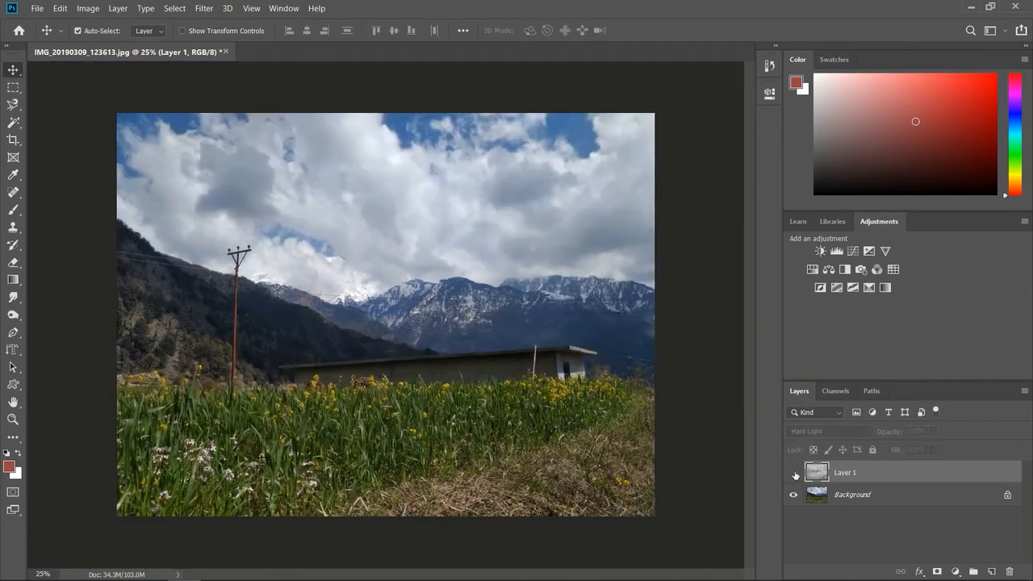
- Open IMG20201218141059.jpg from the assets folder, copy it into the landscape photo as a new layer, and close the source photo
click(37, 9)
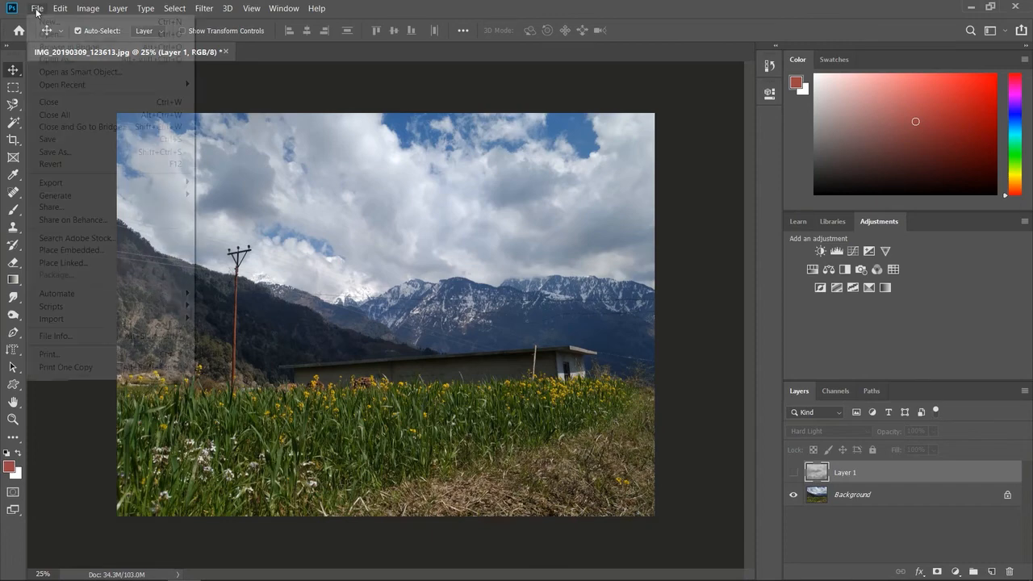
click(47, 35)
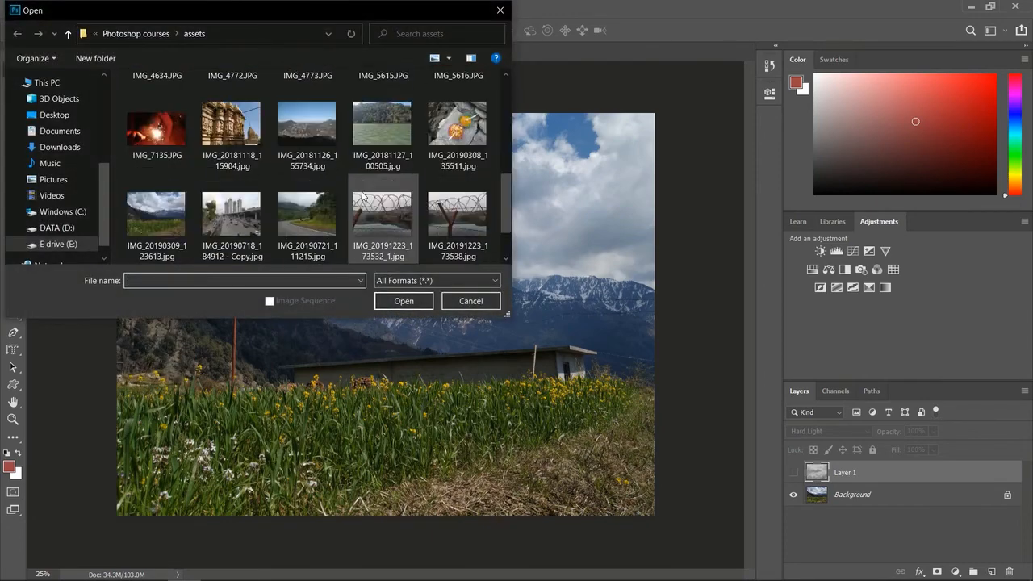
scroll(362, 196, down, 2)
double_click(380, 223)
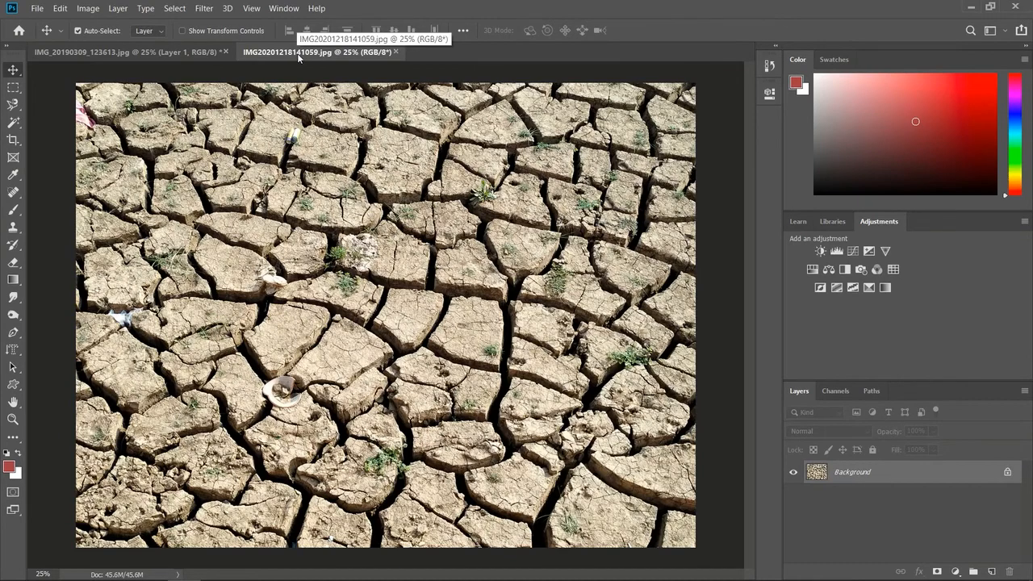
drag(297, 55, 307, 129)
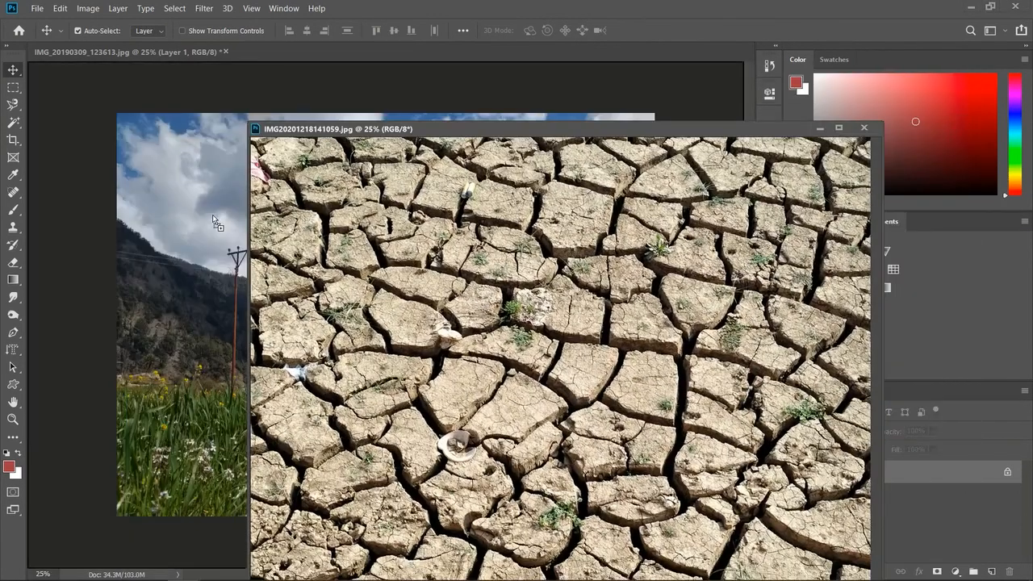
click(864, 127)
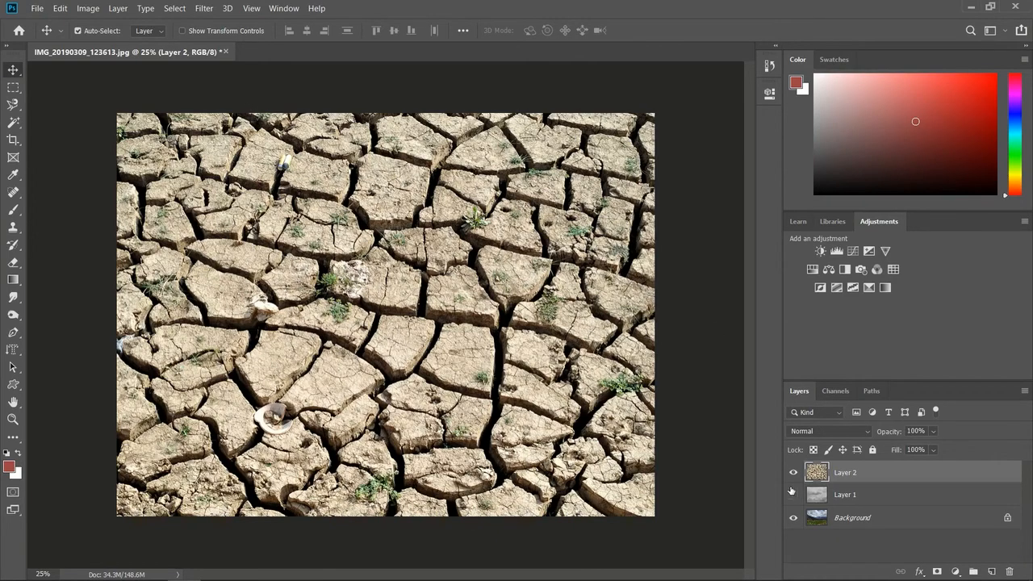
- Set the cracked-earth layer's blend mode to Darken
click(857, 432)
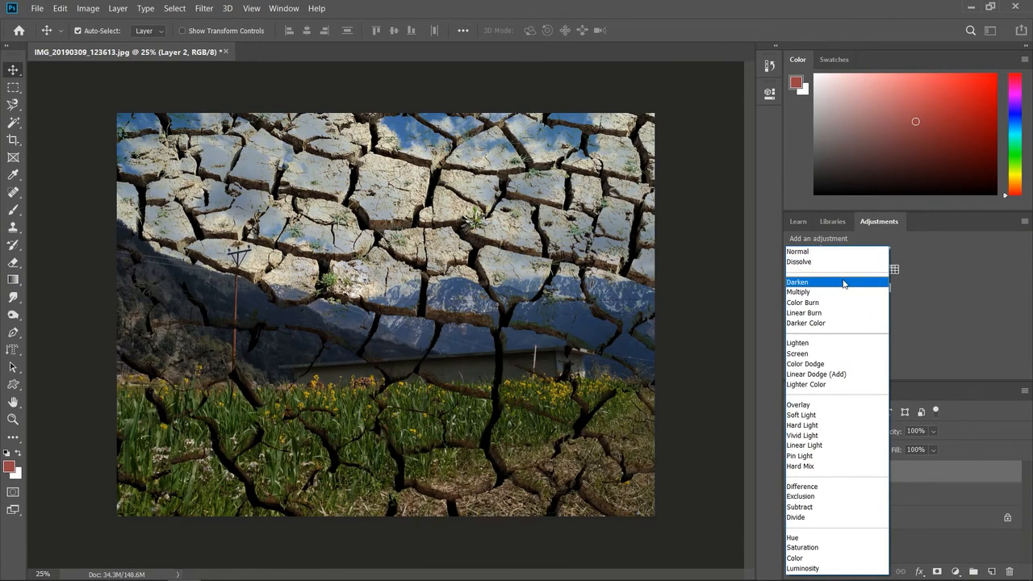
click(845, 284)
key(XF86MonBrightnessDown)
key(XF86MonBrightnessDown)
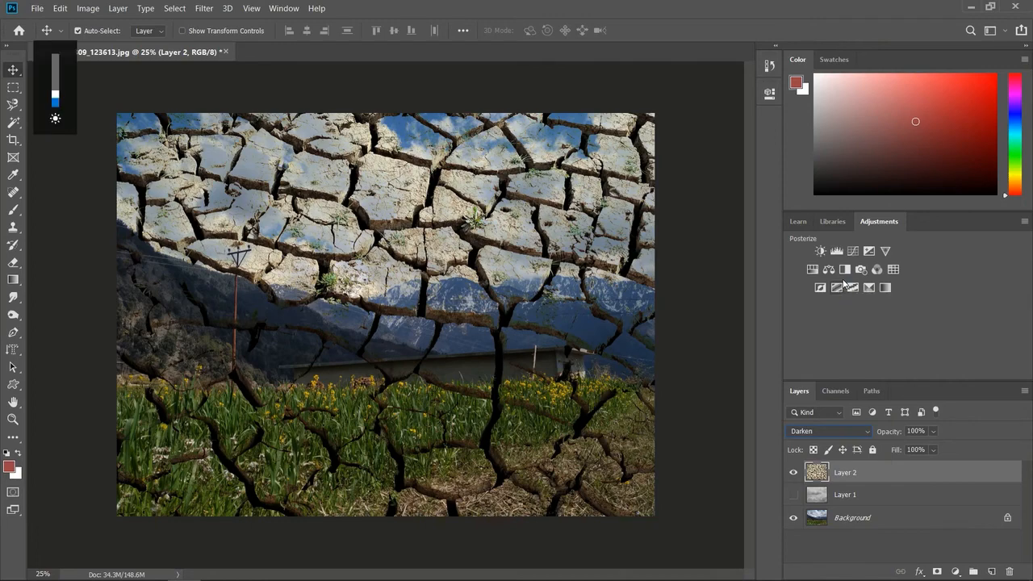
click(845, 432)
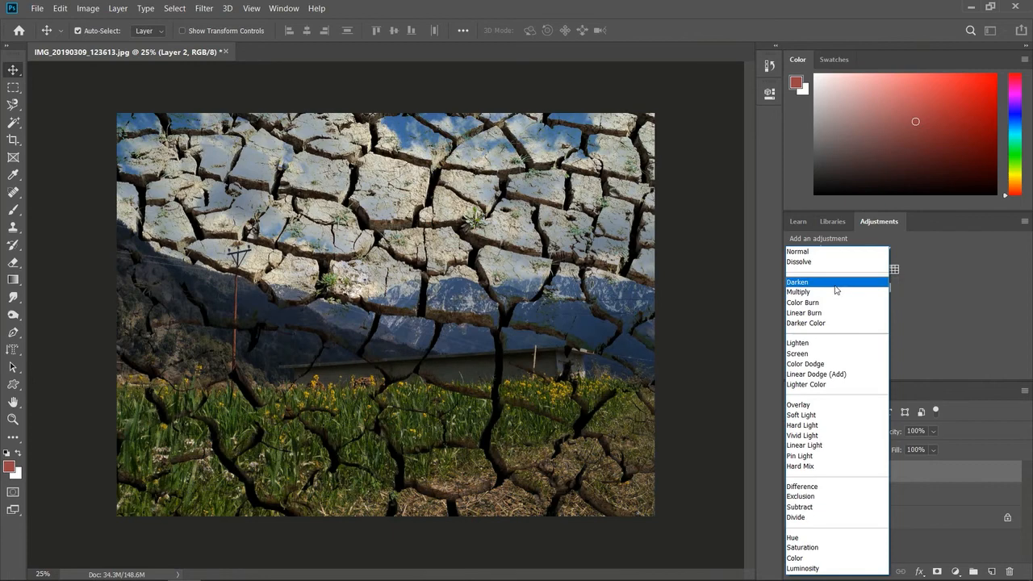
click(837, 284)
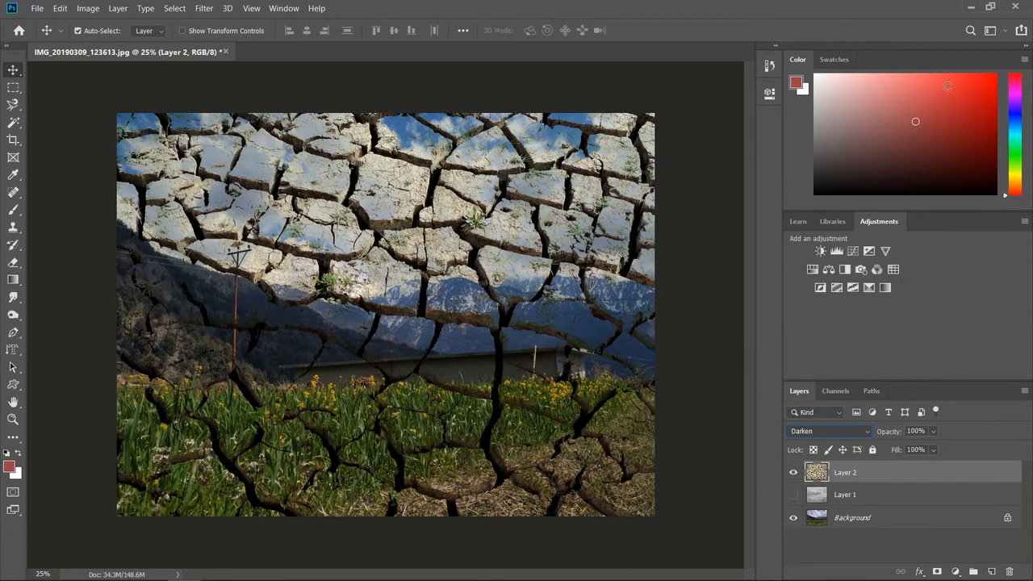
- Try the cracked-earth layer over the sky, then place it so the cracks cover only the grass field
click(1026, 47)
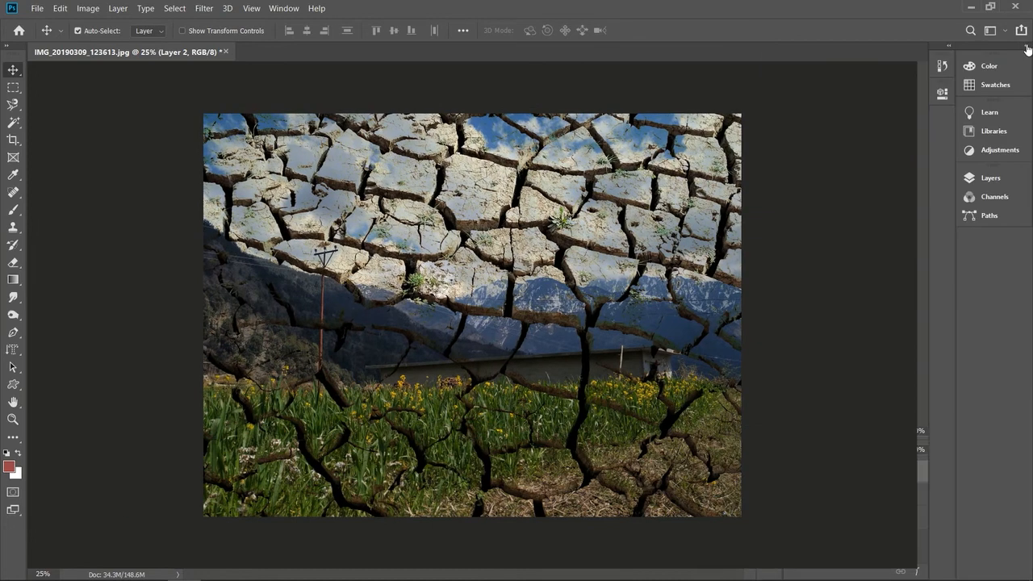
key(ctrl+plus)
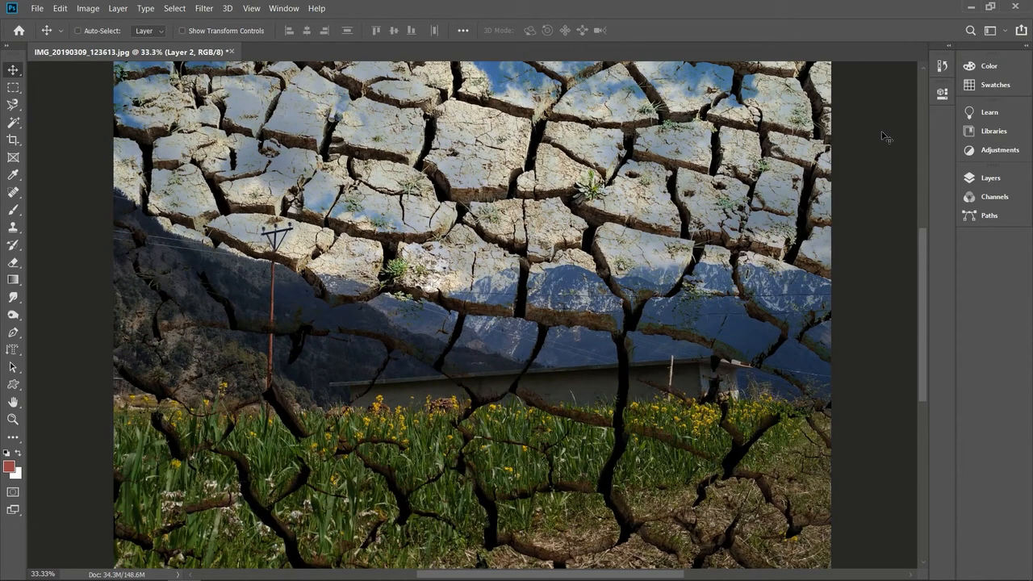
key(ctrl+minus)
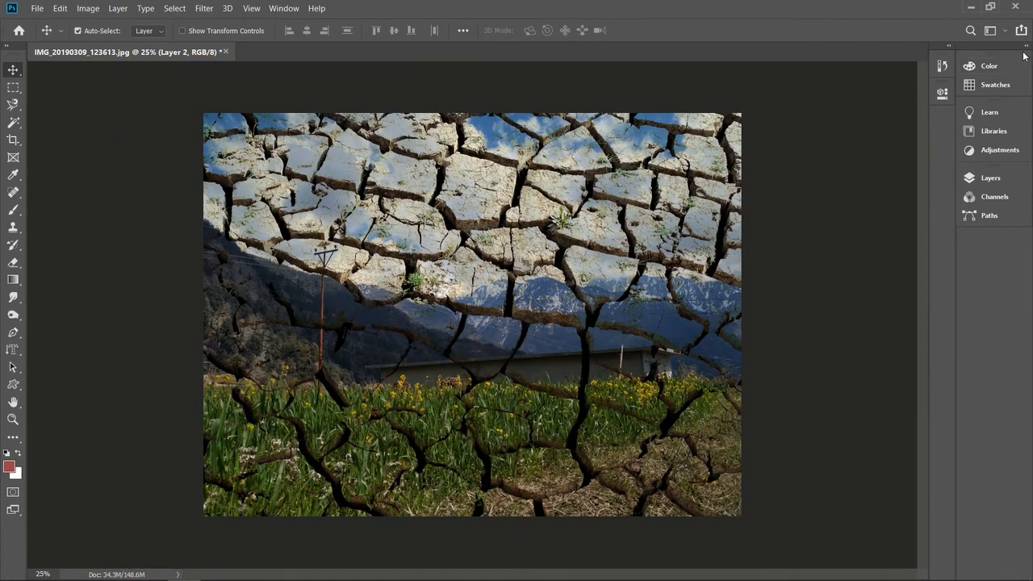
click(1026, 46)
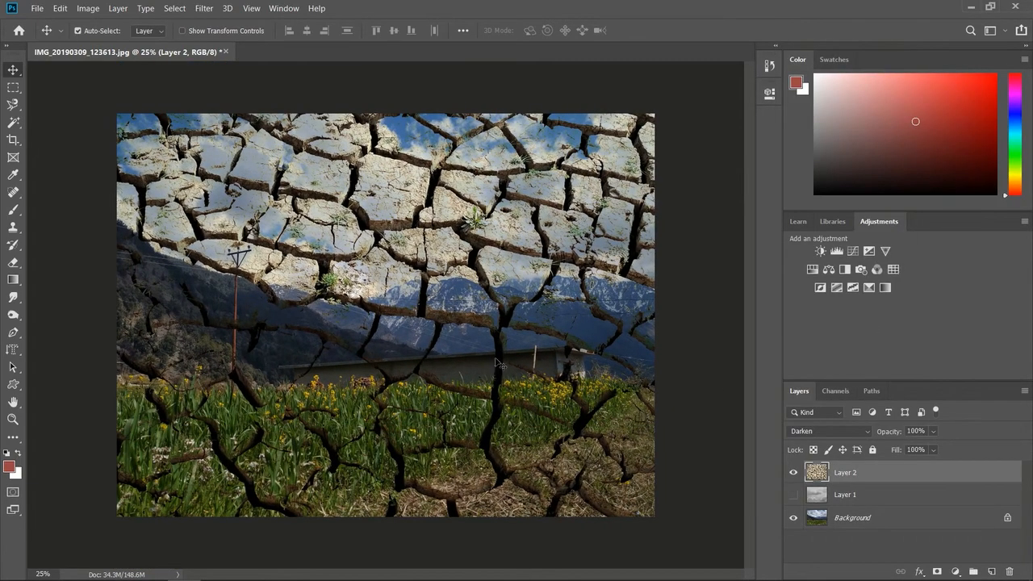
drag(488, 286, 482, 551)
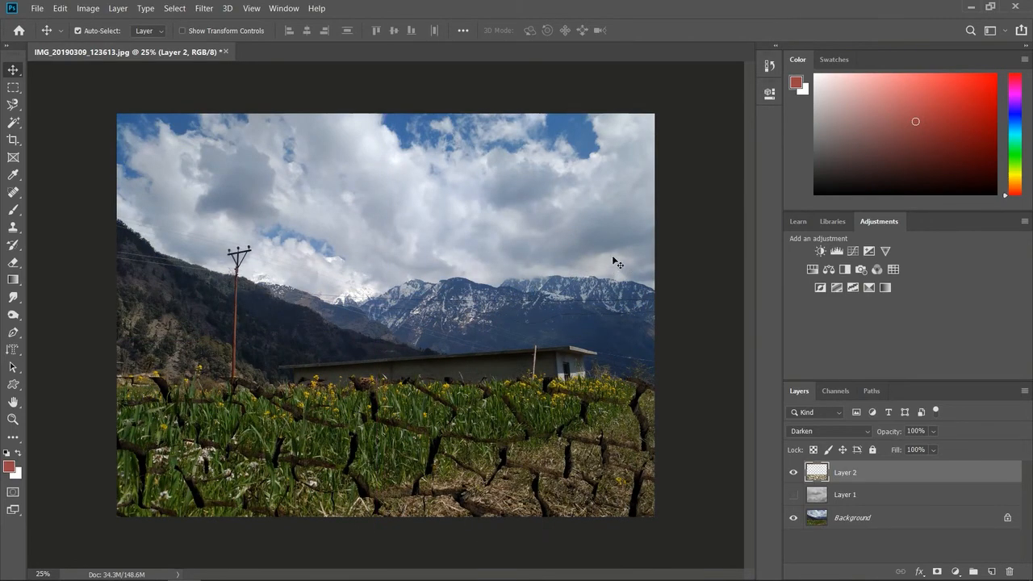
drag(468, 452, 482, 180)
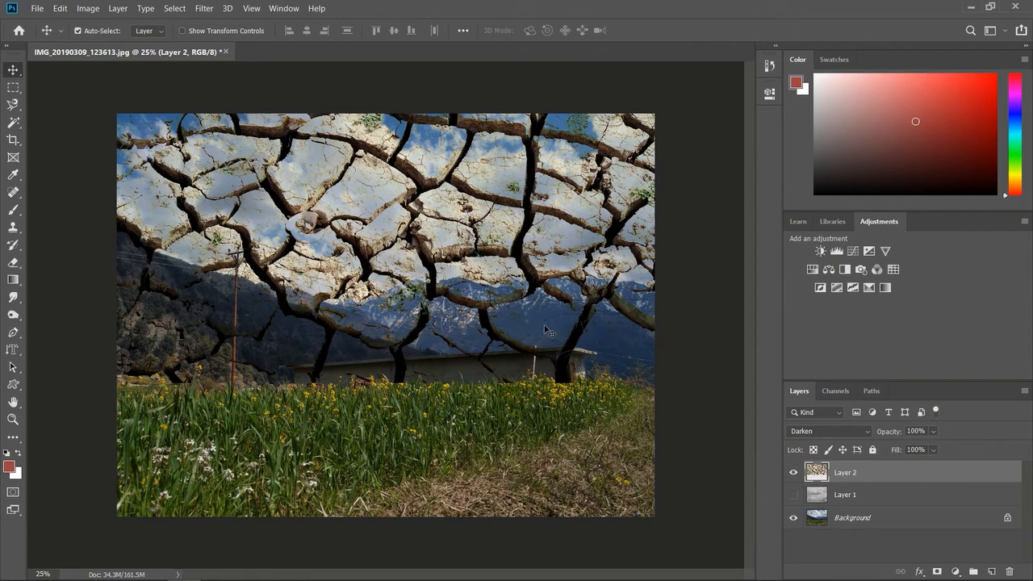
drag(547, 324, 547, 293)
drag(545, 222, 452, 432)
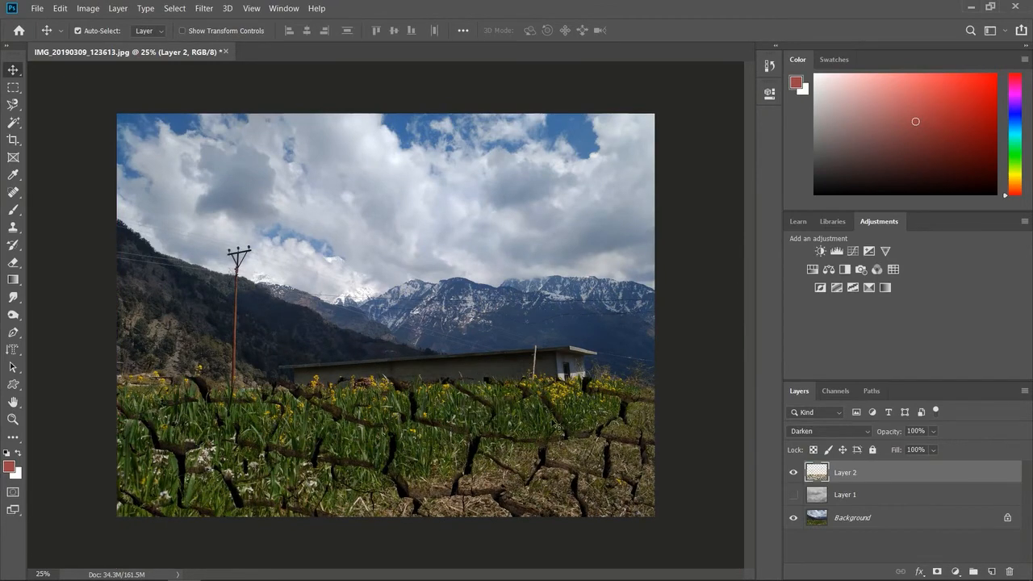
- Set the cracked-earth layer's blend mode to Lighter Color and move it up to cover the whole photo
click(834, 433)
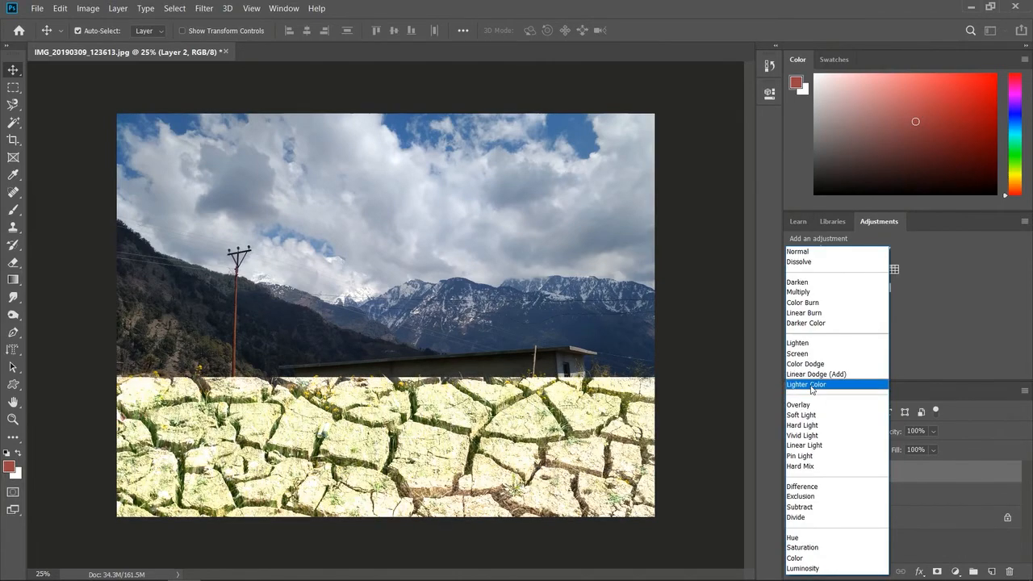
click(812, 385)
drag(555, 446, 554, 189)
mouse_move(554, 300)
mouse_down()
mouse_move(555, 274)
mouse_move(546, 296)
mouse_up()
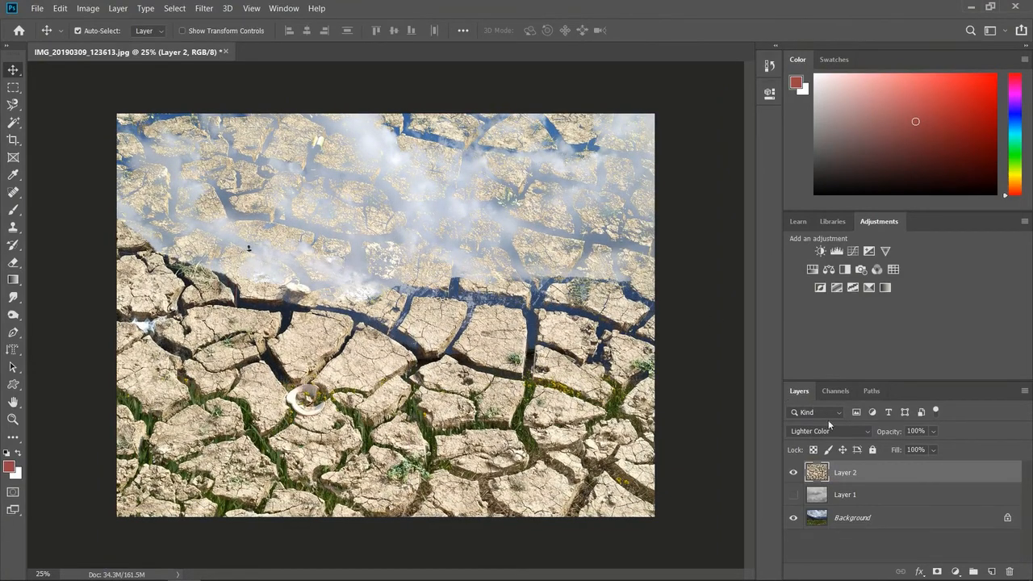
- Test the opacity of Layer 2, leave it at 100%, and set its blend mode to Darken
click(932, 431)
drag(947, 448, 873, 449)
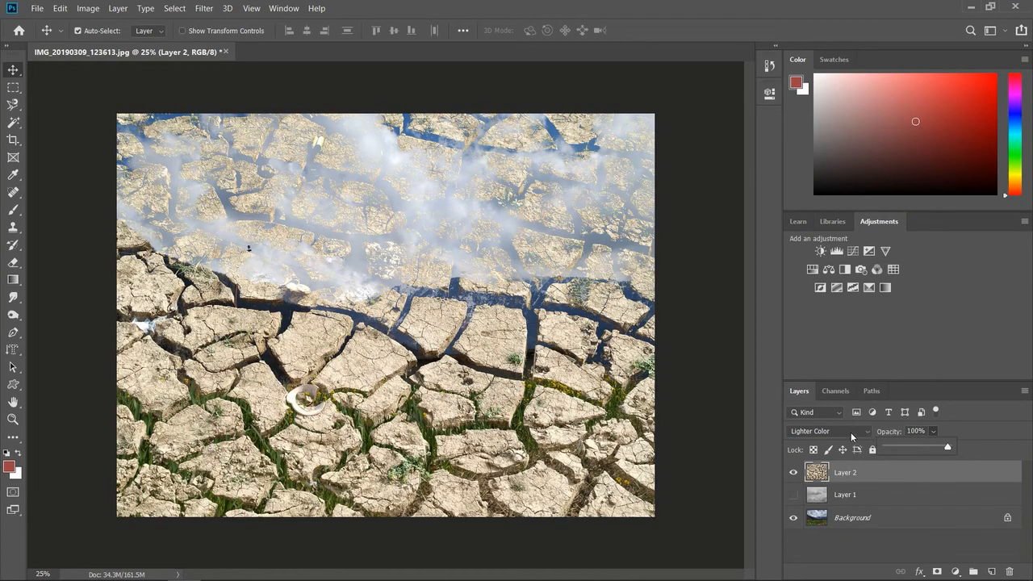
click(851, 432)
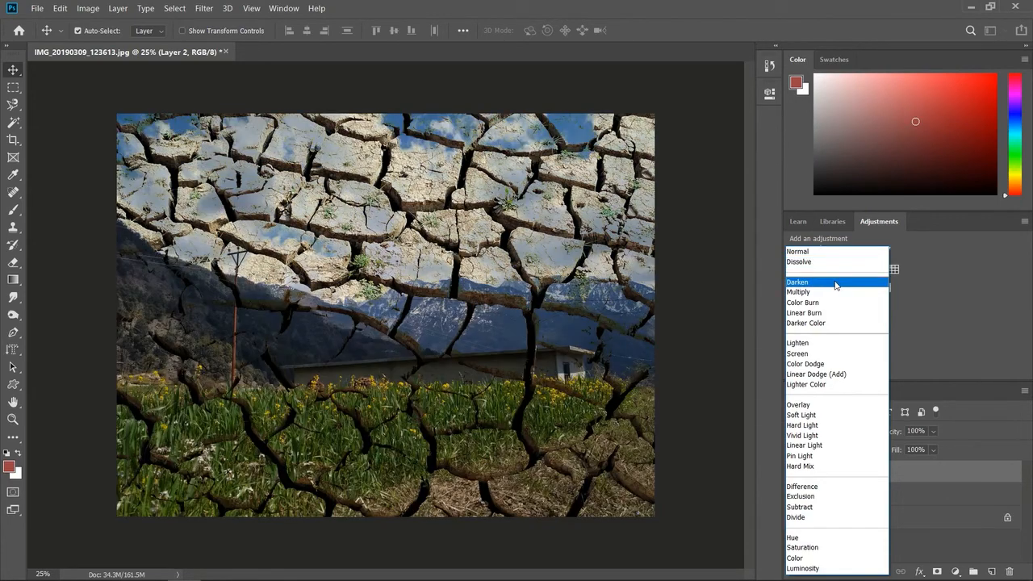
click(836, 286)
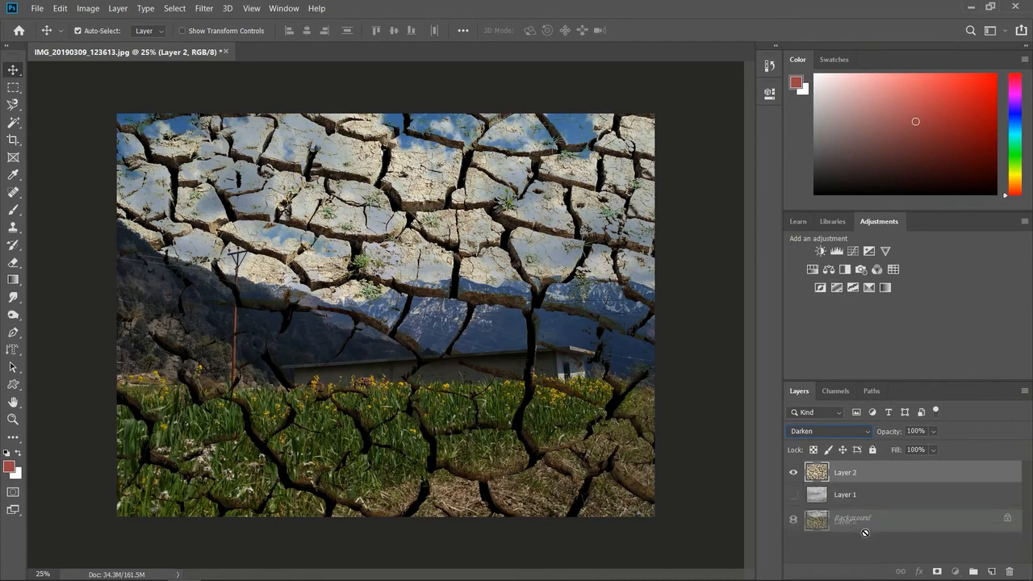
- Unlock the Background layer, move it above Layer 2, and set its blend mode to Lighten
click(1008, 522)
drag(951, 518, 945, 468)
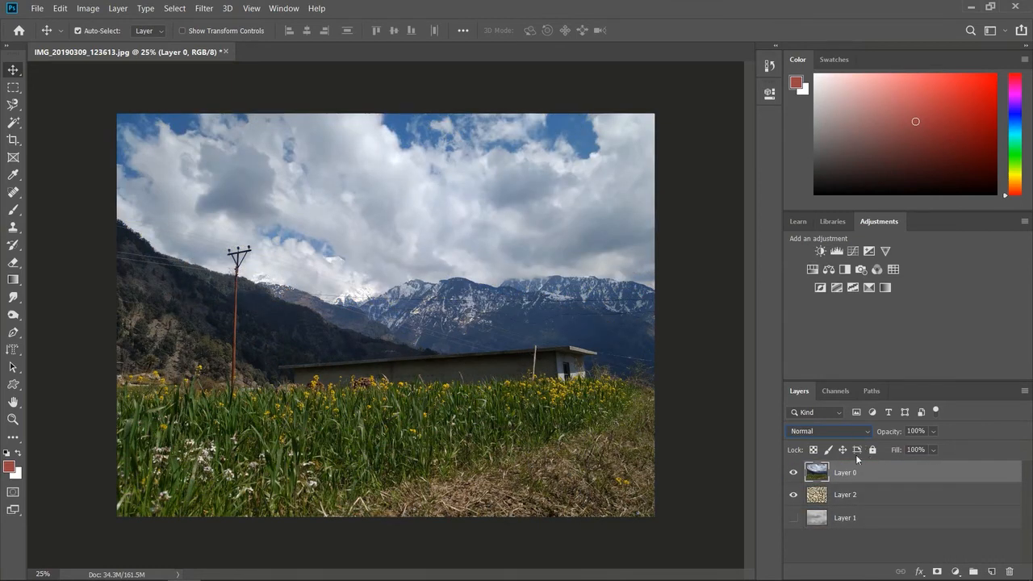
click(860, 433)
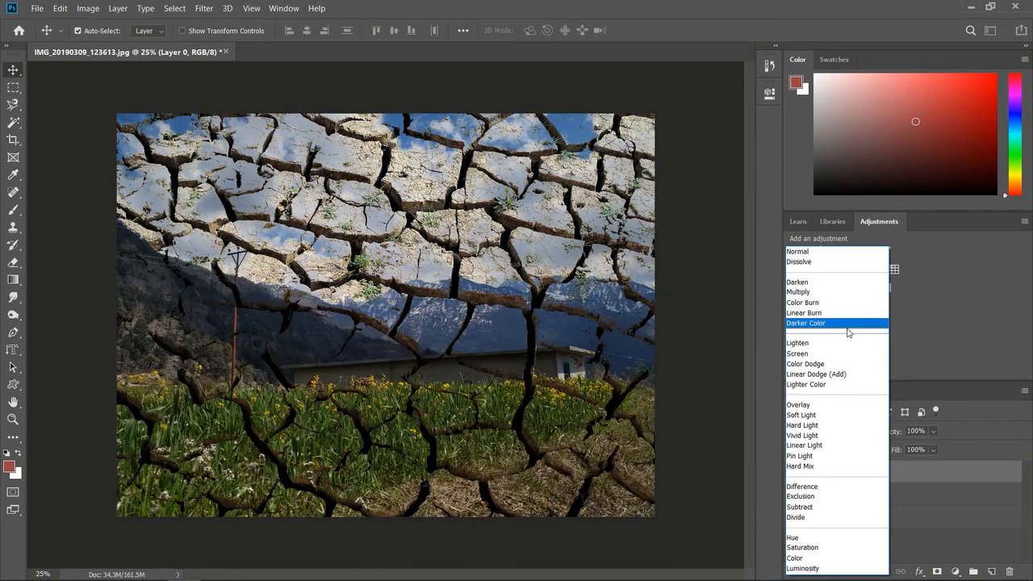
click(846, 342)
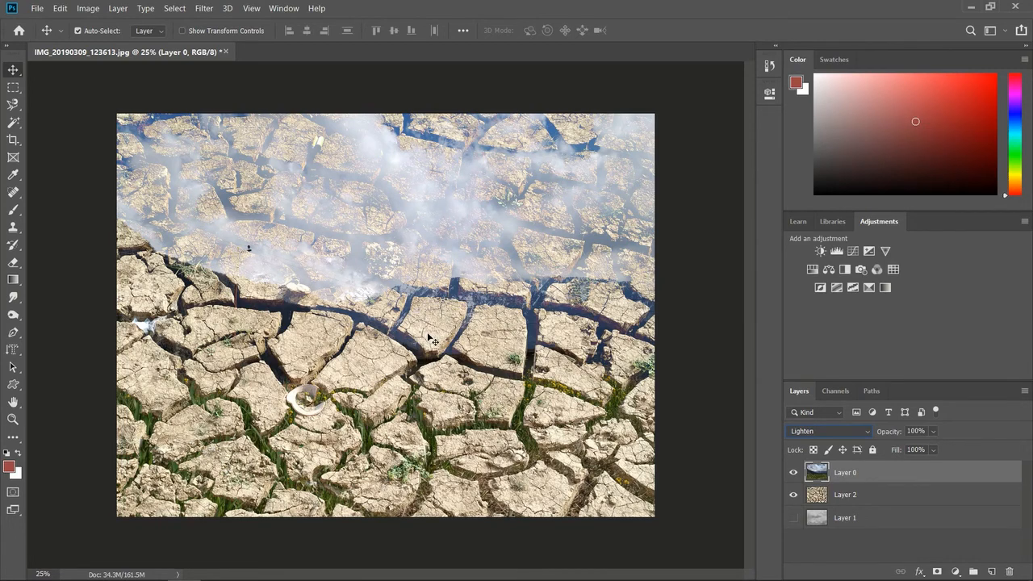
- Inspect the Lighten blend closely around the grass and shift Layer 0 to the right across the cracked earth
key(ctrl+plus)
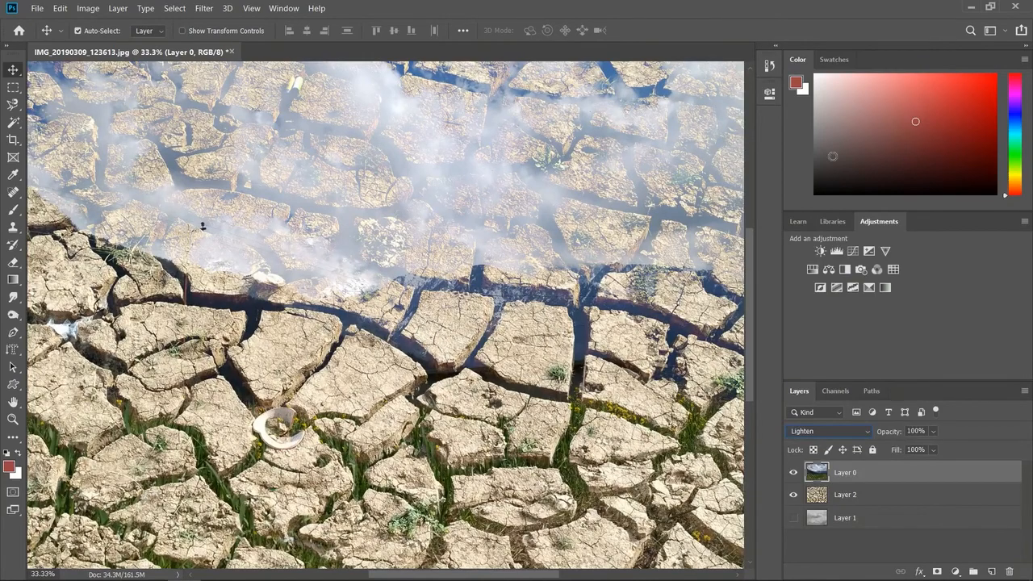
drag(748, 262, 756, 319)
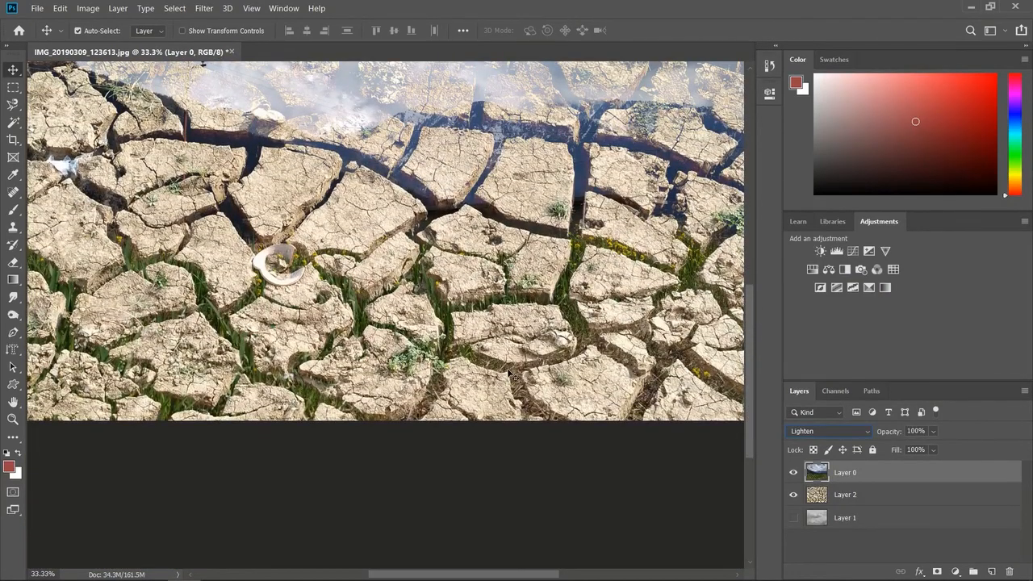
key(ctrl+plus)
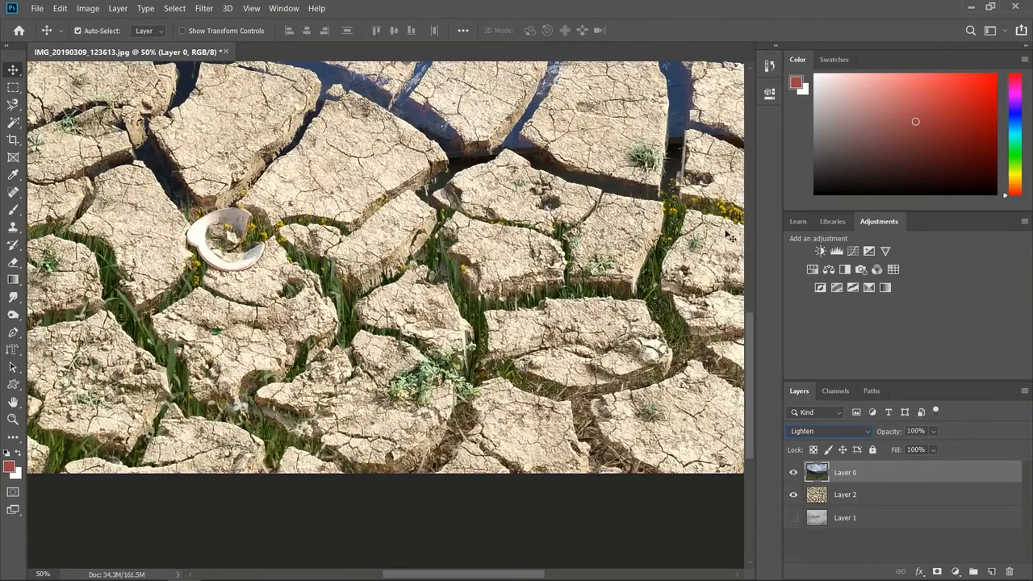
drag(748, 320, 746, 305)
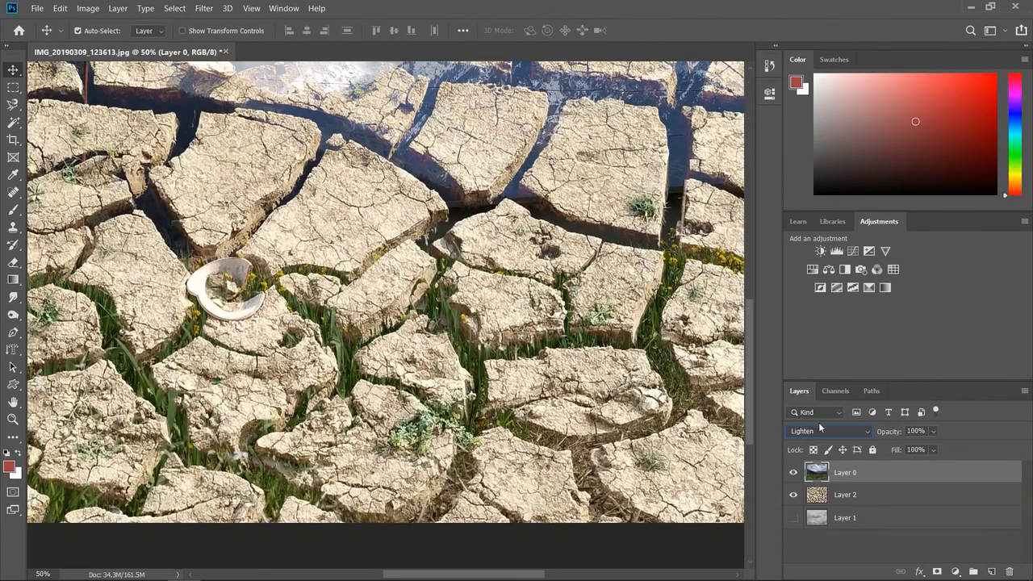
drag(475, 578, 528, 576)
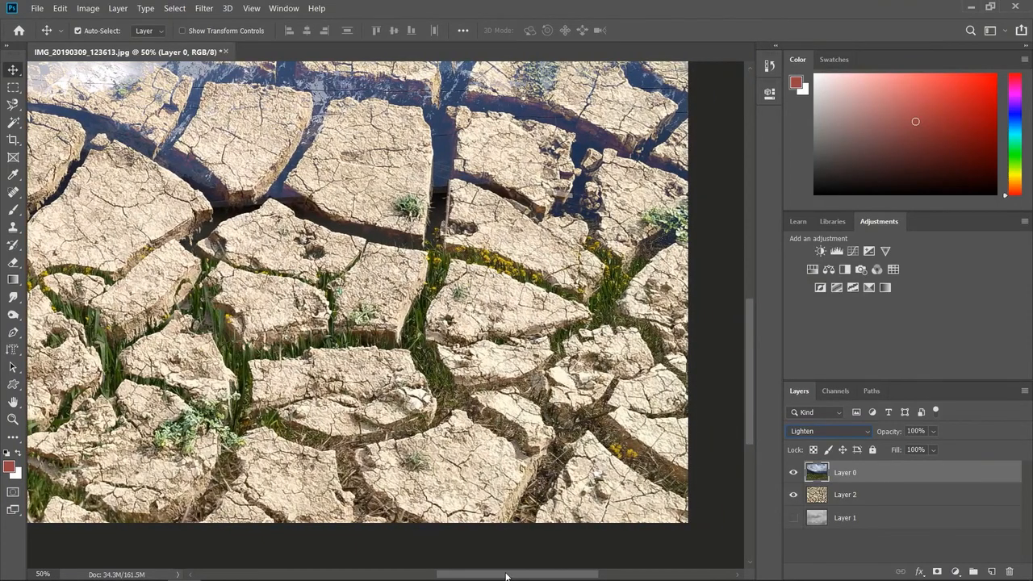
drag(507, 577, 498, 570)
drag(520, 290, 737, 424)
drag(494, 413, 700, 367)
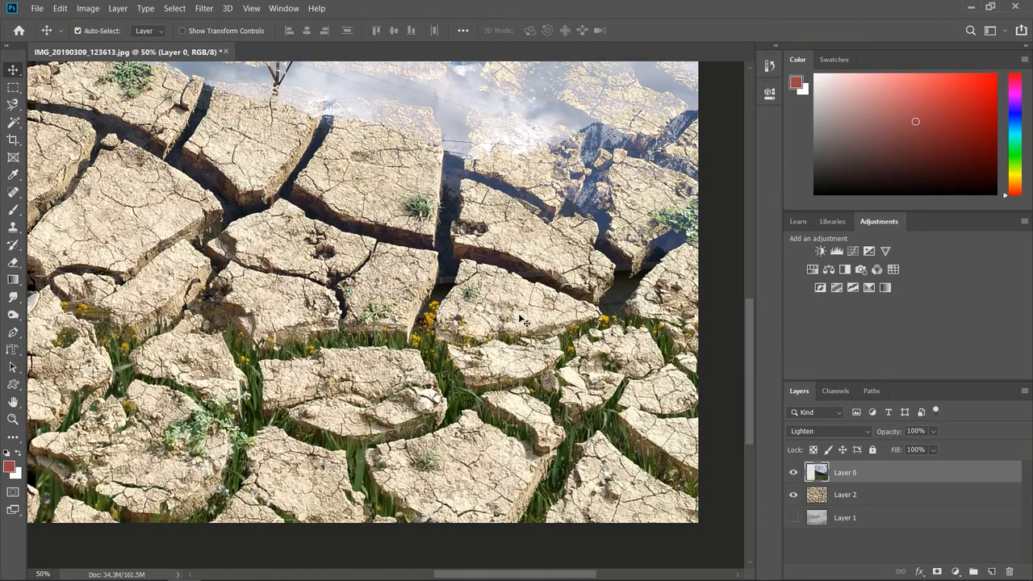
- Try to shift the blended layers slightly down against each other, undoing each move
click(857, 496)
drag(499, 254, 517, 272)
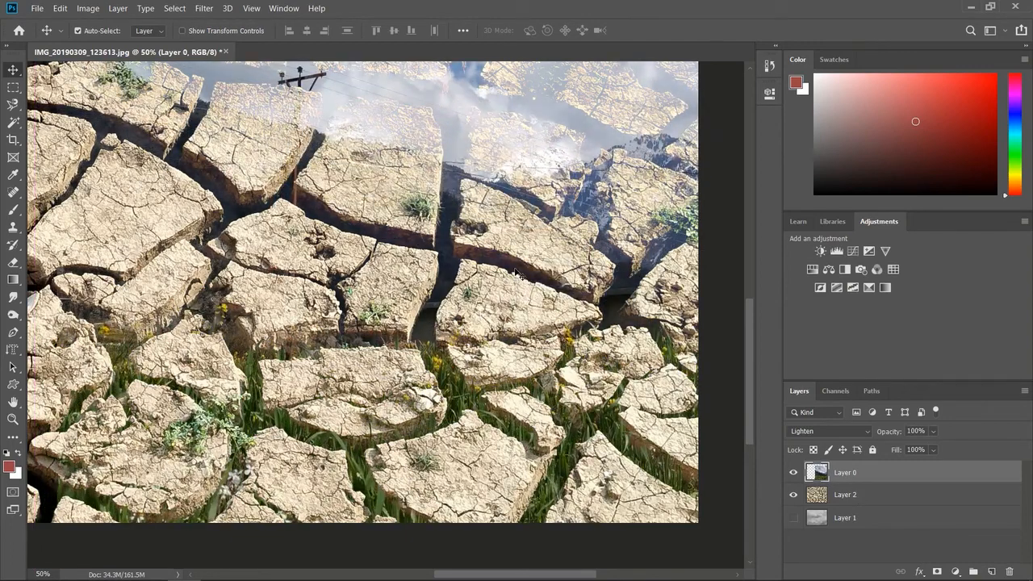
key(ctrl+z)
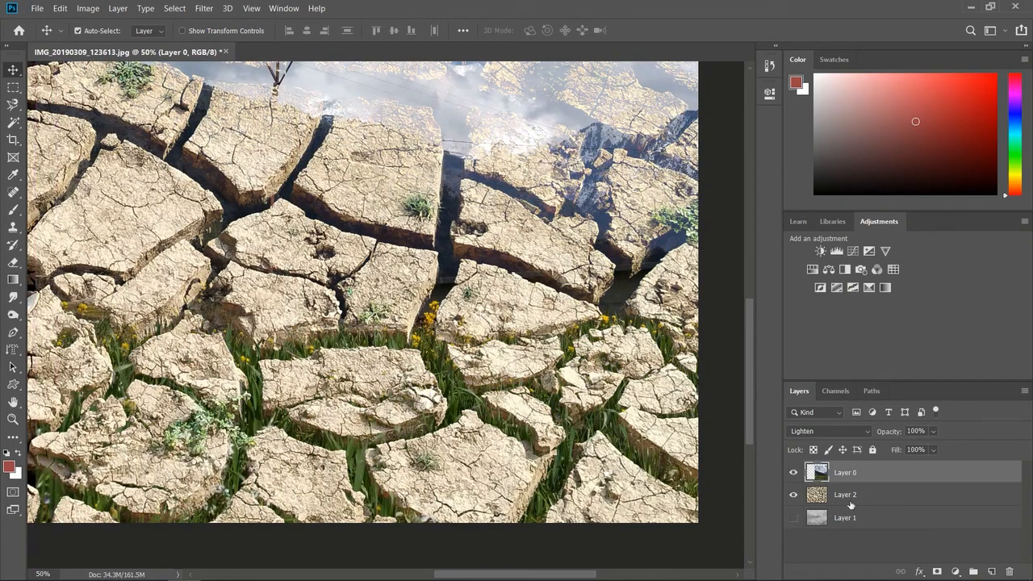
click(847, 499)
drag(521, 263, 521, 278)
key(ctrl+z)
- Set Layer 0's blend mode to Darker Color and move it back to cover the whole canvas
click(855, 430)
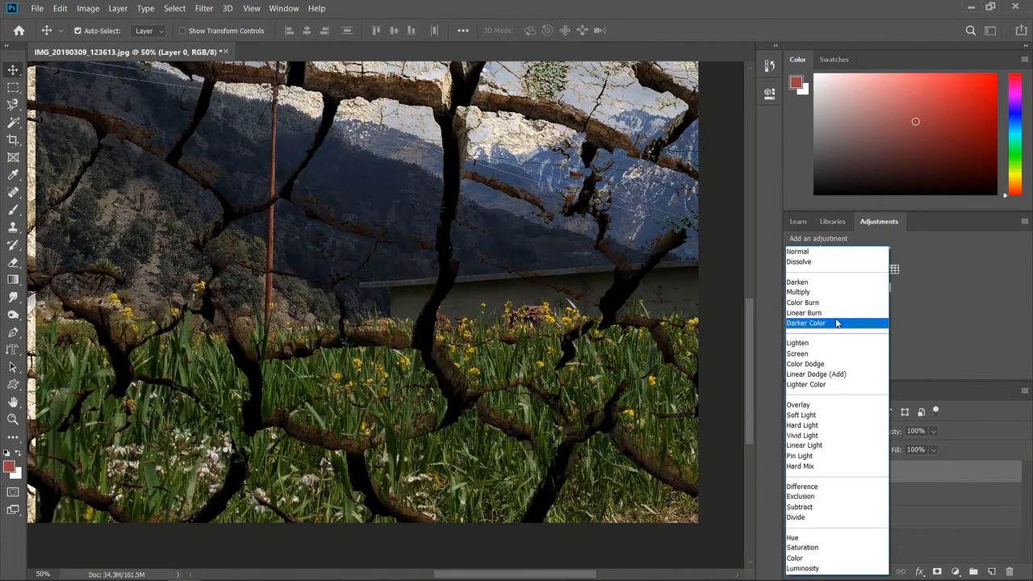
click(837, 323)
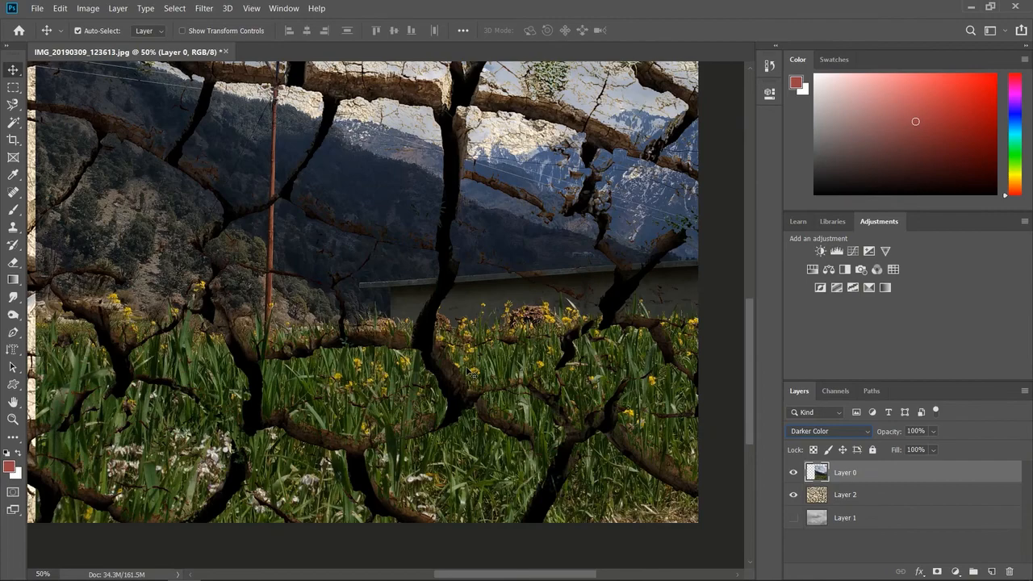
key(ctrl+minus)
key(ctrl+minus)
key(ctrl+minus)
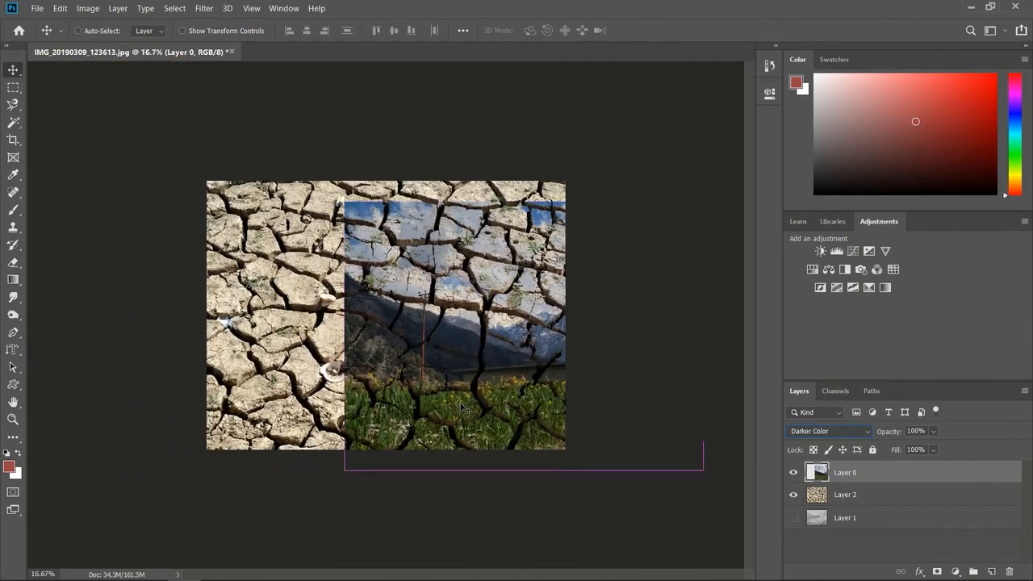
key(ctrl+plus)
drag(505, 437, 325, 381)
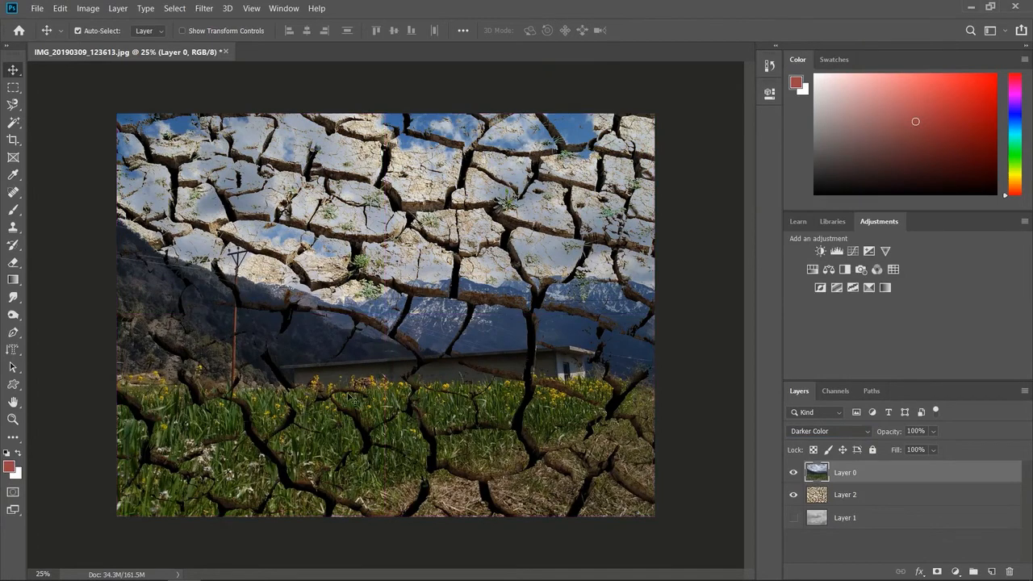
click(698, 412)
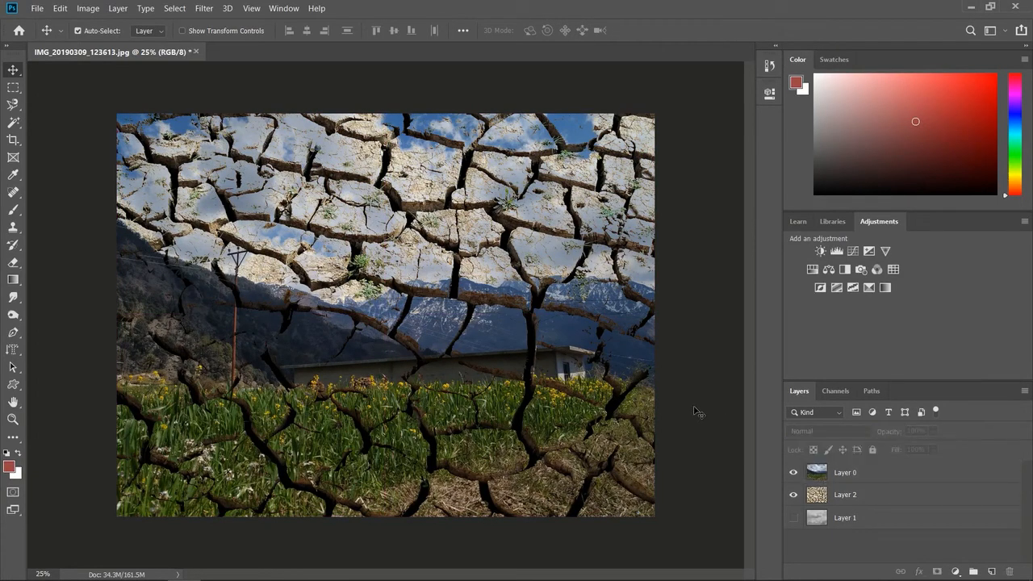
- Lower the opacity of Layer 2, the cracked-earth layer, to 74%
click(858, 498)
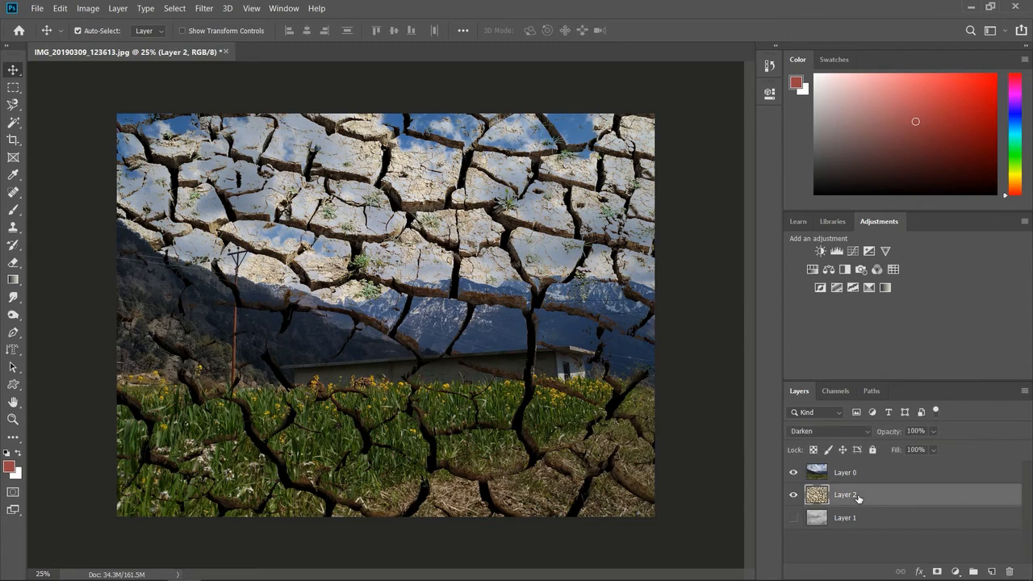
click(933, 431)
mouse_move(945, 453)
mouse_down()
mouse_move(922, 450)
mouse_move(932, 452)
mouse_up()
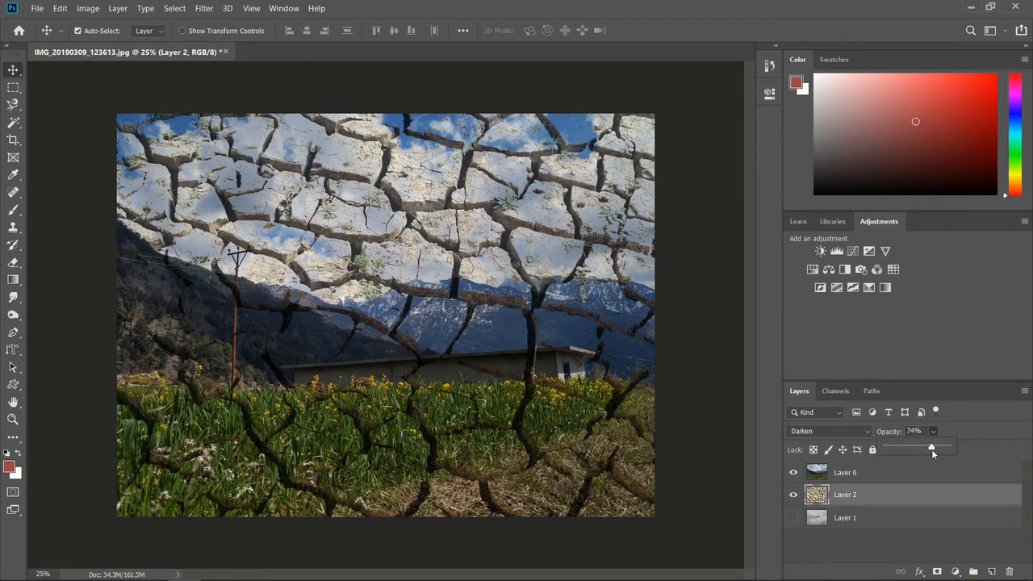
click(710, 341)
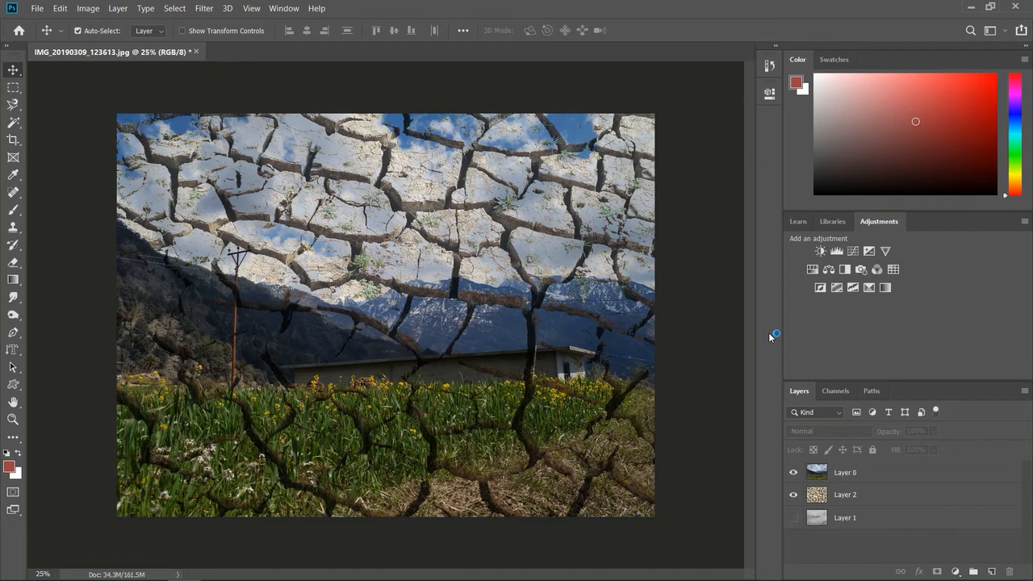
- Show the cloud layer, Layer 1, place it above Layer 0, and move its clouds down over the field
click(793, 519)
click(794, 519)
click(850, 518)
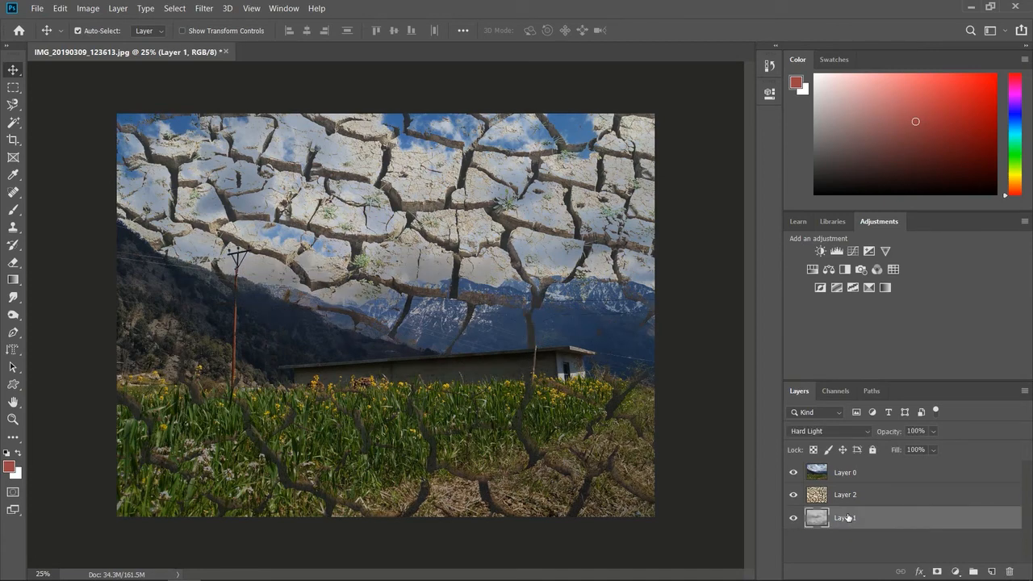
drag(495, 333, 487, 312)
key(ctrl+z)
drag(838, 520, 840, 468)
drag(451, 356, 439, 434)
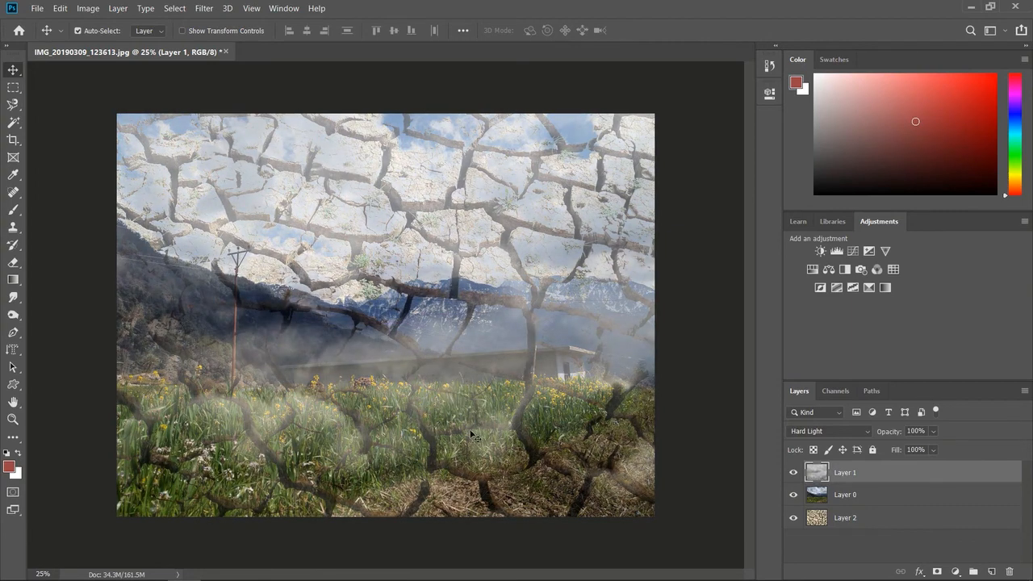
- Test Layer 2 at the top of the stack with its cracks lowered onto the grass field, and return it to the bottom
click(843, 525)
drag(842, 524, 845, 465)
drag(469, 221, 470, 511)
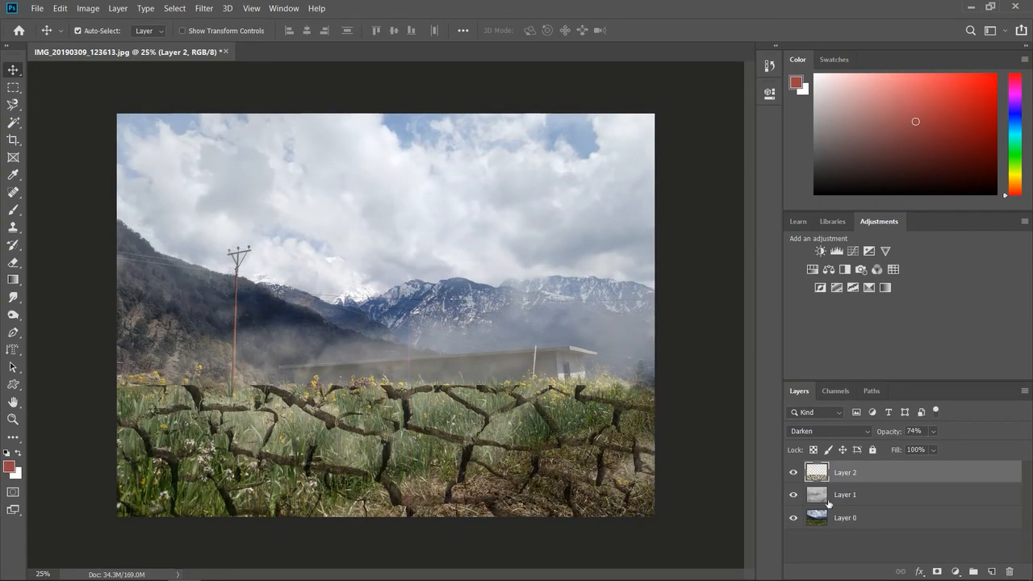
drag(843, 476, 846, 529)
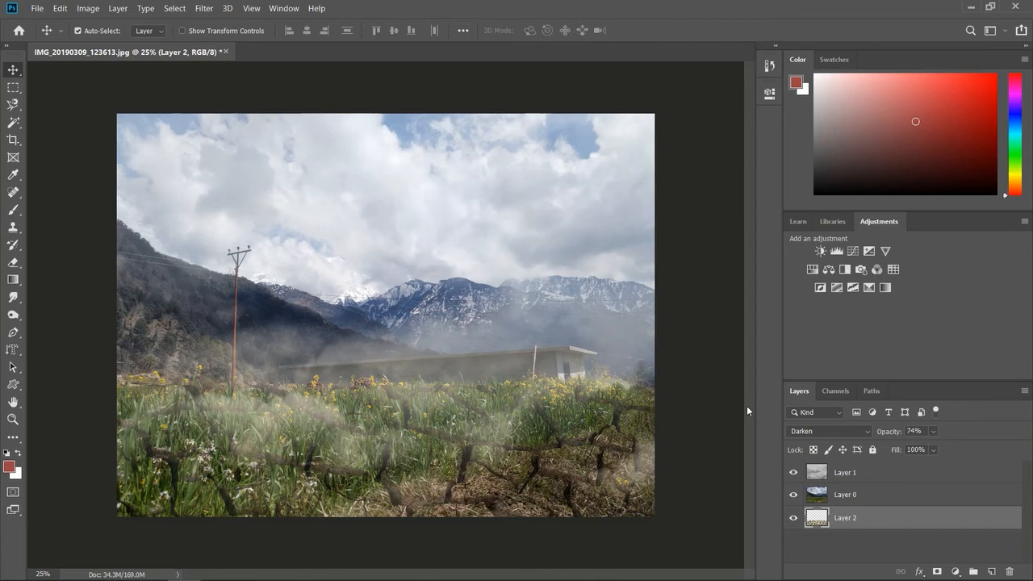
click(1022, 45)
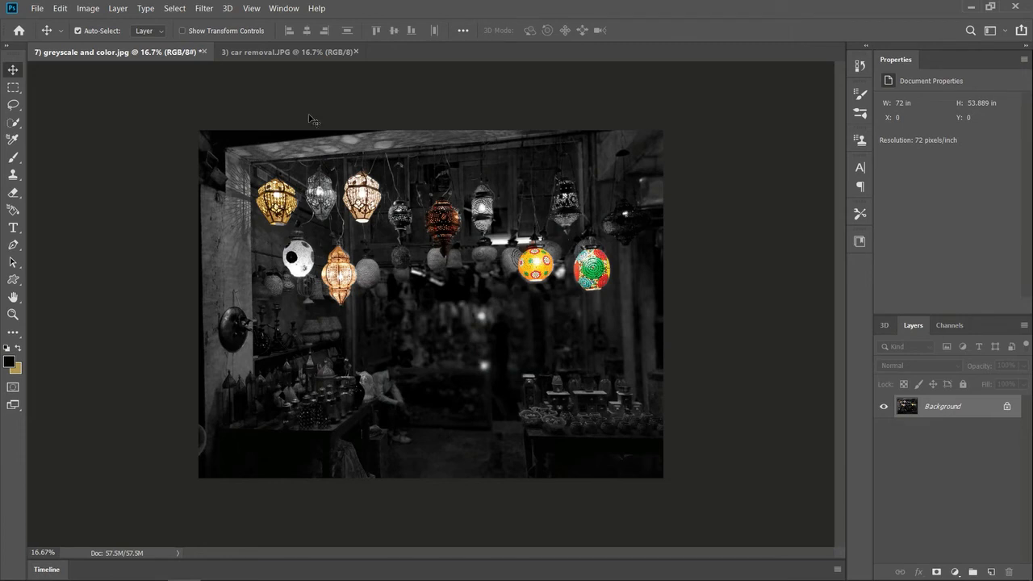
- Convert the Background layer of the greyscale lantern shop photo into a spherical panorama layer
key(ctrl+plus)
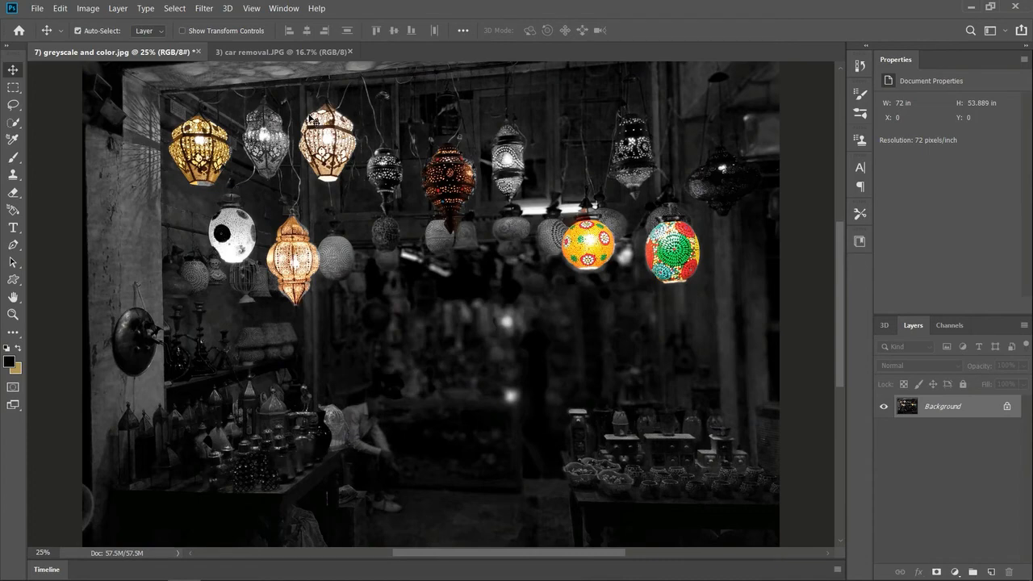
click(228, 9)
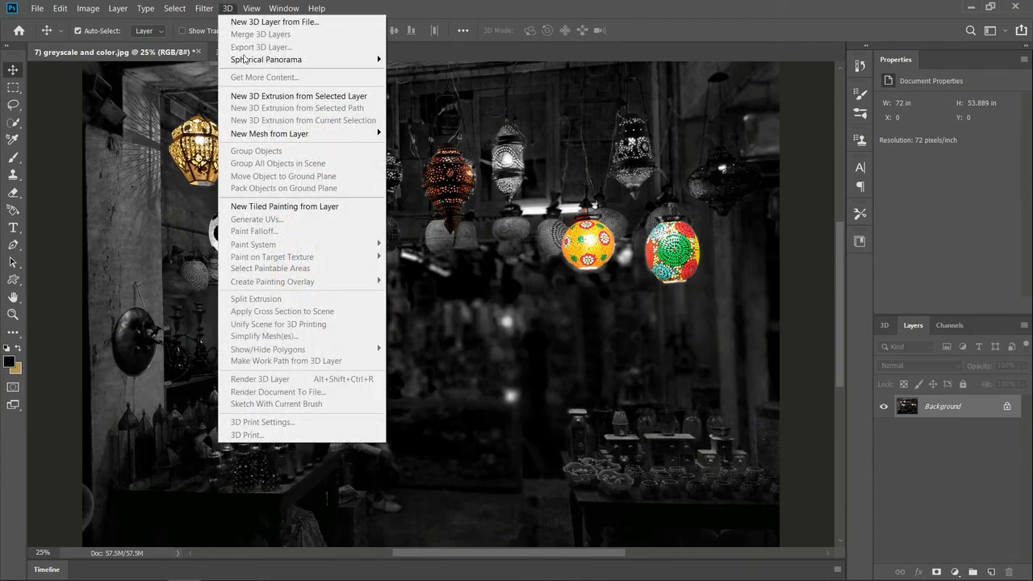
mouse_move(273, 59)
click(411, 72)
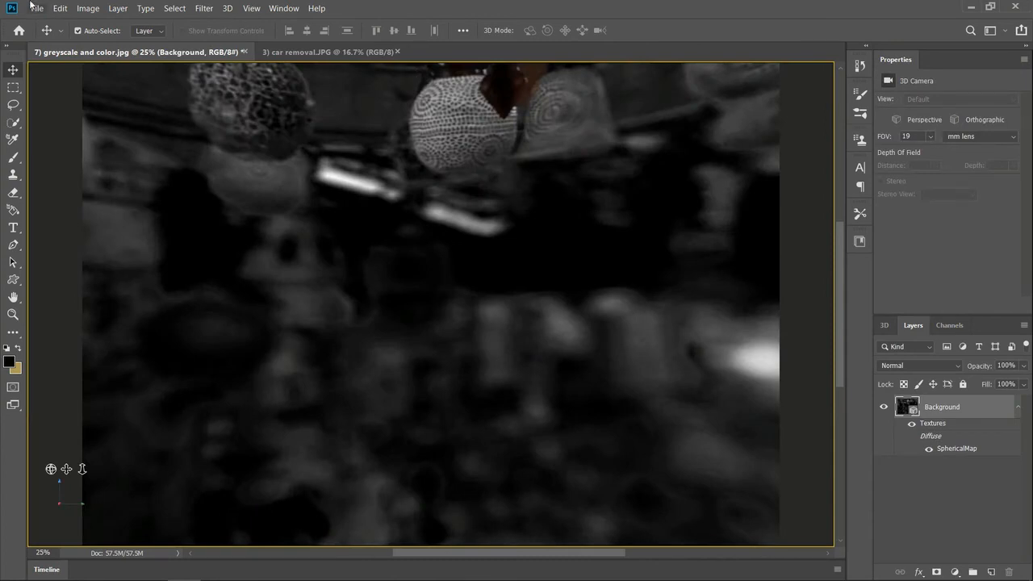
- Rotate the panorama camera to frame the hanging lanterns, with the orange lantern at the lower centre
drag(351, 291, 611, 314)
key(ctrl+minus)
drag(368, 367, 449, 366)
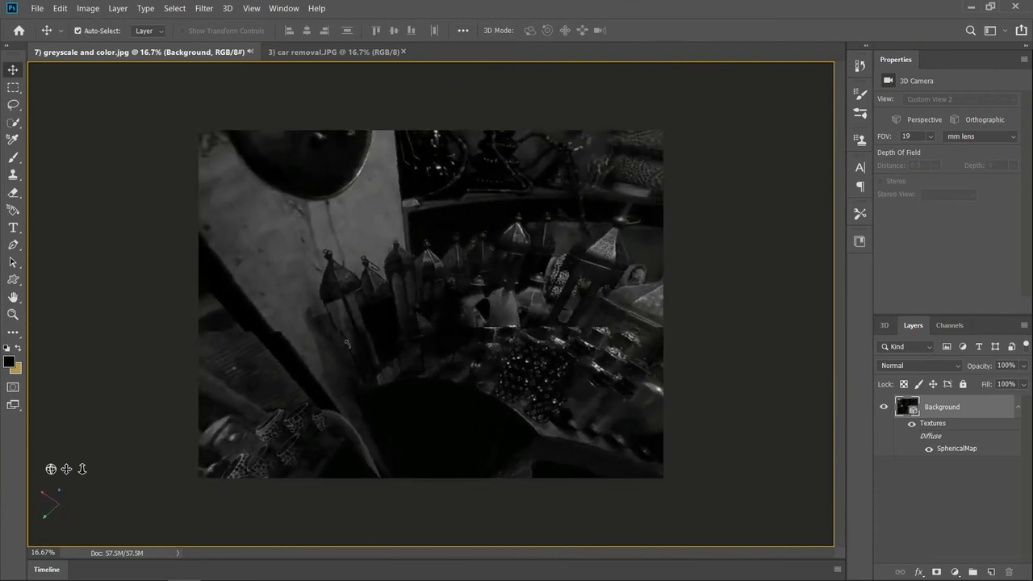
drag(346, 346, 350, 321)
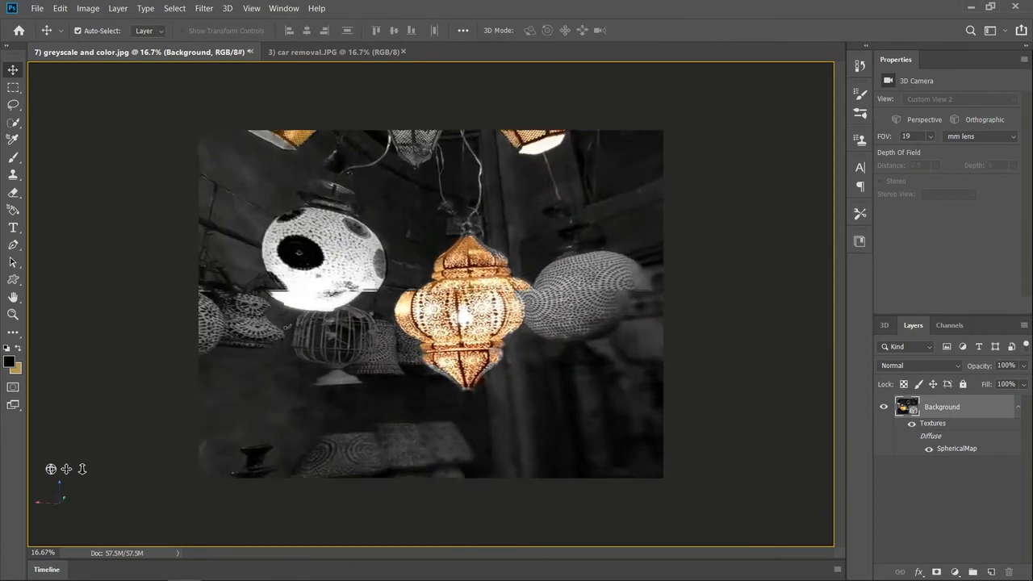
mouse_move(473, 177)
mouse_down()
mouse_move(480, 193)
mouse_move(476, 159)
mouse_move(494, 204)
mouse_move(486, 185)
mouse_move(455, 201)
mouse_move(400, 137)
mouse_move(443, 137)
mouse_move(480, 187)
mouse_up()
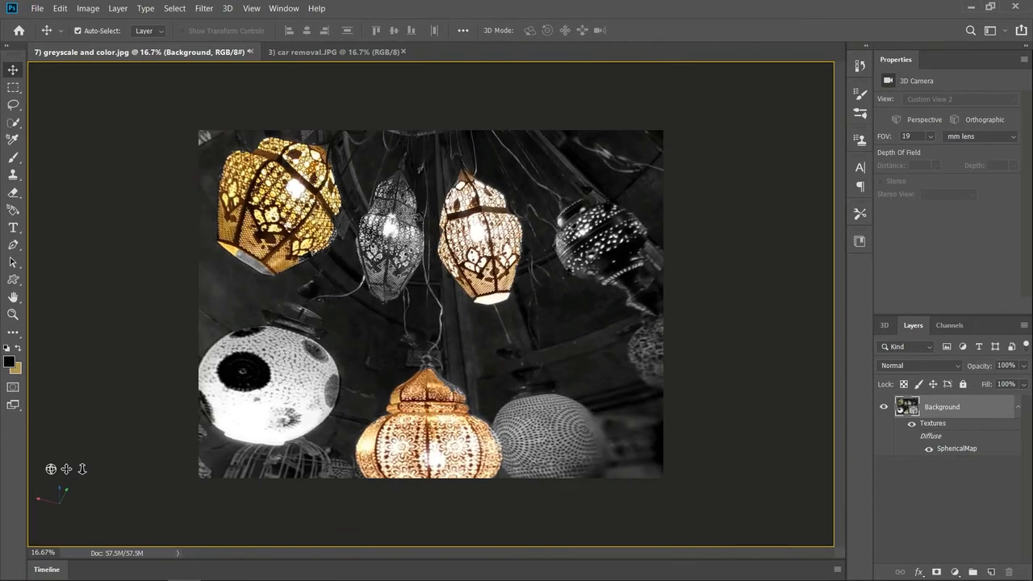
click(37, 8)
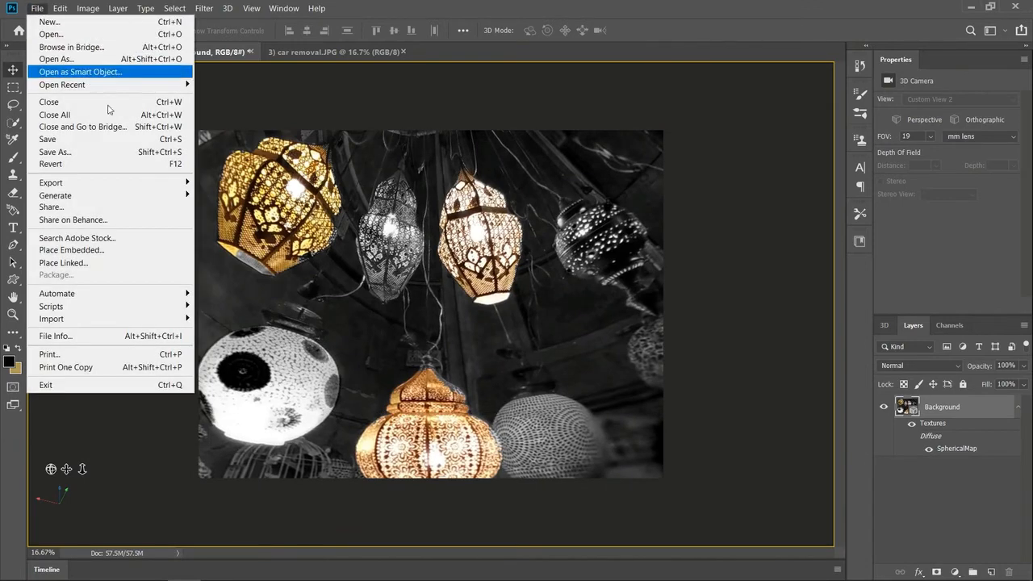
click(136, 153)
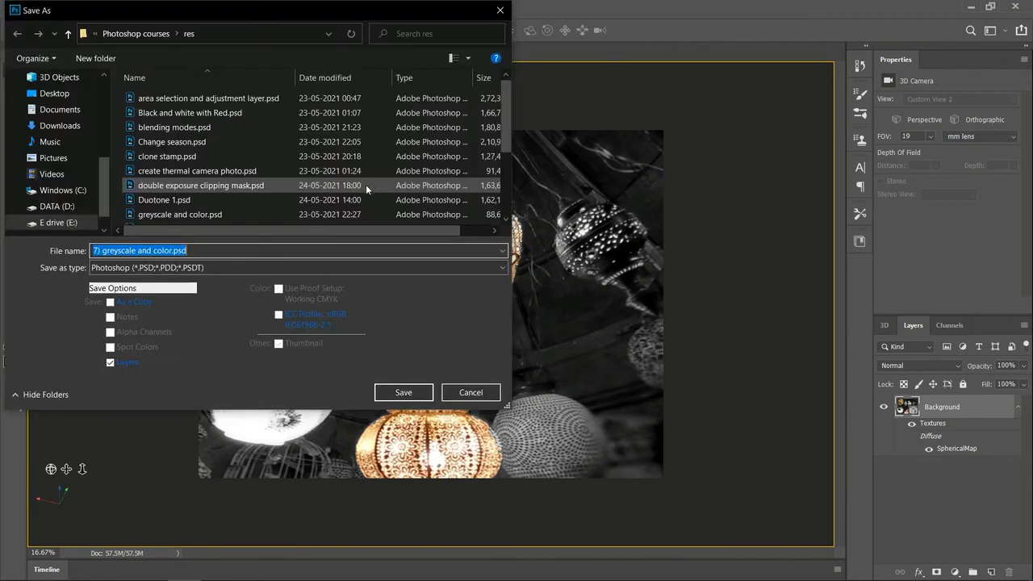
click(499, 10)
- Export the framed panorama view as a JPG named "panaroma 1" in the res folder, without replacing the existing file
click(38, 8)
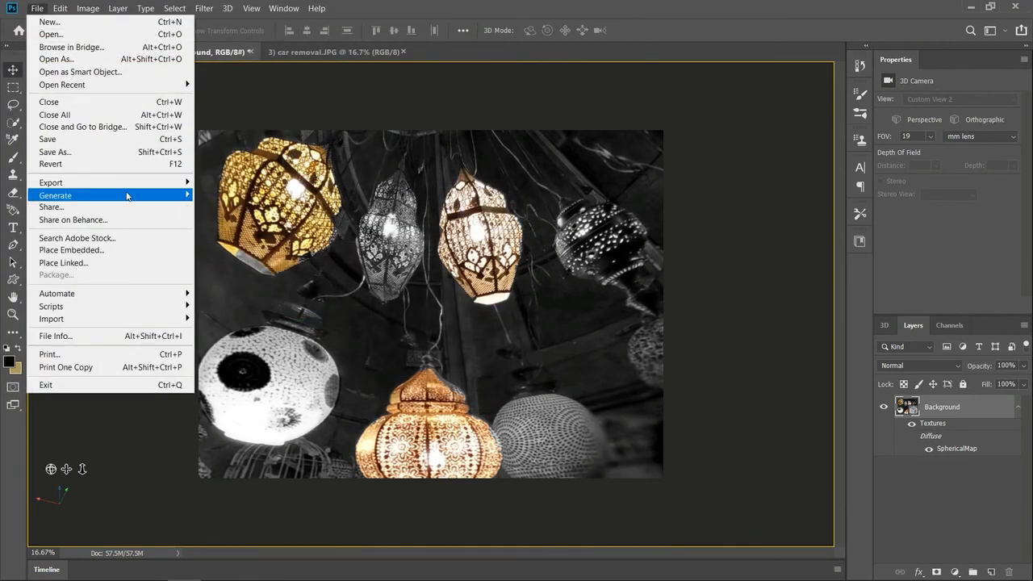
mouse_move(124, 188)
click(234, 195)
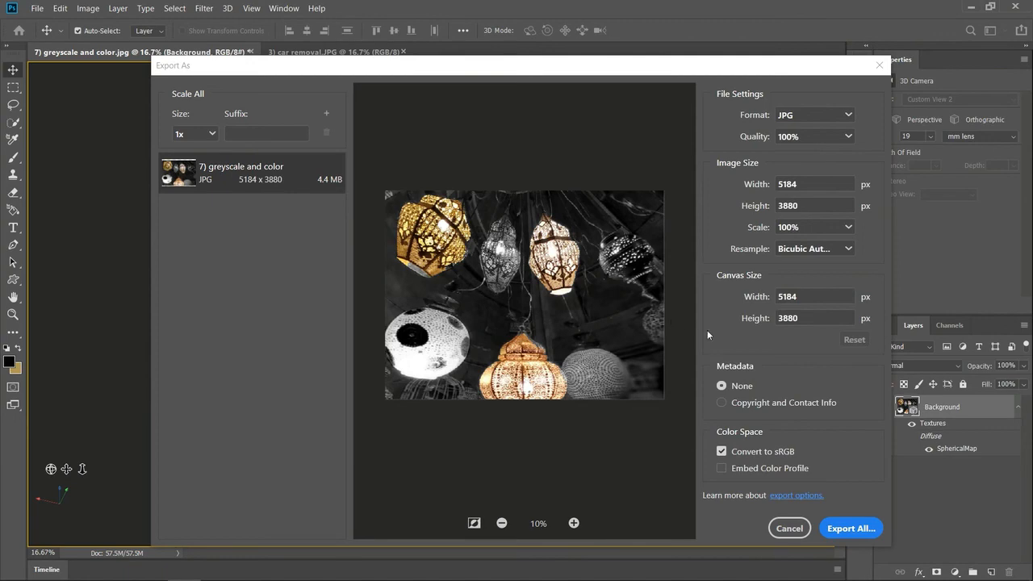
click(851, 529)
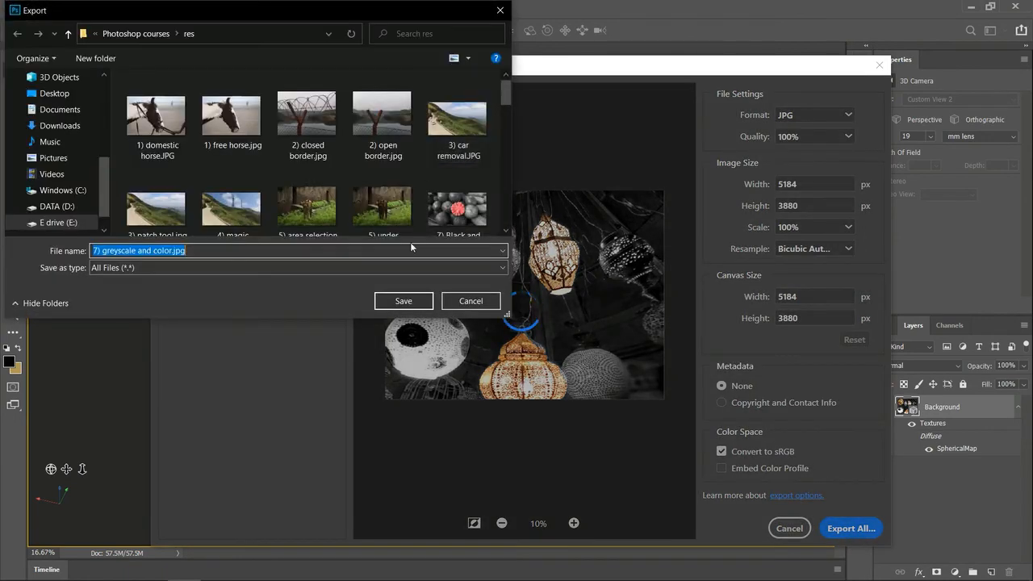
click(405, 302)
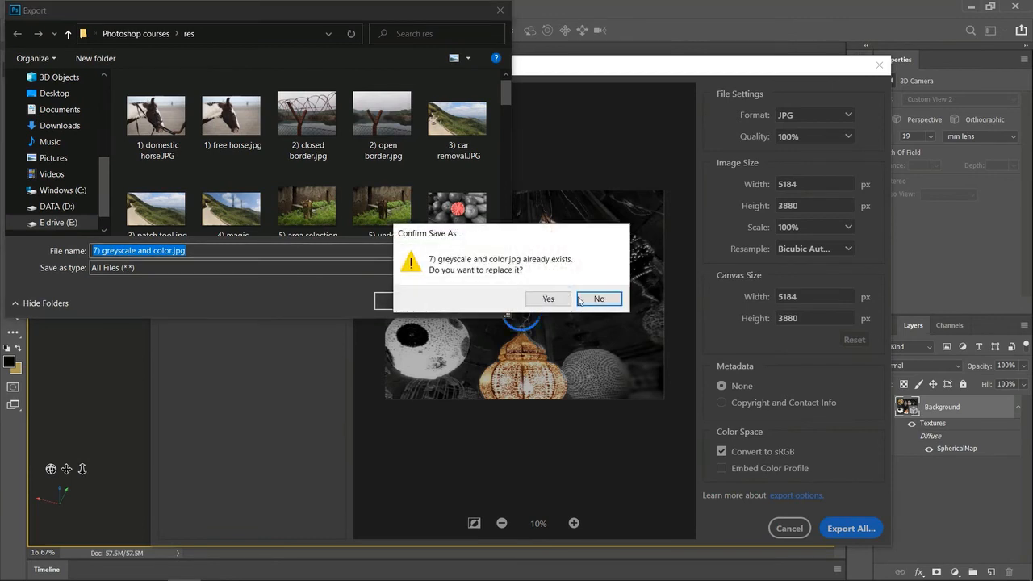
click(549, 298)
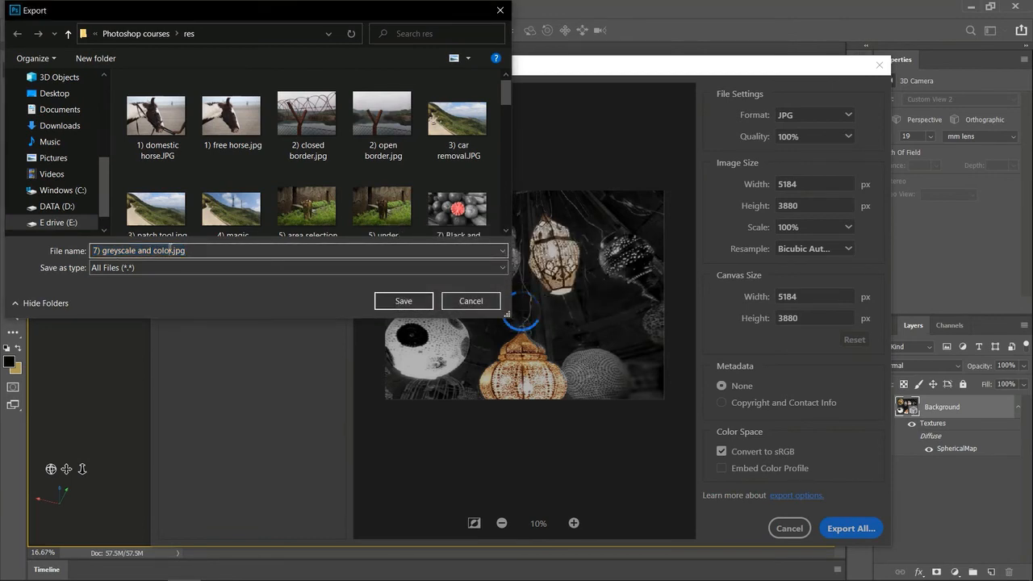
drag(172, 250, 68, 260)
text(panaroma 1)
click(420, 311)
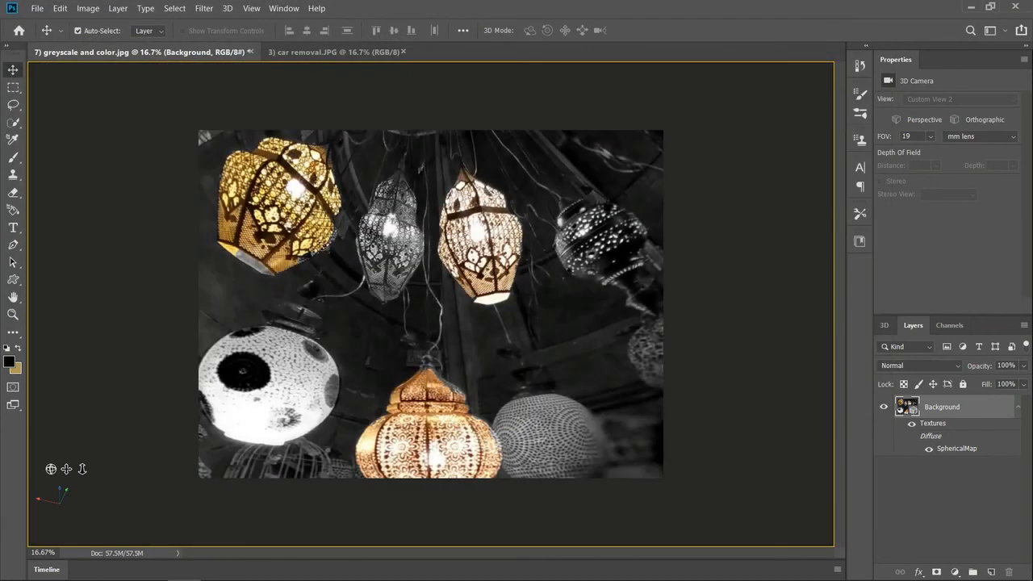
- Rotate the lantern panorama up to the round opening in the ceiling and export that view as a JPG named "panaroma 2"
drag(540, 333, 660, 347)
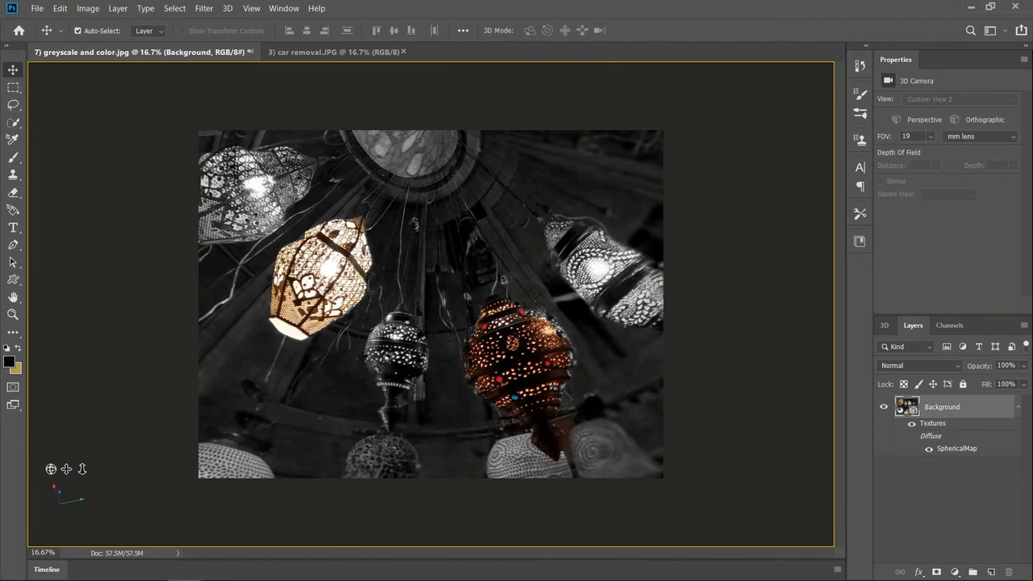
click(37, 8)
mouse_move(137, 191)
click(250, 195)
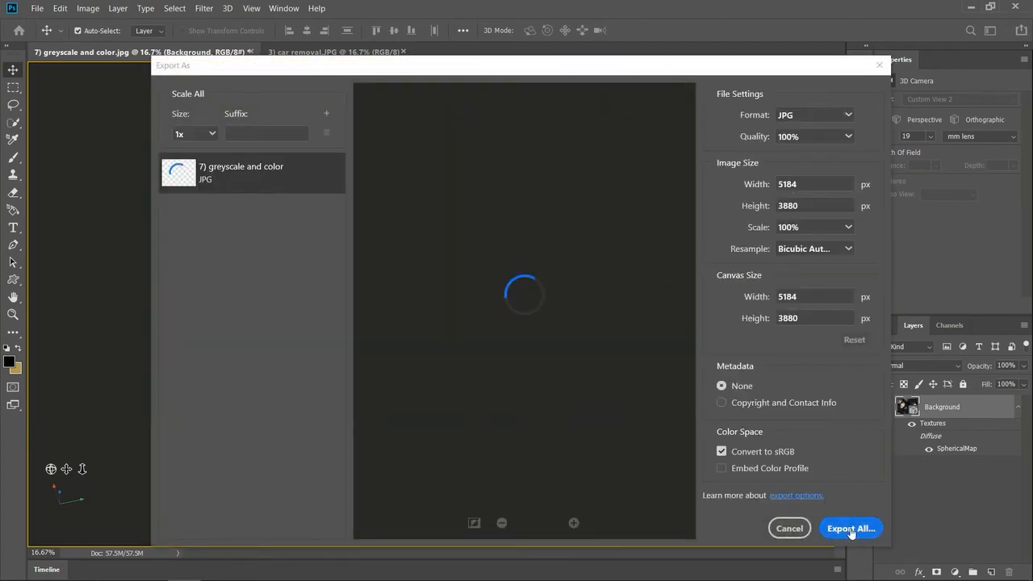
click(851, 528)
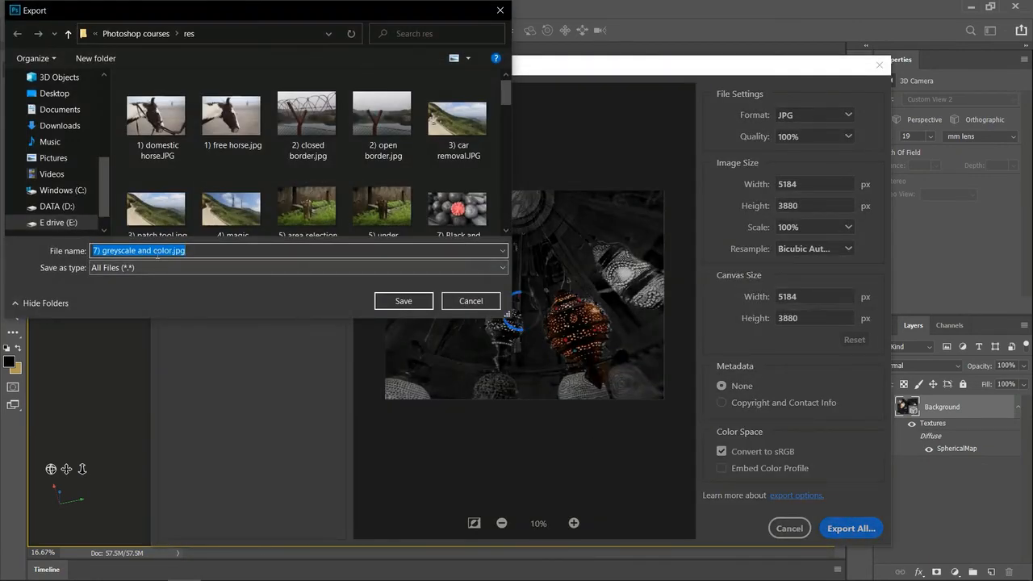
click(175, 251)
drag(175, 251, 91, 252)
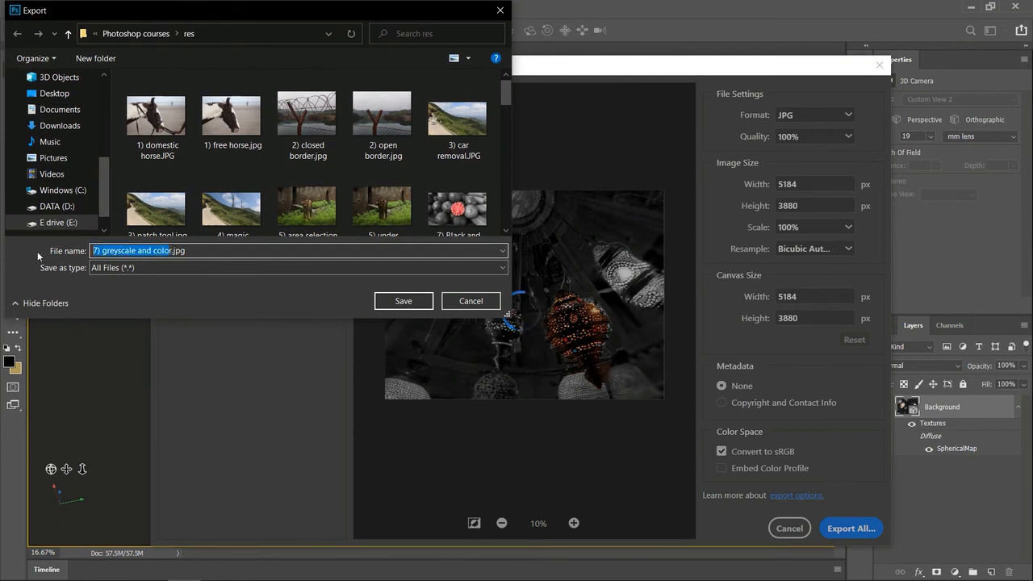
key(BackSpace)
key(Delete)
text(panaroma)
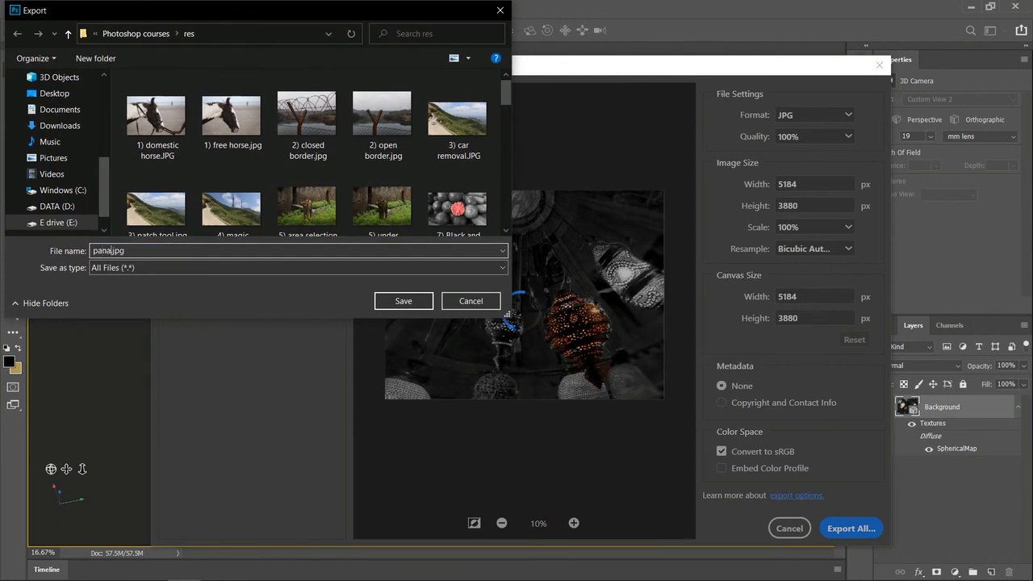
text(2)
click(403, 300)
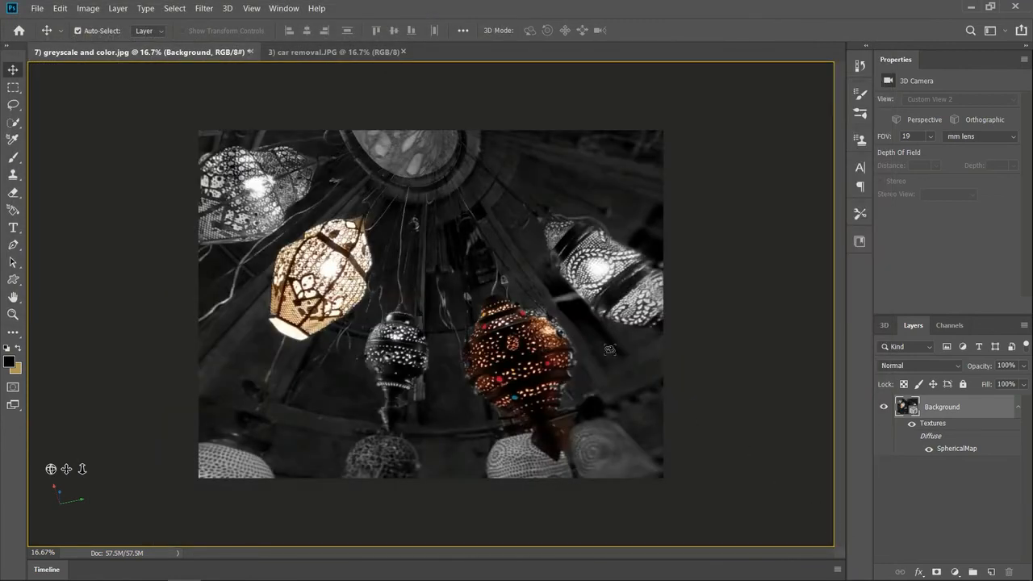
- Toggle the visibility of the SphericalMap texture and the Textures group off and back on
click(929, 449)
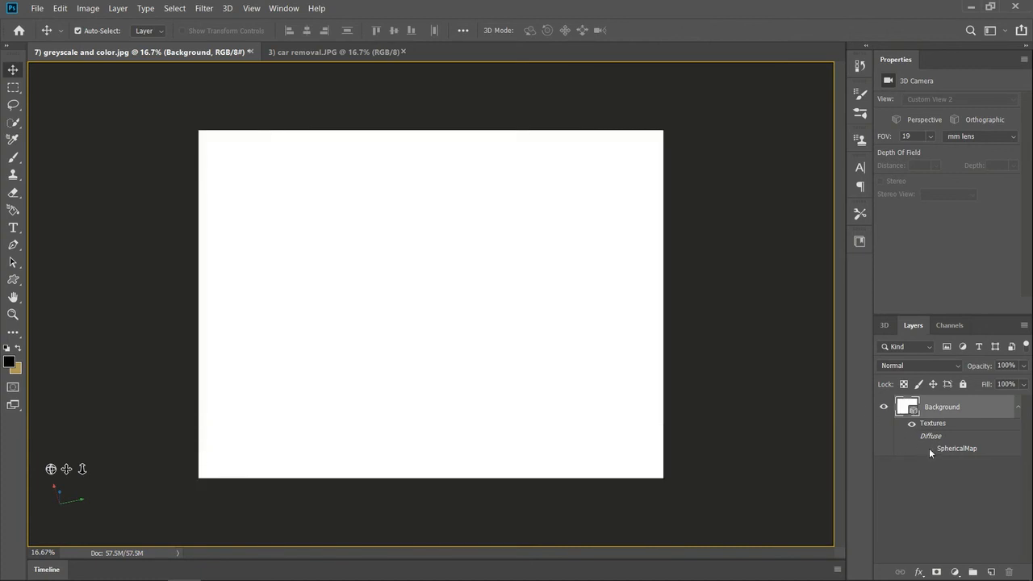
click(929, 449)
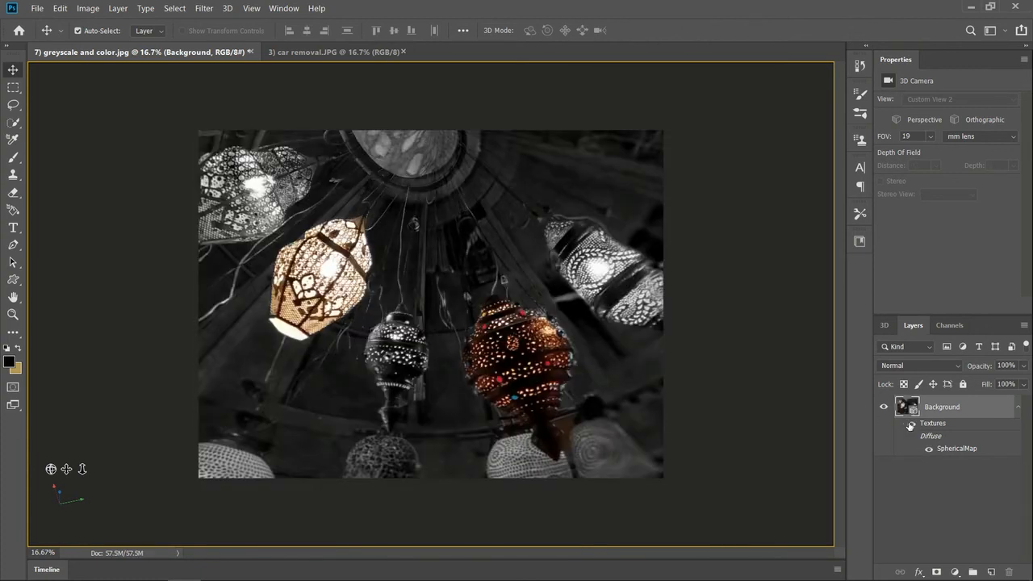
click(929, 449)
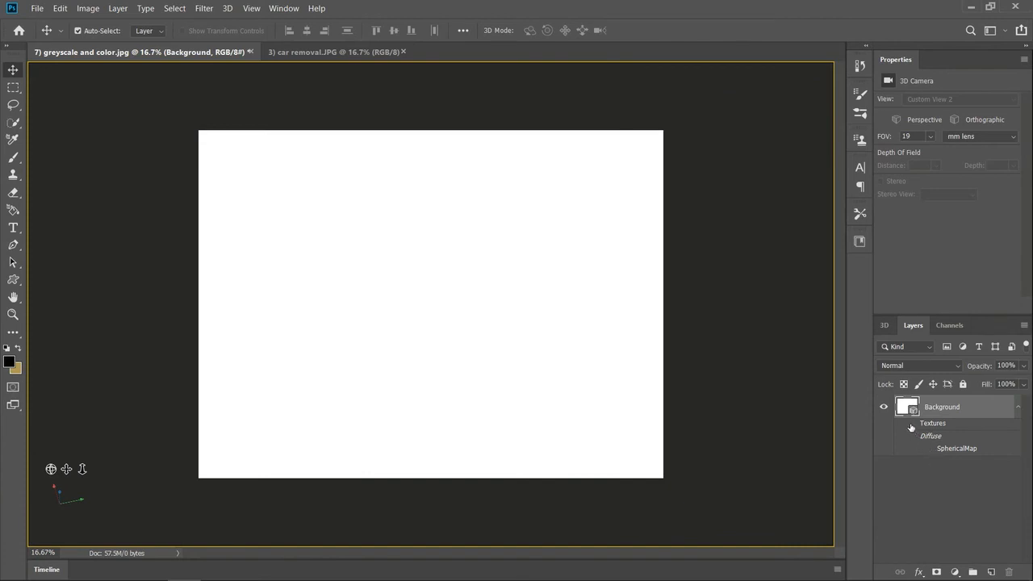
click(929, 449)
click(929, 448)
click(929, 448)
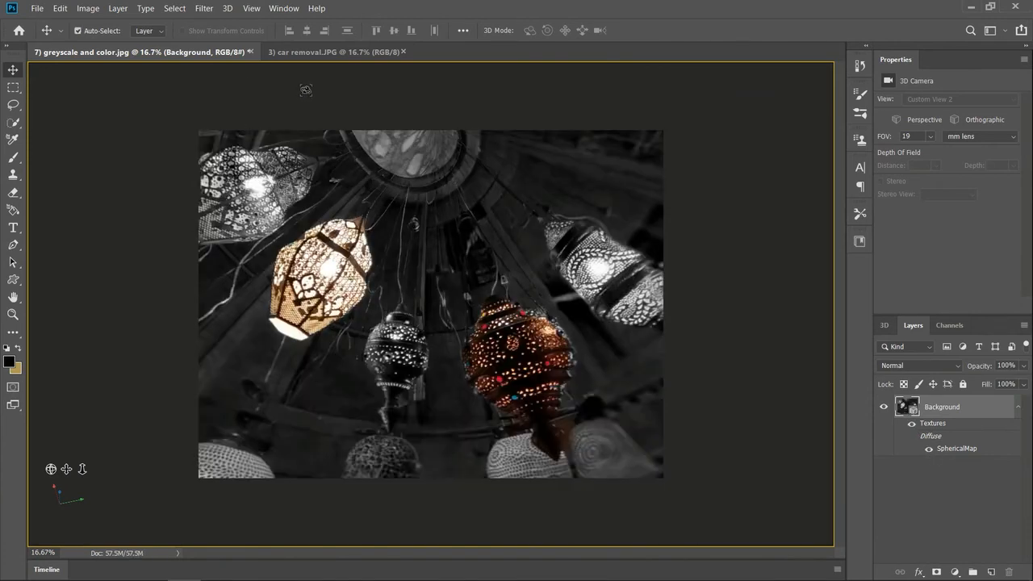
- Switch to the car removal photo and convert its Background layer into a spherical panorama layer
click(316, 52)
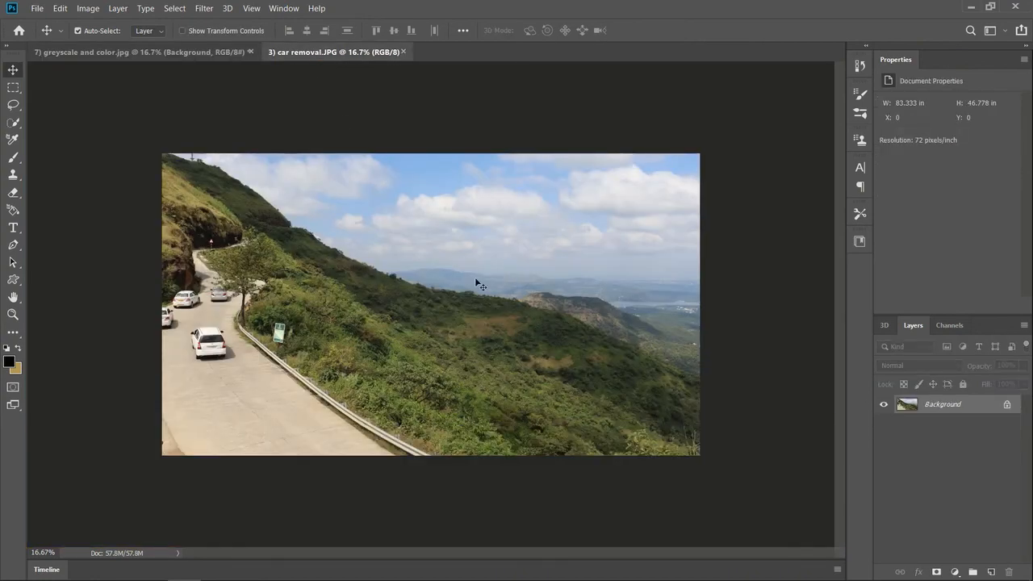
click(229, 8)
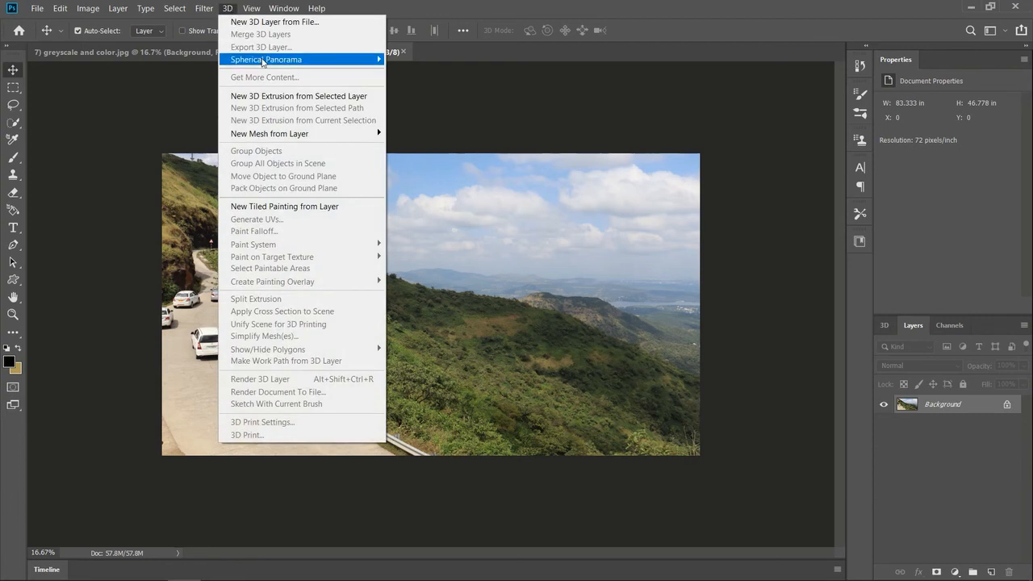
mouse_move(322, 64)
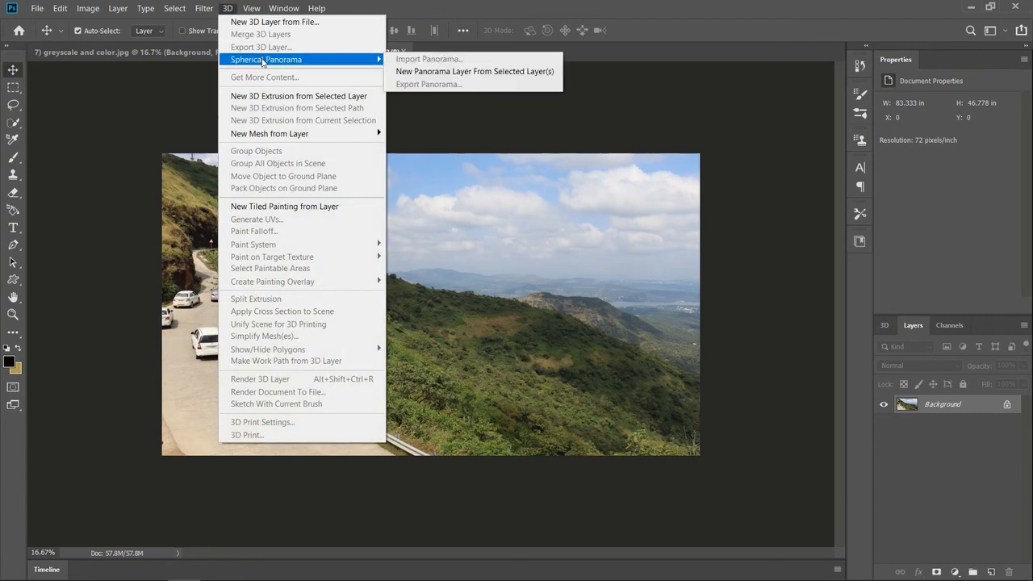
click(494, 77)
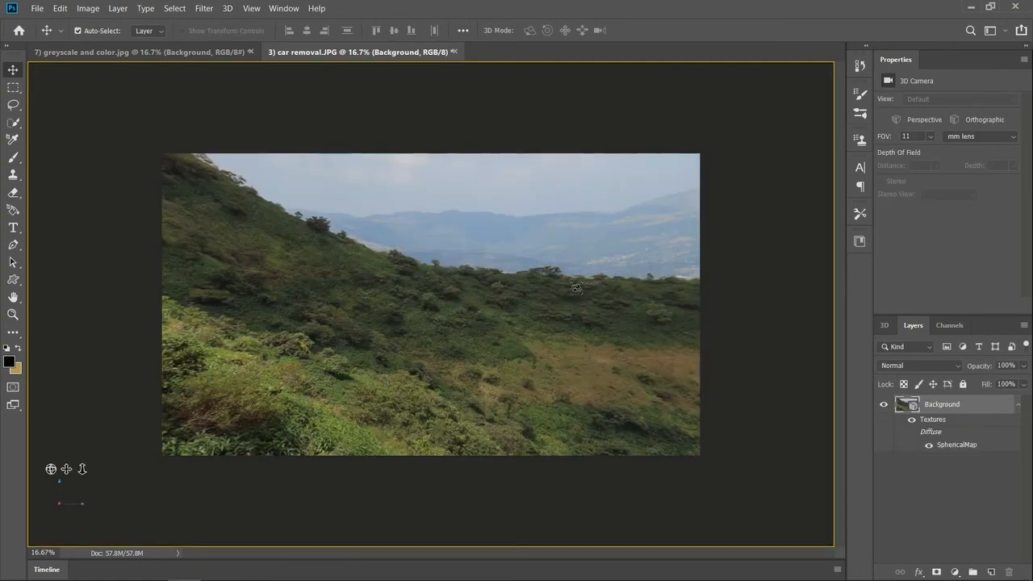
- Rotate the car removal panorama camera around the green hillside, the cloudy sky and the distant valley
drag(502, 309, 703, 307)
drag(539, 296, 363, 298)
drag(427, 281, 352, 262)
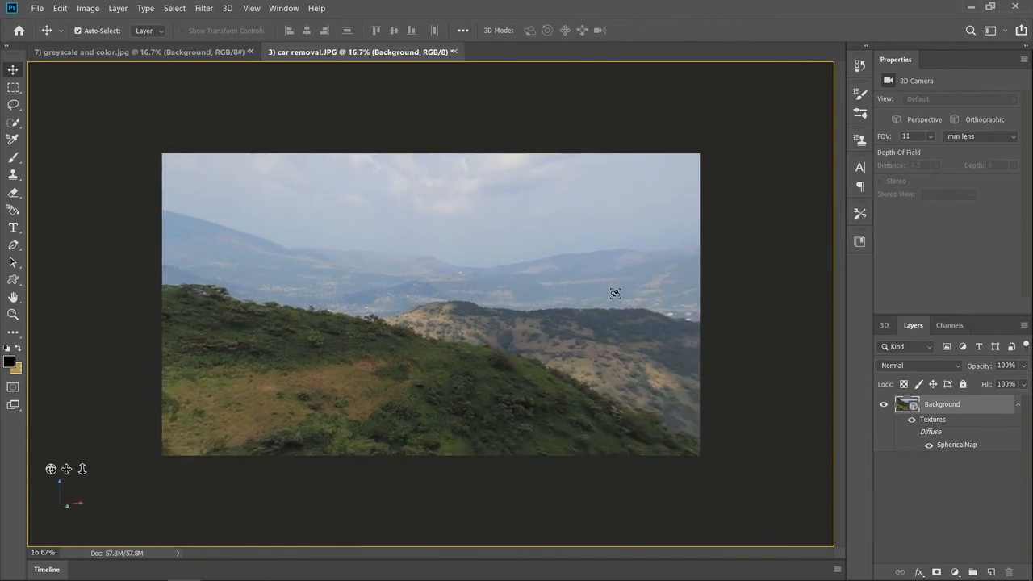
drag(615, 293, 606, 296)
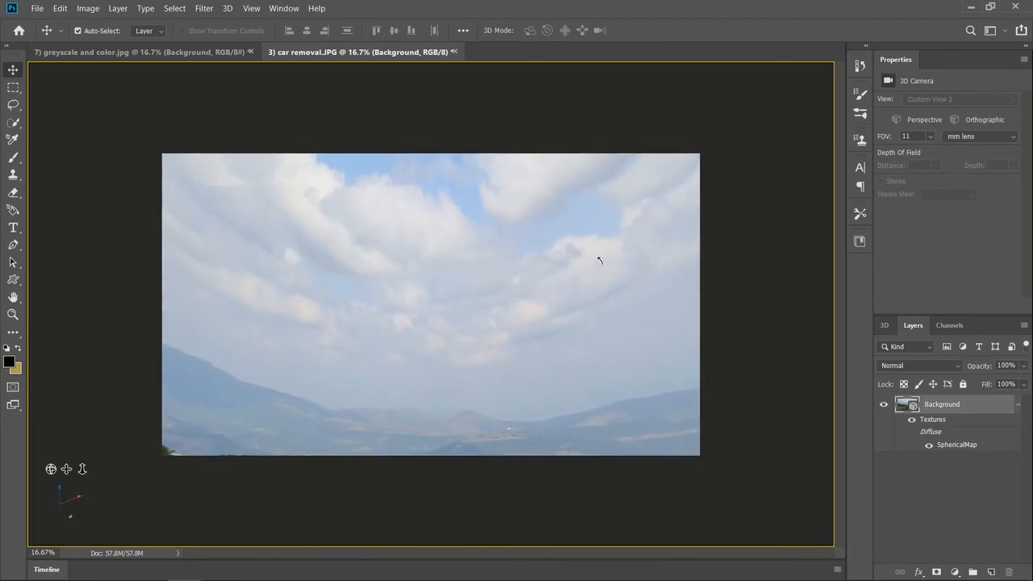
drag(596, 256, 692, 307)
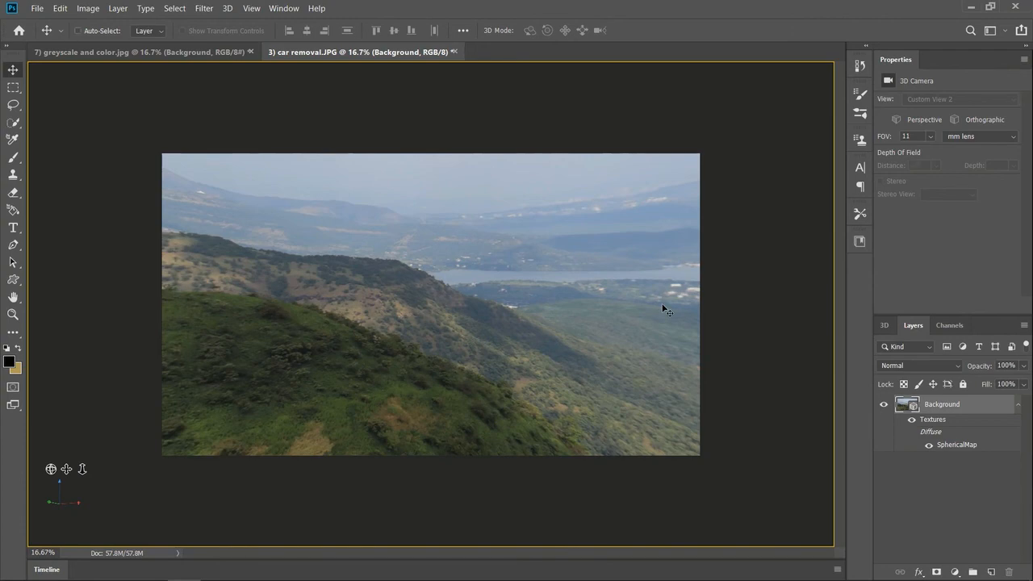
key(ctrl+z)
drag(368, 345, 268, 347)
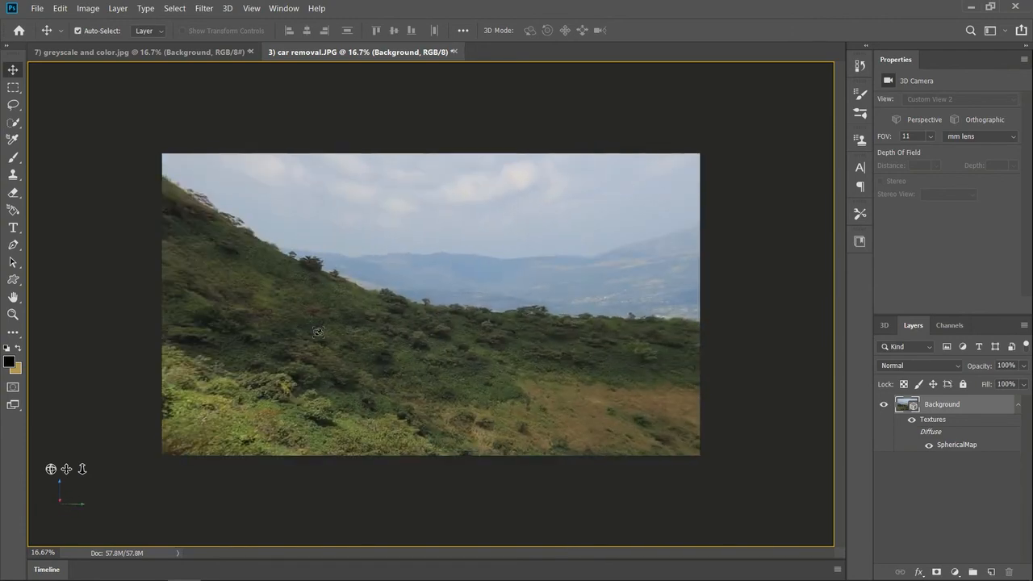
- Undo the camera rotations and the panorama conversion of the car removal photo
key(ctrl+z)
key(ctrl+z)
key(ctrl+z)
key(ctrl+z)
key(ctrl+z)
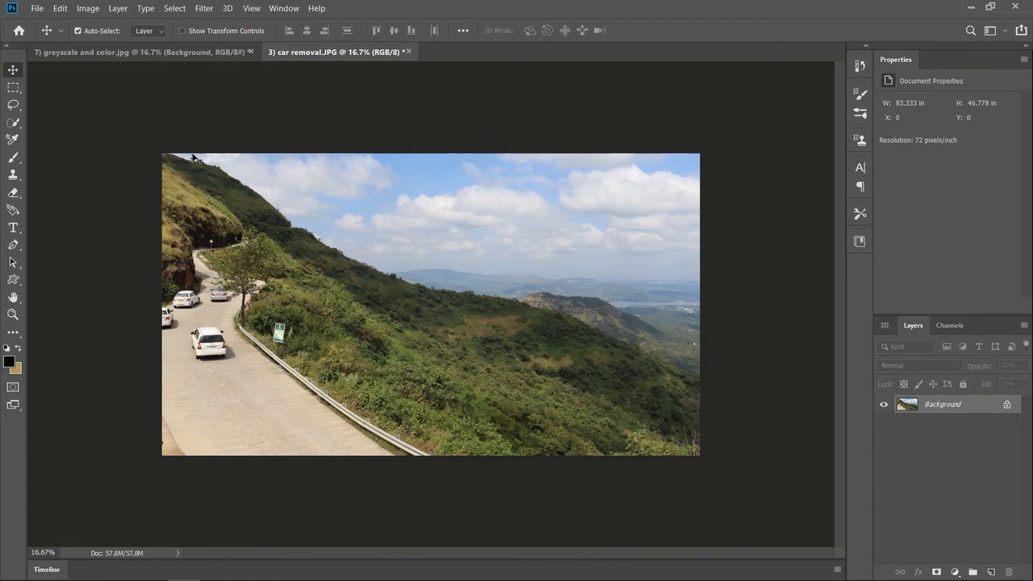
- Return to the greyscale and color document and look around its lantern panorama
click(185, 55)
drag(486, 323, 585, 239)
mouse_move(410, 357)
mouse_down()
mouse_move(406, 394)
mouse_move(403, 371)
mouse_up()
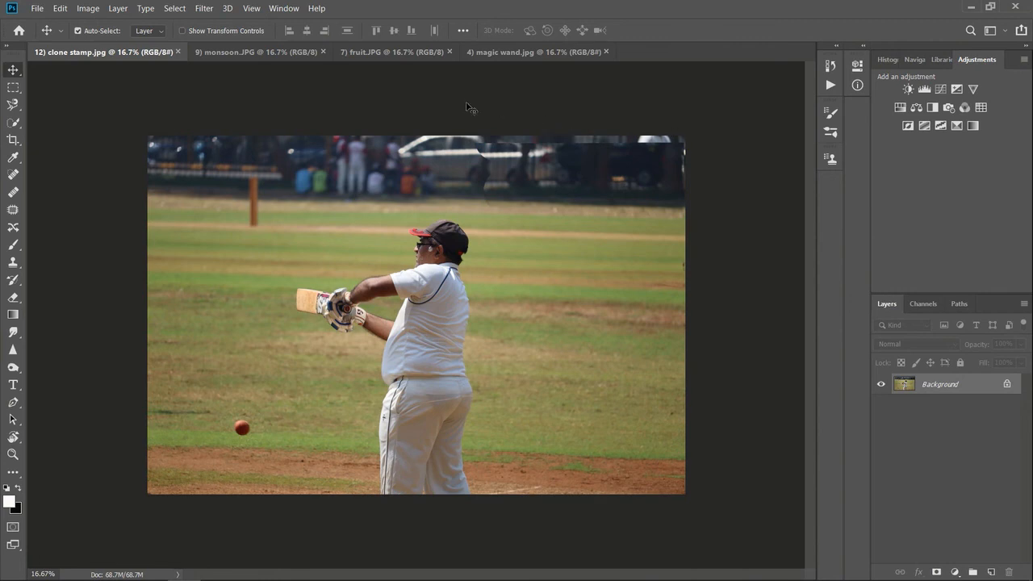
- Show the Actions panel and run the Vignette (selection) action on the cricket photo, continuing past the Feather command
click(284, 8)
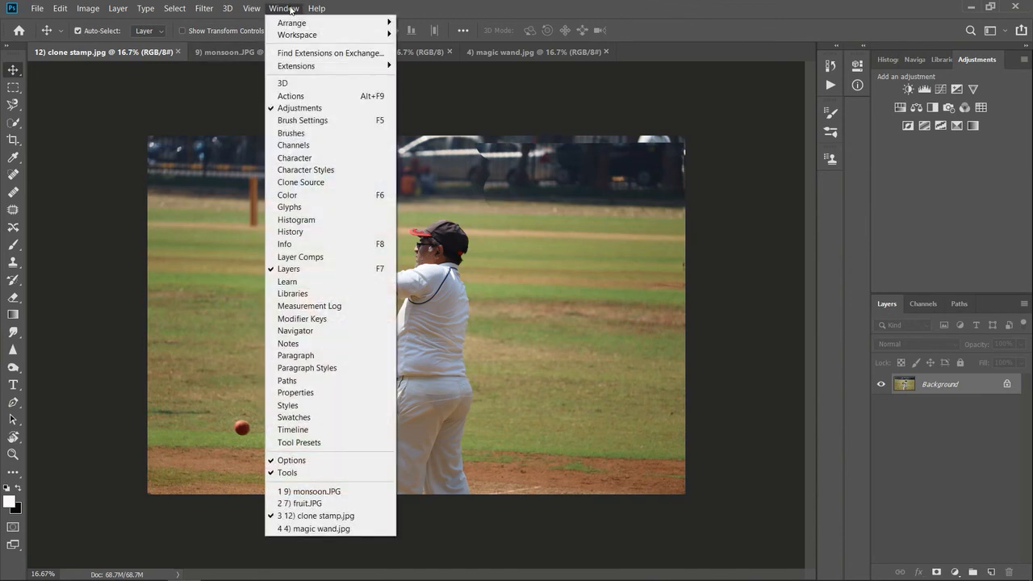
click(314, 97)
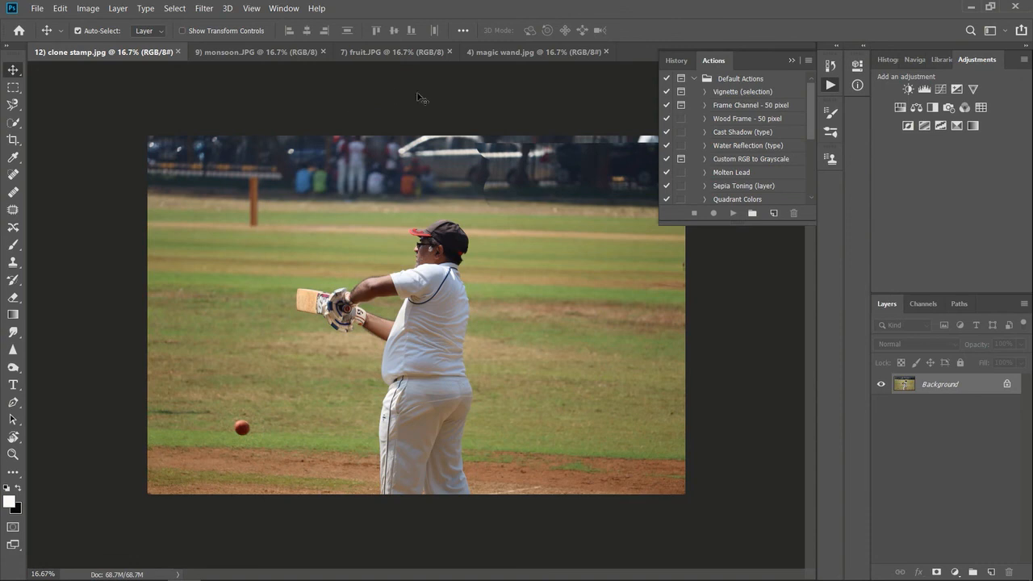
click(757, 92)
click(733, 213)
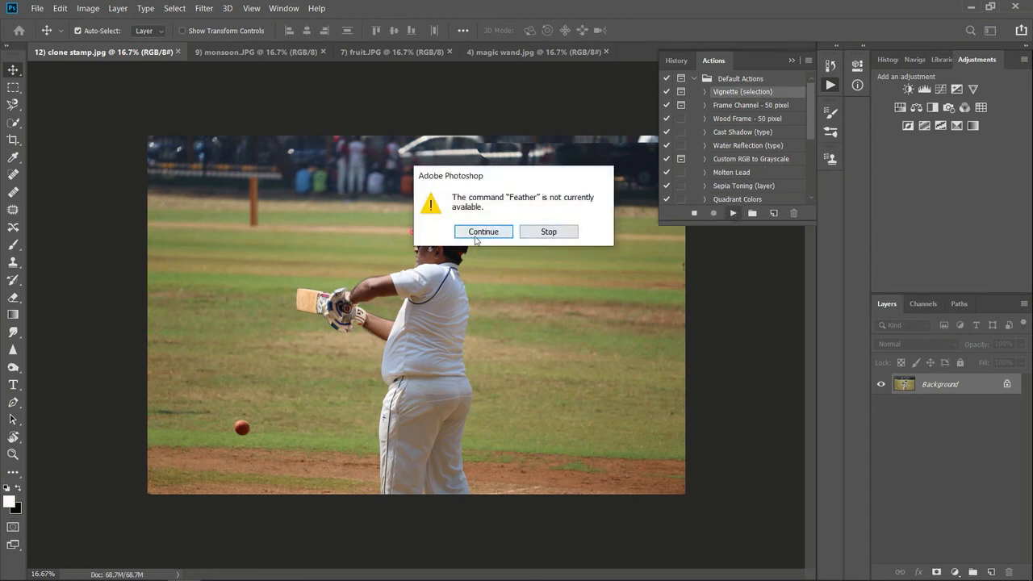
click(483, 233)
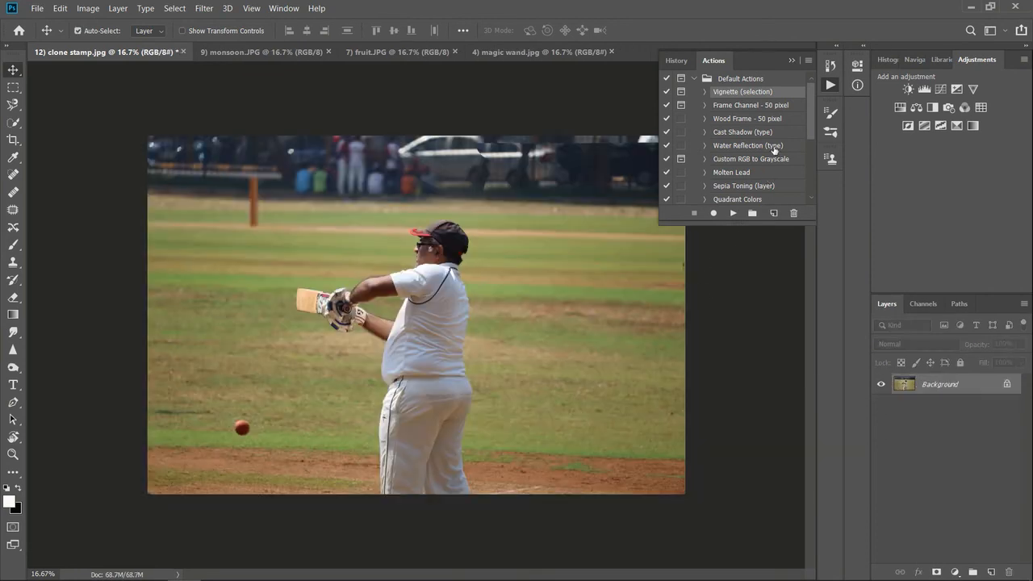
- Collapse Action 1 in the actions list, and try the Sepia Toning (layer) and Molten Lead actions on the cricket photo
scroll(774, 148, down, 2)
scroll(767, 172, up, 1)
scroll(759, 178, down, 2)
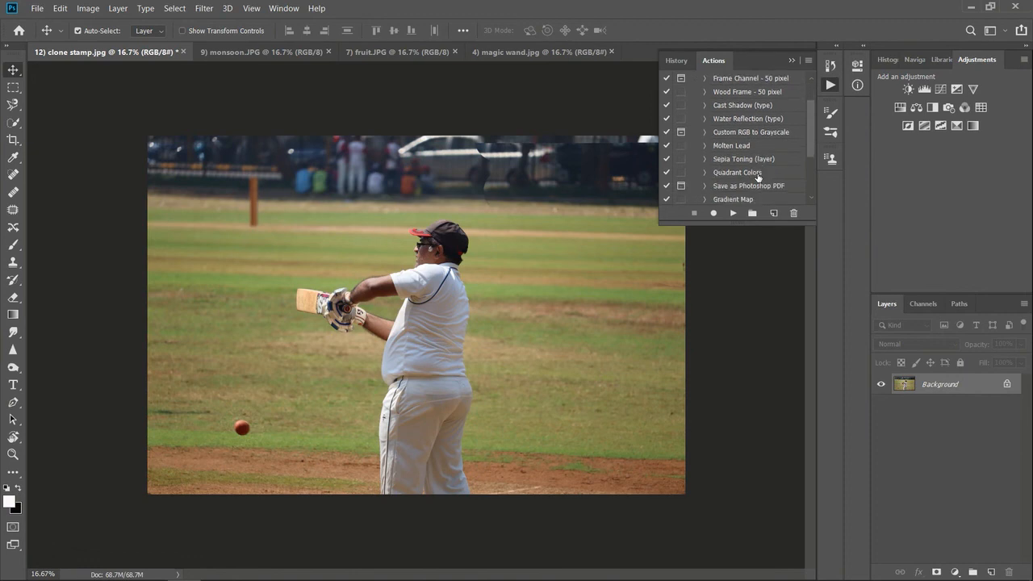
drag(811, 133, 811, 169)
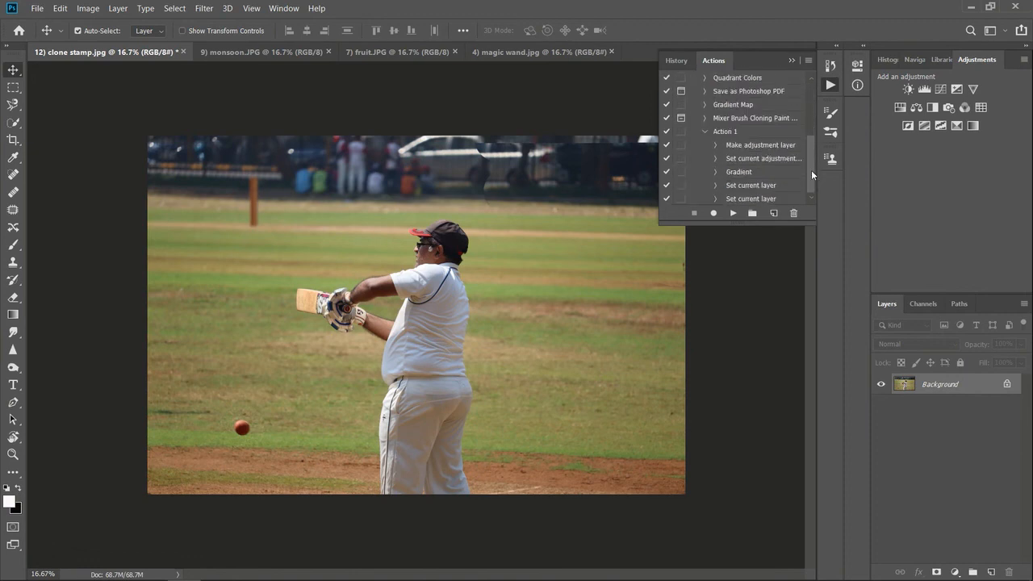
click(705, 133)
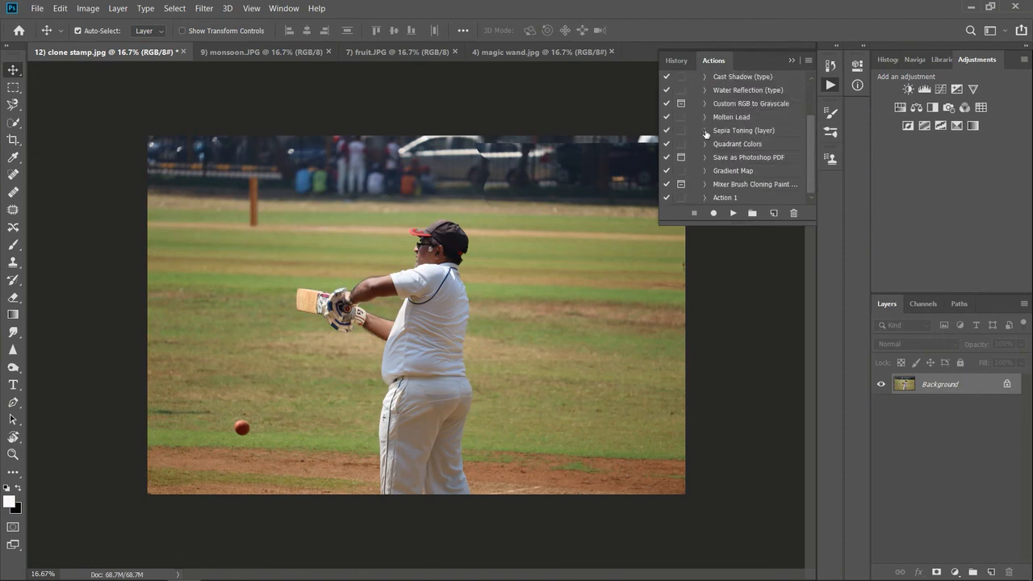
click(724, 134)
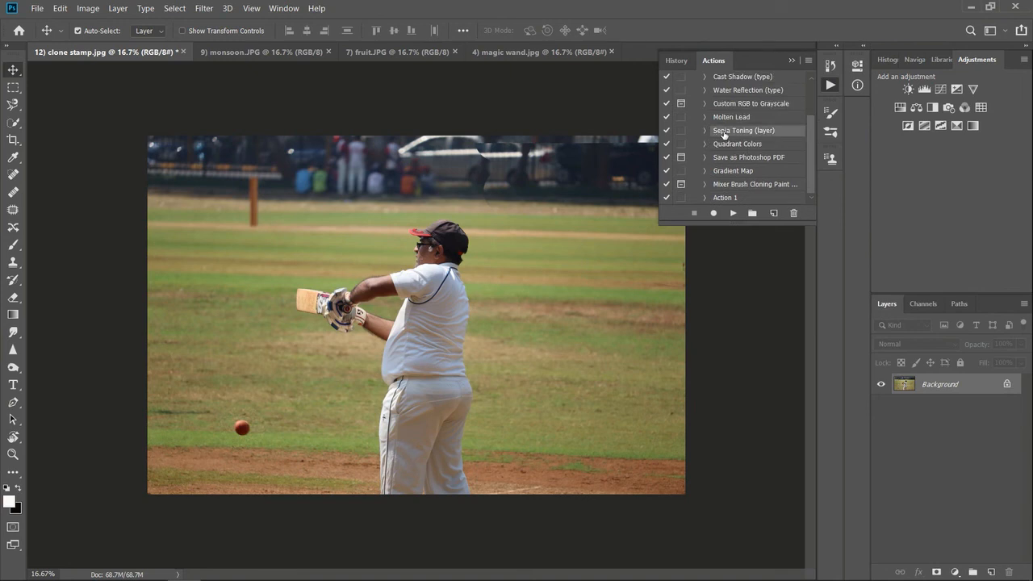
click(733, 213)
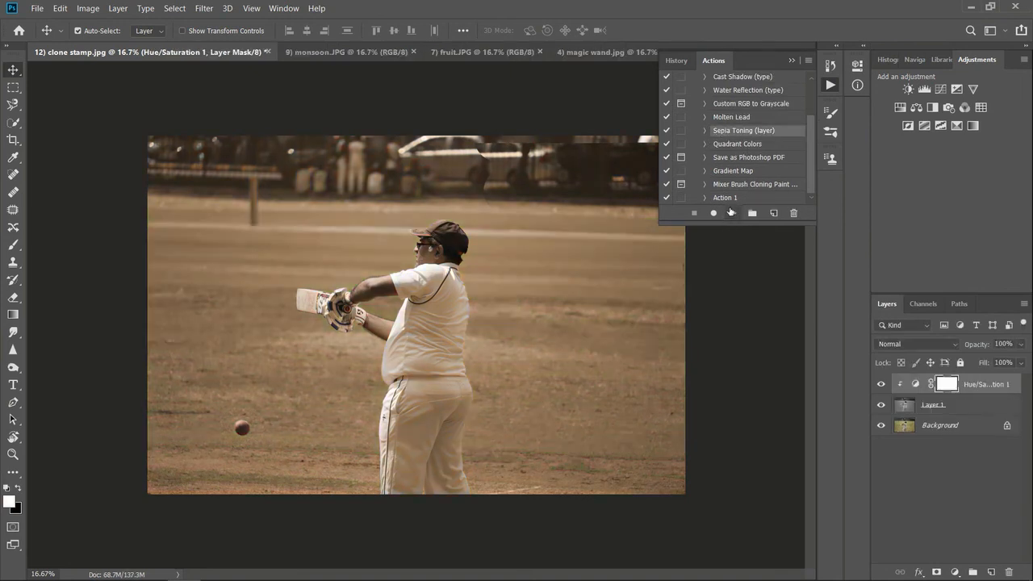
click(738, 118)
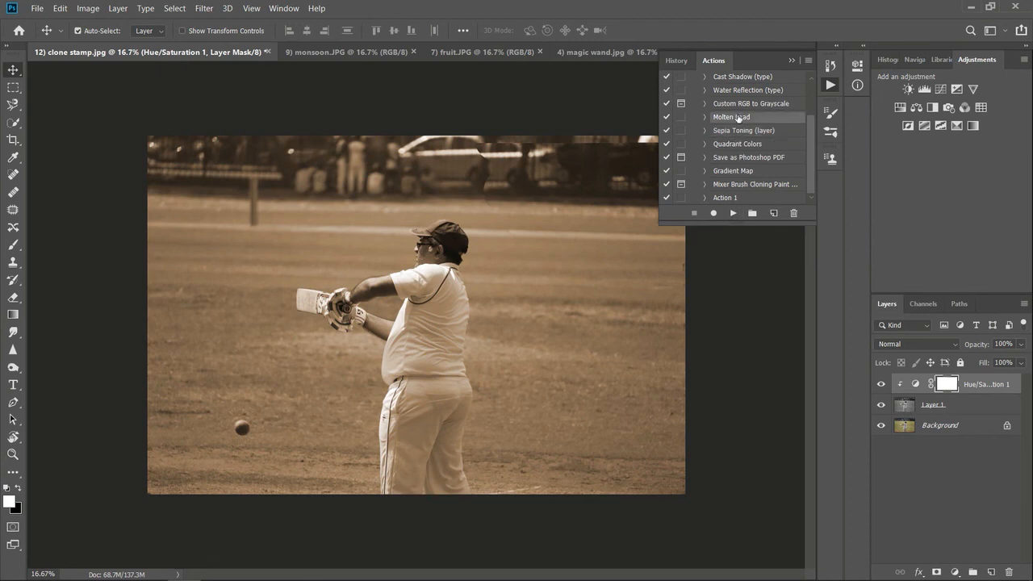
click(732, 215)
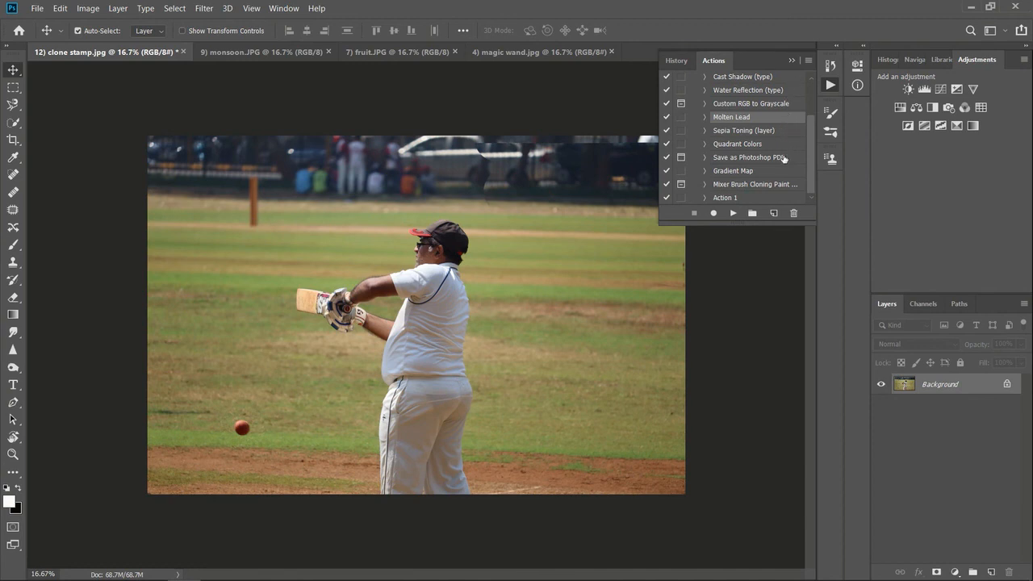
- Start recording a new action named Gray Action in the Default Actions set, with Shift+F12 as its function key
click(772, 215)
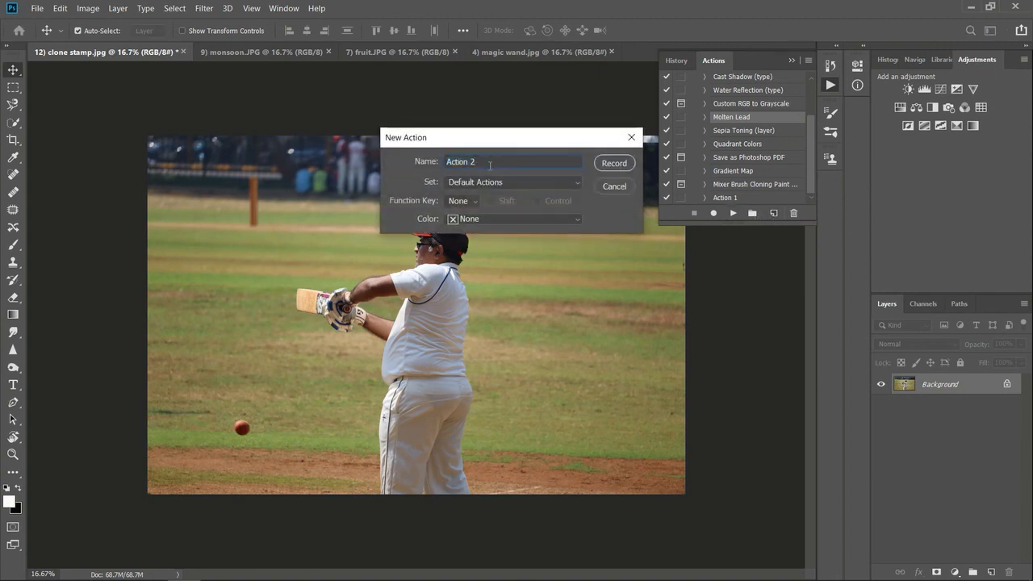
drag(458, 138, 531, 90)
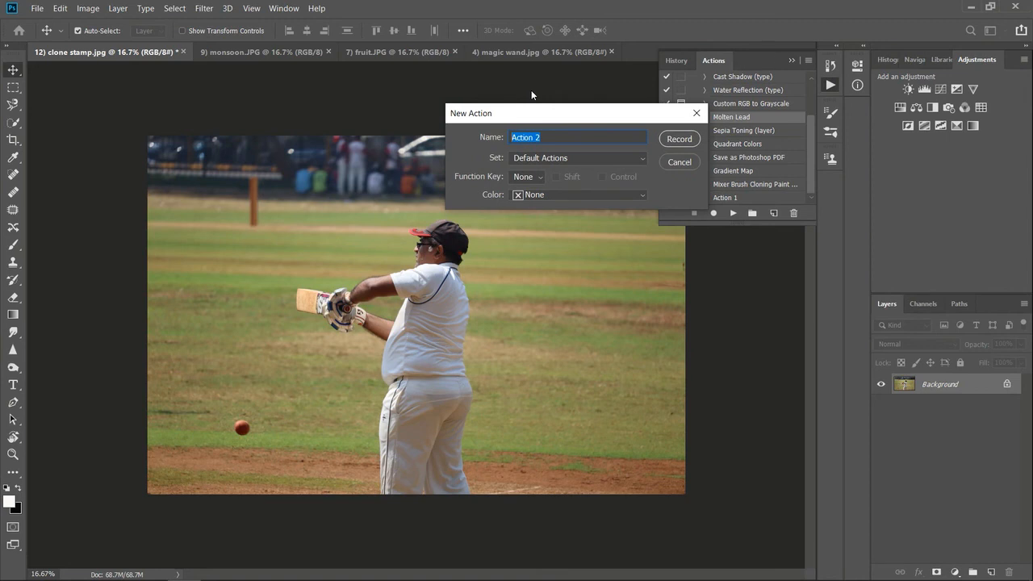
text(G)
click(539, 177)
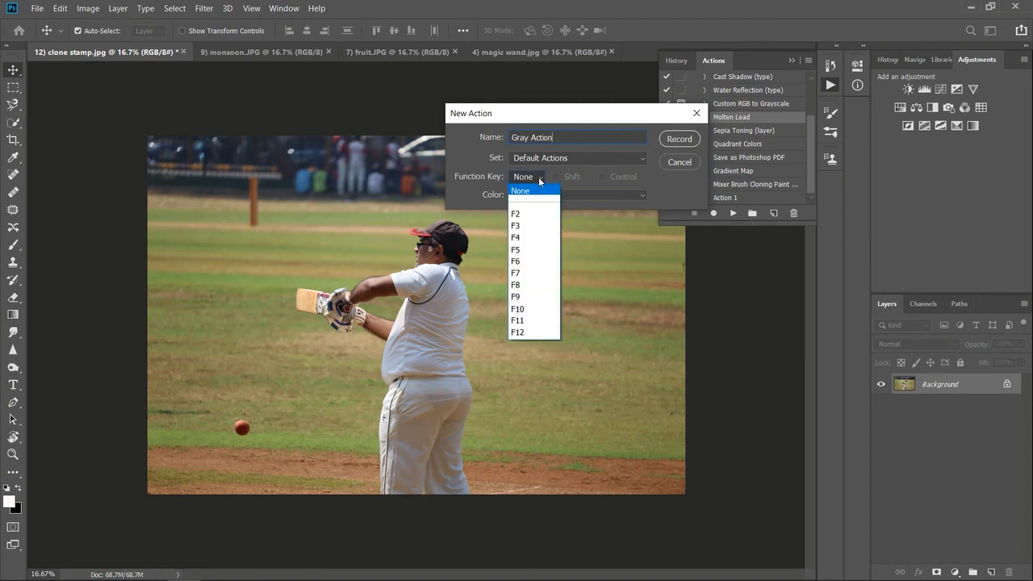
click(544, 333)
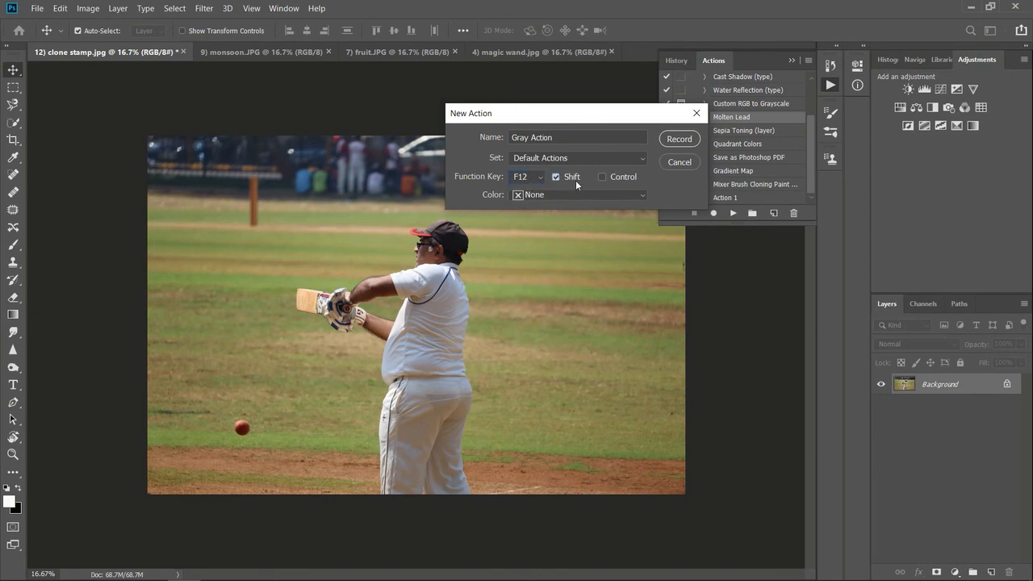
click(676, 139)
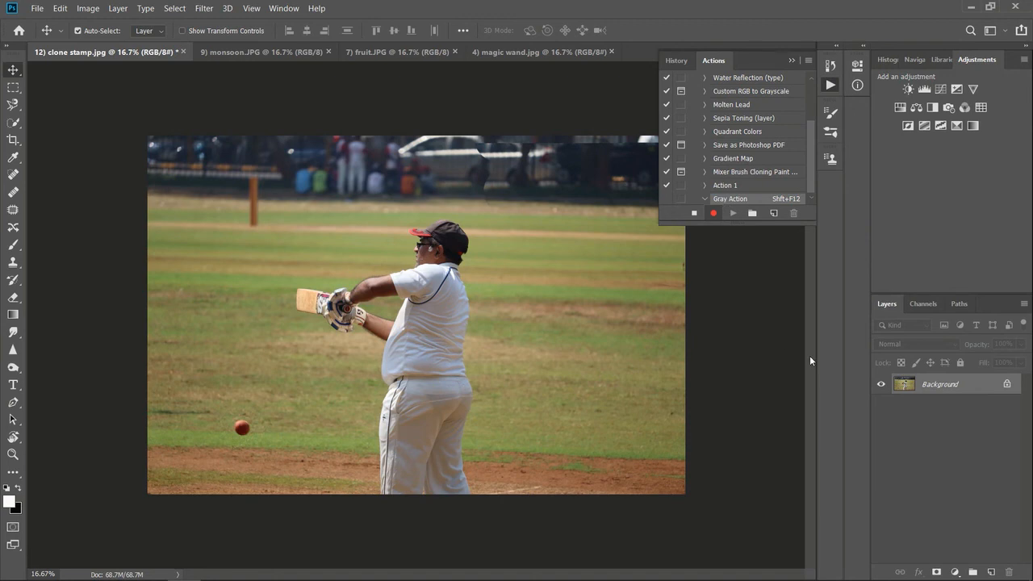
- Unlock the cricket photo's background and add a Black & White adjustment: Reds 138, Yellows -52, Greens, Cyans and Blues -44, Magentas 181
click(1006, 386)
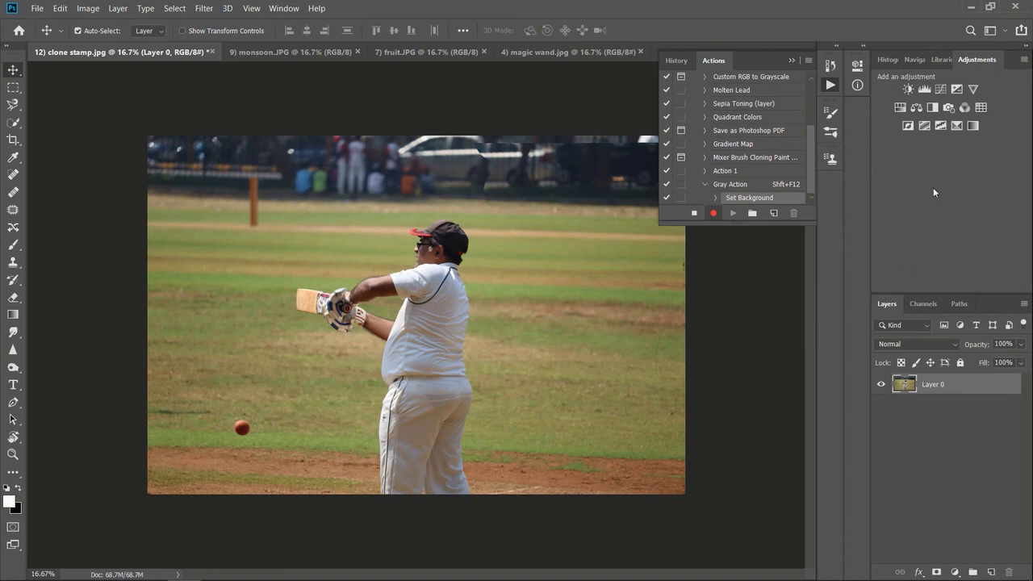
click(933, 109)
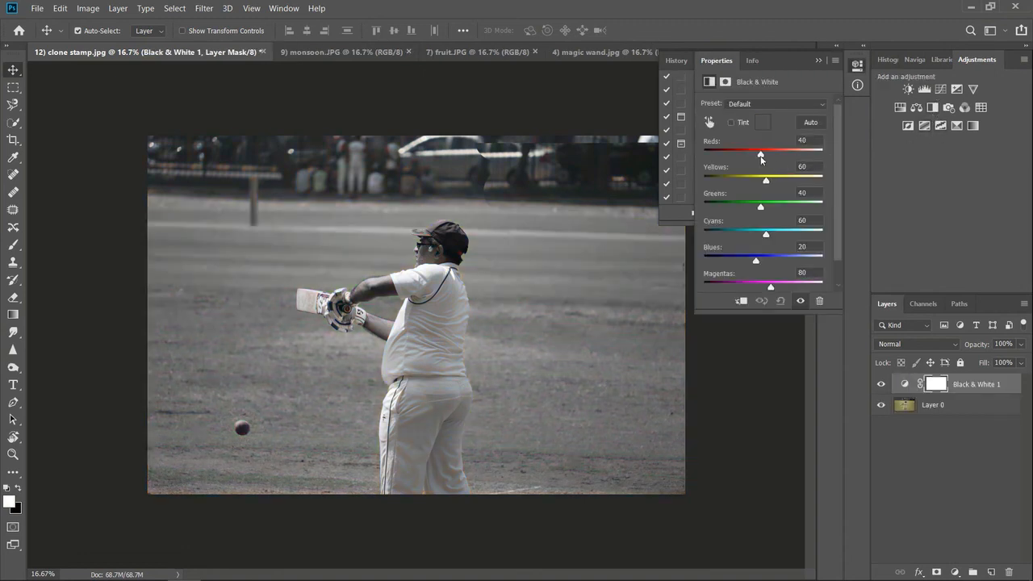
drag(759, 155, 738, 186)
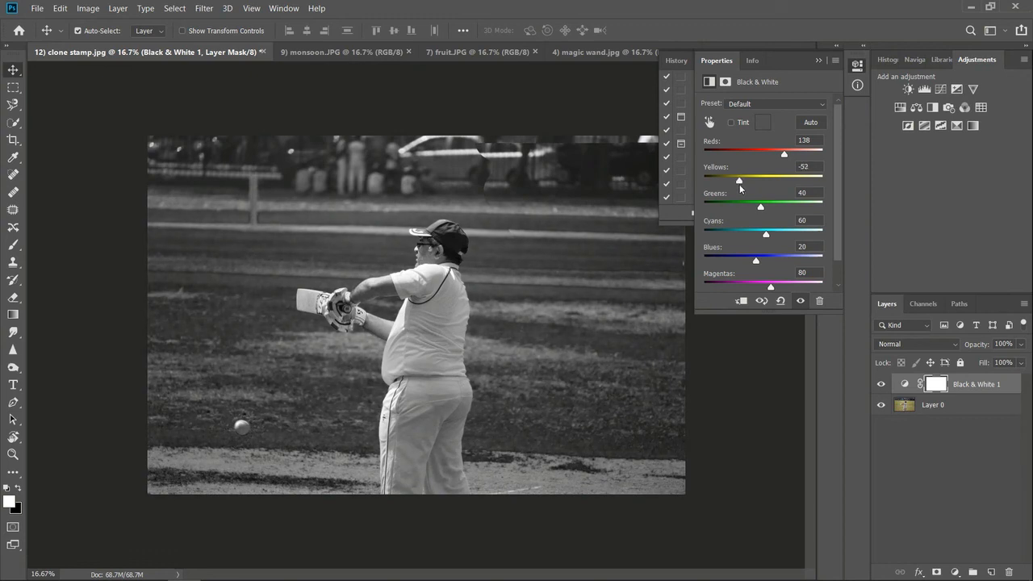
drag(761, 207, 795, 279)
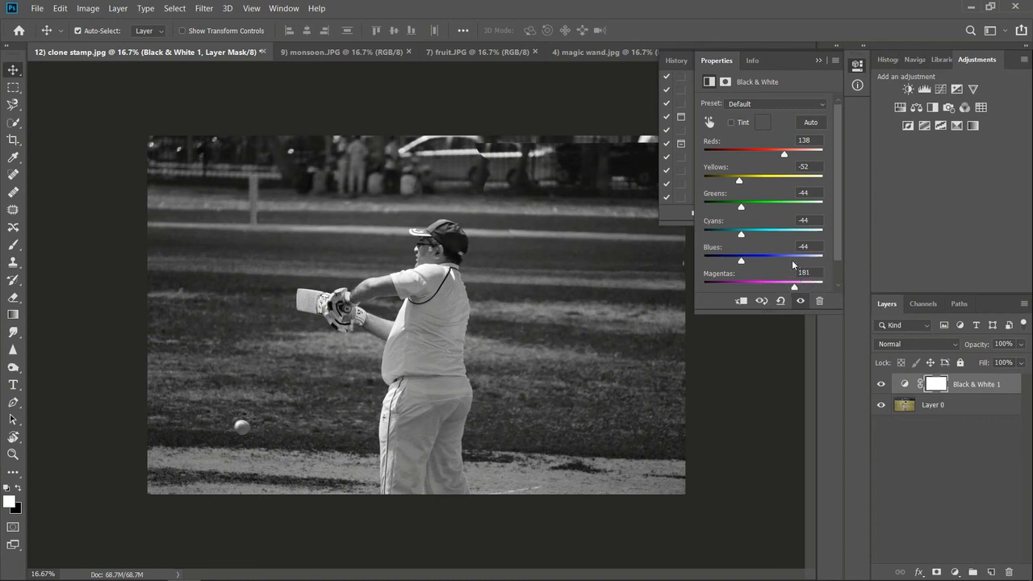
click(817, 63)
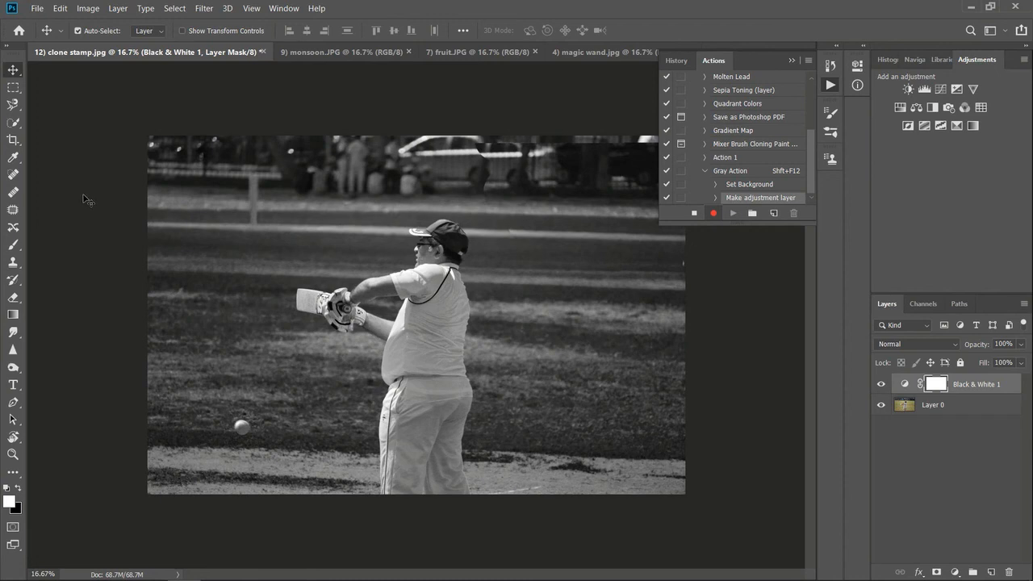
- Draw a diagonal white-to-black gradient across the adjustment's mask, set the mask's density to 89% with slight feathering, and stop recording
click(13, 316)
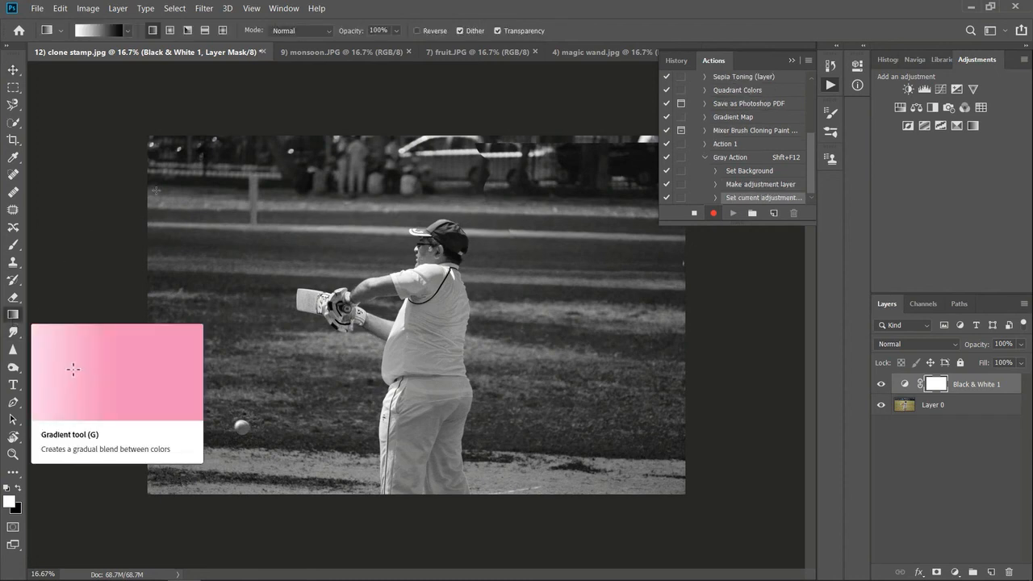
drag(149, 139, 686, 490)
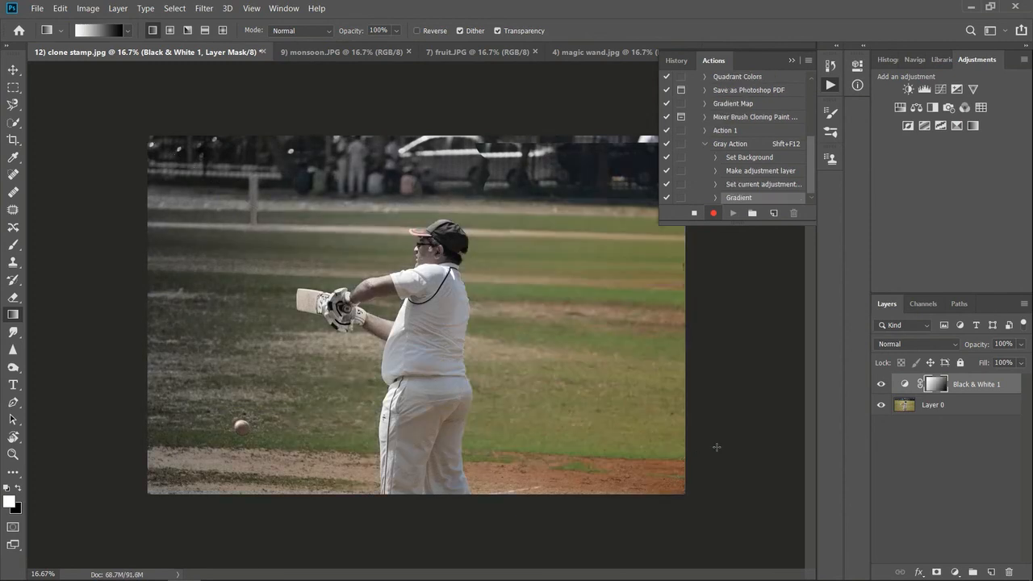
double_click(936, 387)
click(936, 386)
drag(823, 158, 810, 161)
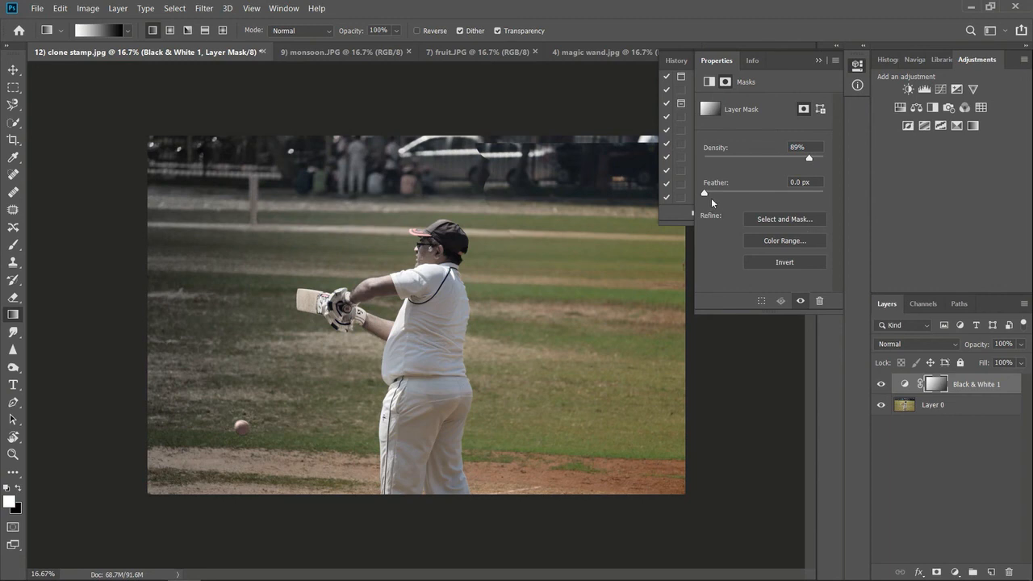
mouse_move(709, 194)
mouse_down()
mouse_move(751, 197)
mouse_move(722, 195)
mouse_up()
click(817, 61)
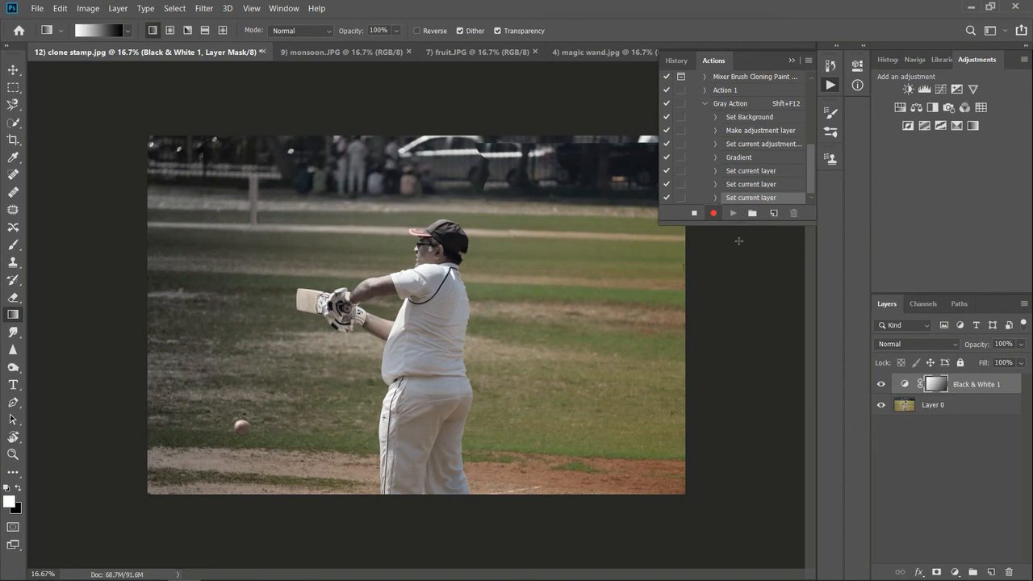
click(694, 213)
- Run Gray Action on the monsoon photo and on the fruit photo
click(372, 56)
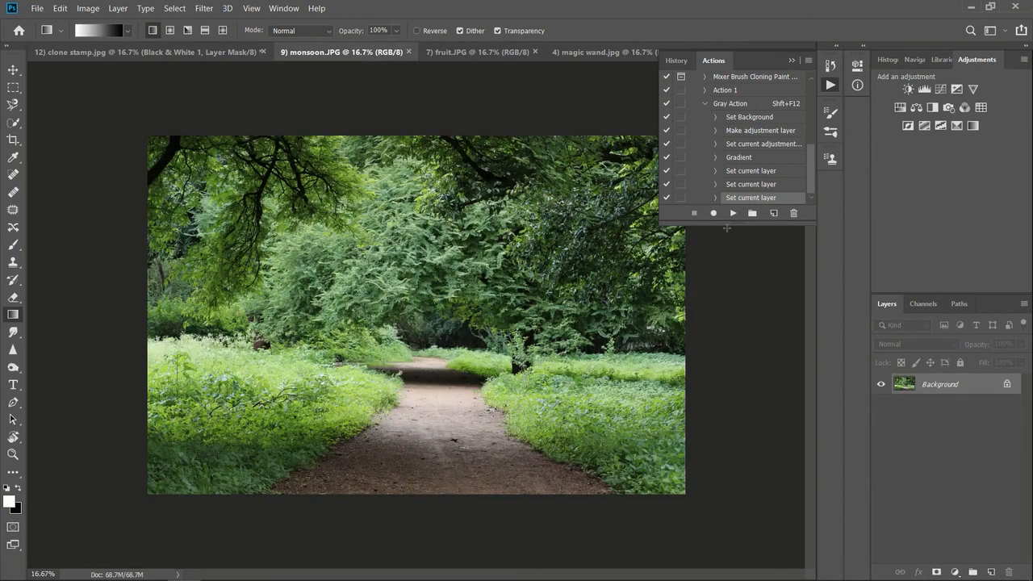
click(729, 105)
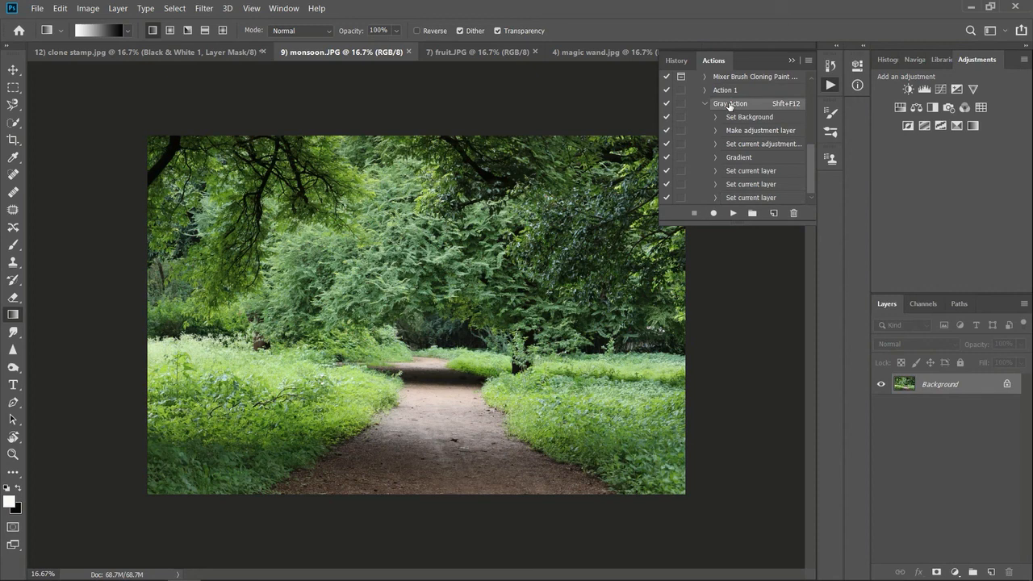
key(shift+F12)
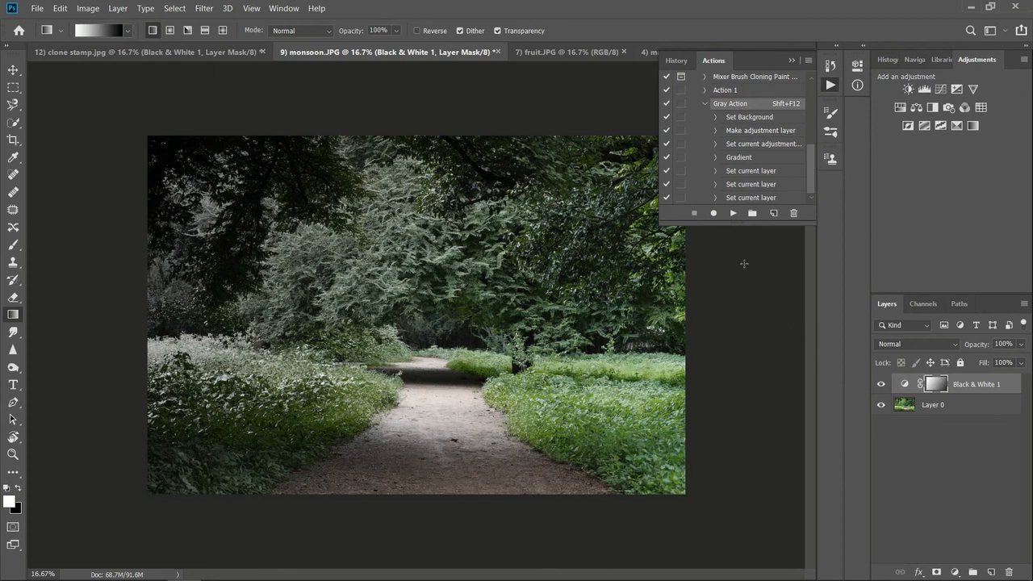
click(579, 52)
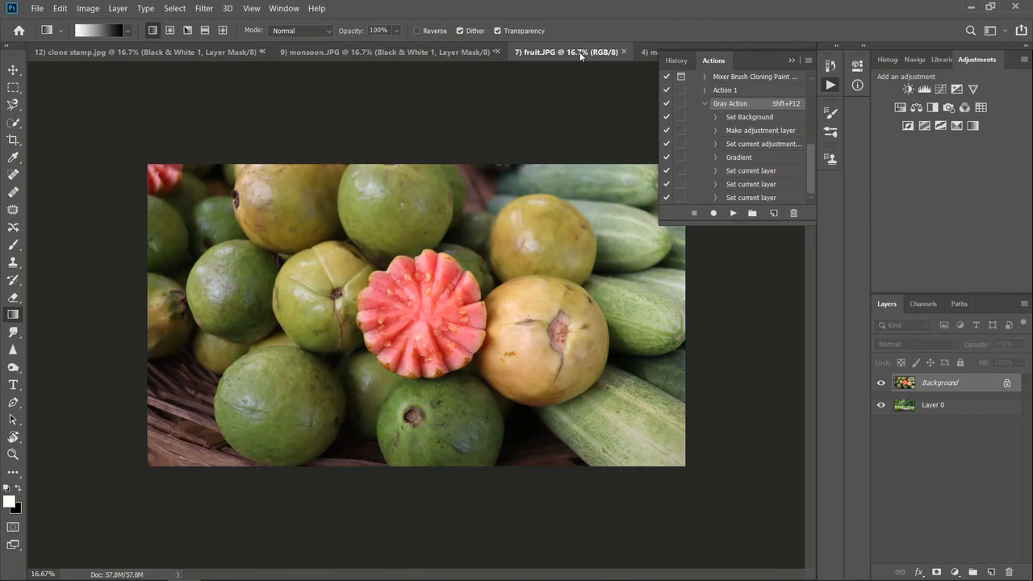
click(733, 215)
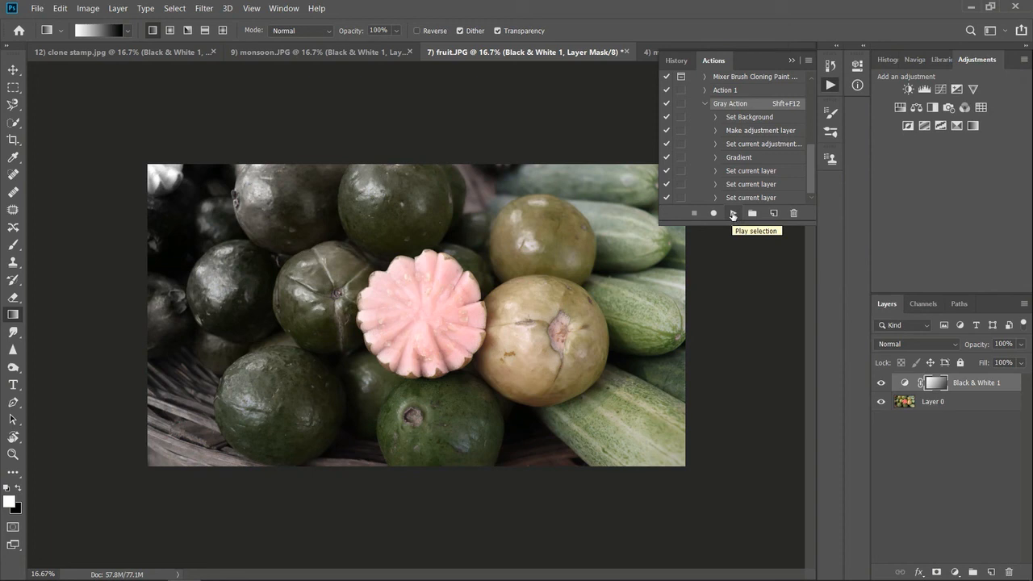
- Try to play Gray Action from its Set Background command on the fruit photo
click(741, 118)
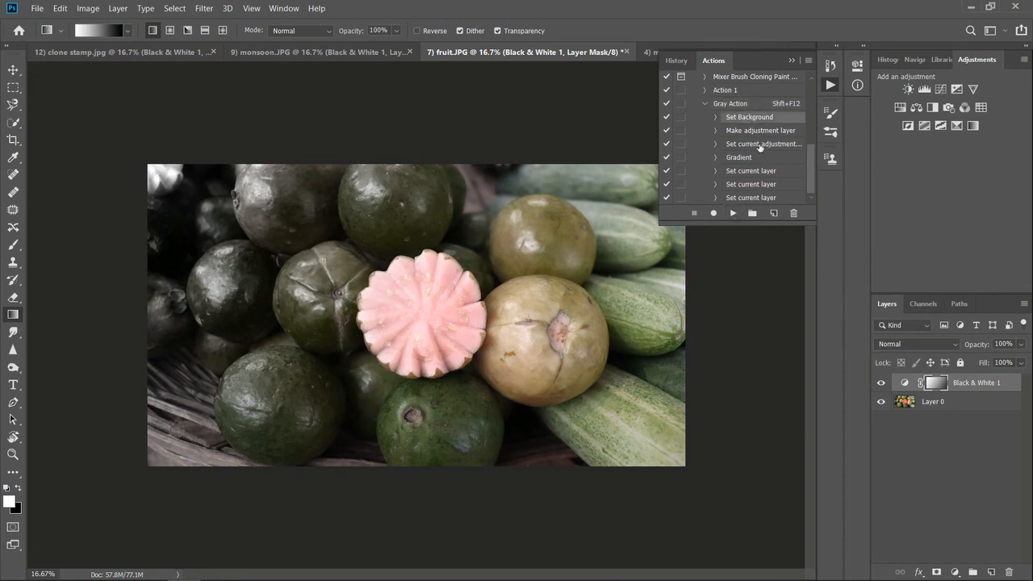
click(740, 215)
click(549, 233)
- Run Gray Action on the magic wand hillside photo
click(650, 50)
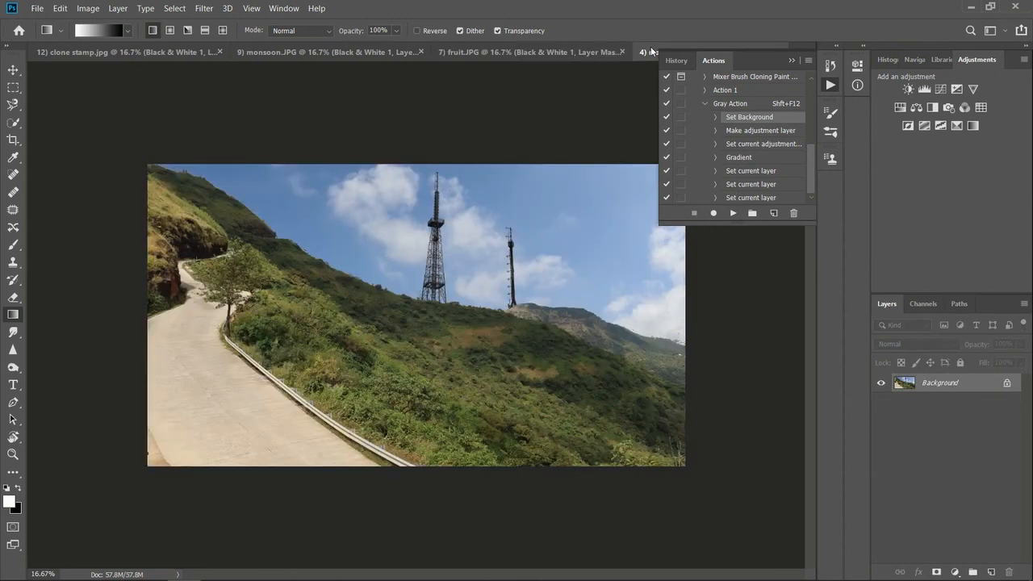
click(734, 214)
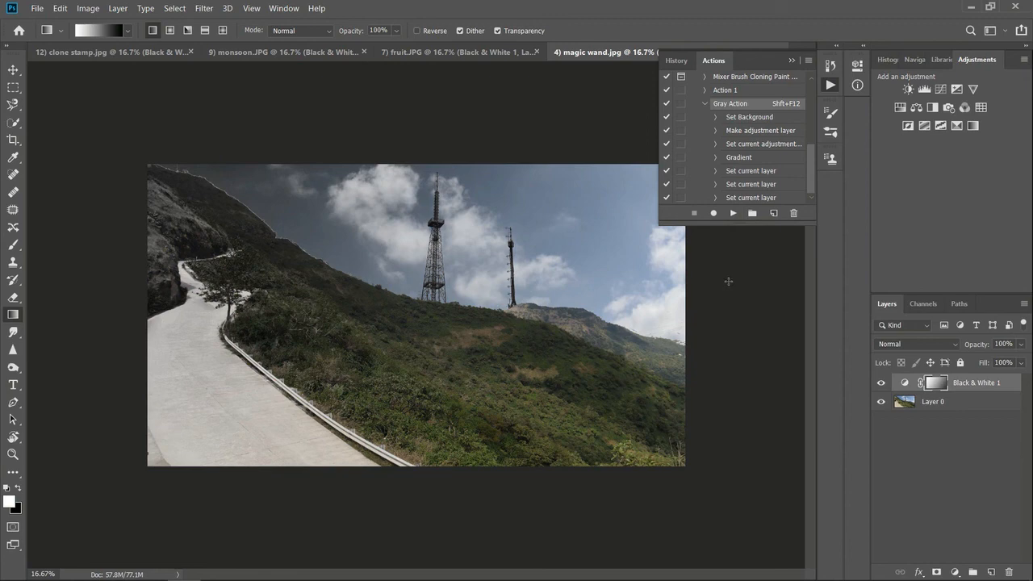
click(318, 51)
- Delete the Black & White adjustment layer from the fruit photo
click(470, 53)
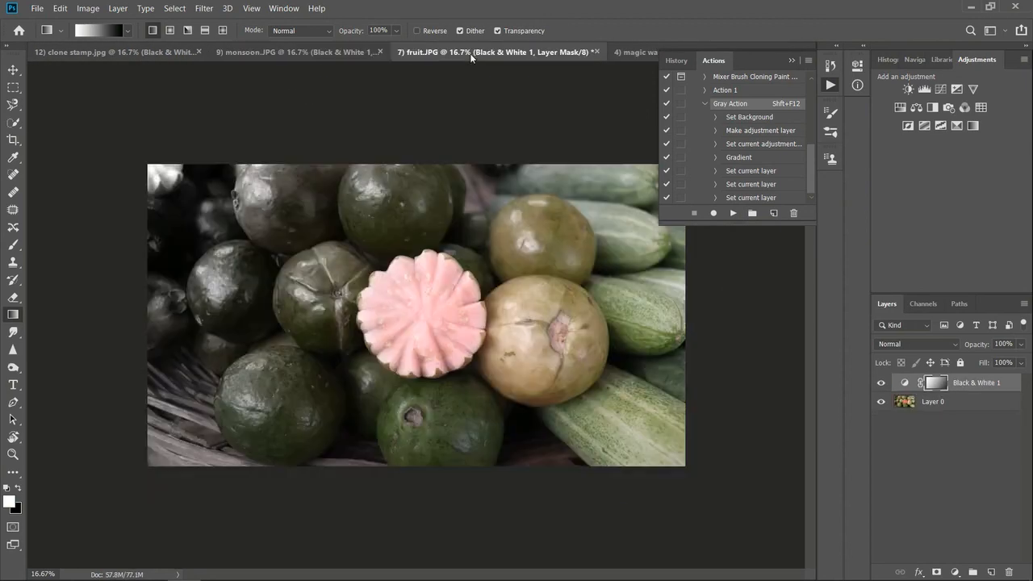
click(950, 384)
key(Delete)
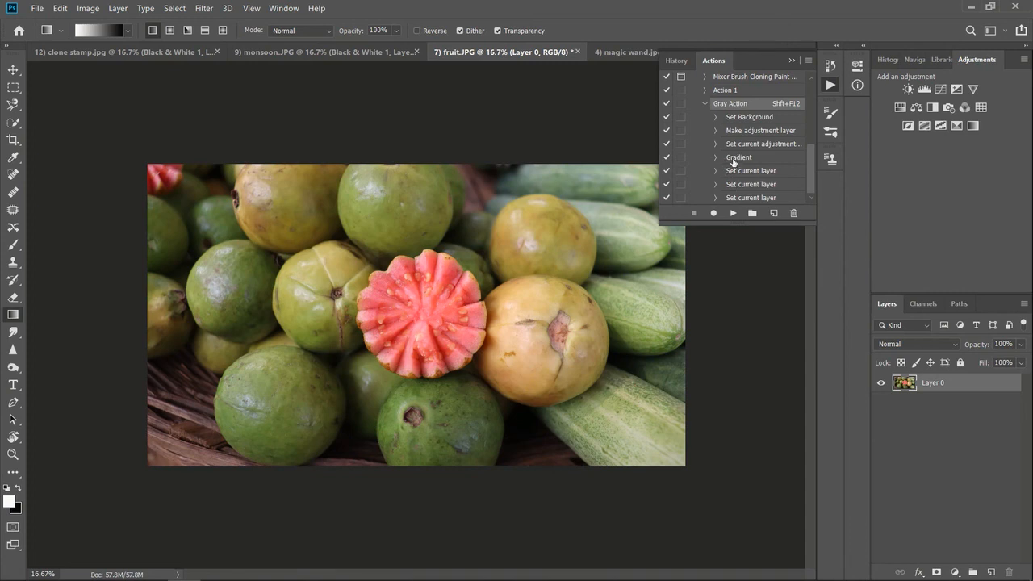
- Try playing Gray Action from its Gradient command on the fruit photo, and undo the gradient fill
click(734, 159)
click(733, 213)
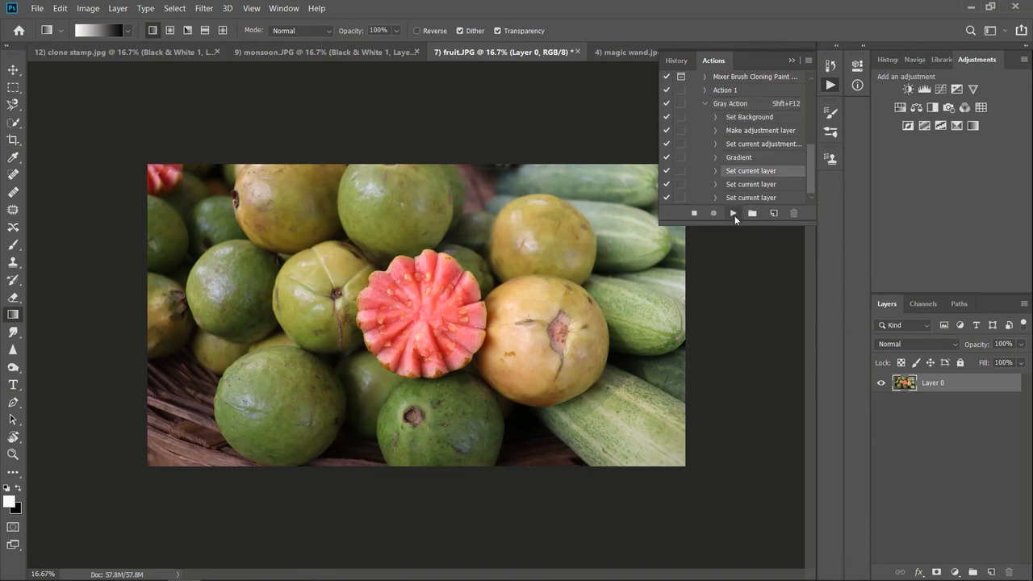
click(567, 236)
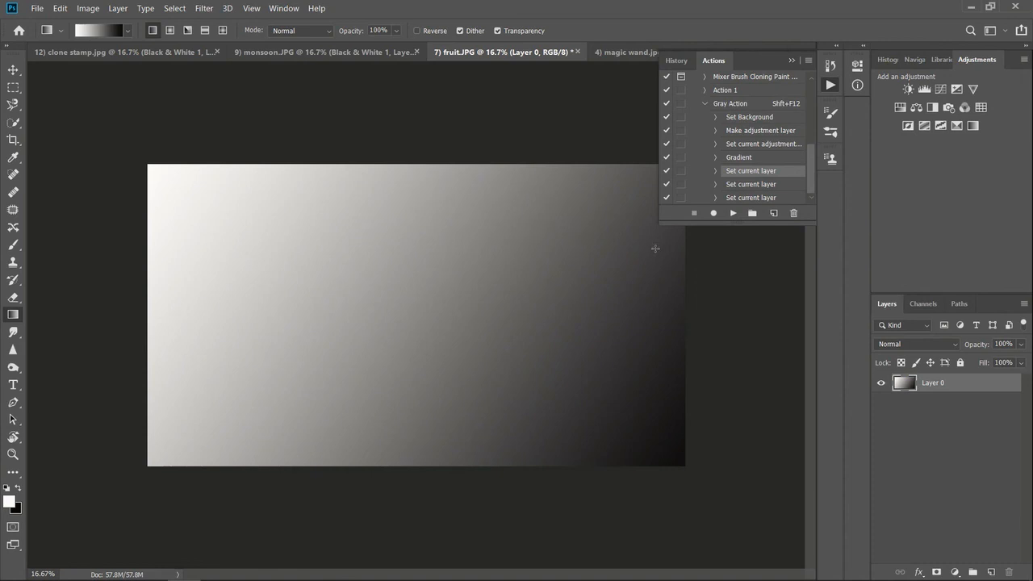
click(751, 159)
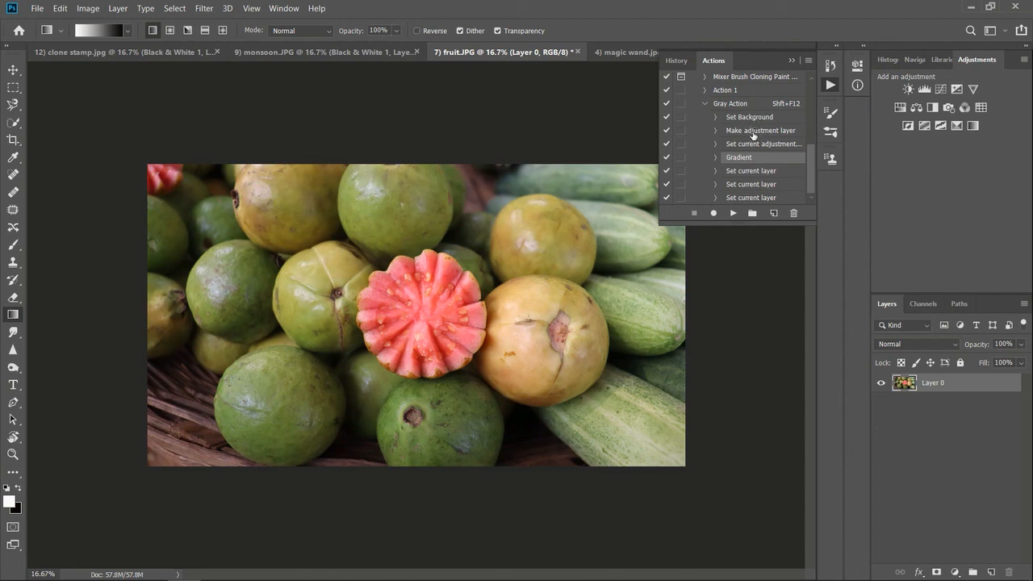
- Play Gray Action from its Make adjustment layer command on the fruit photo, and delete the added Black & White layer
click(753, 131)
click(732, 213)
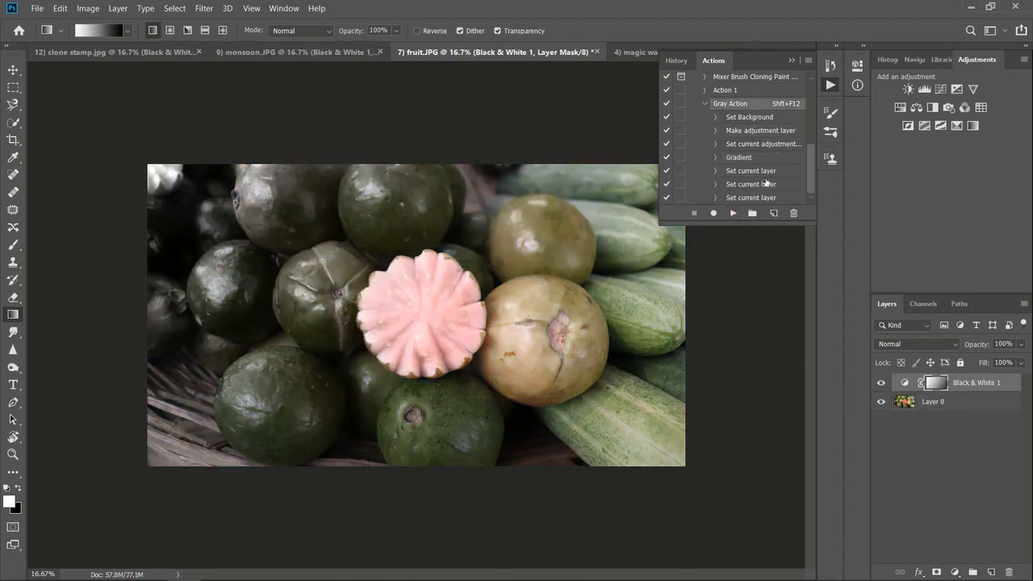
drag(813, 185, 812, 184)
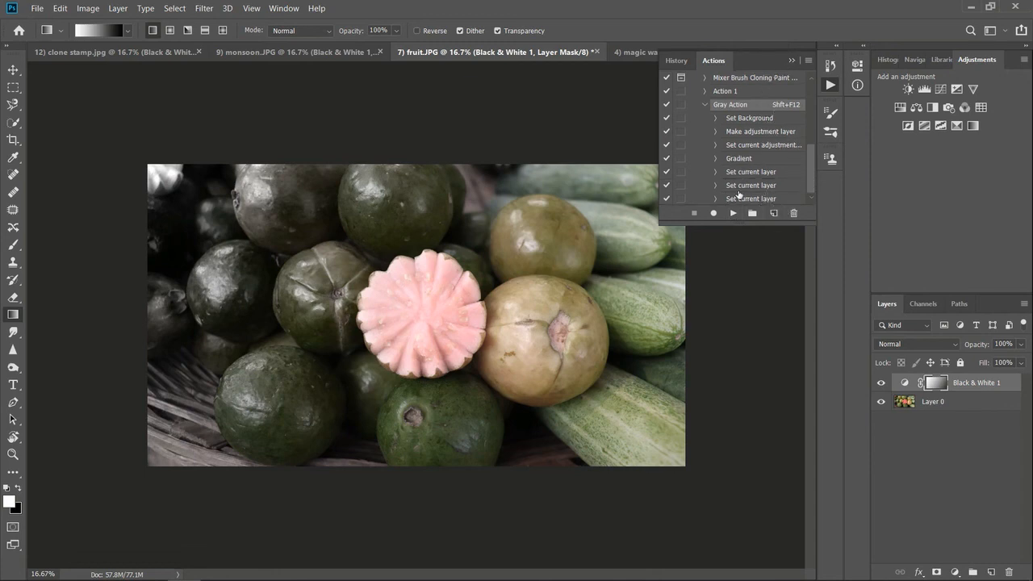
click(713, 213)
click(695, 214)
click(913, 388)
key(Delete)
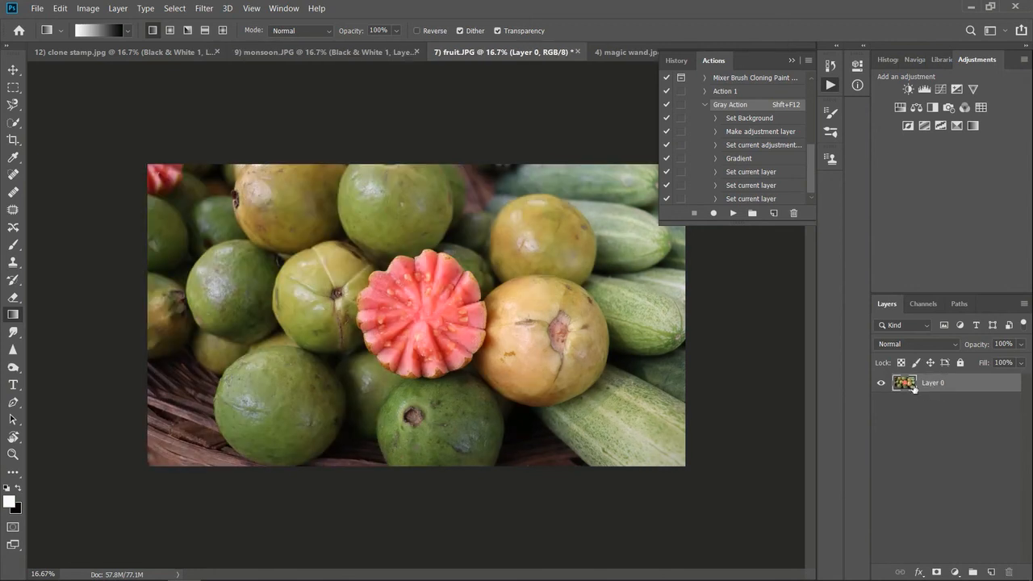
- Return to the cricket photo, hide and reopen the Actions panel, and bring Gray Action into view
click(150, 53)
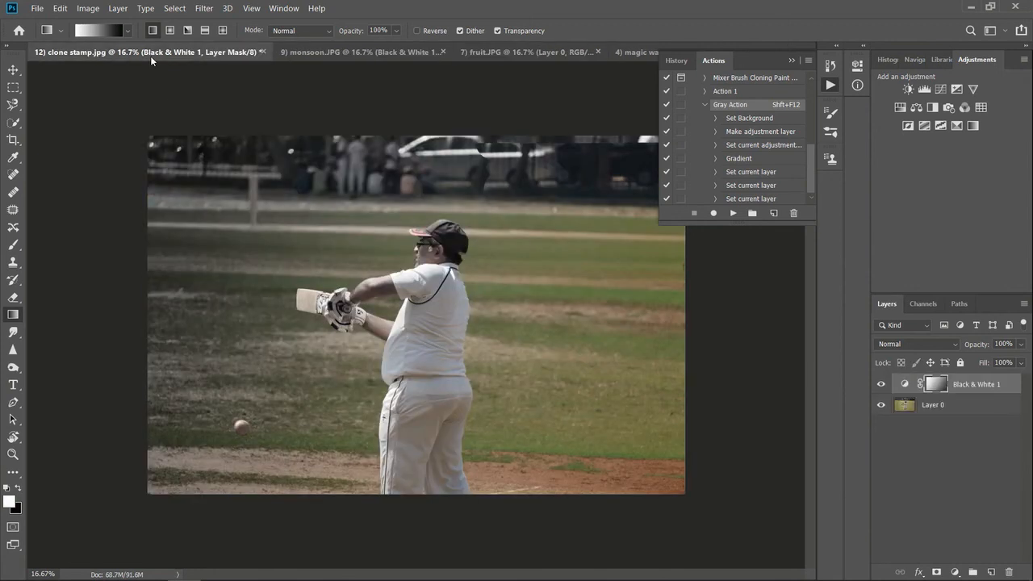
click(791, 61)
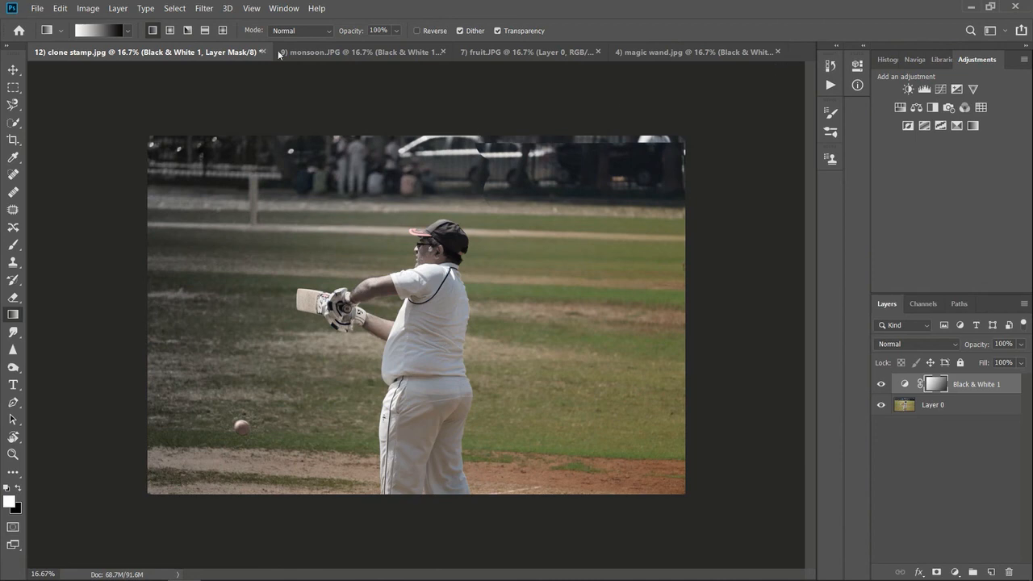
click(281, 10)
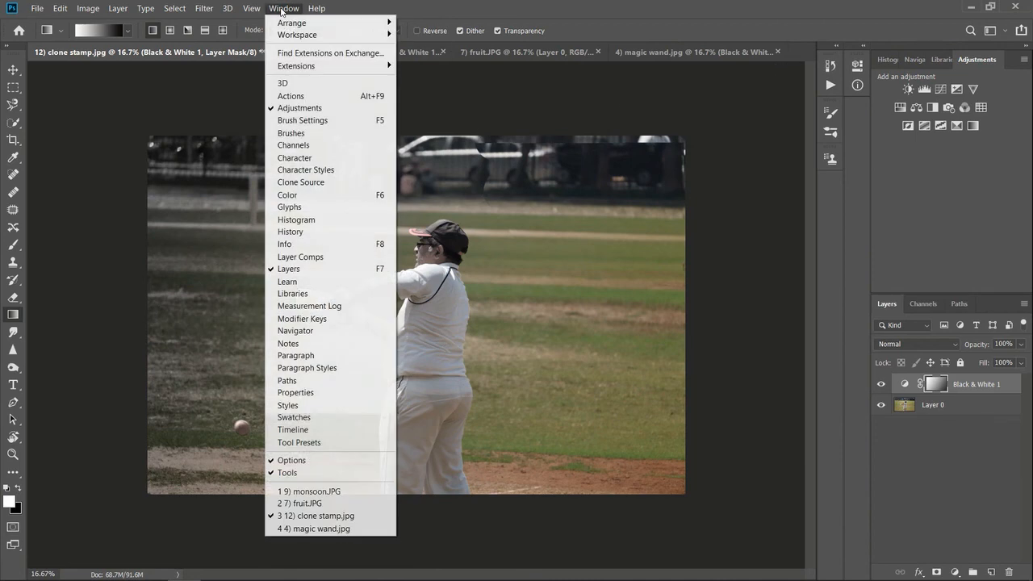
click(299, 95)
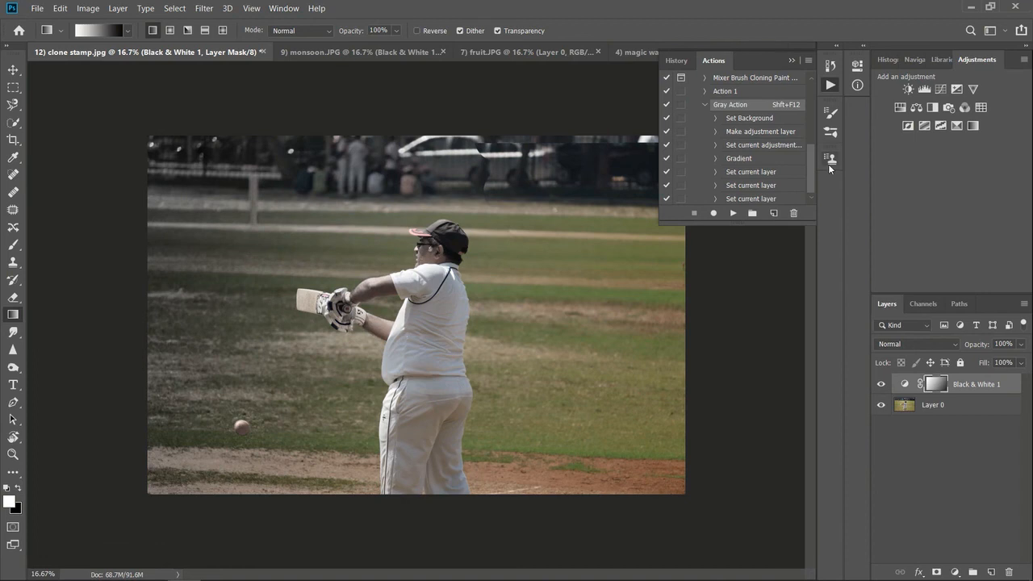
scroll(759, 154, up, 3)
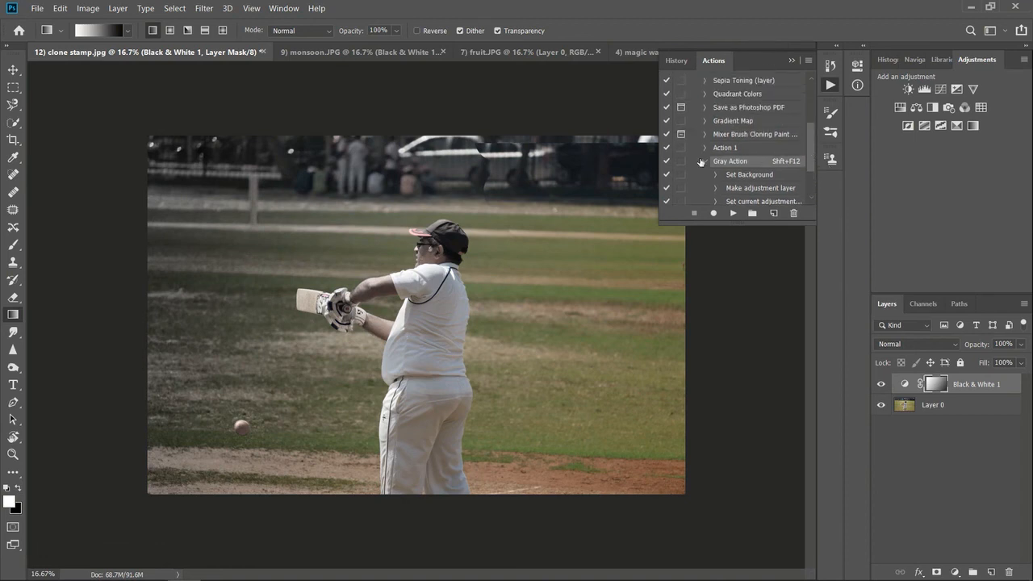
- Collapse Gray Action's command list, and request deletion of the action but cancel it
click(707, 169)
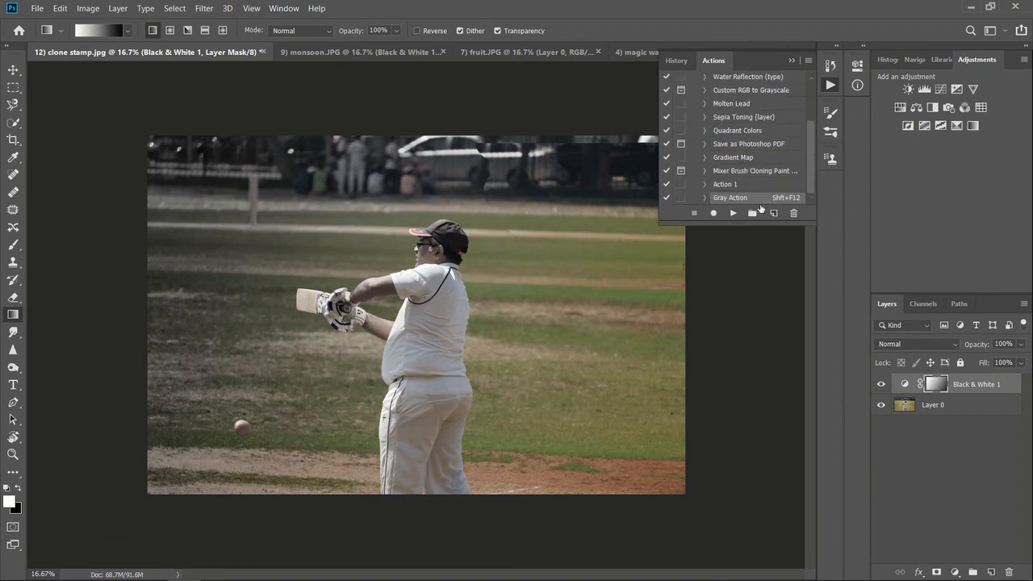
click(795, 214)
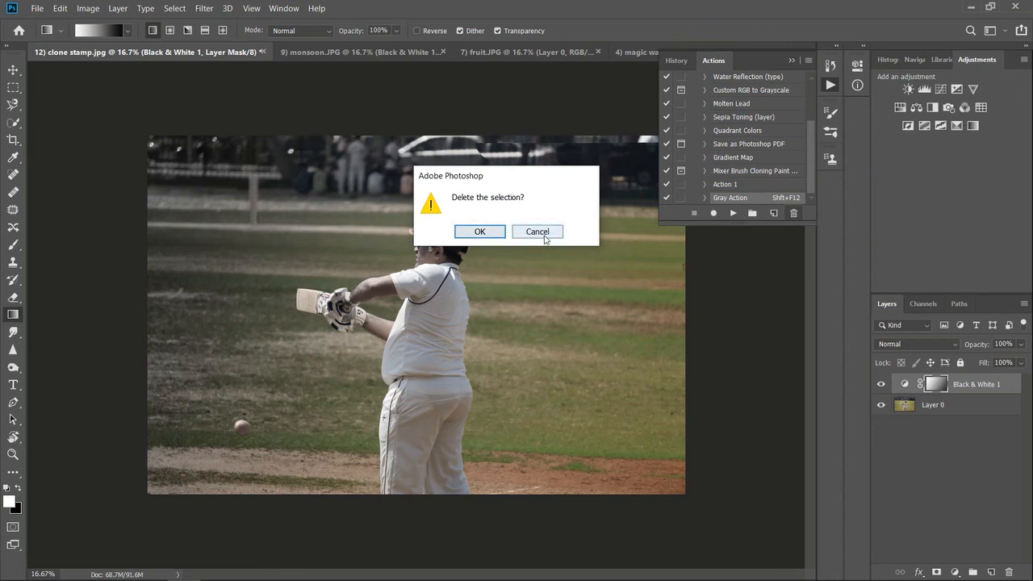
click(544, 237)
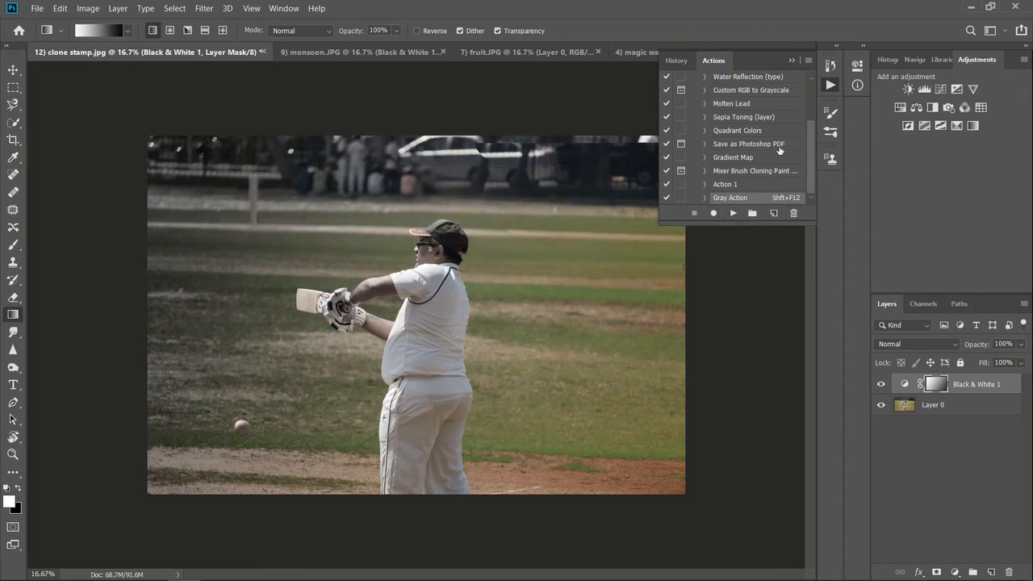
- Create a new action set named Set 1 and move Gray Action into it
click(753, 214)
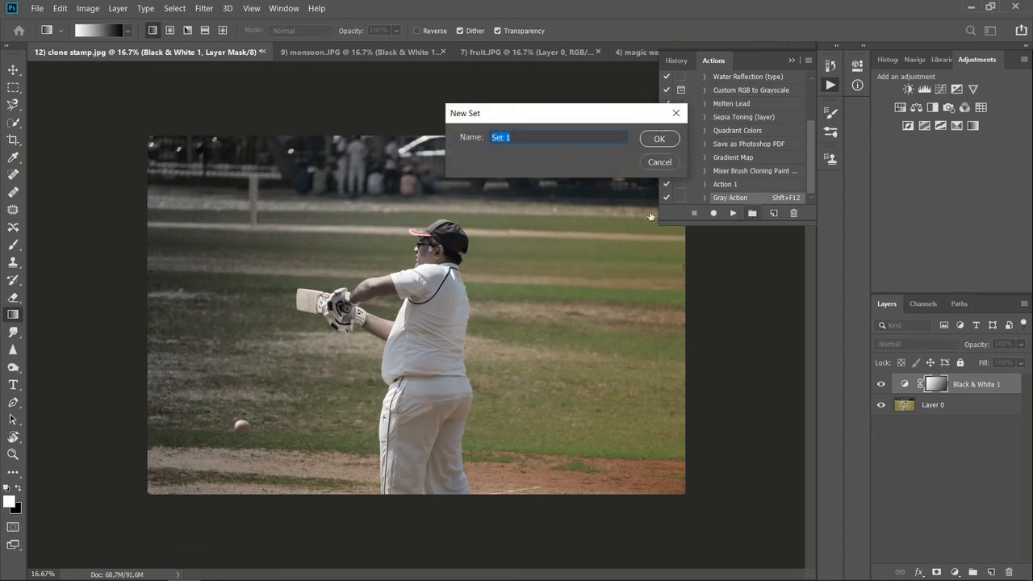
click(659, 139)
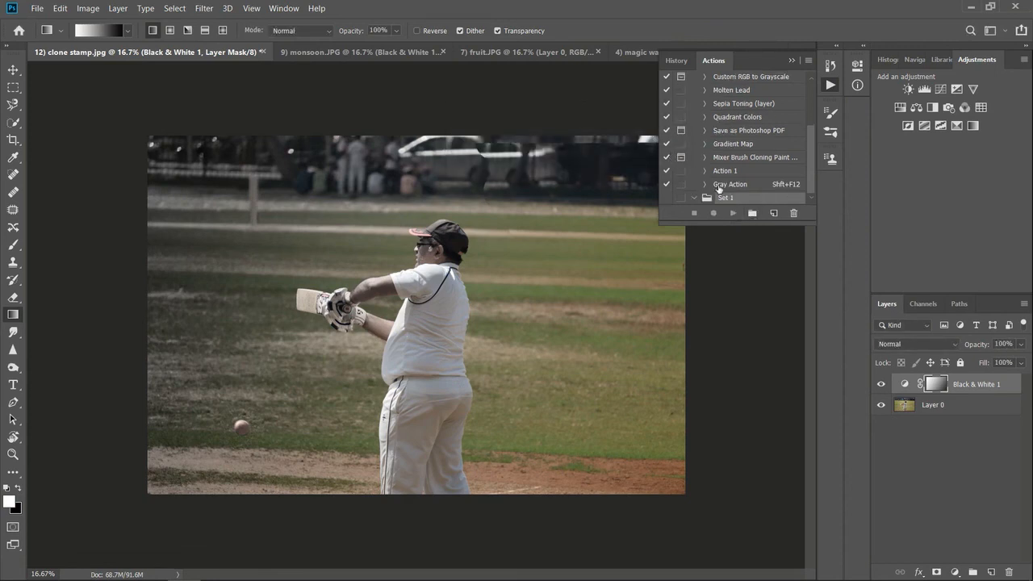
drag(736, 187, 740, 201)
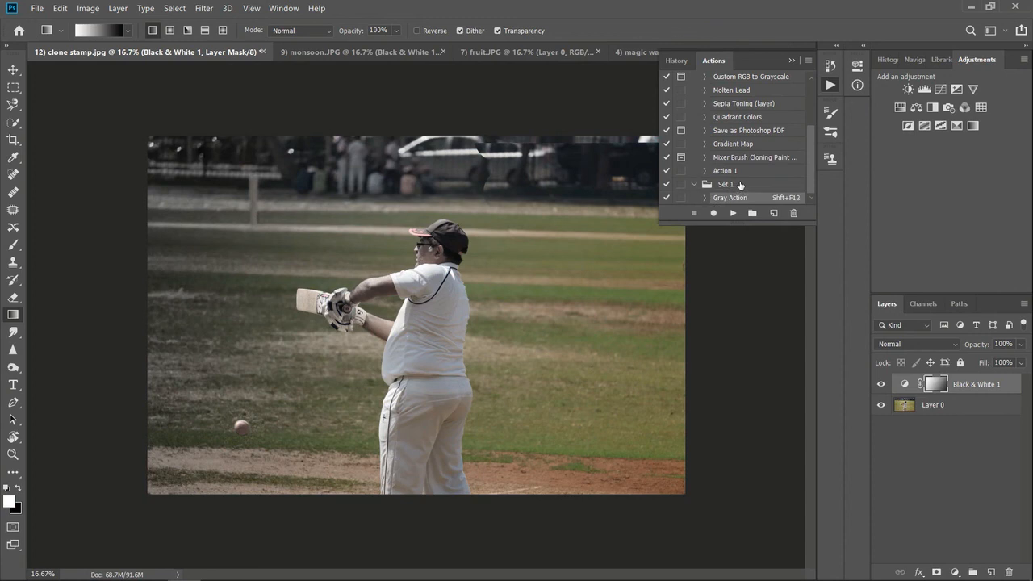